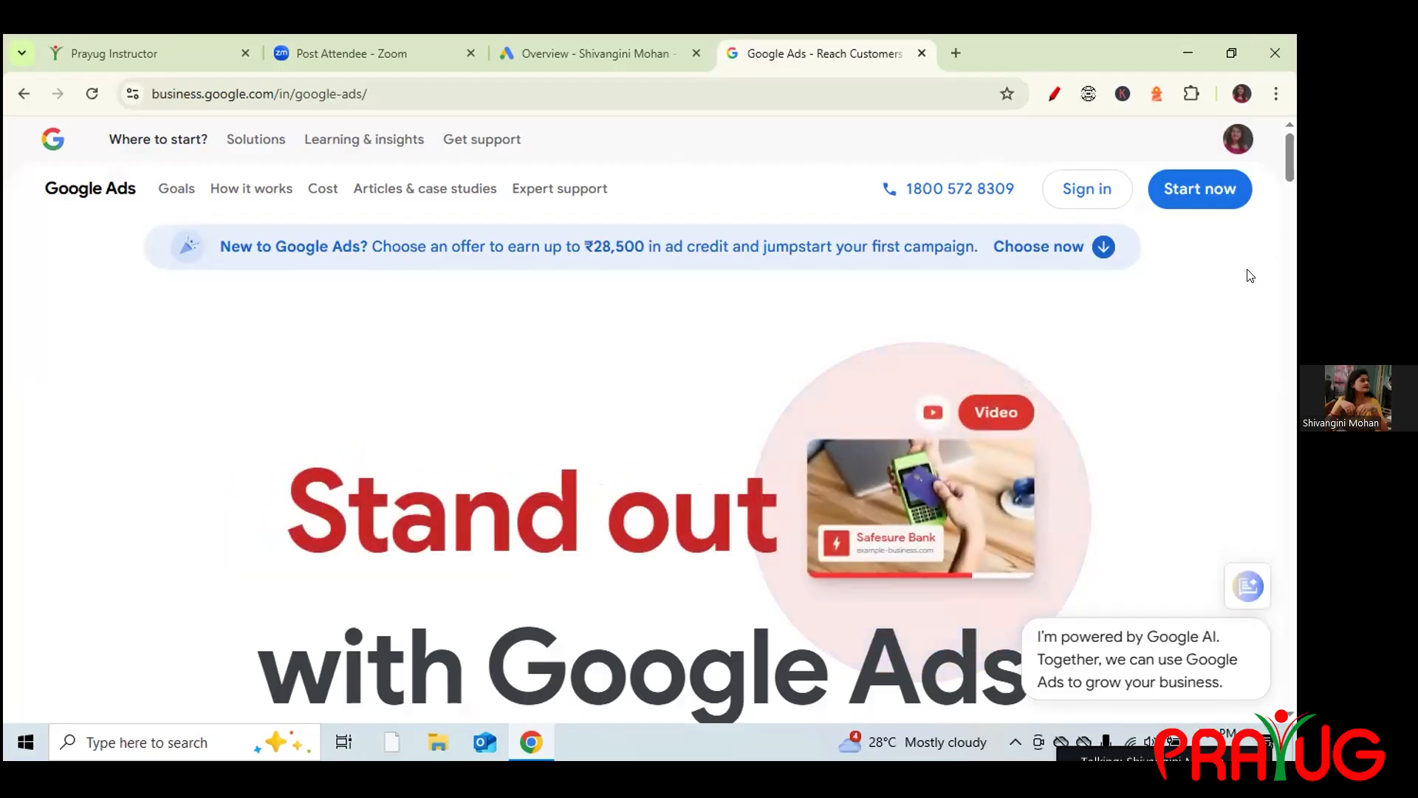
Go from the Google Ads product page into the account Overview with Start now.
left_click(1201, 181)
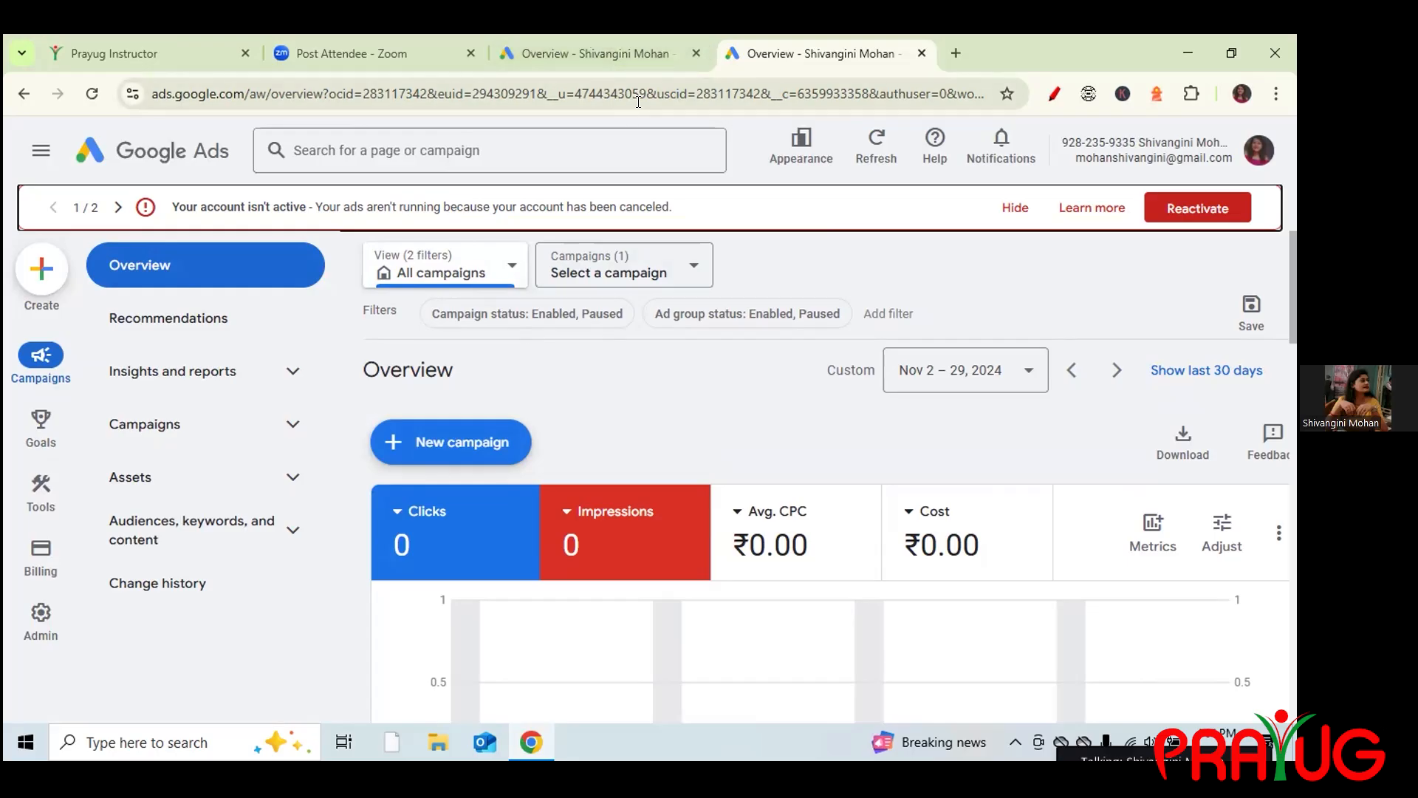
Close the duplicate Overview tab and search Google for 'myntra' in a new tab.
left_click(694, 53)
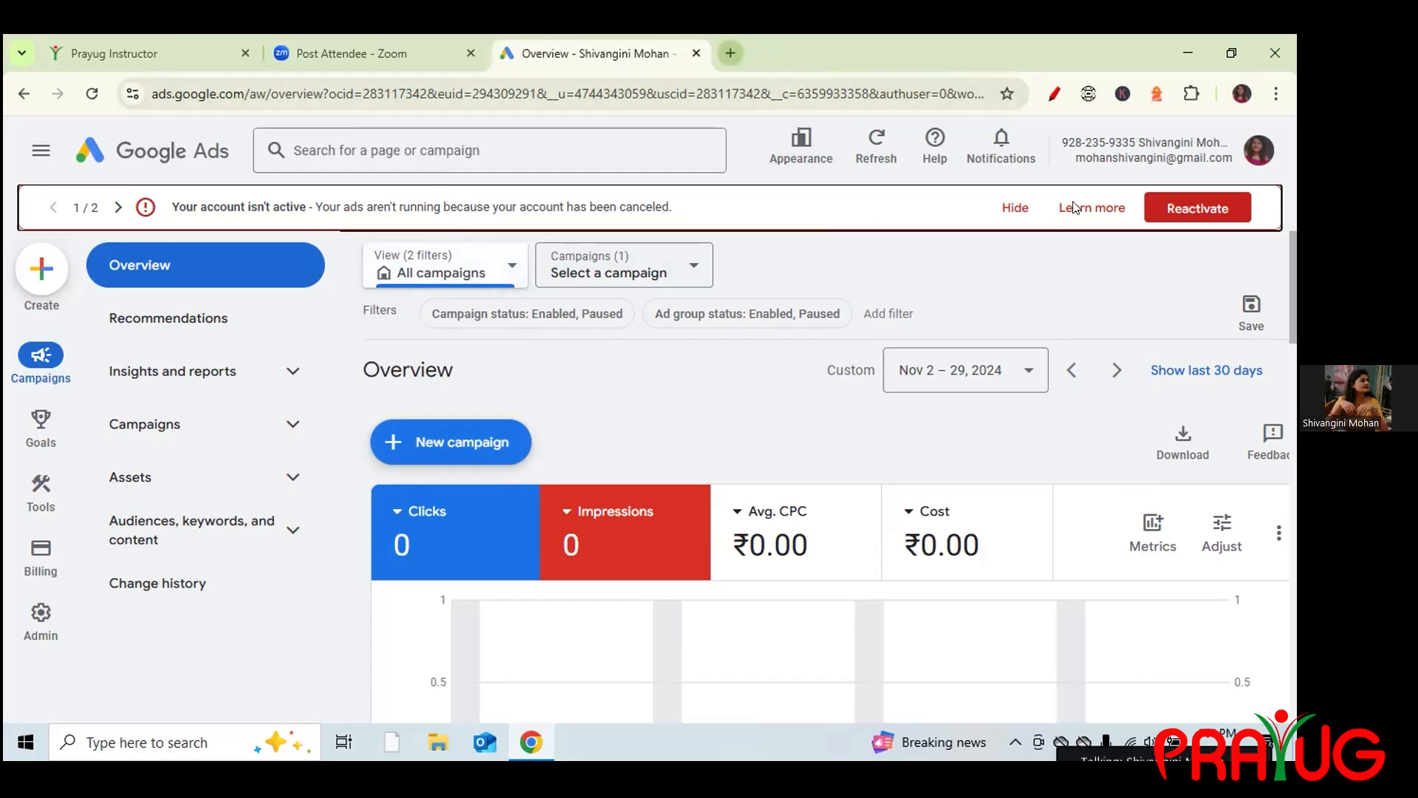
left_click(729, 51)
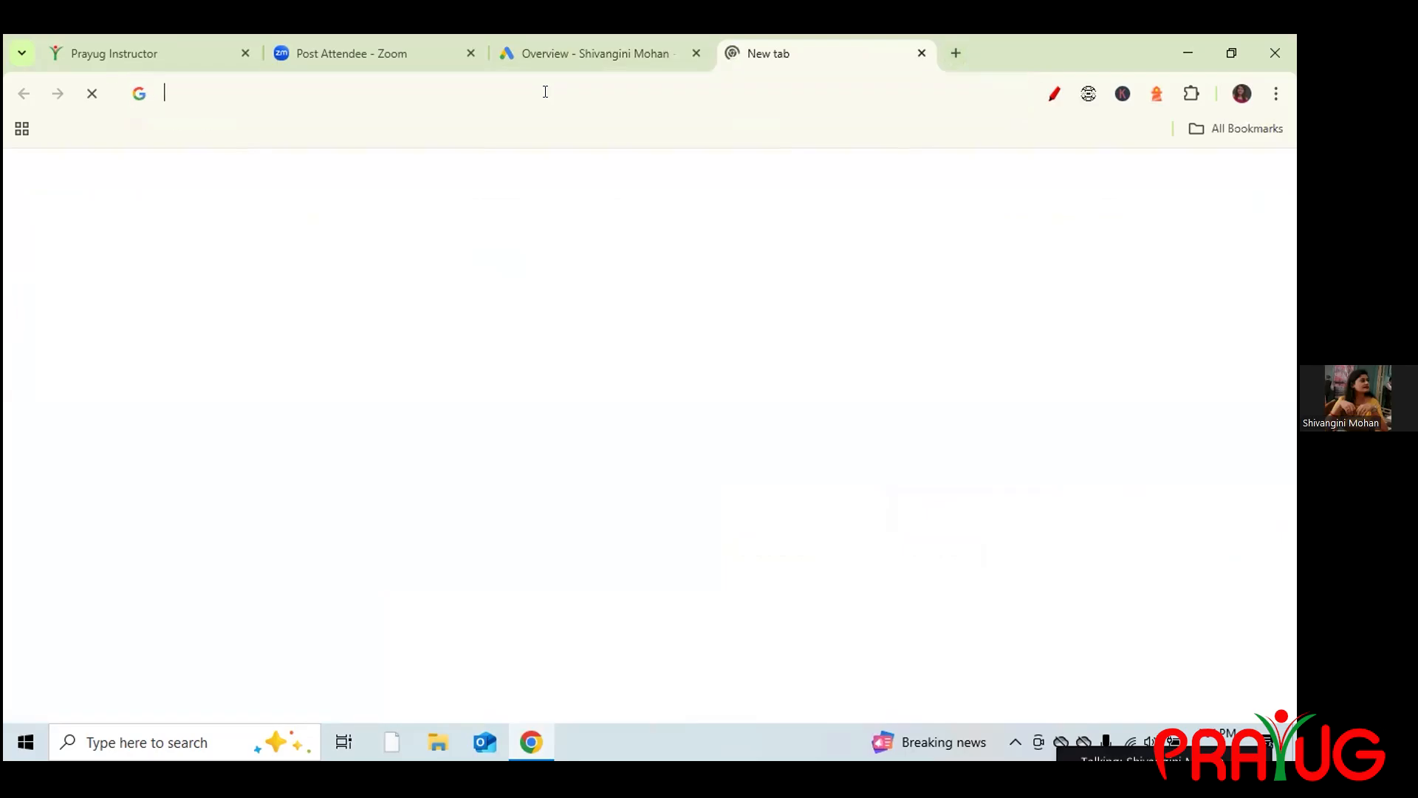
left_click(546, 89)
type("mntrs")
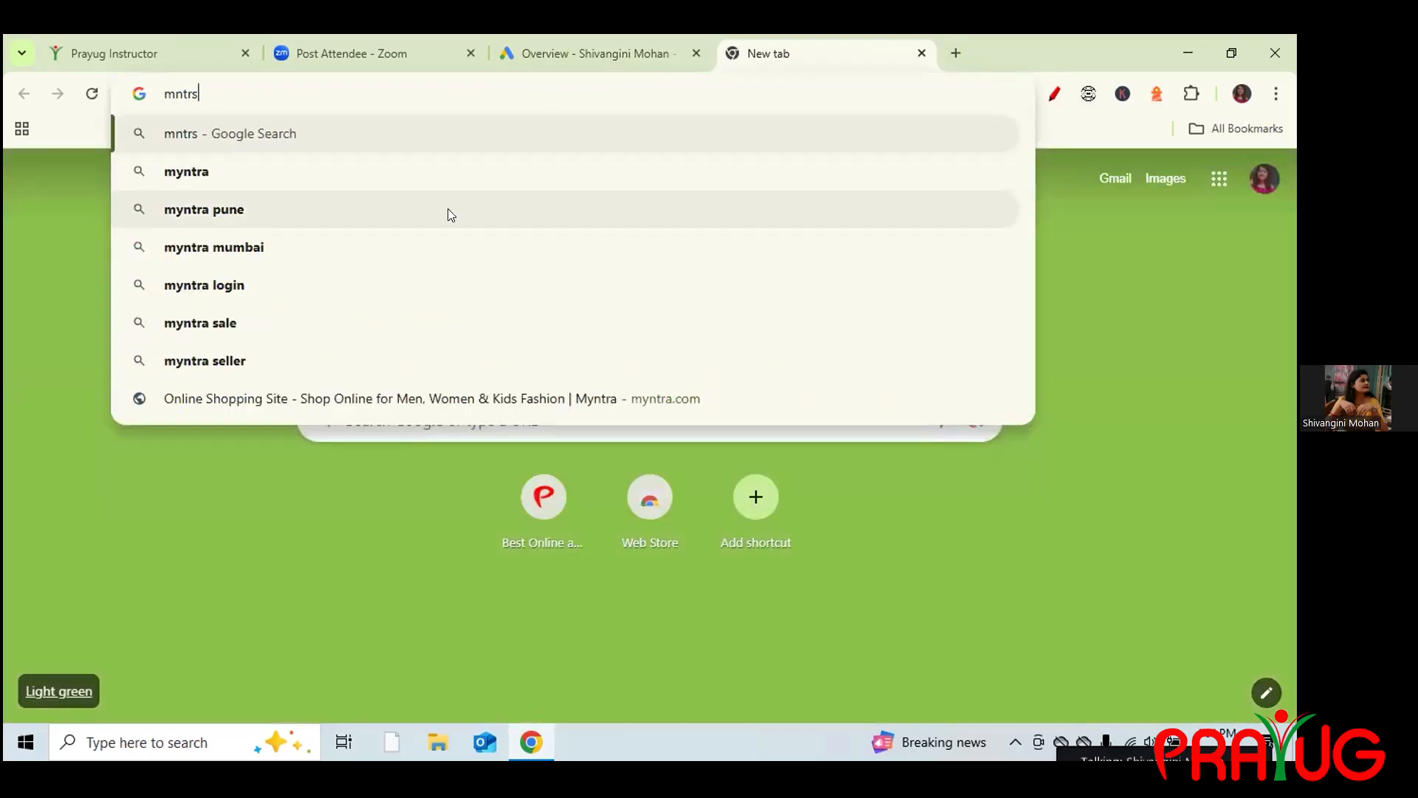
left_click(305, 173)
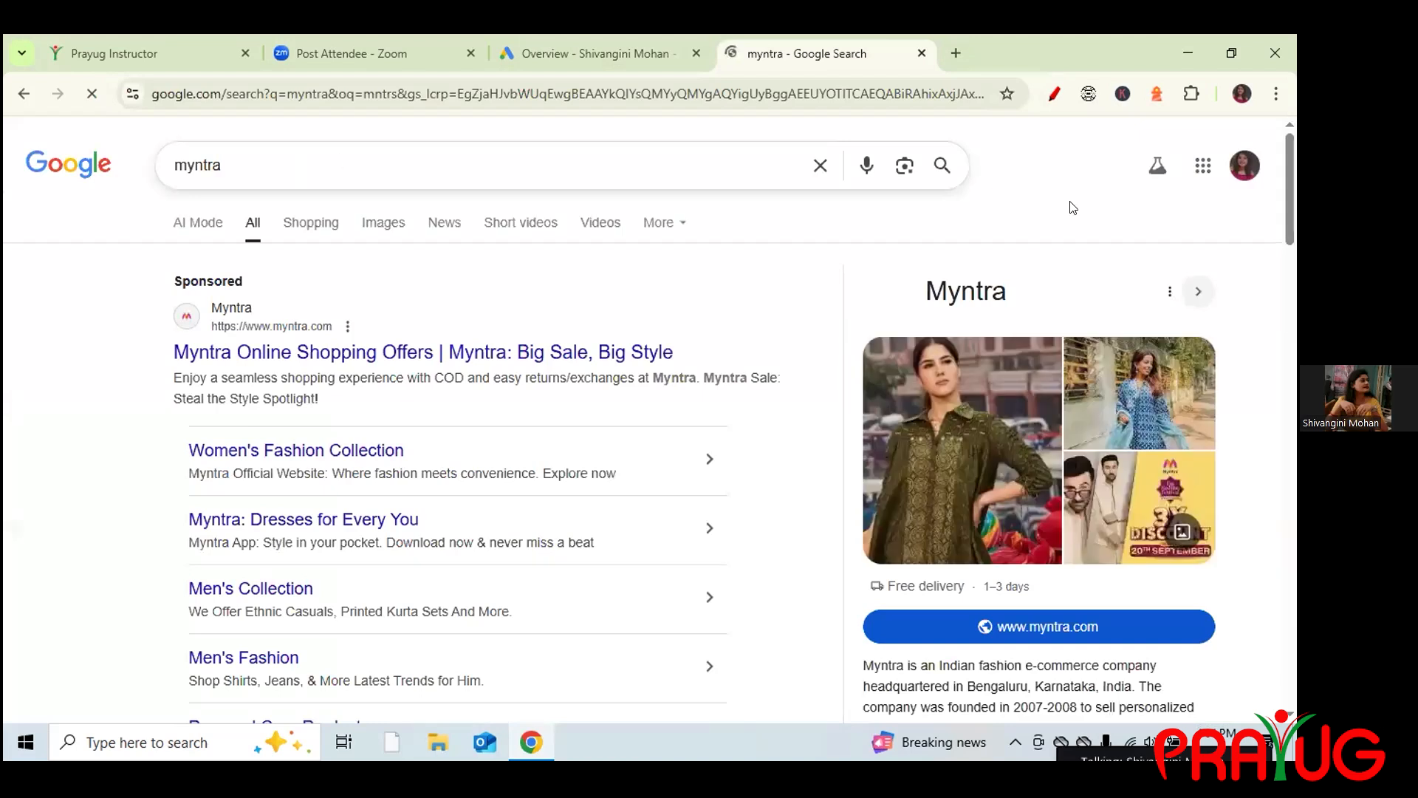
Highlight the Sponsored label on Myntra's ad, then go back to the Ads Overview.
left_click_drag(1292, 252, 1291, 133)
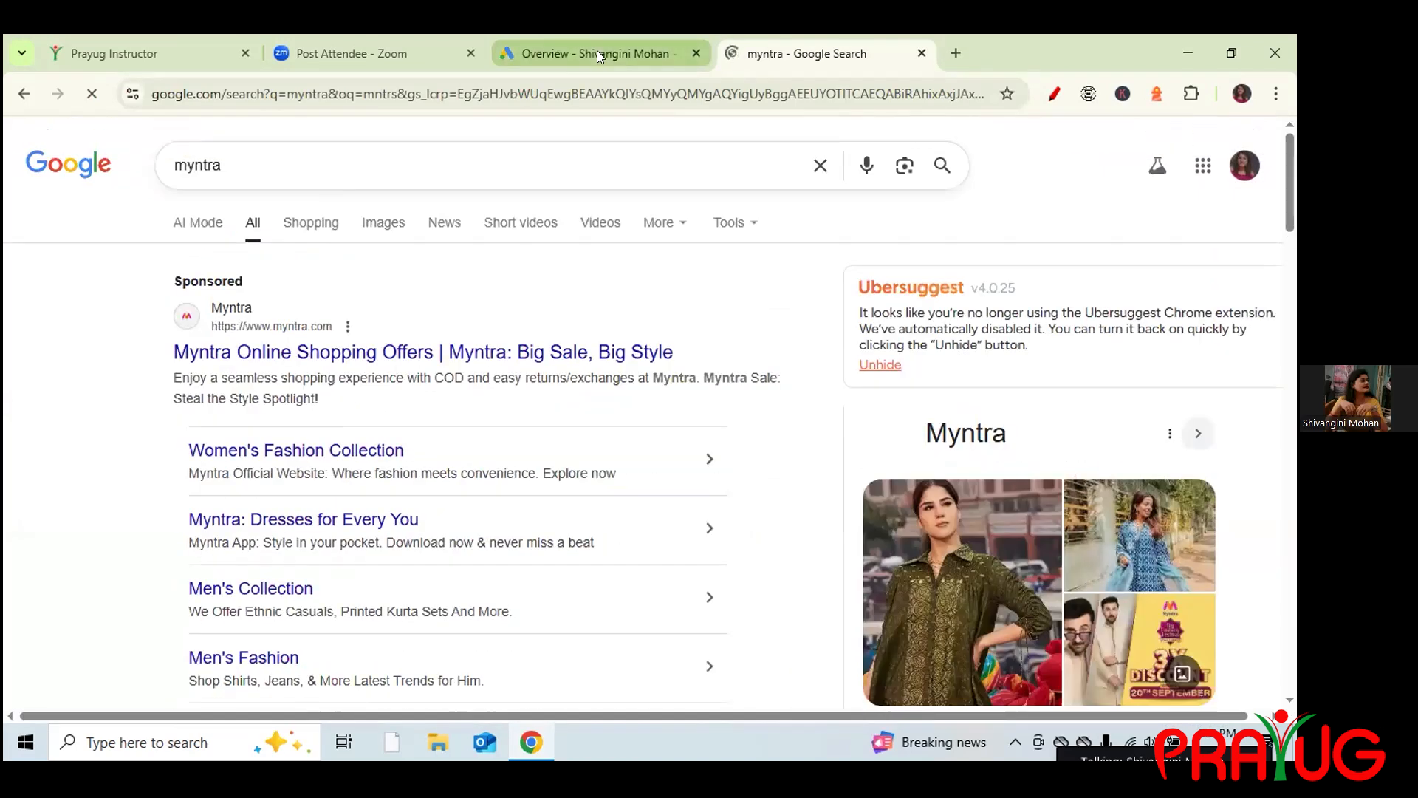
left_click_drag(252, 281, 171, 288)
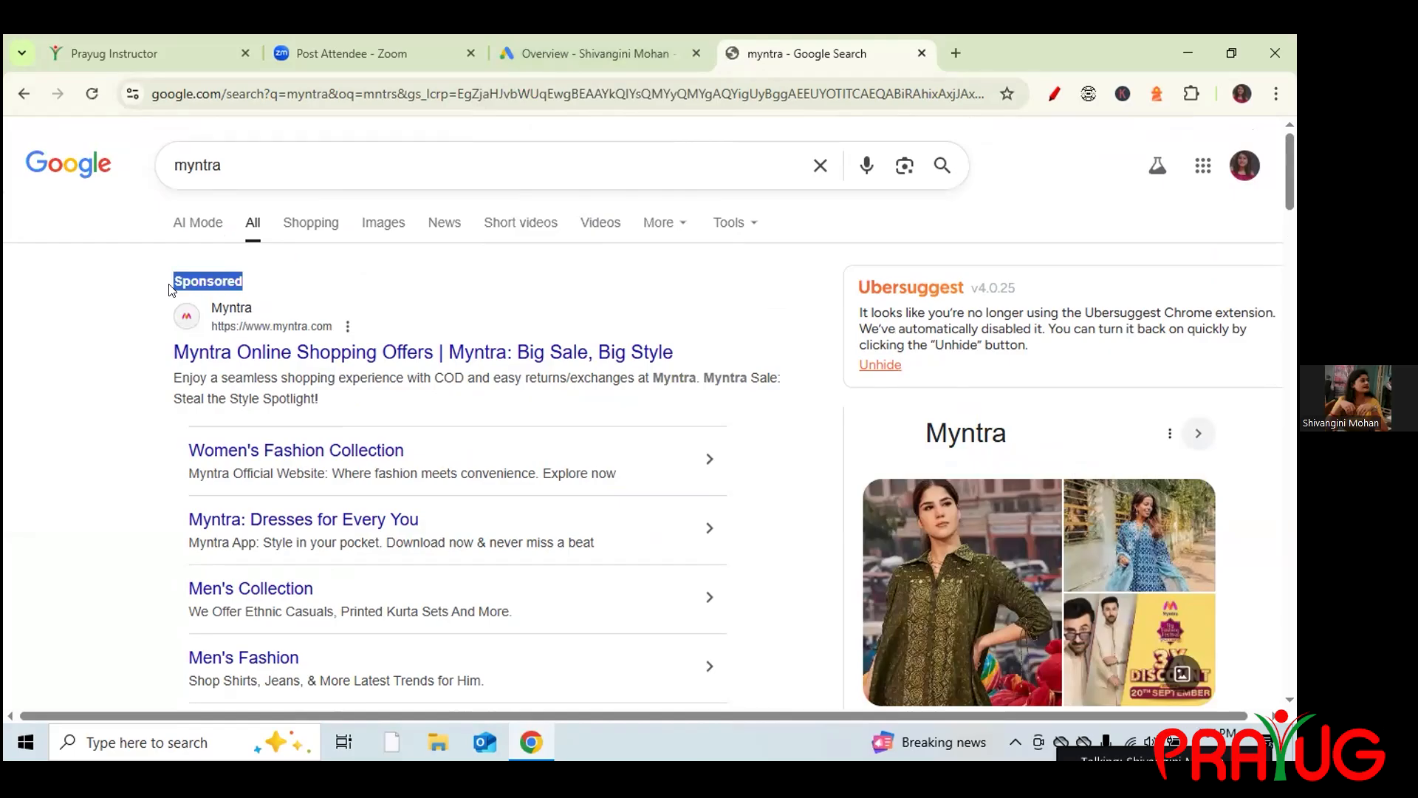
left_click(558, 39)
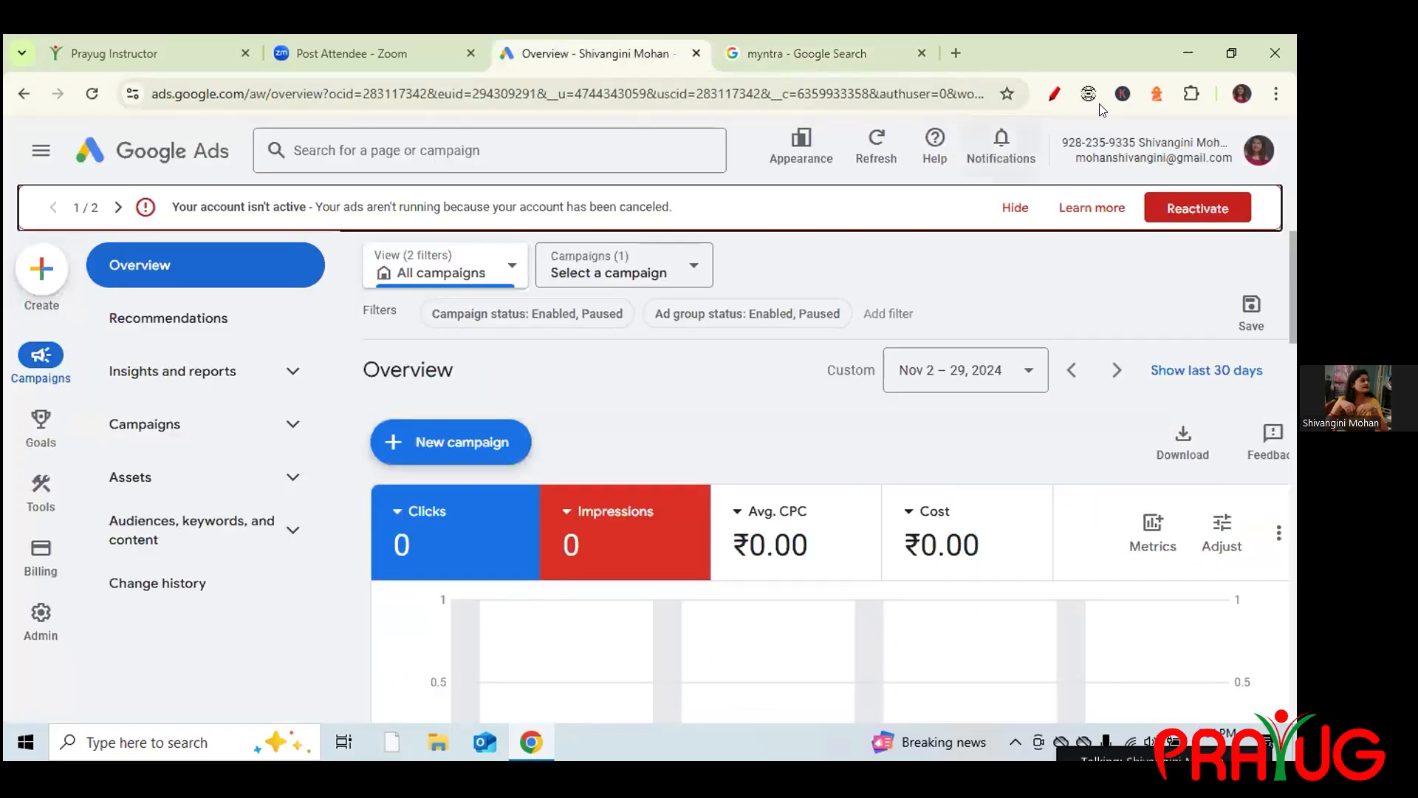
Draw red pen arrows and a circle on the Overview, then open the + Create list.
left_click(1057, 97)
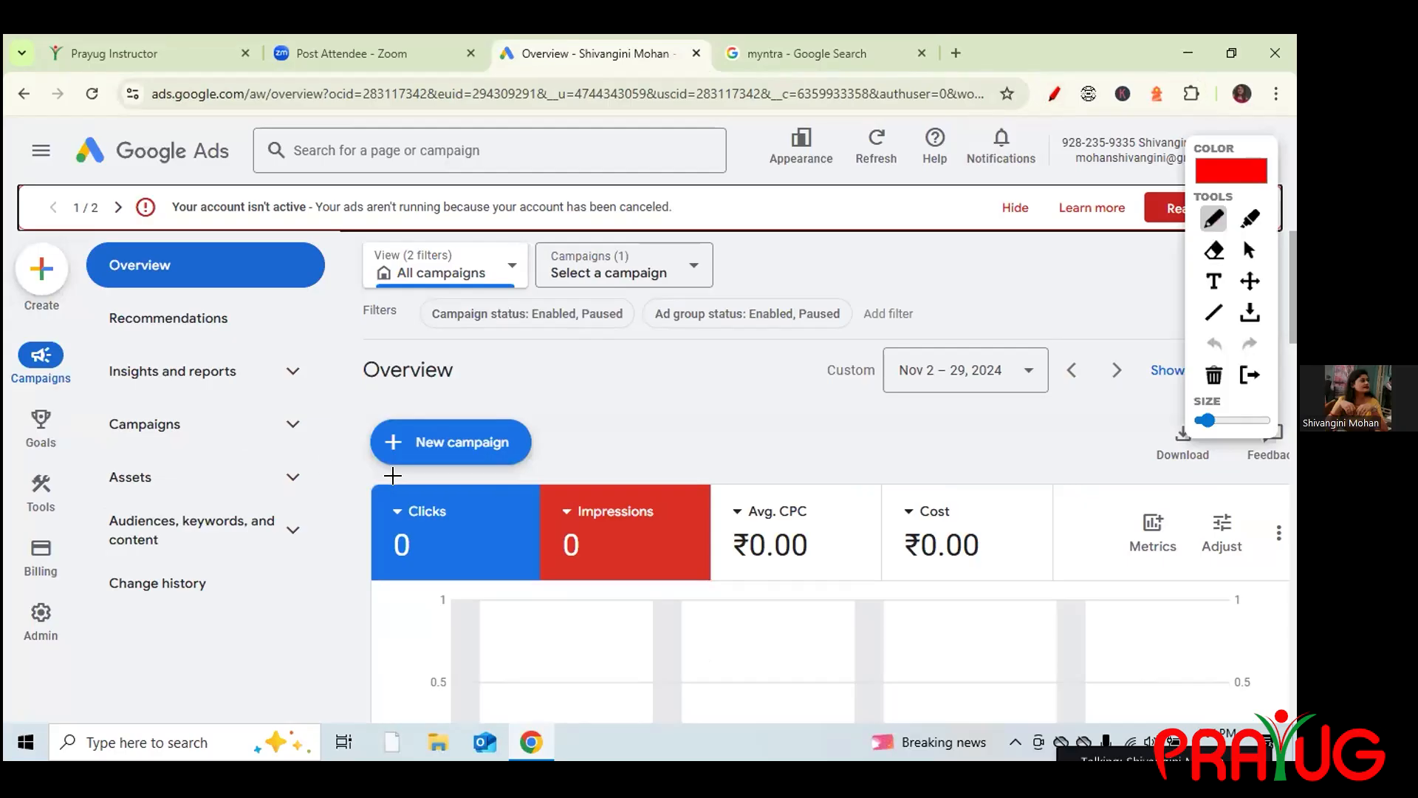
left_click_drag(354, 447, 412, 365)
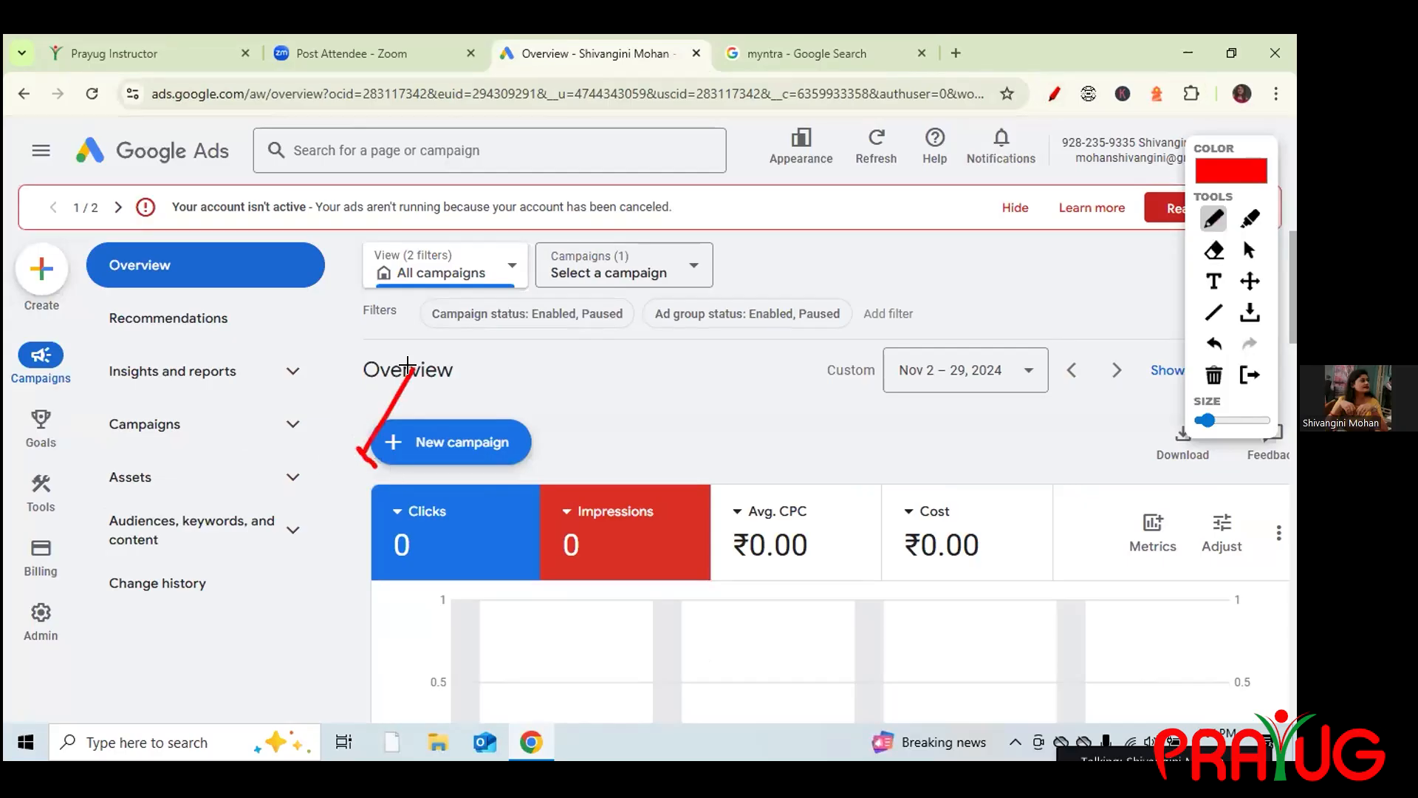
left_click_drag(411, 468, 492, 449)
mouse_move(58, 319)
left_mouse_down()
mouse_move(35, 215)
mouse_move(76, 294)
mouse_move(45, 319)
left_mouse_up()
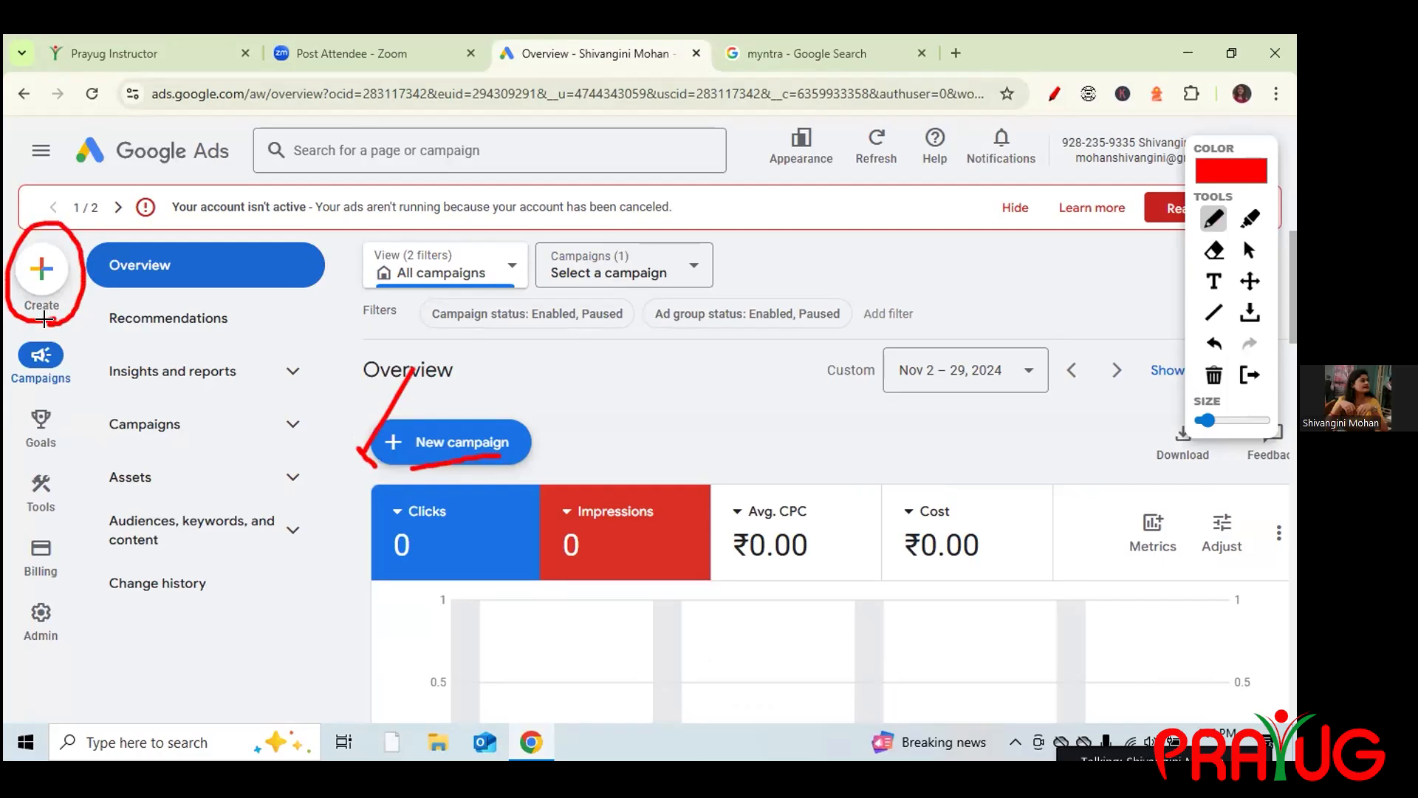
left_click(1249, 251)
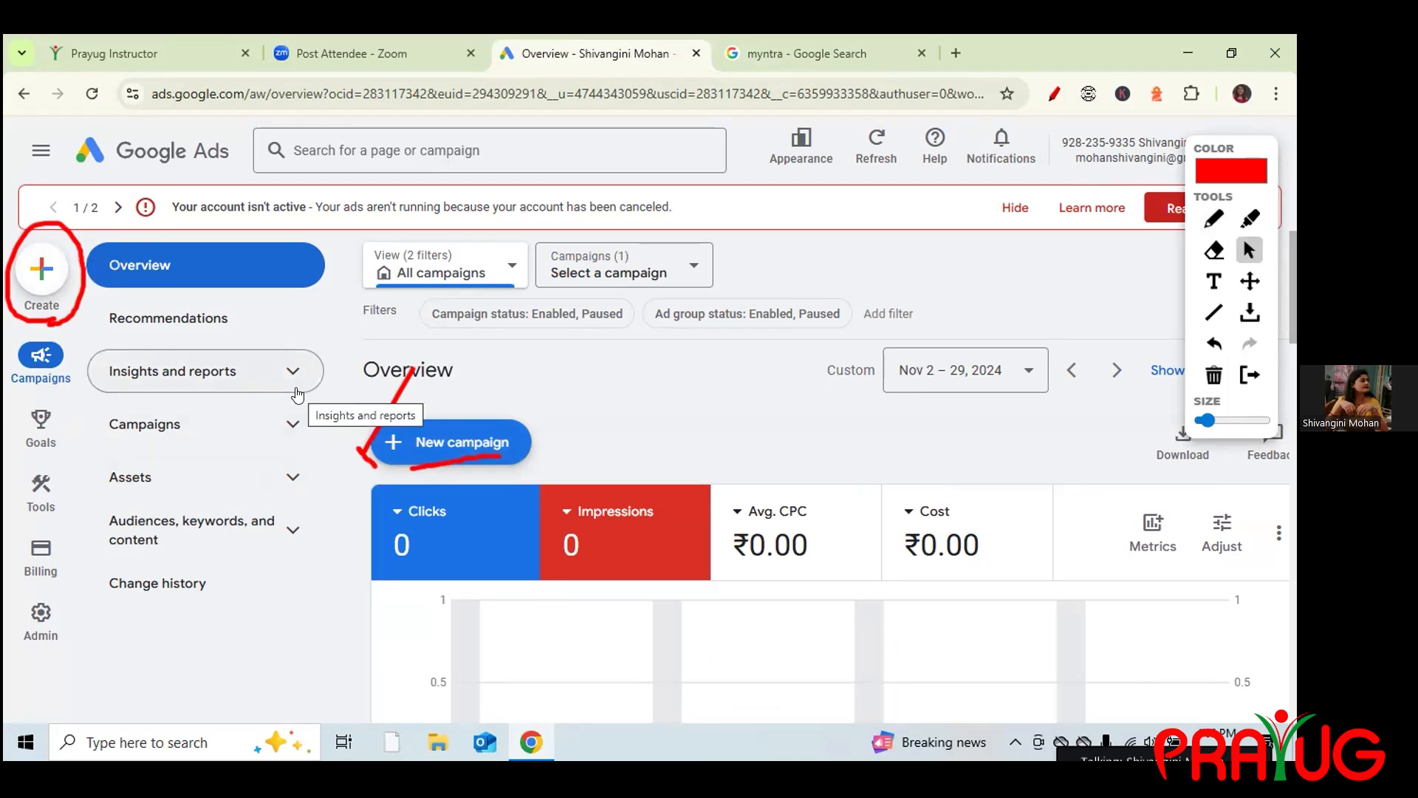
left_click(41, 271)
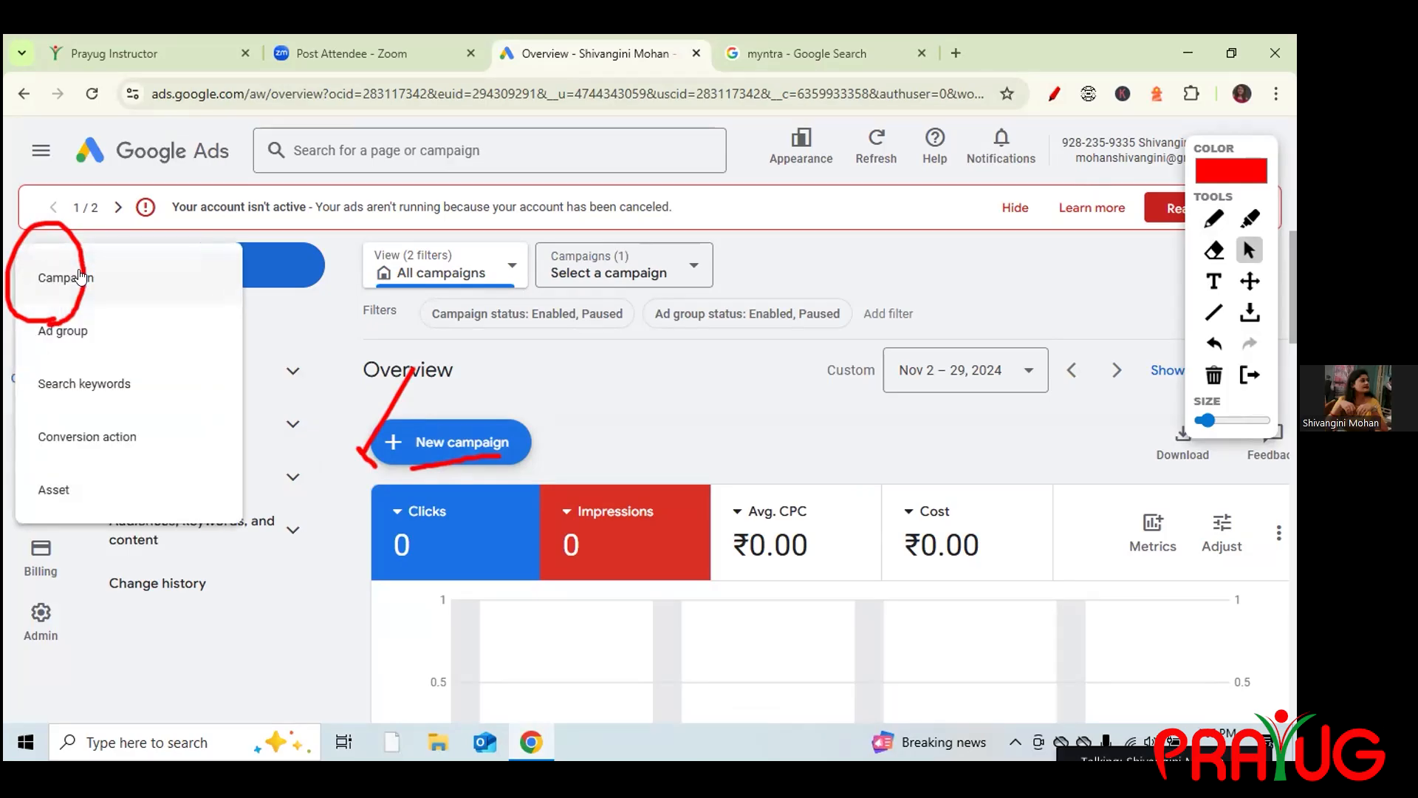
Erase the red annotations and start a new Campaign from the + Create menu.
left_click(1208, 390)
left_click(38, 285)
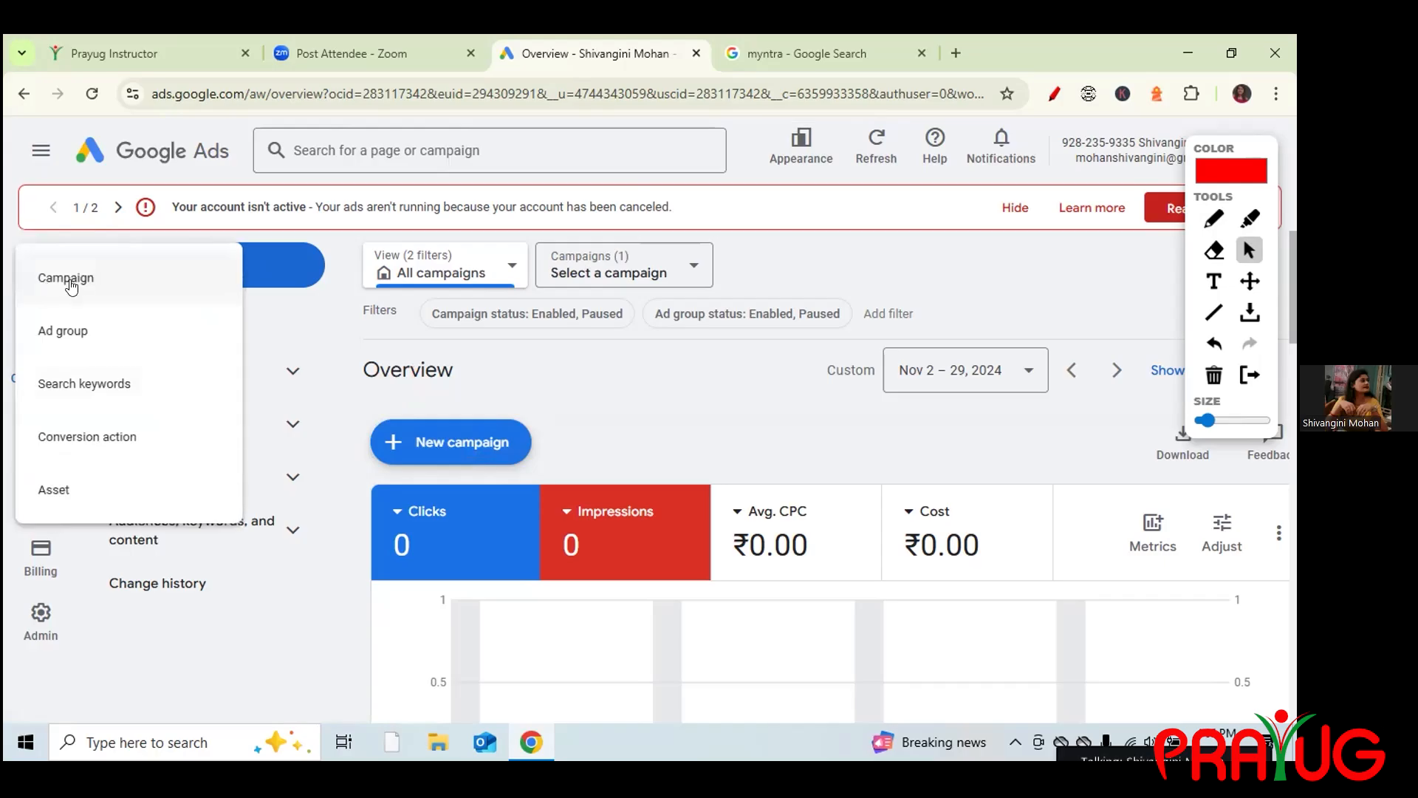
left_click(66, 281)
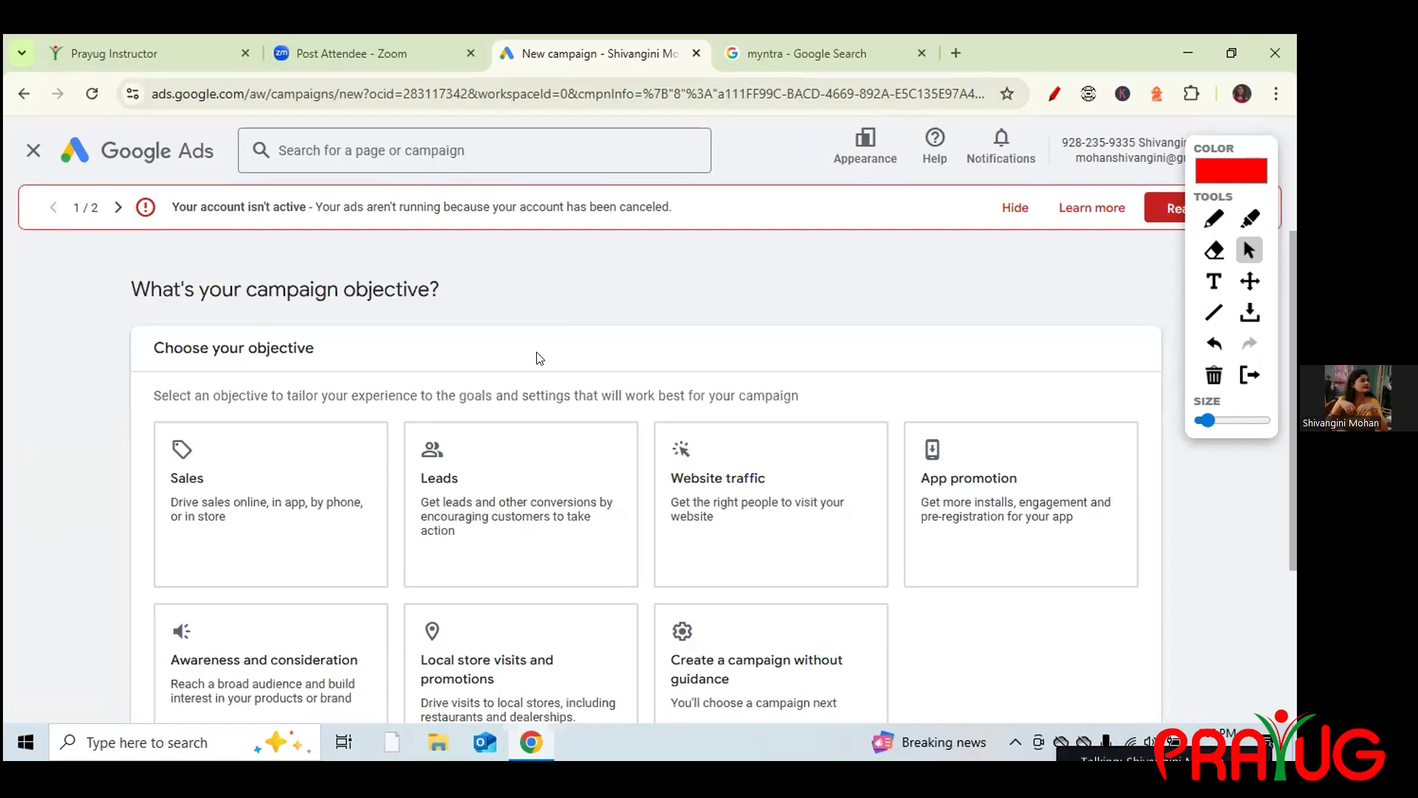
scroll(296, 591, "down", 1)
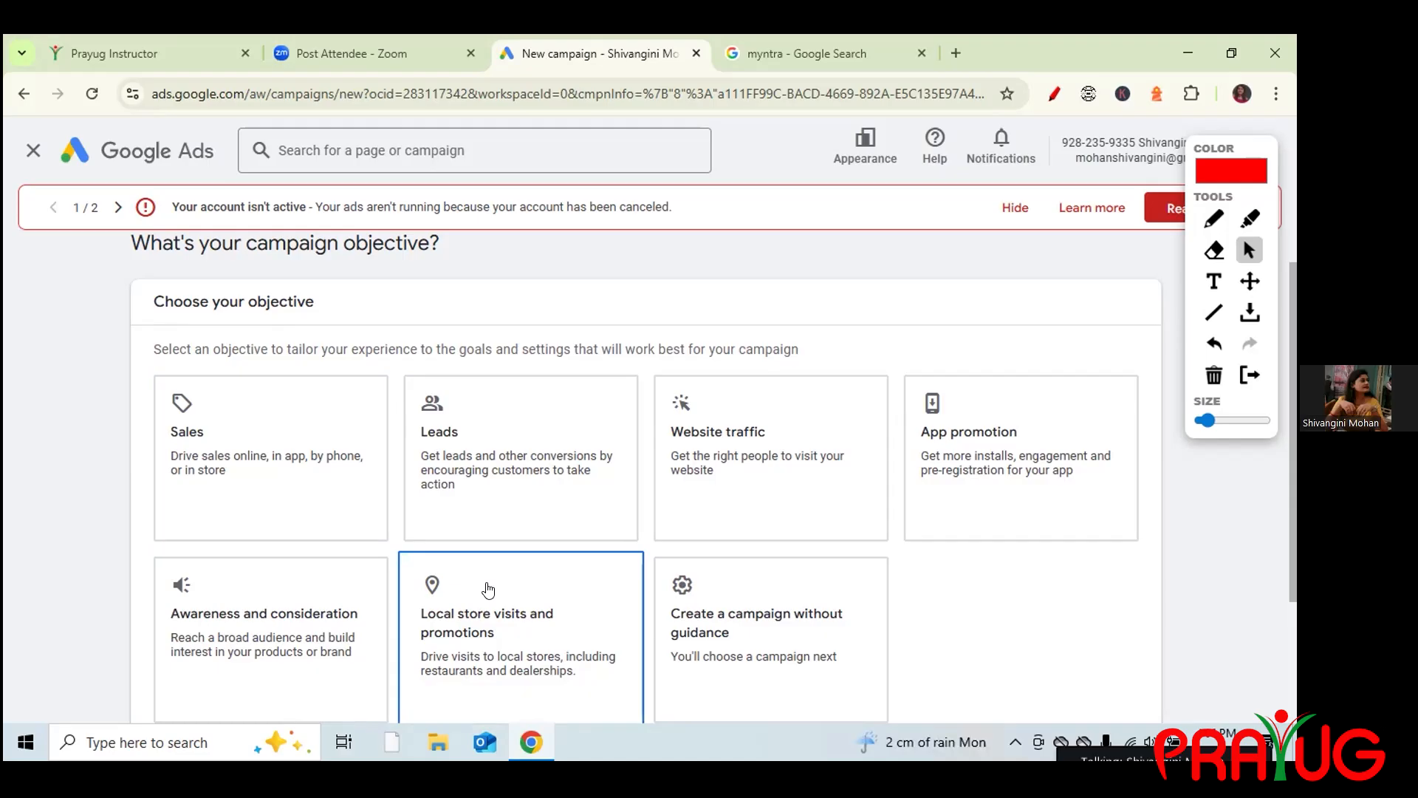
left_click_drag(1289, 468, 1291, 531)
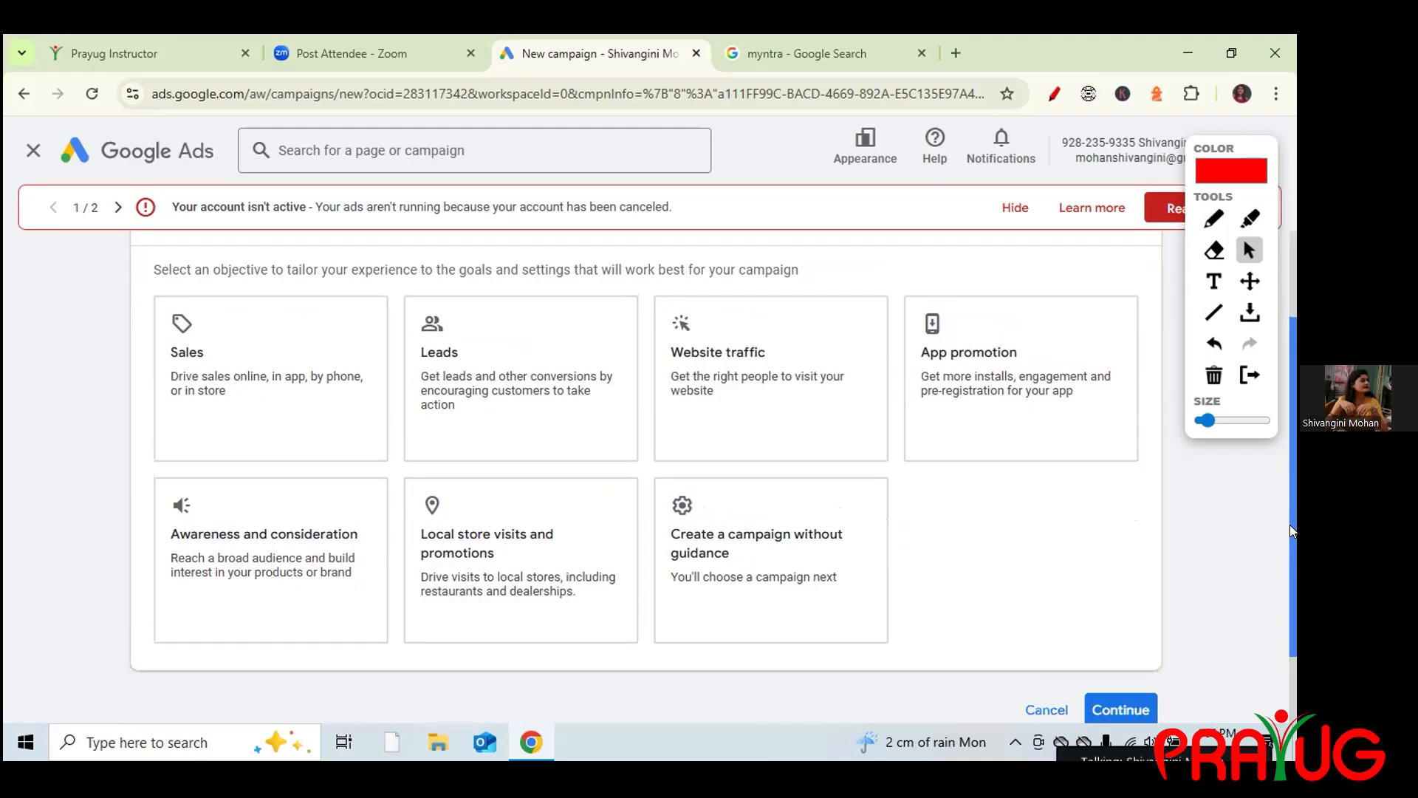
left_click(1214, 221)
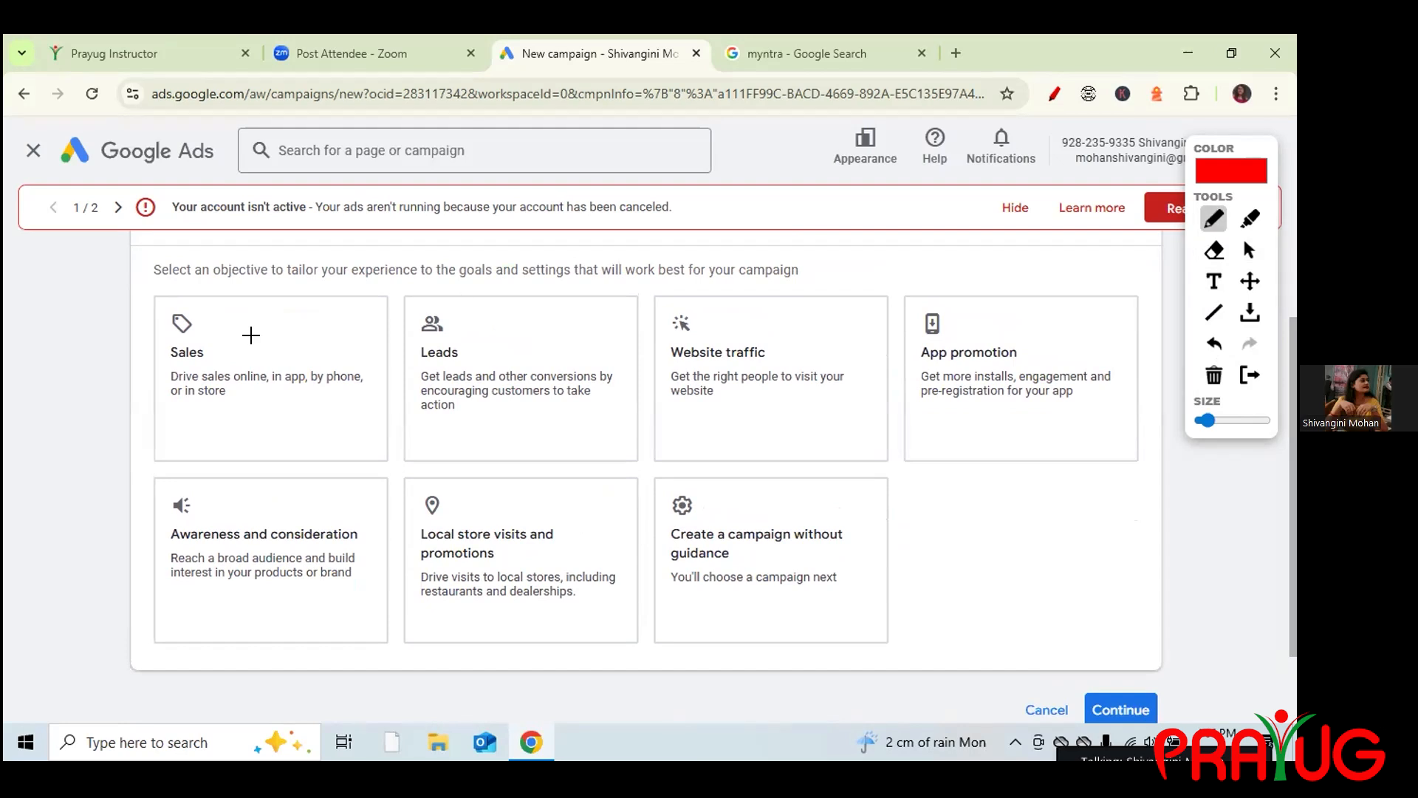
left_click_drag(129, 346, 189, 285)
left_click_drag(402, 342, 454, 301)
left_click_drag(666, 363, 702, 342)
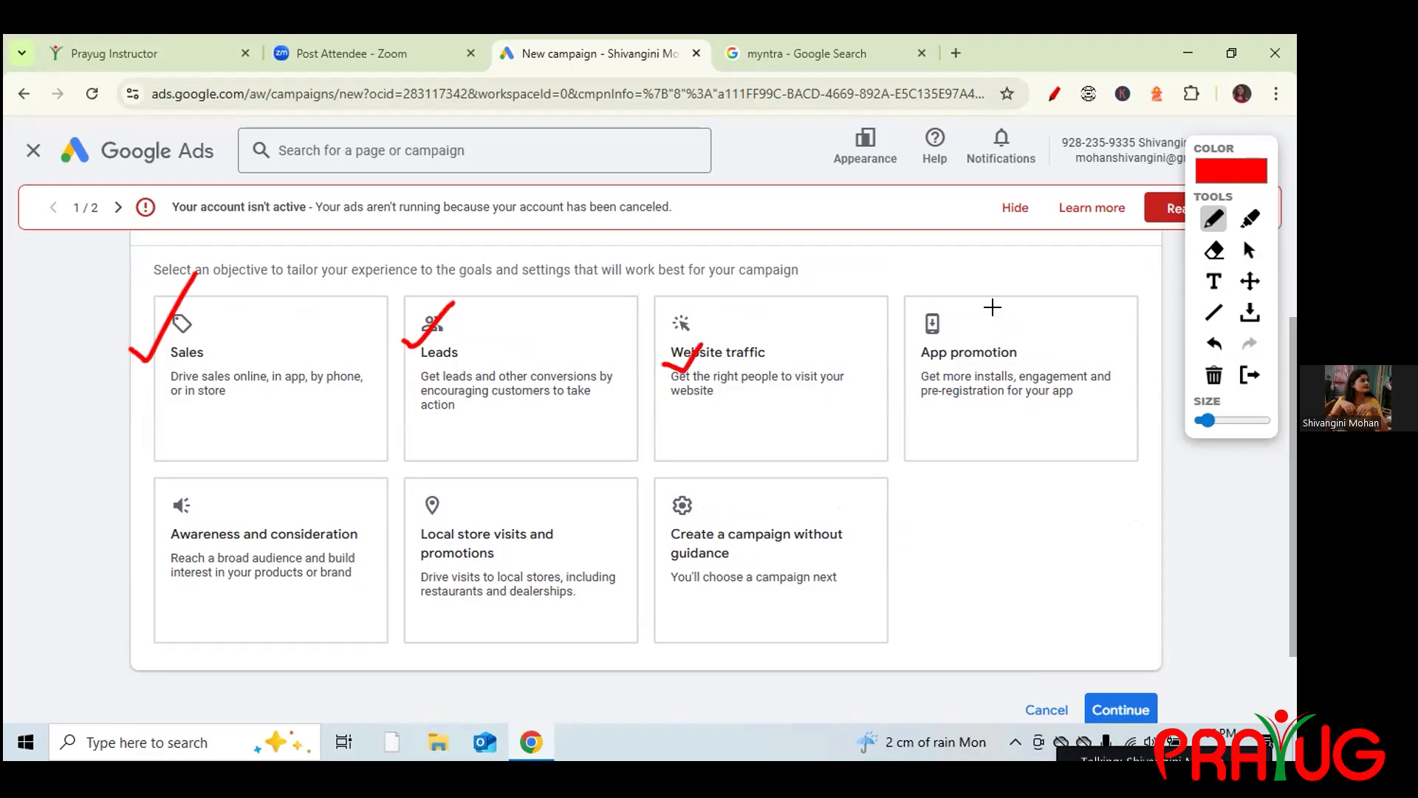
left_click_drag(916, 339, 959, 296)
left_click_drag(141, 525, 156, 538)
left_click_drag(204, 460, 218, 456)
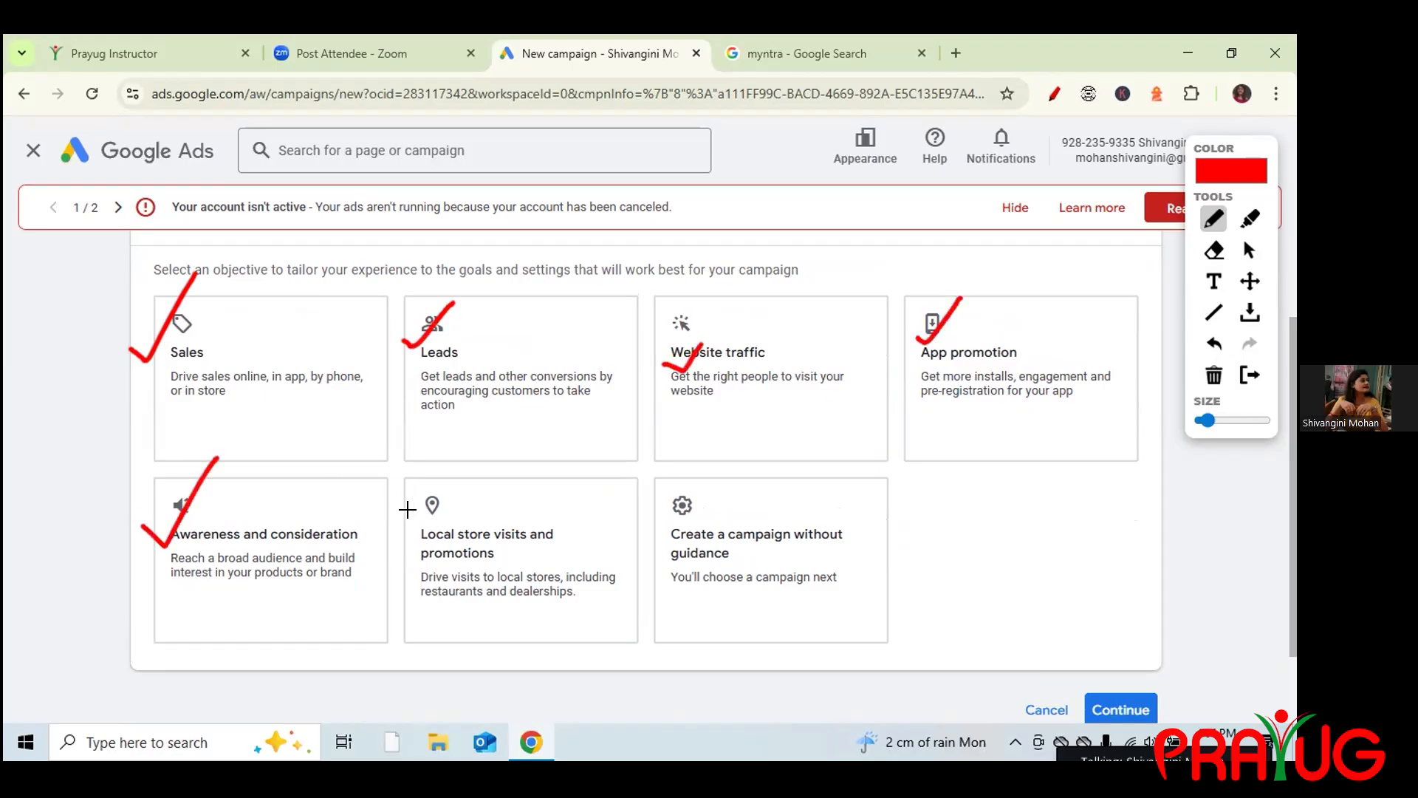
left_click_drag(405, 511, 486, 403)
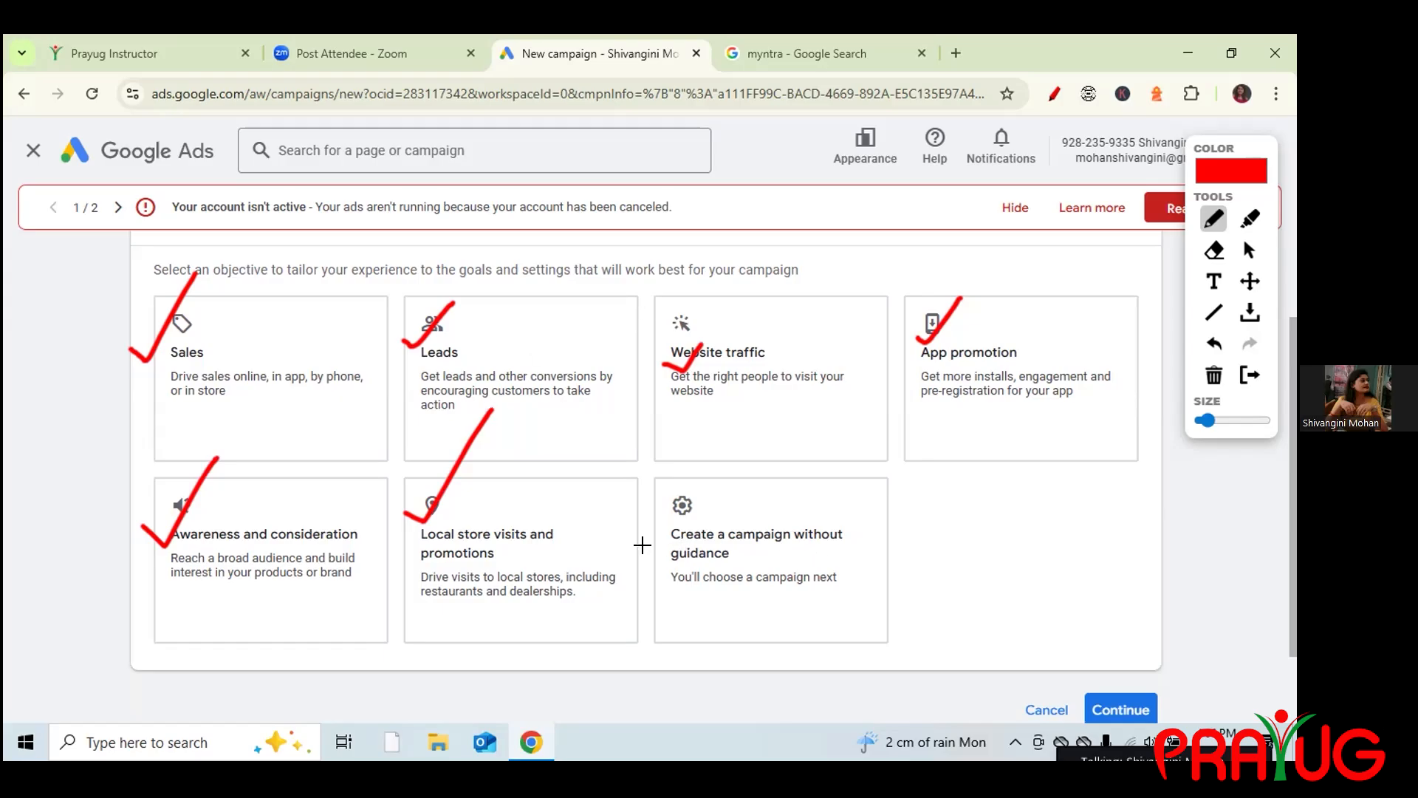
mouse_move(645, 548)
left_mouse_down()
mouse_move(655, 561)
mouse_move(680, 494)
left_mouse_up()
mouse_move(721, 489)
left_mouse_down()
mouse_move(703, 491)
mouse_move(674, 543)
mouse_move(720, 488)
left_mouse_up()
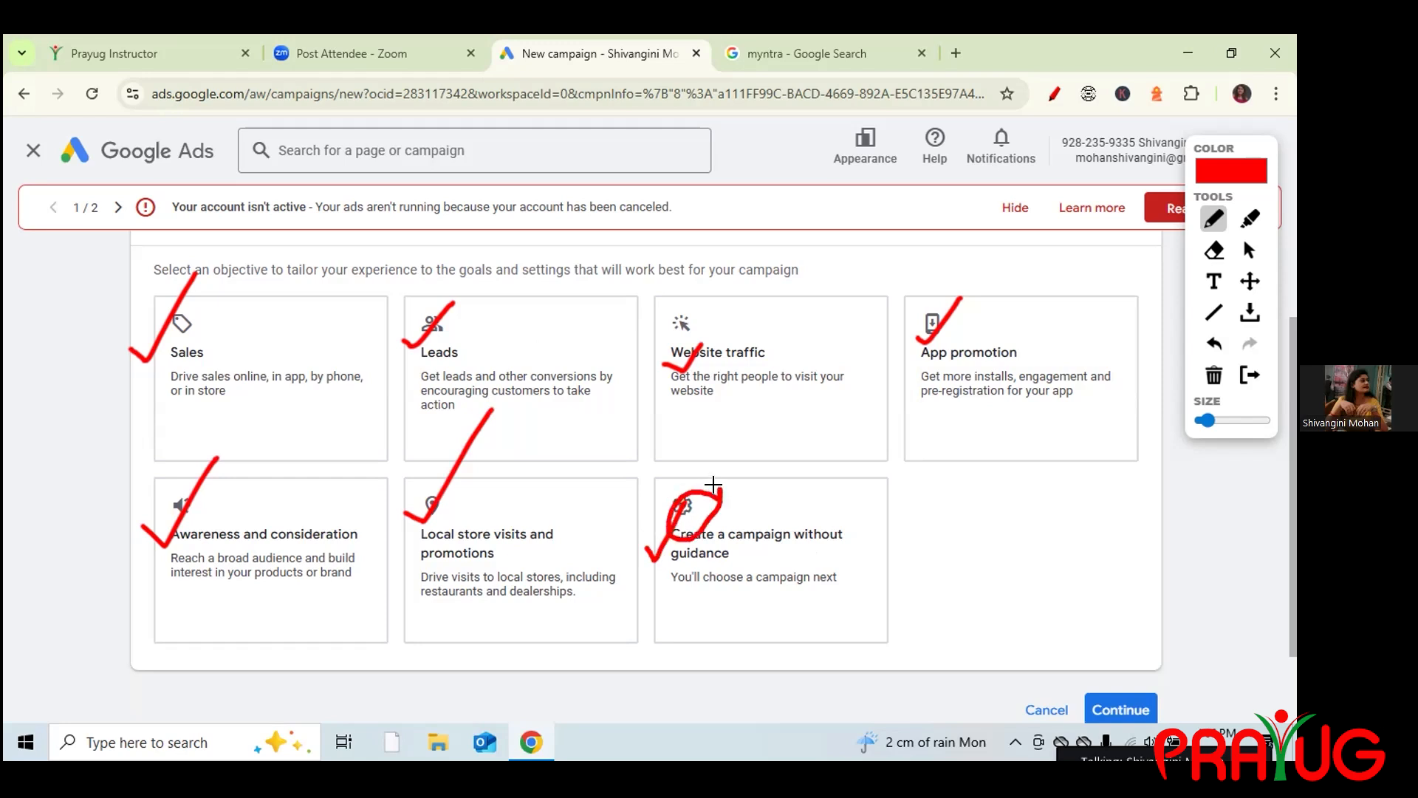
left_click(1214, 375)
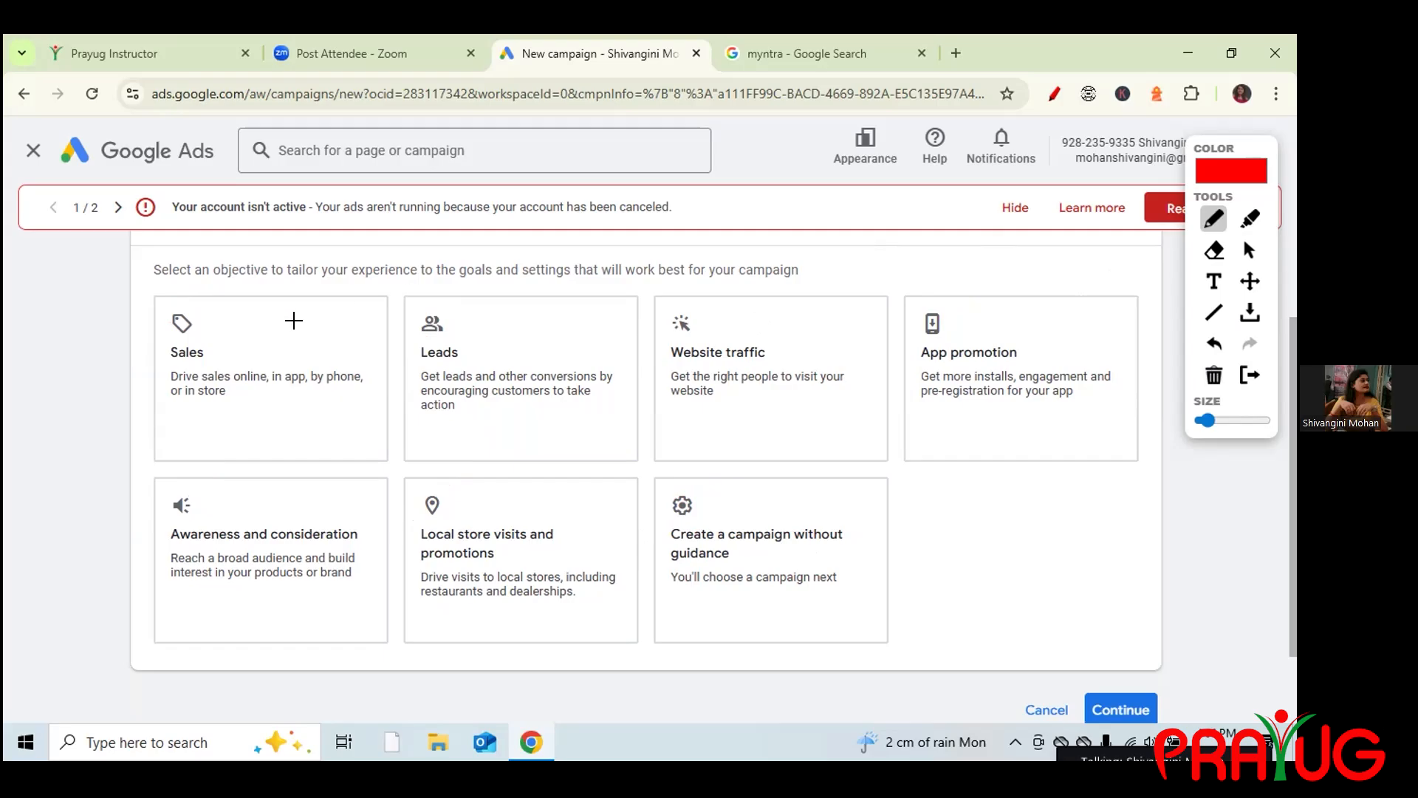
Mark Sales, Awareness, Leads, Website traffic, Local store visits and App promotion in red, then erase the marks.
left_click_drag(144, 366, 171, 338)
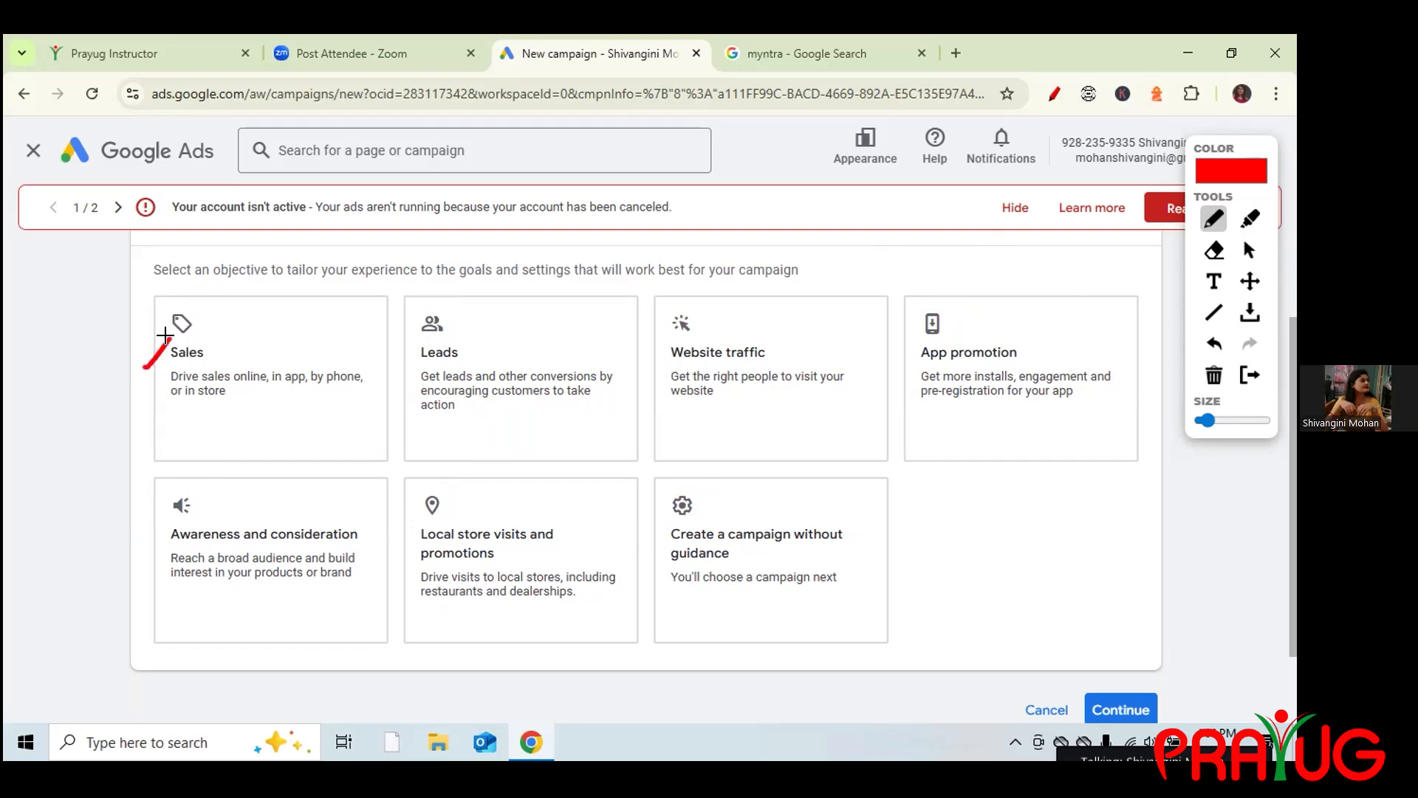
left_click_drag(149, 514, 176, 493)
left_click_drag(364, 394, 412, 353)
left_click_drag(643, 368, 690, 342)
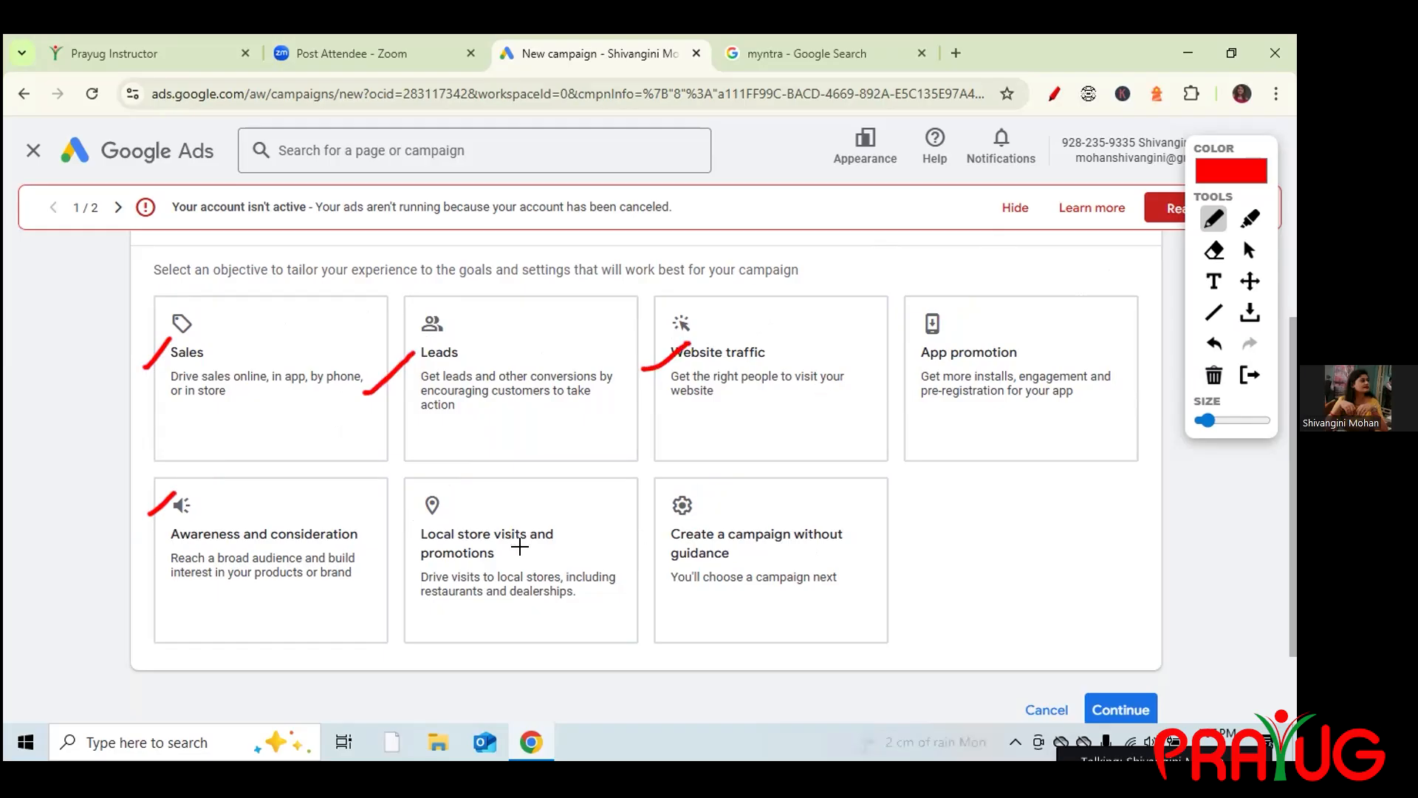
left_click_drag(460, 563, 504, 536)
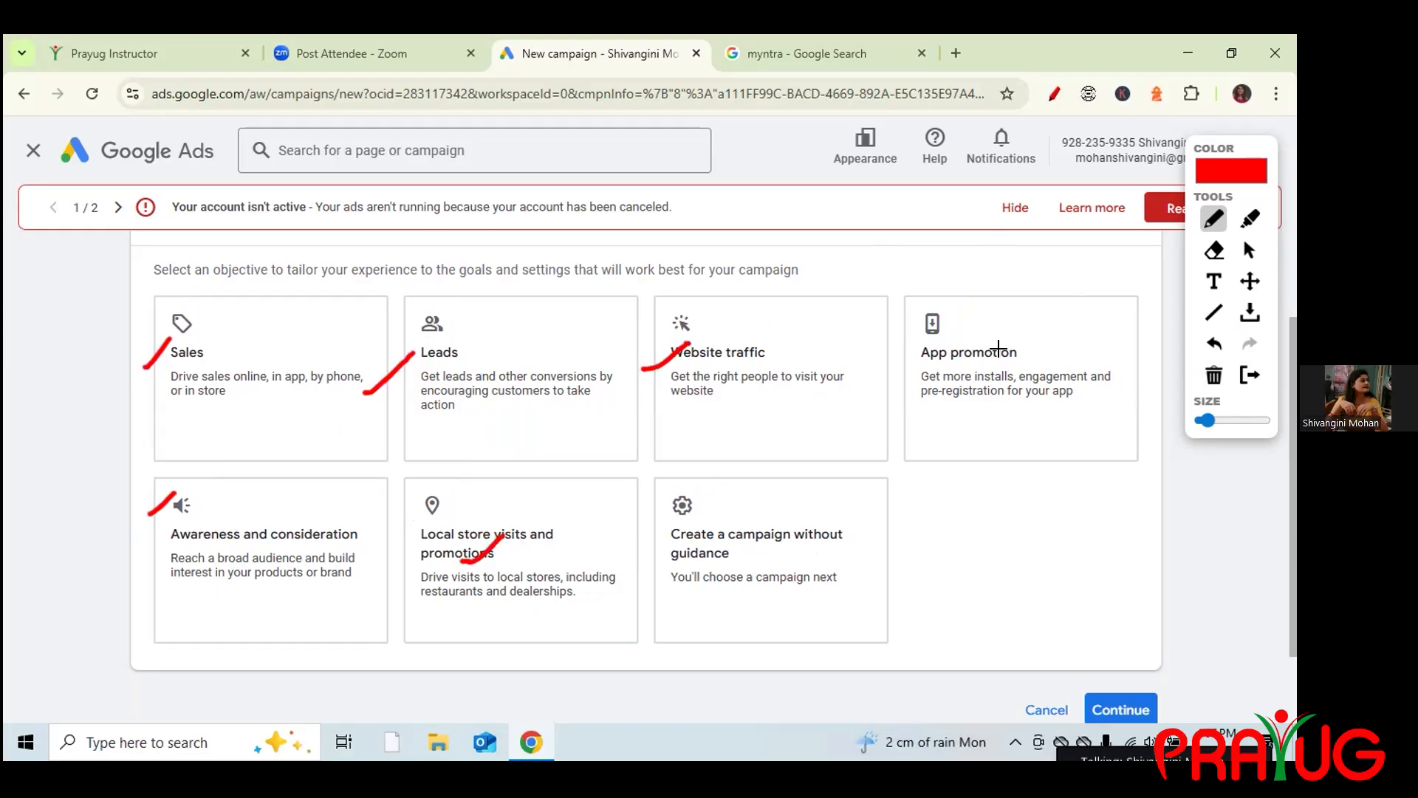
left_click_drag(969, 370, 1018, 355)
left_click(1214, 376)
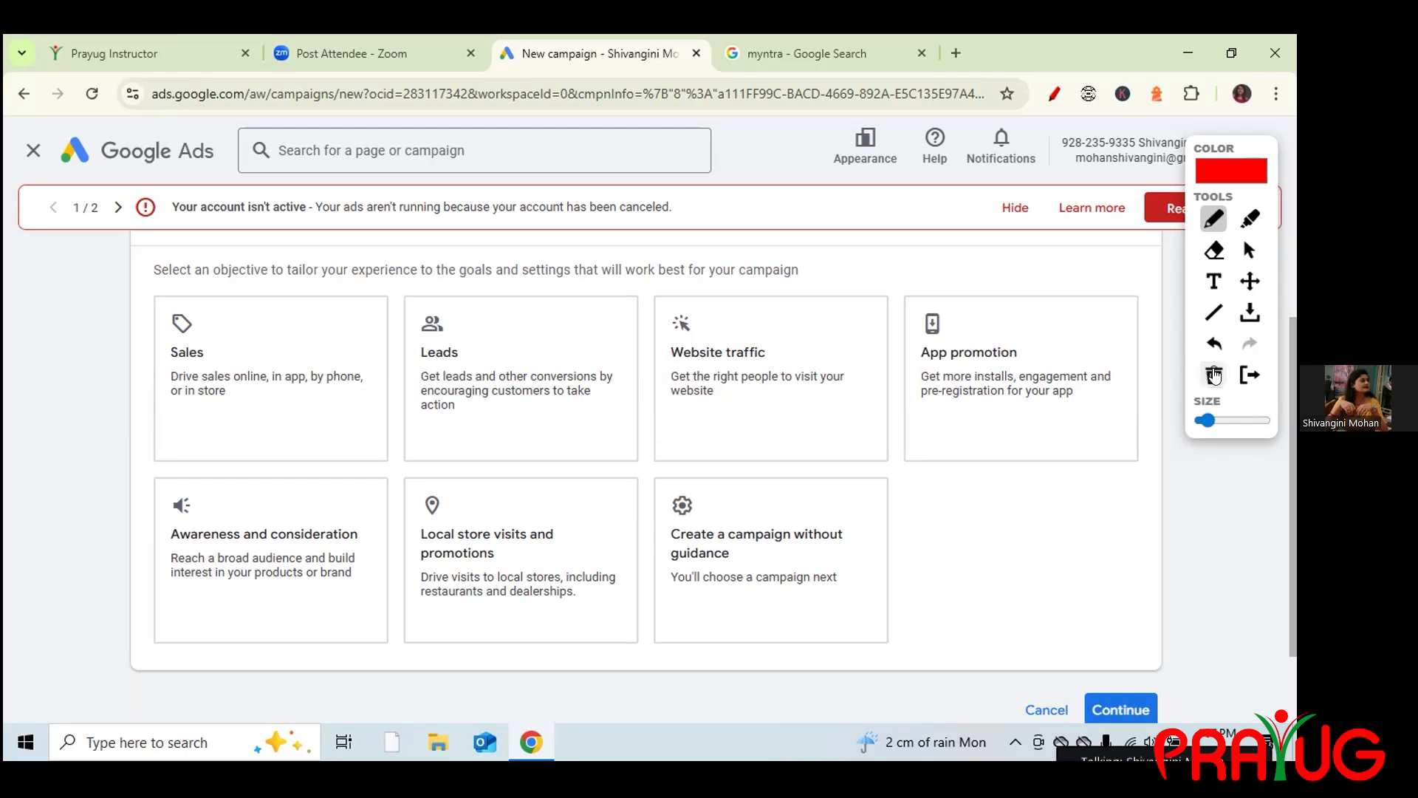
Tick Website traffic and the without-guidance option in red, then clear the ticks and stop drawing.
left_click_drag(644, 334, 688, 277)
mouse_move(653, 530)
left_mouse_down()
mouse_move(661, 542)
mouse_move(685, 504)
left_mouse_up()
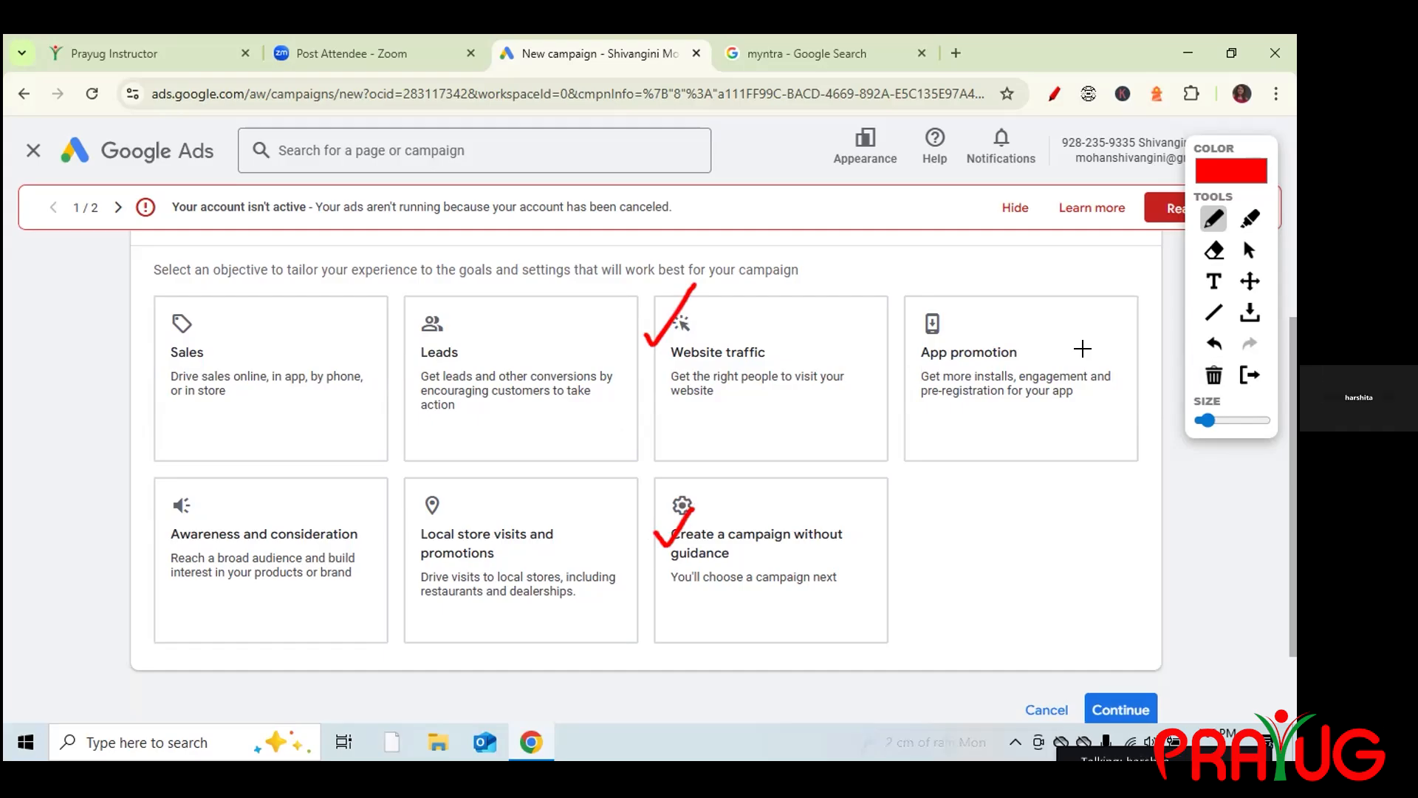
left_click(1213, 374)
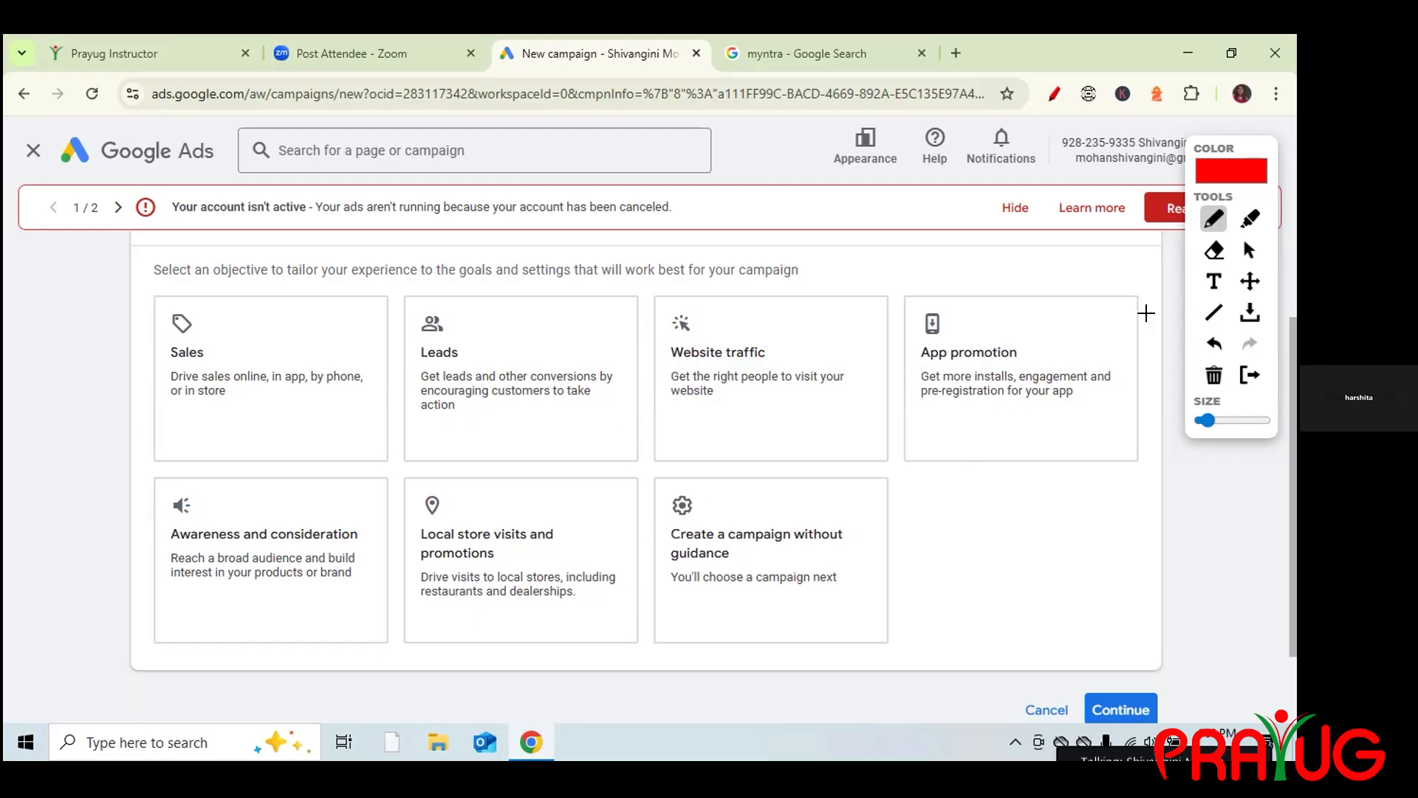
left_click(1244, 255)
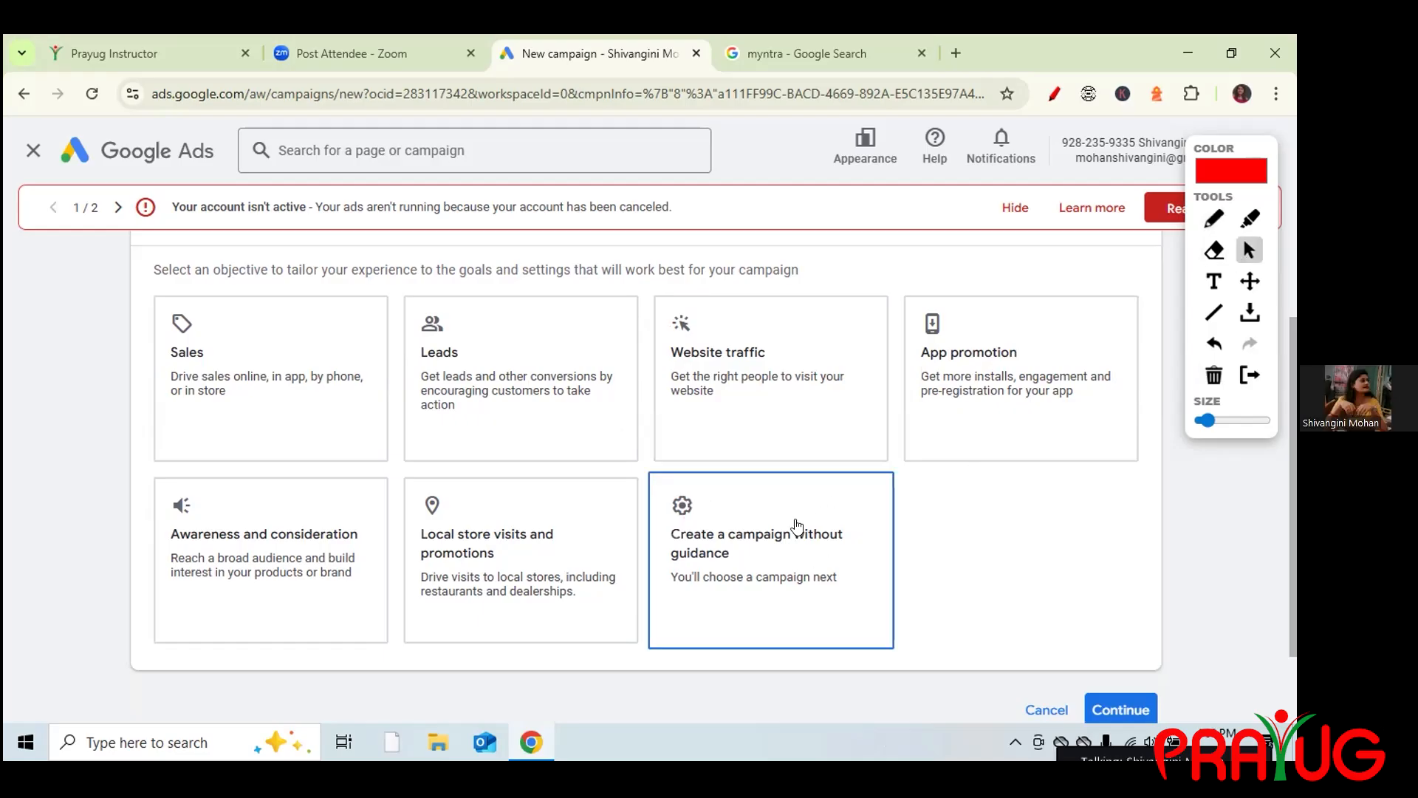
Choose 'Create a campaign without guidance', tick Search in red, and view the myntra results.
left_click(788, 543)
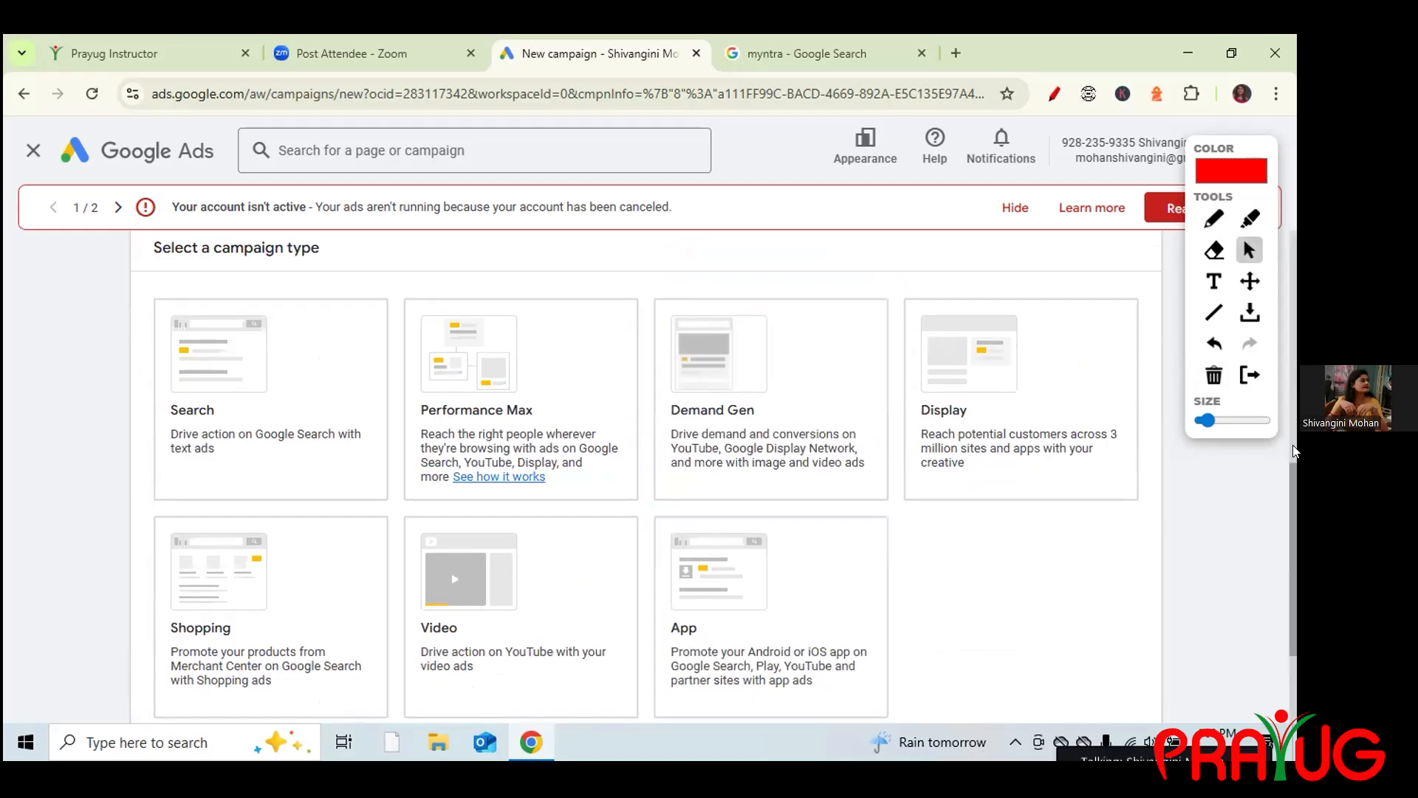
left_click_drag(1295, 487, 1294, 513)
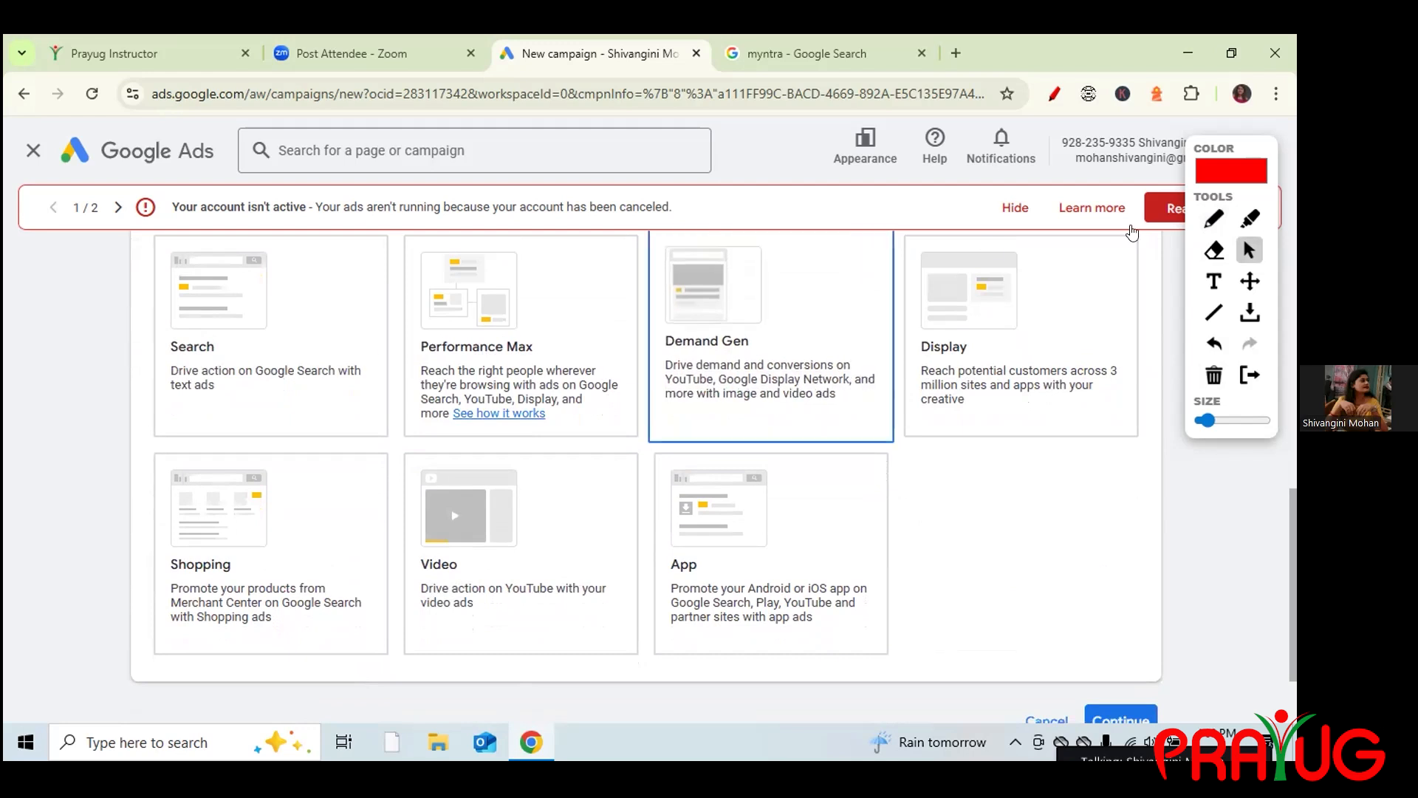
left_click(1212, 221)
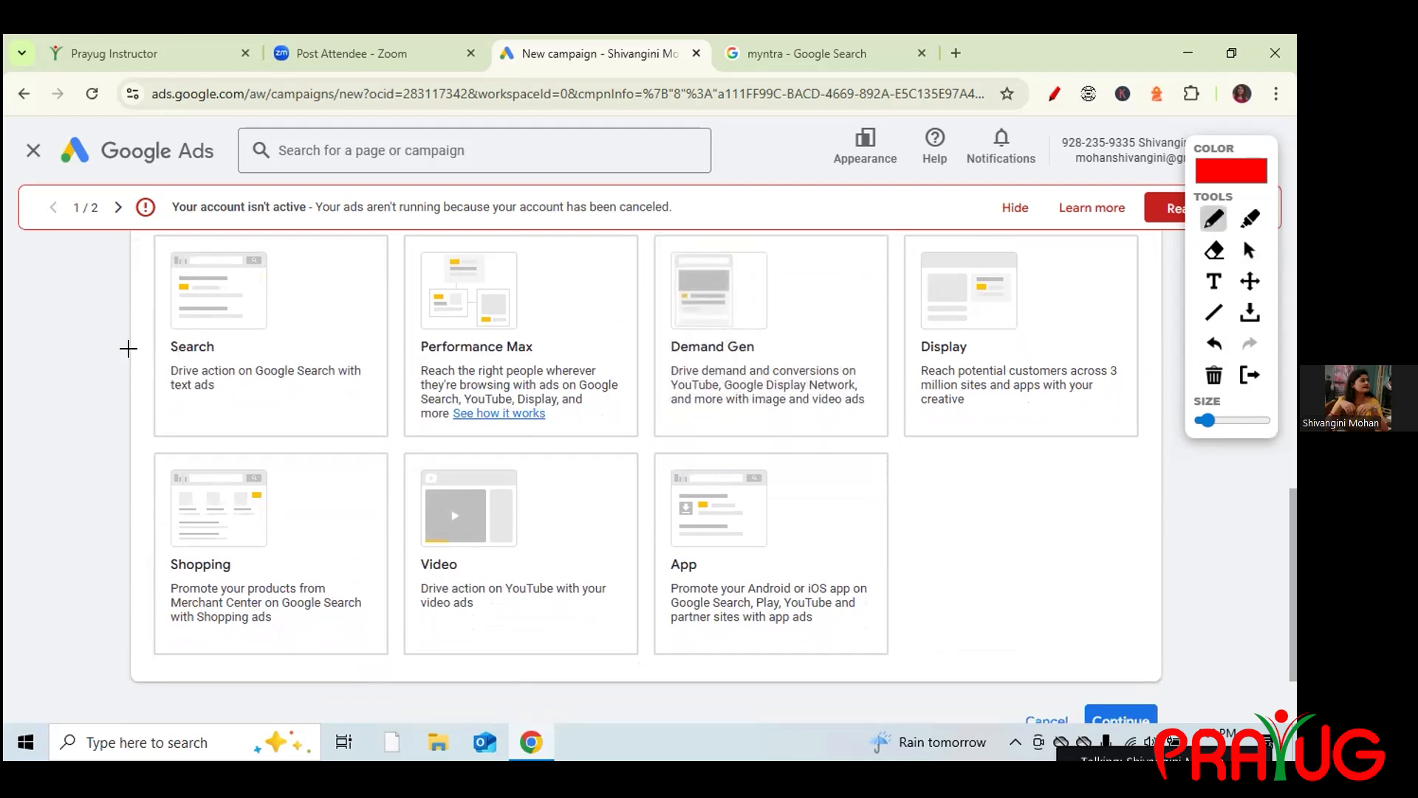
left_click_drag(130, 349, 198, 276)
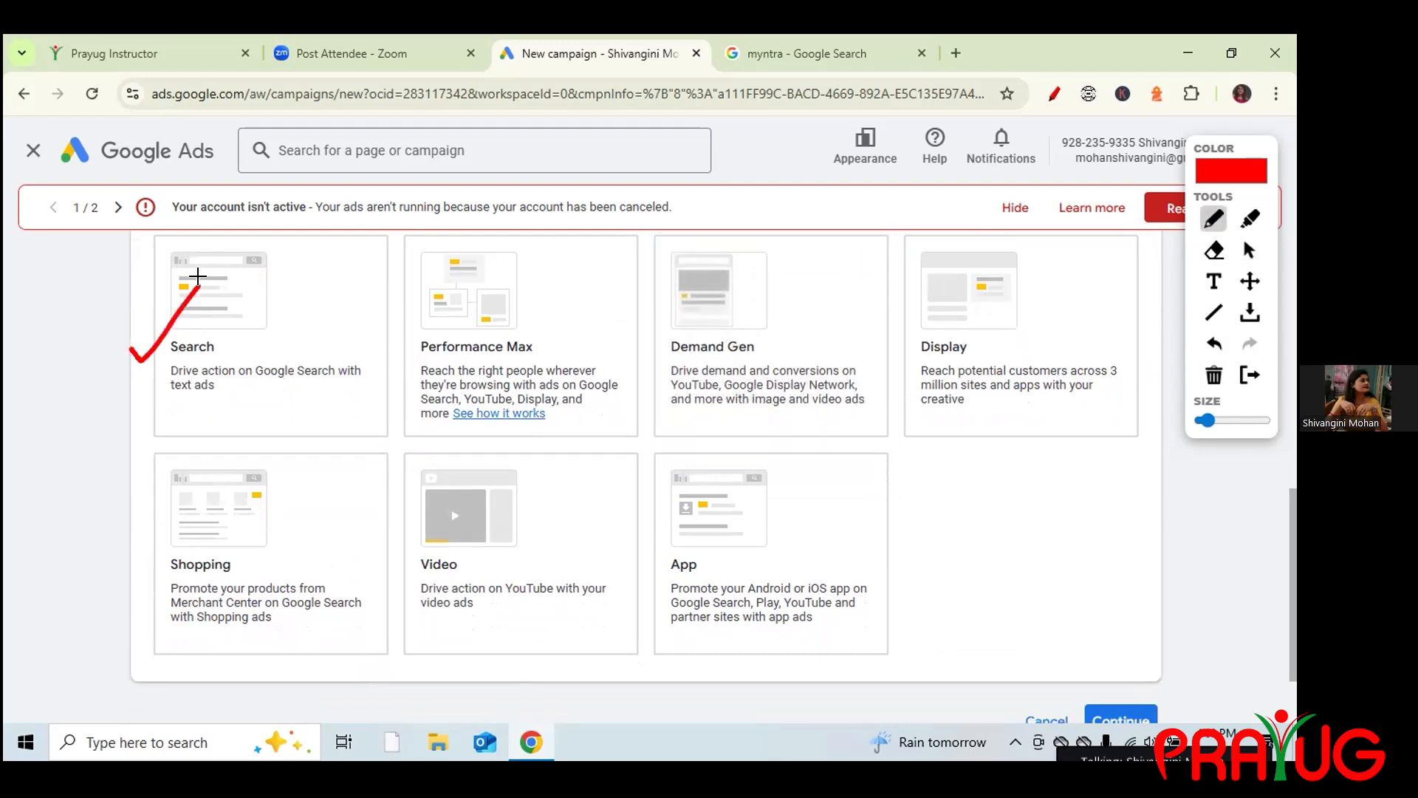
left_click(811, 42)
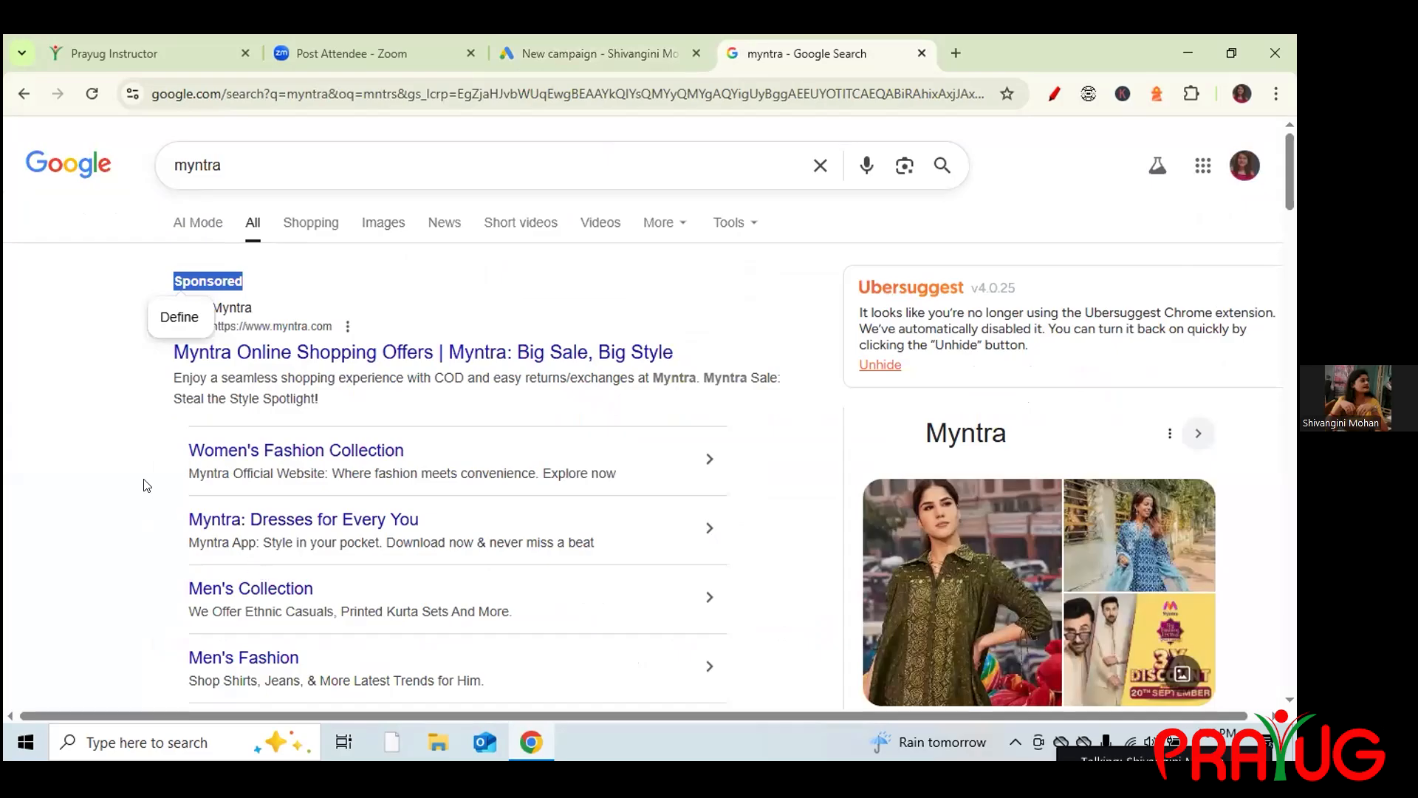
Deselect the Sponsored text on the myntra results and return to the New campaign tab.
left_click(145, 485)
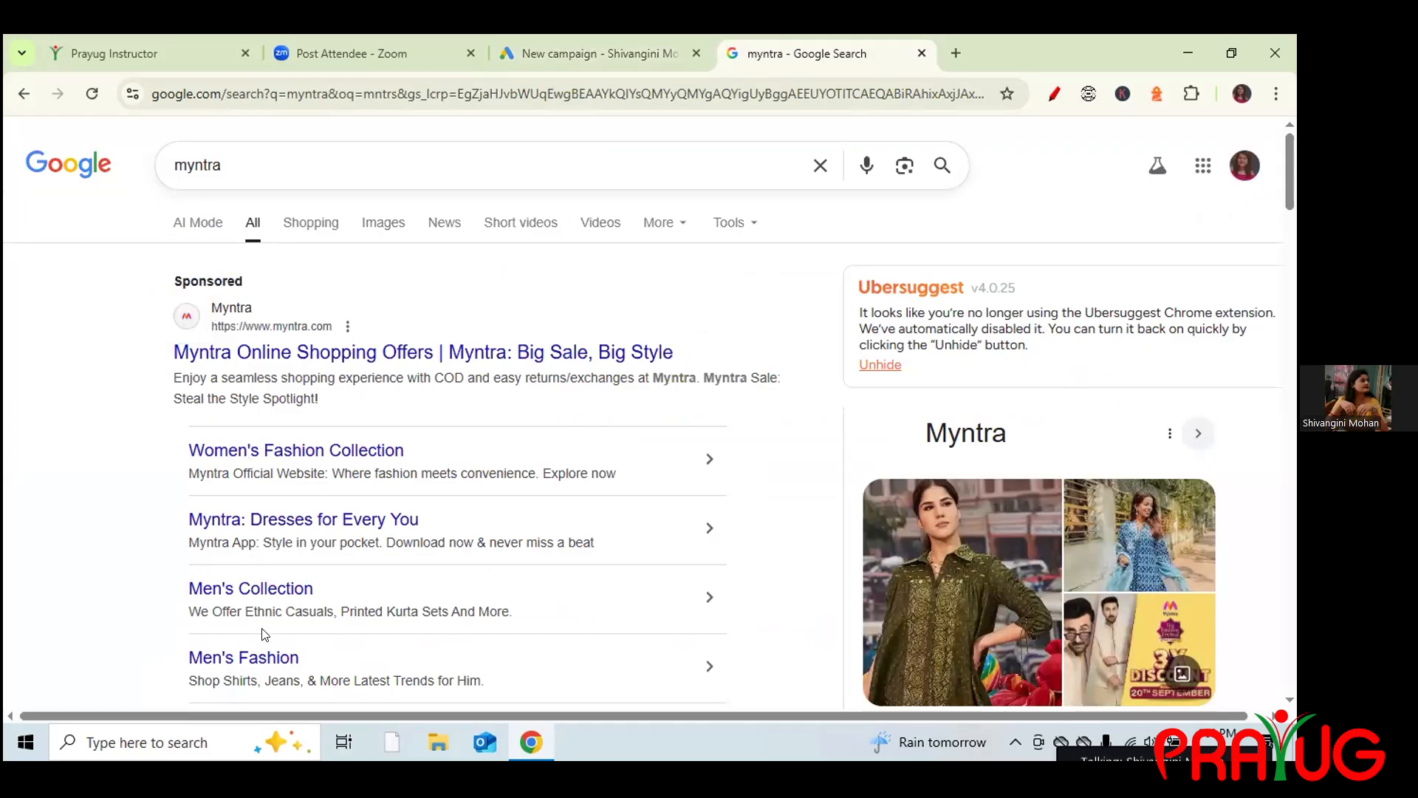
left_click(632, 45)
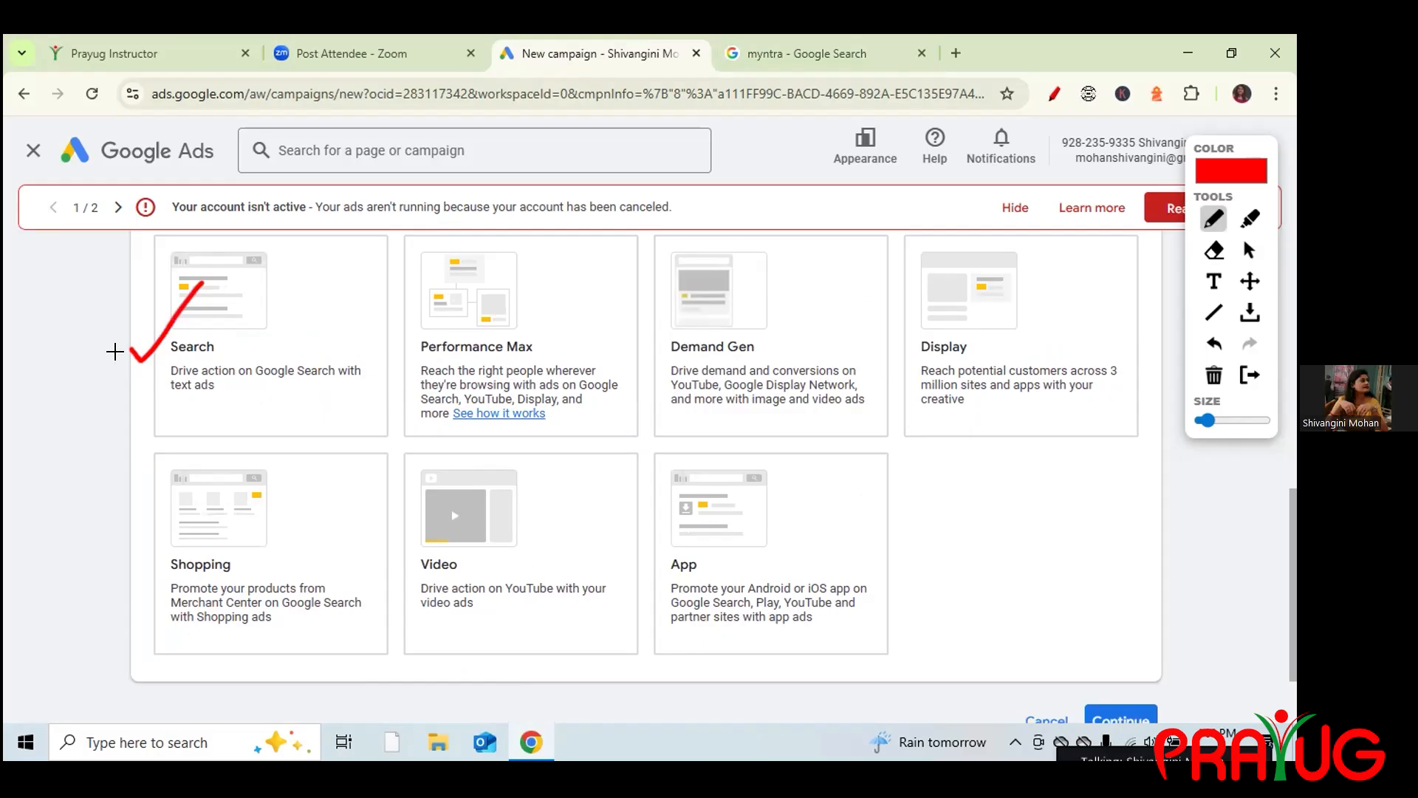
Tick and underline Performance Max and Demand Gen in red, then erase all marks.
left_click_drag(412, 359, 461, 309)
left_click(654, 358)
left_click_drag(652, 356, 682, 315)
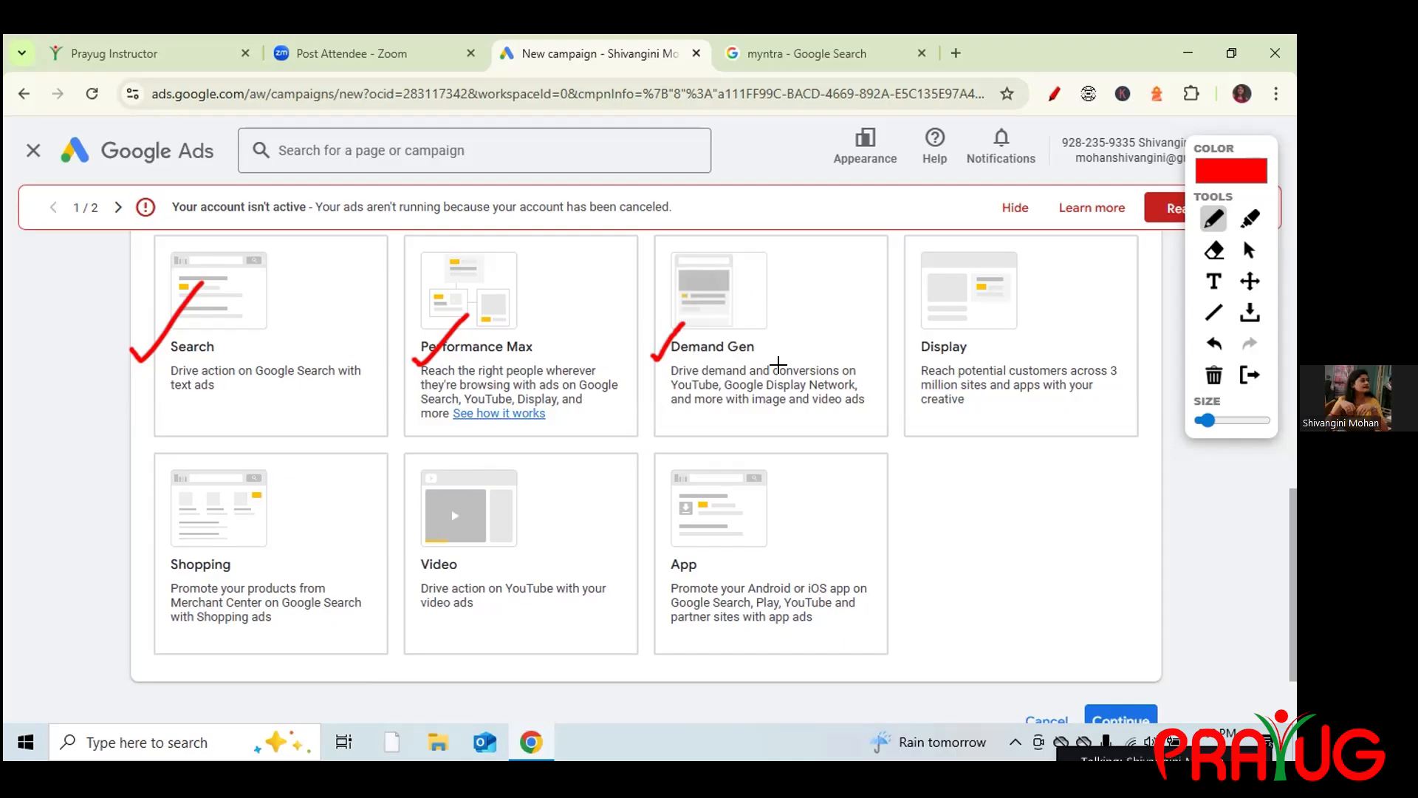
left_click_drag(774, 378, 818, 379)
left_click_drag(422, 381, 471, 380)
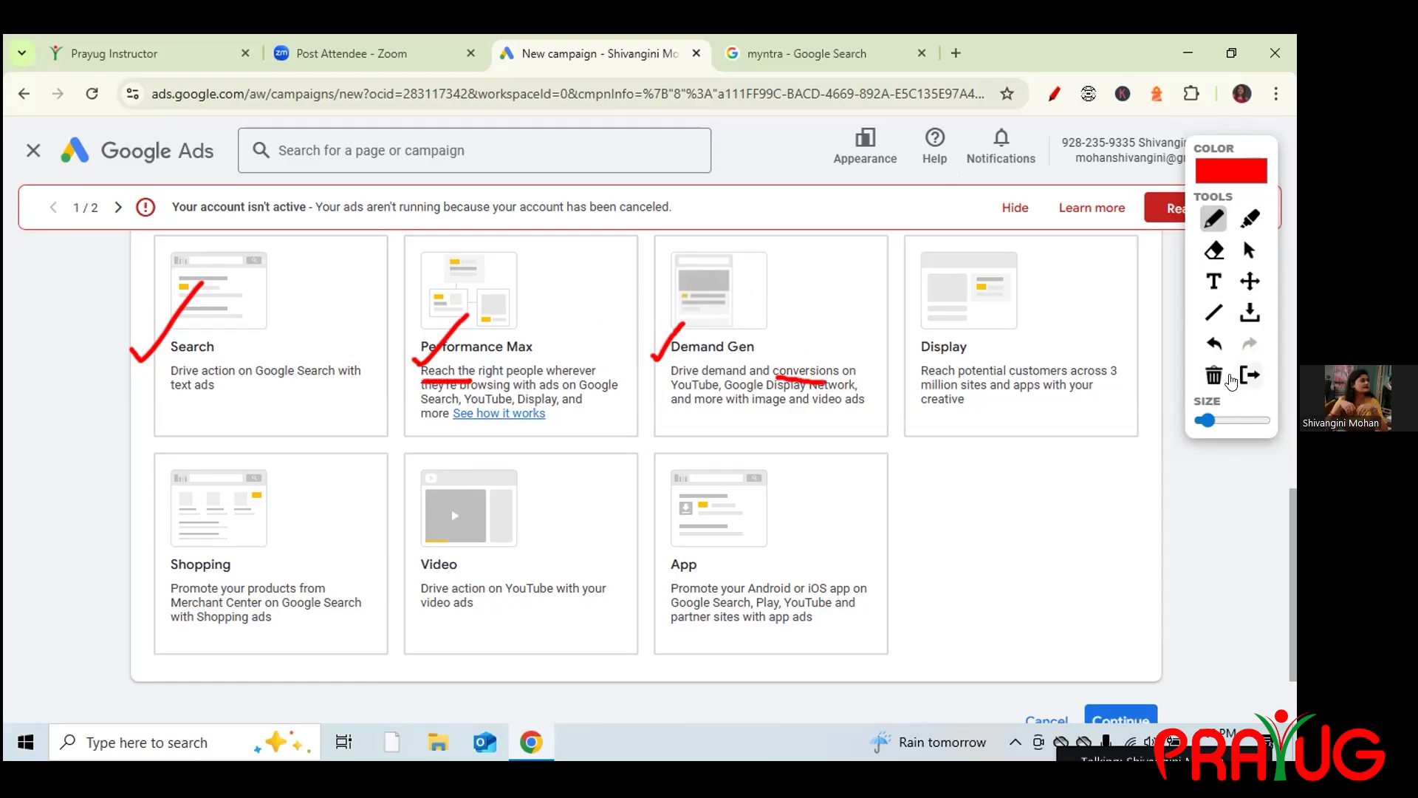
left_click(1214, 375)
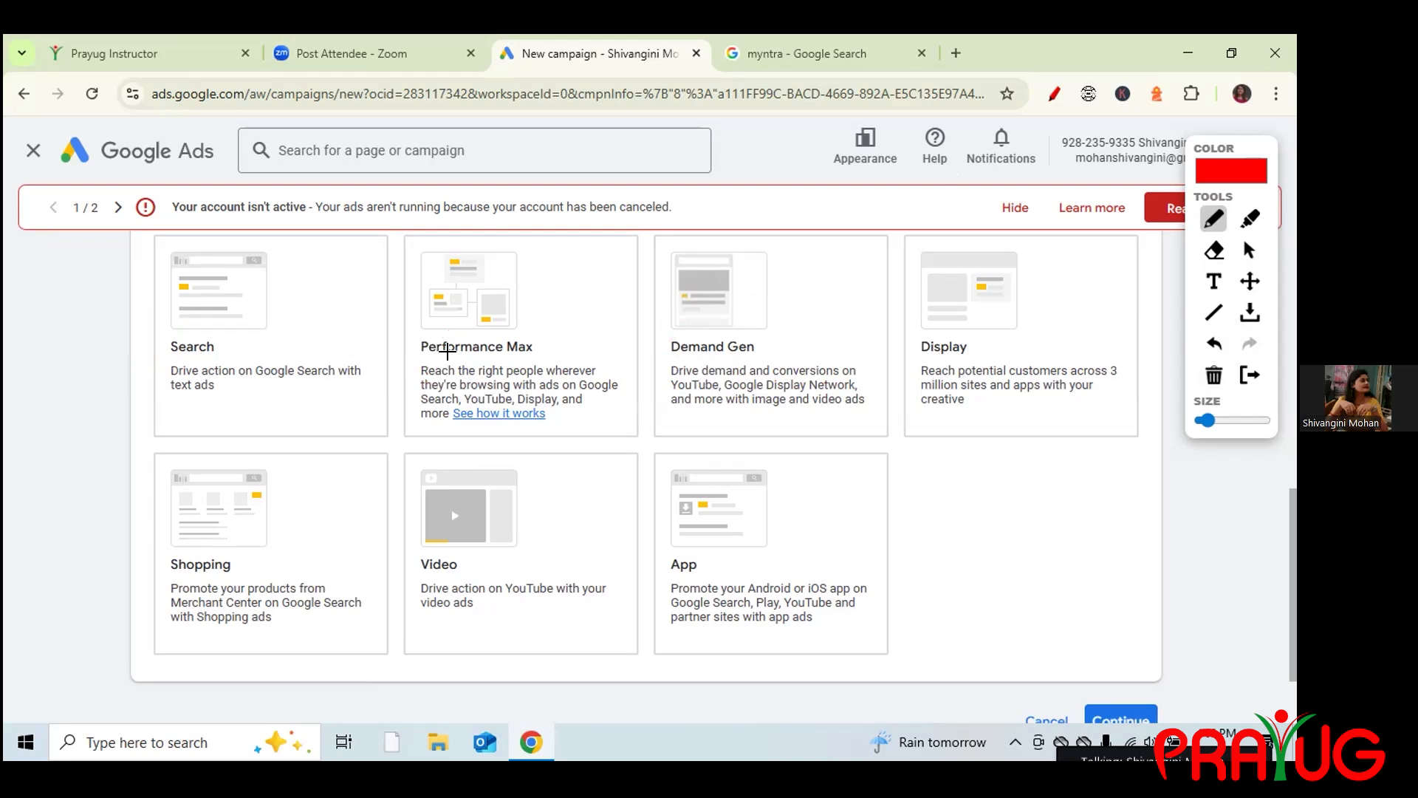
Draw a stroke toward Demand Gen and tick the Search and Display cards in red.
left_click_drag(612, 324, 674, 311)
left_click_drag(119, 360, 195, 255)
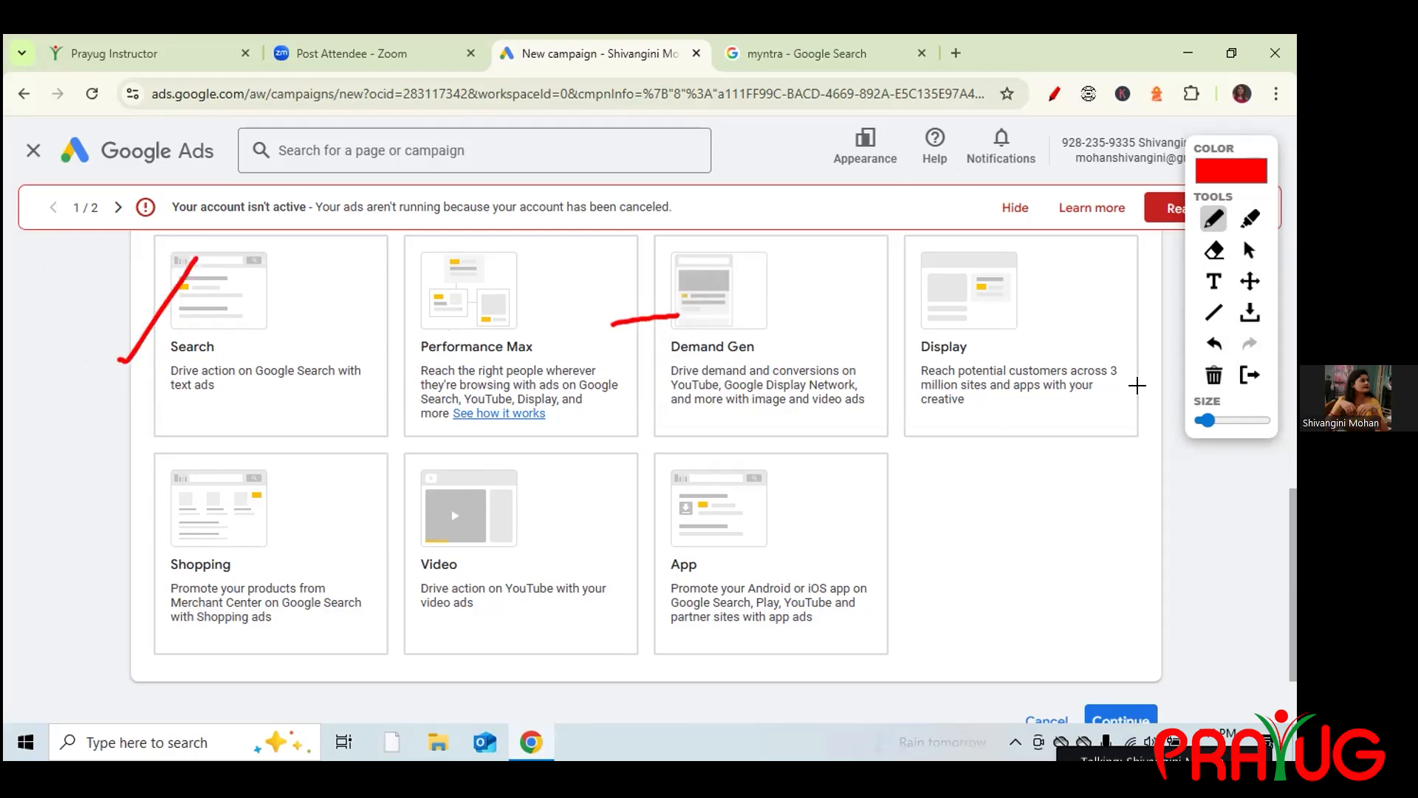
left_click_drag(1057, 347, 1085, 309)
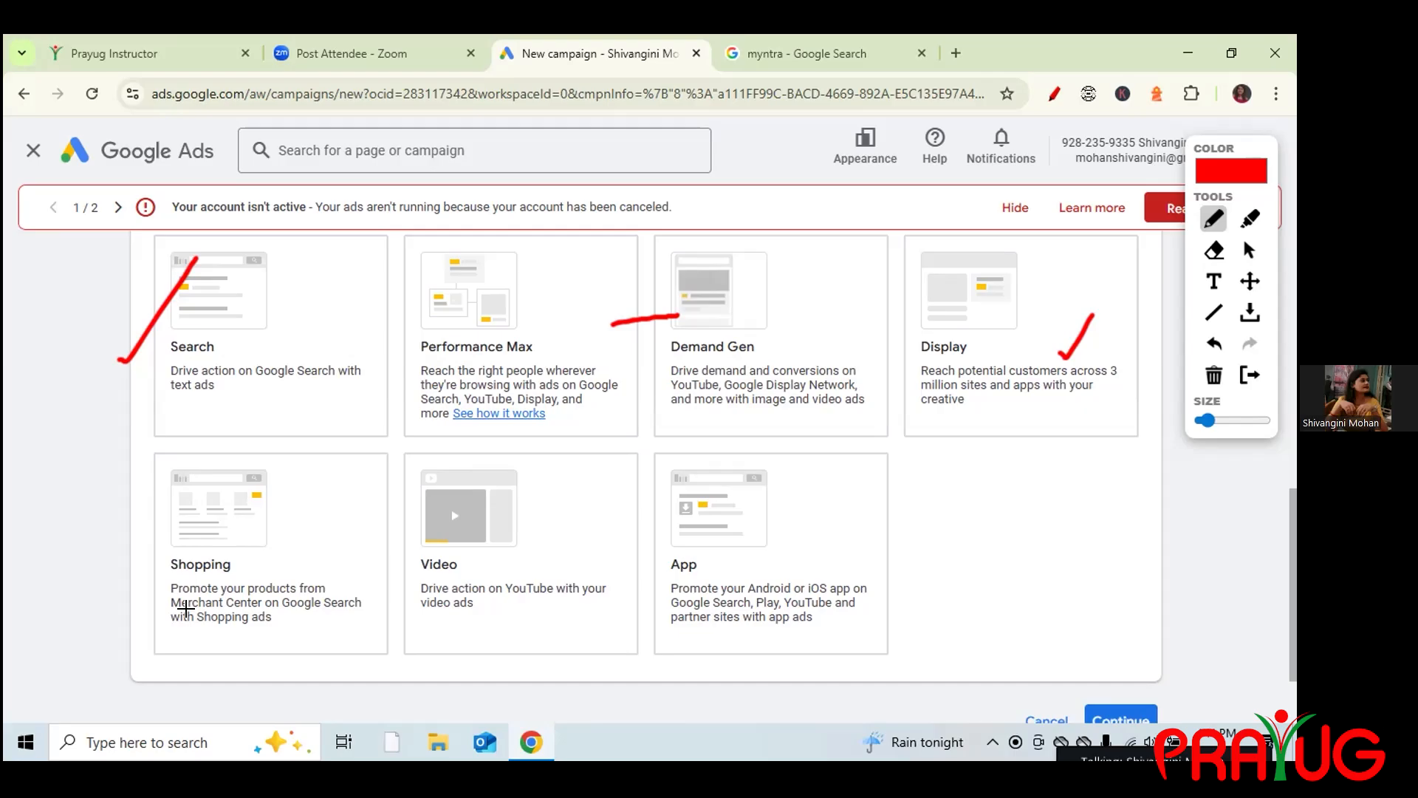
Tick Shopping, Video and App in red, then wipe every annotation mark.
left_click_drag(159, 578, 226, 515)
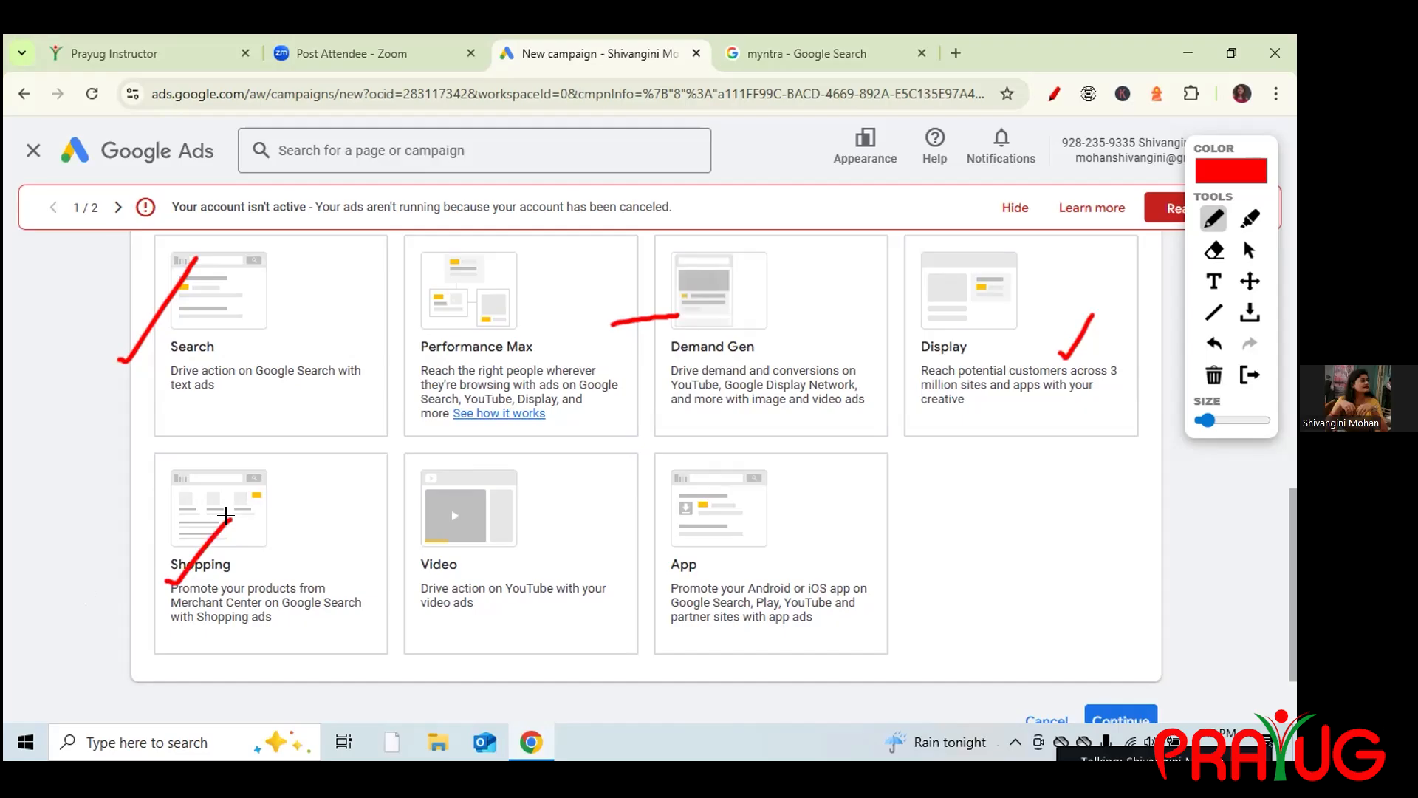
mouse_move(487, 548)
left_mouse_down()
mouse_move(515, 547)
mouse_move(545, 509)
left_mouse_up()
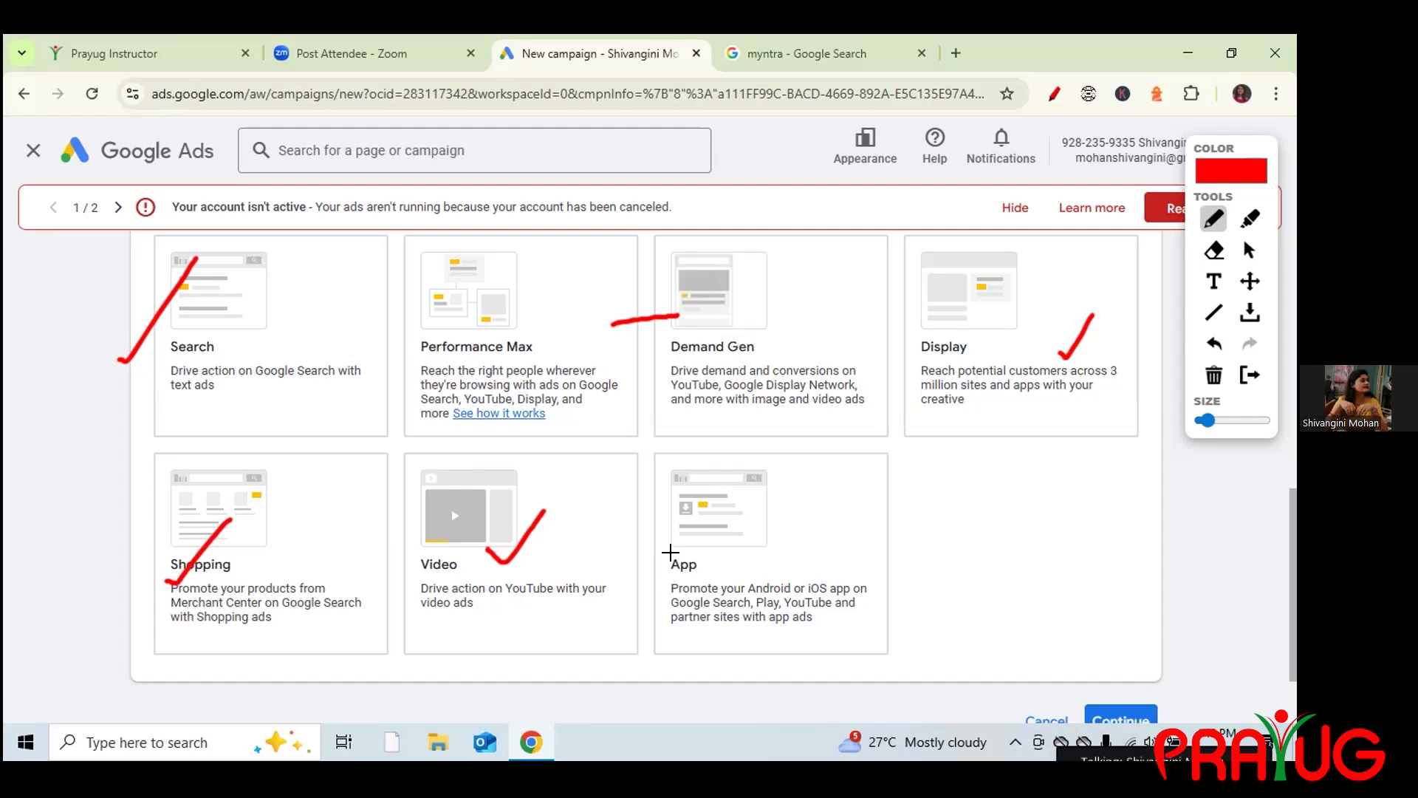
left_click_drag(727, 550, 790, 500)
left_click(1213, 375)
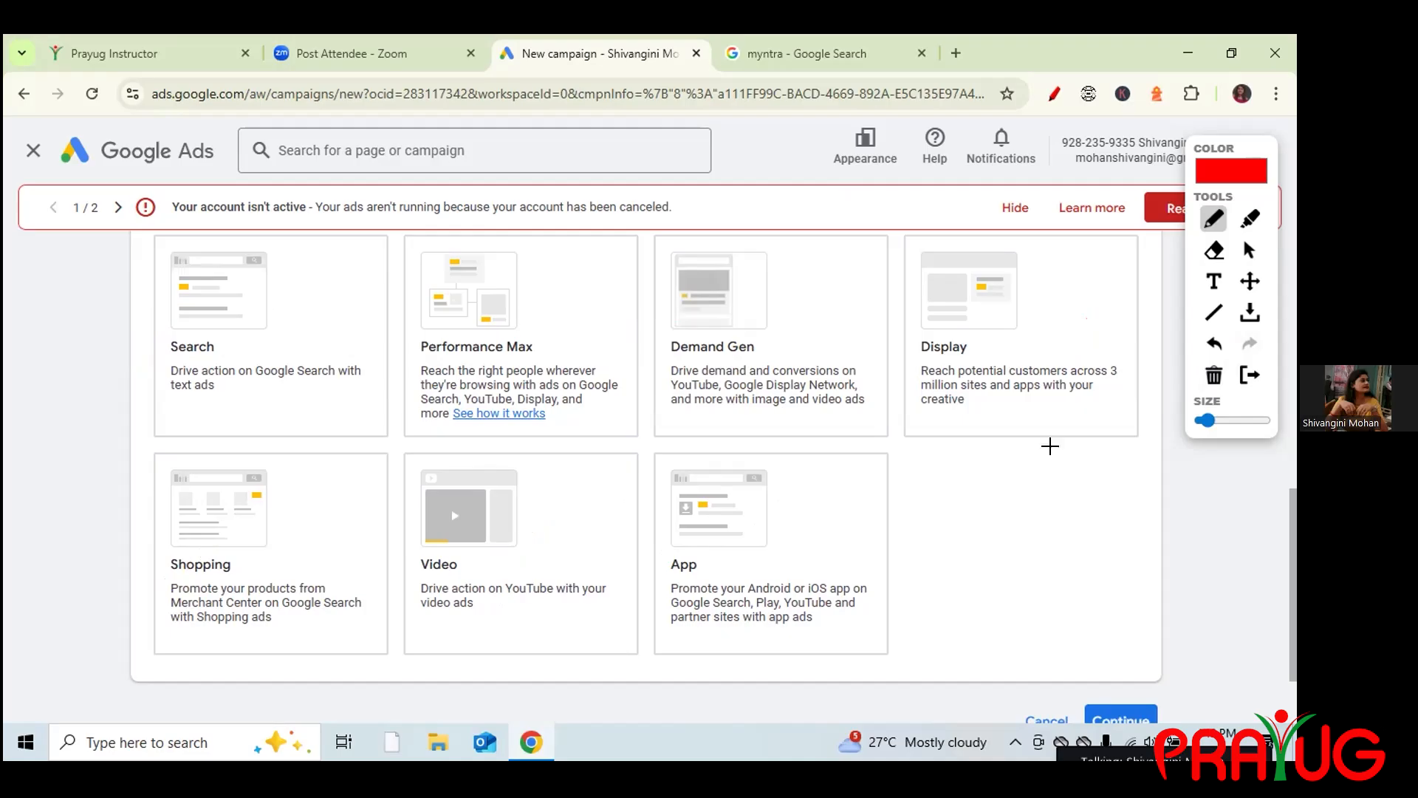
Stop drawing, open and close the Zoom participants list, and select the Search campaign type.
left_click(1251, 250)
key("alt+u")
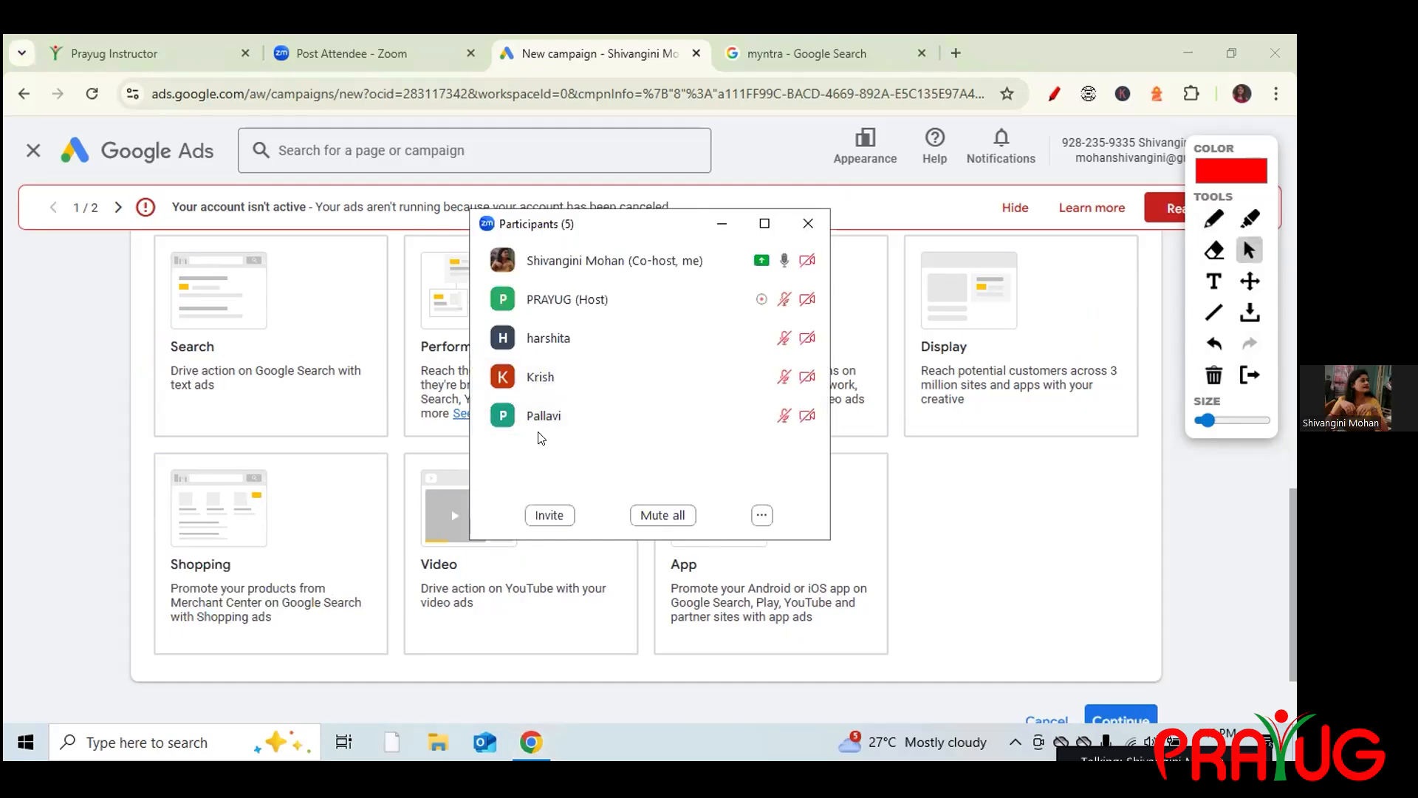
left_click(798, 220)
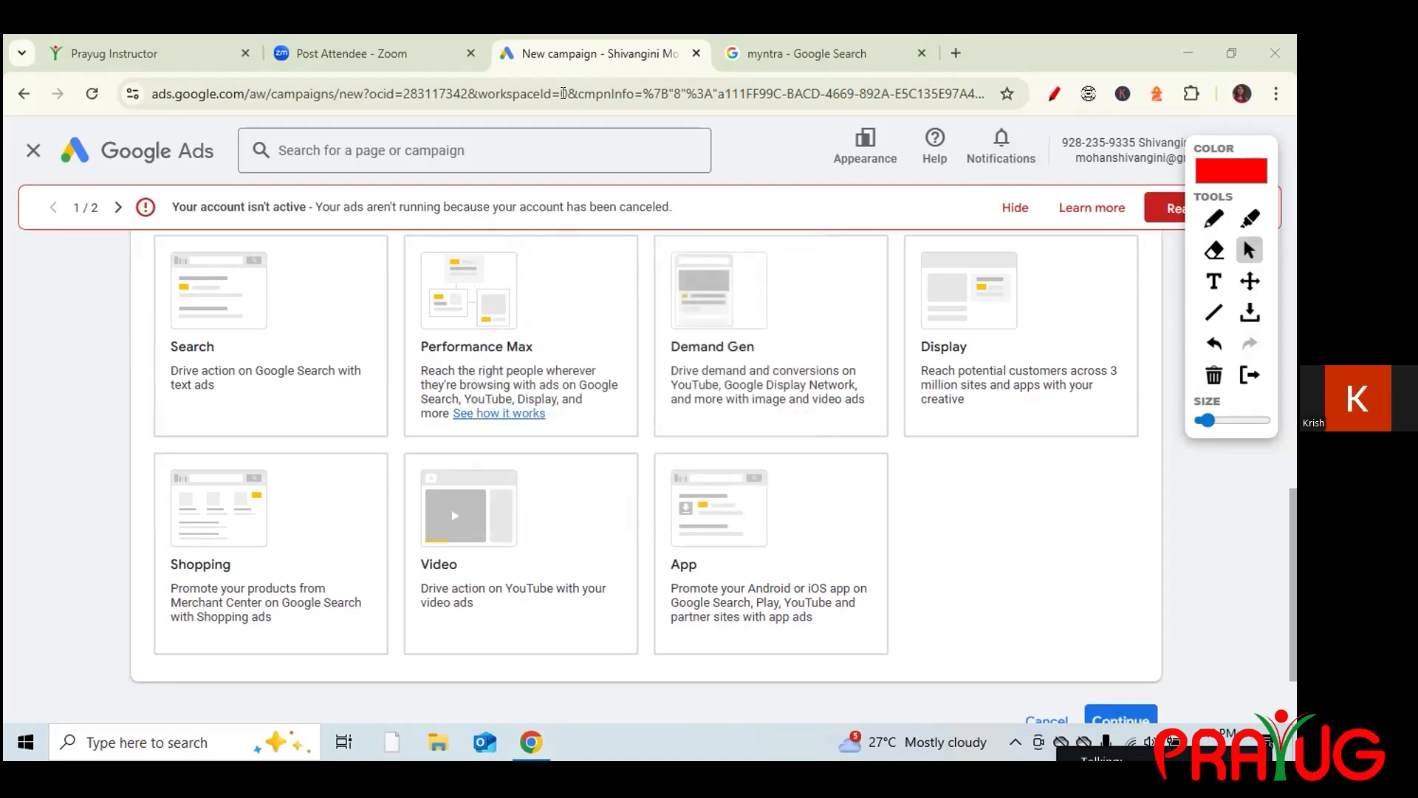
left_click(190, 331)
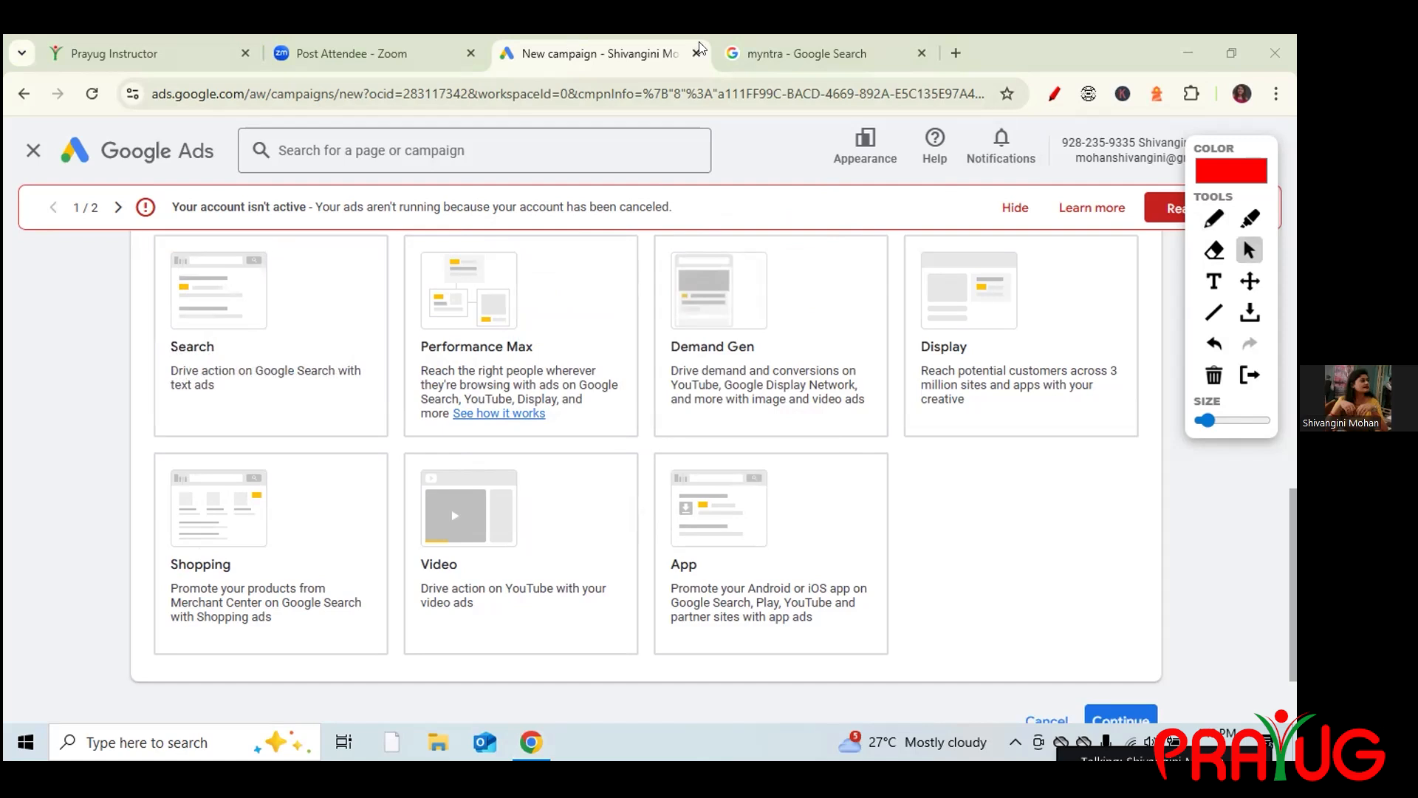
Tick Myntra's Sponsored ad in red on the search results, then return to the campaign types.
left_click(752, 51)
left_click(1054, 94)
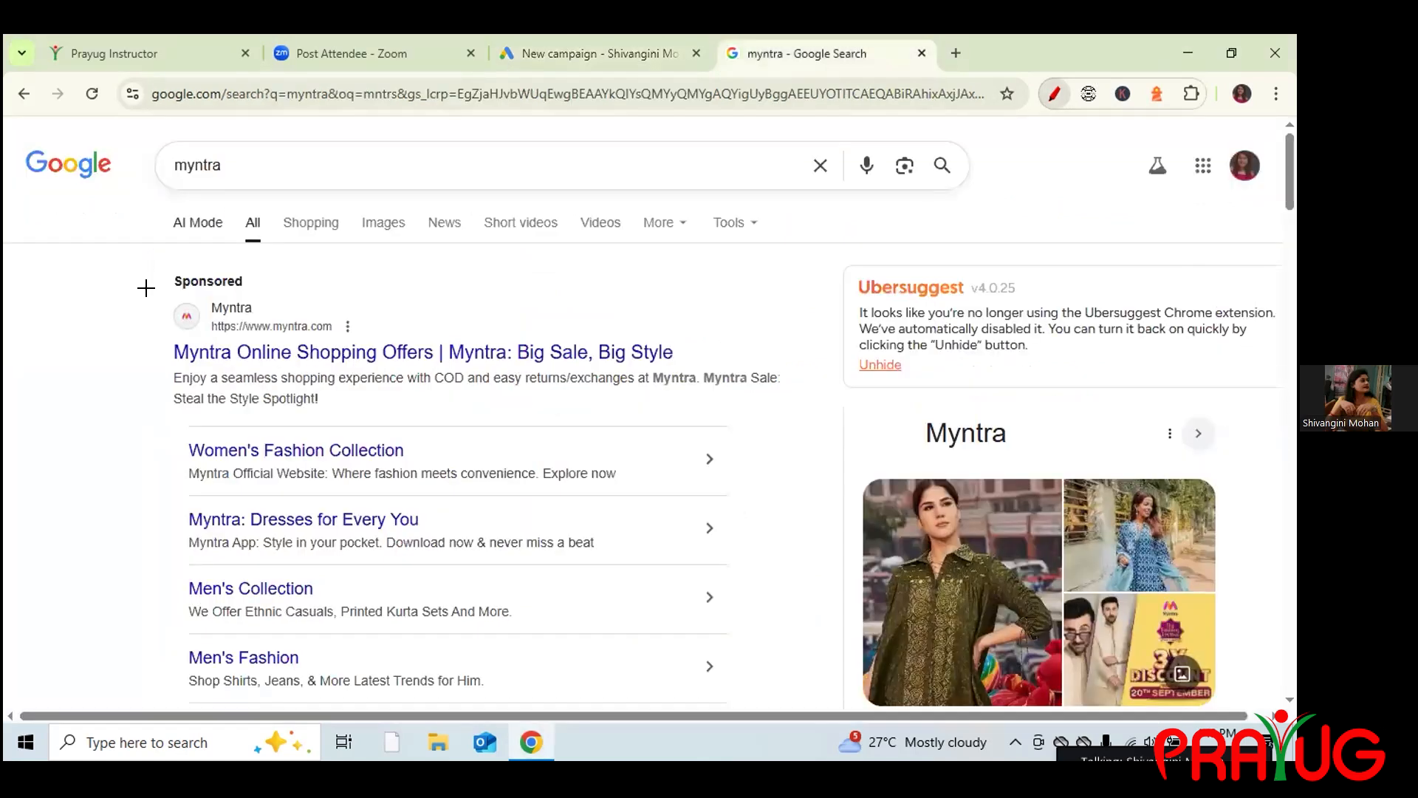
left_click_drag(113, 320, 194, 251)
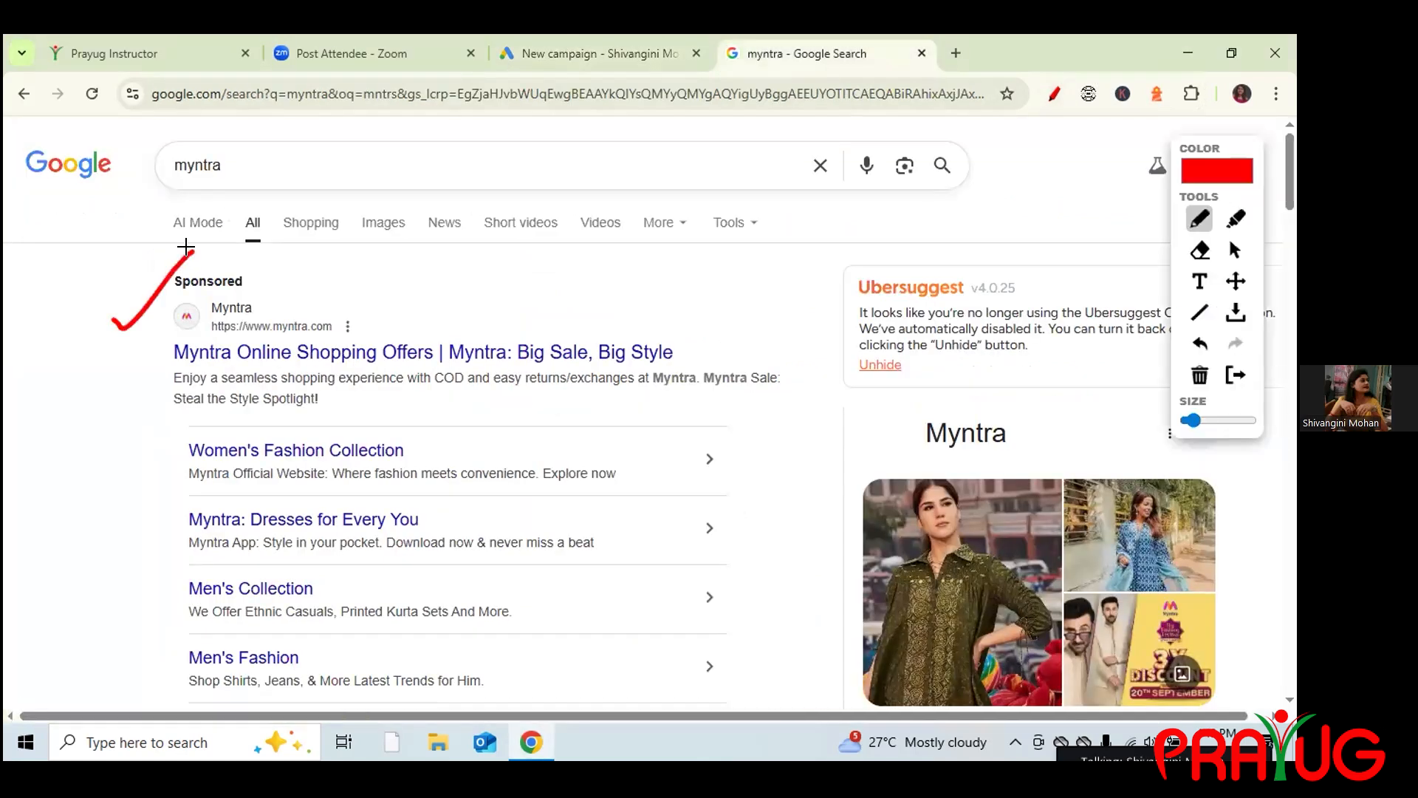
left_click(582, 49)
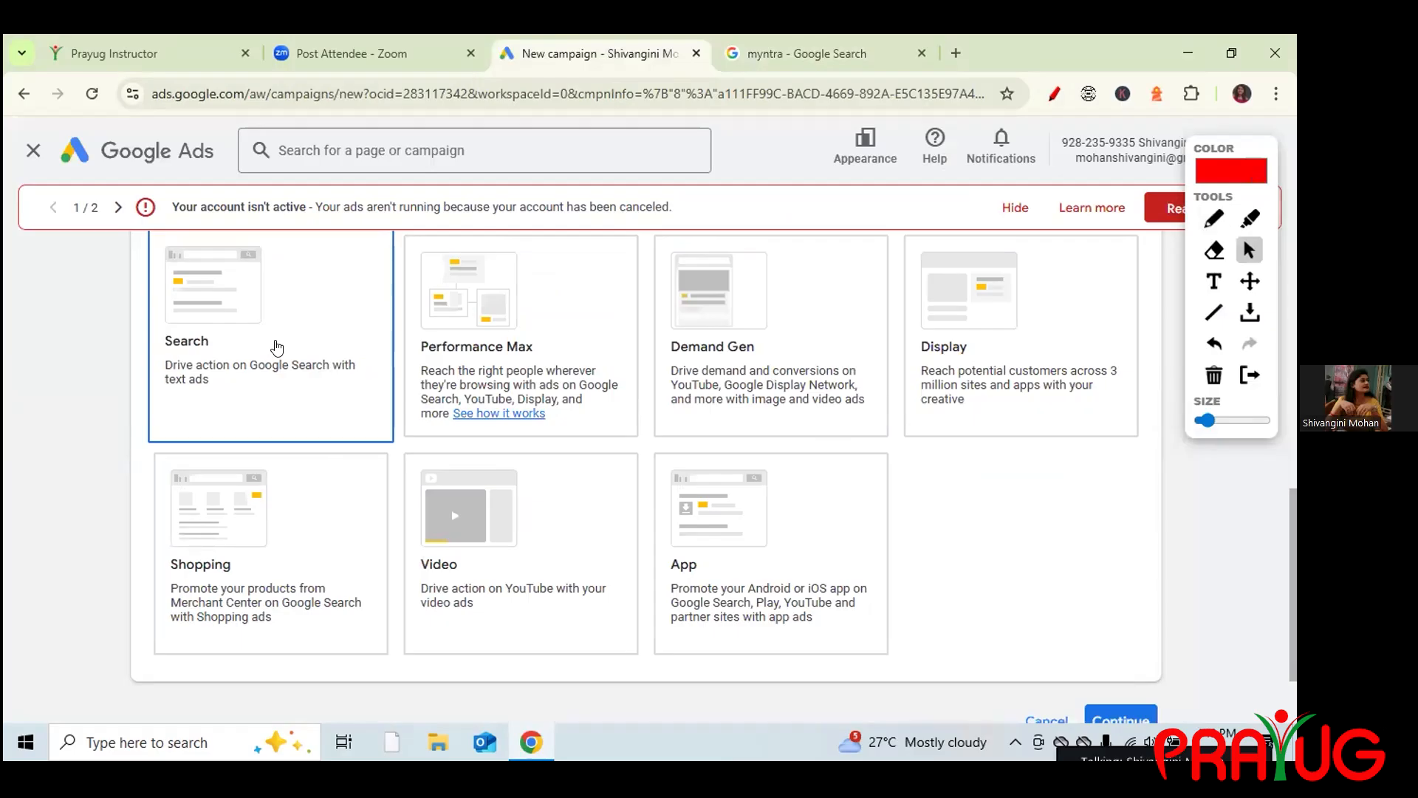
Scroll to the conversion goals table and highlight its explanation text, continuing down toward Continue.
scroll(279, 347, "down", 2)
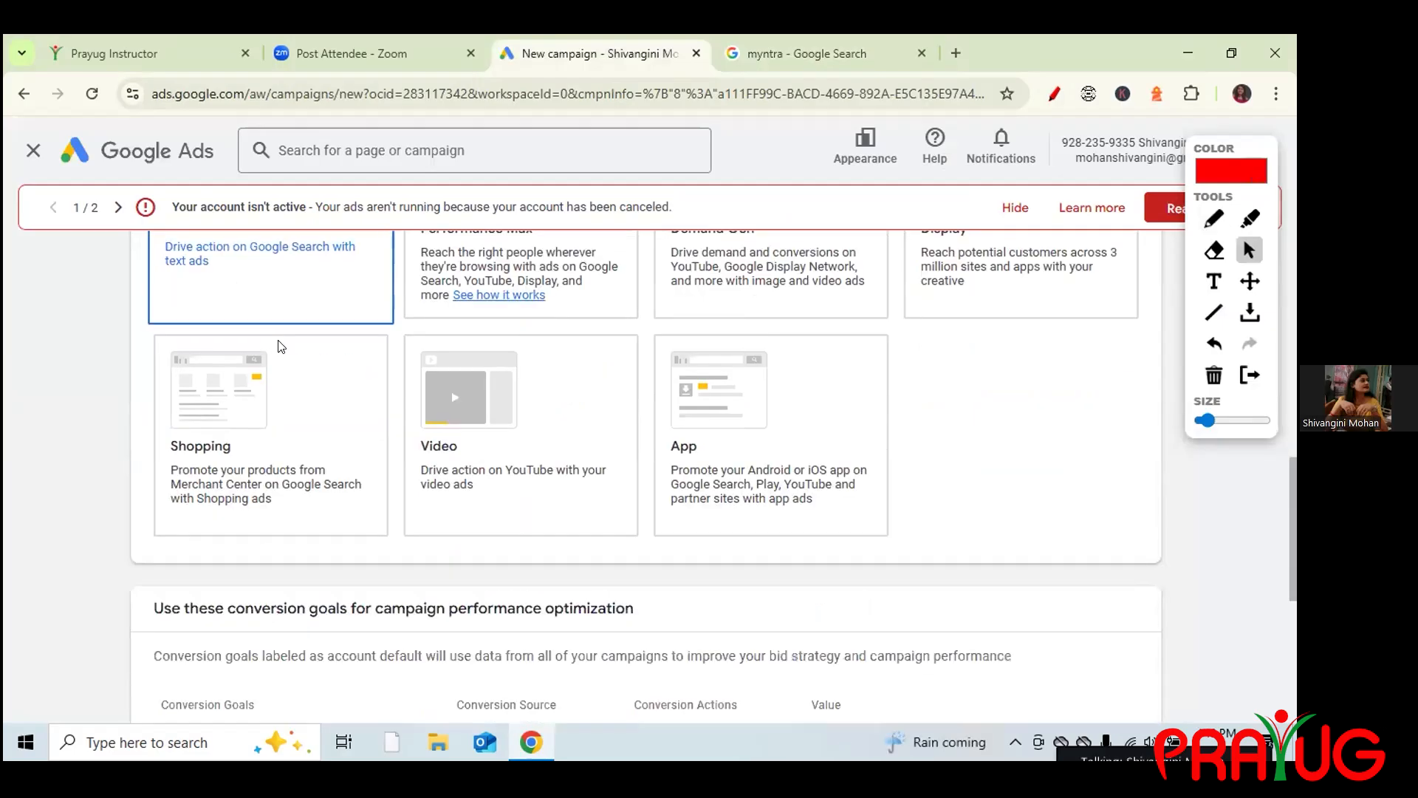
scroll(279, 347, "down", 5)
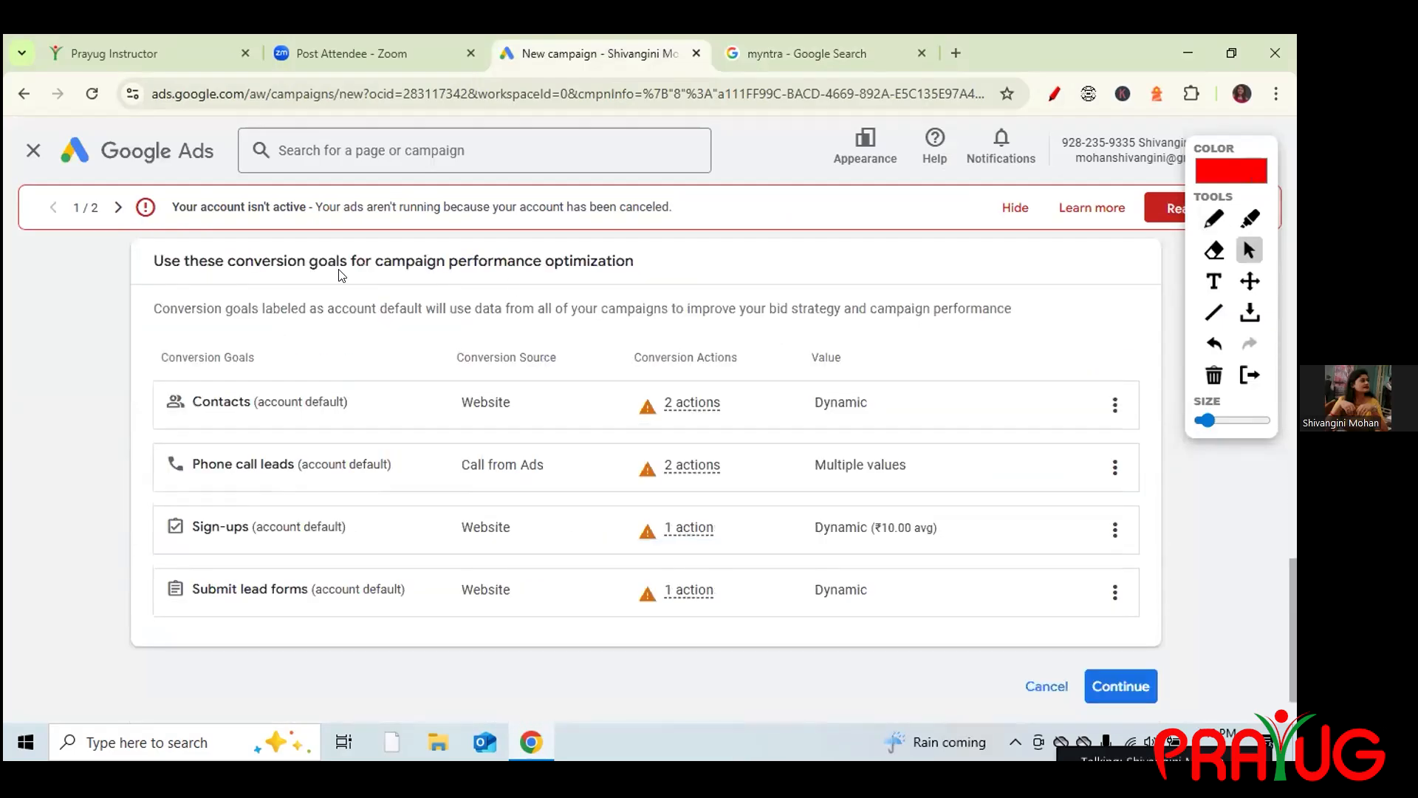
left_click_drag(384, 262, 569, 263)
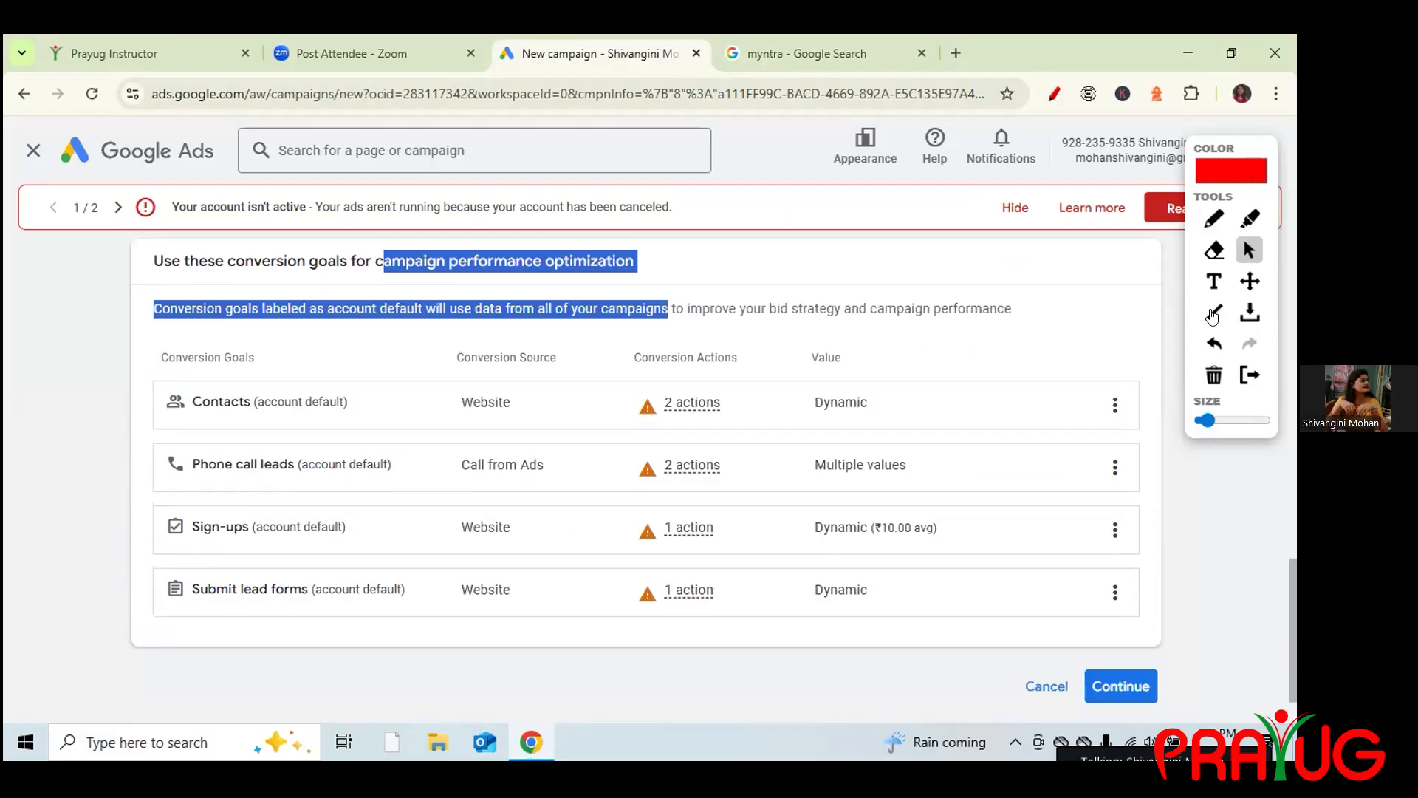
left_click_drag(1209, 376, 1174, 348)
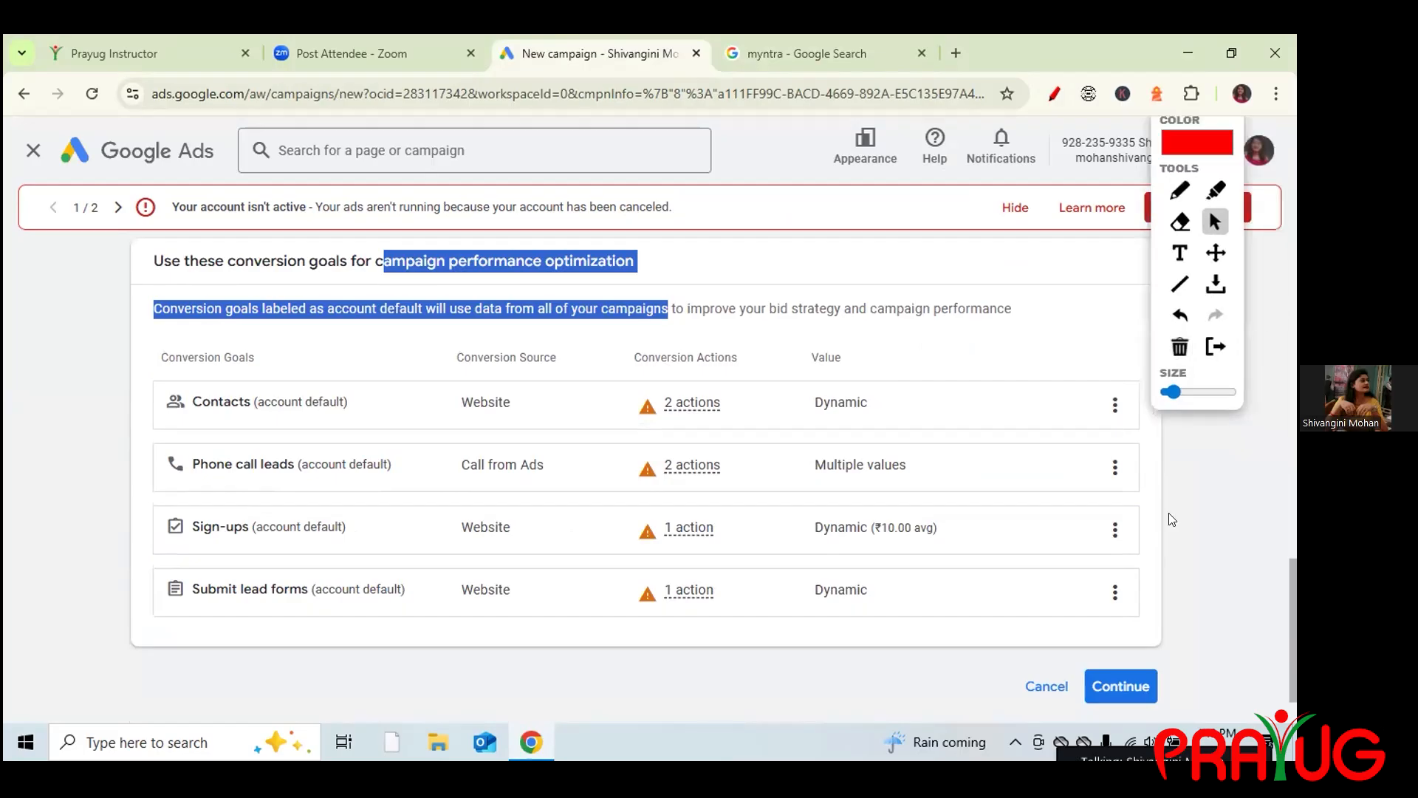
left_click_drag(1292, 574, 1294, 643)
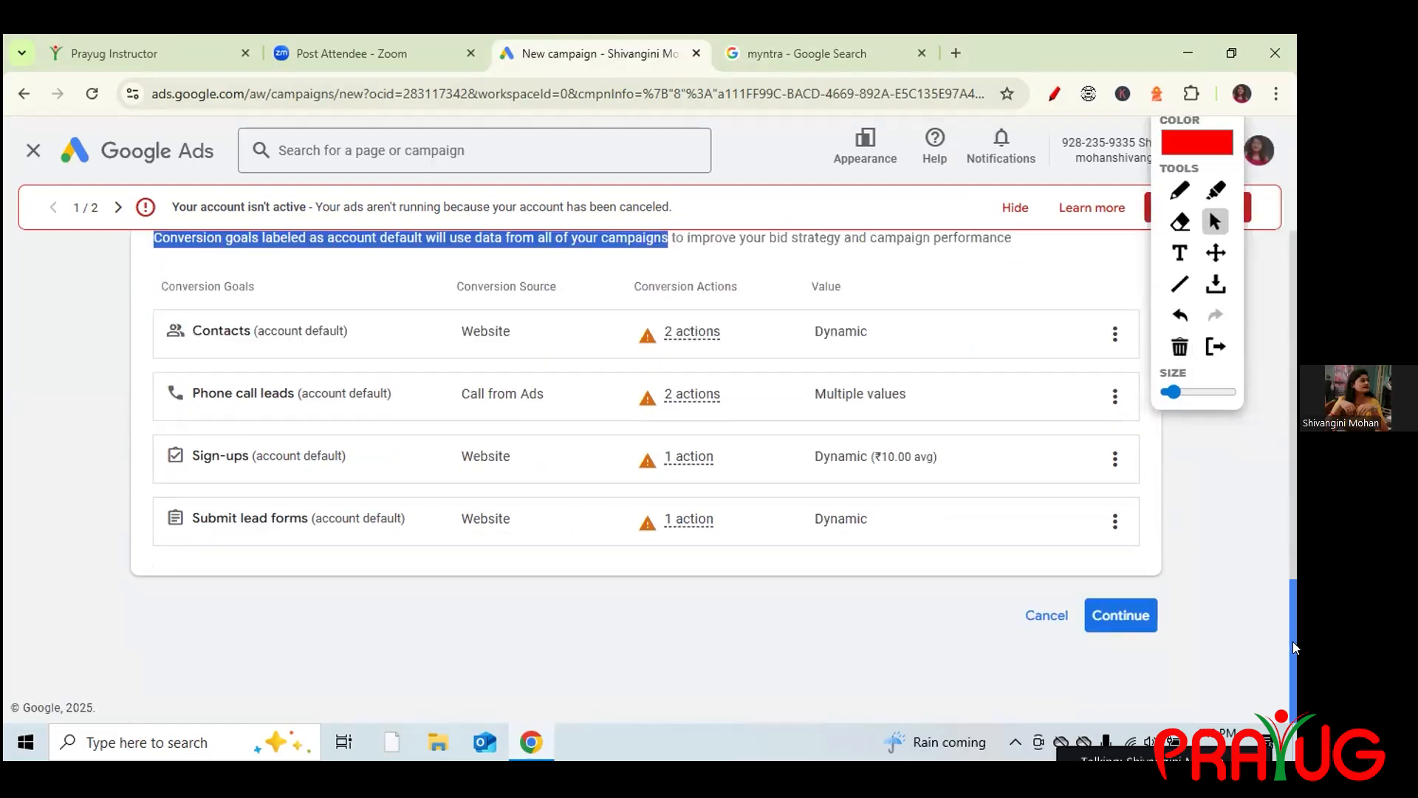
Continue past campaign type and goals, then underline the Myntra ad's 'Shopping Offers' headline and myntra.com address.
left_click(1130, 616)
left_click_drag(1292, 588, 1294, 695)
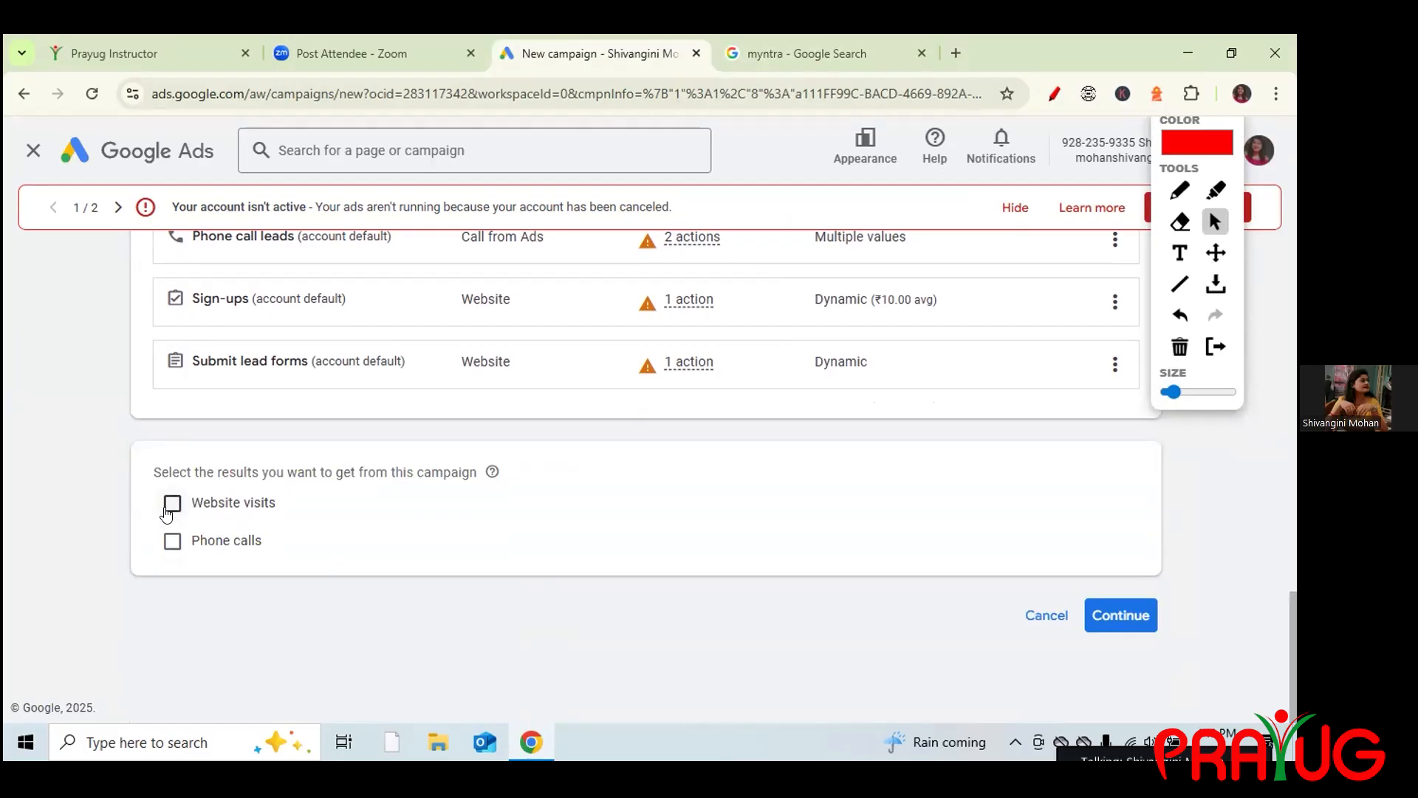
left_click(737, 58)
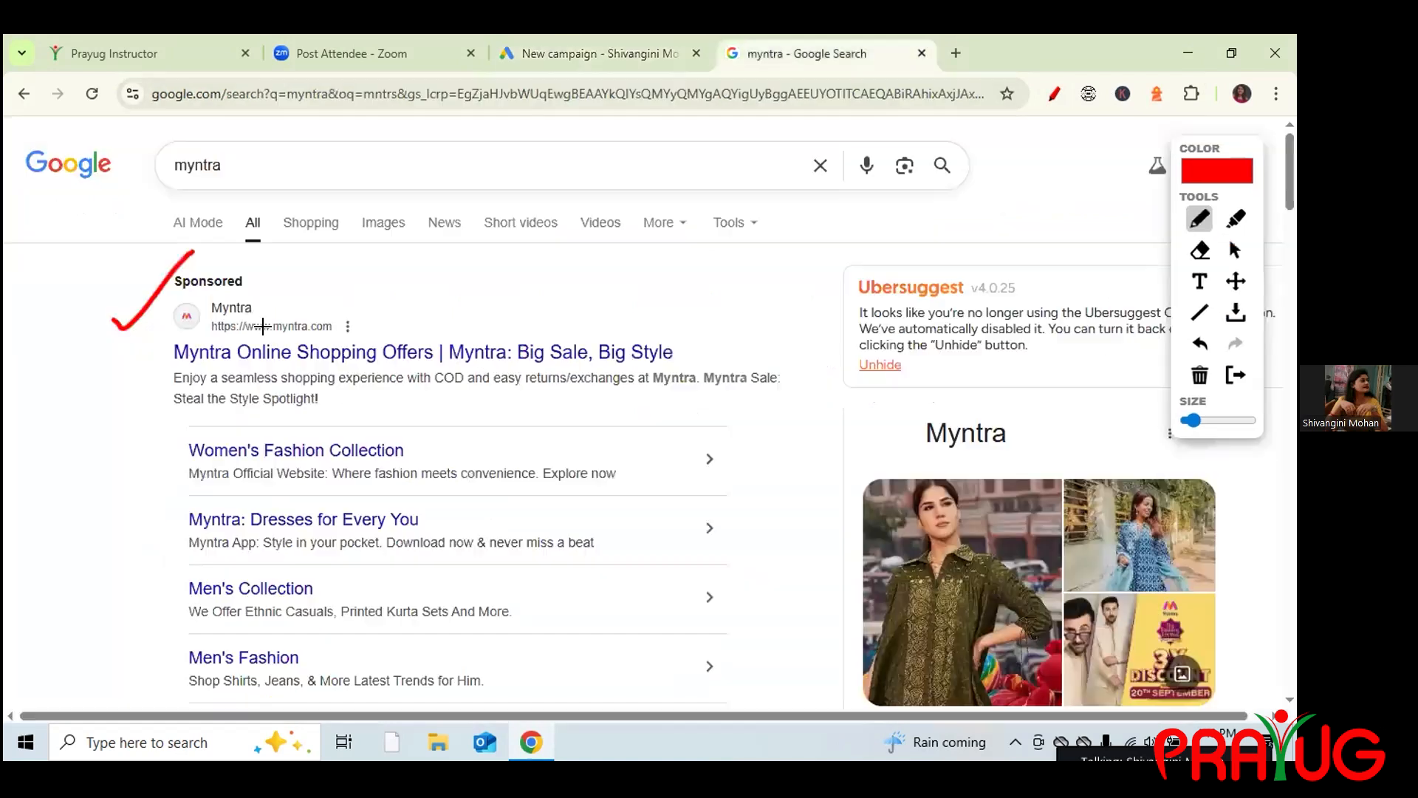
left_click_drag(332, 363, 423, 366)
left_click_drag(285, 334, 345, 333)
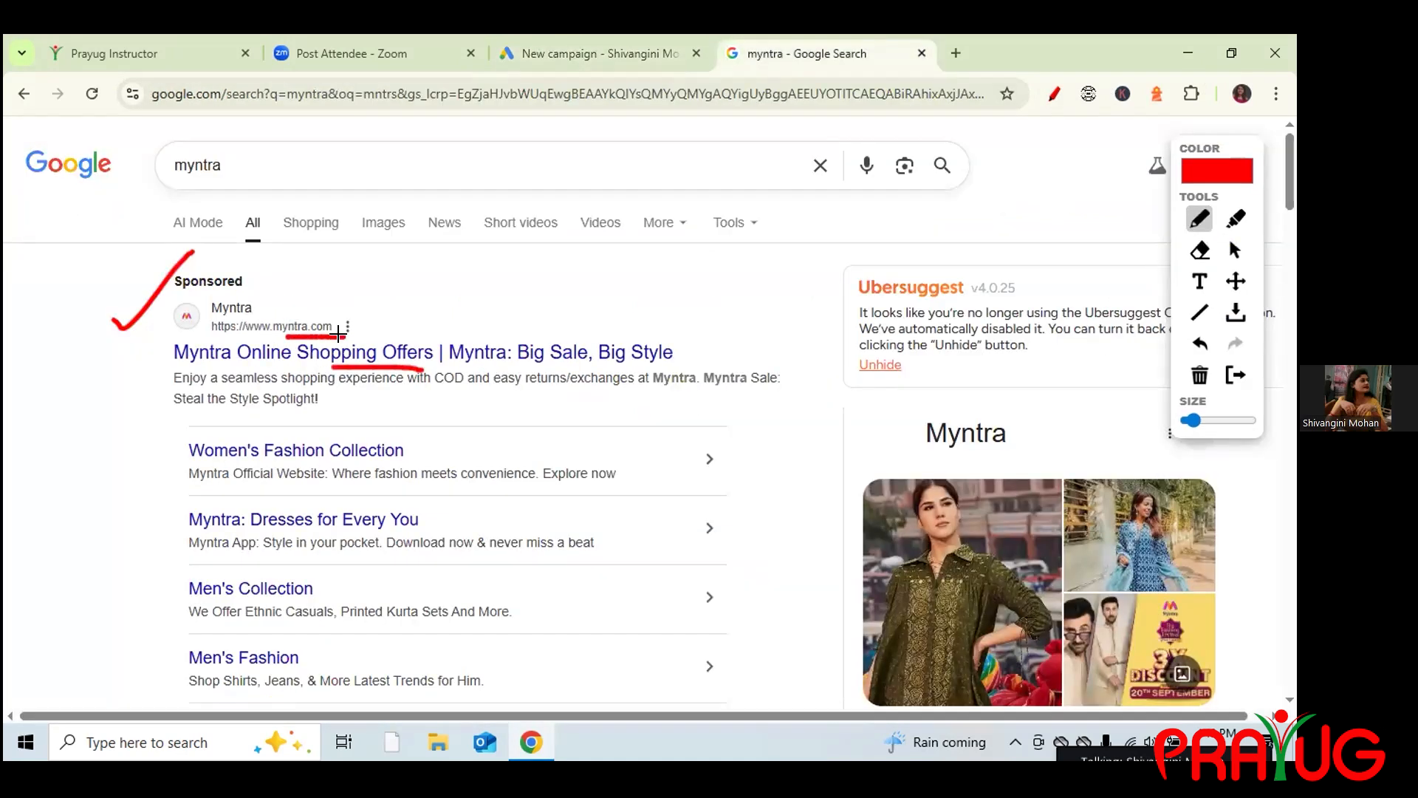
Back in the campaign, tick Website visits, focus the business website field, and open a new tab.
left_click(594, 48)
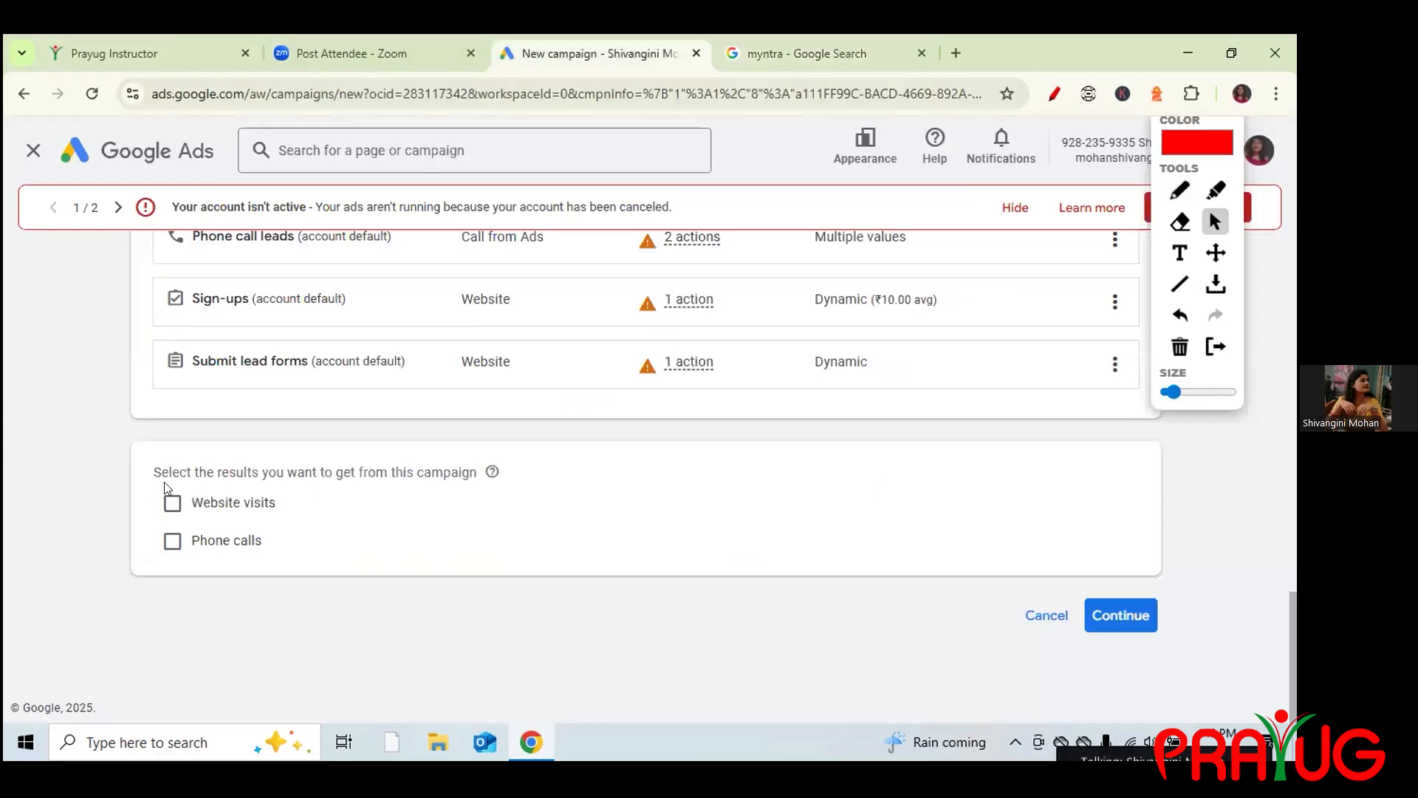
left_click(169, 506)
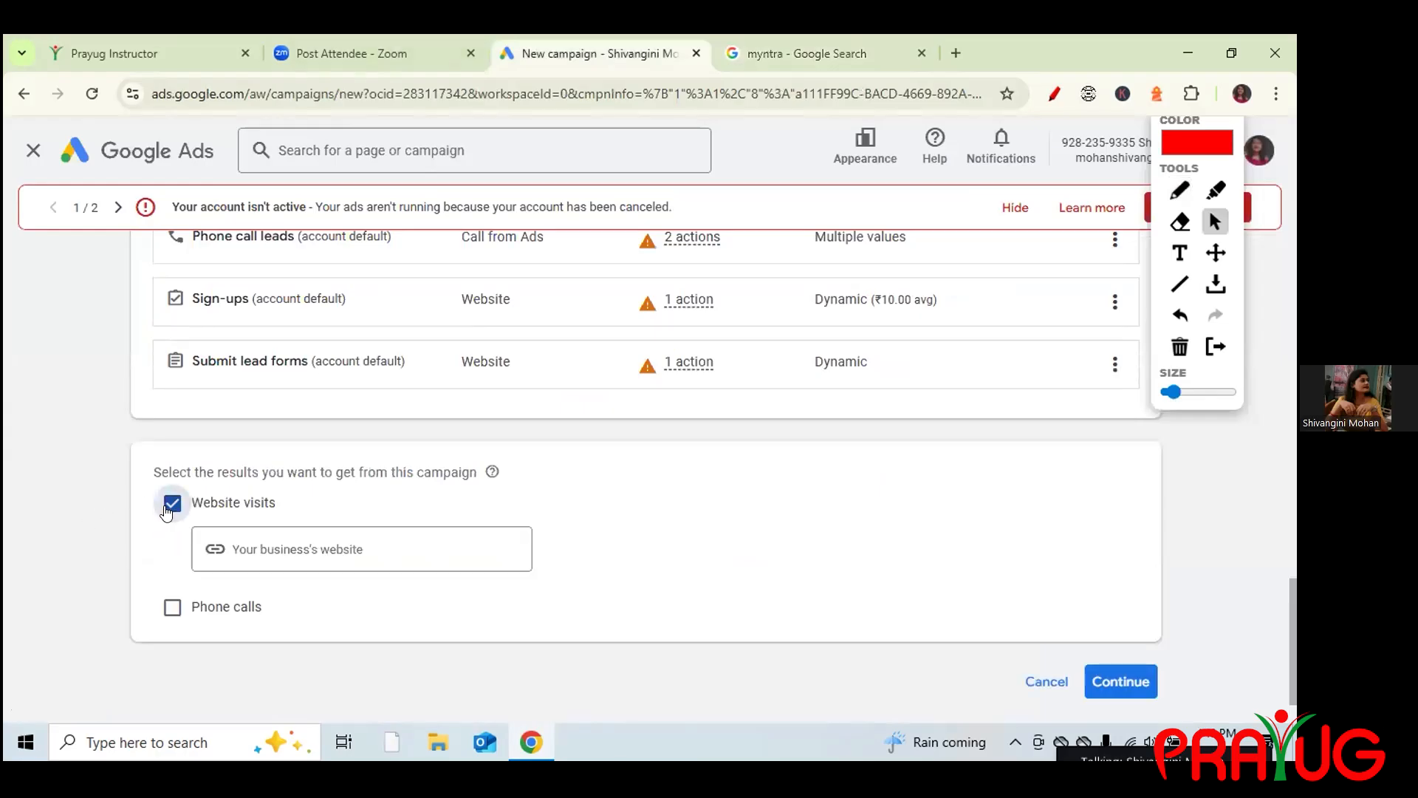
left_click(254, 557)
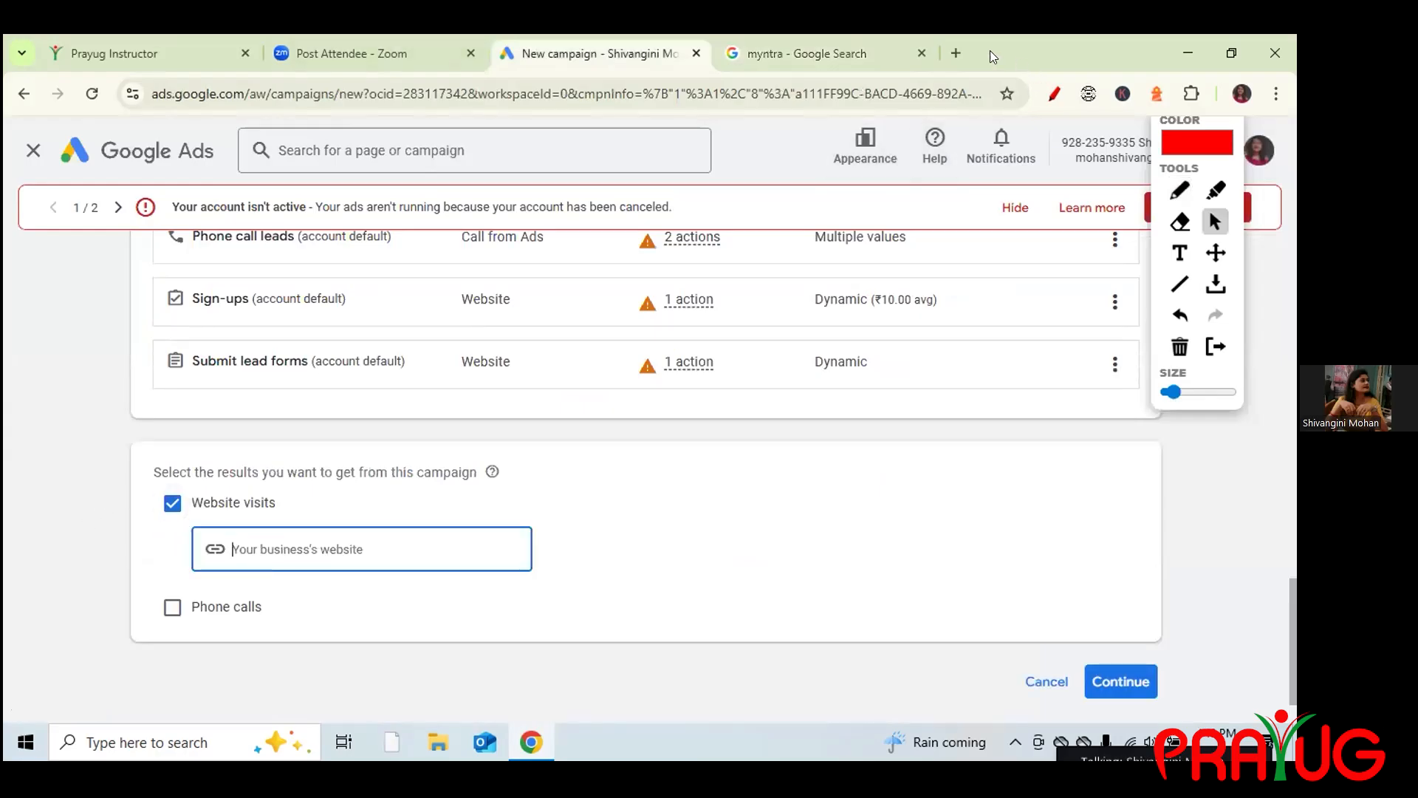
left_click(957, 52)
Load myntra.com in the new tab, select its full address, then return to the campaign form.
left_click(620, 92)
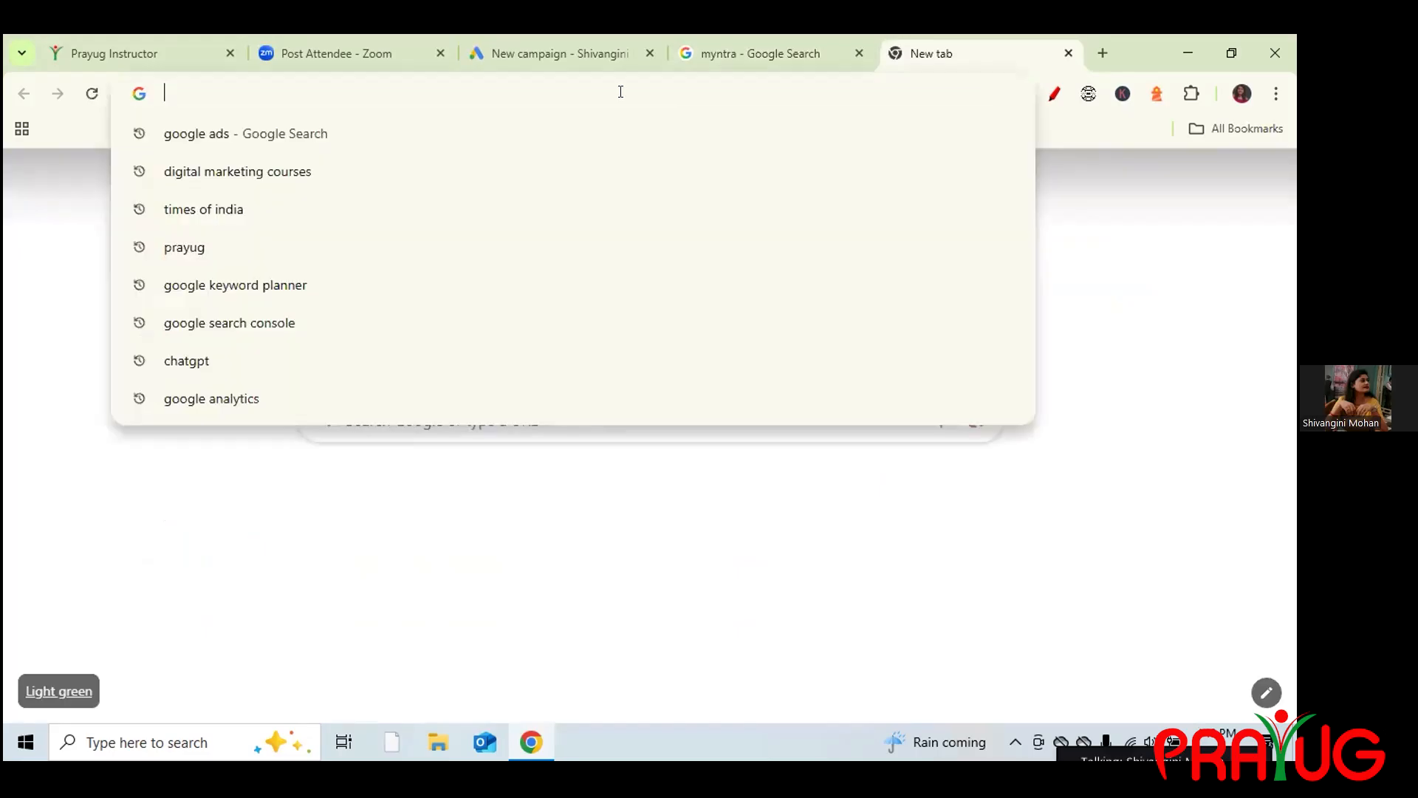
type("myntr")
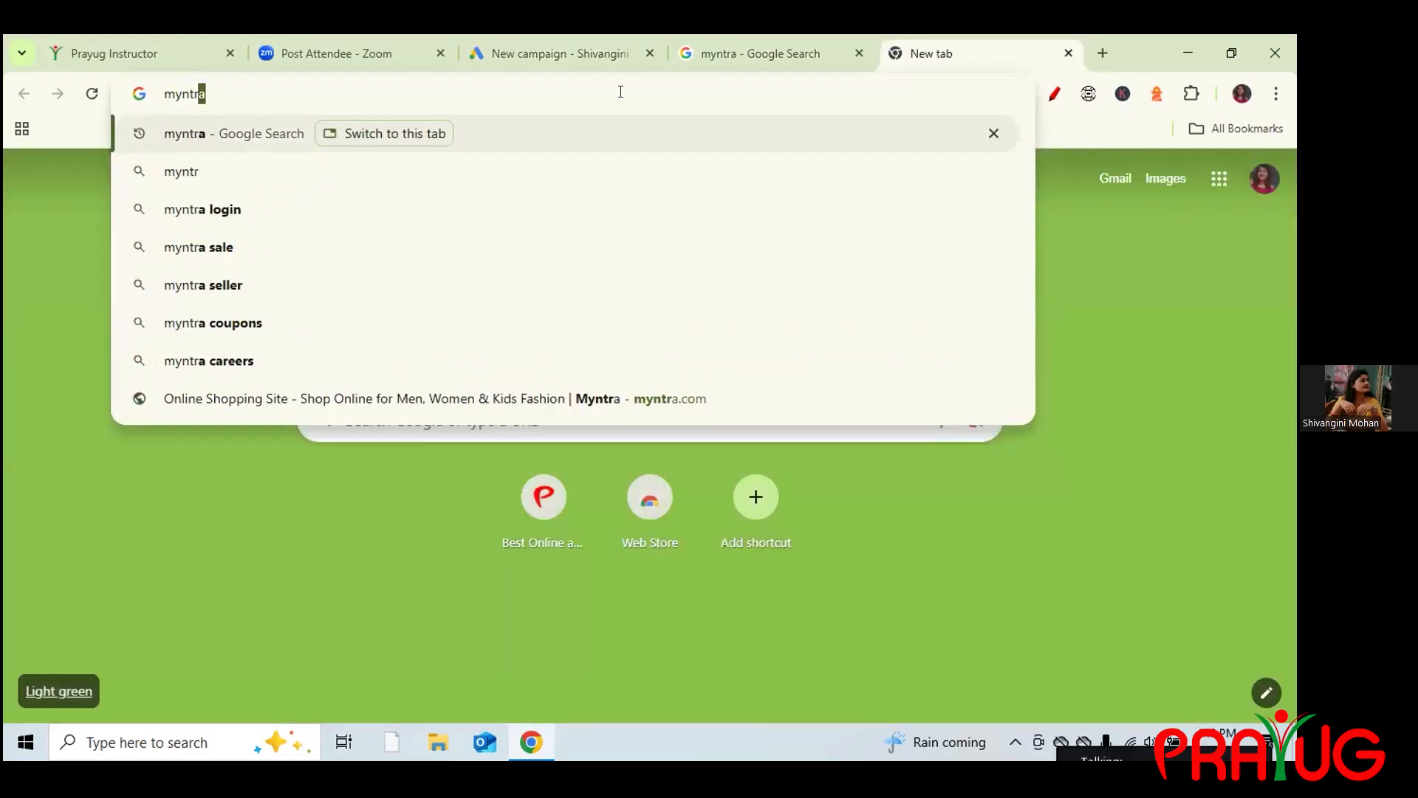
type("a.co")
key("Return")
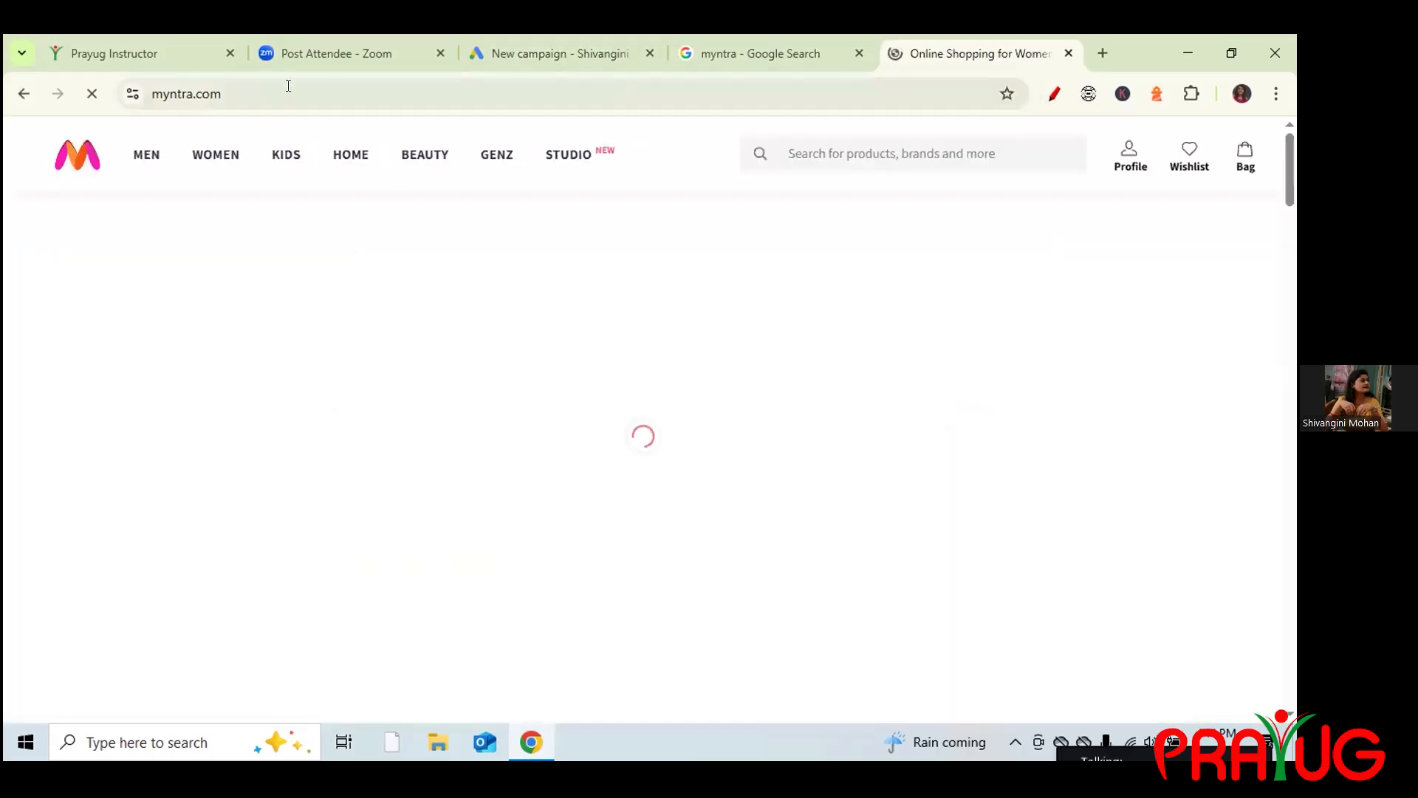
left_click(297, 88)
key("ctrl+c")
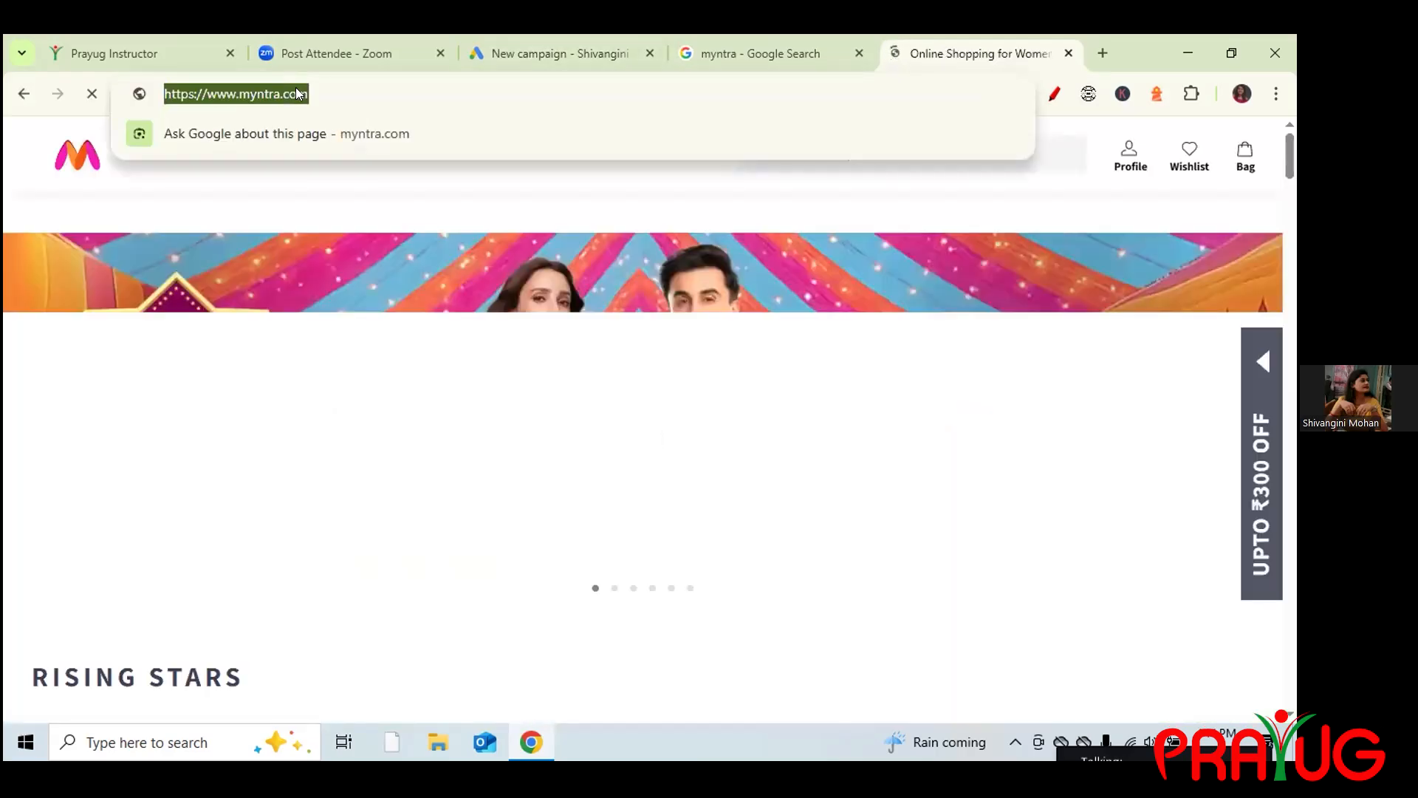
left_click(730, 55)
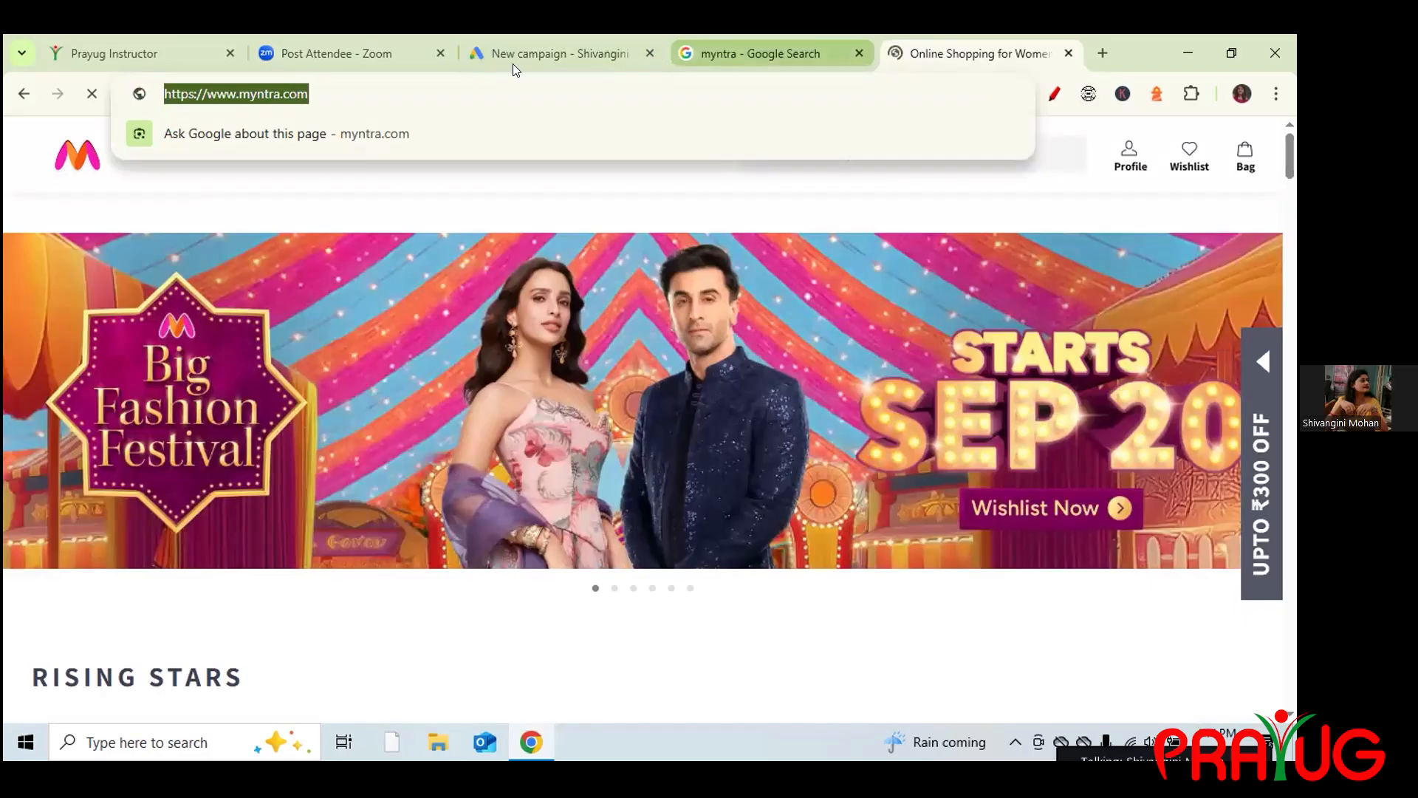
left_click(558, 53)
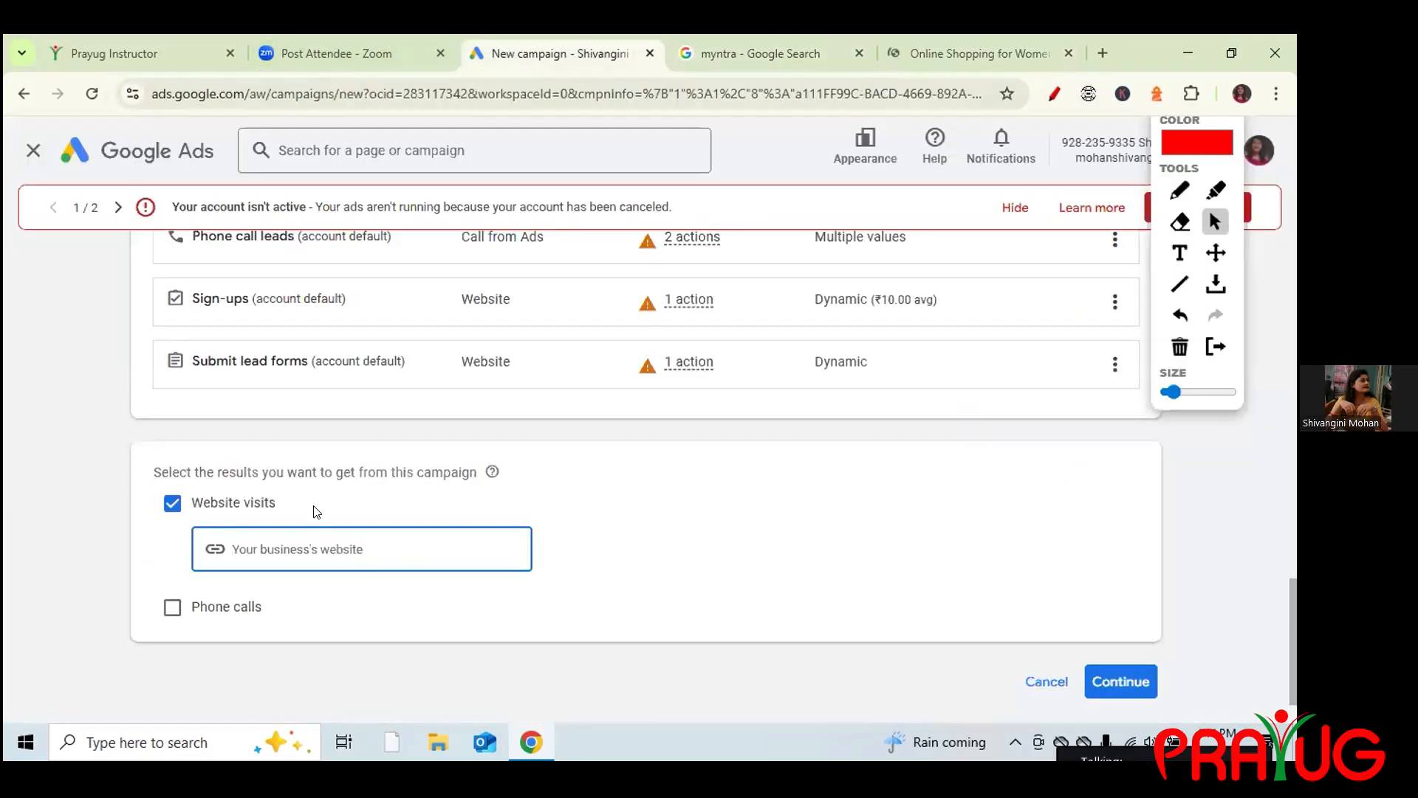
key("ctrl+v")
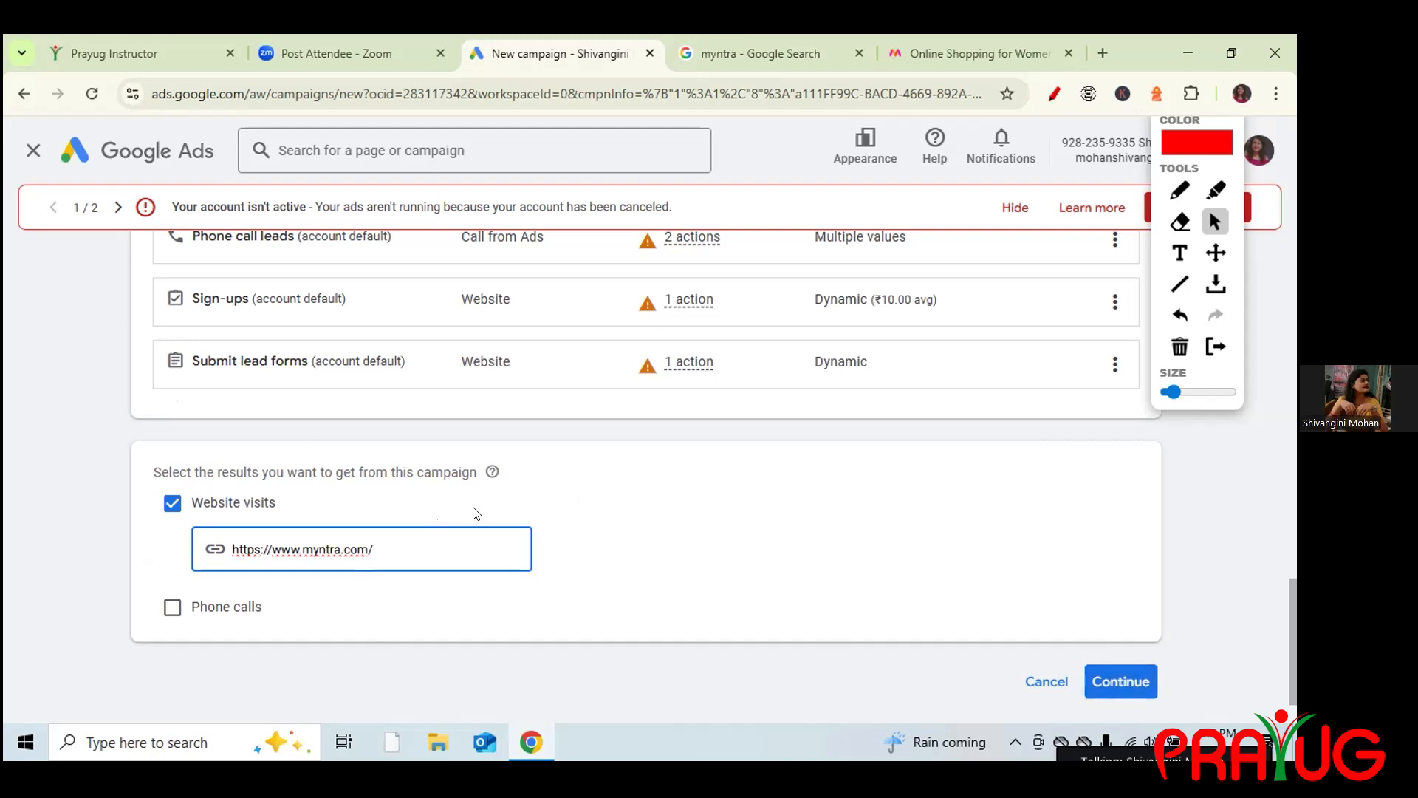
left_click(1108, 673)
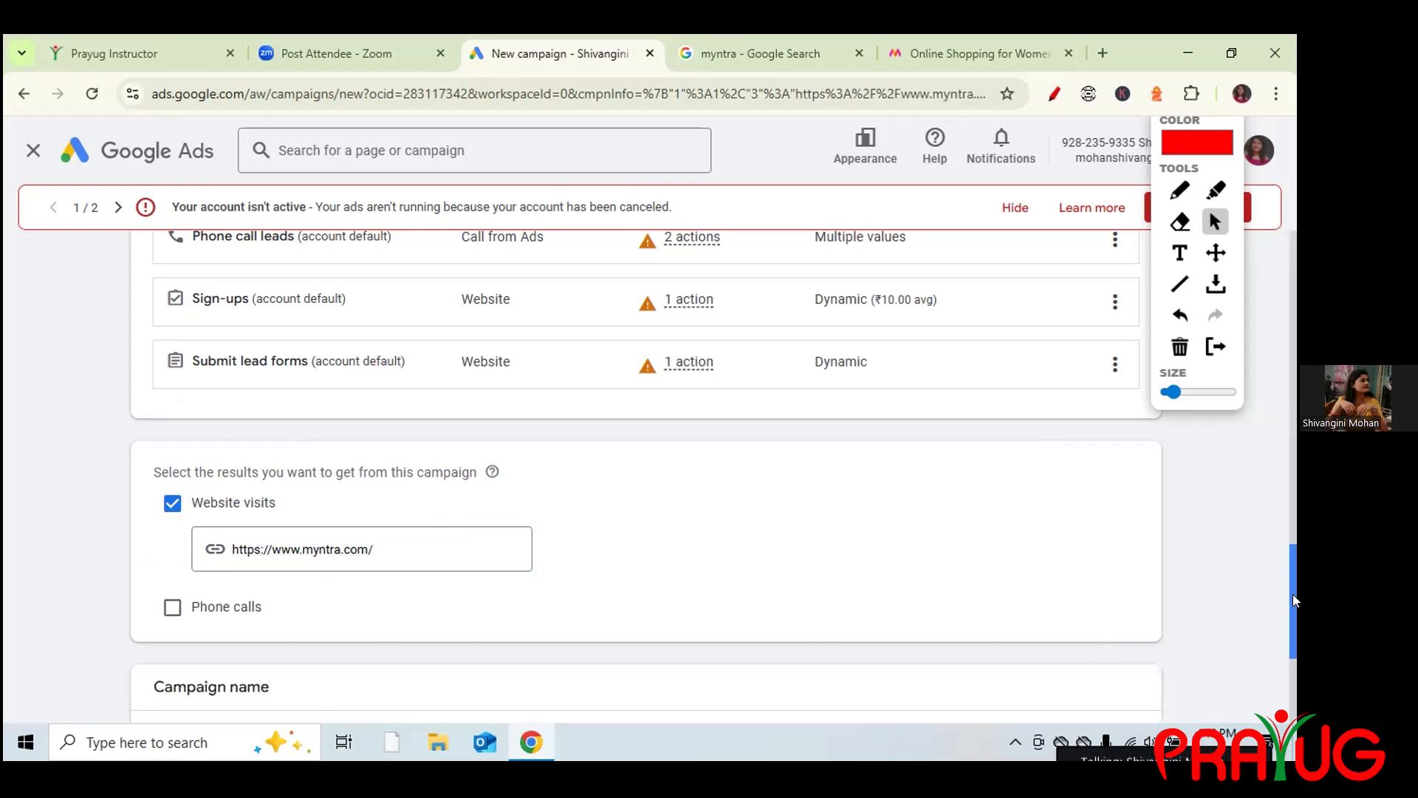
Replace Search-14 with 'Myntra Search Network Campaing', fixing the typo and capitalising Network.
left_click_drag(1292, 599, 1294, 664)
left_click(214, 498)
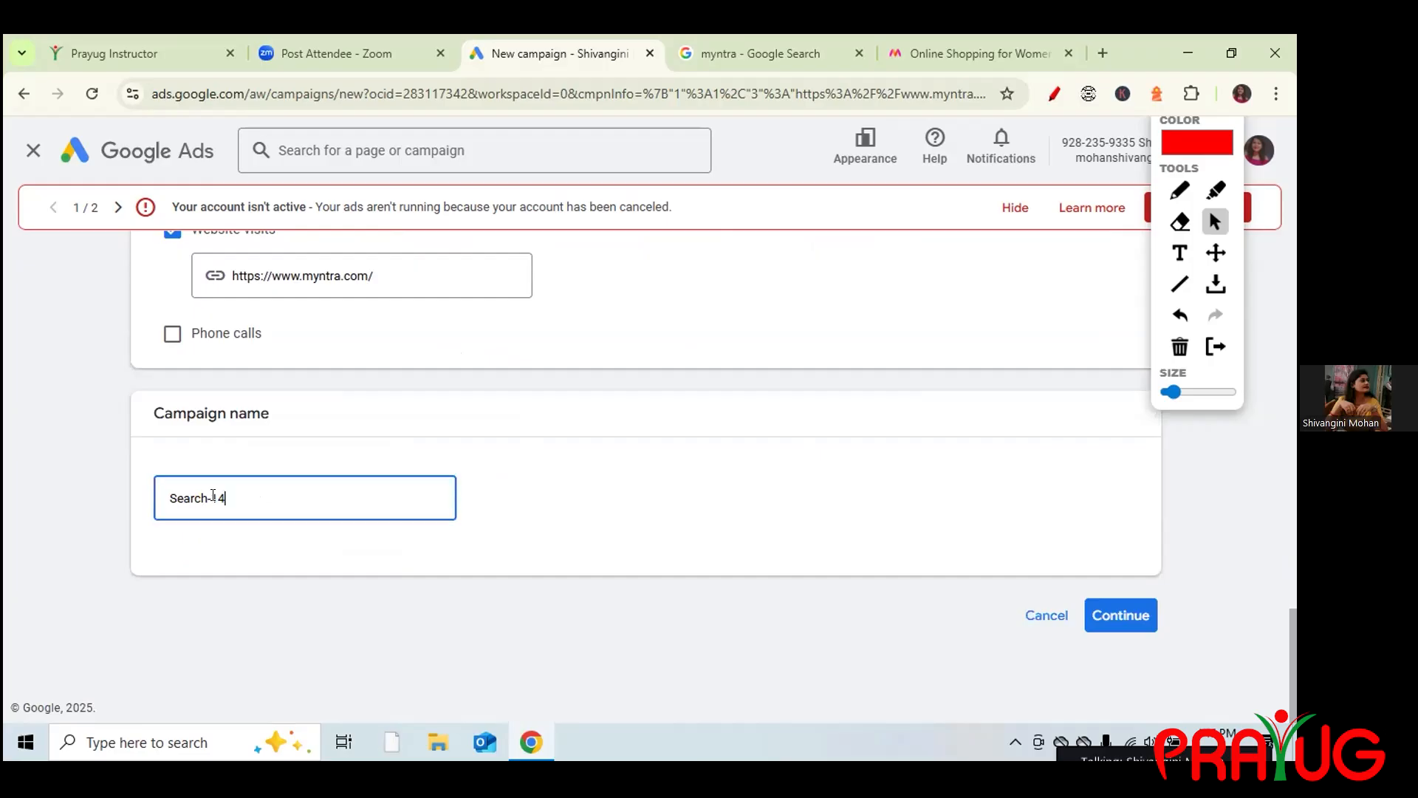
key("ctrl+a")
type("My")
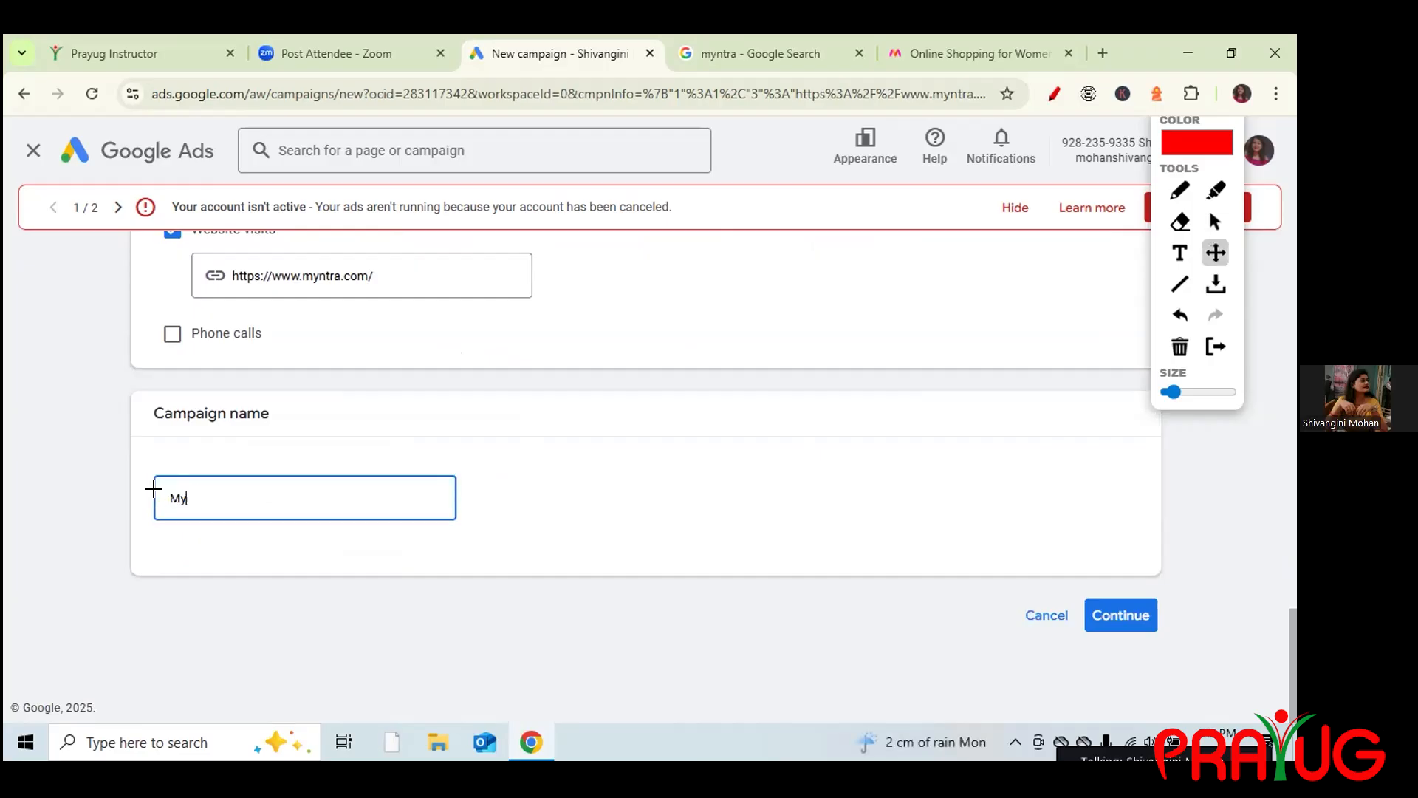
type("ntra Search netwwork")
key("BackSpace")
key("BackSpace")
key("BackSpace")
key("BackSpace")
key("BackSpace")
key("BackSpace")
type("work Campaing")
left_click(261, 493)
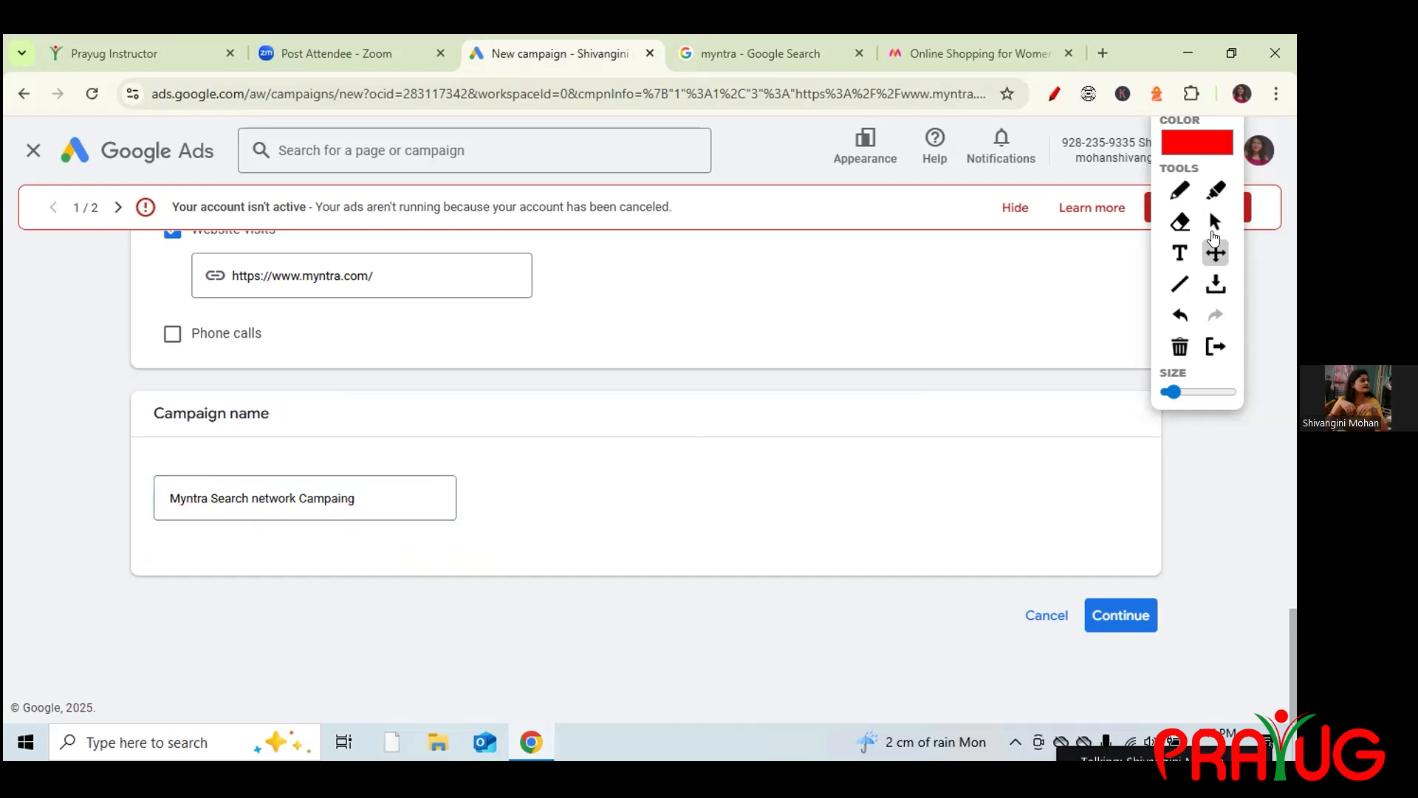
left_click(1214, 226)
left_click(257, 491)
key("BackSpace")
type("N")
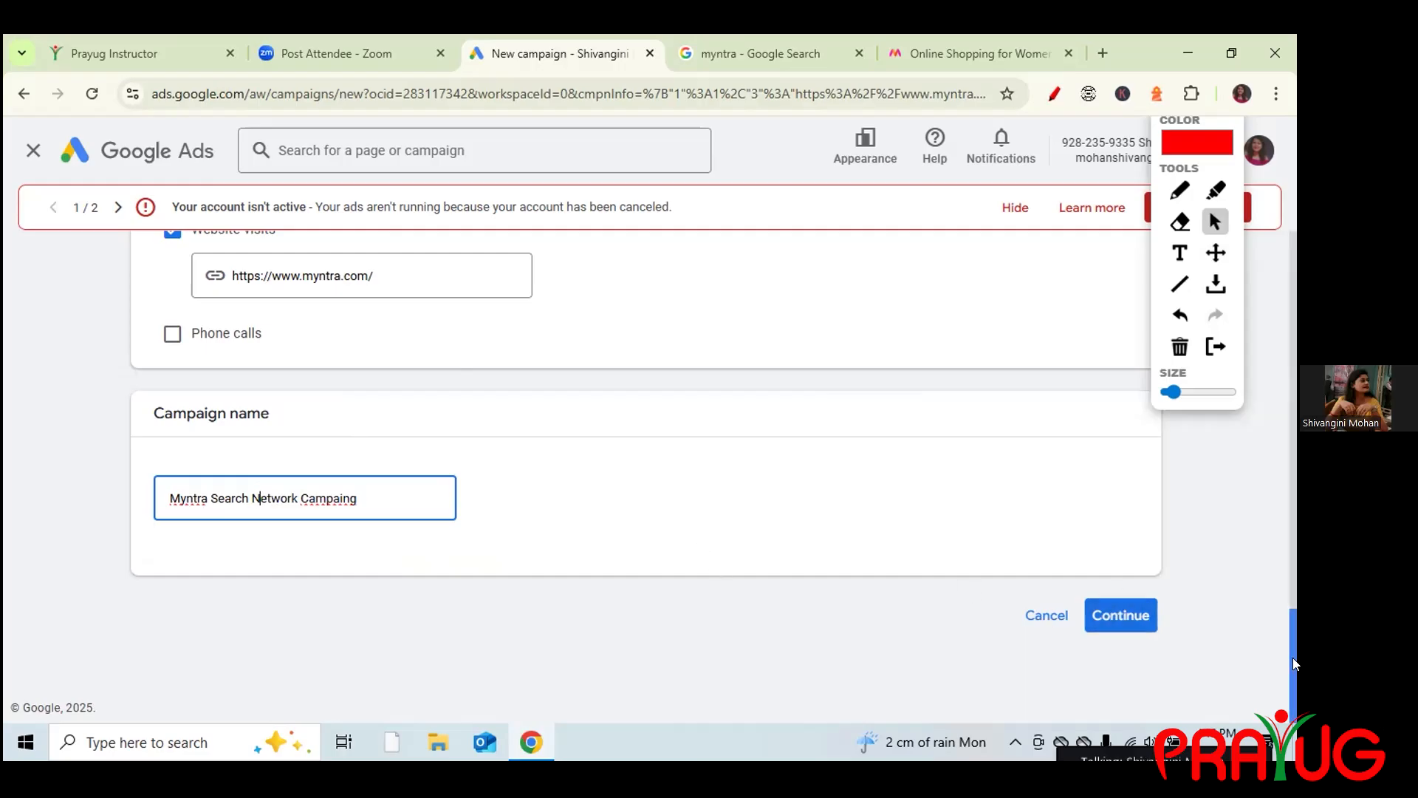
left_click_drag(1292, 657, 1293, 275)
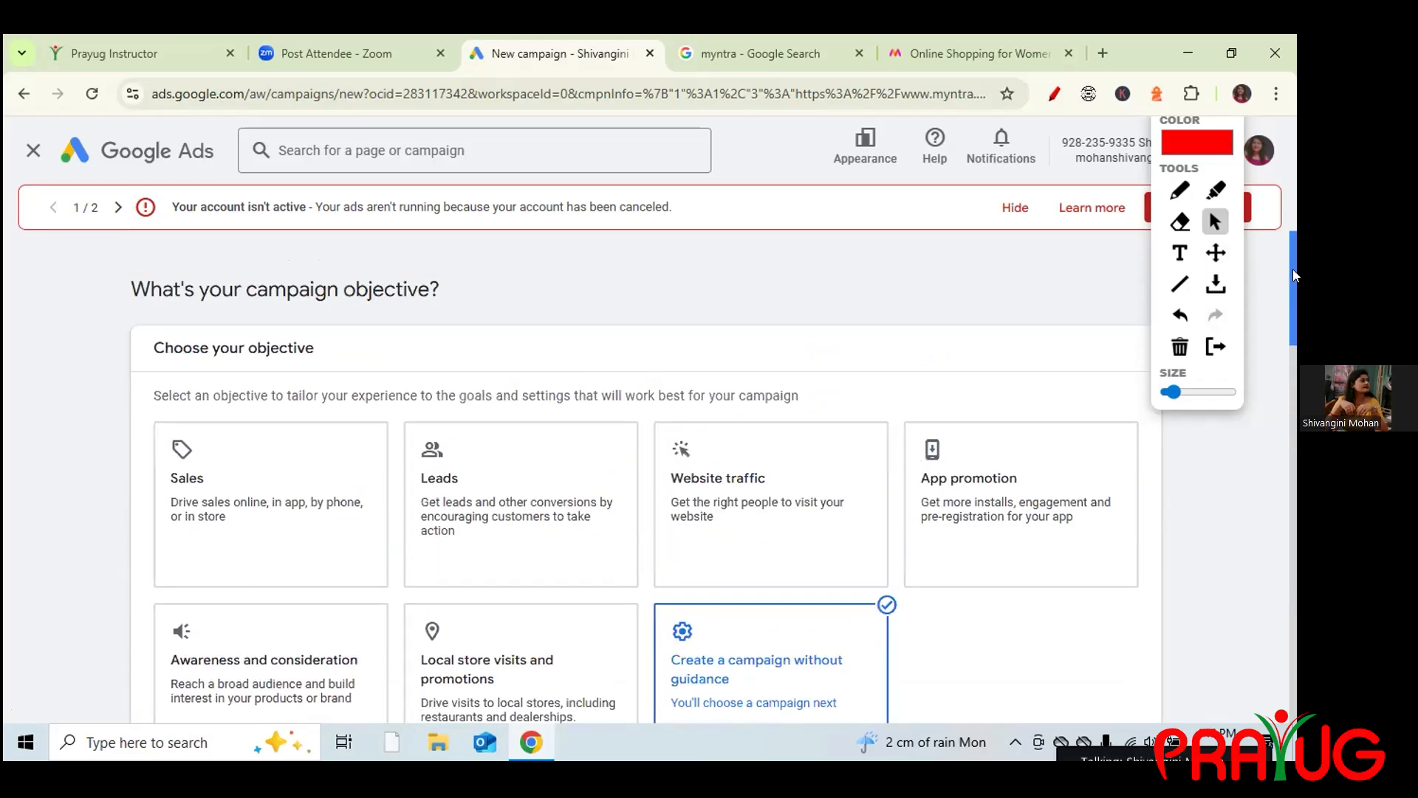
left_click_drag(1293, 276, 1289, 507)
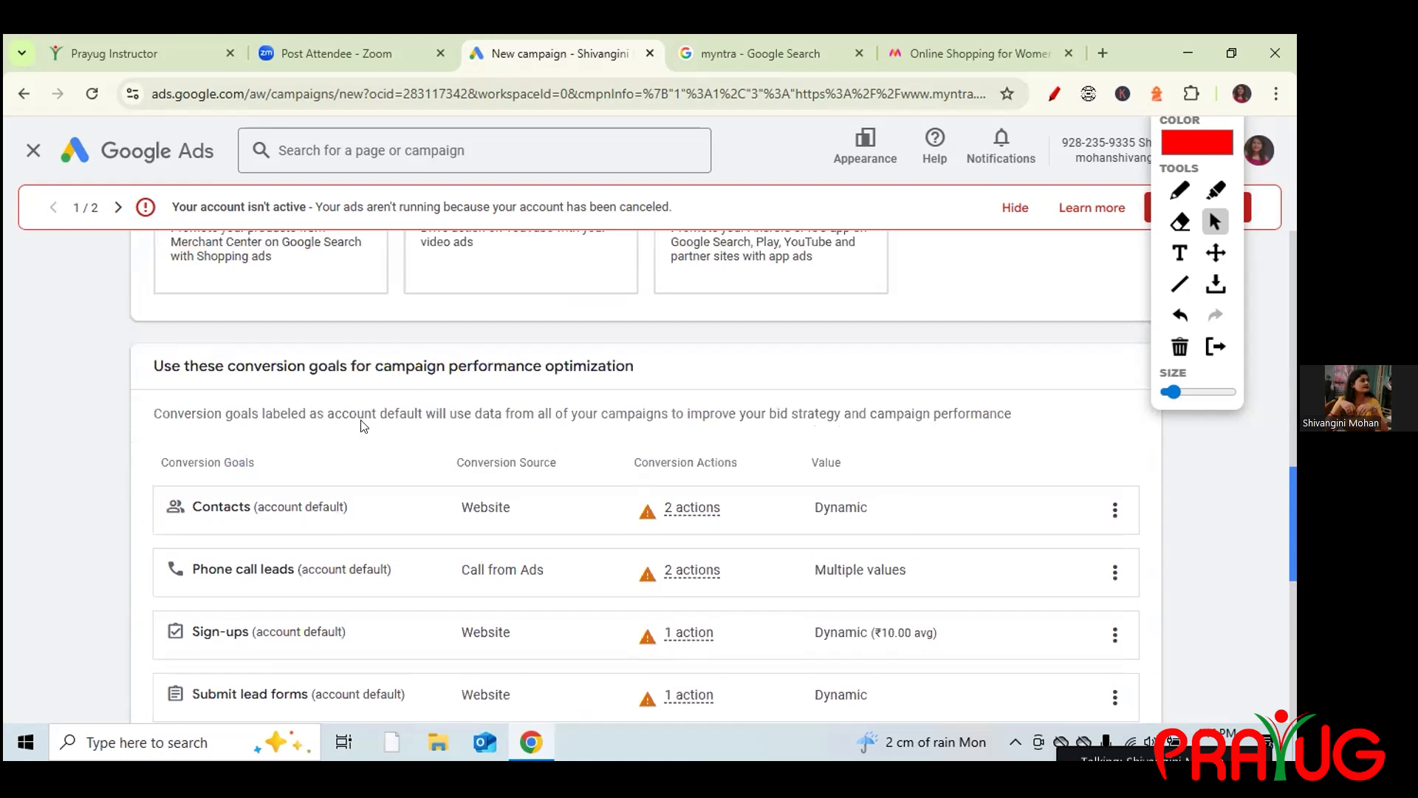
left_click_drag(152, 356, 633, 395)
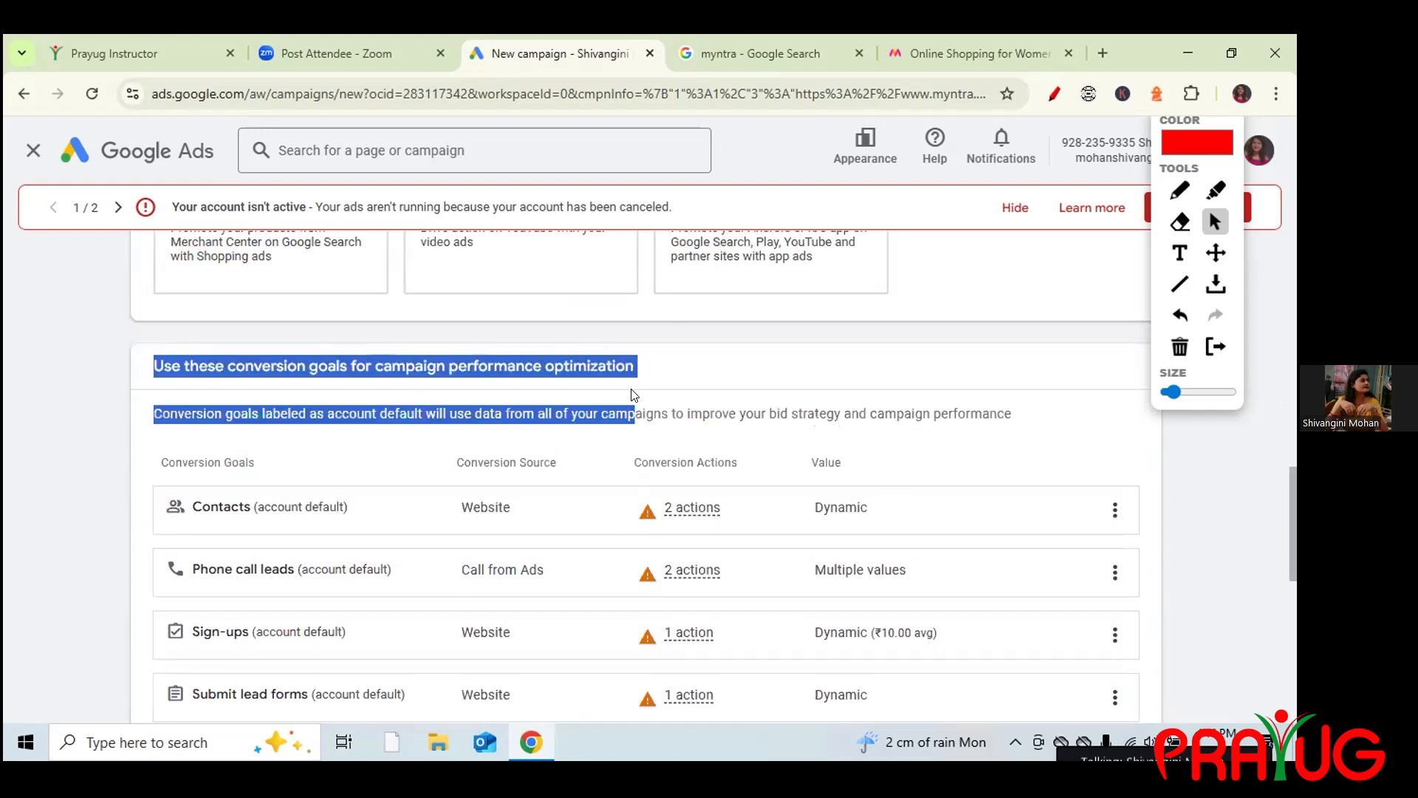
left_click(909, 392)
left_click_drag(1292, 484, 1292, 636)
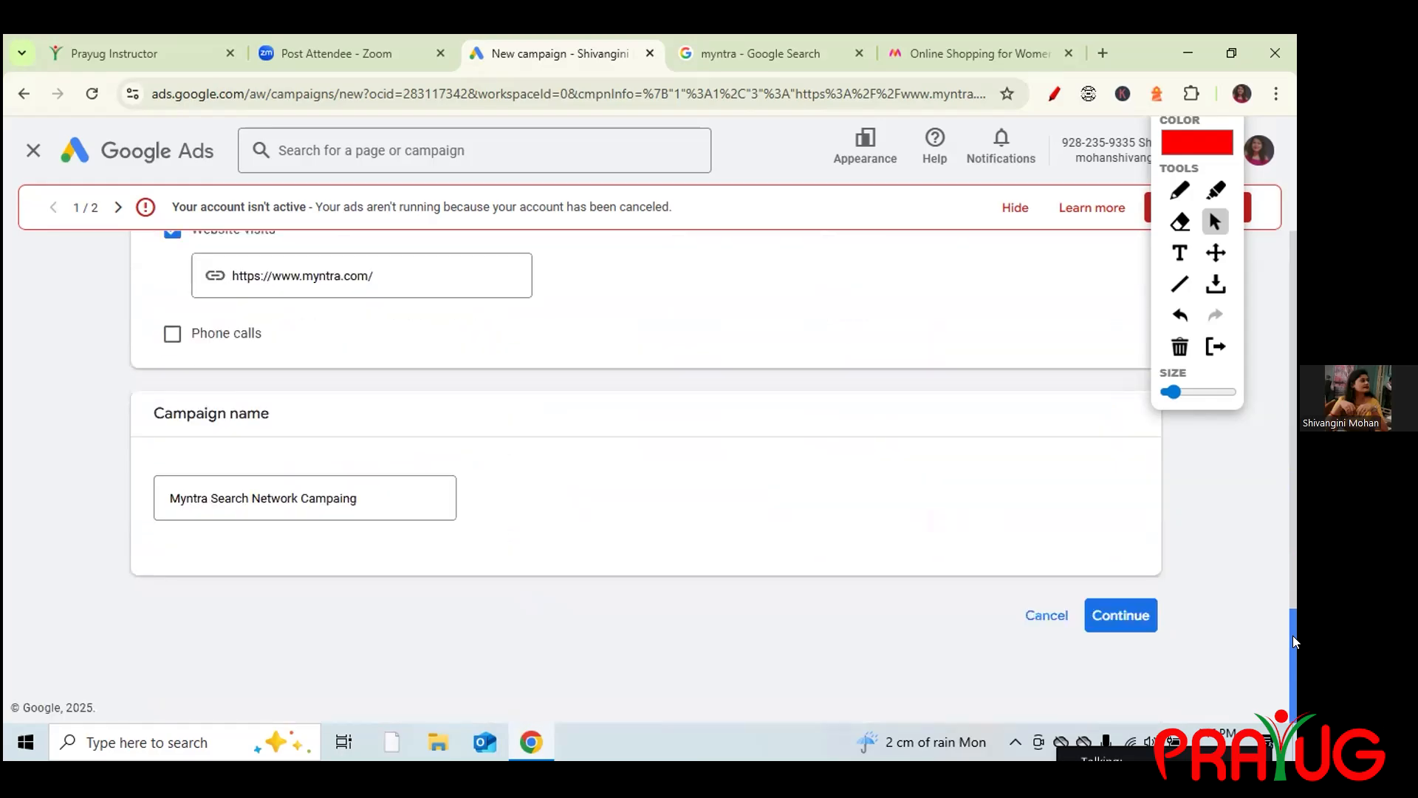
Continue and choose Start new to begin a fresh campaign draft instead of a saved one.
left_click(1122, 616)
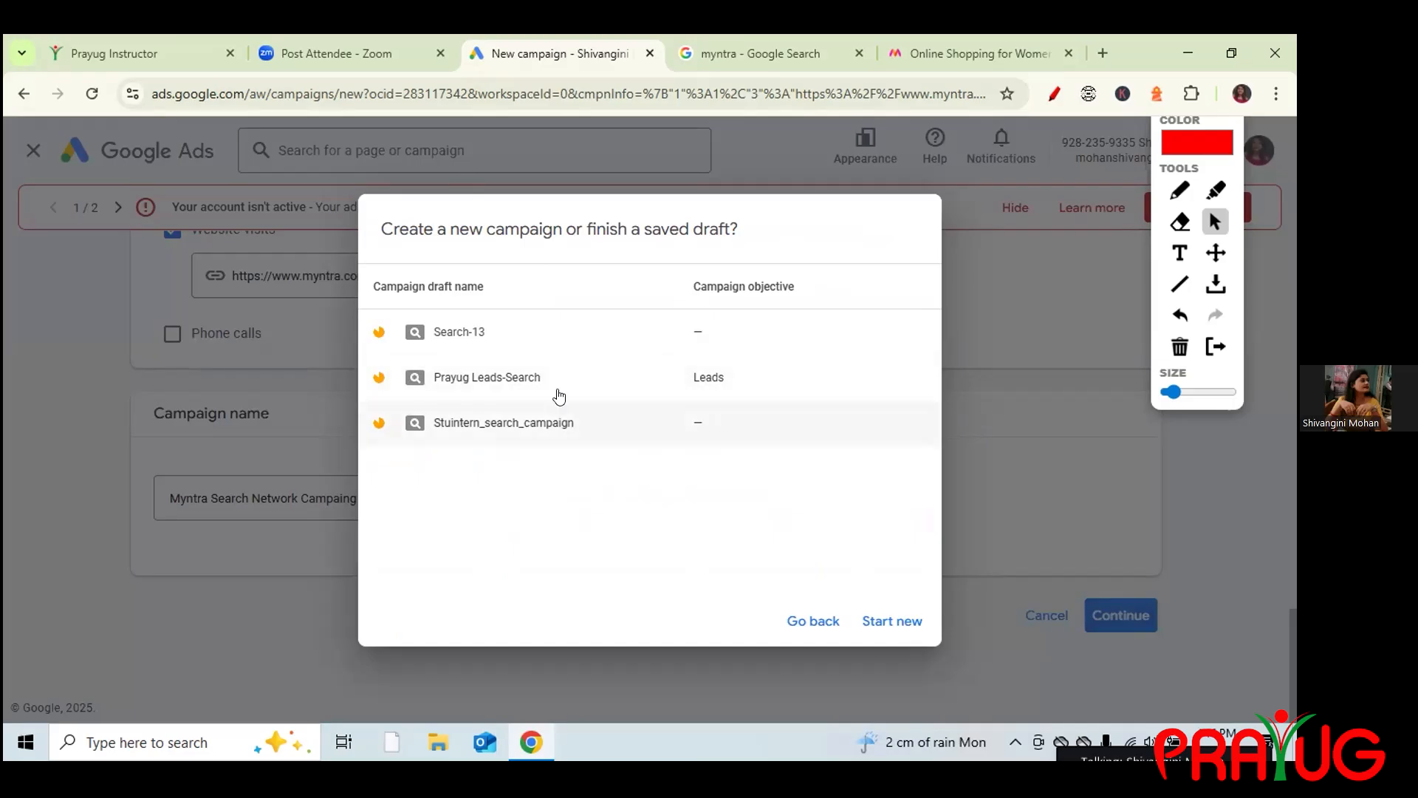
left_click(879, 620)
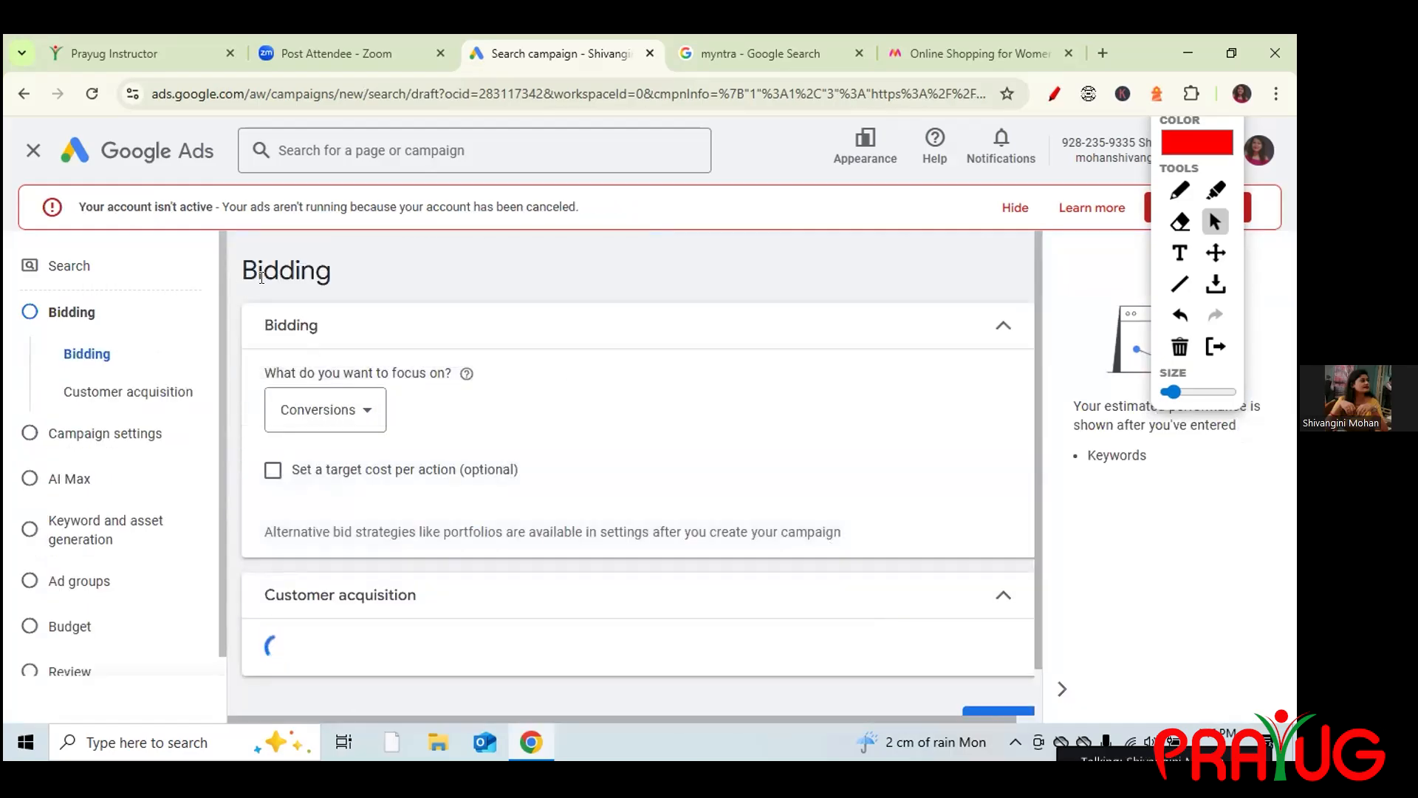
Mark up the Bidding heading and focus question, open the focus dropdown, then view the myntra results.
left_click_drag(239, 269, 347, 277)
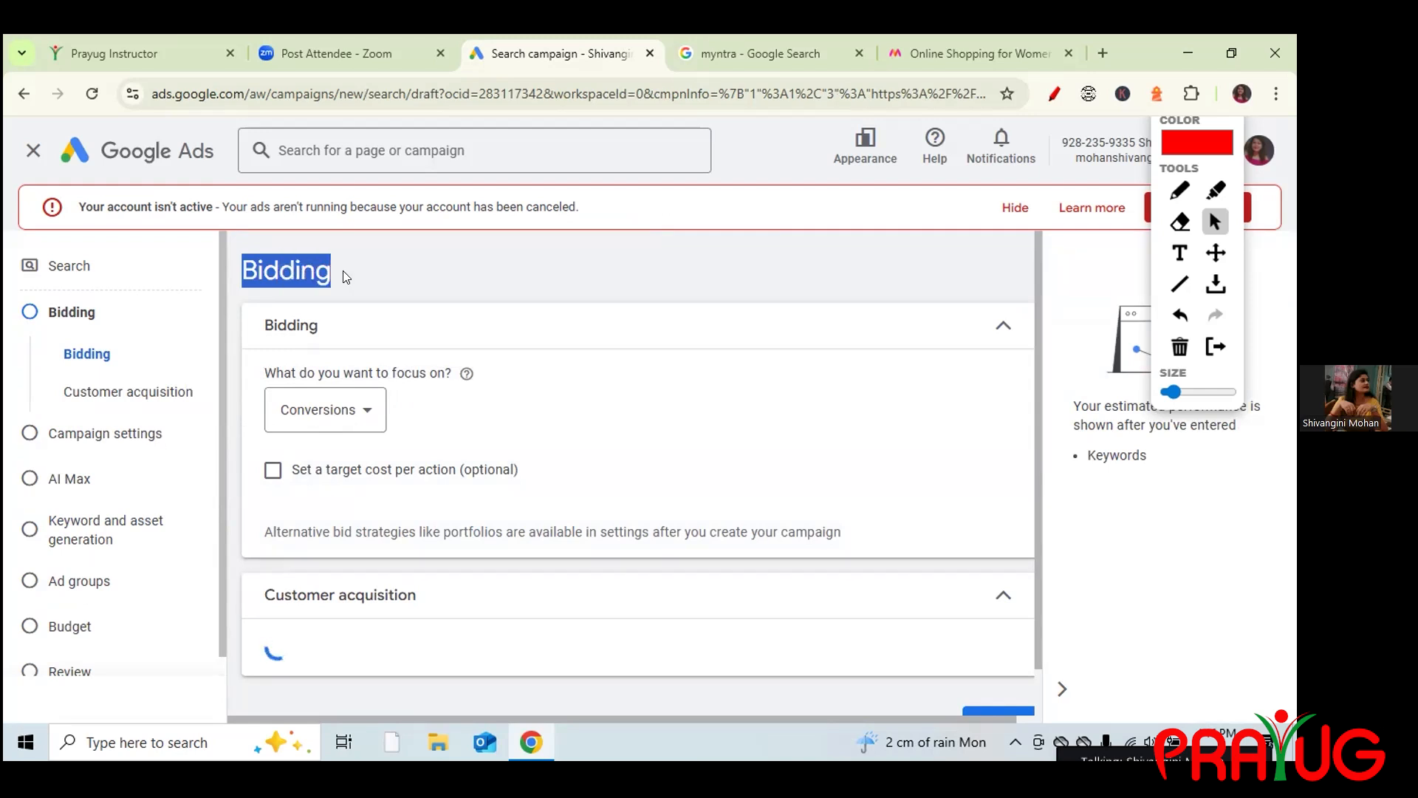
left_click(511, 370)
left_click(1177, 193)
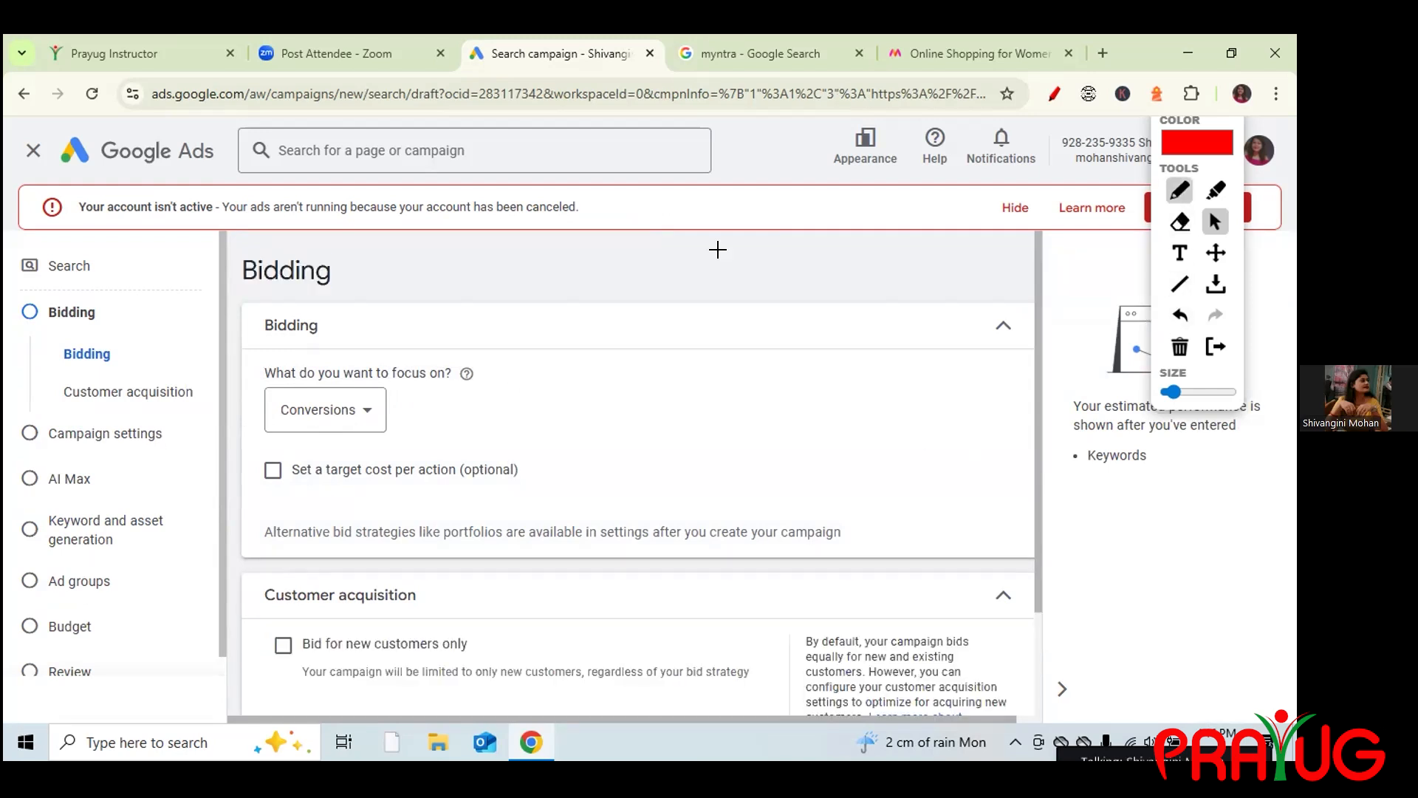
left_click_drag(247, 375, 291, 340)
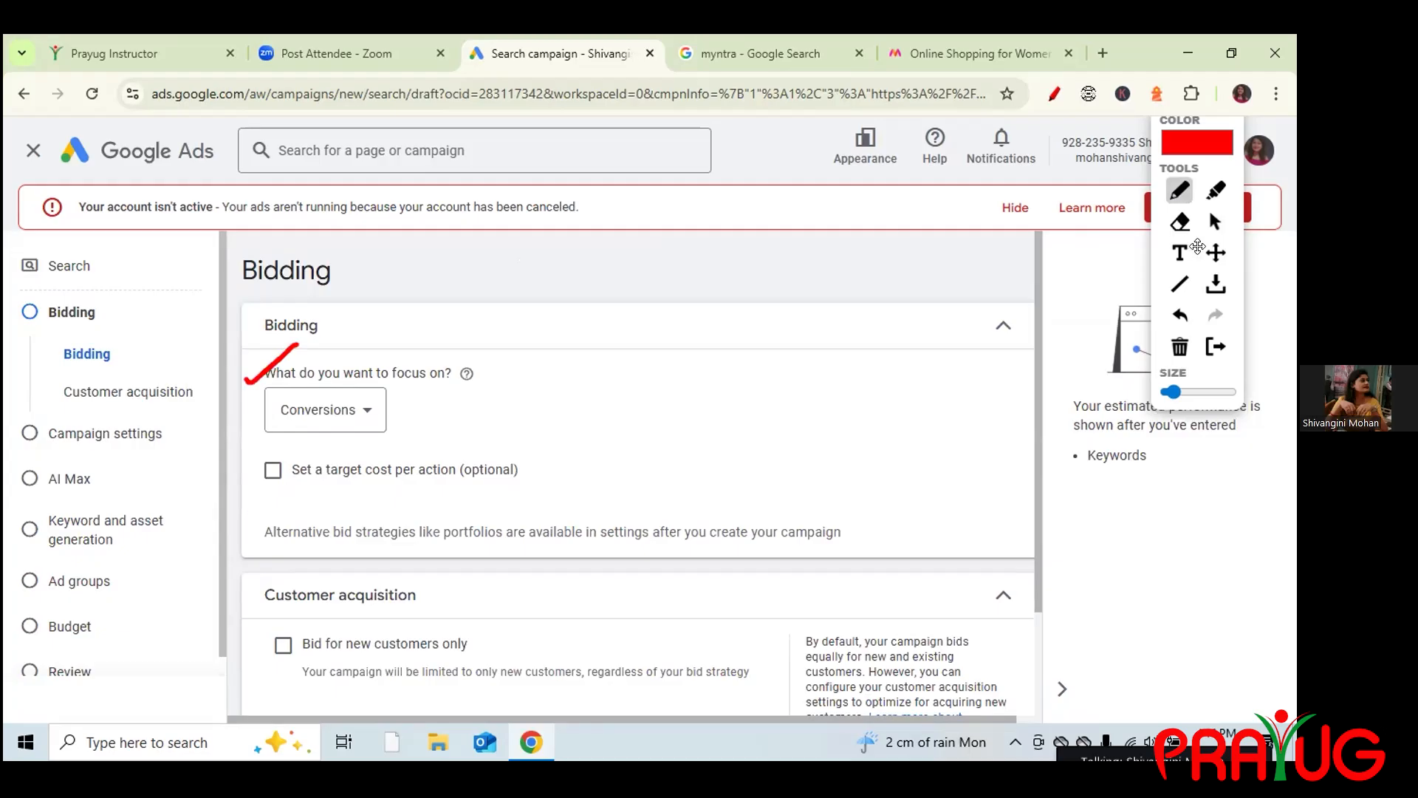
left_click(1215, 221)
left_click(367, 411)
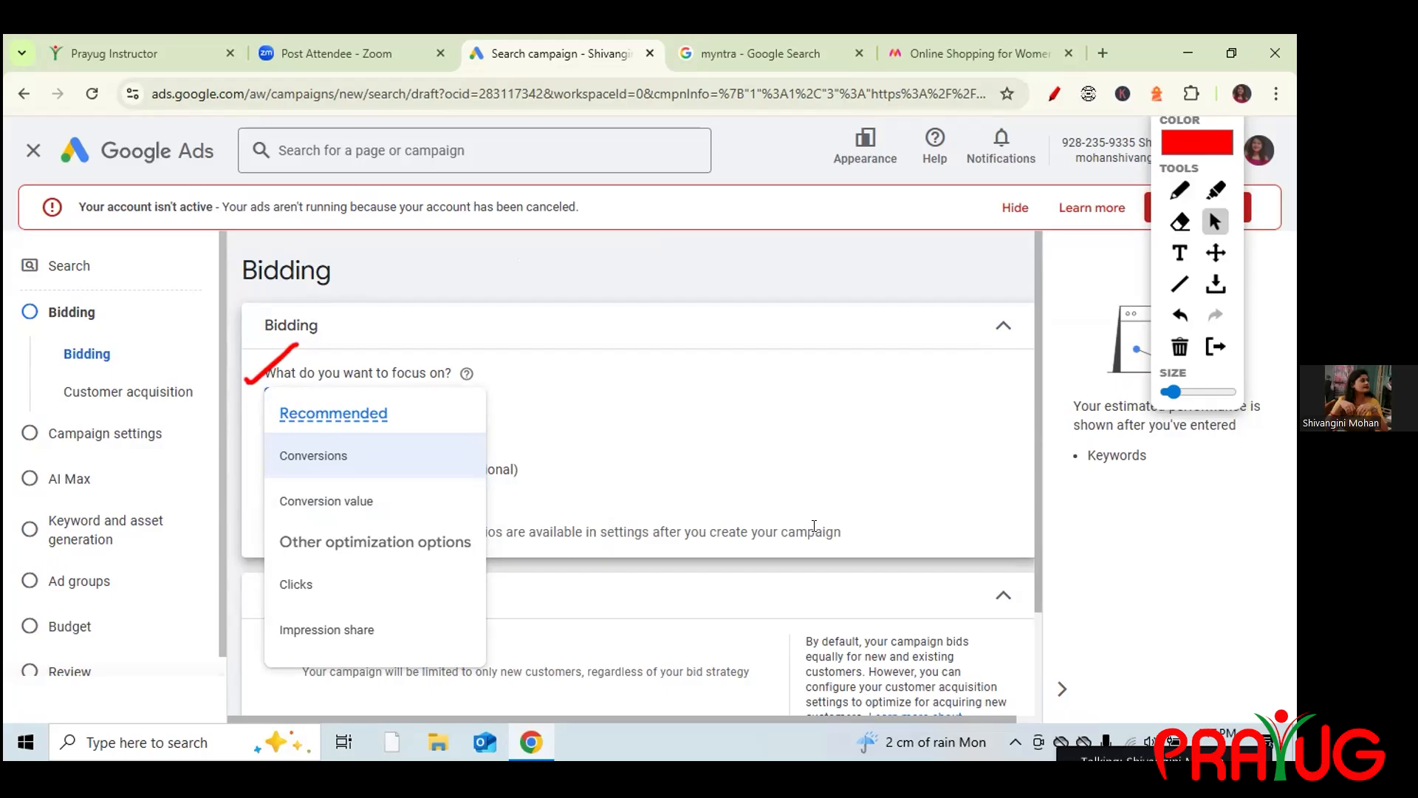
left_click(799, 50)
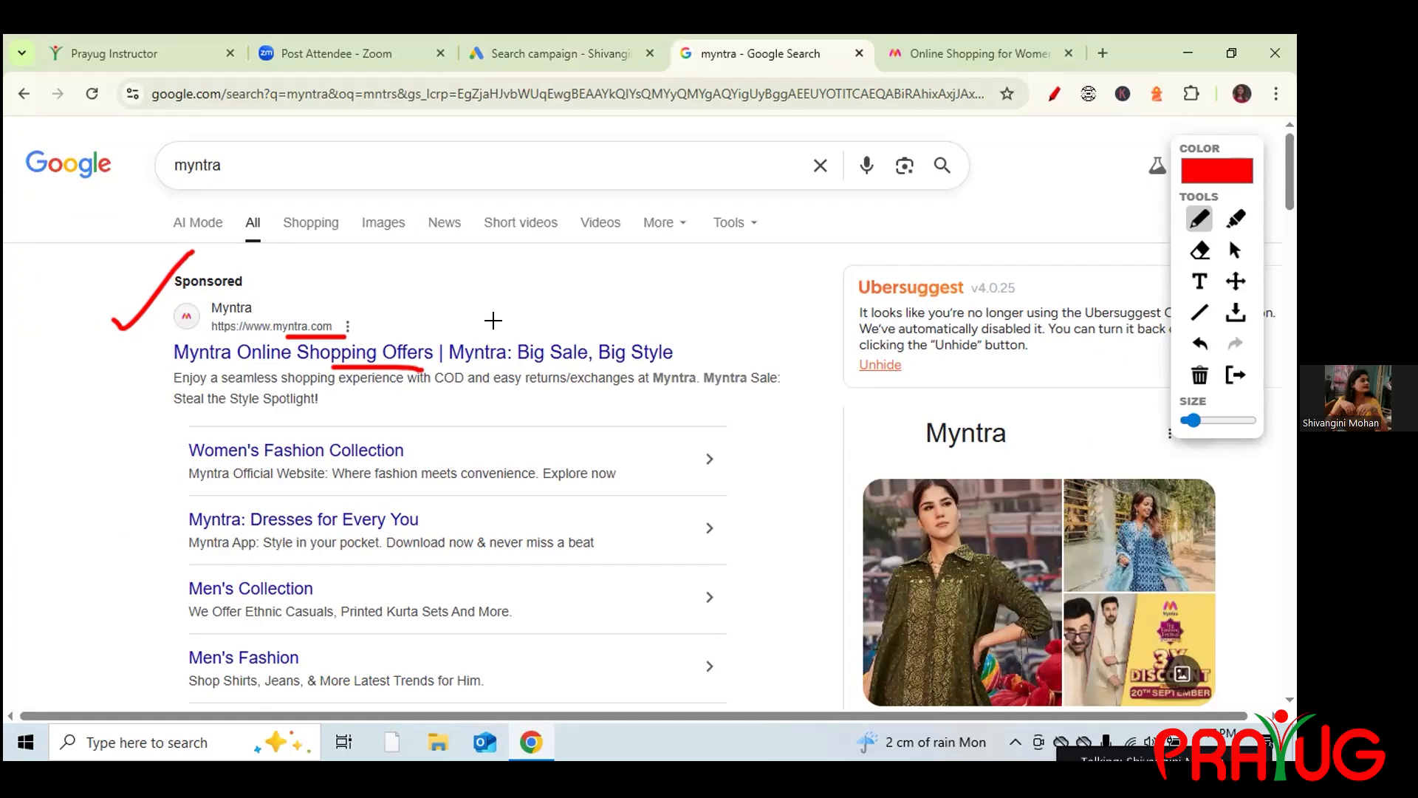
Sketch a B–C note and check mark on the sponsored Myntra ad, erase them, return to Google Ads.
mouse_move(298, 291)
left_mouse_down()
mouse_move(316, 297)
mouse_move(310, 264)
mouse_move(334, 281)
mouse_move(318, 299)
mouse_move(394, 271)
mouse_move(451, 295)
left_mouse_up()
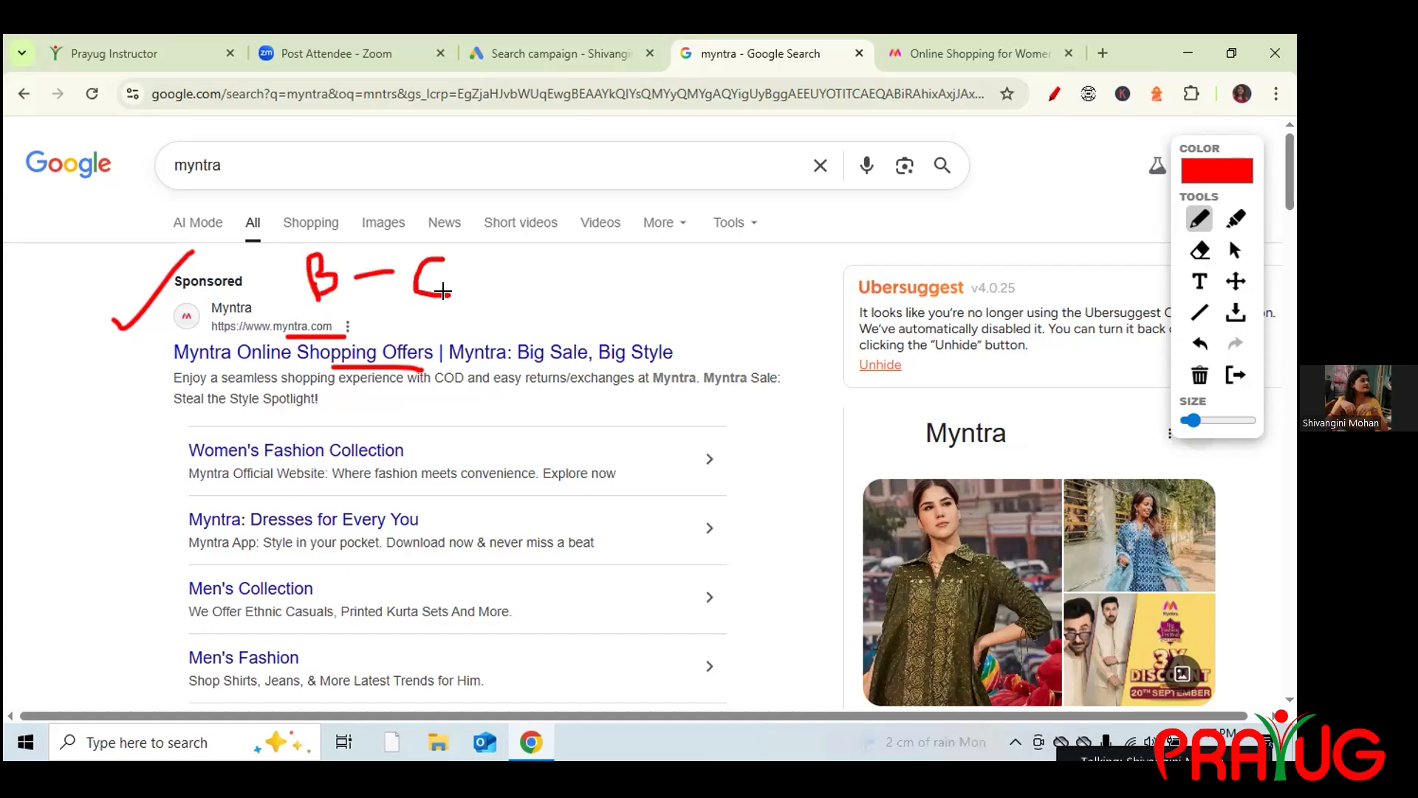
mouse_move(465, 246)
left_mouse_down()
mouse_move(467, 289)
mouse_move(521, 303)
mouse_move(562, 288)
left_mouse_up()
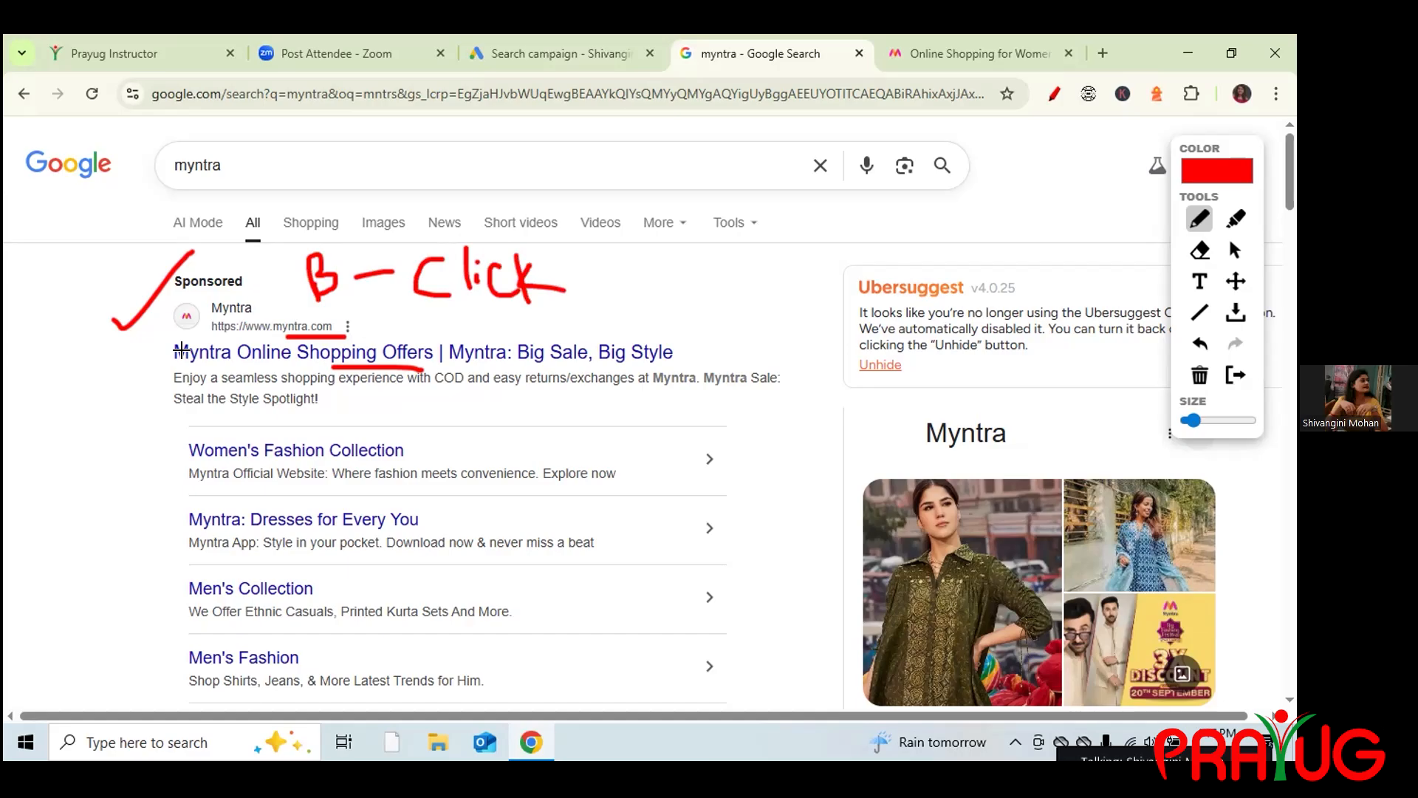
mouse_move(86, 334)
left_mouse_down()
mouse_move(99, 357)
mouse_move(172, 213)
left_mouse_up()
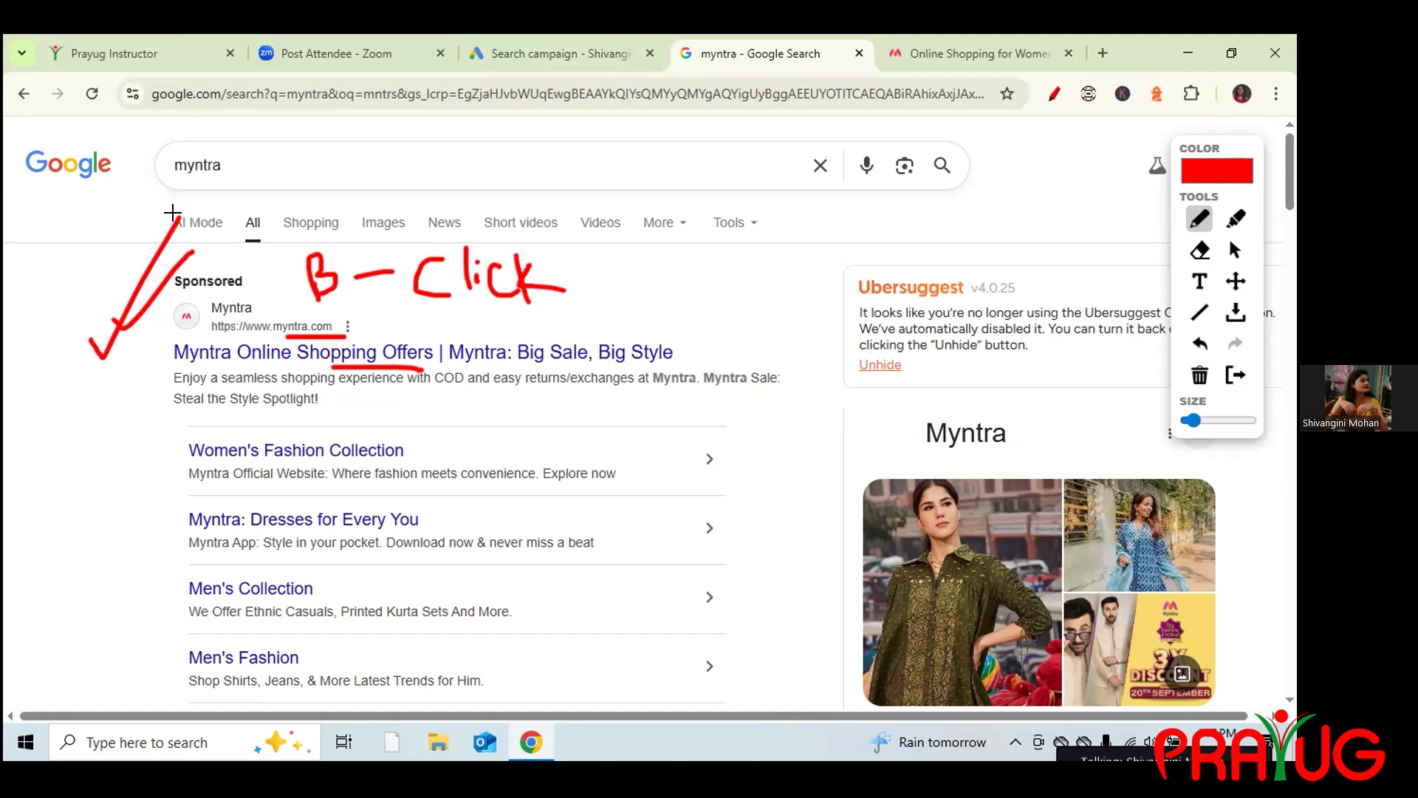
left_click(1195, 383)
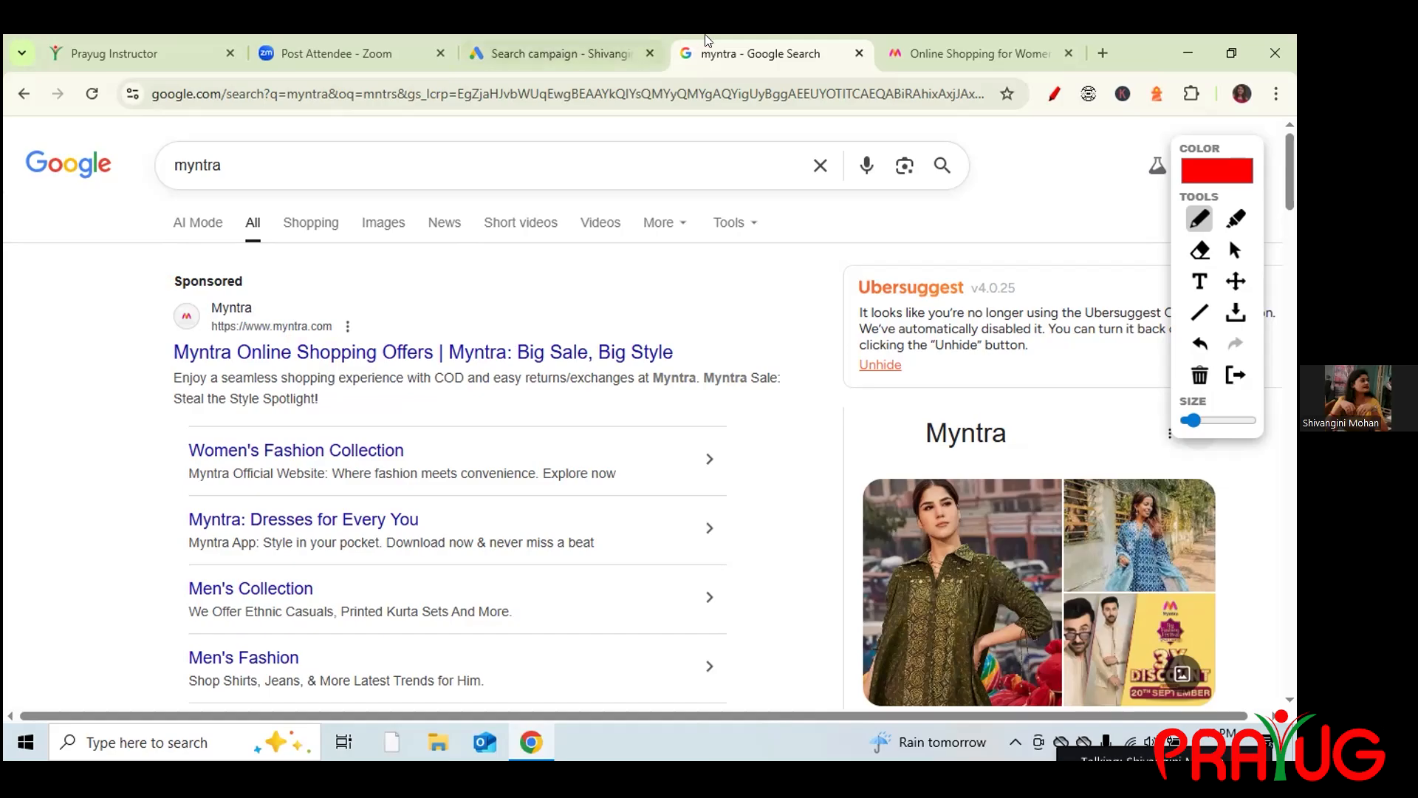
left_click(563, 57)
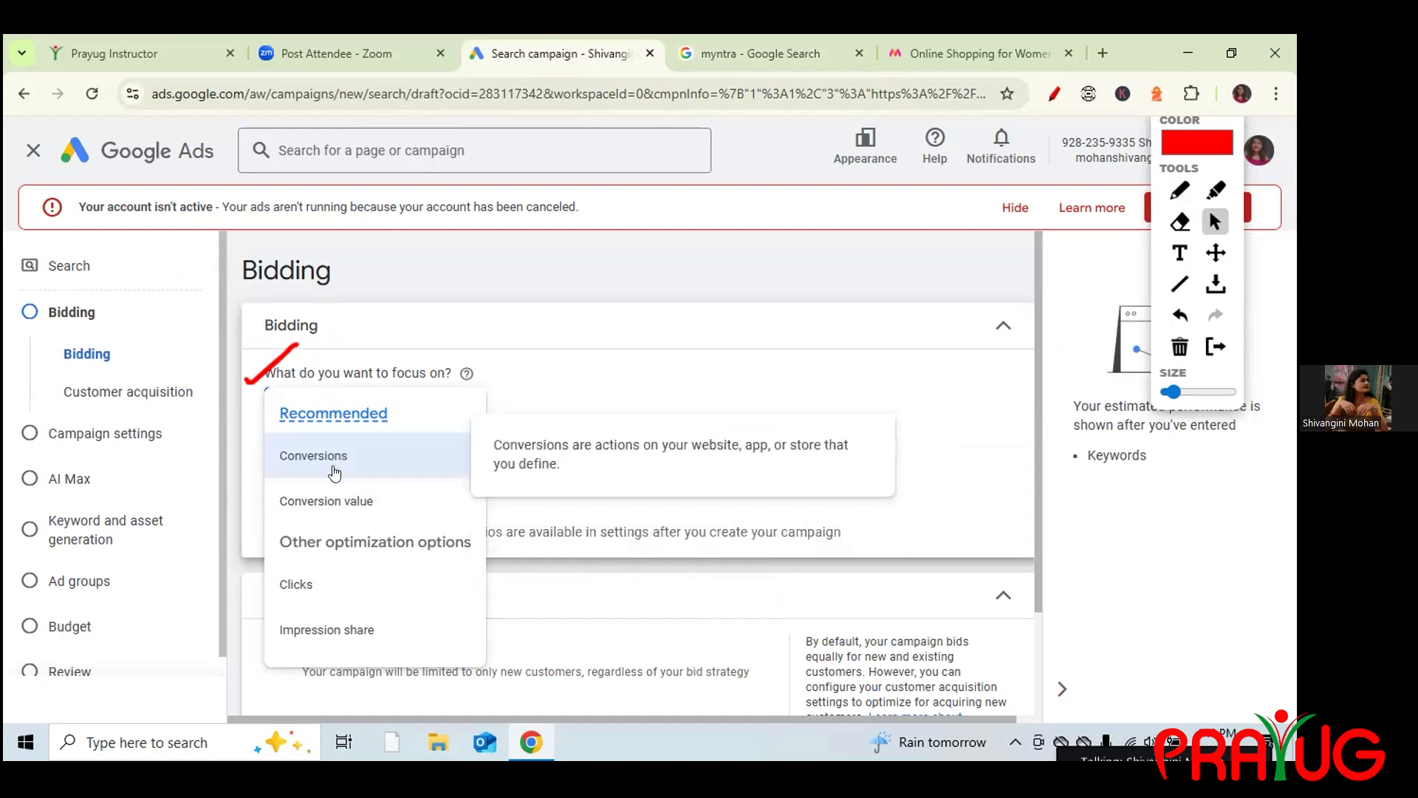
Set the bidding focus to Clicks.
right_click(299, 587)
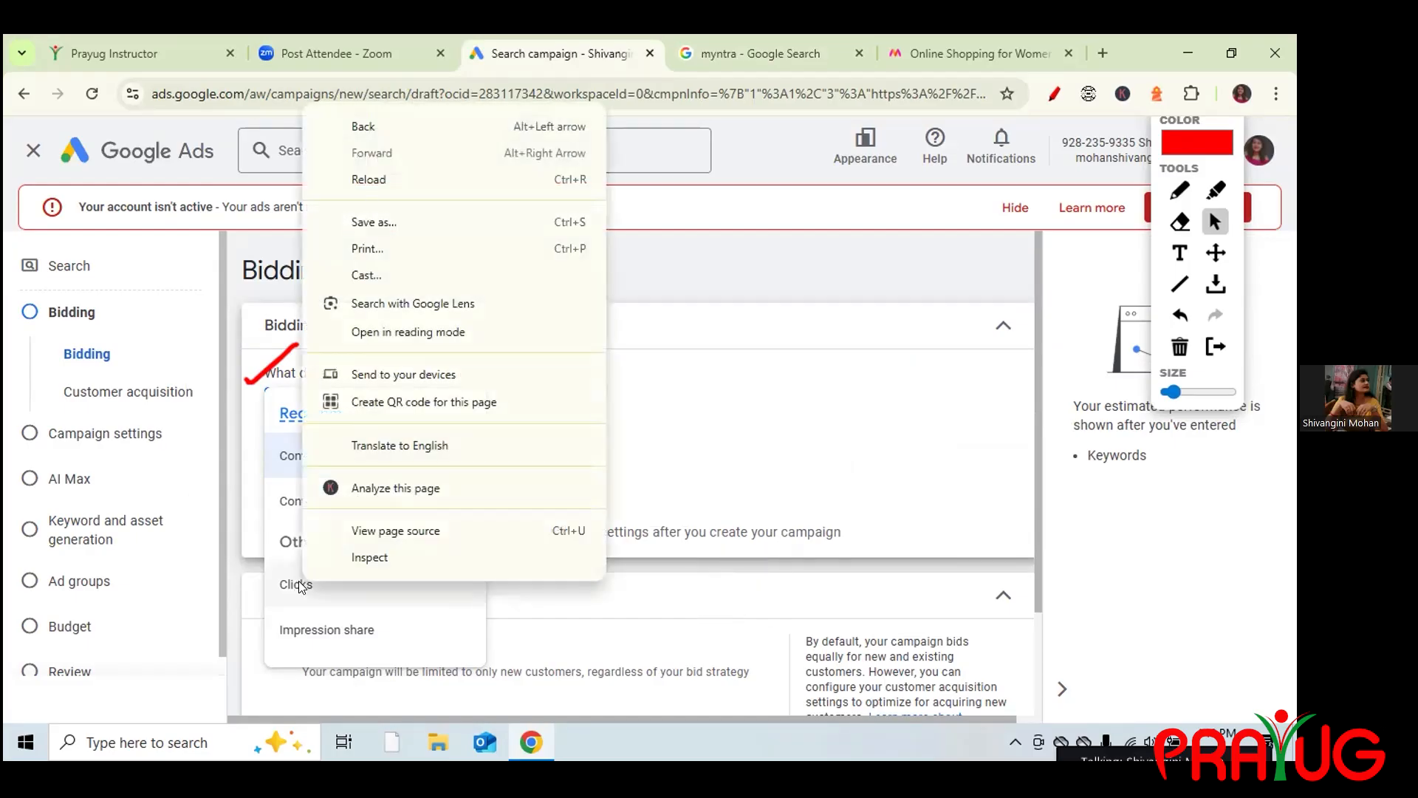
key("Escape")
left_click(299, 586)
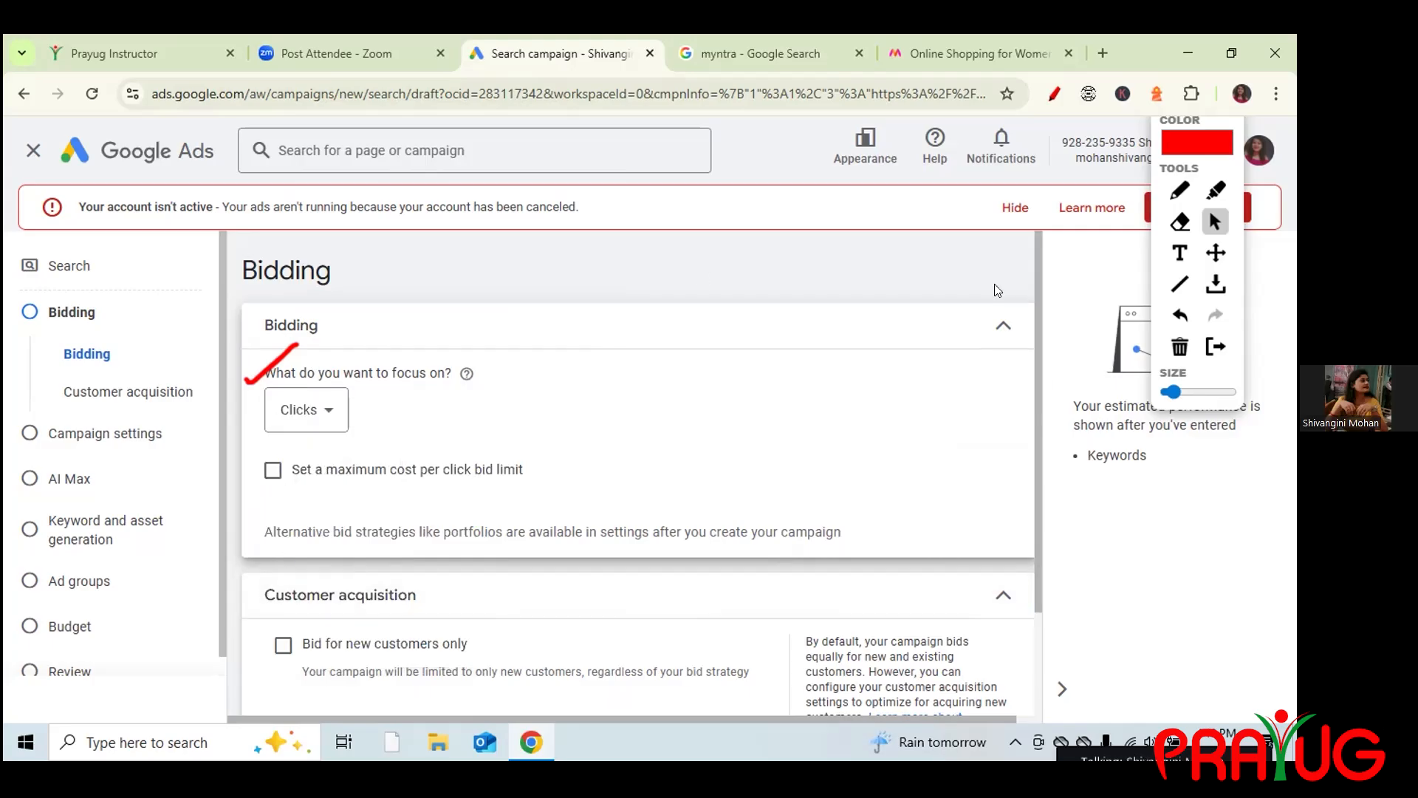
Underline the cost per click option, enable a maximum CPC bid limit, then view the Myntra results.
left_click(1180, 190)
left_click_drag(406, 487, 515, 488)
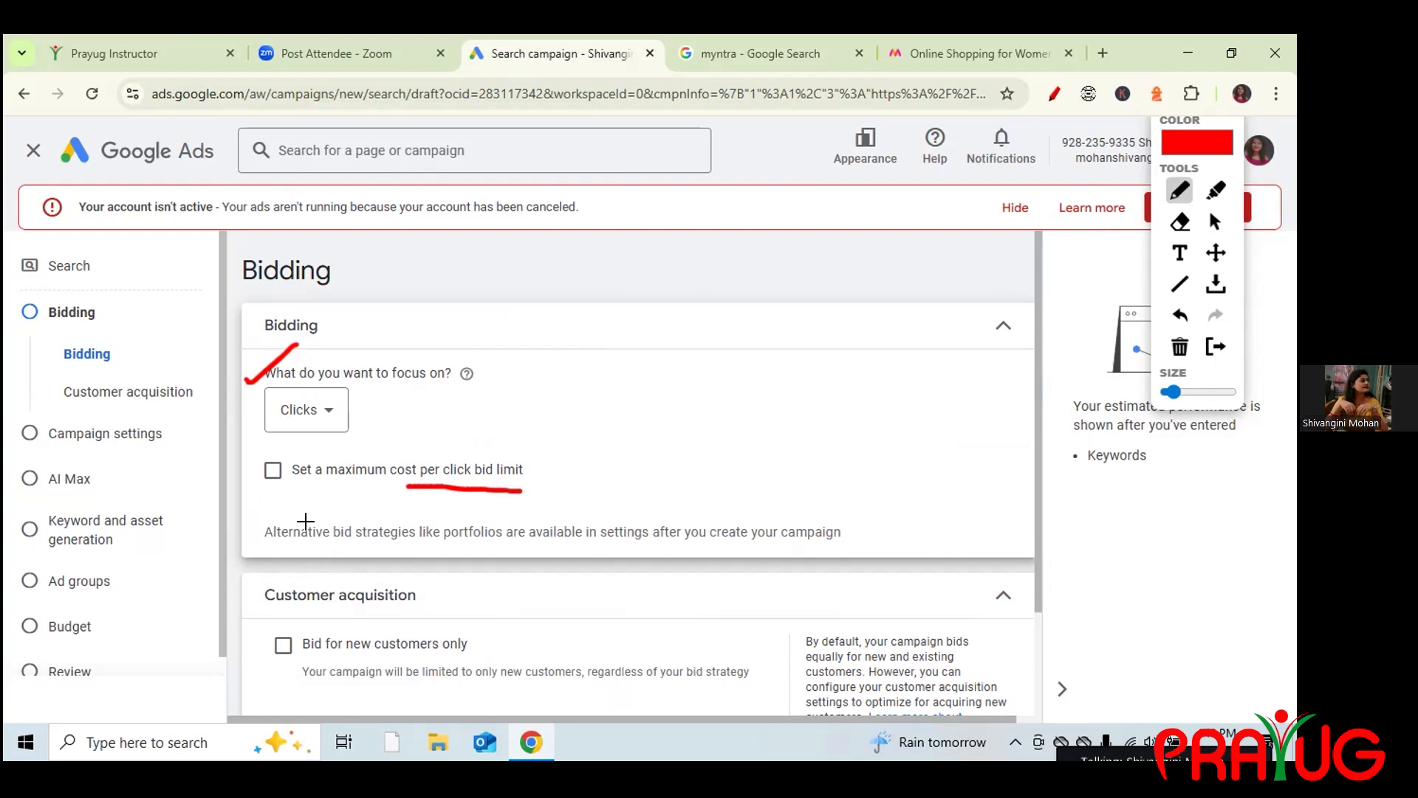
left_click_drag(252, 489, 272, 487)
left_click(1214, 222)
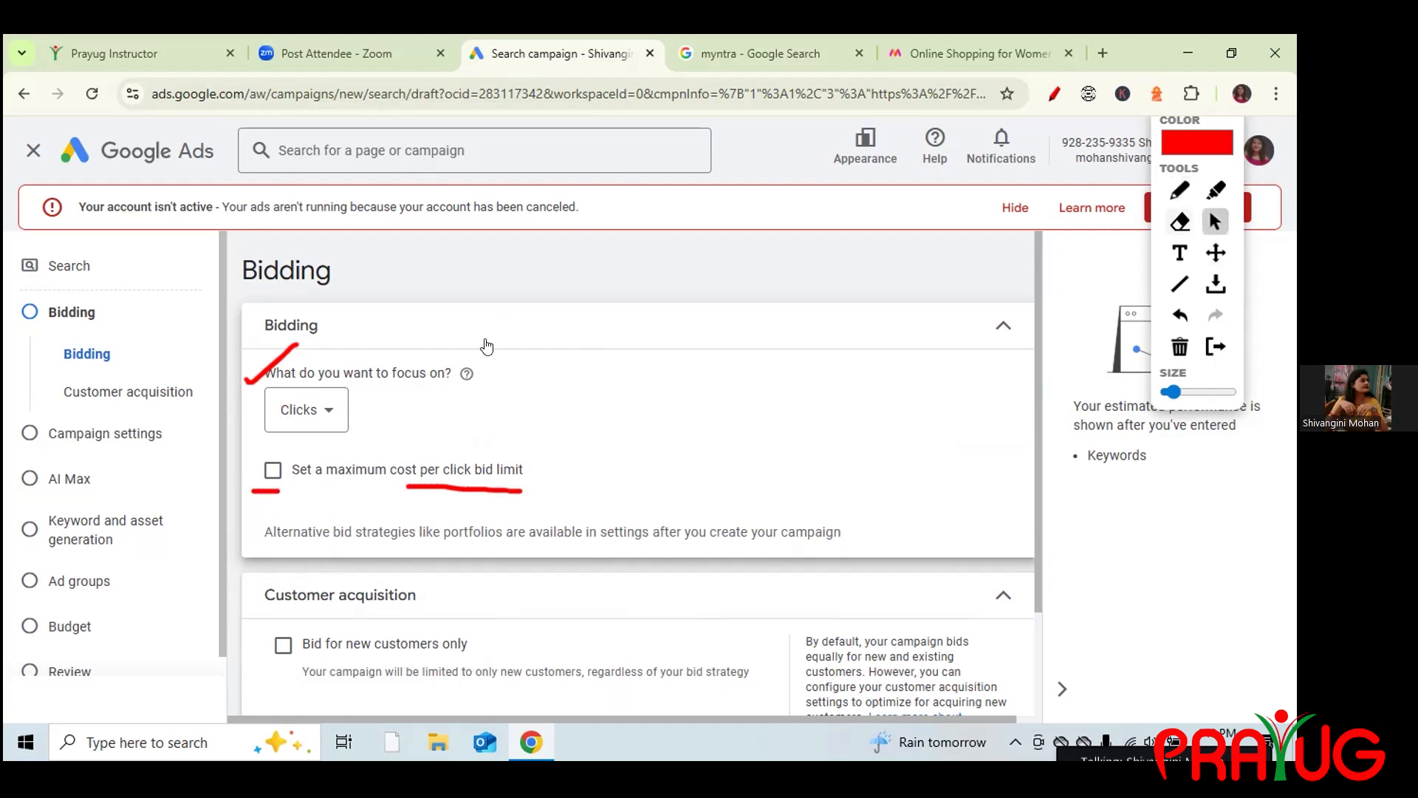
left_click(268, 472)
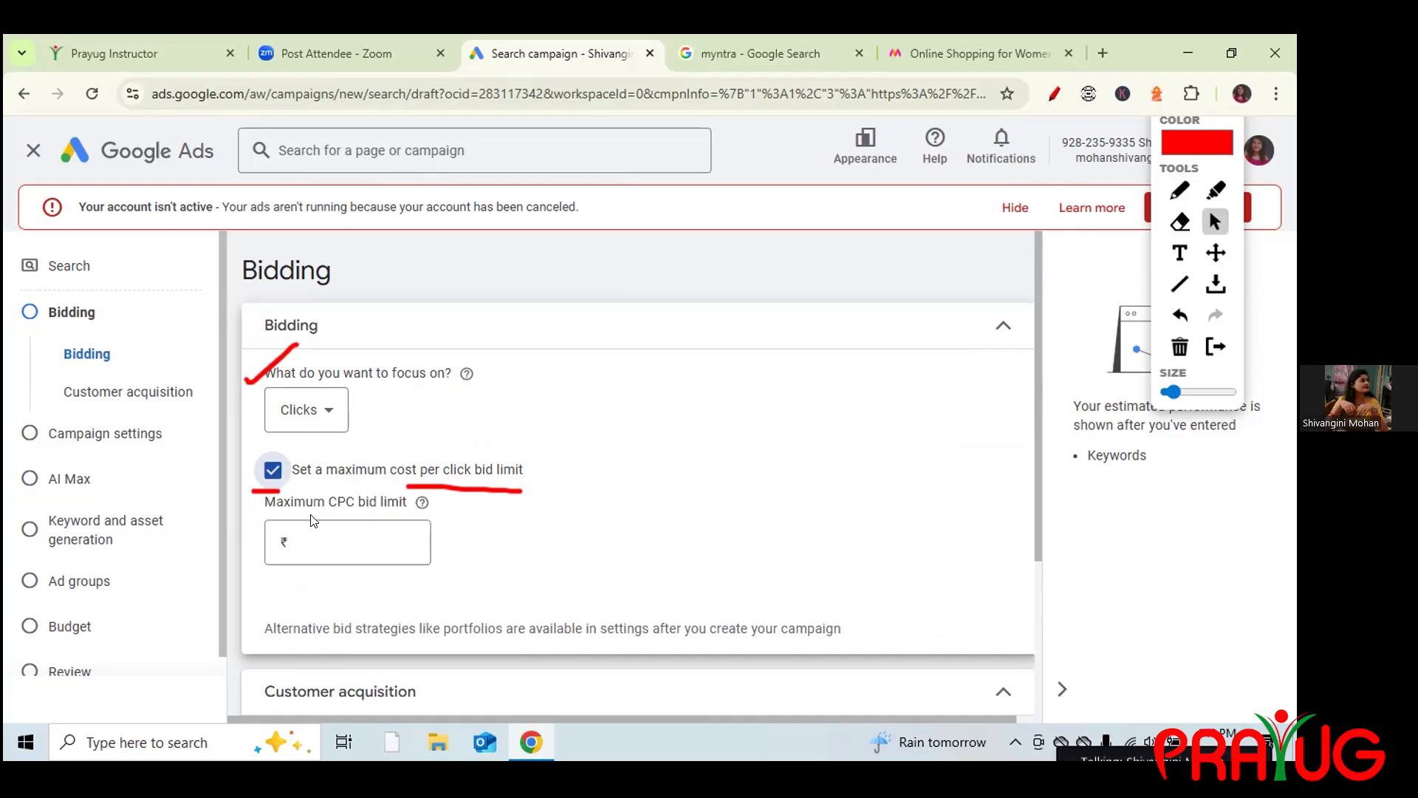
left_click(748, 53)
Write CPC and PPC notes, arrows and a circled Sponsored label on the Myntra ad, then erase them.
mouse_move(86, 334)
left_mouse_down()
mouse_move(100, 359)
mouse_move(114, 326)
mouse_move(130, 347)
left_mouse_up()
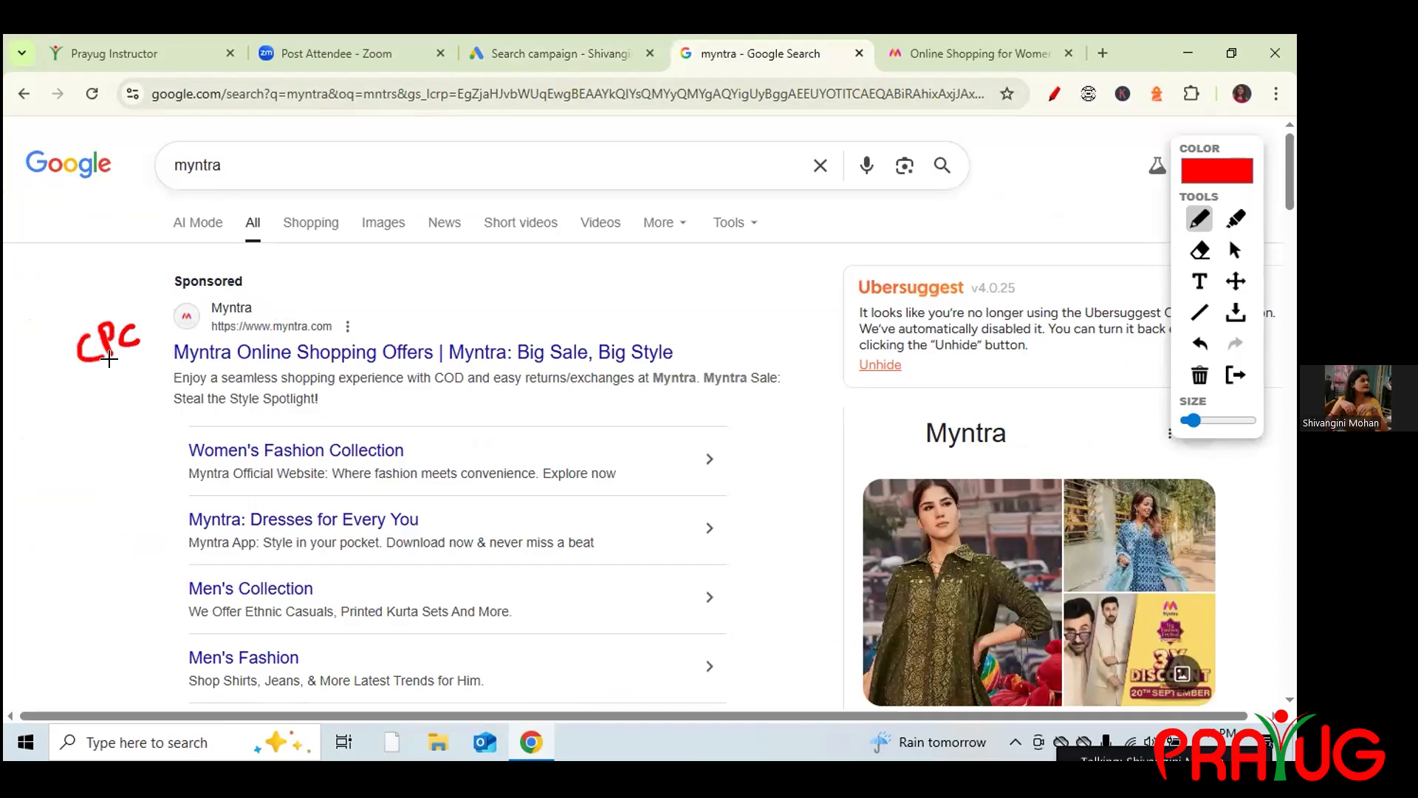
mouse_move(93, 424)
left_mouse_down()
mouse_move(95, 376)
mouse_move(84, 399)
mouse_move(111, 373)
mouse_move(118, 392)
mouse_move(164, 403)
left_mouse_up()
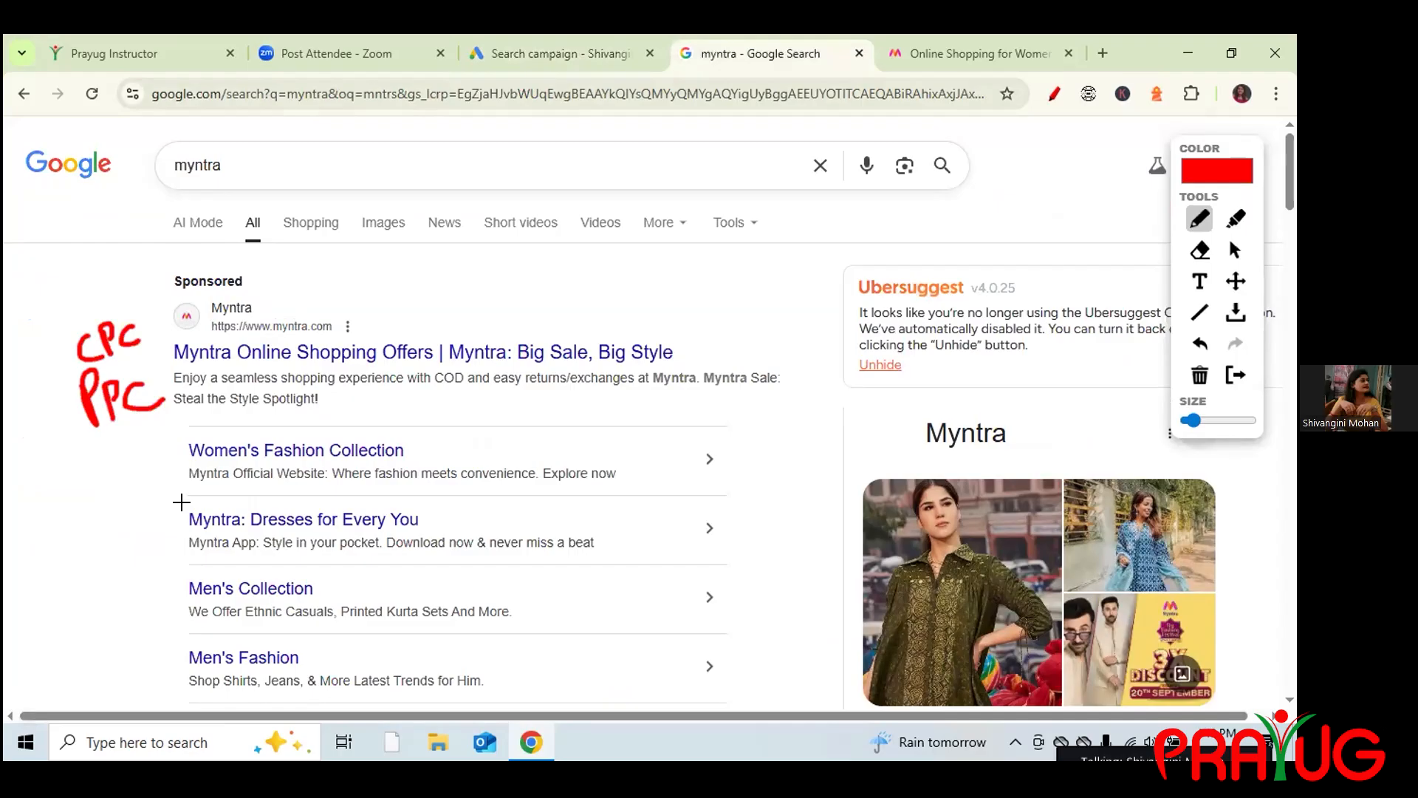
mouse_move(566, 294)
left_mouse_down()
mouse_move(530, 323)
mouse_move(593, 303)
mouse_move(650, 313)
left_mouse_up()
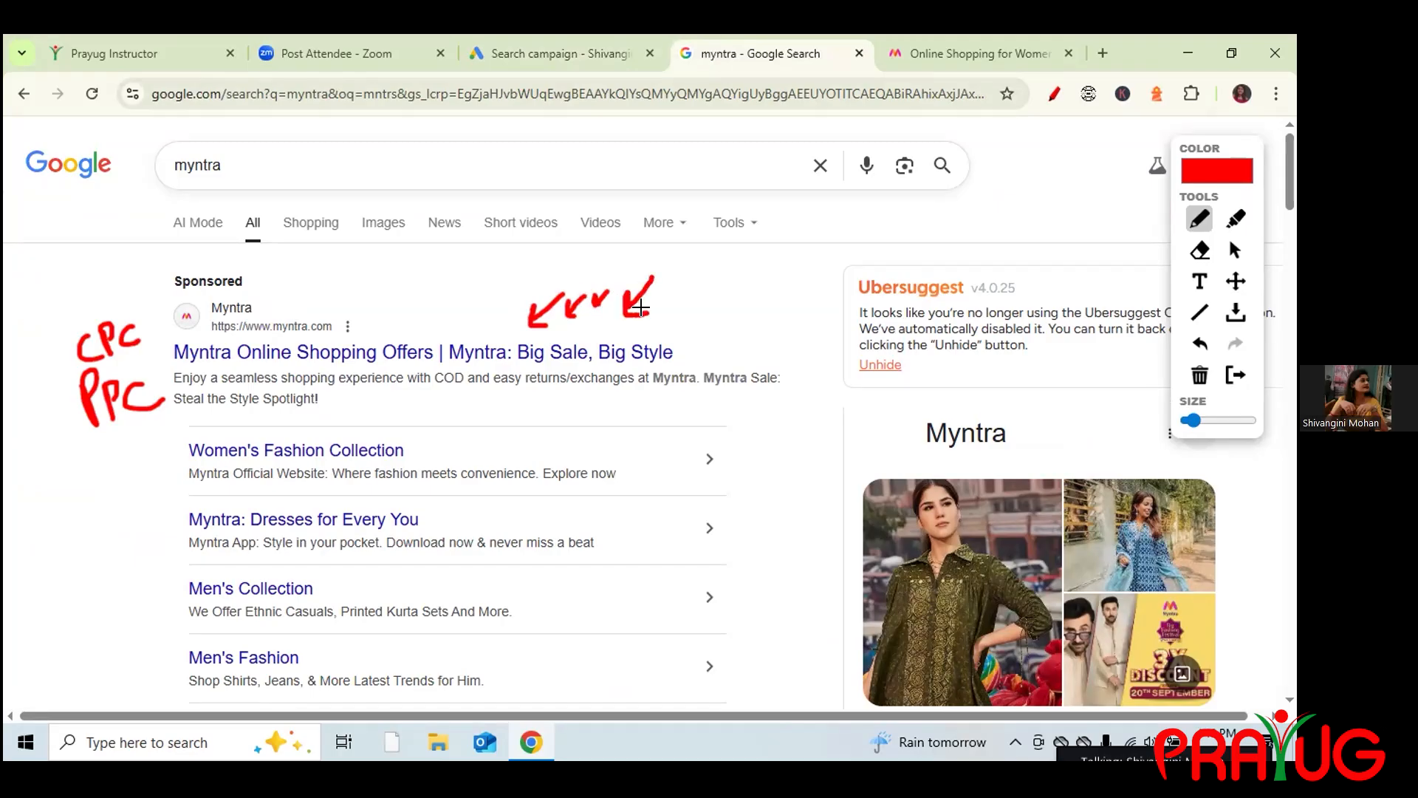
left_click_drag(389, 288, 412, 332)
mouse_move(244, 271)
left_mouse_down()
mouse_move(153, 279)
mouse_move(267, 269)
mouse_move(229, 263)
left_mouse_up()
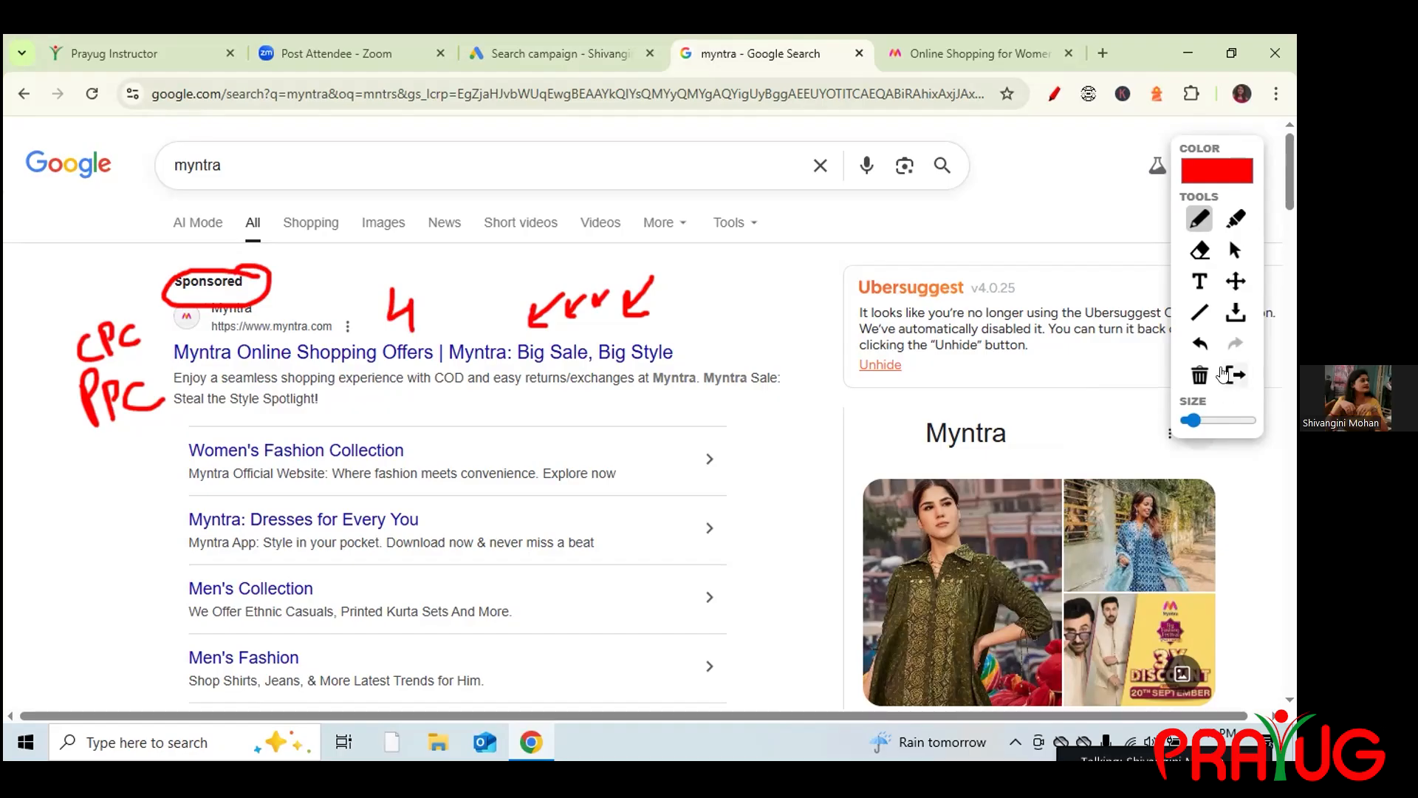
left_click(1197, 375)
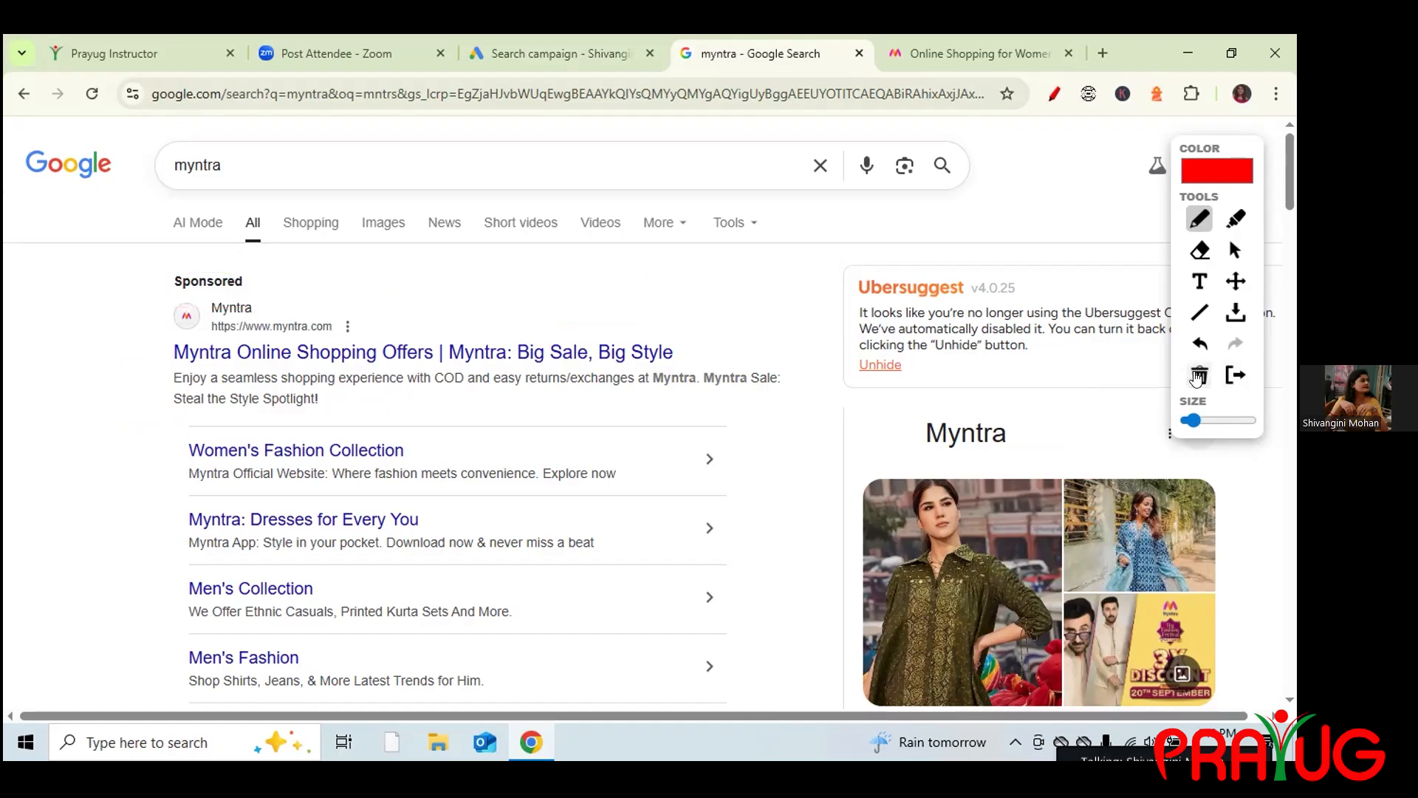
left_click(1235, 250)
Enter ₹10.00 as the maximum CPC bid limit and clear the drawn annotations.
left_click(554, 53)
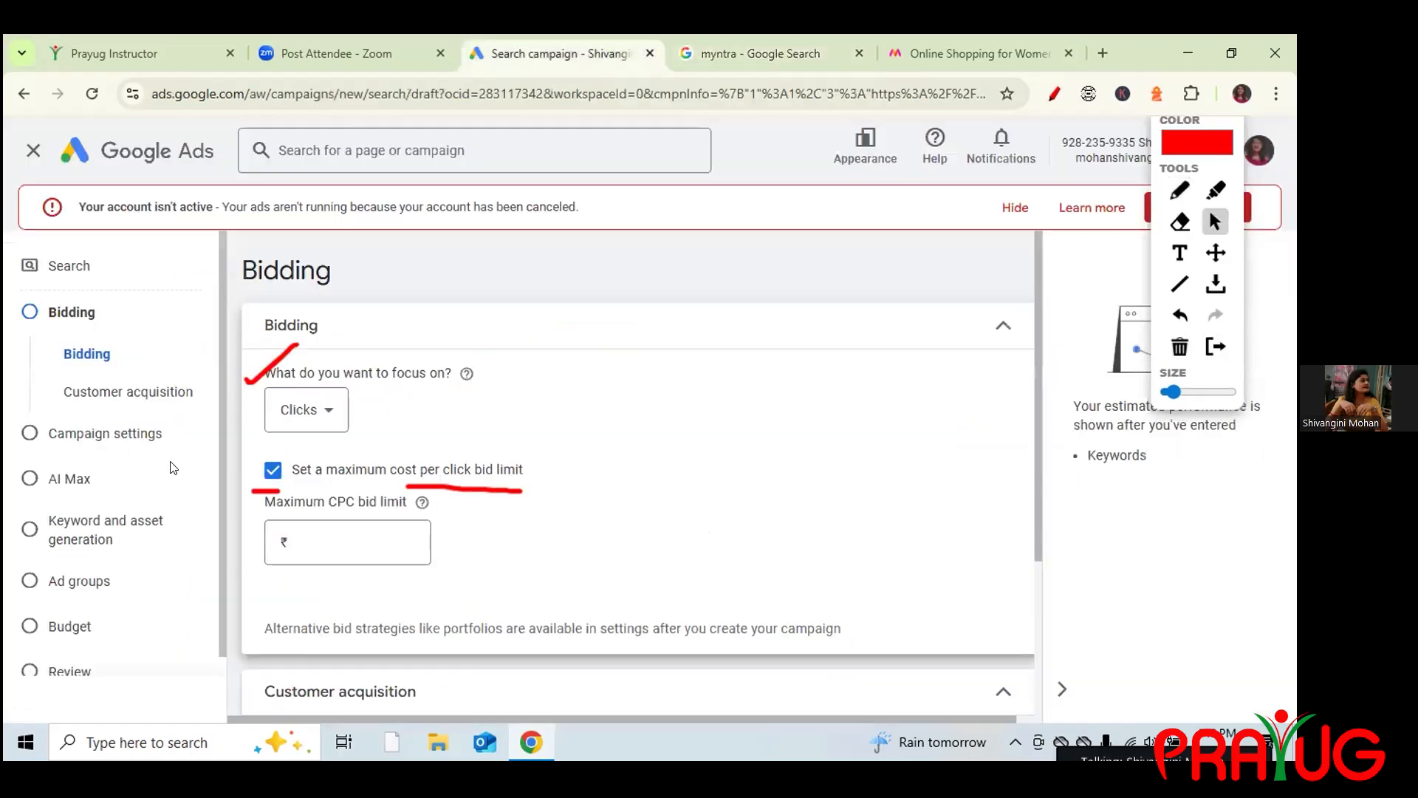
left_click(327, 535)
type("10")
left_click(672, 519)
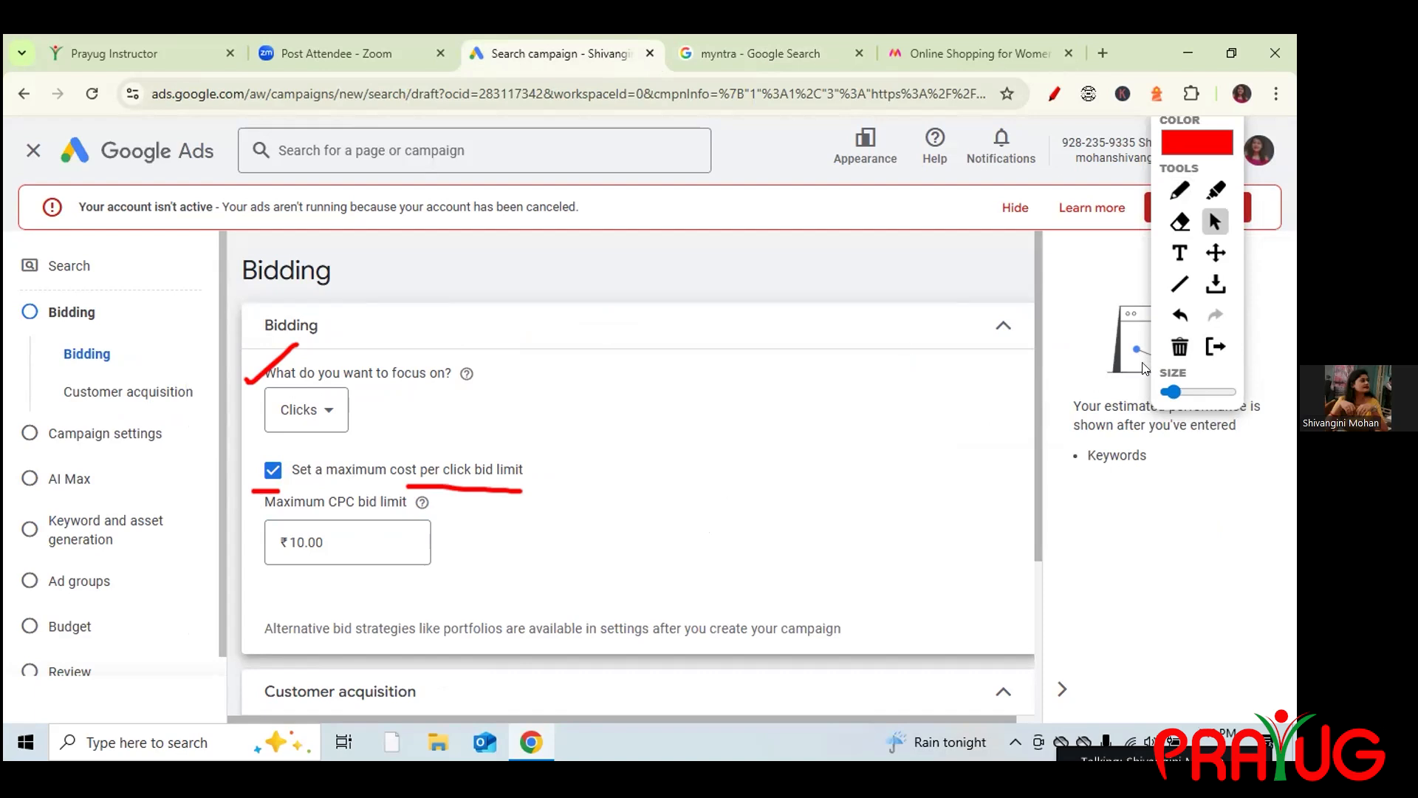
left_click(1180, 346)
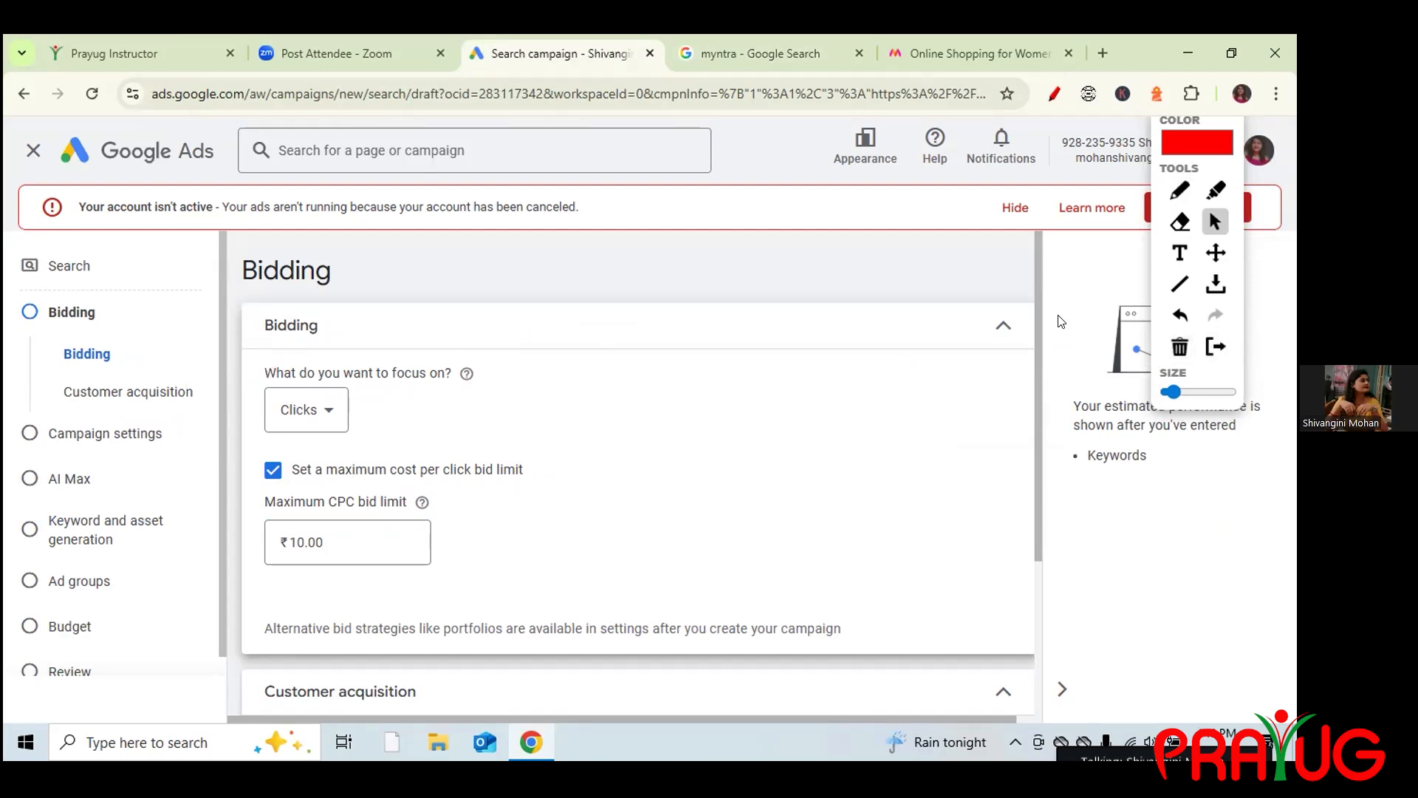
Collapse Bidding (Maximize clicks) and Customer acquisition (equal bidding), recheck Bidding, then continue.
left_click(1002, 325)
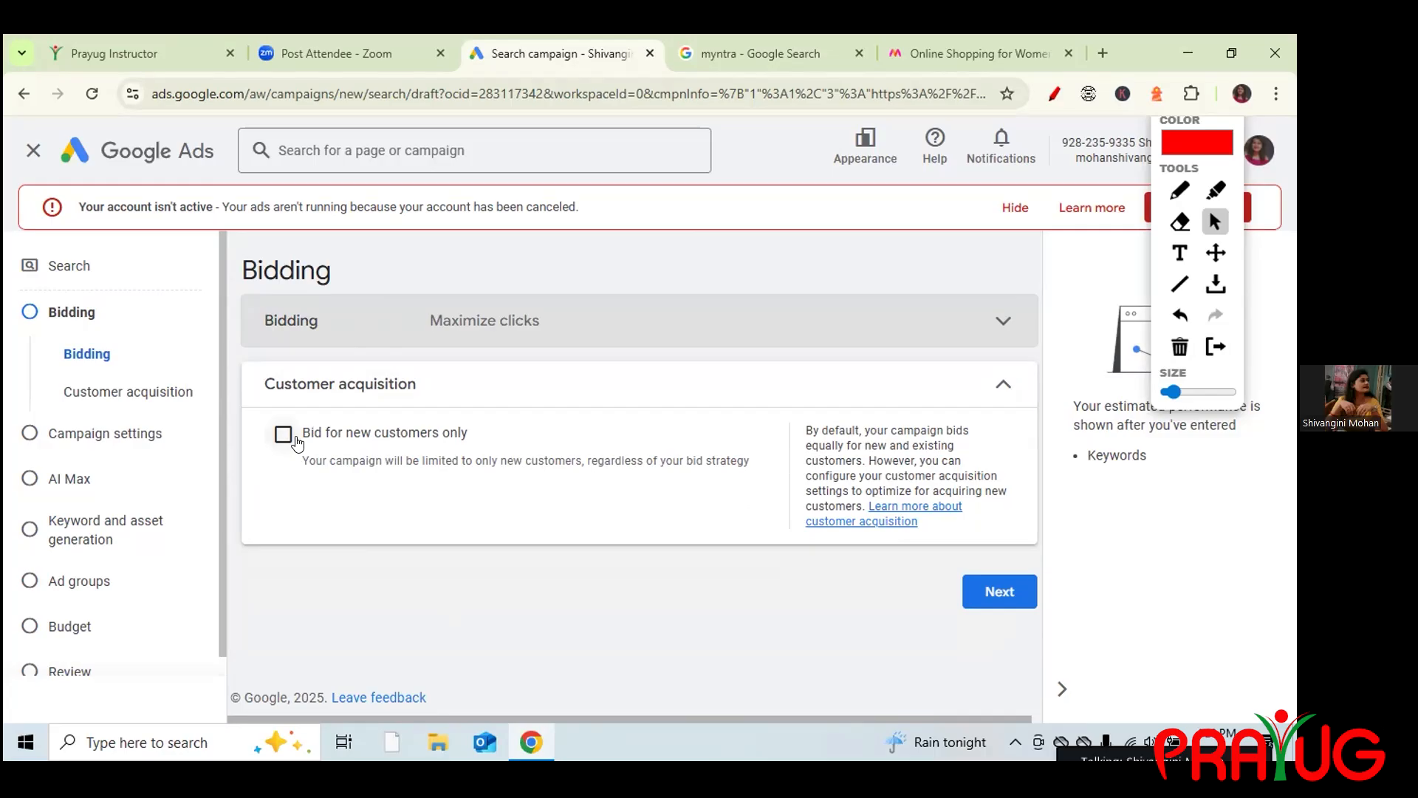
left_click(1003, 387)
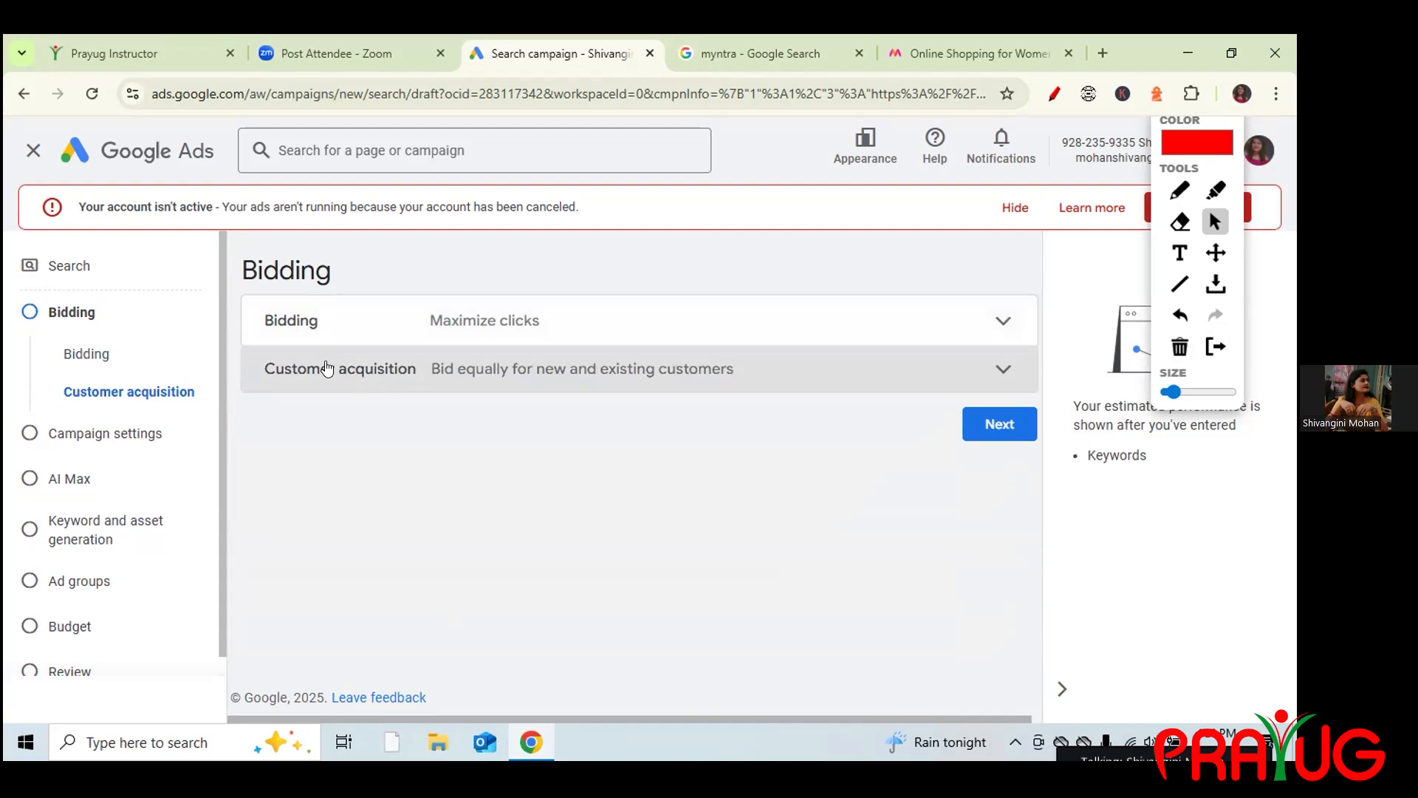
left_click(619, 333)
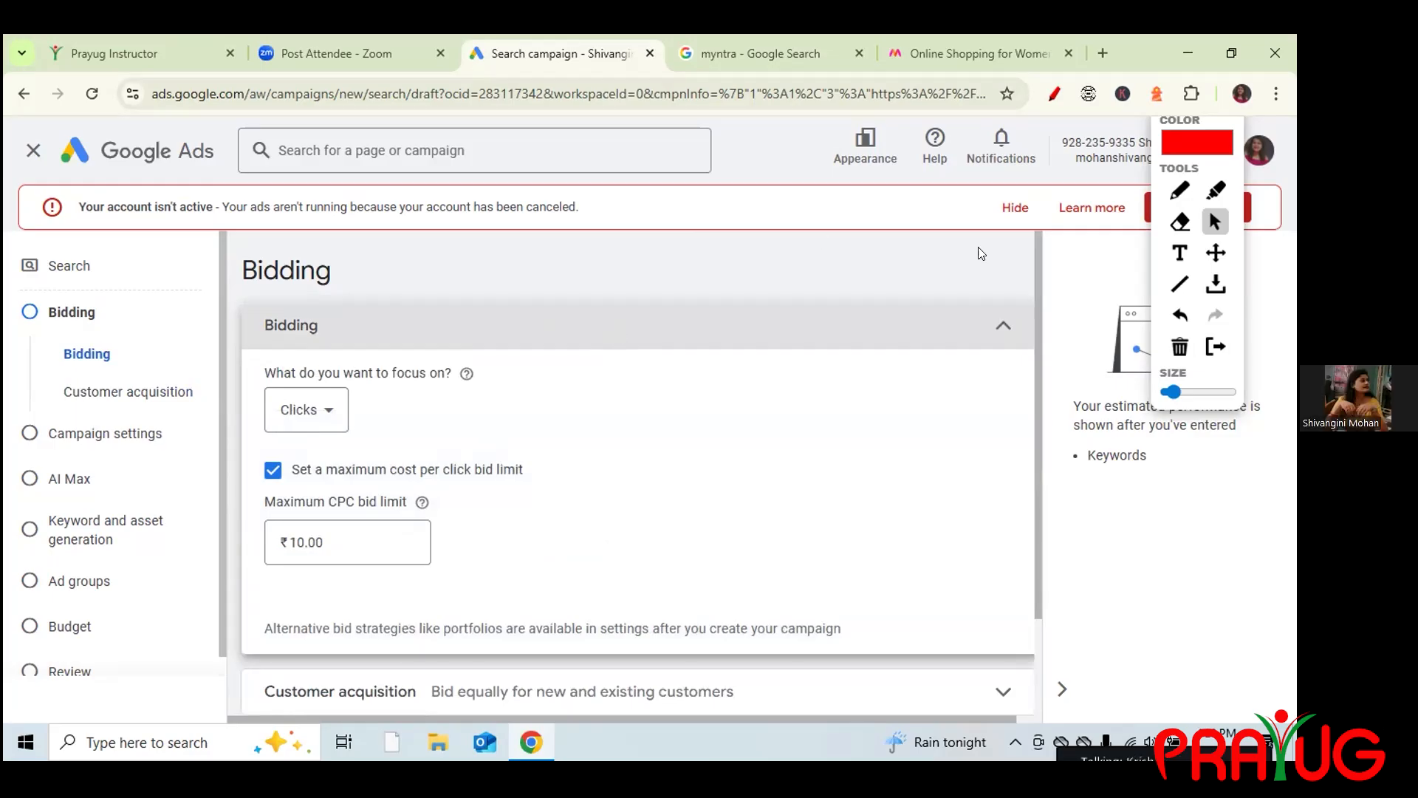
left_click(1002, 327)
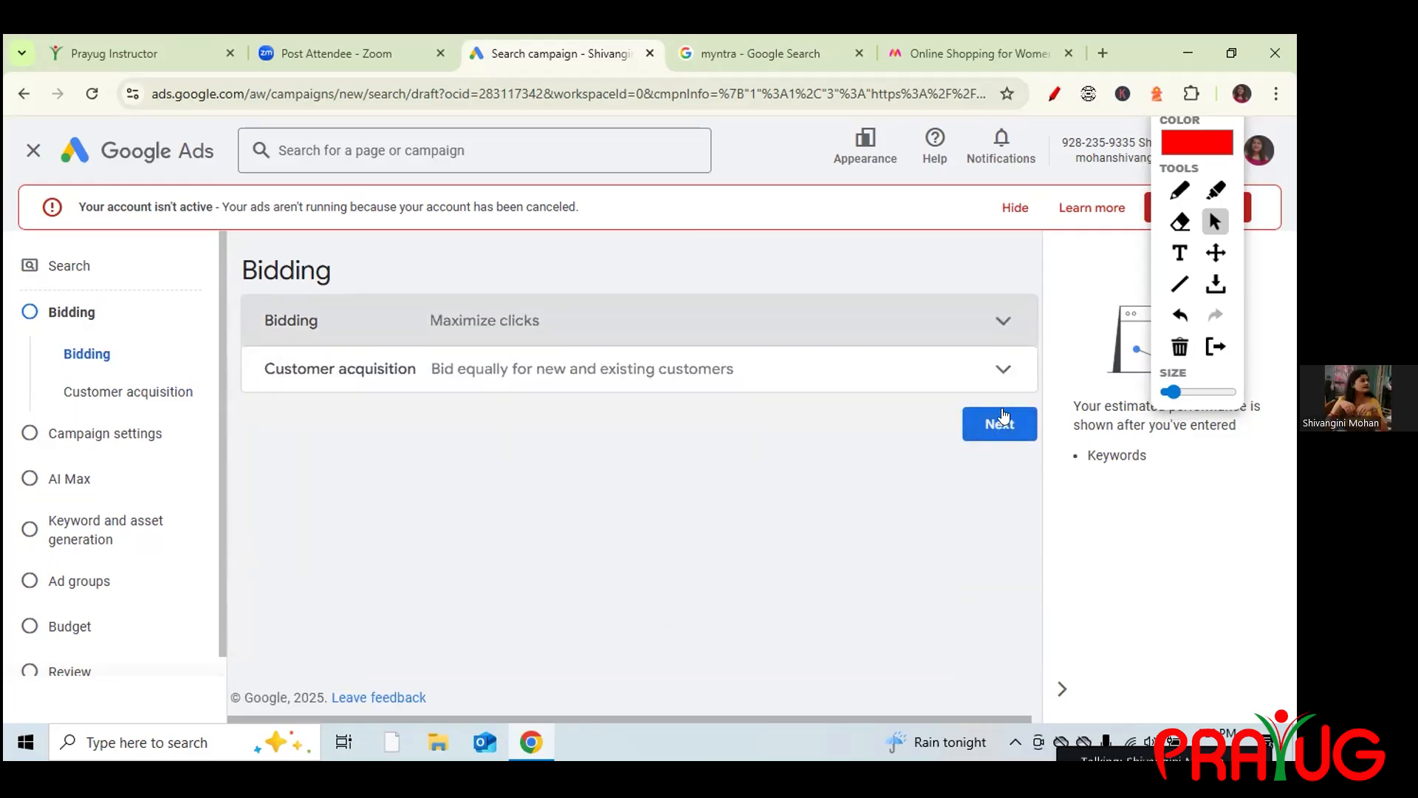
left_click(998, 434)
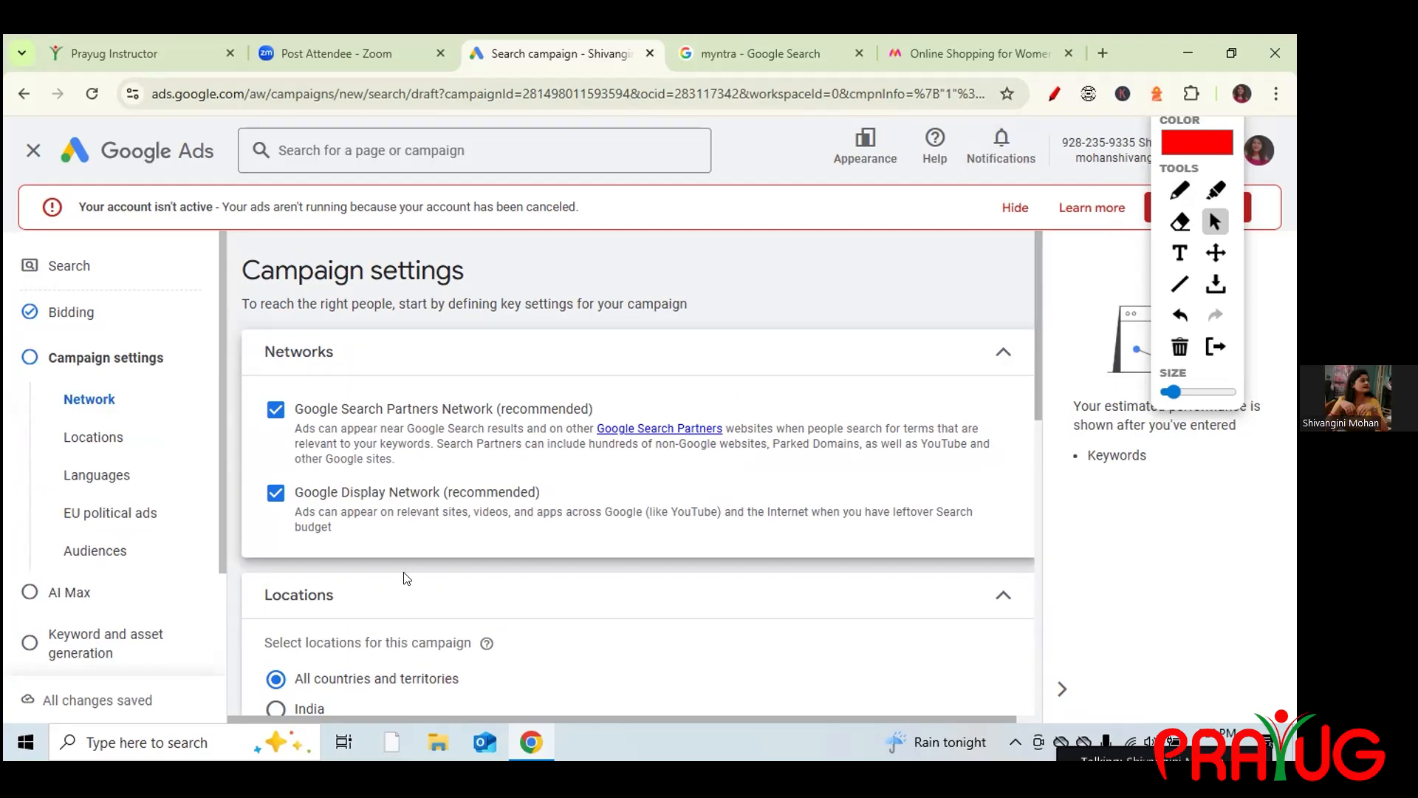
Bring up the Zoom participants list with Alt+U over Campaign settings.
key("alt+u")
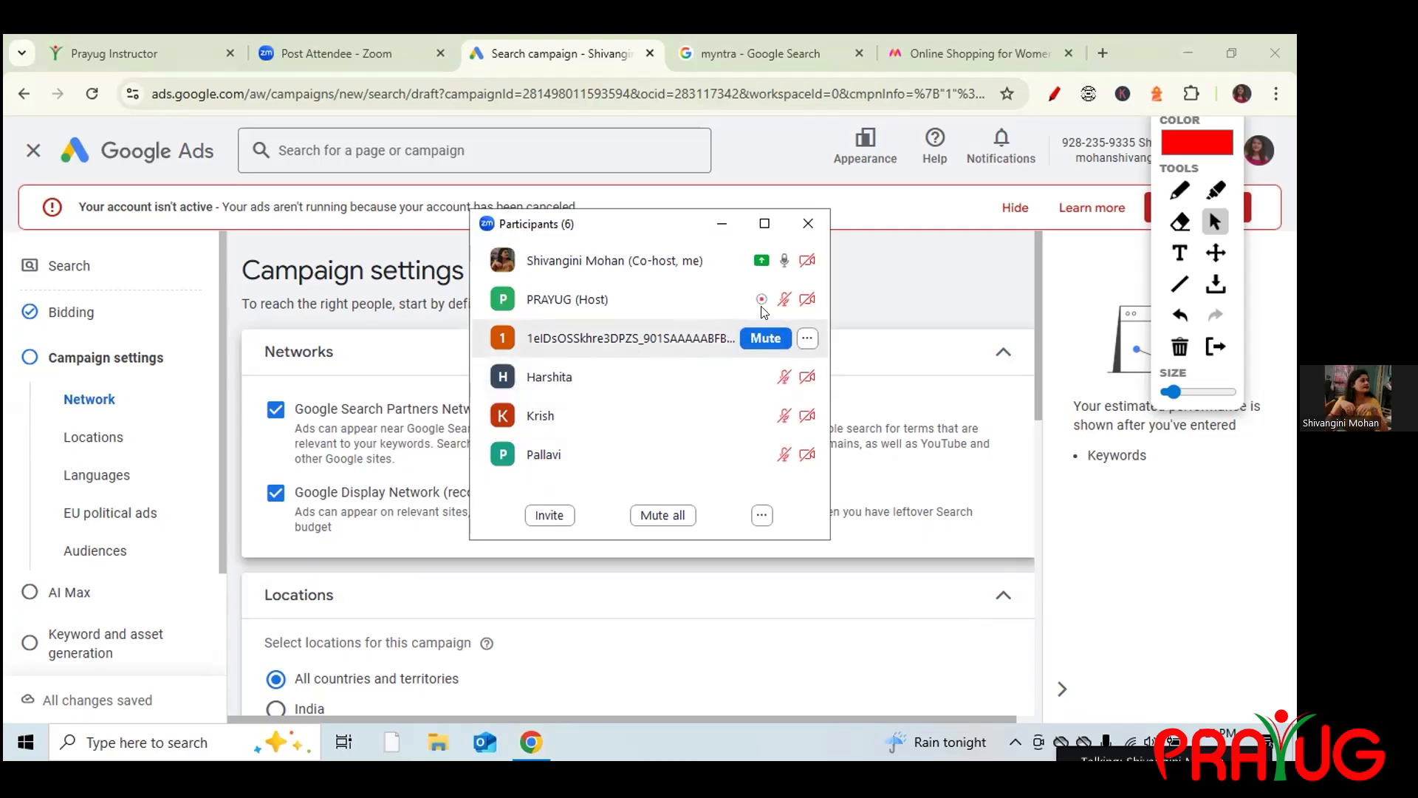
Close the Zoom Participants window.
left_click(807, 223)
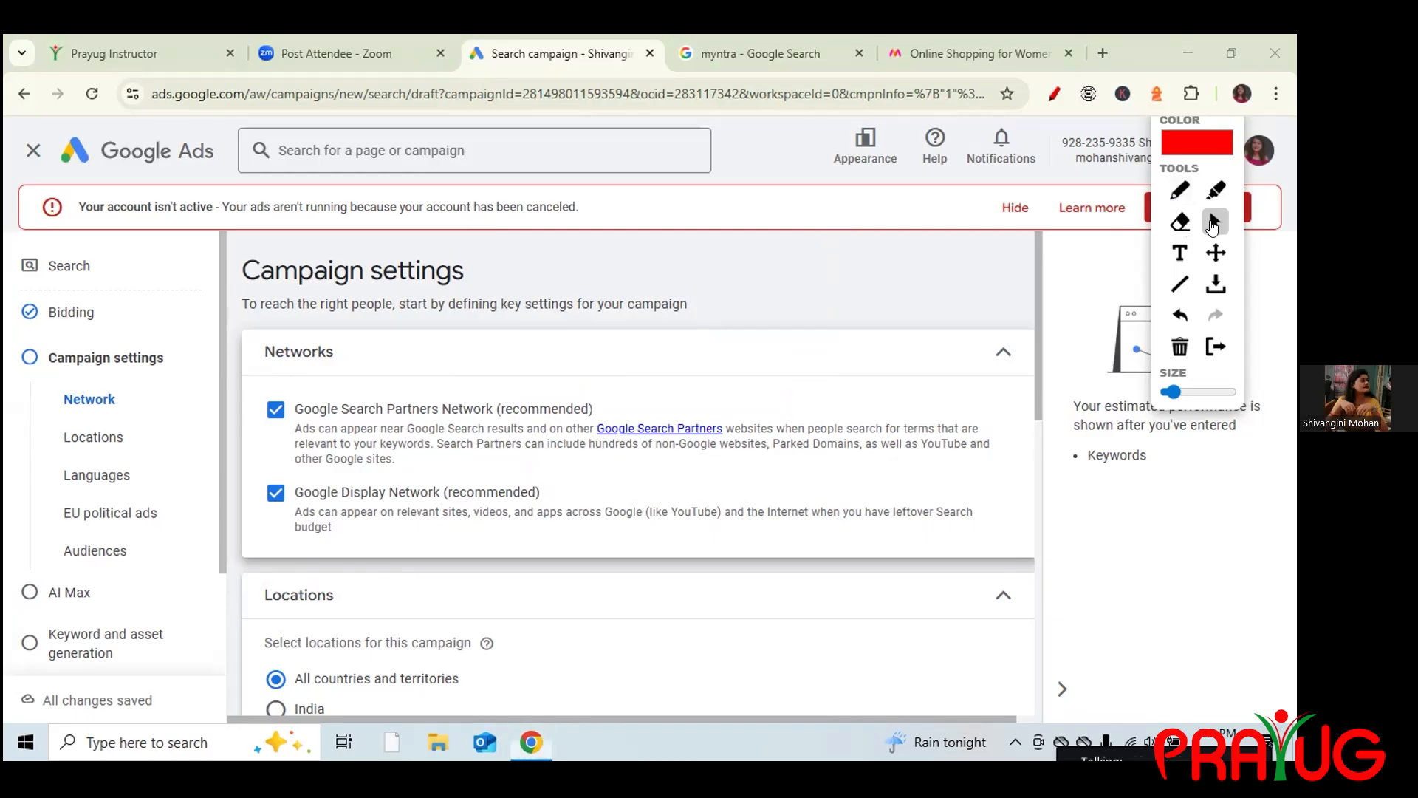
Flip between the myntra results and Campaign settings, dismissing the Zoom participants list.
left_click(766, 43)
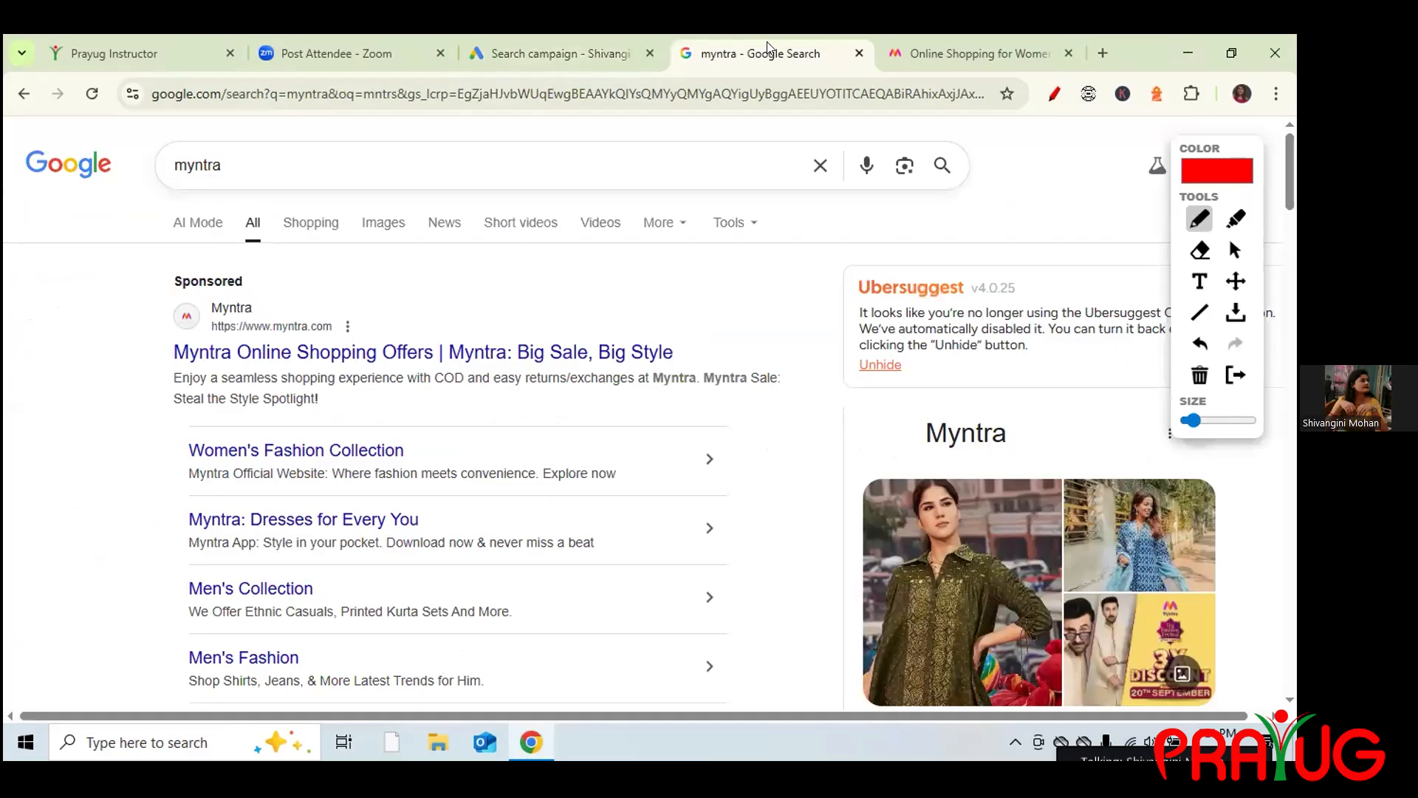
left_click(520, 49)
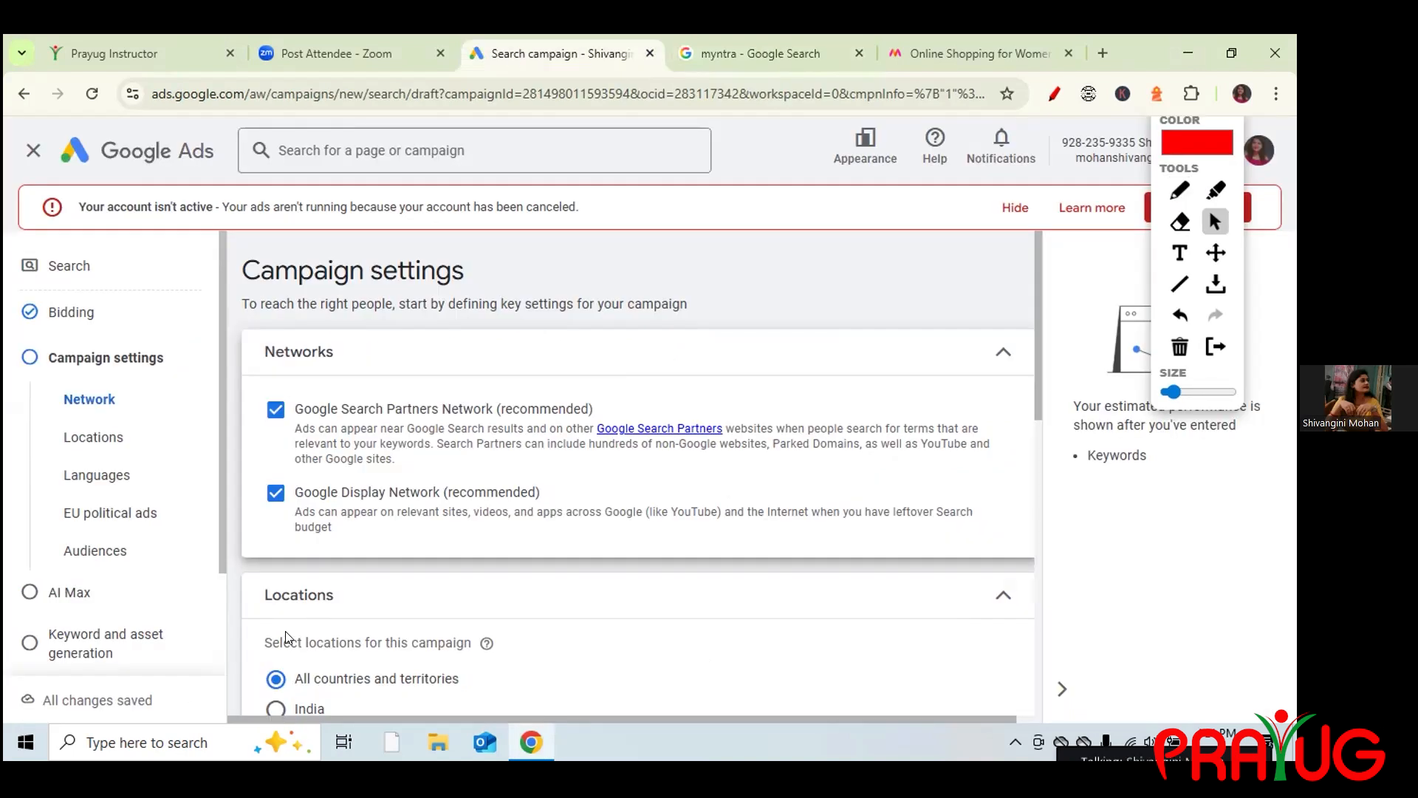
key("alt+Tab")
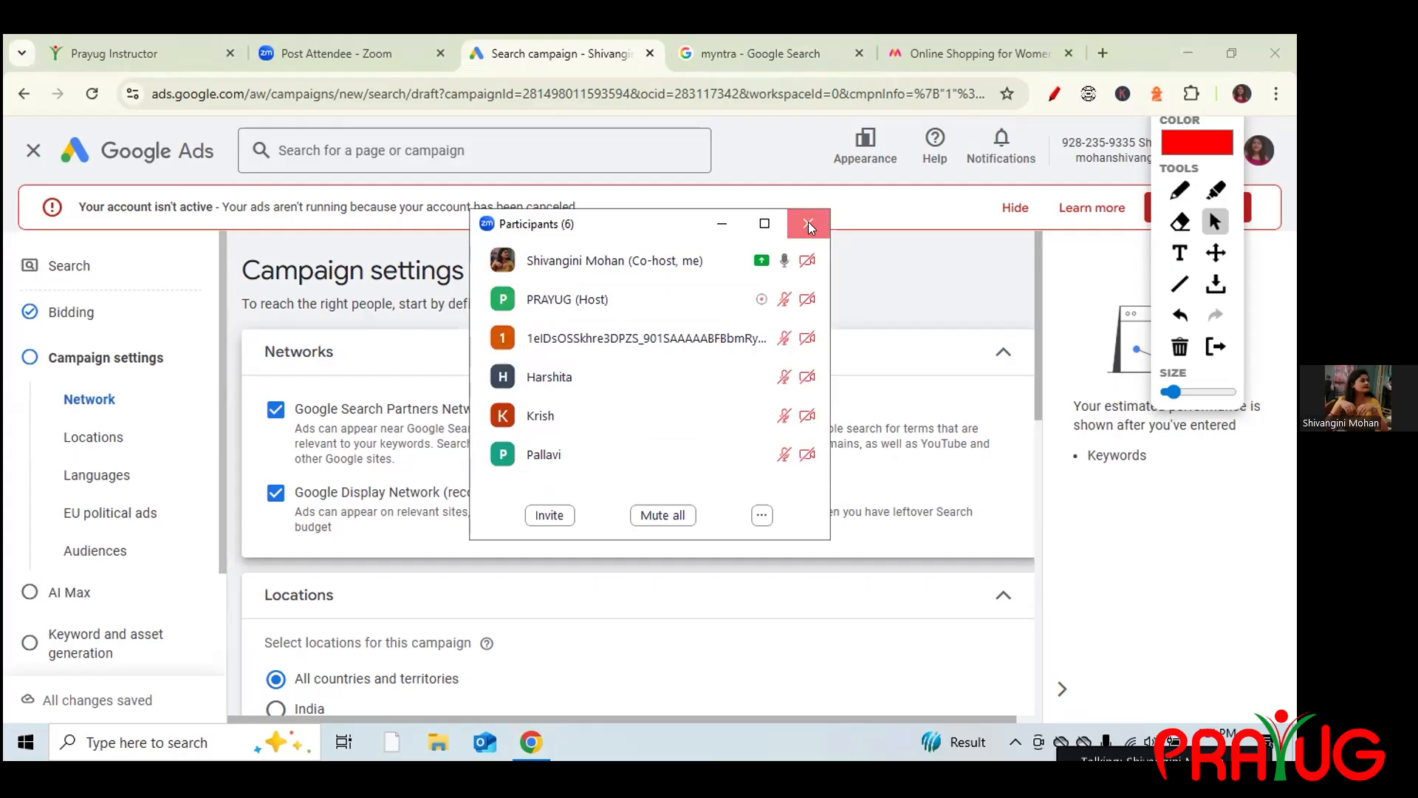
left_click(808, 223)
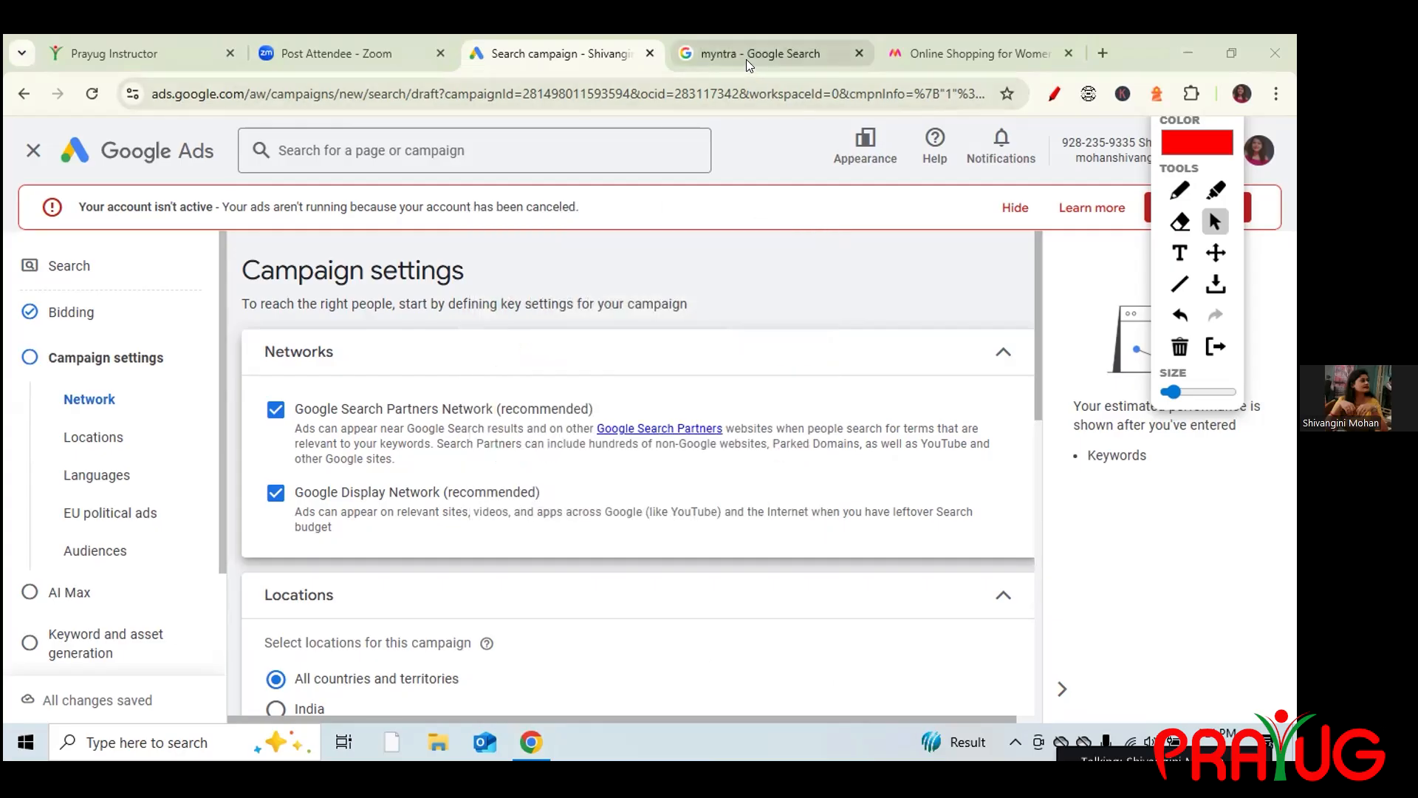
Handwrite 'm sem' in red above the Campaign settings page.
mouse_move(746, 59)
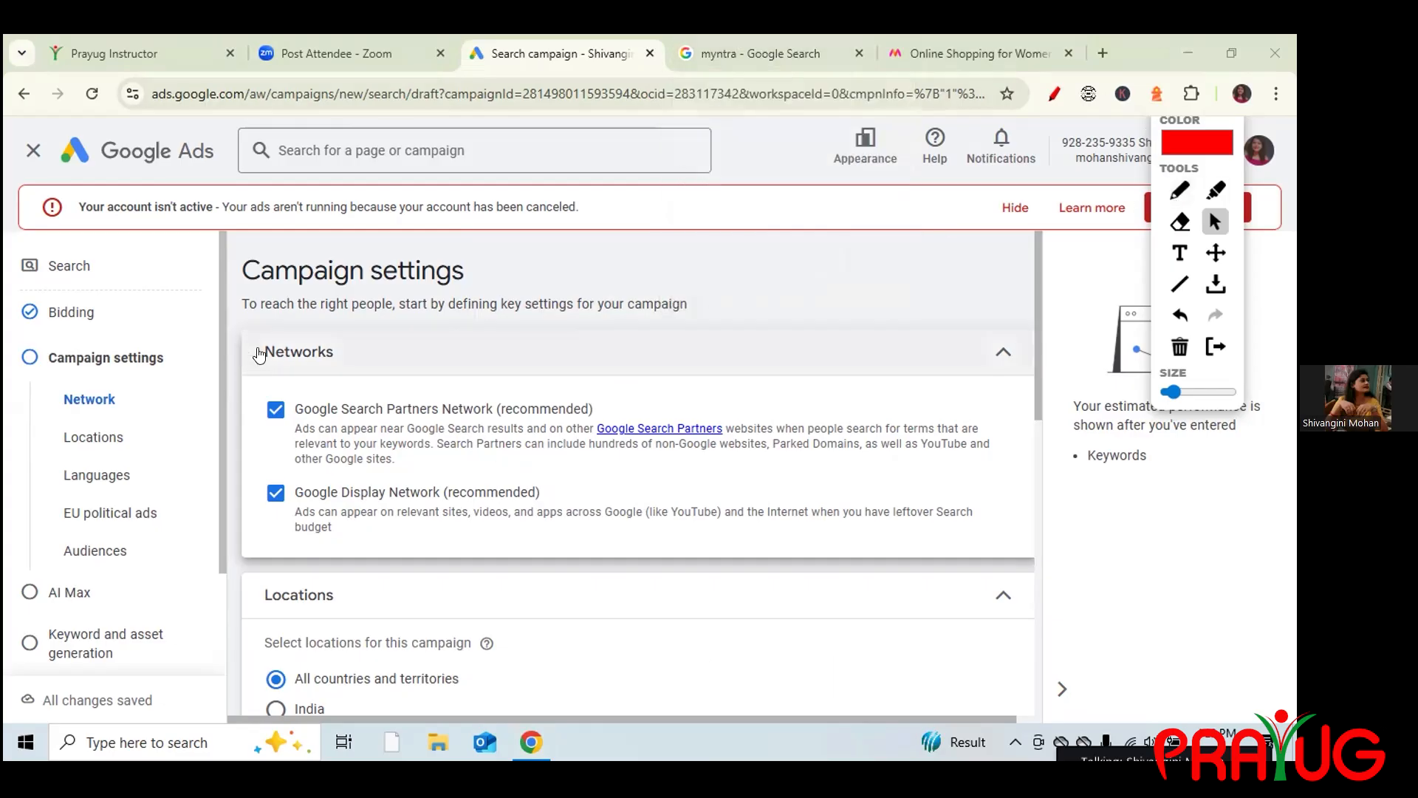
left_click(1179, 190)
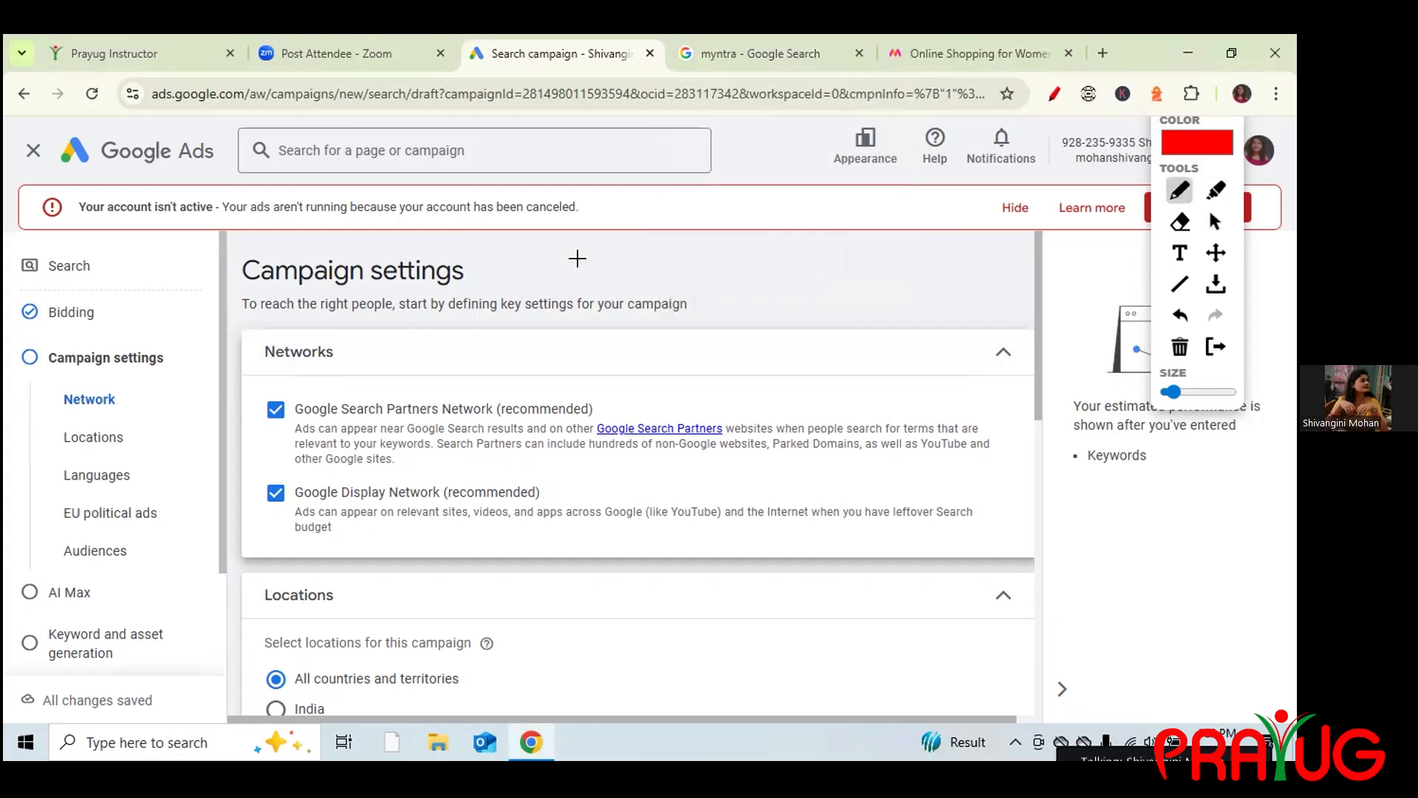
left_click_drag(619, 249, 626, 276)
left_click_drag(619, 256, 650, 261)
mouse_move(682, 210)
left_mouse_down()
mouse_move(682, 257)
mouse_move(791, 178)
mouse_move(803, 211)
mouse_move(898, 222)
mouse_move(917, 277)
left_mouse_up()
Underline the Google logo, the Networks heading, and the Search Partners and Display Network options.
left_click(734, 47)
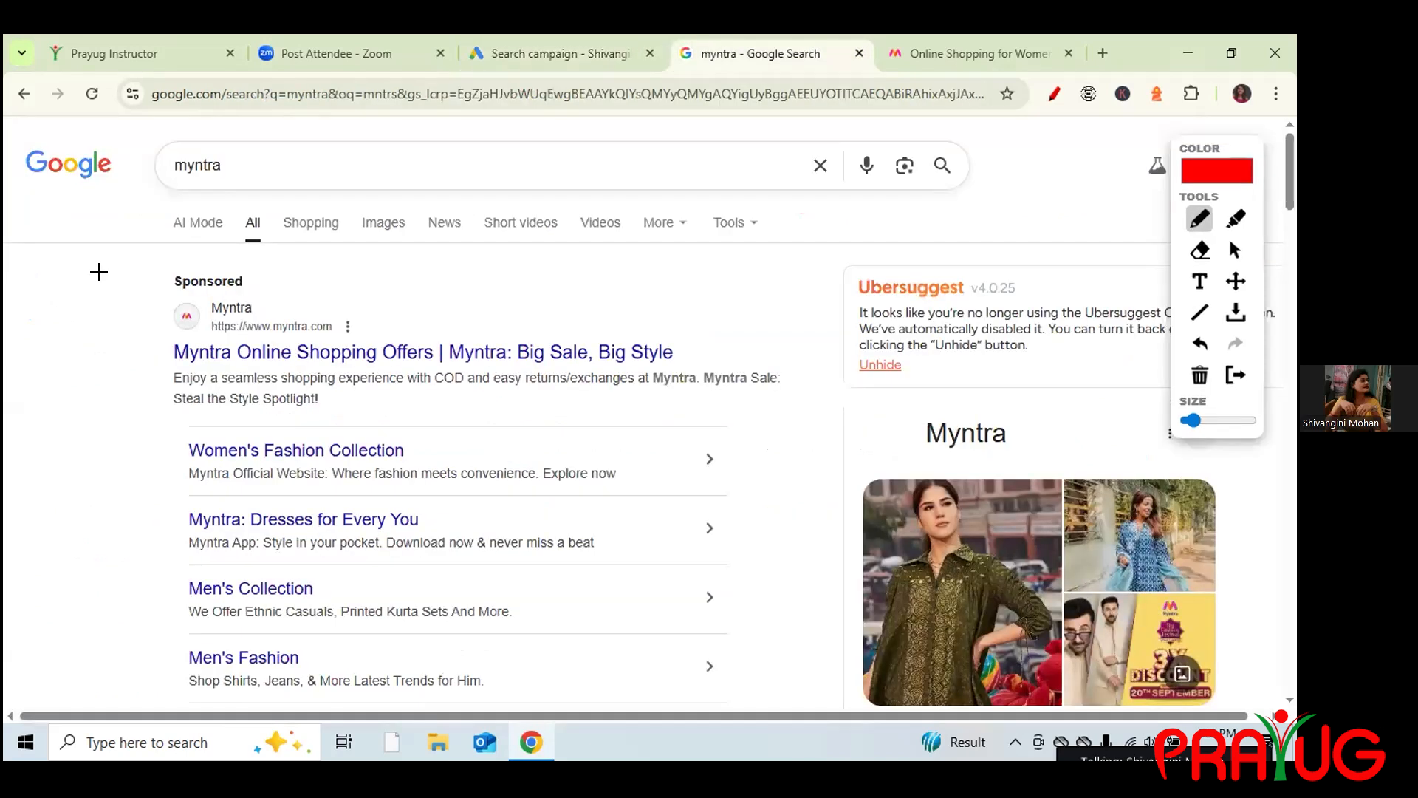
left_click_drag(23, 194, 130, 179)
left_click(554, 43)
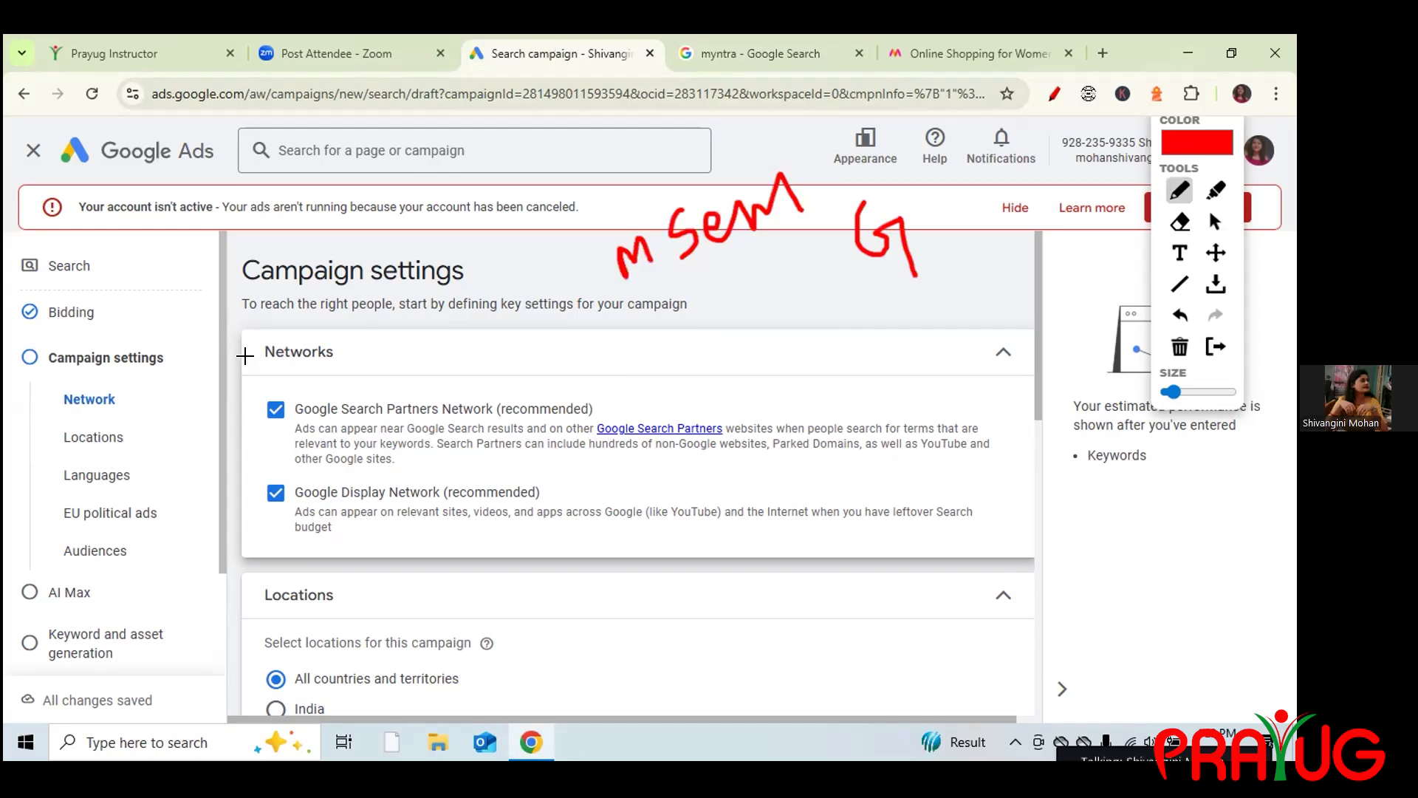
left_click_drag(266, 360, 336, 360)
left_click_drag(391, 418, 473, 417)
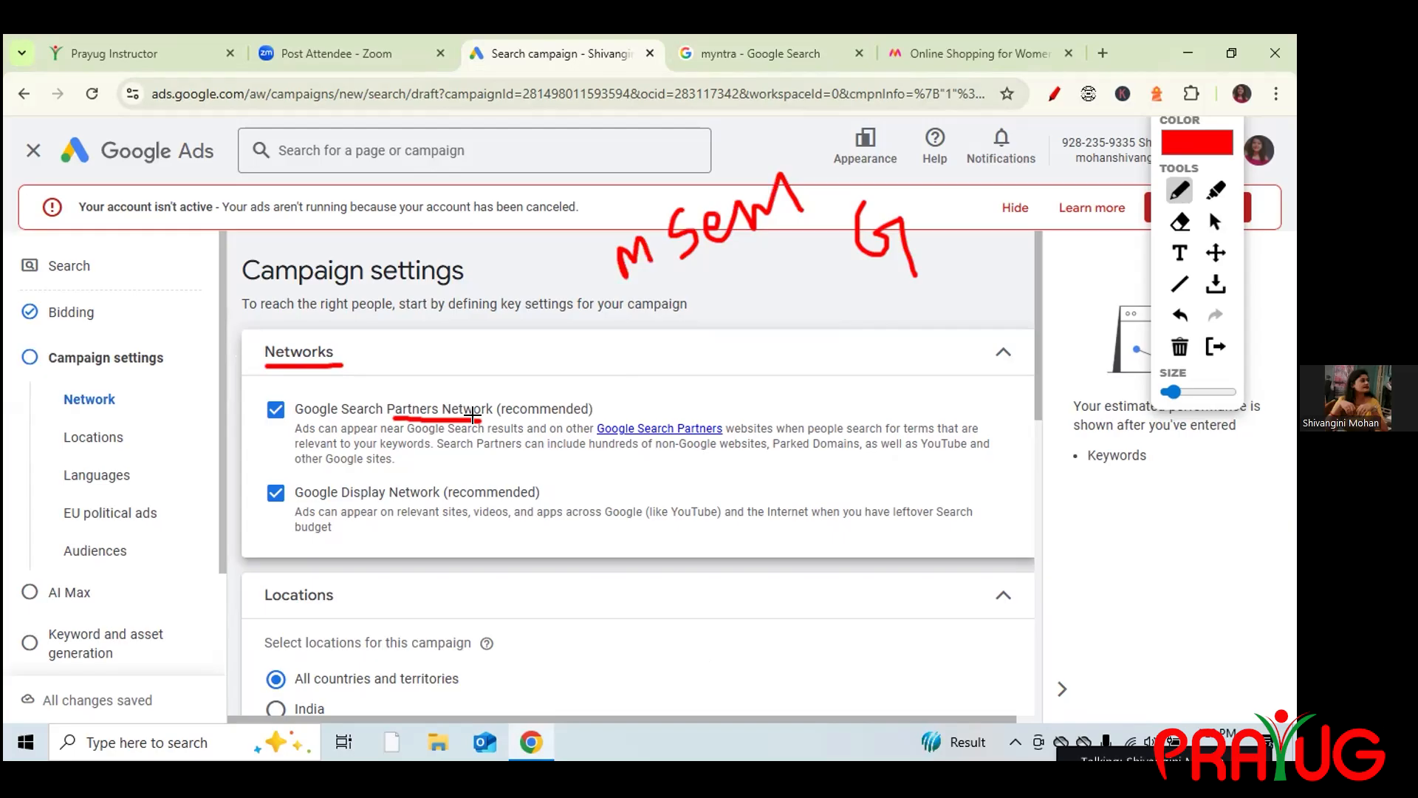
left_click_drag(264, 429, 290, 426)
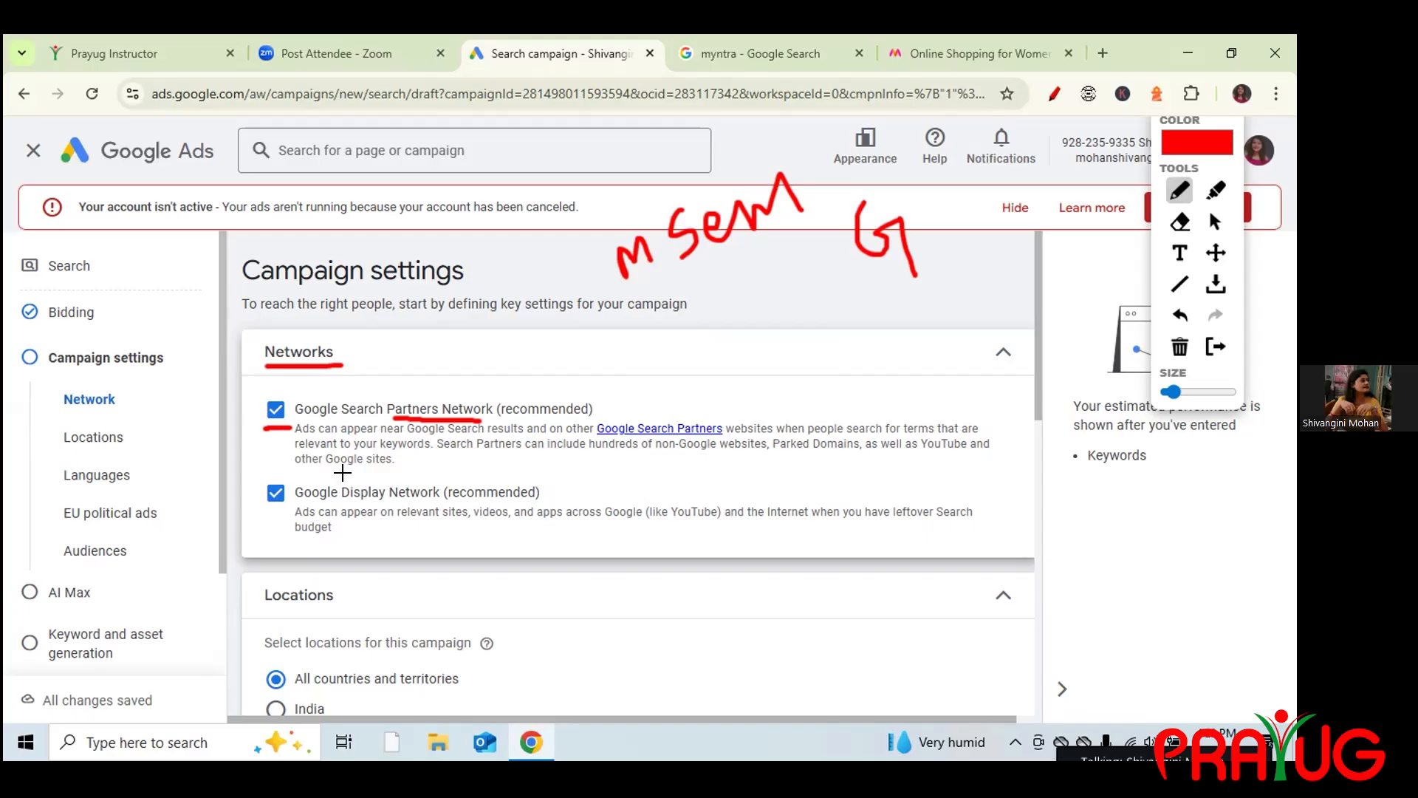
left_click_drag(347, 508, 418, 506)
Tick the sponsored Myntra result and both network options in red.
left_click(783, 52)
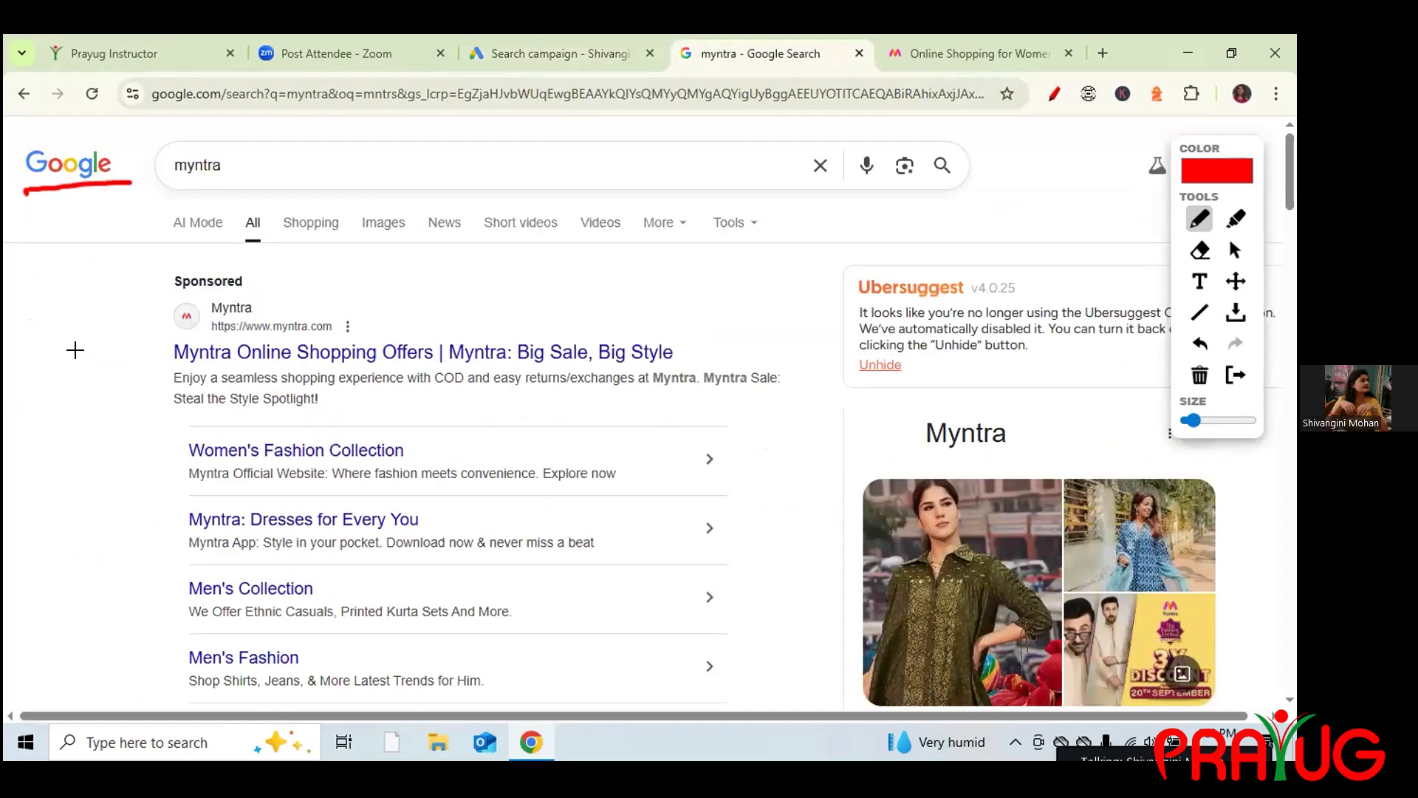
left_click_drag(81, 353, 237, 221)
left_click(556, 54)
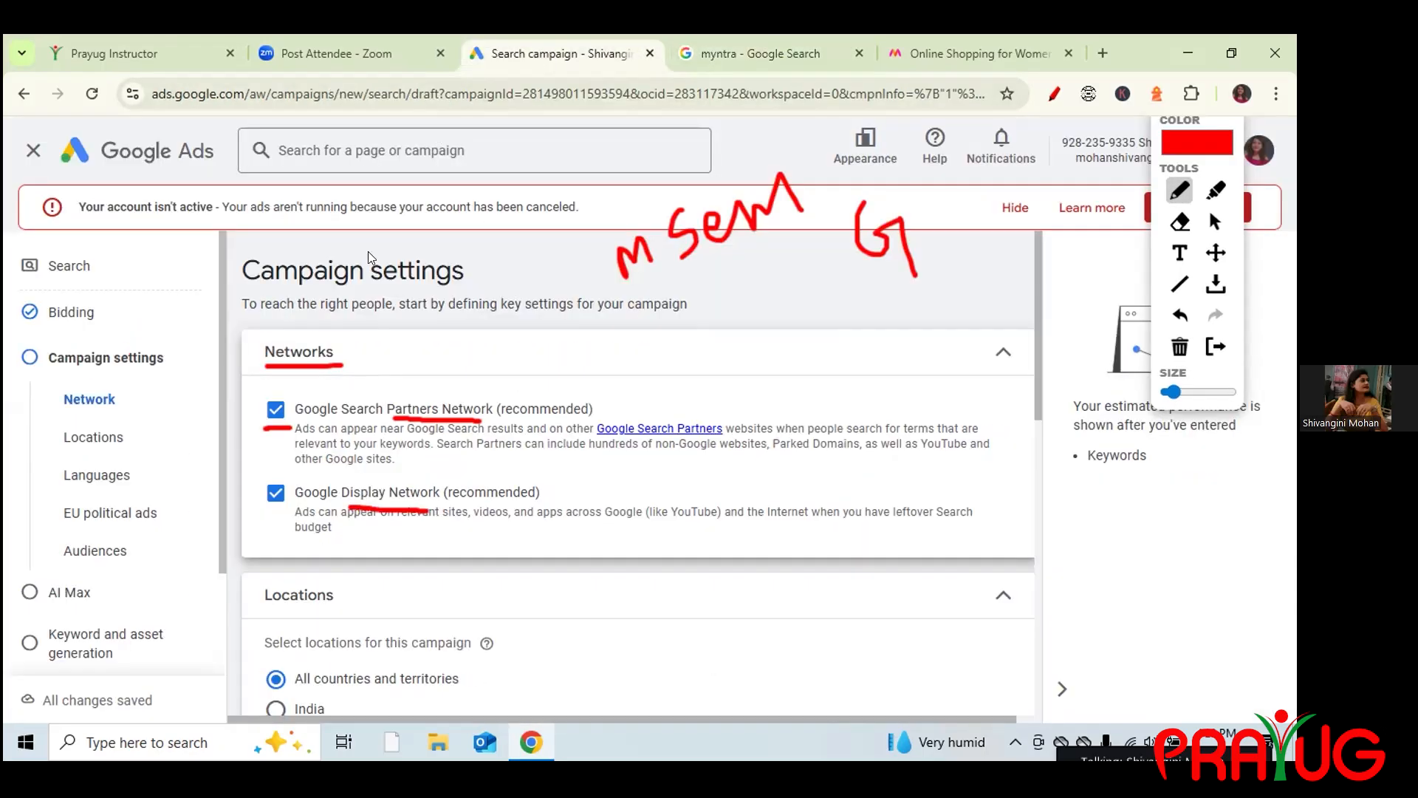
left_click_drag(266, 397, 277, 397)
left_click_drag(248, 493, 272, 480)
Erase the drawings, dash both network options, and write a red 'B' with an arrow.
left_click(1179, 346)
left_click_drag(231, 416, 258, 416)
left_click_drag(235, 497, 258, 496)
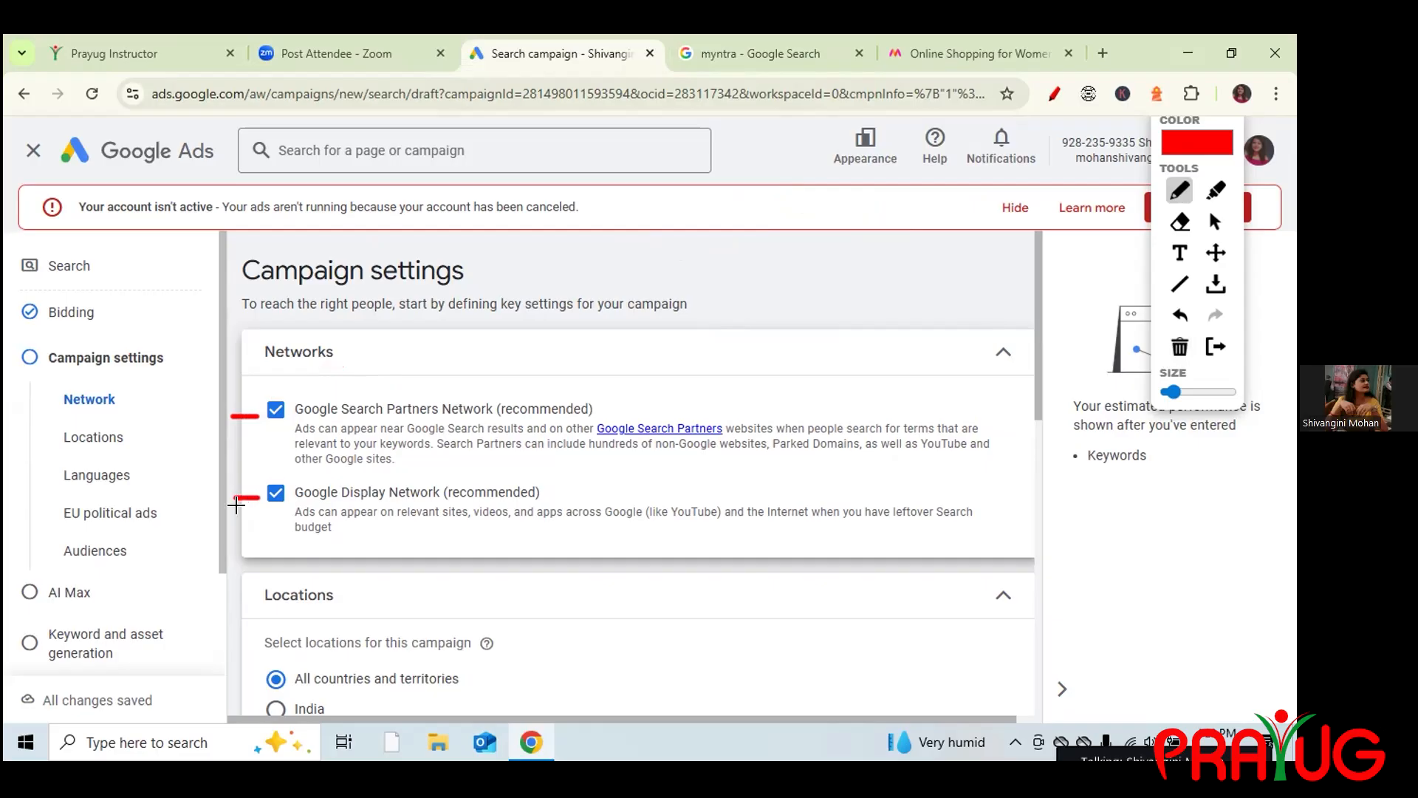
left_click_drag(777, 240, 781, 303)
mouse_move(881, 278)
left_mouse_down()
mouse_move(861, 196)
mouse_move(855, 215)
mouse_move(884, 213)
left_mouse_up()
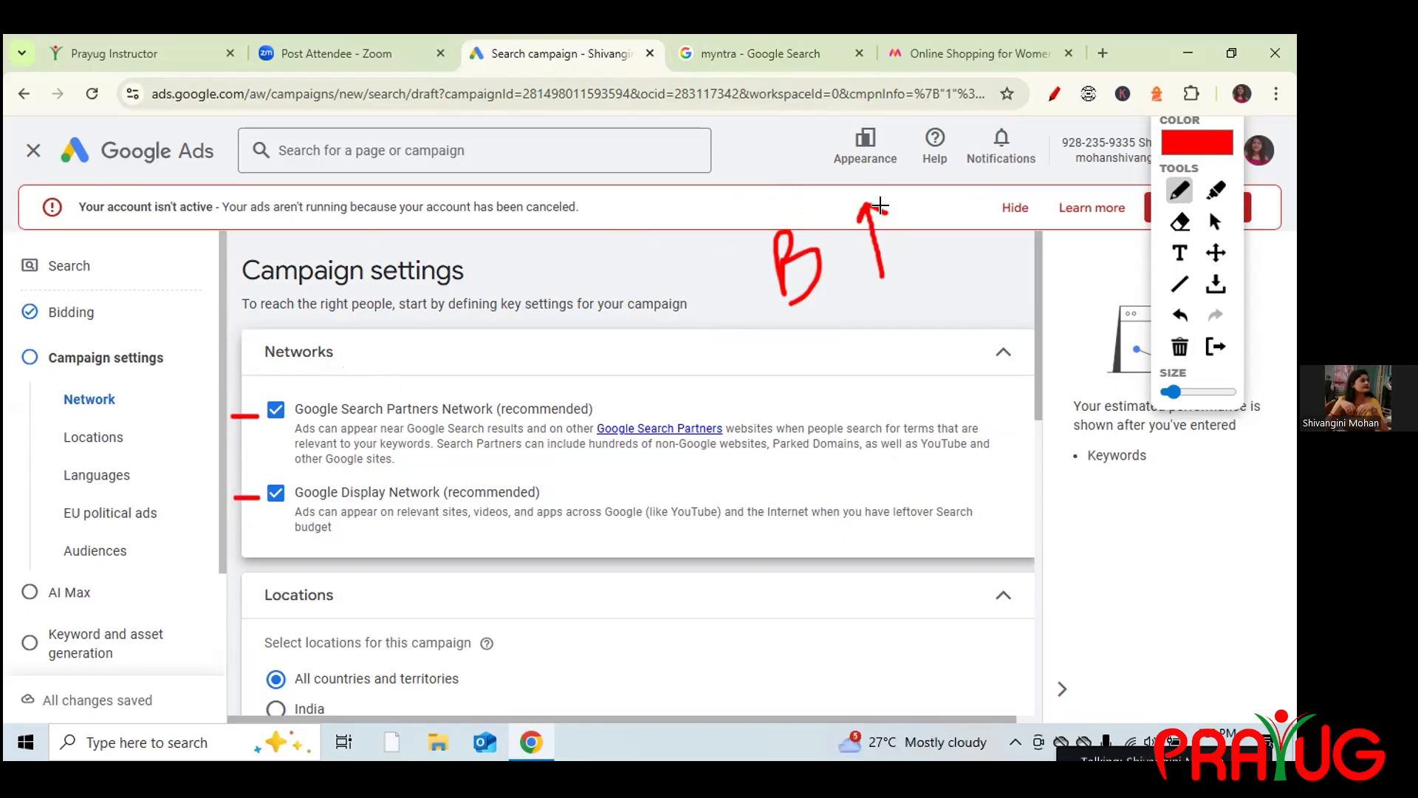
Check-mark the Google logo, underline both network descriptions, then clear all annotations.
left_click(749, 54)
mouse_move(112, 167)
left_mouse_down()
mouse_move(127, 180)
mouse_move(157, 136)
left_mouse_up()
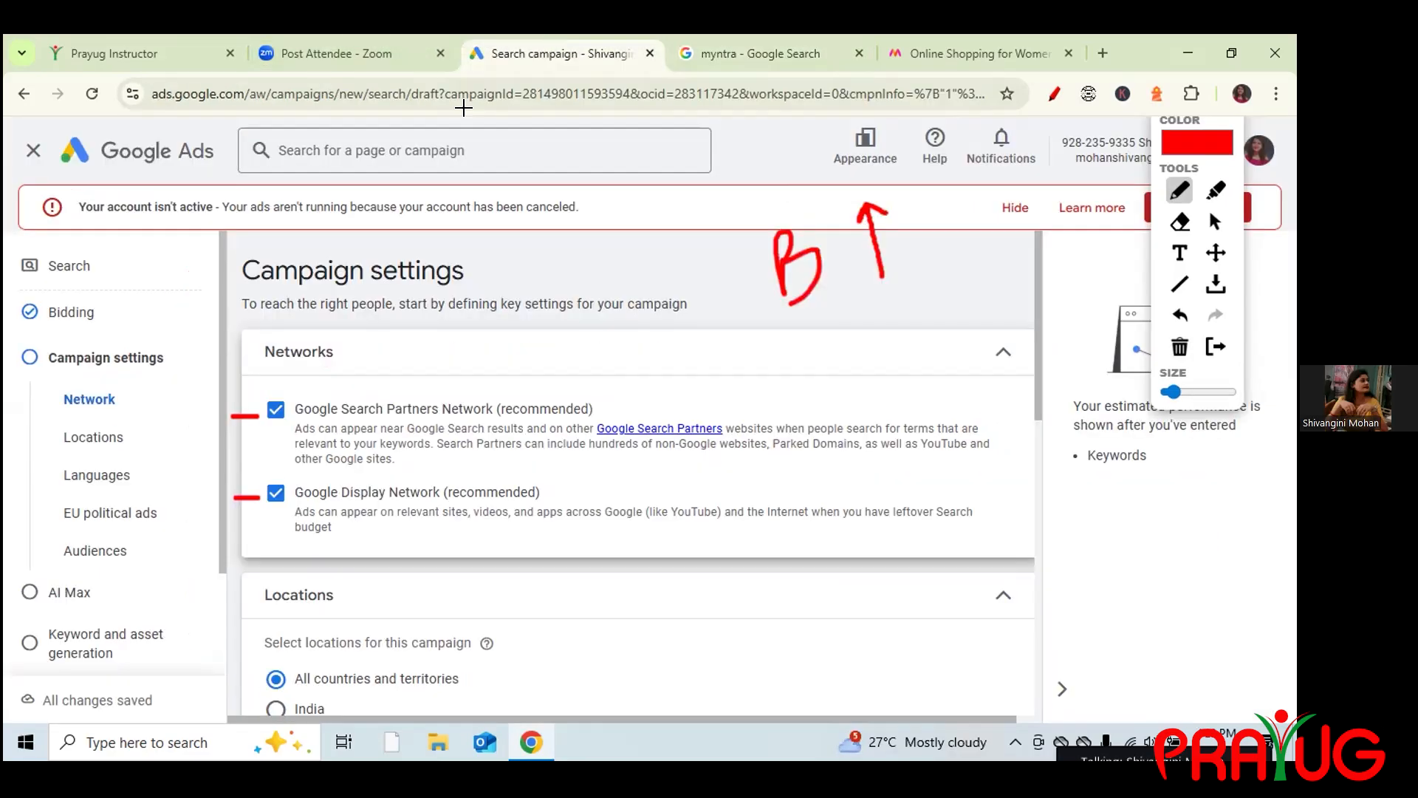
left_click(554, 49)
left_click_drag(254, 437, 309, 431)
left_click_drag(254, 525, 313, 523)
left_click(1215, 221)
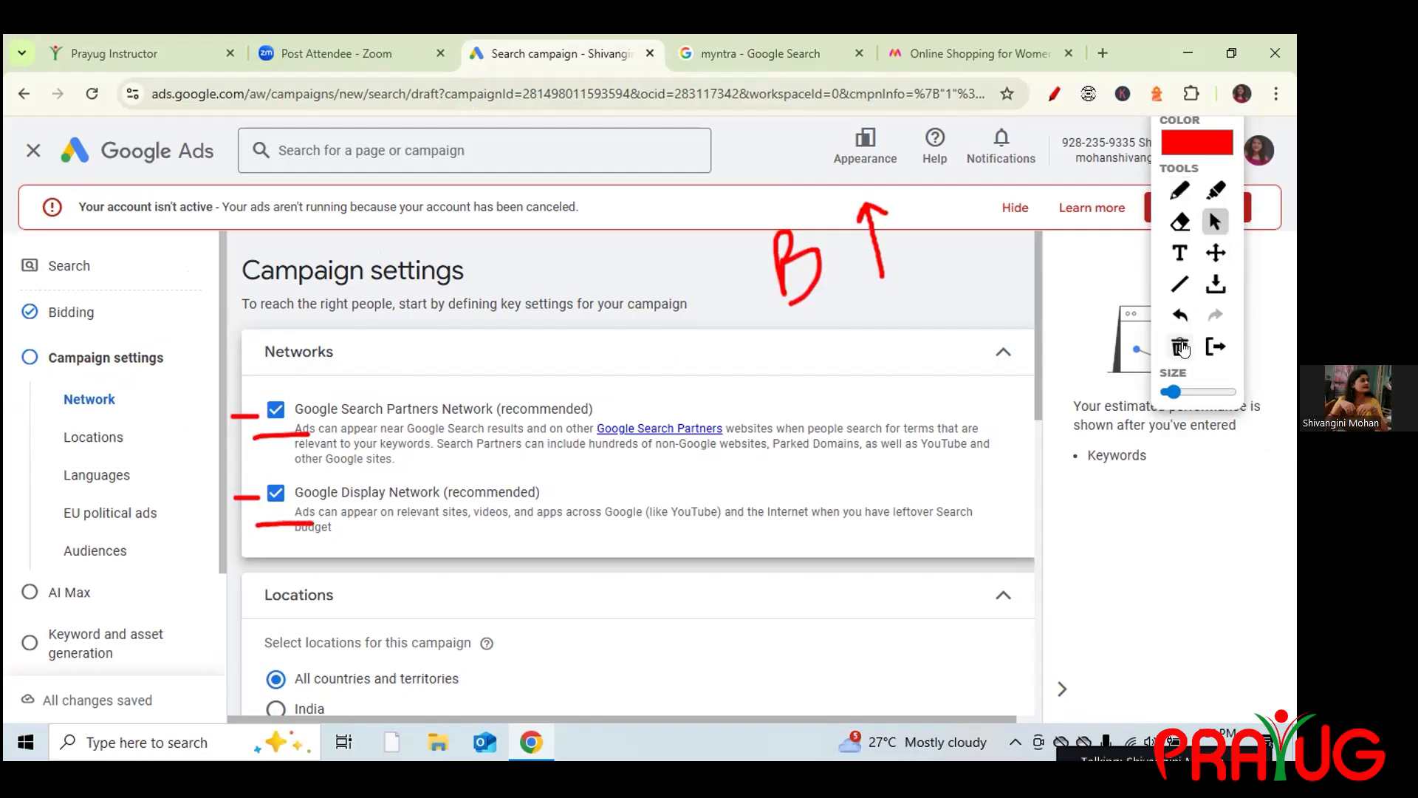
left_click(1180, 346)
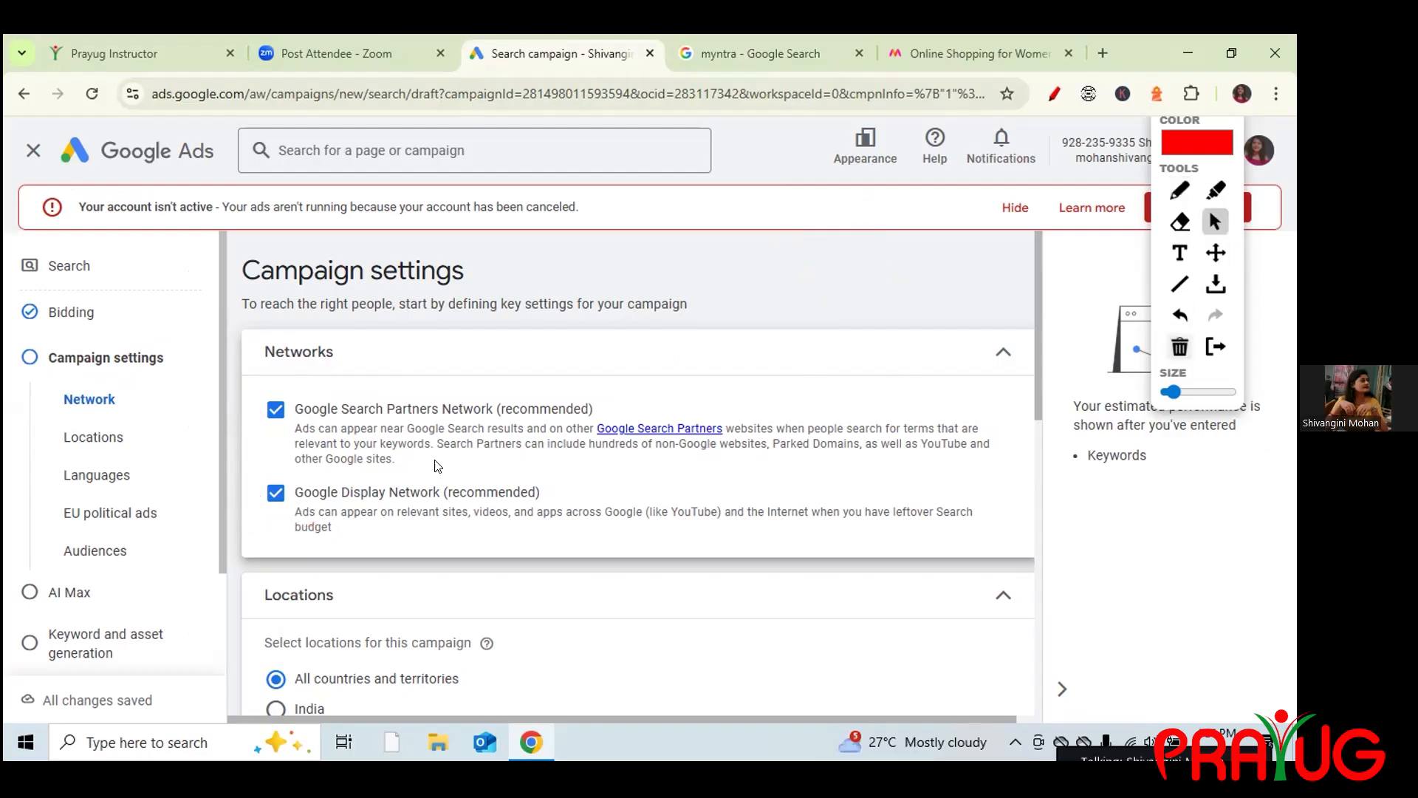
Uncheck both Google Search Partners Network and Google Display Network.
left_click(277, 410)
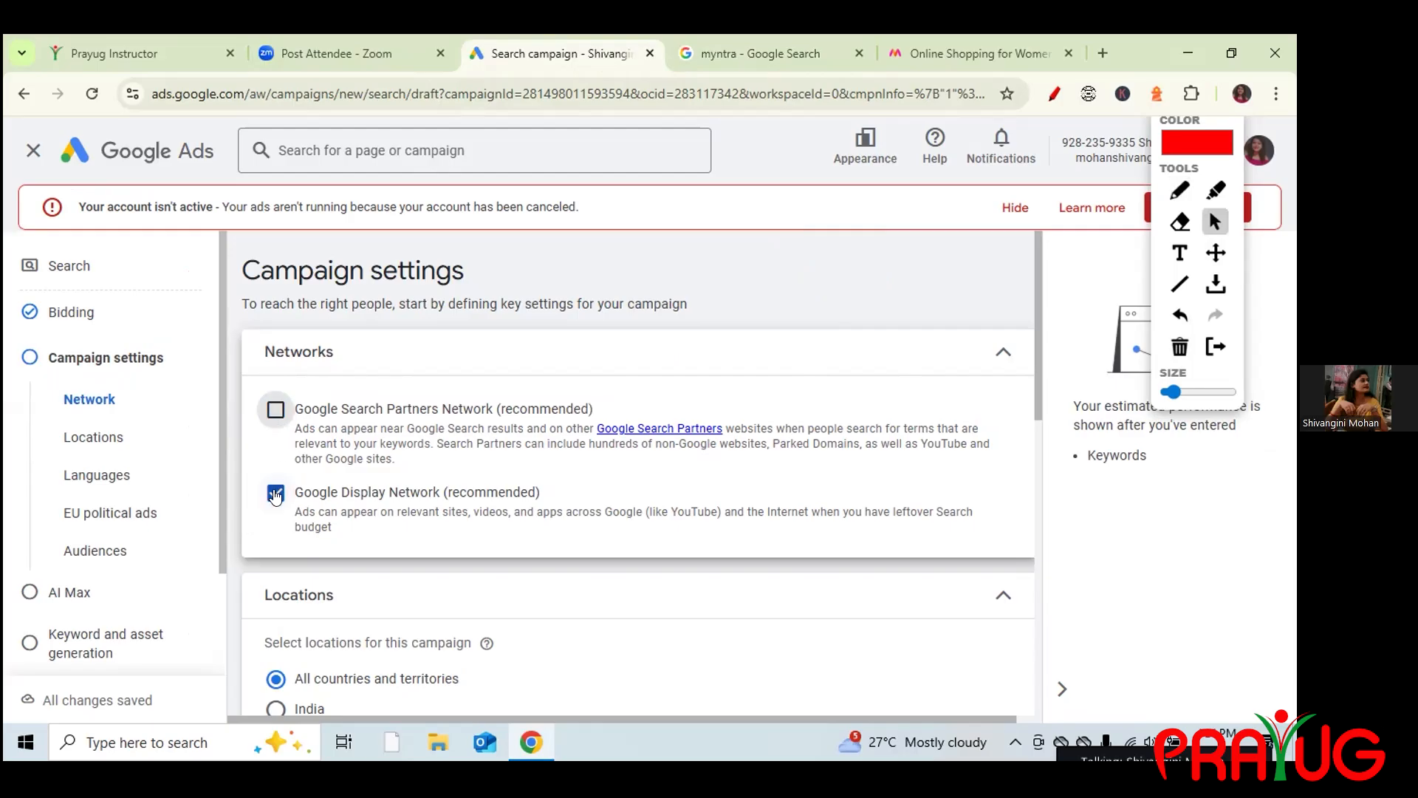
left_click(274, 575)
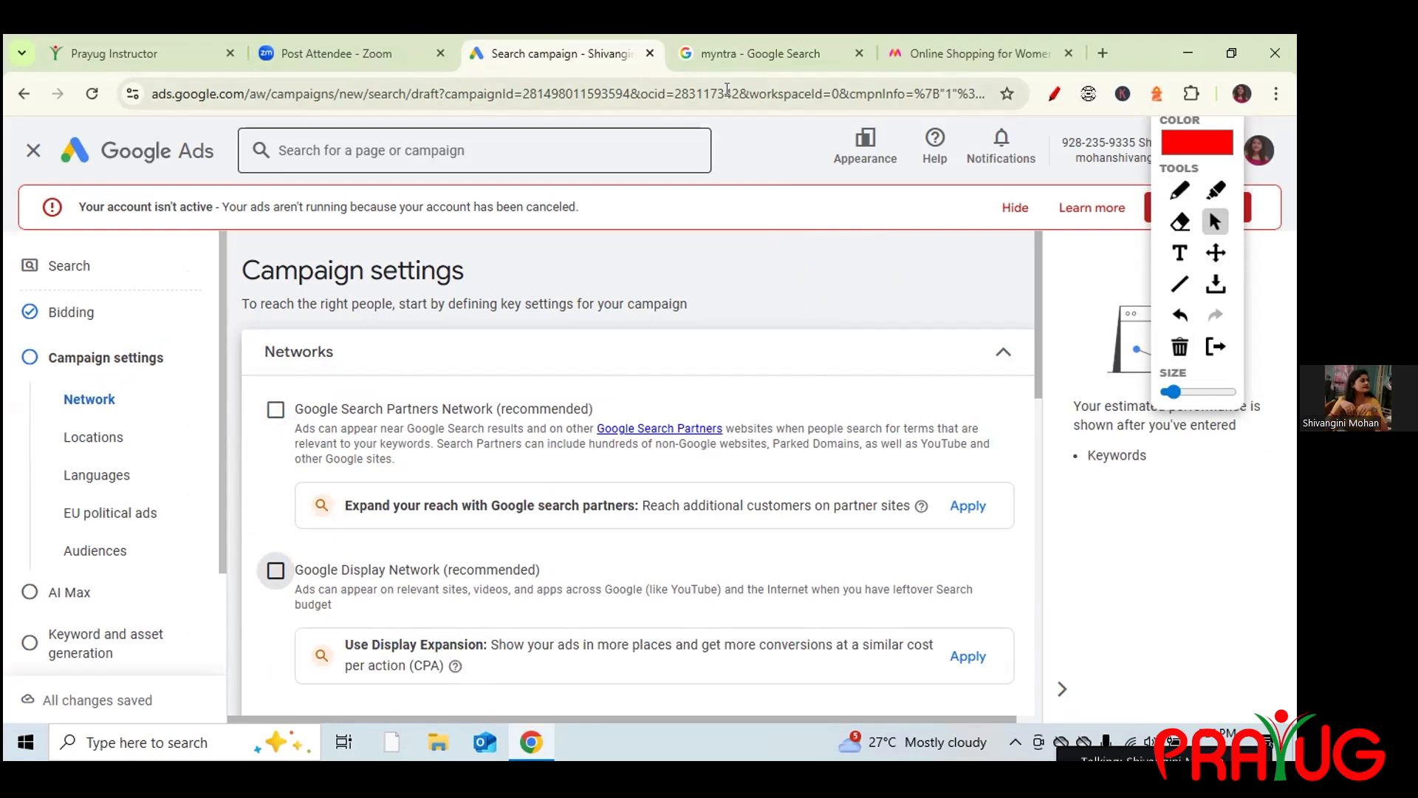
left_click(706, 52)
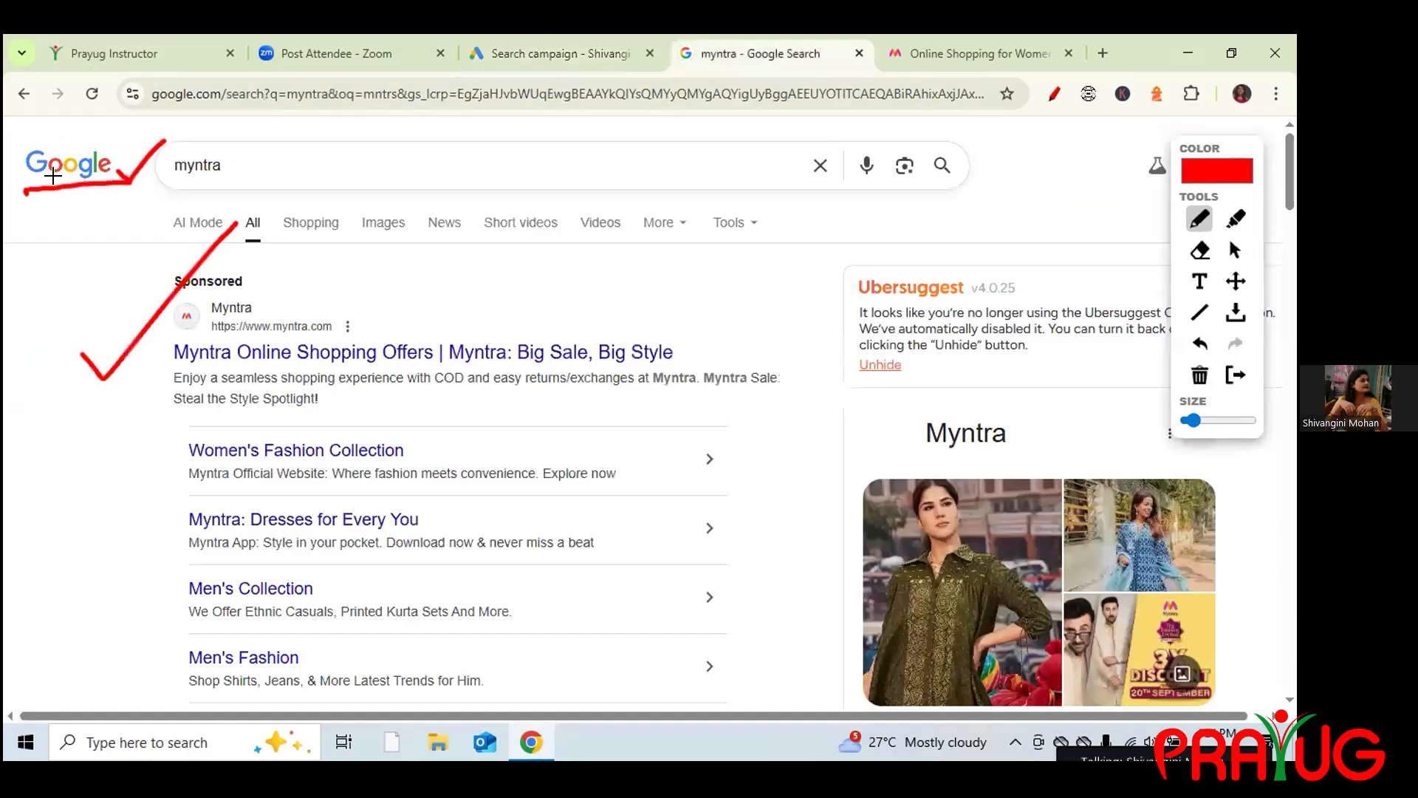
left_click(554, 53)
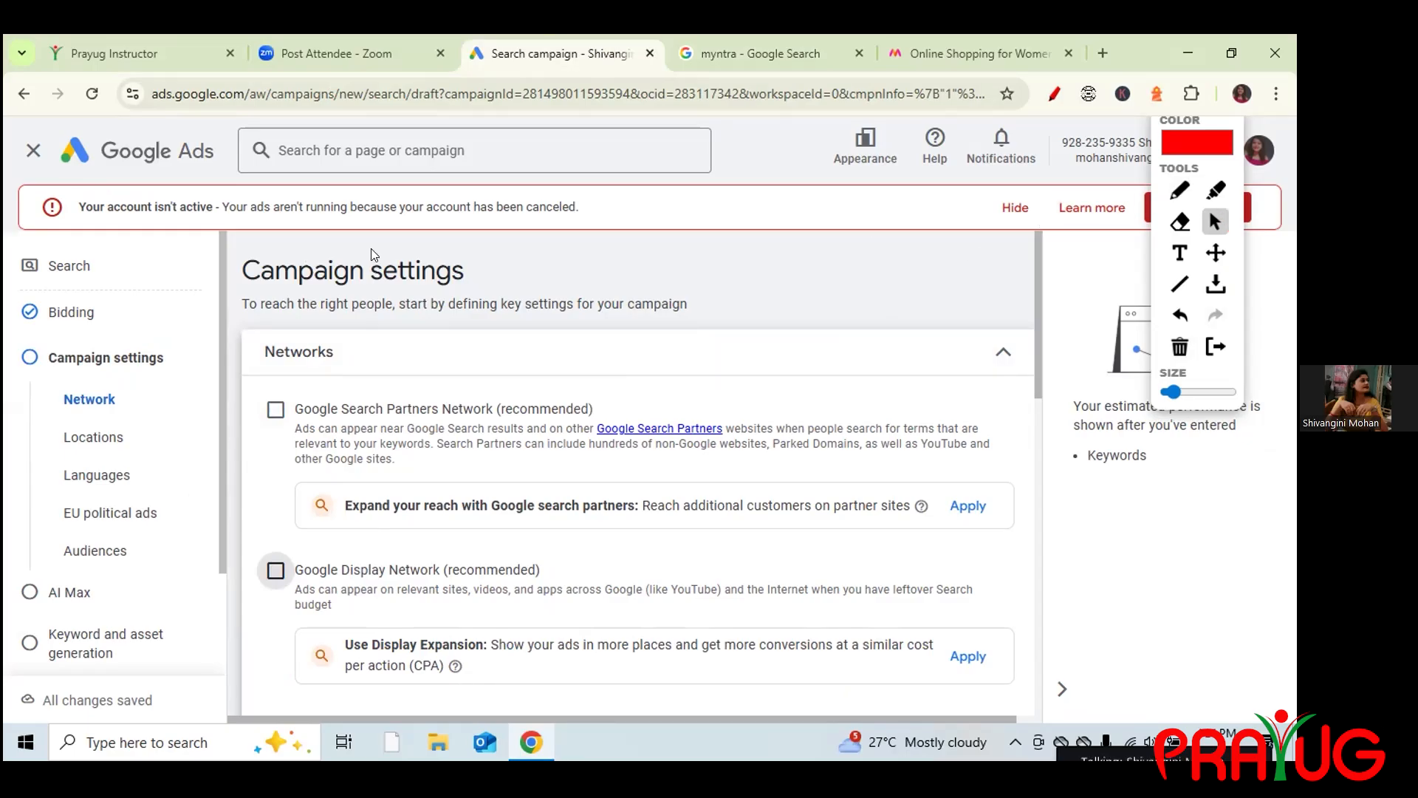
Clear old drawings on the myntra results, tick the Google logo and underline Sponsored.
left_click(740, 40)
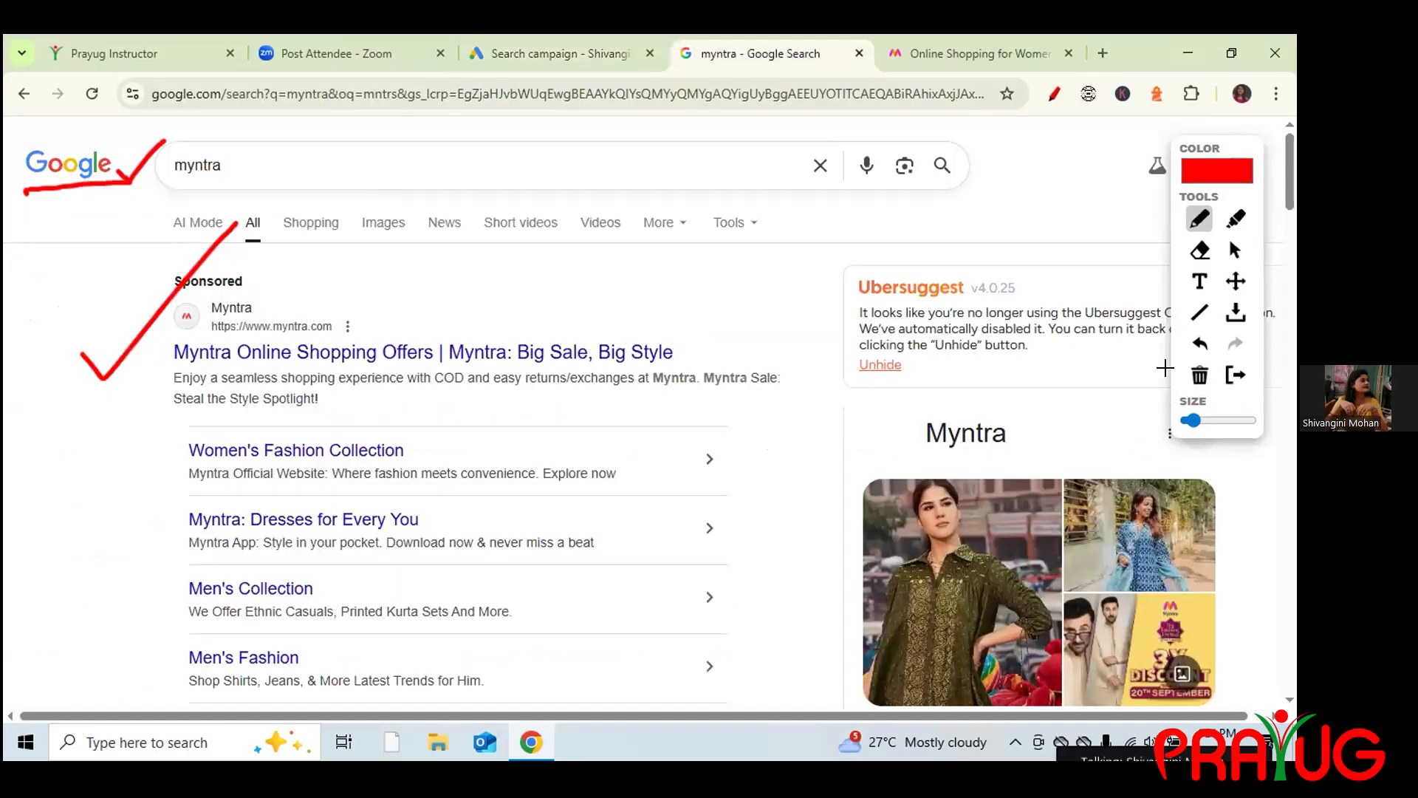
left_click(1200, 376)
left_click_drag(95, 189, 130, 169)
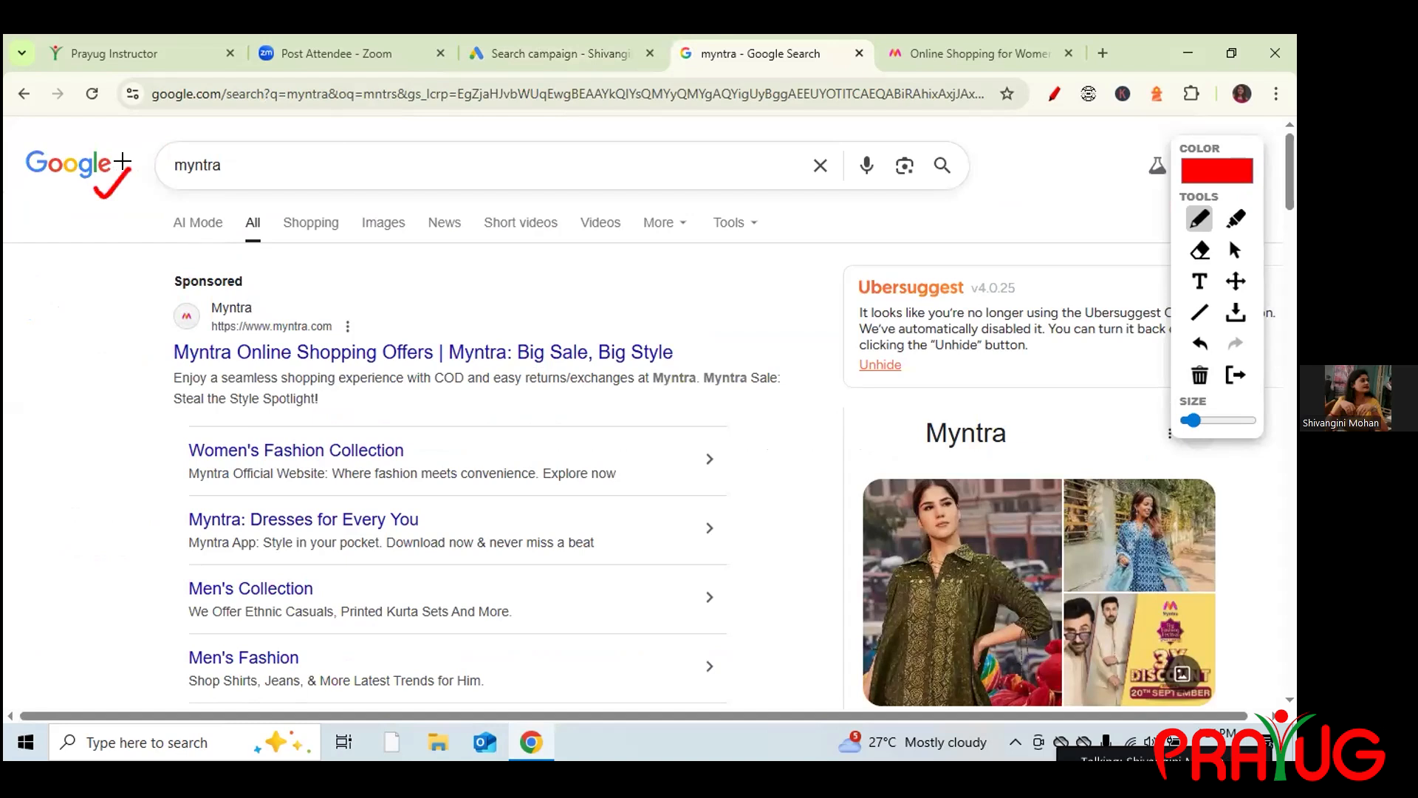
left_click_drag(174, 295, 251, 288)
Re-check Google Search Partners Network and annotate the results and Search Partners text.
left_click(594, 50)
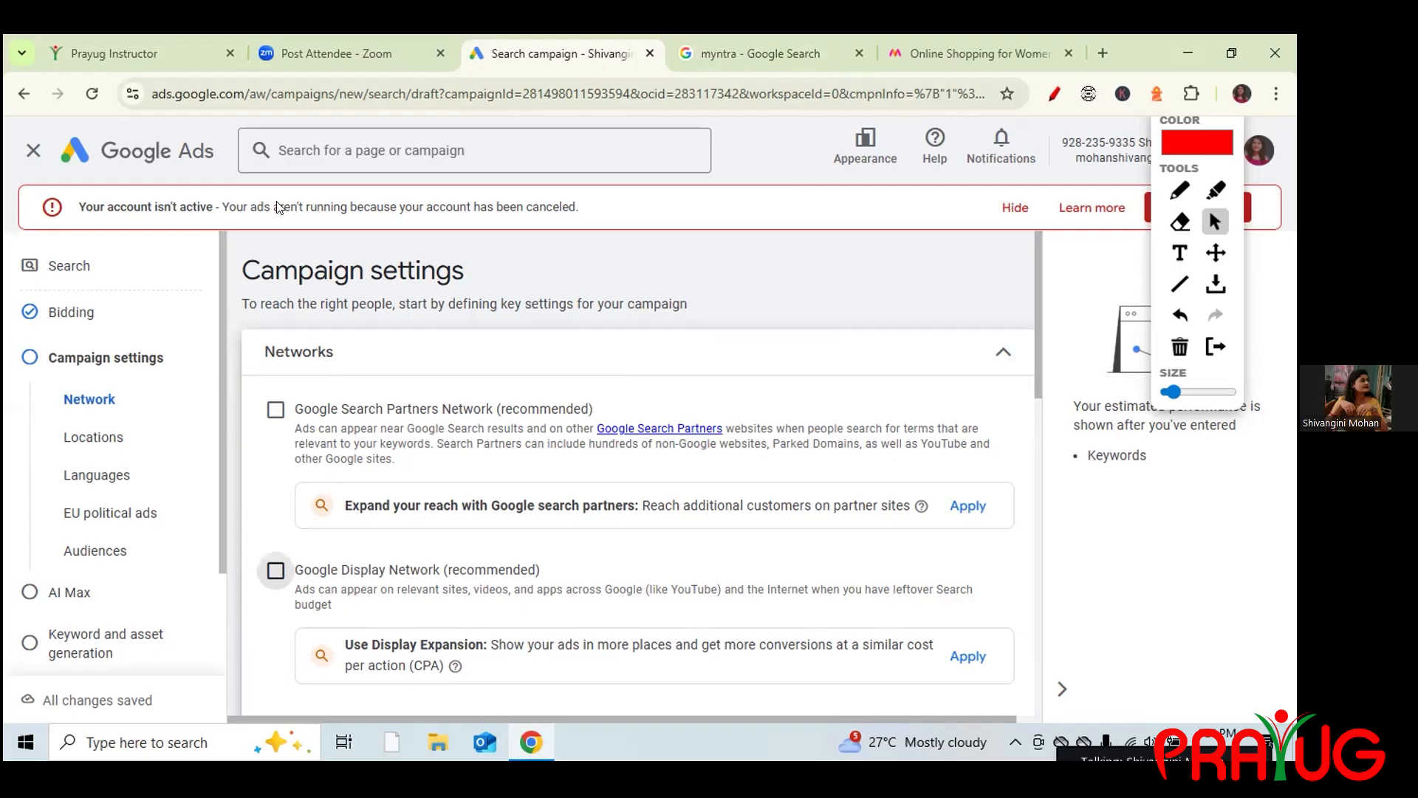
left_click(273, 418)
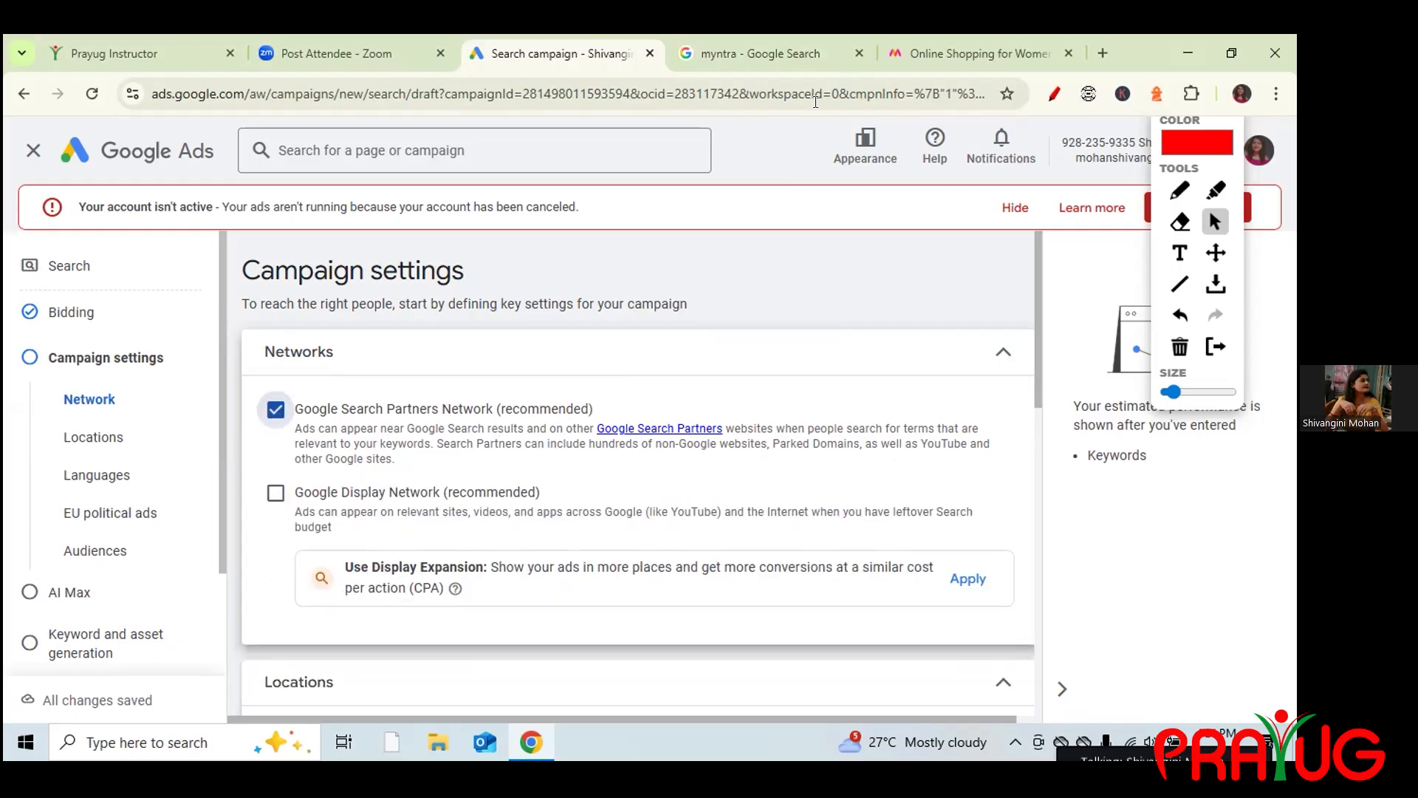
left_click(775, 52)
mouse_move(54, 200)
left_mouse_down()
mouse_move(88, 199)
mouse_move(68, 283)
mouse_move(90, 323)
mouse_move(106, 310)
mouse_move(94, 310)
mouse_move(109, 359)
left_mouse_up()
mouse_move(96, 225)
left_mouse_down()
mouse_move(145, 346)
mouse_move(127, 353)
left_mouse_up()
left_click_drag(127, 280, 140, 252)
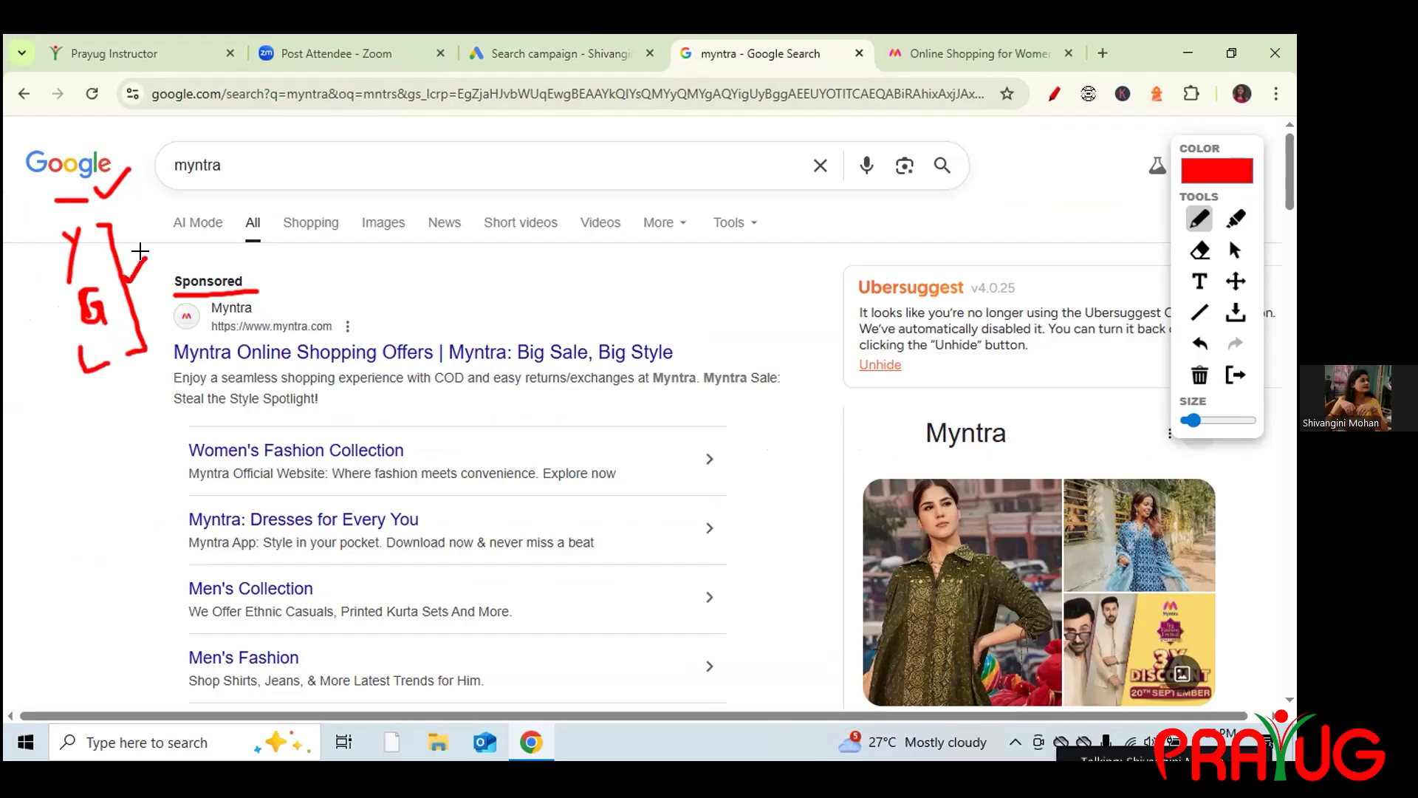
left_click(549, 51)
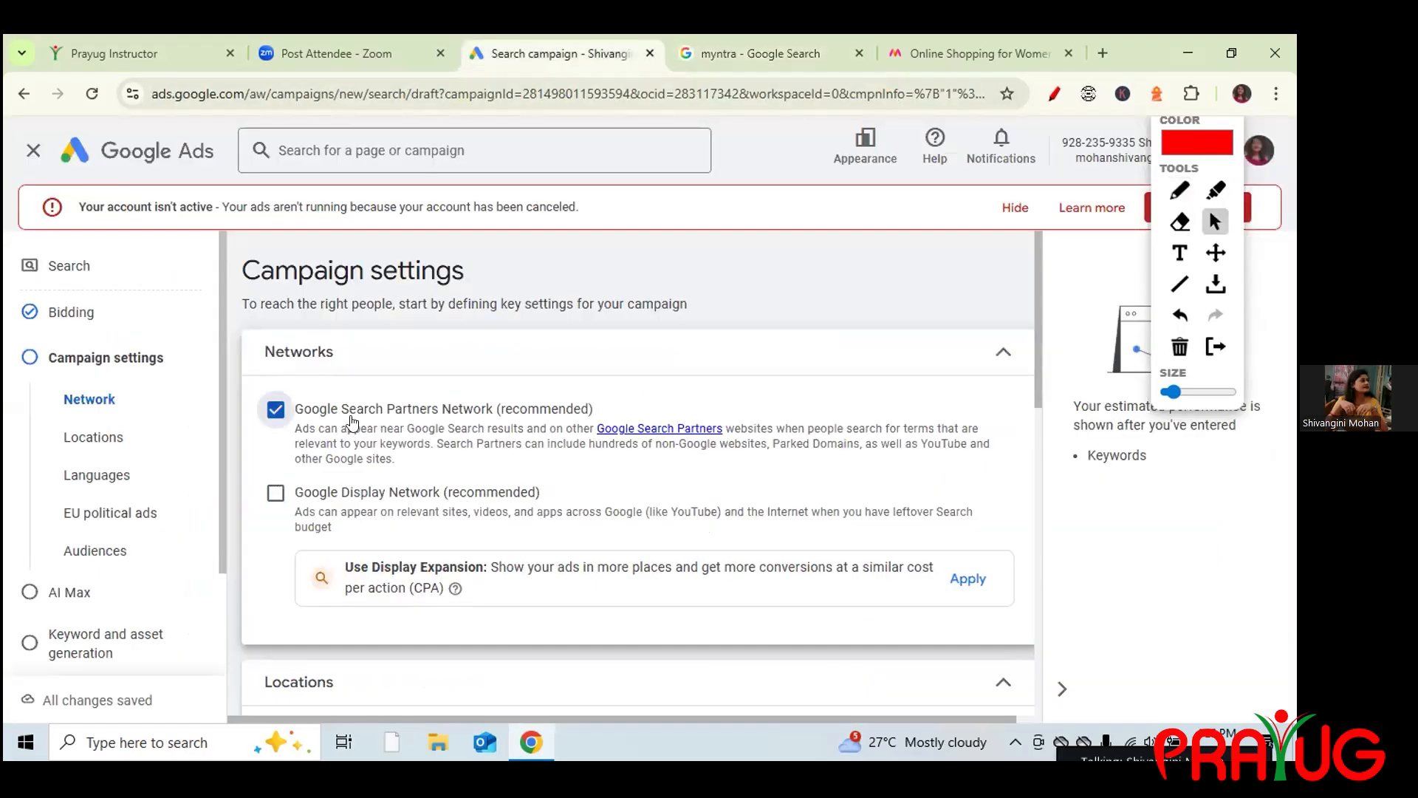
left_click_drag(349, 409, 443, 422)
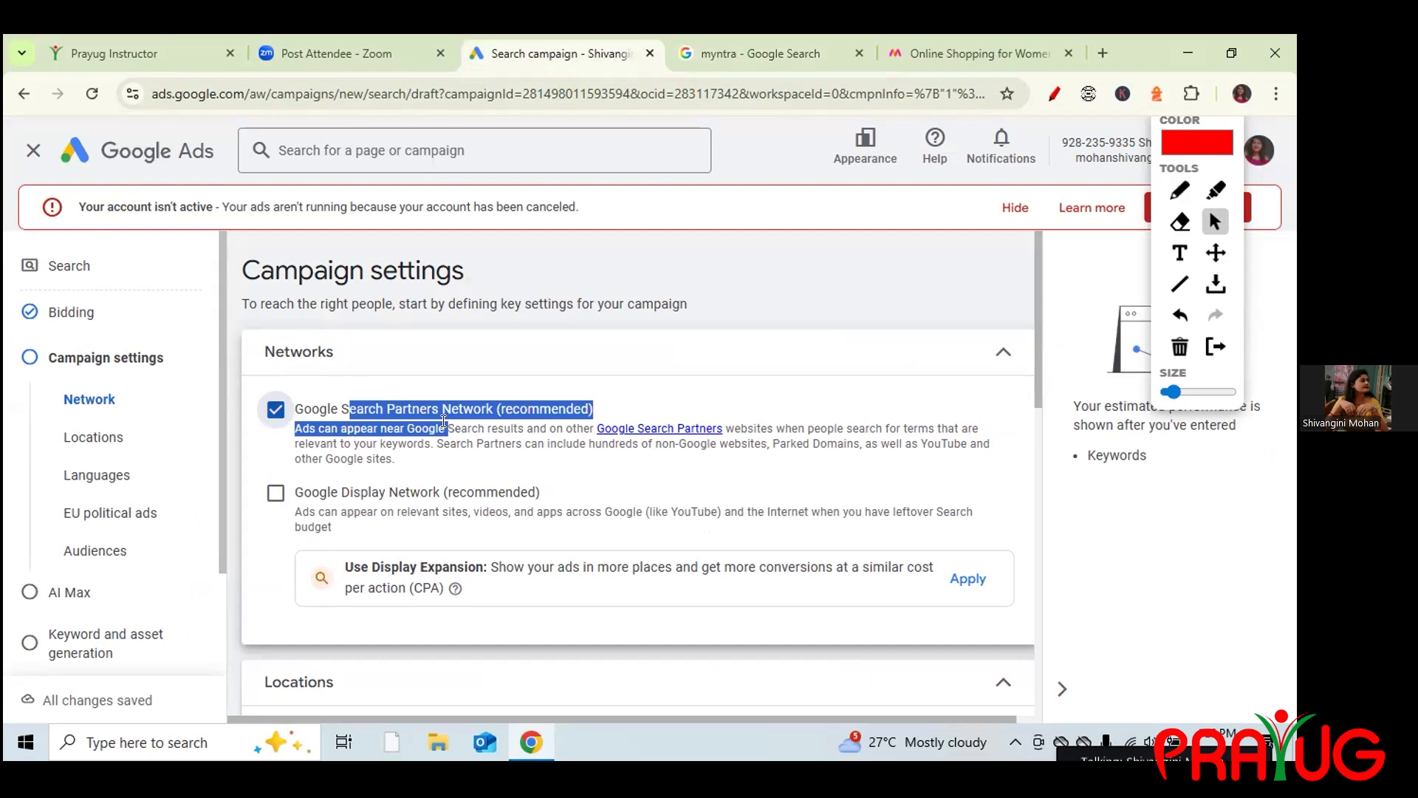
Reopen the Networks section and re-check Google Display Network.
left_click(473, 343)
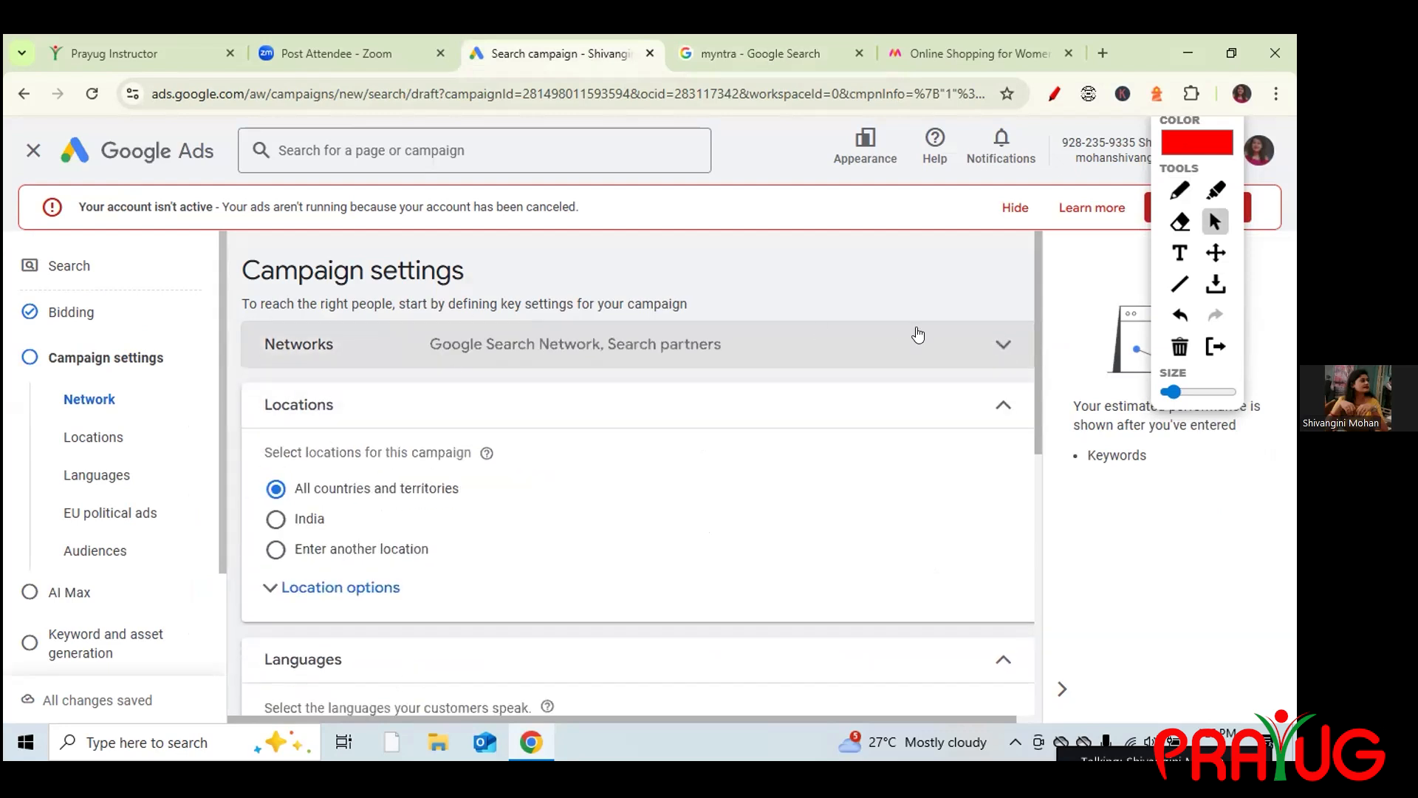
left_click(928, 353)
left_click(275, 495)
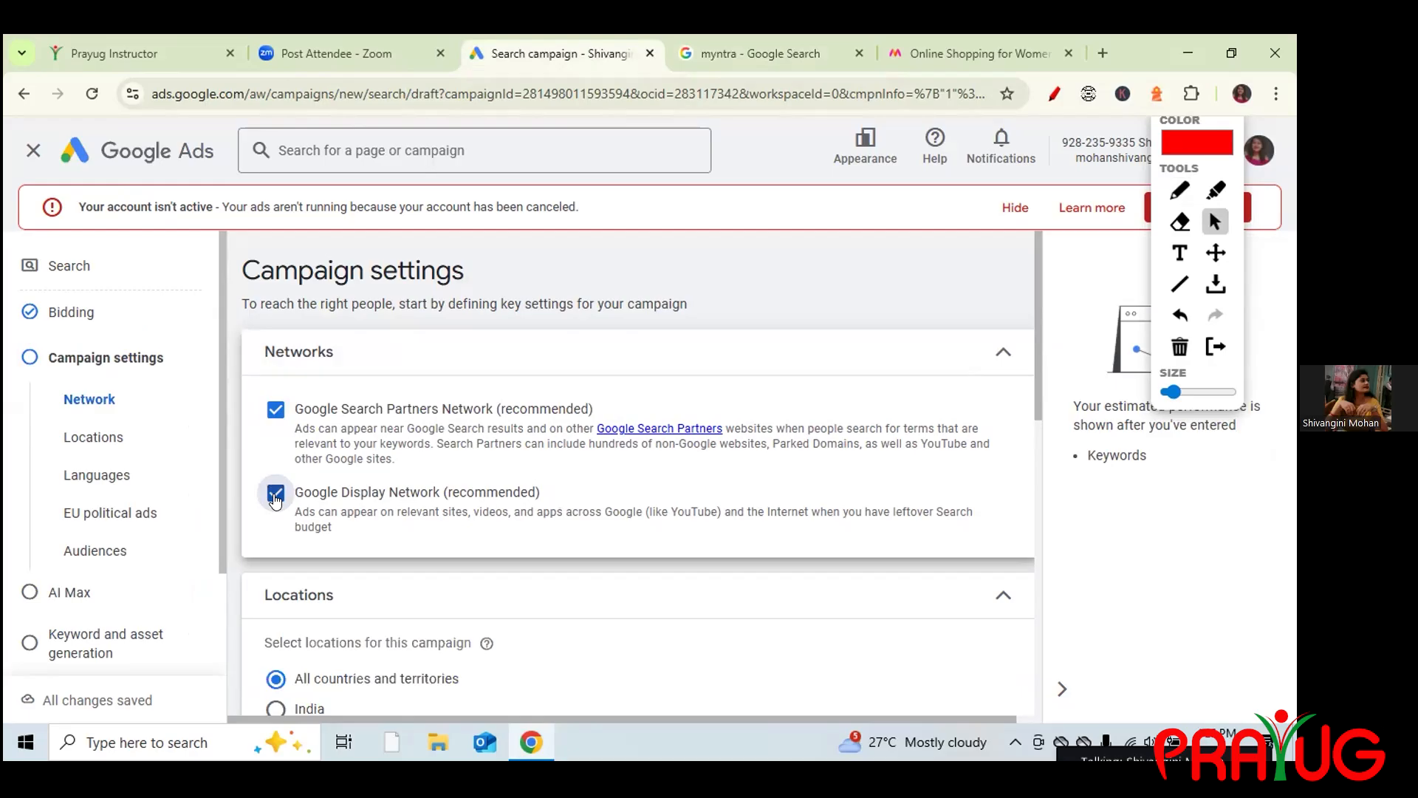
Annotate the myntra results: write an O, circle Sponsored, bracket the margin letters.
left_click(770, 57)
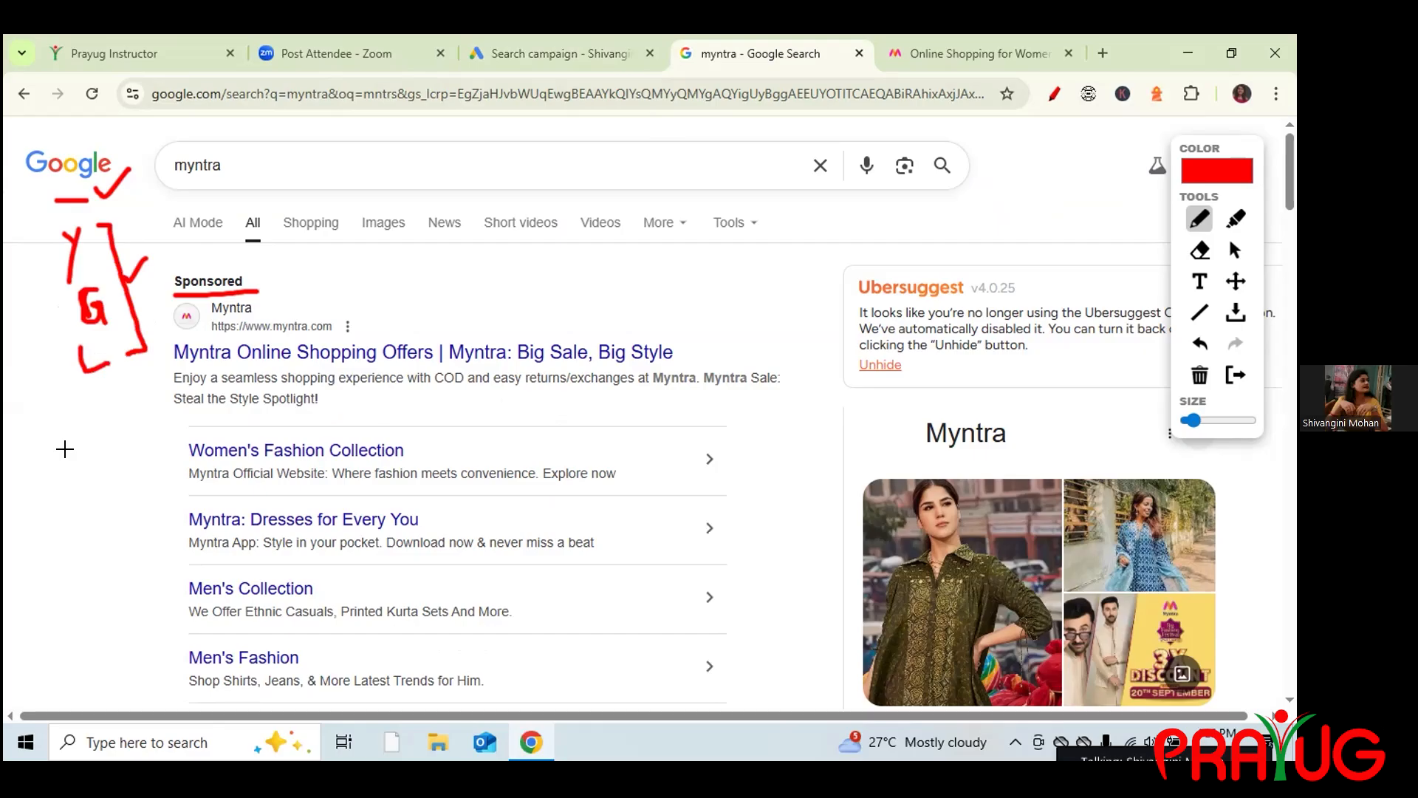
mouse_move(92, 391)
left_mouse_down()
mouse_move(95, 418)
mouse_move(110, 403)
mouse_move(99, 416)
left_mouse_up()
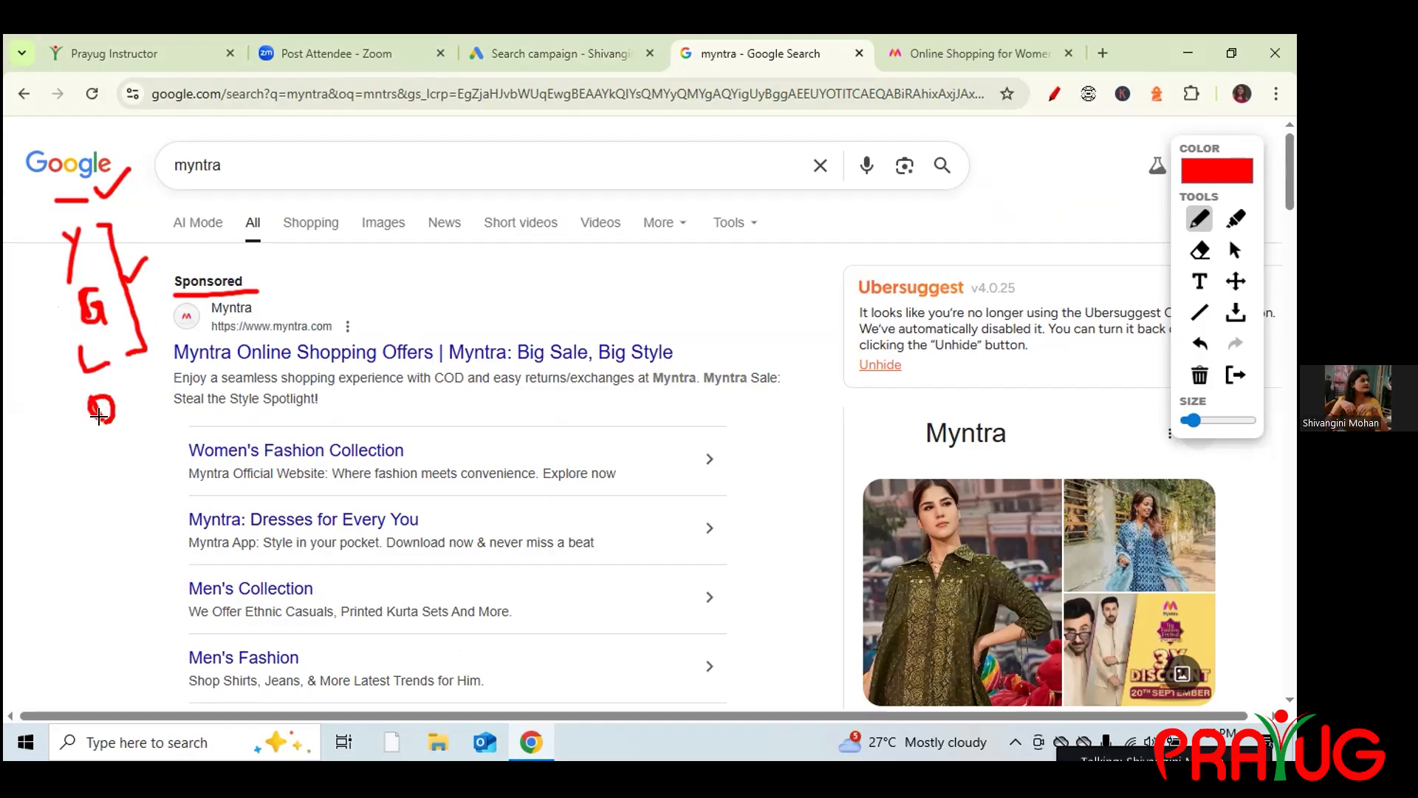
left_click(584, 57)
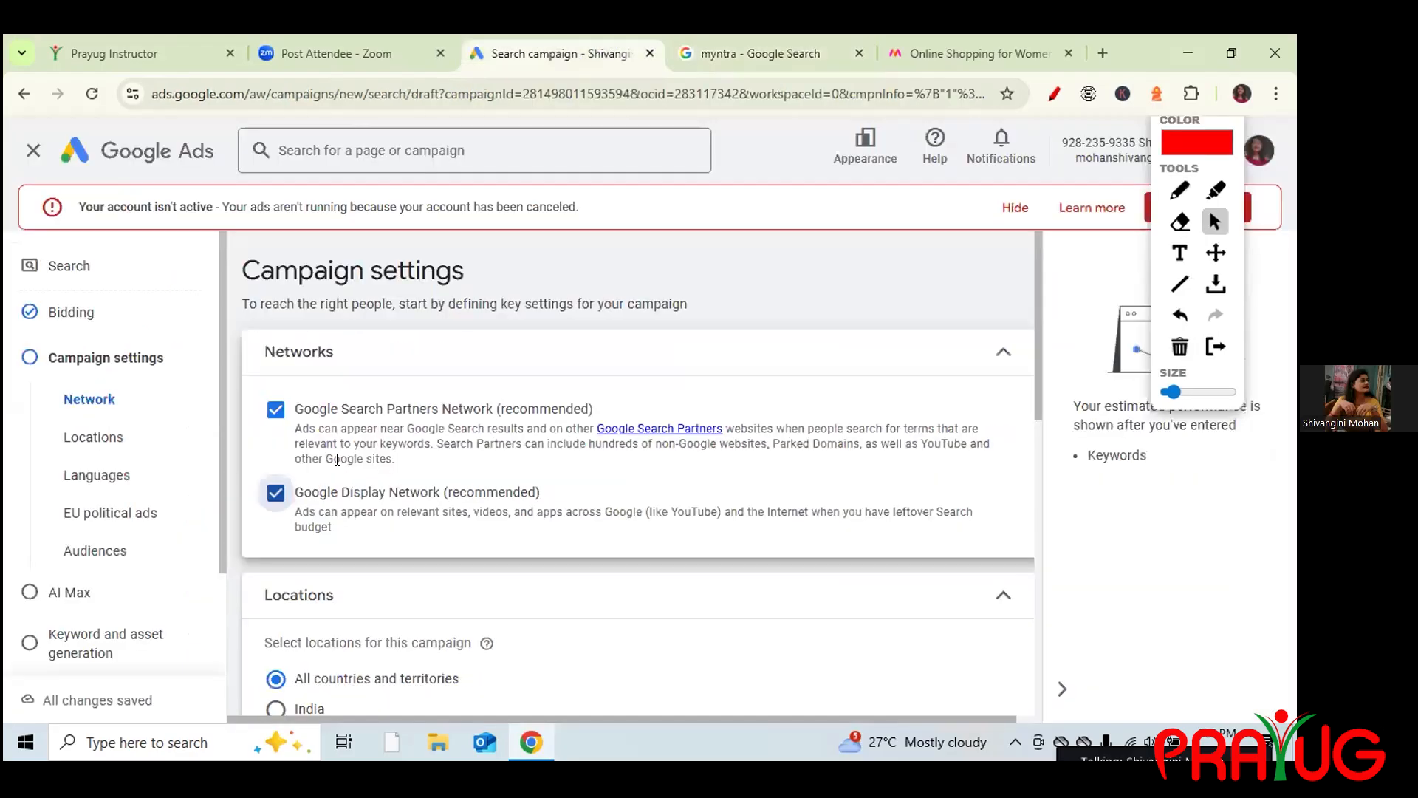
left_click(727, 55)
mouse_move(258, 274)
left_mouse_down()
mouse_move(164, 263)
mouse_move(231, 299)
mouse_move(247, 266)
mouse_move(229, 274)
left_mouse_up()
mouse_move(55, 225)
left_mouse_down()
mouse_move(37, 231)
mouse_move(38, 263)
mouse_move(60, 406)
mouse_move(88, 443)
mouse_move(128, 429)
left_mouse_up()
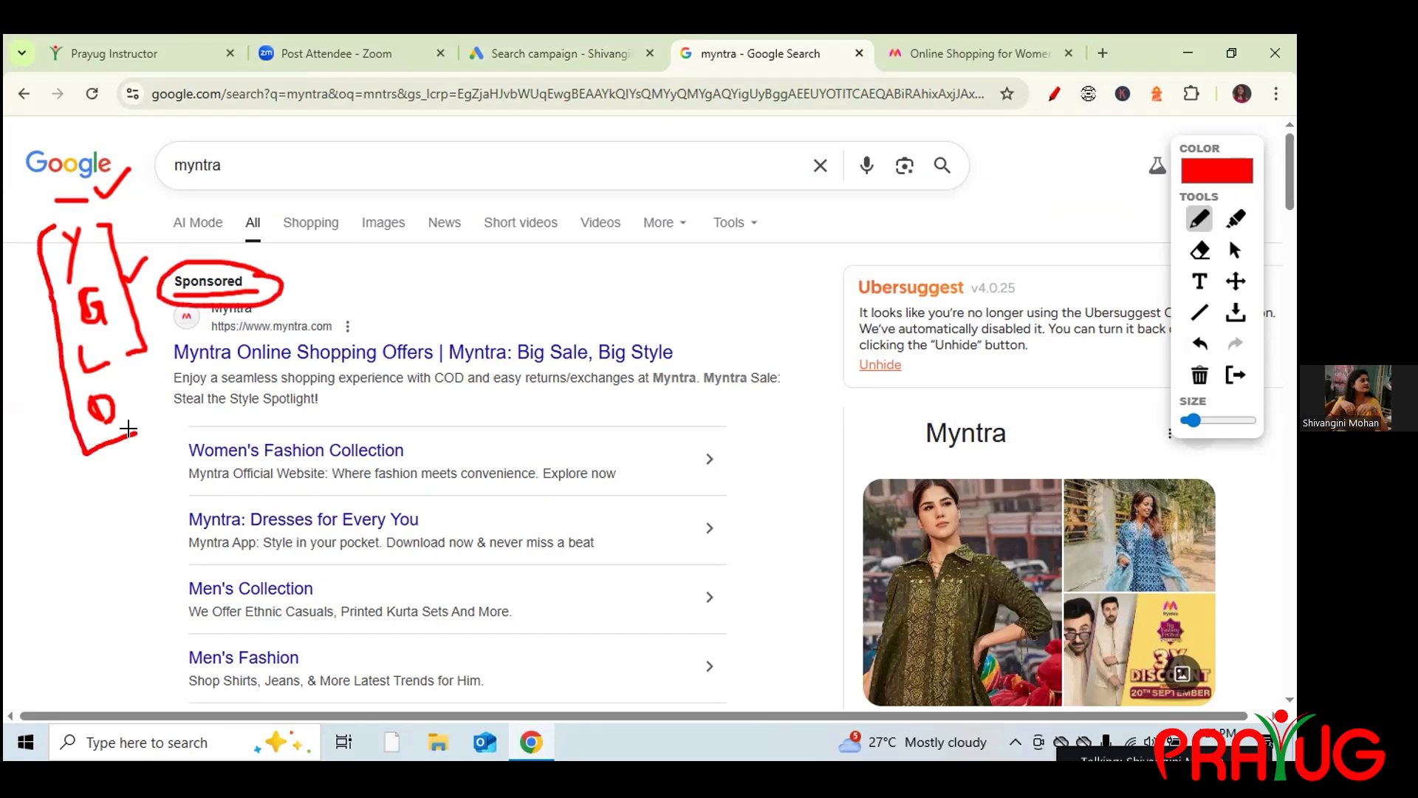
Untick both Google Search Partners Network and Google Display Network.
left_click(550, 53)
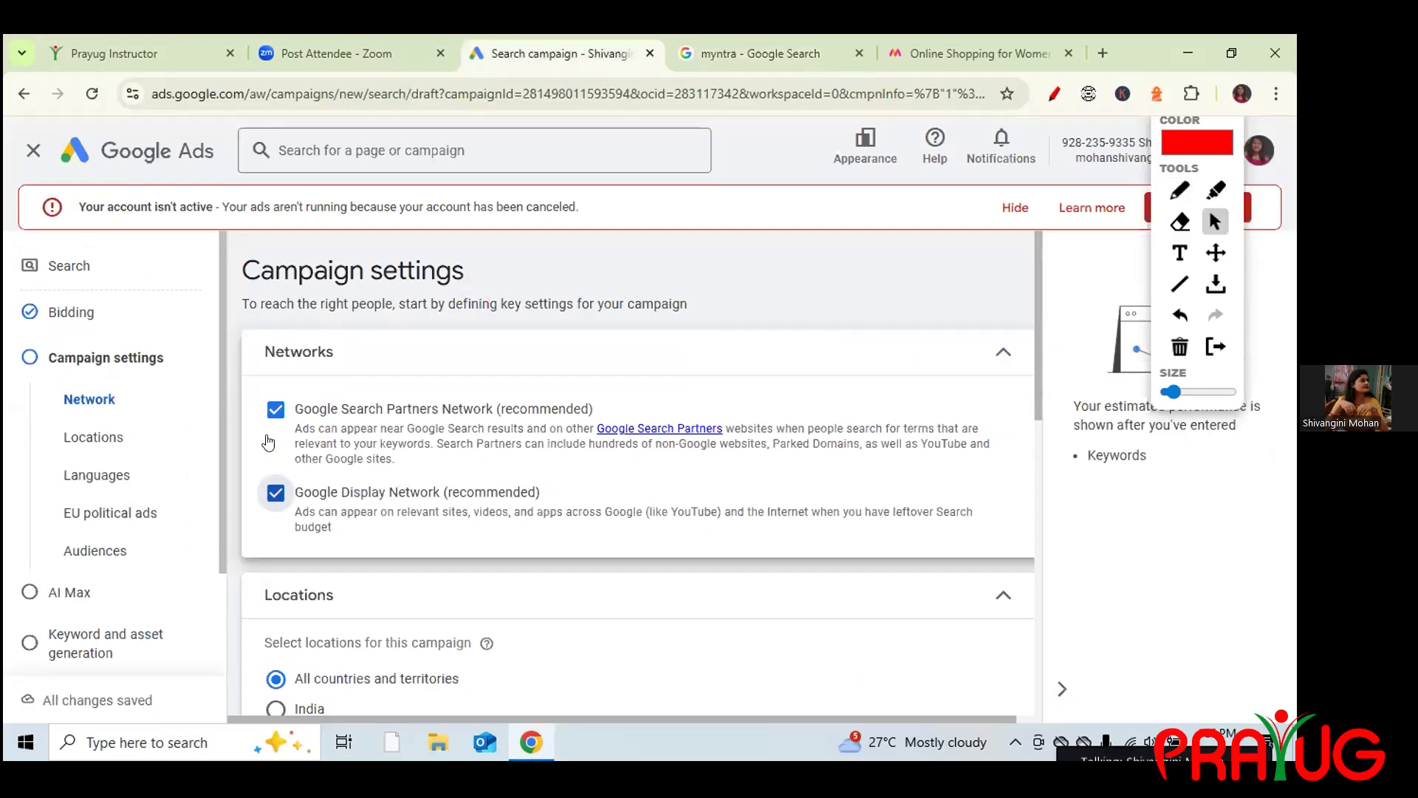
left_click(273, 410)
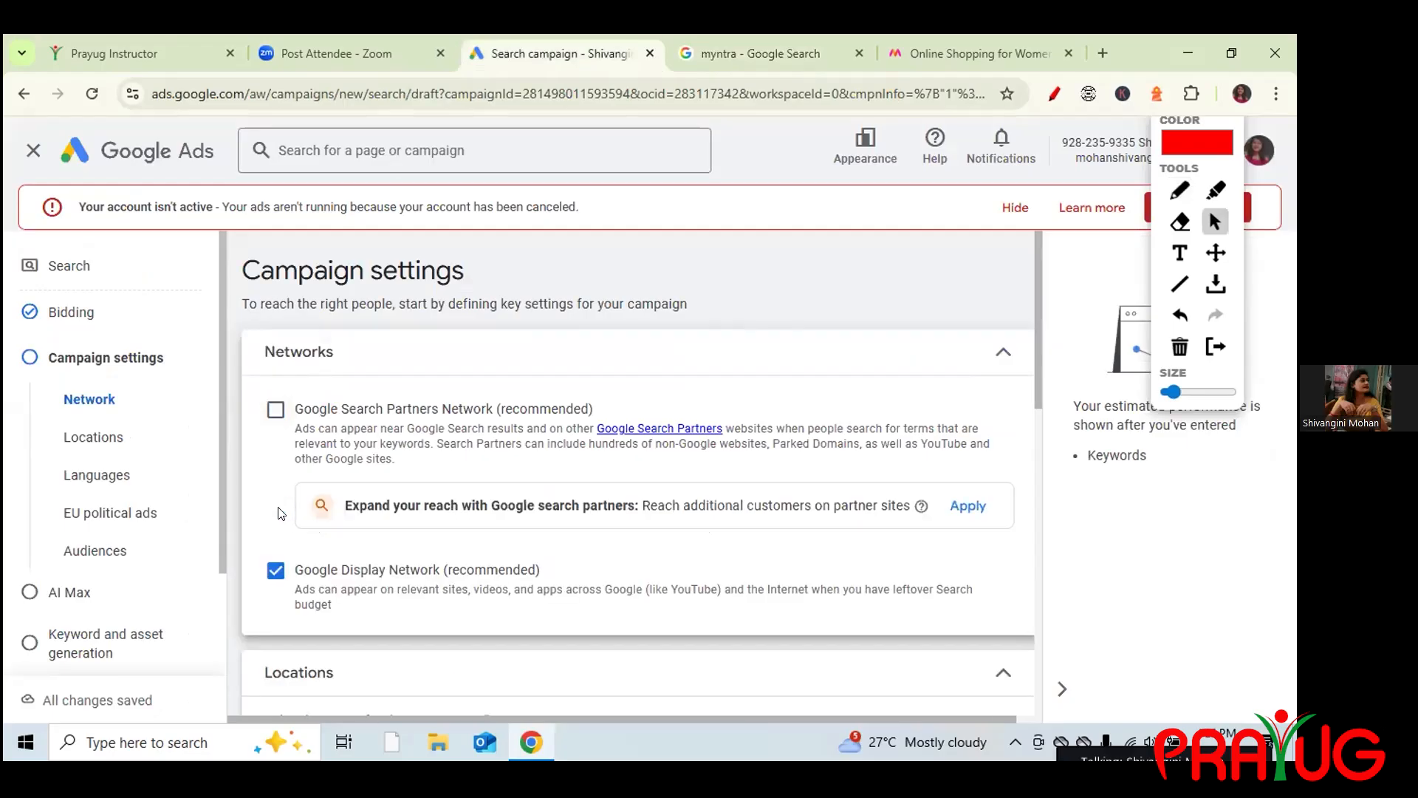
left_click(275, 573)
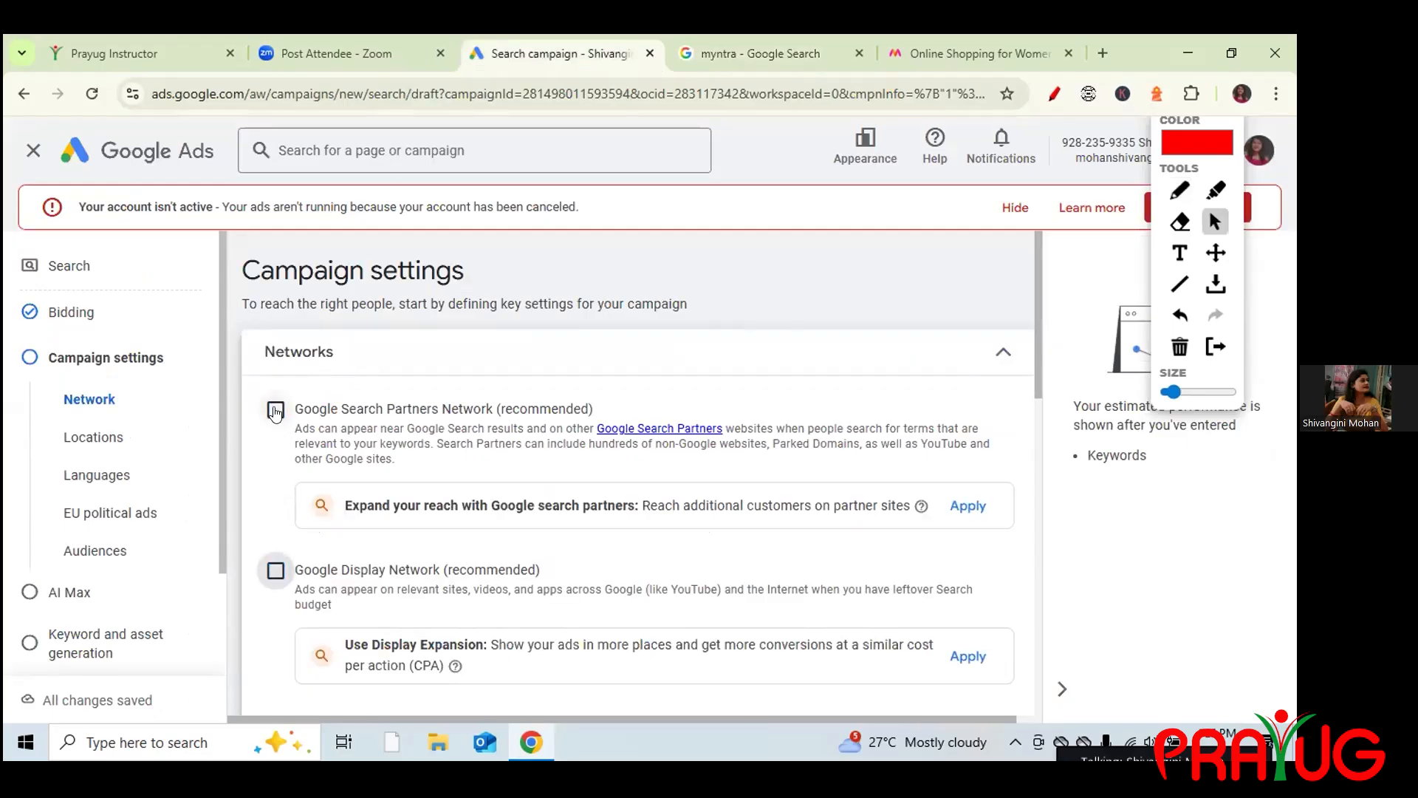
Clear the drawings on the myntra results and underline the Google logo.
left_click(754, 41)
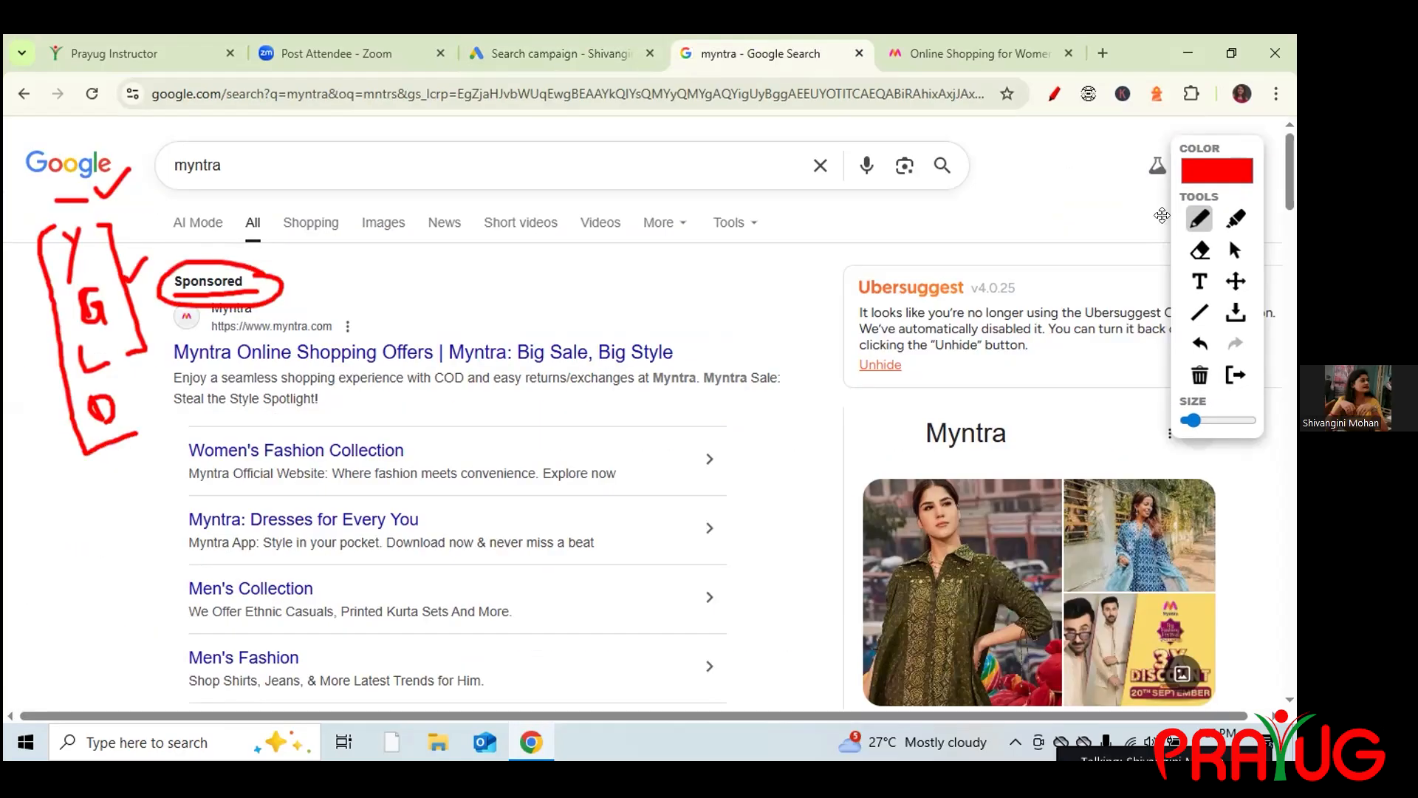
left_click(1198, 376)
left_click_drag(22, 187, 107, 186)
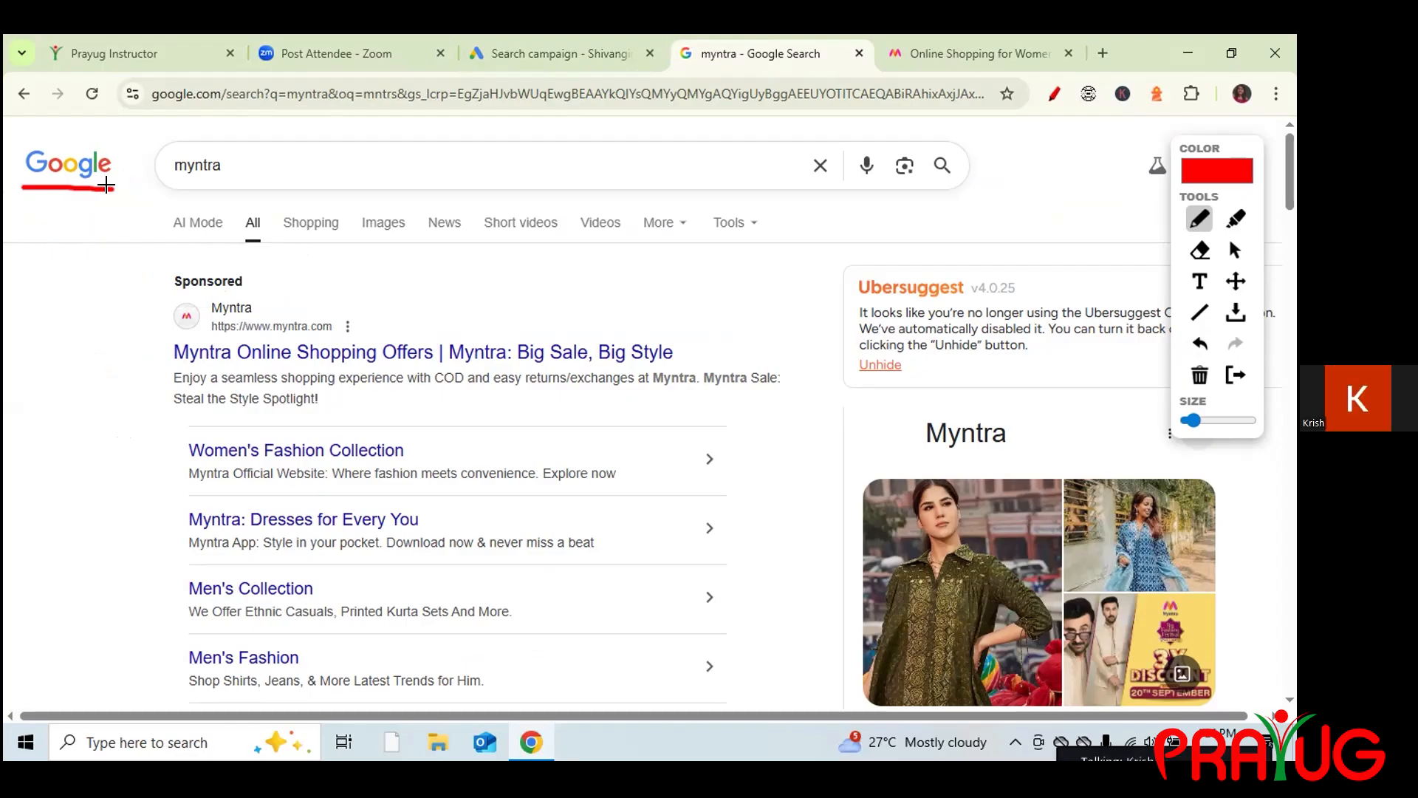
Collapse Networks to its 'Google Search Network' summary, reopening it once to verify.
left_click(555, 44)
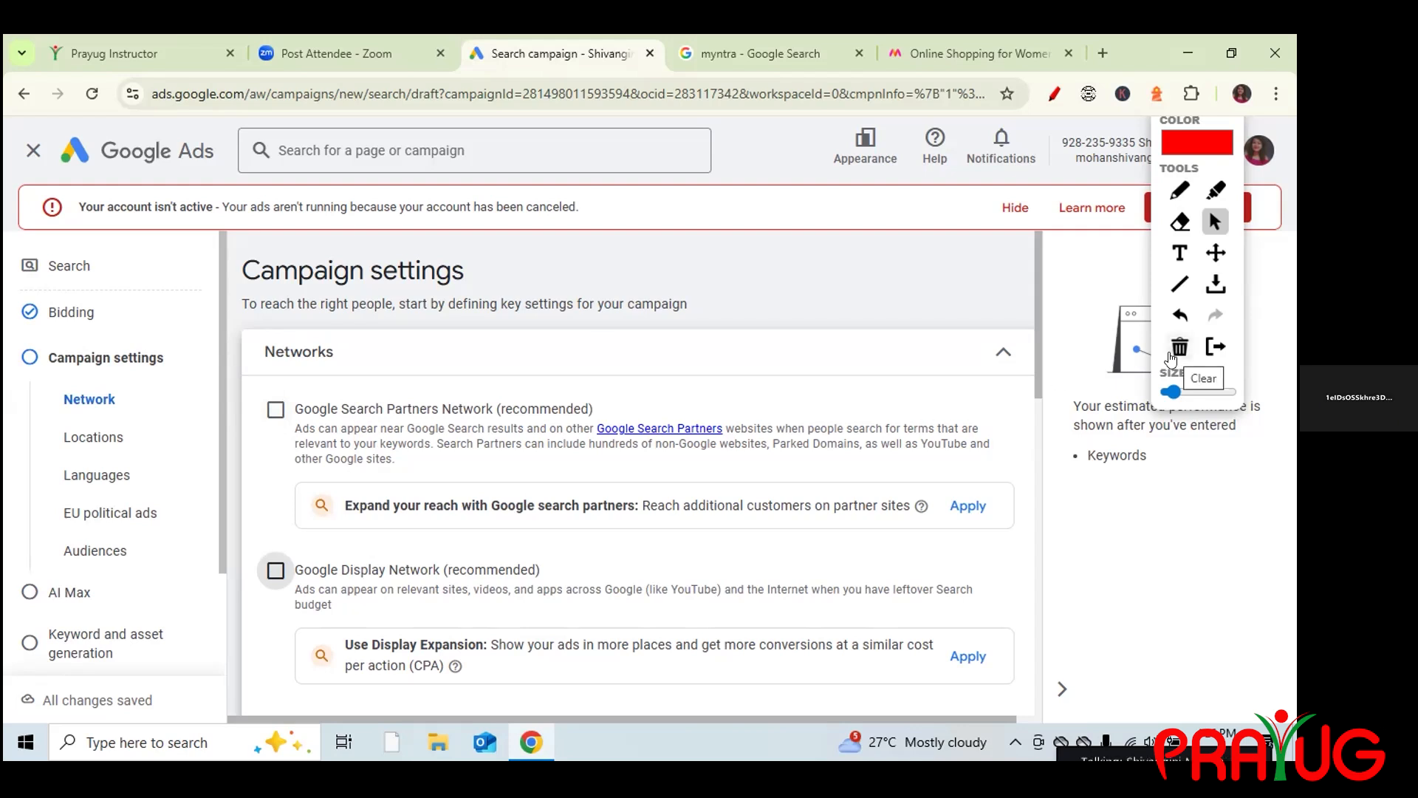
left_click(1002, 351)
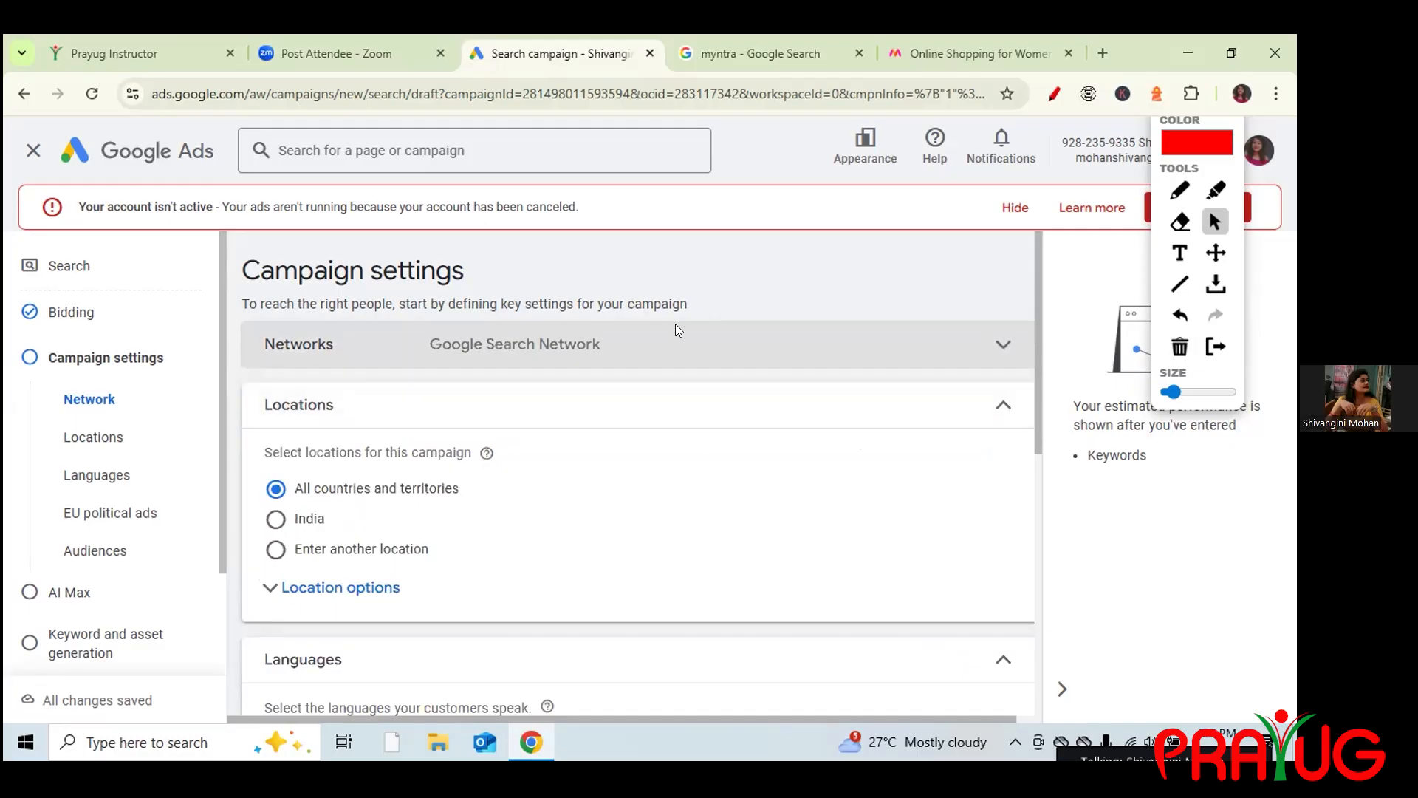
left_click(925, 353)
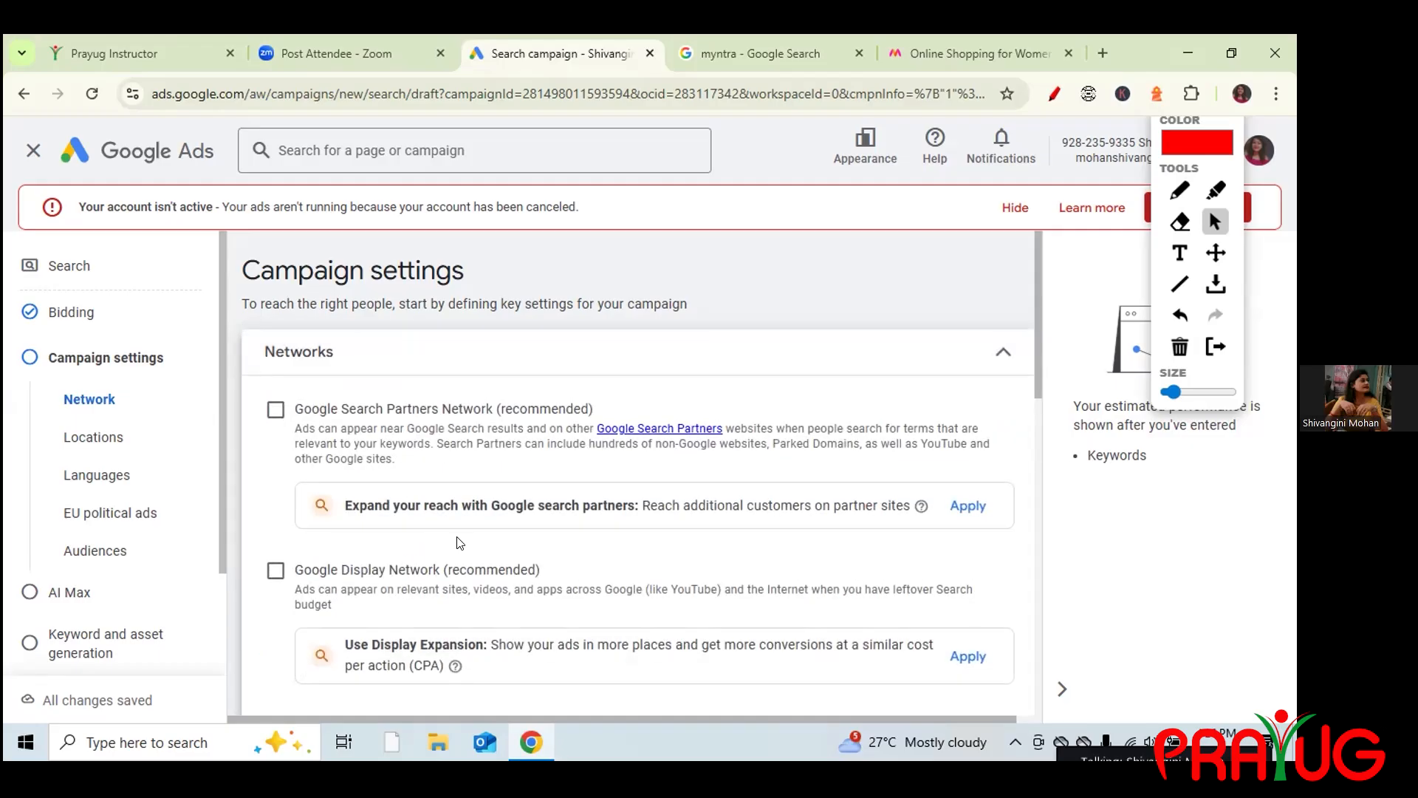
left_click(1002, 355)
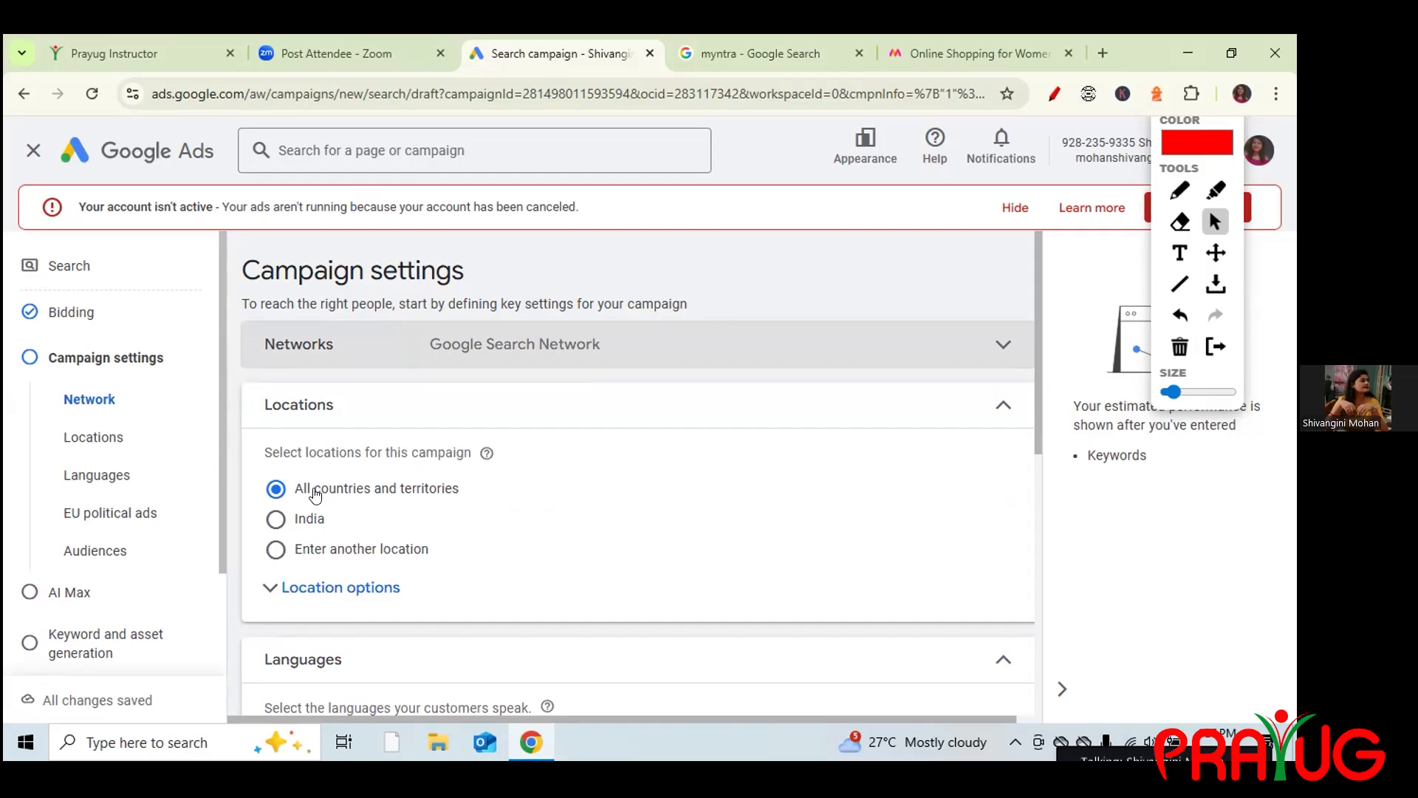
Target Indore, Madhya Pradesh, India by searching 'indore' under Enter another location.
left_click(274, 520)
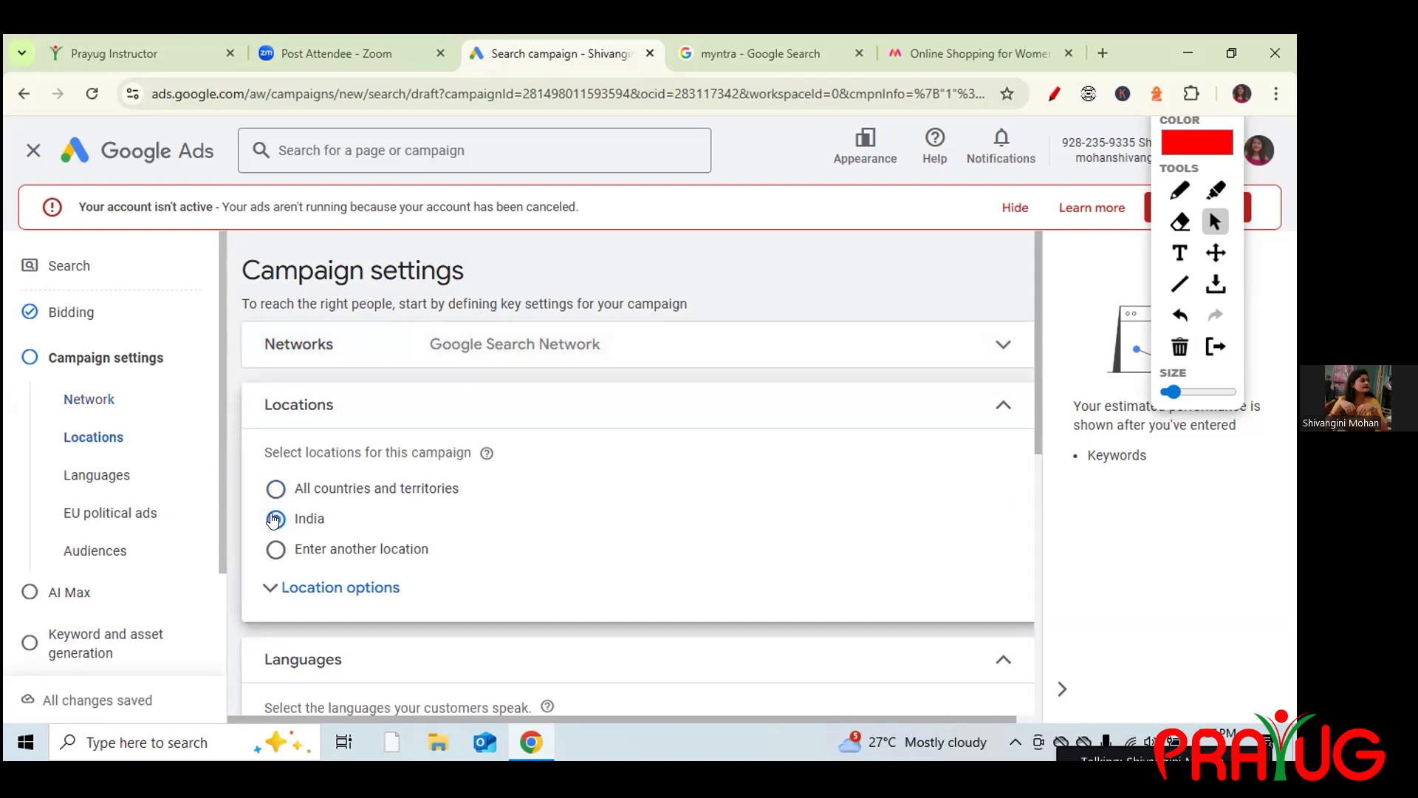
left_click(276, 550)
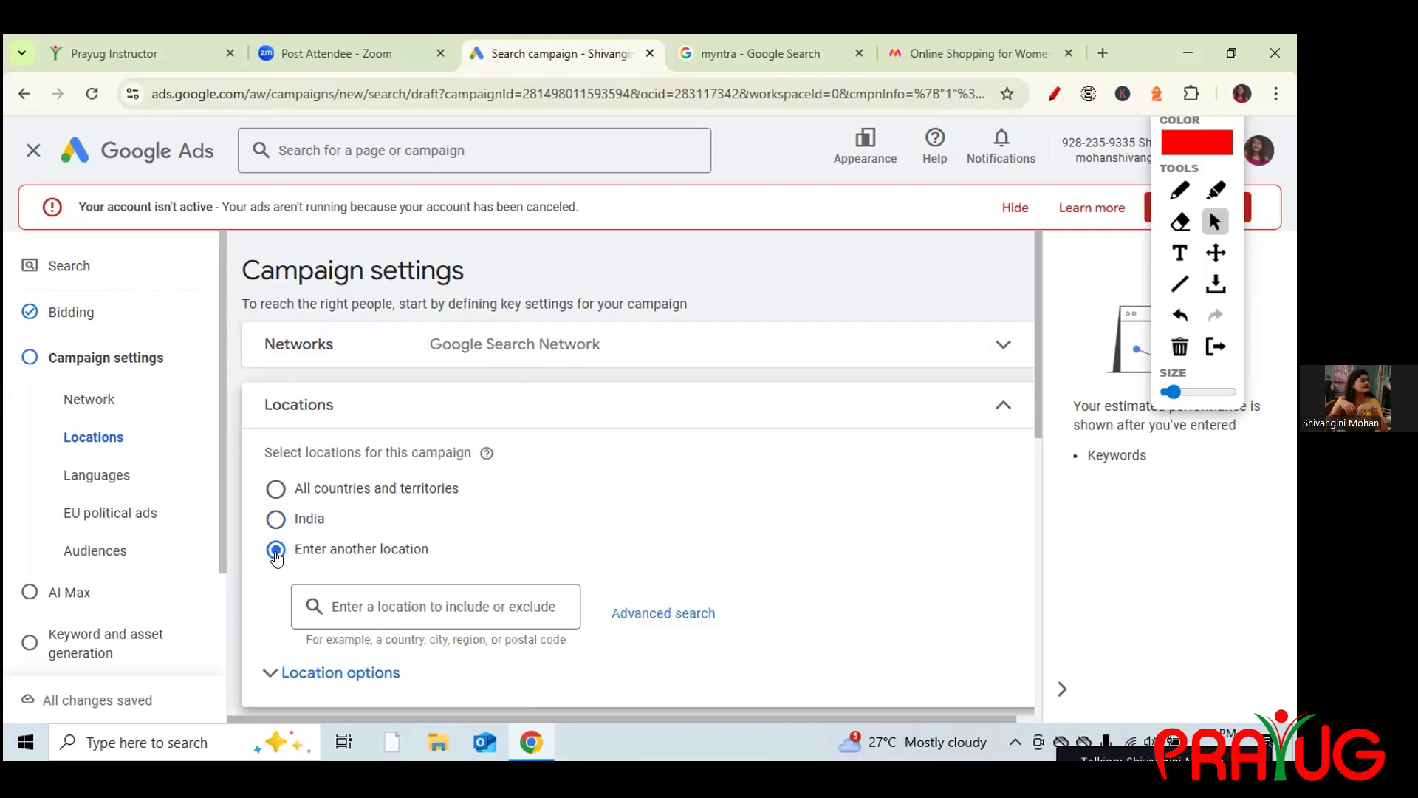
left_click(370, 606)
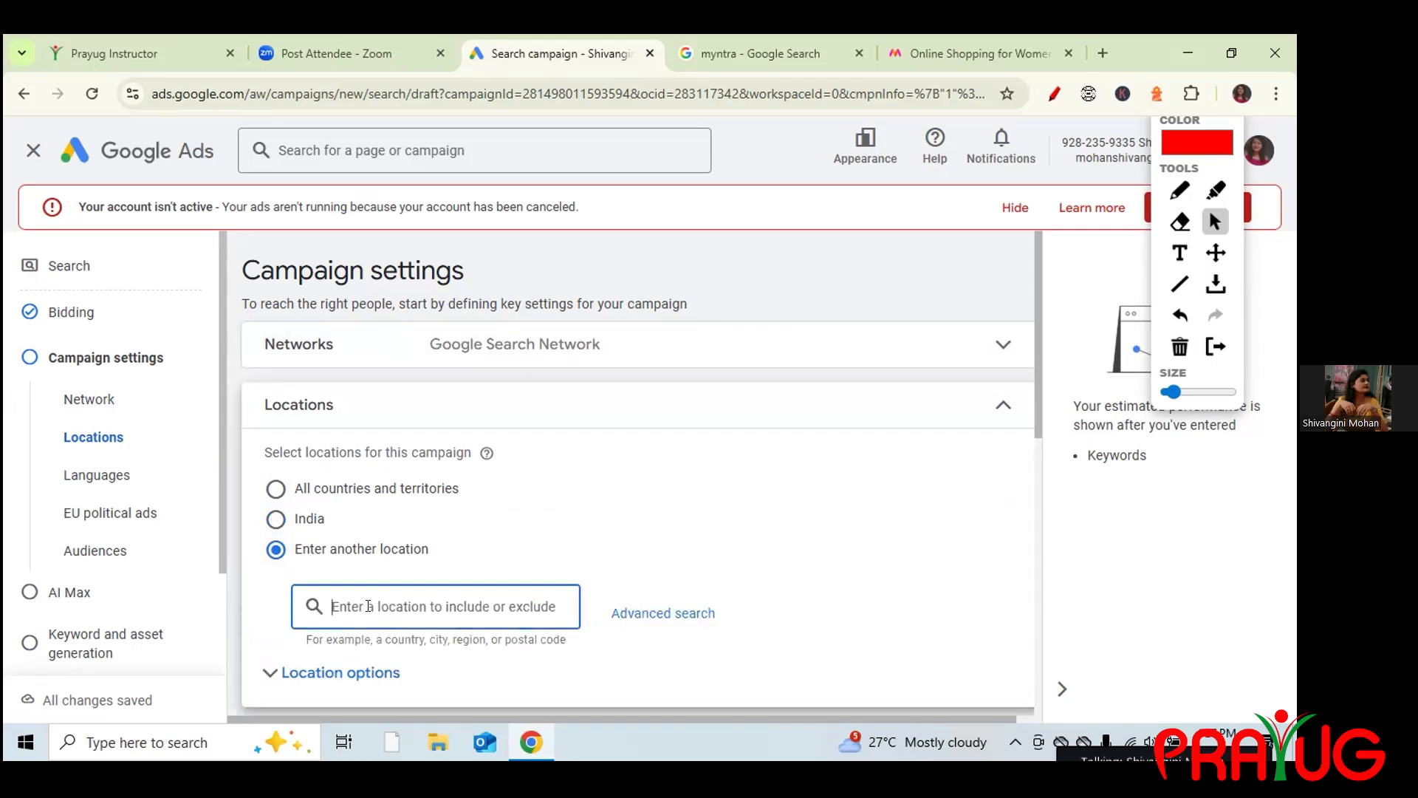
type("indore")
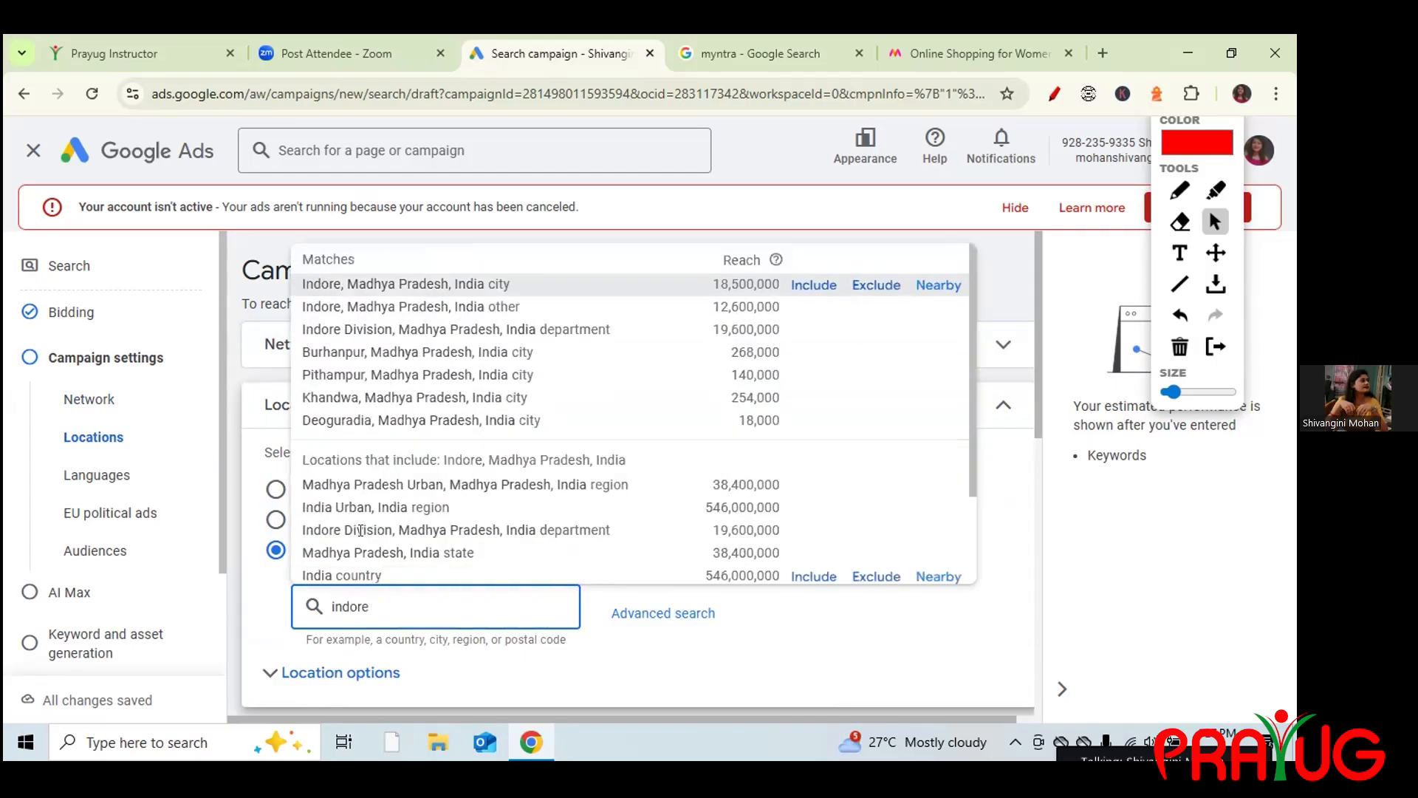
left_click(815, 285)
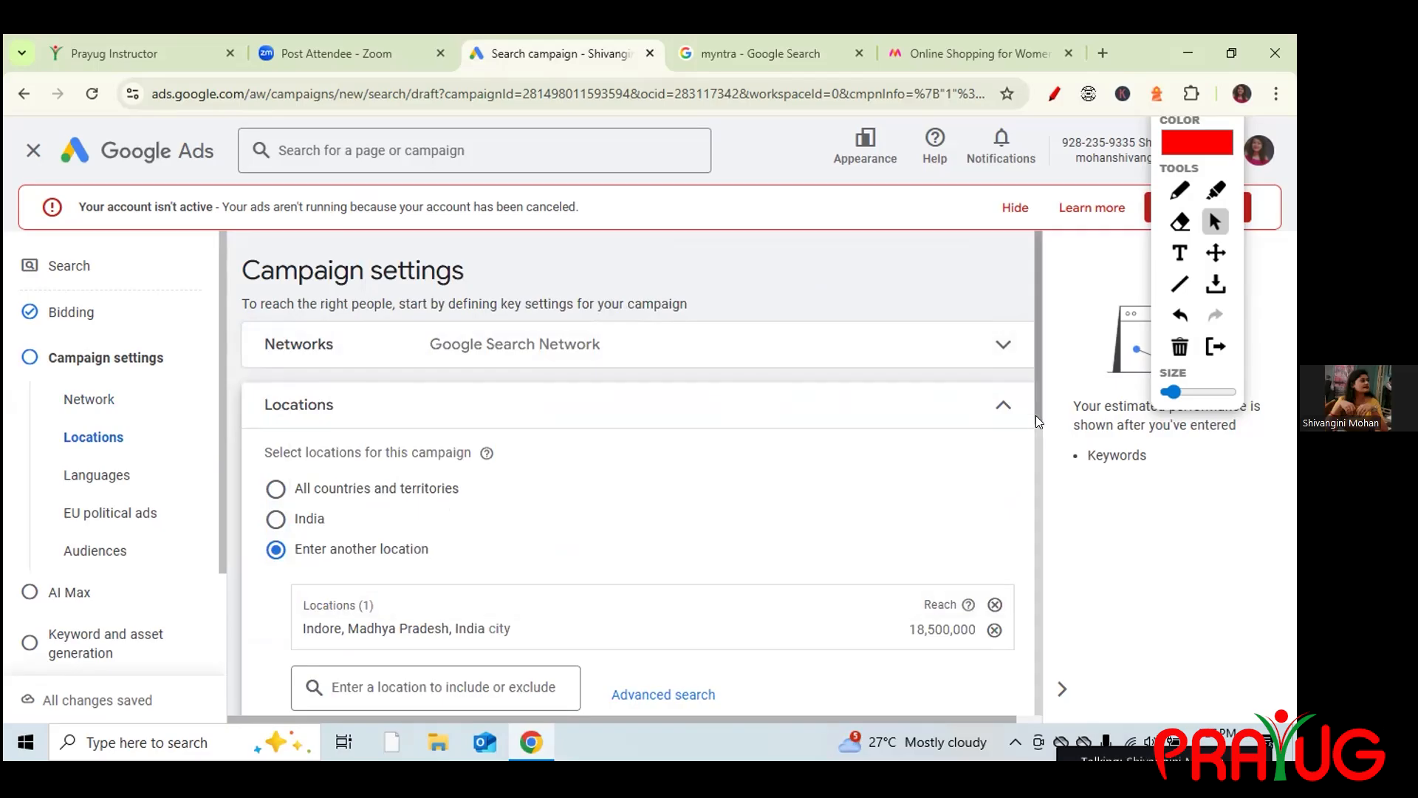
left_click_drag(1034, 373, 1036, 426)
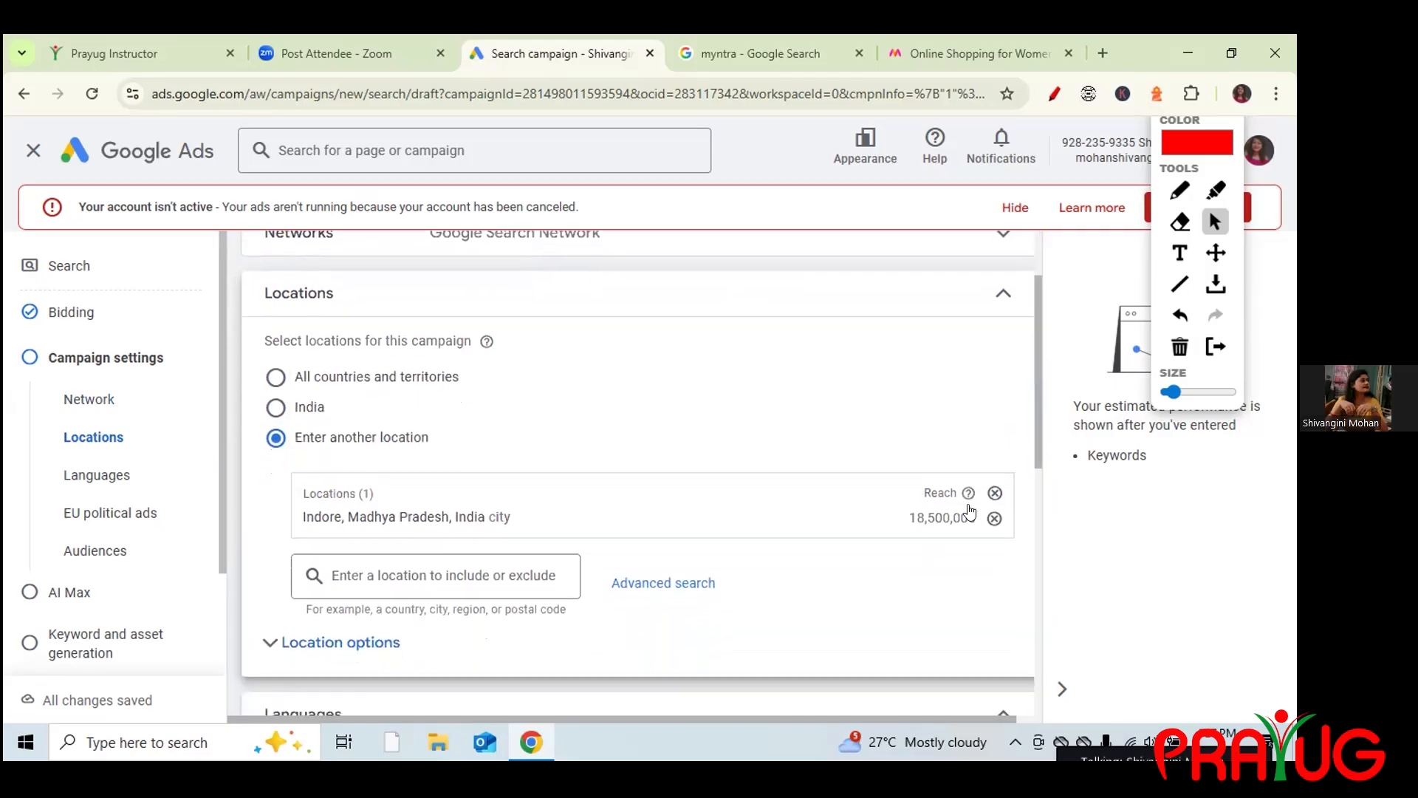
left_click_drag(910, 517, 981, 519)
Type 'dlf' as another location, then open a new blank browser tab.
left_click(388, 567)
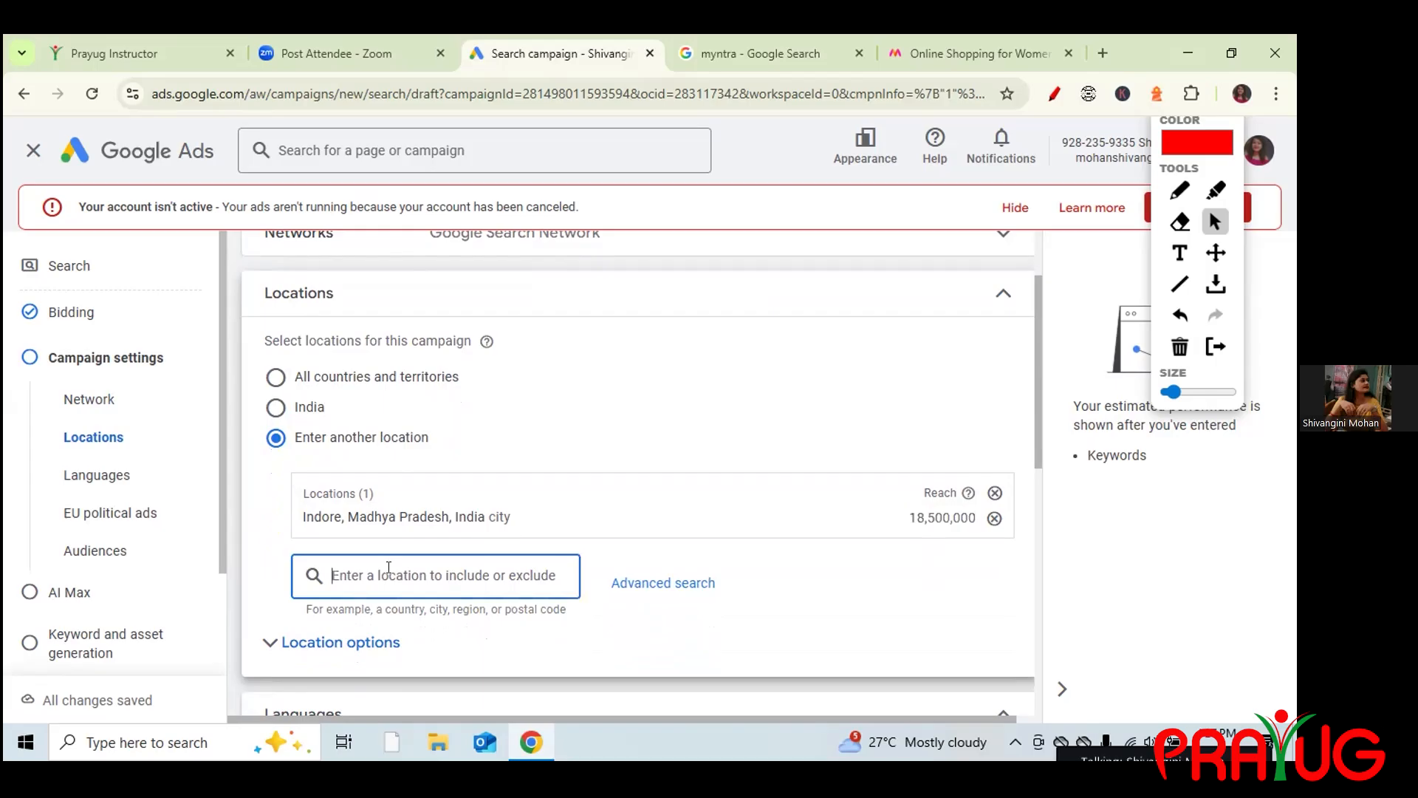
type("dl")
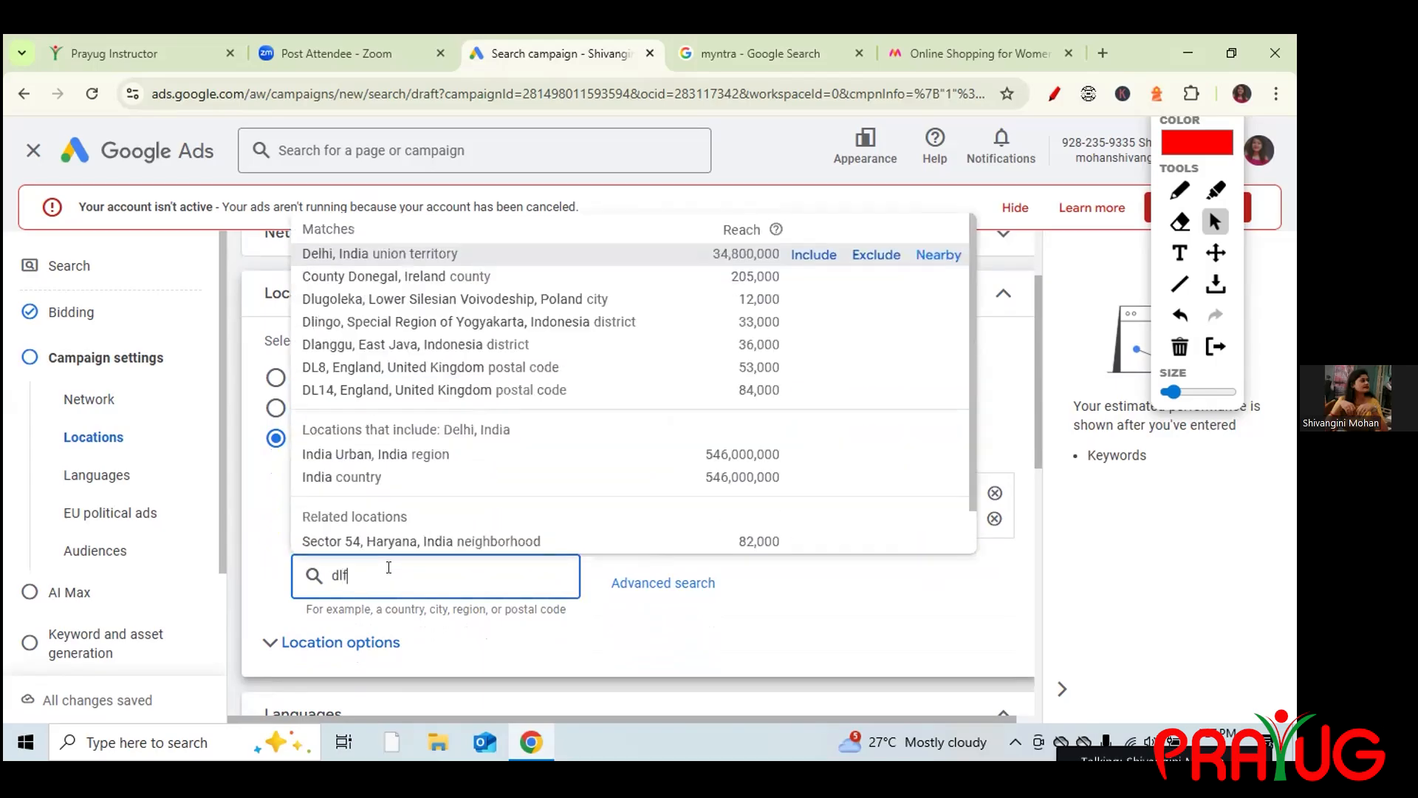
type("f")
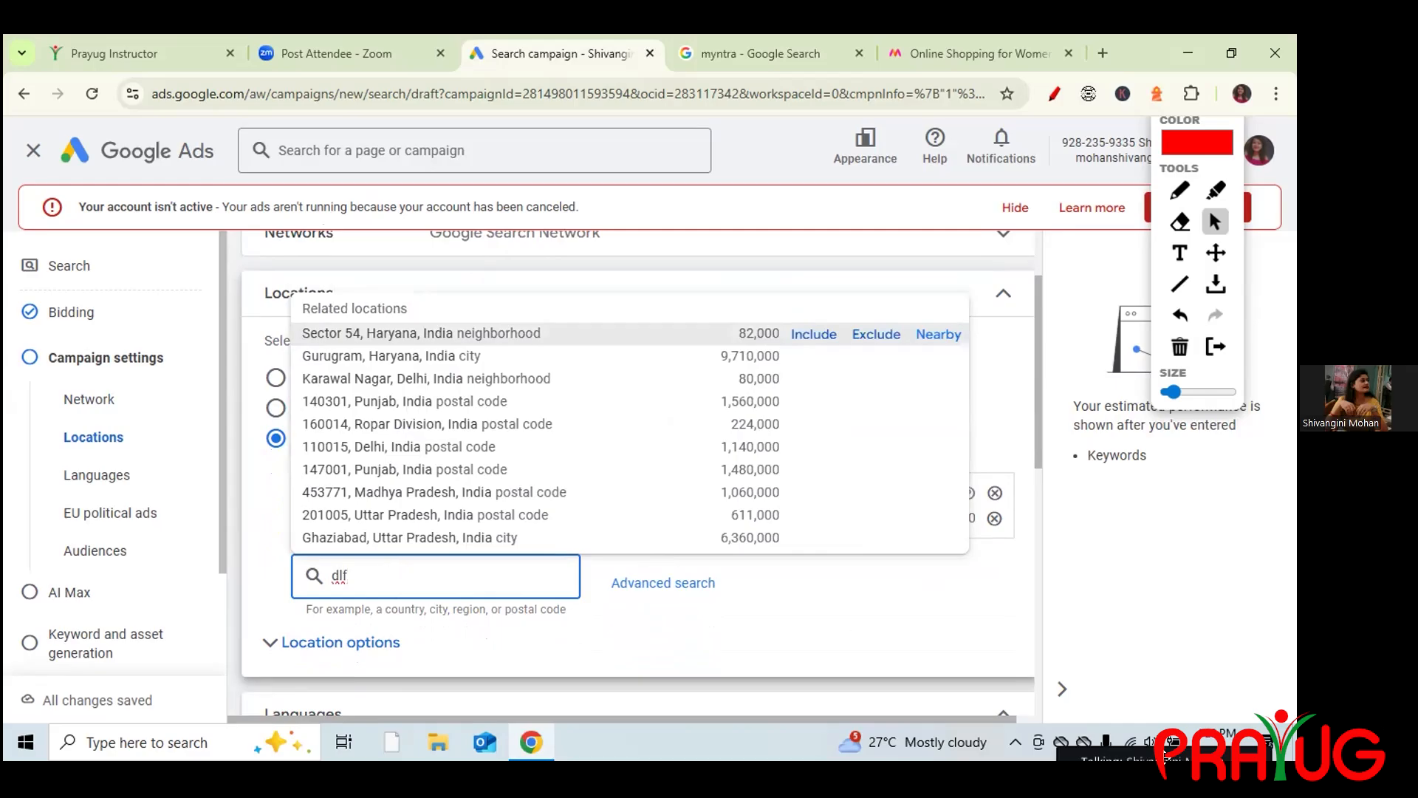
left_click(1102, 54)
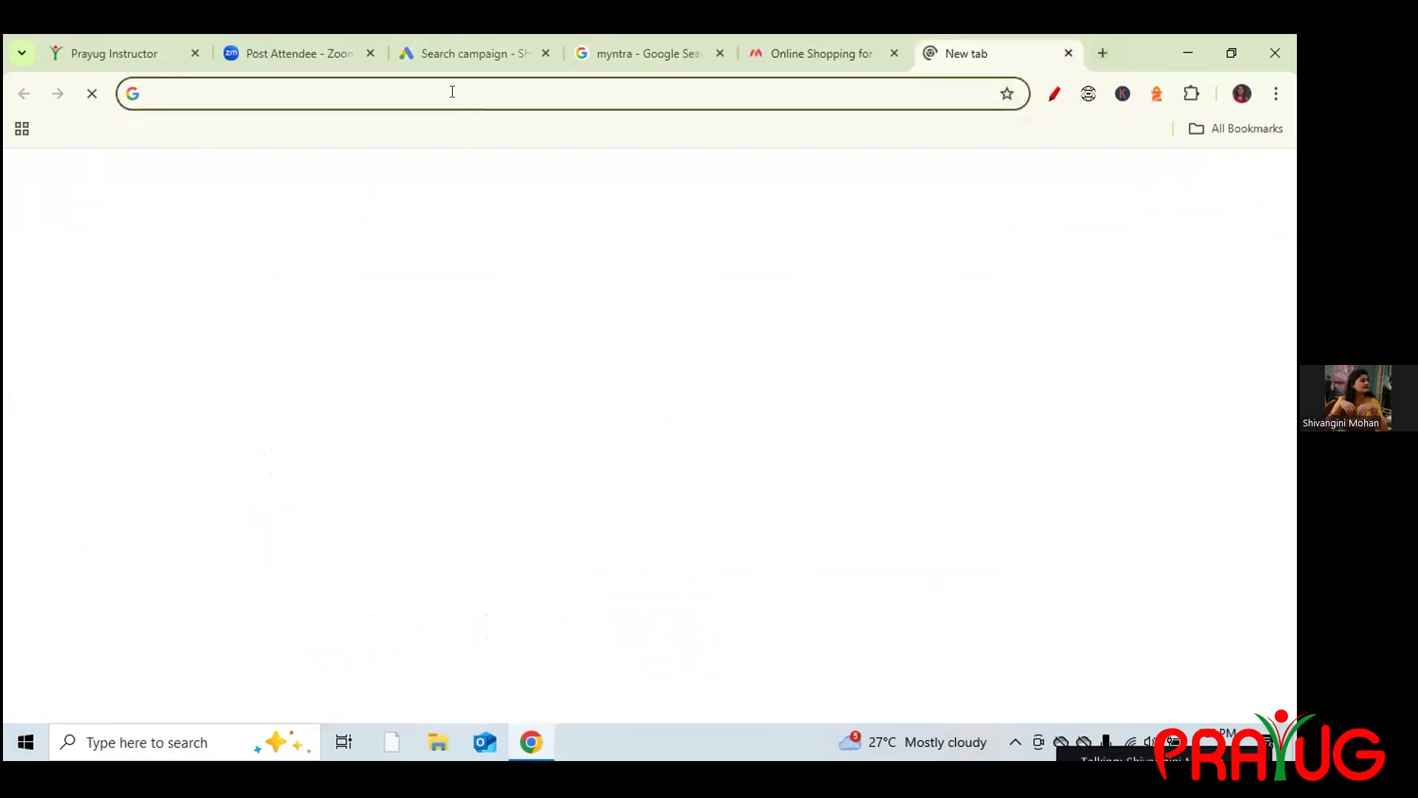
Search prayug again and copy the Gurugram locality from the institute's address, then return to Google Ads.
left_click(452, 92)
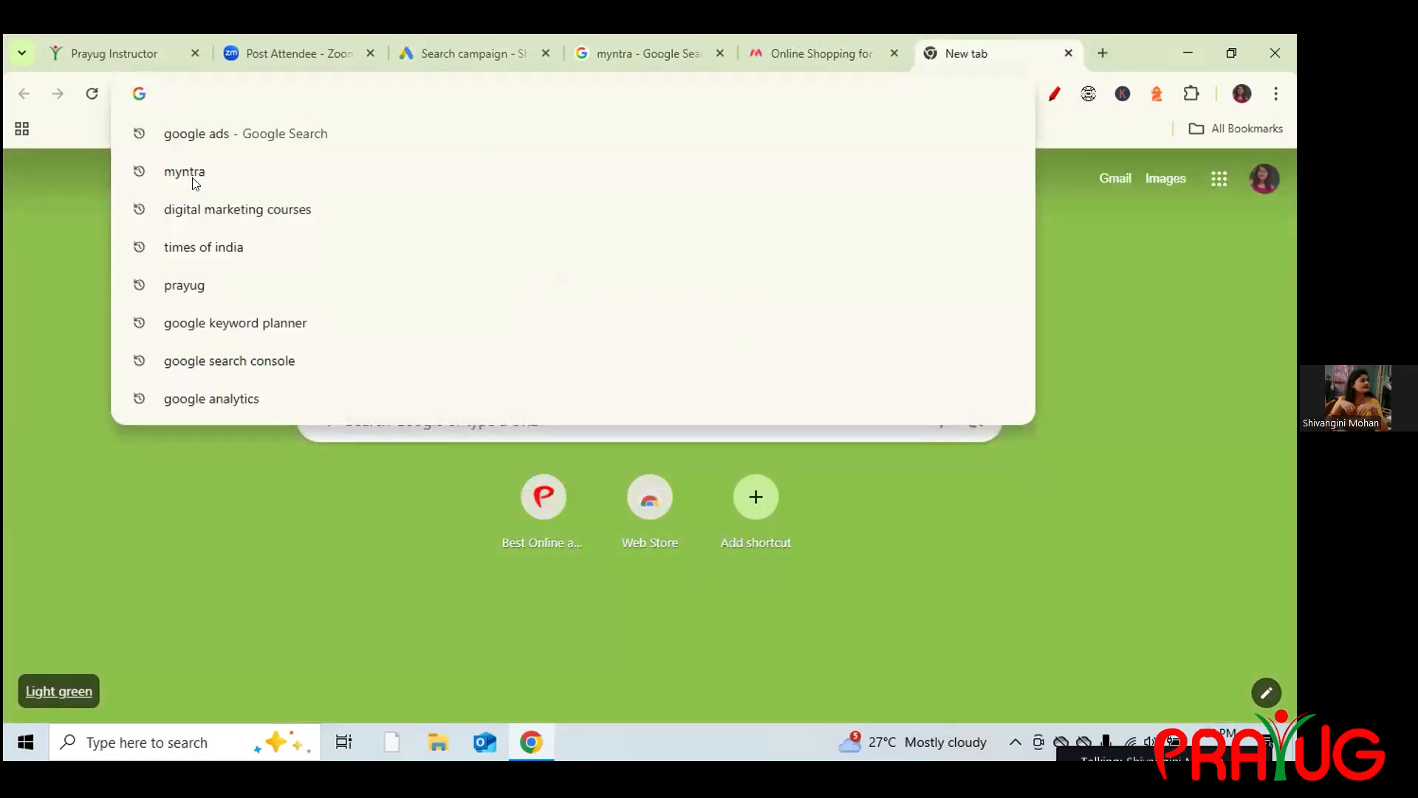
left_click(181, 285)
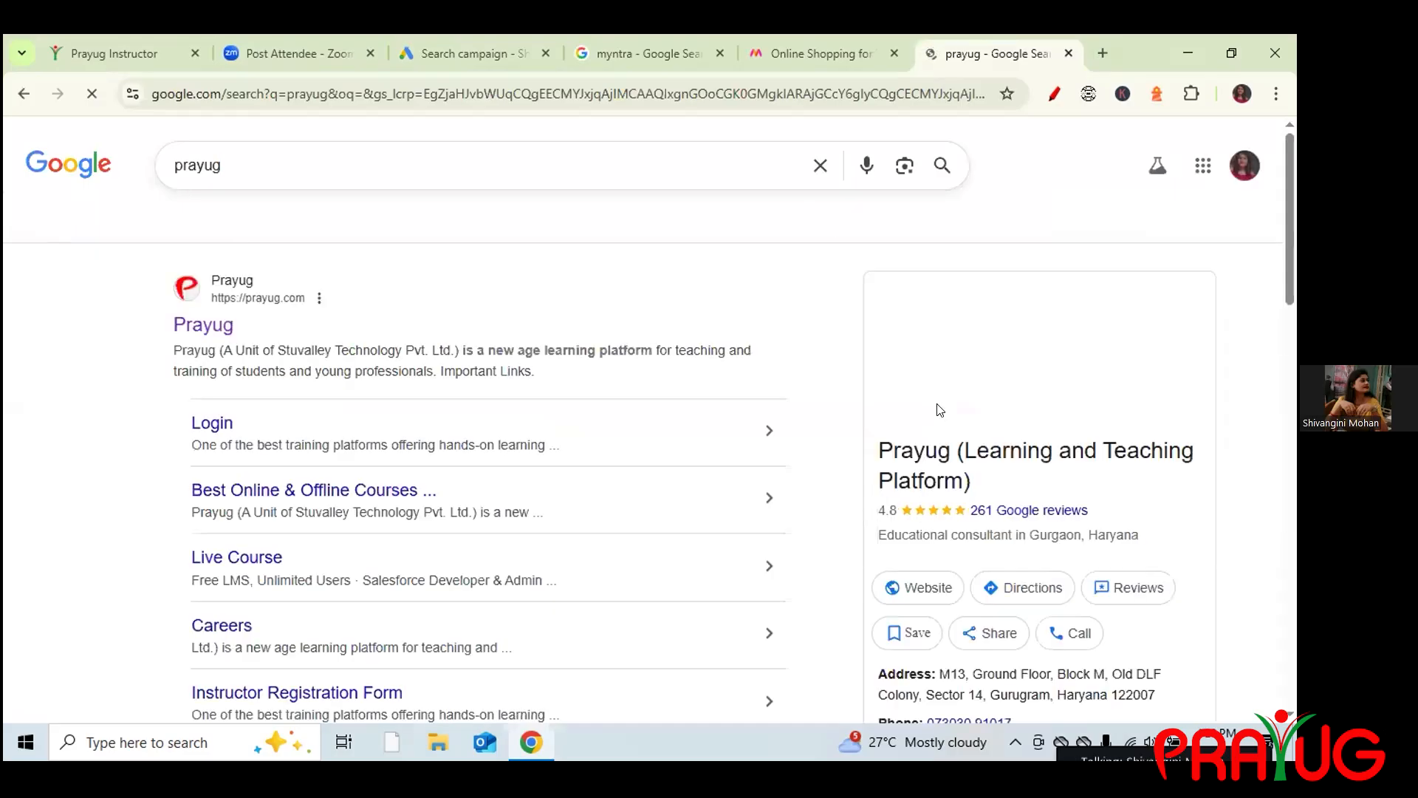
scroll(1289, 288, "down", 4)
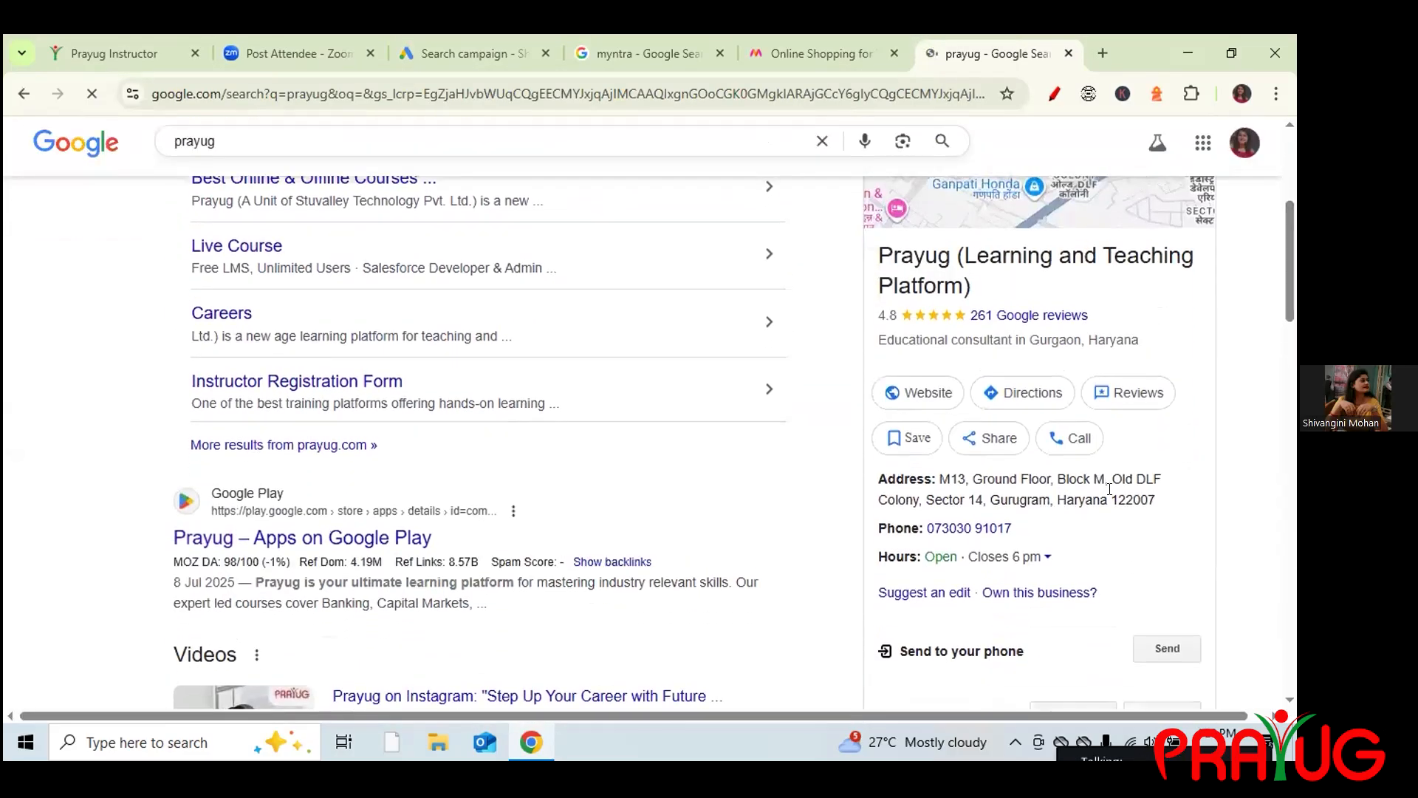
left_click_drag(1110, 458, 922, 476)
key("ctrl+c")
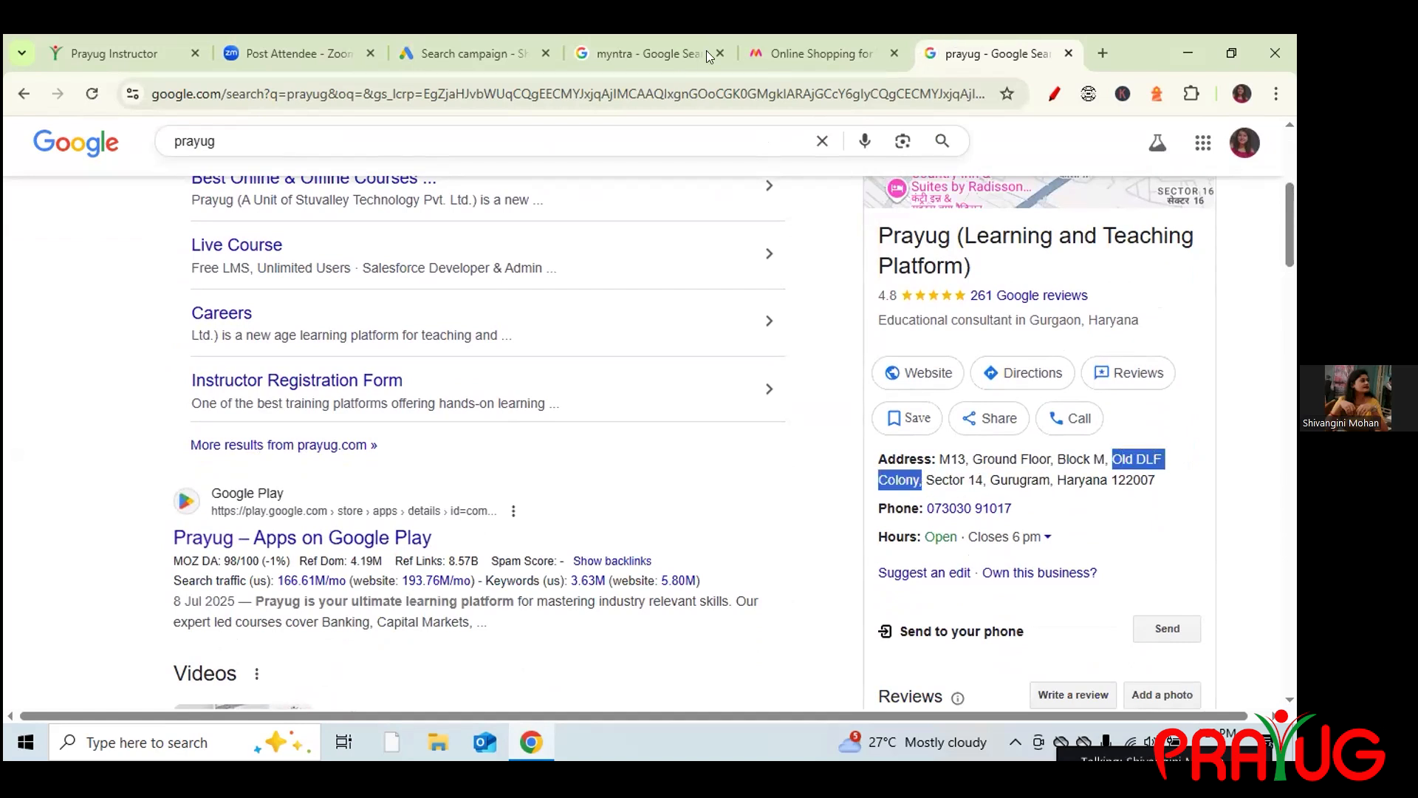
left_click(474, 43)
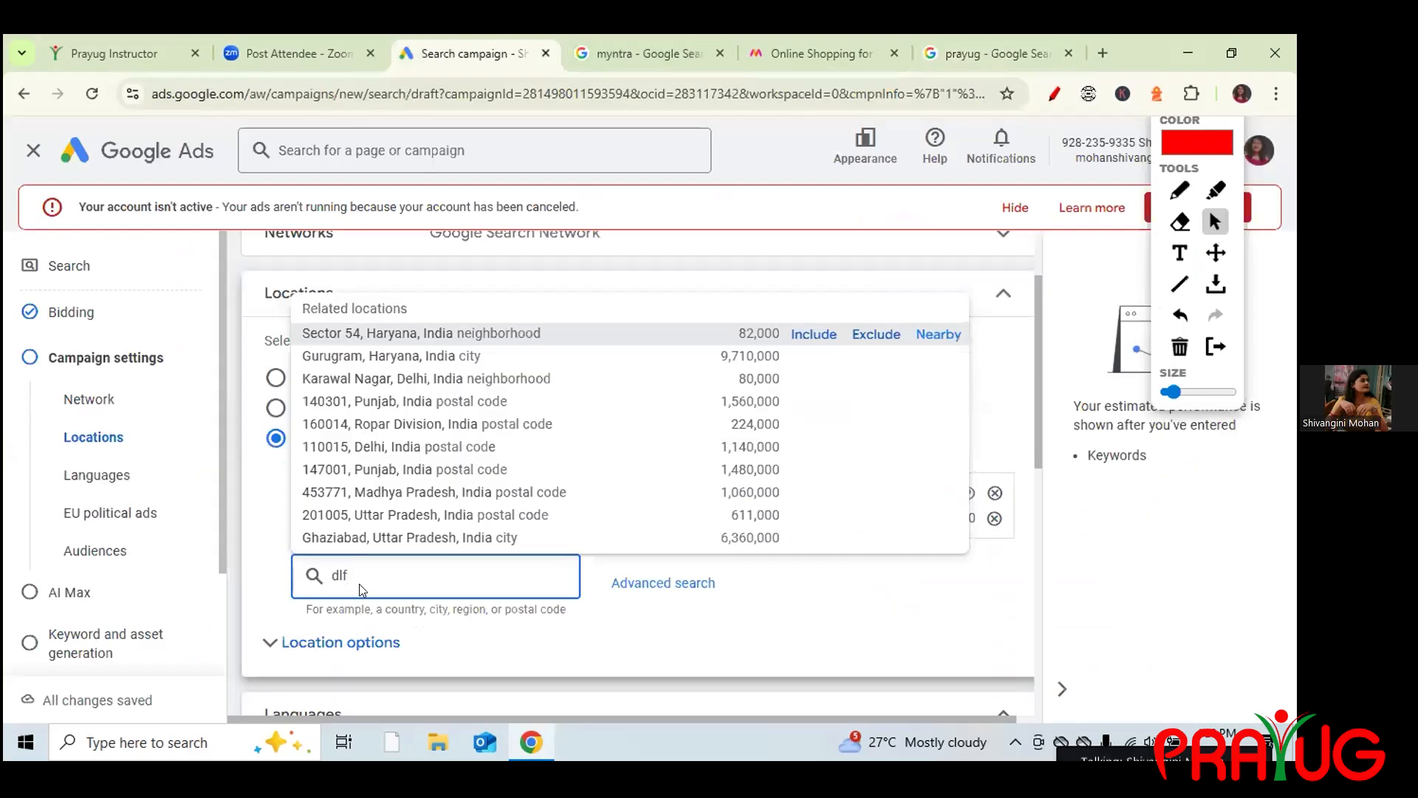
key("BackSpace")
key("BackSpace")
key("BackSpace")
key("ctrl+v")
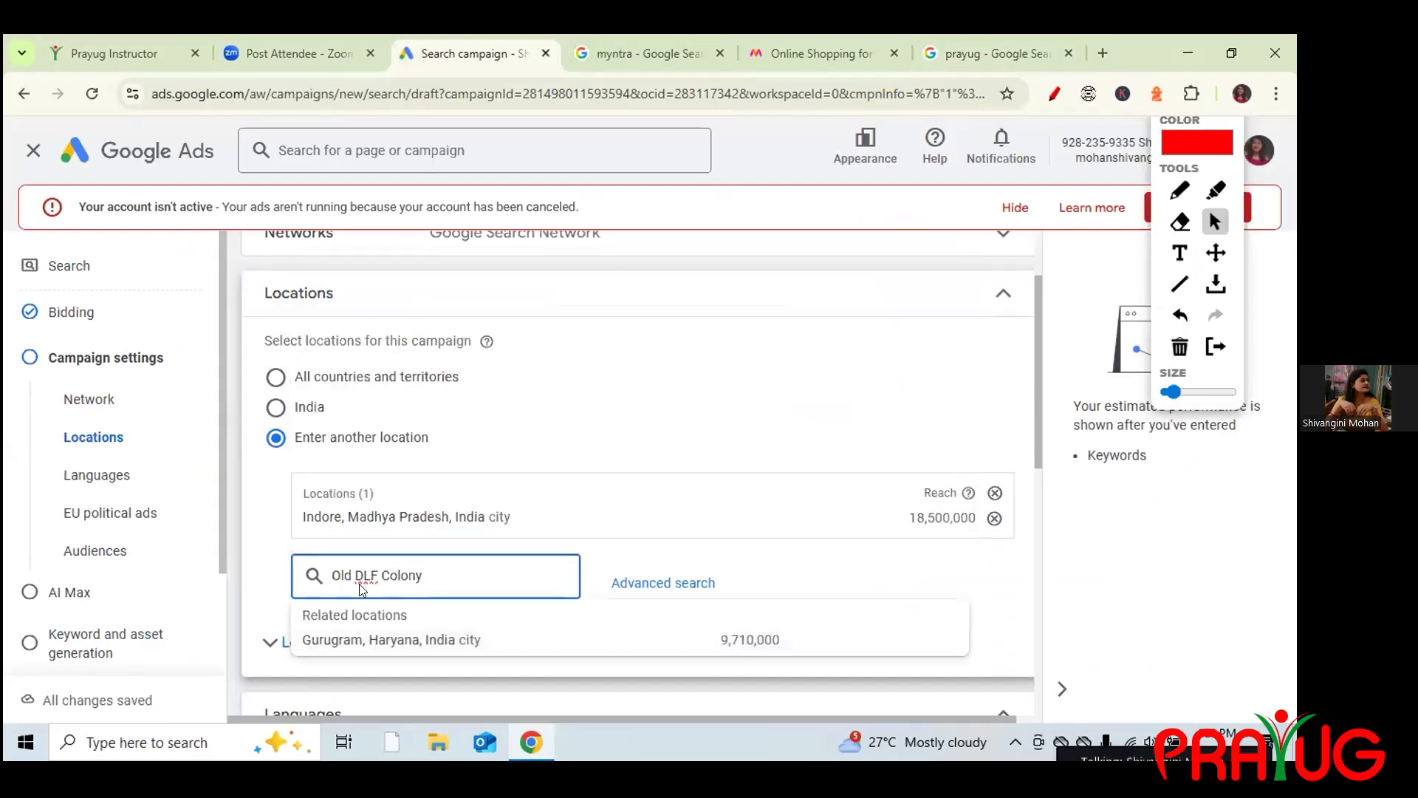
left_click_drag(1035, 431, 1037, 496)
left_click(455, 440)
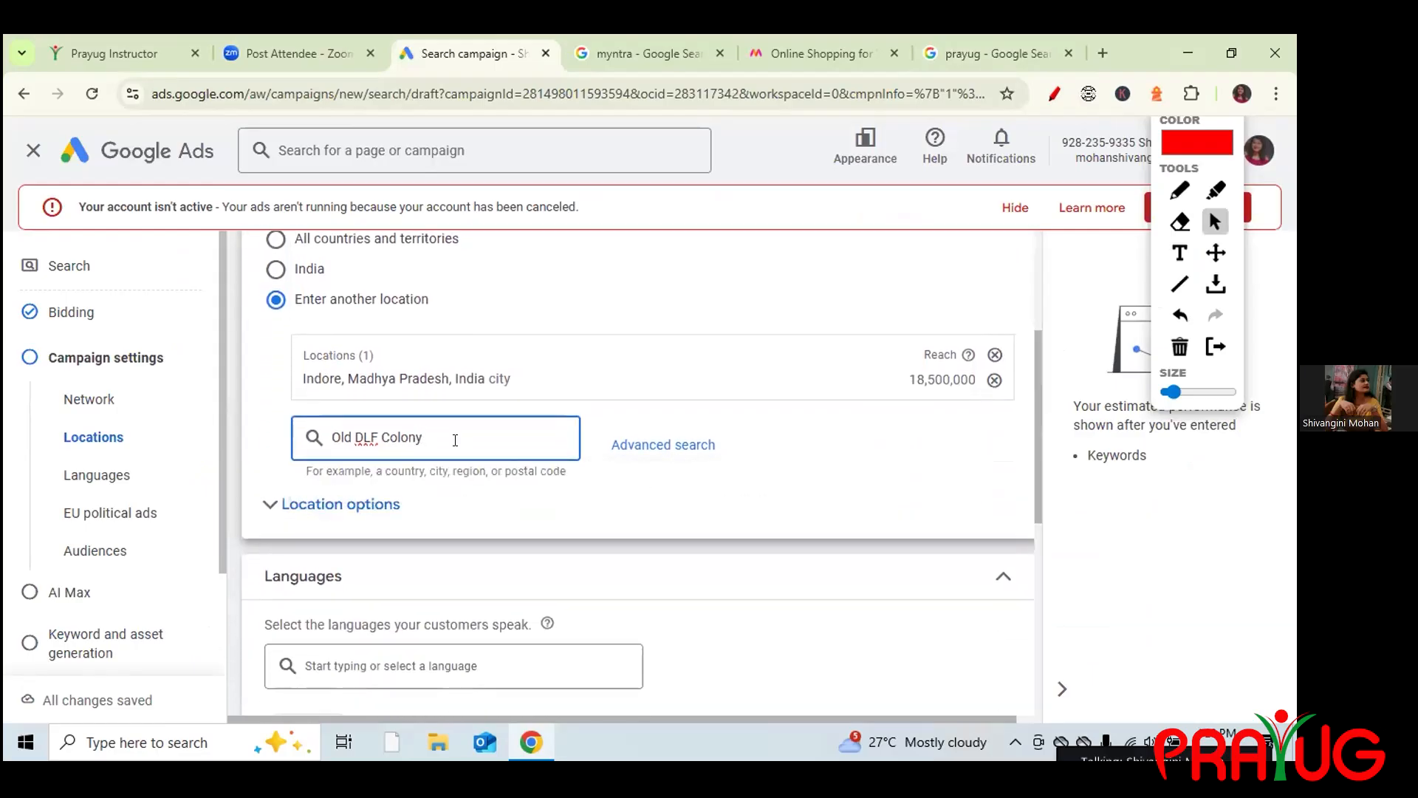
key("BackSpace")
key("BackSpace")
key("BackSpace")
key("BackSpace")
key("BackSpace")
key("BackSpace")
key("BackSpace")
key("BackSpace")
key("BackSpace")
key("BackSpace")
key("BackSpace")
key("BackSpace")
key("BackSpace")
key("BackSpace")
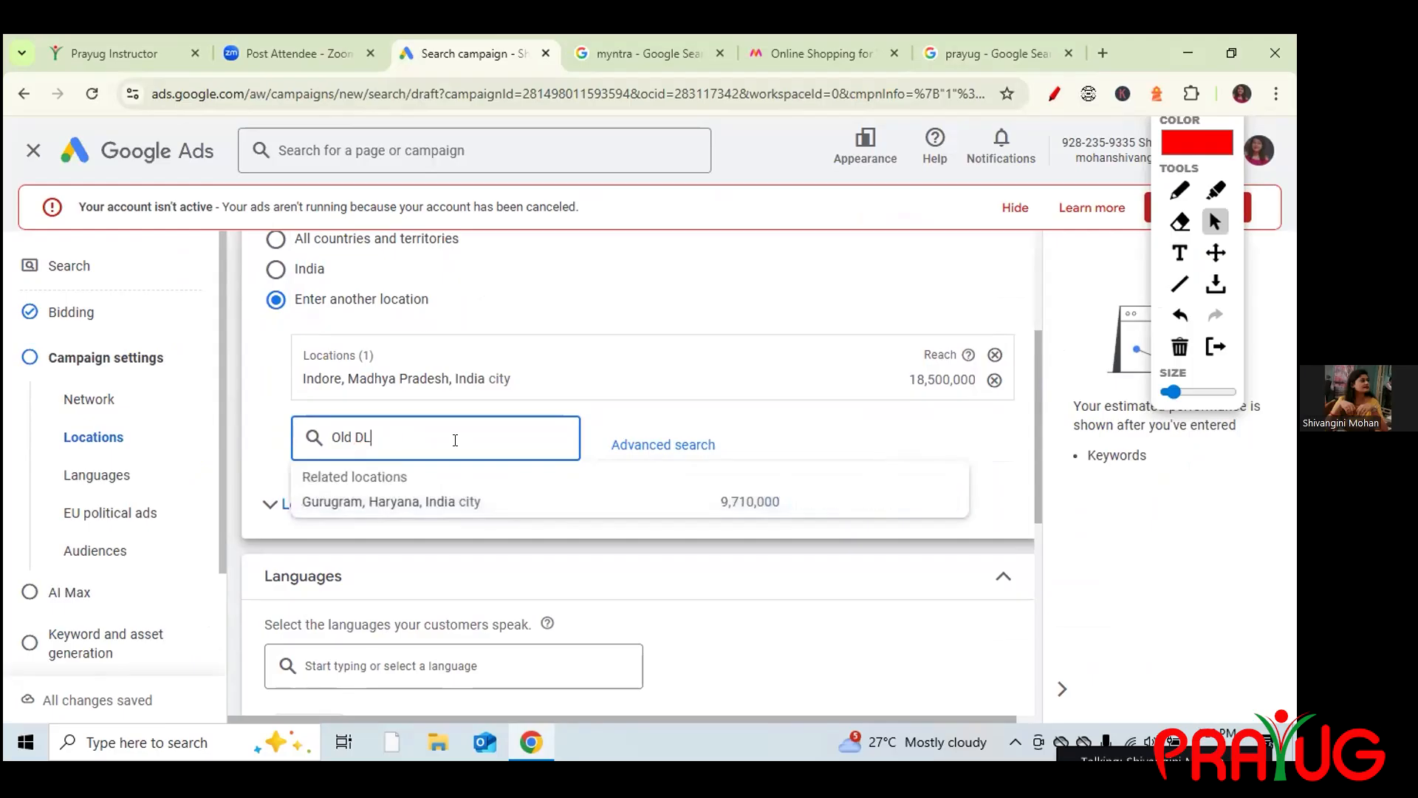
left_click(1008, 38)
left_click(1109, 481)
left_click_drag(1115, 478, 1165, 481)
key("ctrl+c")
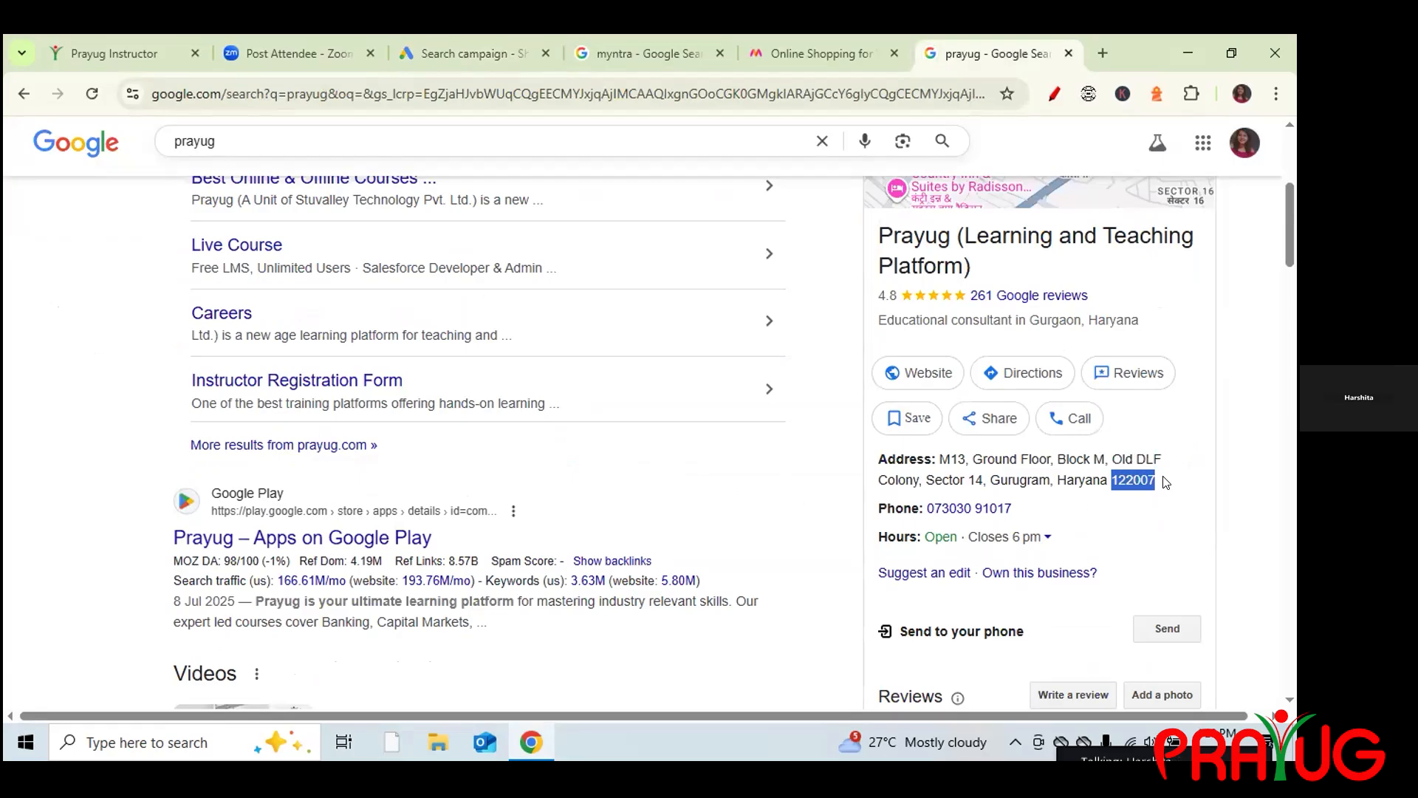
left_click(442, 51)
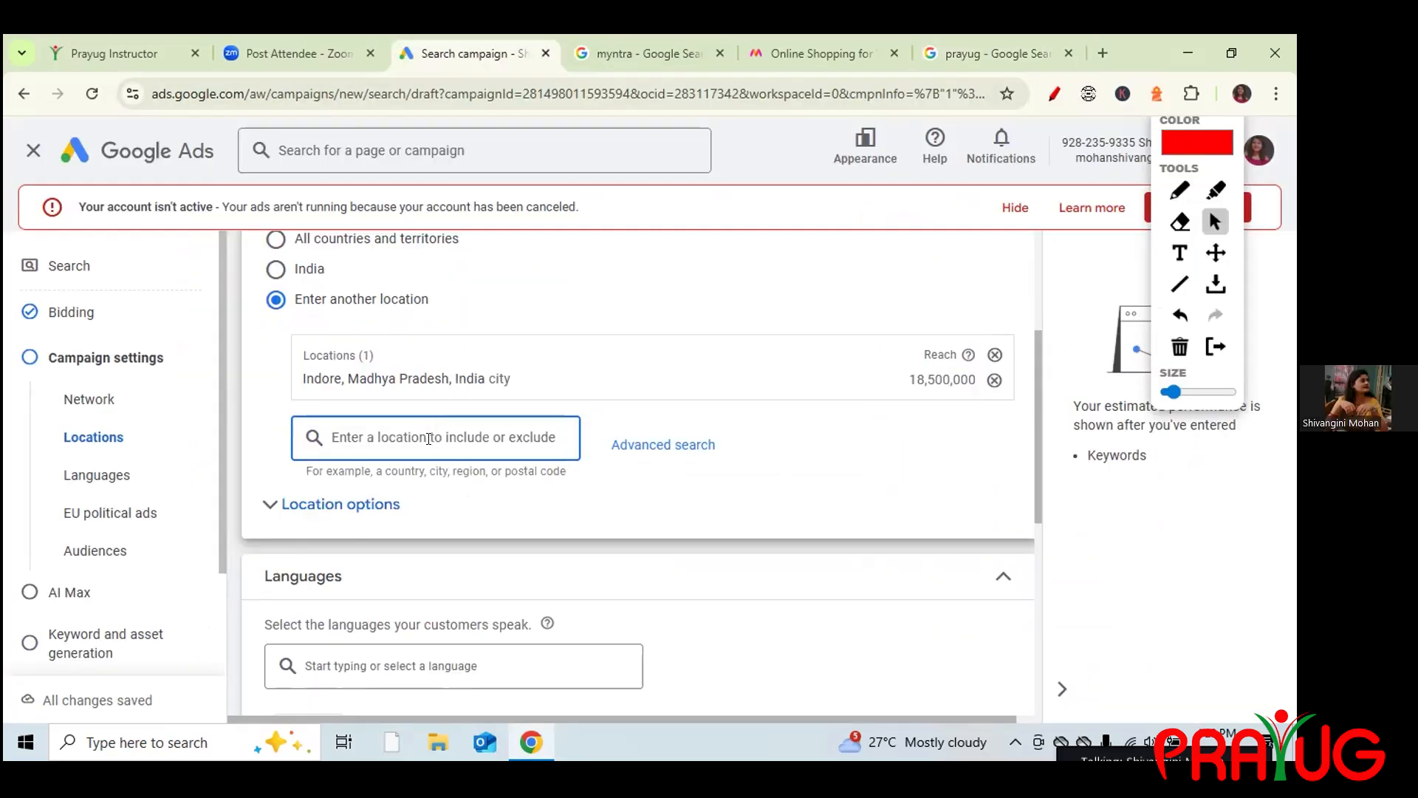
key("ctrl+v")
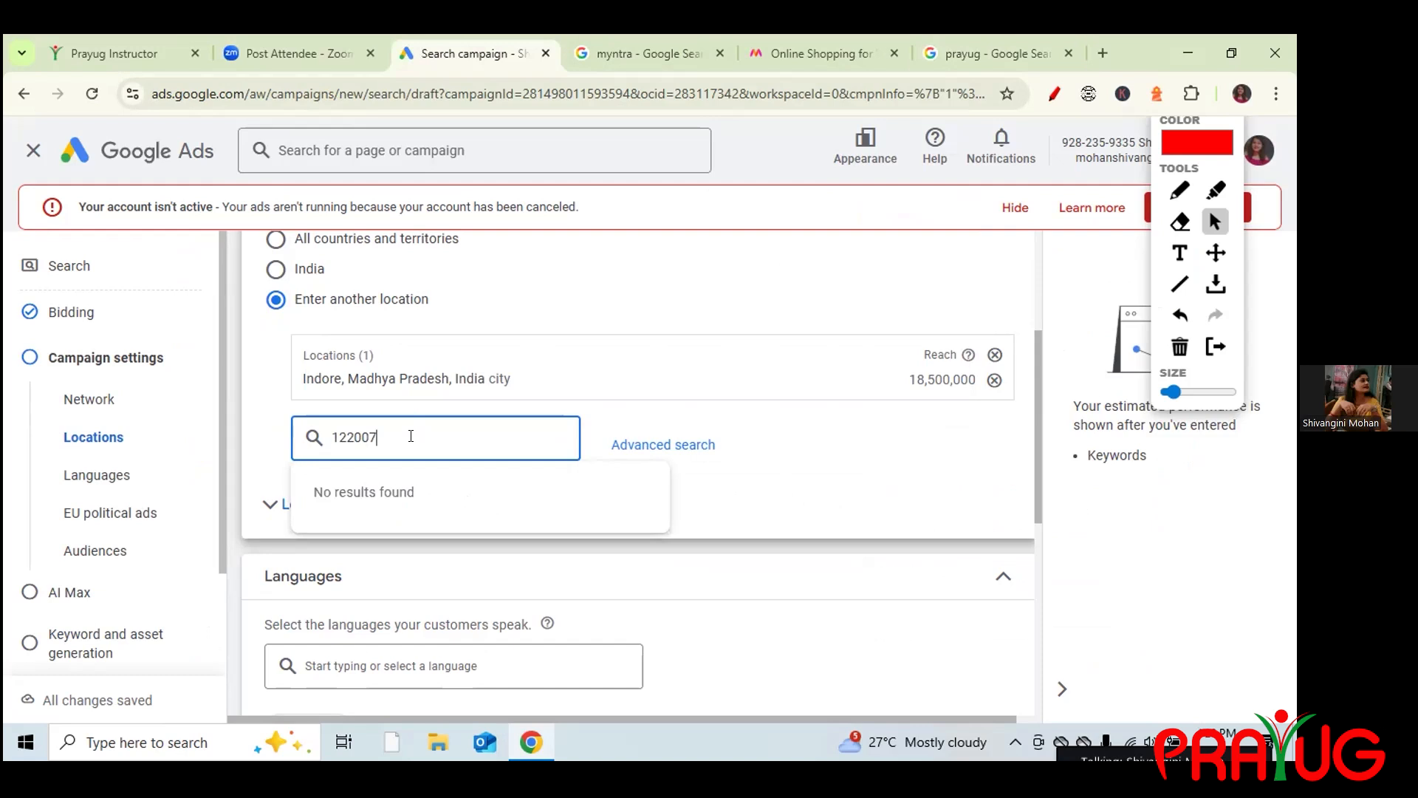
key("BackSpace")
key("BackSpace")
key("BackSpace")
key("BackSpace")
key("BackSpace")
key("BackSpace")
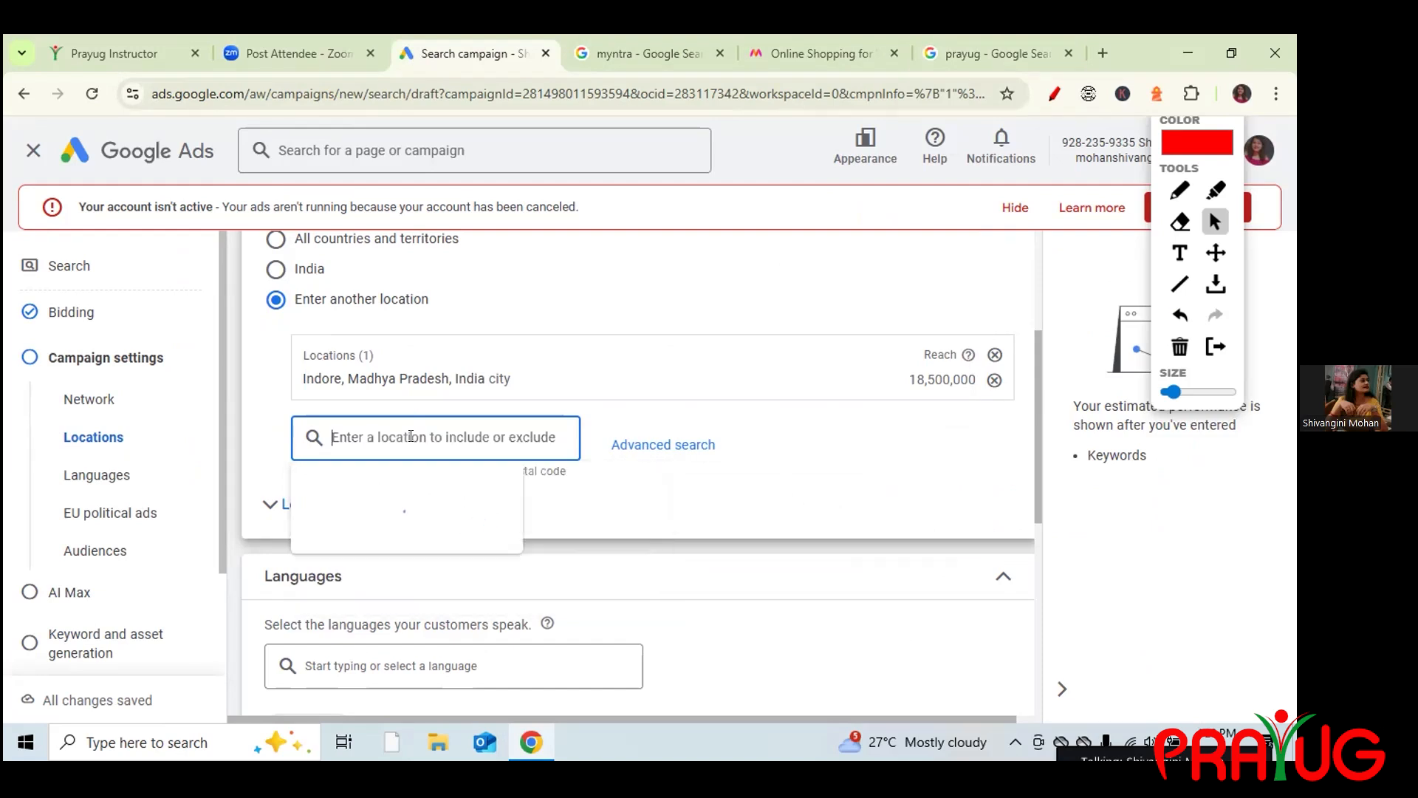
type("d")
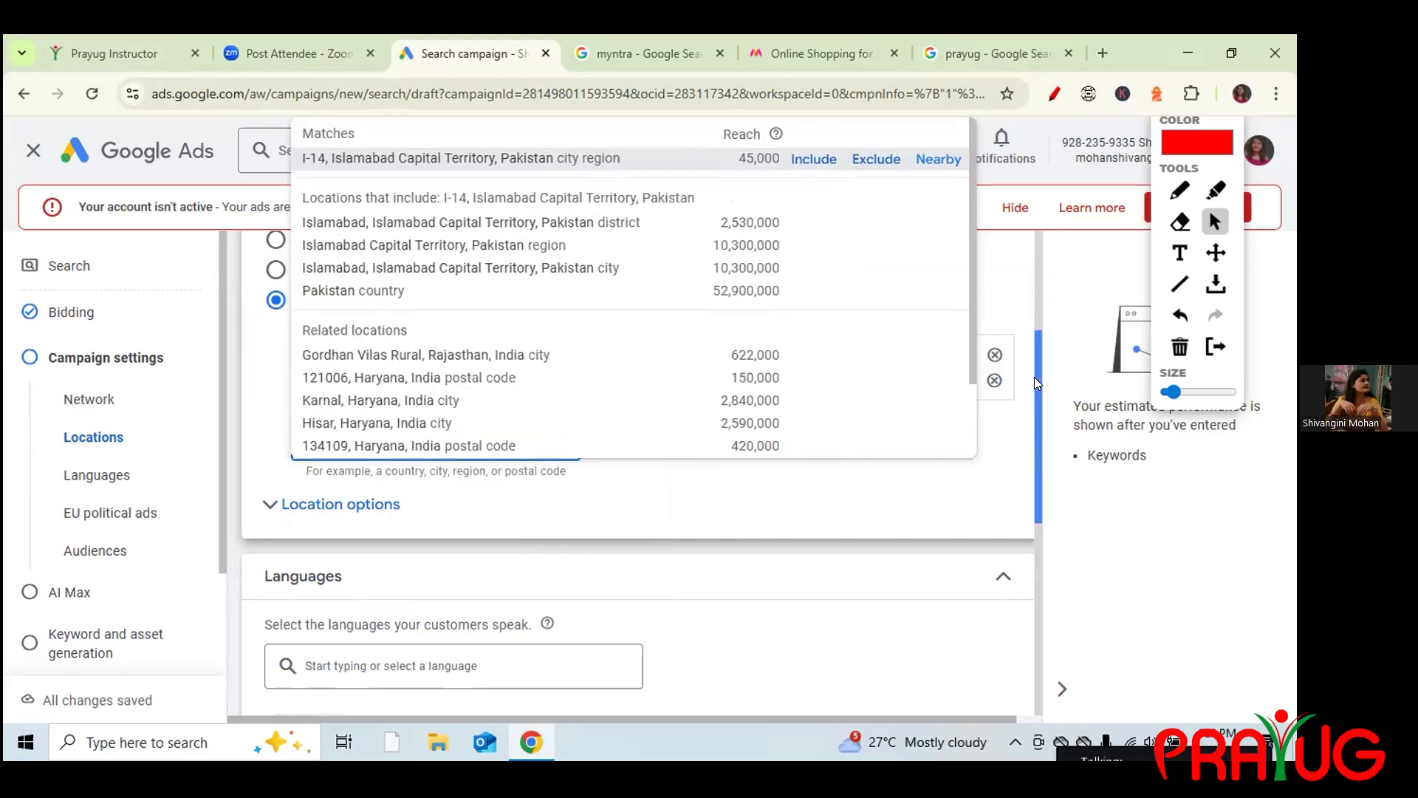
left_click_drag(1037, 367, 1027, 330)
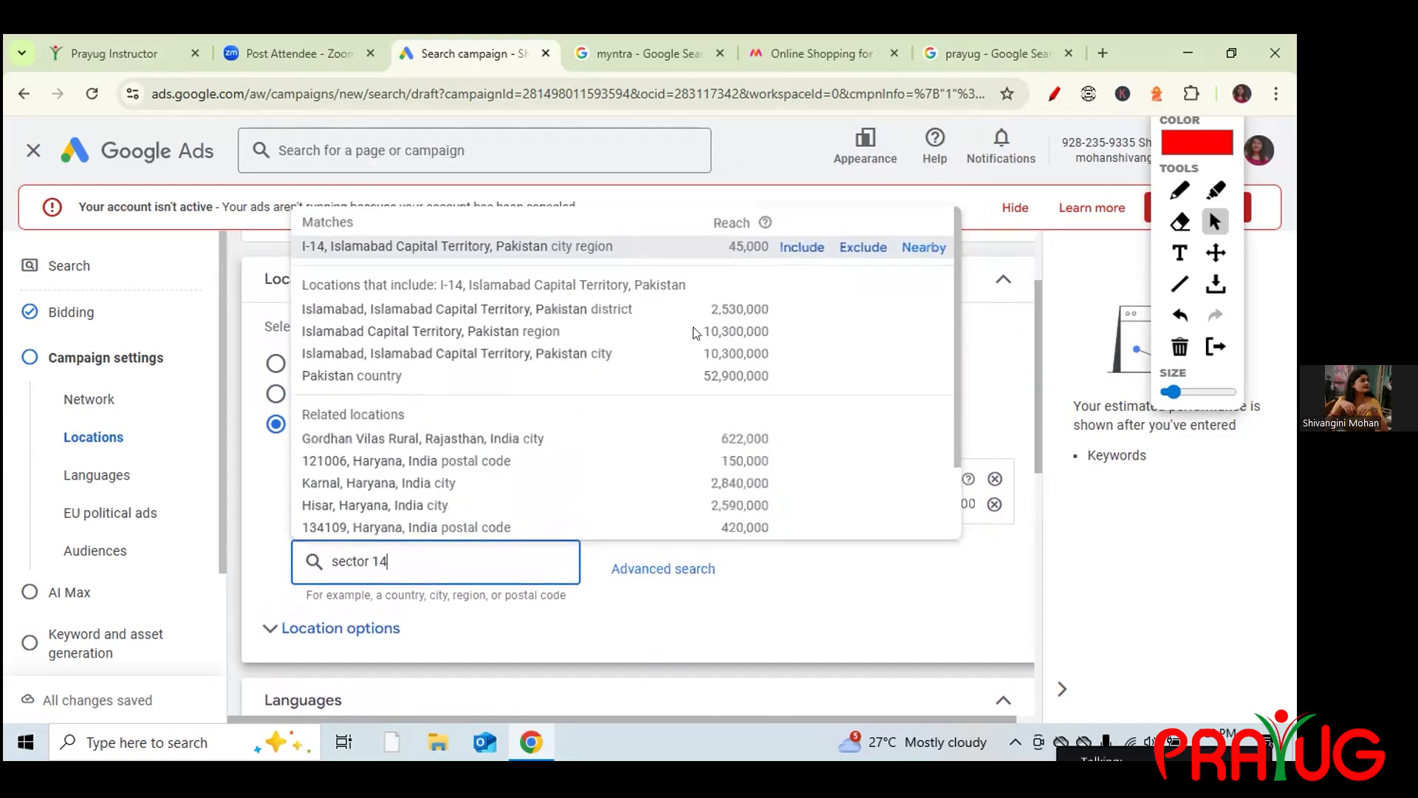
left_click(391, 560)
type("guru")
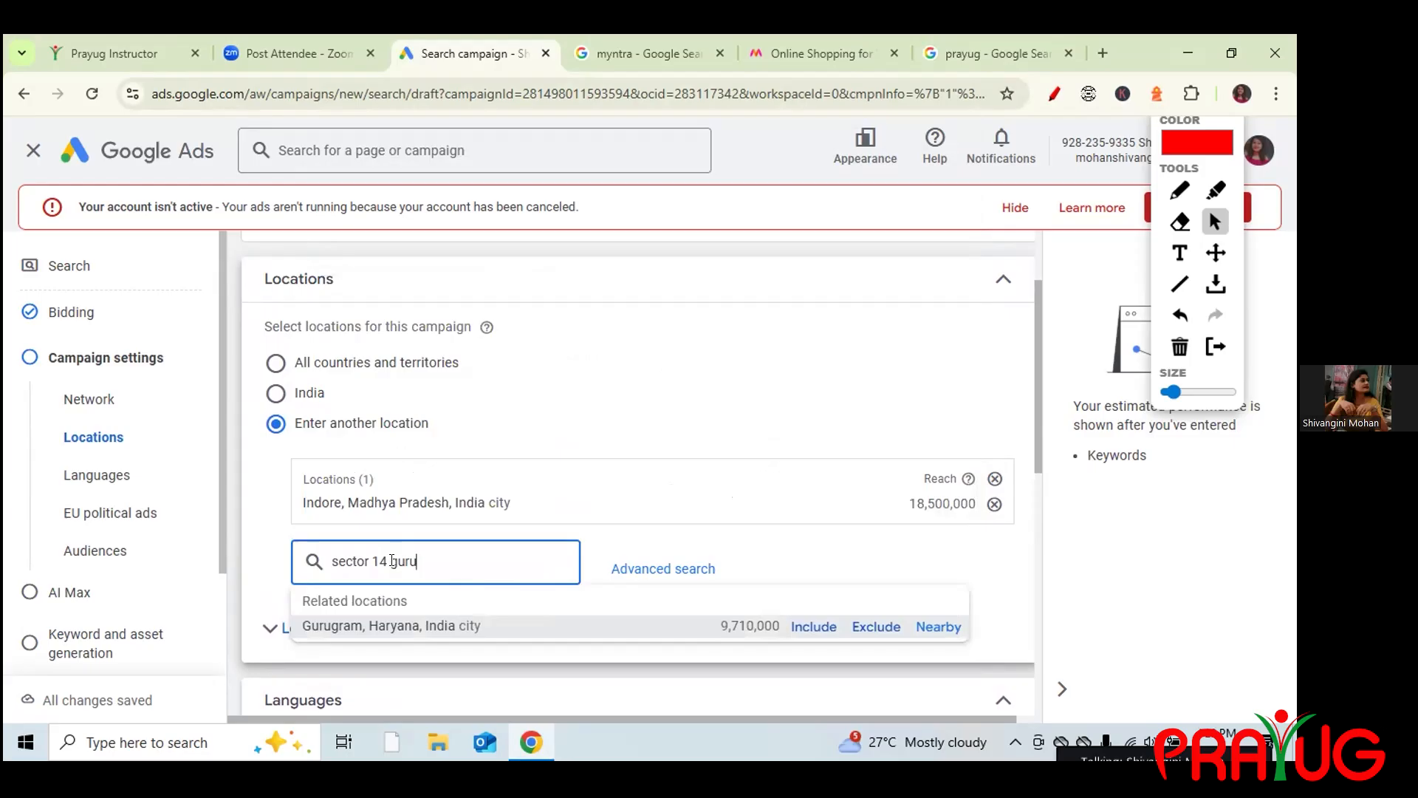
type("gram")
key("BackSpace")
key("BackSpace")
key("BackSpace")
key("BackSpace")
key("BackSpace")
key("BackSpace")
key("BackSpace")
key("BackSpace")
key("BackSpace")
key("BackSpace")
key("BackSpace")
key("BackSpace")
key("BackSpace")
key("BackSpace")
key("BackSpace")
key("BackSpace")
key("BackSpace")
key("BackSpace")
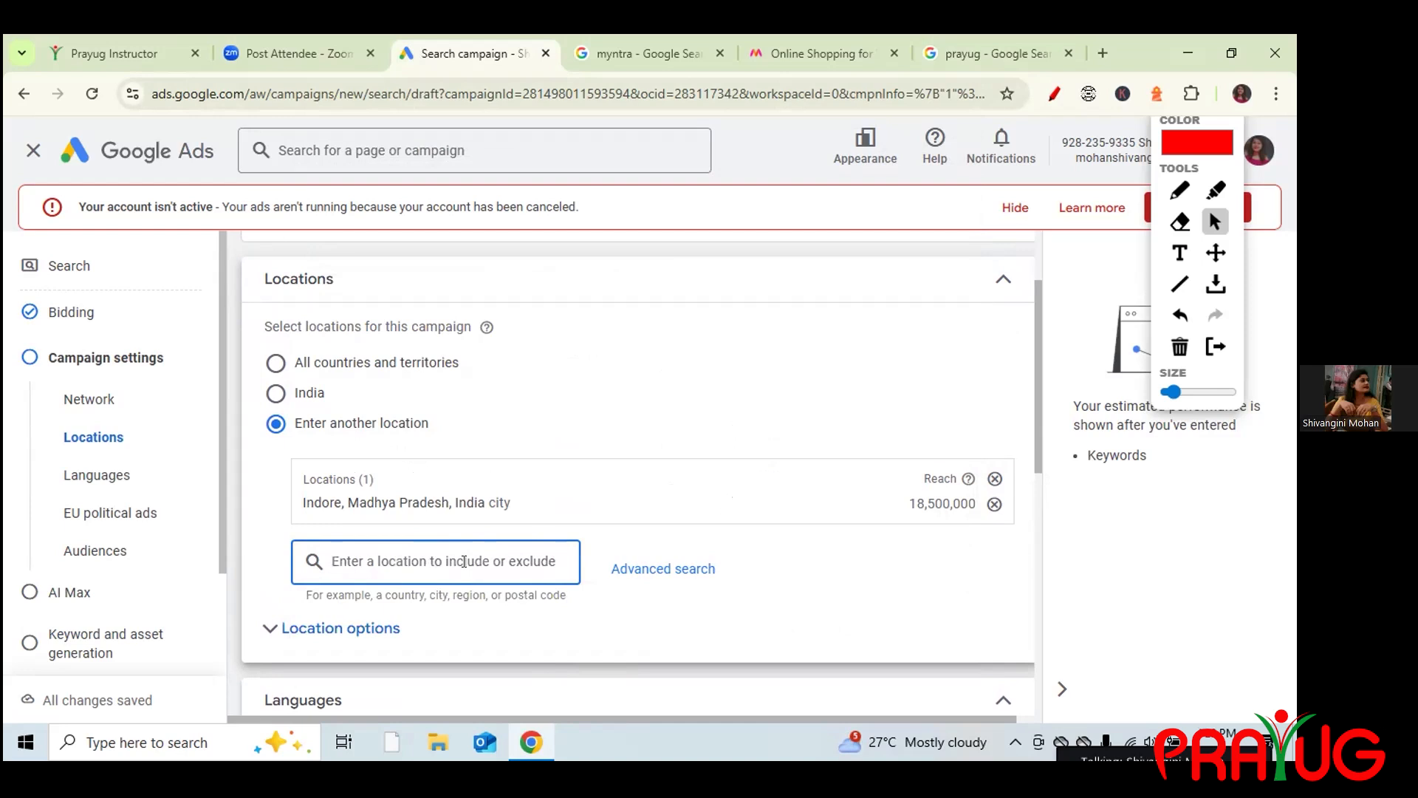
Discard a 'keshav nagar' search and include postal code 411036, Maharashtra as a target location.
type("kesha")
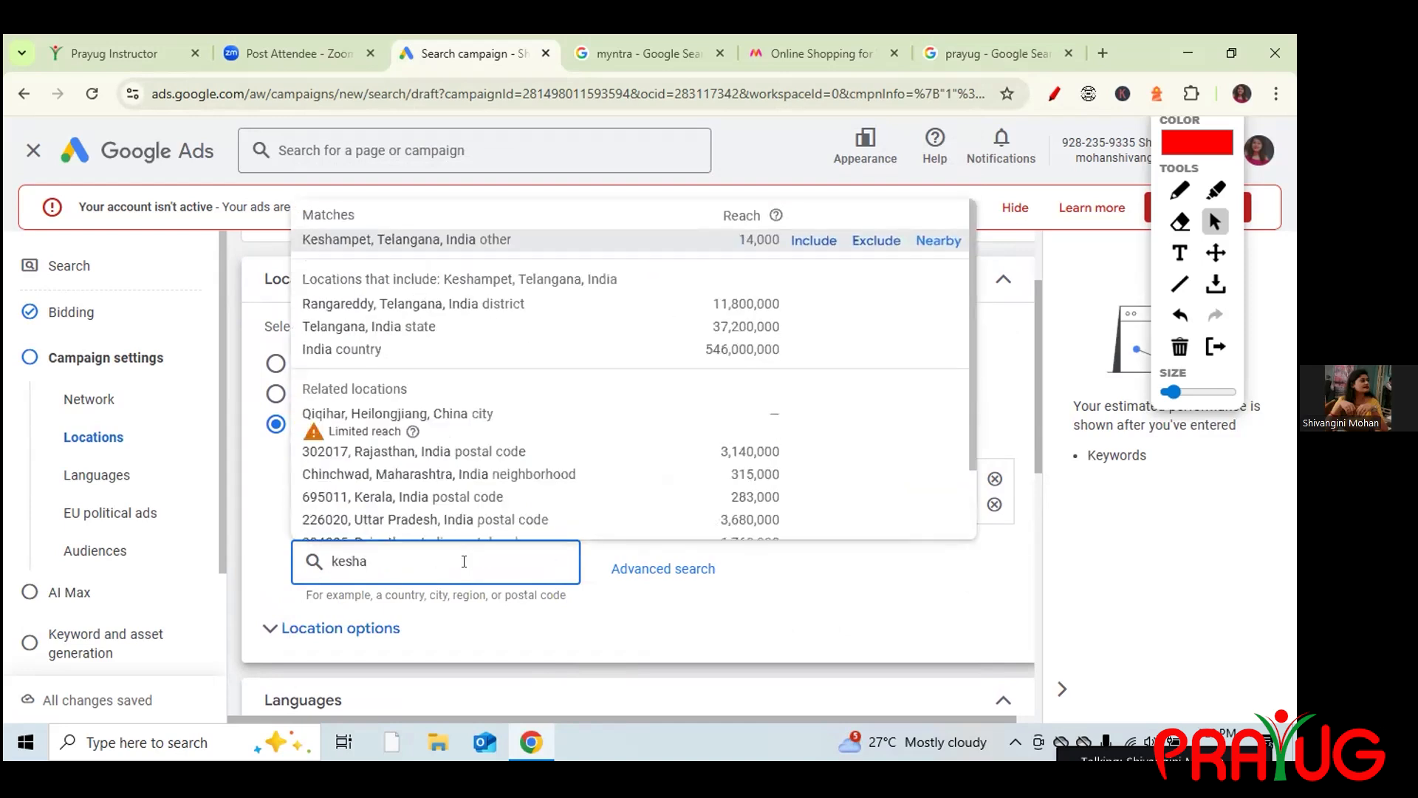
type("v nagar")
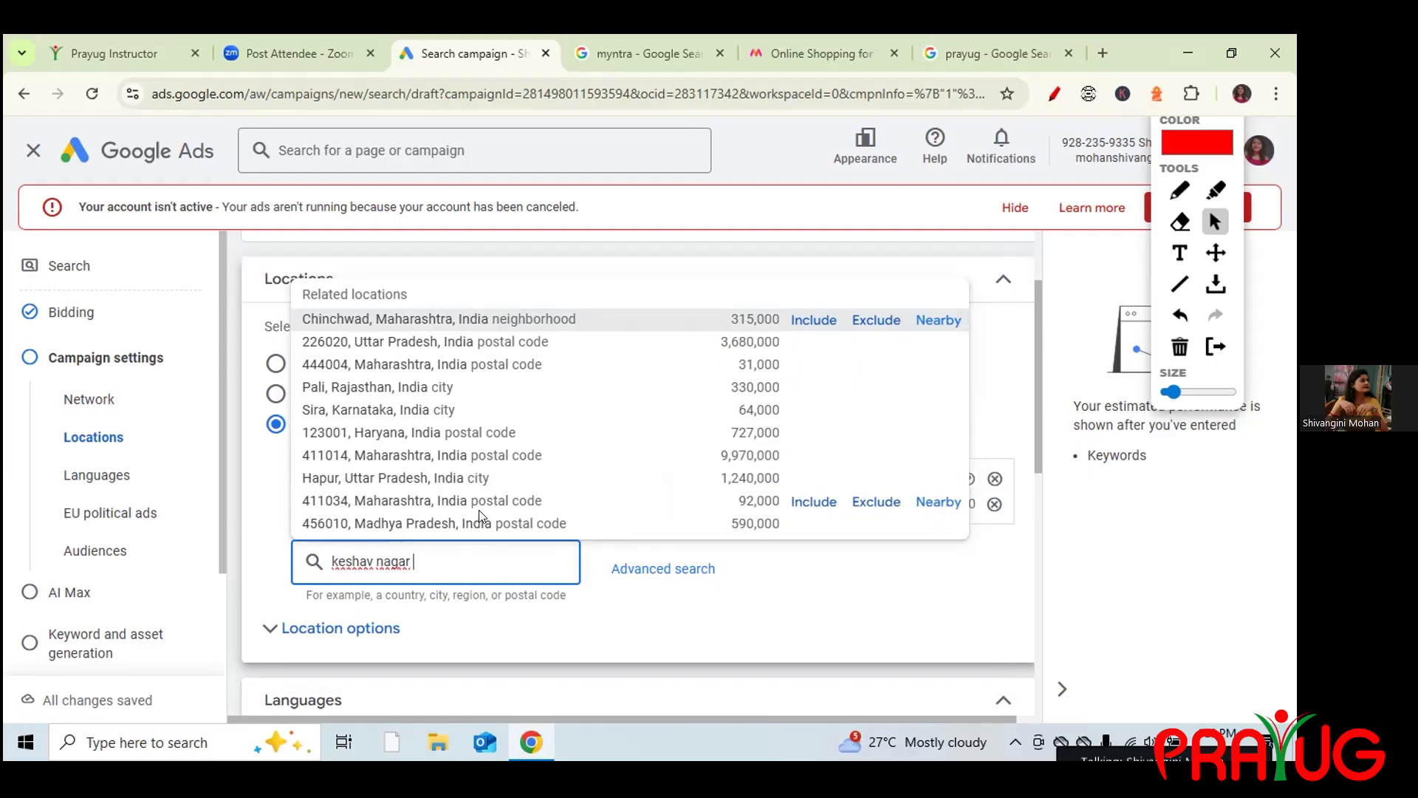
key("BackSpace")
key("BackSpace")
key("BackSpace")
key("BackSpace")
key("BackSpace")
key("BackSpace")
key("BackSpace")
key("BackSpace")
key("BackSpace")
key("BackSpace")
key("BackSpace")
key("BackSpace")
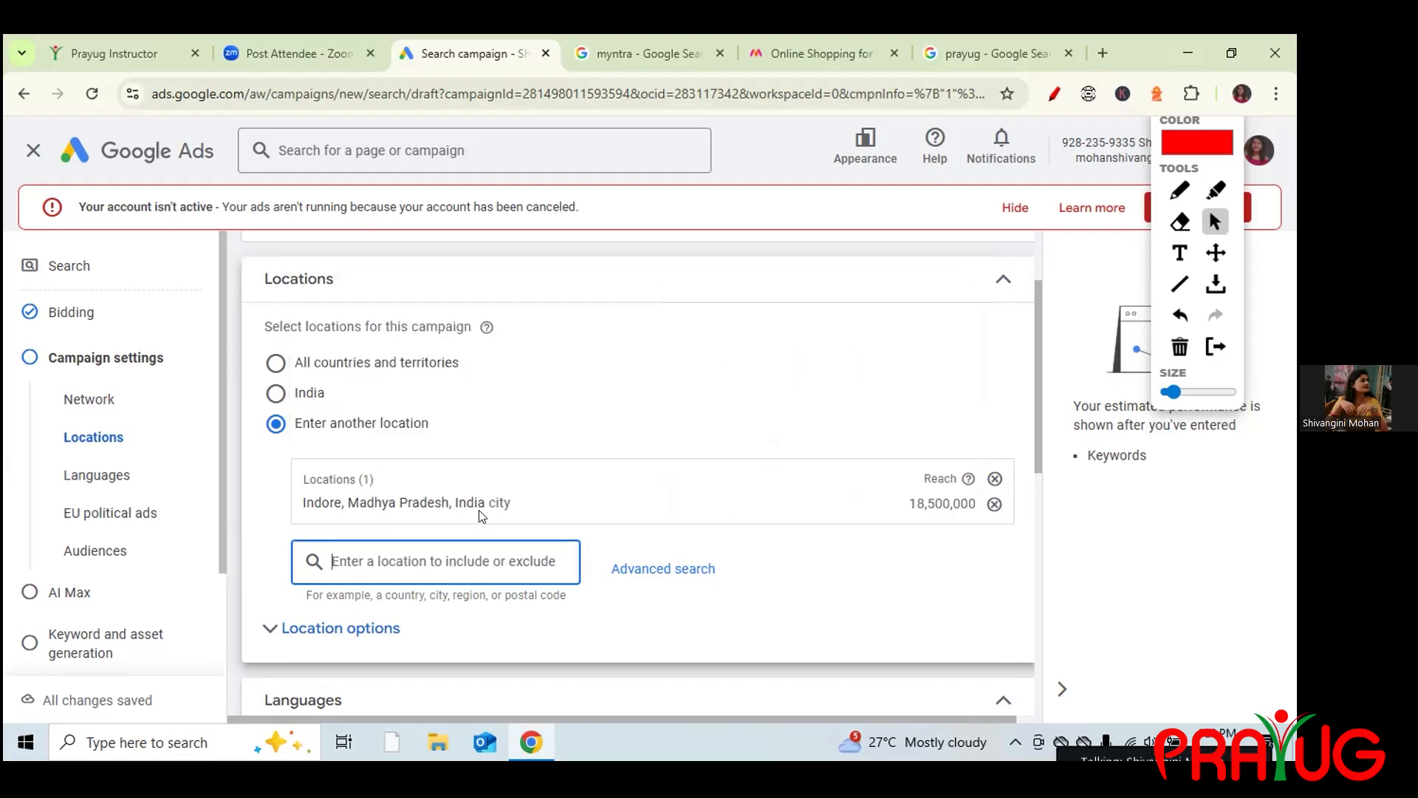
type("411036")
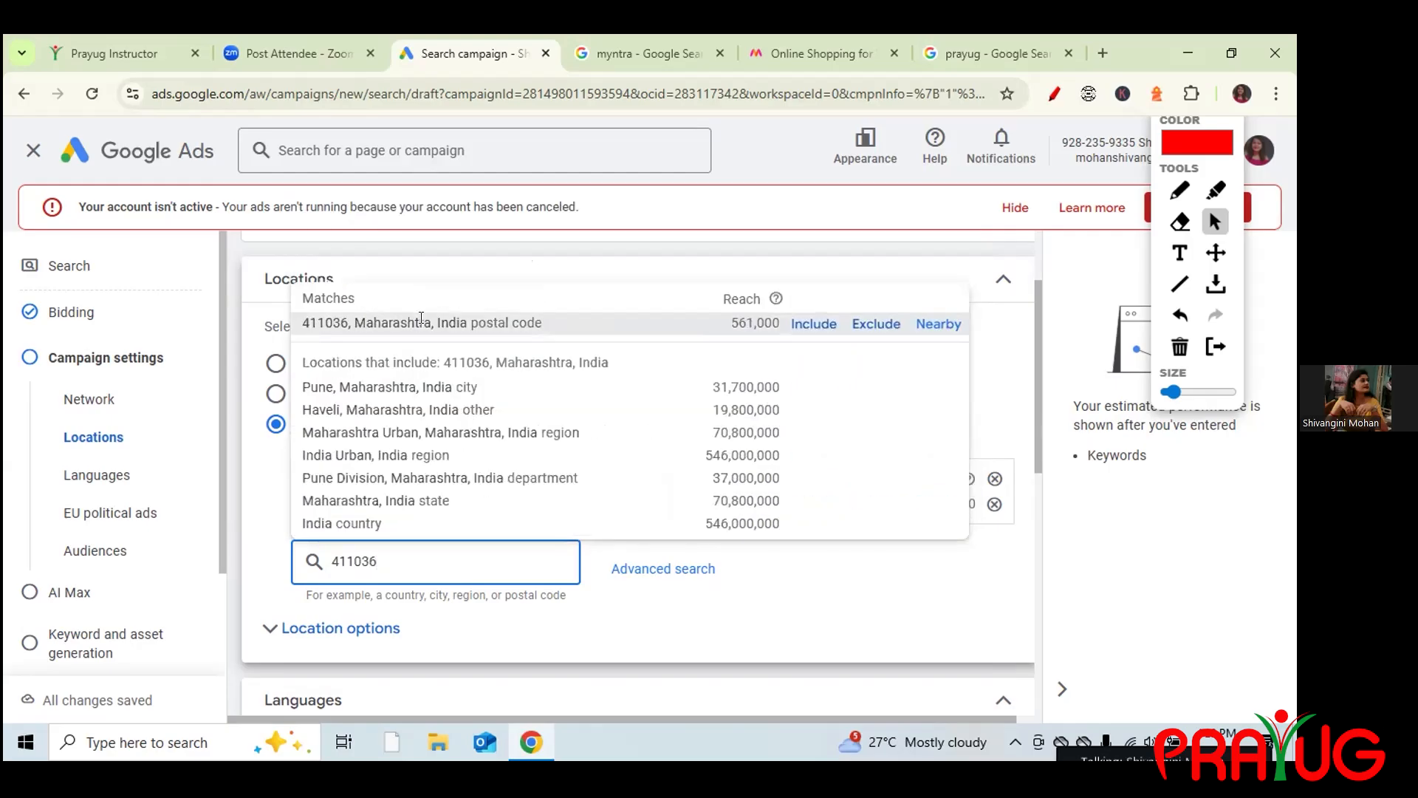
left_click(809, 329)
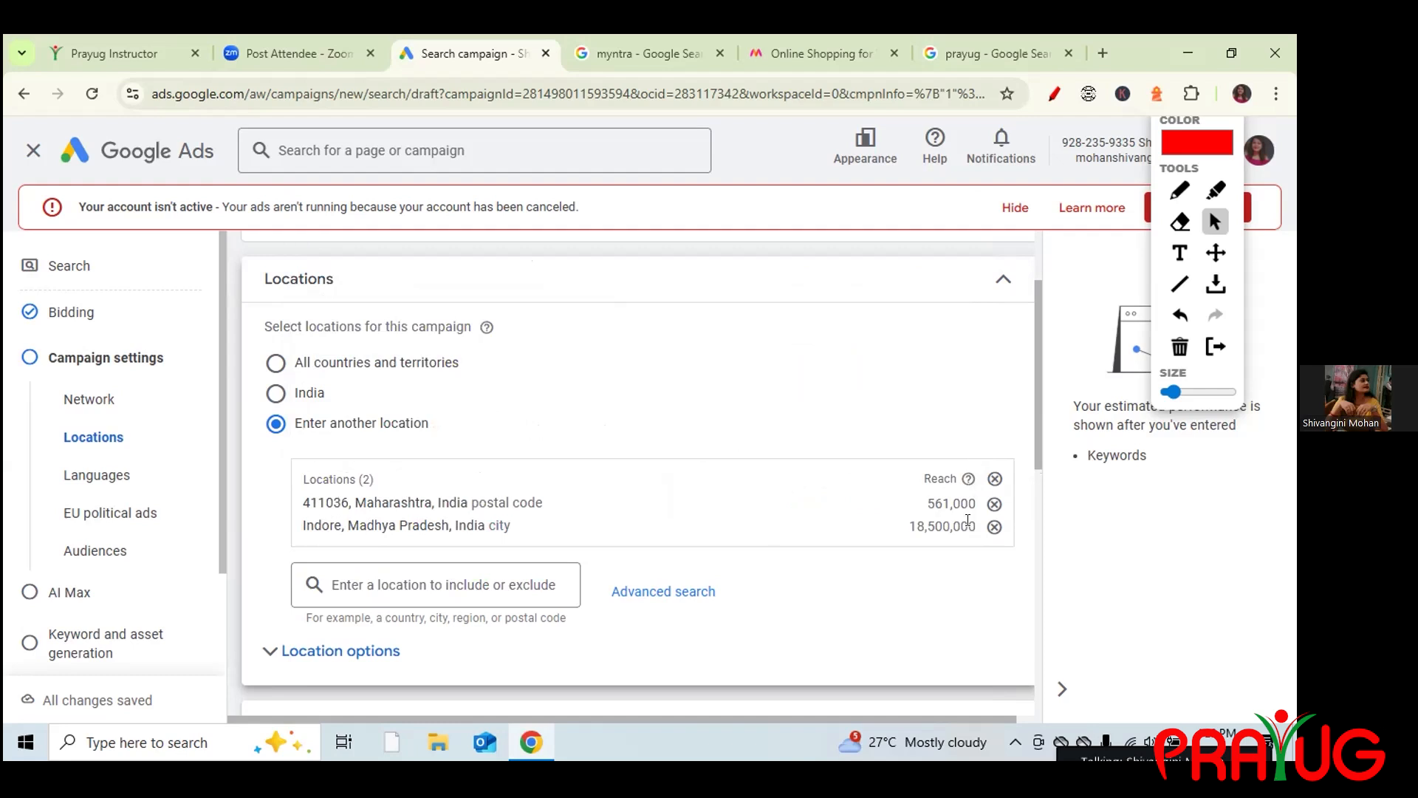
Select India, expand Location options, and mark Presence or interest with a red tick annotation.
left_click(275, 393)
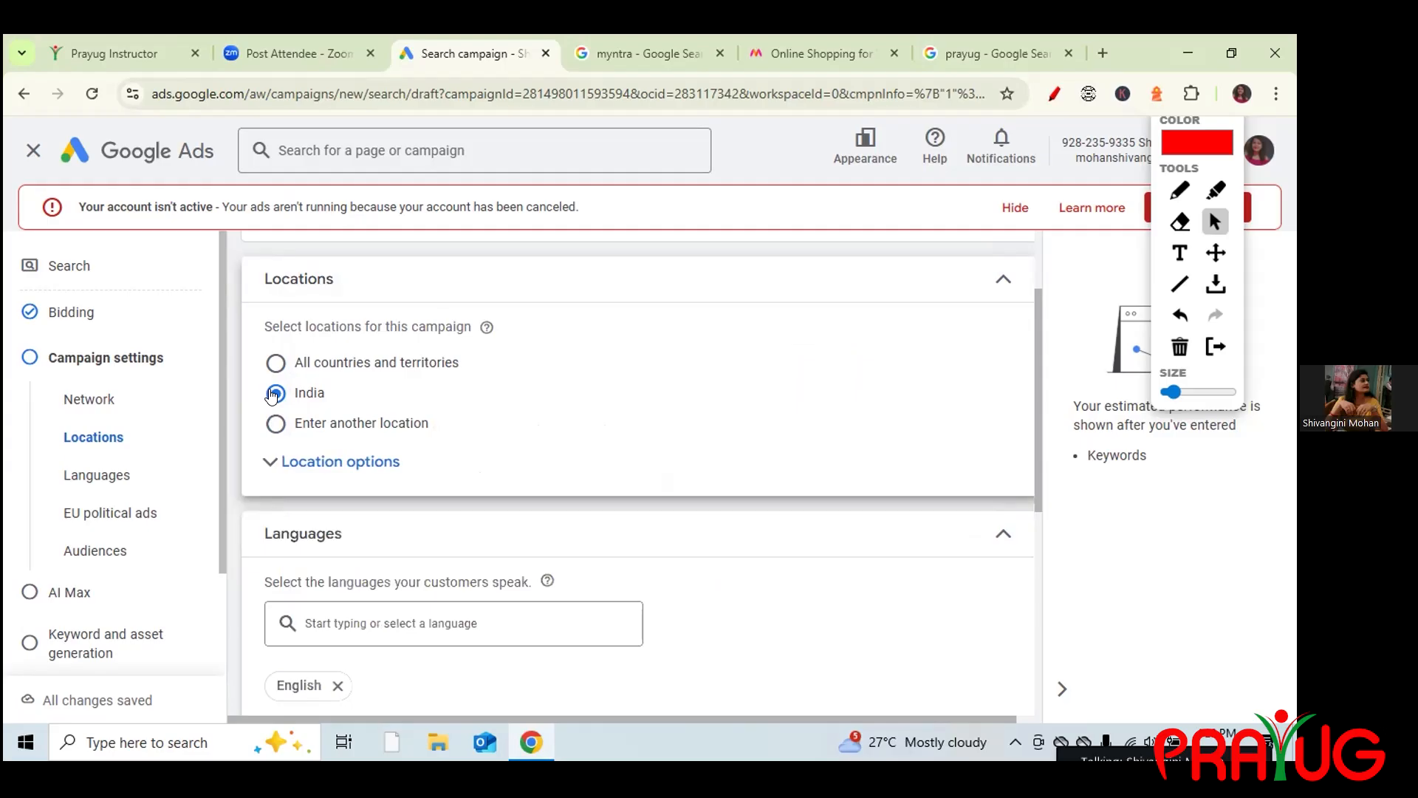
left_click(288, 465)
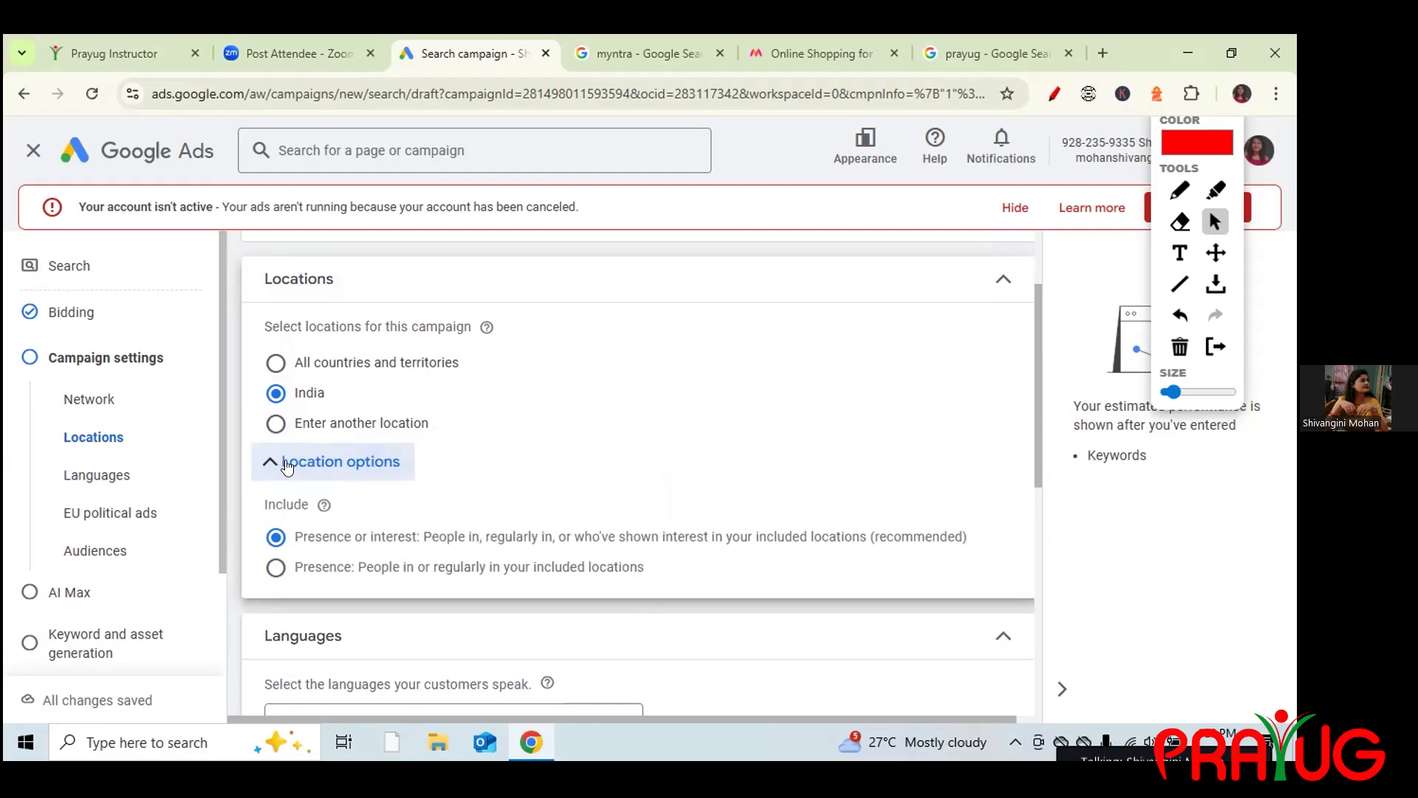
left_click(1179, 190)
left_click_drag(247, 542, 271, 524)
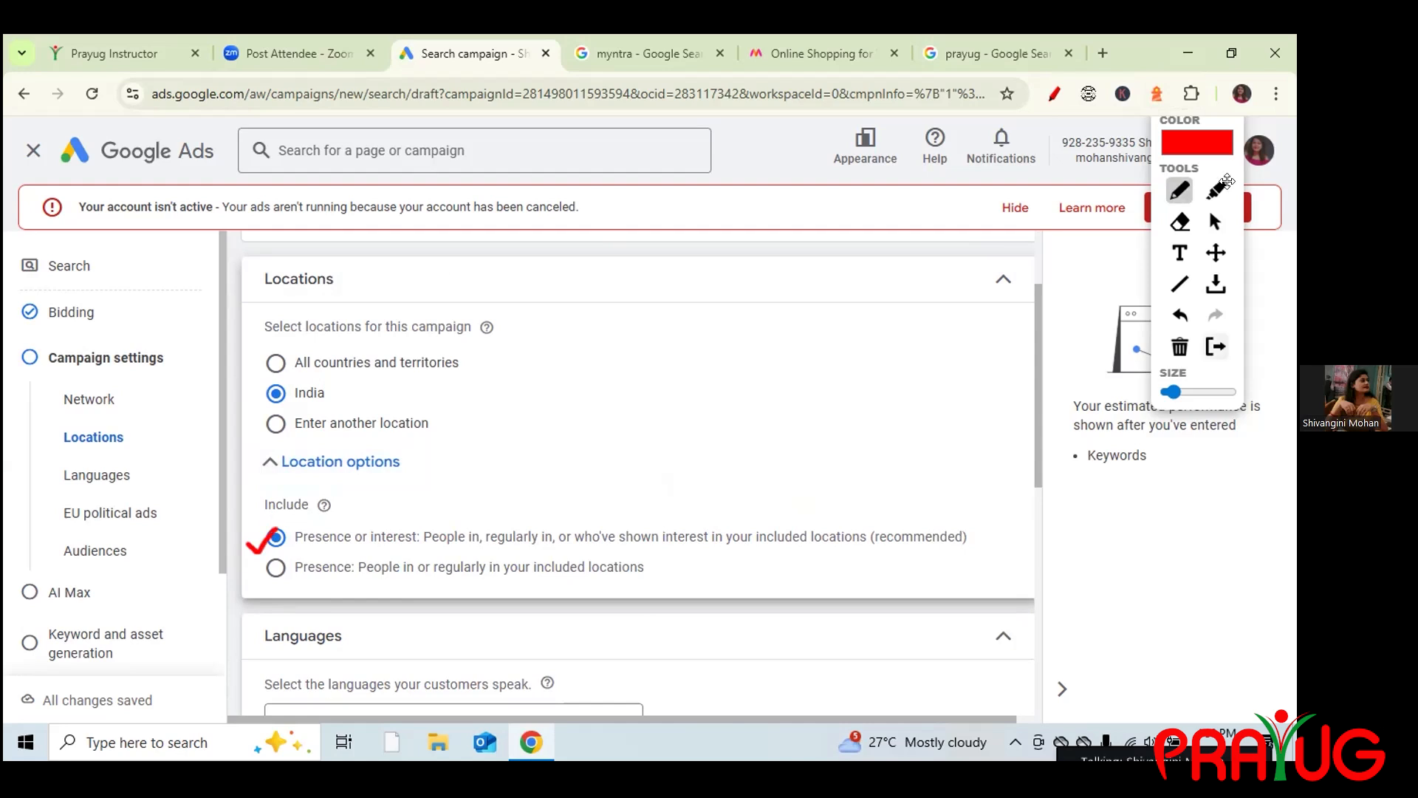
left_click(1215, 222)
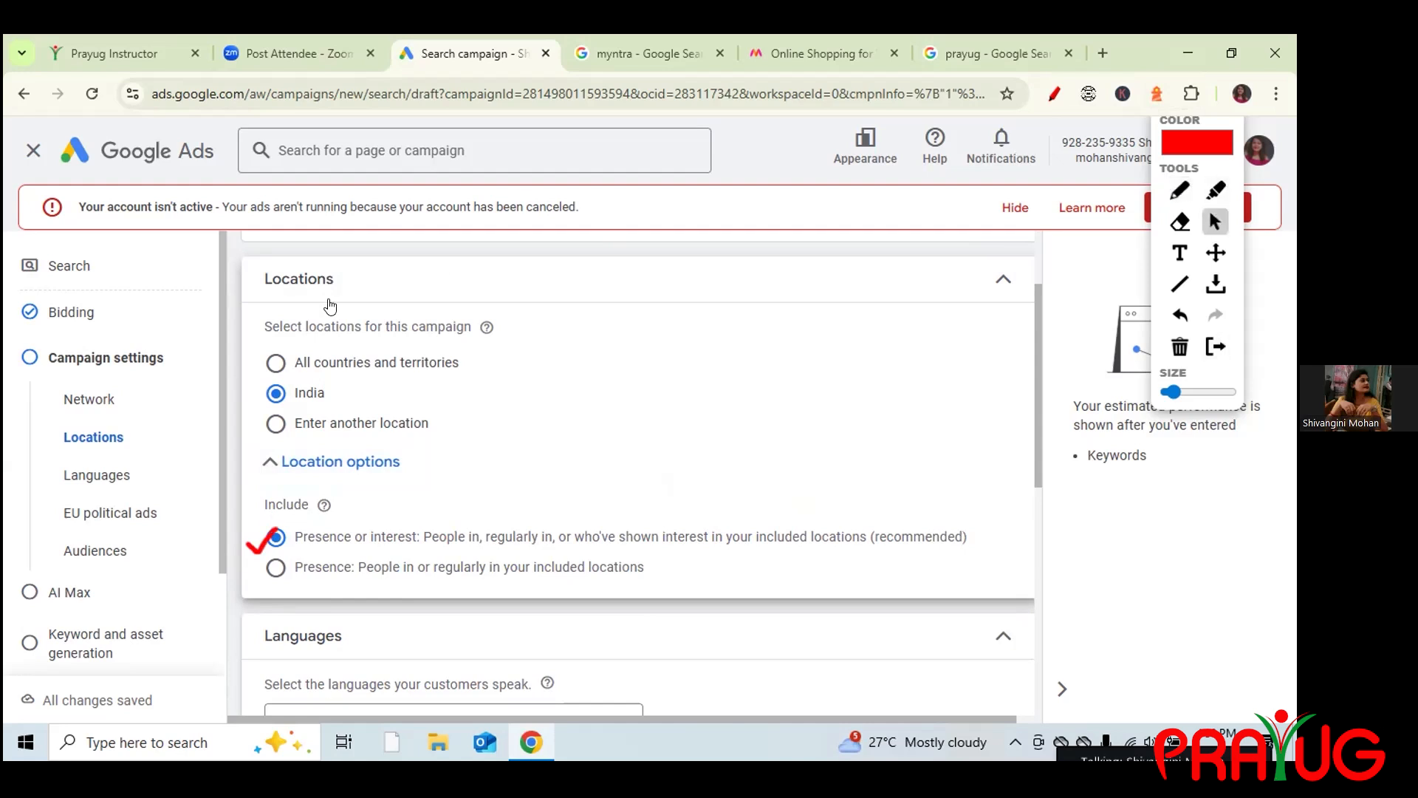
Switch back to Enter another location and remove the 411036 postal code, leaving only Indore.
left_click(275, 422)
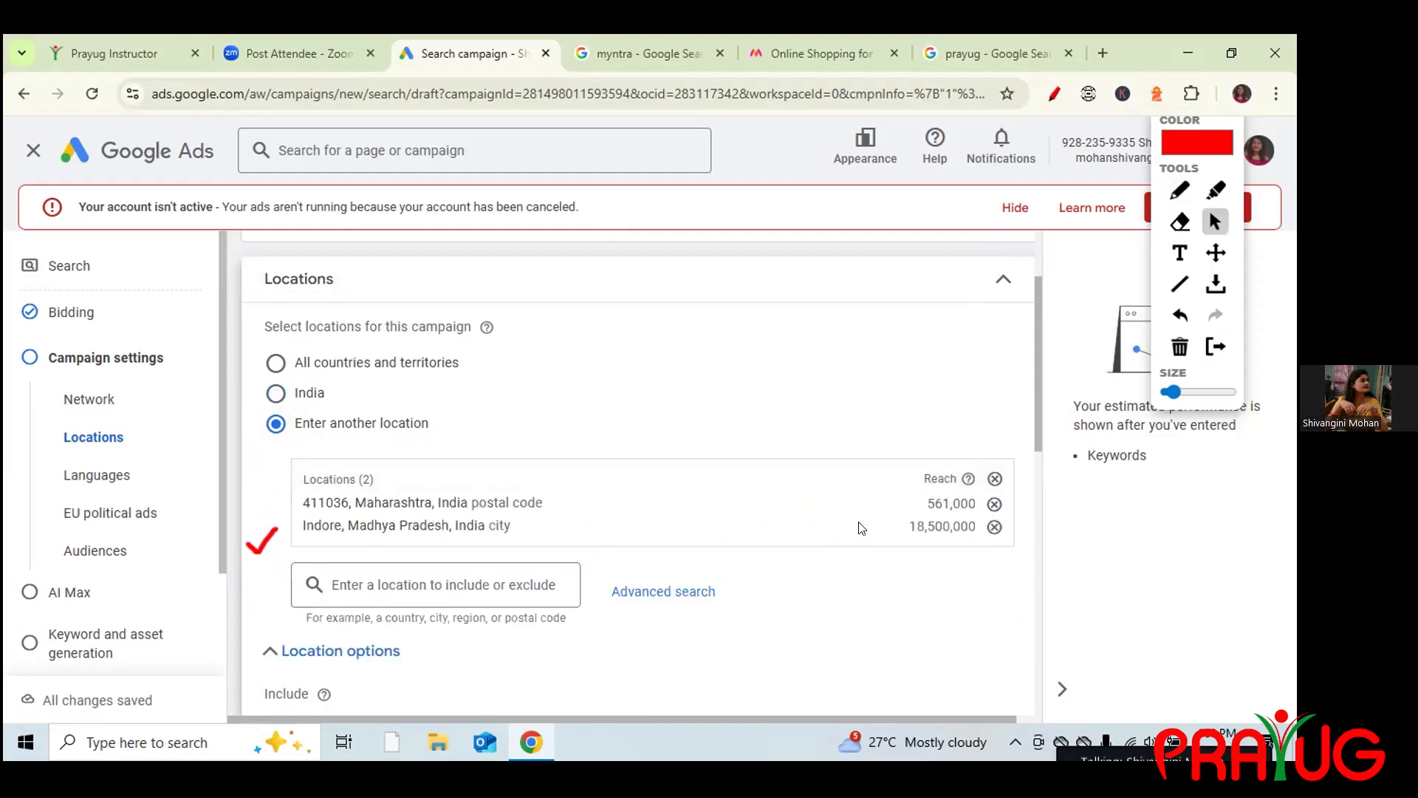
left_click_drag(1037, 428, 1054, 512)
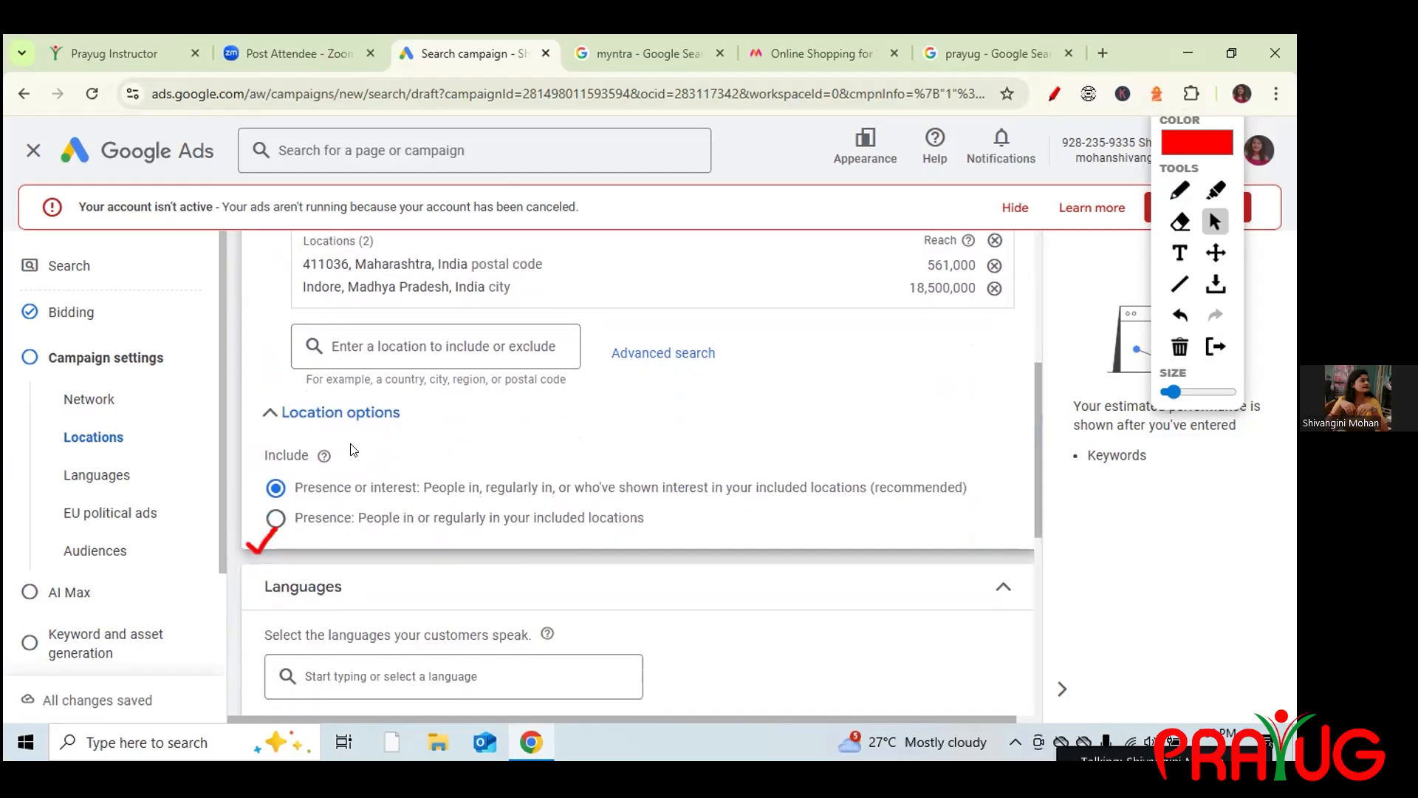
left_click(992, 265)
left_click_drag(1037, 409, 1037, 402)
left_click(1179, 347)
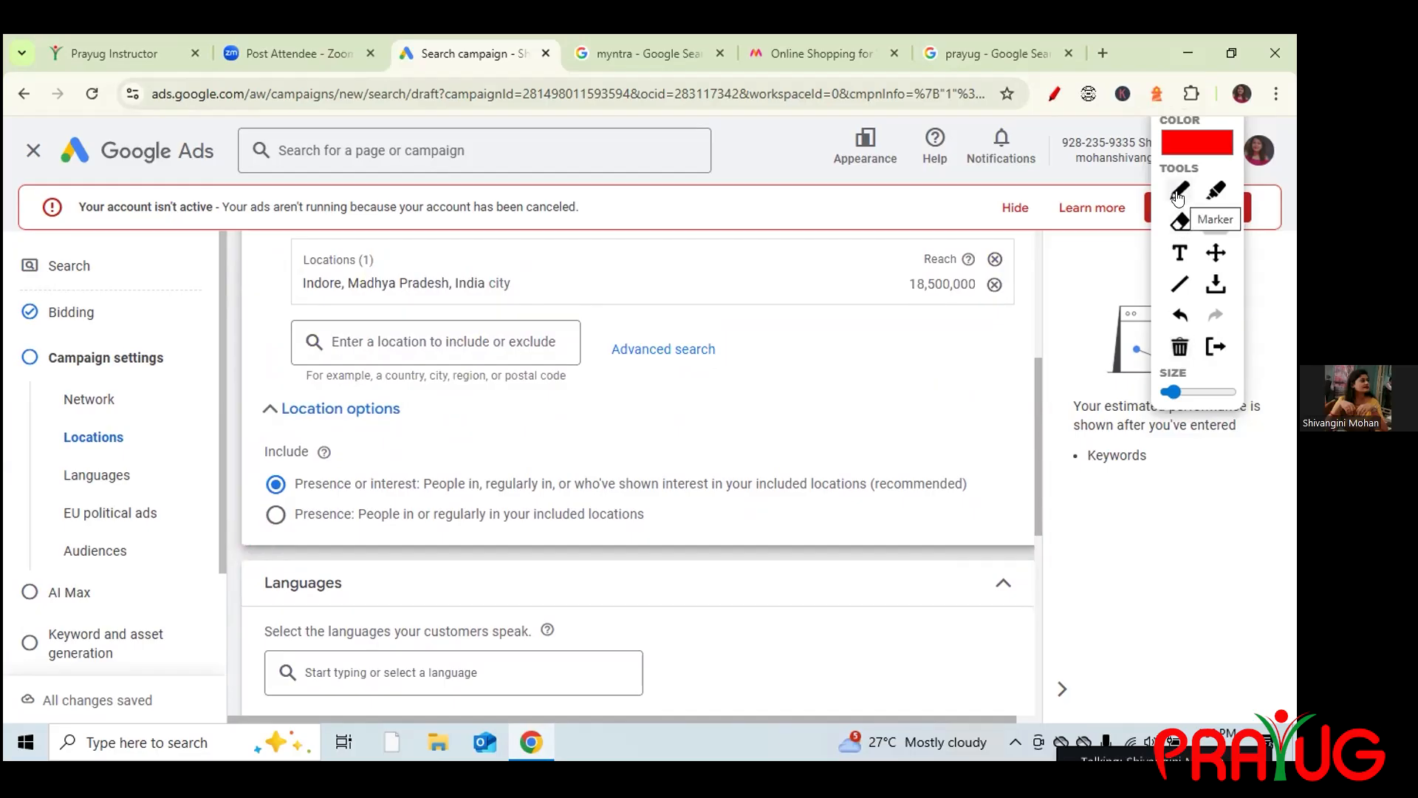
left_click(1179, 194)
mouse_move(308, 248)
left_mouse_down()
mouse_move(292, 249)
mouse_move(295, 300)
mouse_move(307, 297)
left_mouse_up()
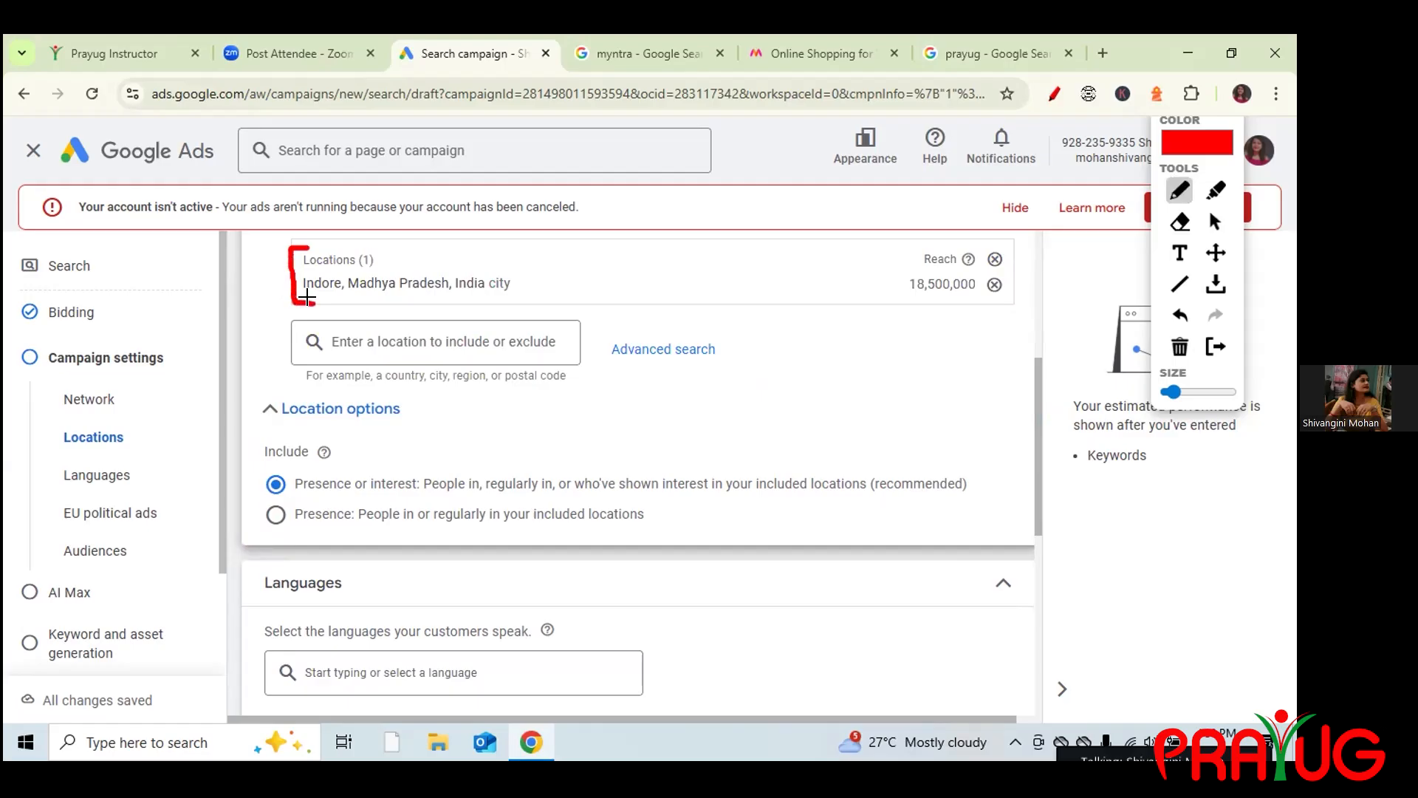
left_click_drag(249, 490, 265, 473)
left_click_drag(532, 271, 595, 231)
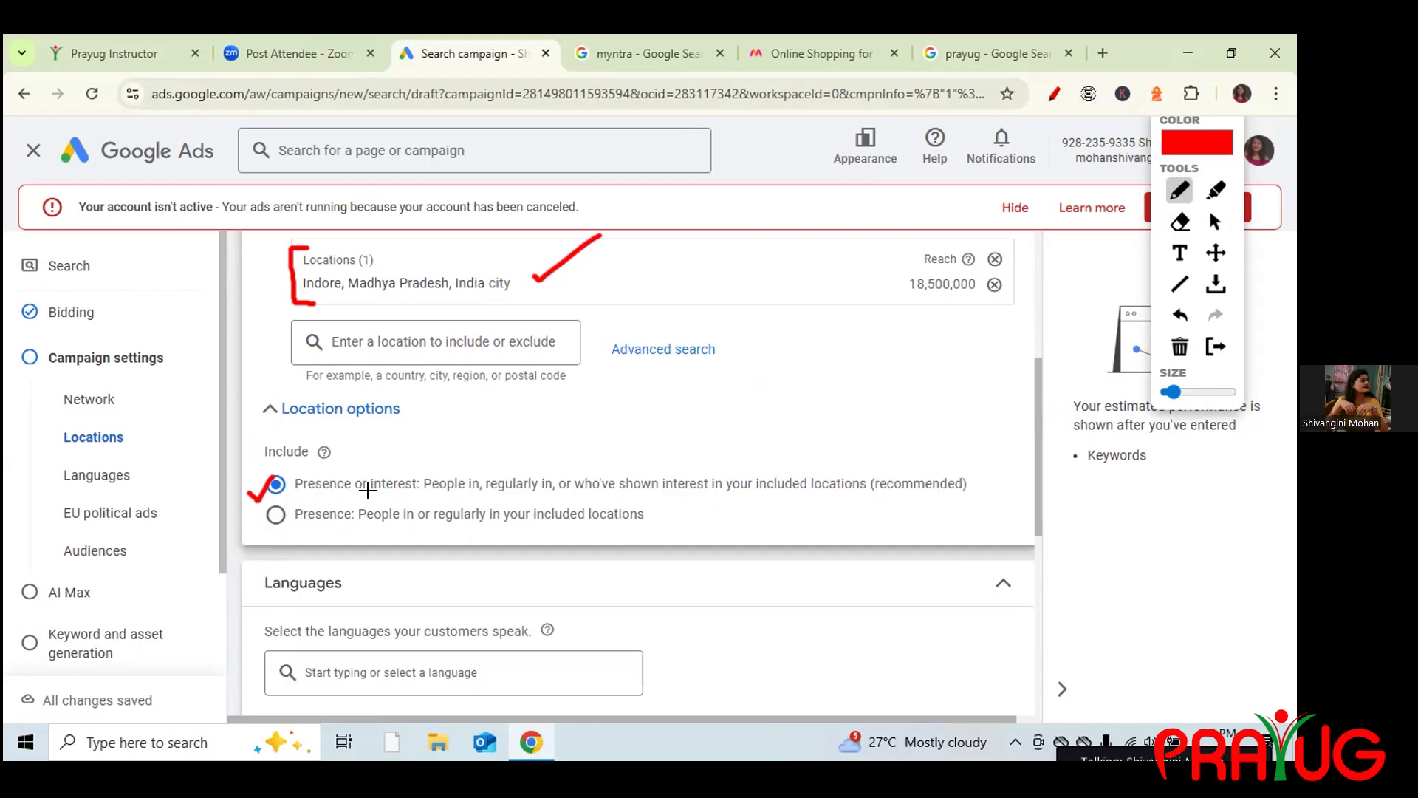
left_click_drag(373, 490, 440, 487)
mouse_move(598, 288)
left_mouse_down()
mouse_move(599, 313)
mouse_move(625, 316)
mouse_move(664, 237)
left_mouse_up()
left_click_drag(304, 293, 375, 292)
mouse_move(617, 289)
left_mouse_down()
mouse_move(637, 278)
mouse_move(624, 260)
mouse_move(562, 313)
mouse_move(649, 327)
mouse_move(640, 267)
left_mouse_up()
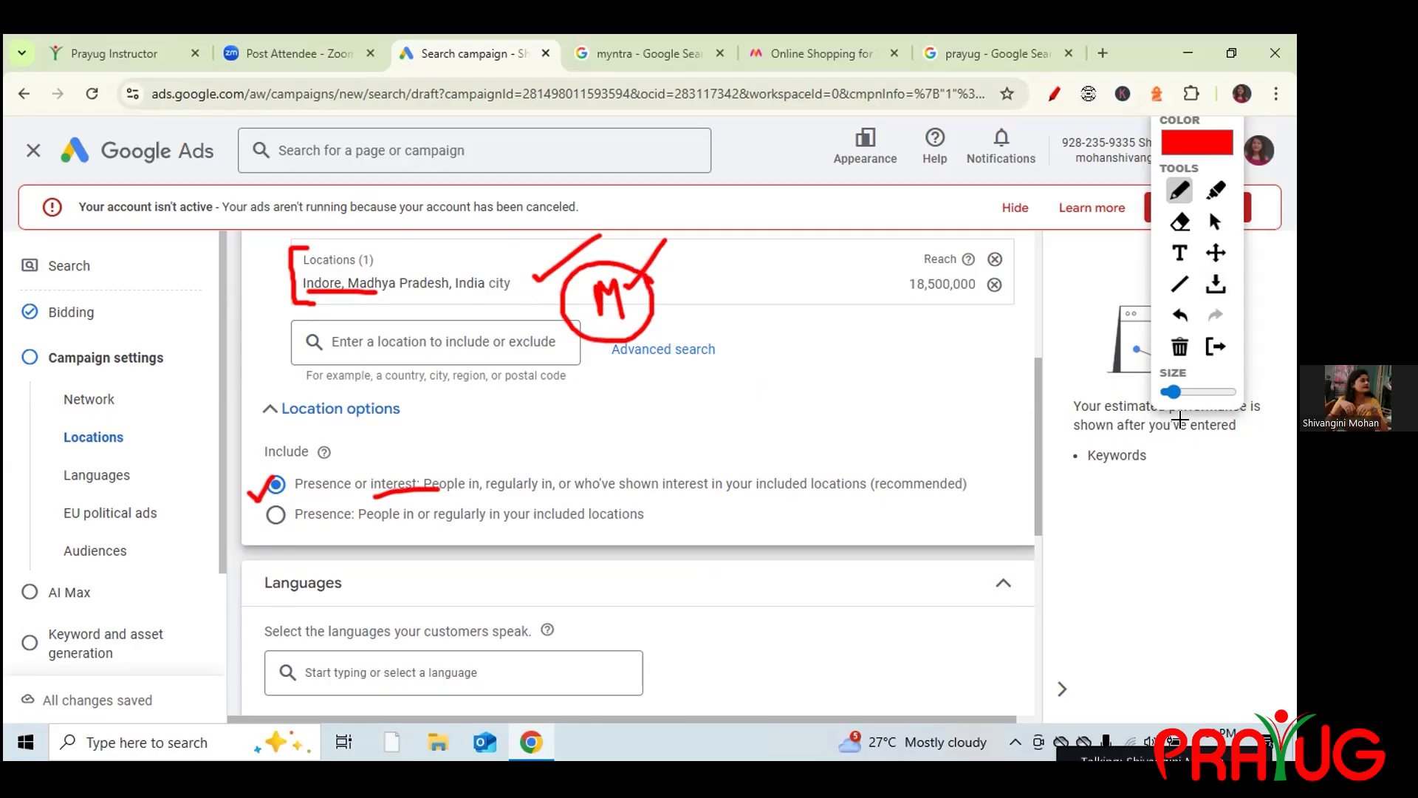
left_click(1179, 347)
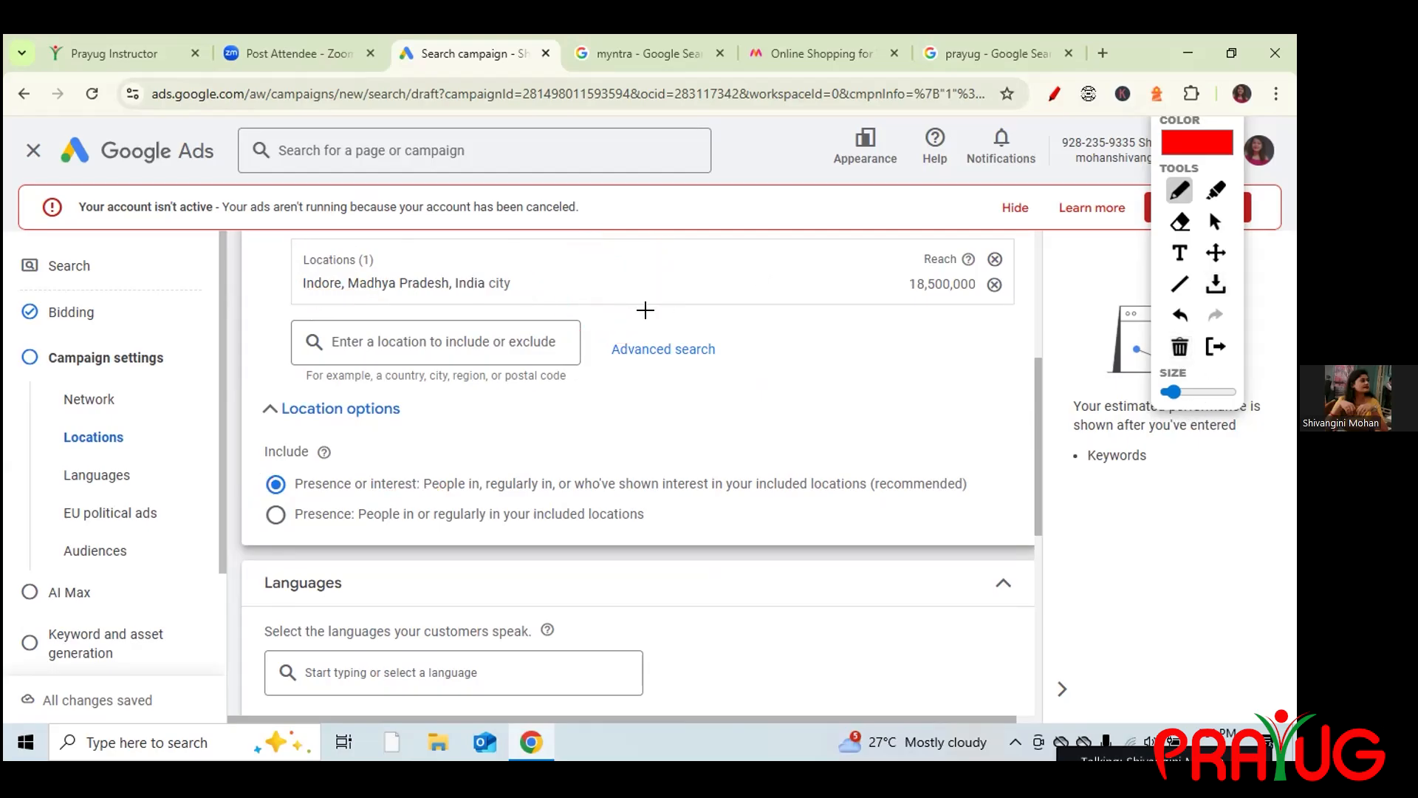
left_click_drag(296, 526, 341, 525)
left_click(275, 513)
left_click_drag(263, 287, 319, 234)
left_click(1213, 214)
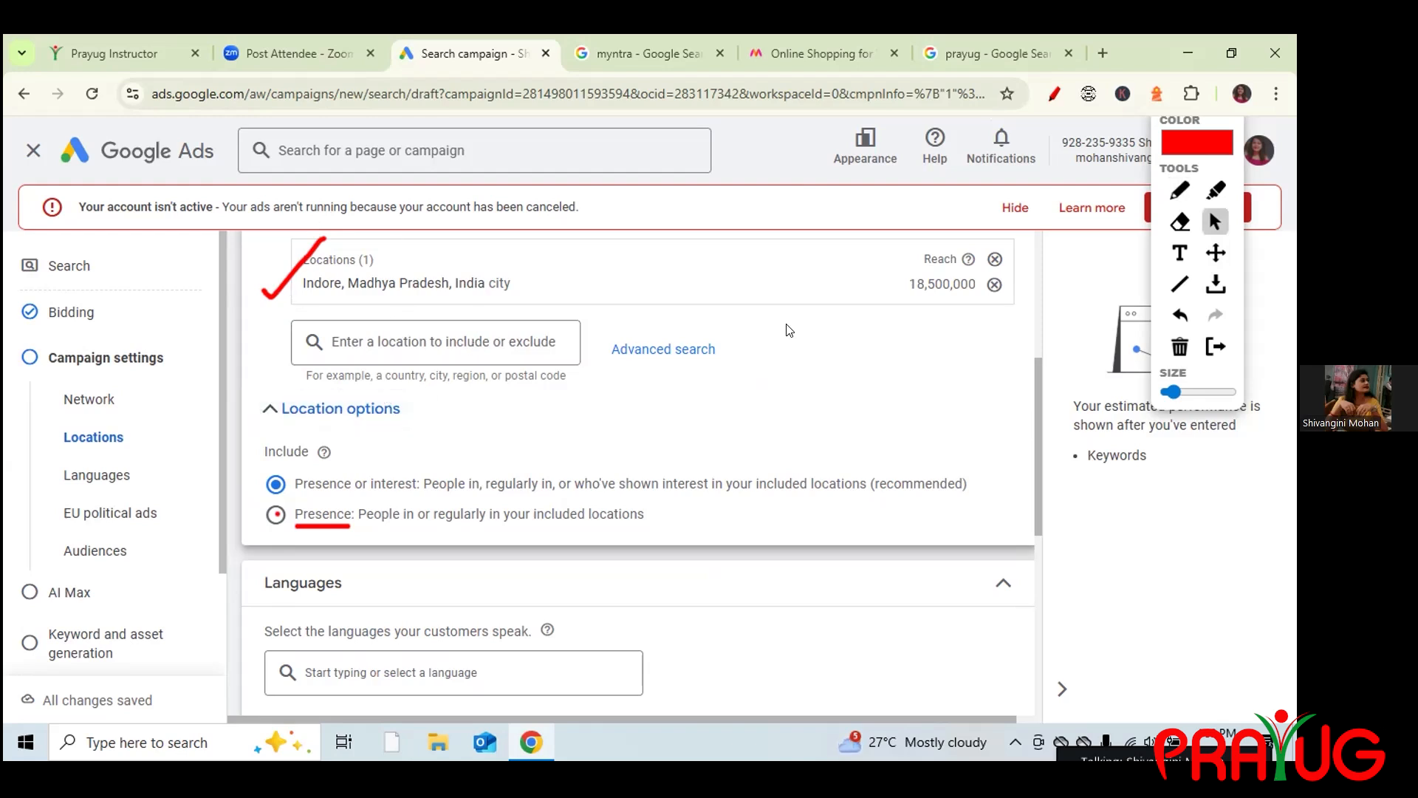
Annotate the location settings, ticking Presence or interest and the Indore entry and underlining Presence.
left_click(1180, 191)
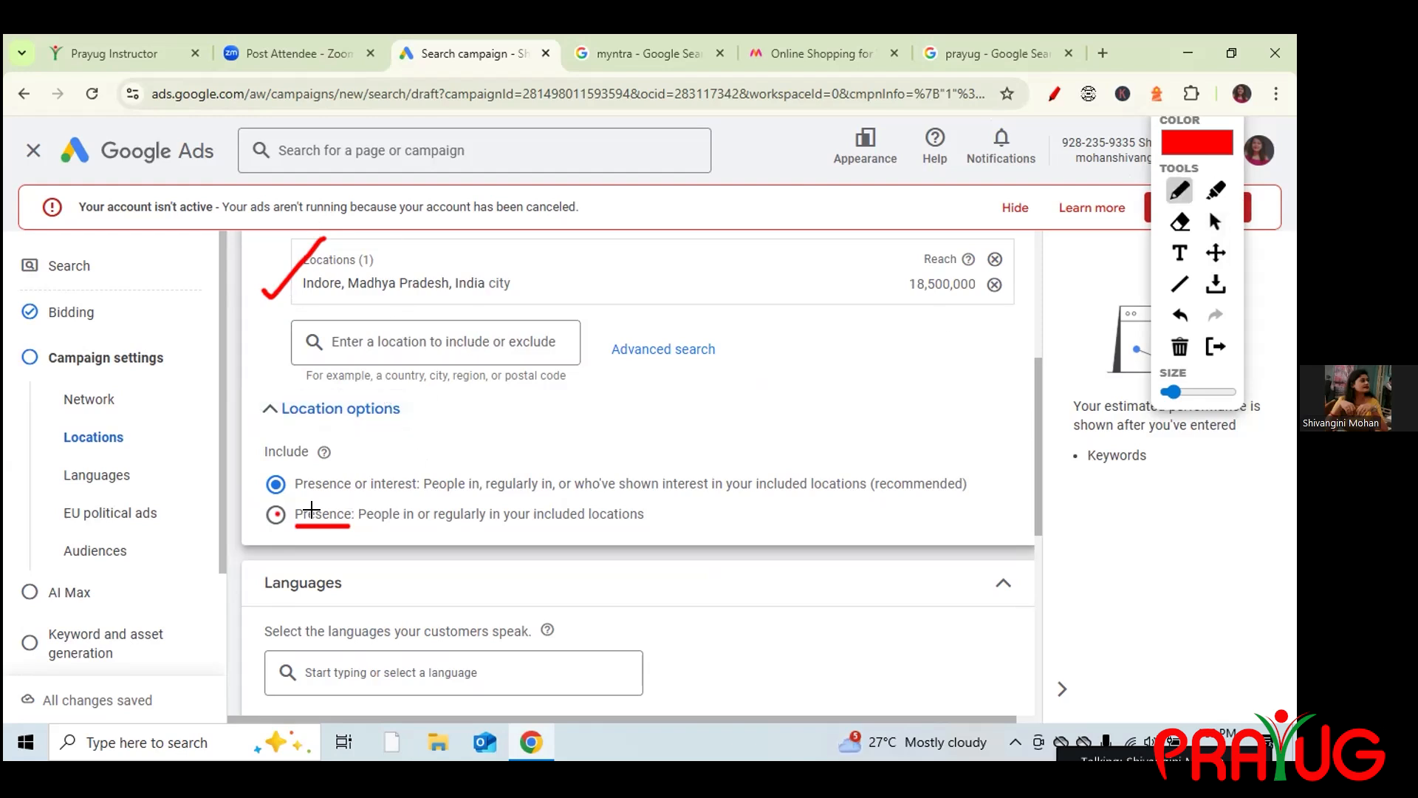
left_click_drag(241, 488, 287, 455)
left_click_drag(370, 493, 409, 491)
left_click_drag(294, 500, 347, 493)
left_click_drag(294, 527, 347, 524)
left_click_drag(516, 285, 569, 252)
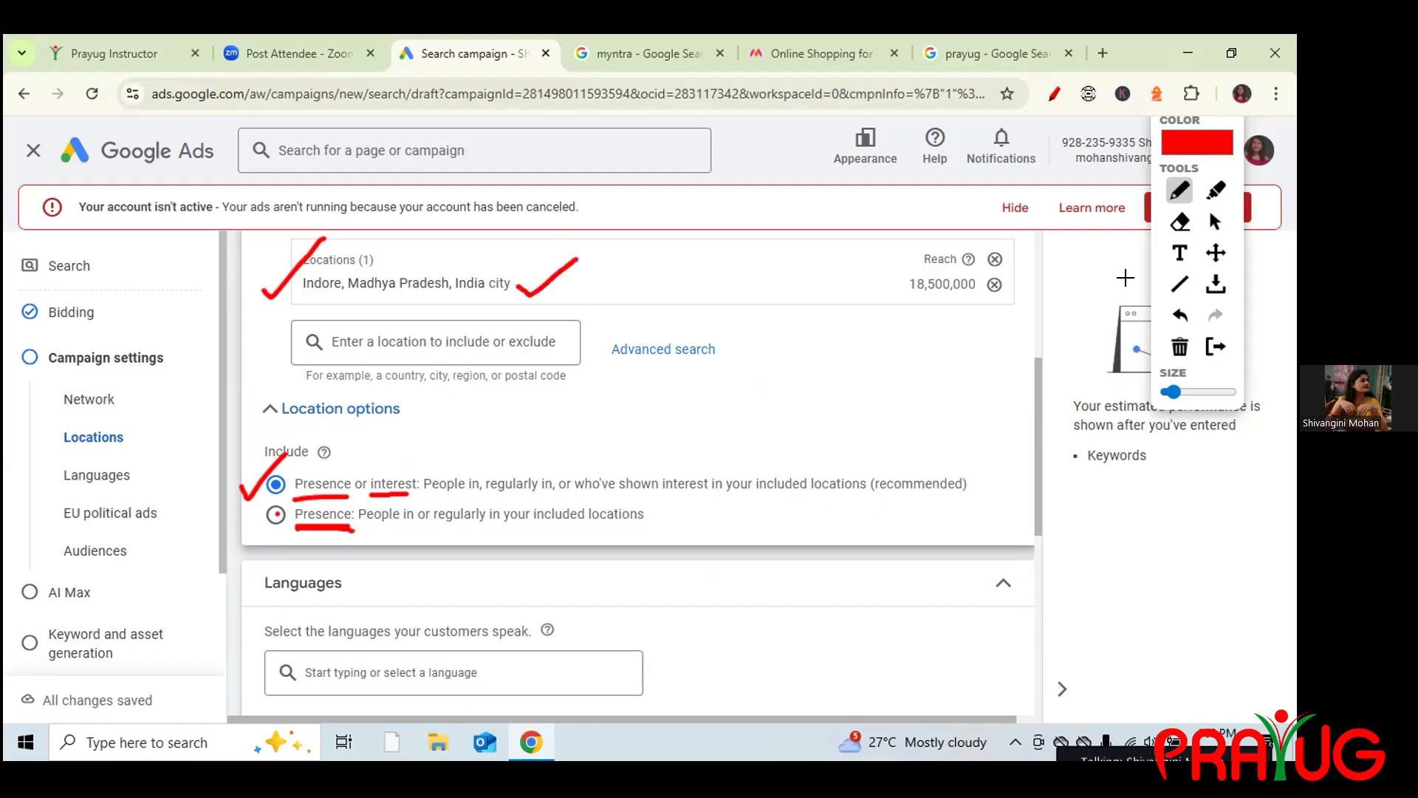
Erase the annotations and briefly check the meeting participants list.
left_click(1174, 347)
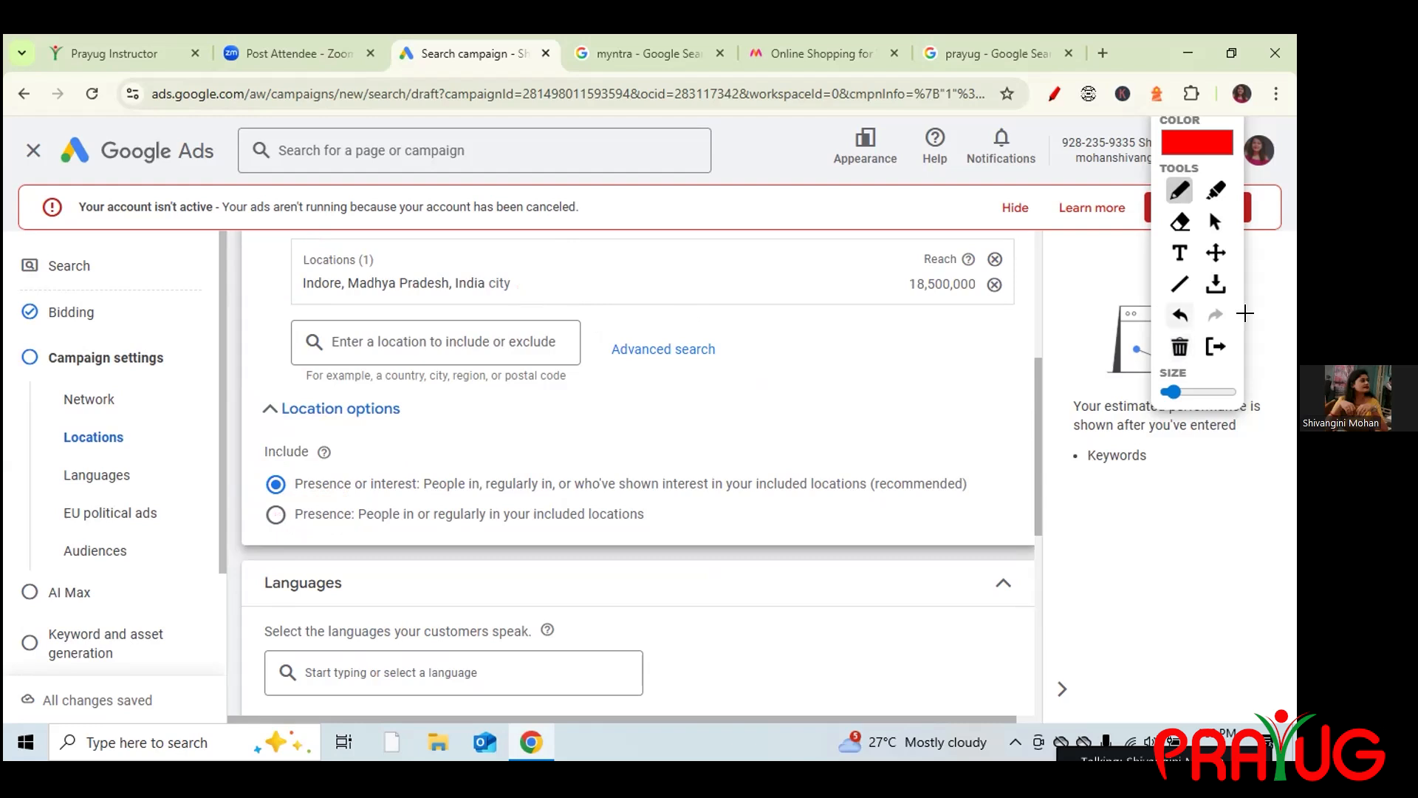
left_click(1215, 221)
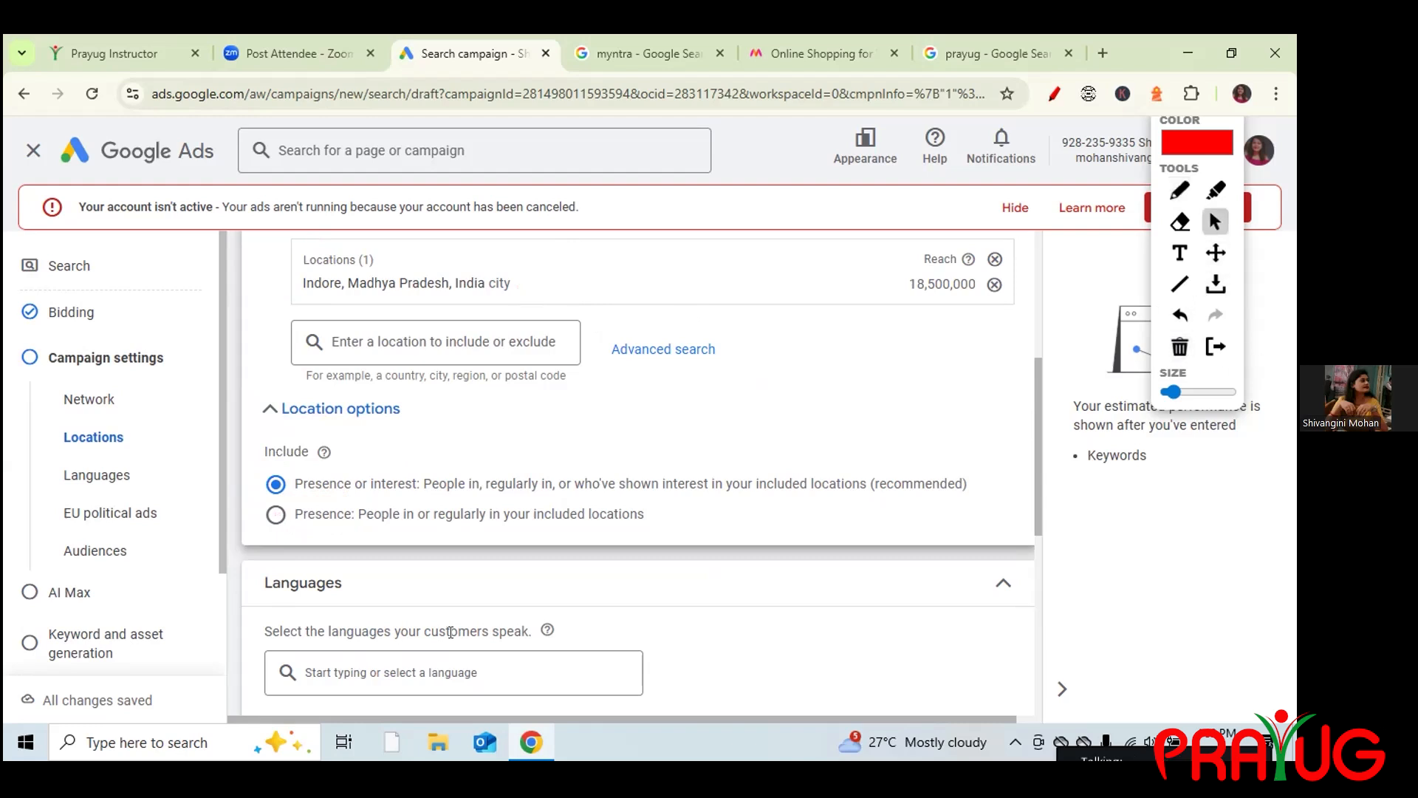
left_click(522, 333)
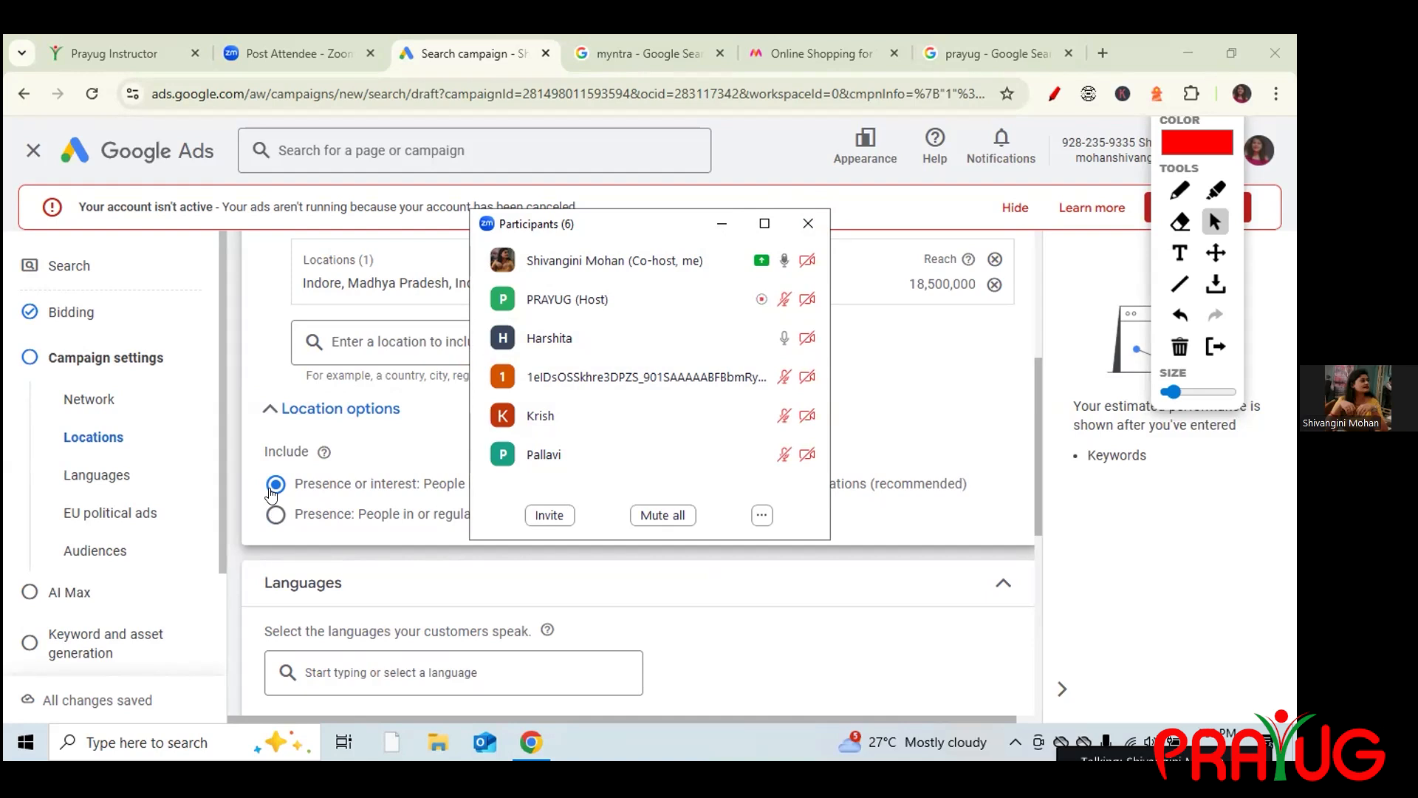
left_click(808, 223)
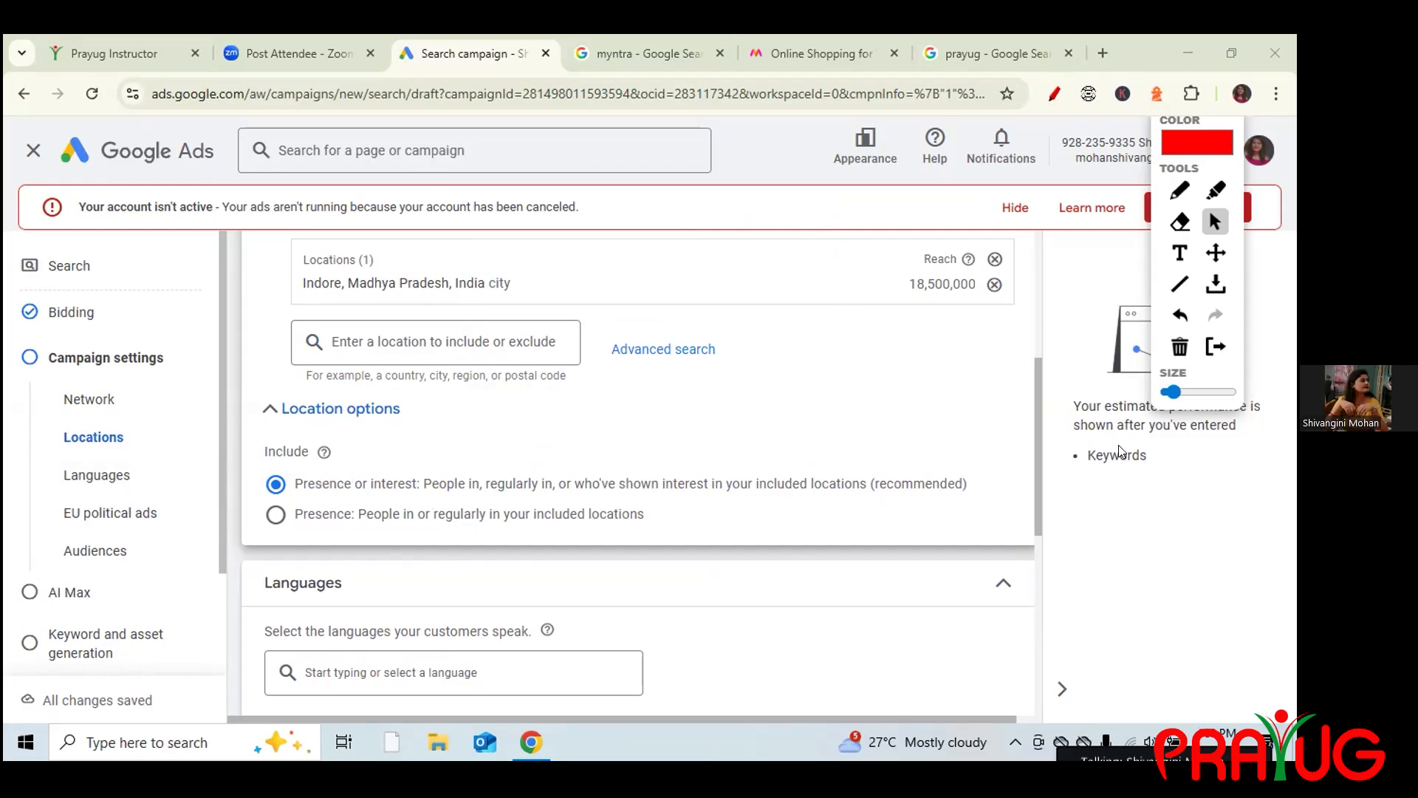
Remove English so the campaign targets all languages, and declare no EU political ads.
left_click_drag(1037, 465, 1034, 362)
left_click(1002, 328)
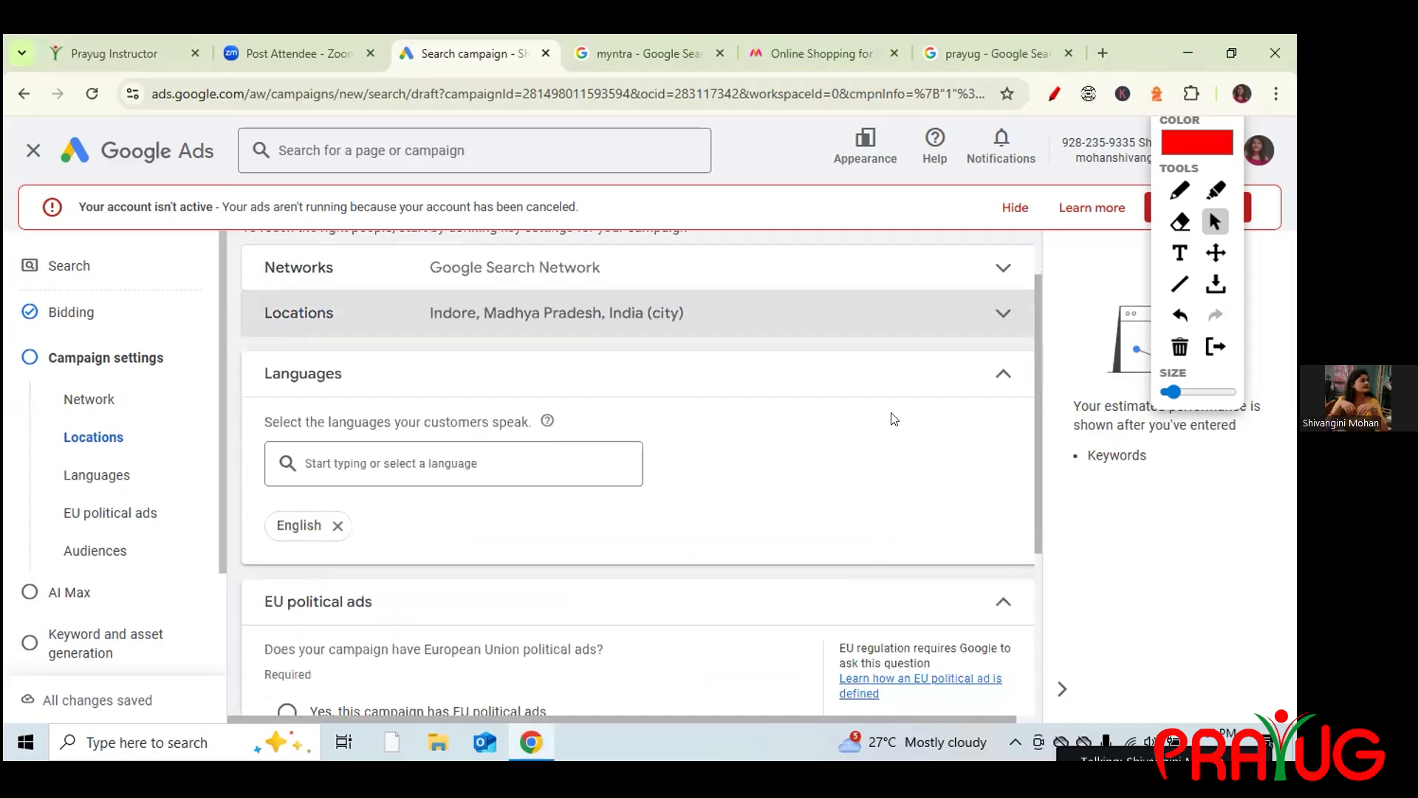
left_click(336, 526)
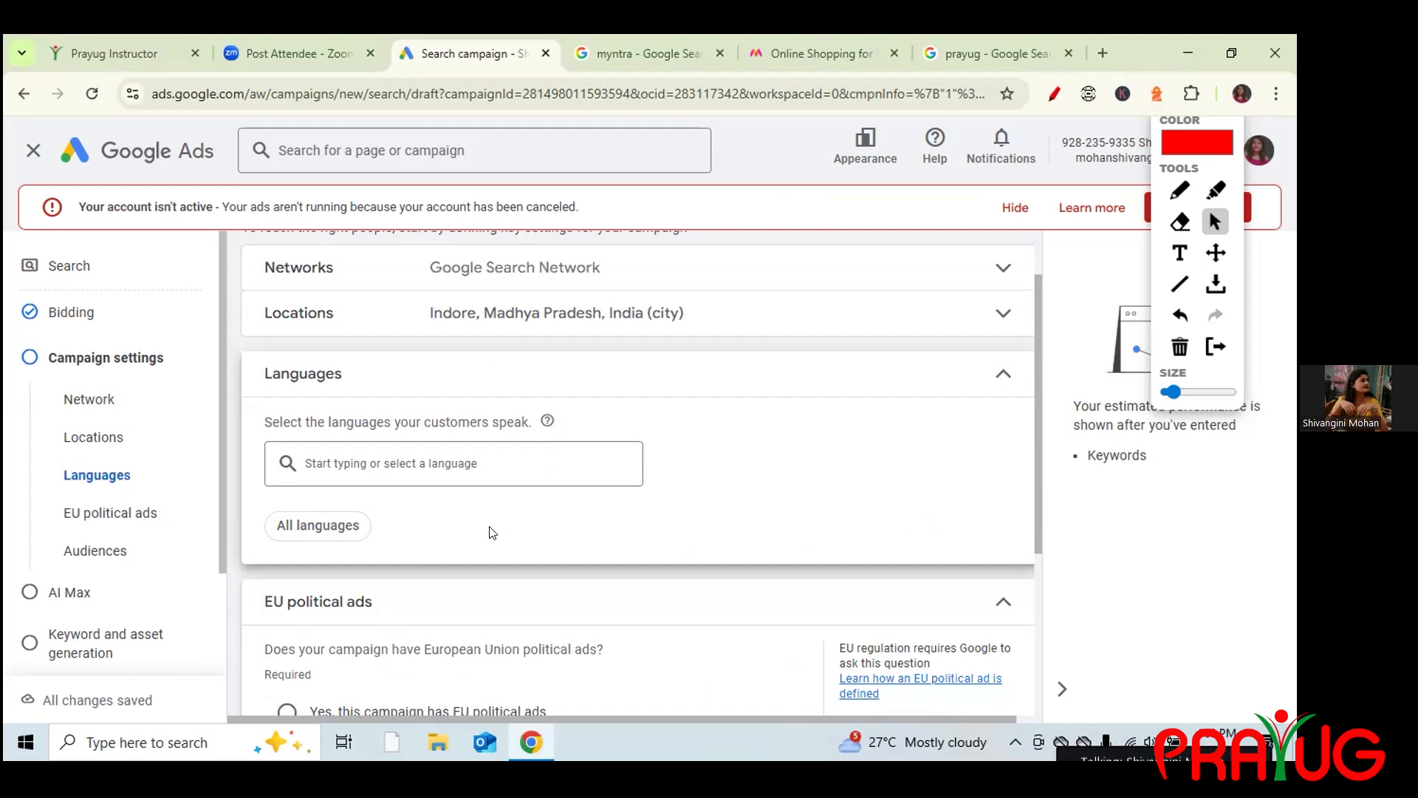
left_click(451, 464)
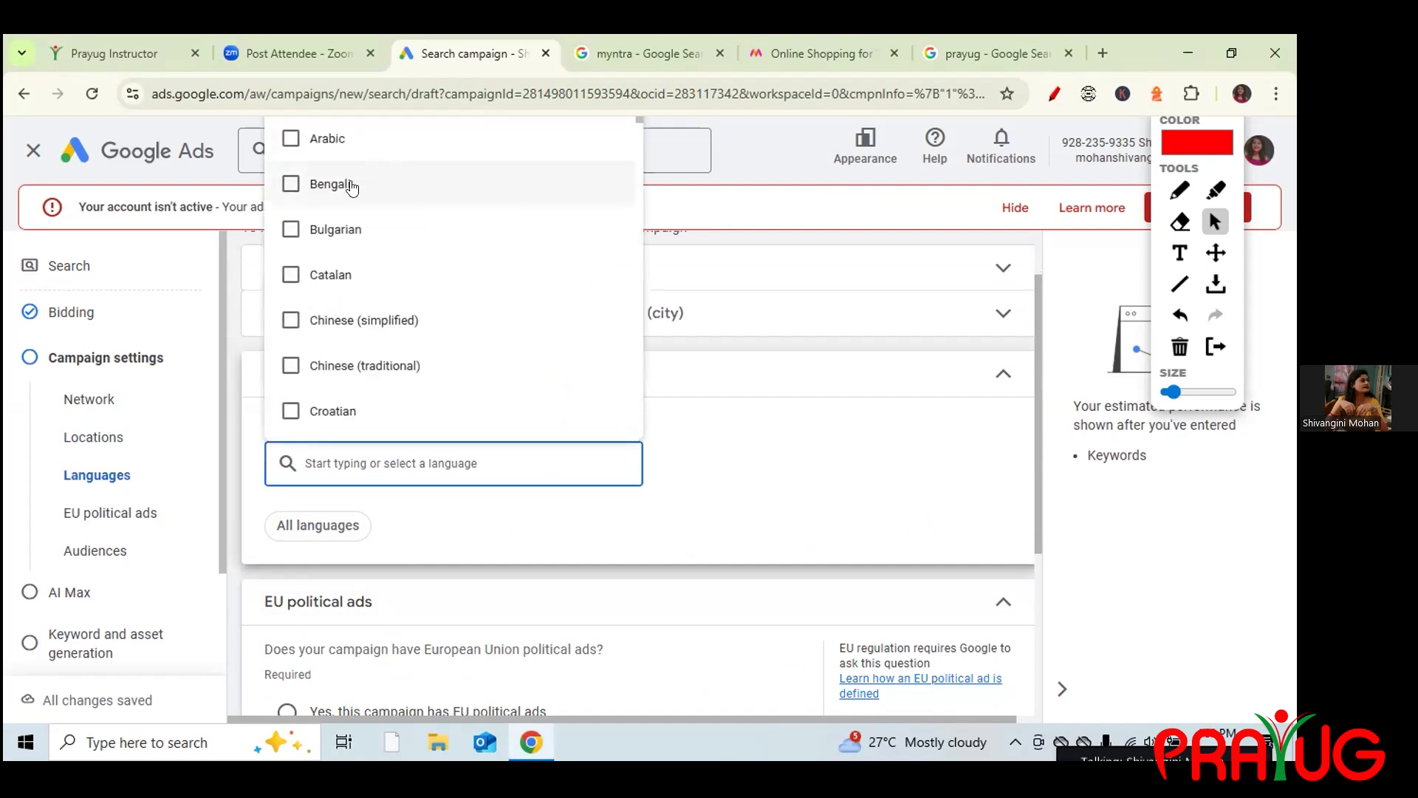
key("Down")
key("Down")
key("Down")
key("Down")
key("Down")
key("Down")
key("Down")
key("Down")
key("Down")
key("Down")
key("Down")
key("Down")
key("Down")
key("Down")
key("Down")
key("Down")
key("Down")
key("Down")
key("Down")
key("Down")
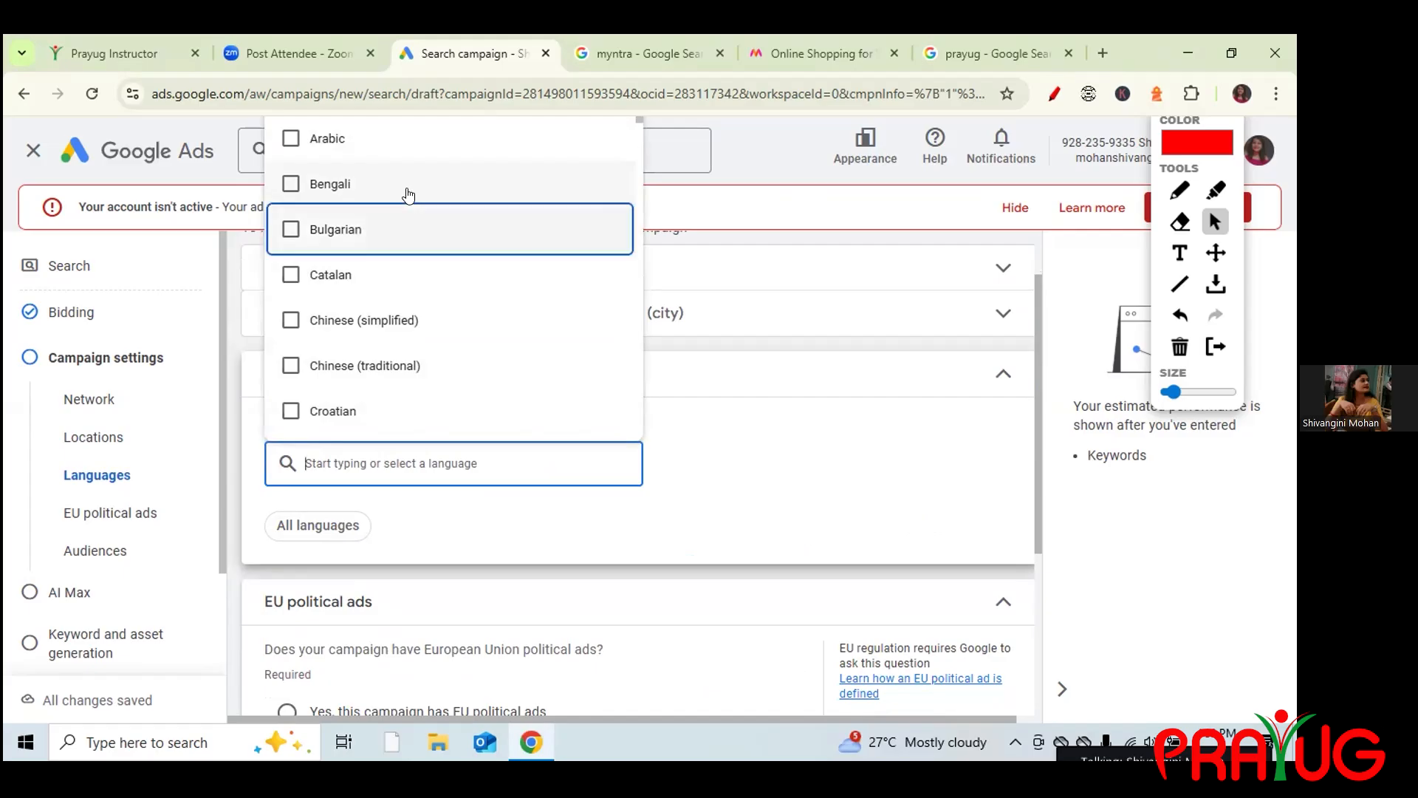
key("Down")
key("Down")
key("Down")
key("Down")
key("Down")
key("Down")
key("Down")
key("Down")
key("Down")
key("Down")
key("Down")
key("Down")
key("Down")
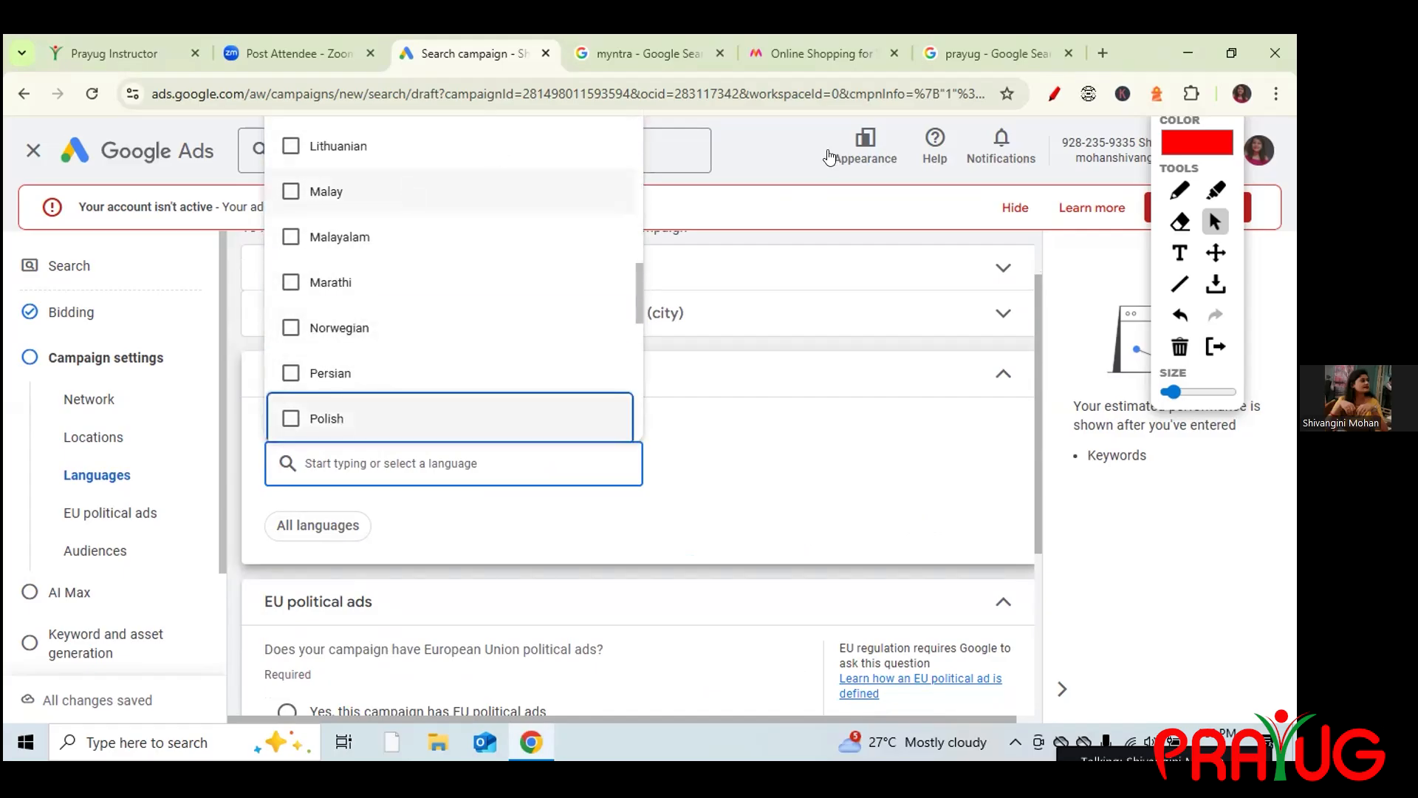
left_click(891, 390)
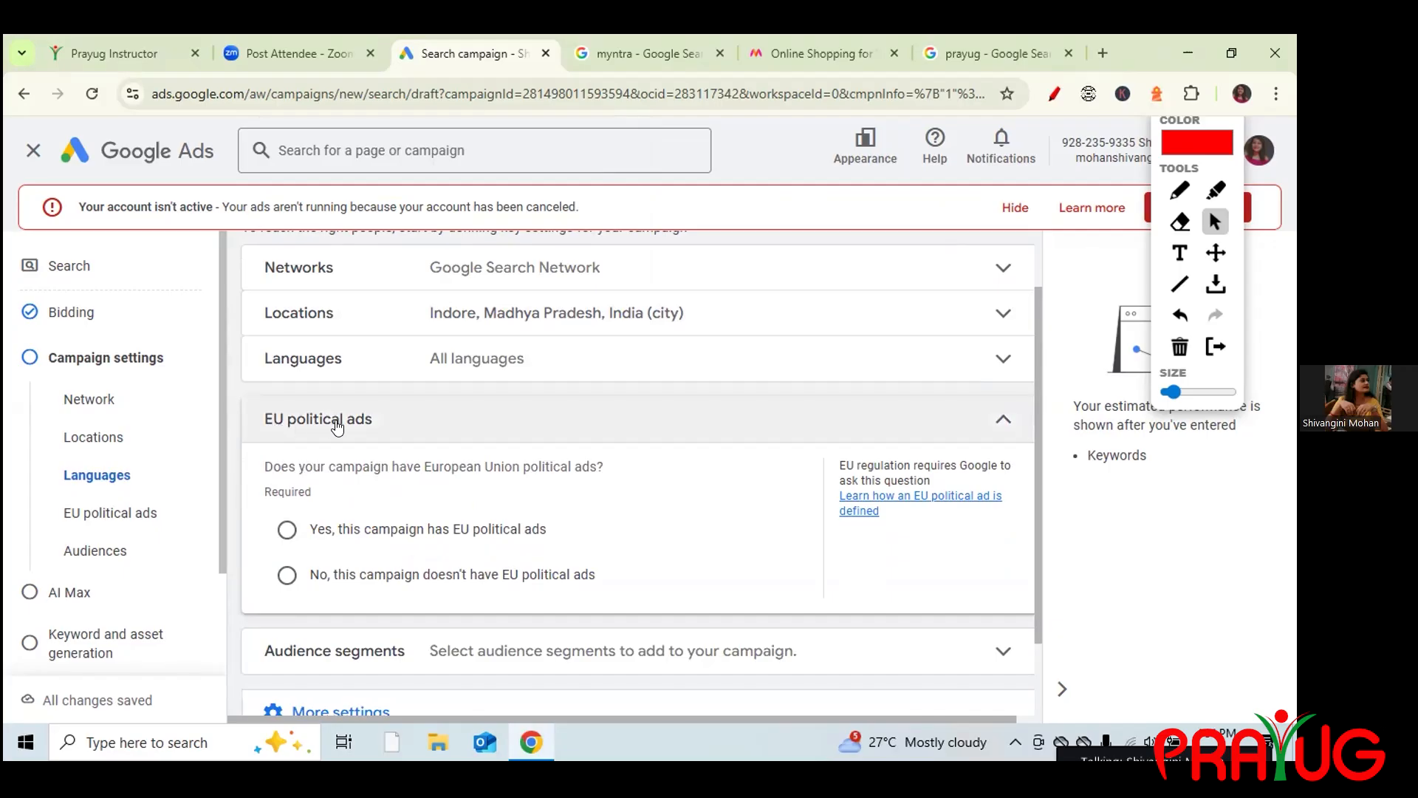
left_click(284, 578)
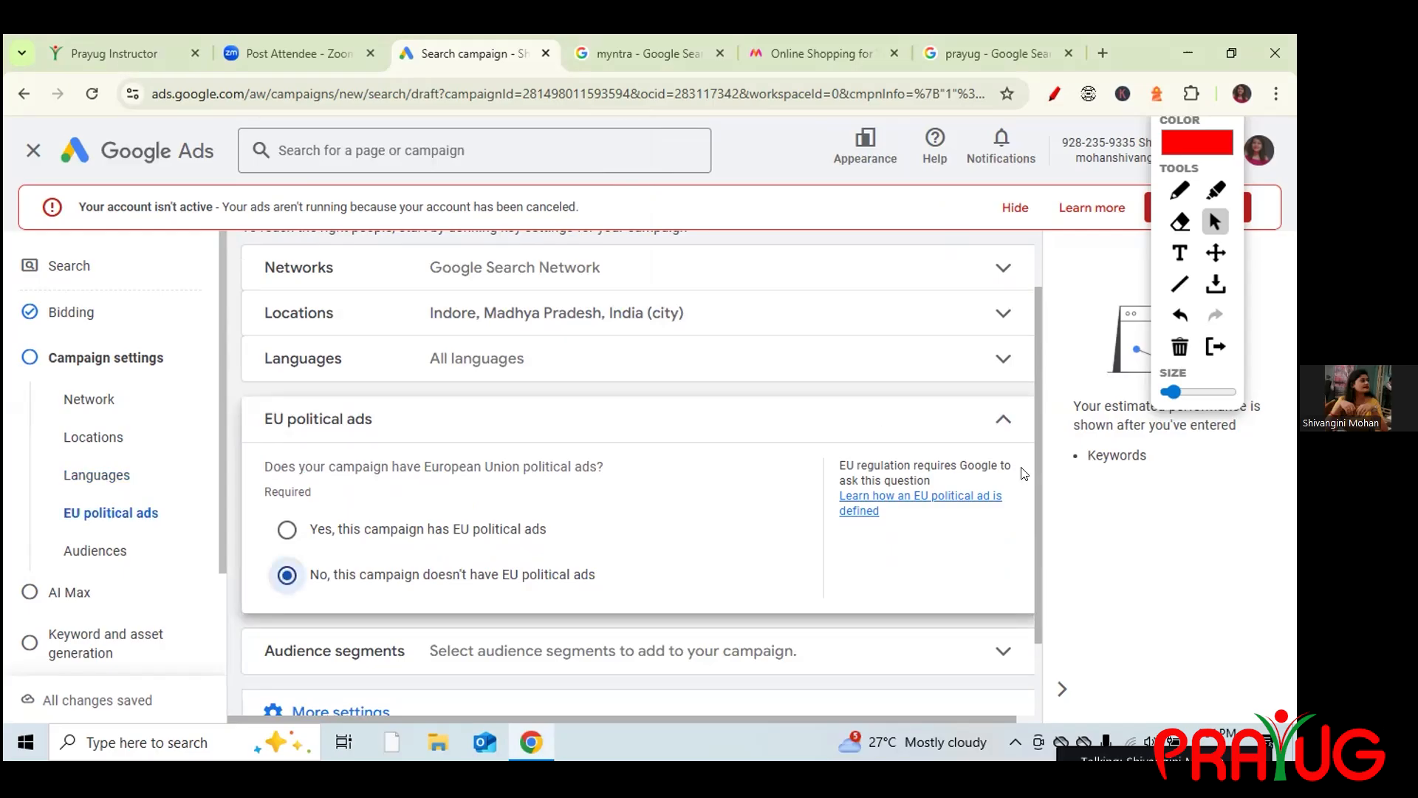
left_click(988, 421)
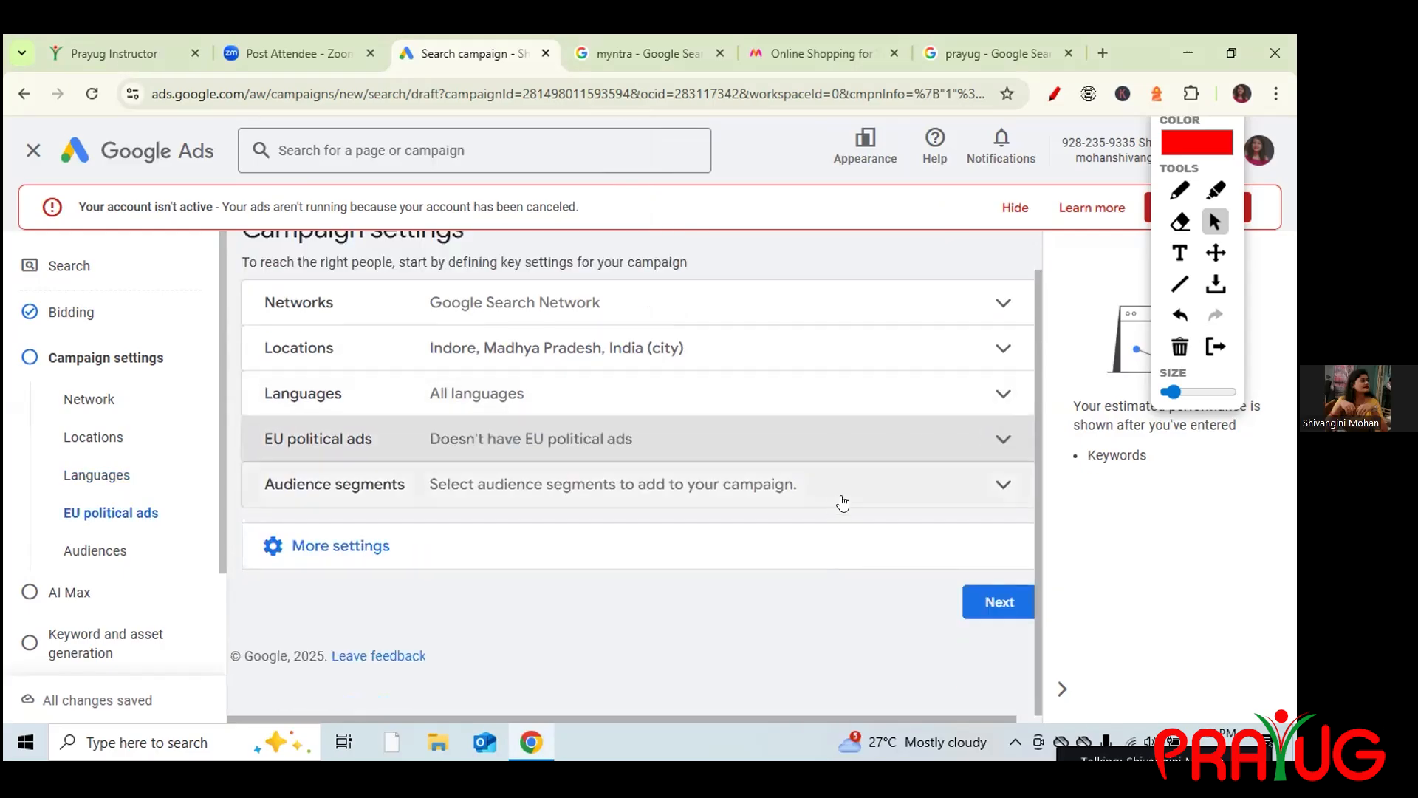
Search 'students' and add Current College Students, High School Graduate and Parents of Grade-Schoolers segments.
left_click(830, 502)
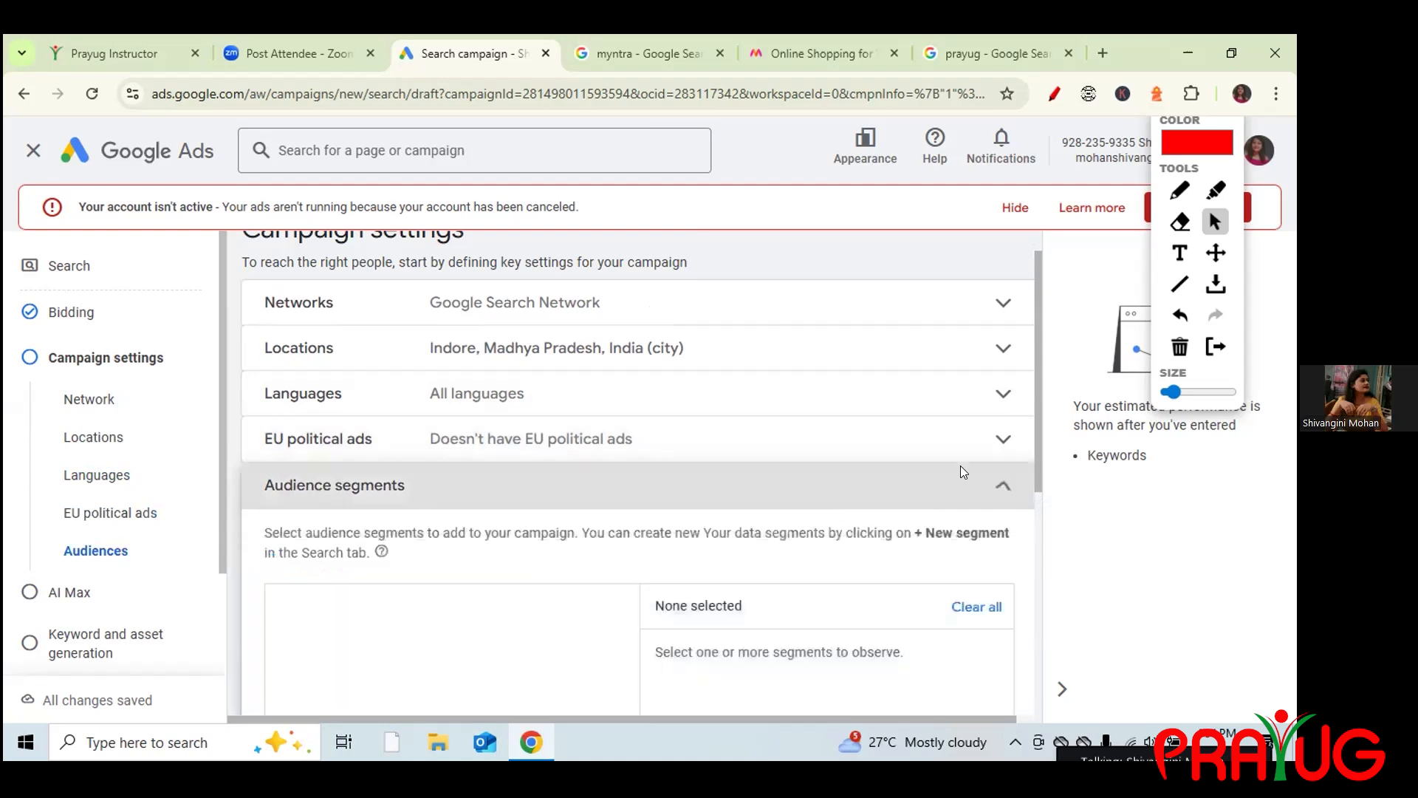
left_click_drag(1039, 456, 1039, 431)
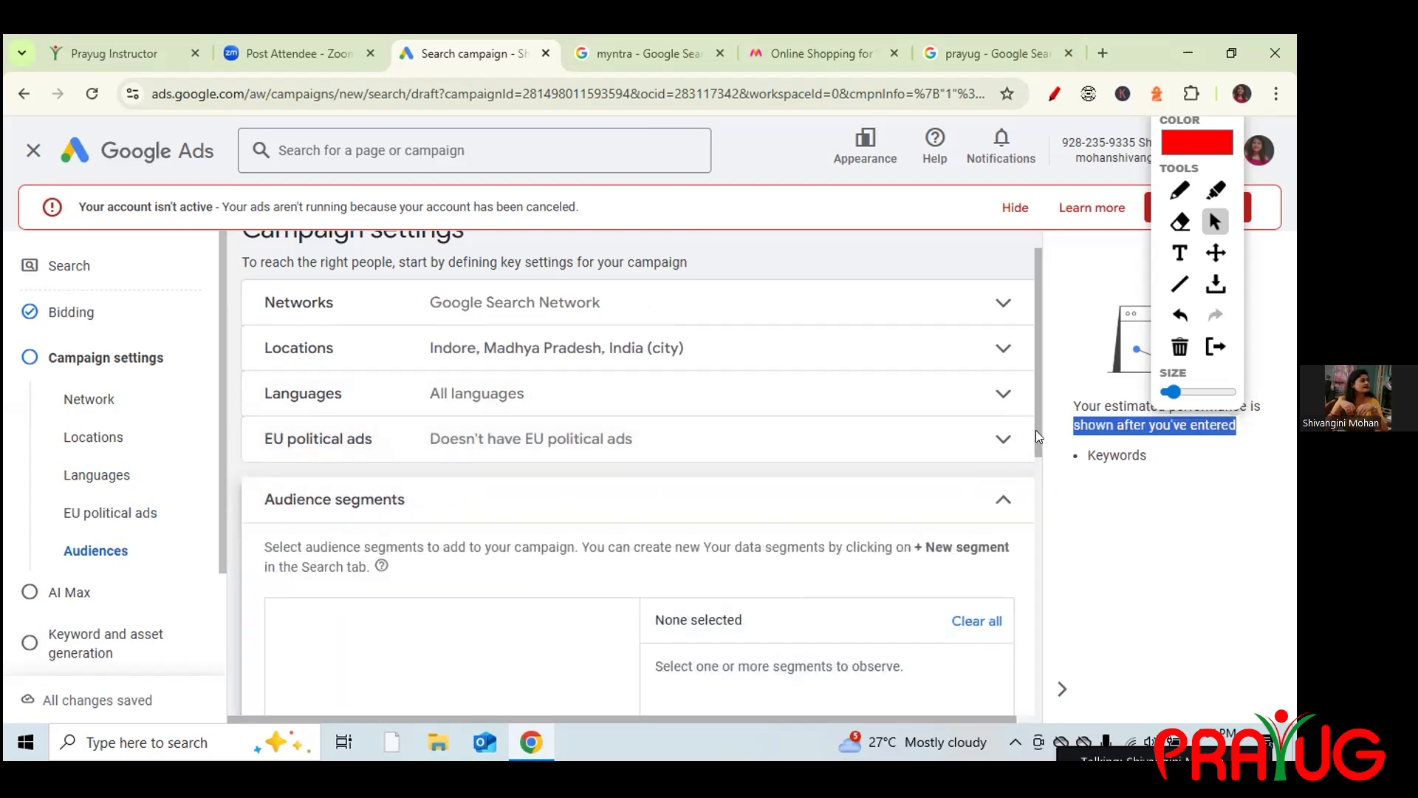
scroll(1035, 452, "down", 1)
left_click(1103, 525)
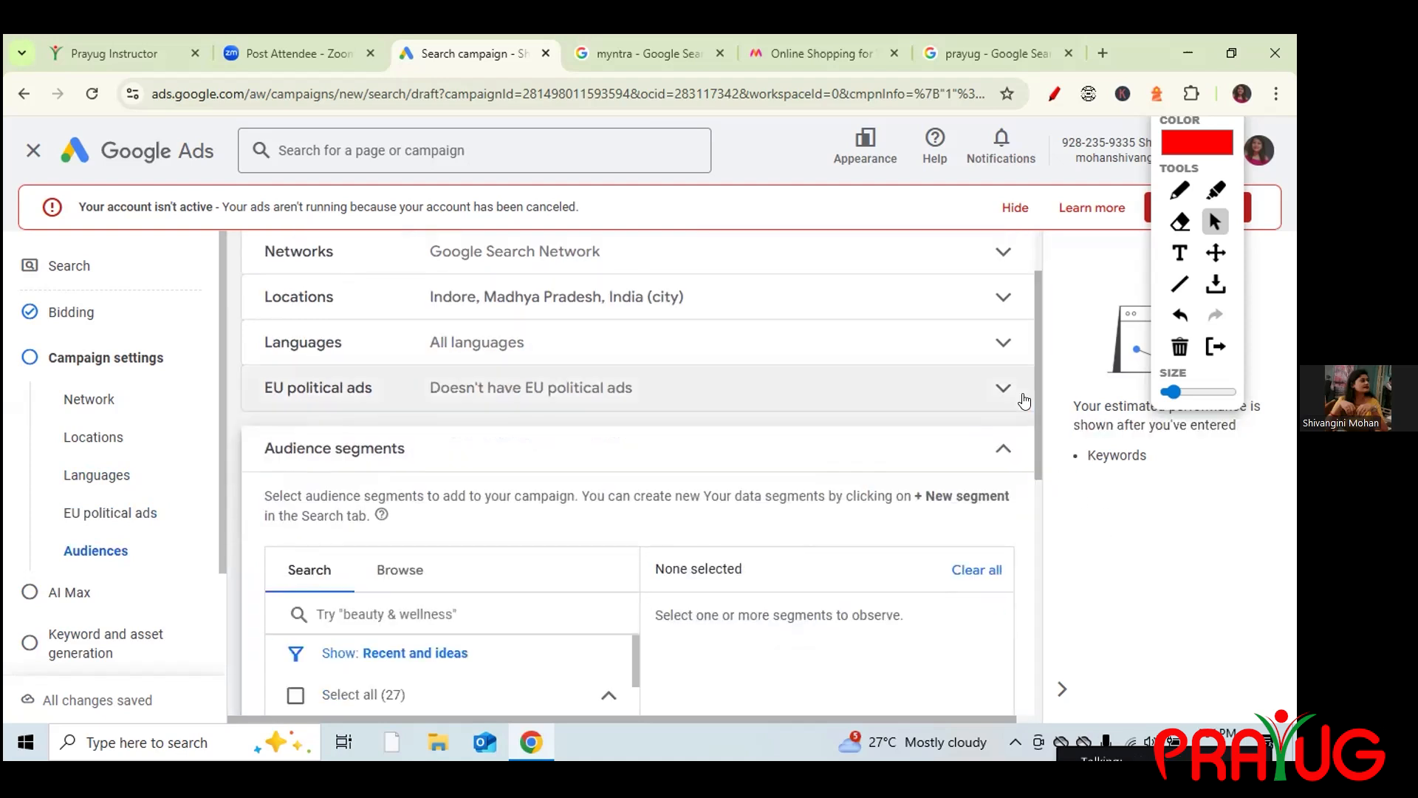
left_click_drag(1035, 396, 1040, 477)
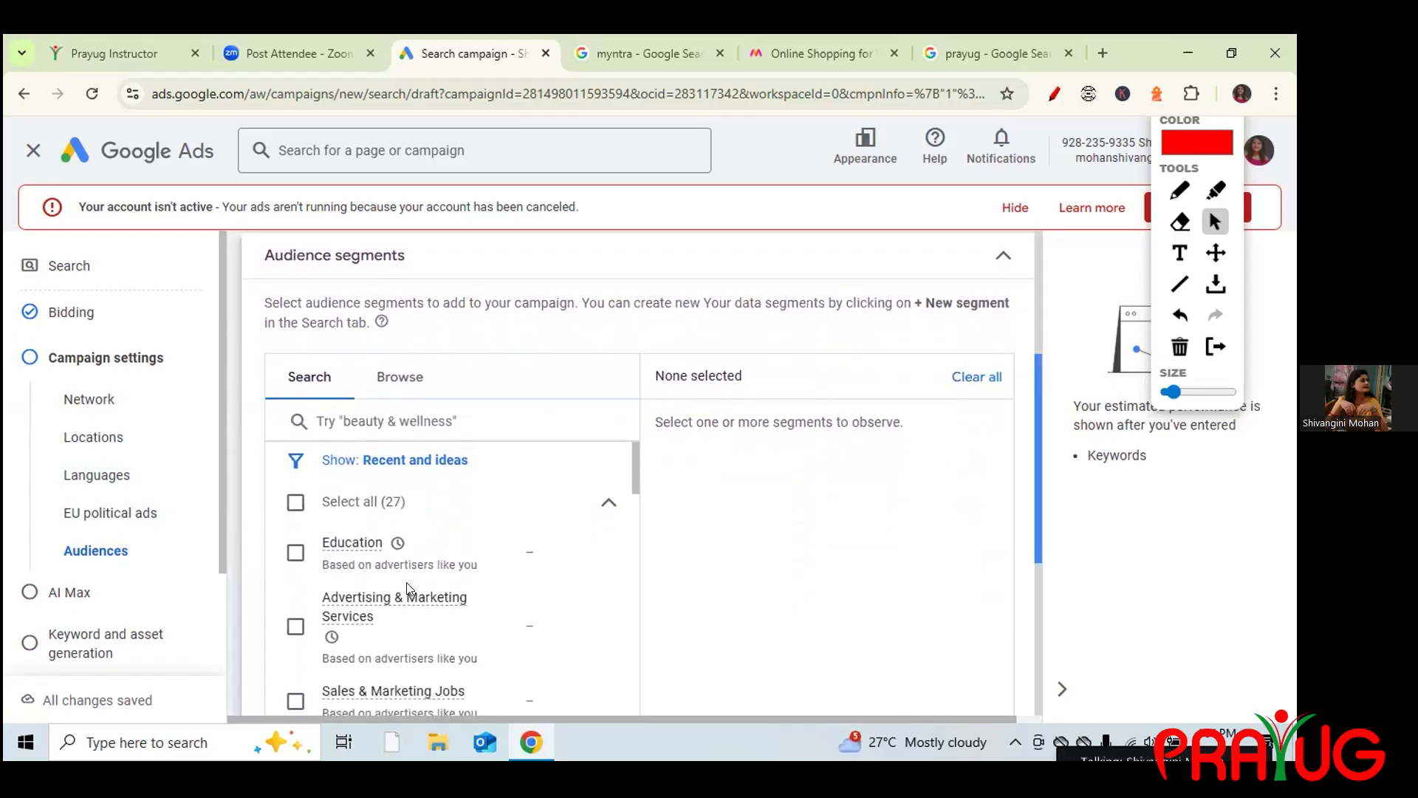
left_click(434, 424)
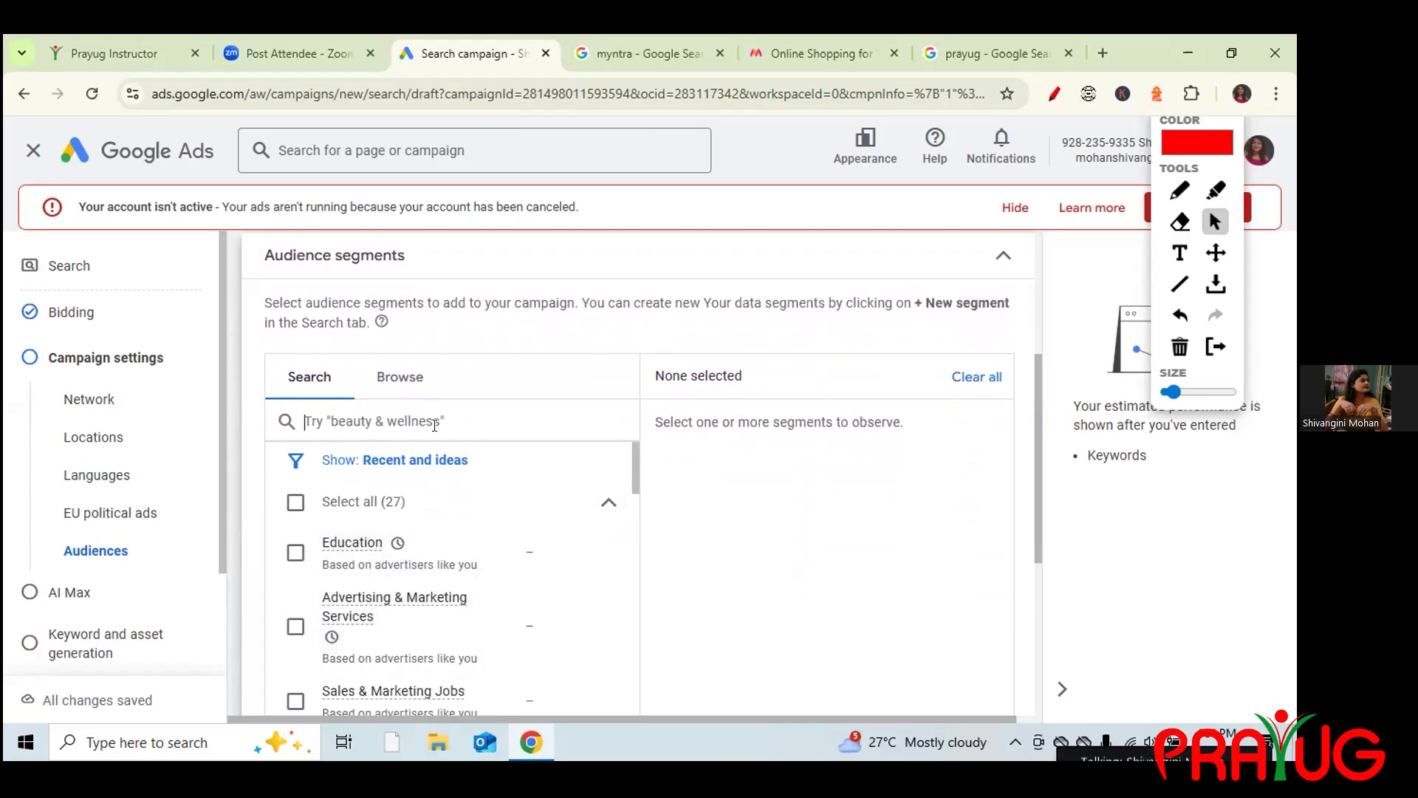
type("stude")
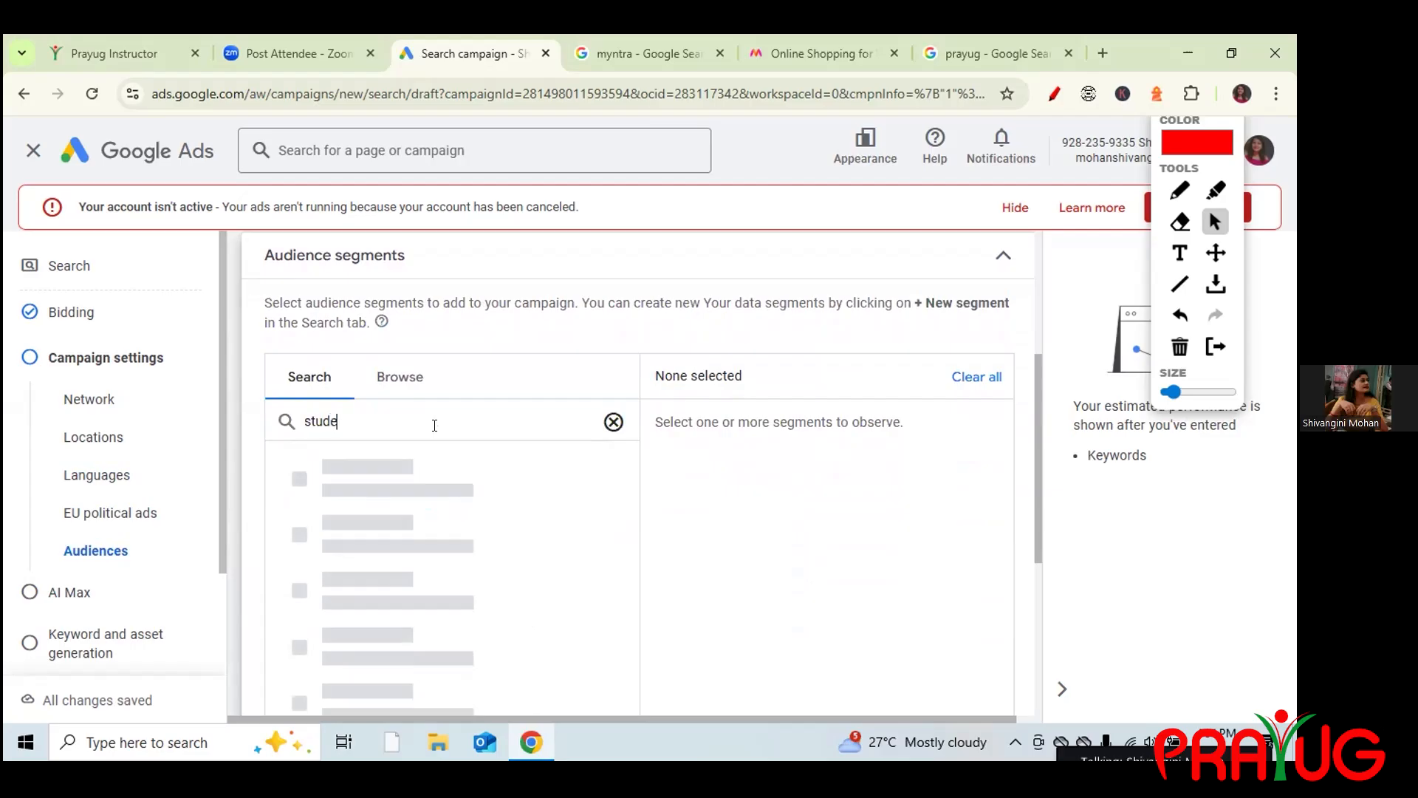
type("nts")
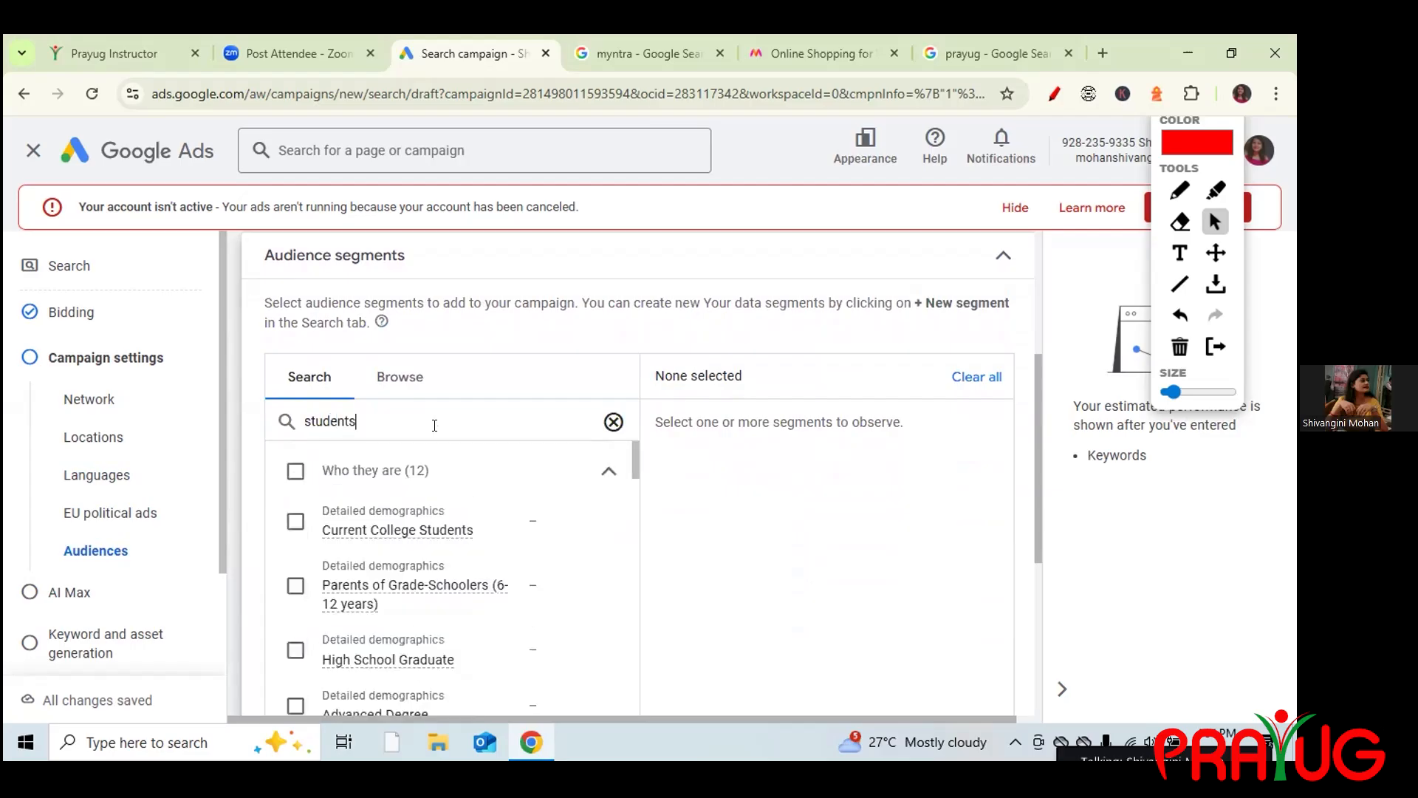
left_click(296, 521)
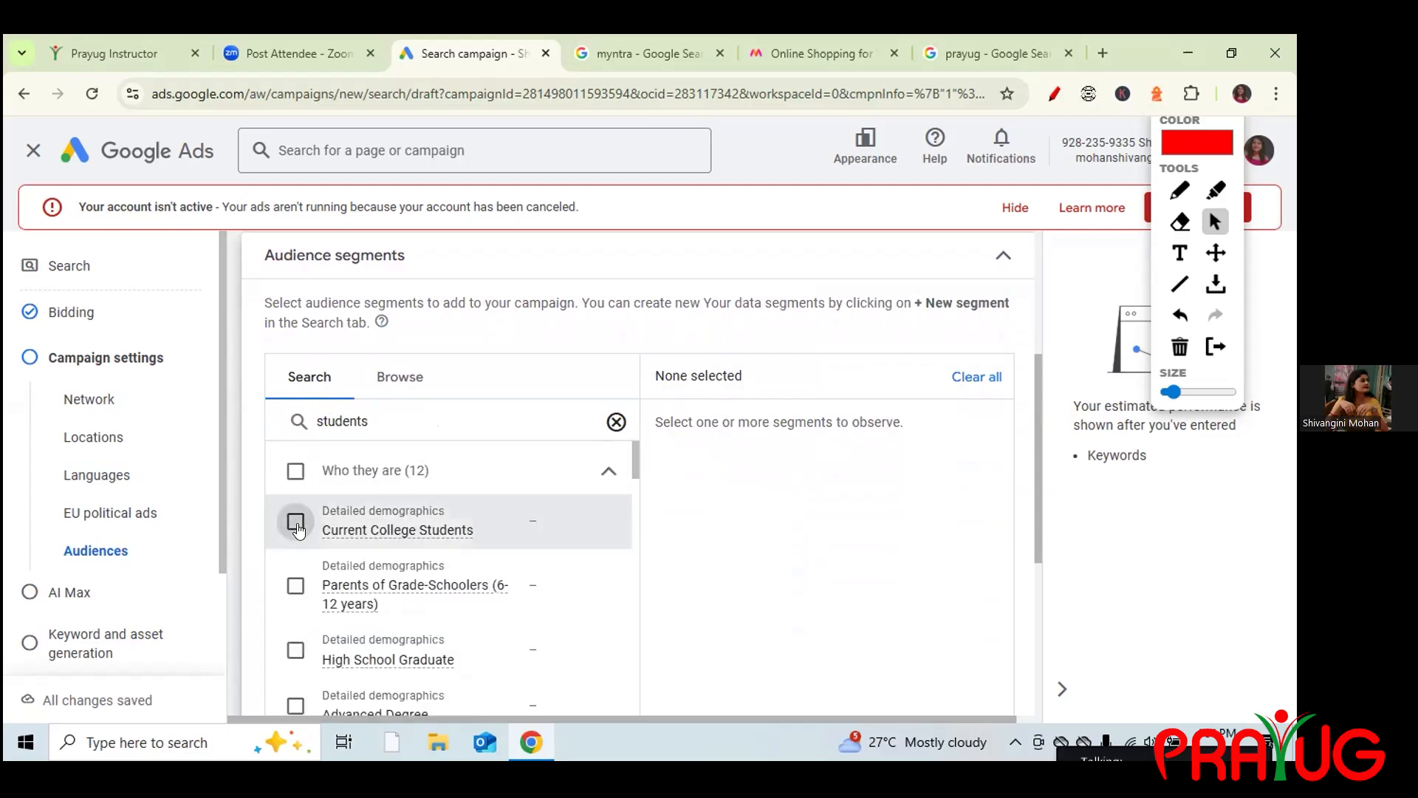
left_click(294, 651)
left_click(296, 585)
Search 'job' and add the IT & Technical Jobs audience segment.
left_click(615, 421)
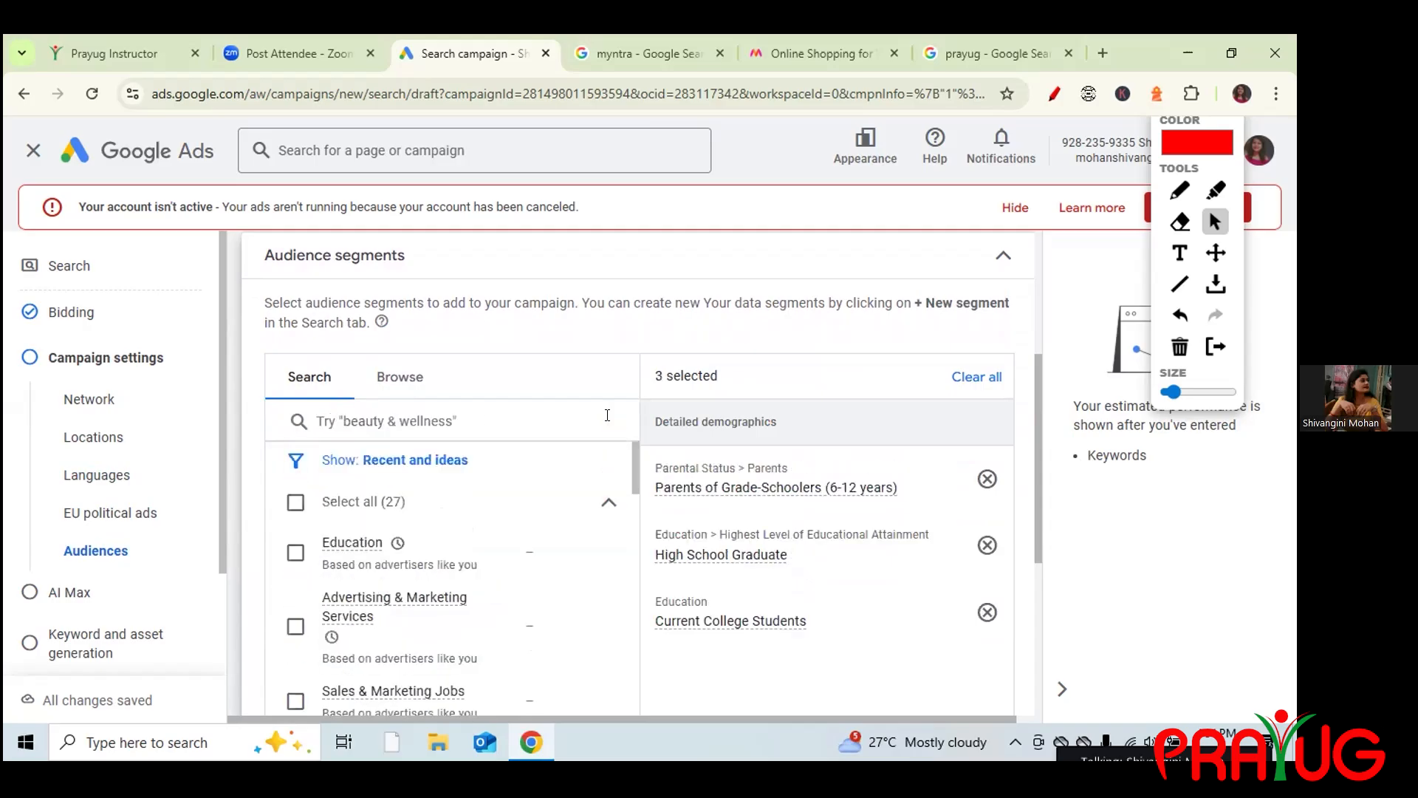
left_click(434, 430)
type("co")
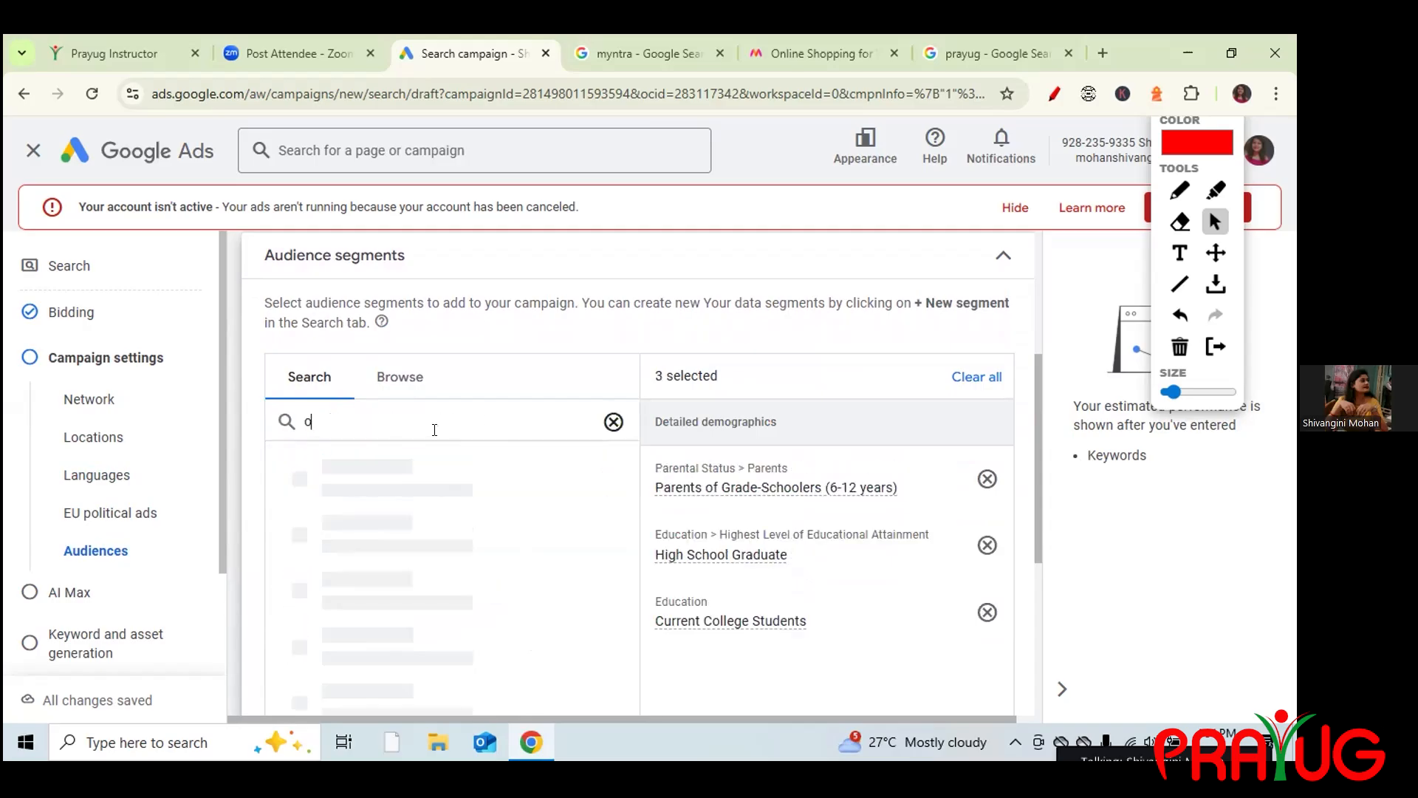
key("BackSpace")
key("BackSpace")
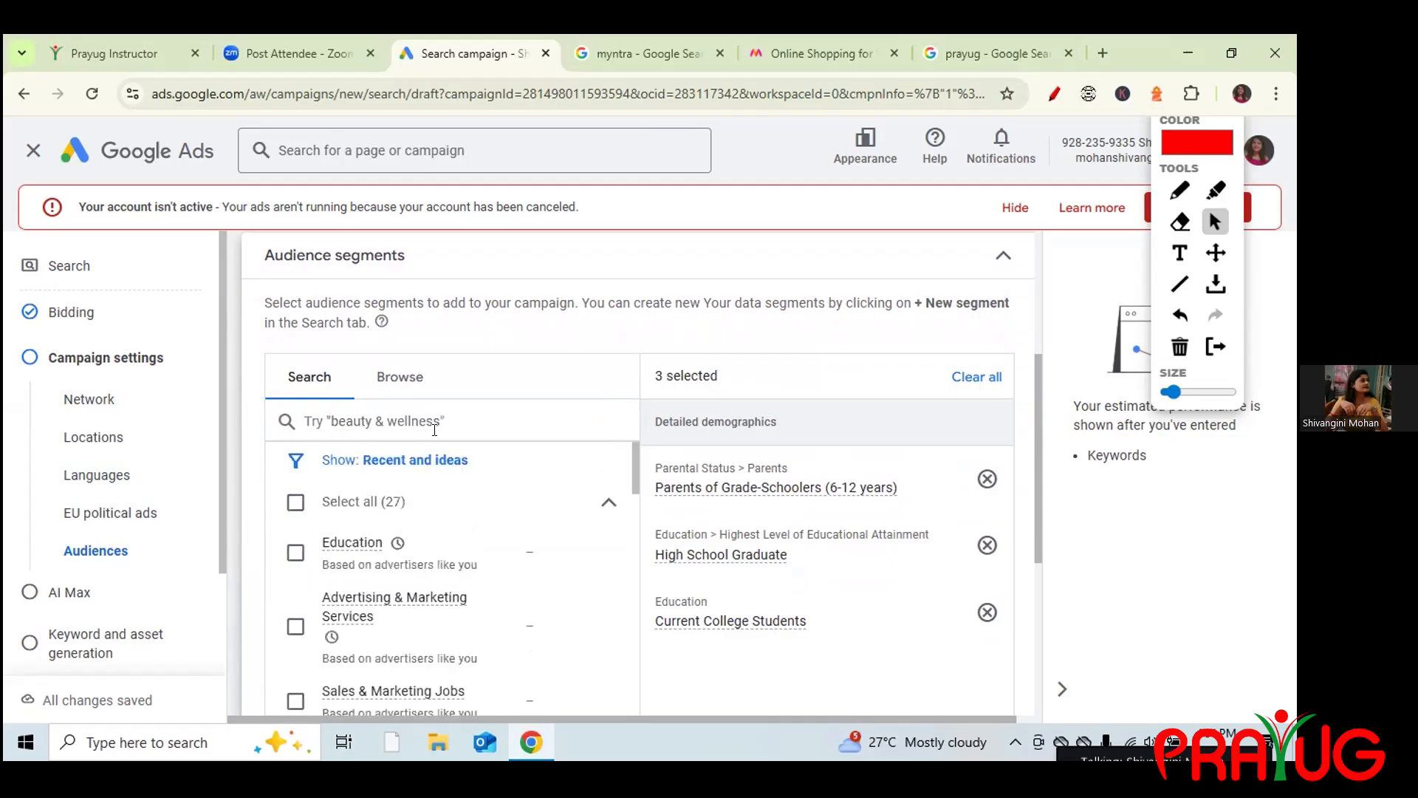
type("co")
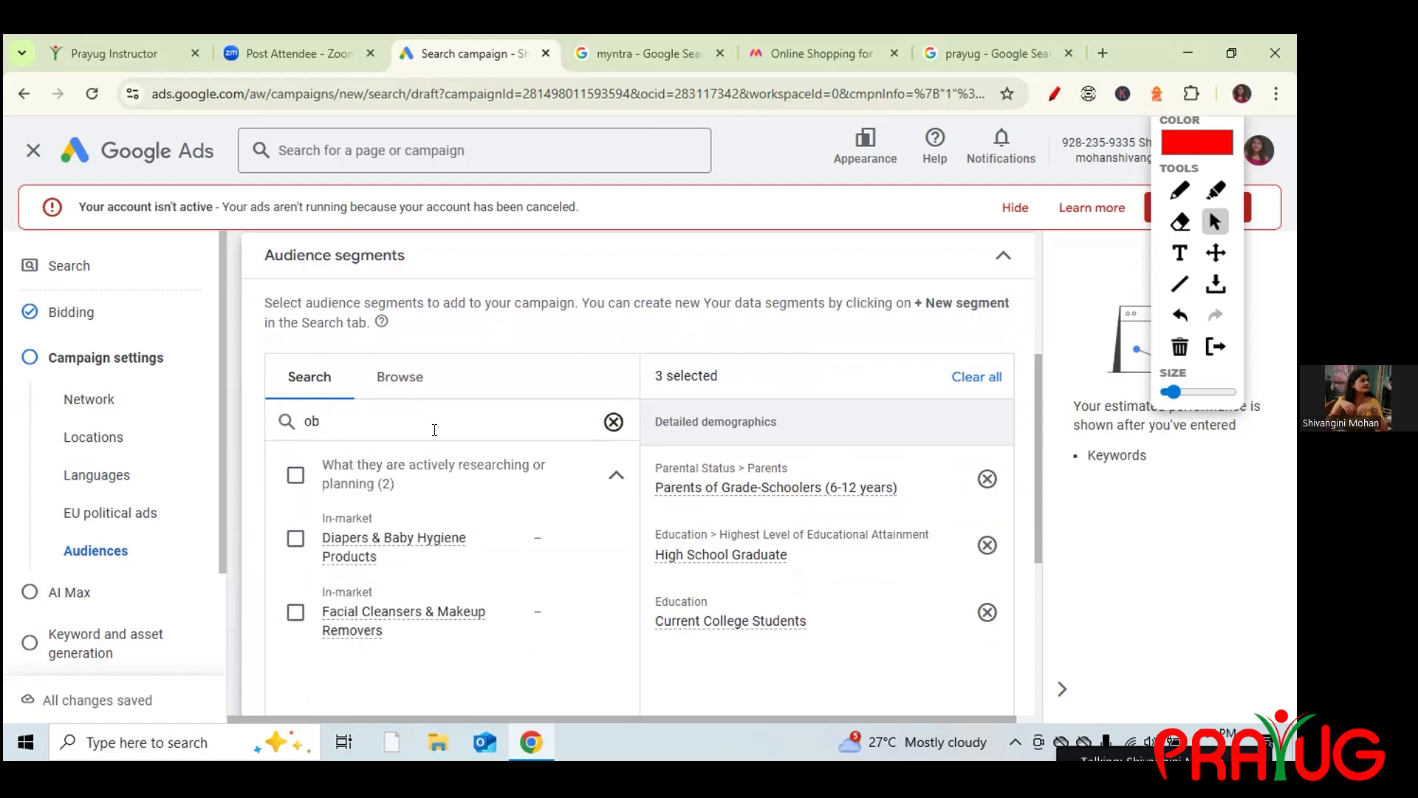
key("BackSpace")
key("BackSpace")
type("job")
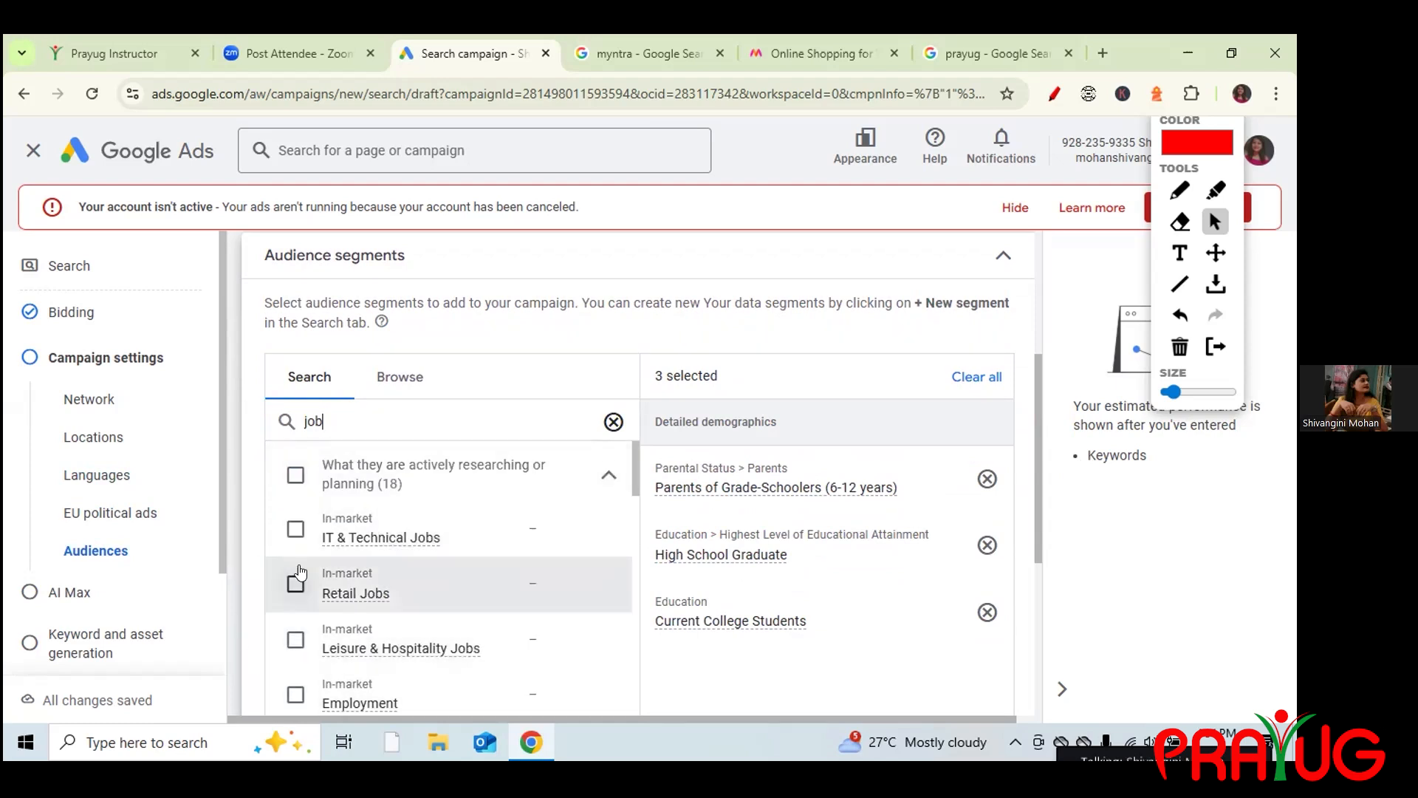
left_click(295, 530)
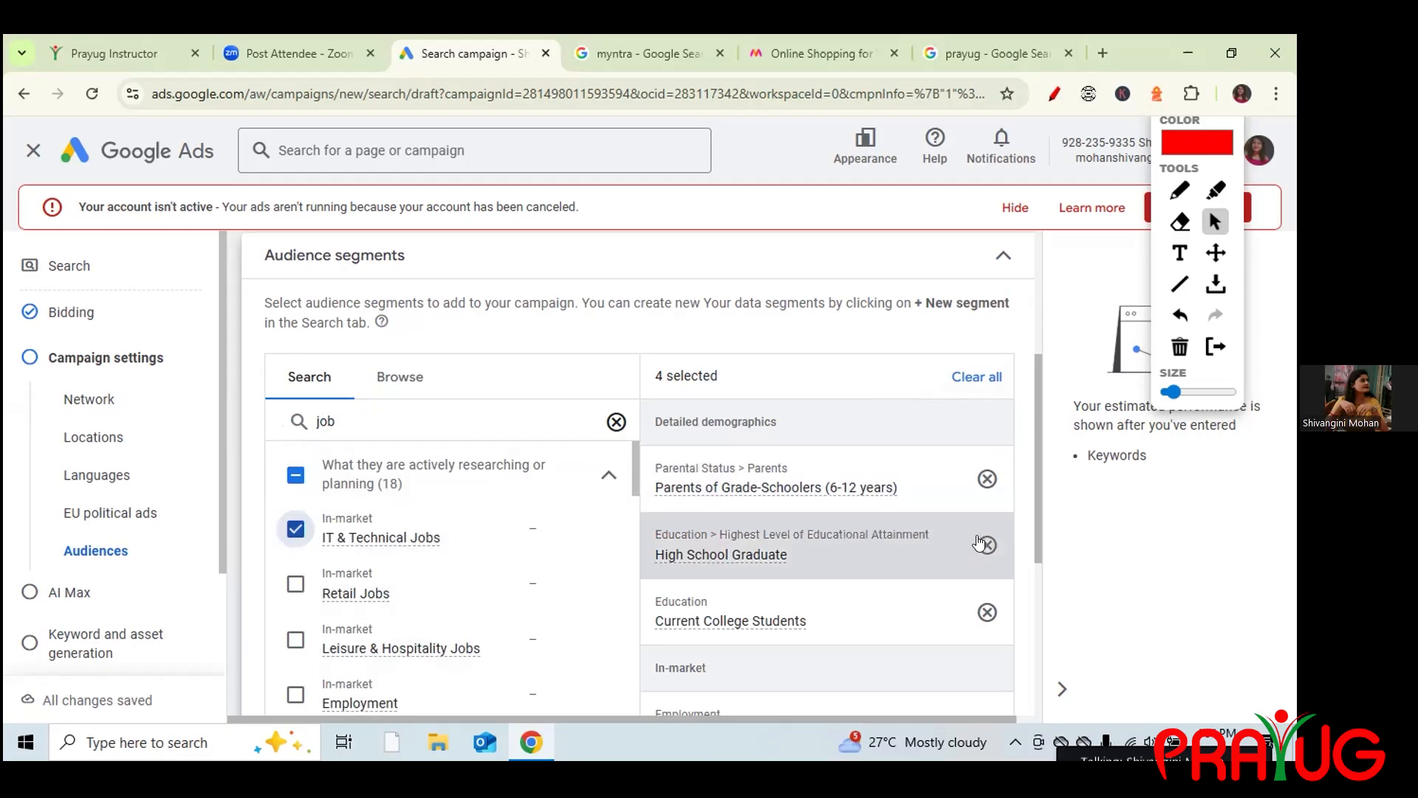
Highlight the Targeting description to explain why the segments stay on Observation.
left_click_drag(1039, 520, 1061, 667)
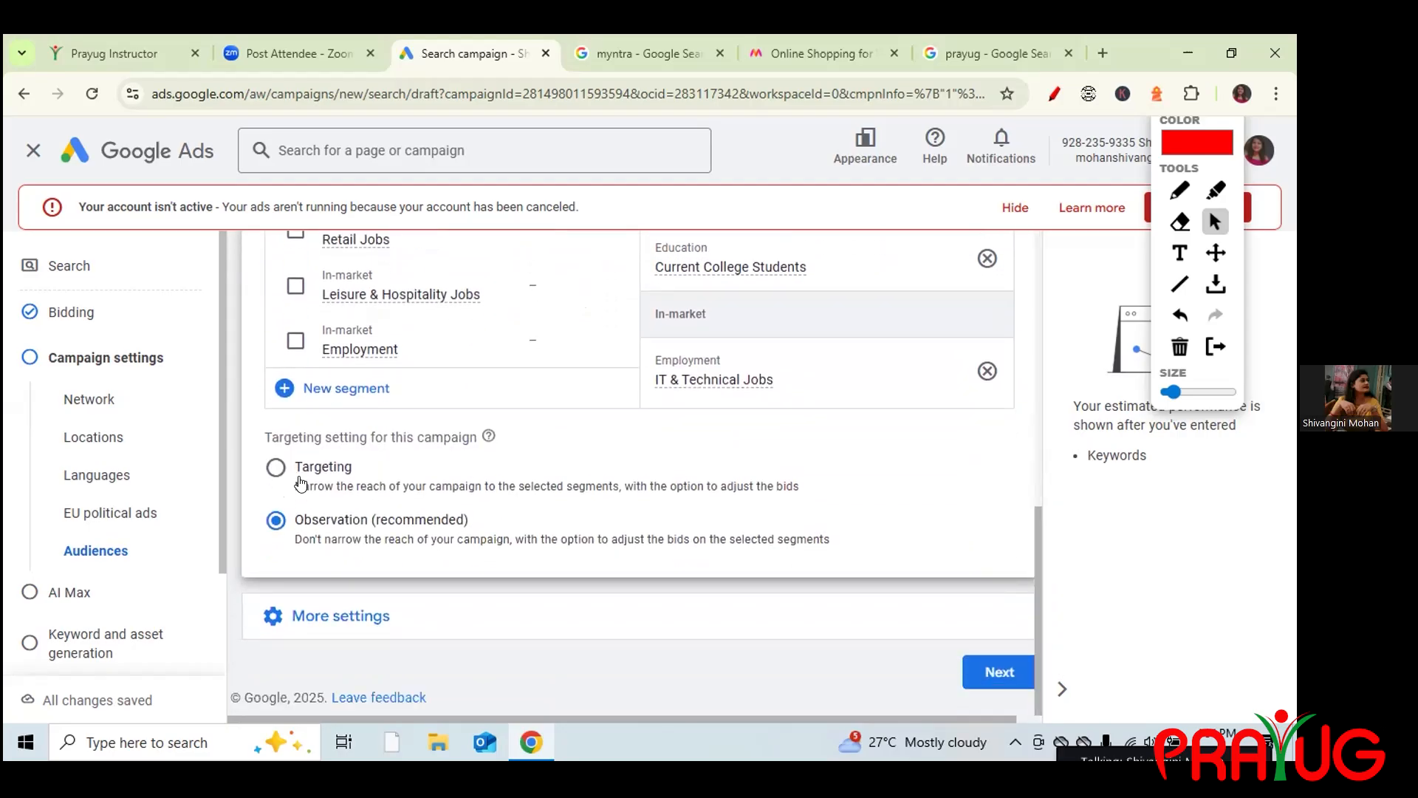
left_click_drag(293, 487, 385, 485)
left_click(268, 557)
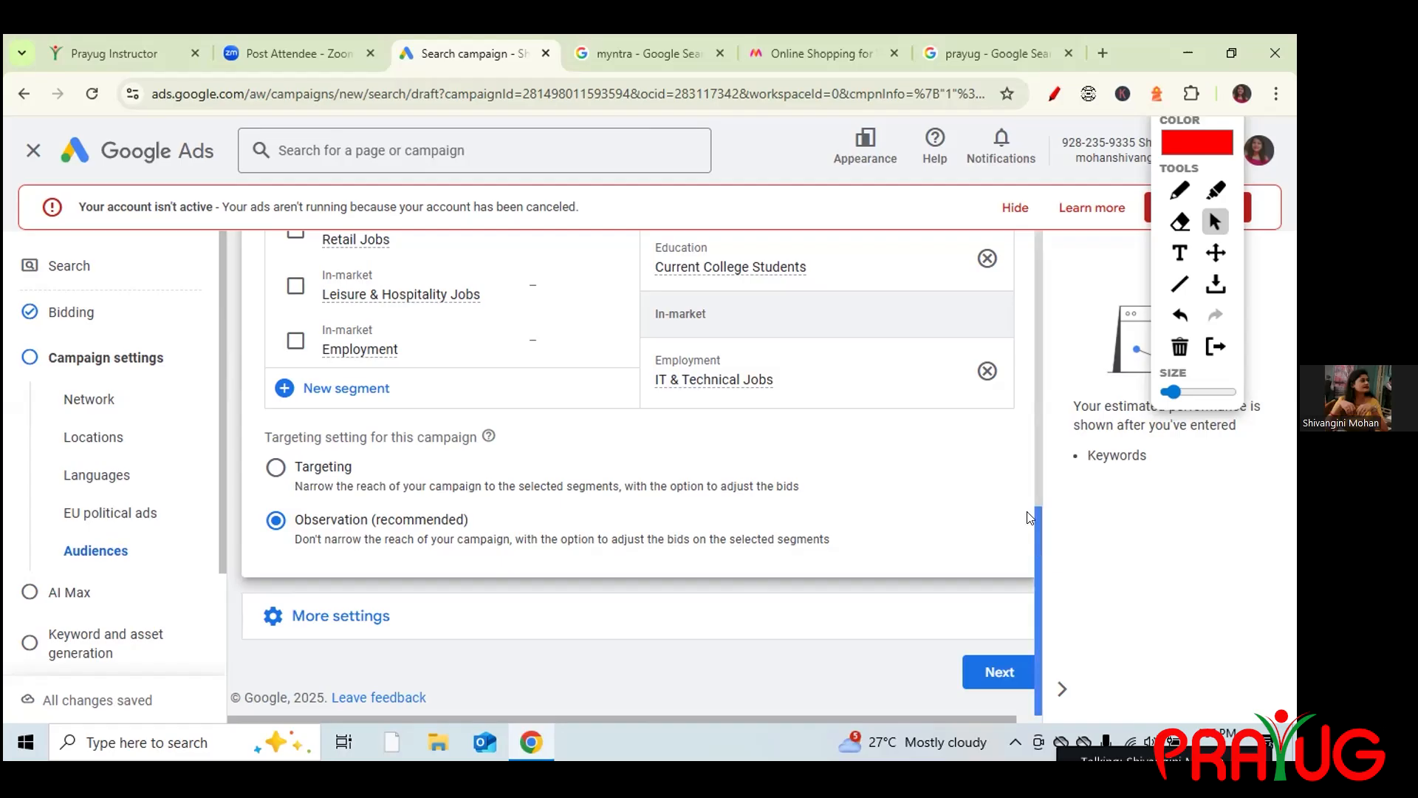
scroll(1031, 517, "up", 6)
Keep ad rotation on Optimize: Prefer best performing ads after trying Do not optimize.
left_click(1000, 354)
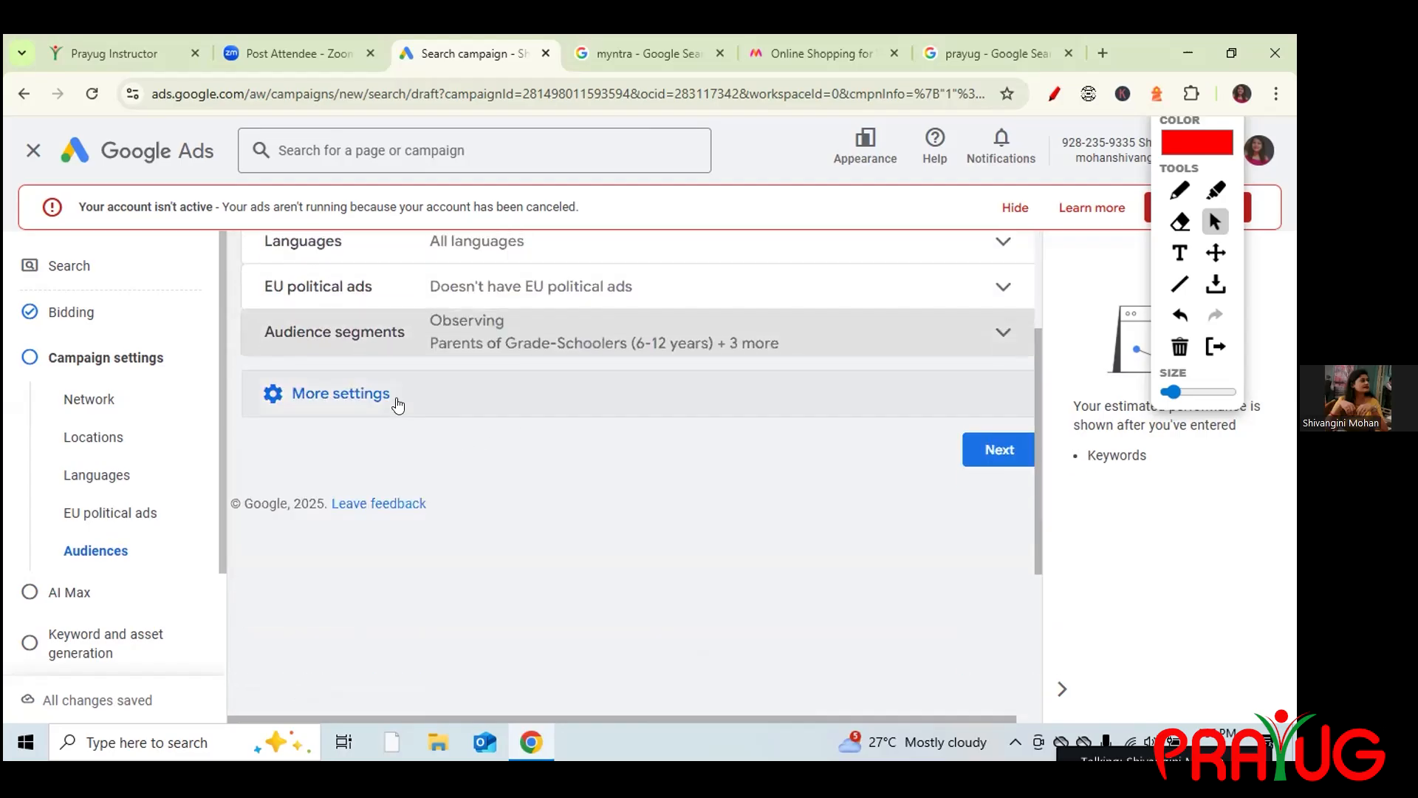
left_click(398, 405)
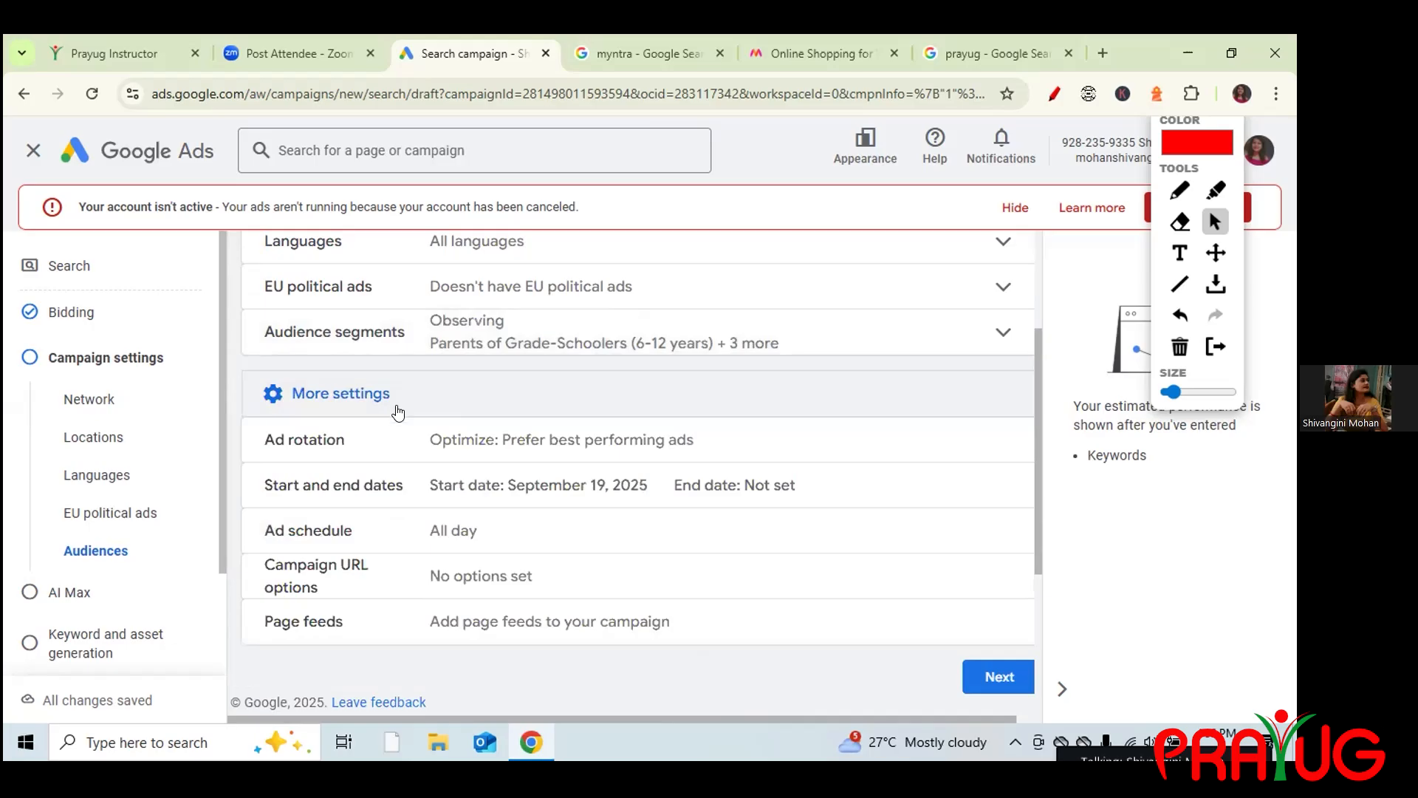
left_click(392, 443)
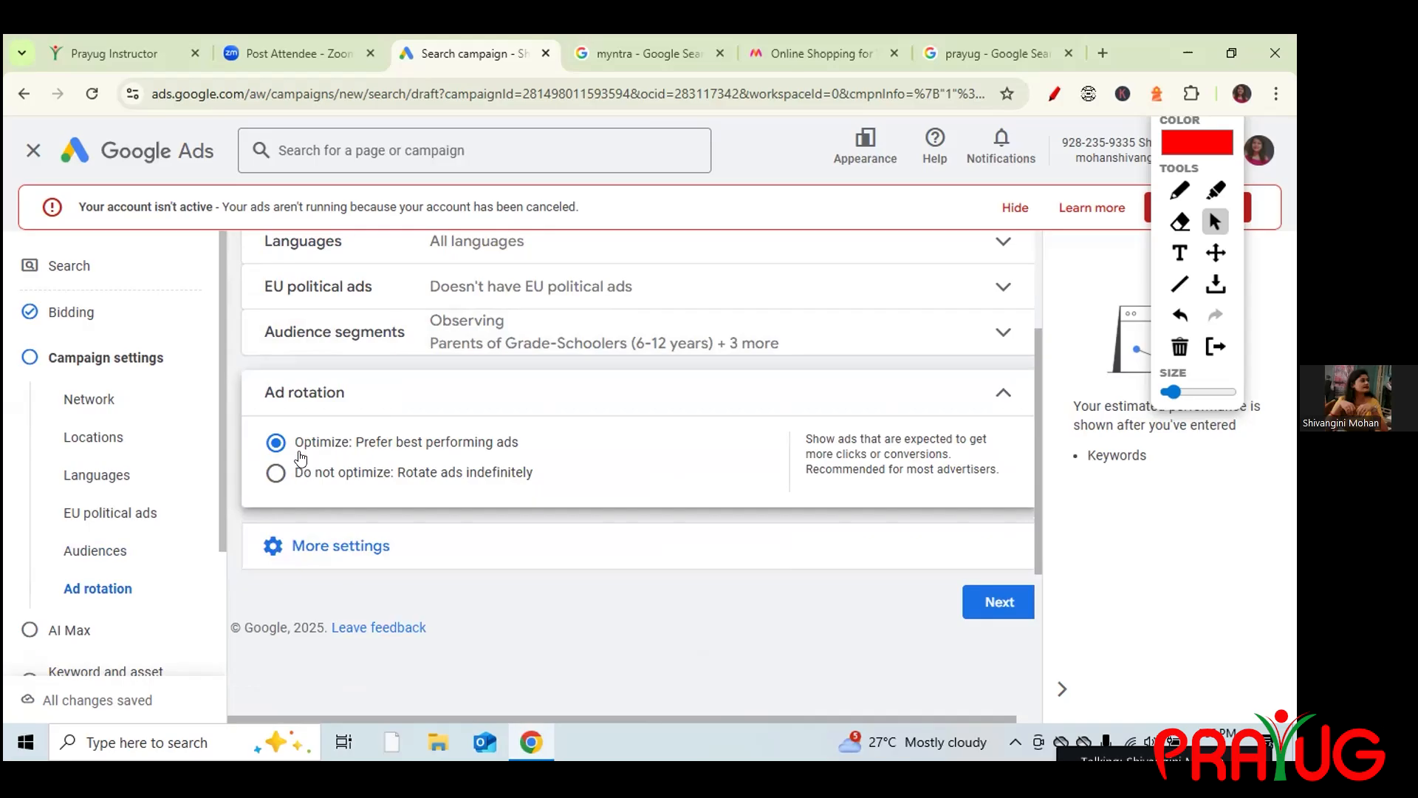
left_click(274, 476)
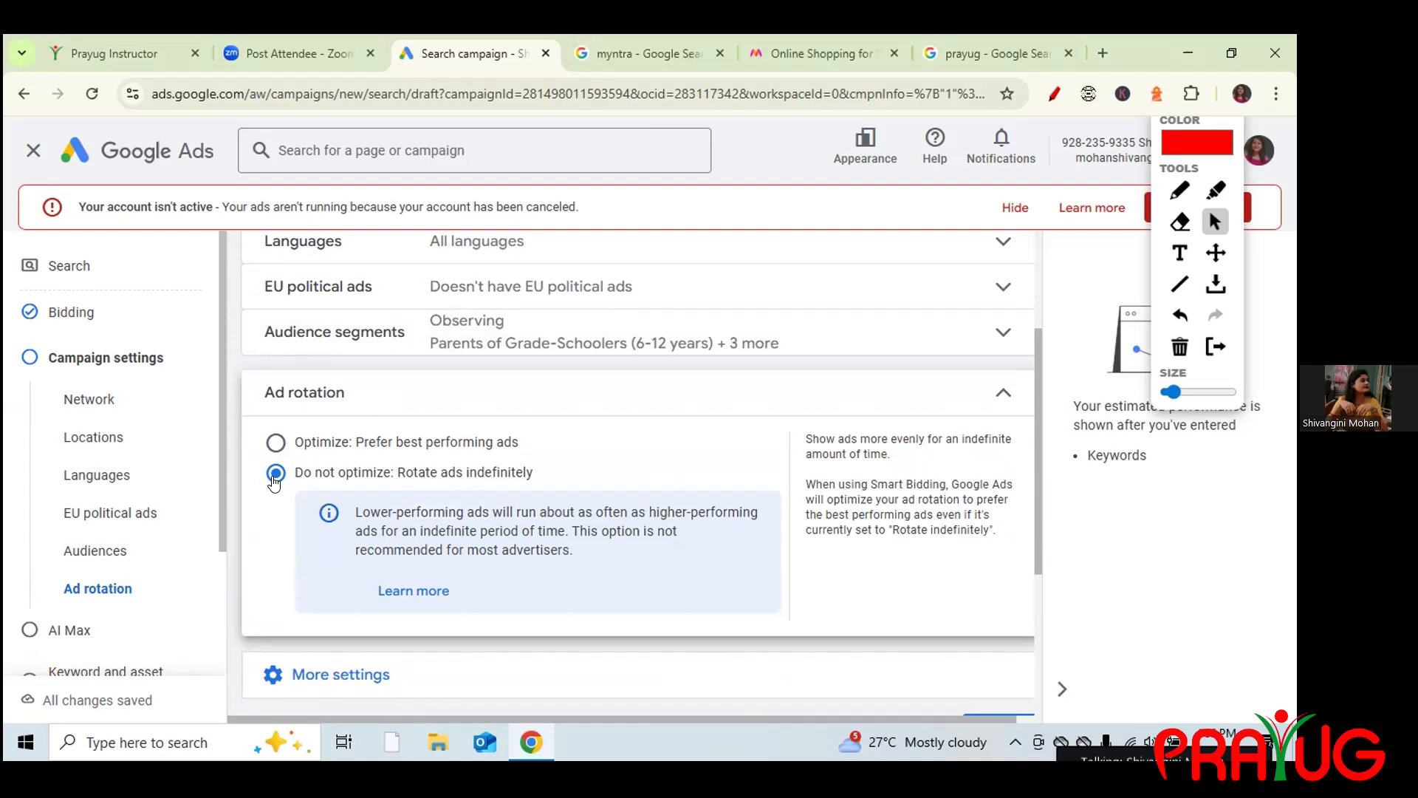
left_click(274, 443)
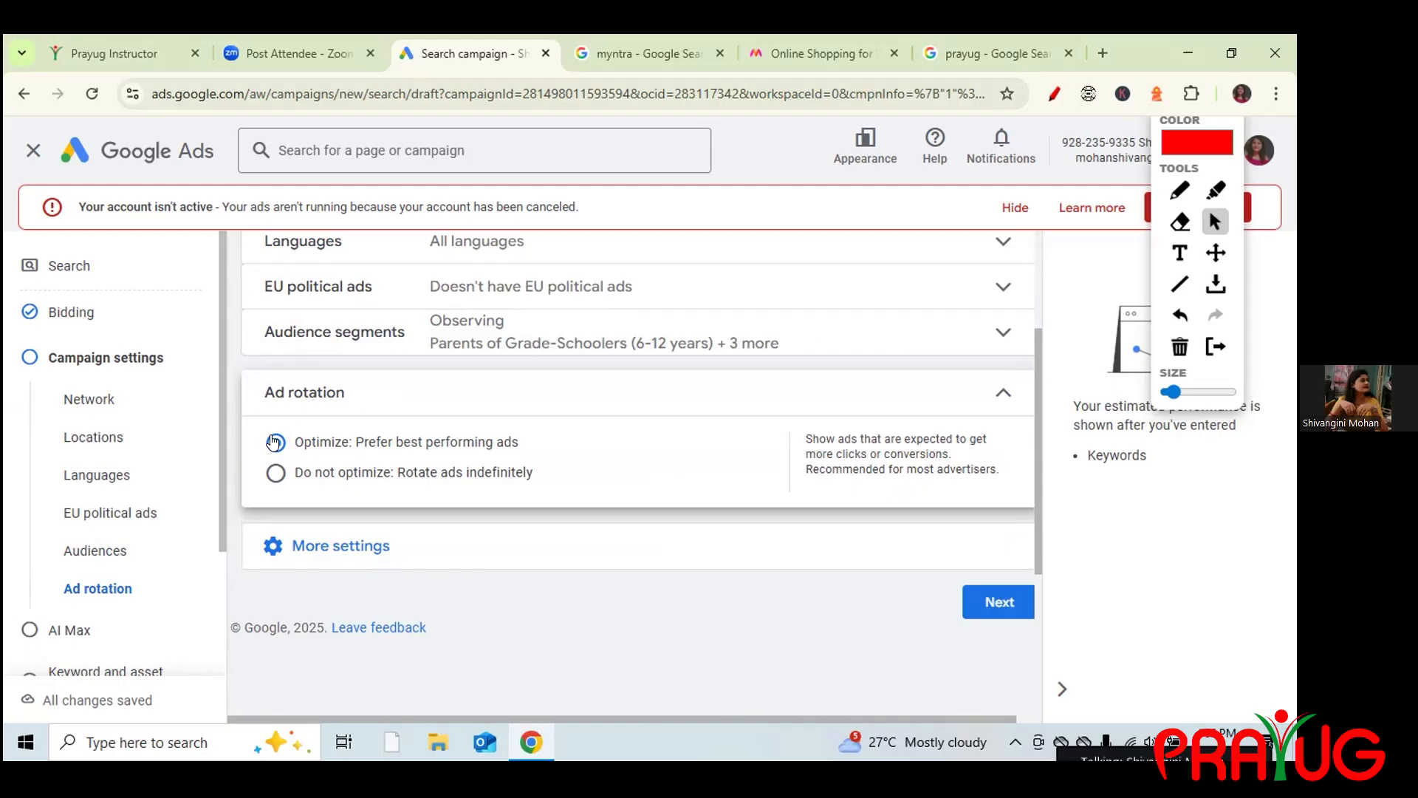
left_click(1002, 391)
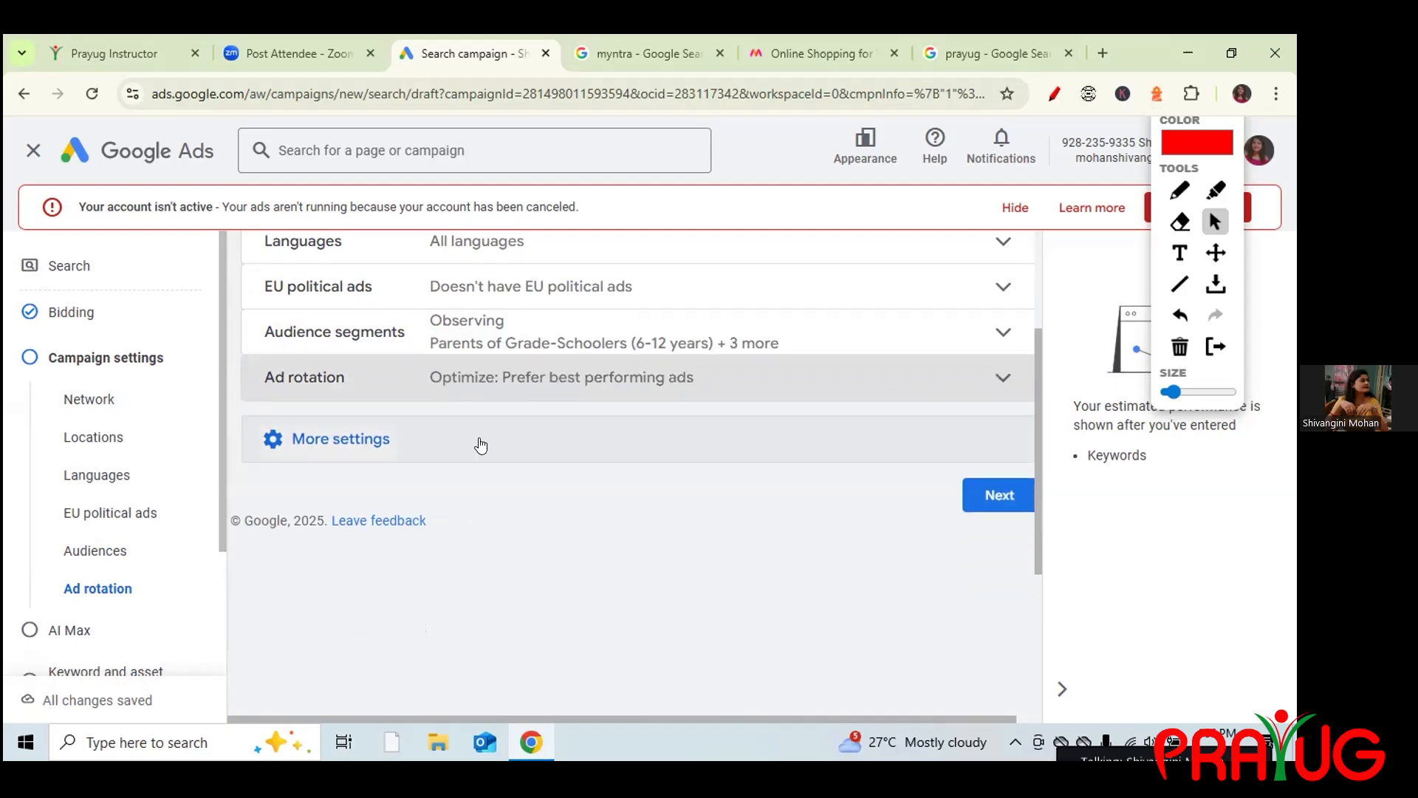
left_click(441, 440)
Give the campaign an end date of September 24, 2025, then bring up the ad schedule.
left_click(338, 481)
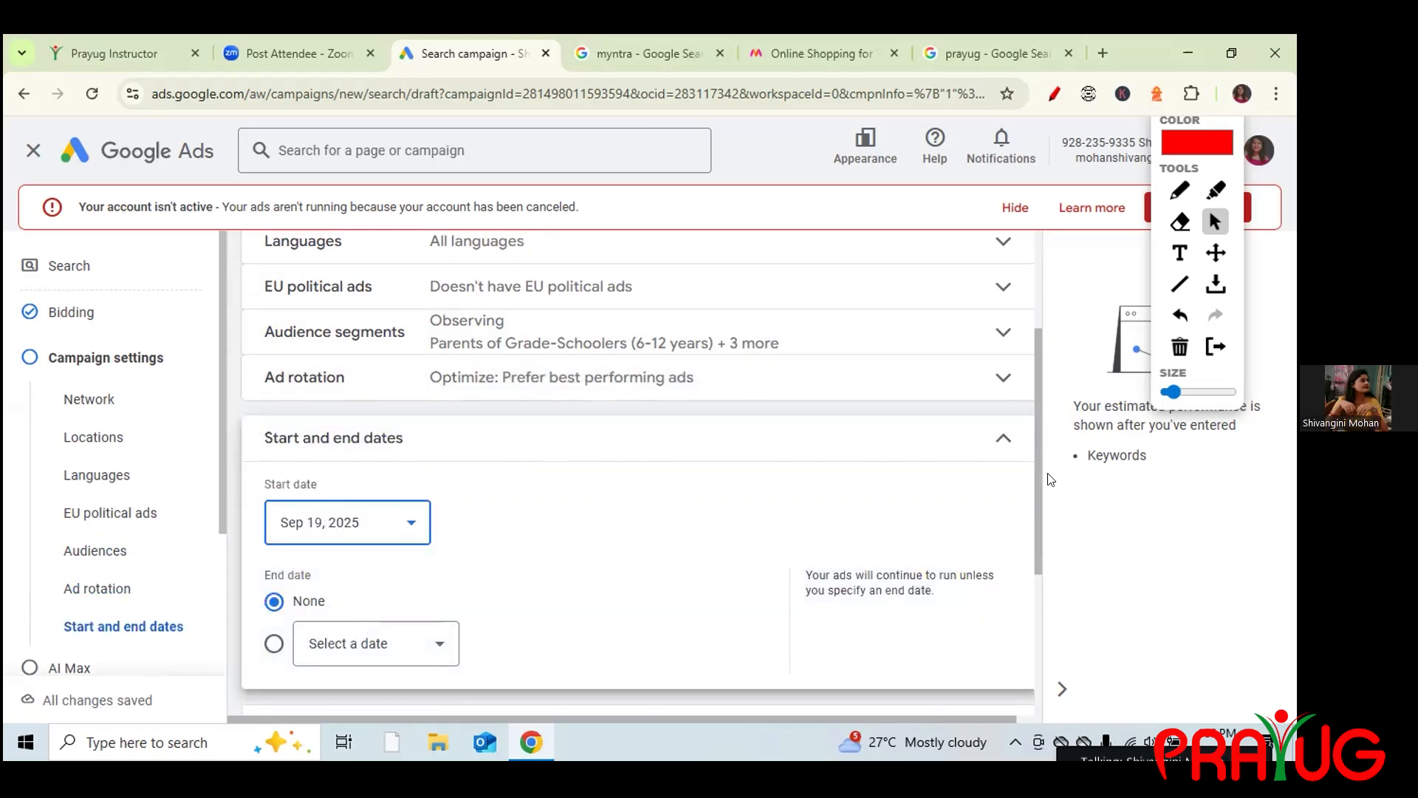
scroll(541, 382, "down", 3)
left_click(439, 408)
left_click(416, 641)
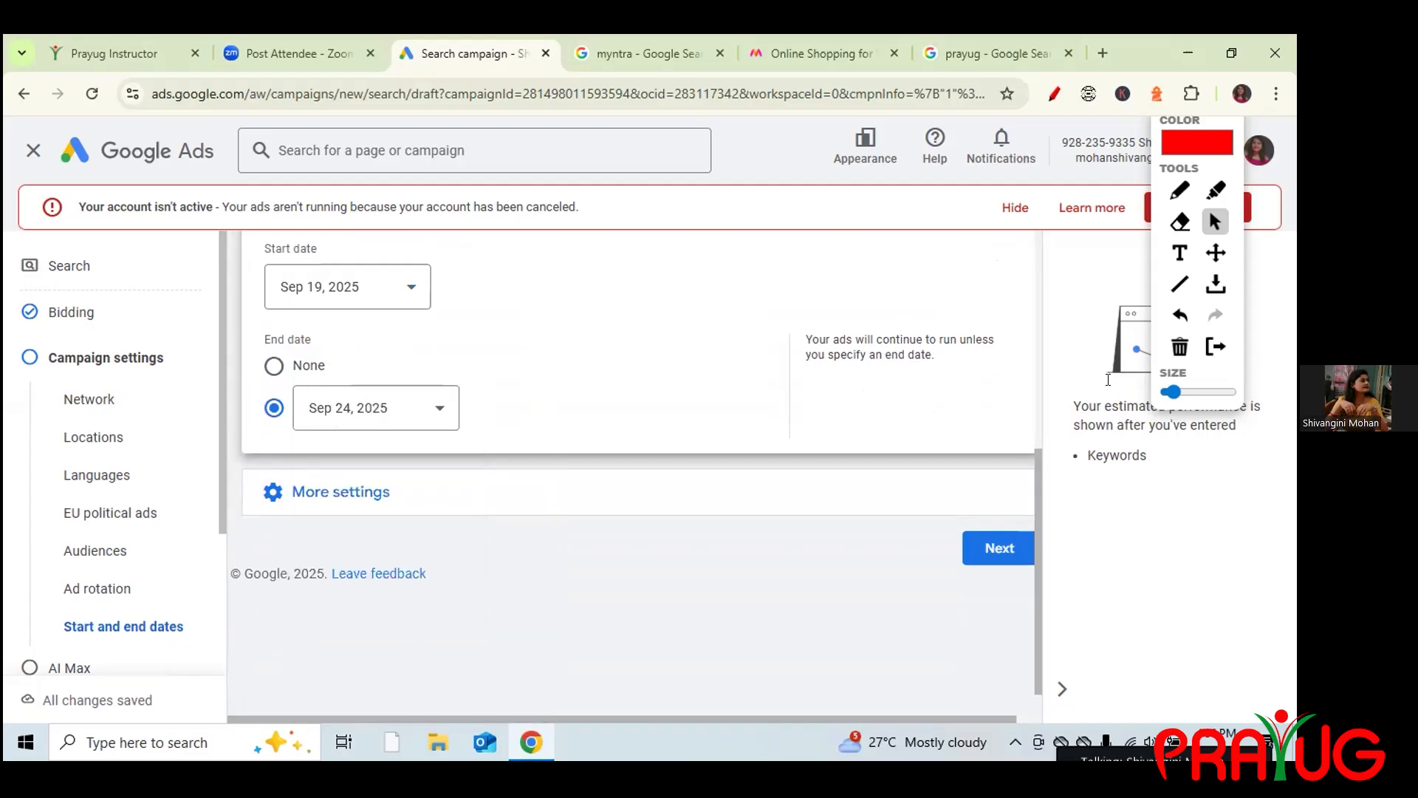
left_click_drag(1041, 518, 1035, 454)
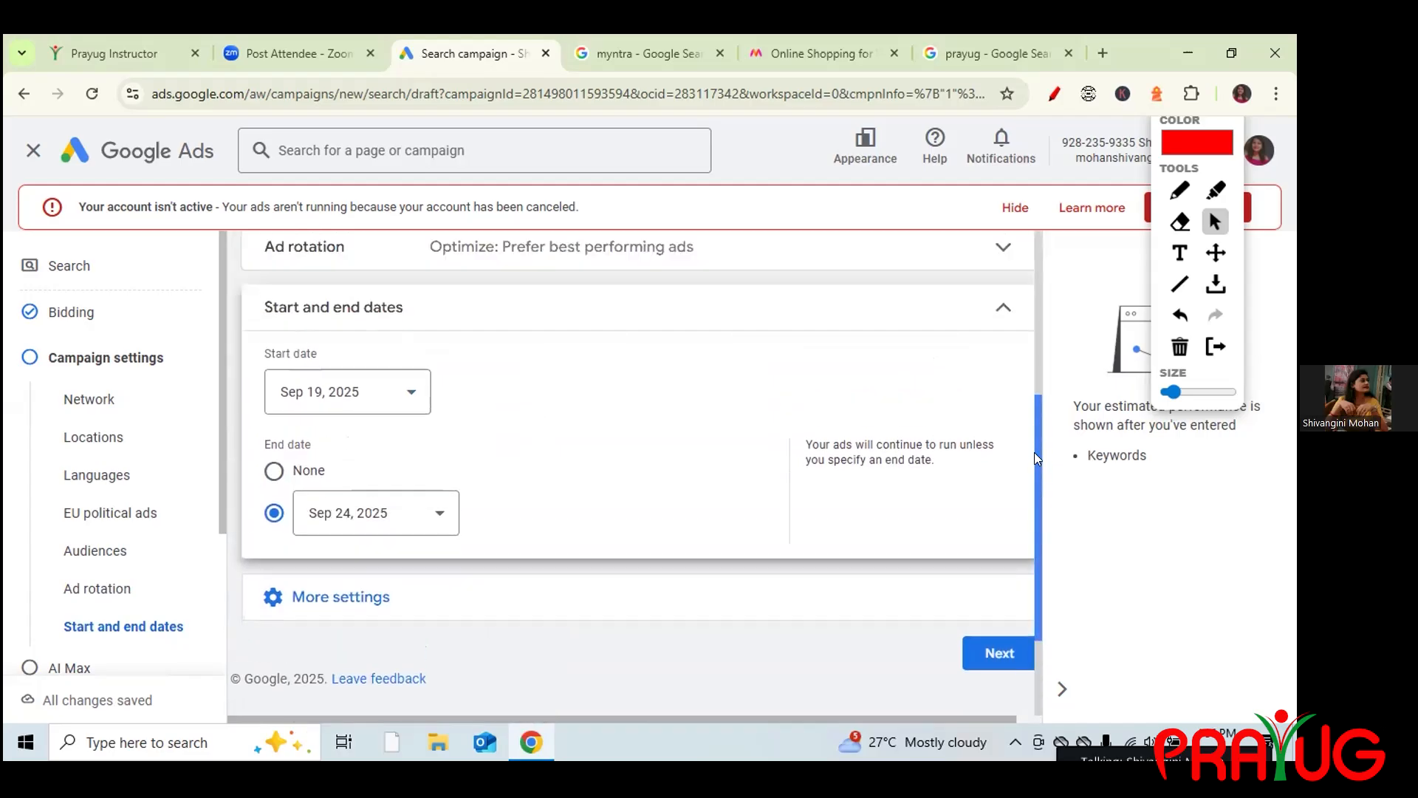
left_click(997, 320)
left_click(367, 355)
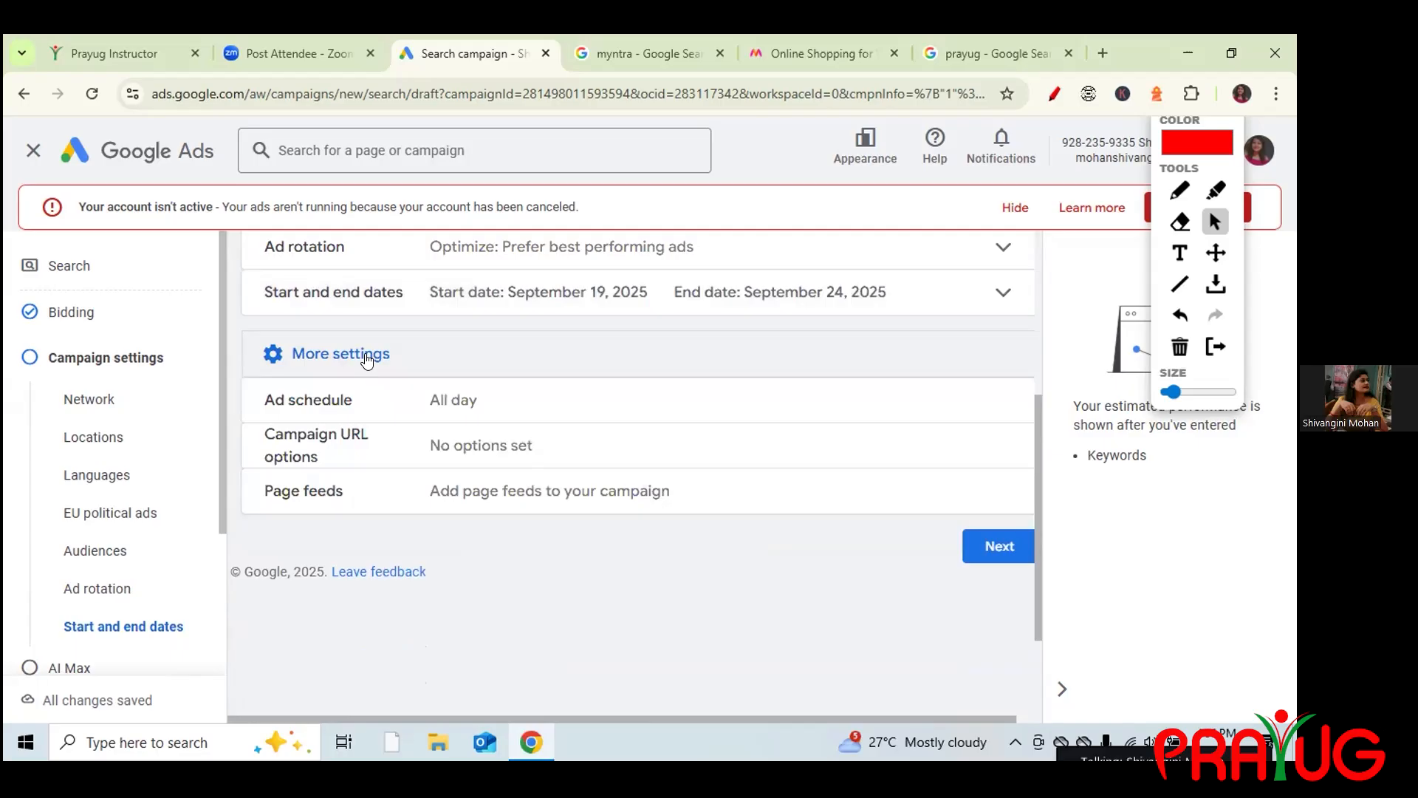
left_click(317, 405)
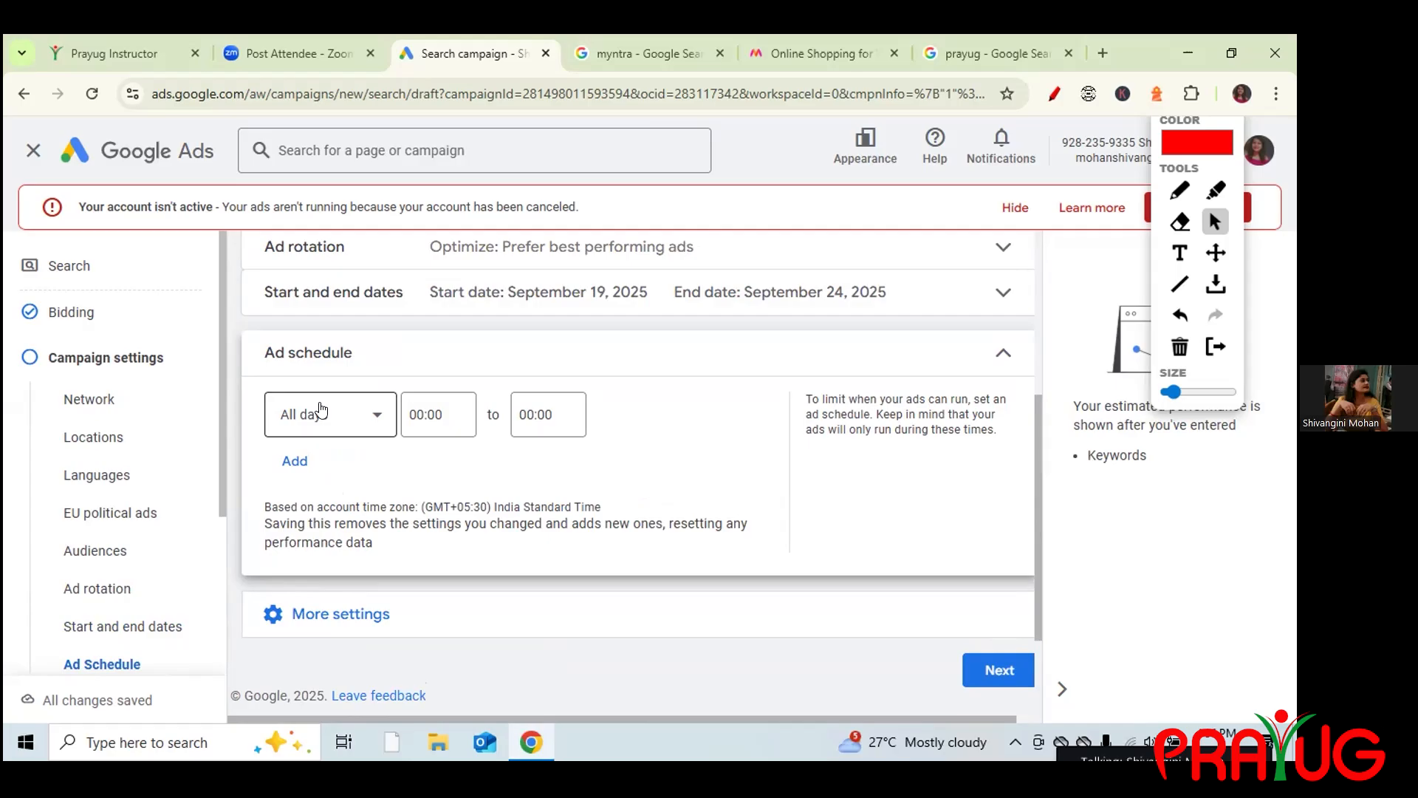
Create three ad schedule rows for Mondays, Wednesdays and Fridays.
left_click(369, 415)
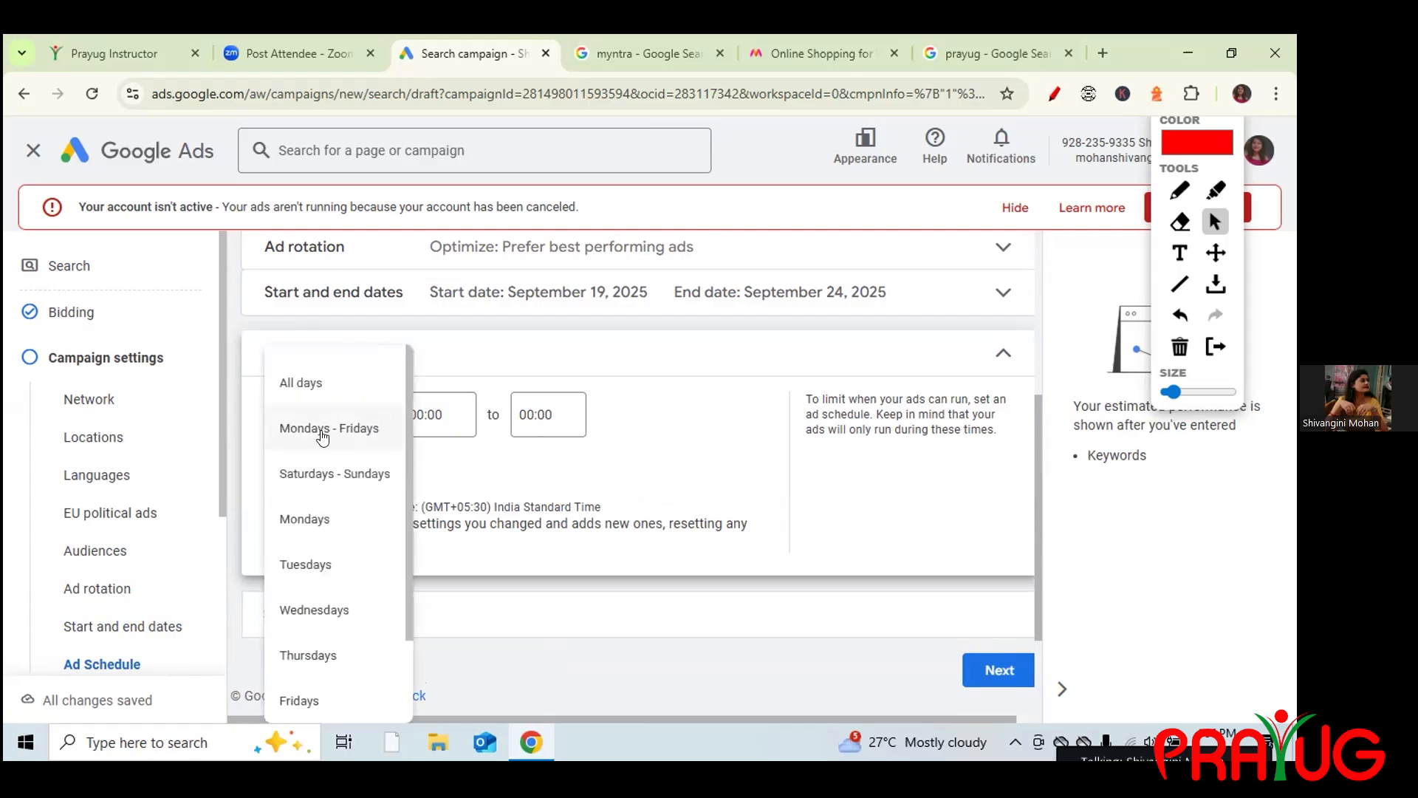
left_click(306, 518)
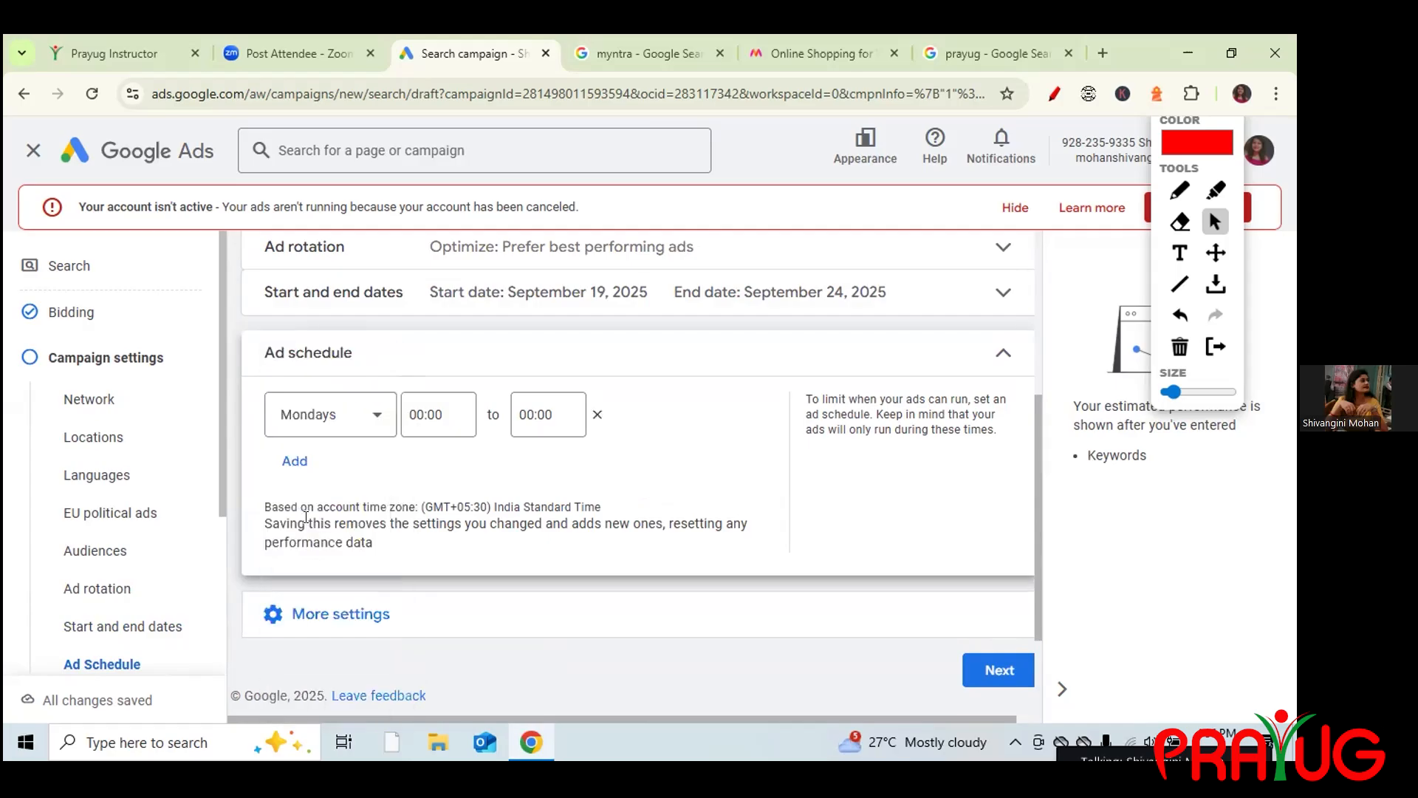
left_click(293, 458)
left_click(374, 473)
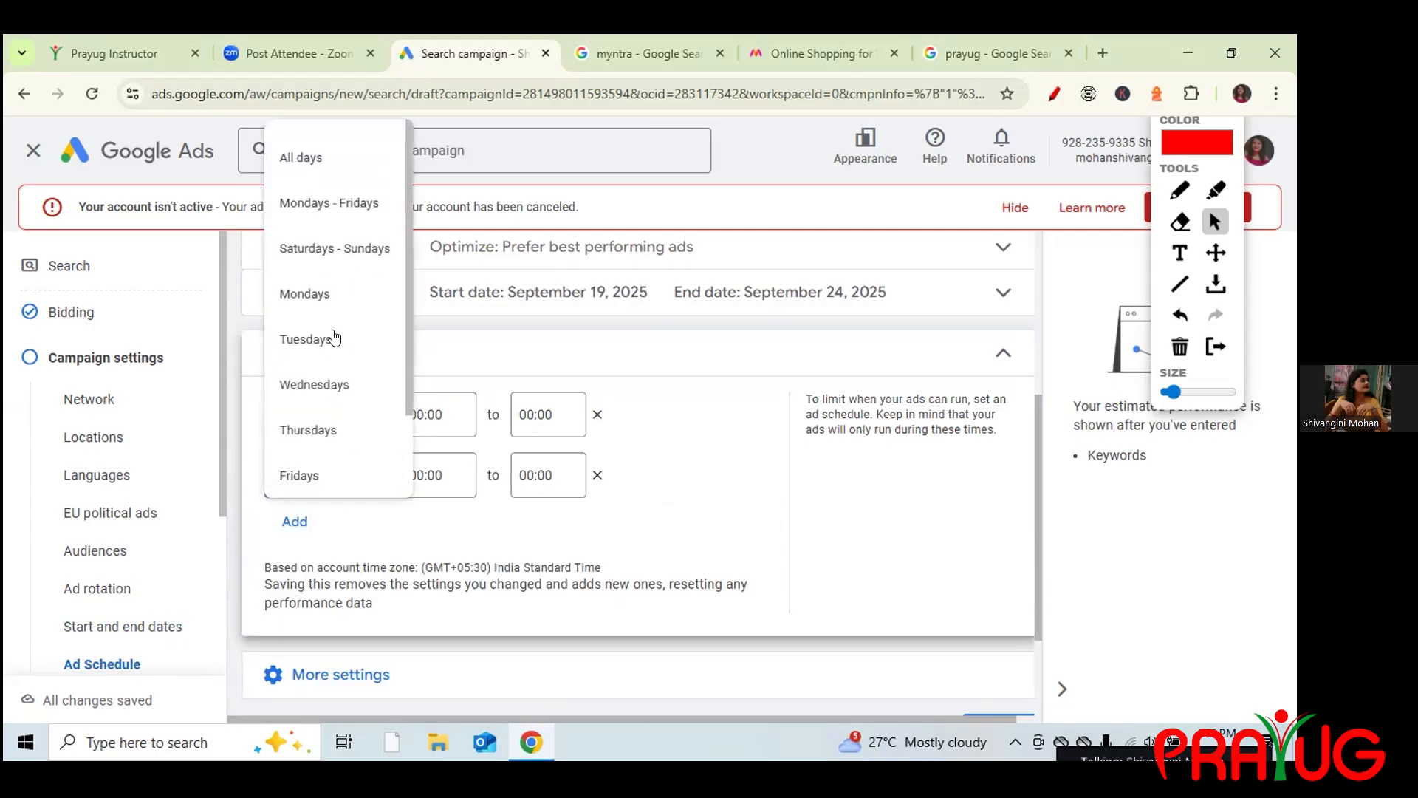
left_click(316, 385)
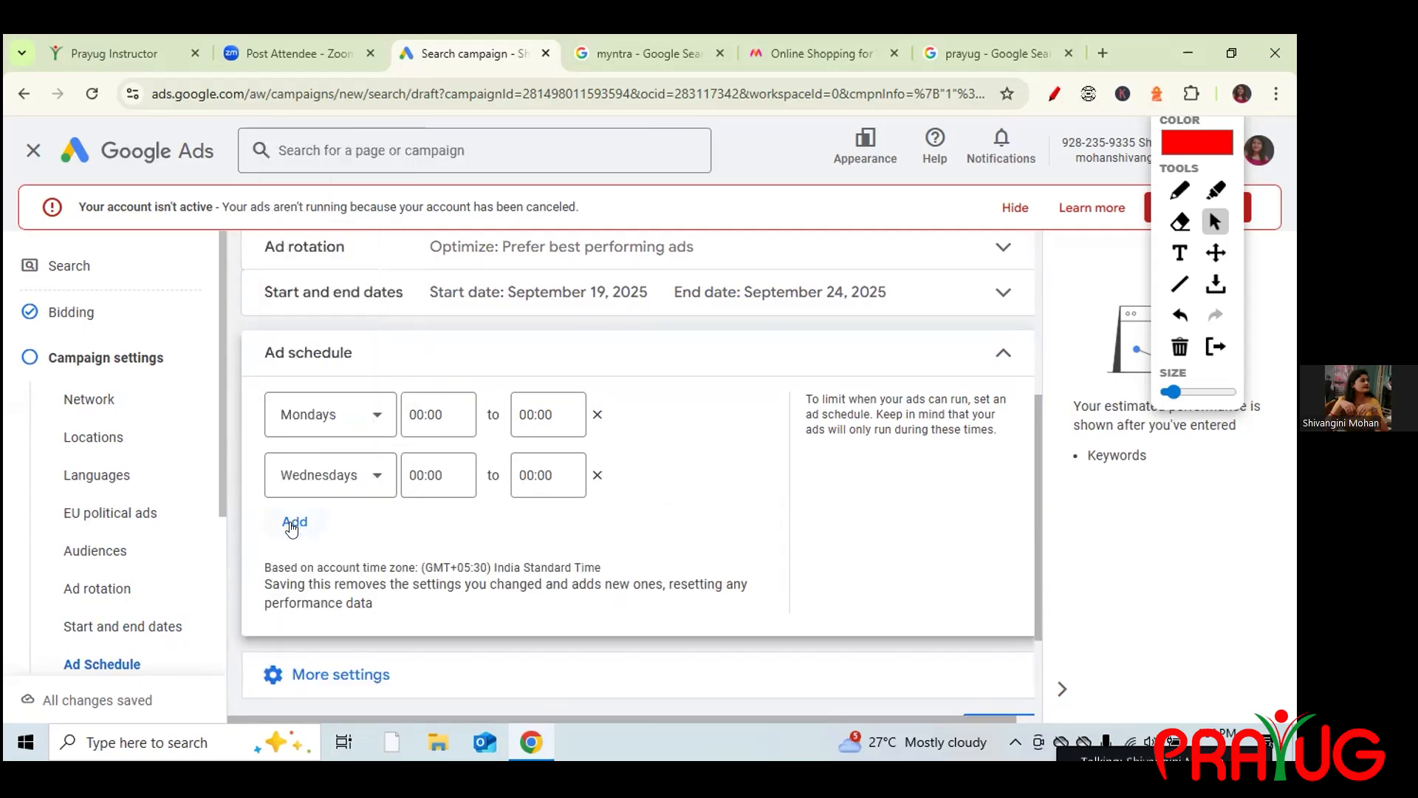
left_click(294, 521)
left_click(375, 538)
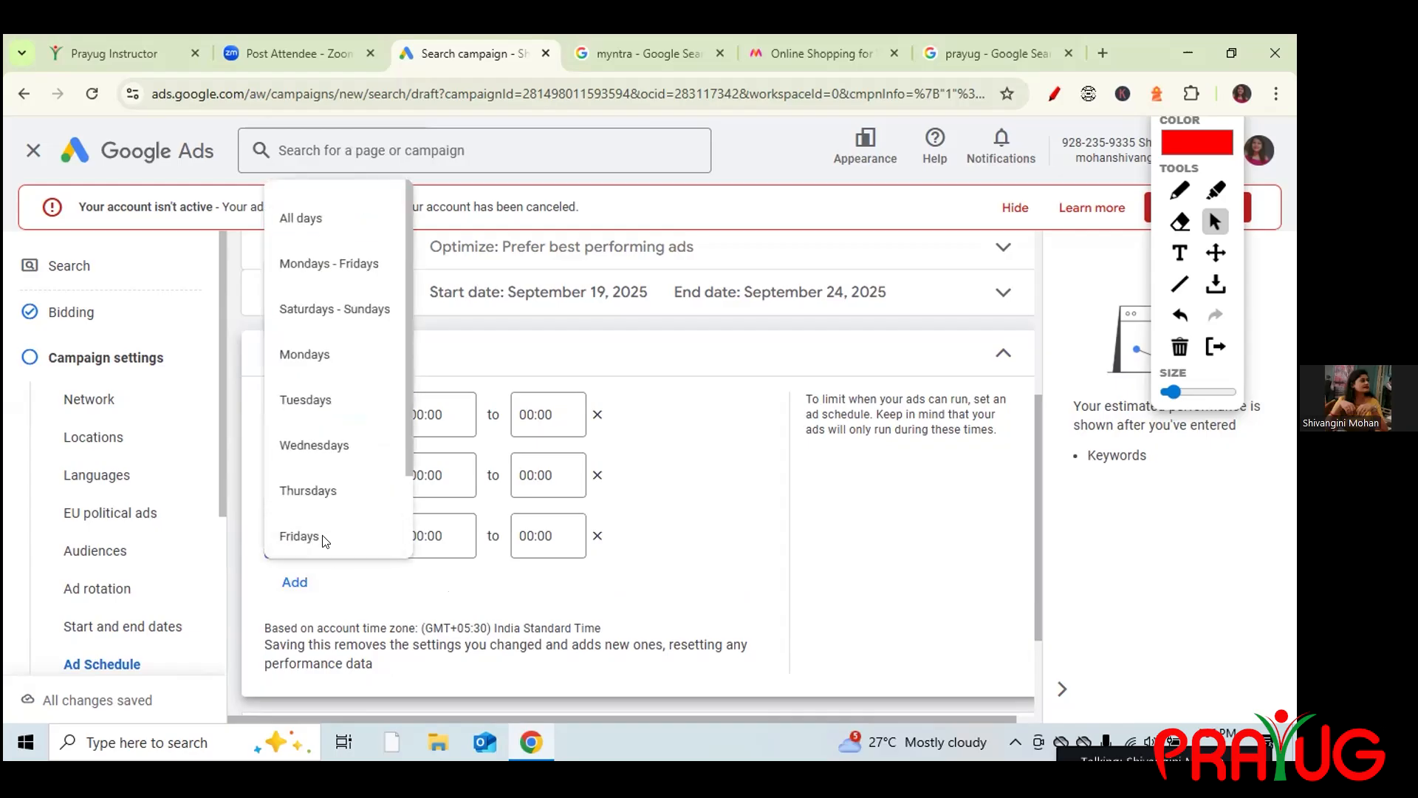
left_click(319, 538)
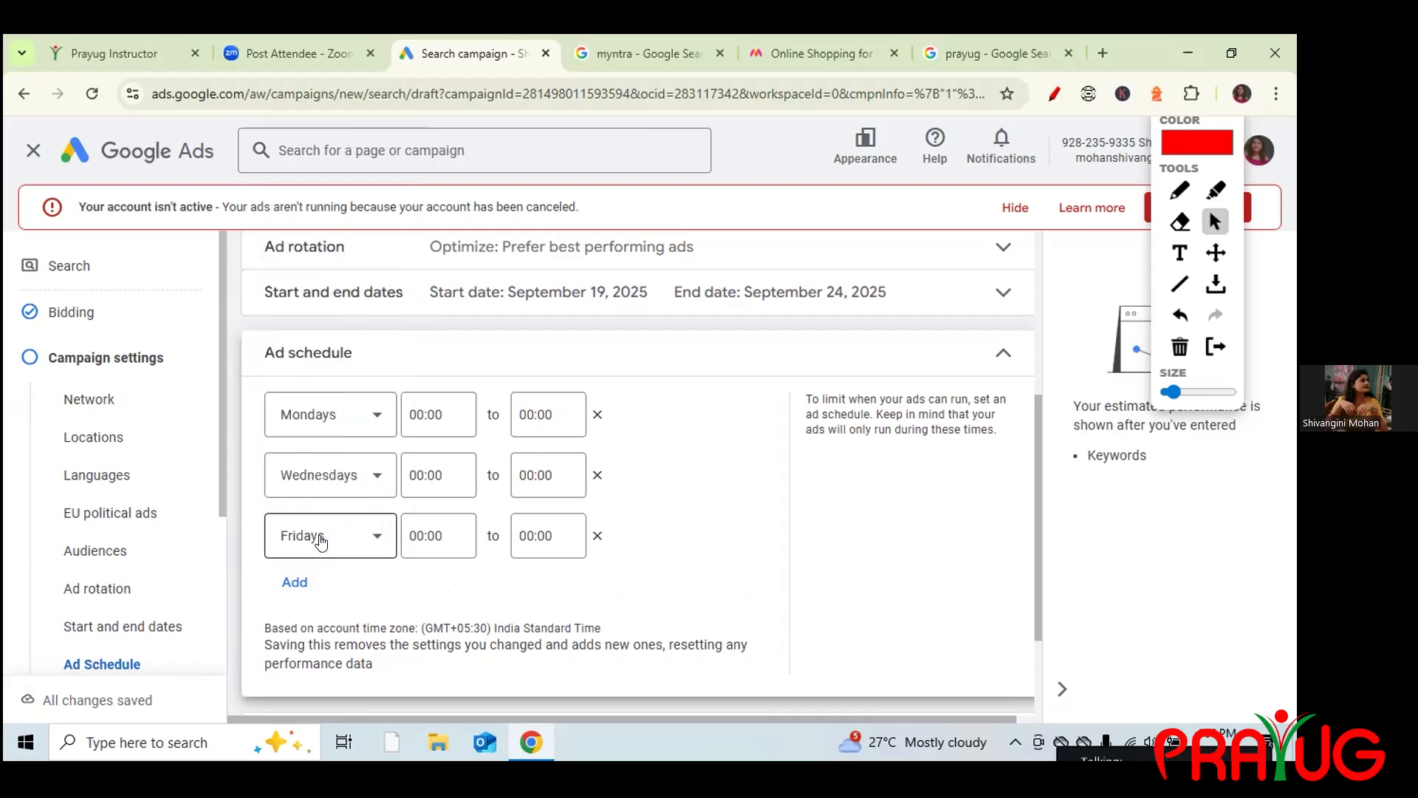
Set the Mondays schedule to run from 12:00 to 22:00.
left_click(443, 415)
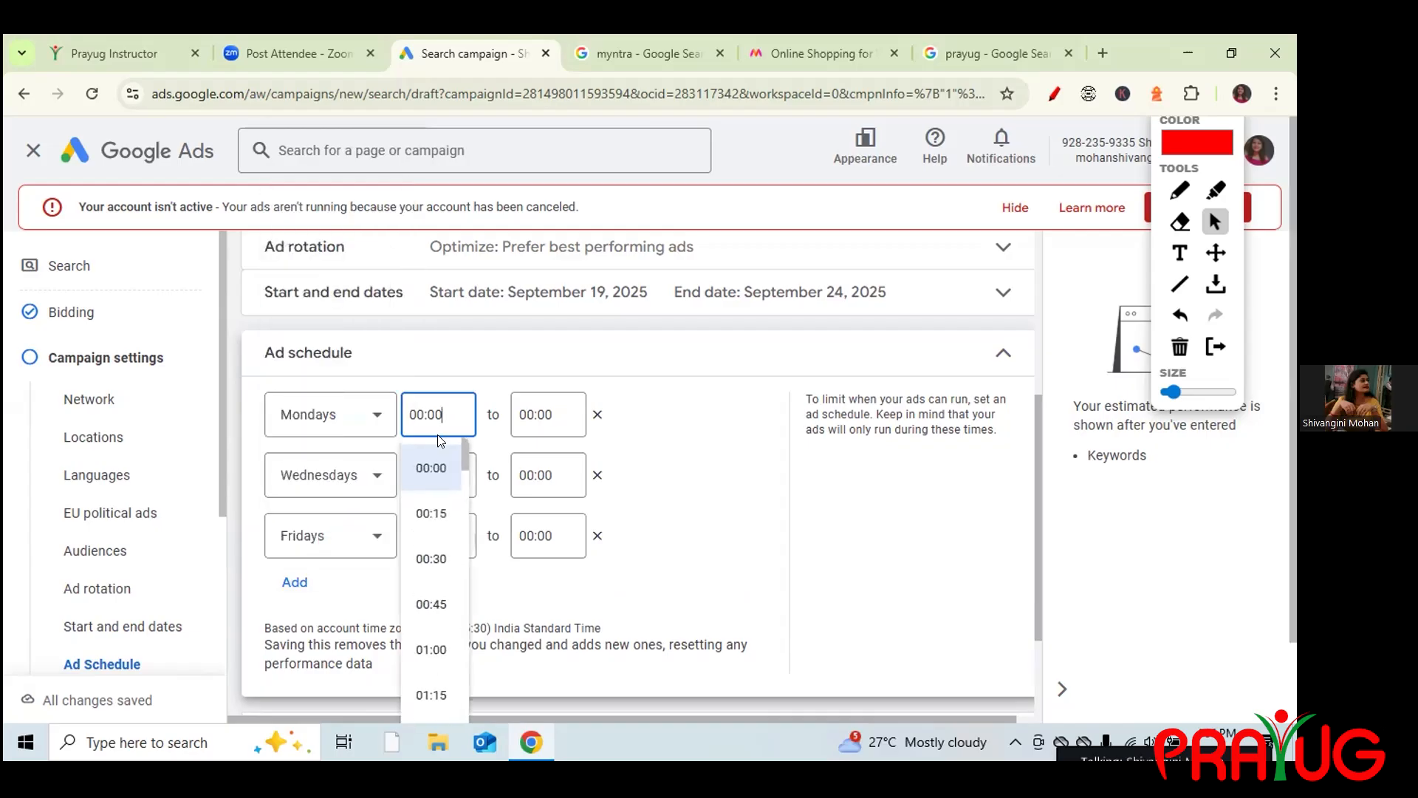
left_click_drag(461, 449, 479, 559)
left_click_drag(481, 575, 487, 637)
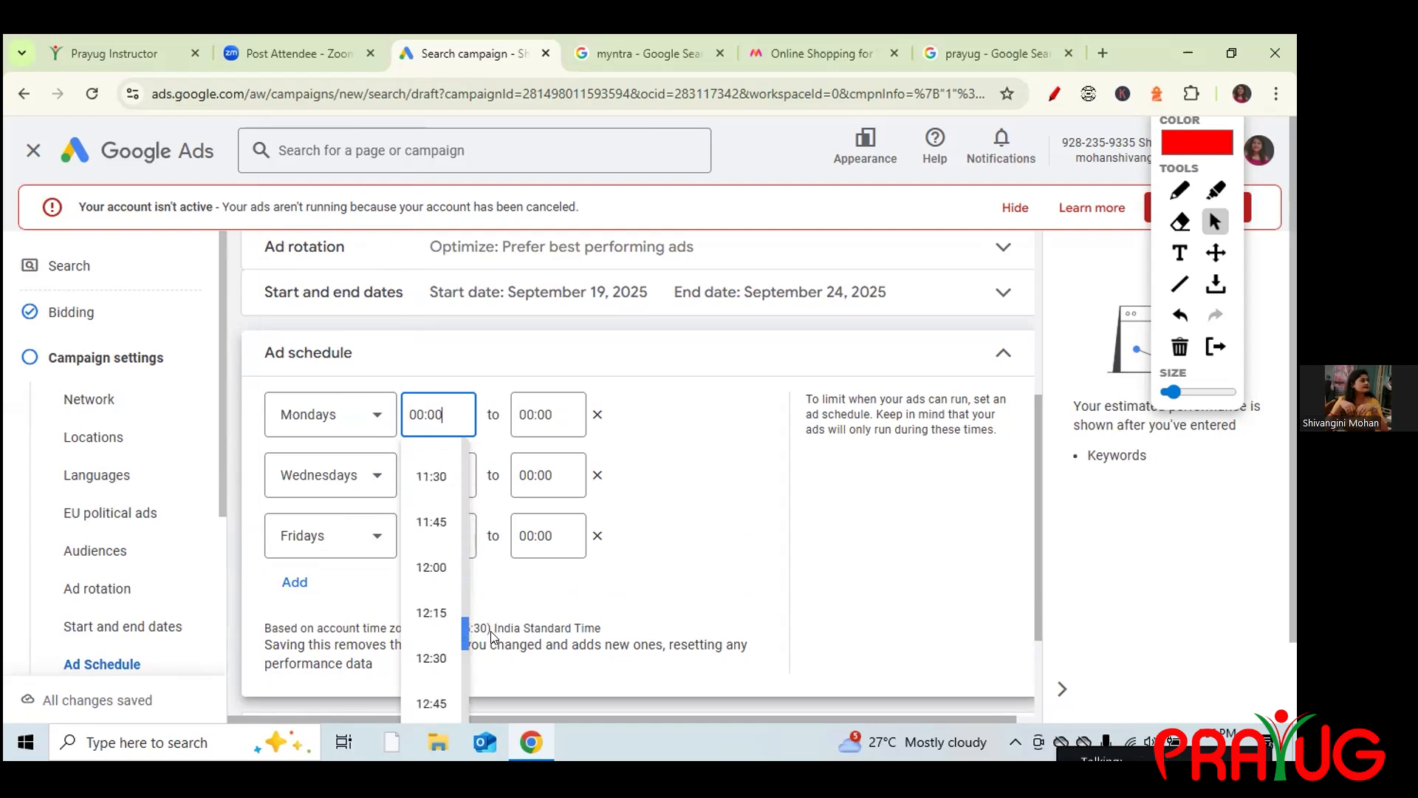
left_click(438, 563)
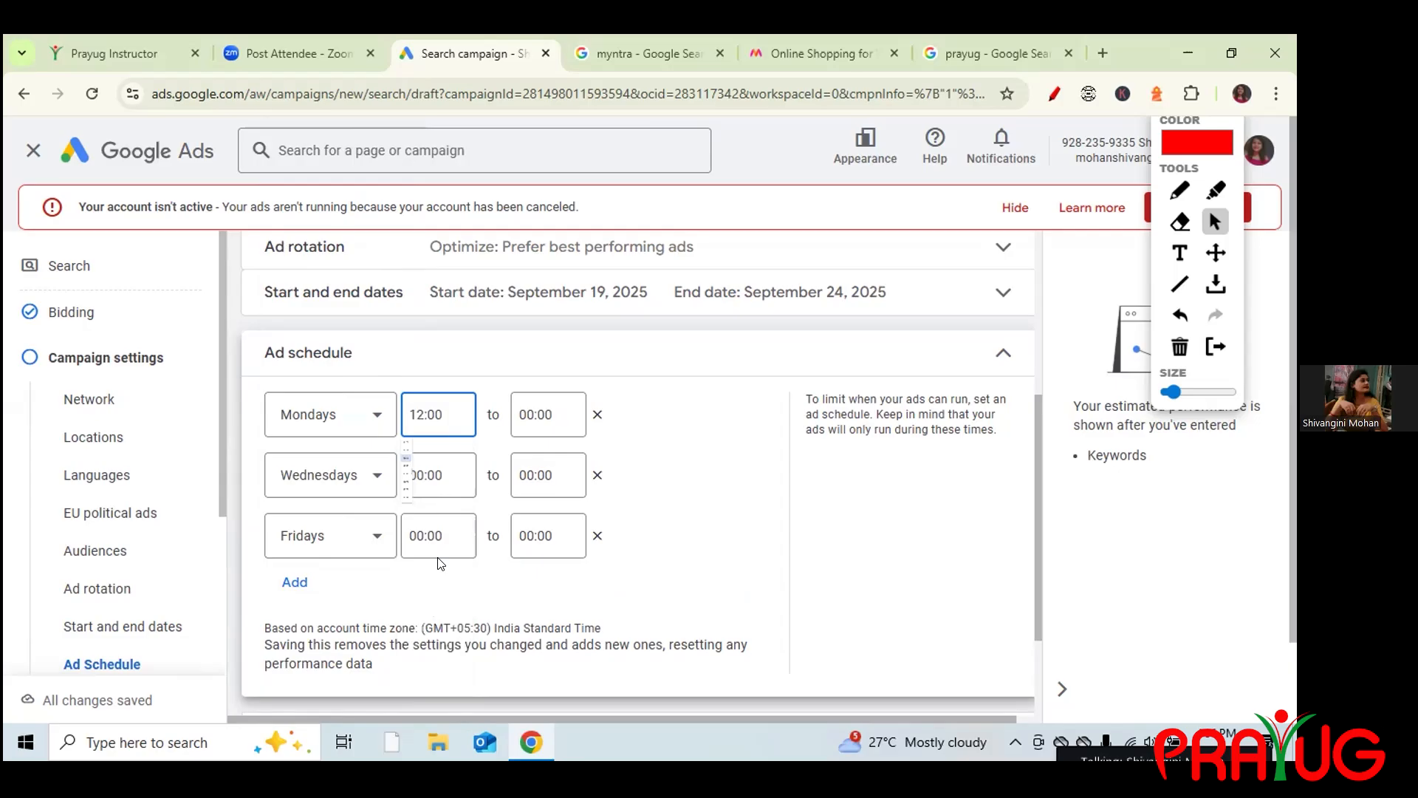
left_click(540, 411)
left_click_drag(573, 460, 585, 588)
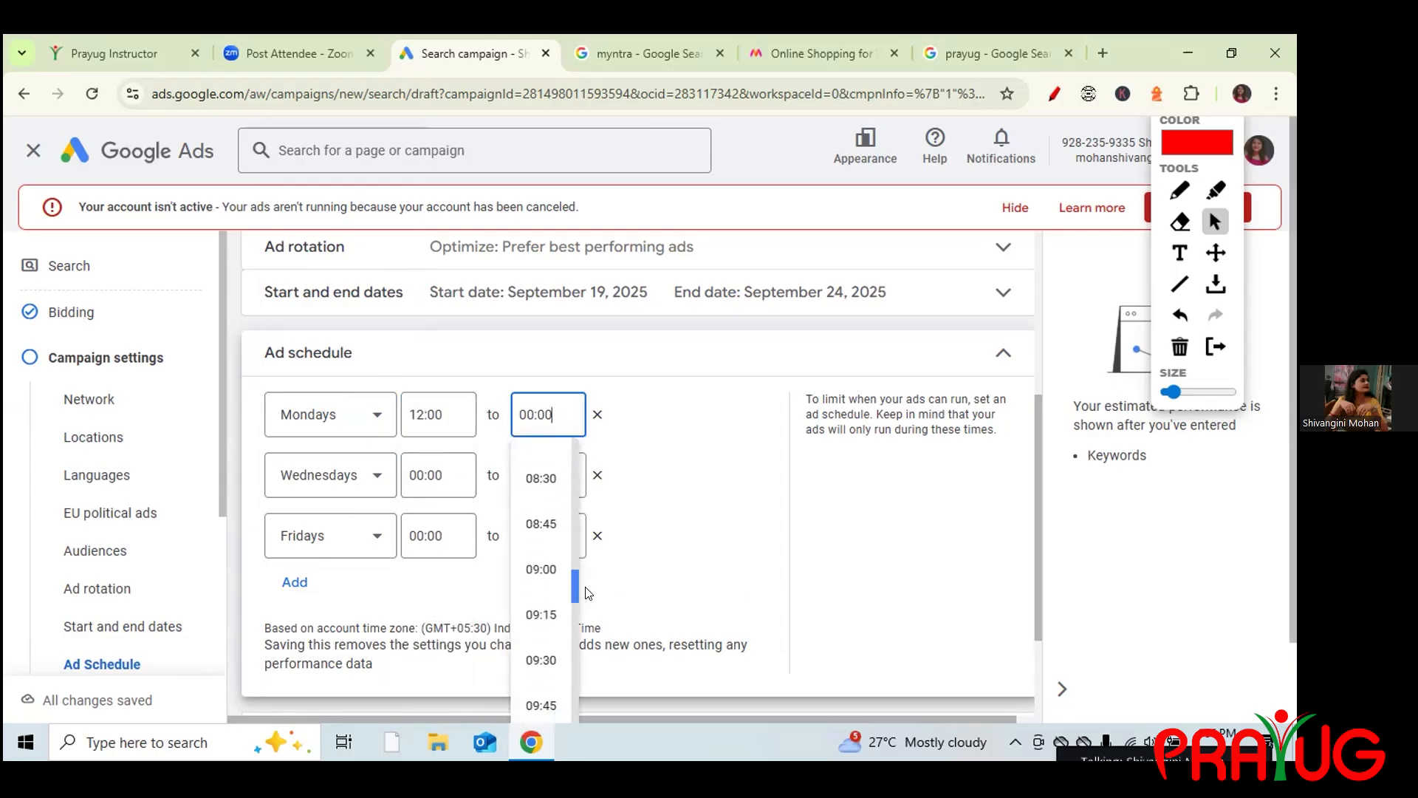
left_click(587, 593)
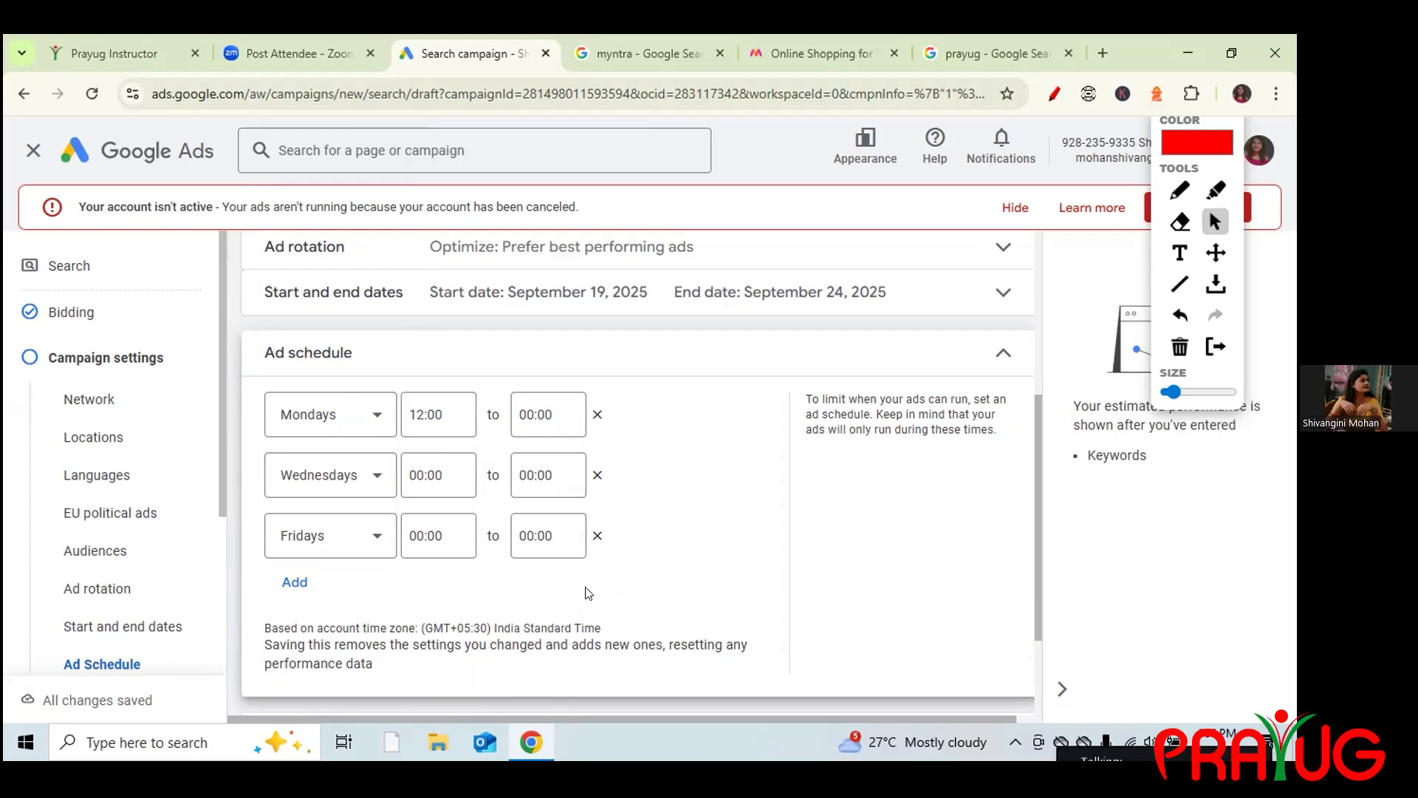
left_click(555, 415)
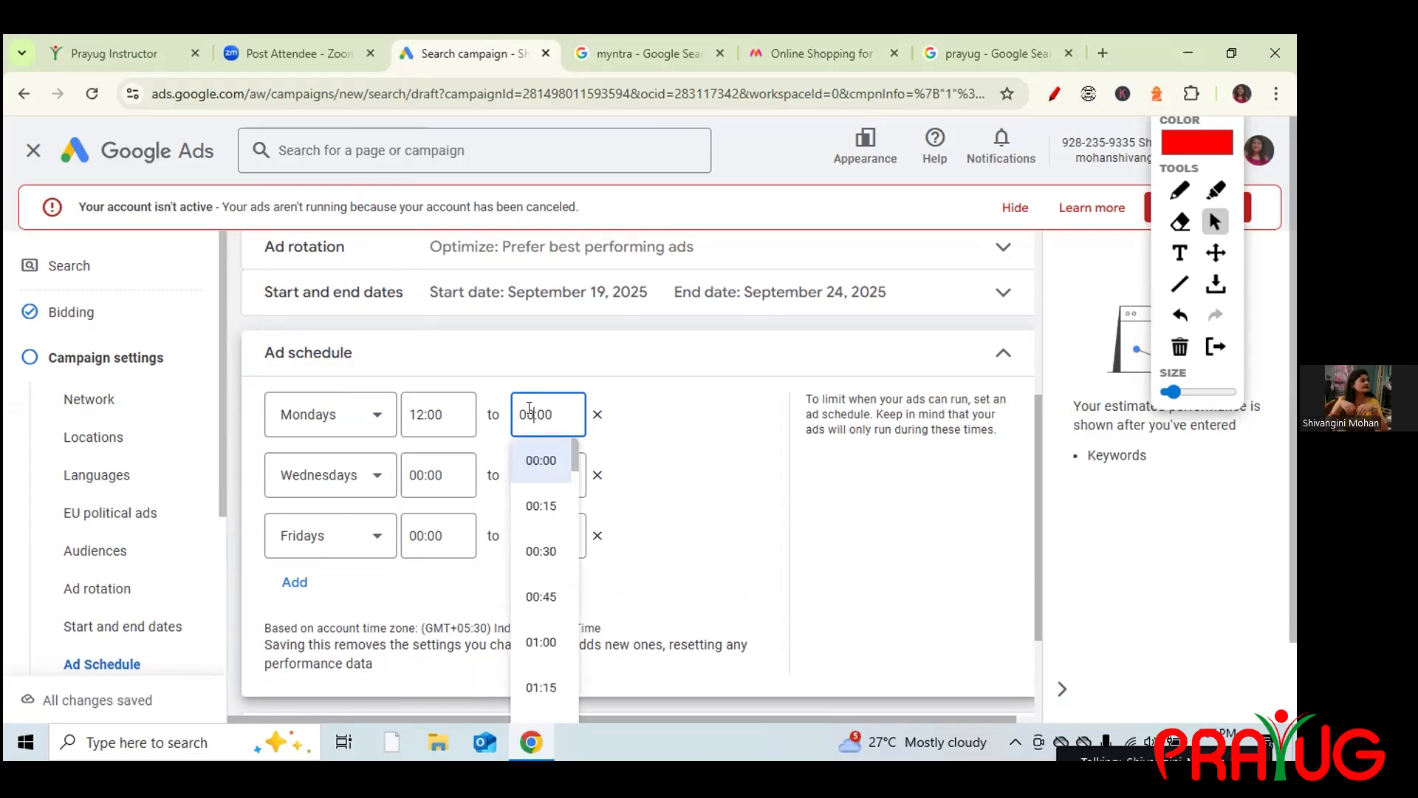
key("BackSpace")
key("BackSpace")
type("22")
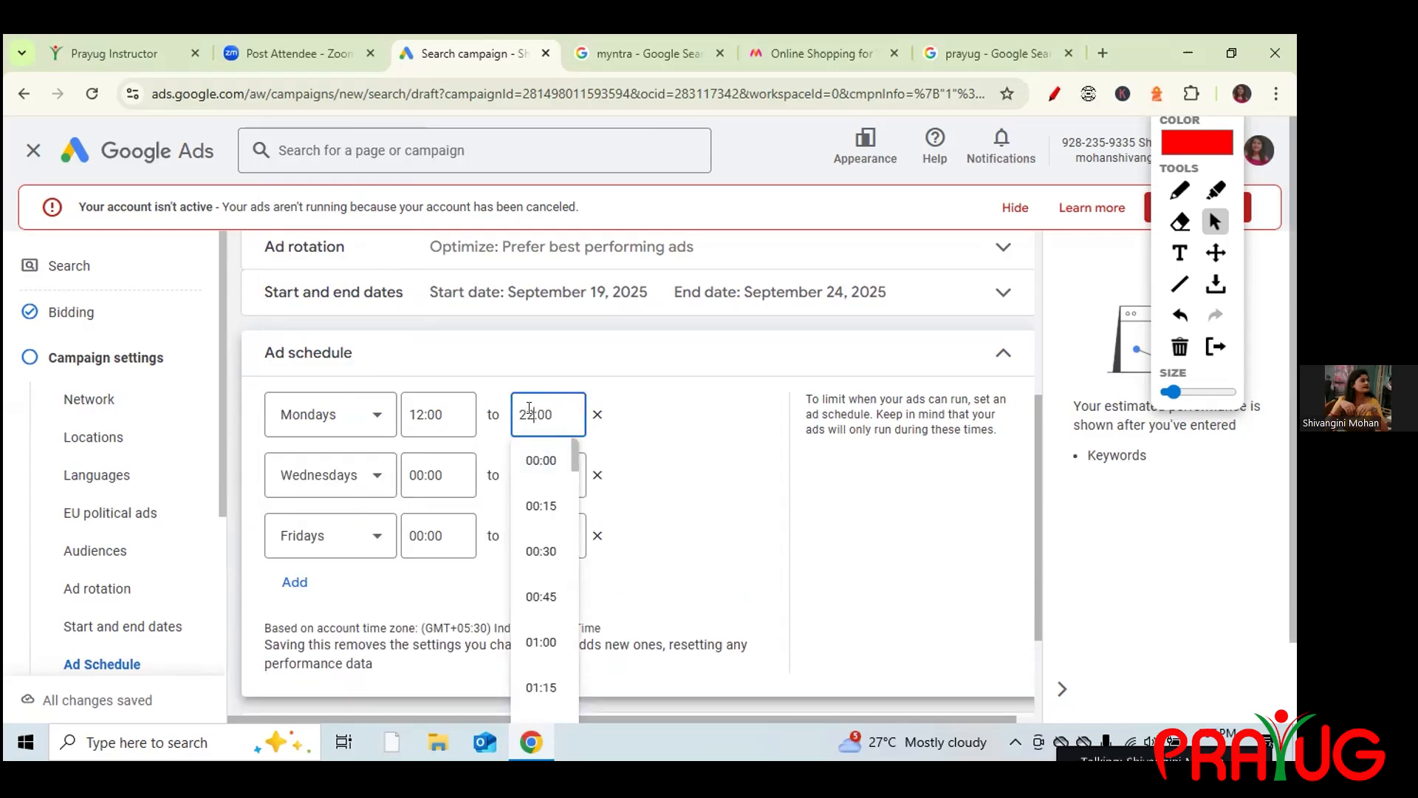
Set the Wednesdays and Fridays schedules to run from 12:00 to 22:00.
left_click(444, 473)
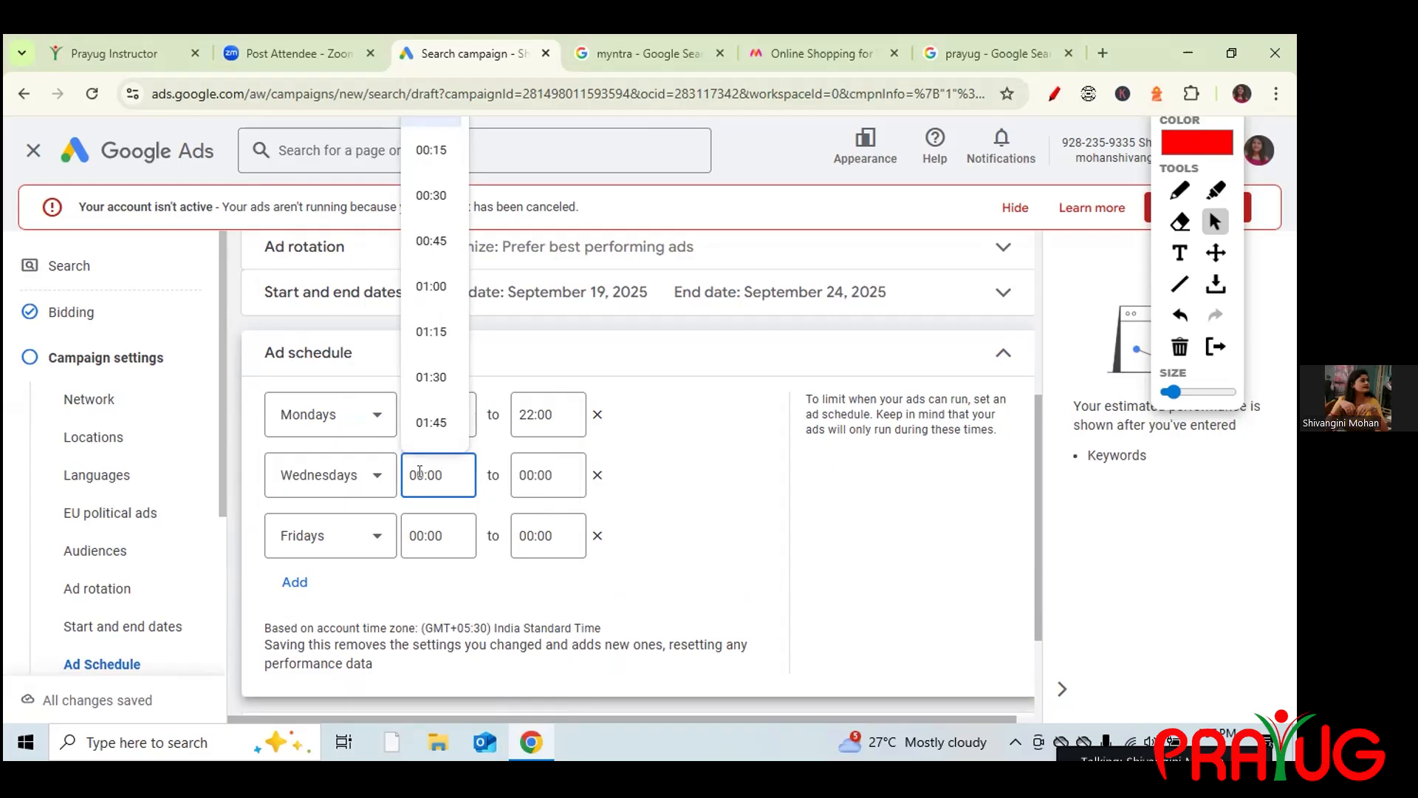
key("BackSpace")
key("BackSpace")
type("12")
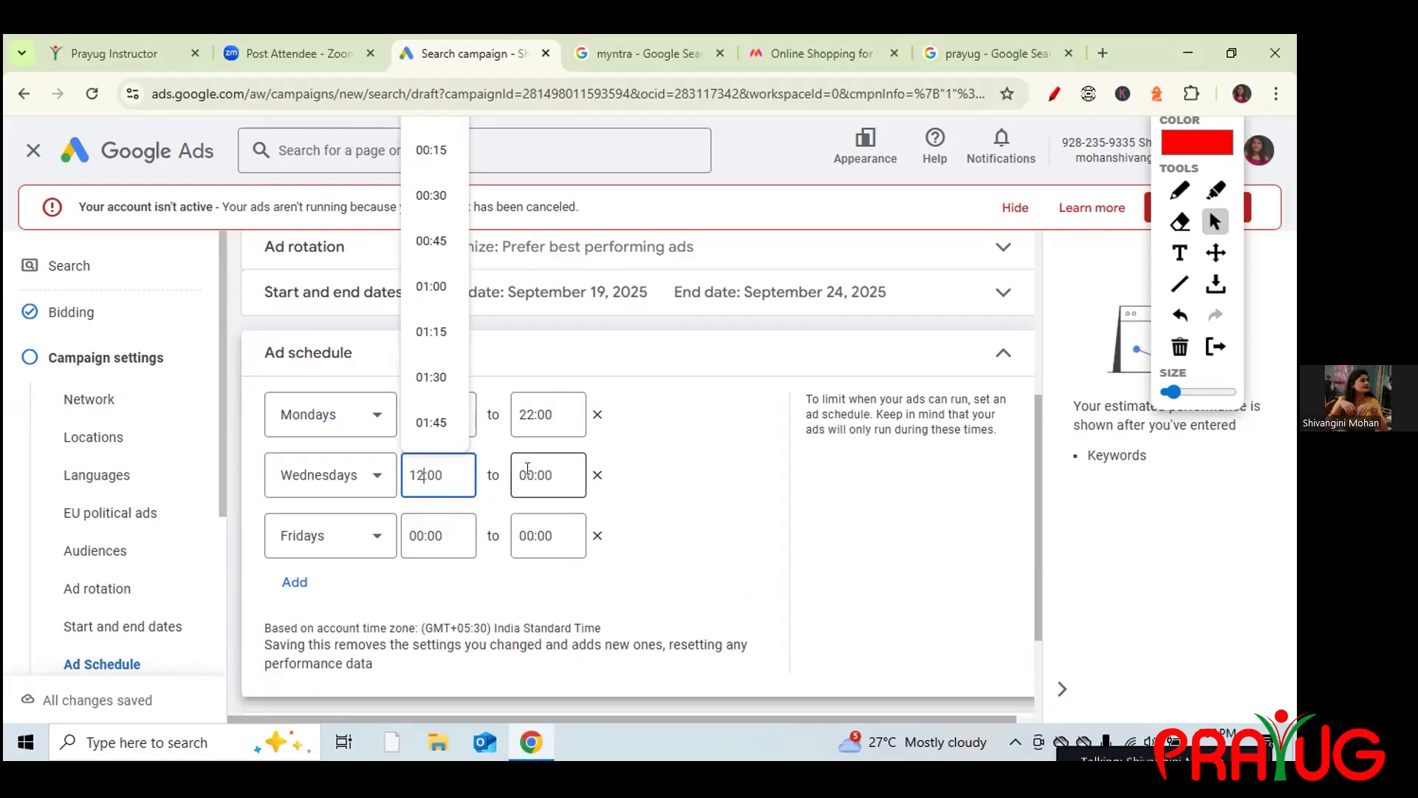
left_click(529, 473)
key("BackSpace")
key("BackSpace")
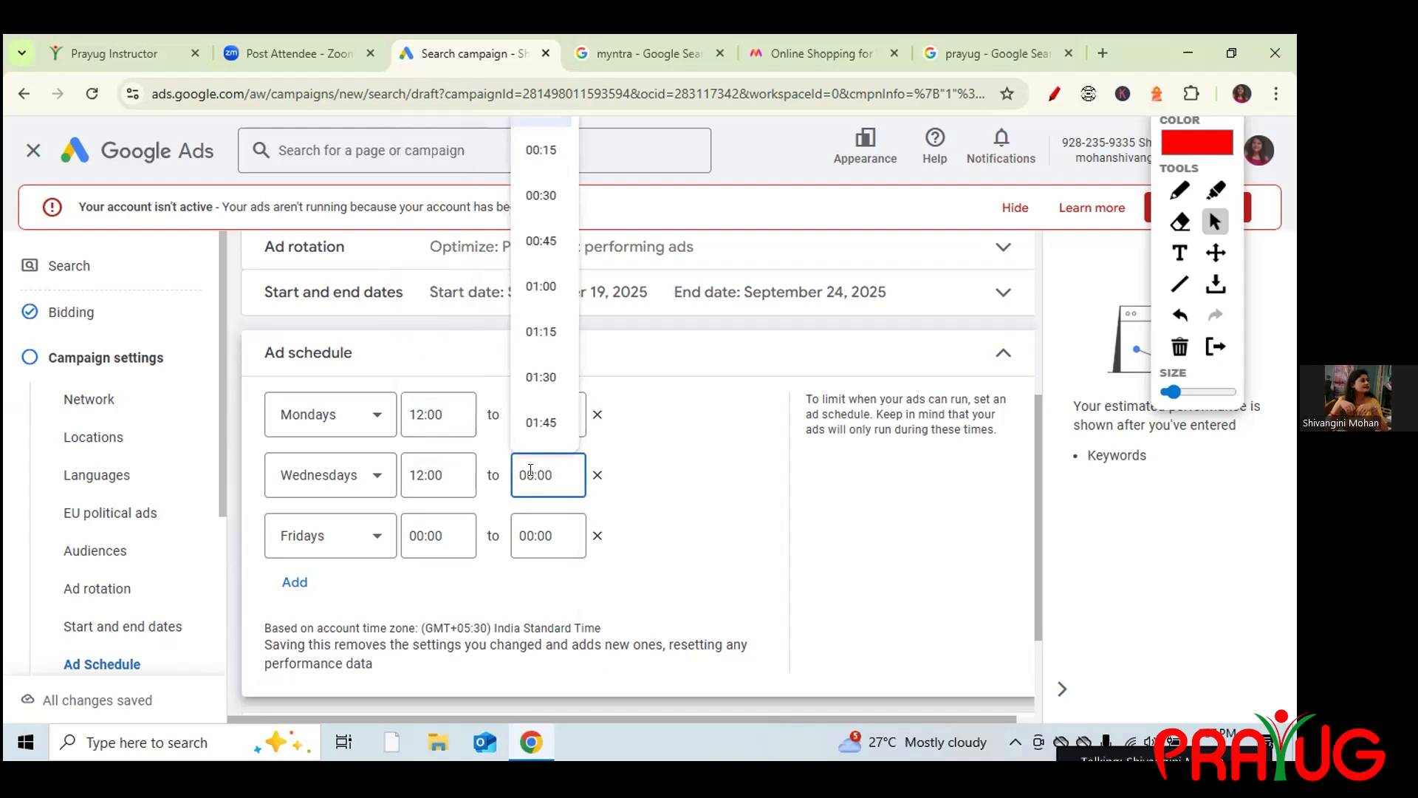
type("22")
left_click(418, 534)
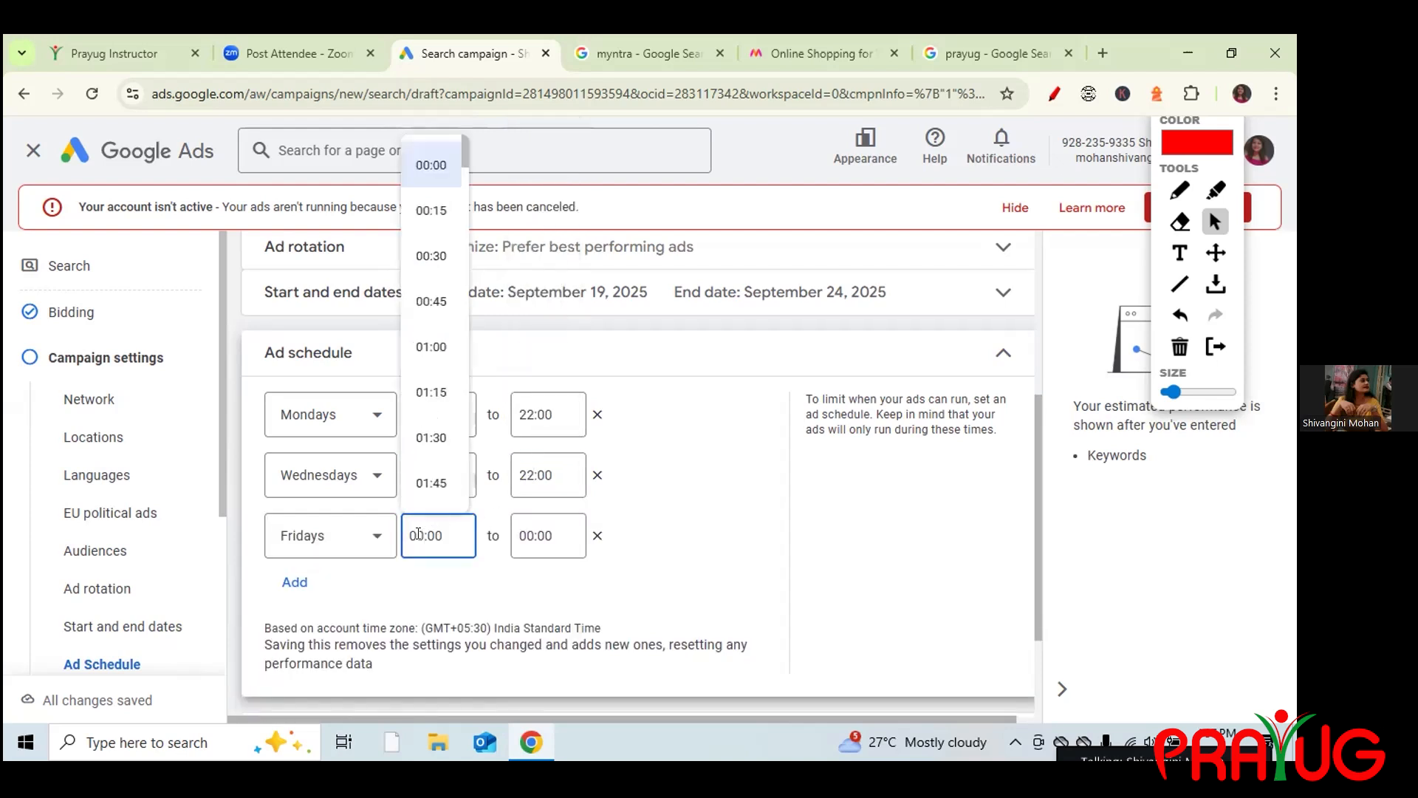
key("BackSpace")
key("BackSpace")
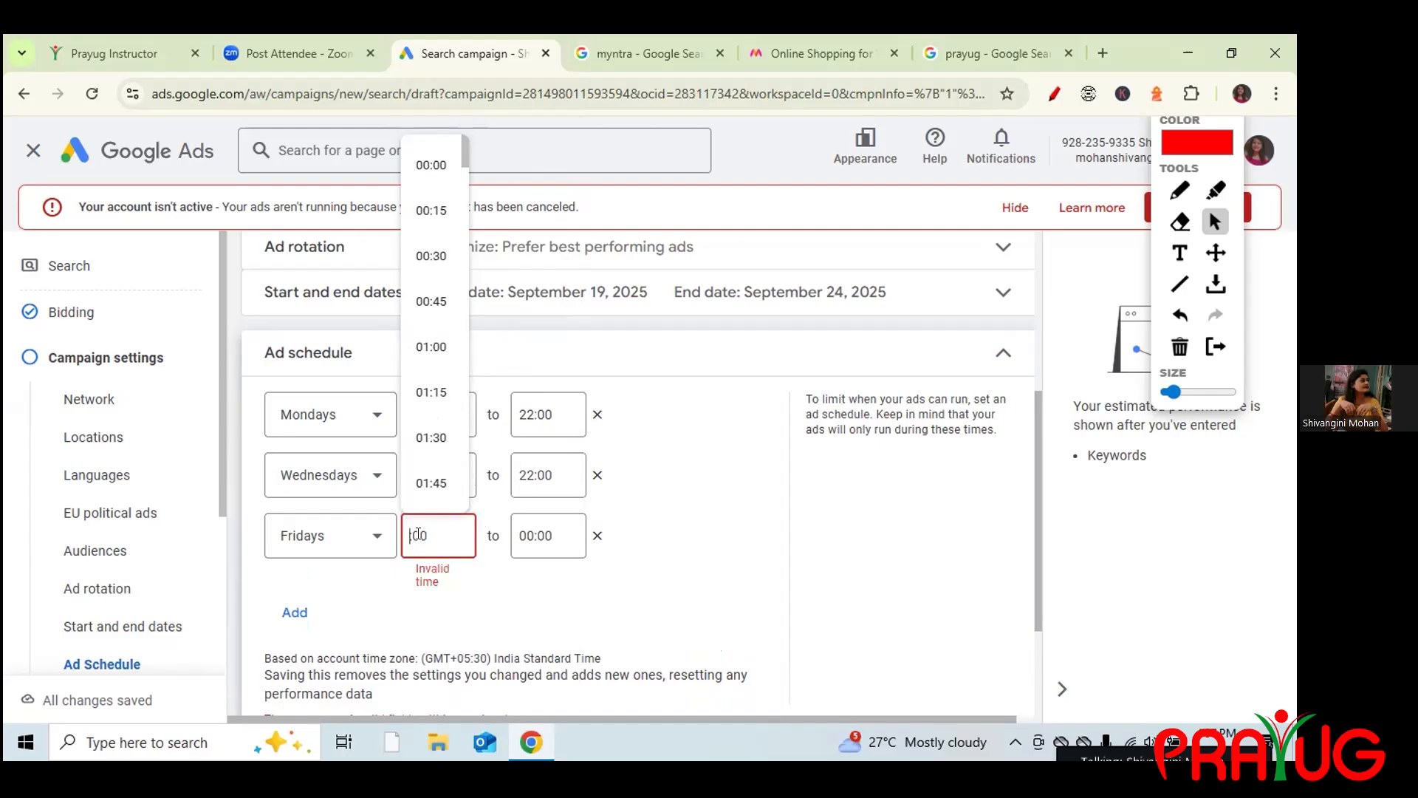
type("12")
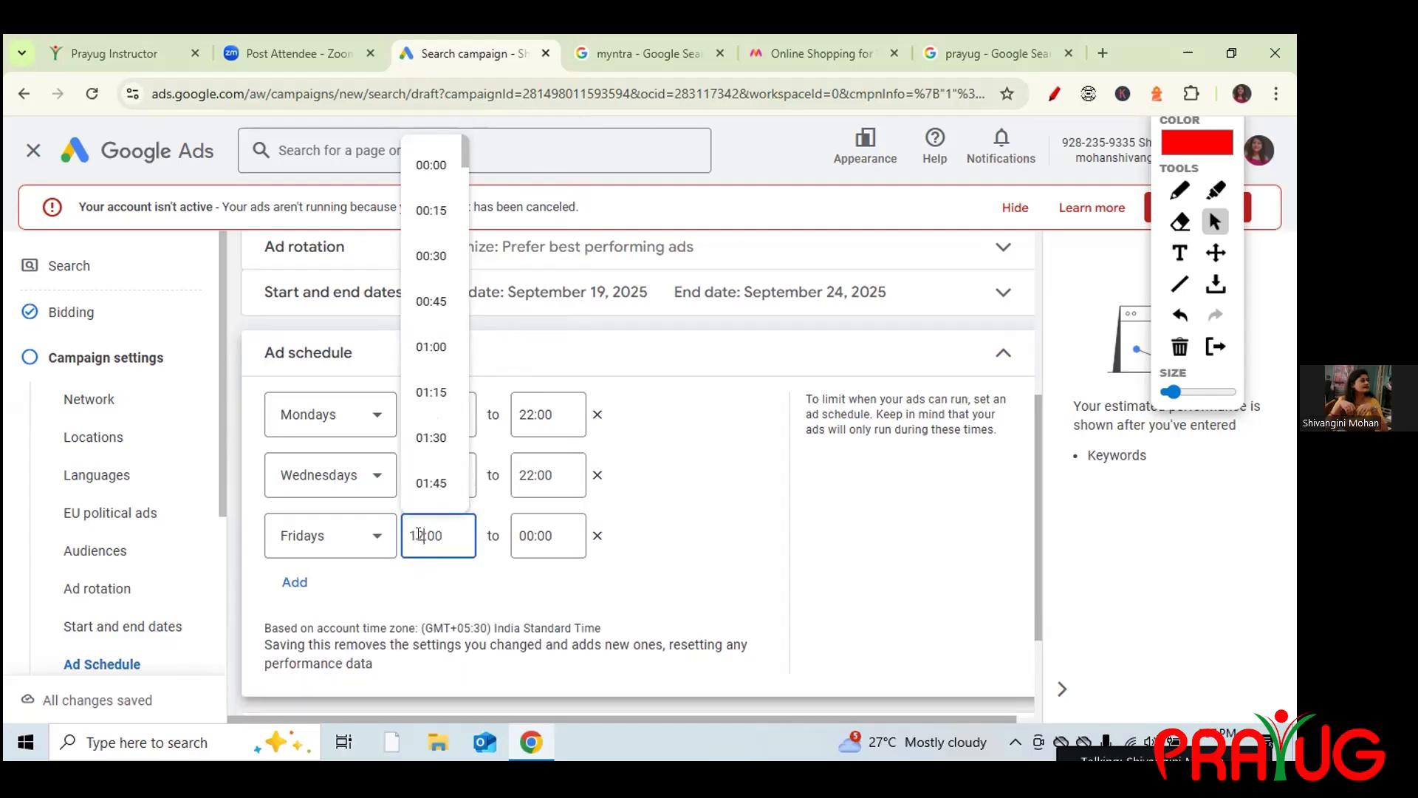
left_click(529, 532)
key("BackSpace")
key("BackSpace")
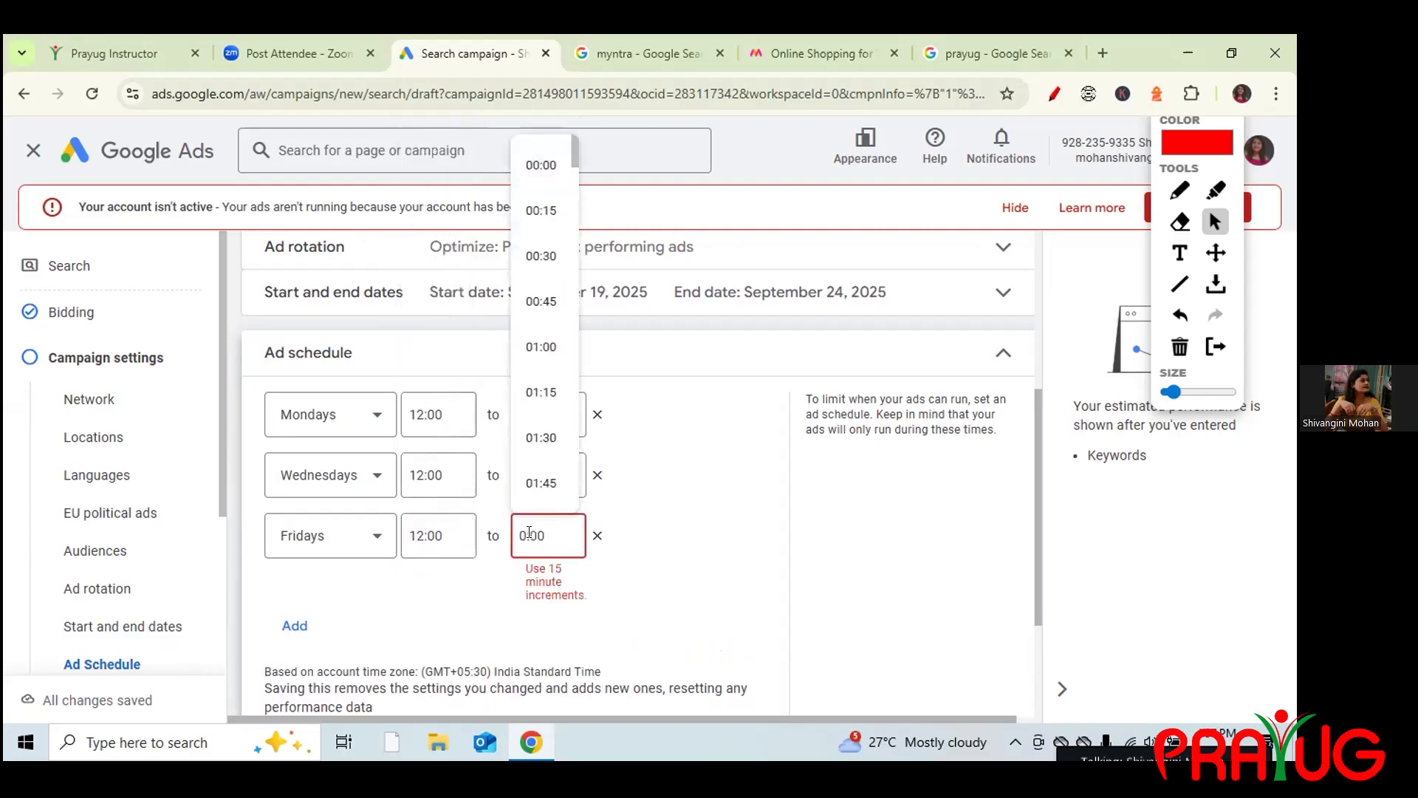
type("22")
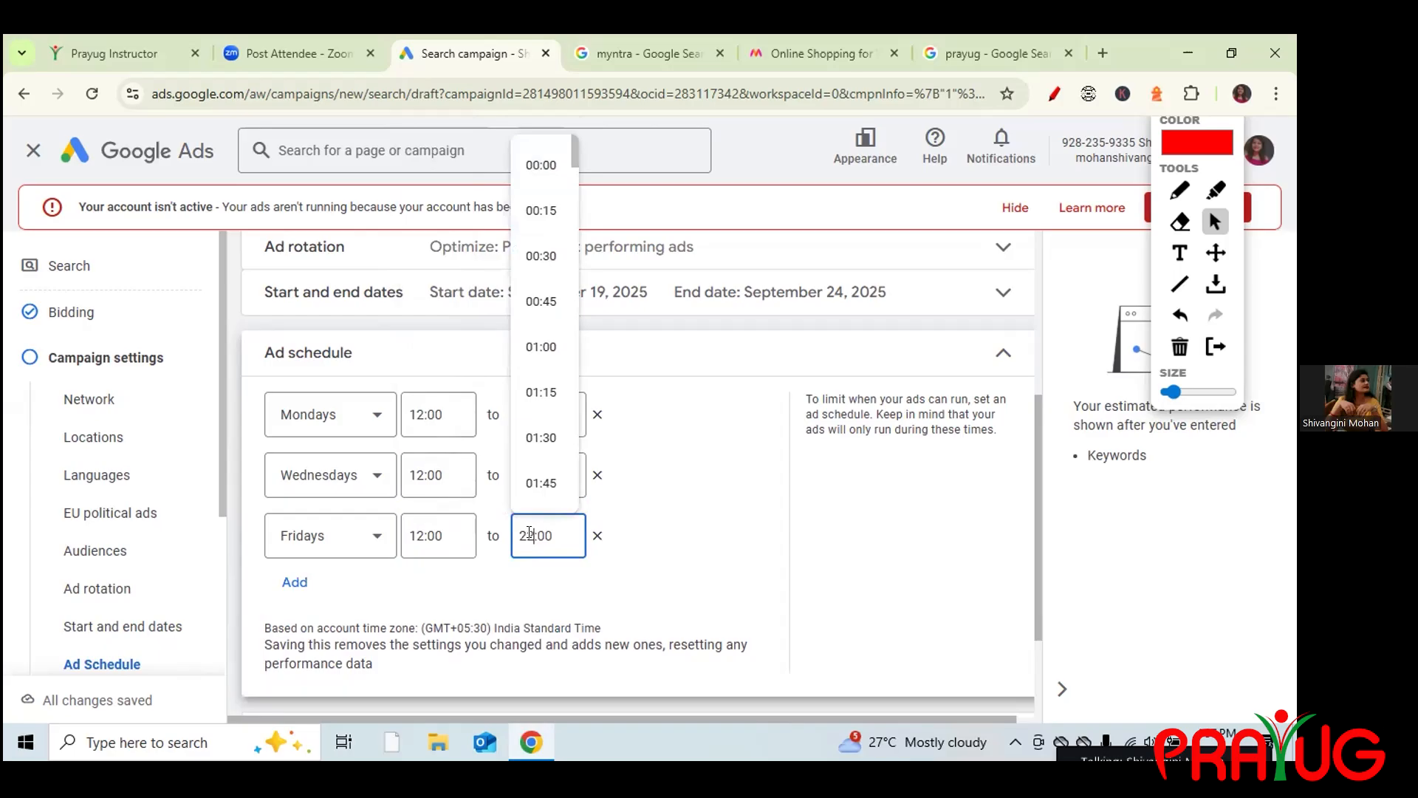
left_click(680, 543)
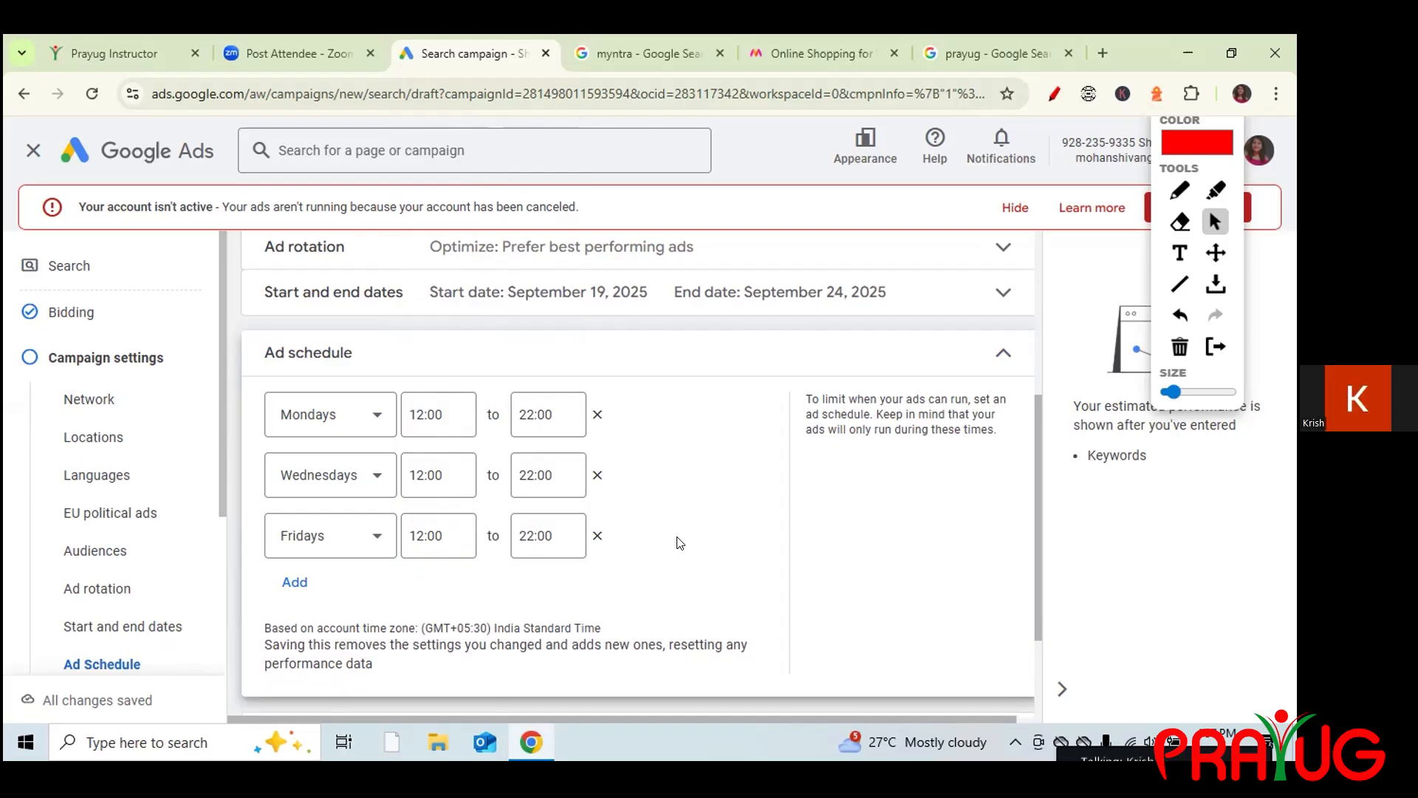
Fold away the custom ad schedule and inspect Campaign URL options and Page feeds, leaving both unset.
left_click(997, 345)
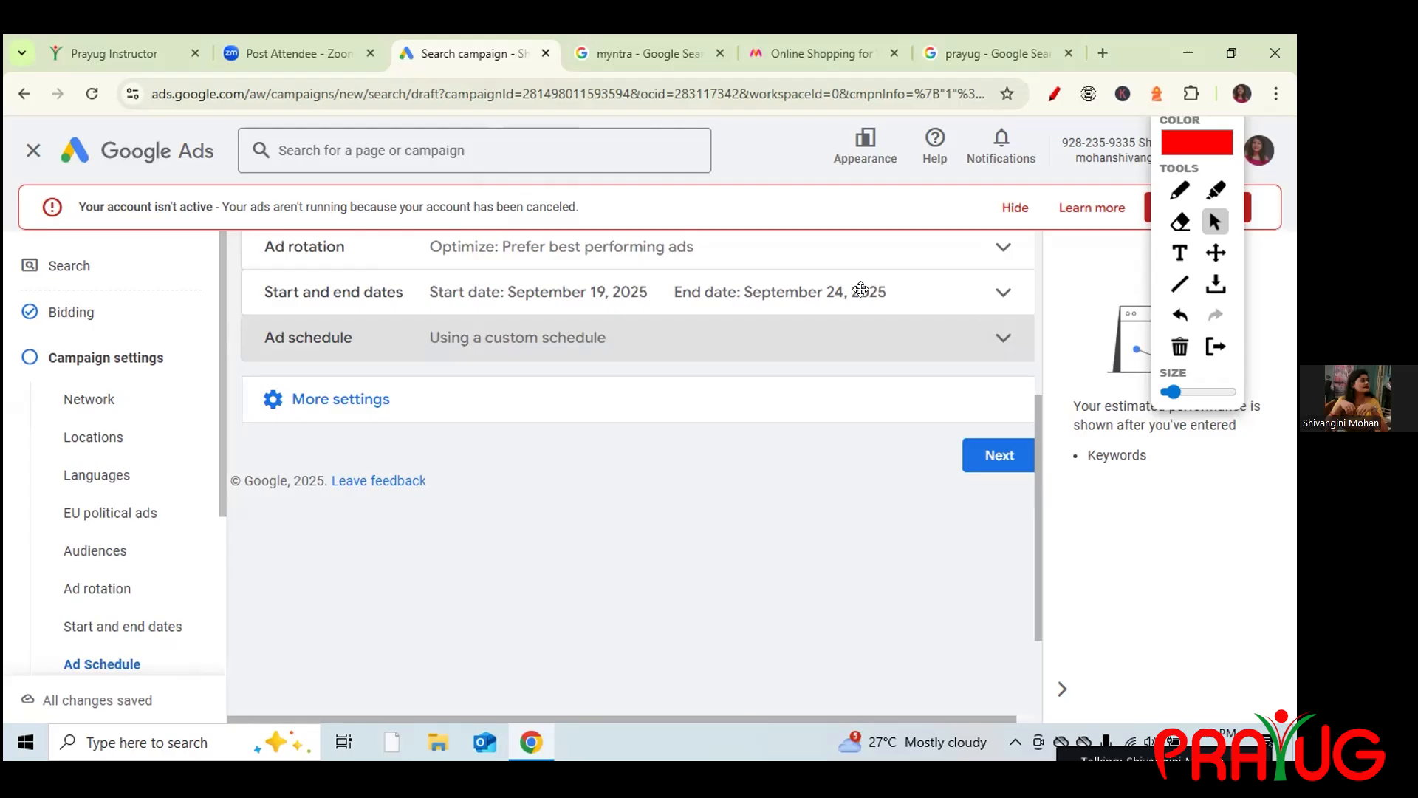
left_click(412, 397)
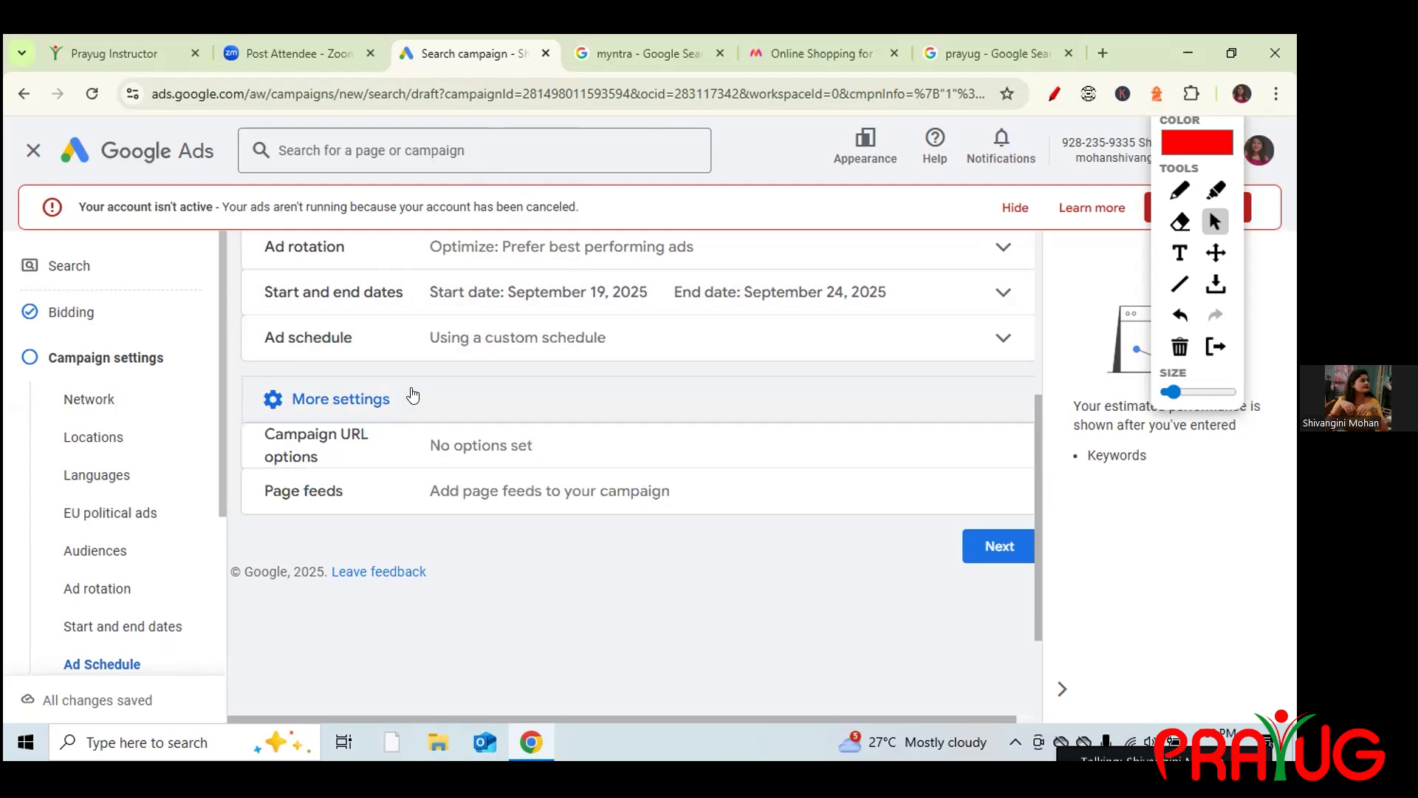
left_click(357, 441)
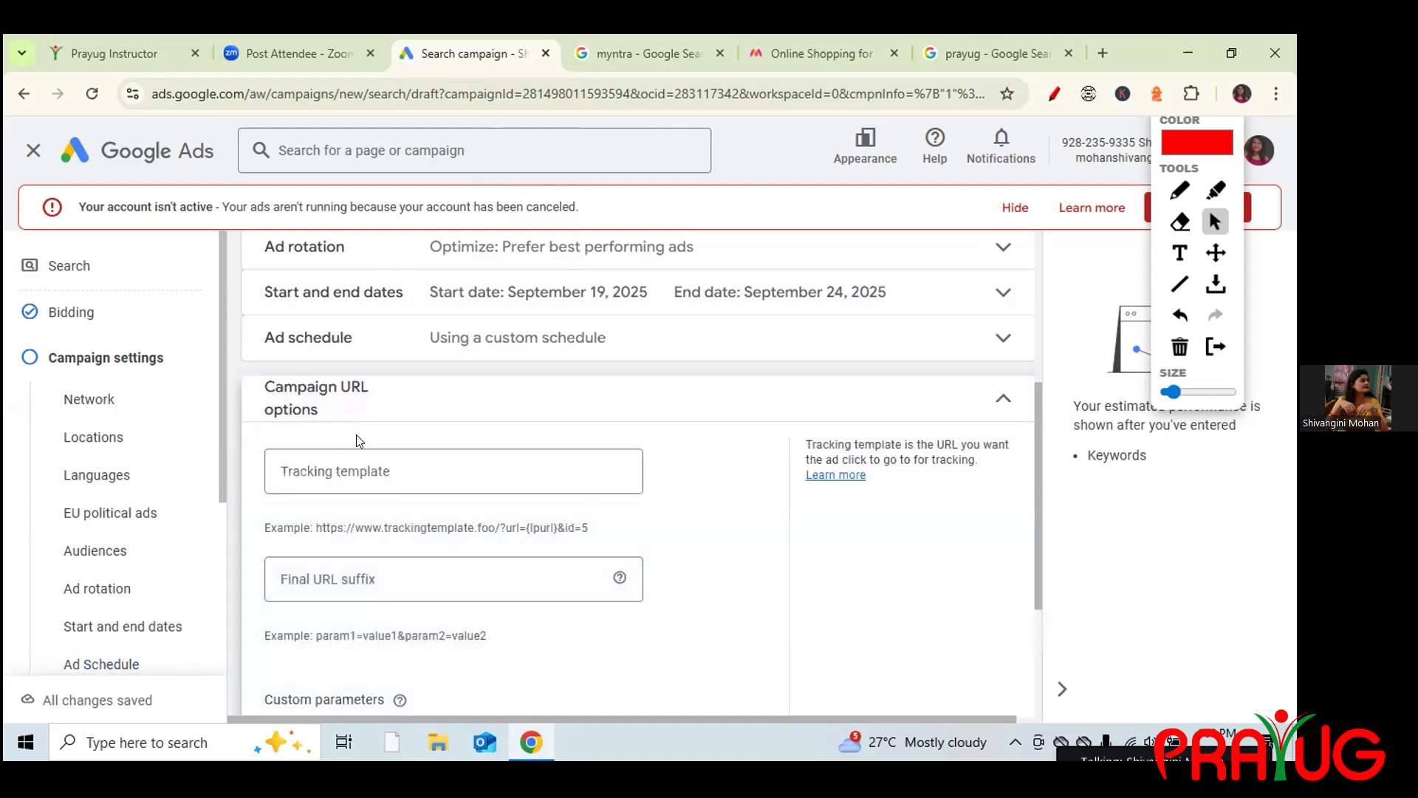
left_click(998, 402)
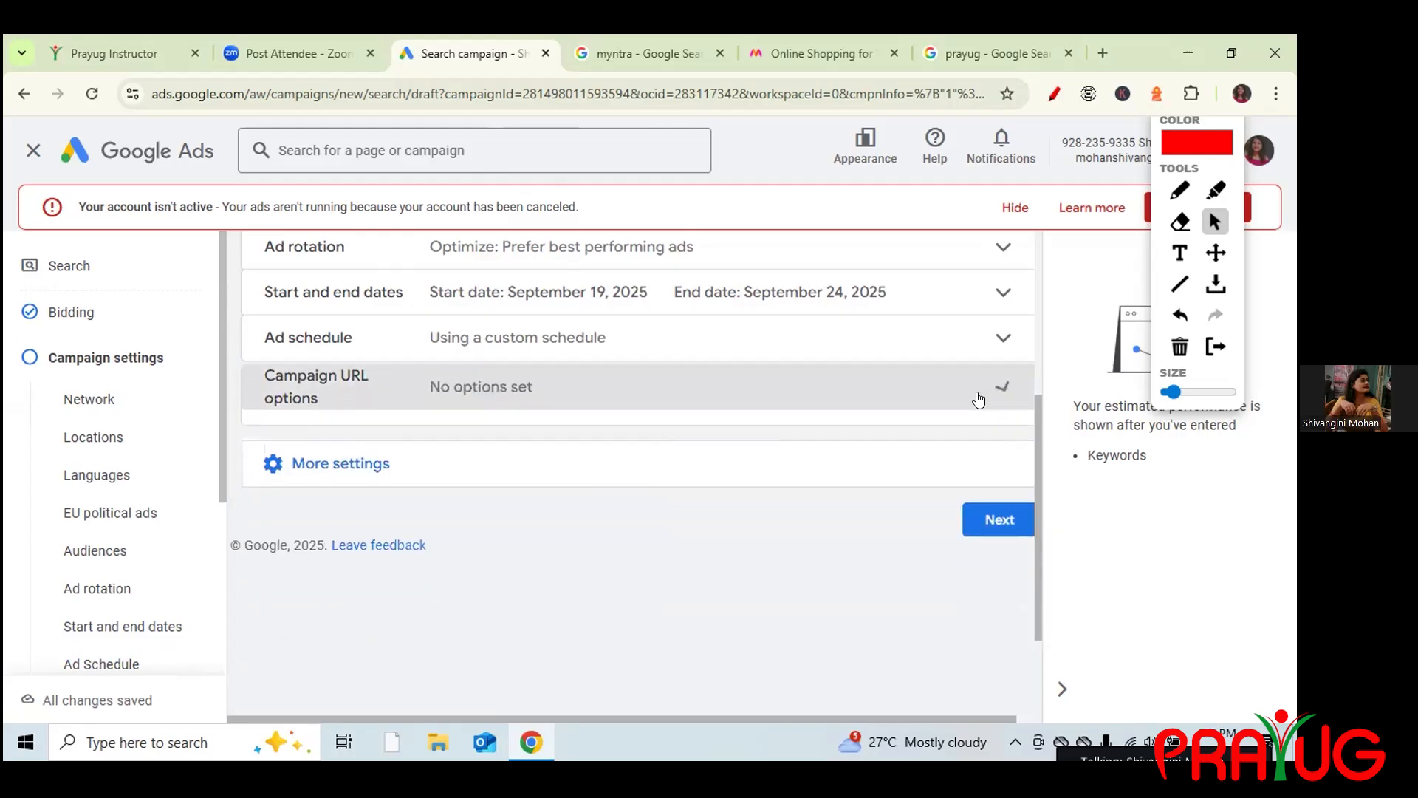
left_click(403, 466)
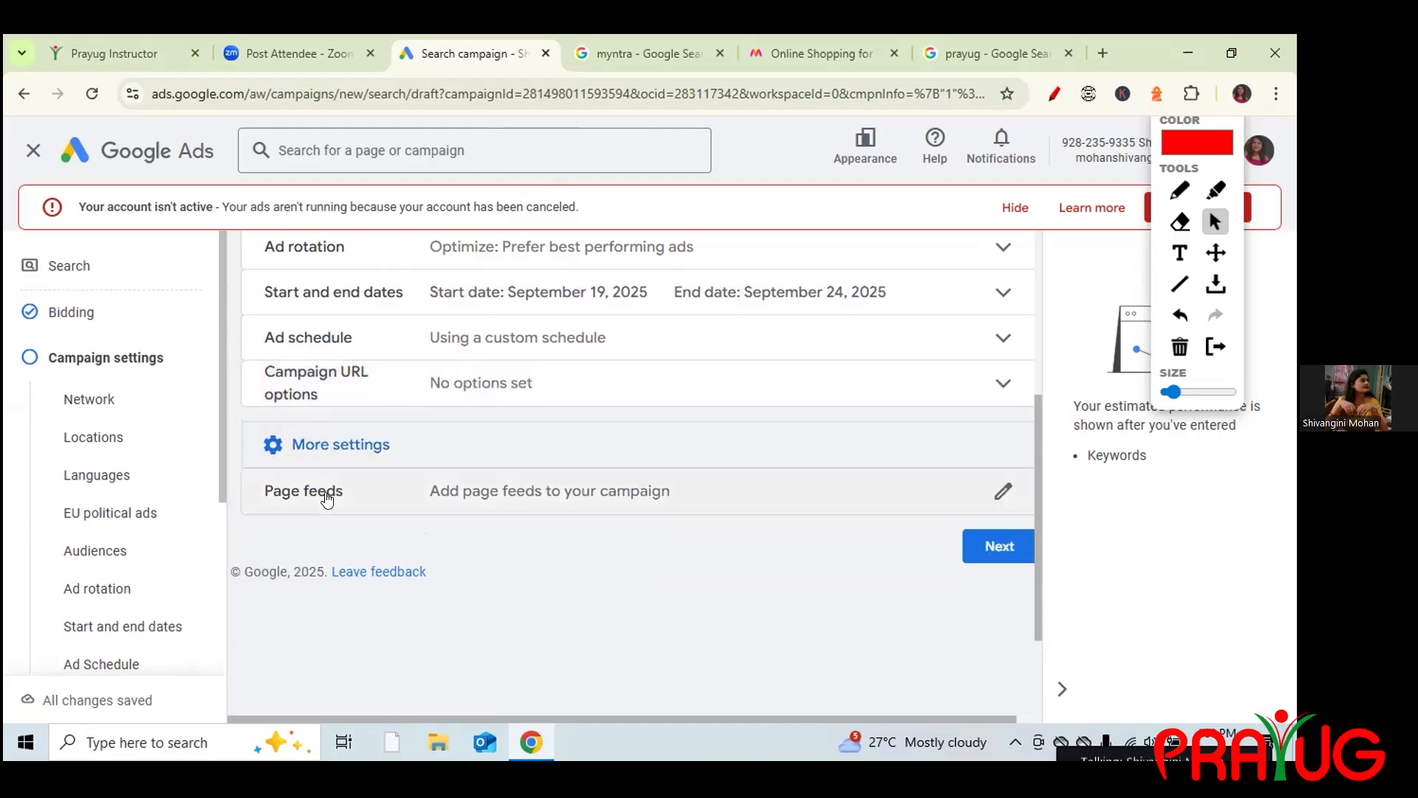
left_click(327, 500)
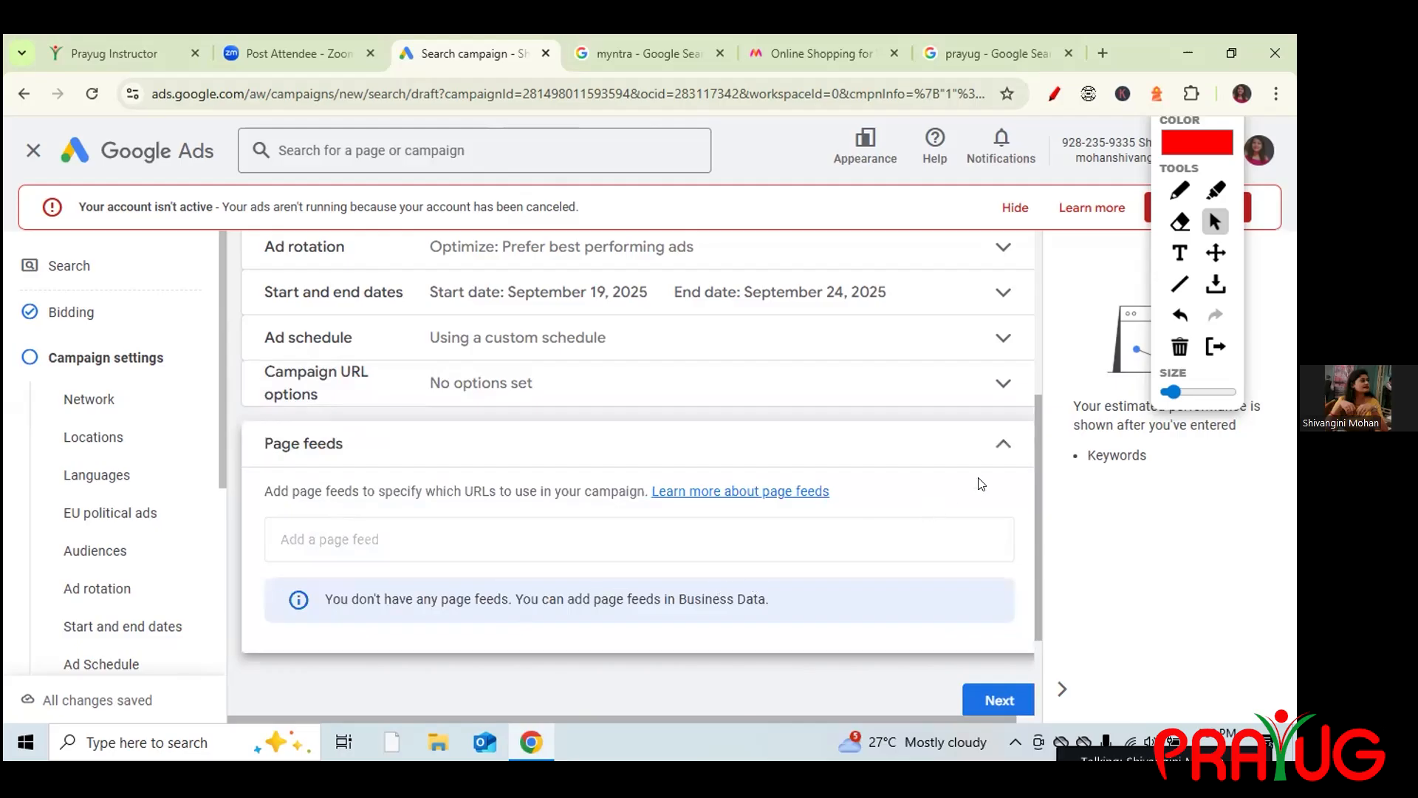
left_click(995, 456)
left_click_drag(1036, 463, 1030, 352)
scroll(1030, 351, "up", 2)
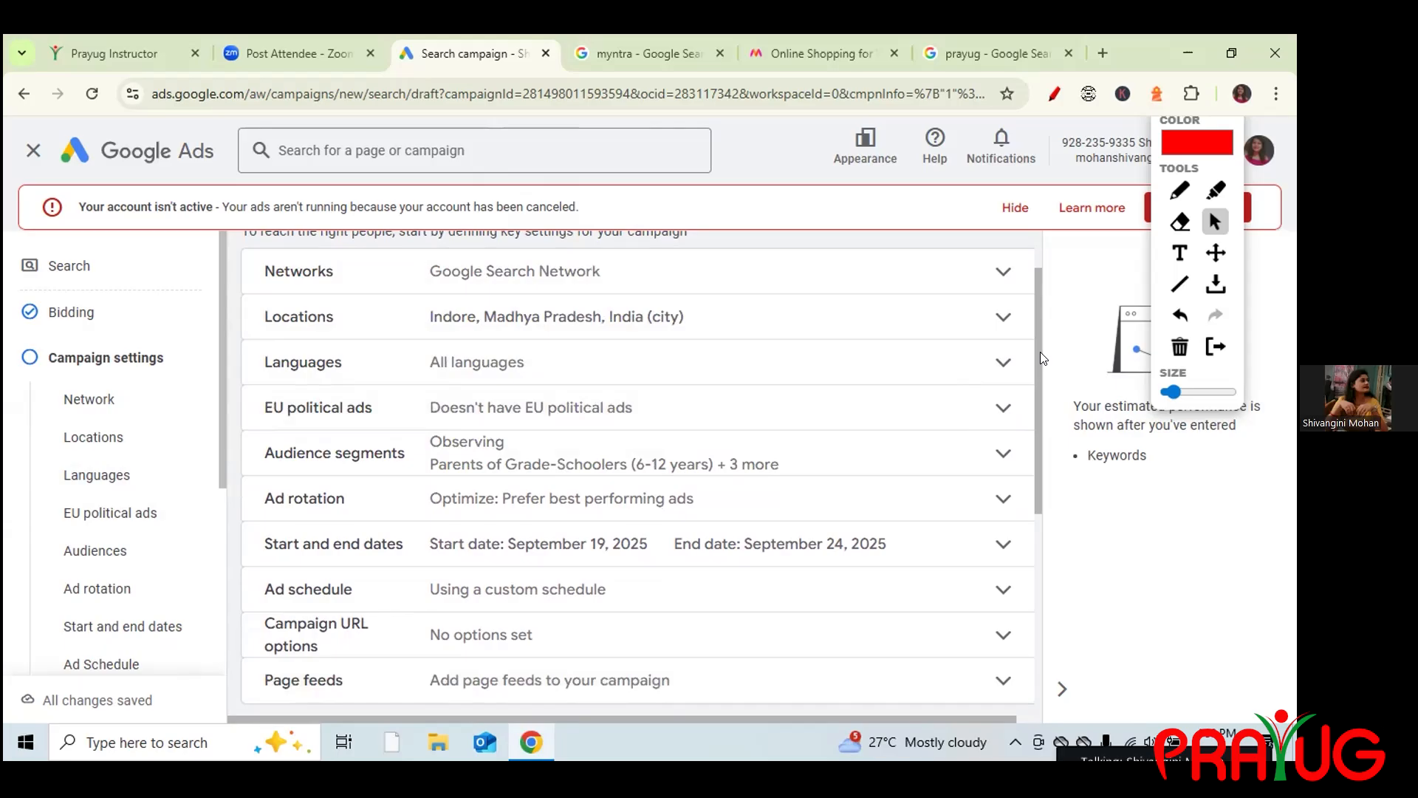
left_click_drag(1035, 347, 1035, 352)
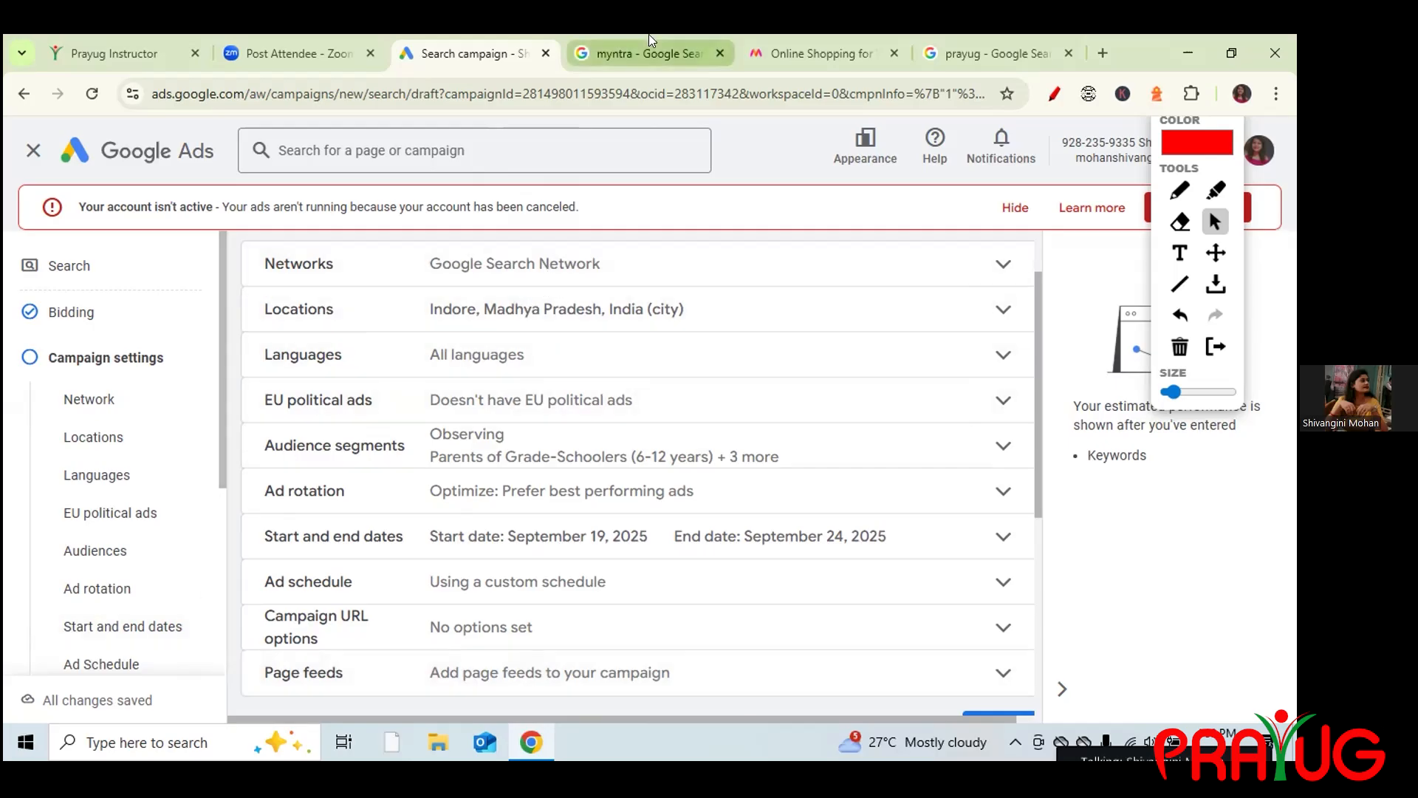
left_click(501, 264)
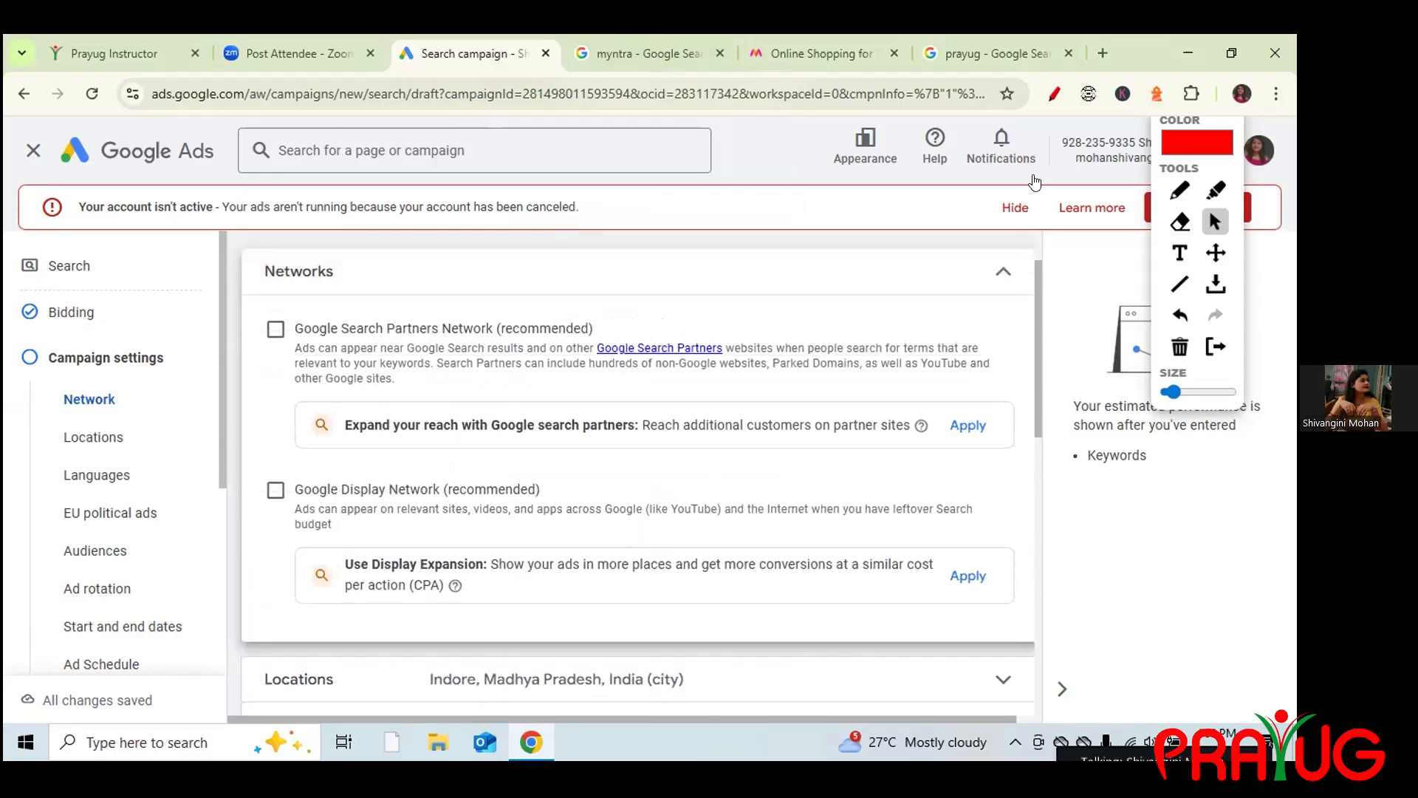
left_click(1004, 273)
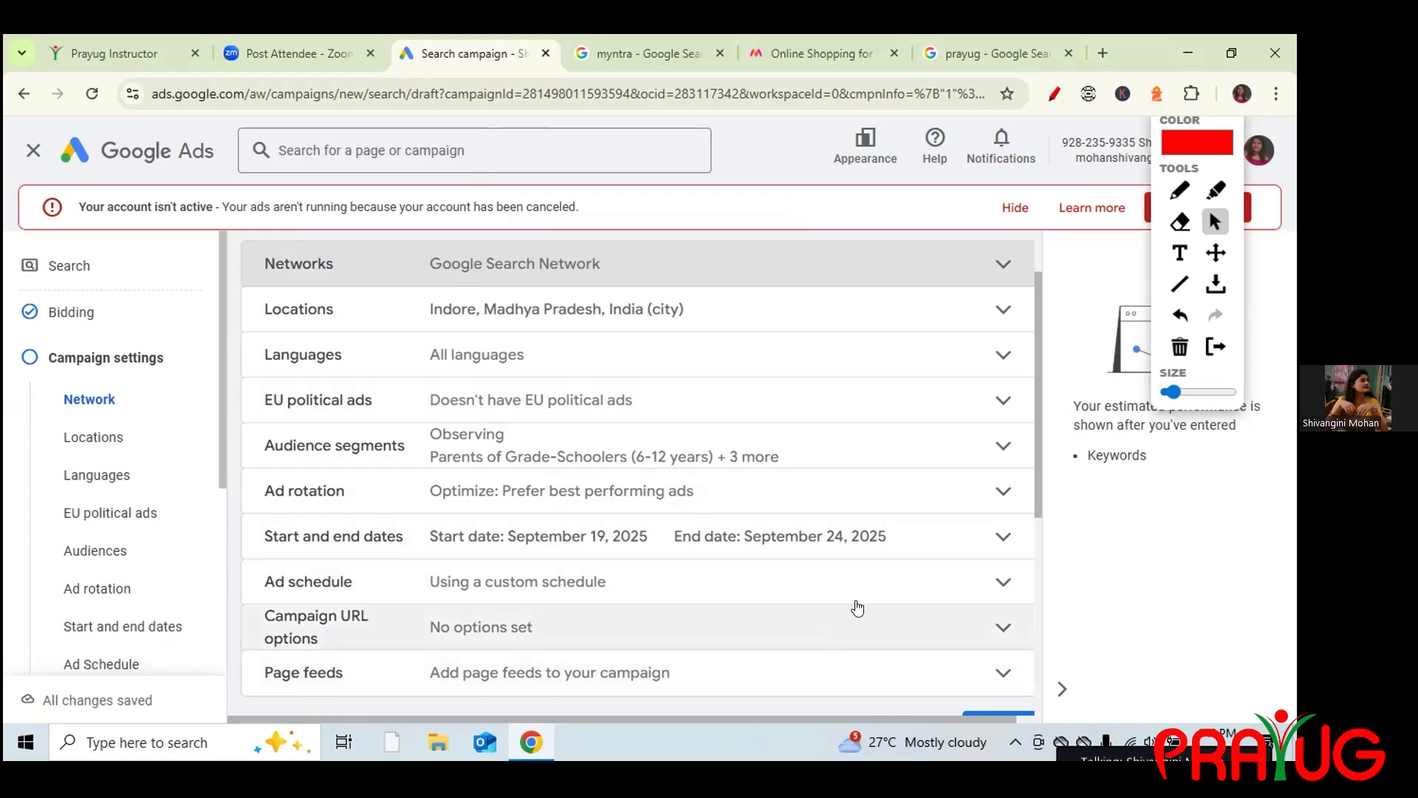
left_click_drag(1036, 447, 1053, 525)
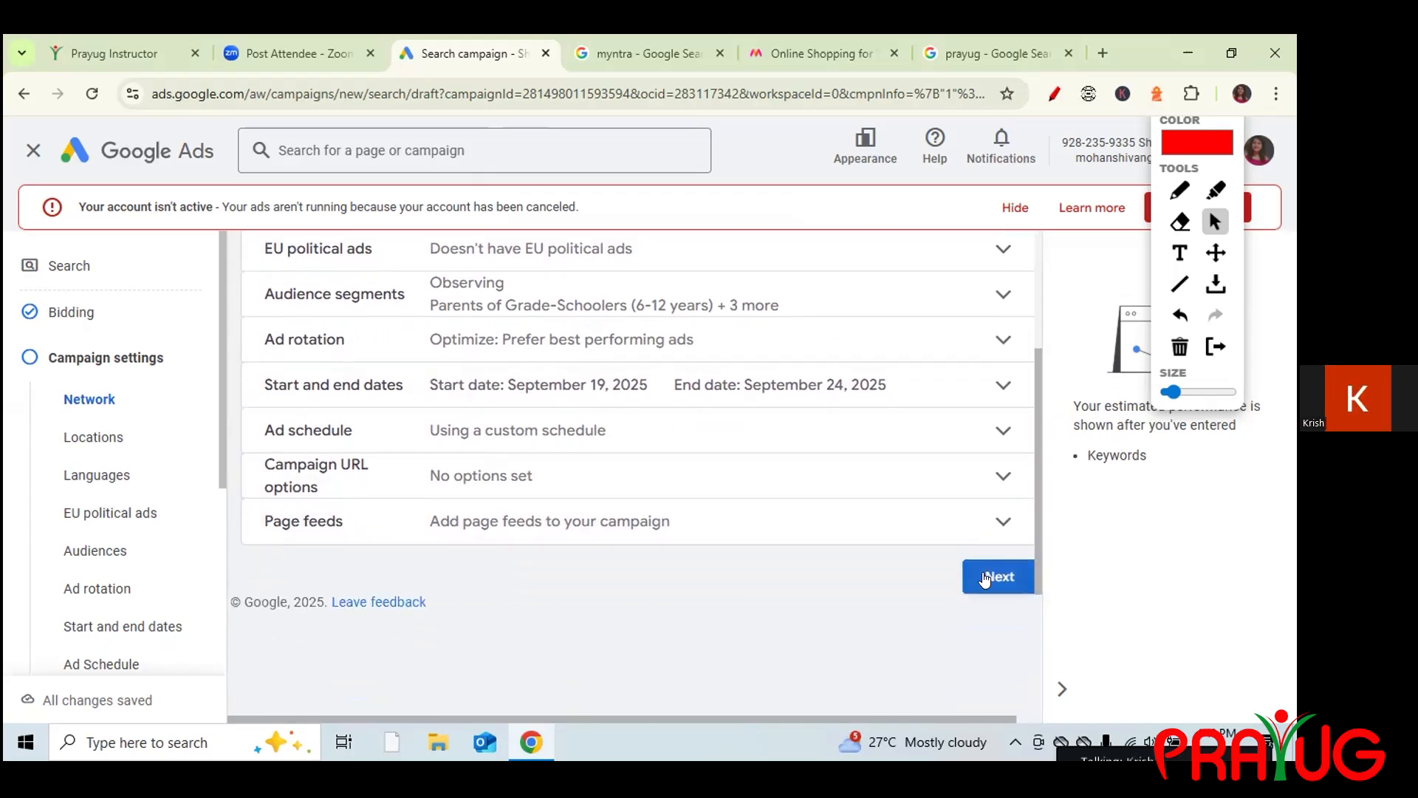
Advance to the AI Max step, glance at the myntra search results, and return to Google Ads.
left_click(1000, 576)
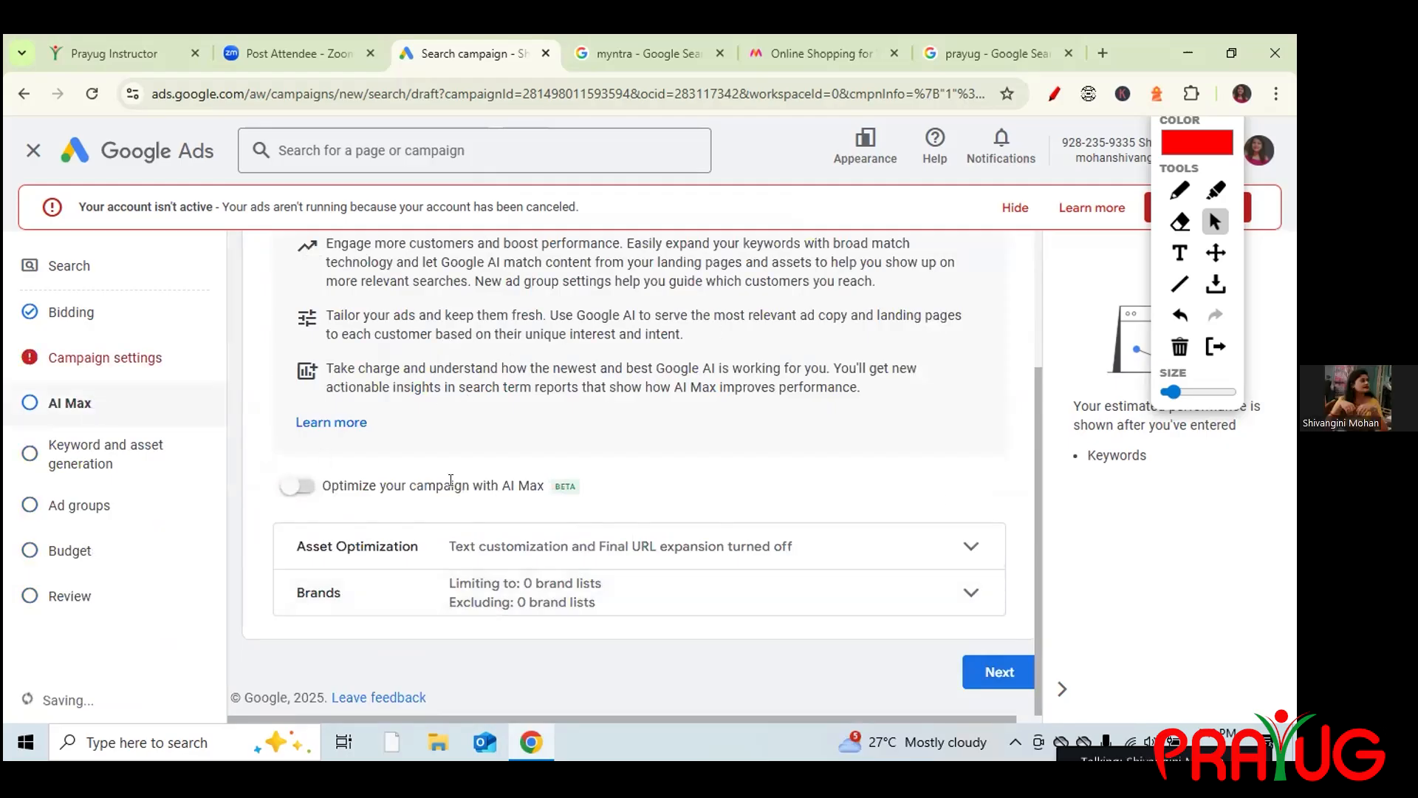
left_click_drag(551, 483, 574, 487)
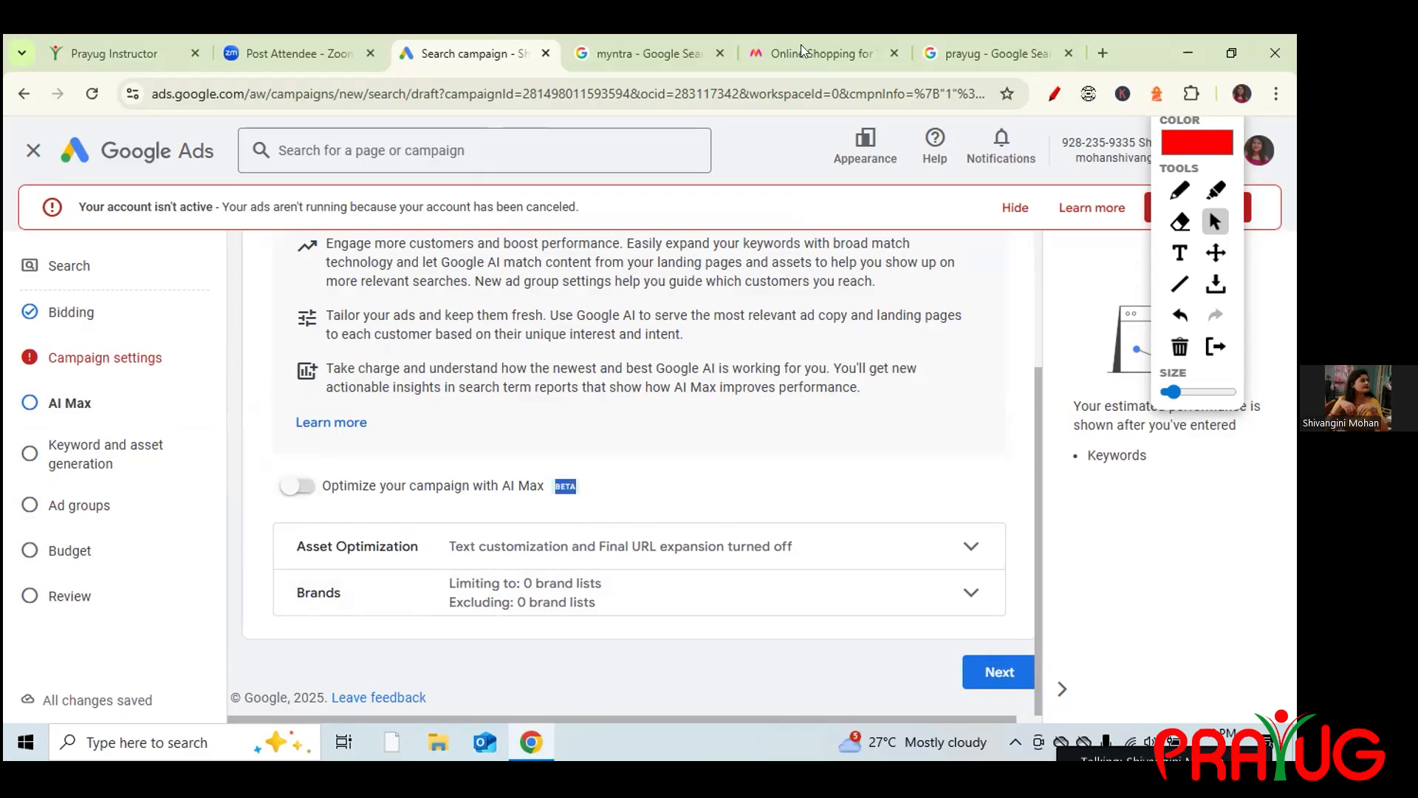
left_click(646, 56)
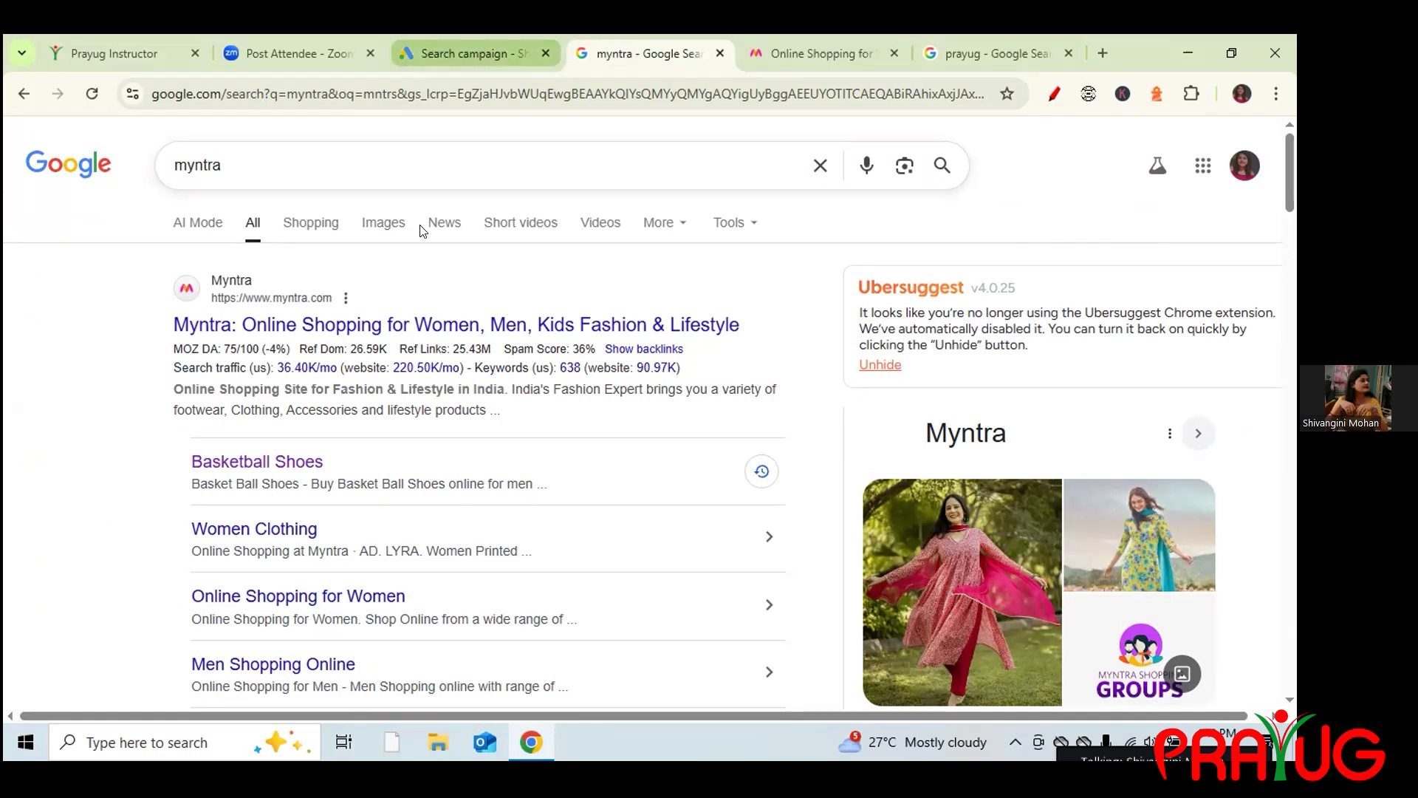
left_click(472, 53)
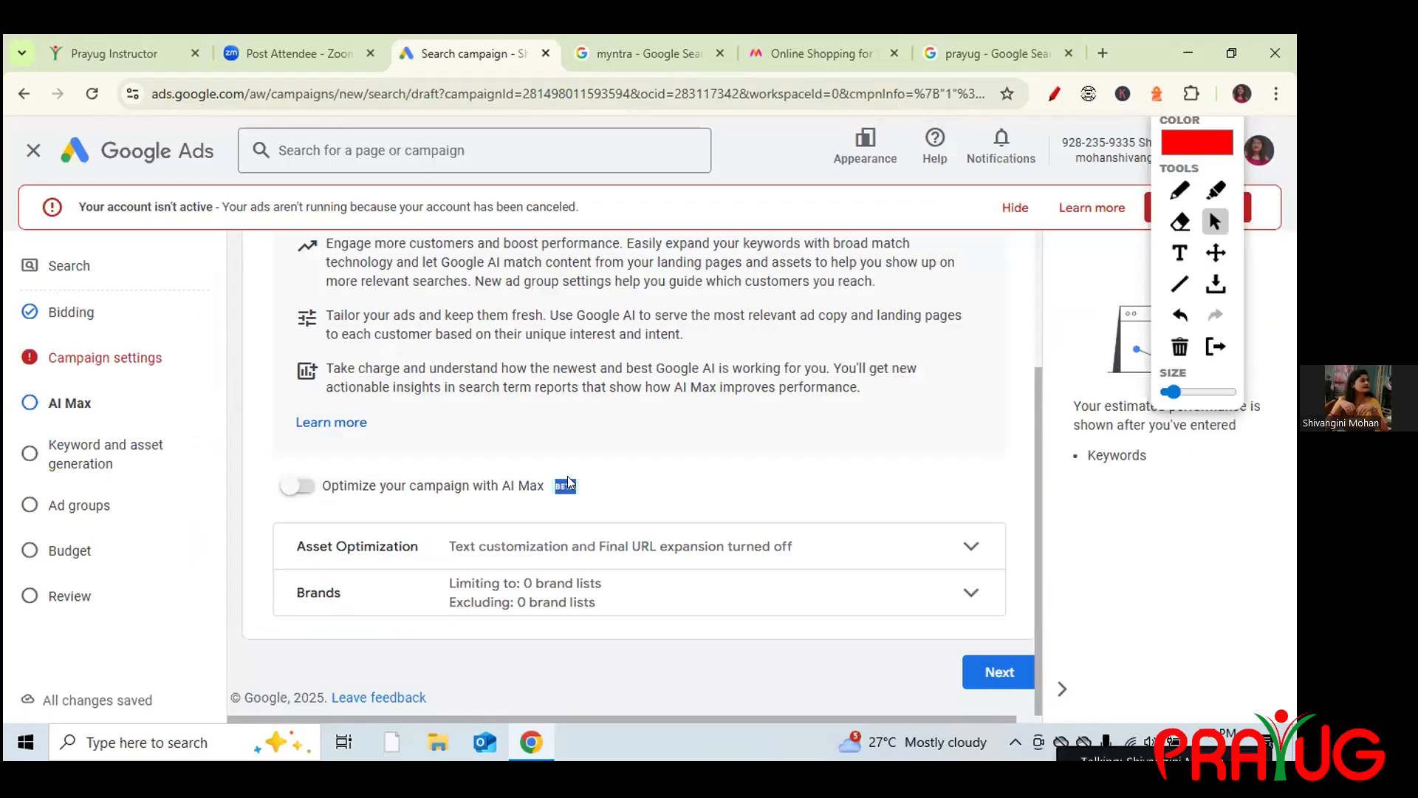
left_click(983, 681)
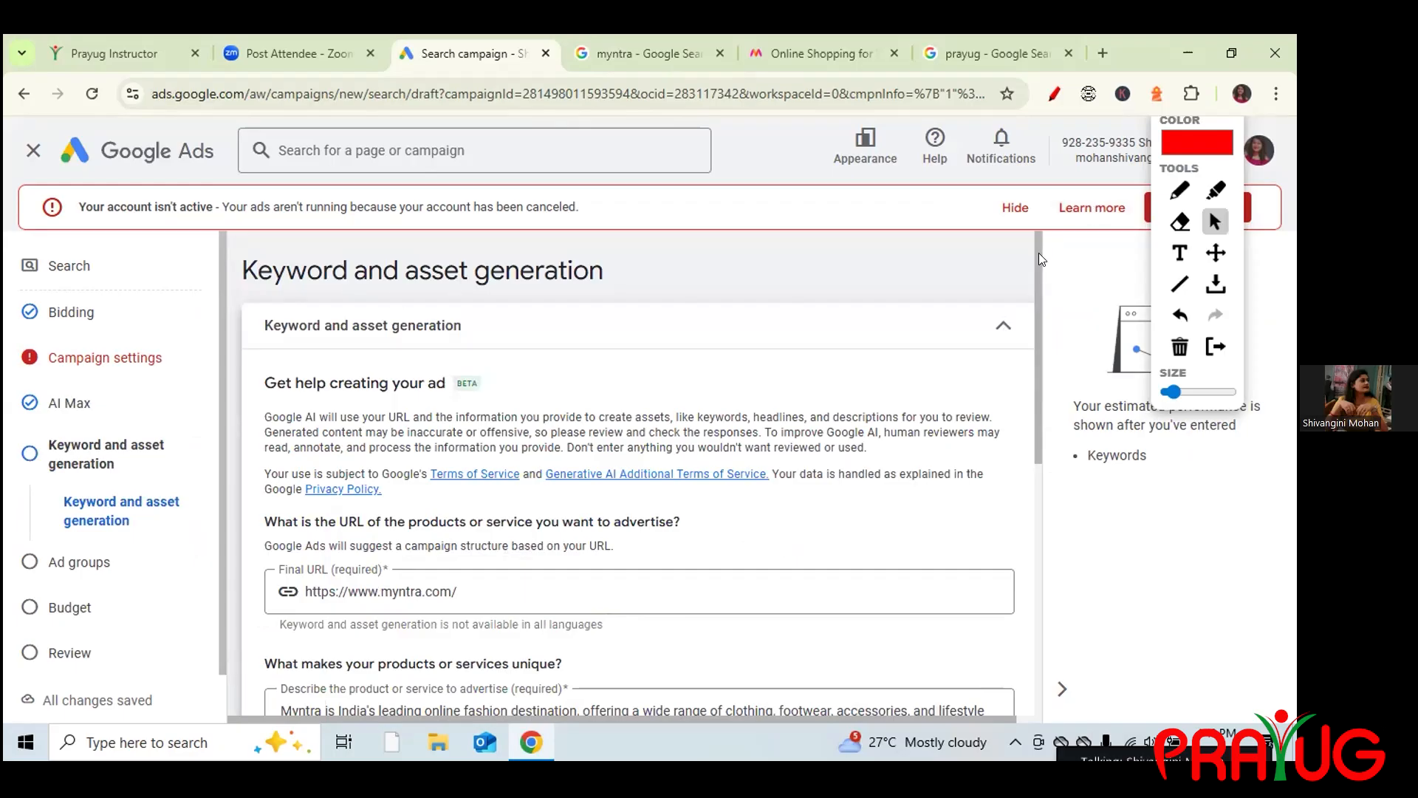
scroll(1050, 306, "down", 1)
scroll(1050, 306, "down", 5)
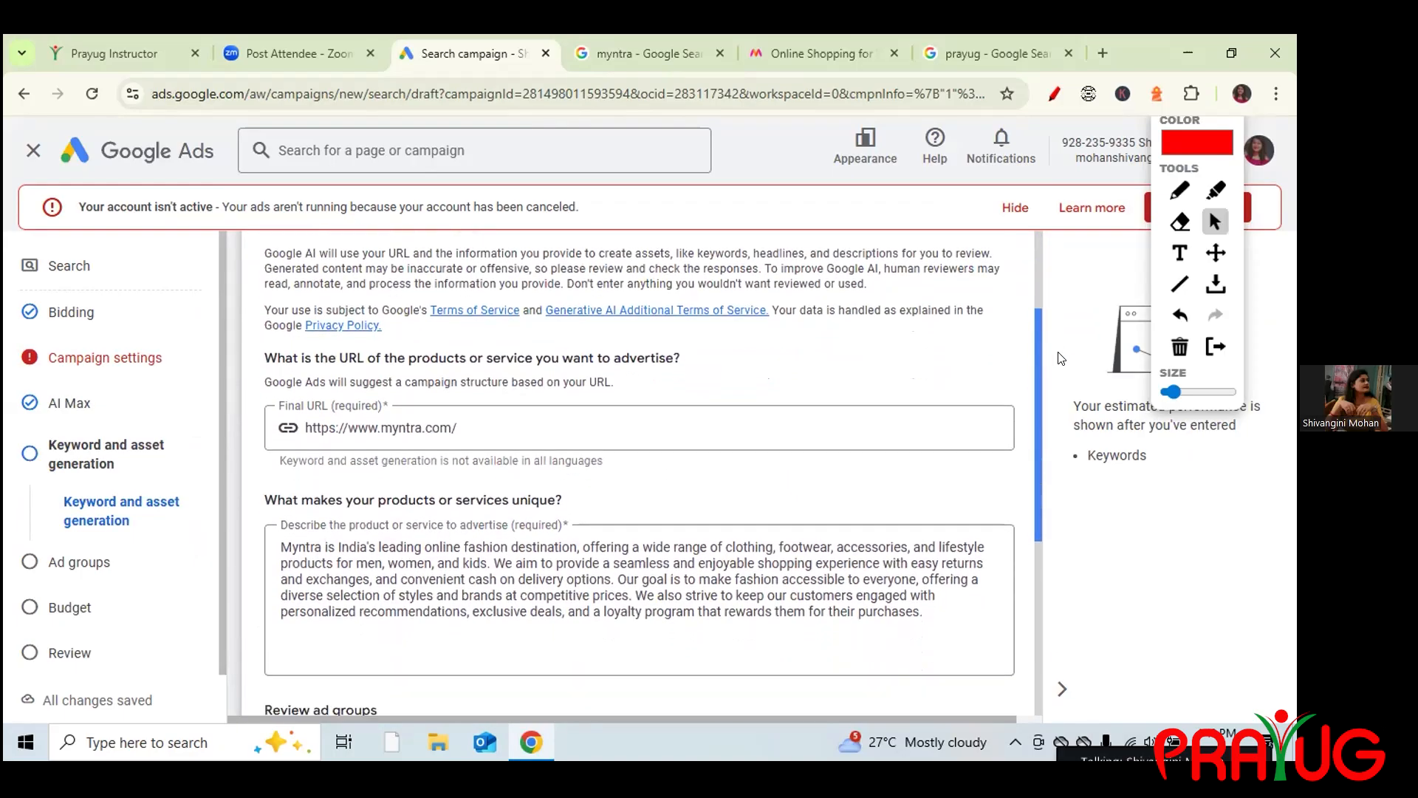
scroll(1087, 465, "down", 2)
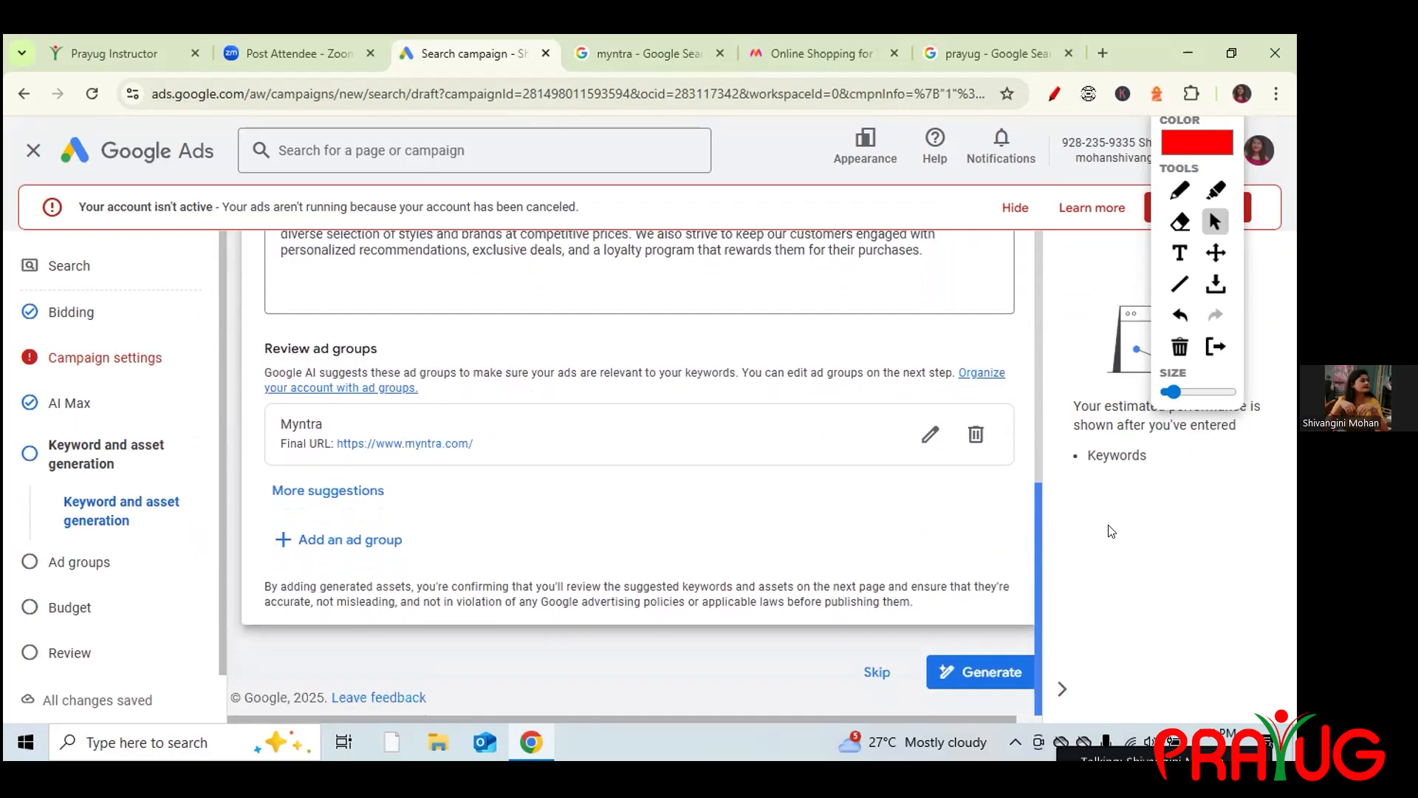
scroll(1102, 484, "up", 3)
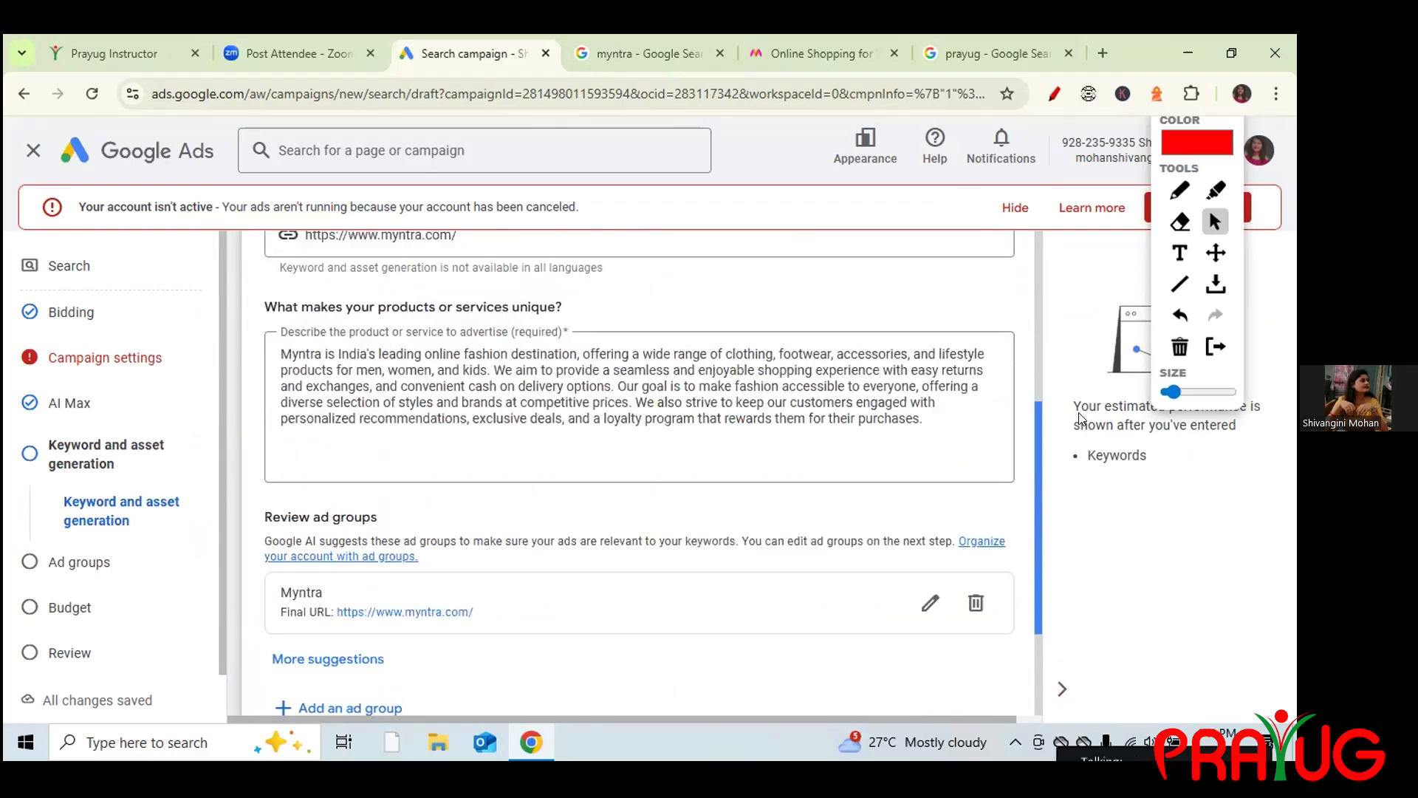
scroll(1074, 398, "down", 2)
scroll(1075, 399, "up", 2)
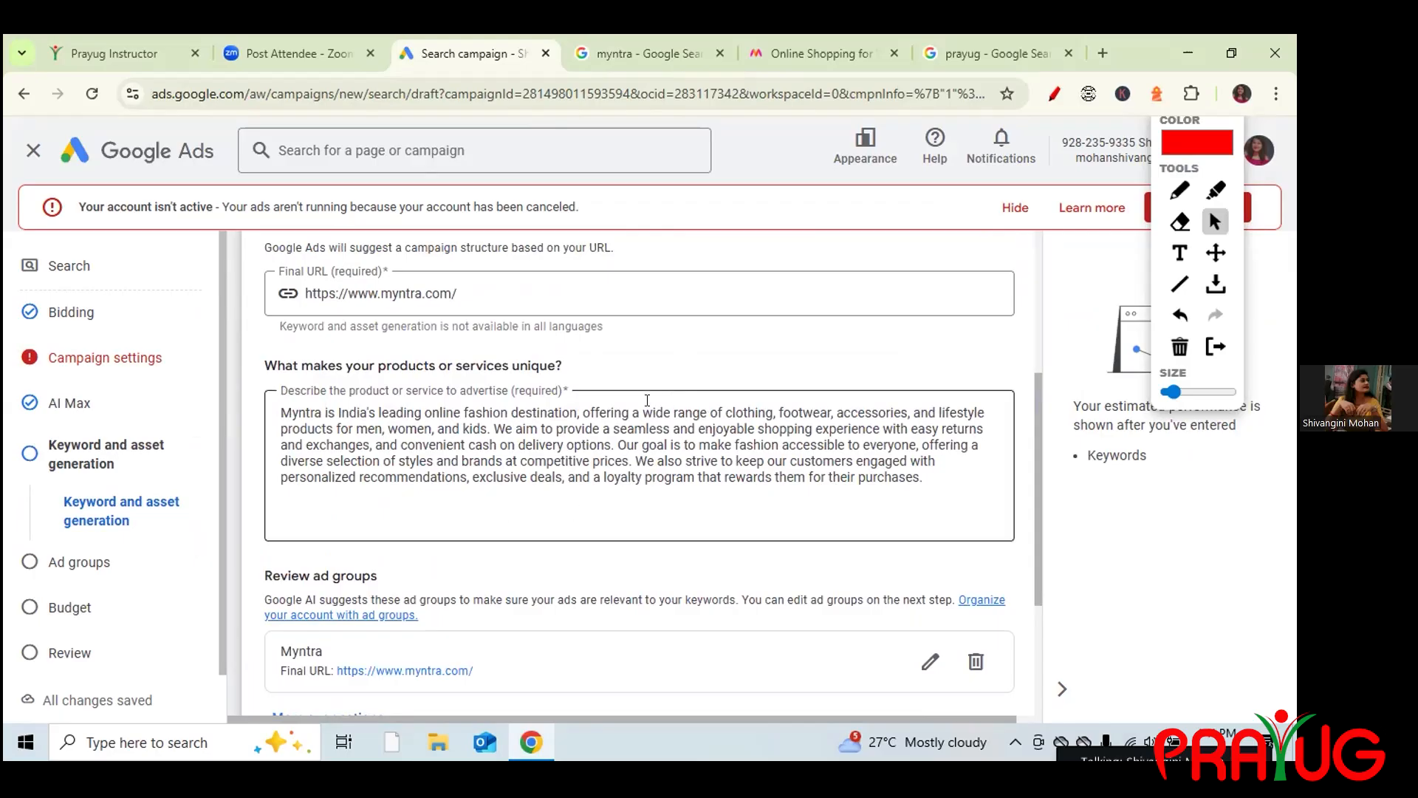
mouse_move(1034, 564)
left_mouse_down()
mouse_move(1023, 457)
mouse_move(1031, 572)
left_mouse_up()
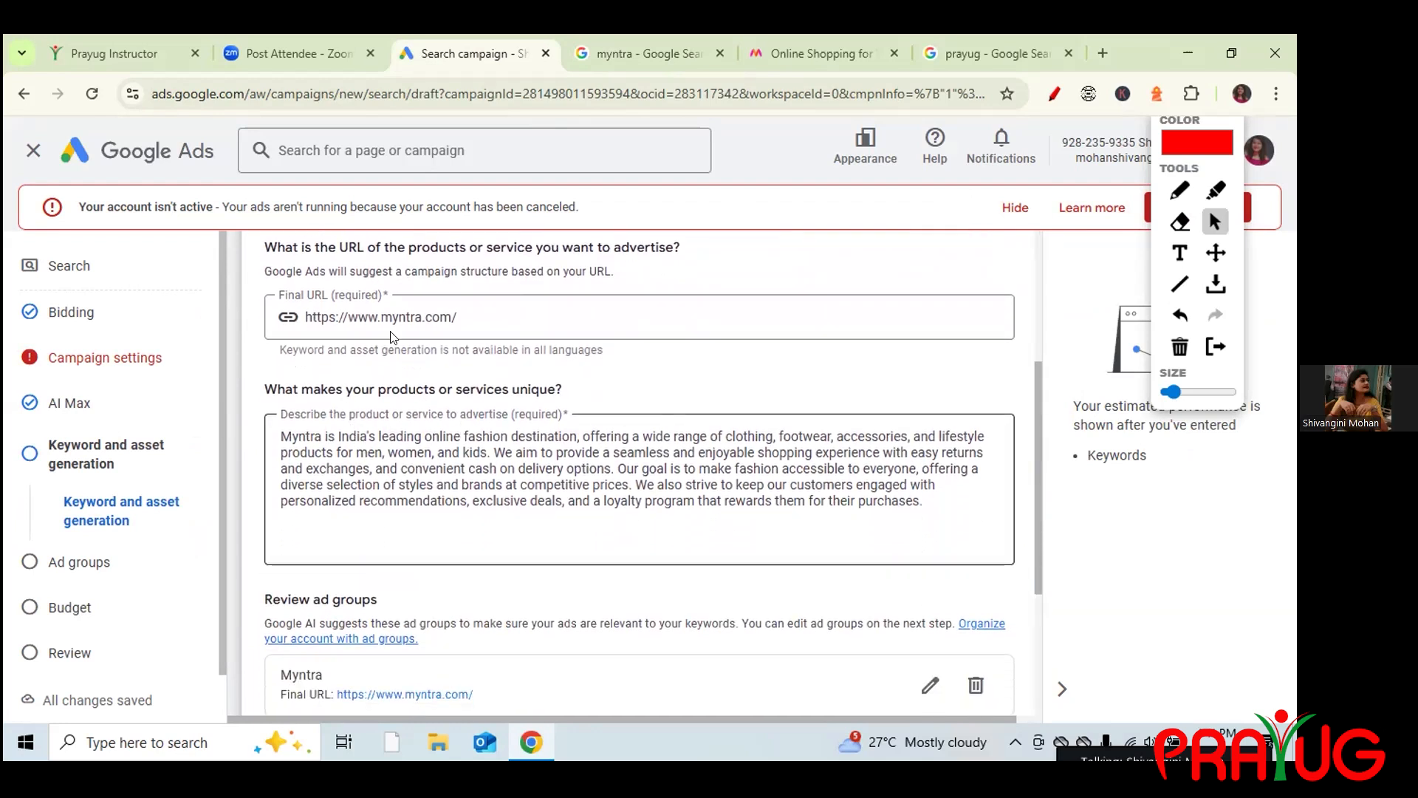
left_click_drag(471, 312, 303, 323)
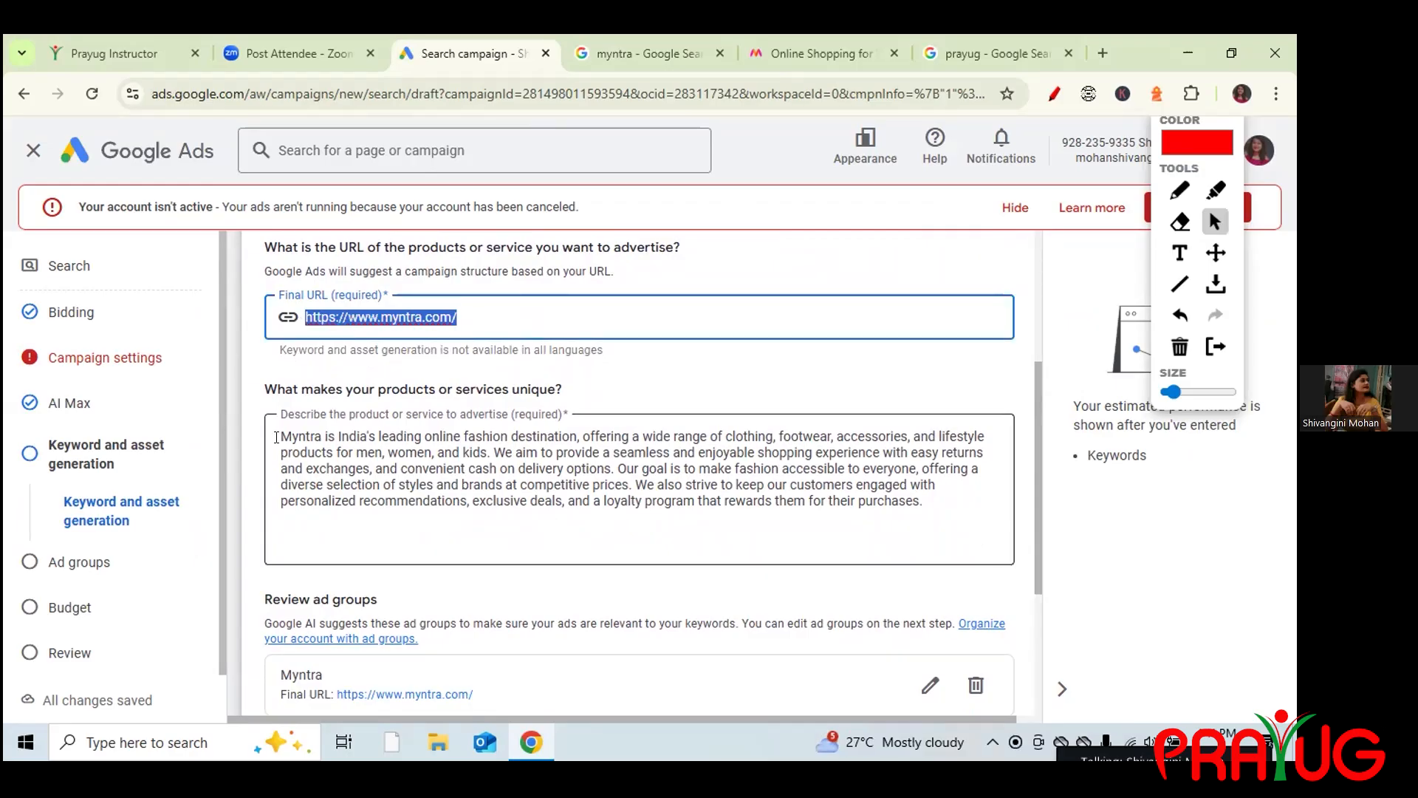
left_click(518, 475)
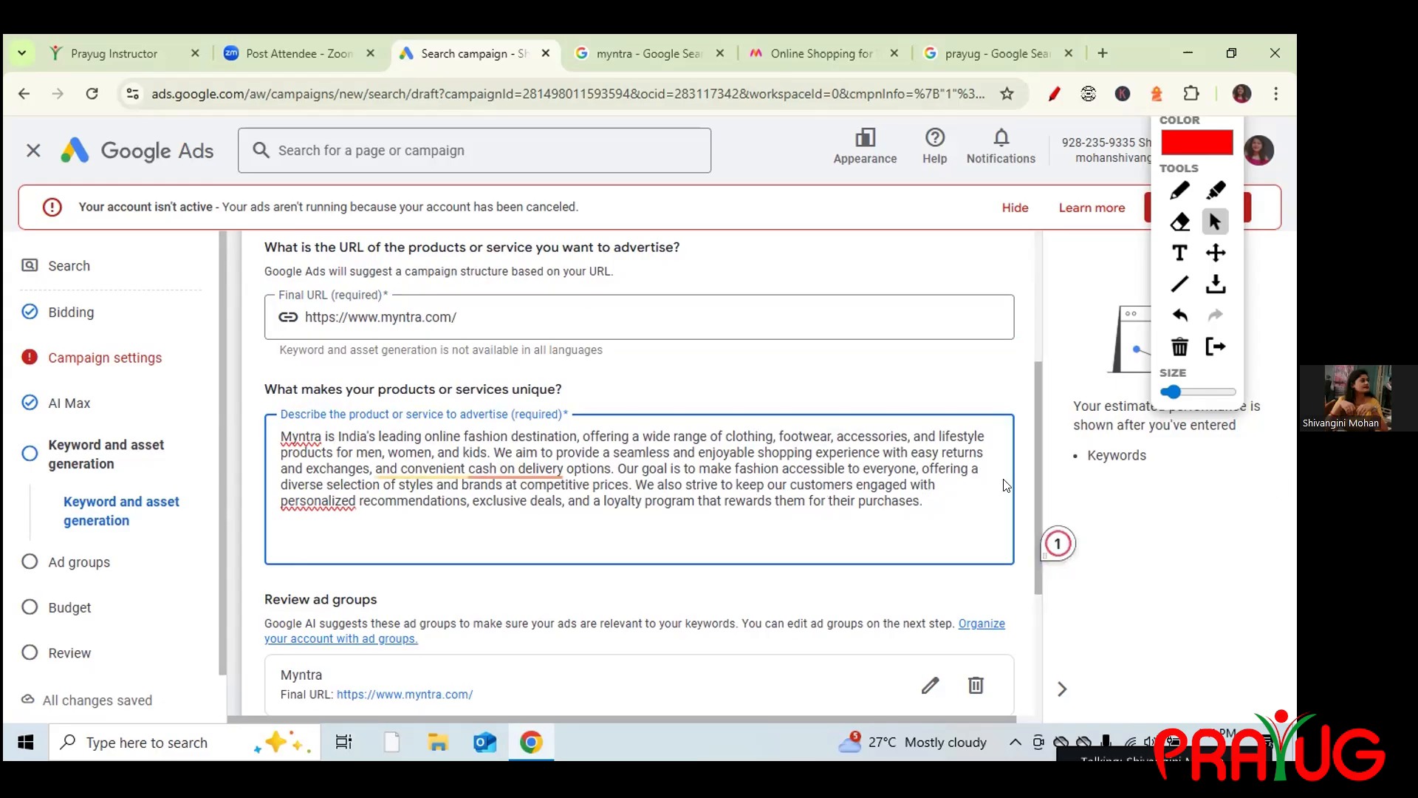
left_click_drag(1042, 539, 1076, 698)
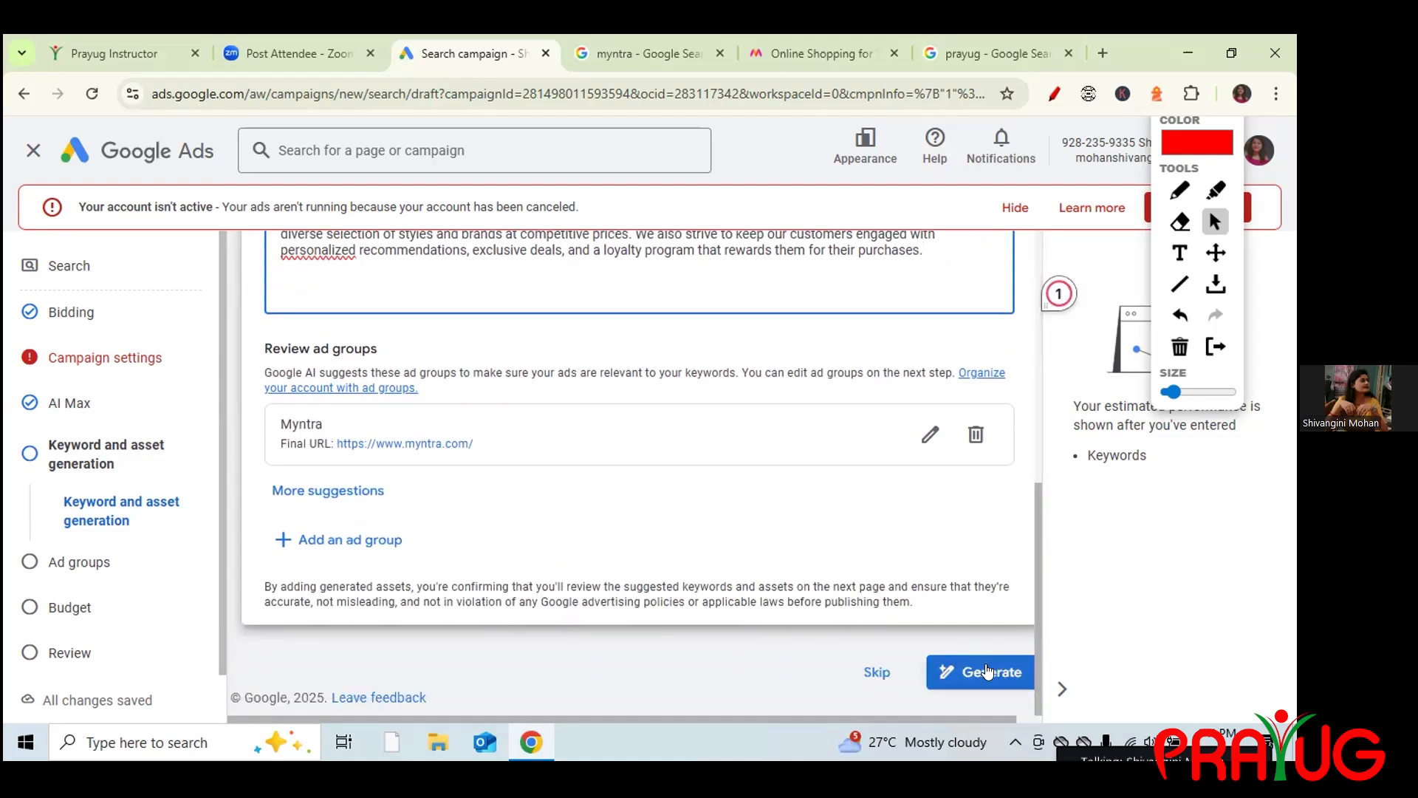
Skip AI generation, close the Ads Advisor chat, and focus Ad group 1's keyword box.
left_click(870, 680)
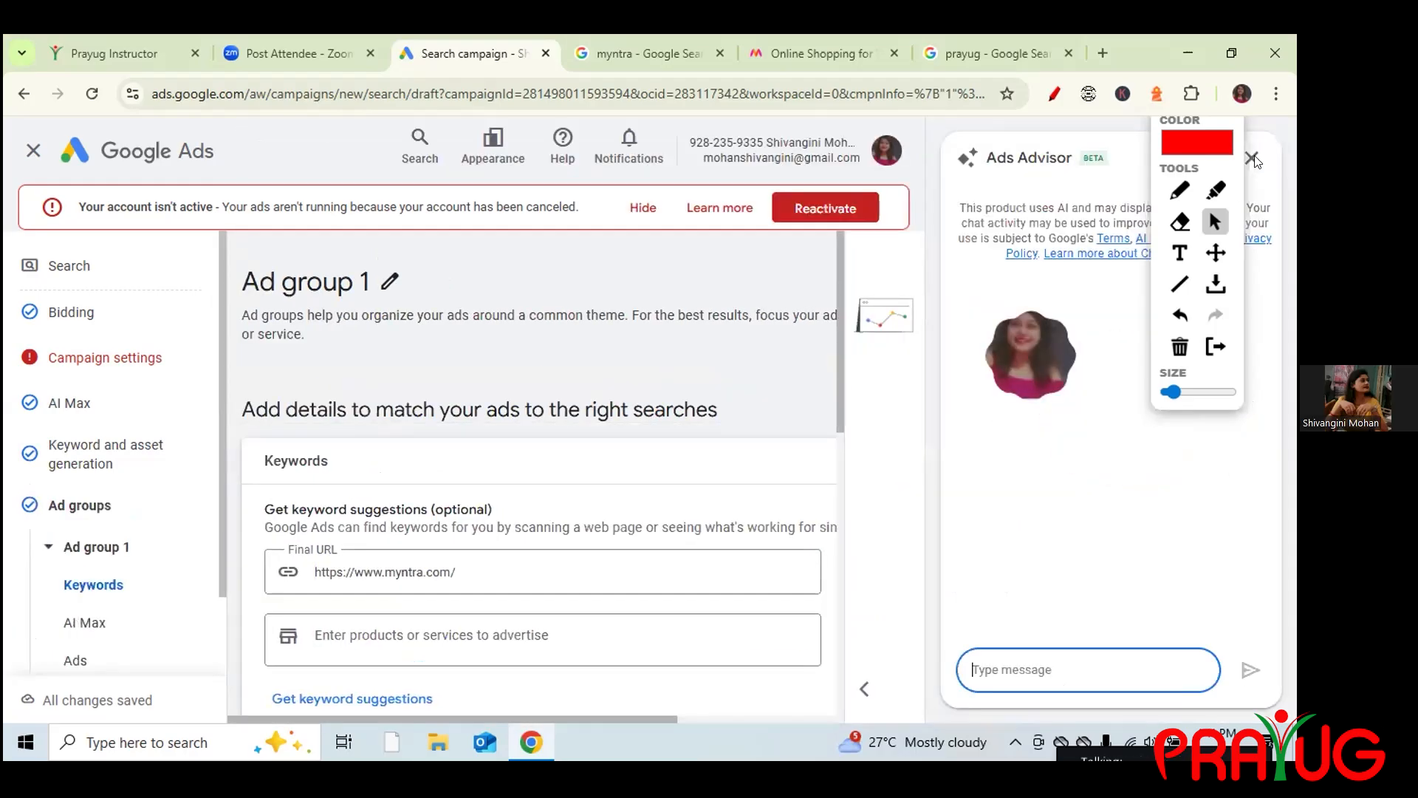
left_click(1253, 158)
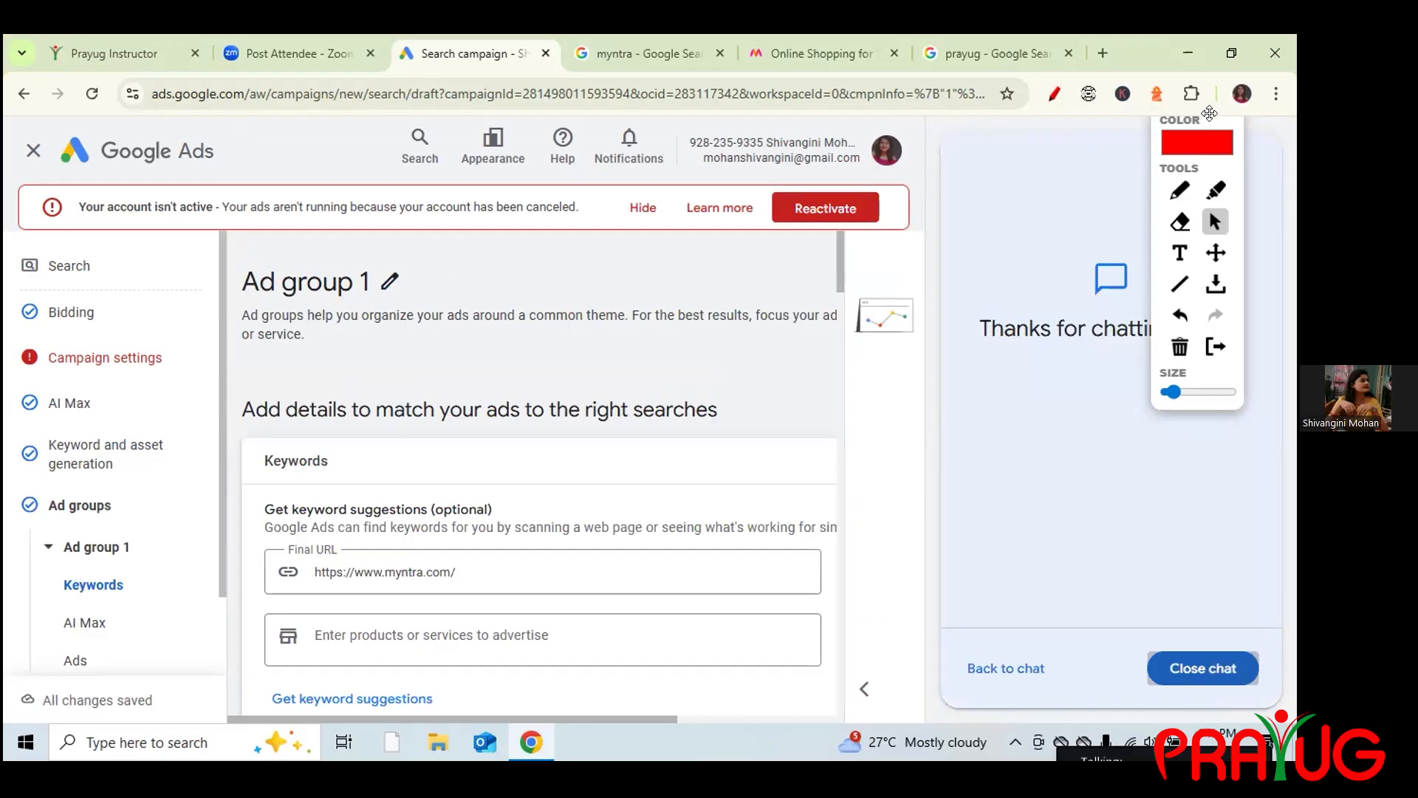
left_click(1054, 93)
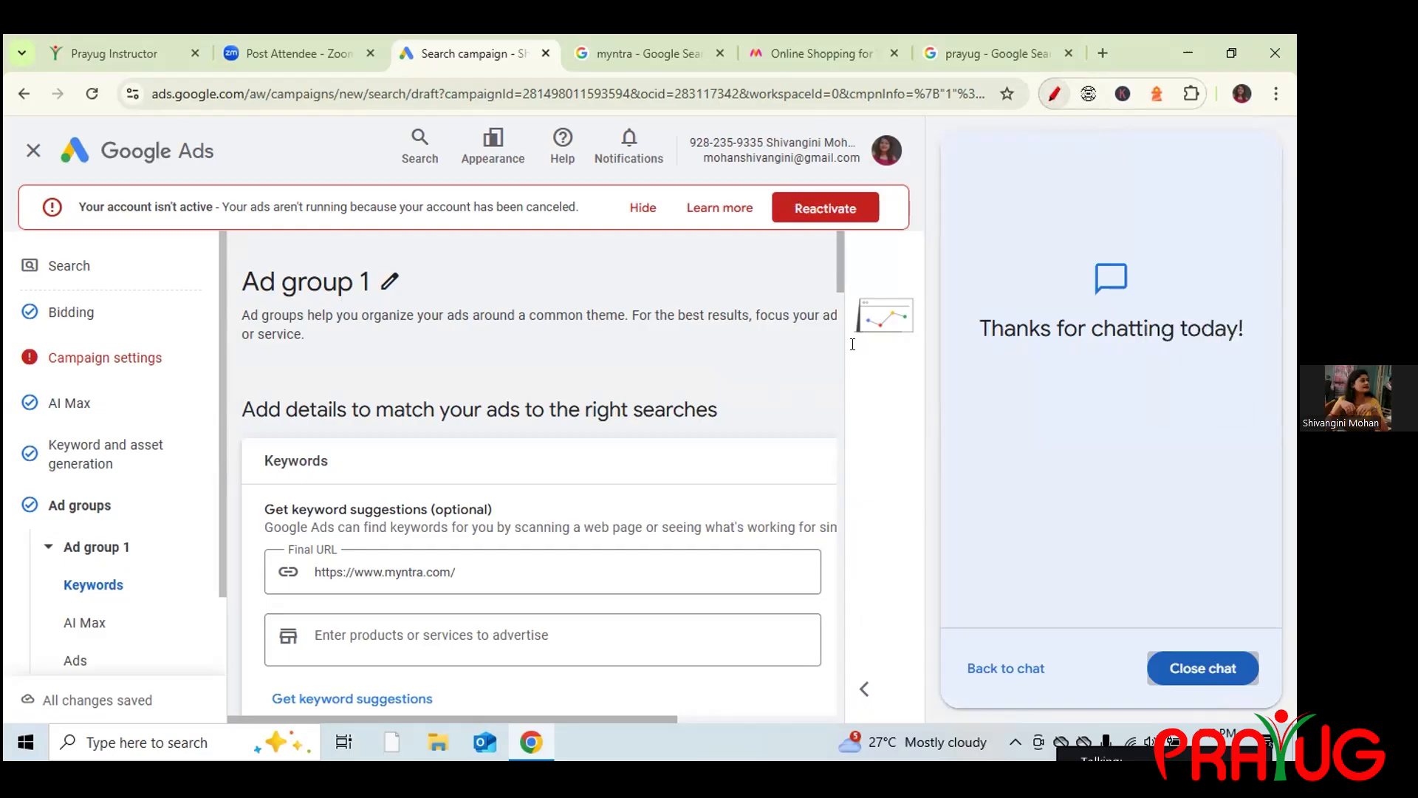
scroll(837, 265, "down", 2)
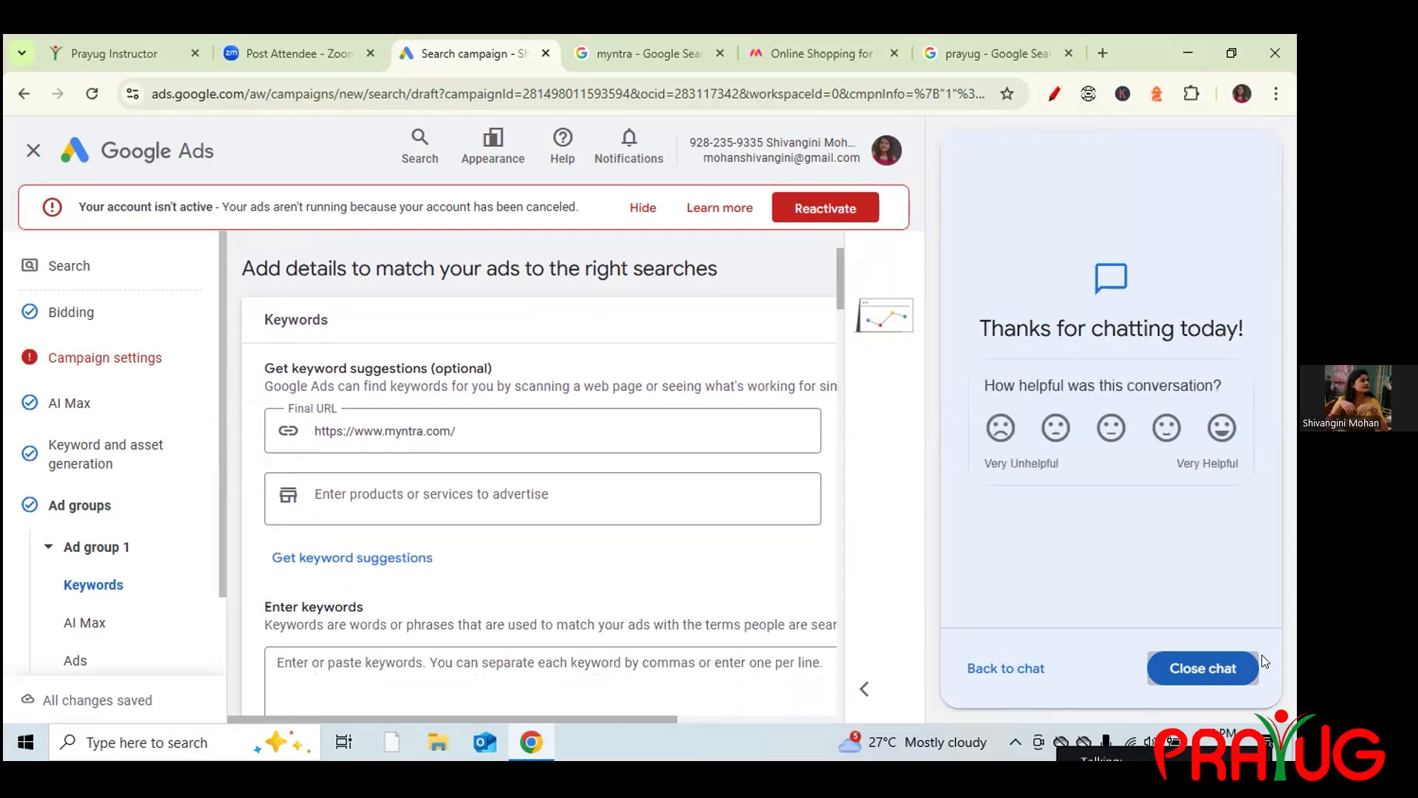
left_click(1215, 667)
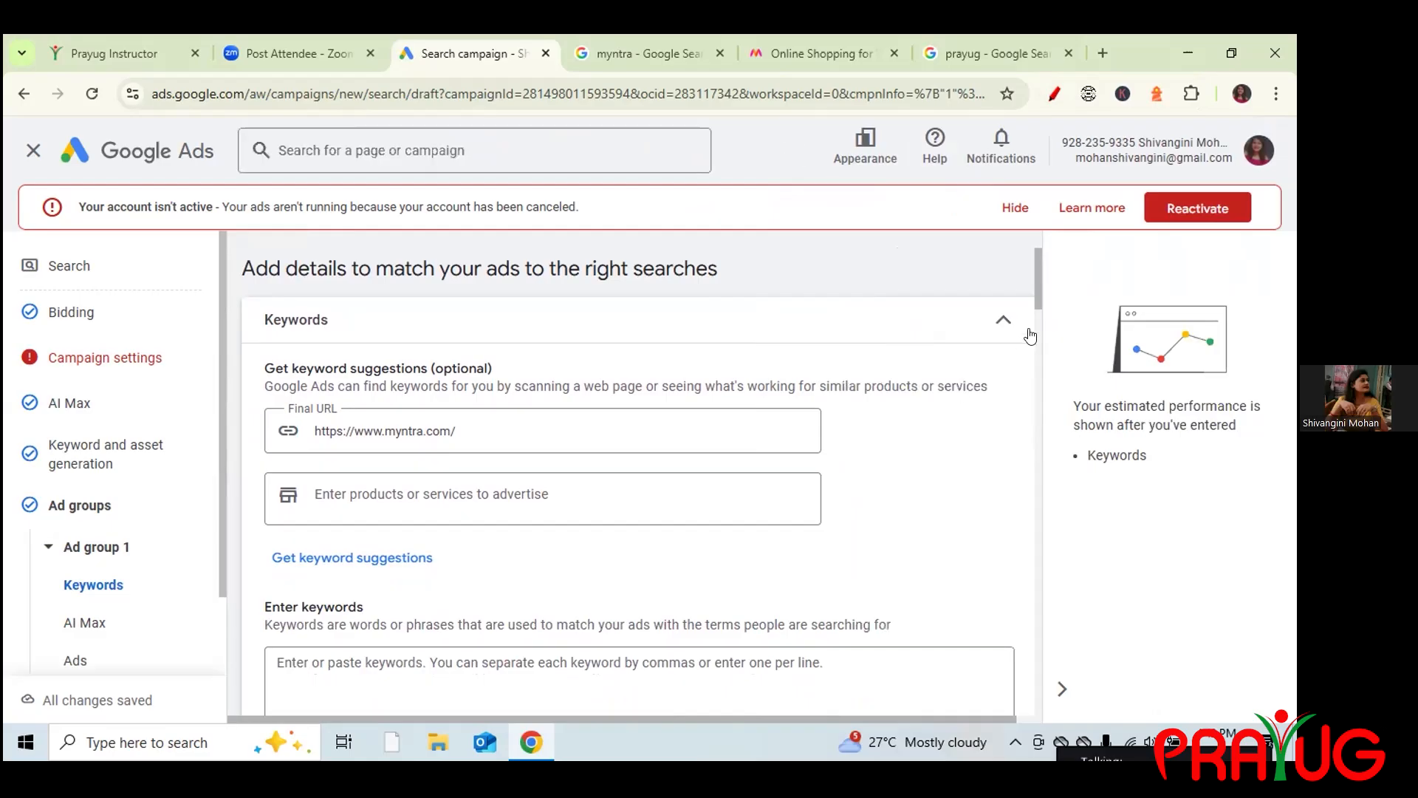
left_click_drag(1037, 294, 1037, 328)
left_click(303, 337)
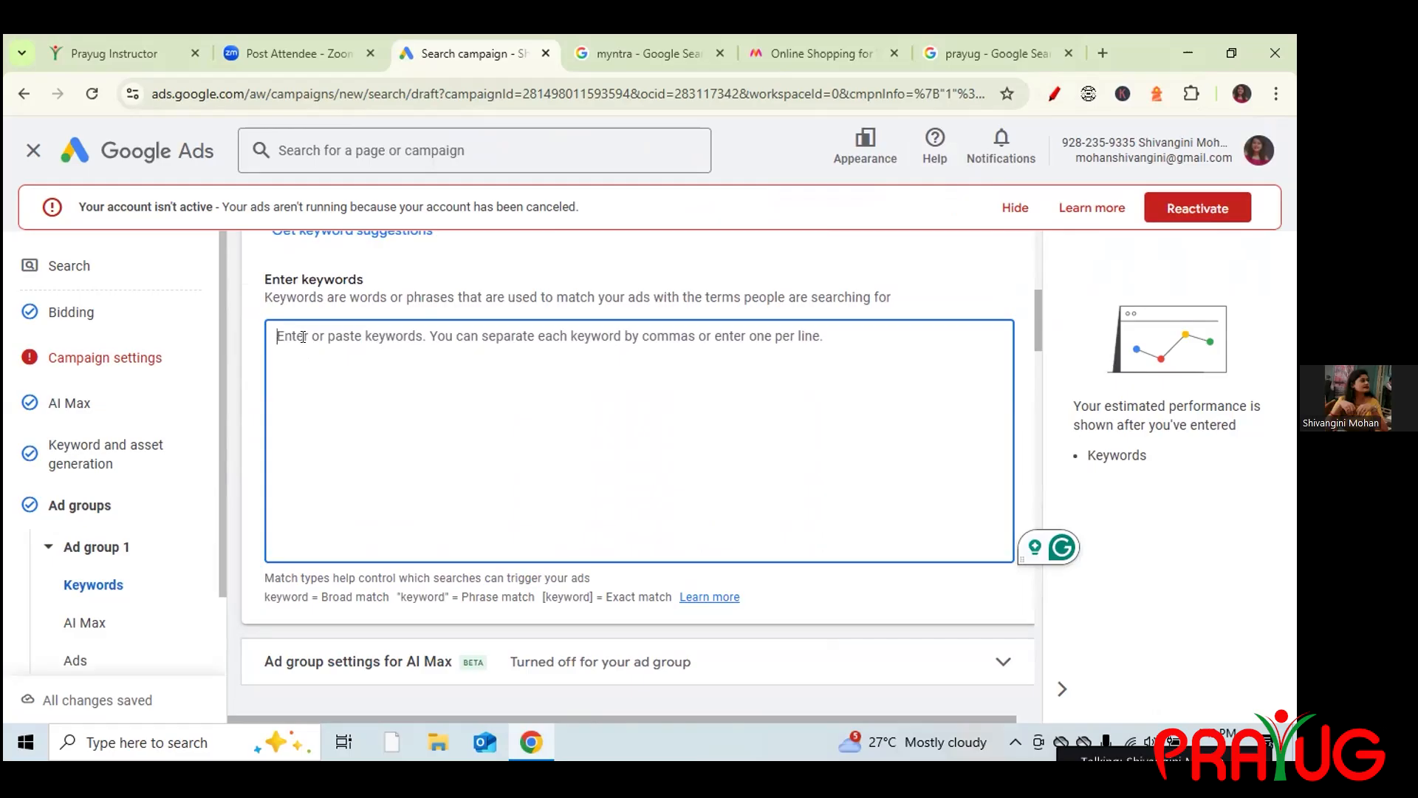
Enter 'Myntra' as the first keyword in Ad group 1 and start a new line.
type("Myntrs")
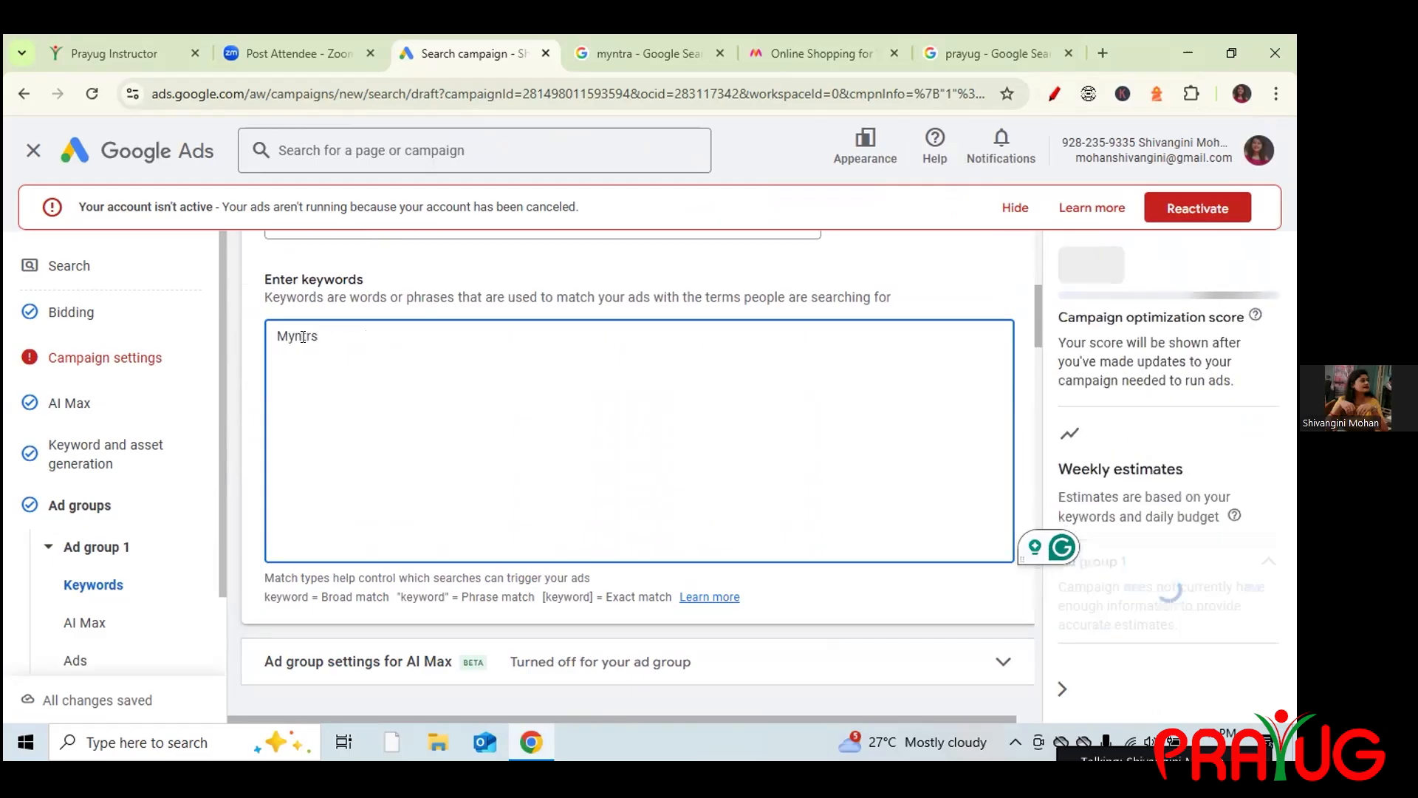
key("BackSpace")
type("a")
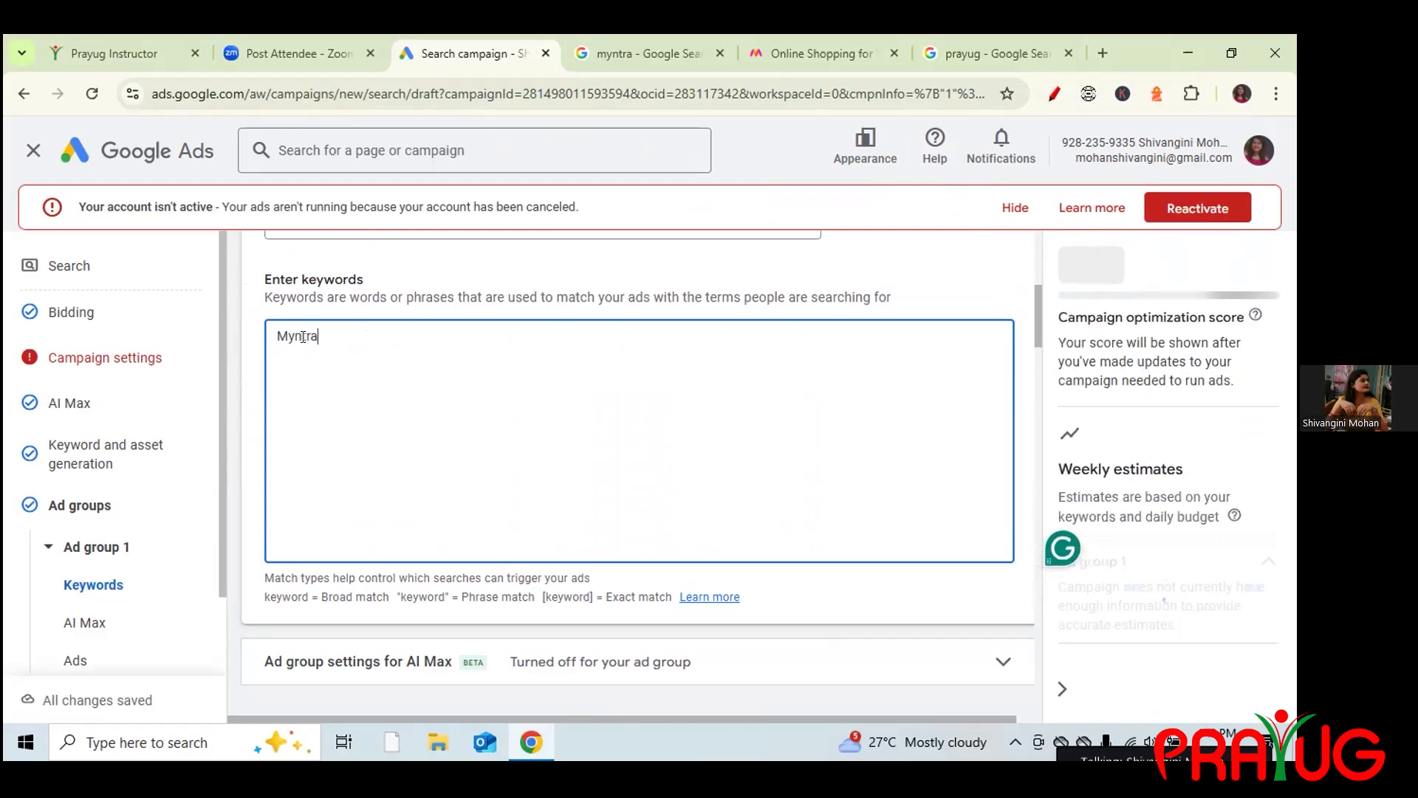
key("Return")
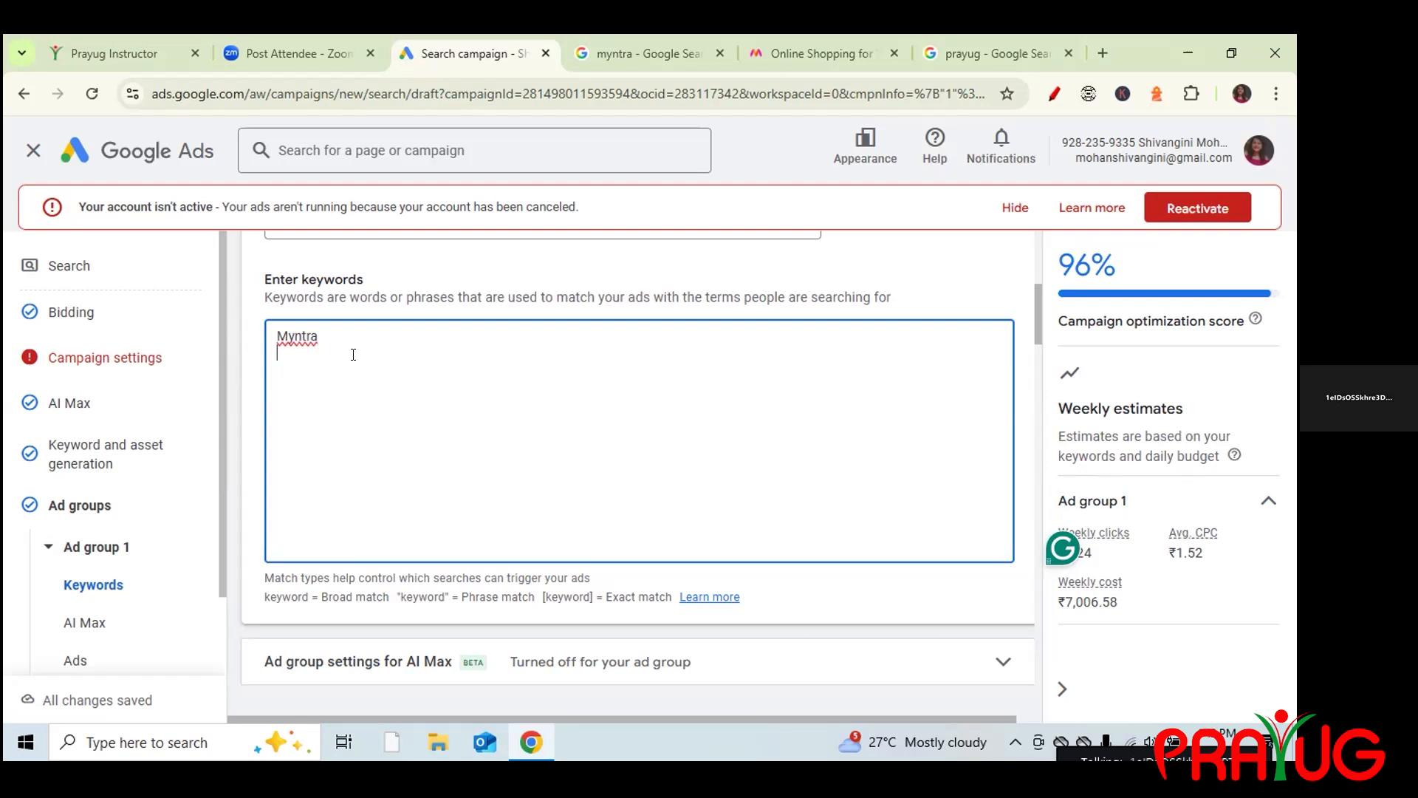
Check the myntra search results, open a new tab, and close the prayug search tab.
left_click(597, 48)
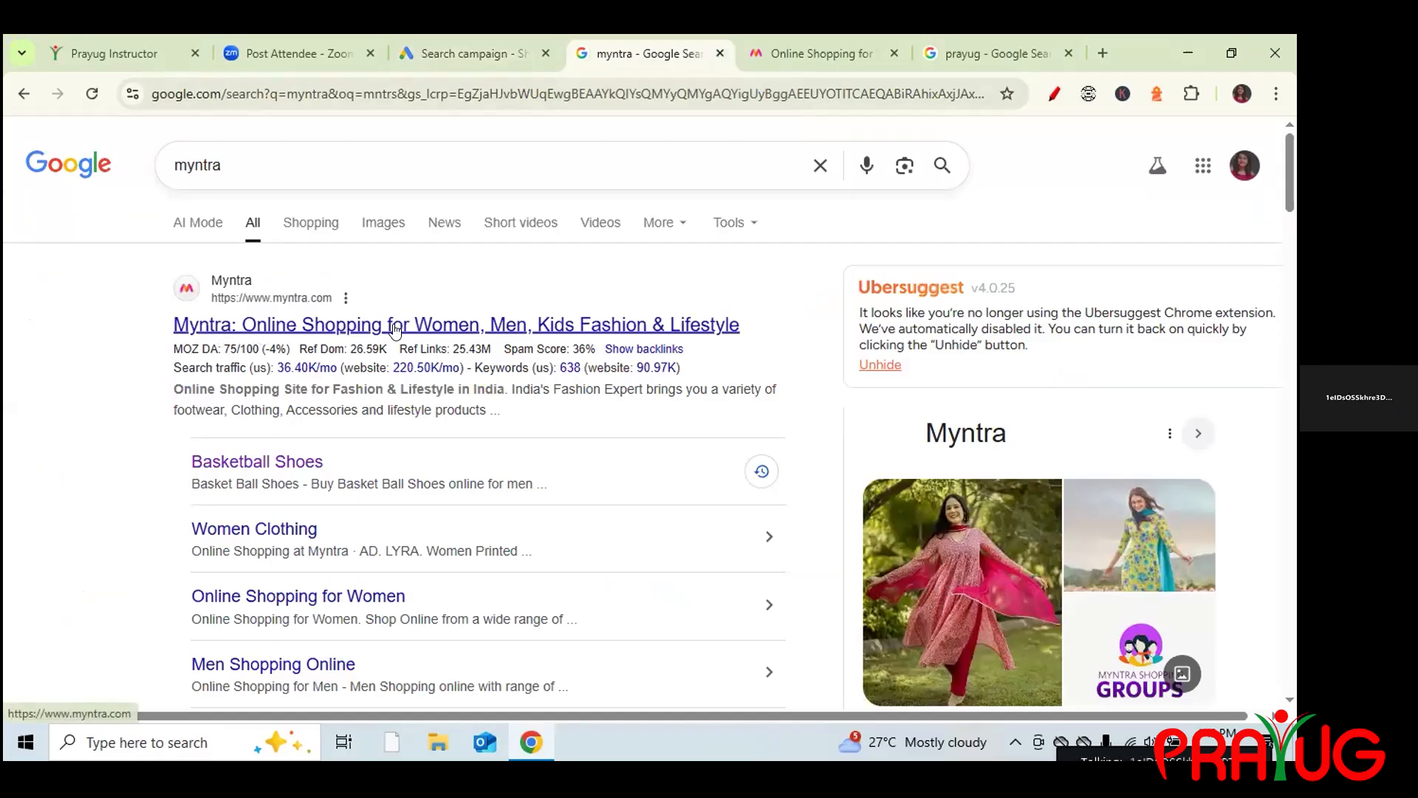
mouse_move(350, 362)
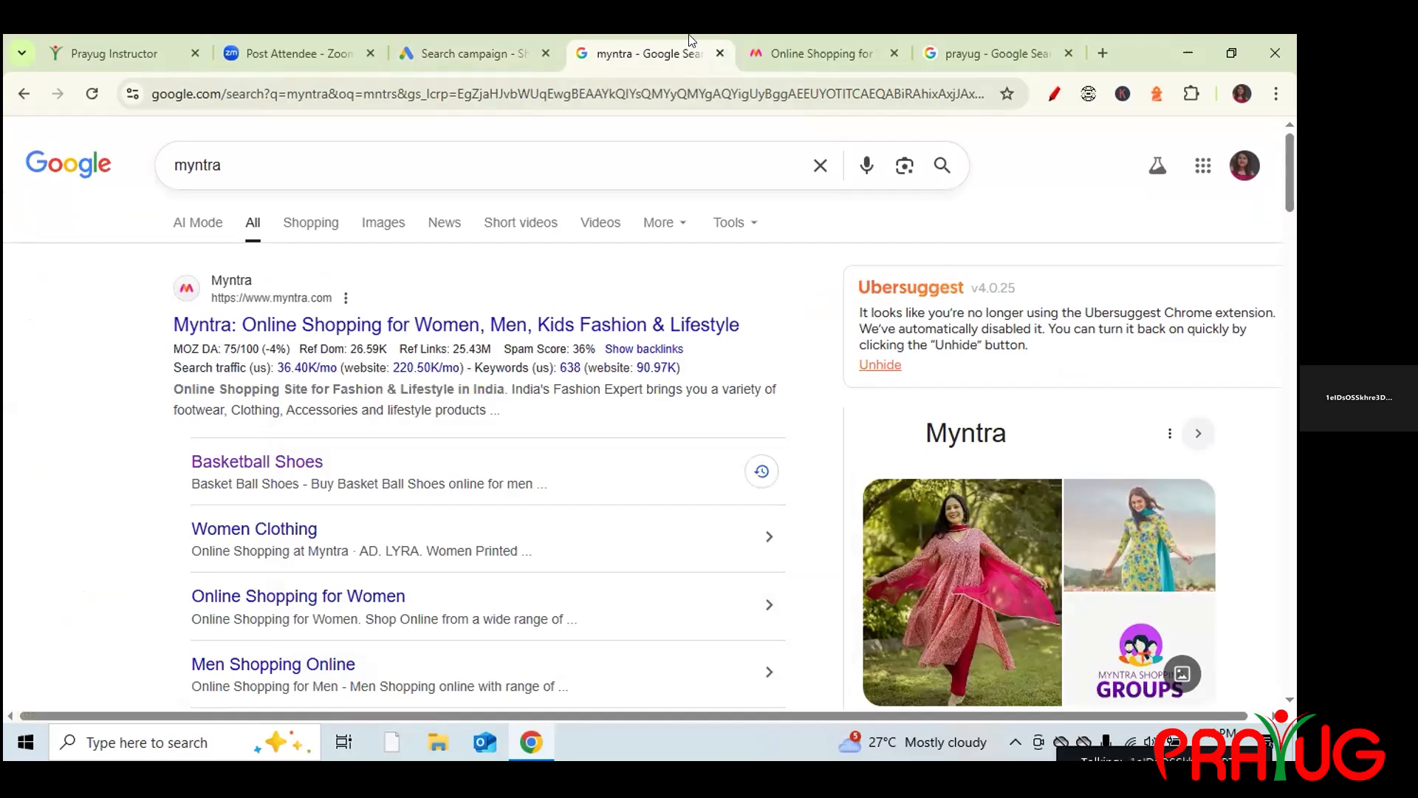
key("ctrl+t")
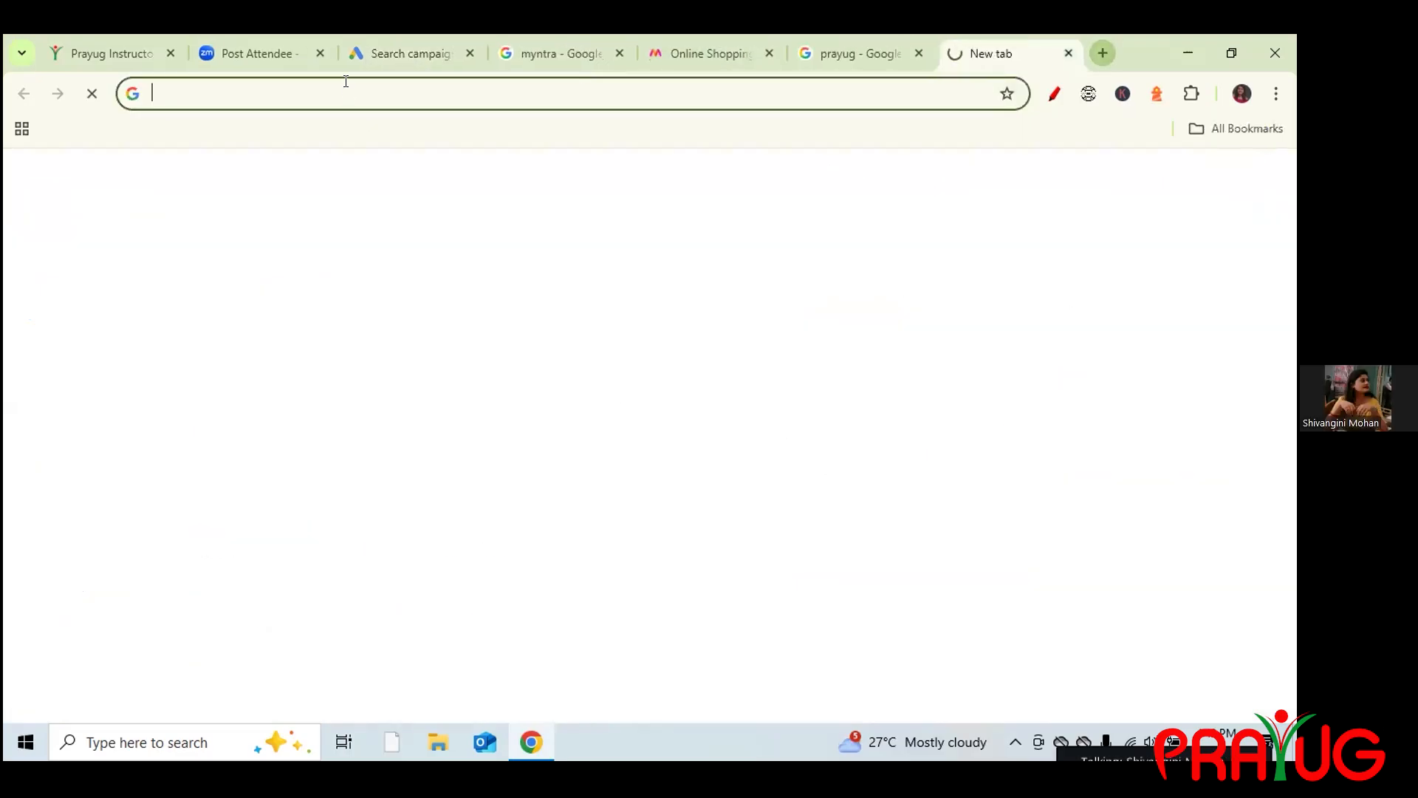
left_click(346, 90)
type("w")
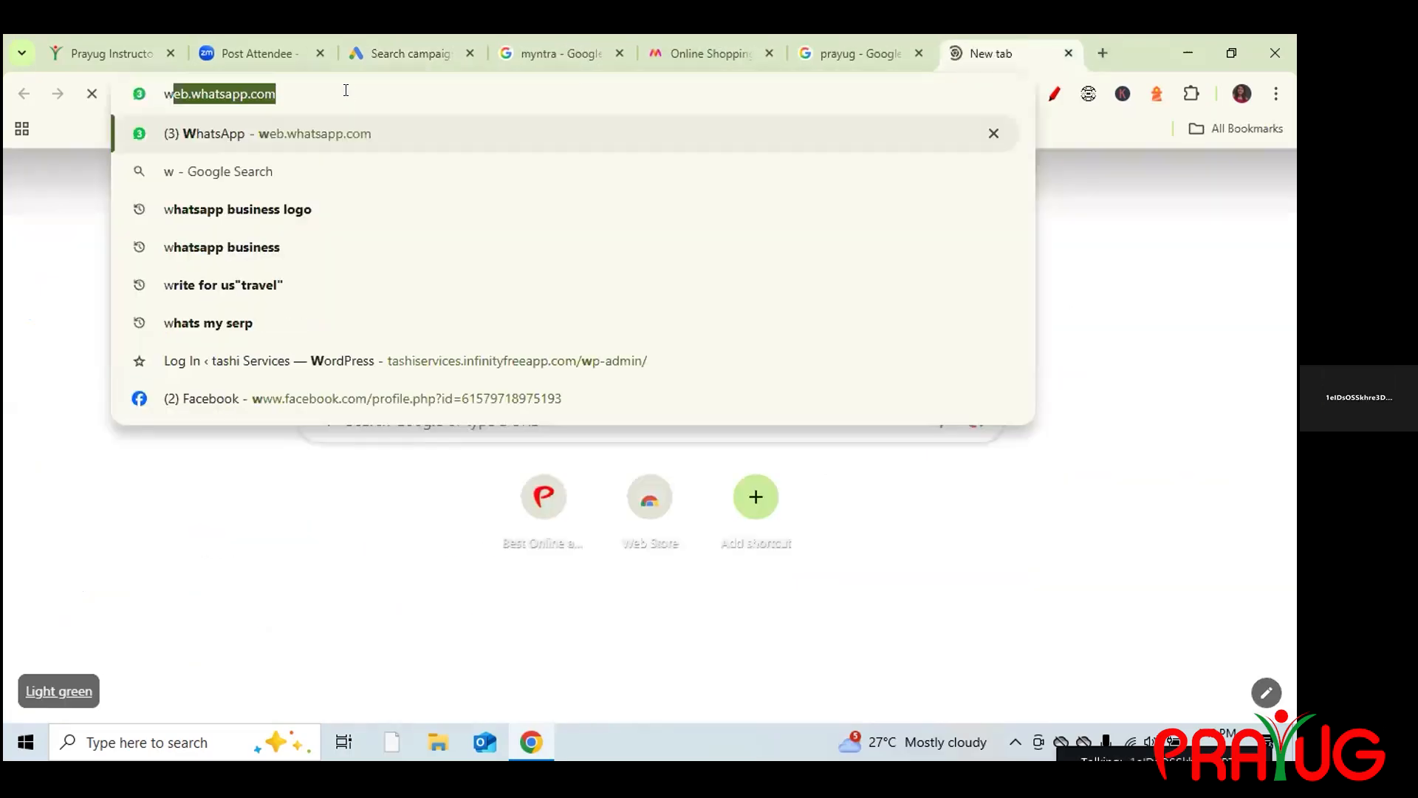
type("omen")
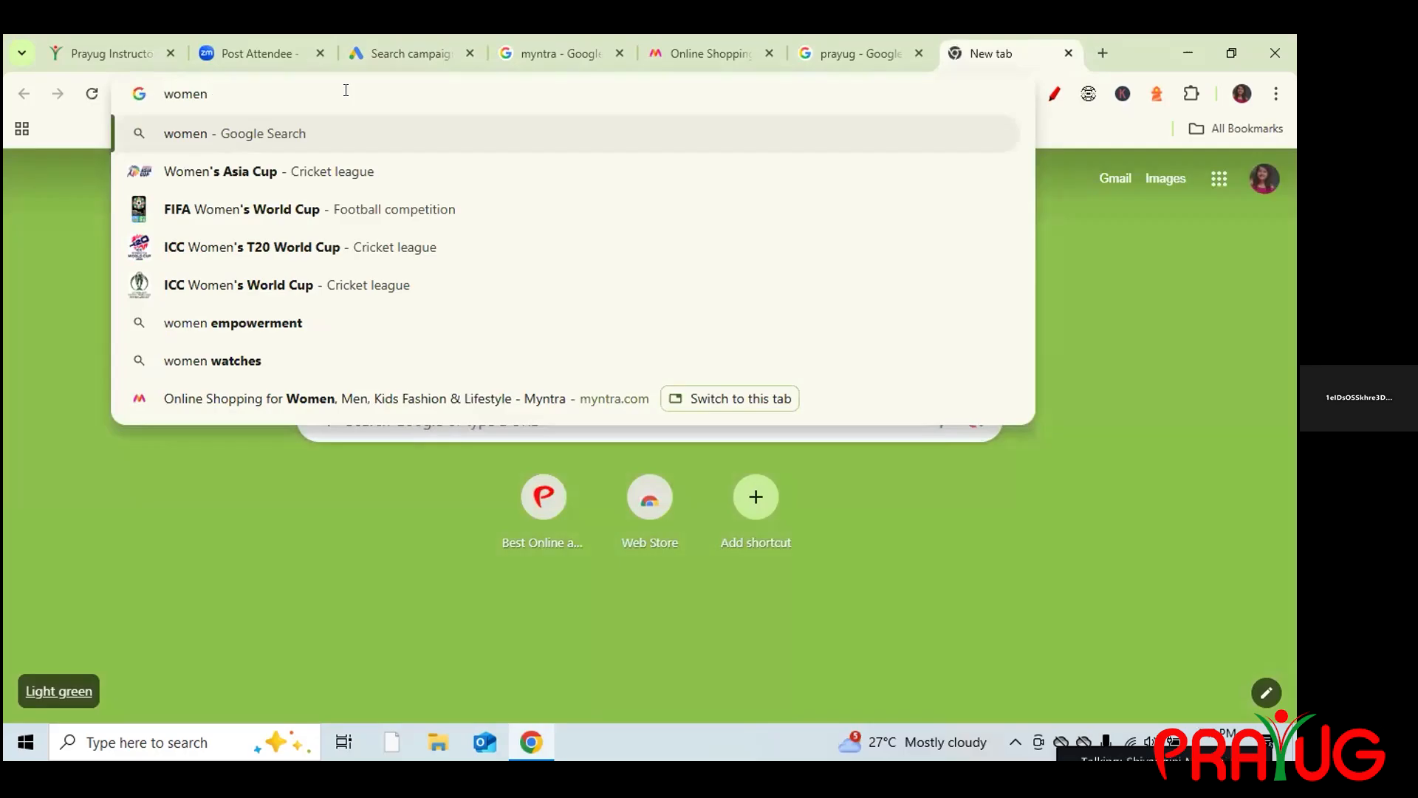
key("BackSpace")
key("BackSpace")
key("BackSpace")
key("BackSpace")
key("BackSpace")
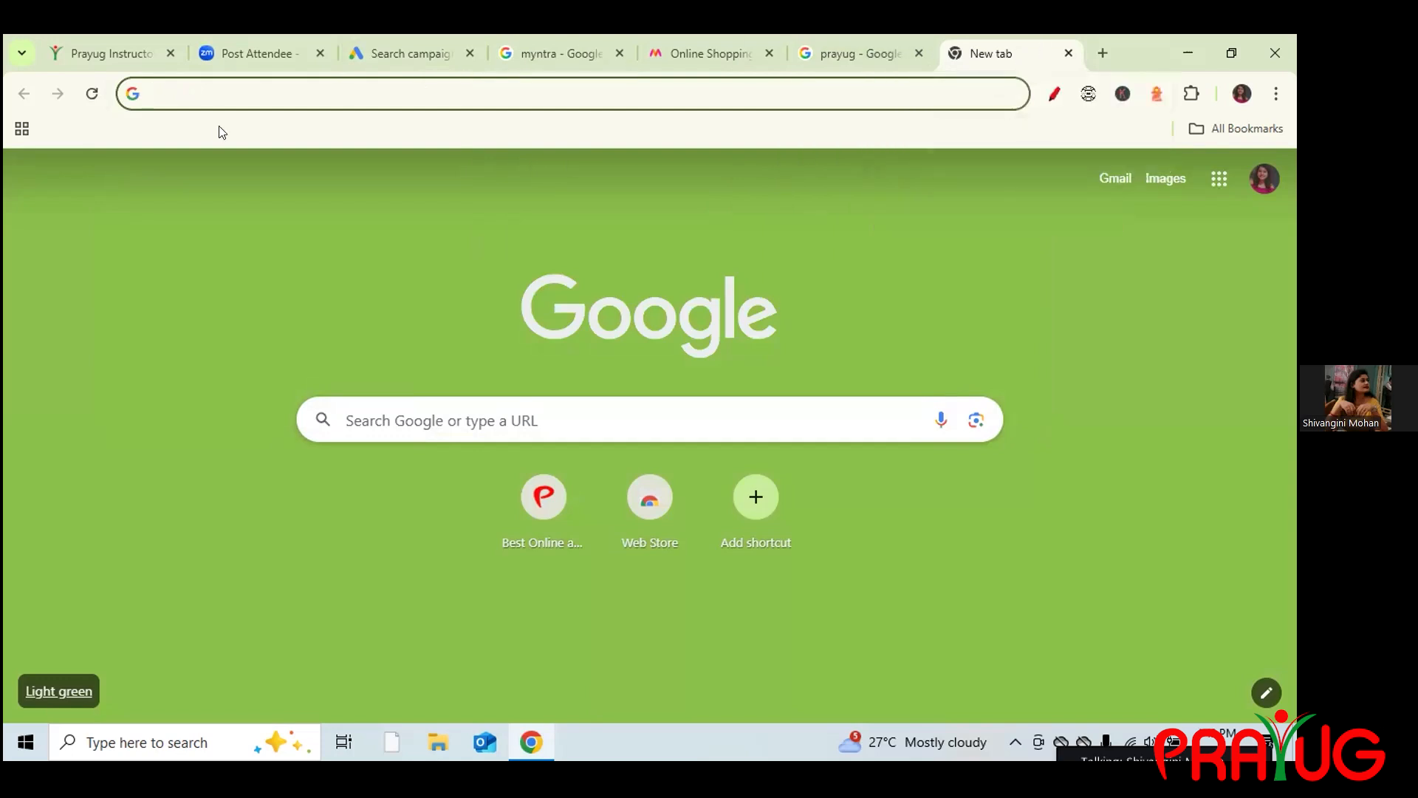
left_click(919, 53)
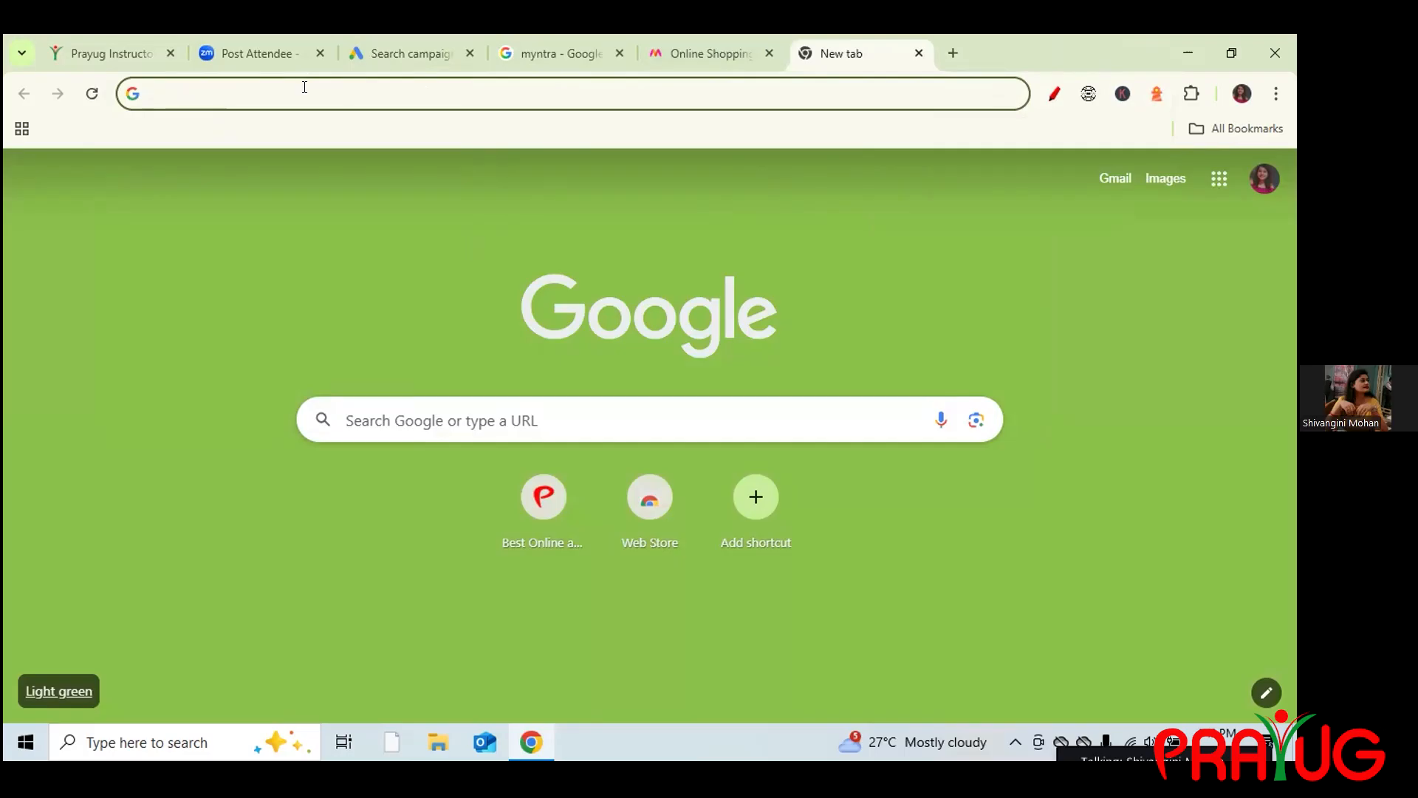
Search Google for 'google ads', open ads.google.com, and return to the campaign keyword editor.
type("g")
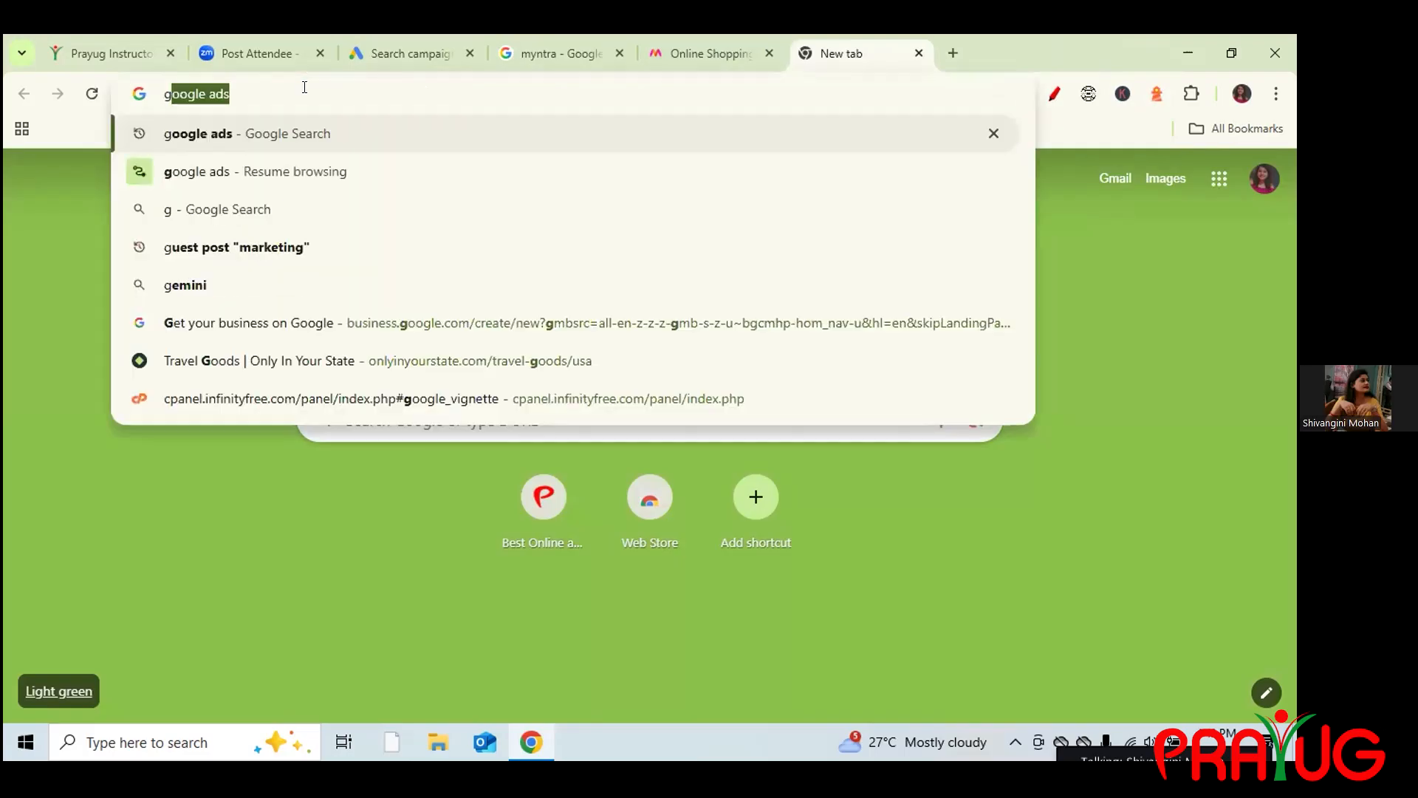
key("Return")
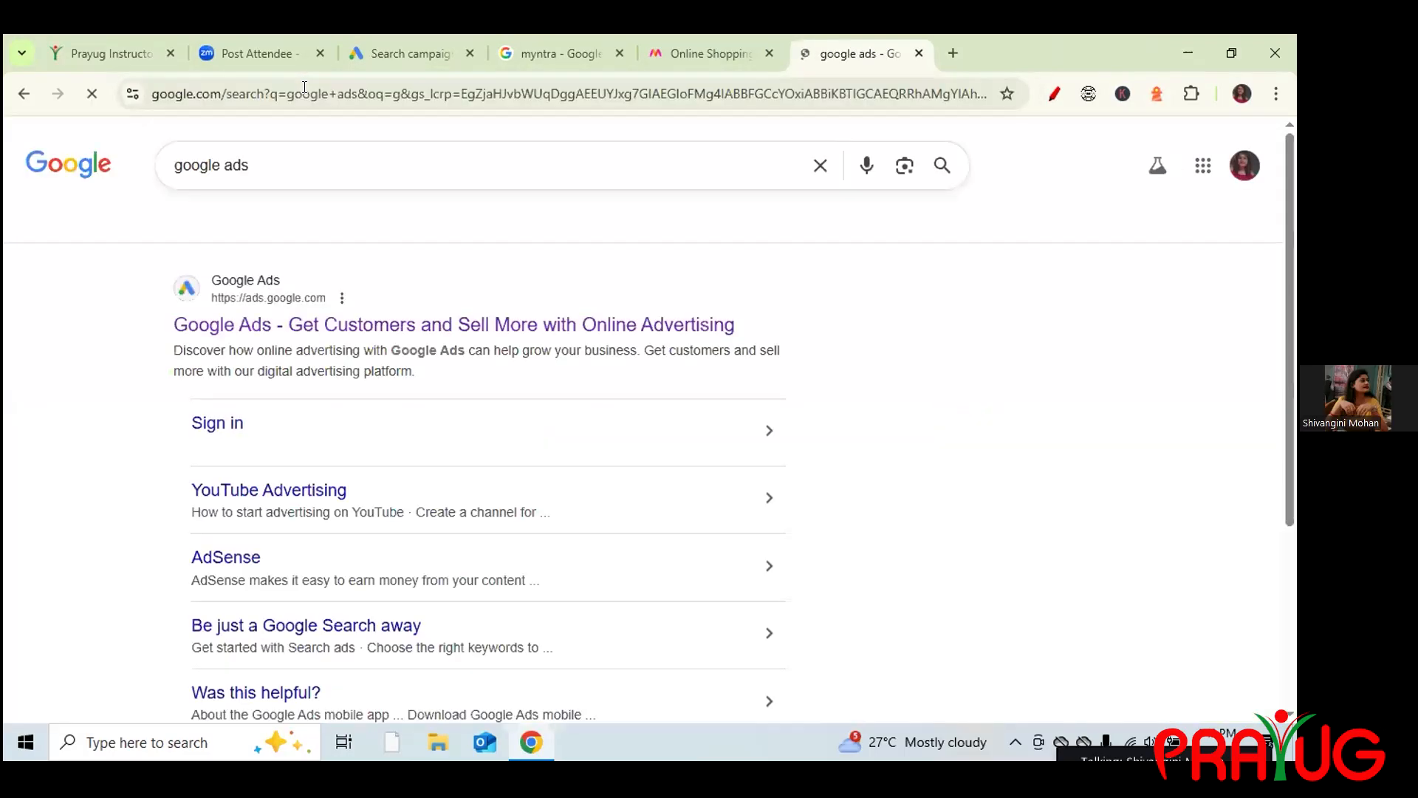
left_click(554, 330)
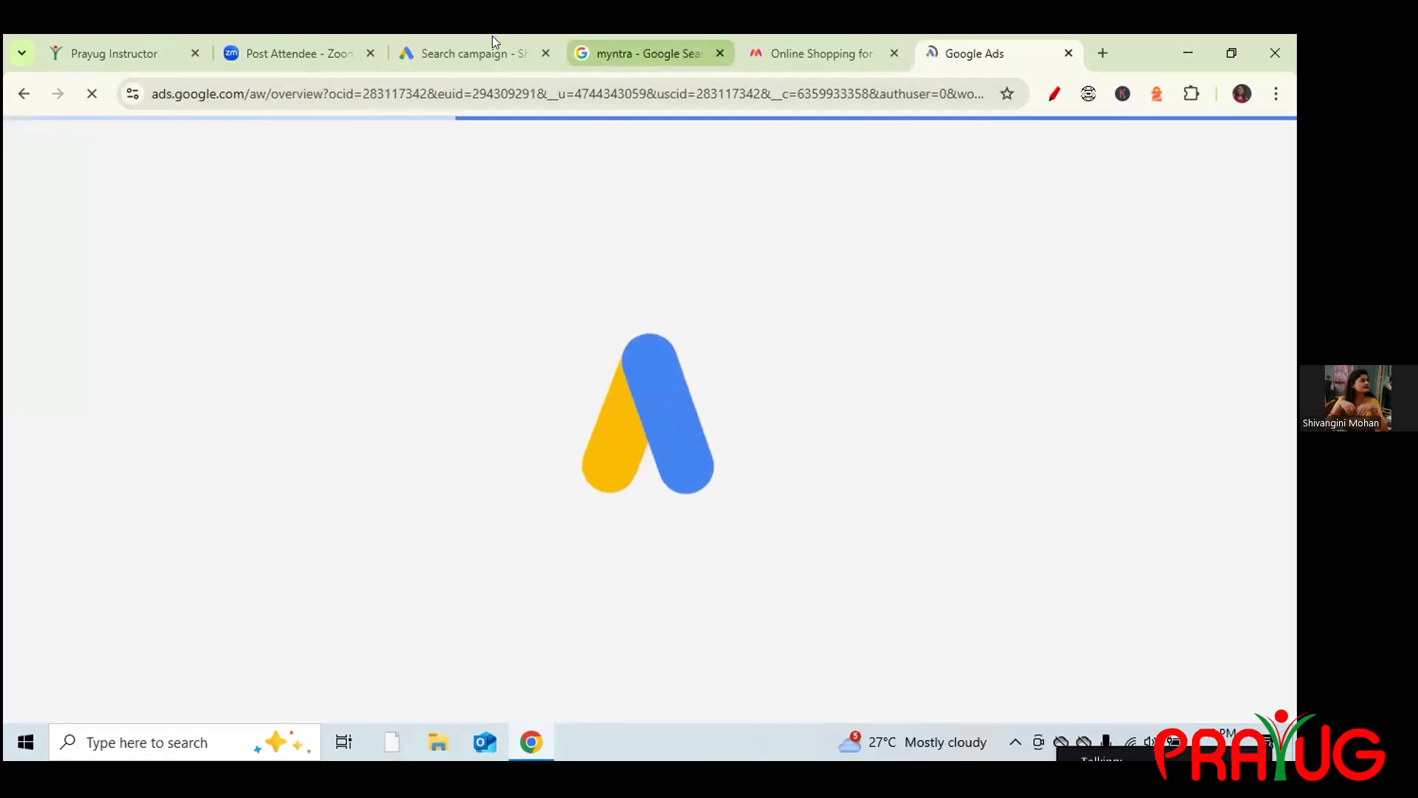
left_click(473, 46)
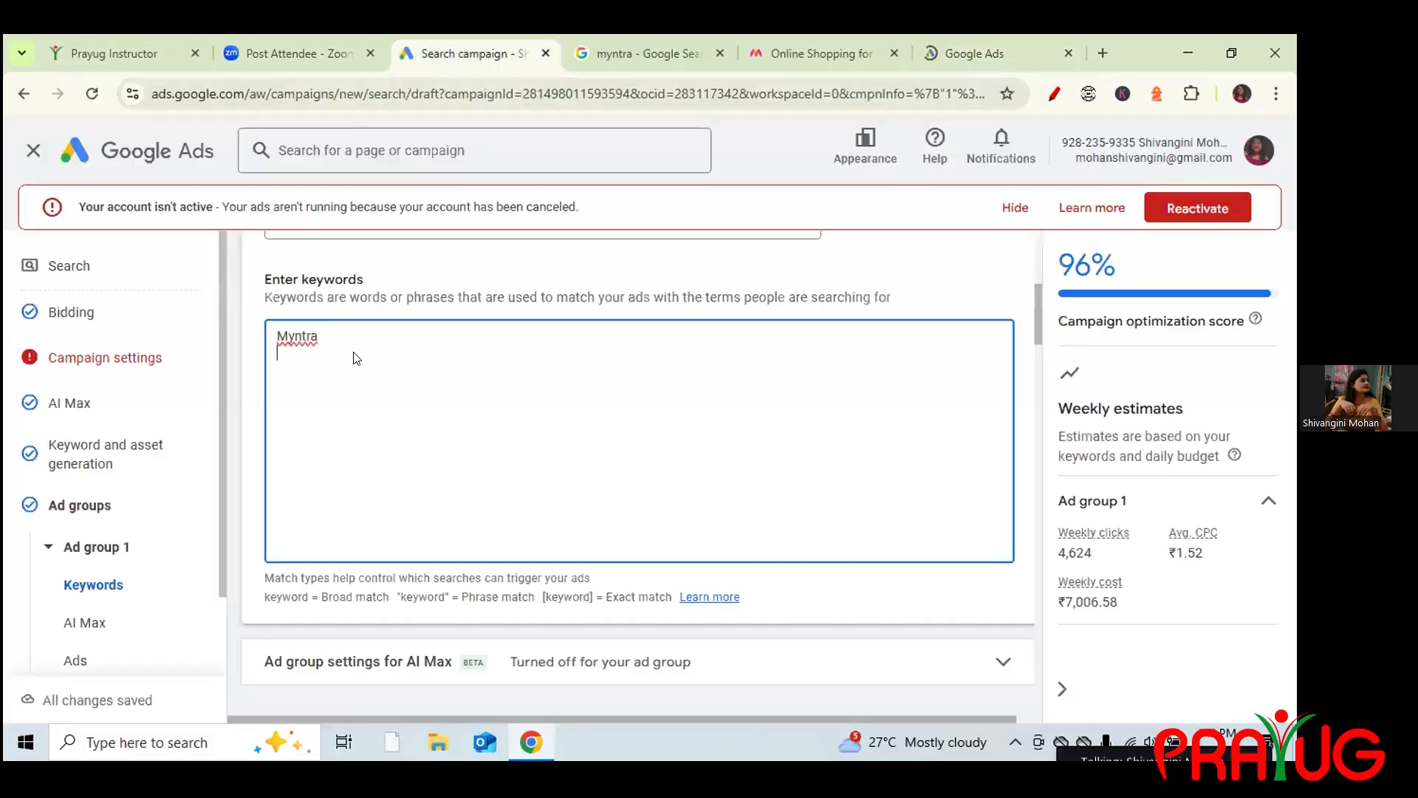
Add 'Beauty Cosmetics Products on myntrs' as the second keyword, then view the account Overview.
key("Return")
type("Beauty")
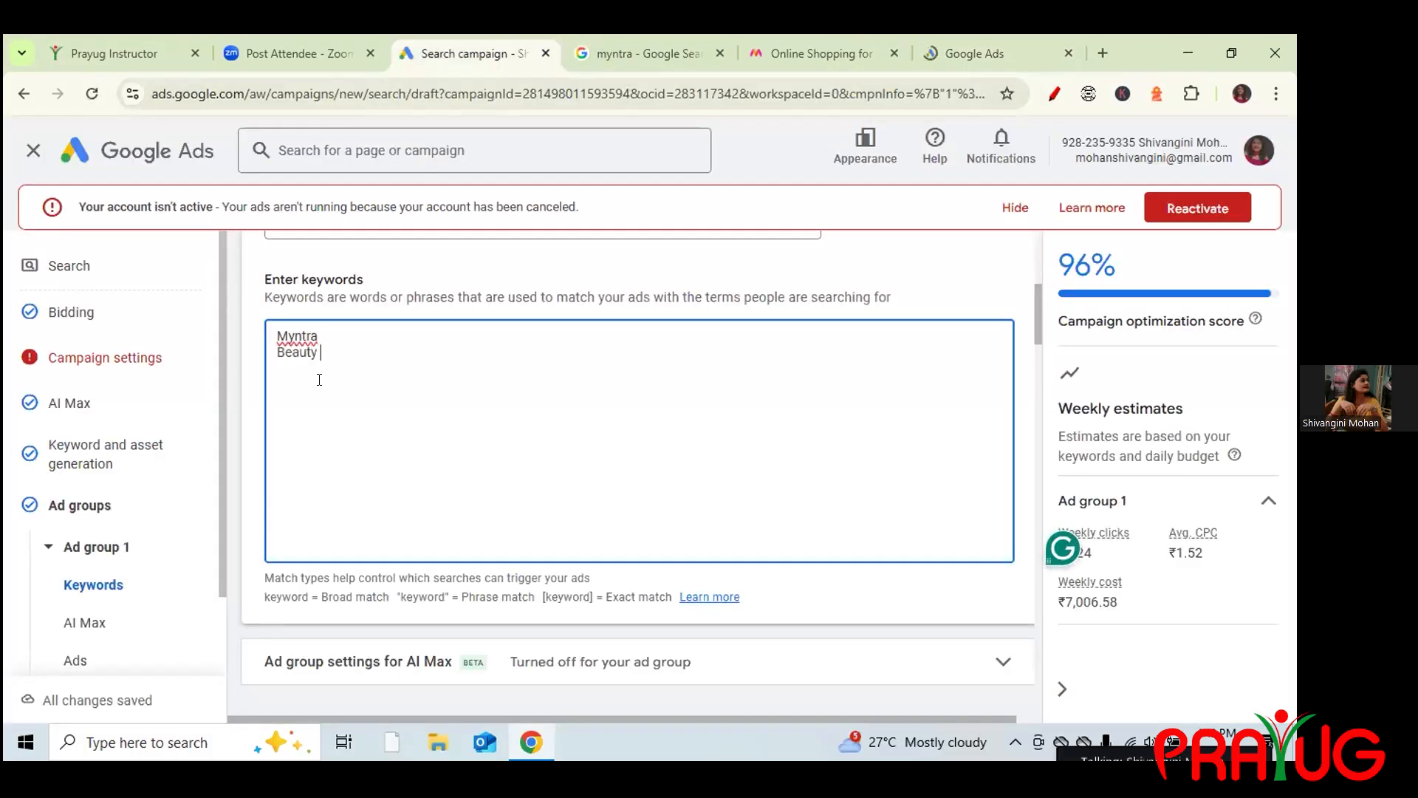
type(" Cosmetics Prodect")
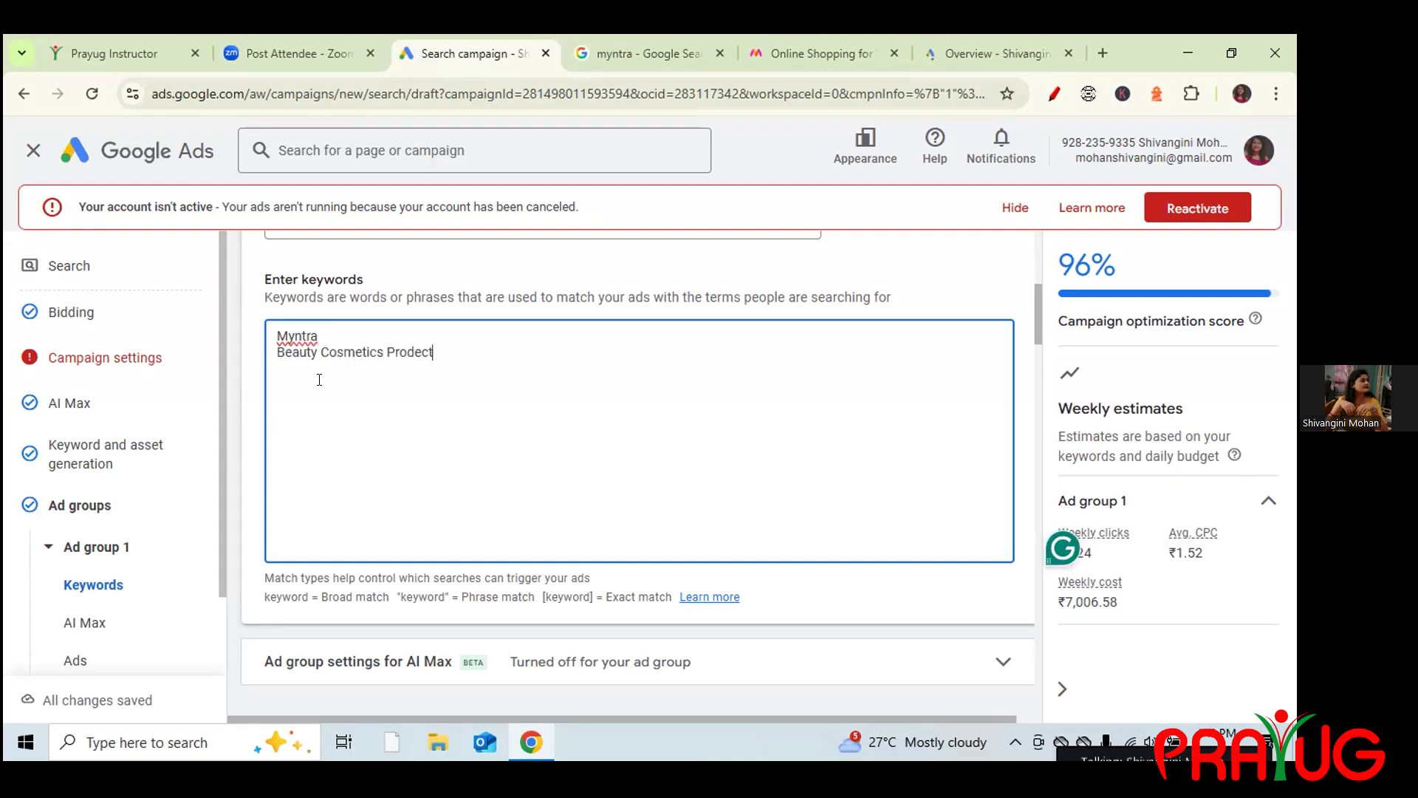
key("BackSpace")
key("BackSpace")
key("BackSpace")
key("BackSpace")
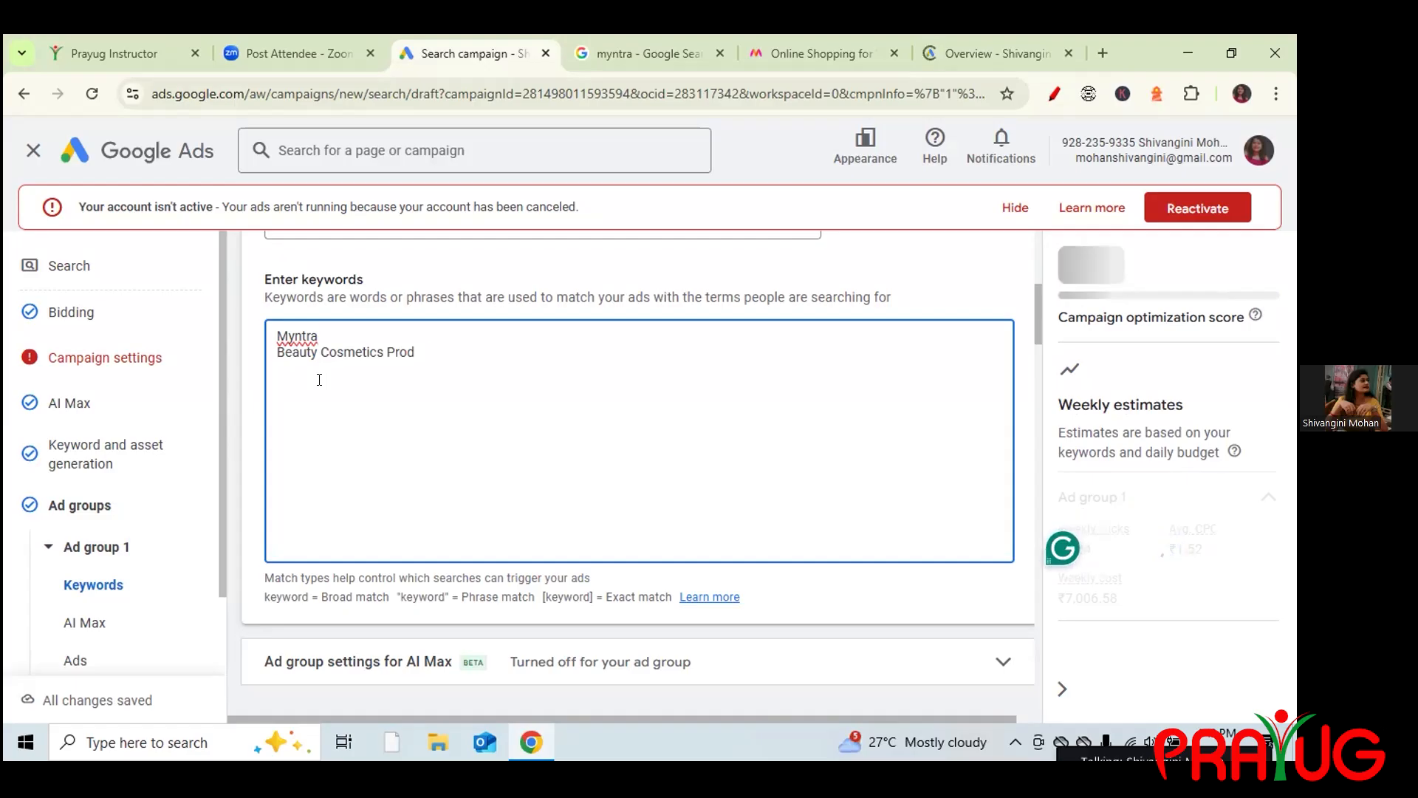
type("duucts")
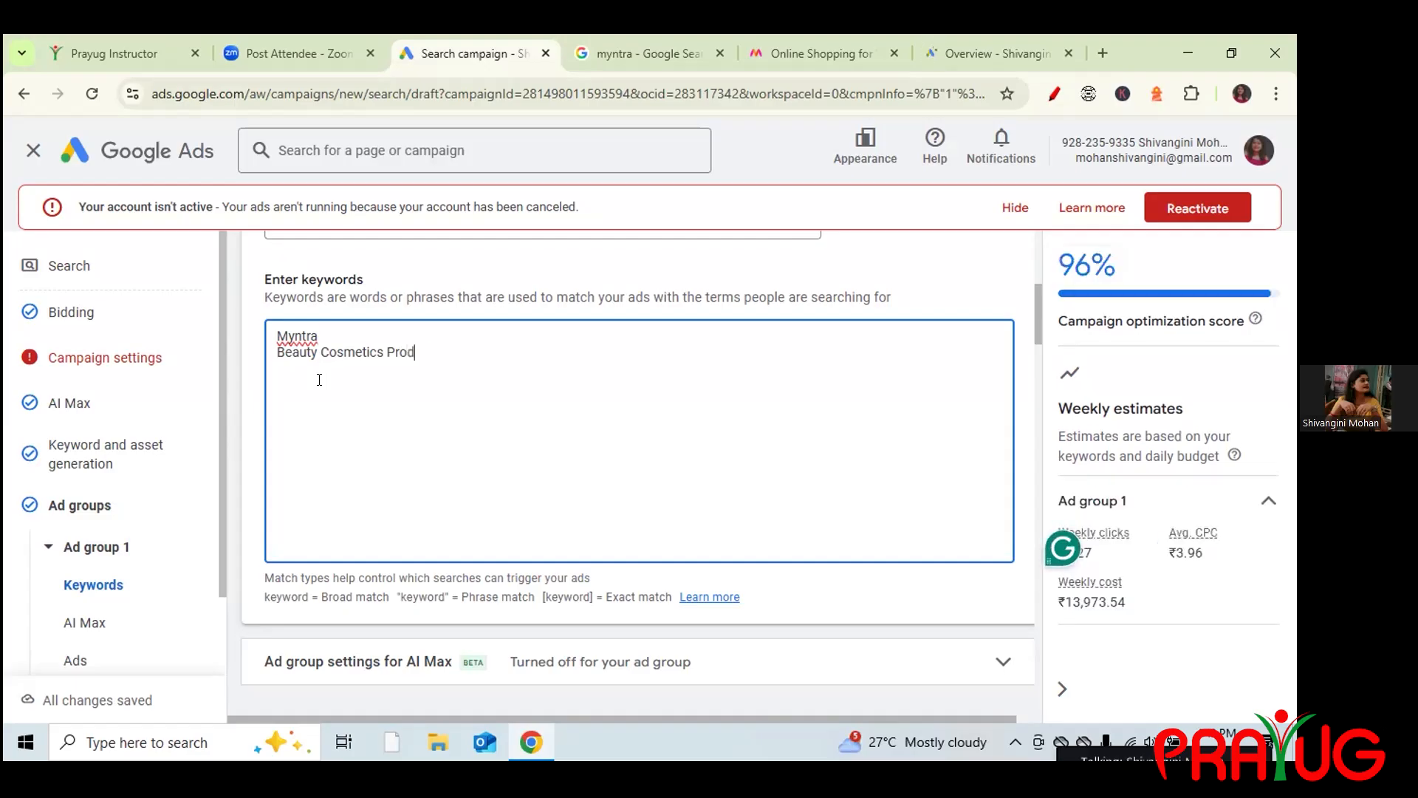
key("BackSpace")
key("BackSpace")
key("BackSpace")
key("BackSpace")
key("BackSpace")
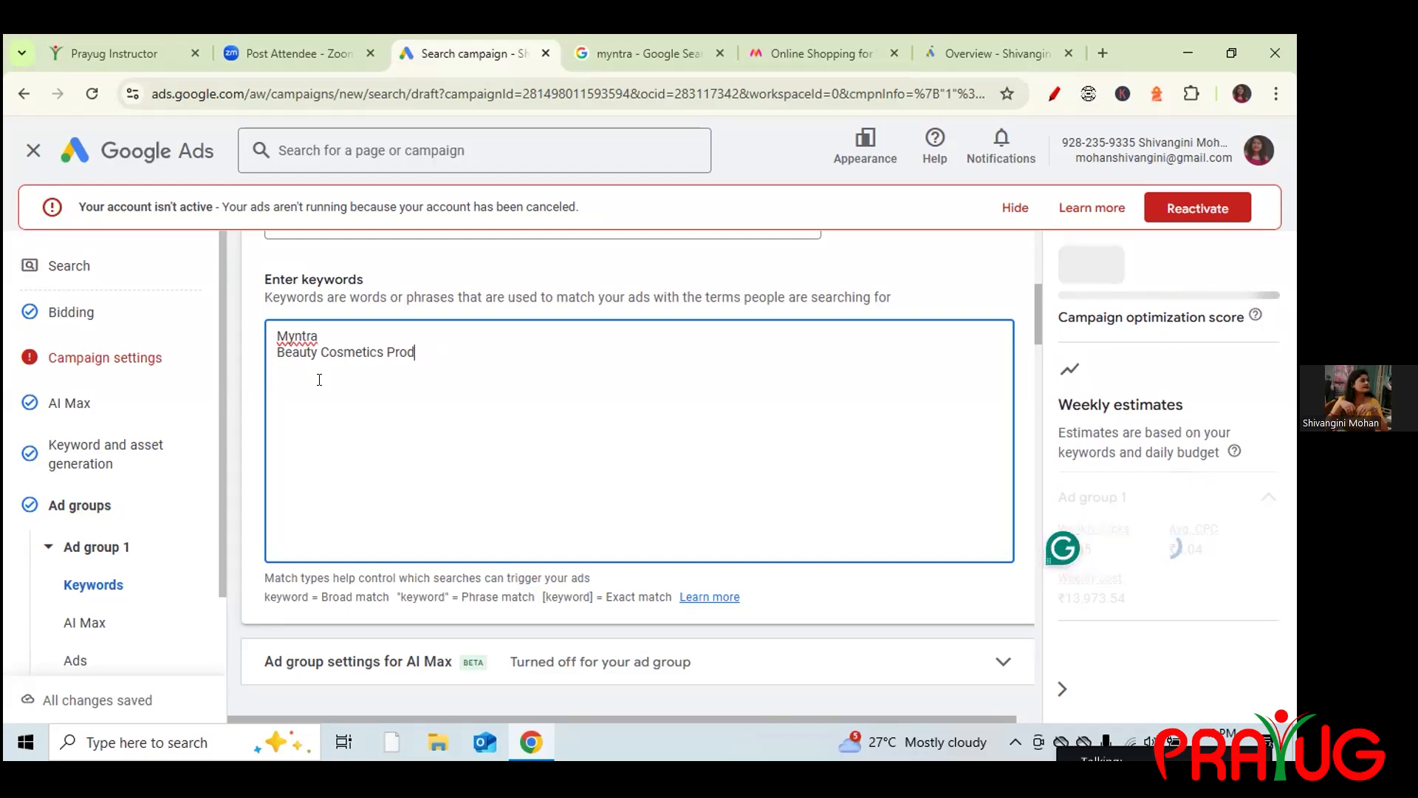
type("ucts")
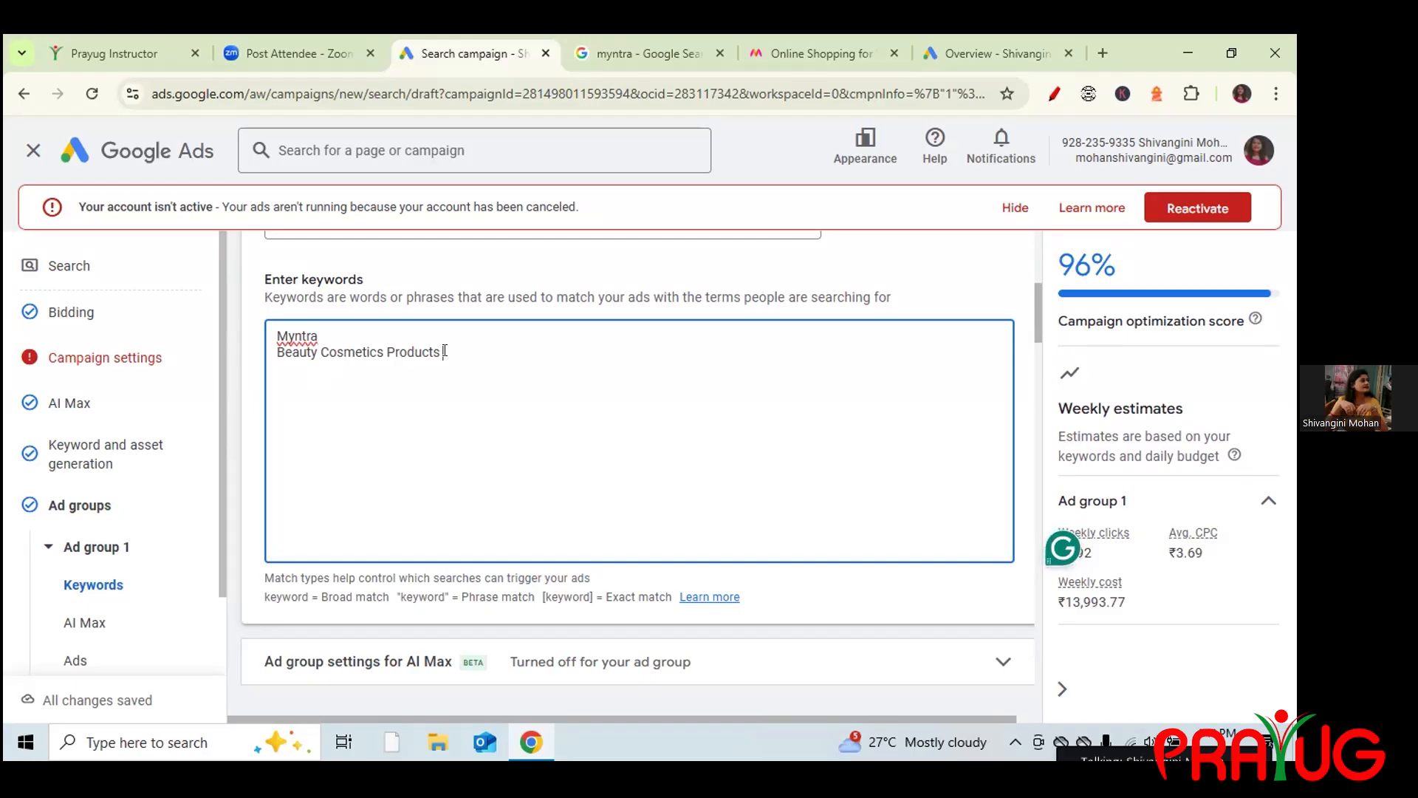
type(" on myntrs")
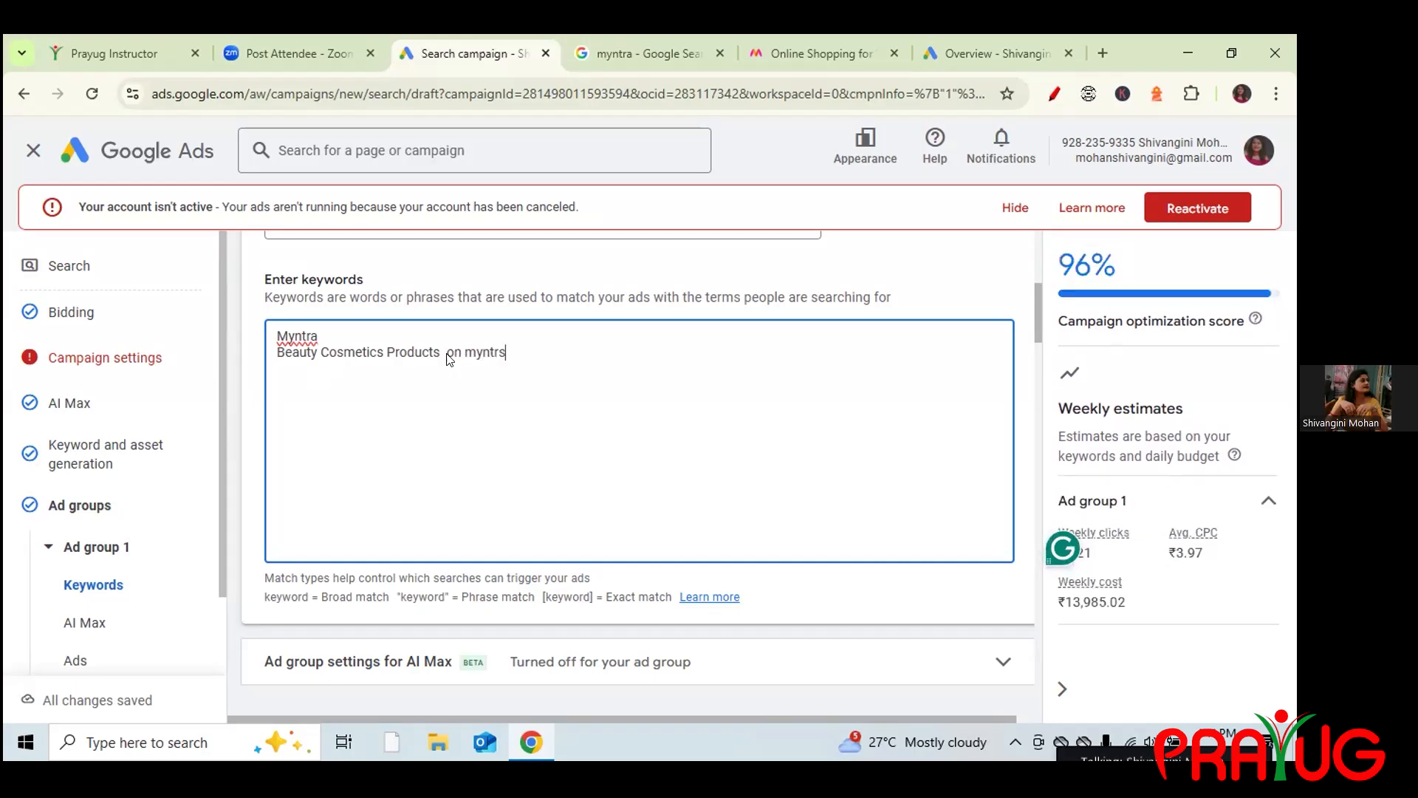
left_click(1022, 53)
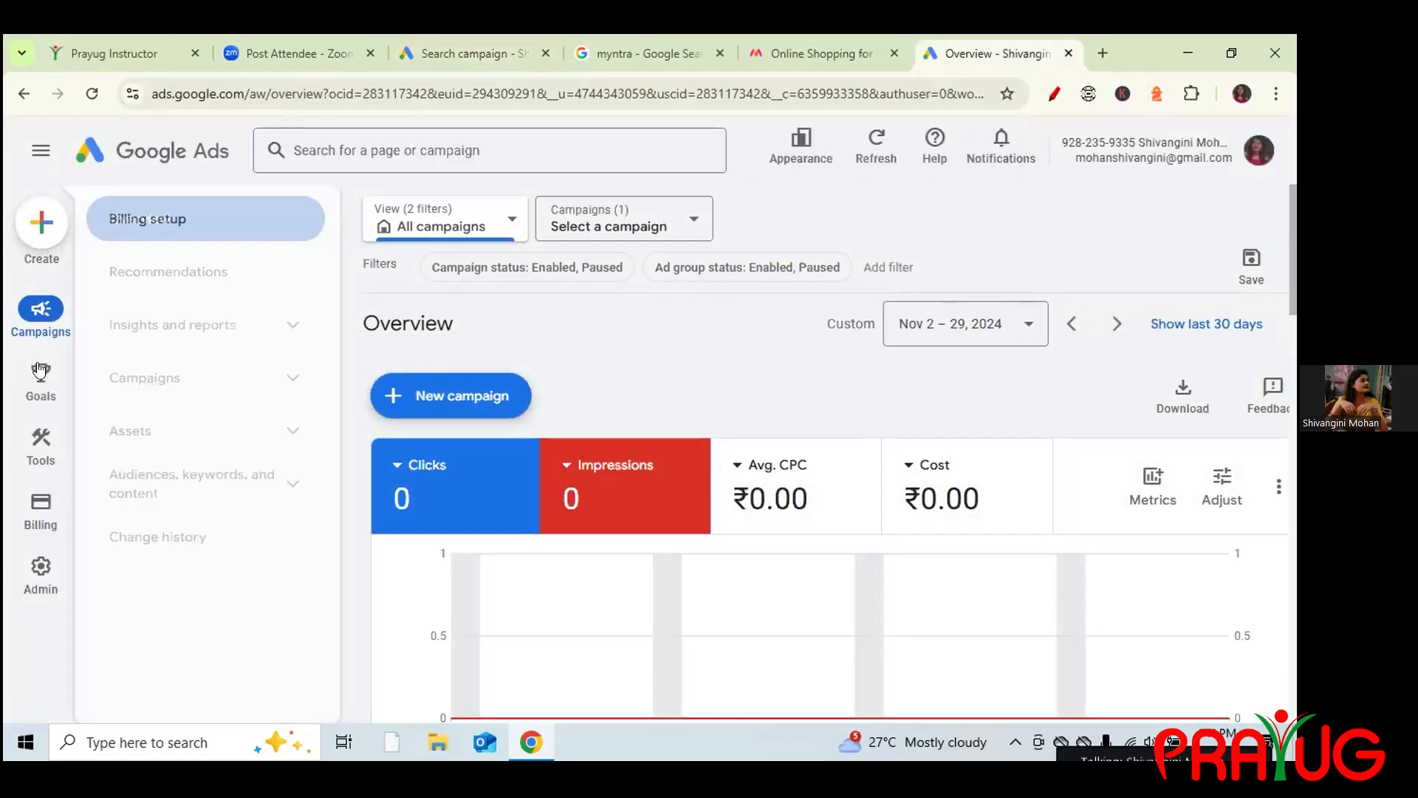
Open Keyword Planner's Discover new keywords tool.
mouse_move(31, 466)
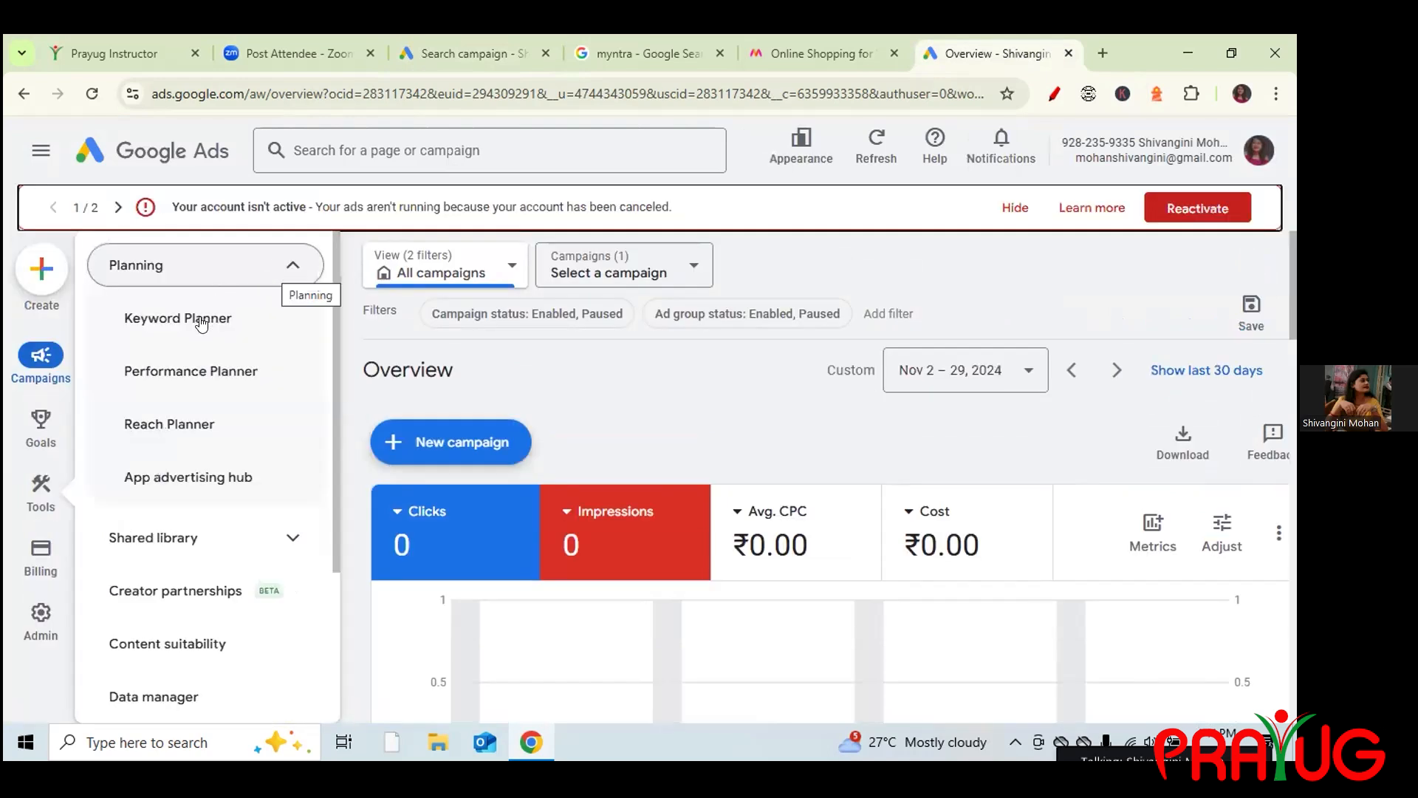
left_click(201, 322)
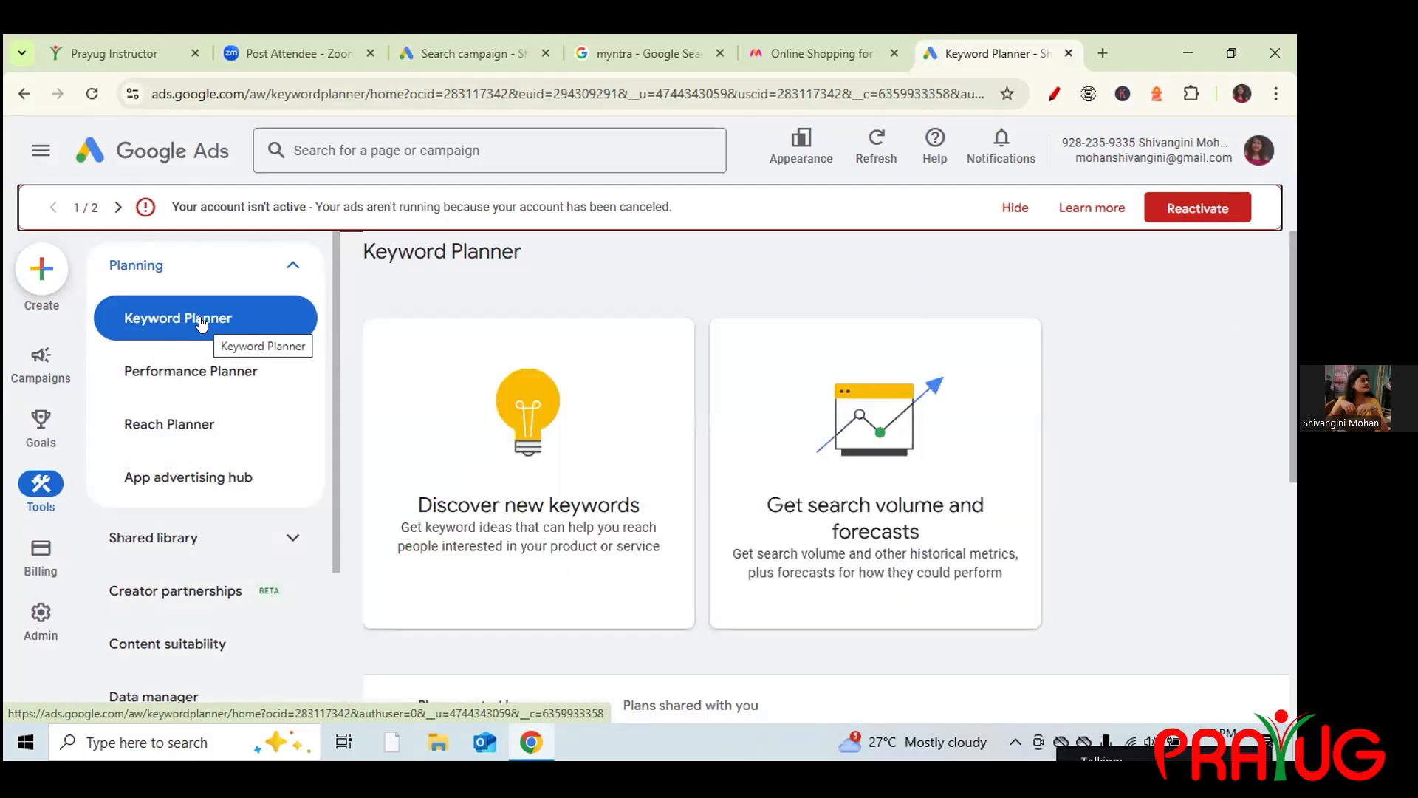
left_click(499, 436)
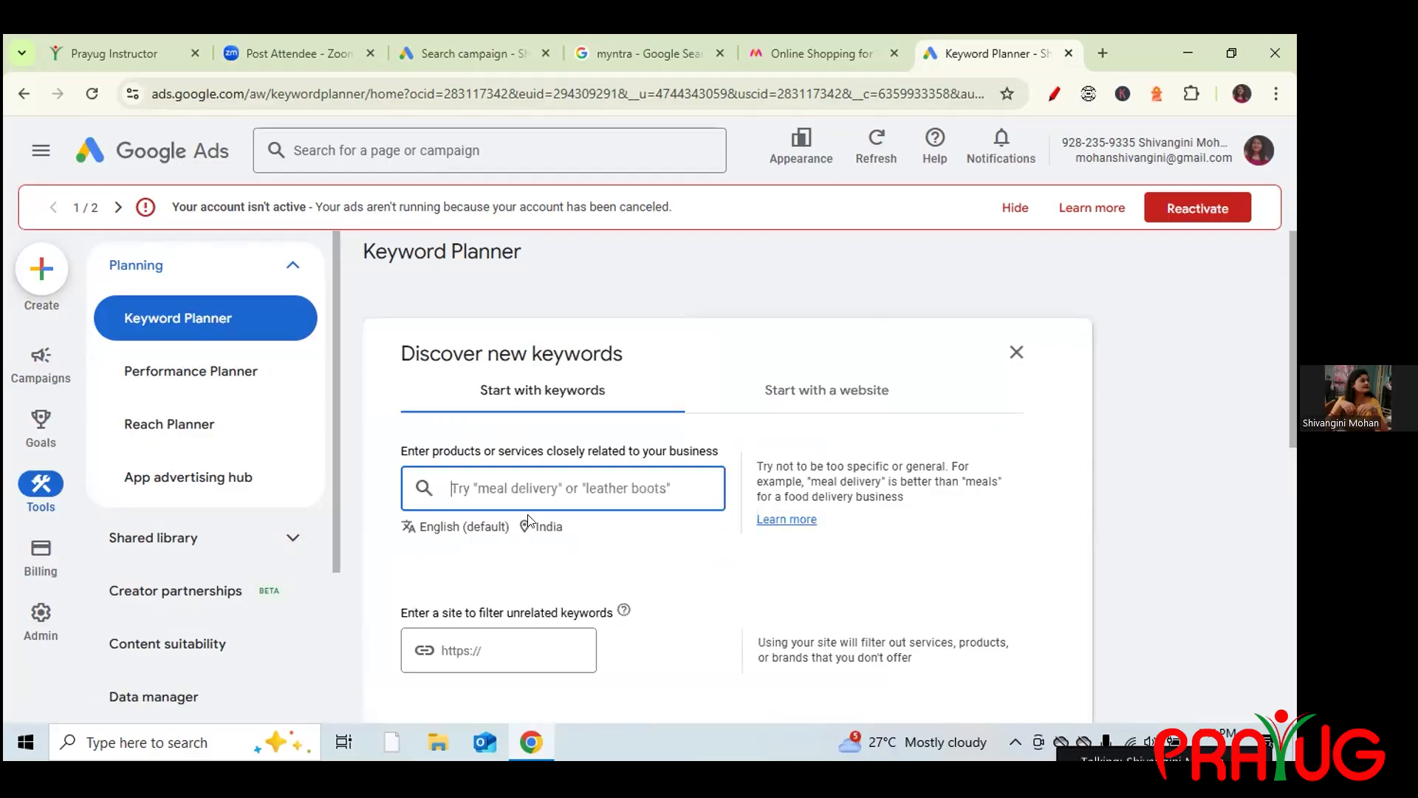
Get keyword ideas for seeds 'myntra' and 'womens clothing' and review the results.
type("myntra")
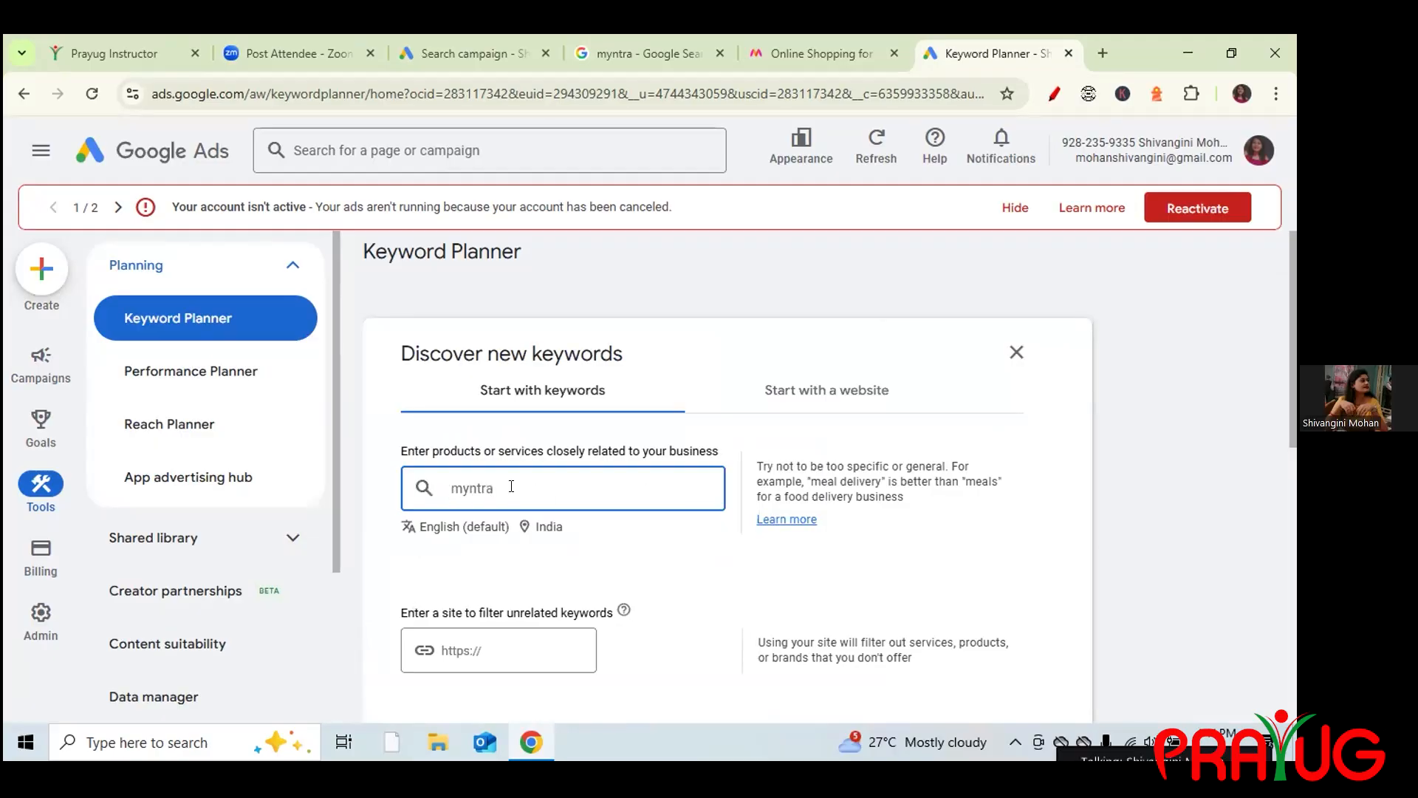
key("Return")
type("wo")
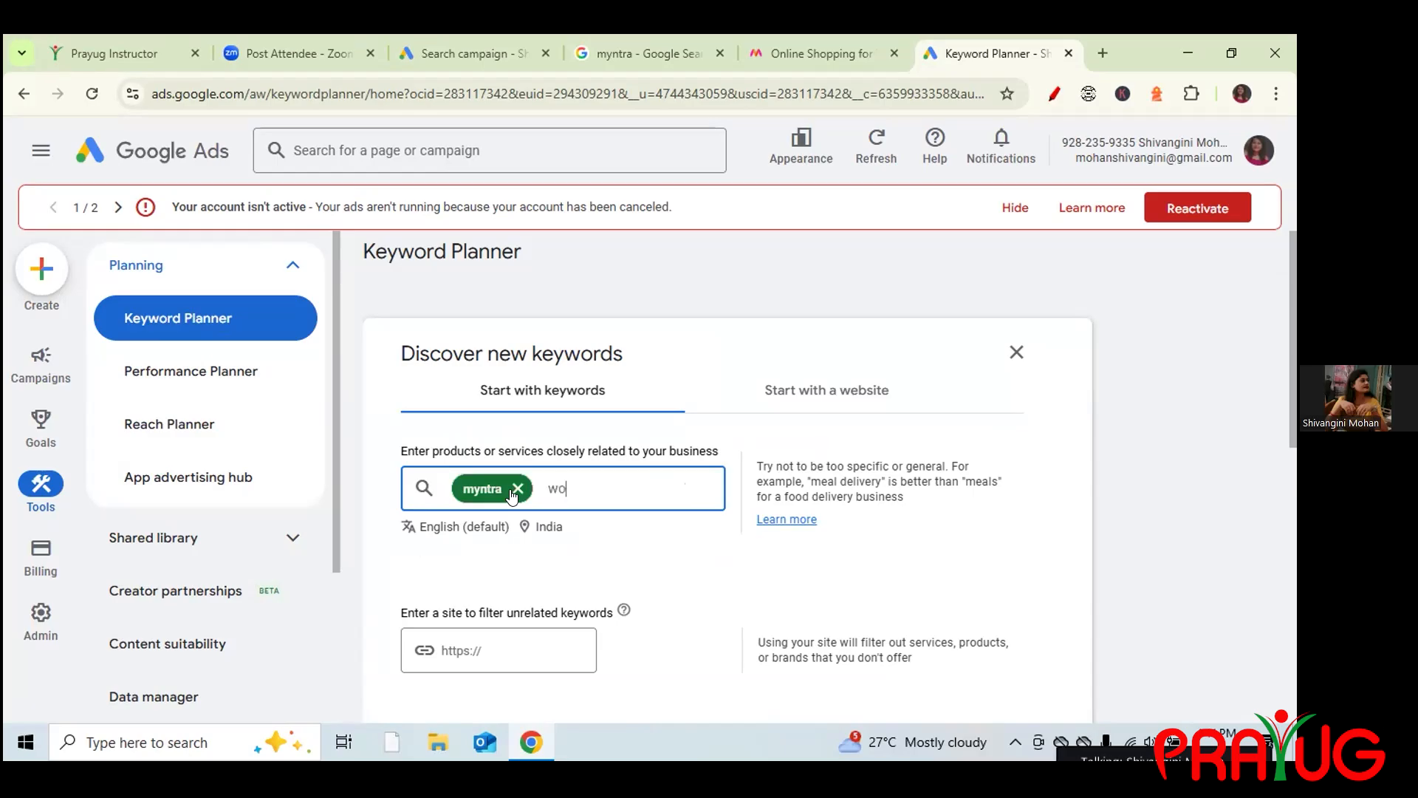
type("mens clothing")
key("Return")
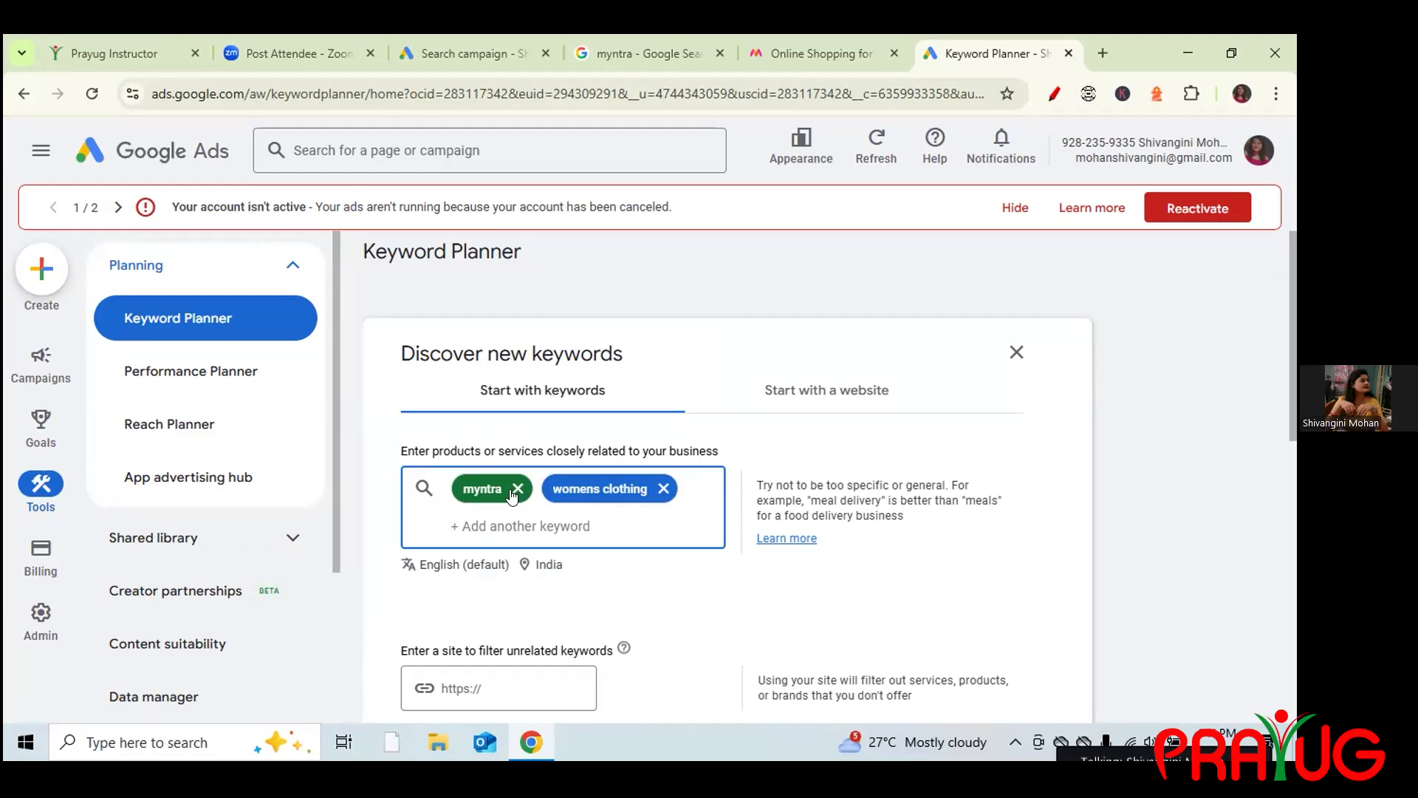
key("Return")
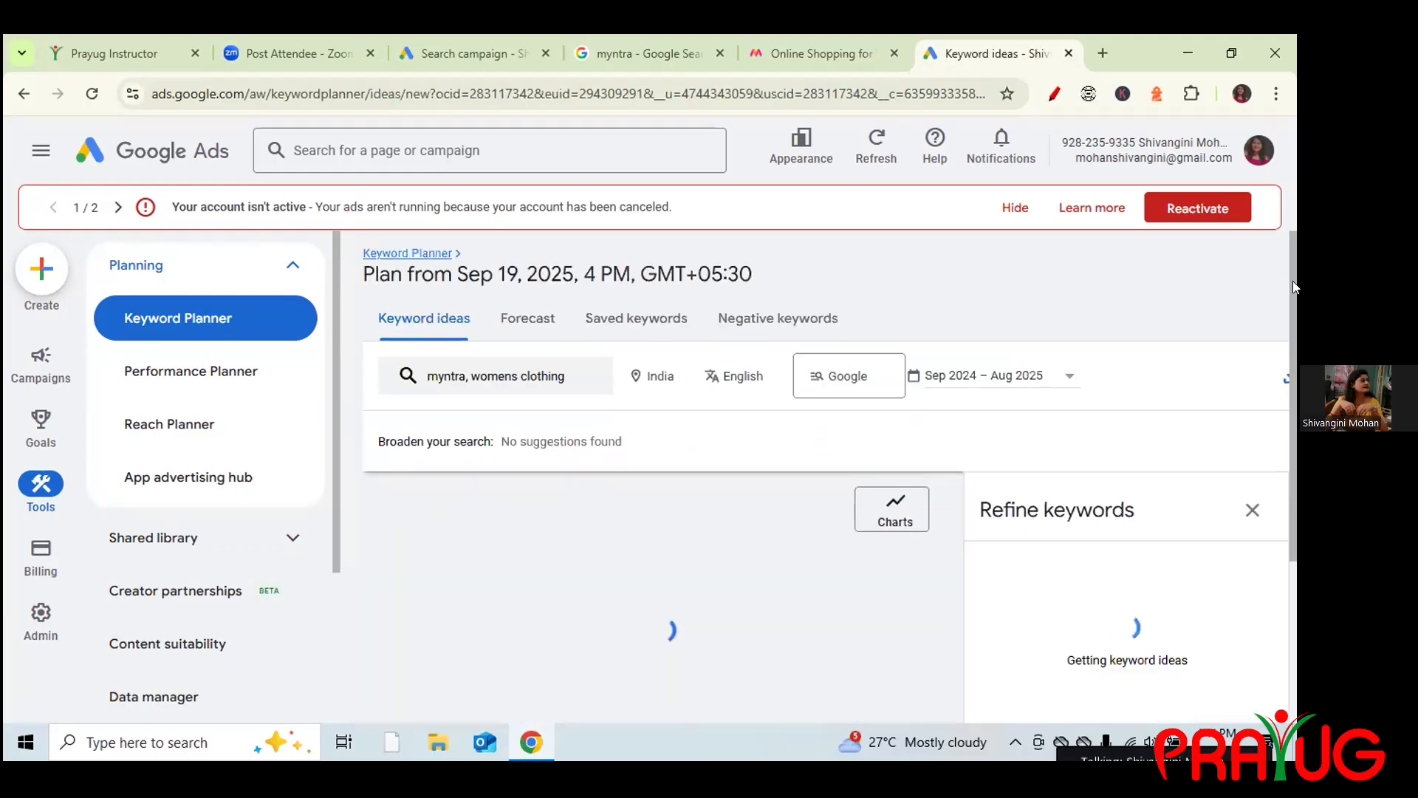
left_click(1253, 522)
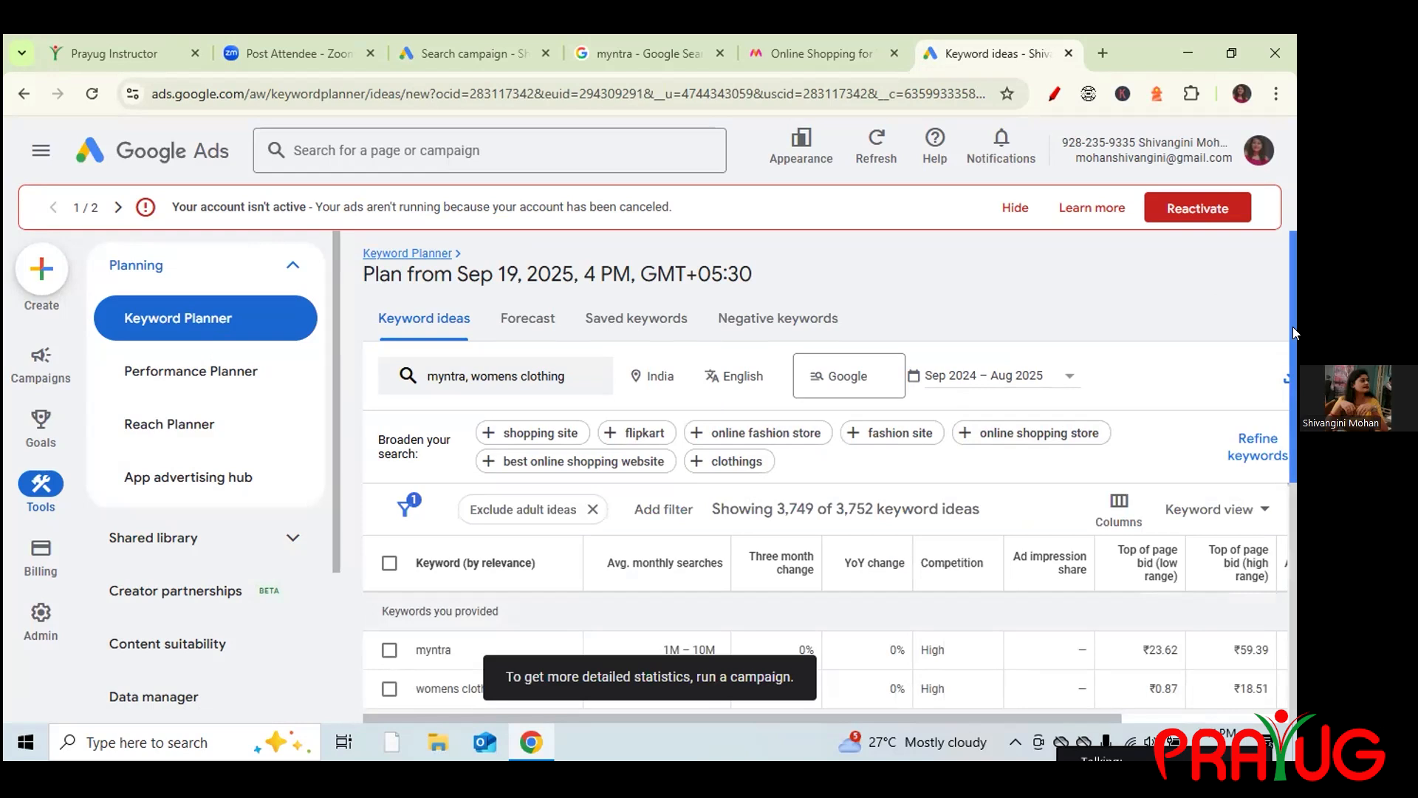
scroll(1293, 361, "down", 1)
left_click_drag(1293, 360, 1228, 288)
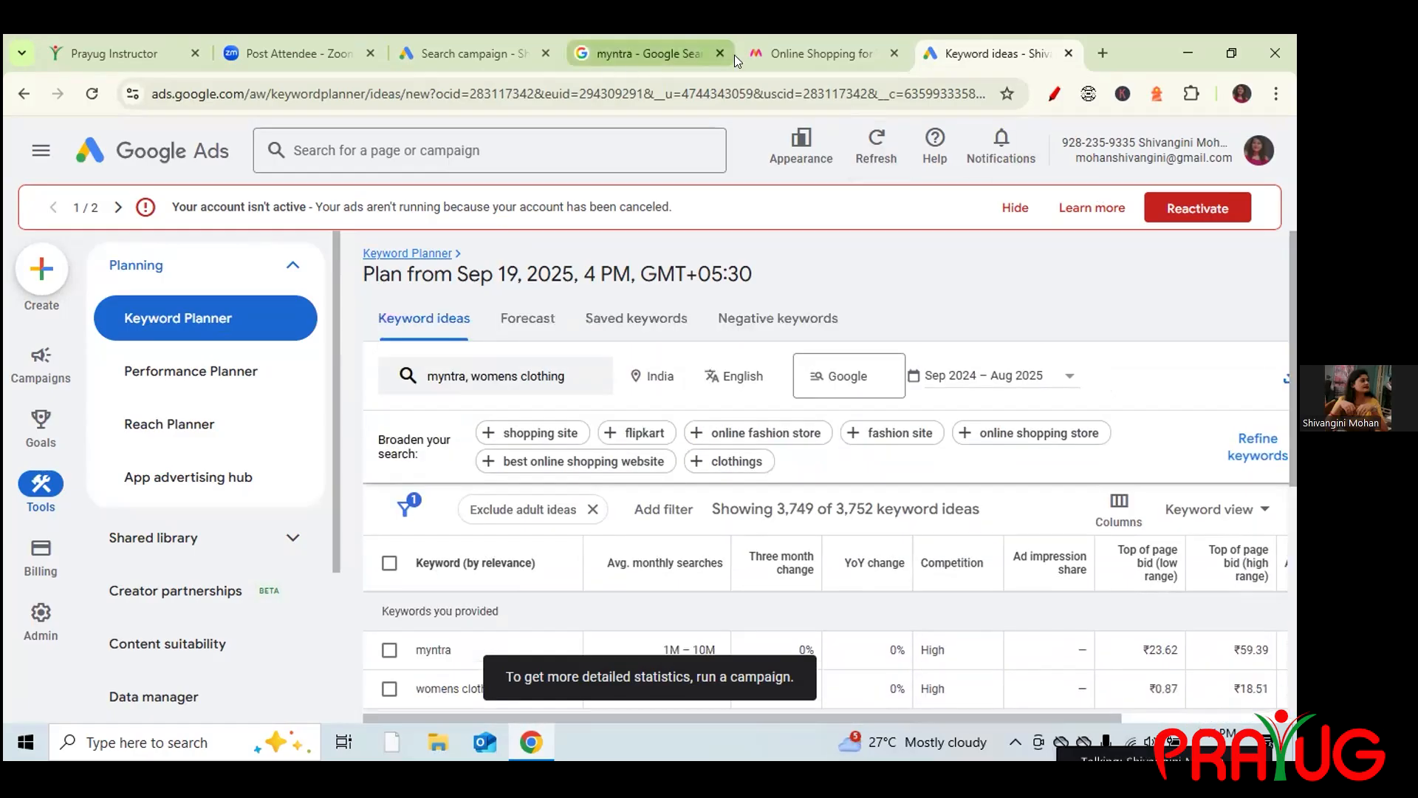
Check Google's autocomplete suggestions for myntra, clear the query, and return to the campaign.
left_click(657, 41)
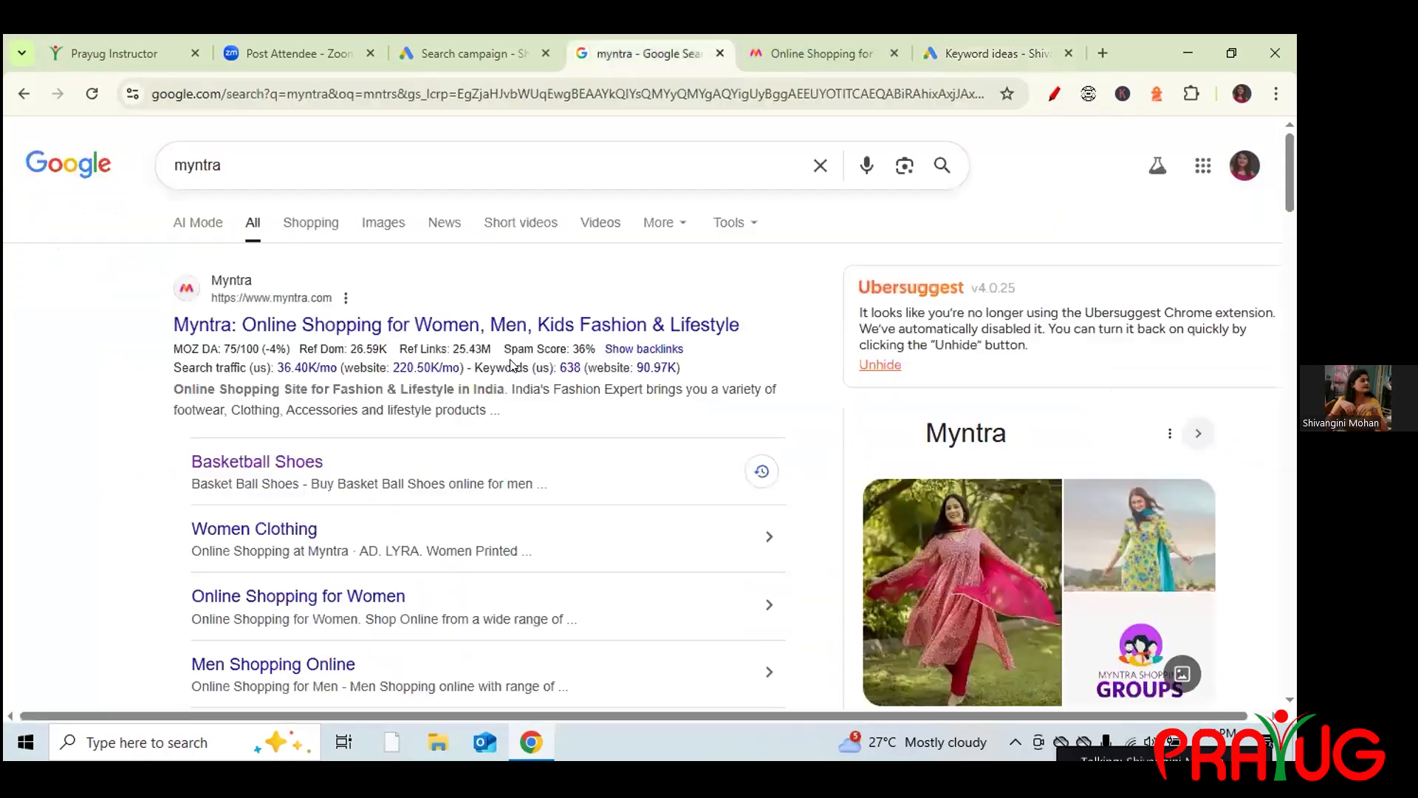
left_click(443, 164)
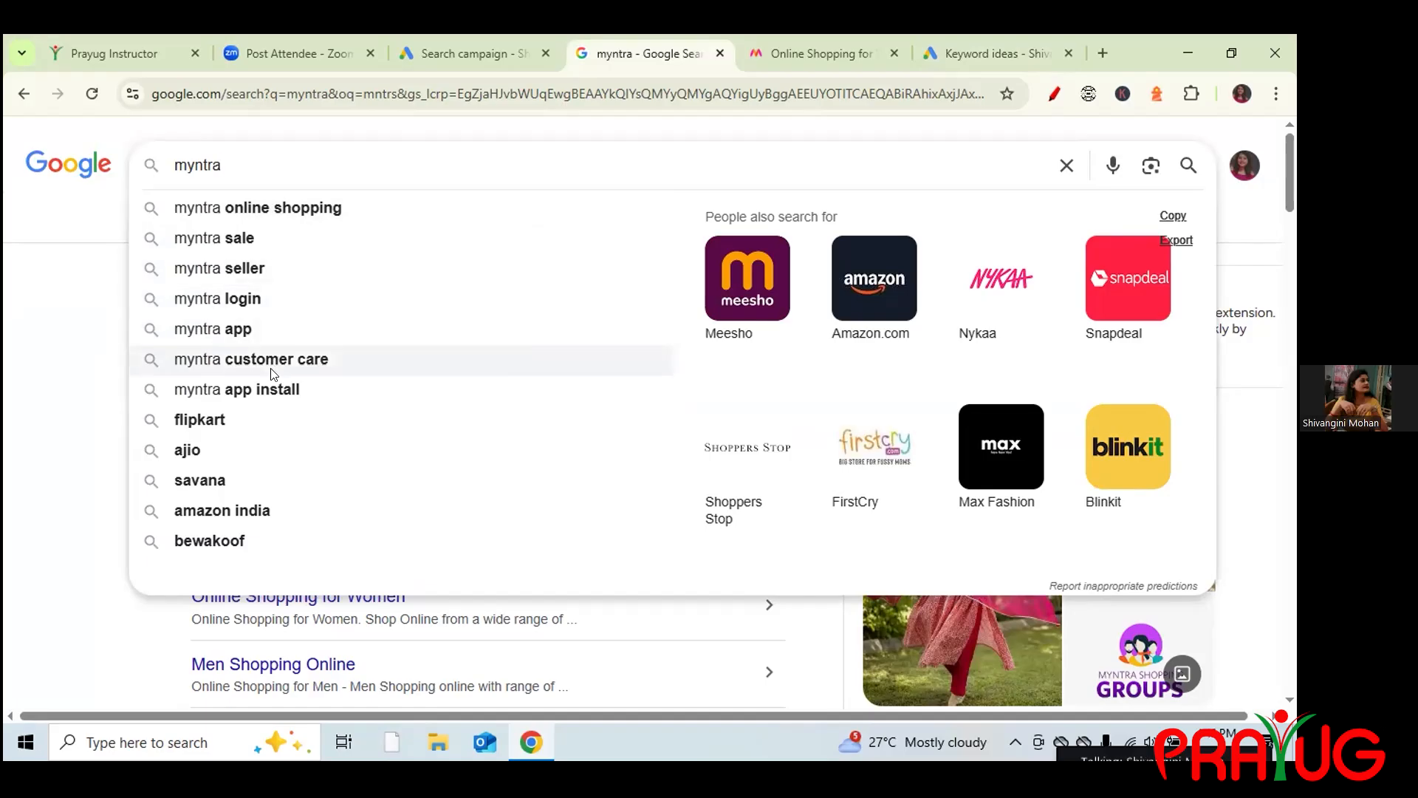
left_click(1065, 167)
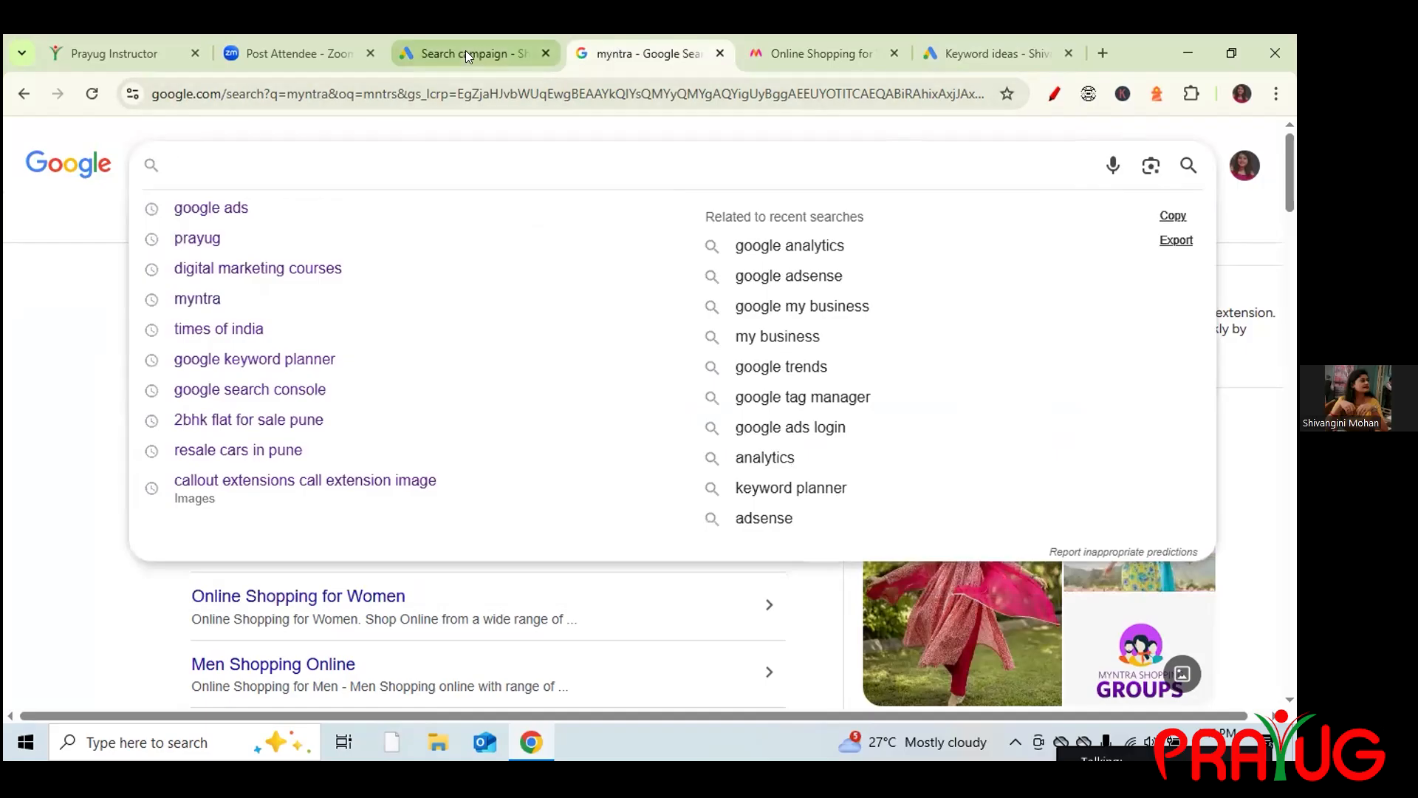
left_click(466, 53)
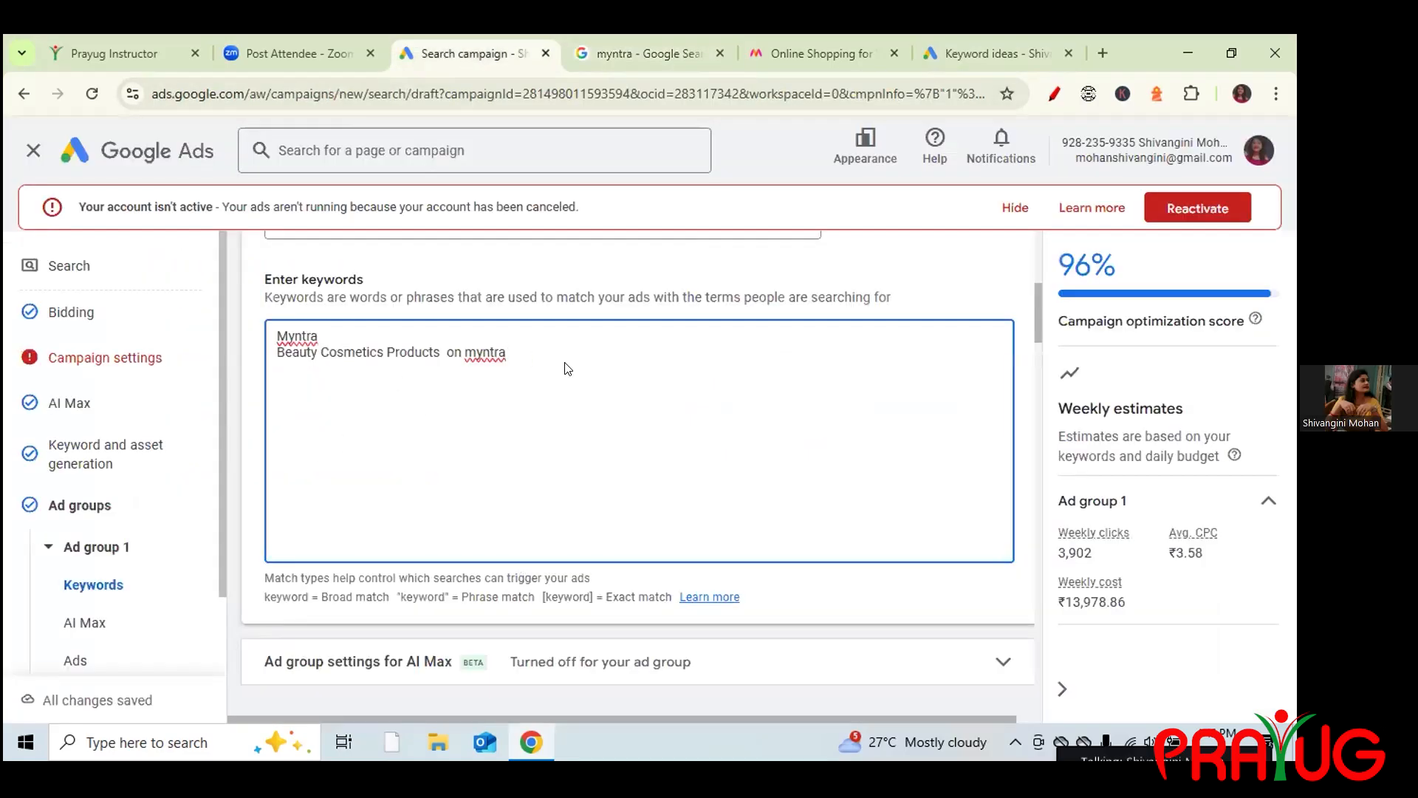
Add keywords 'myntra online shopping' and 'myntra customer care', capitalising Myntra via Grammarly.
type("myn")
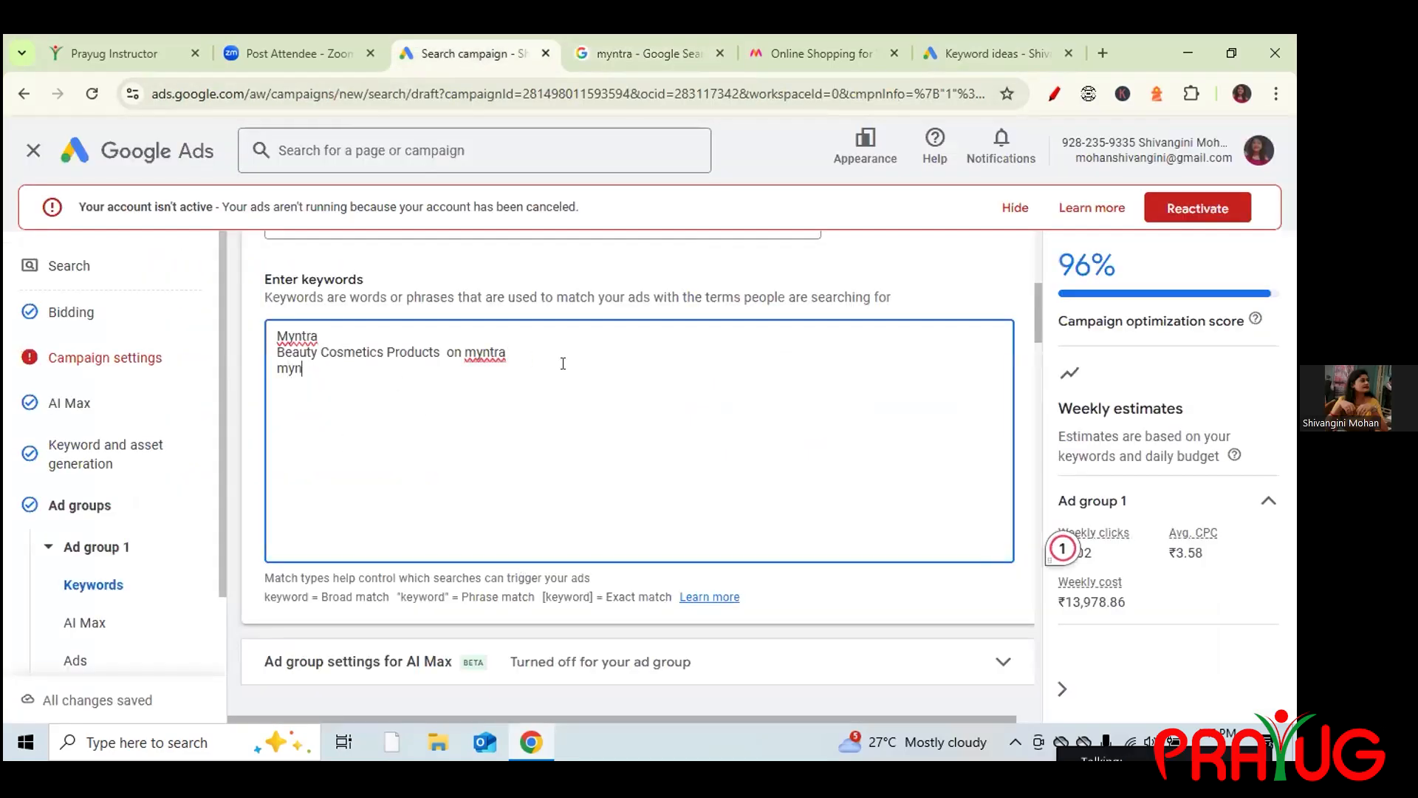
type("tra online shopping")
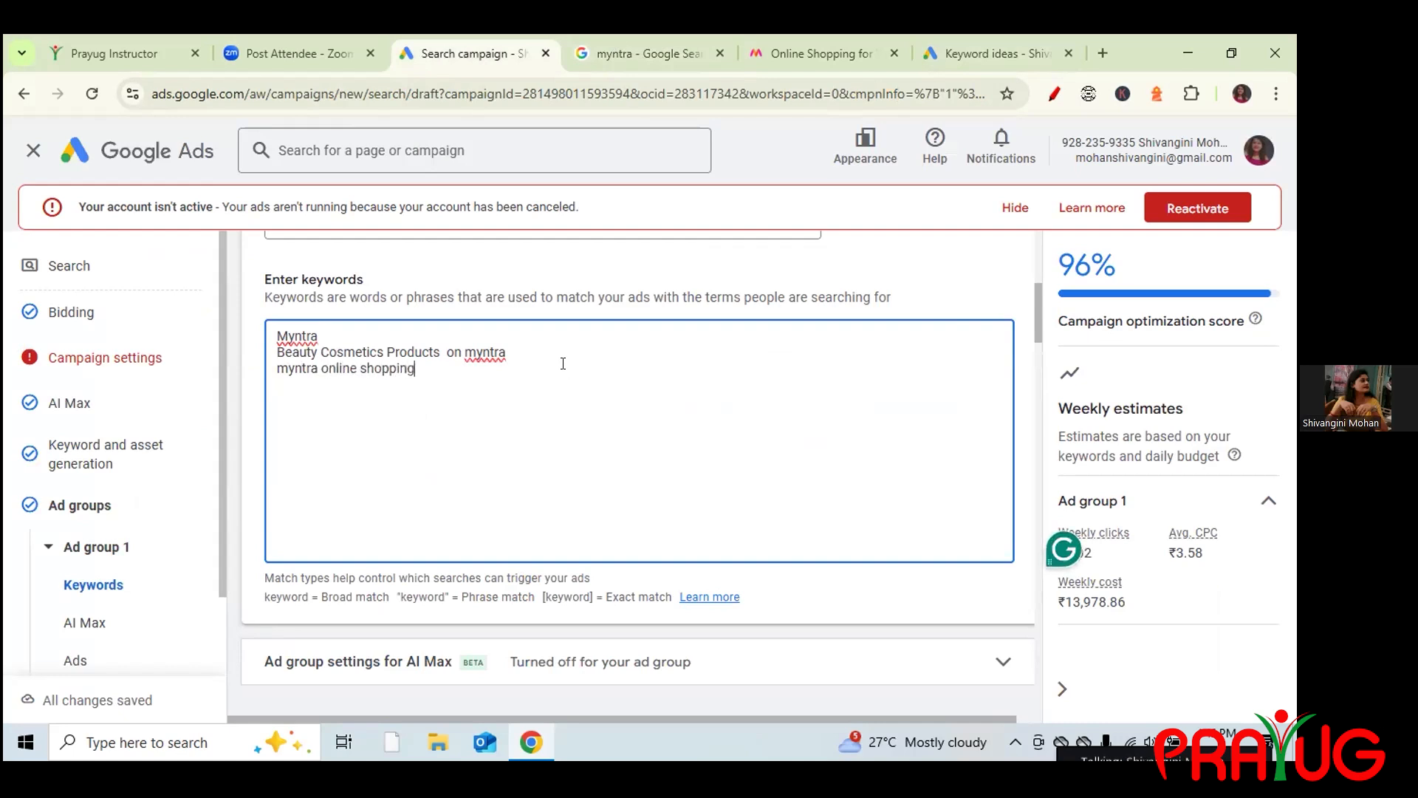
key("Return")
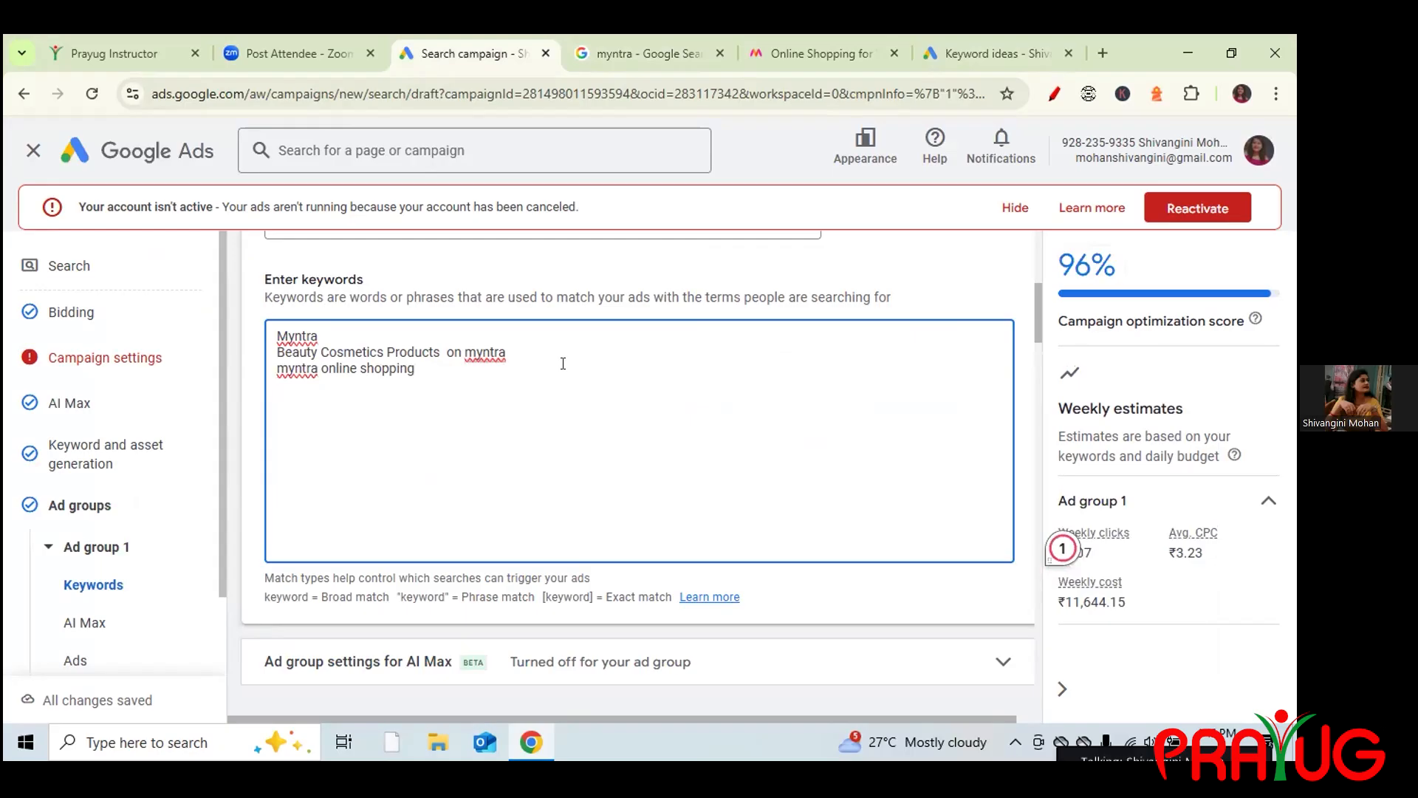
type("myntra customer care")
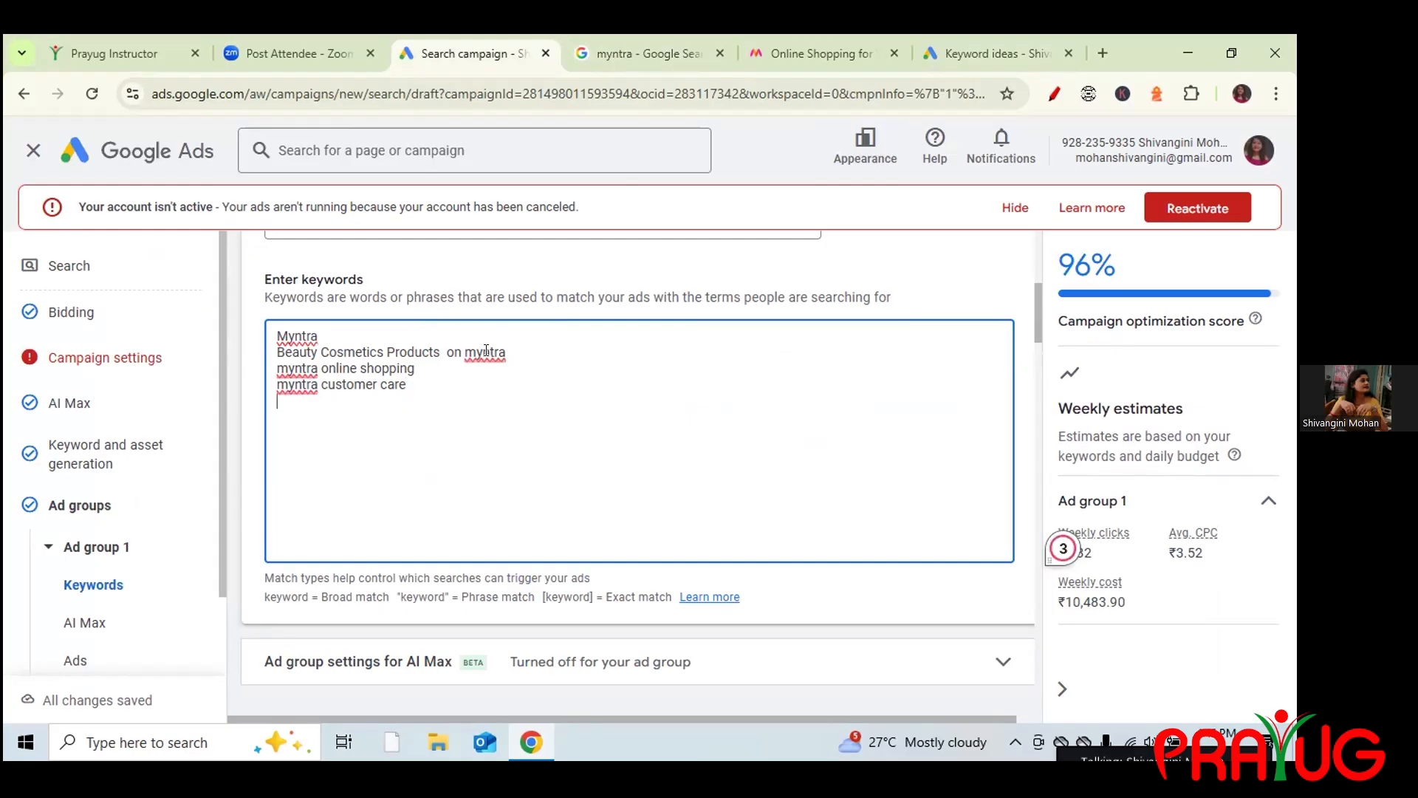
mouse_move(484, 352)
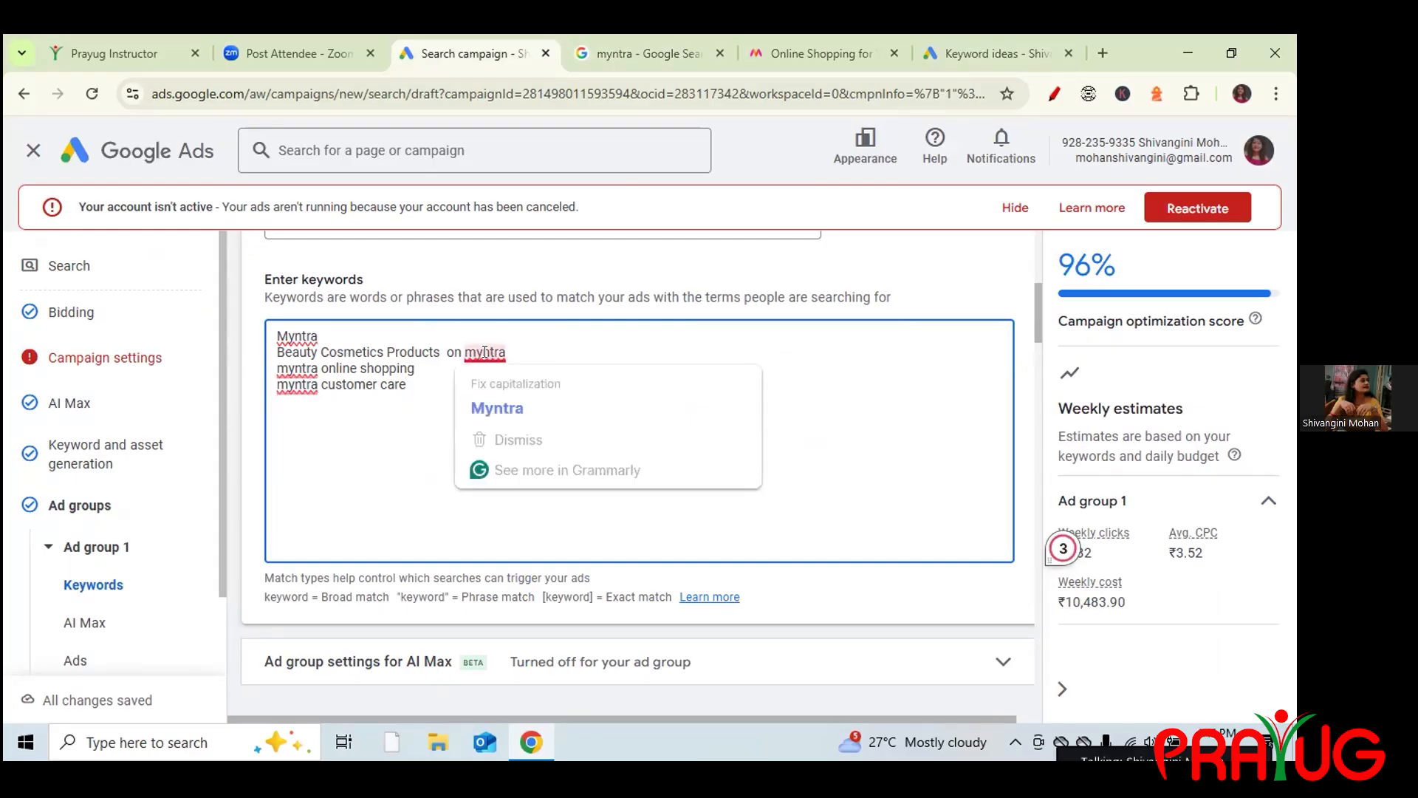
left_click(497, 406)
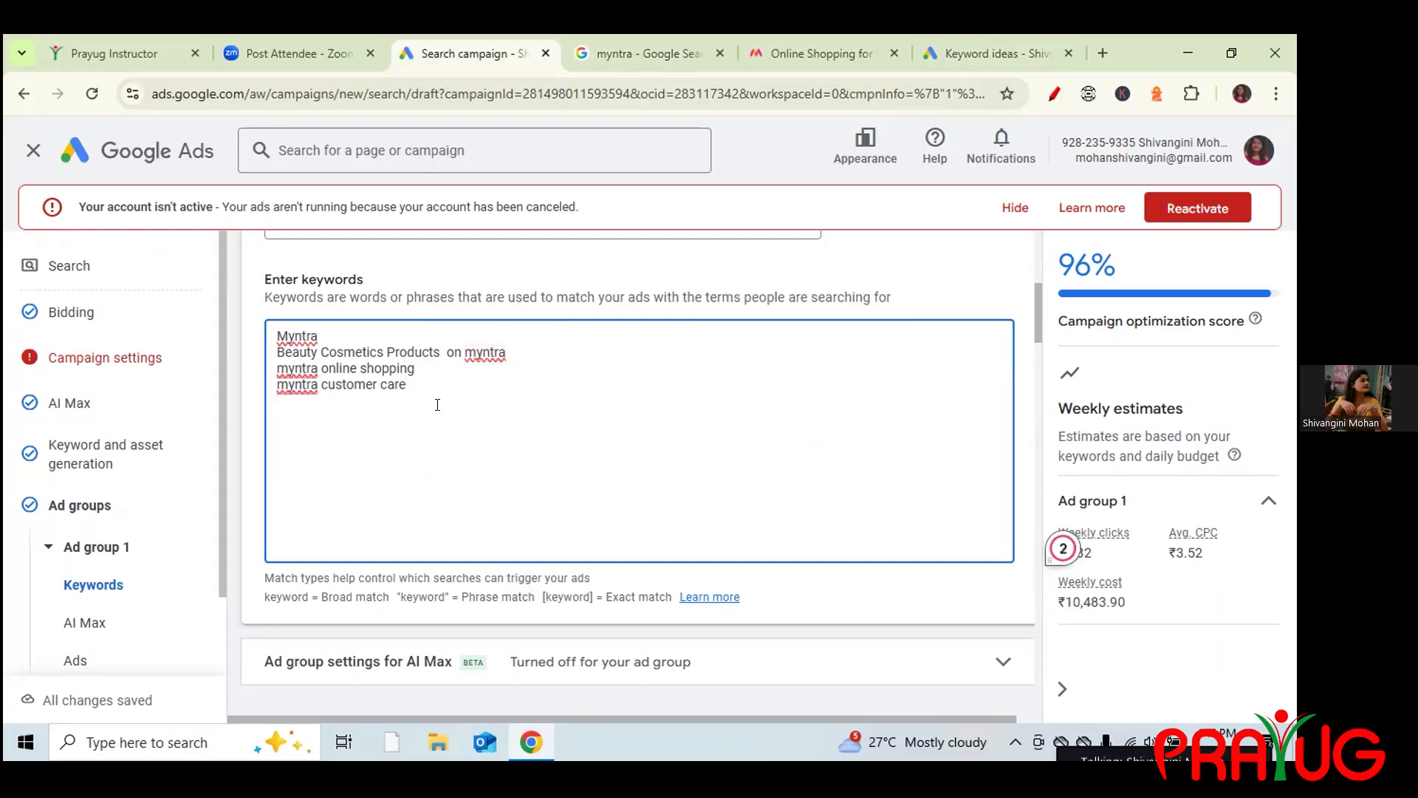
Tidy the keyword lines: split merged text, remove the duplicate myntra and stray M, capitalise Myntra.
mouse_move(296, 374)
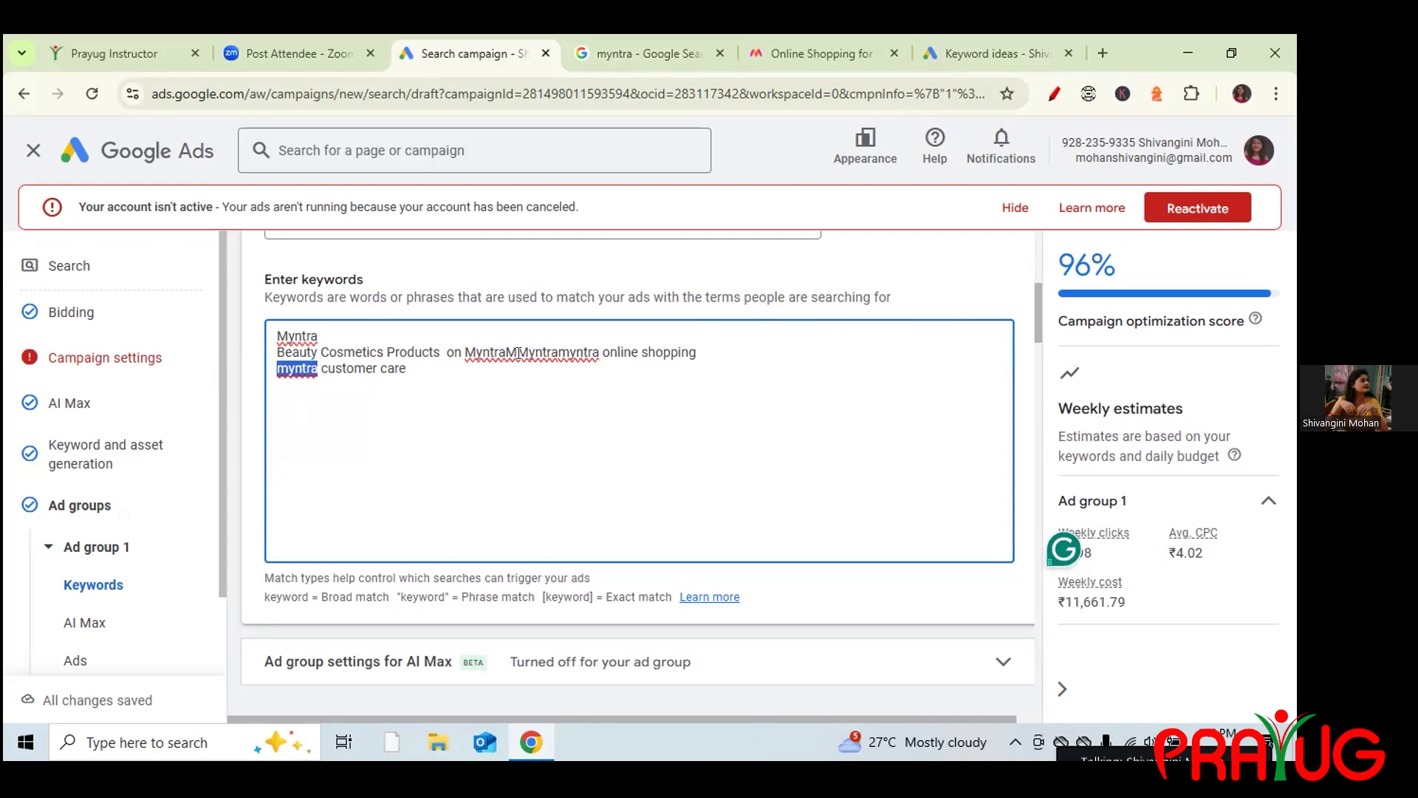
mouse_move(516, 347)
left_click(515, 350)
key("Return")
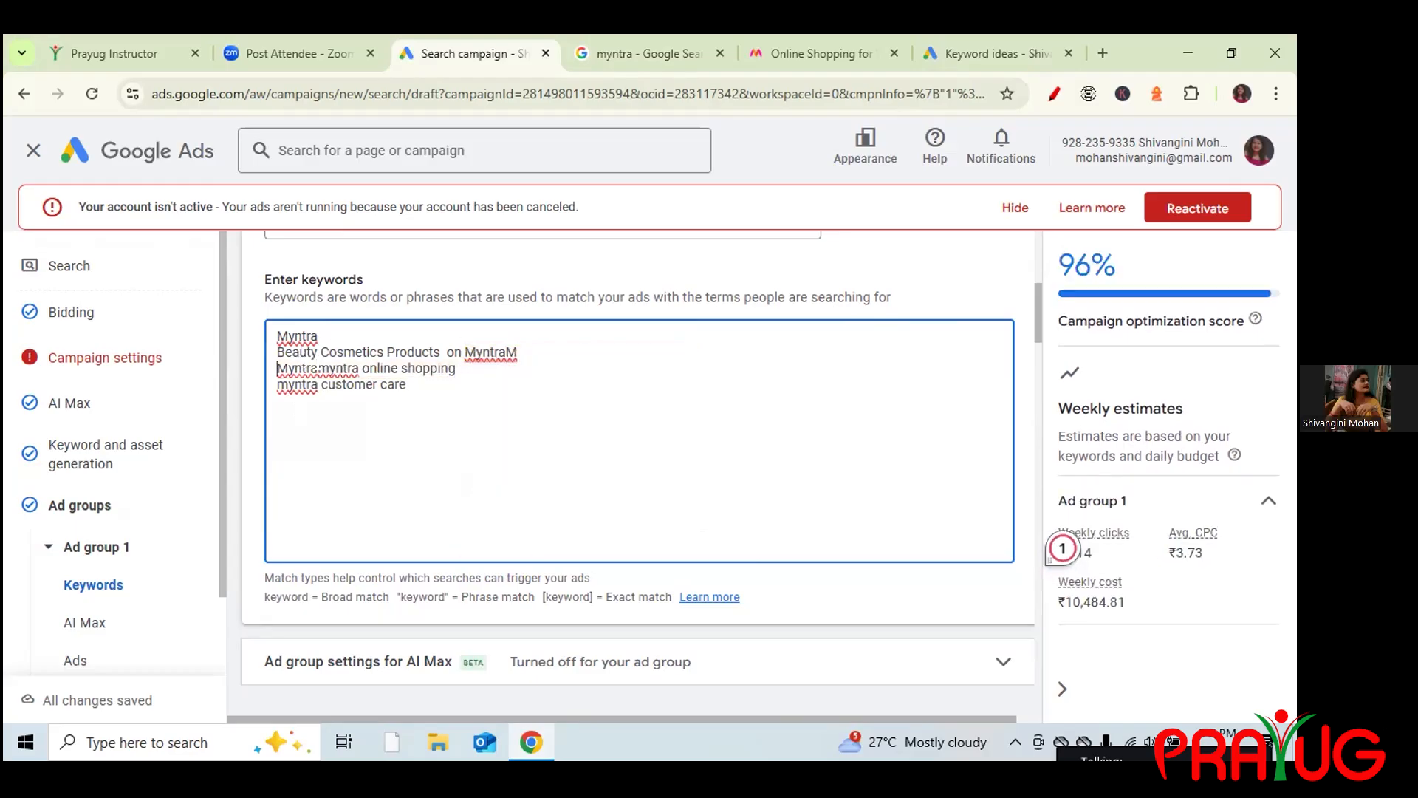
left_click_drag(318, 367, 355, 366)
key("BackSpace")
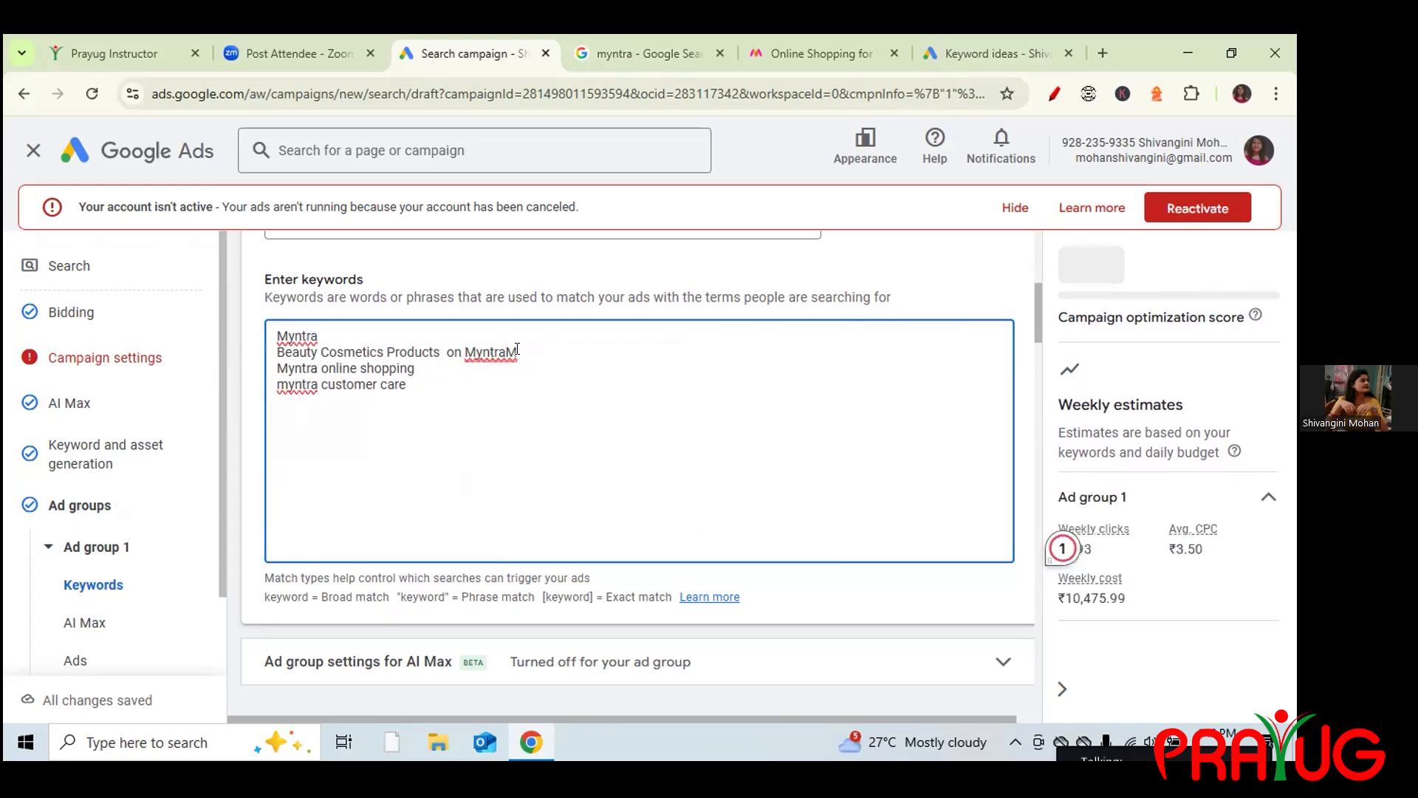
left_click(517, 352)
key("BackSpace")
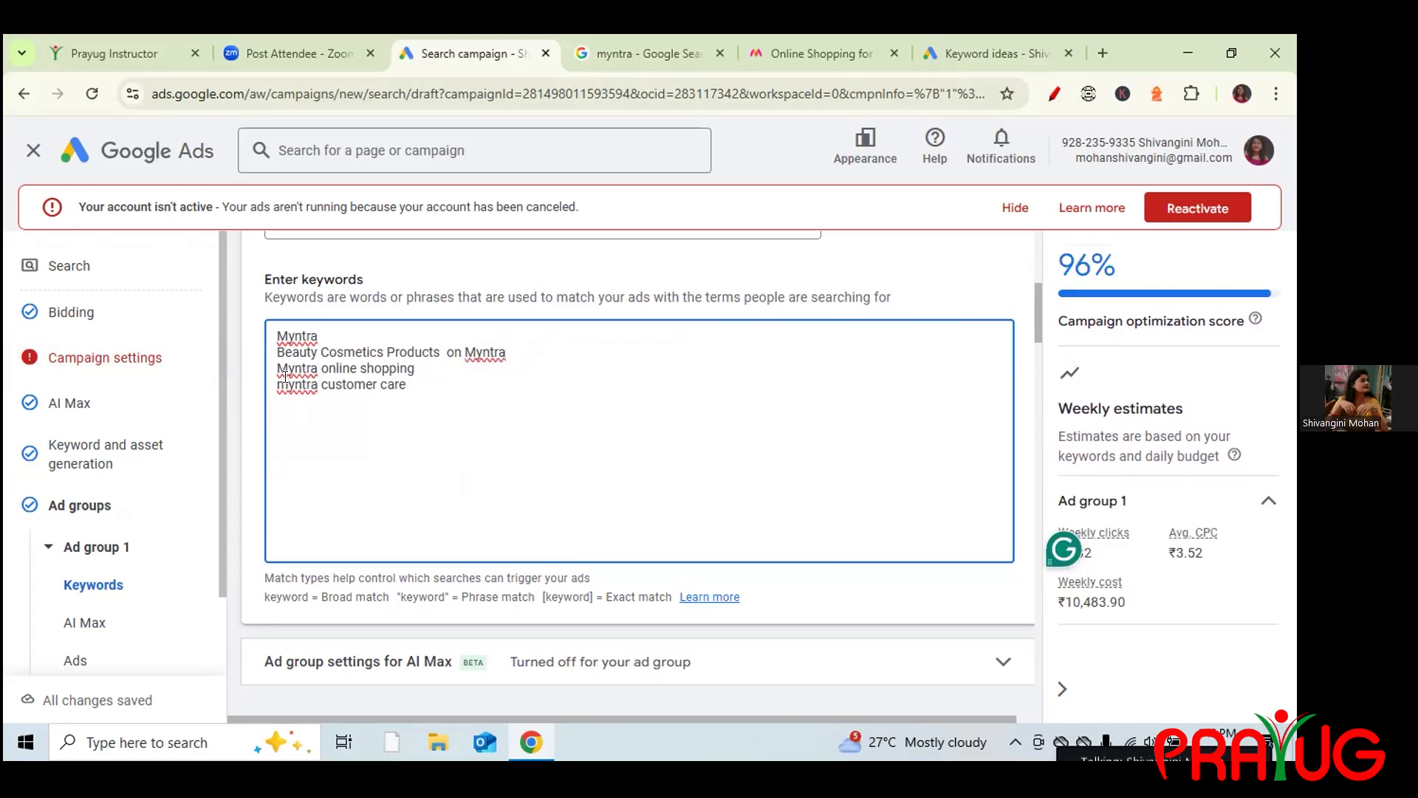
left_click_drag(276, 384, 285, 384)
type("M")
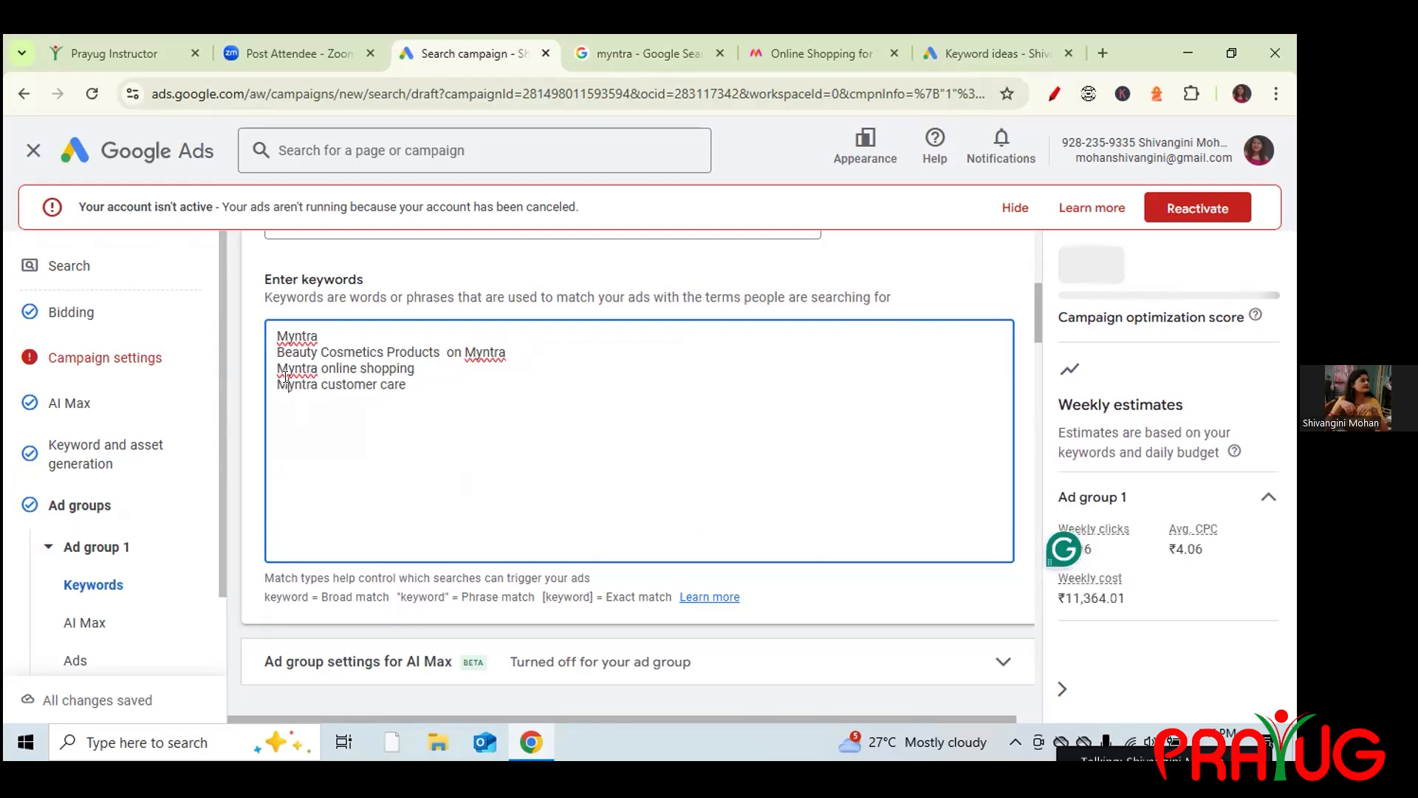
left_click(409, 382)
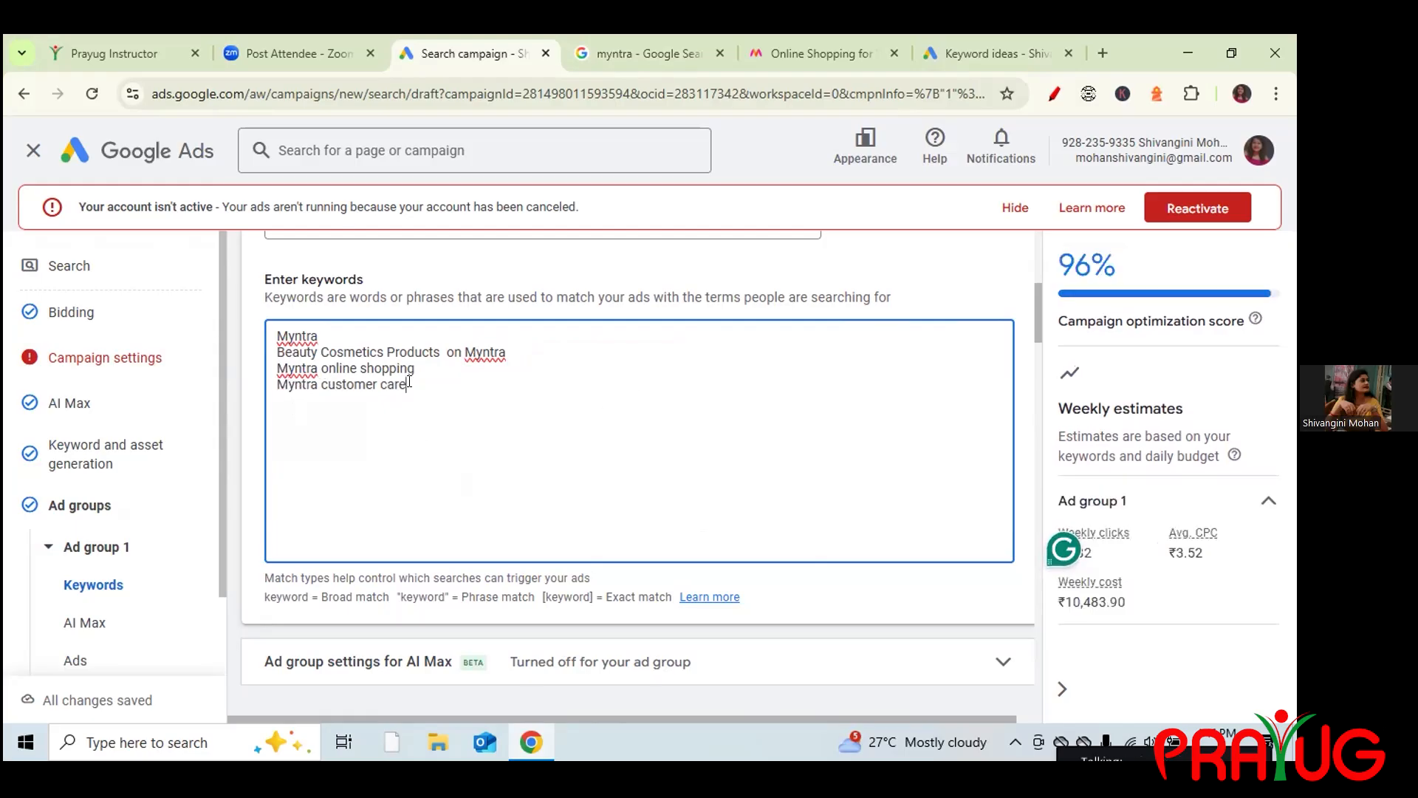
left_click(634, 44)
Review Google's 'People also search for' results, then start a fifth keyword 'Myntra Sa'.
left_click(73, 318)
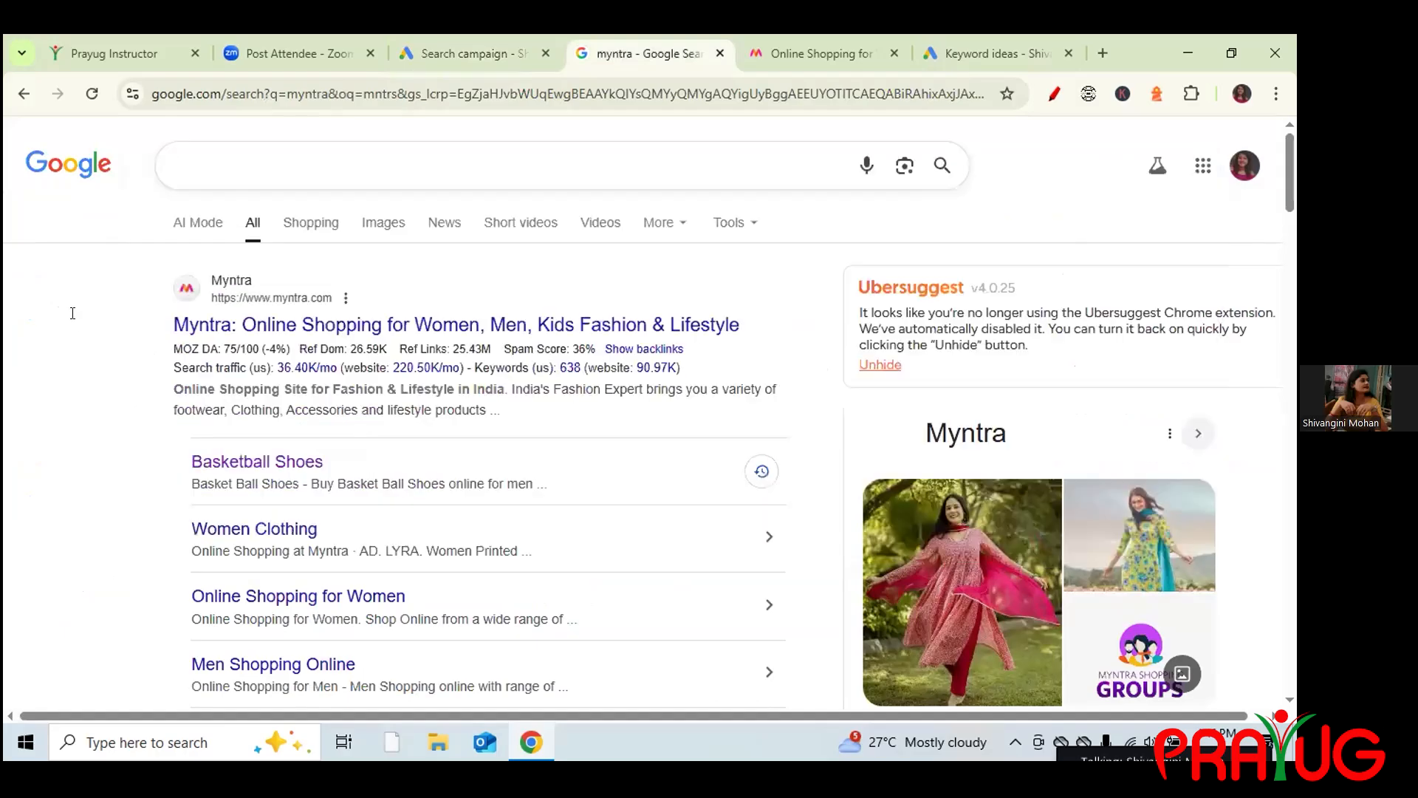
left_click_drag(1285, 189, 1295, 538)
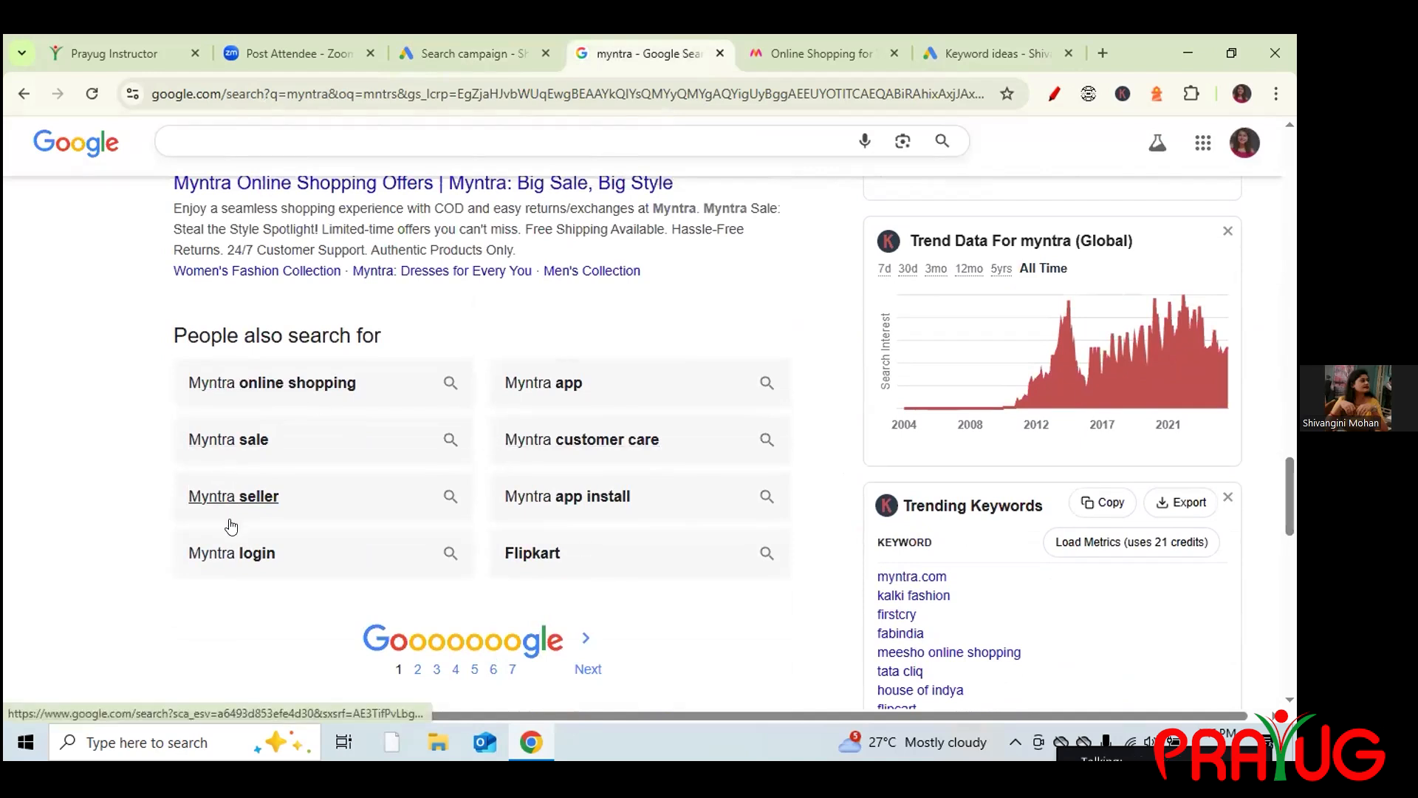
left_click(415, 50)
type("Myntra")
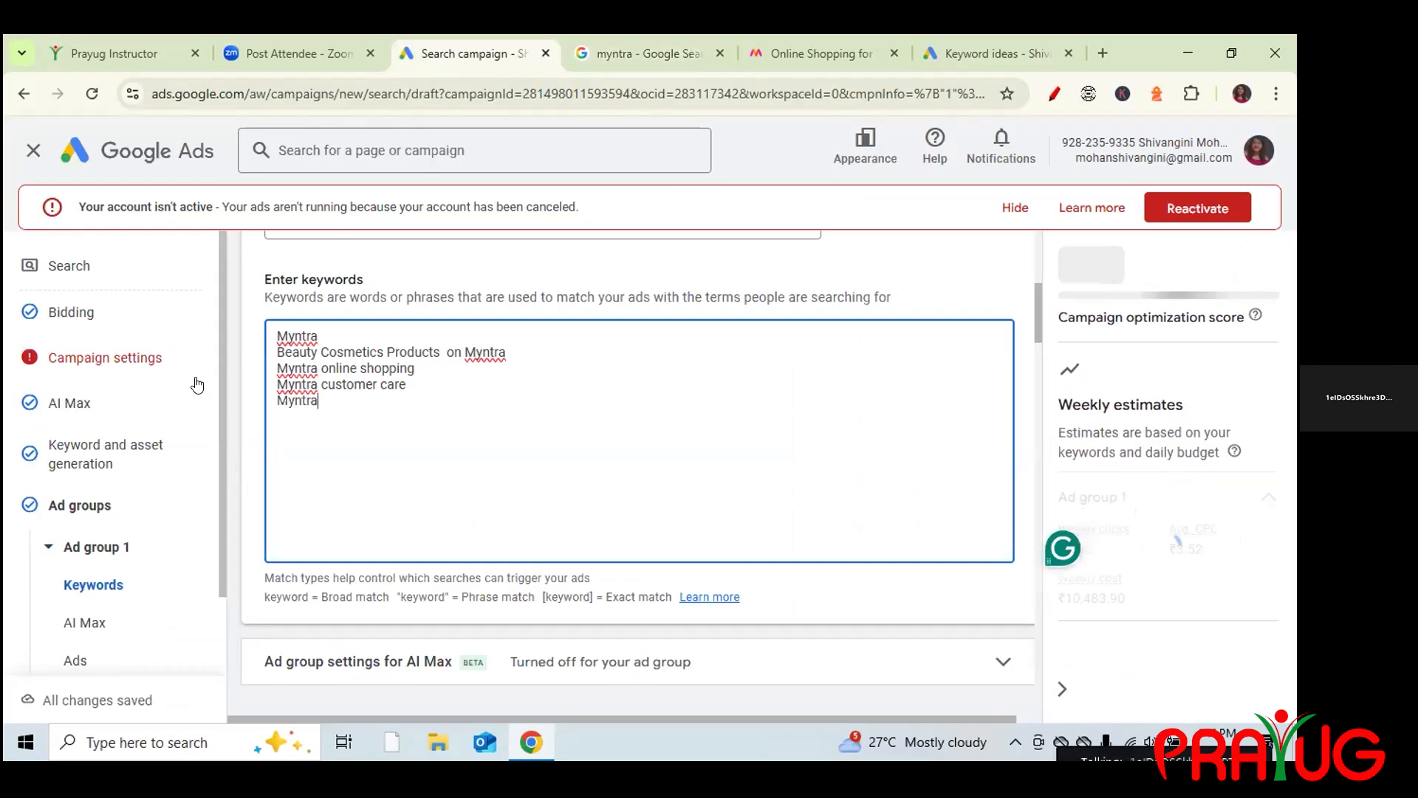
type(" Sale")
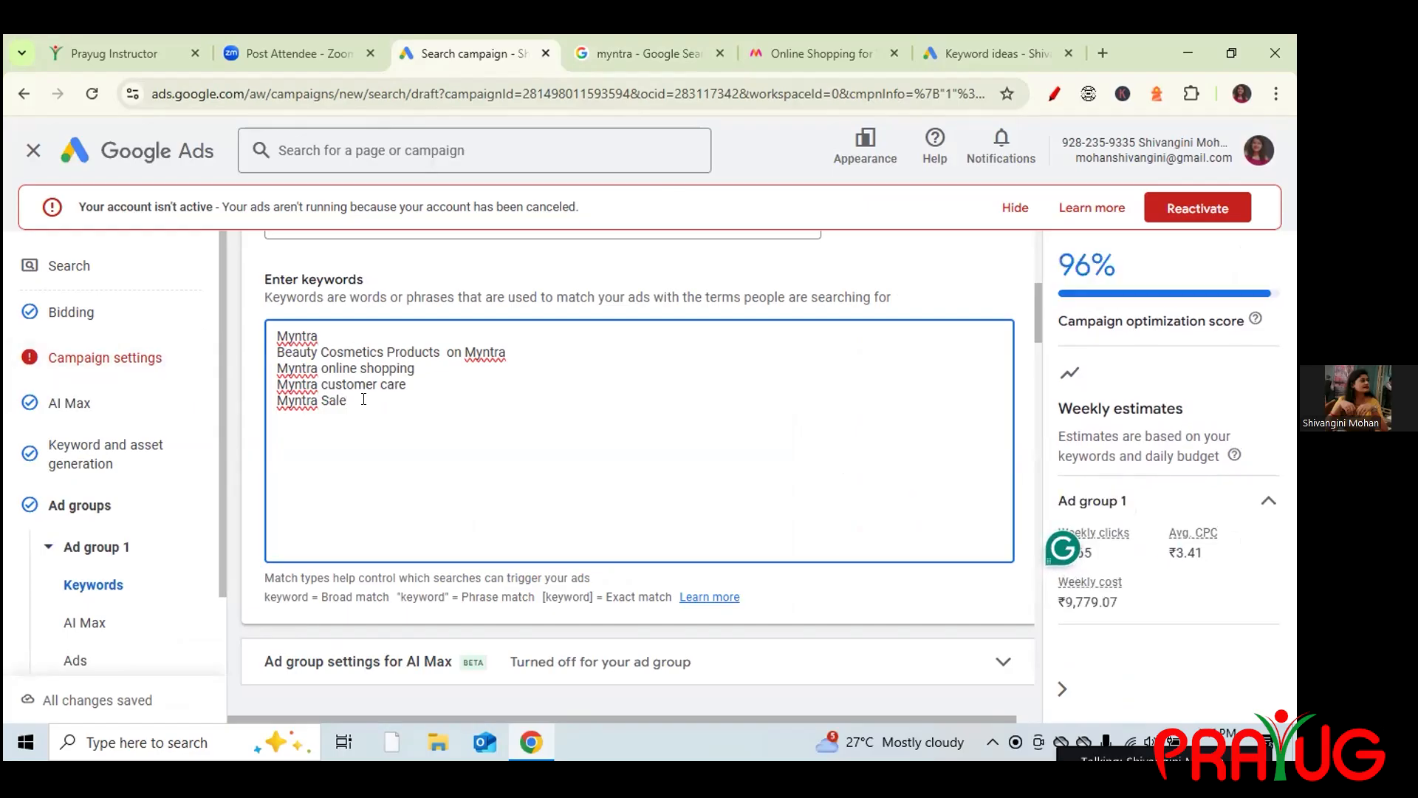
Finish the fifth keyword 'Myntra Sale' and add an empty line below it.
key("Return")
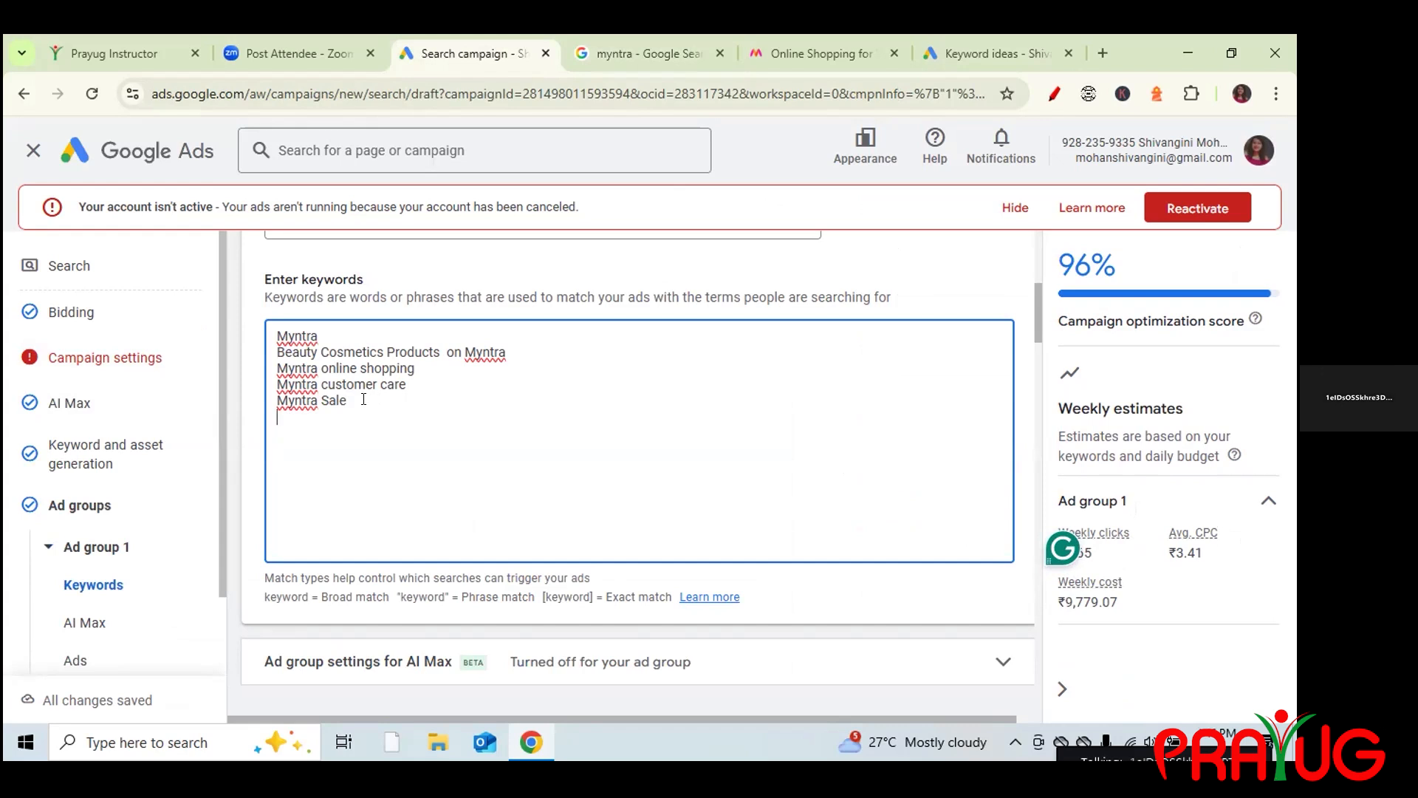
key("Return")
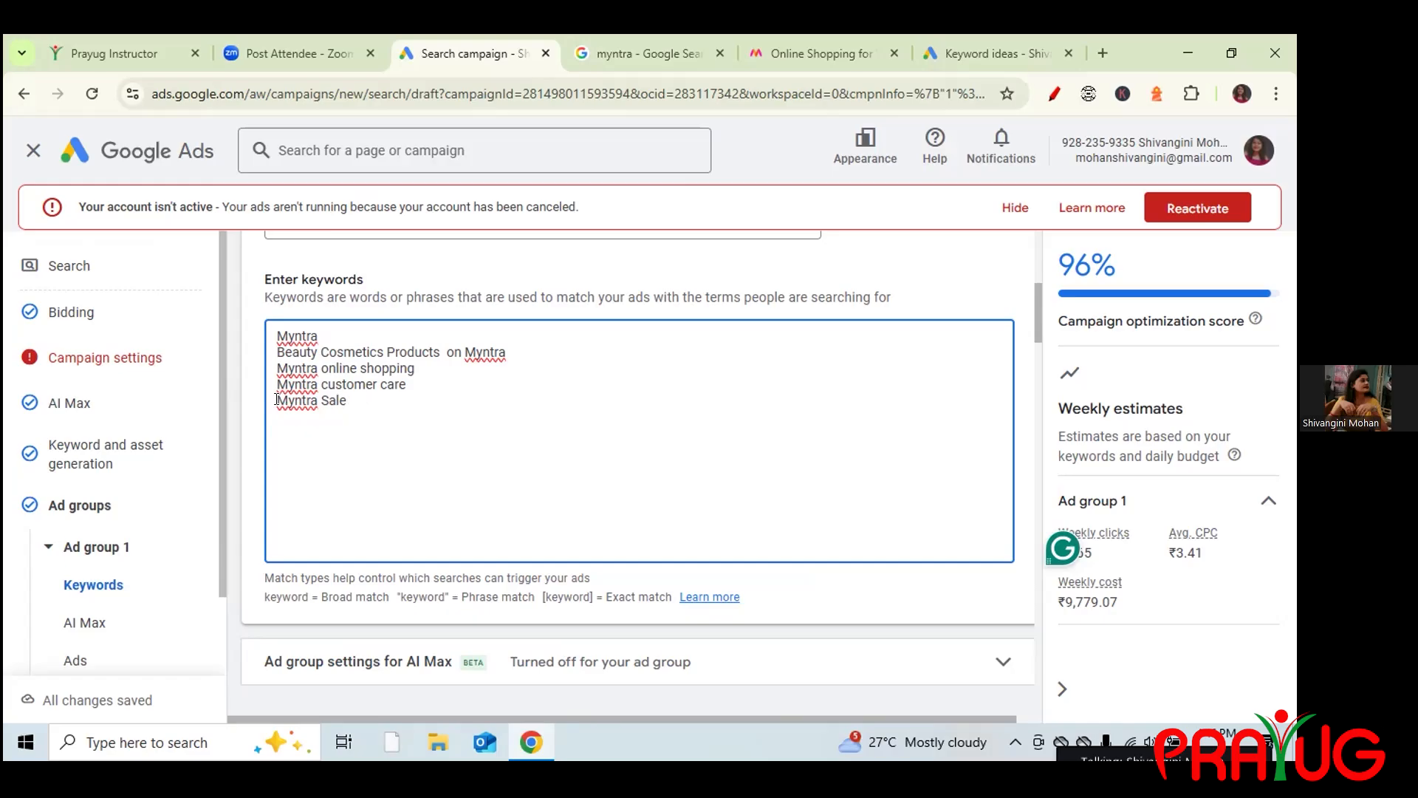
Make 'Myntra Sale' a phrase-match keyword by wrapping it in quotes.
left_click(276, 400)
type("+")
left_click(329, 399)
type("+")
key("BackSpace")
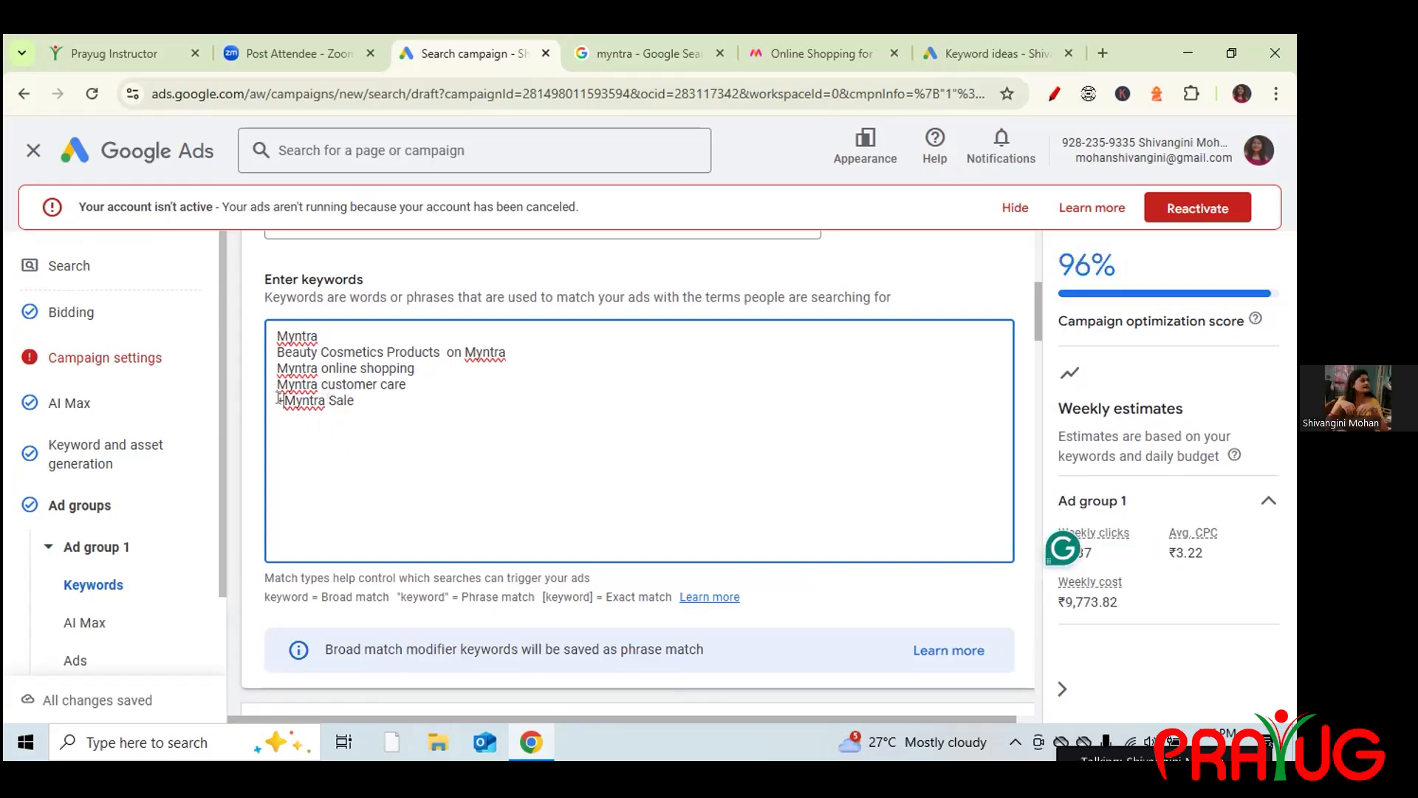
key("Delete")
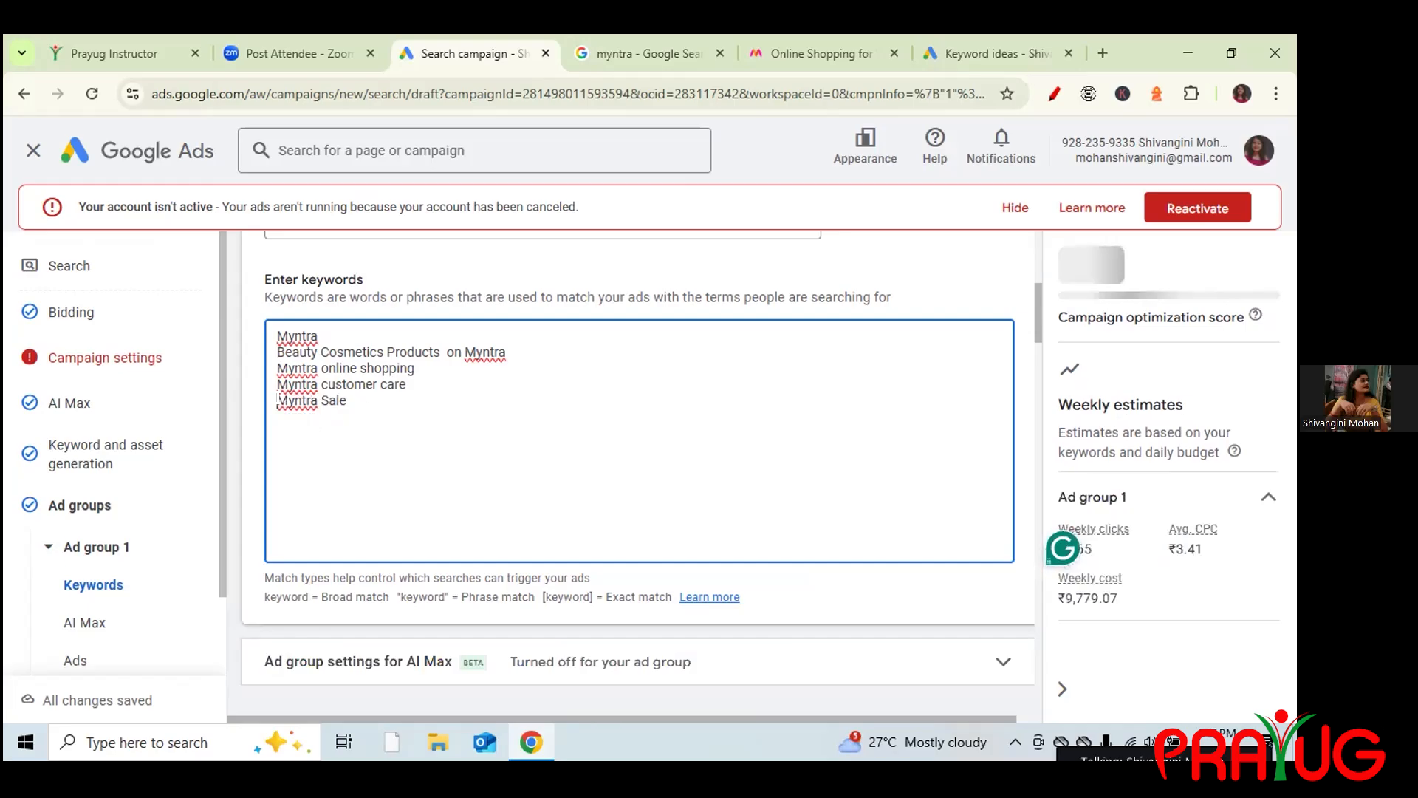
type("\"")
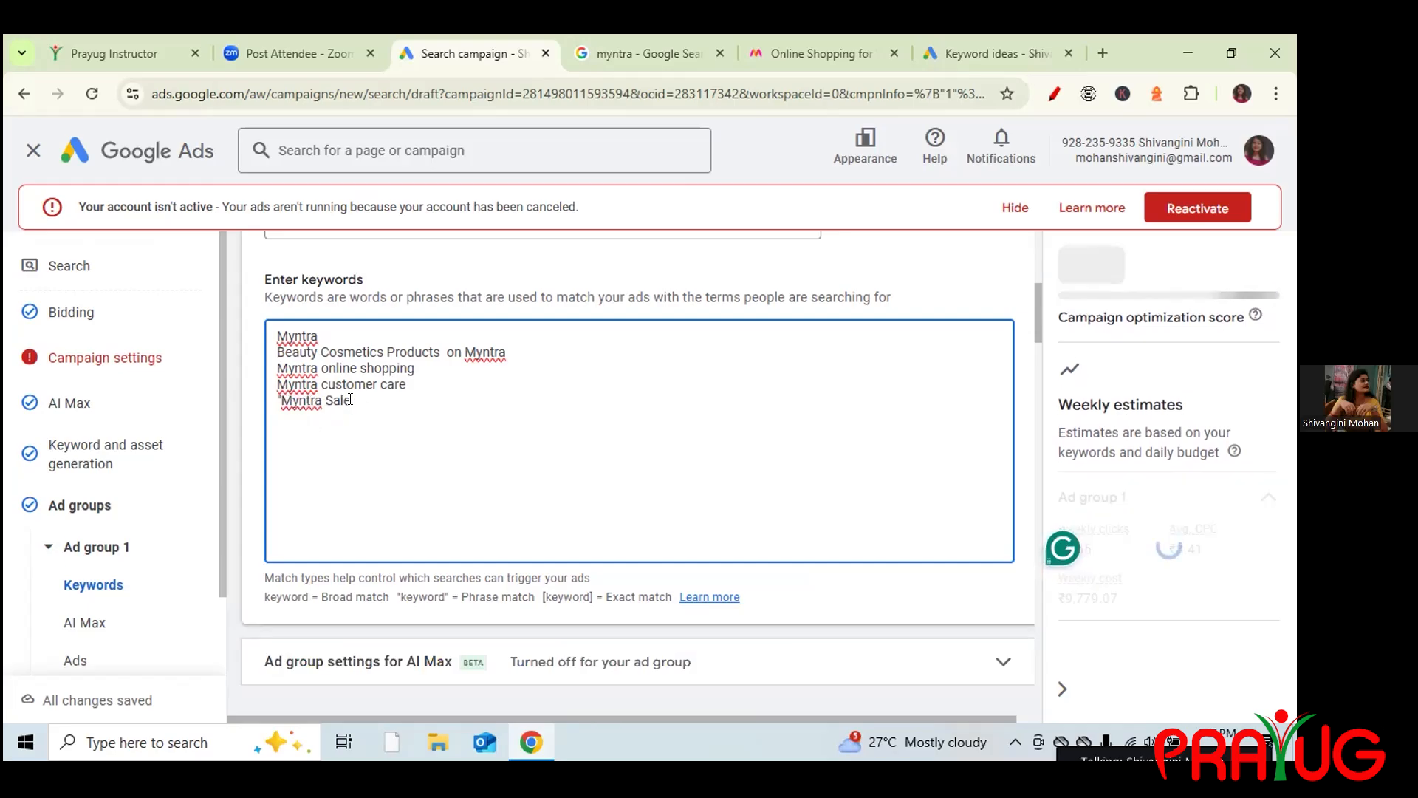
left_click(352, 399)
type("\"")
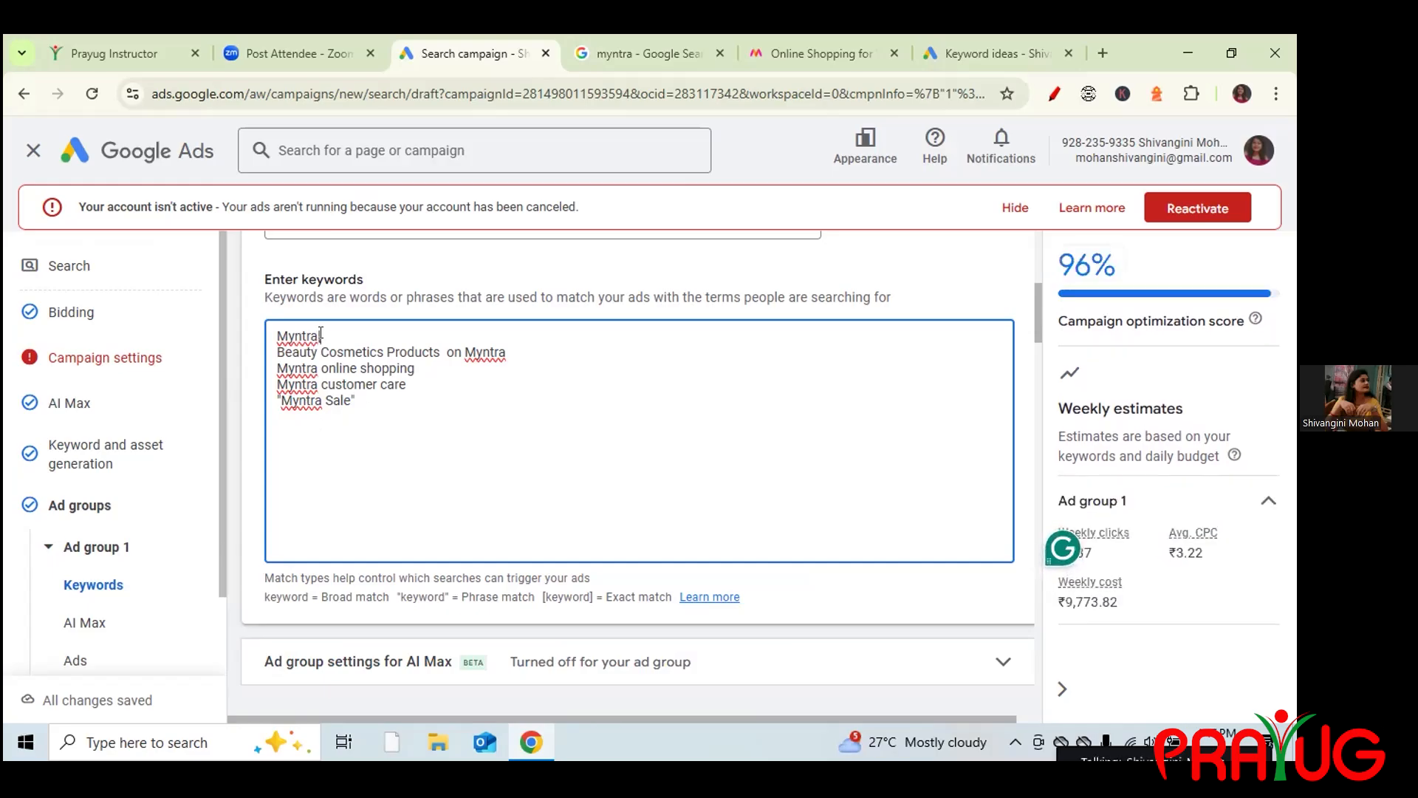
Set the first keyword to exact match [Myntra] and fix the start of Myntra online shopping.
type("]")
left_click(275, 335)
type("[")
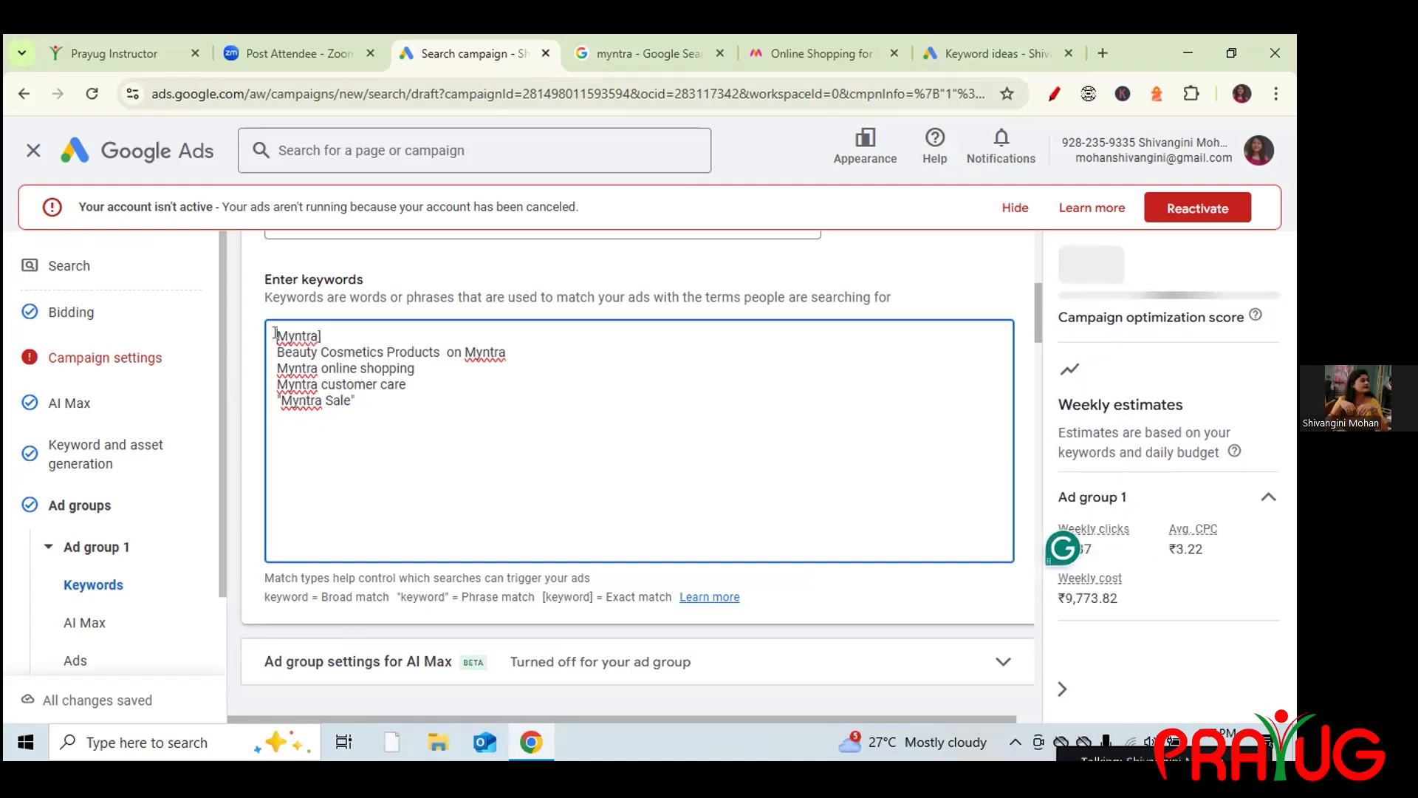
type("[")
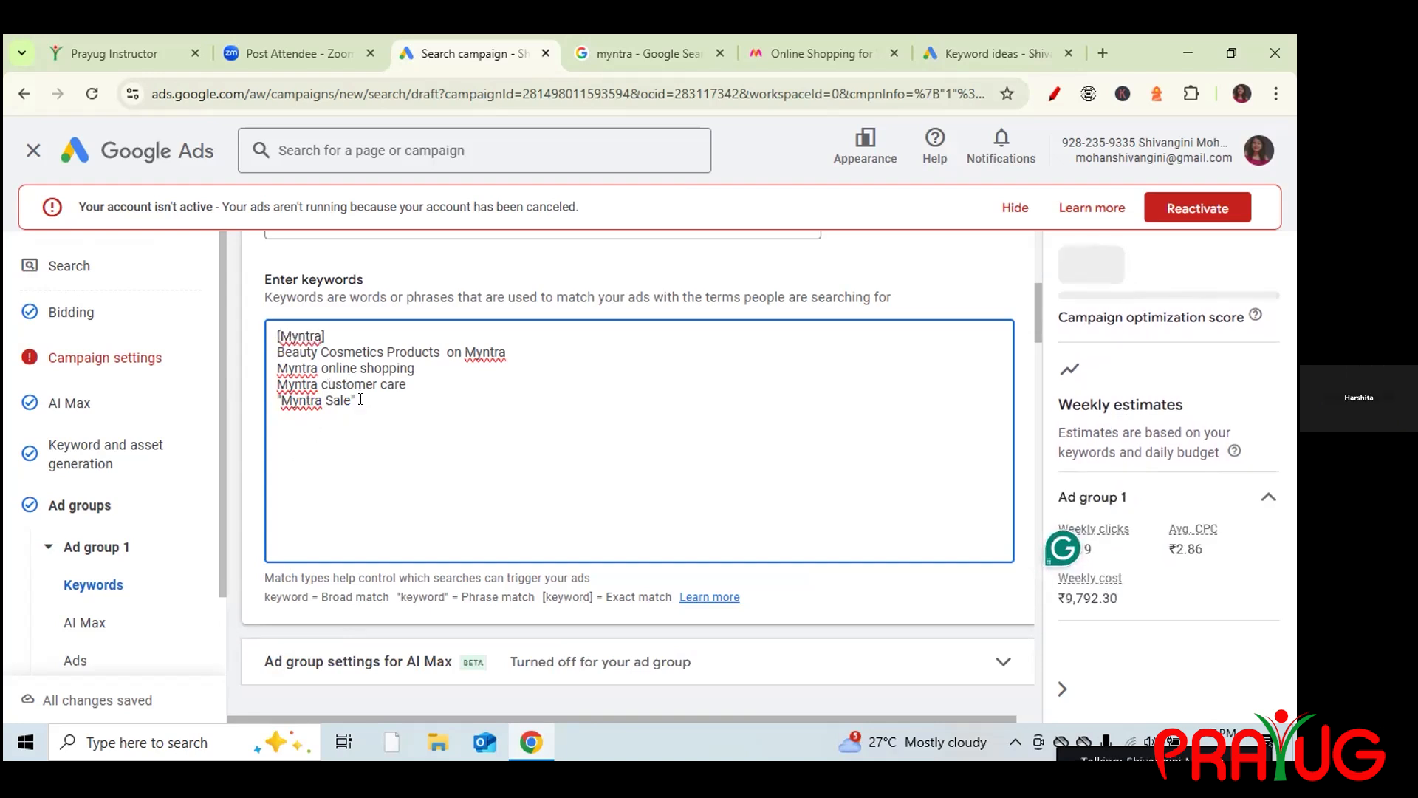
left_click(276, 367)
type("-")
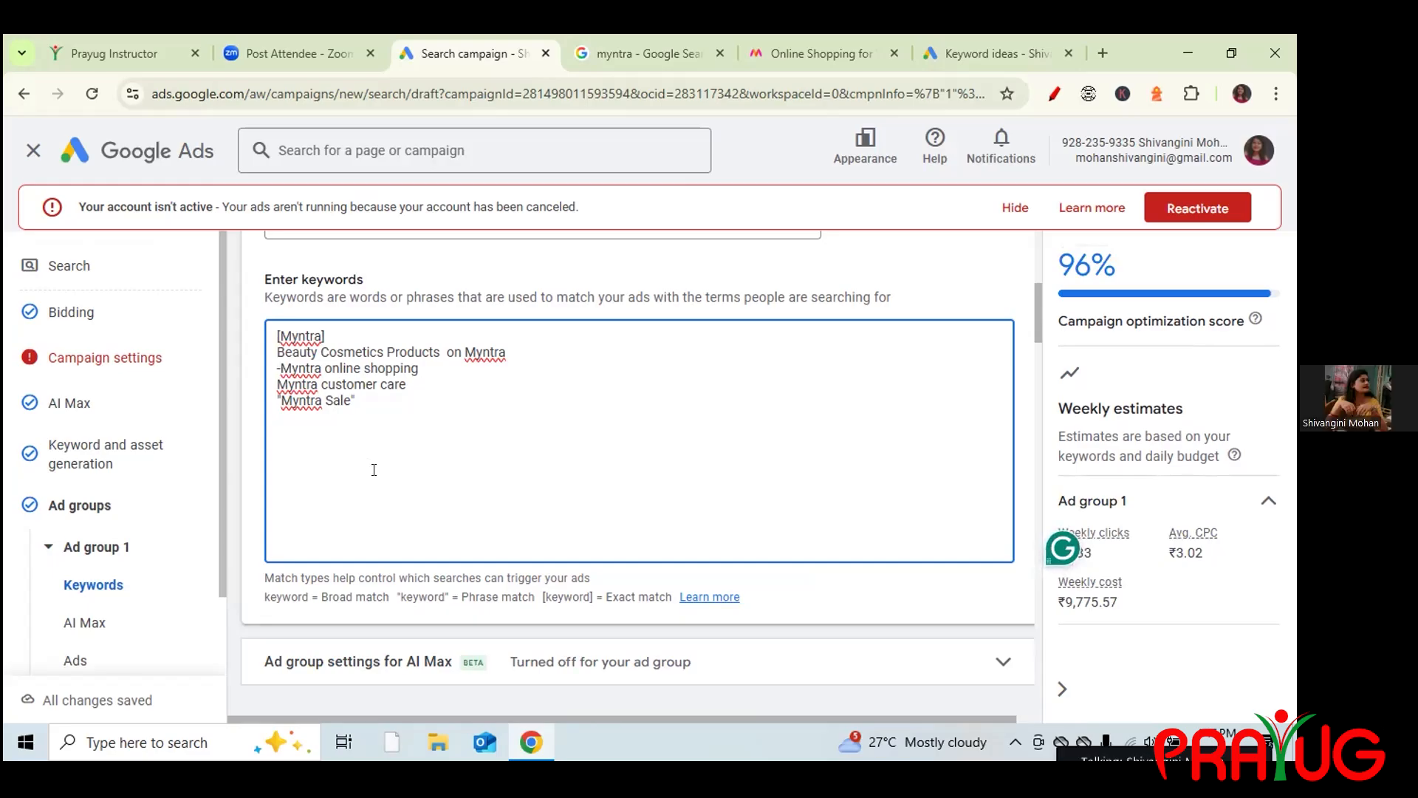
key("BackSpace")
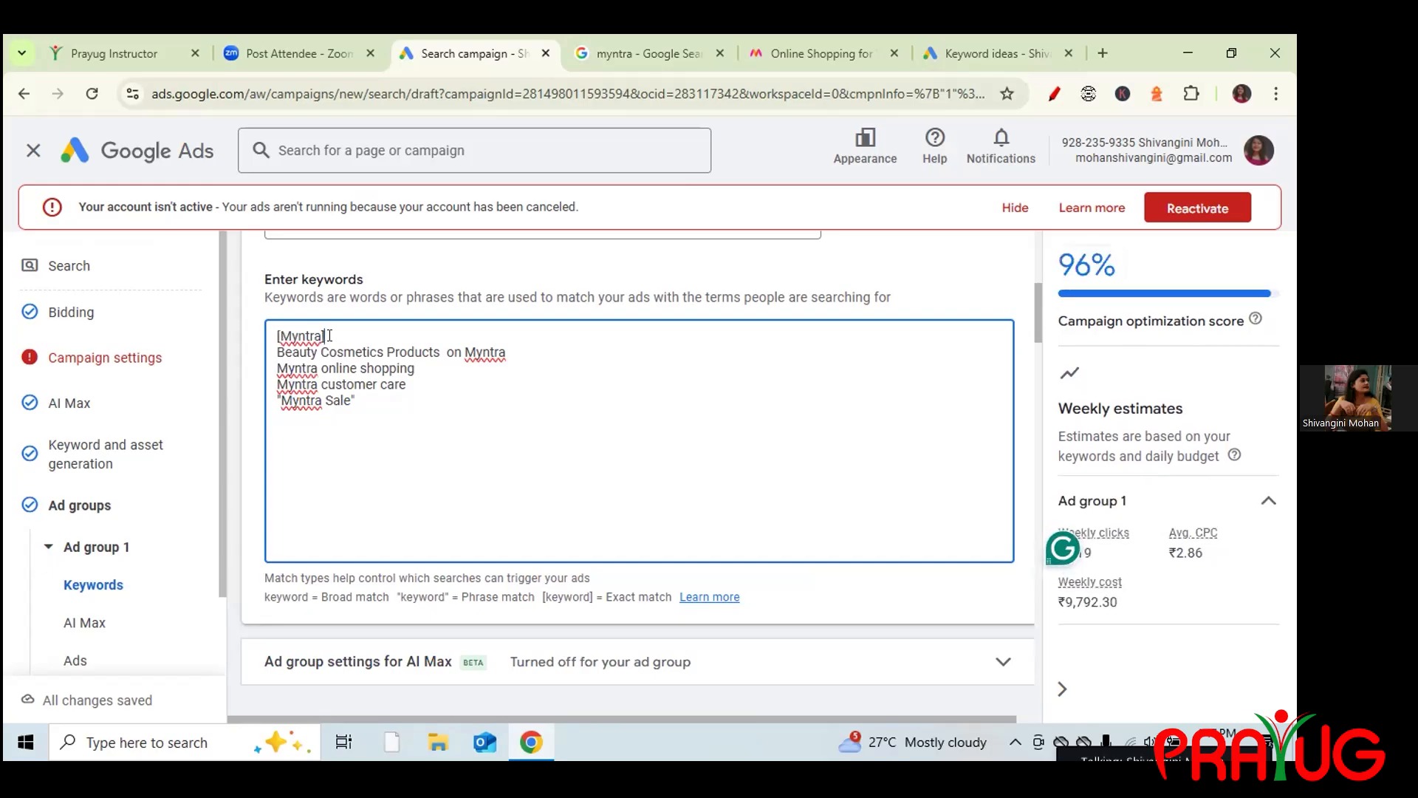
Insert a blank line after each keyword to separate the five entries.
key("Return")
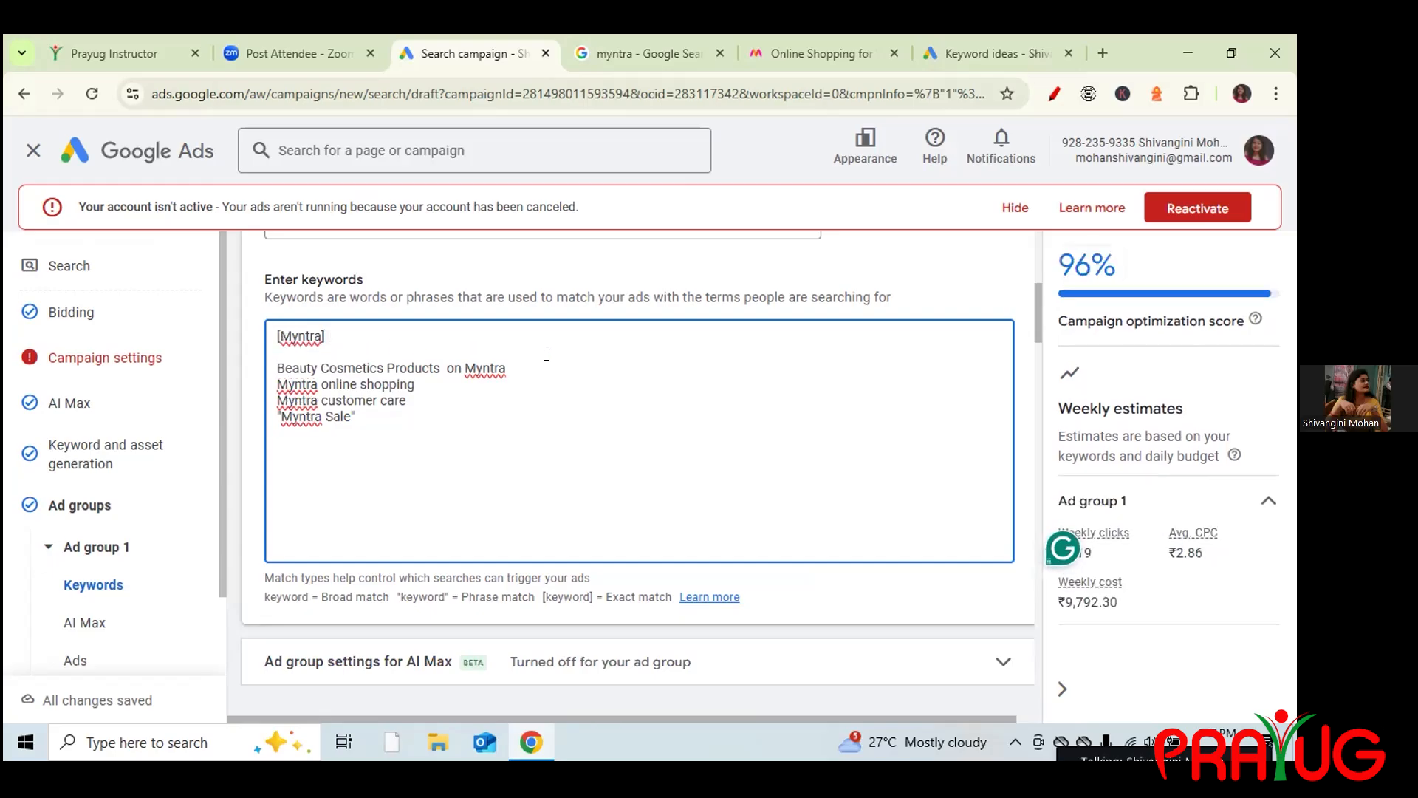
left_click(521, 367)
key("Return")
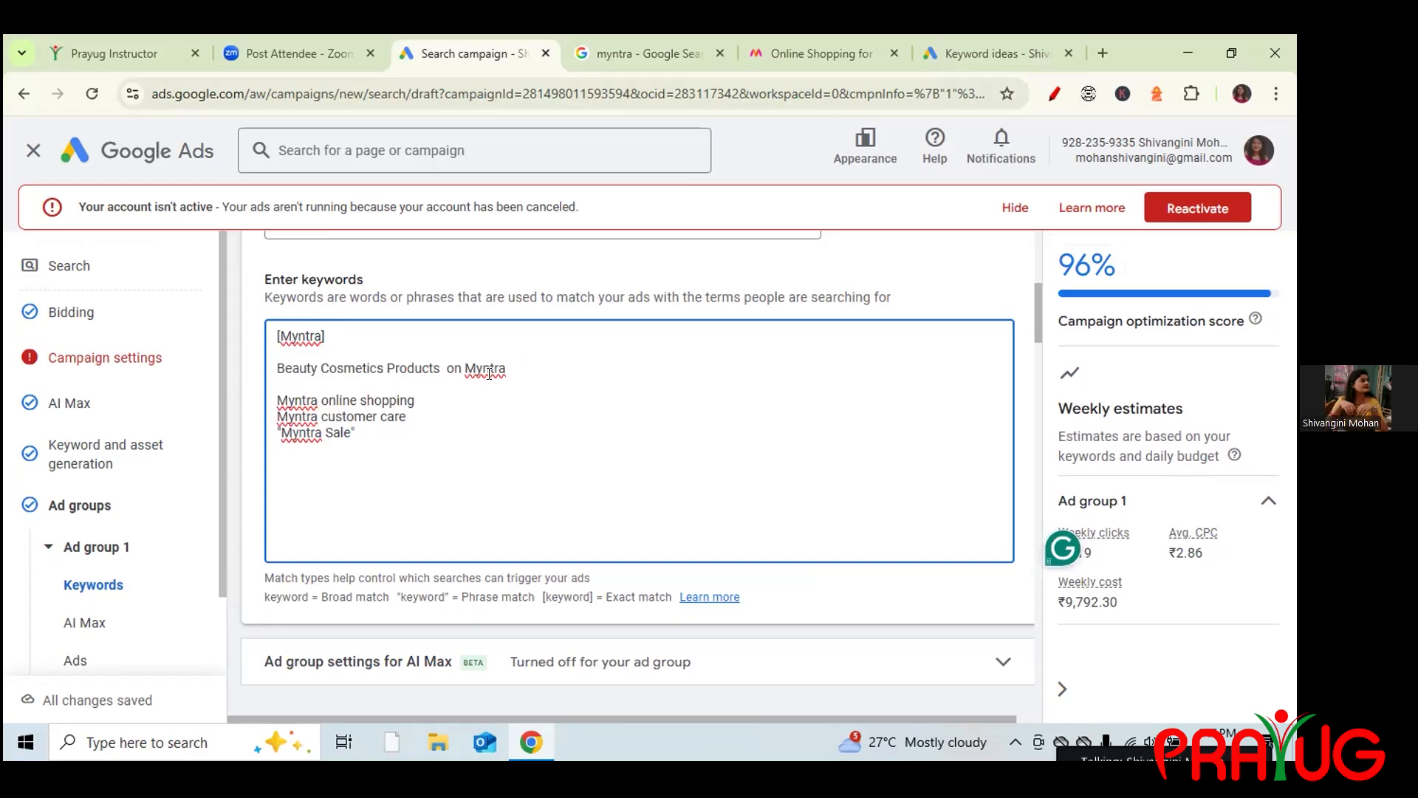
left_click(412, 399)
key("Return")
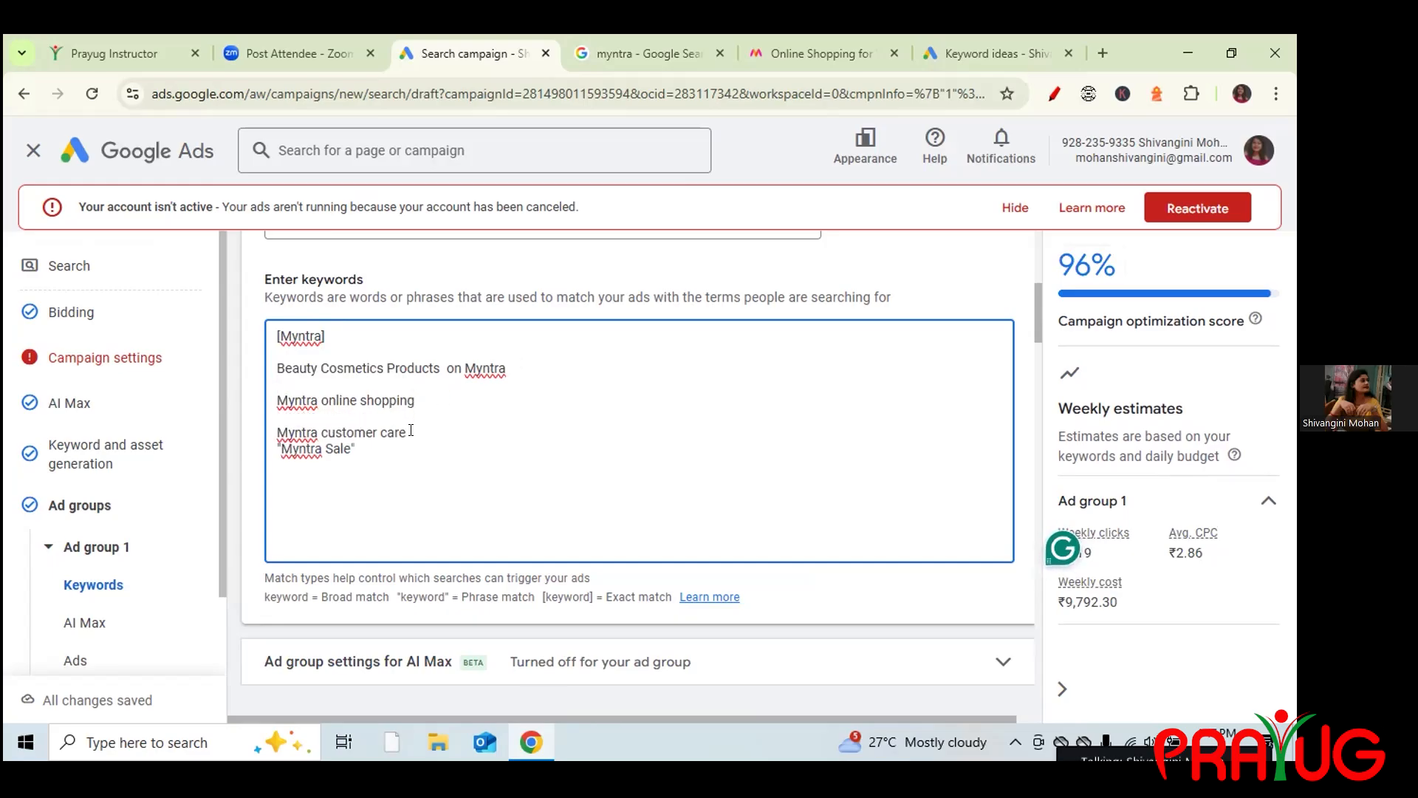
key("Return")
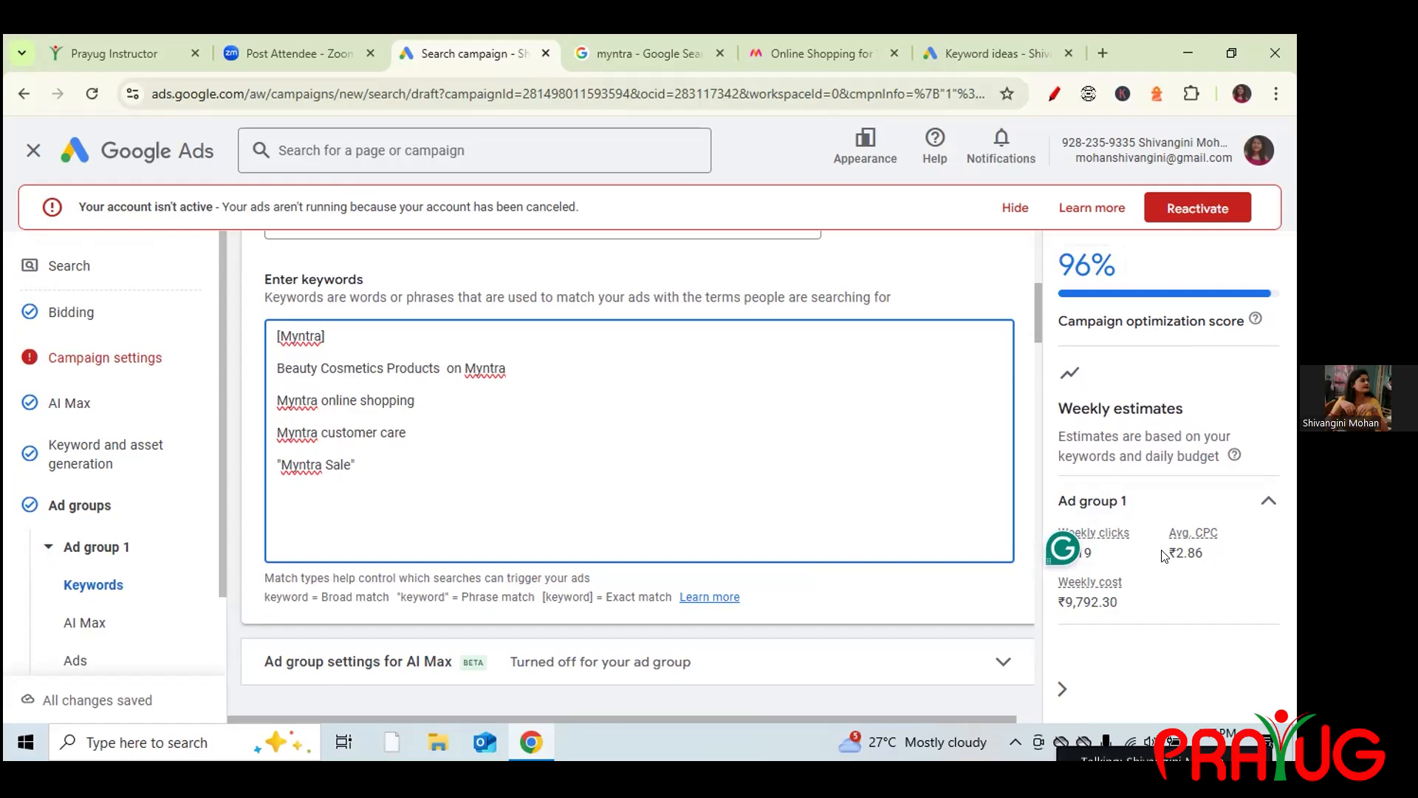
left_click_drag(1169, 532, 1208, 548)
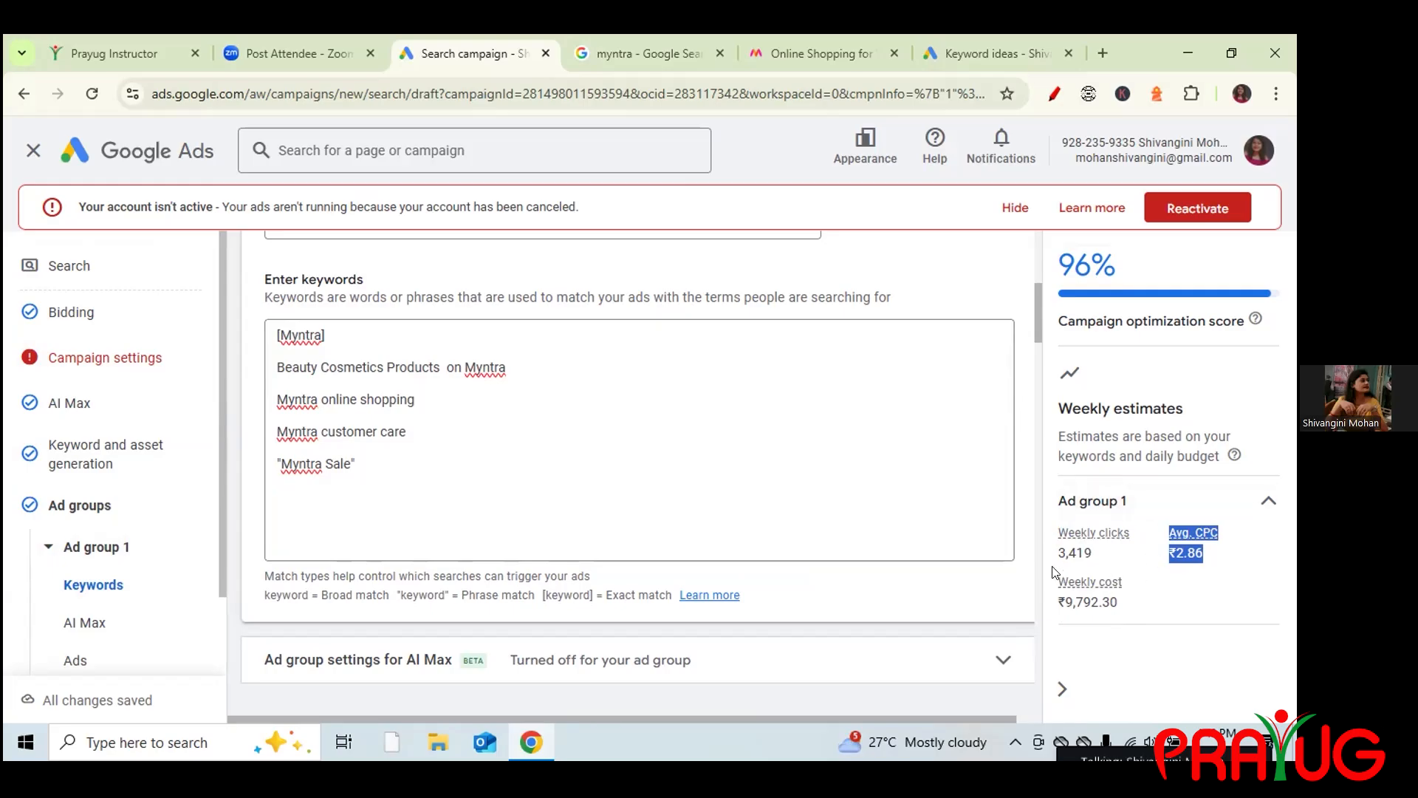
left_click(1185, 557)
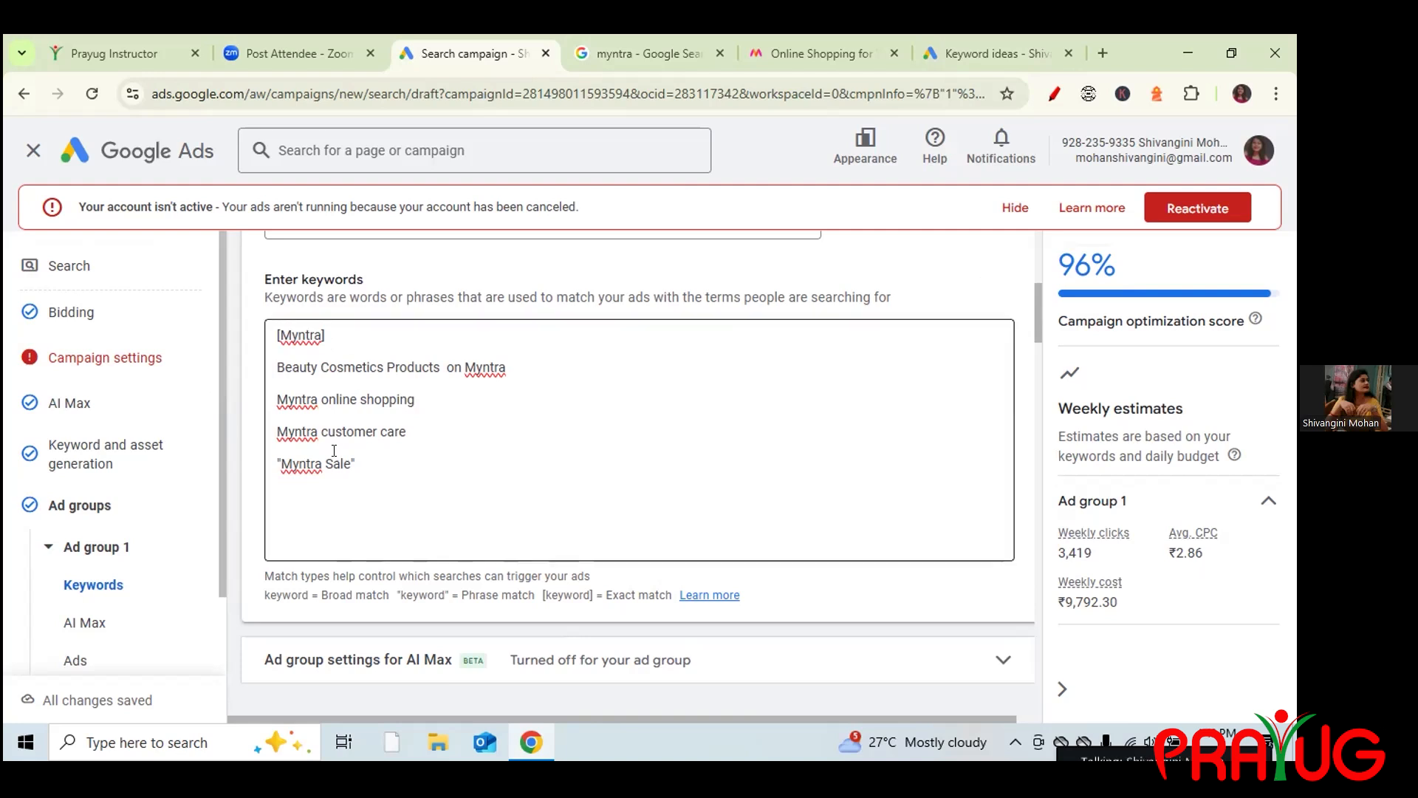
left_click(318, 424)
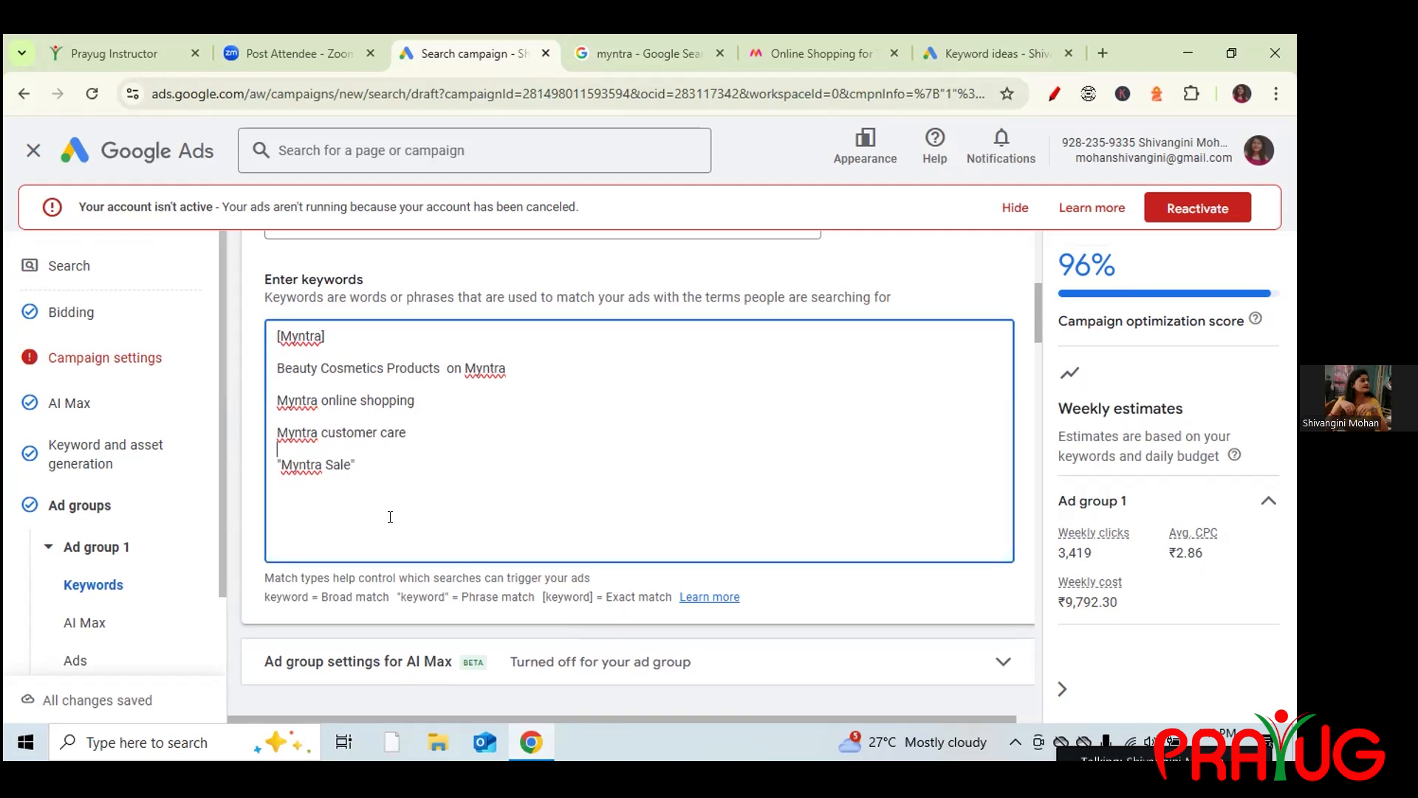
left_click_drag(373, 471, 269, 332)
left_click(573, 473)
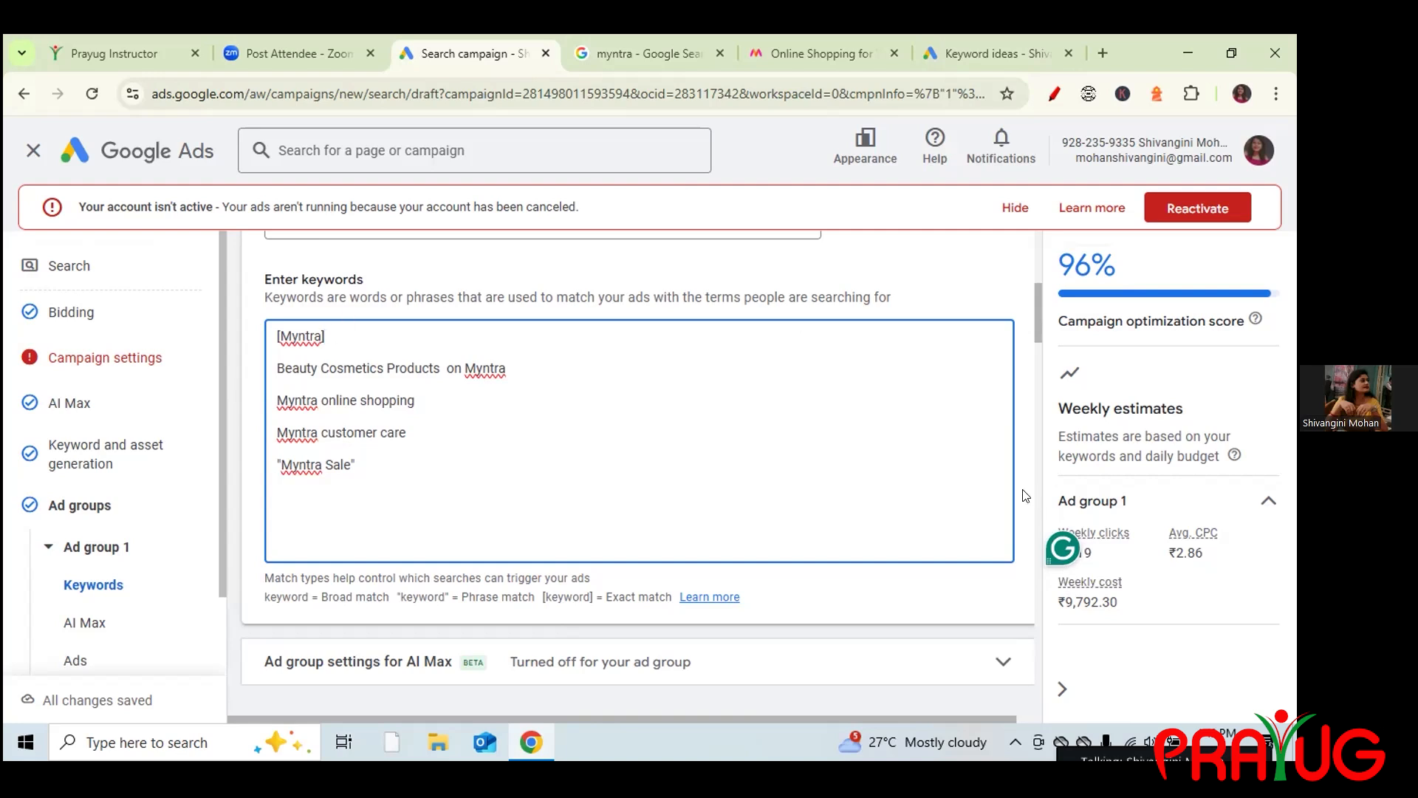
left_click_drag(1205, 556, 1169, 550)
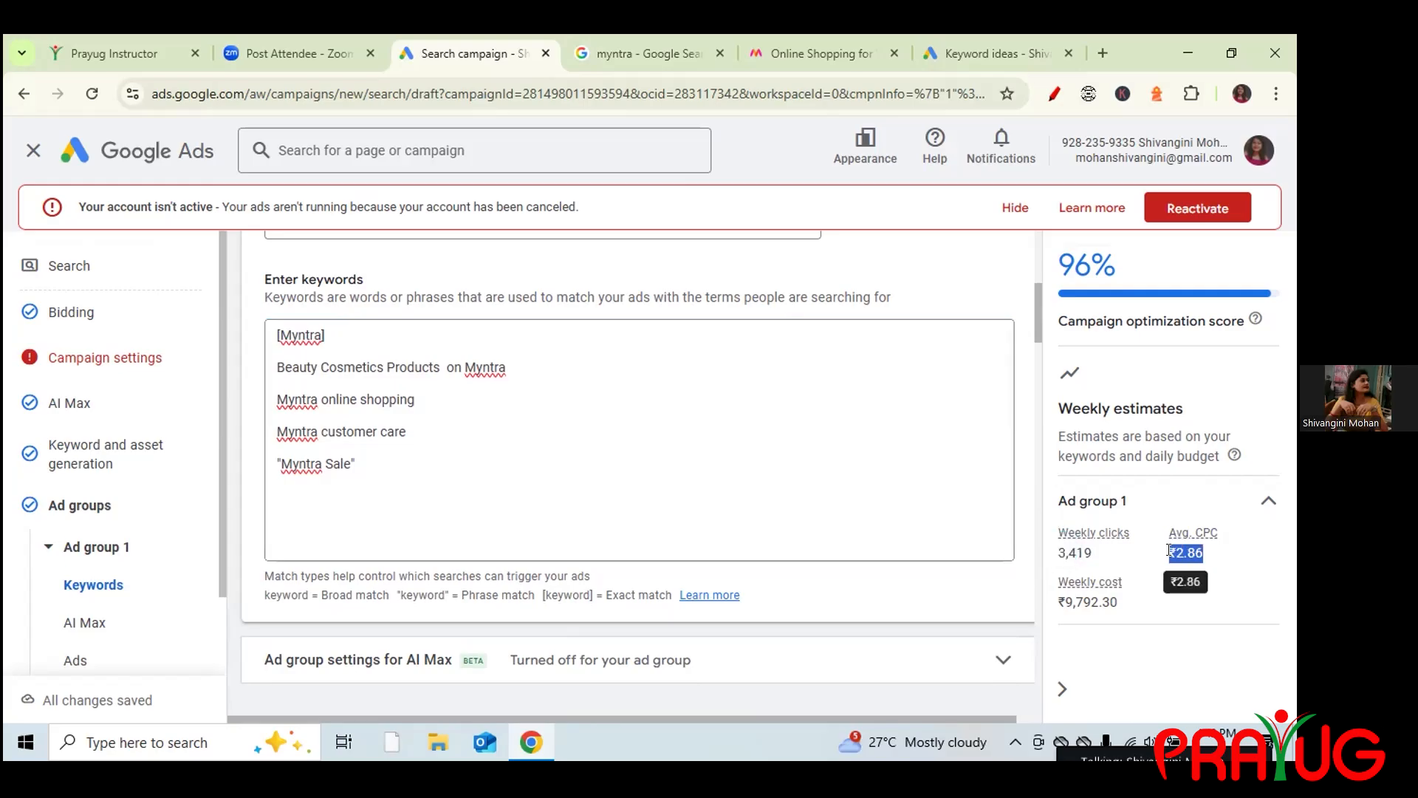
left_click(324, 335)
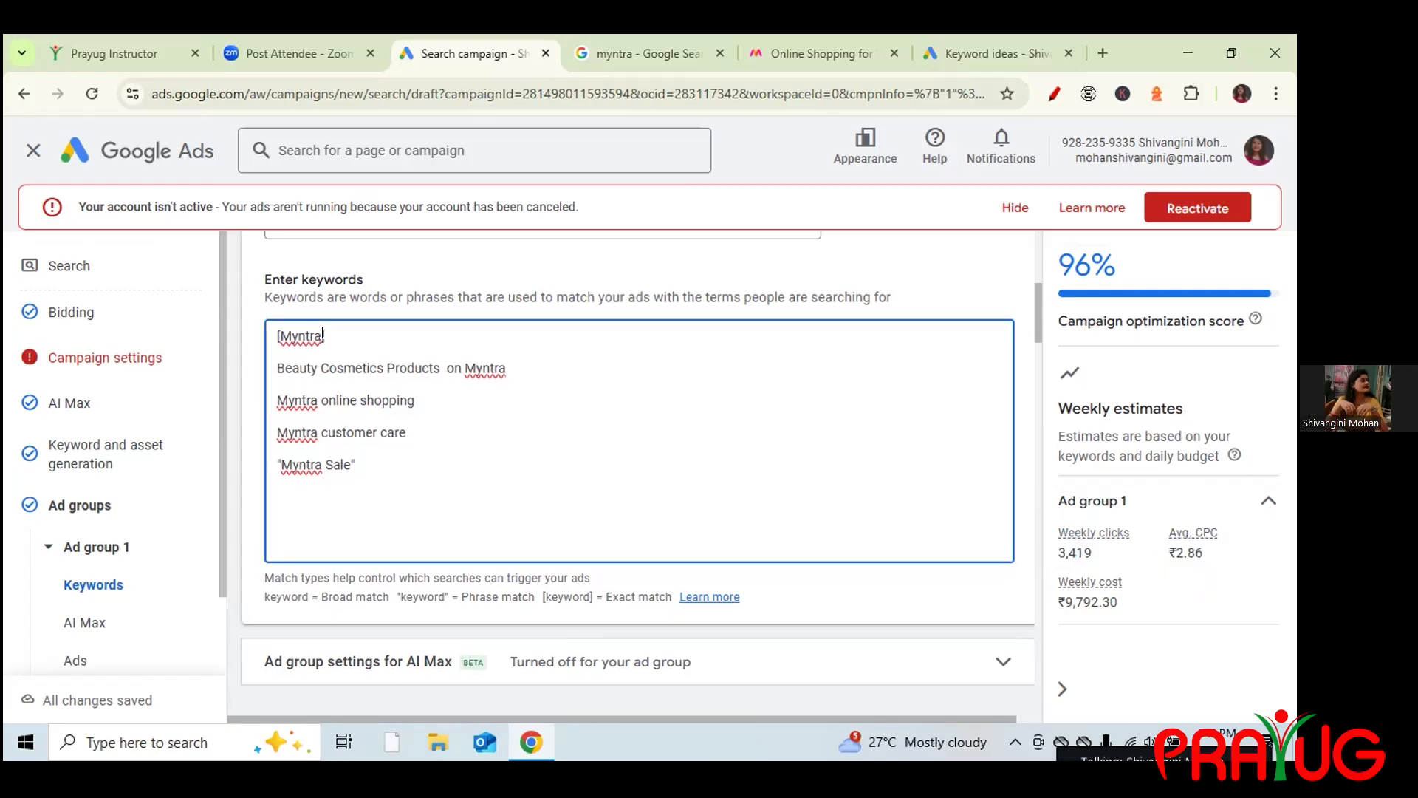
Remove the brackets from Myntra and the quotes from Myntra Sale.
key("BackSpace")
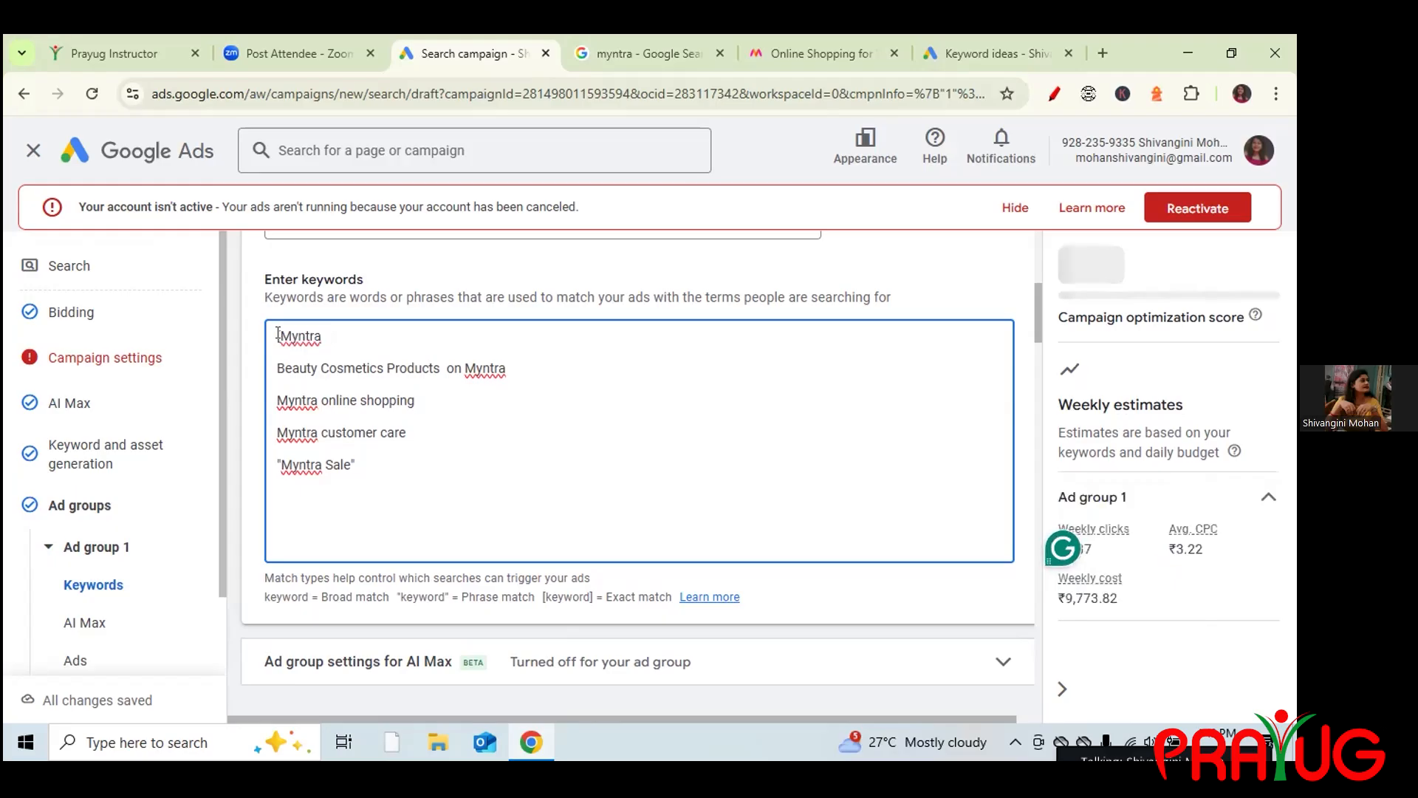
left_click(279, 336)
key("BackSpace")
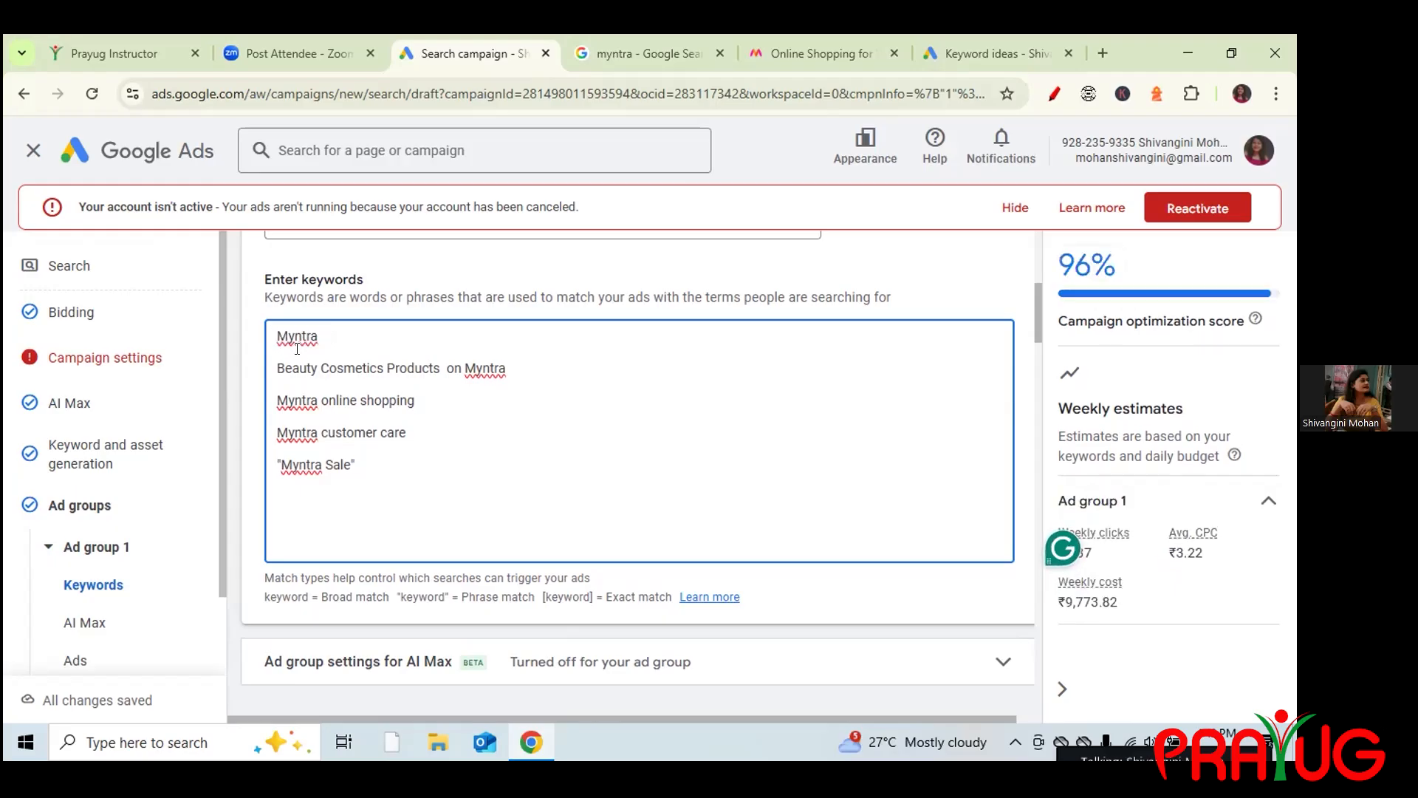
left_click(357, 462)
key("BackSpace")
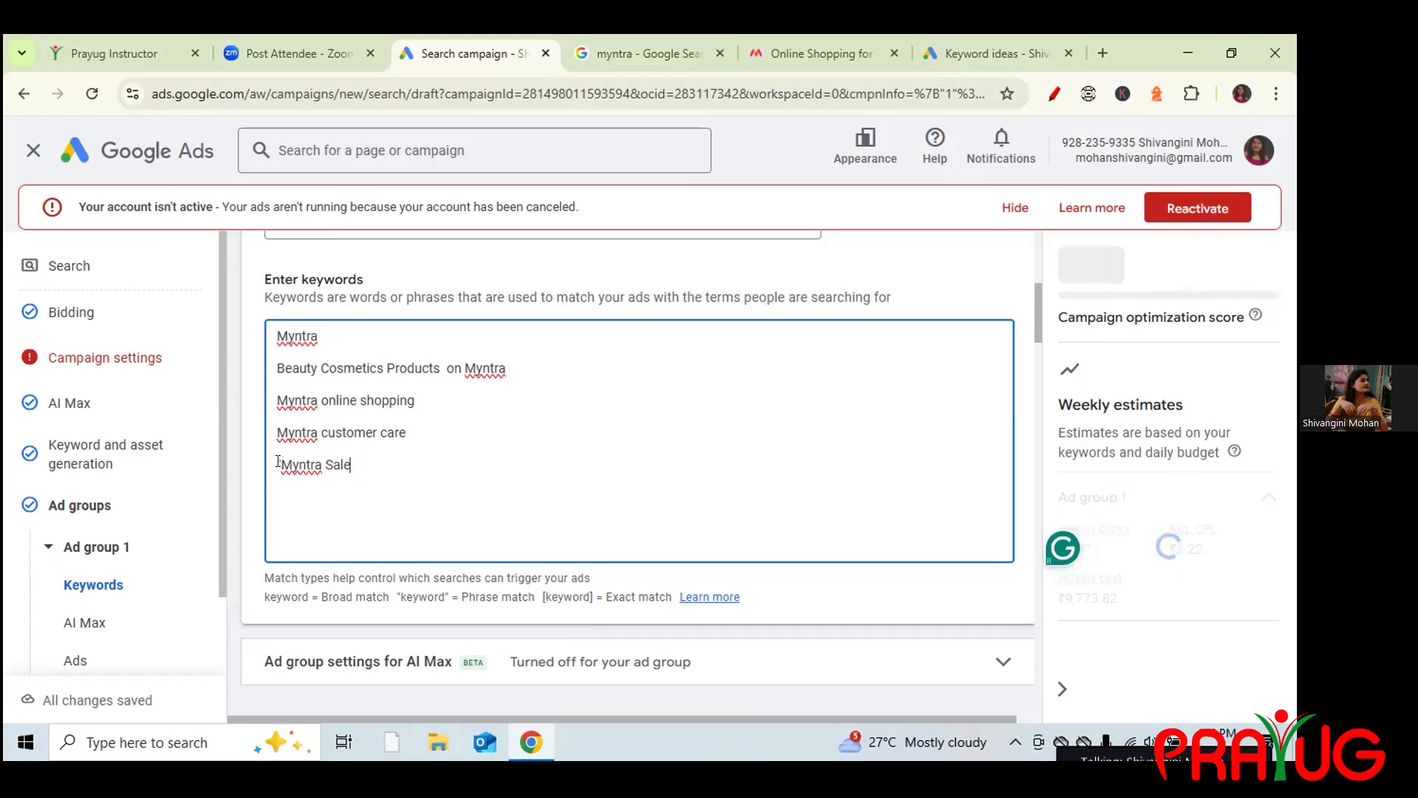
left_click(280, 464)
key("BackSpace")
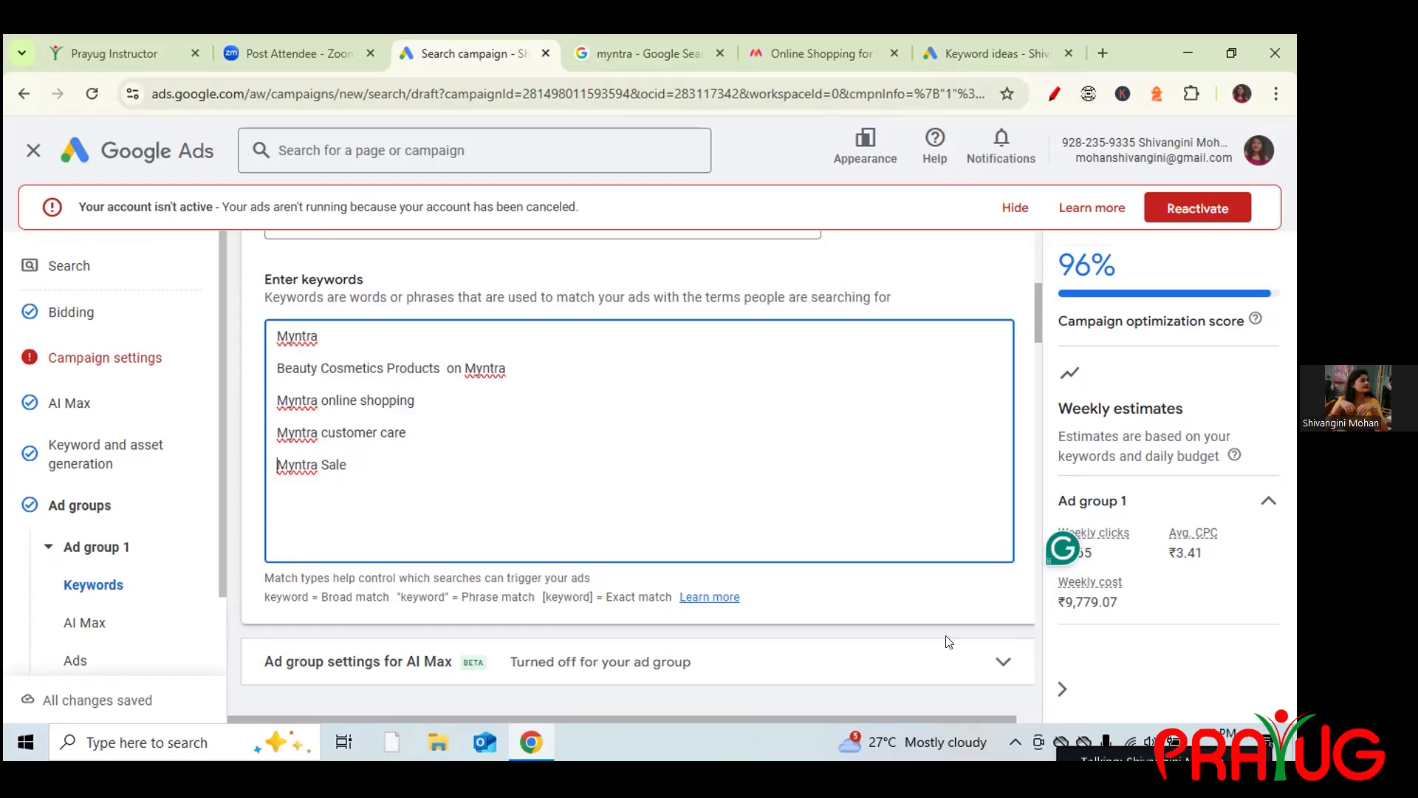
Delete all keywords except Myntra to compare estimates, then restore them with Ctrl+Z.
left_click_drag(277, 367, 359, 471)
key("BackSpace")
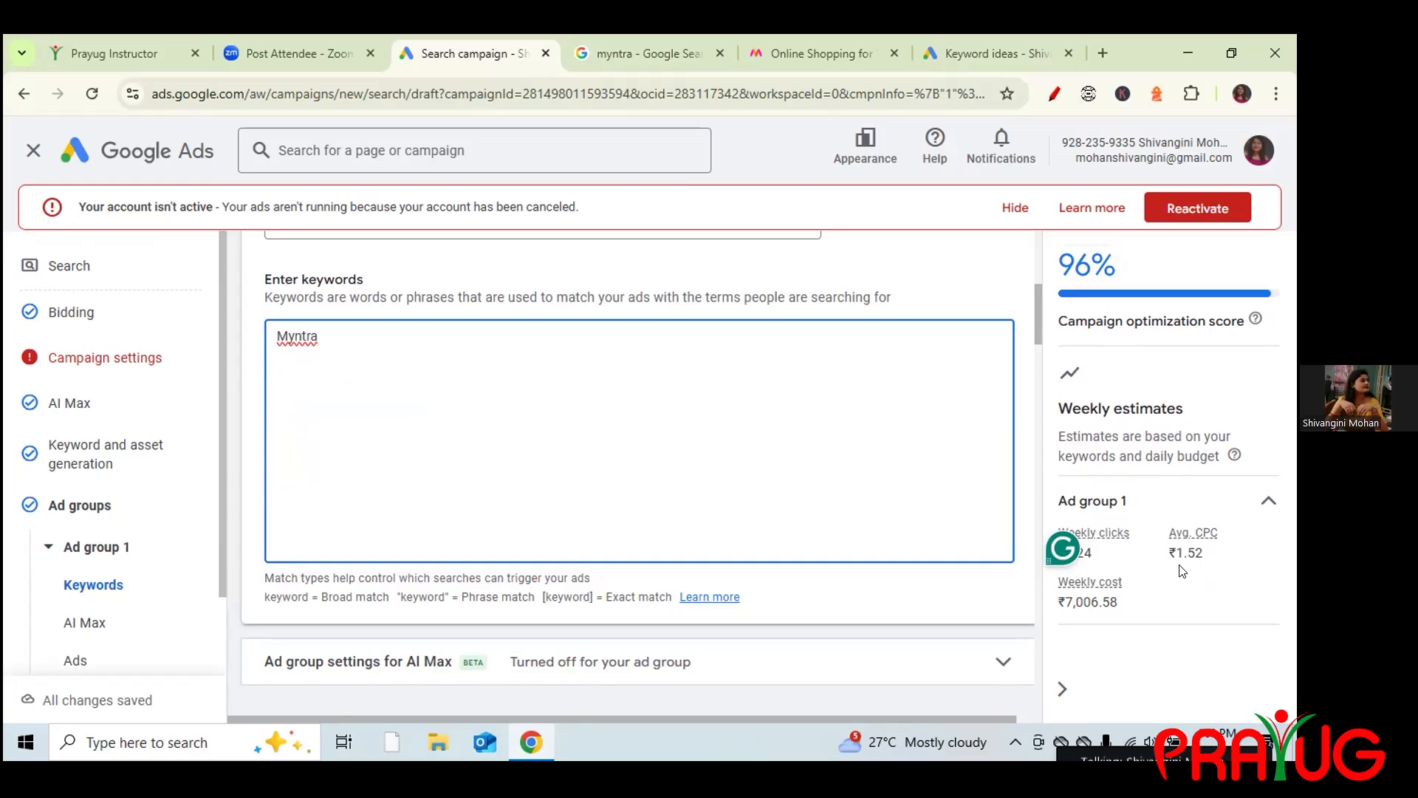
key("ctrl+z")
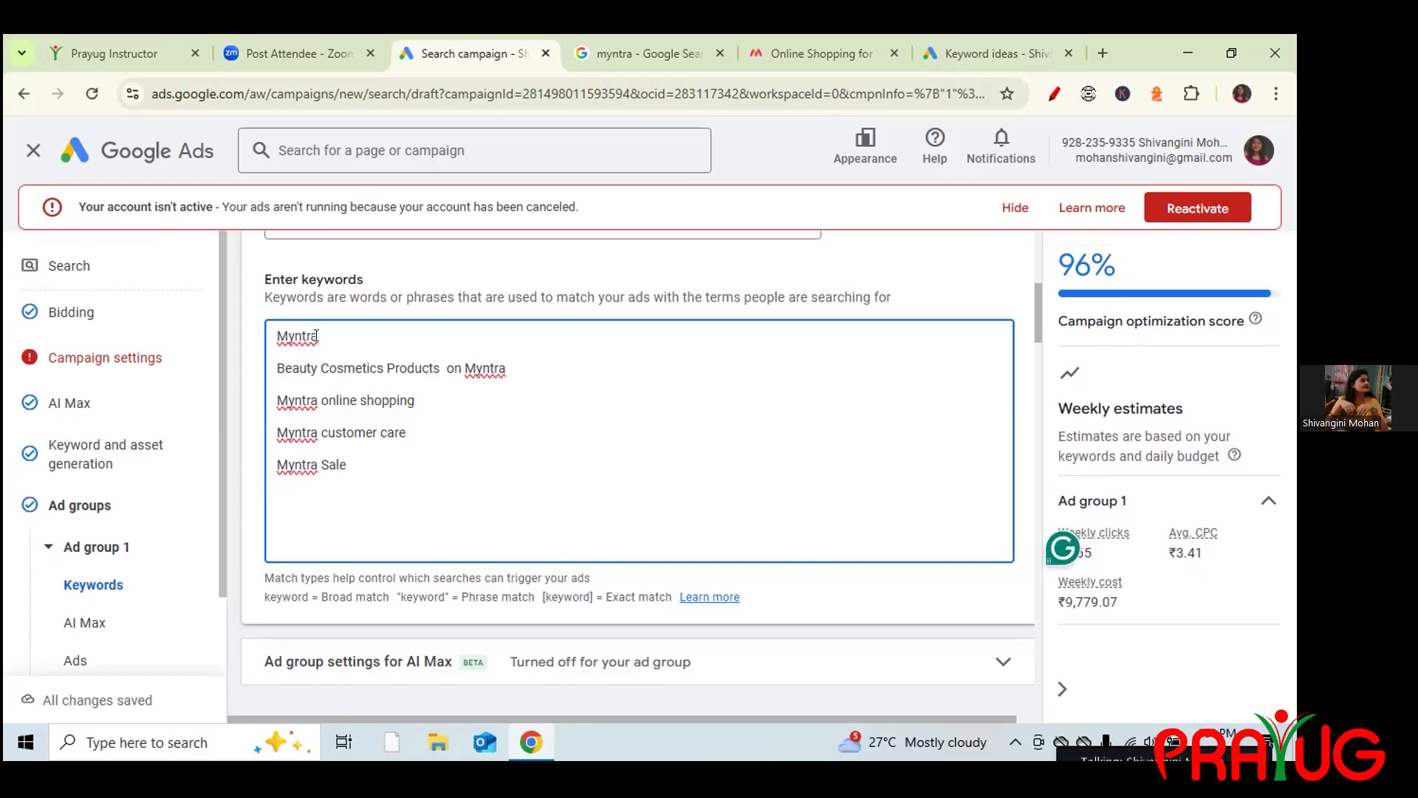
Re-add the [Myntra] and "Myntra Sale" match symbols, then delete and restore the Beauty Cosmetics keyword.
left_click(276, 335)
type("[")
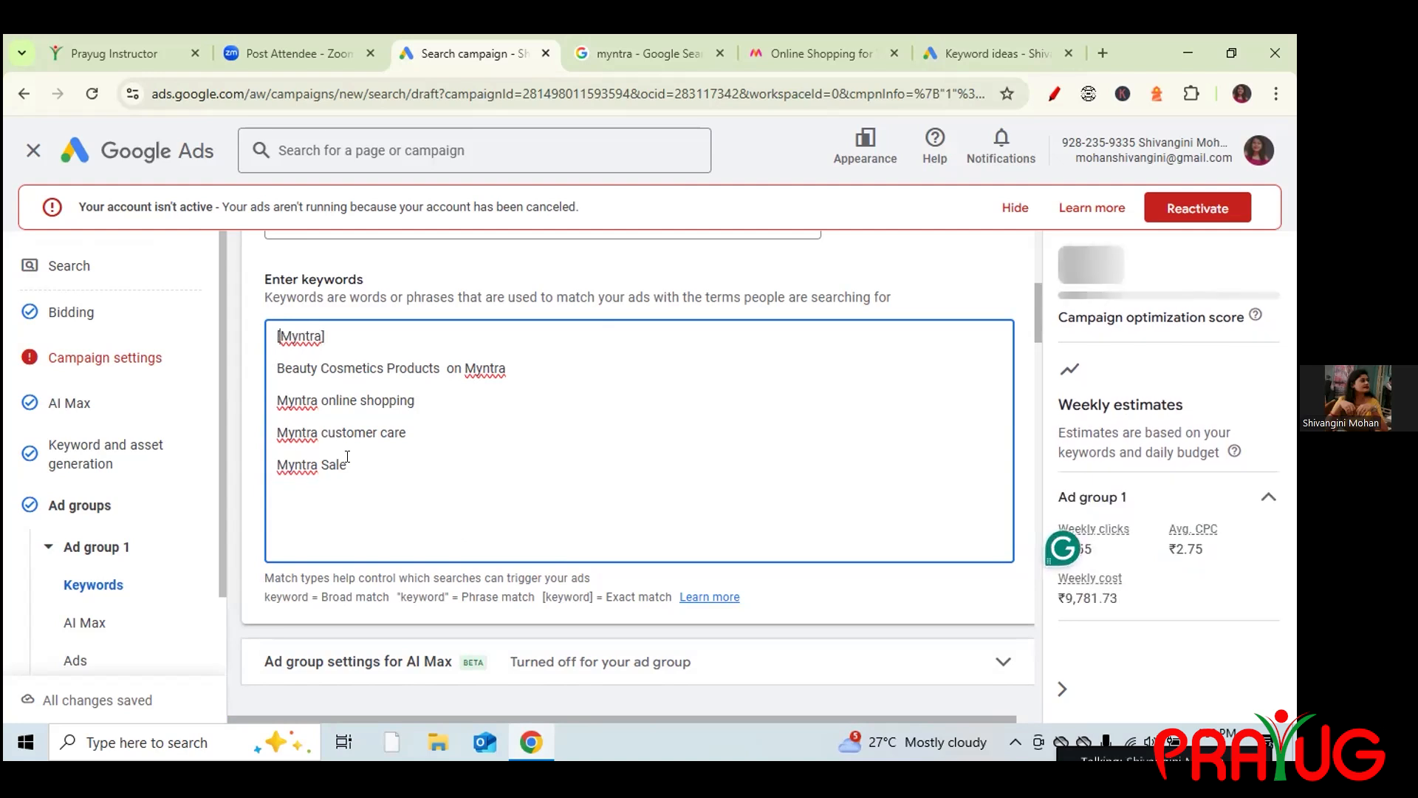
type("\"")
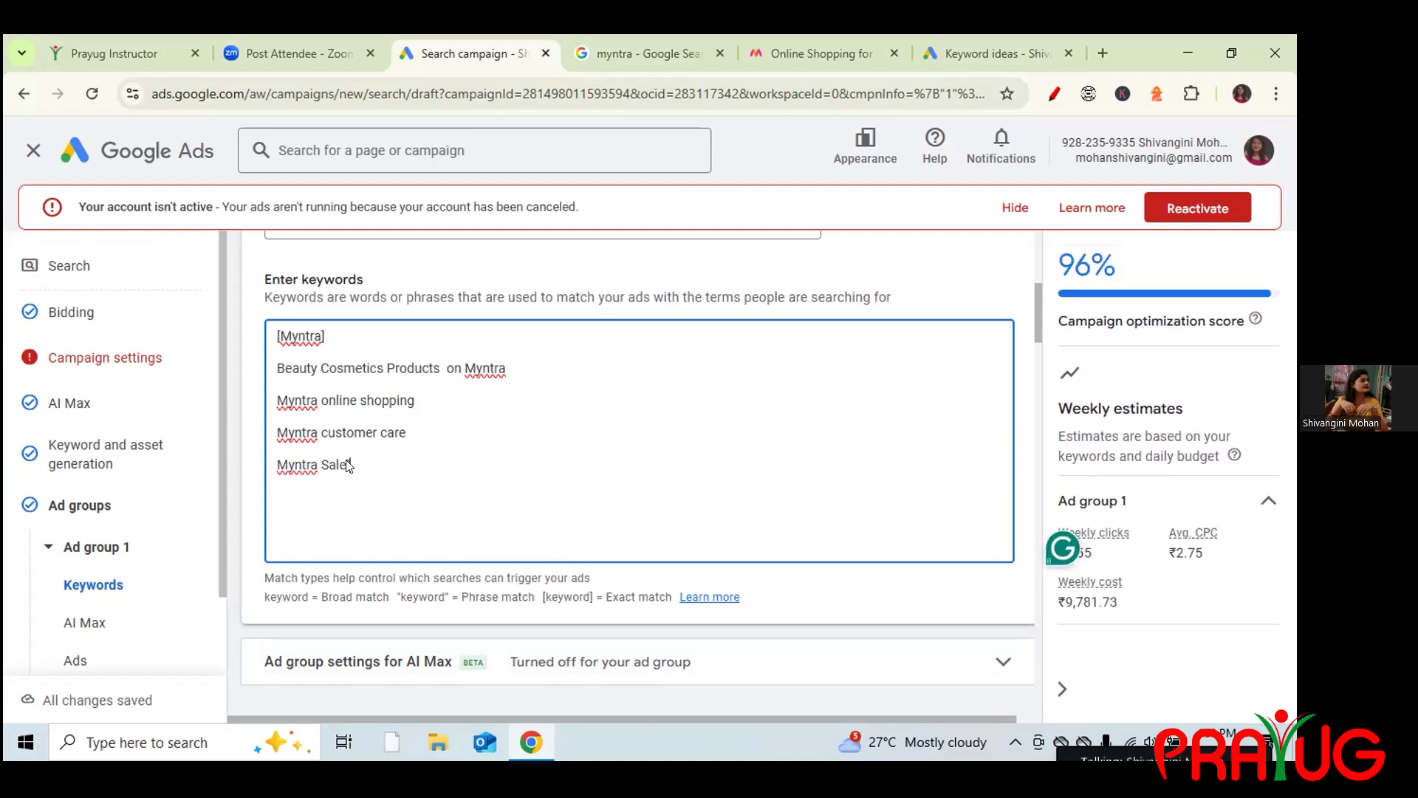
left_click(277, 464)
type("\"")
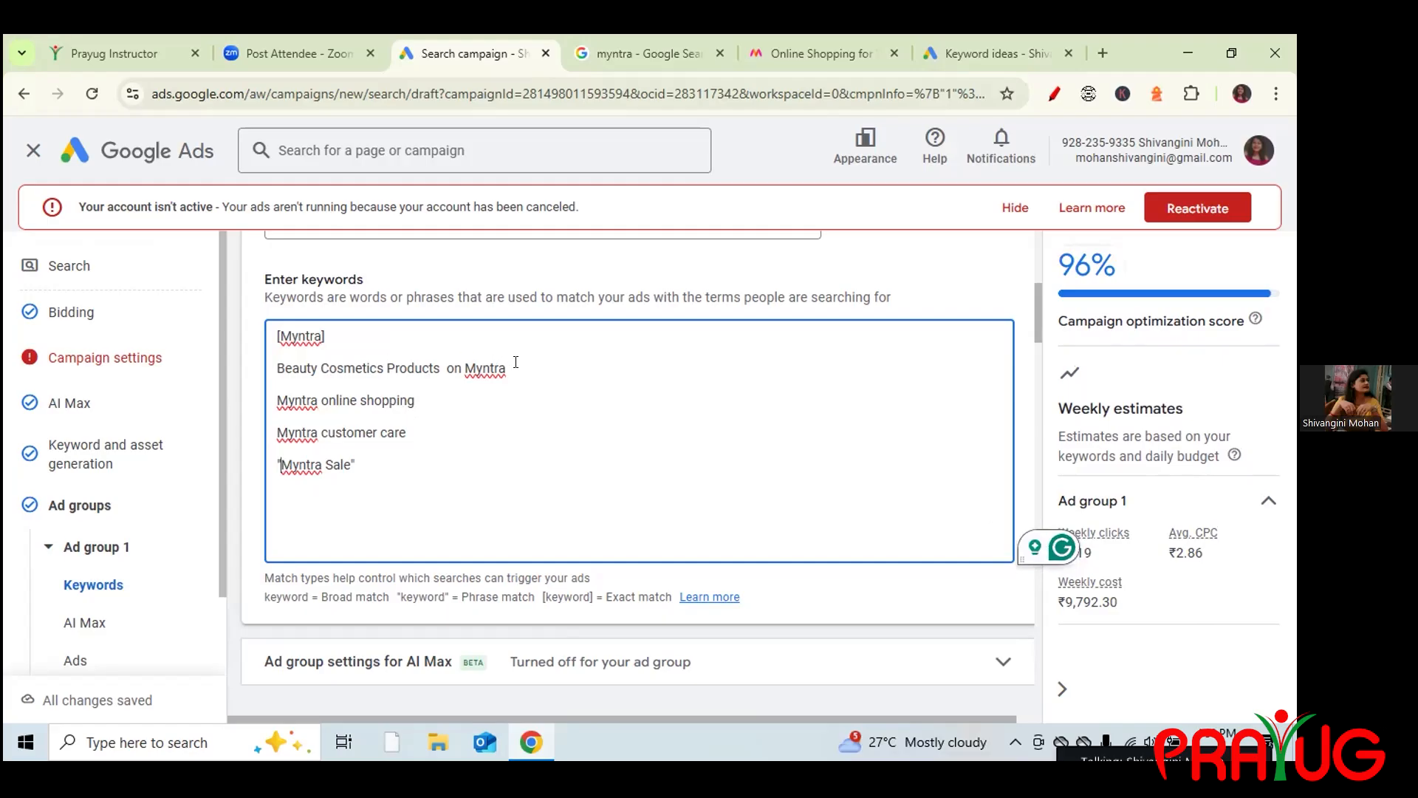
left_click_drag(507, 368, 269, 359)
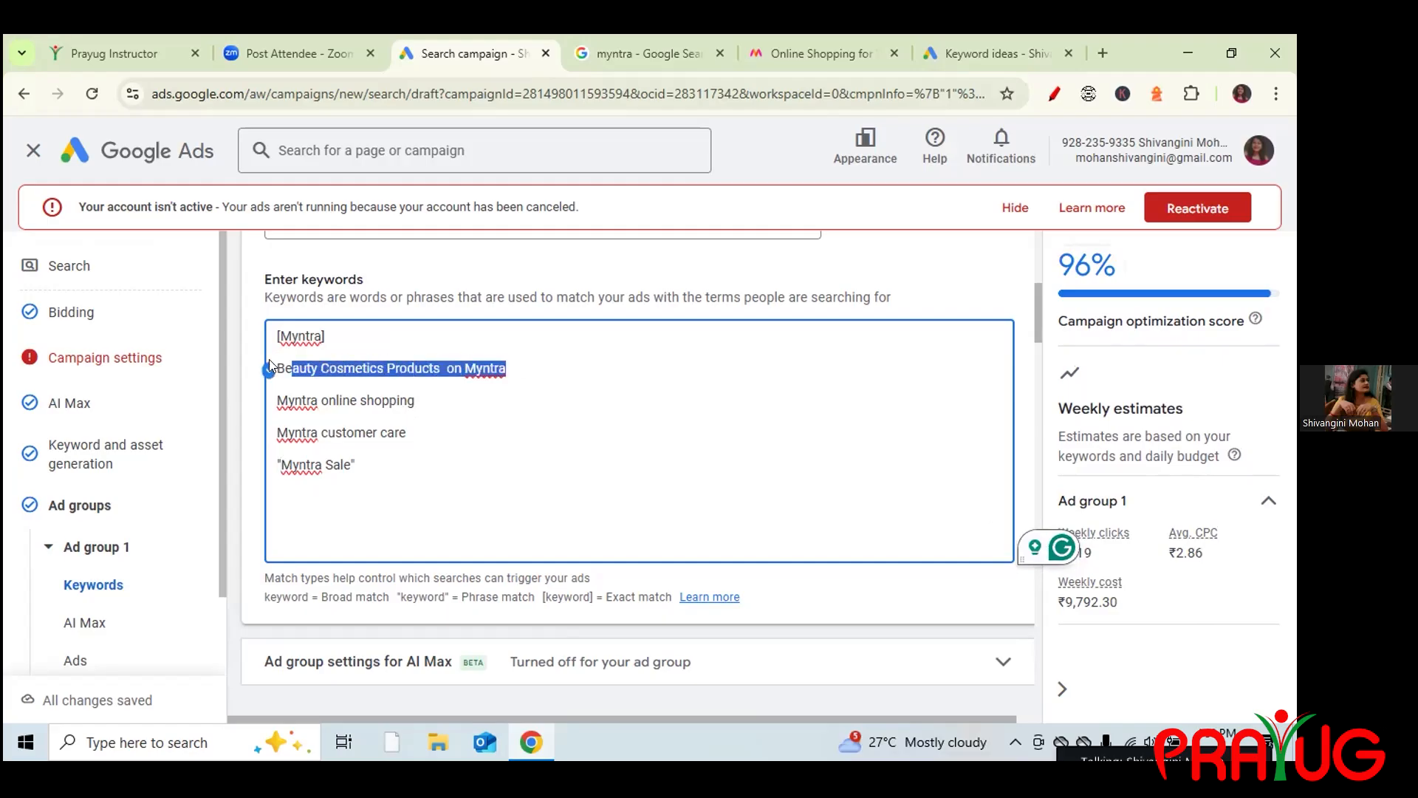
key("BackSpace")
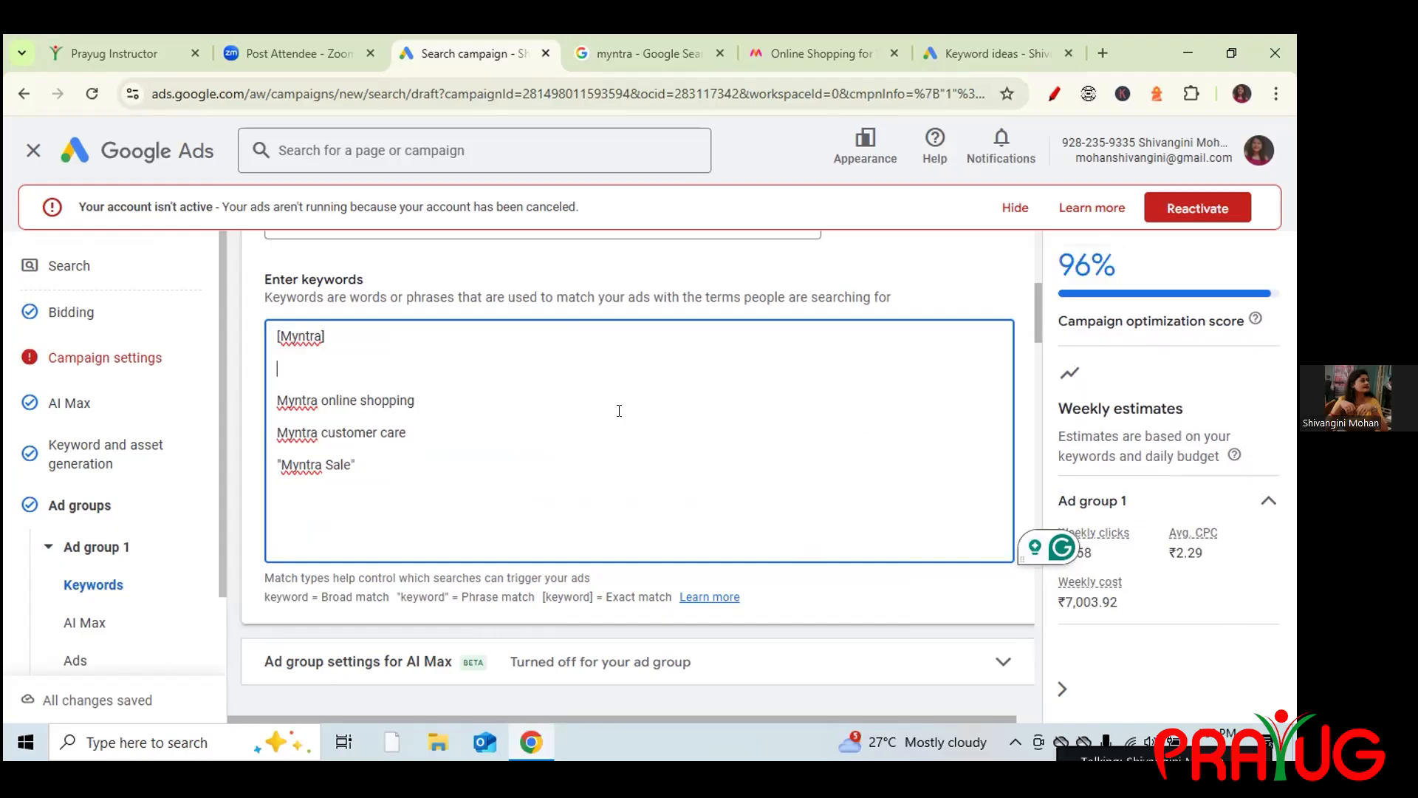
key("ctrl+z")
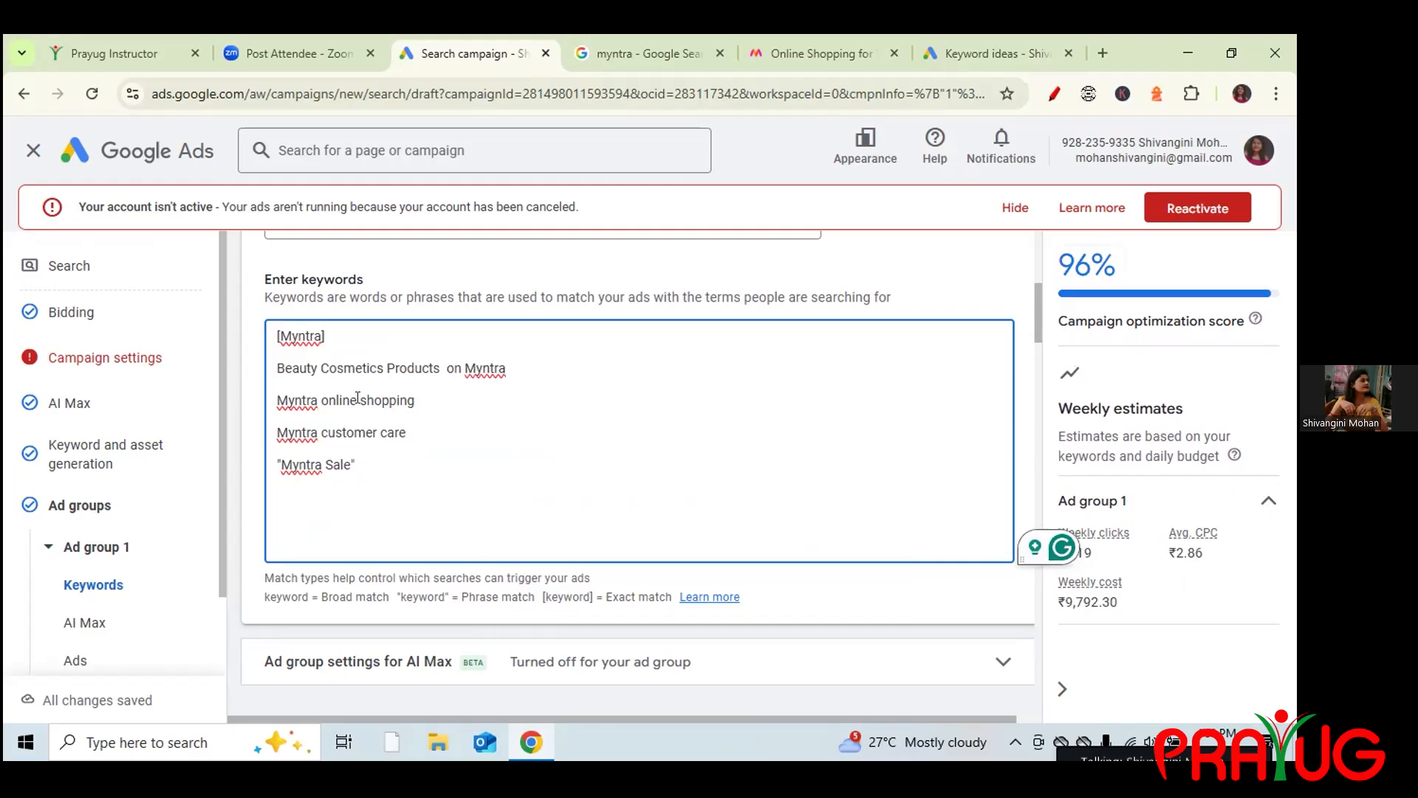
In Keyword Planner, tick the High competition for myntra and womens clothing with the pen.
left_click(965, 53)
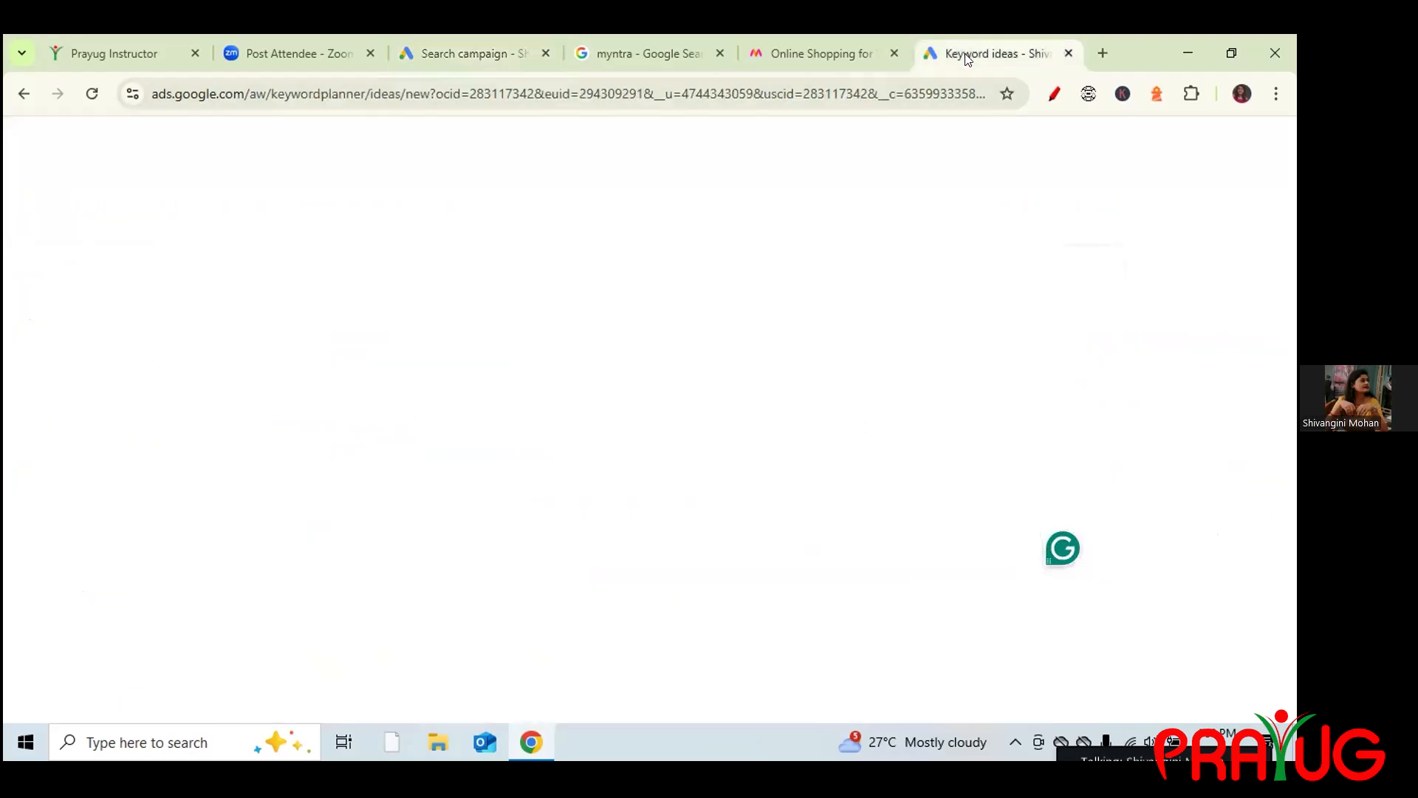
left_click_drag(1291, 388, 1290, 421)
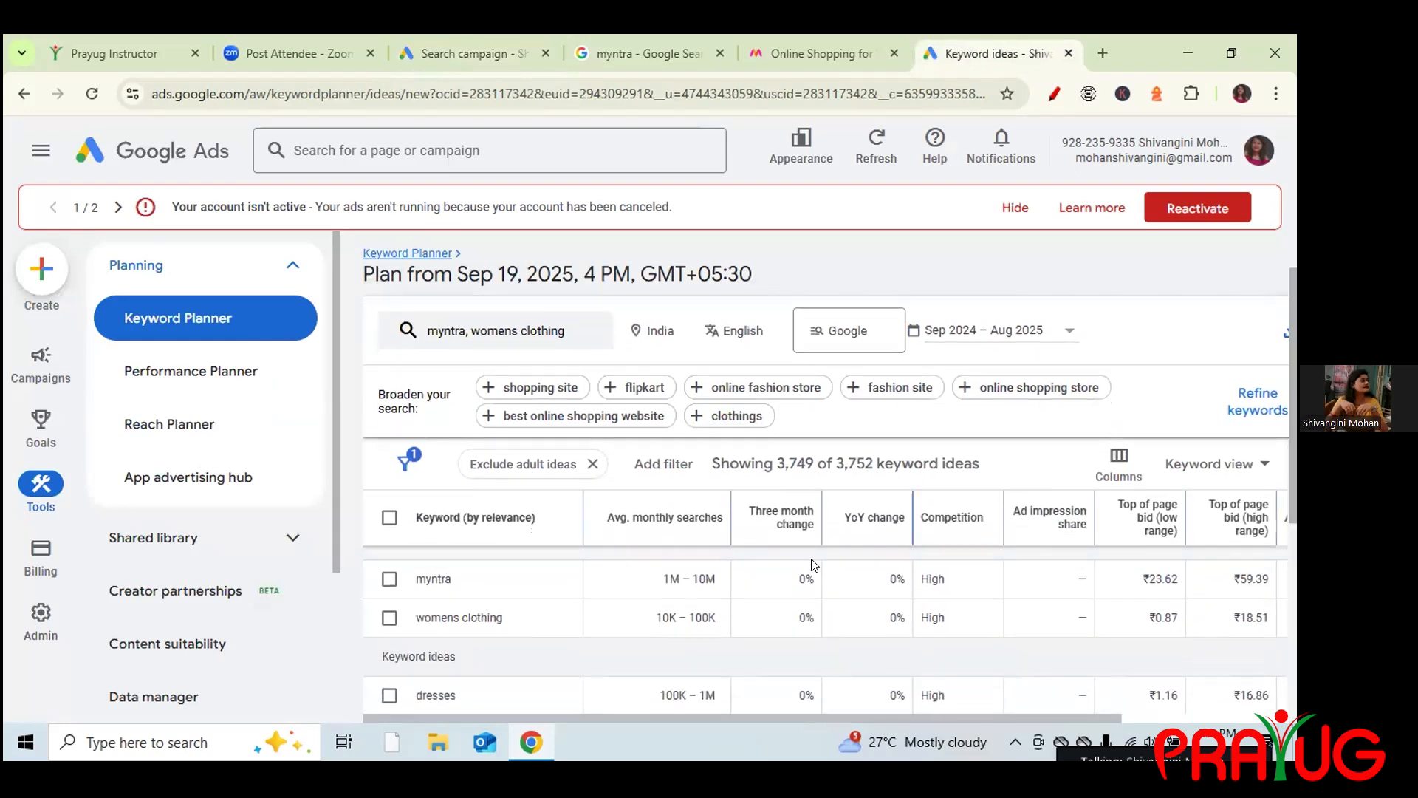
mouse_move(801, 523)
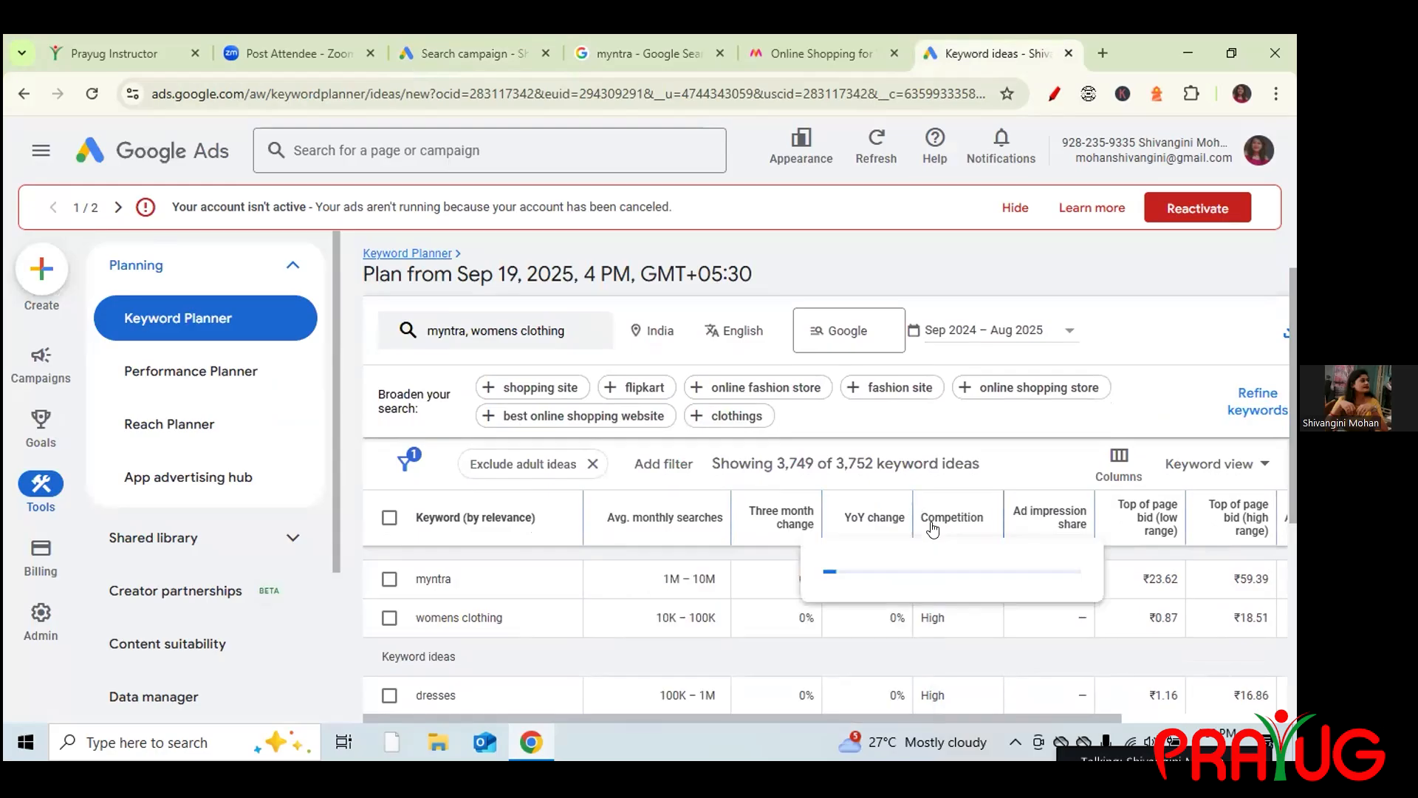
mouse_move(949, 517)
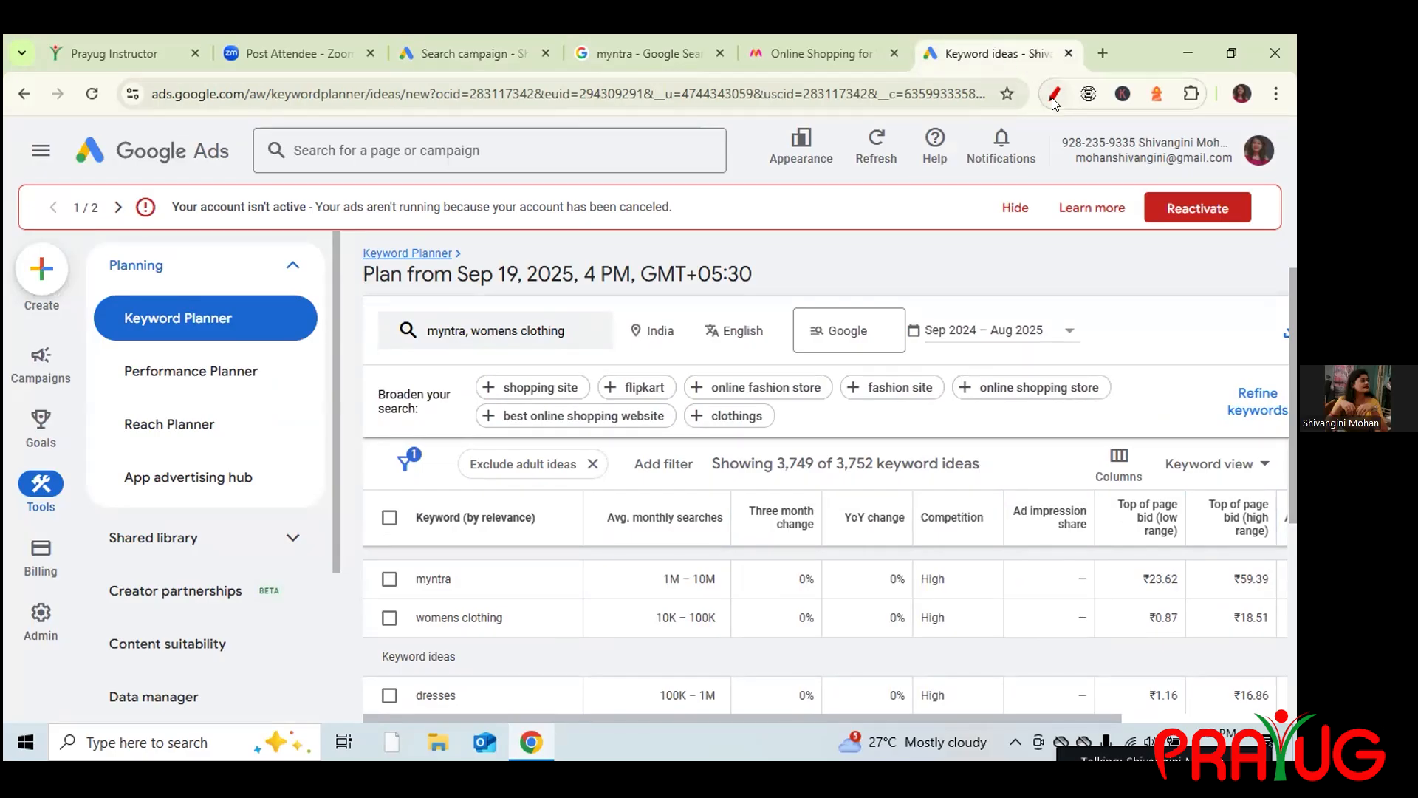
left_click_drag(953, 580, 984, 552)
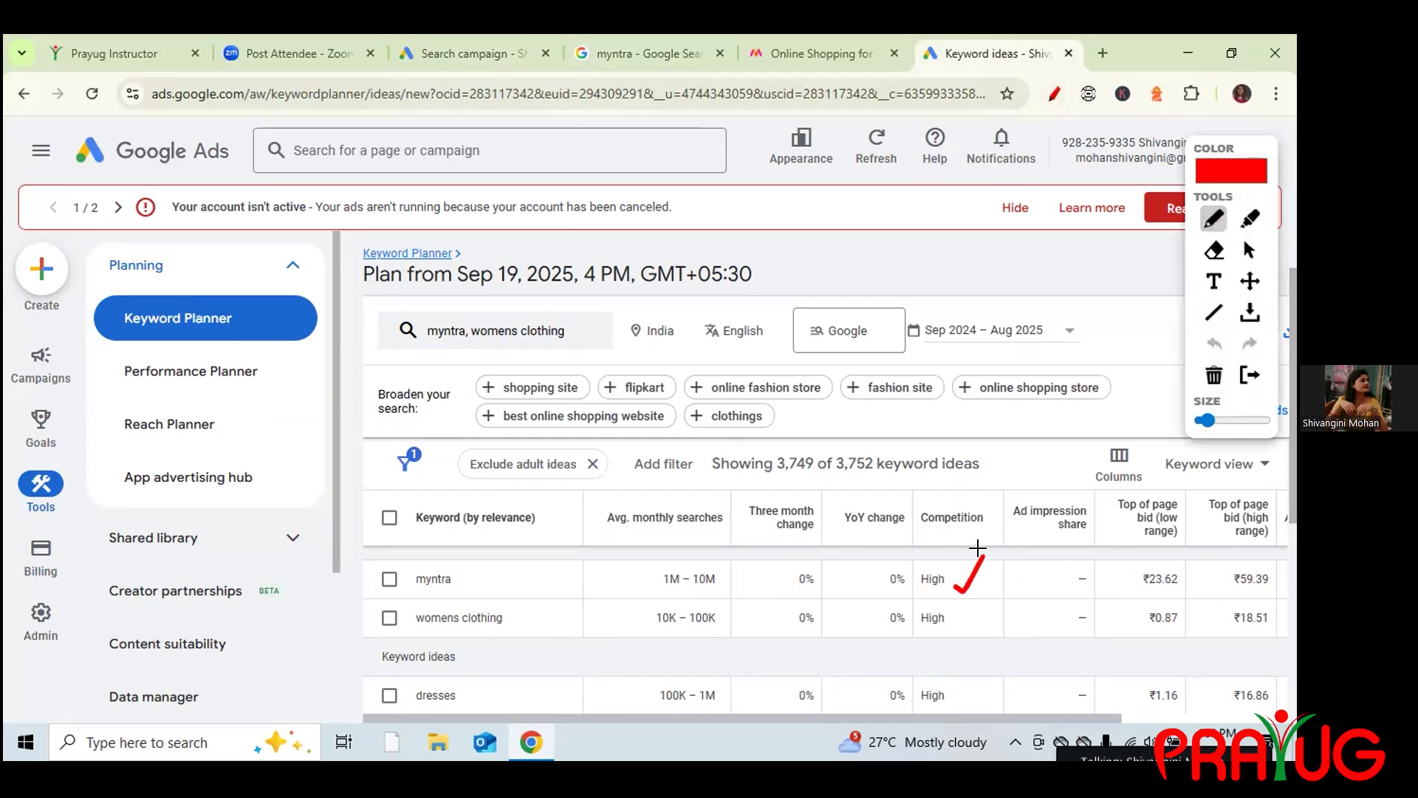
left_click_drag(953, 611, 980, 597)
mouse_move(929, 425)
left_mouse_down()
mouse_move(953, 436)
mouse_move(960, 410)
mouse_move(986, 461)
mouse_move(1007, 440)
left_mouse_up()
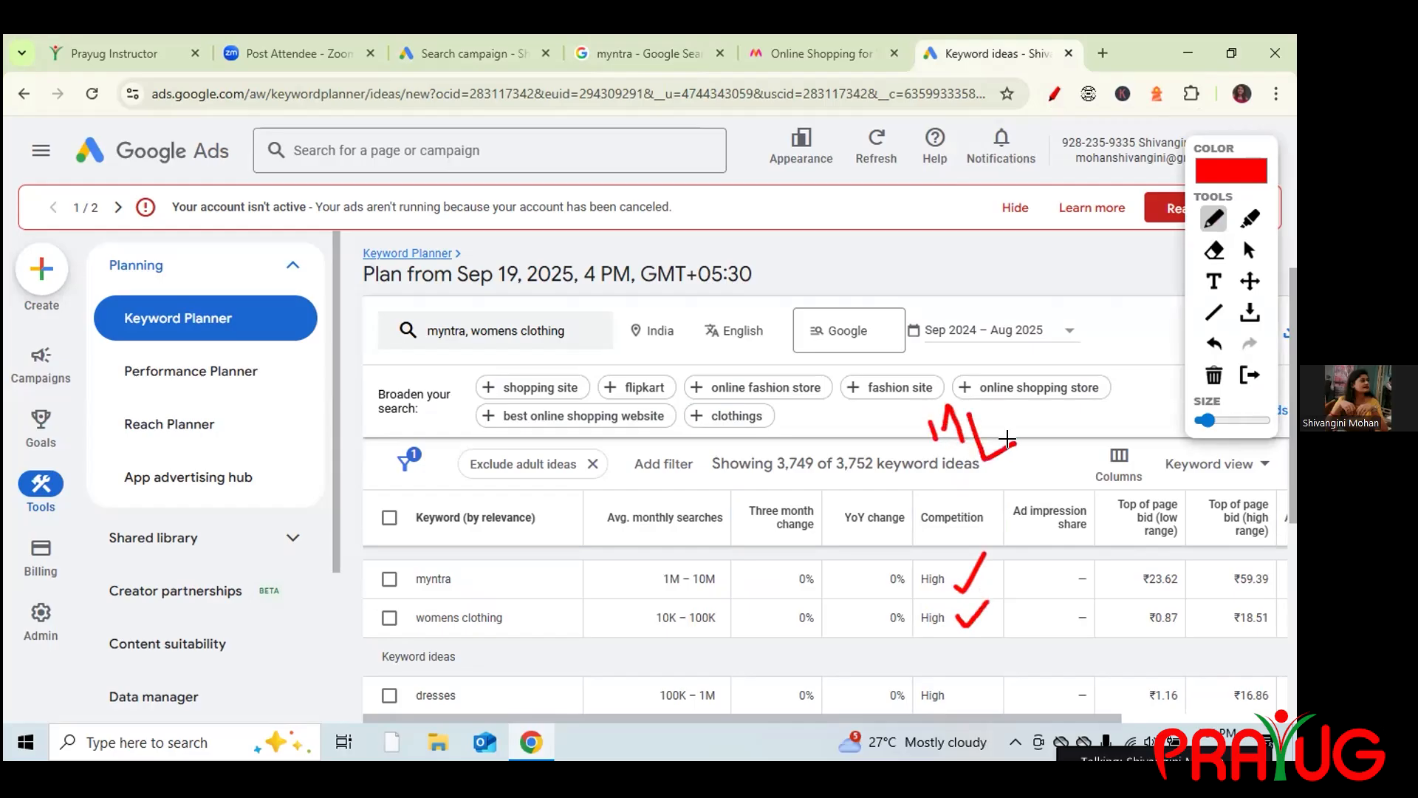
Underline myntra's 1M – 10M monthly searches and High competition, erase the marks, and return.
mouse_move(604, 541)
left_mouse_down()
mouse_move(712, 539)
mouse_move(643, 547)
mouse_move(635, 650)
mouse_move(703, 642)
mouse_move(726, 573)
mouse_move(713, 553)
left_mouse_up()
left_click(1212, 376)
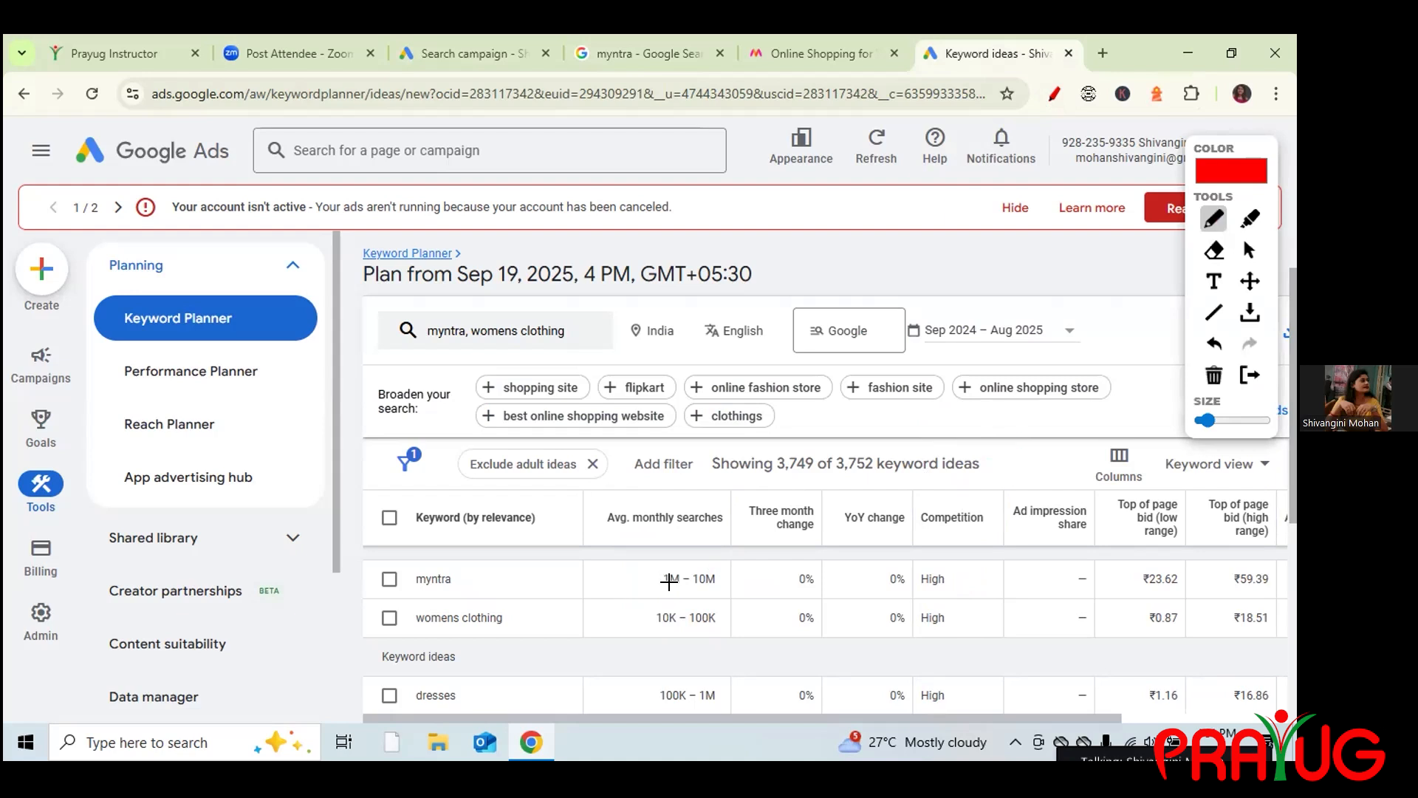
left_click_drag(665, 584, 720, 588)
mouse_move(918, 587)
left_mouse_down()
mouse_move(976, 590)
mouse_move(1009, 520)
left_mouse_up()
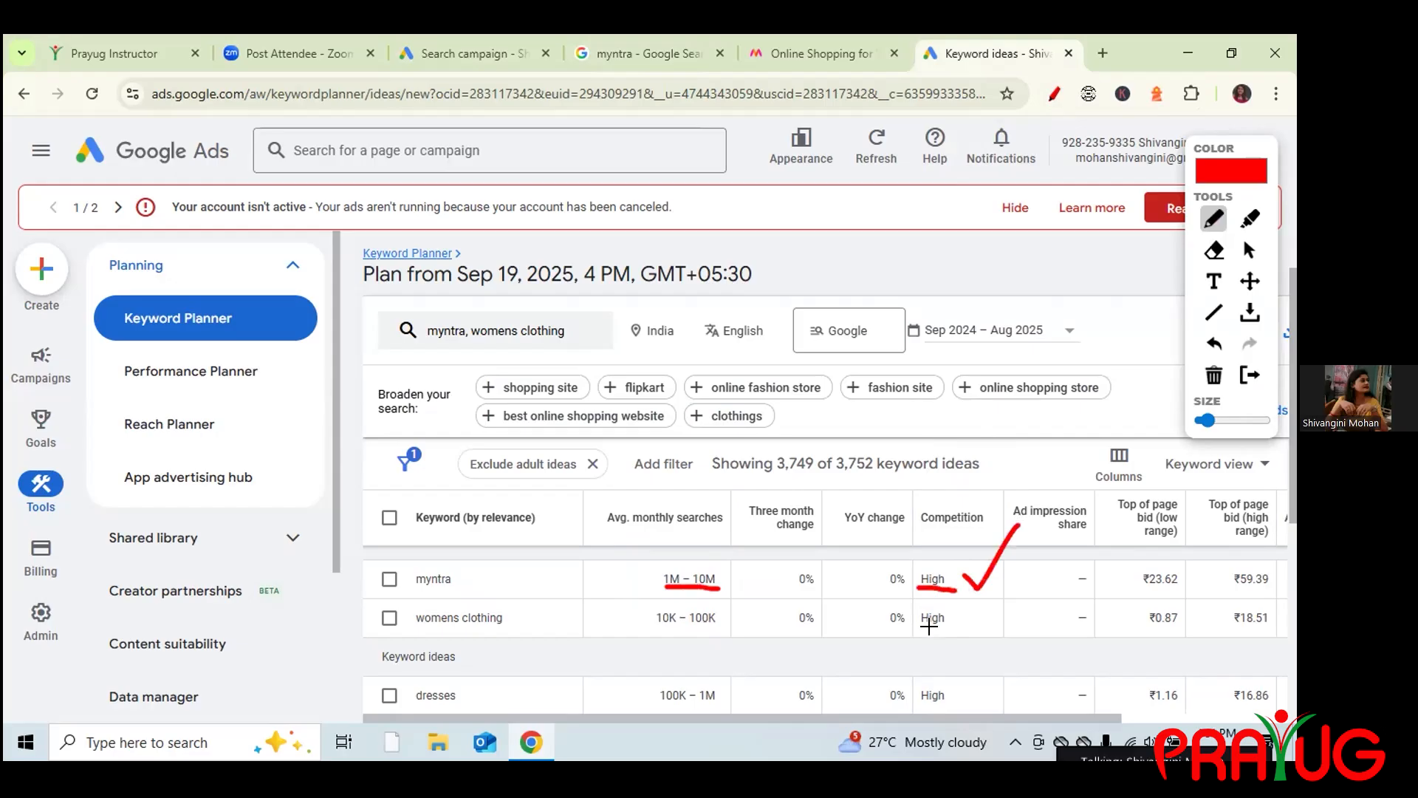
left_click(1215, 377)
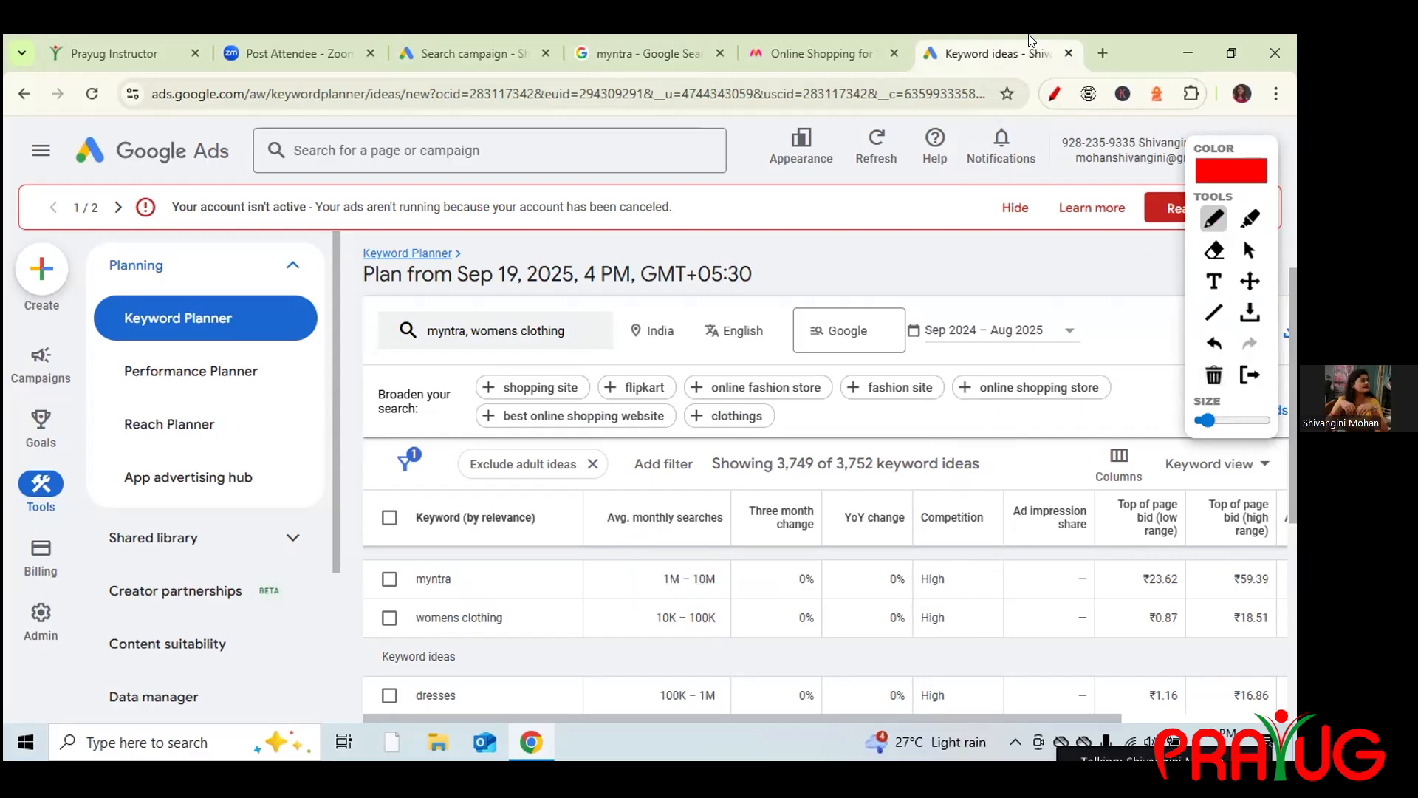
left_click(471, 49)
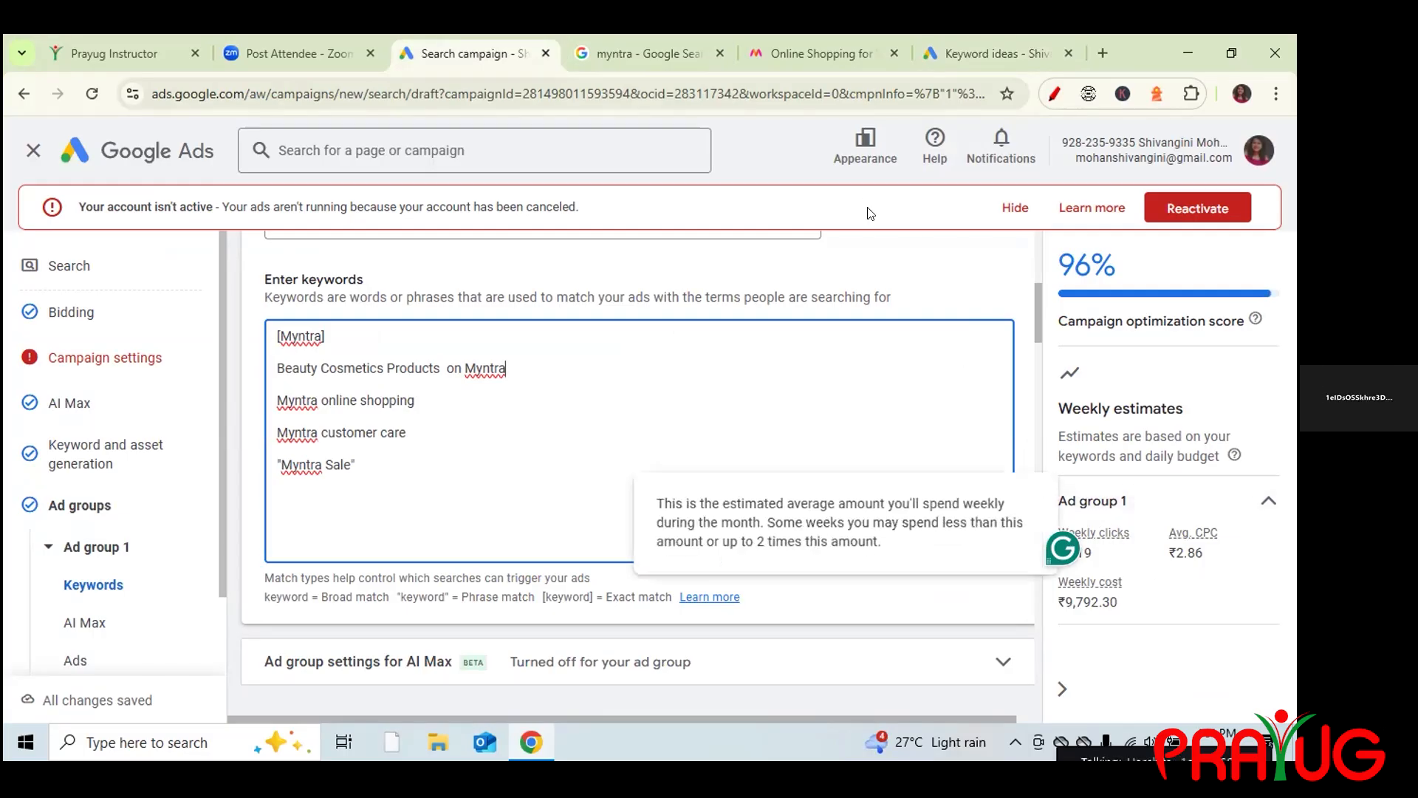
left_click(964, 43)
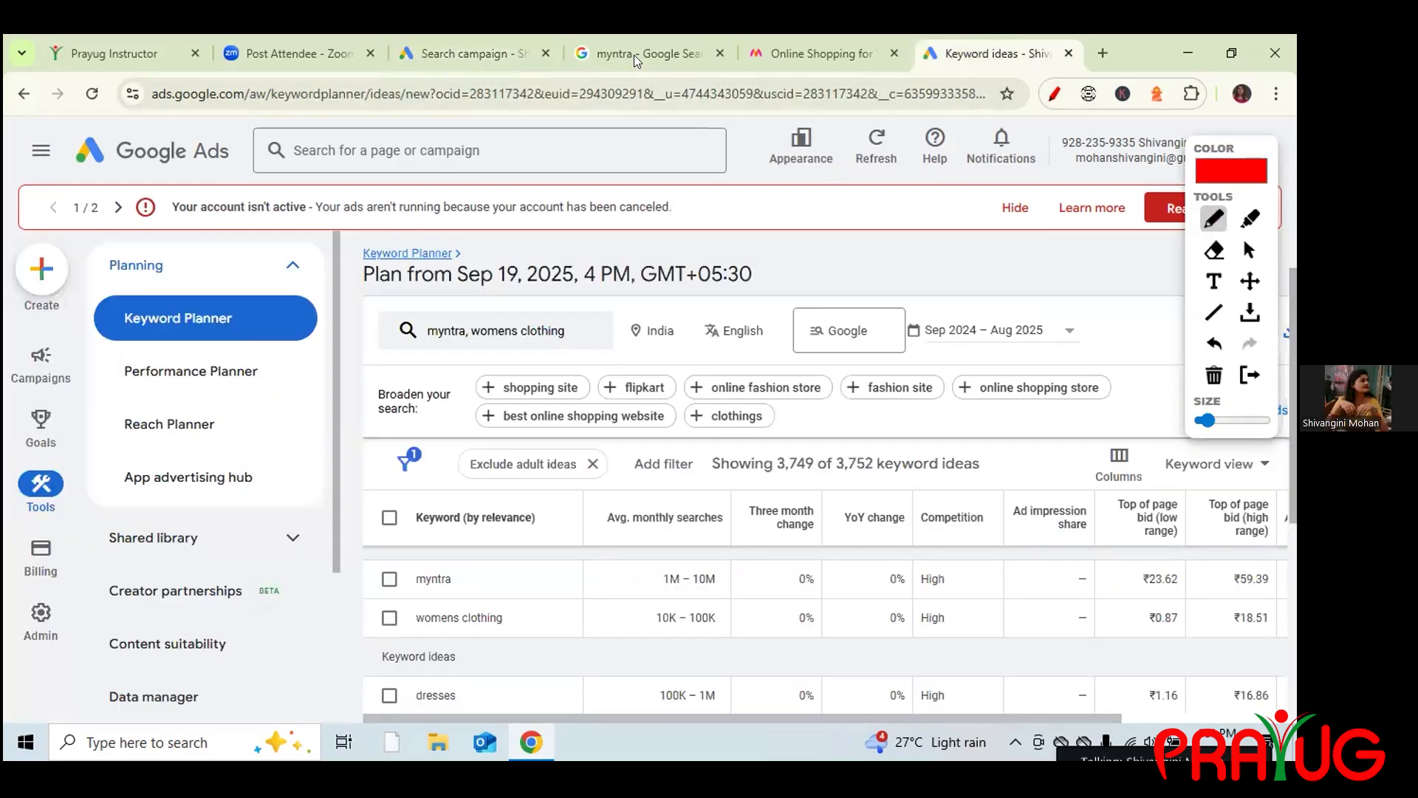
left_click(452, 46)
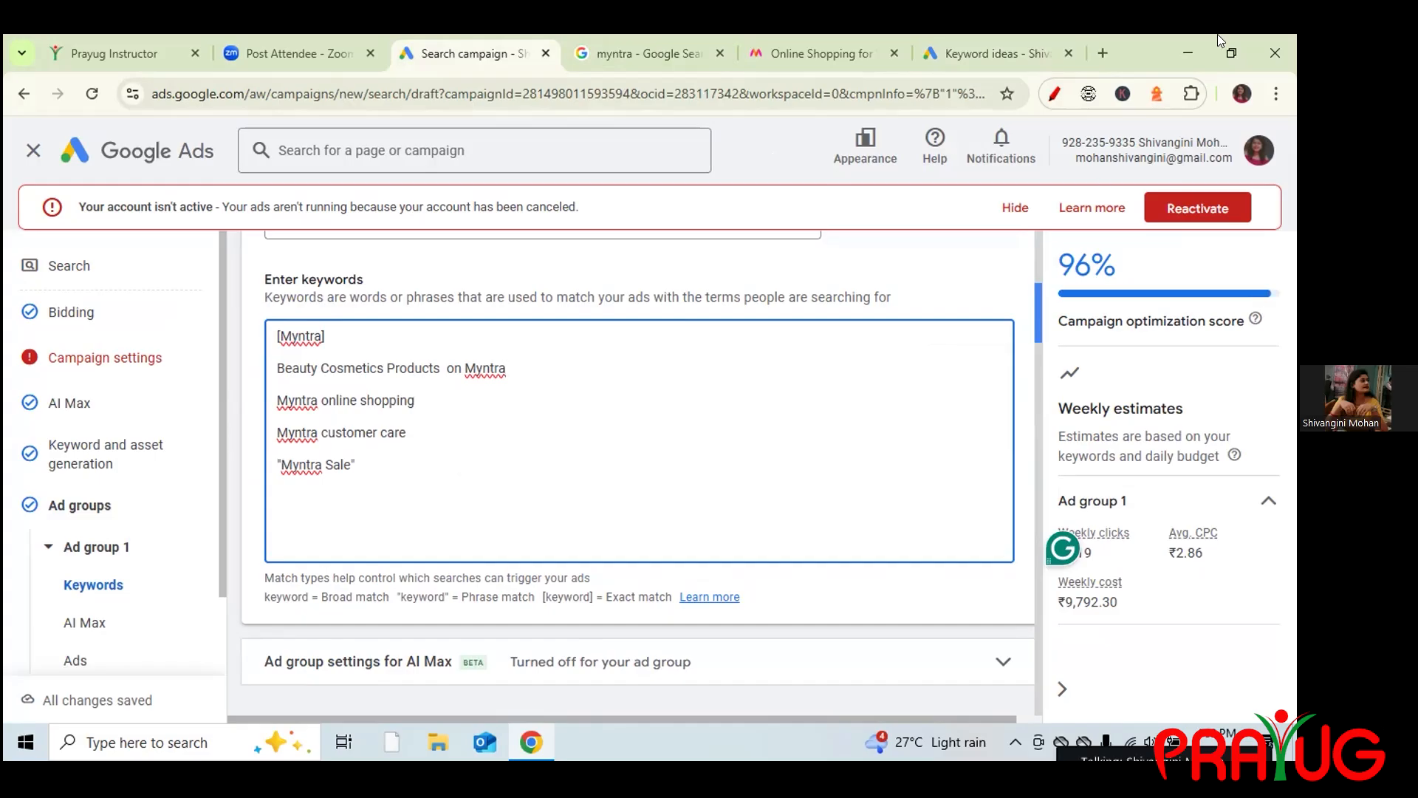
left_click(966, 37)
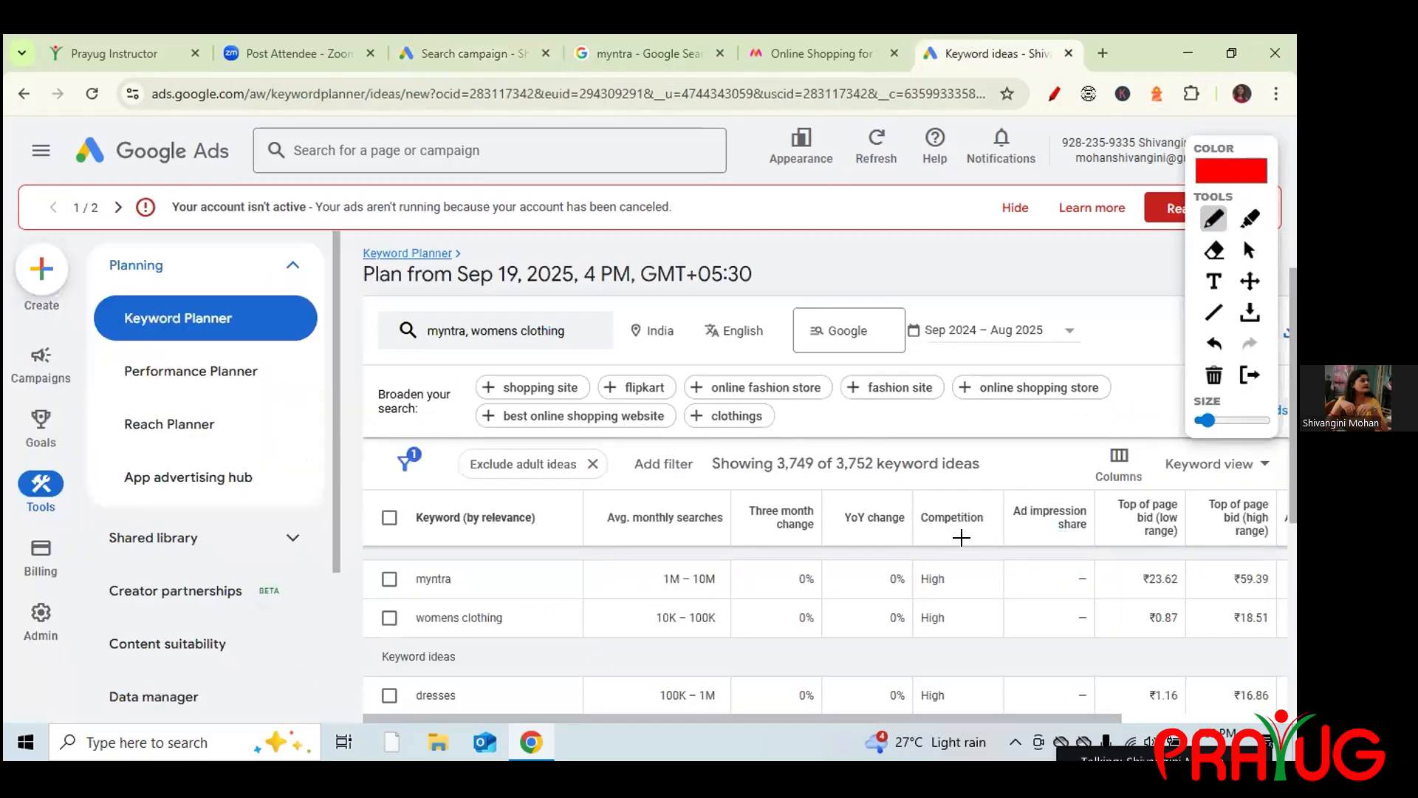
left_click_drag(929, 529, 976, 526)
left_click_drag(127, 164, 228, 170)
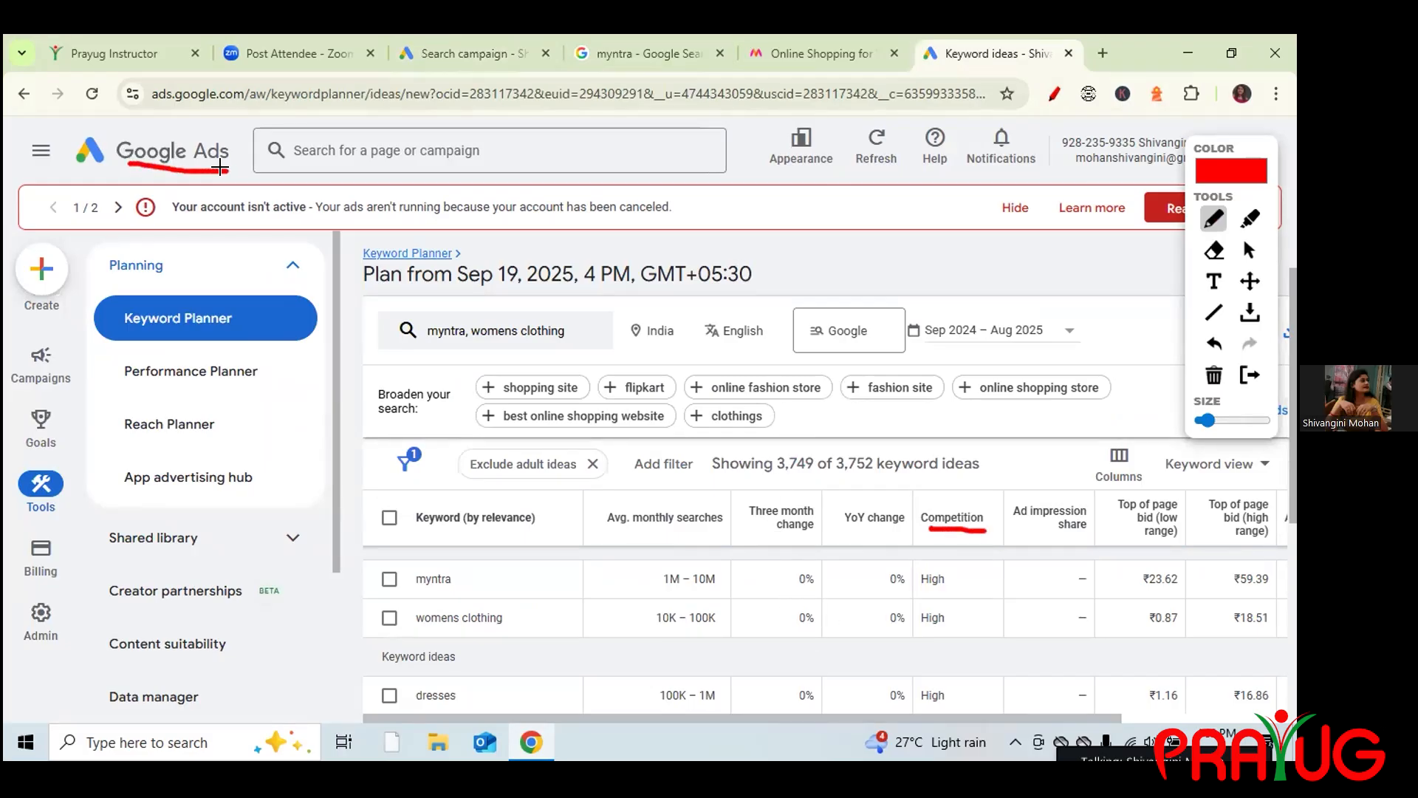
mouse_move(634, 595)
left_mouse_down()
mouse_move(628, 536)
mouse_move(644, 540)
left_mouse_up()
left_click_drag(975, 546, 982, 594)
mouse_move(972, 576)
left_mouse_down()
mouse_move(981, 595)
mouse_move(996, 573)
left_mouse_up()
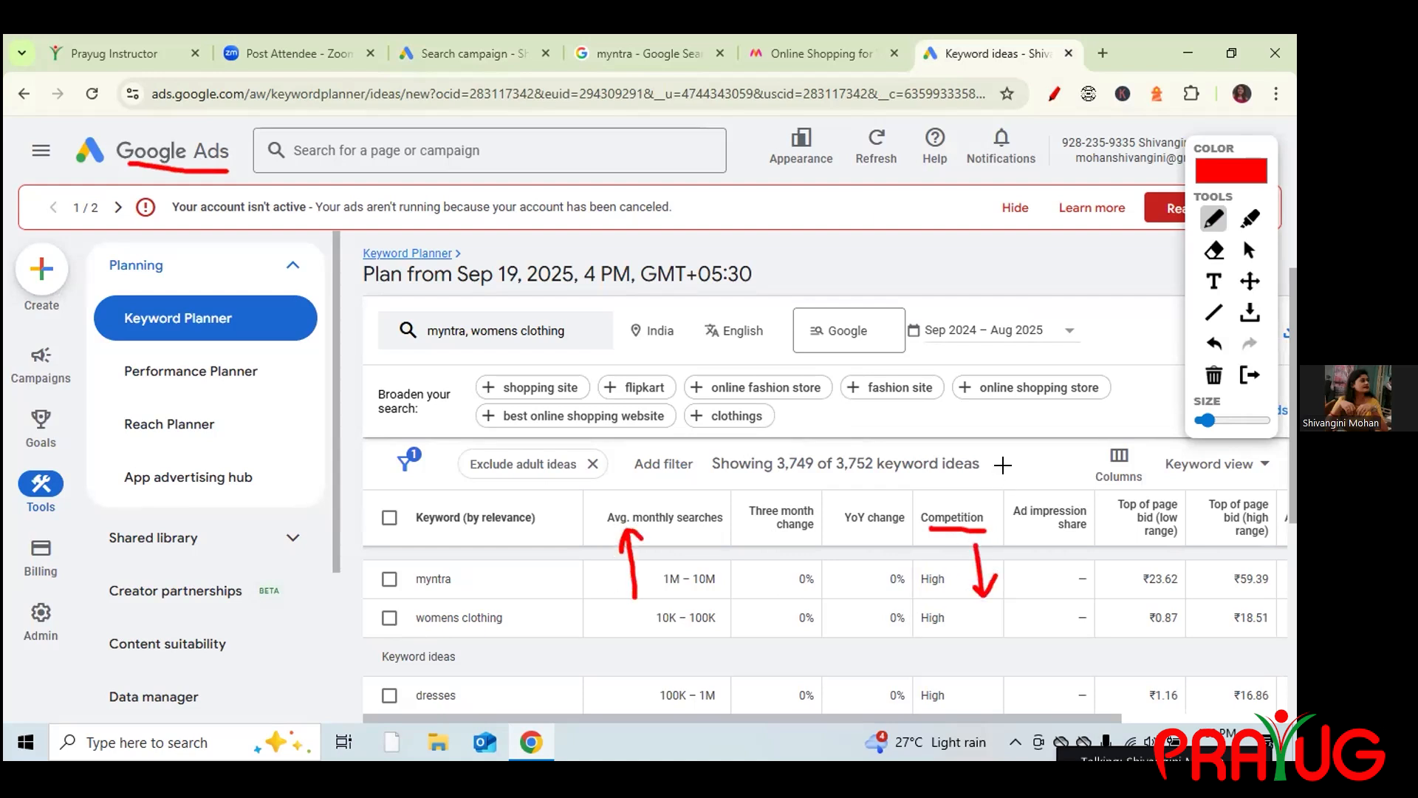
left_click_drag(1009, 473, 1061, 399)
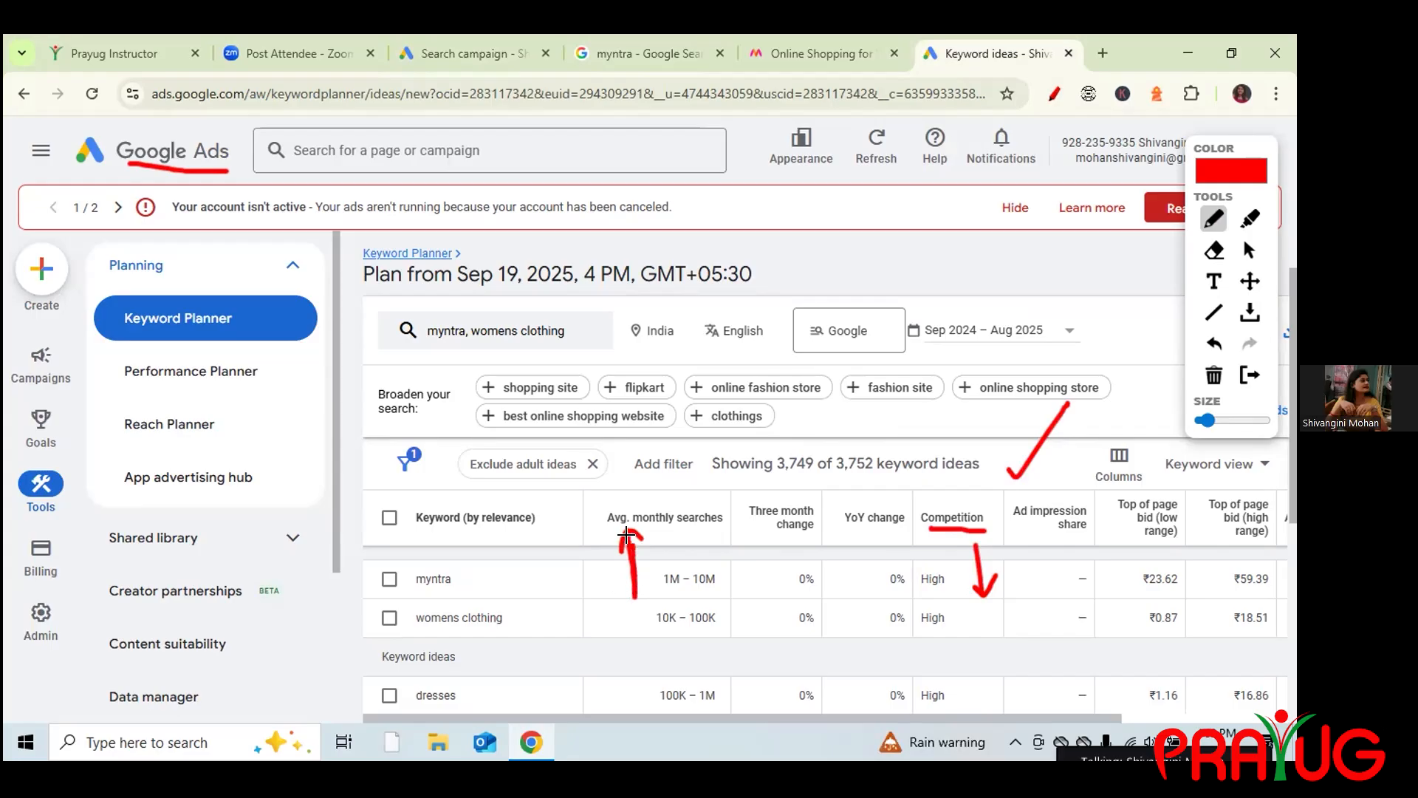
mouse_move(970, 541)
left_mouse_down()
mouse_move(981, 588)
mouse_move(1004, 566)
left_mouse_up()
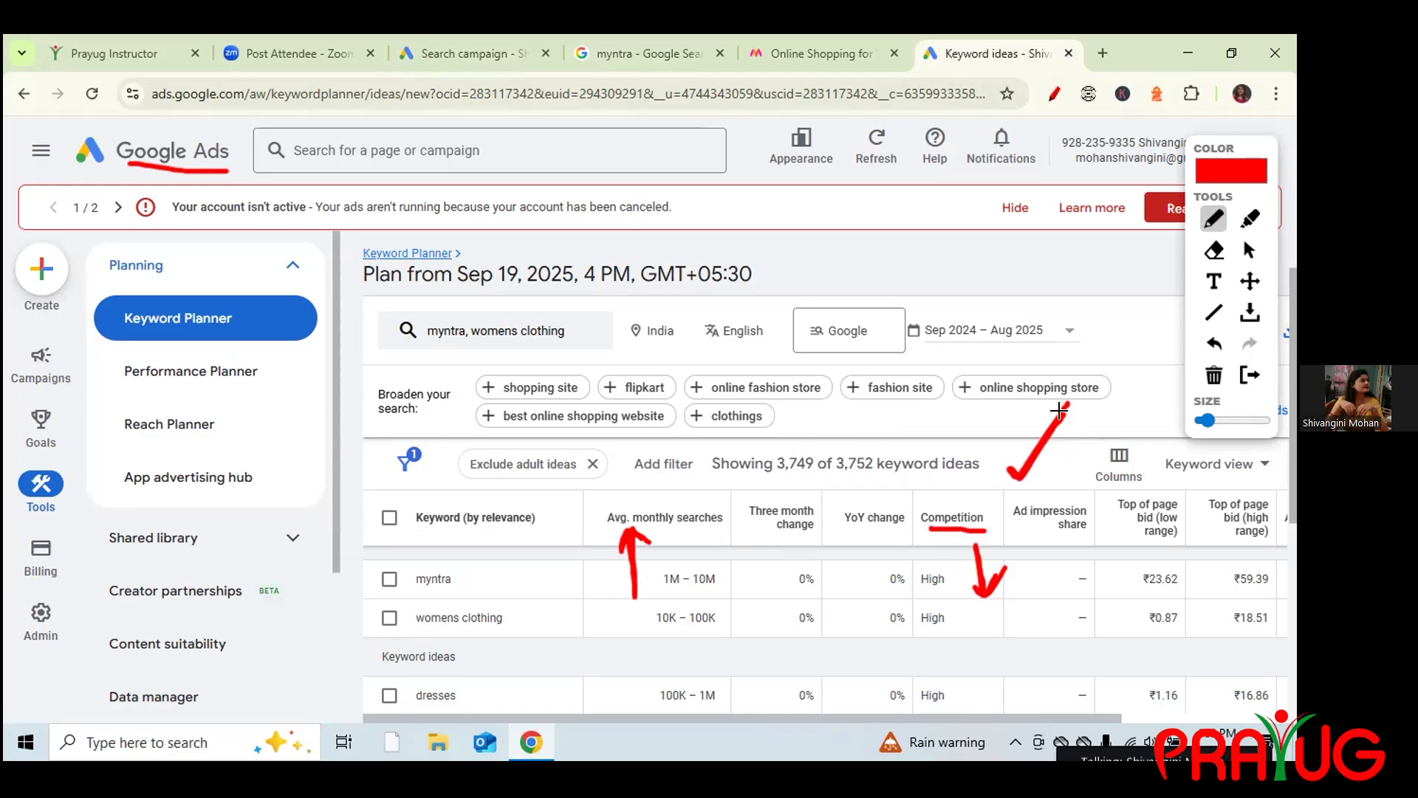
left_click(1212, 376)
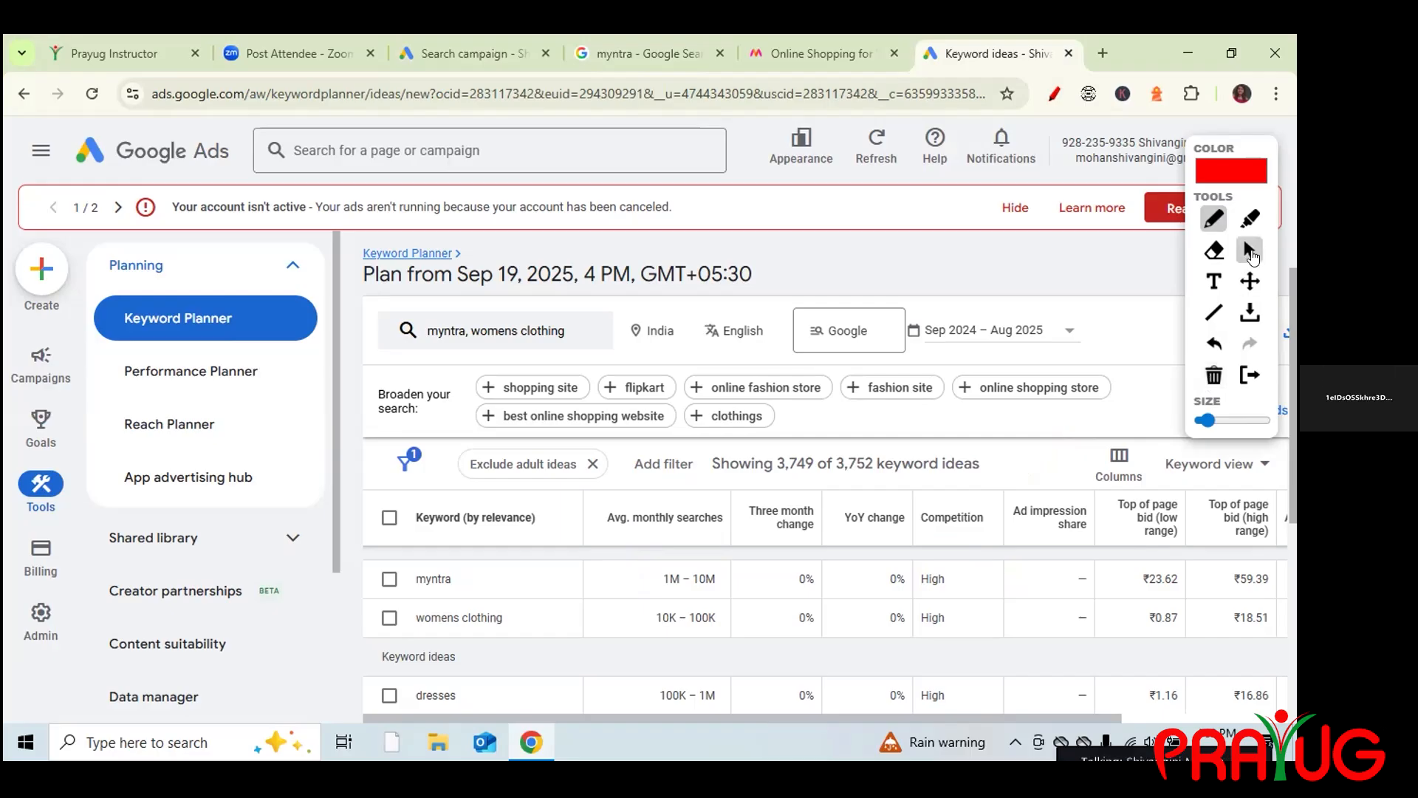
left_click(478, 56)
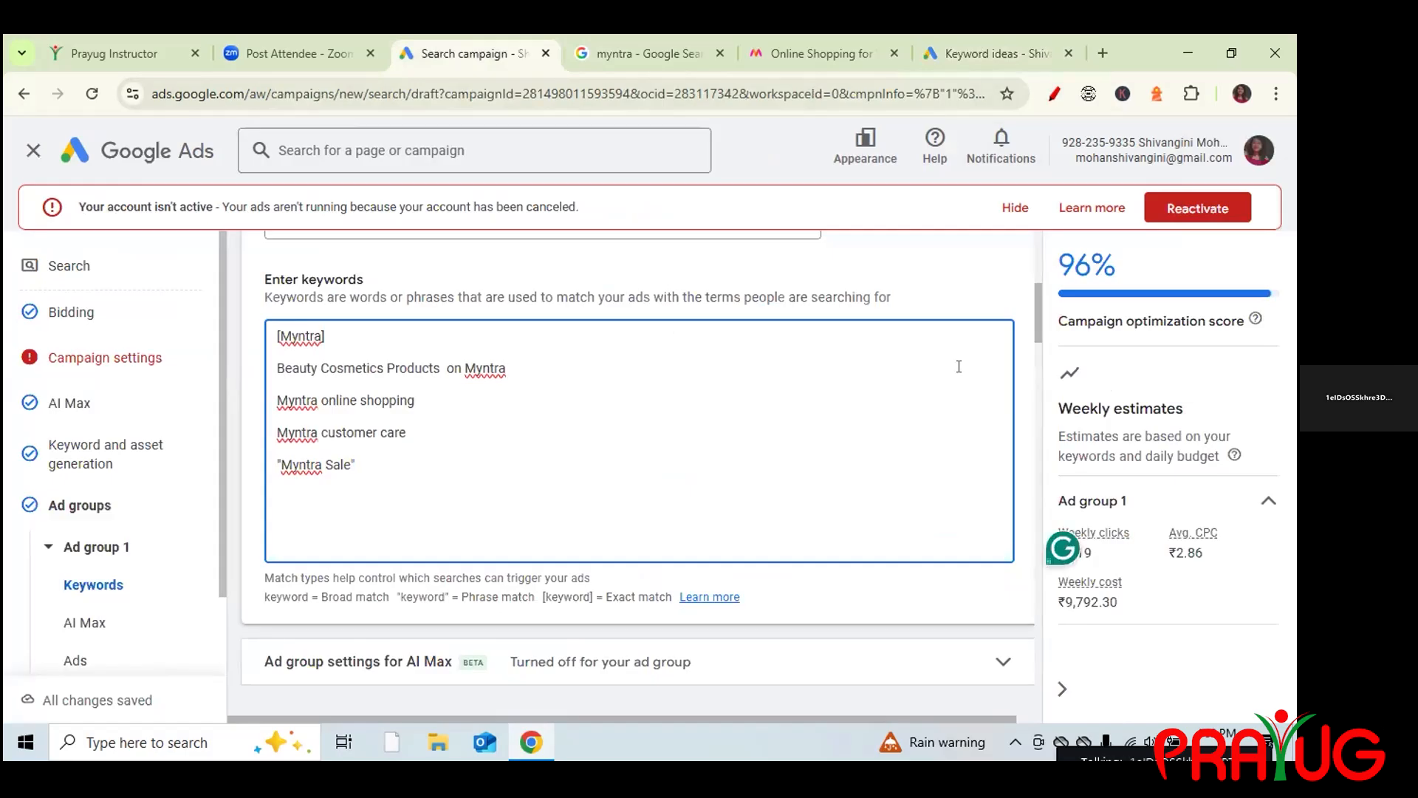
Glance at keyword ideas again, then scroll the campaign draft down to the Create your ads section.
left_click(964, 53)
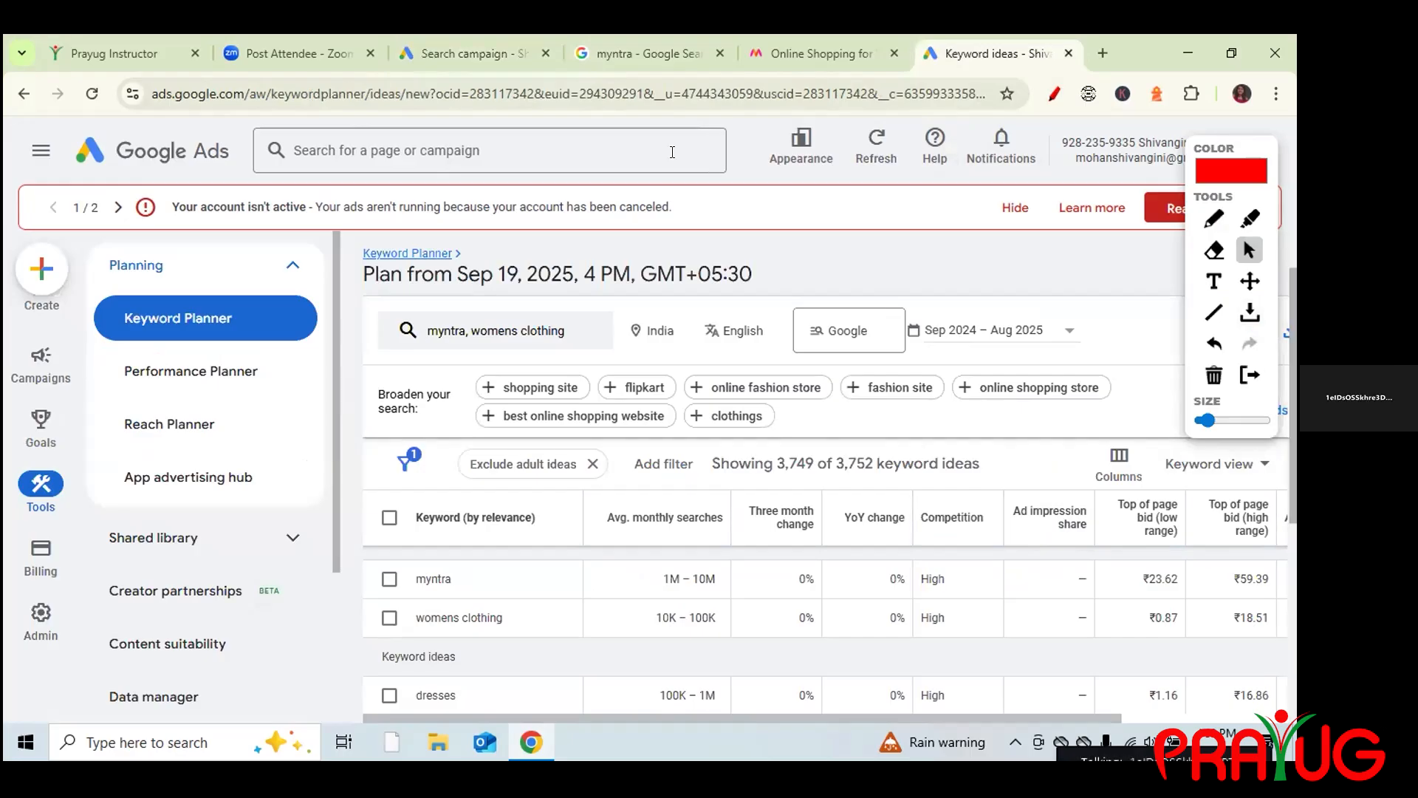
left_click(414, 56)
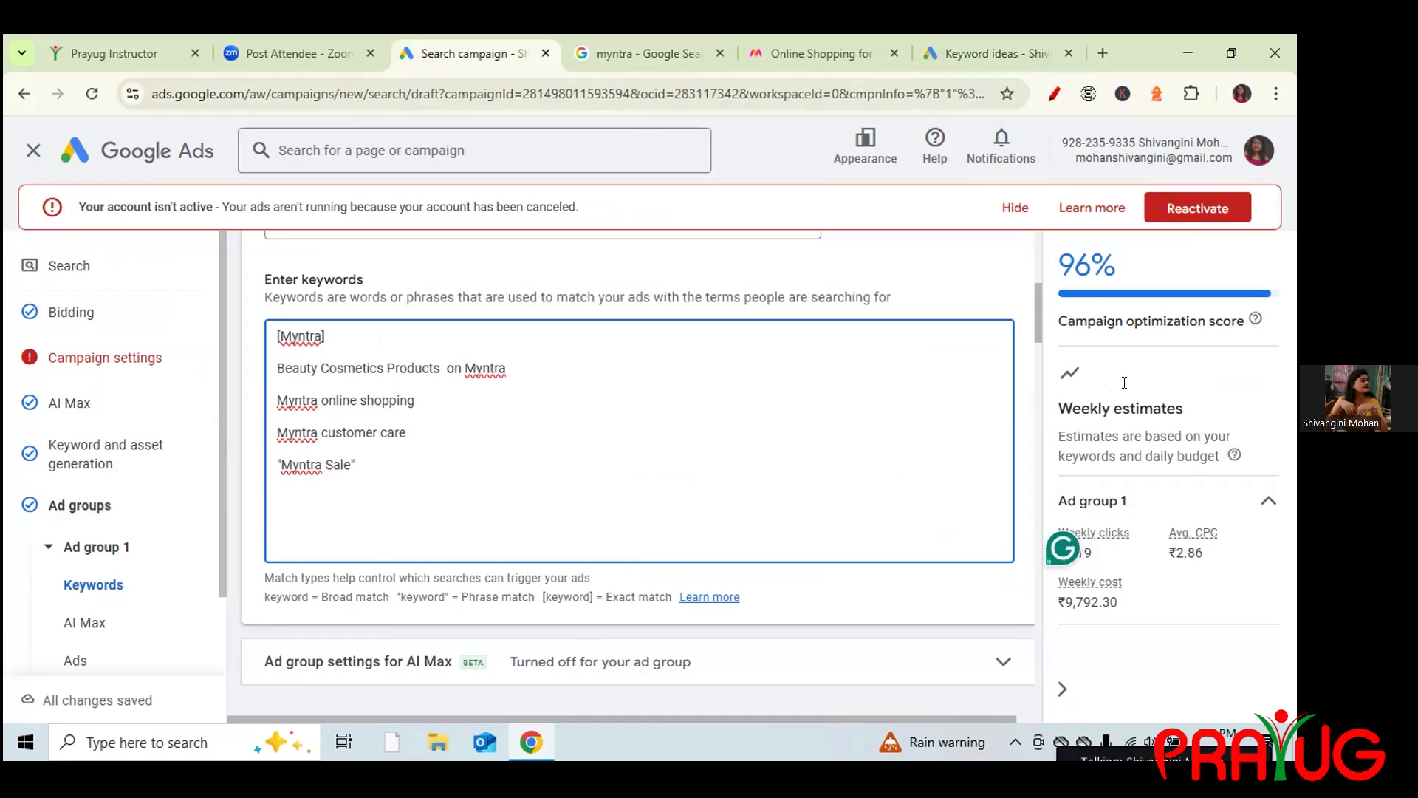
left_click_drag(1037, 314, 1030, 393)
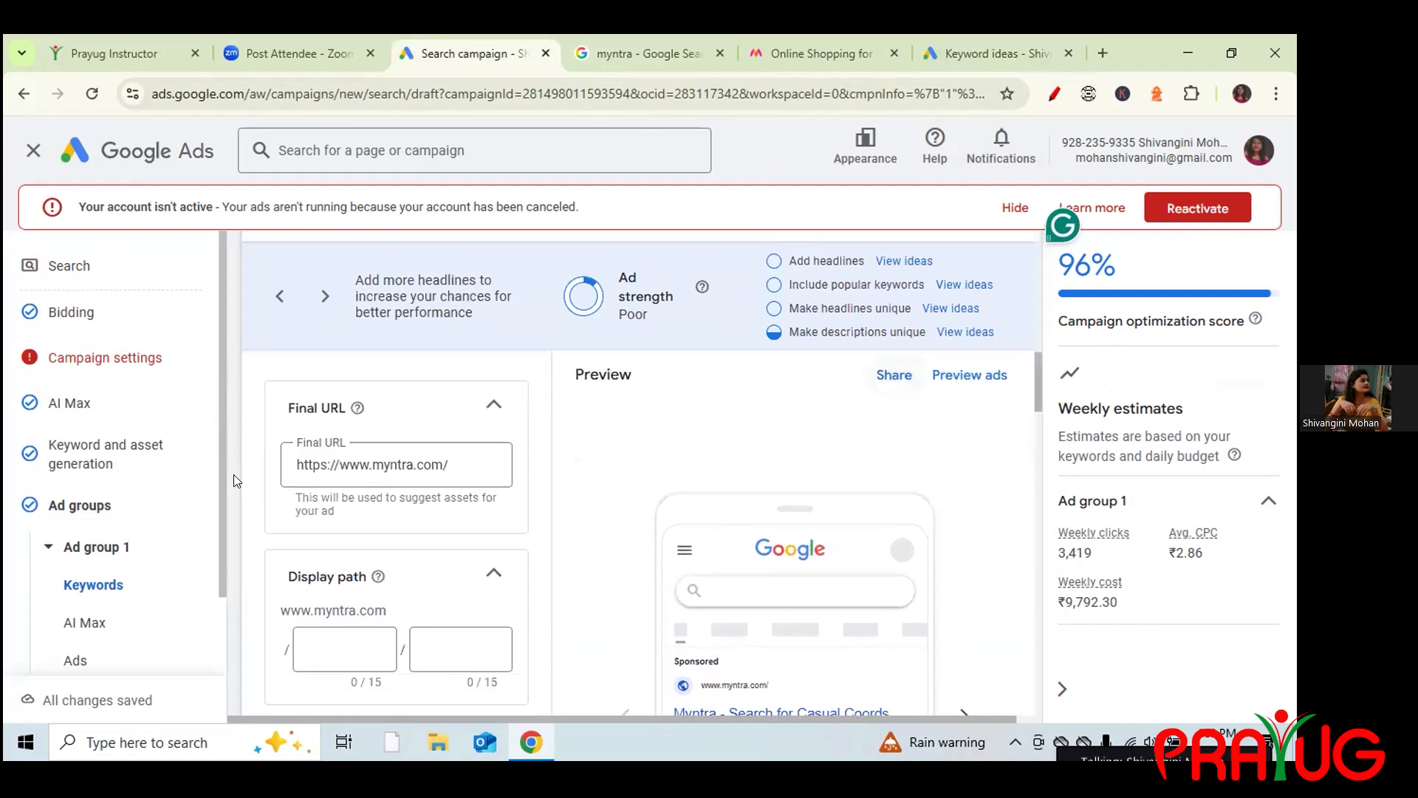
Mark the Ad strength rating with the pen, then erase the mark.
left_click(1055, 93)
mouse_move(641, 265)
left_mouse_down()
mouse_move(612, 280)
mouse_move(608, 322)
left_mouse_up()
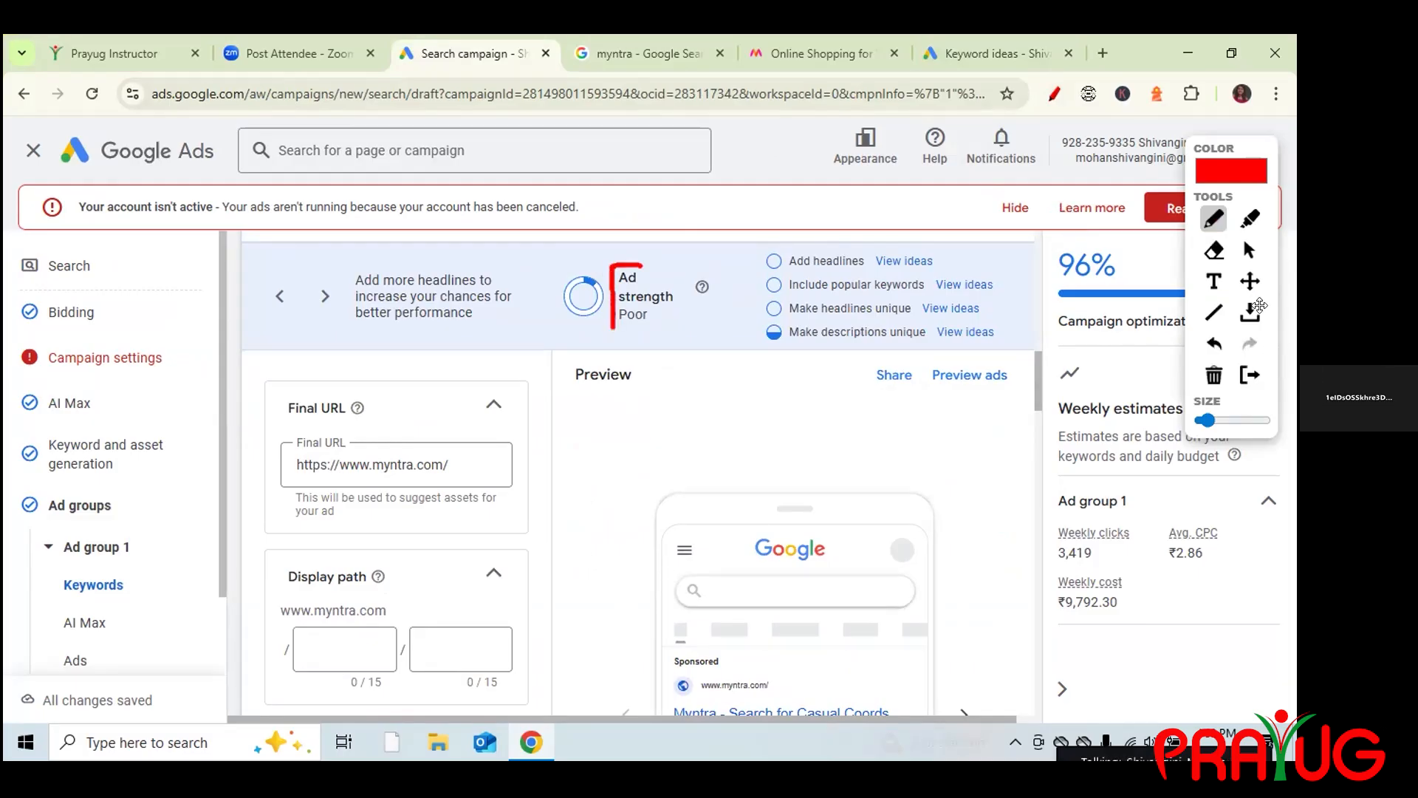
left_click(1249, 249)
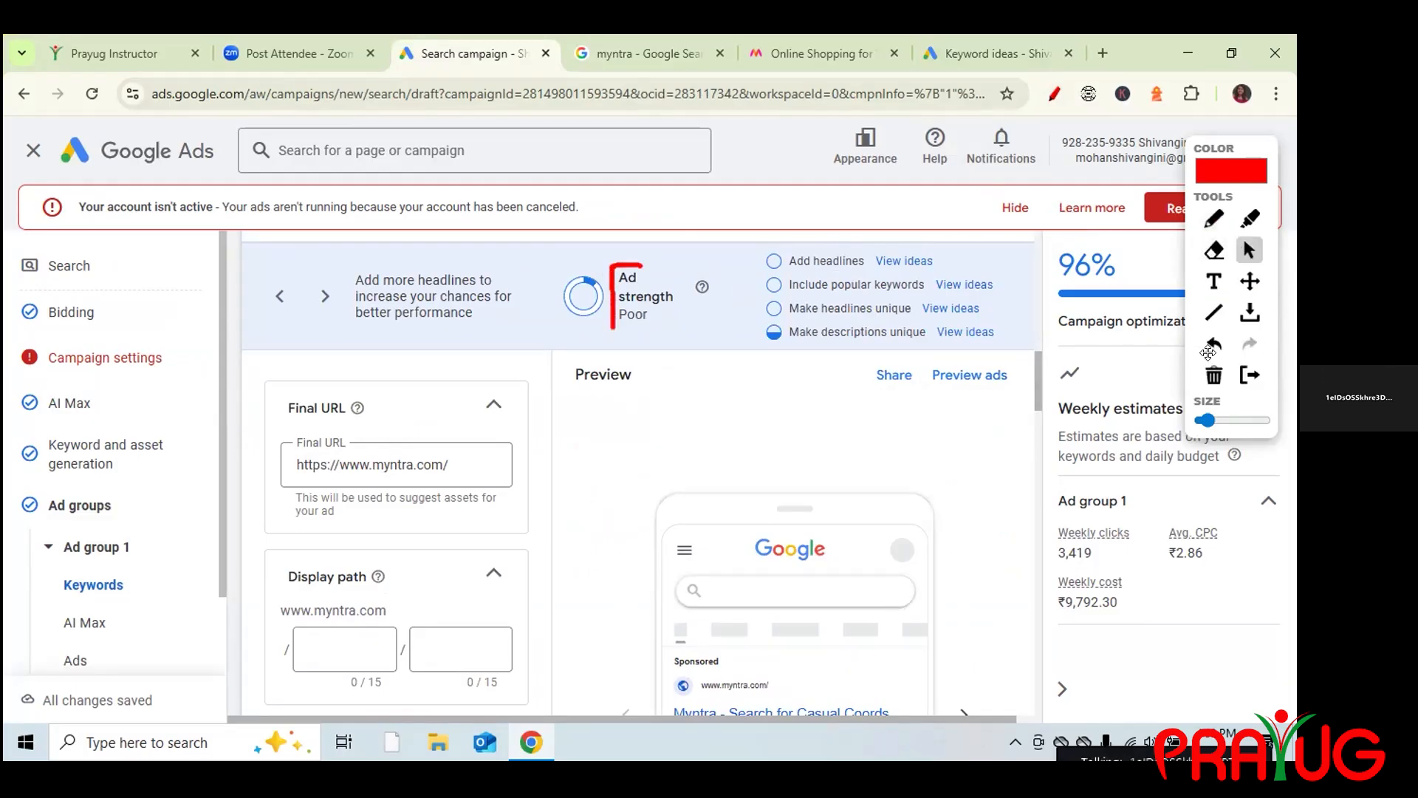
left_click(1213, 375)
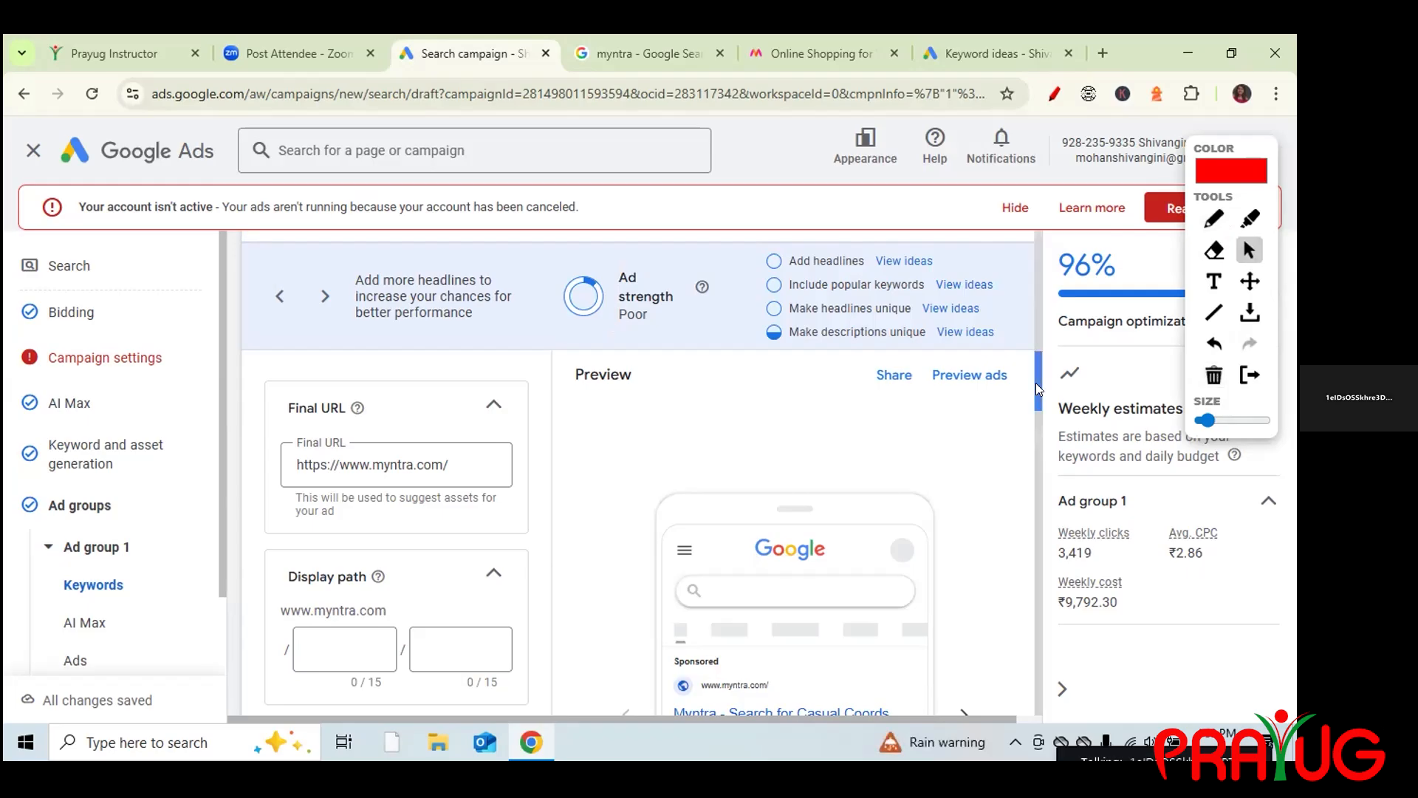
Scroll back to the keyword box and place the cursor at 'Myntra online shopping'.
left_click_drag(1035, 382, 1032, 310)
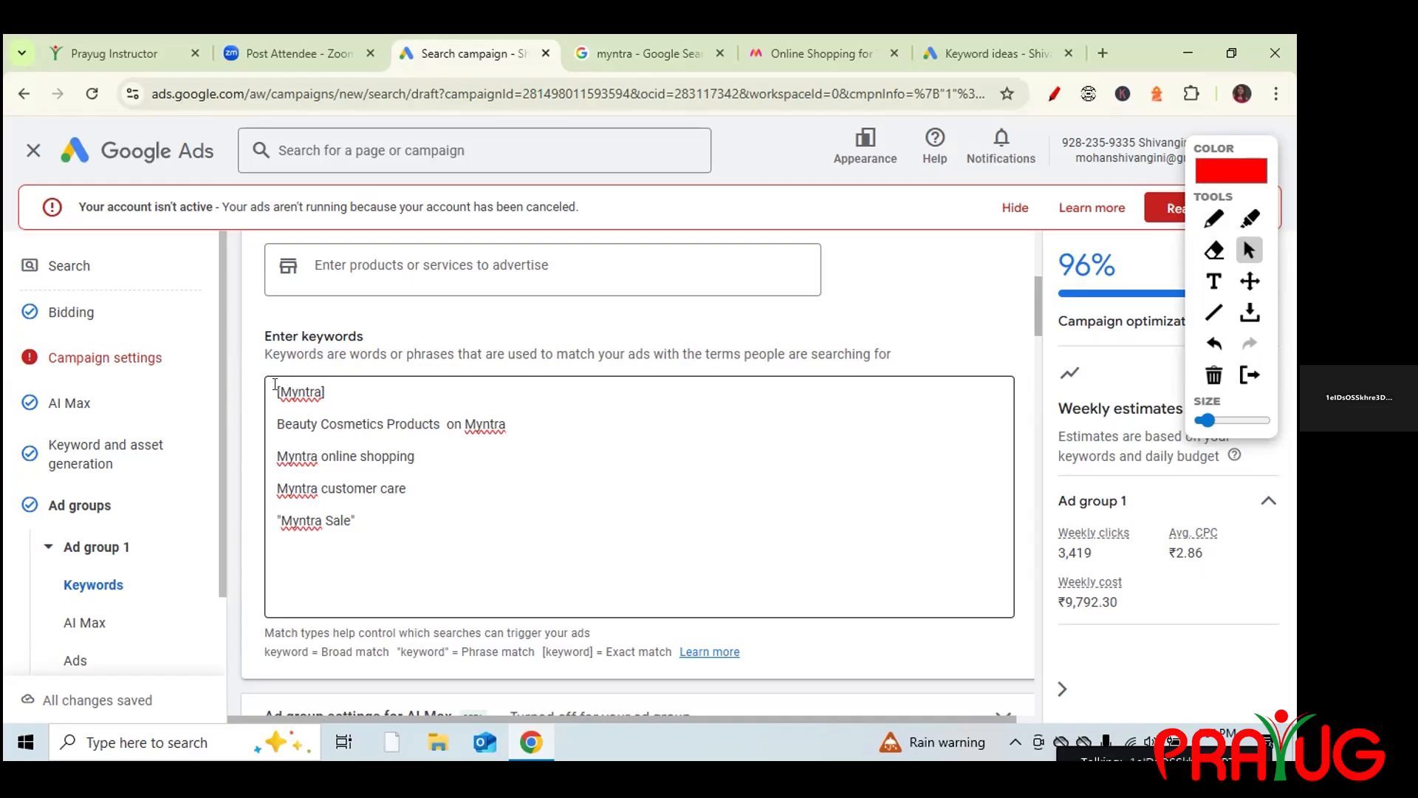
left_click(276, 395)
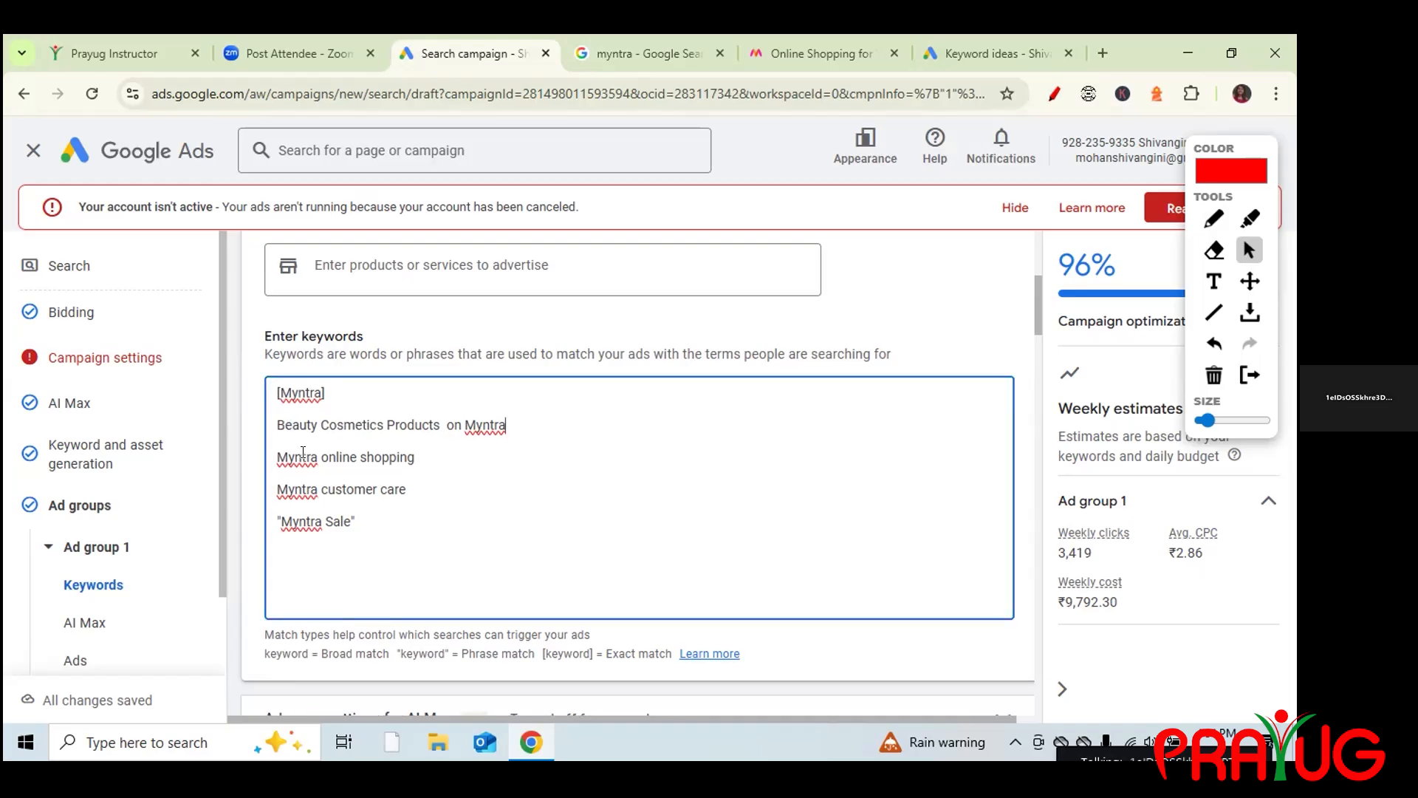
left_click_drag(358, 527, 274, 394)
left_click(594, 480)
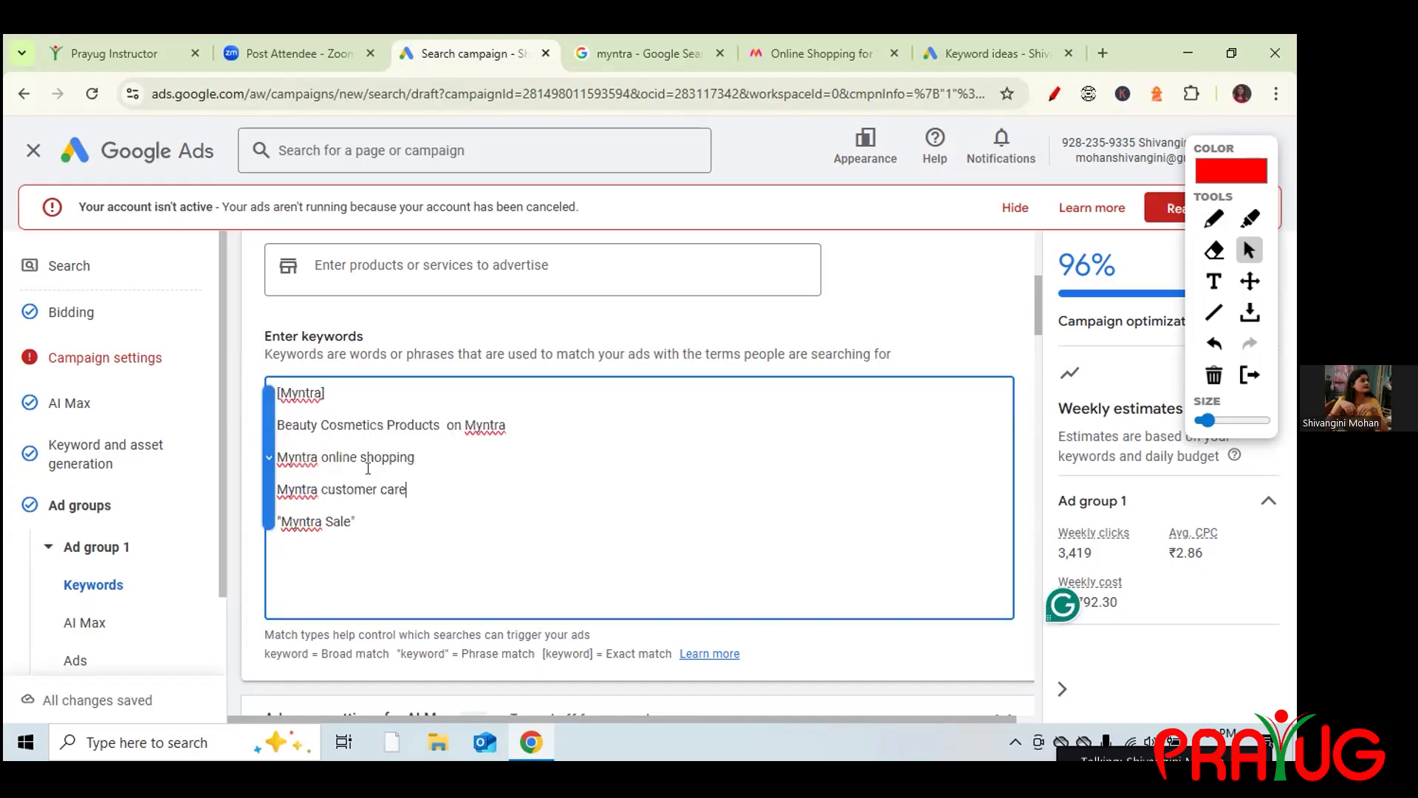
left_click(278, 457)
left_click_drag(278, 458, 358, 526)
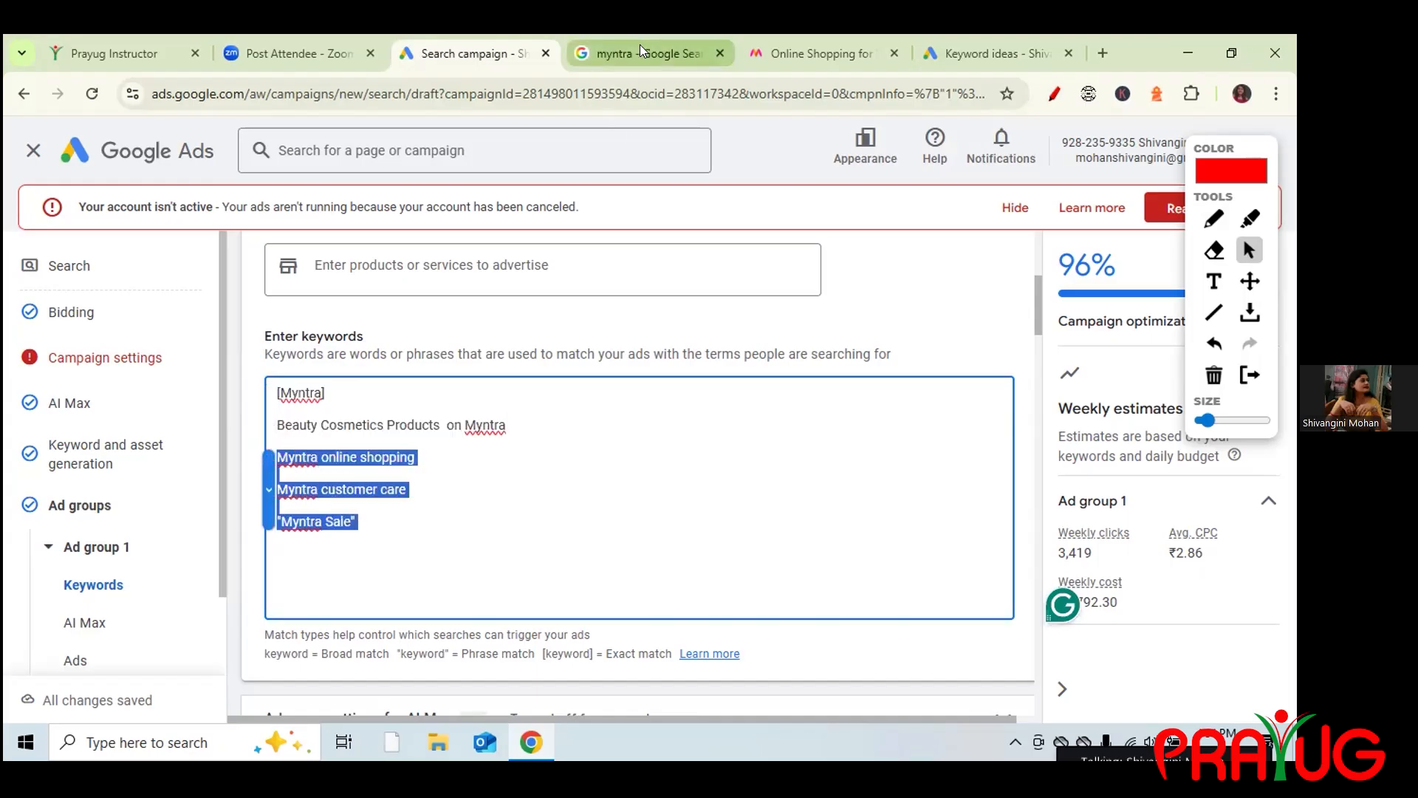
left_click(640, 45)
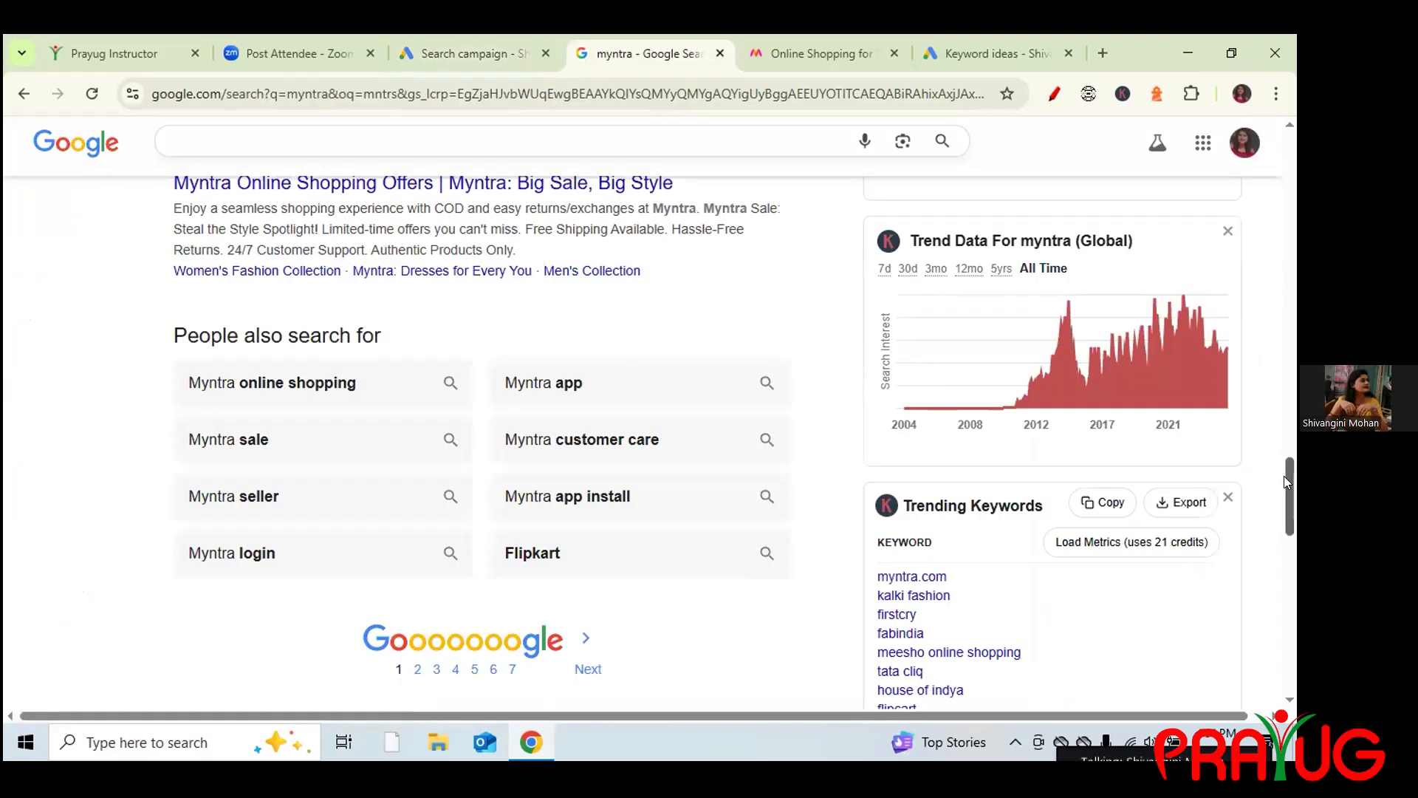
scroll(1284, 476, "up", 20)
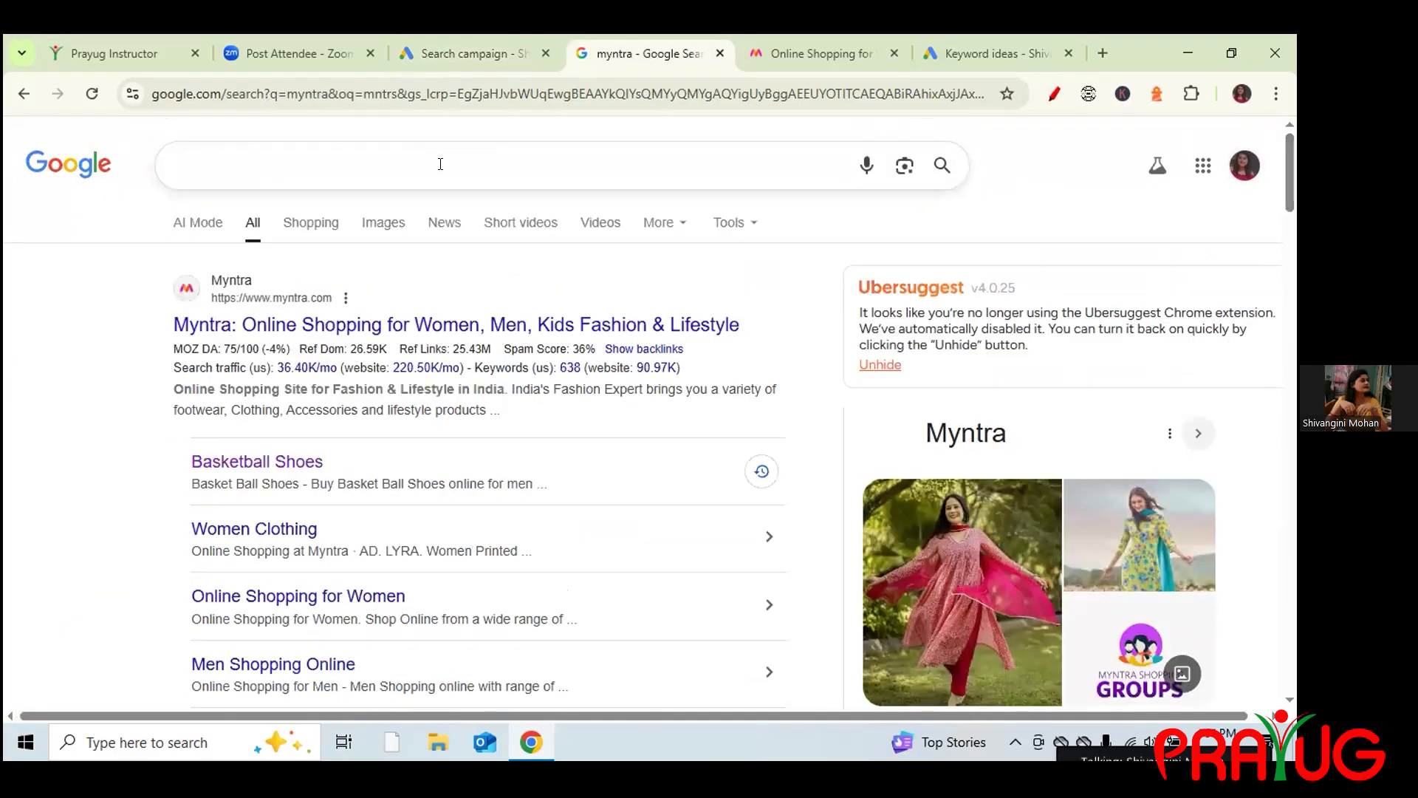
left_click(441, 164)
left_click_drag(1294, 181, 1294, 568)
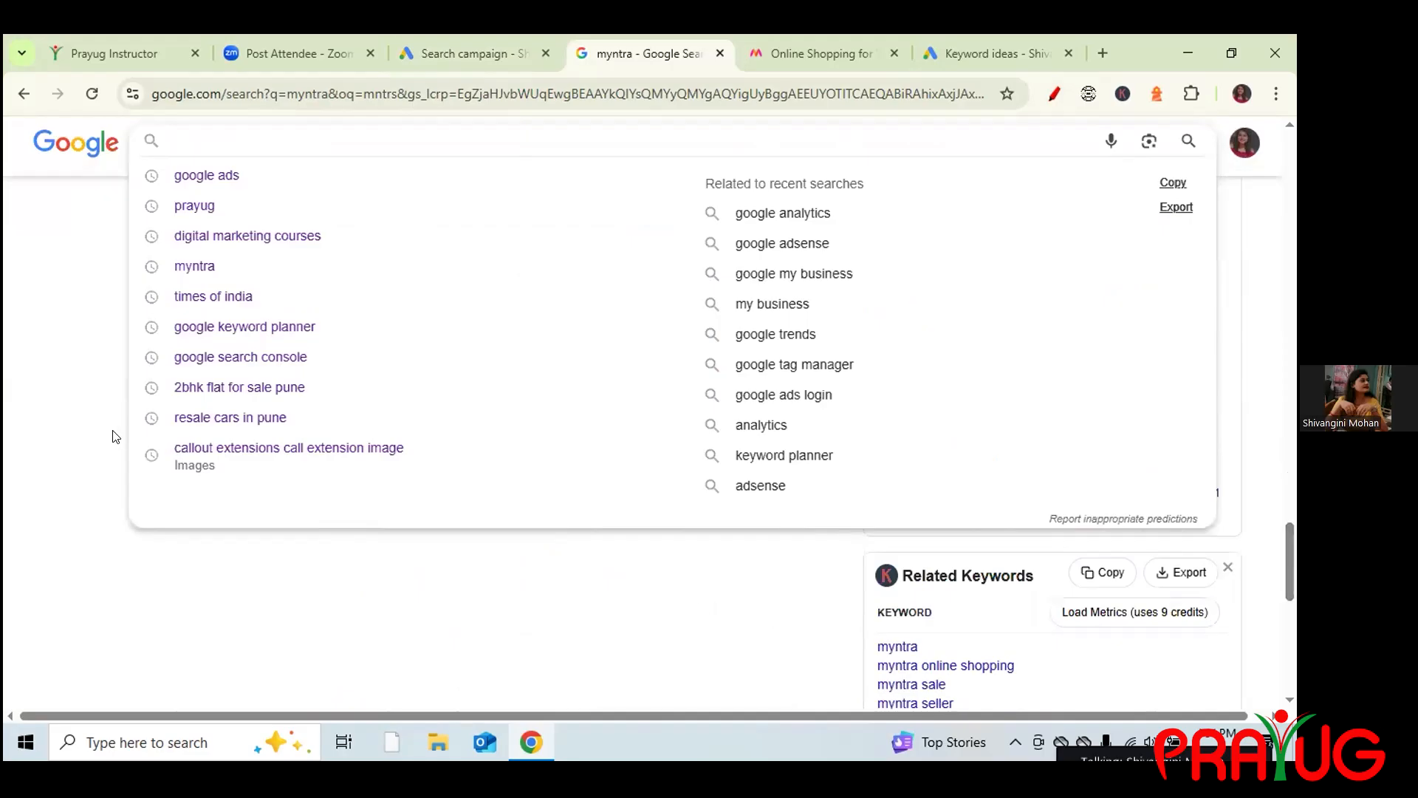
left_click(98, 304)
left_click_drag(1285, 569, 1293, 699)
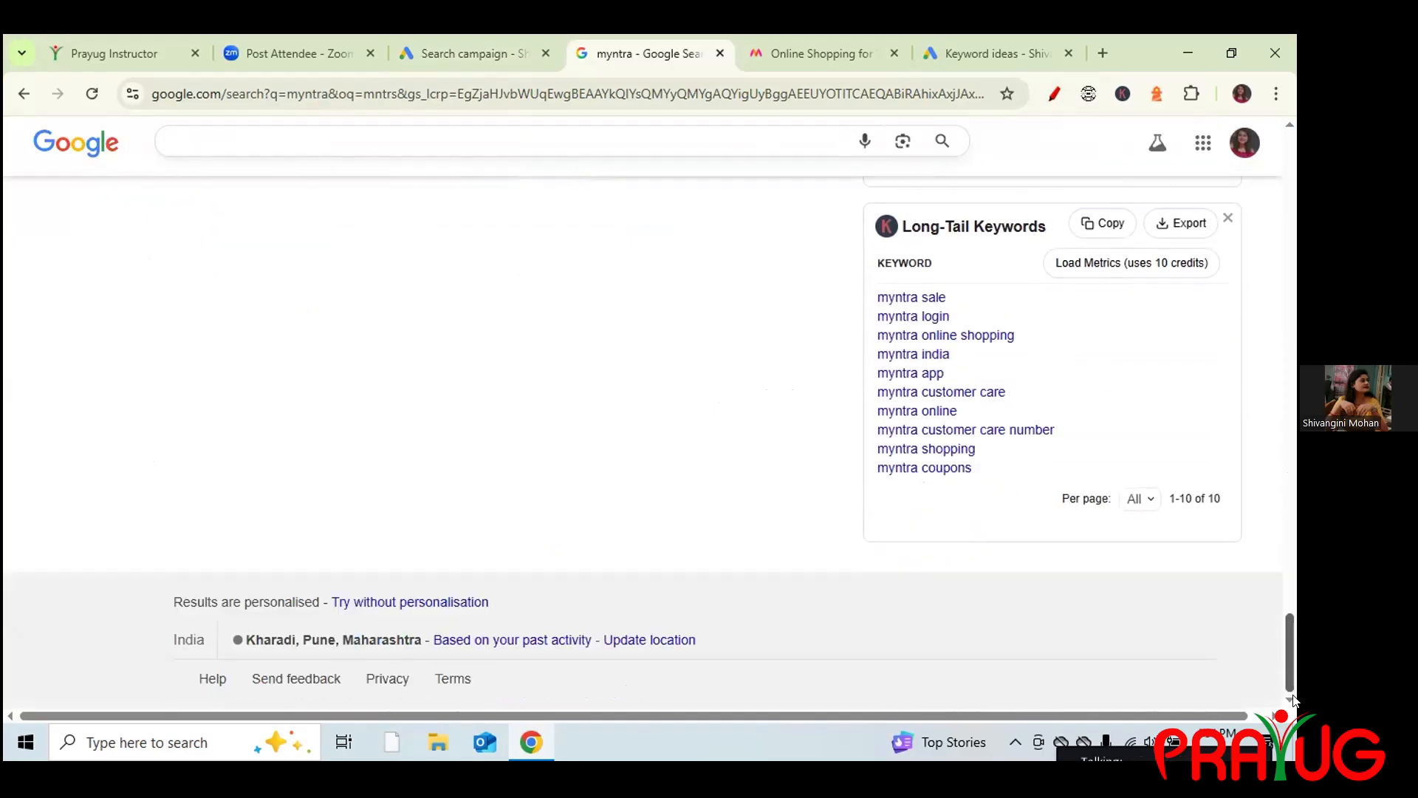
scroll(1266, 573, "up", 6)
left_click(88, 96)
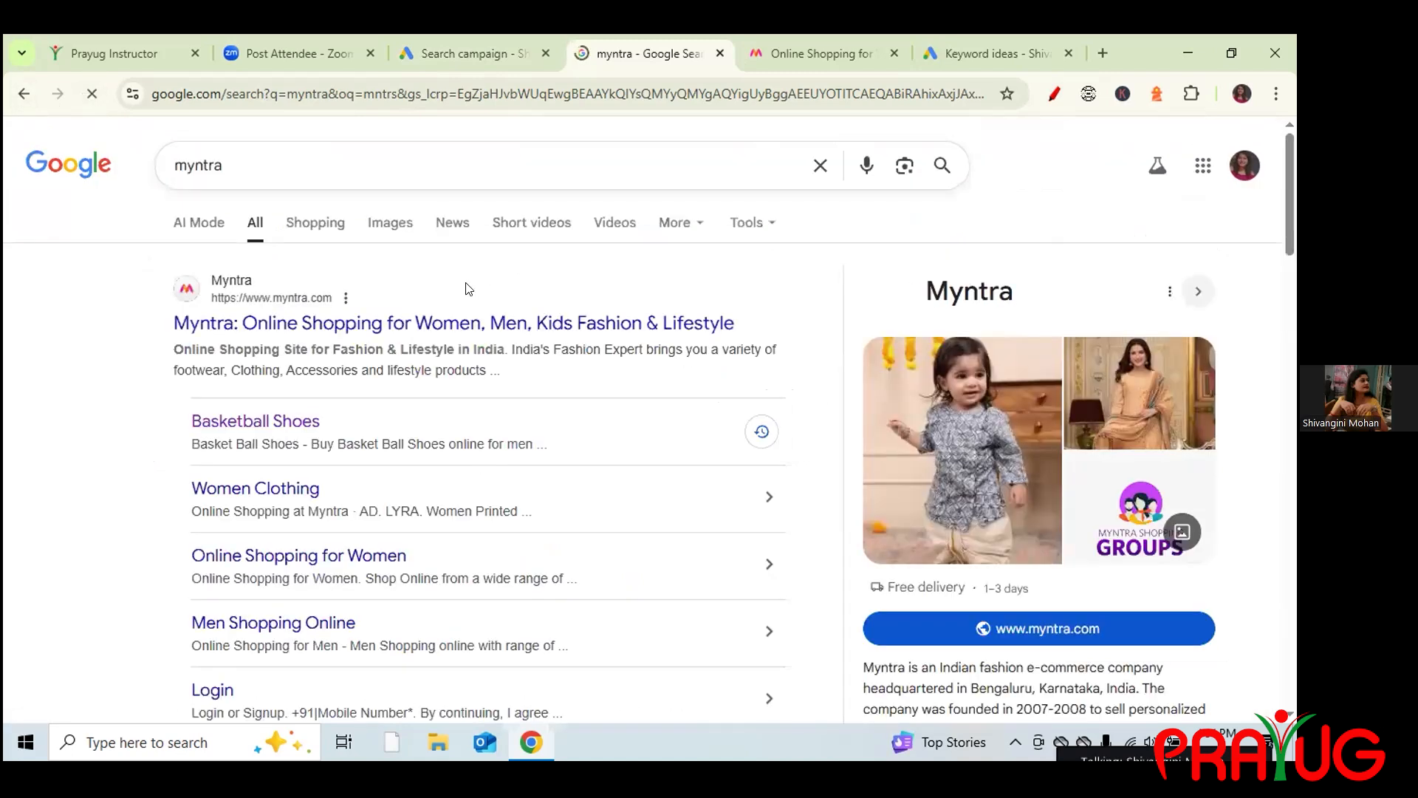
left_click(395, 166)
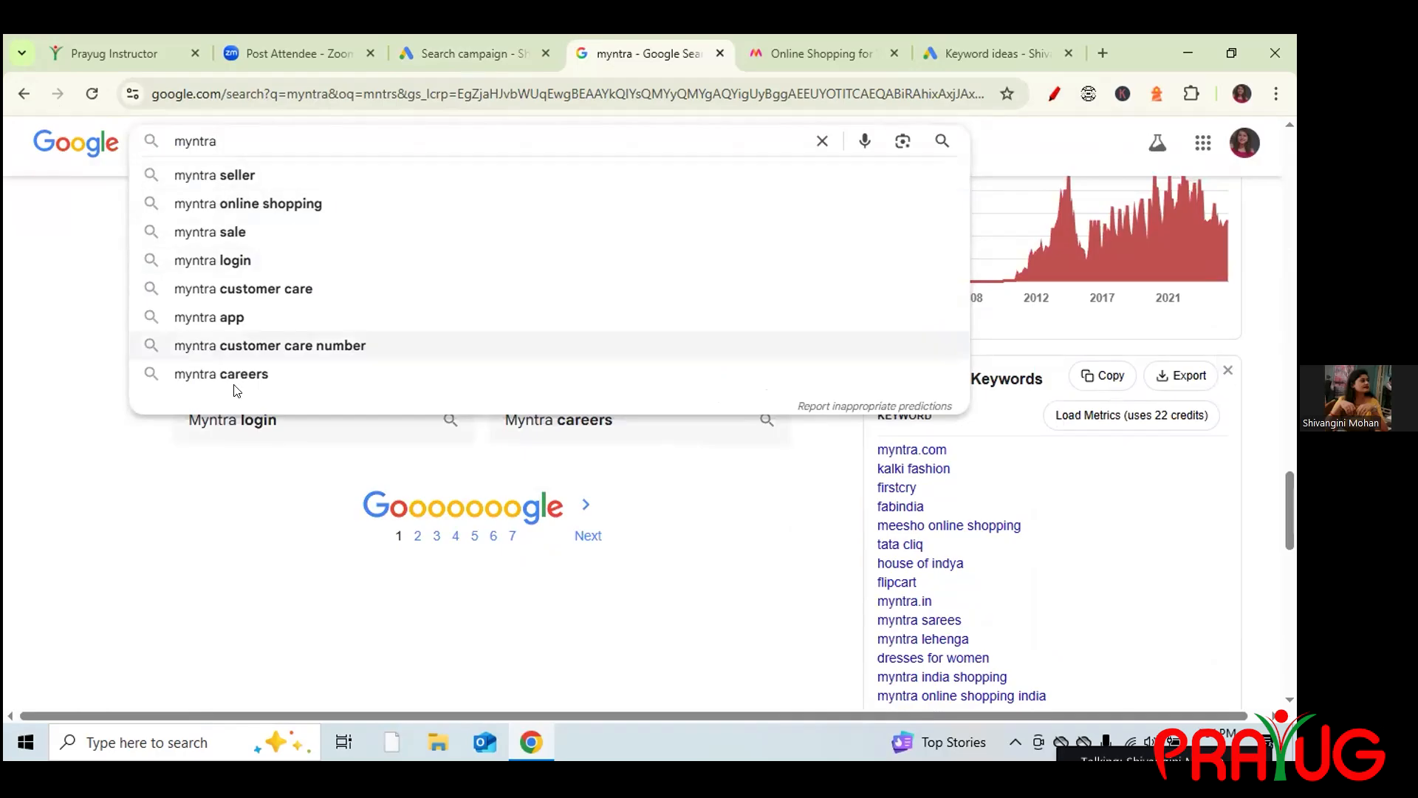
left_click(93, 260)
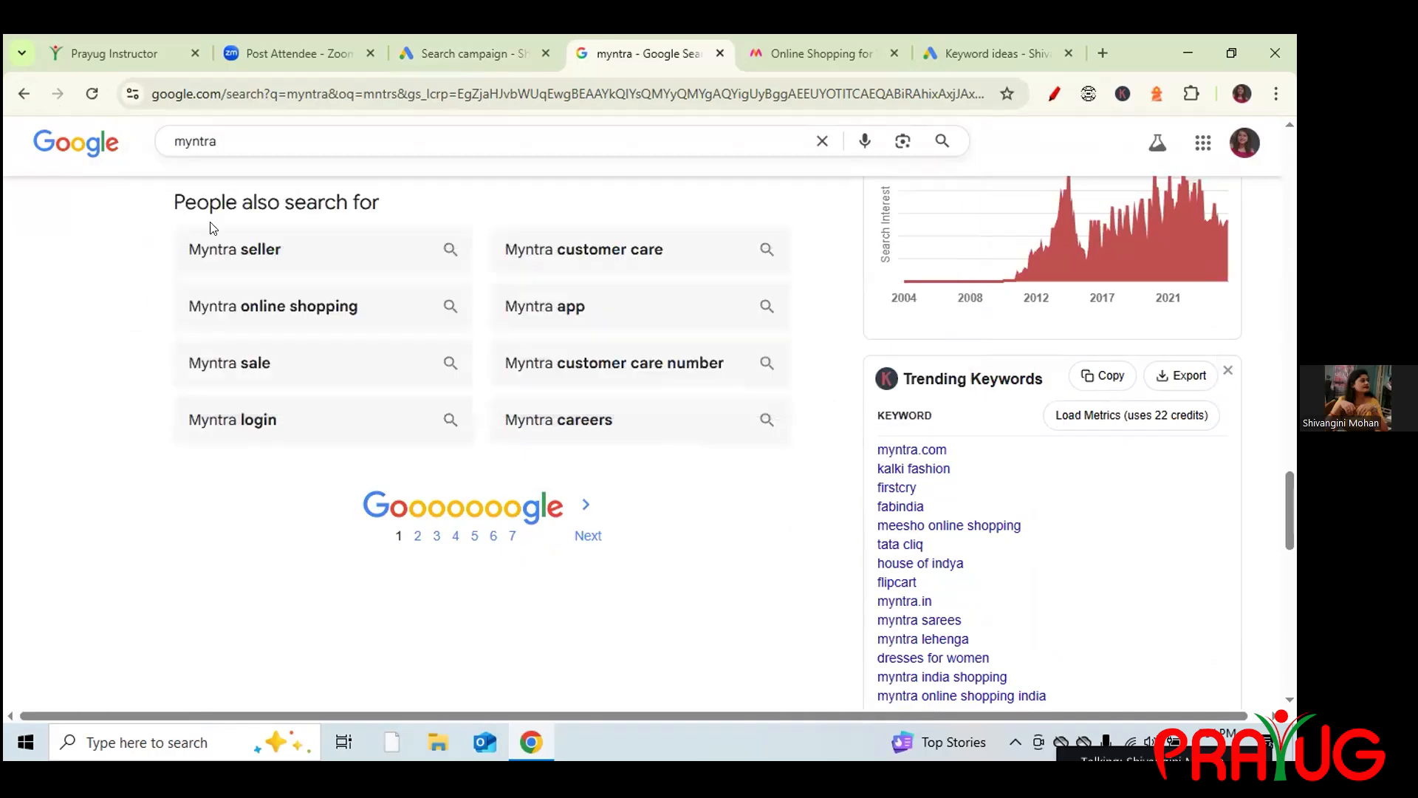
scroll(1292, 510, "up", 15)
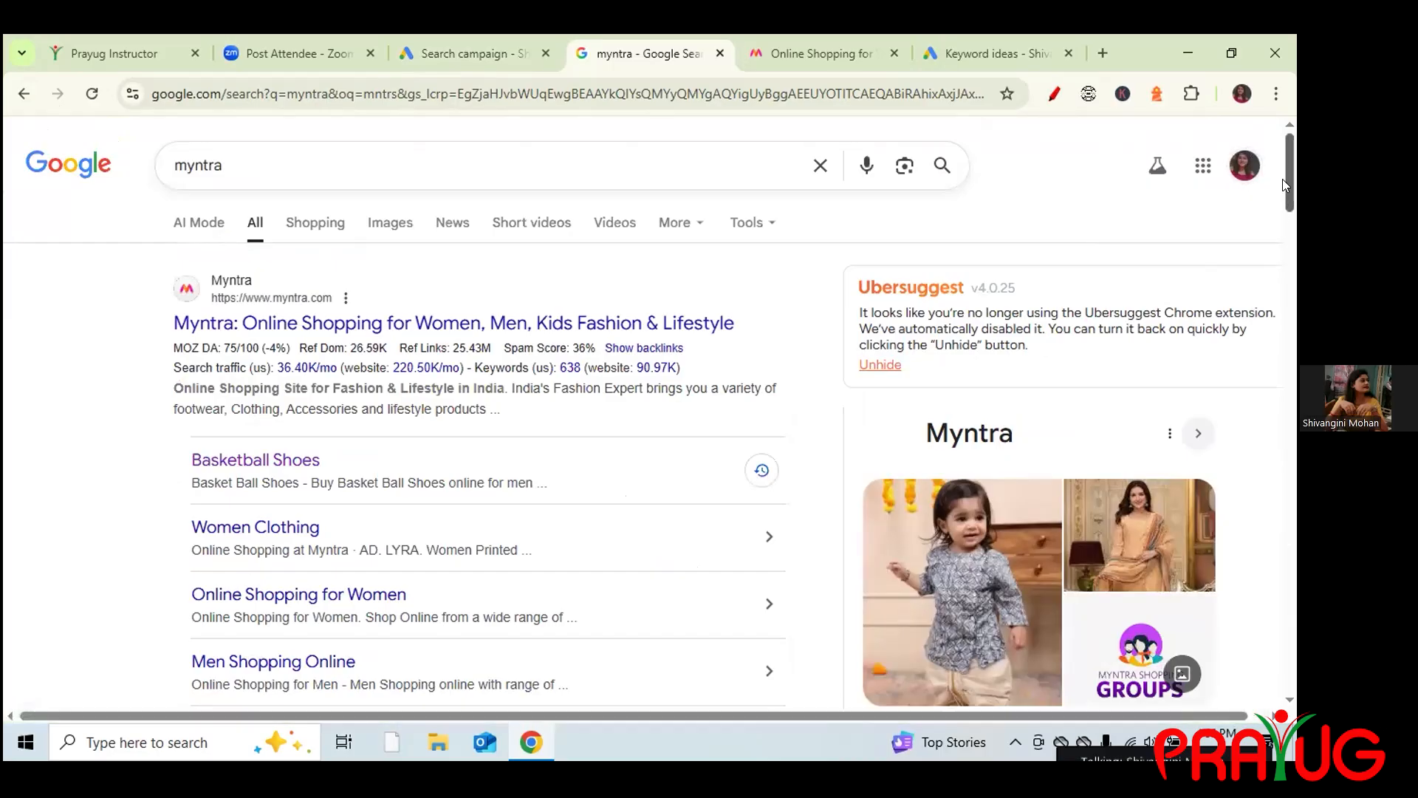
scroll(1283, 185, "down", 2)
scroll(1282, 186, "down", 20)
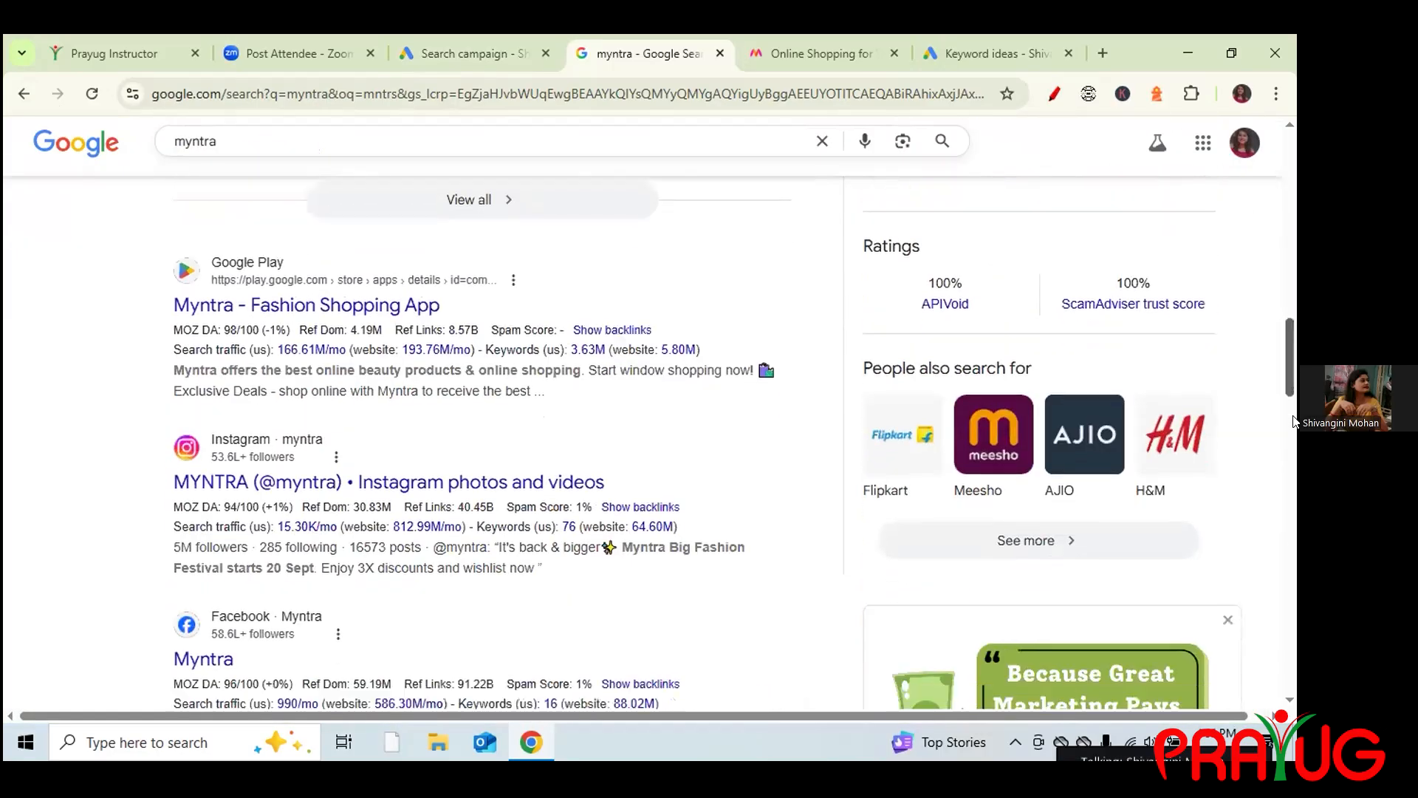
scroll(1293, 482, "down", 7)
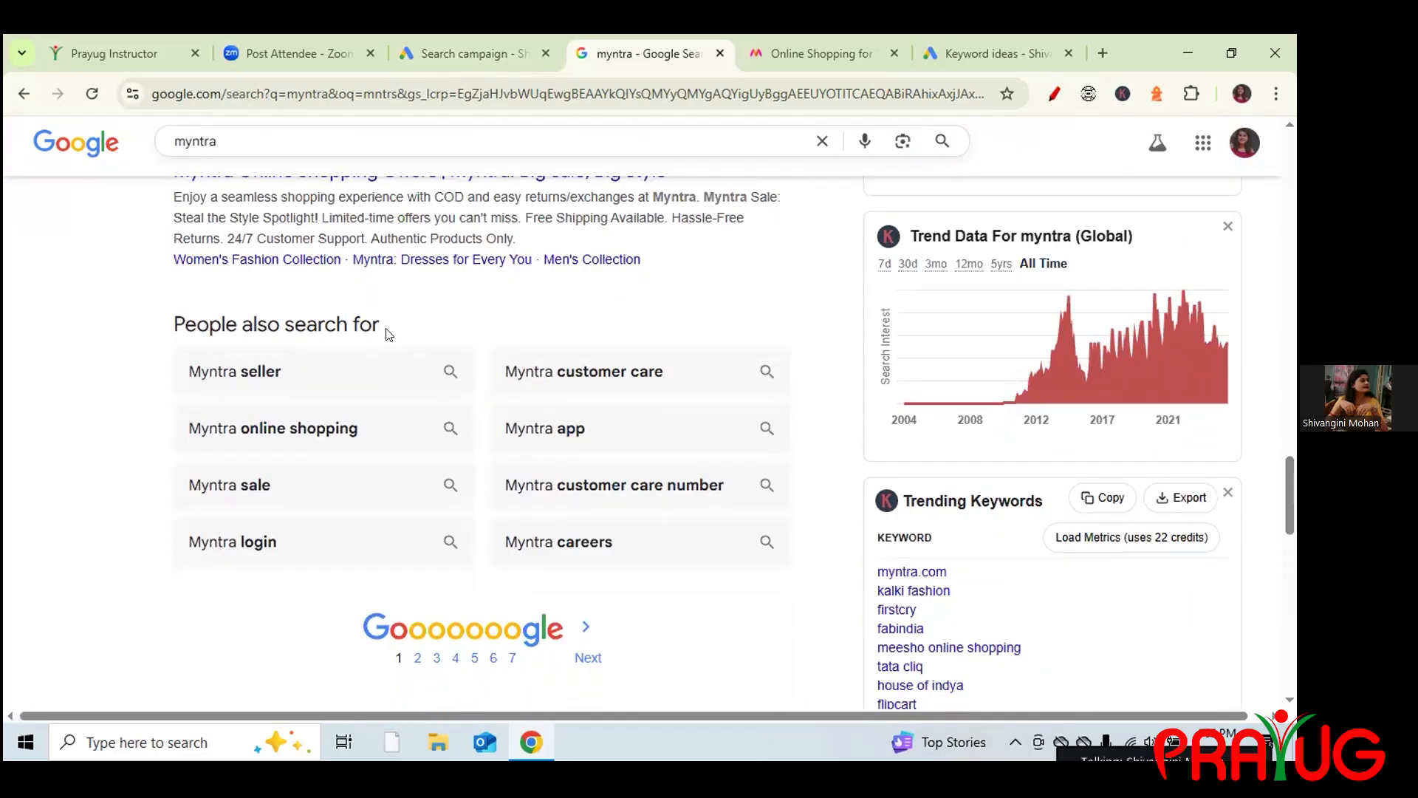
left_click(456, 52)
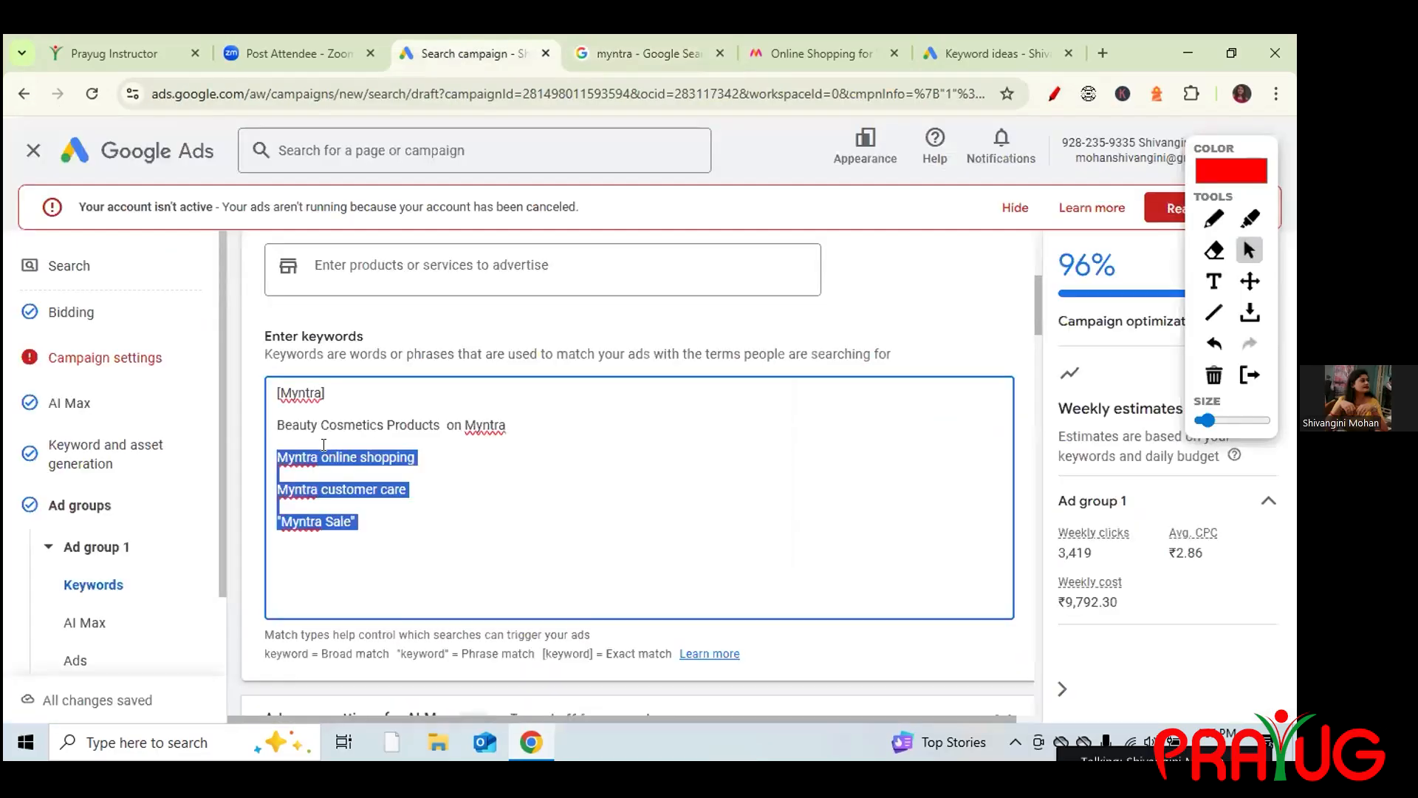
left_click(331, 390)
left_click_drag(329, 392, 280, 392)
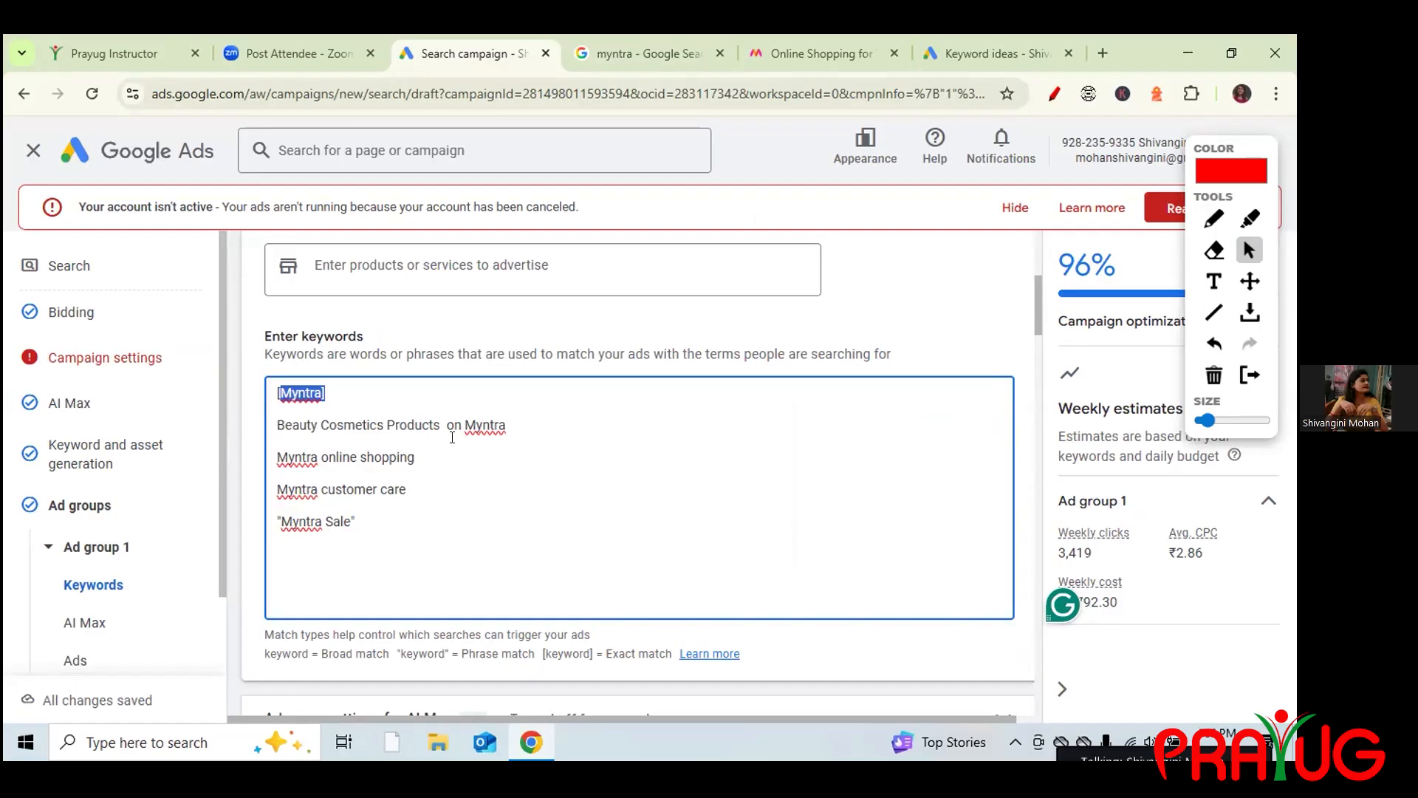
left_click(278, 475)
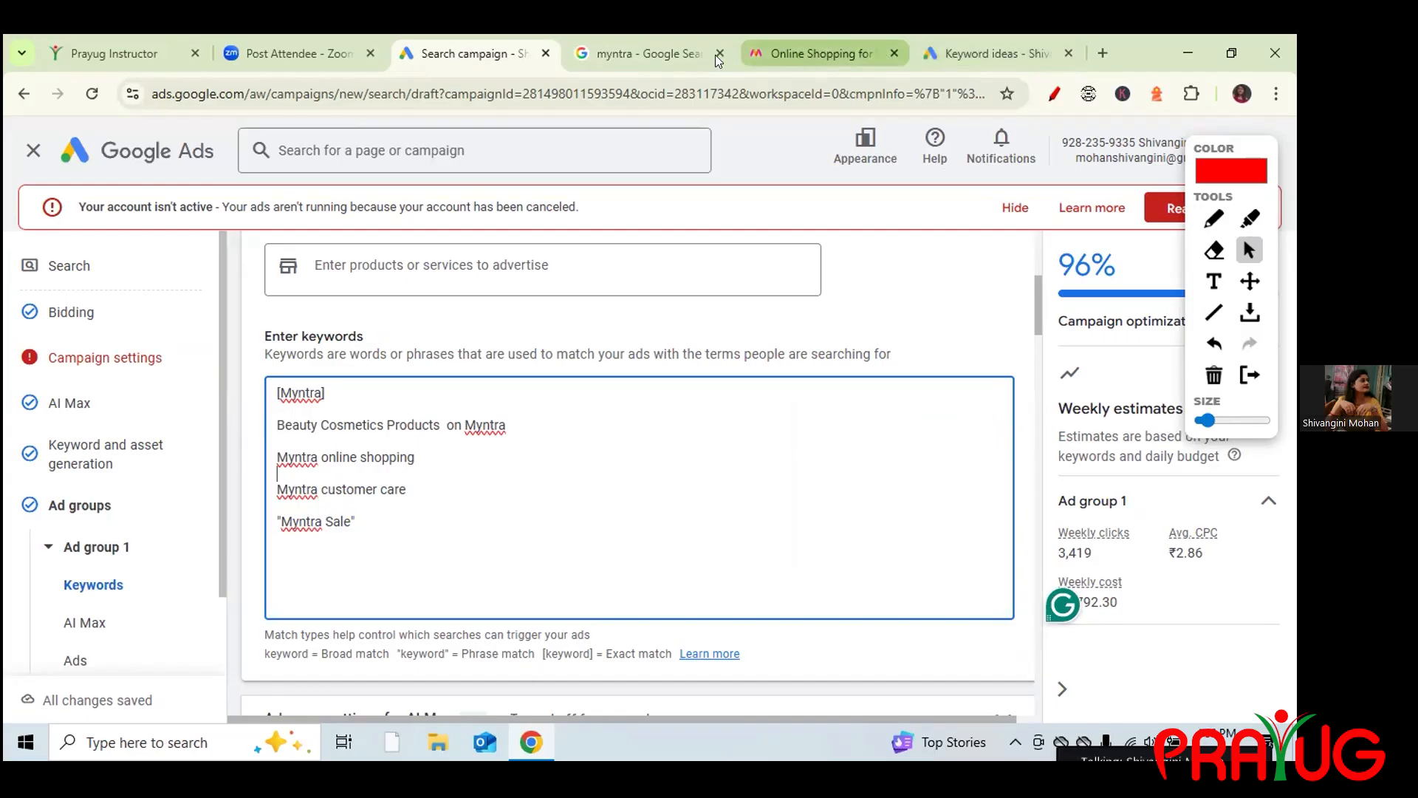
left_click(660, 53)
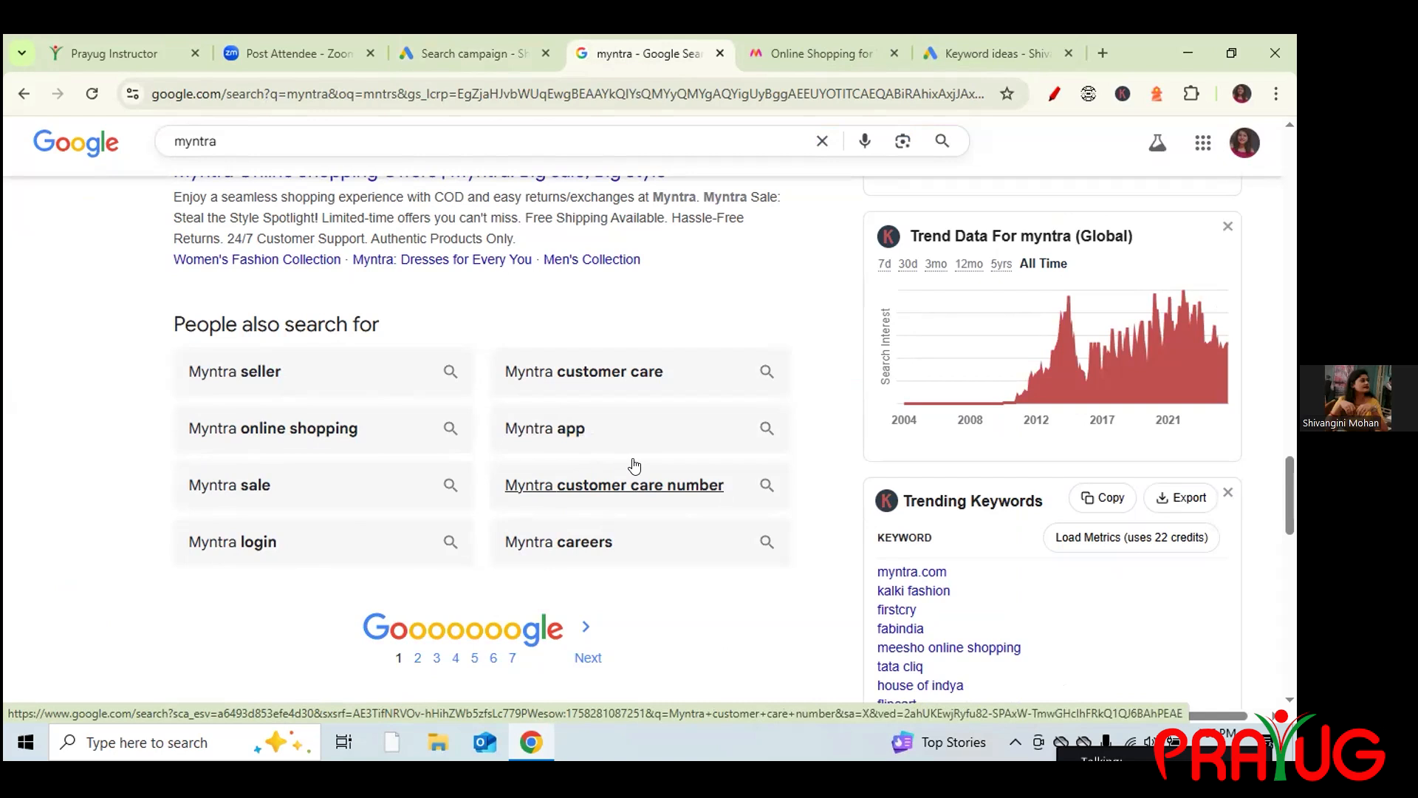
left_click(448, 45)
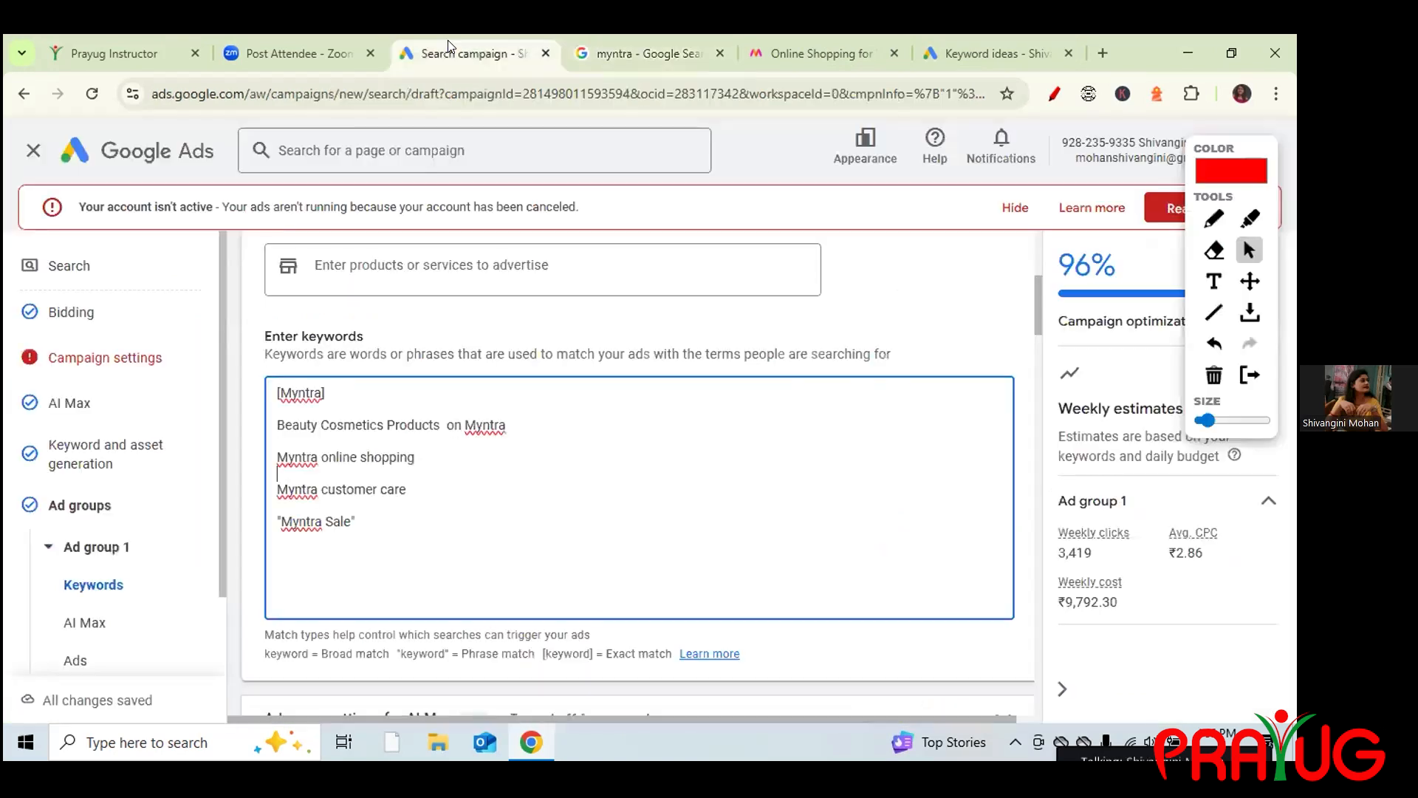
left_click(304, 468)
left_click_drag(273, 424, 437, 423)
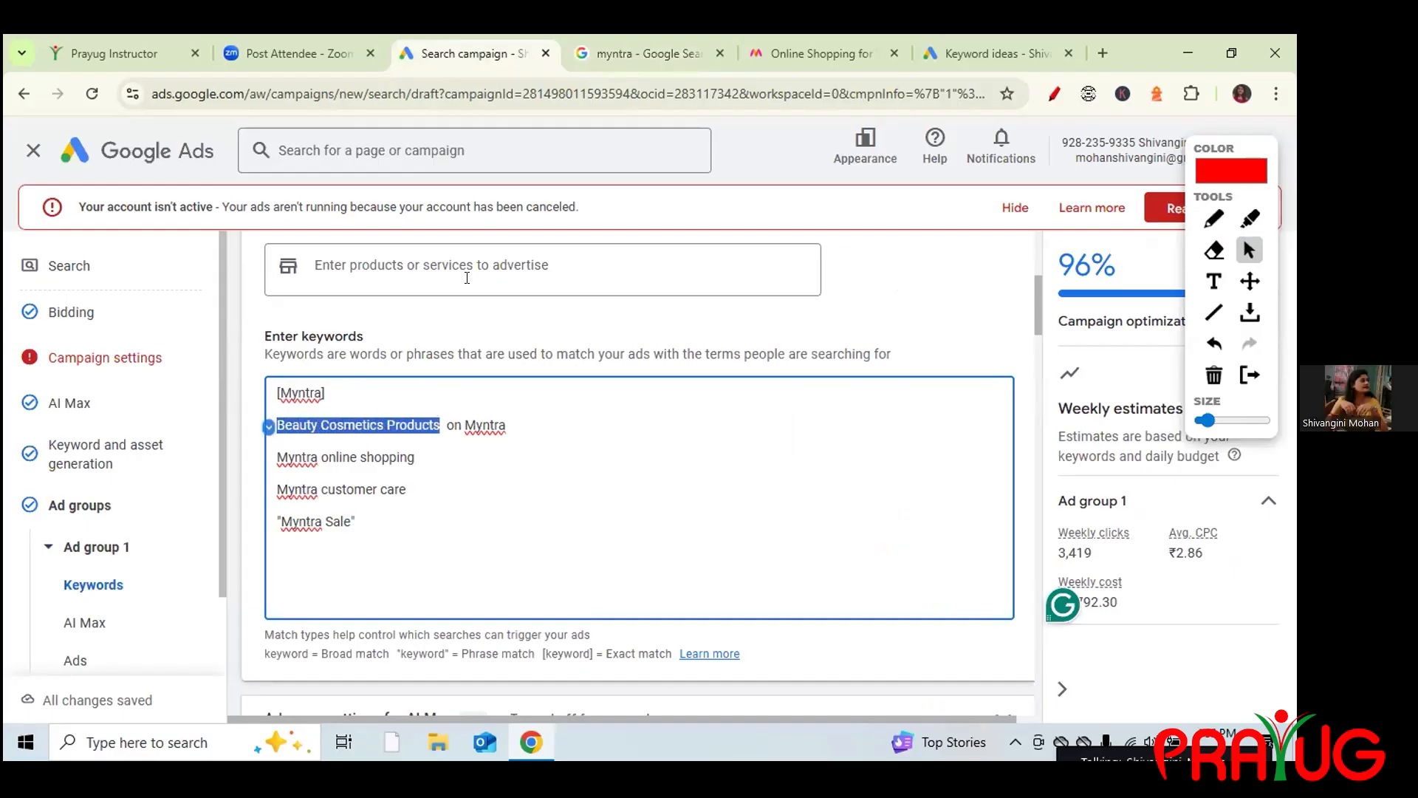
left_click(649, 54)
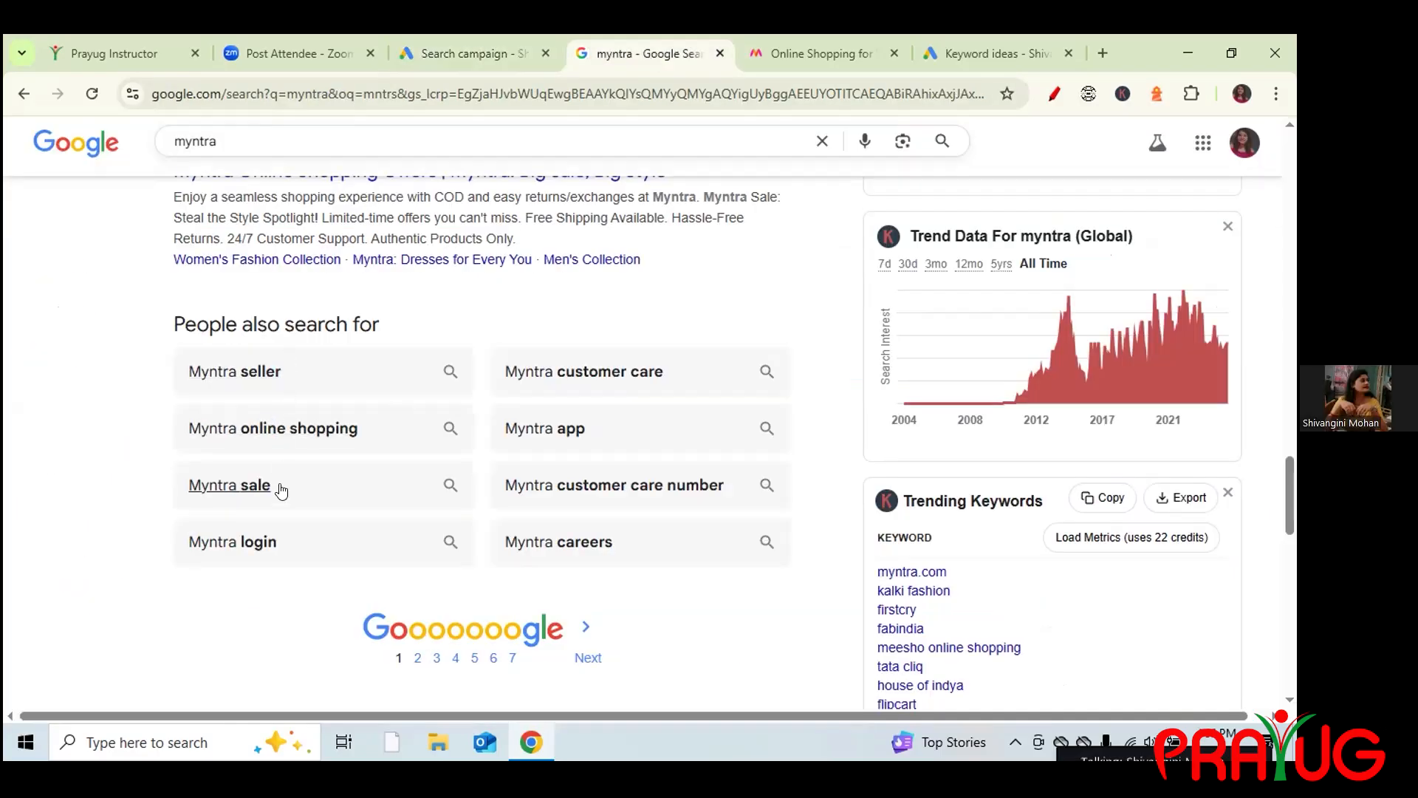
left_click(478, 43)
left_click_drag(273, 454, 359, 523)
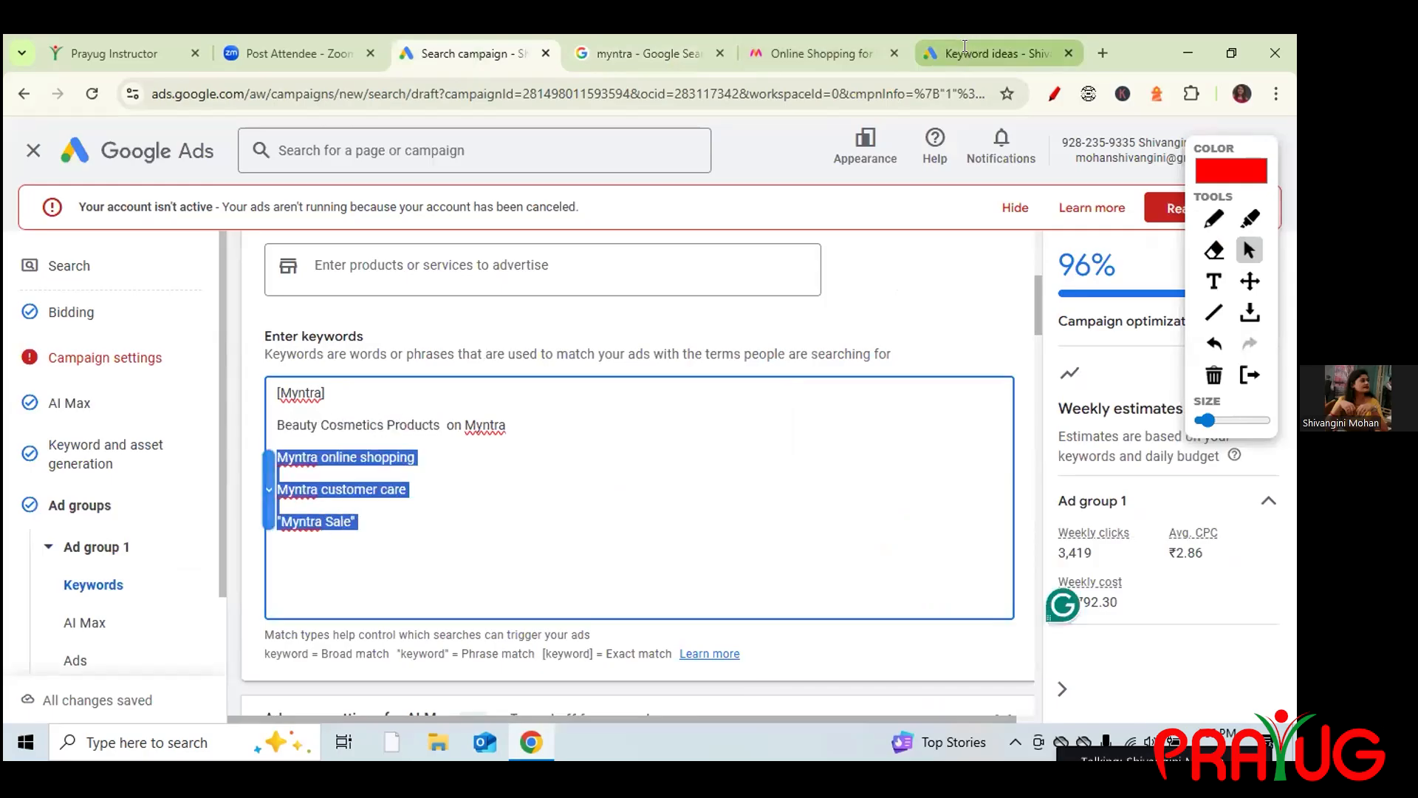
left_click(963, 46)
mouse_move(806, 525)
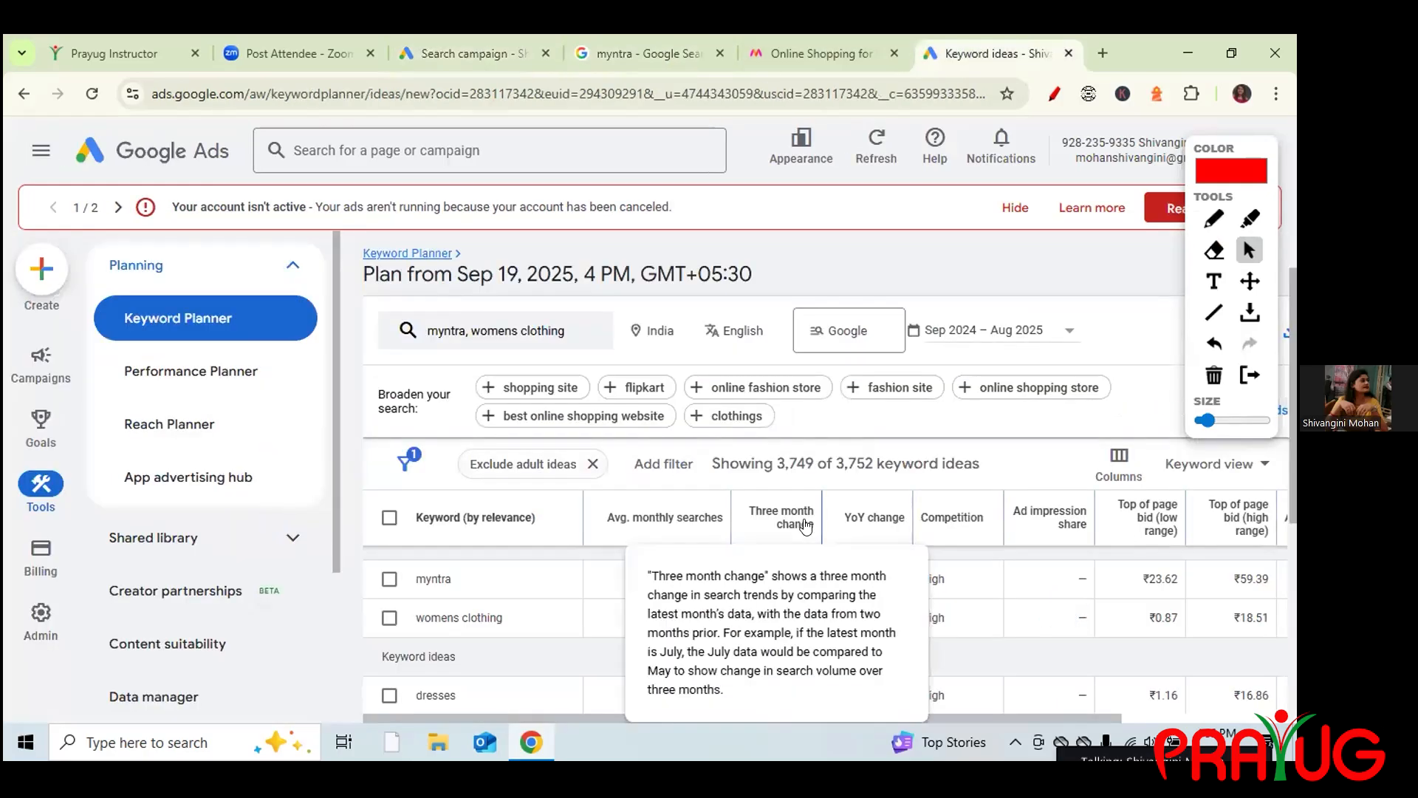
left_click(424, 56)
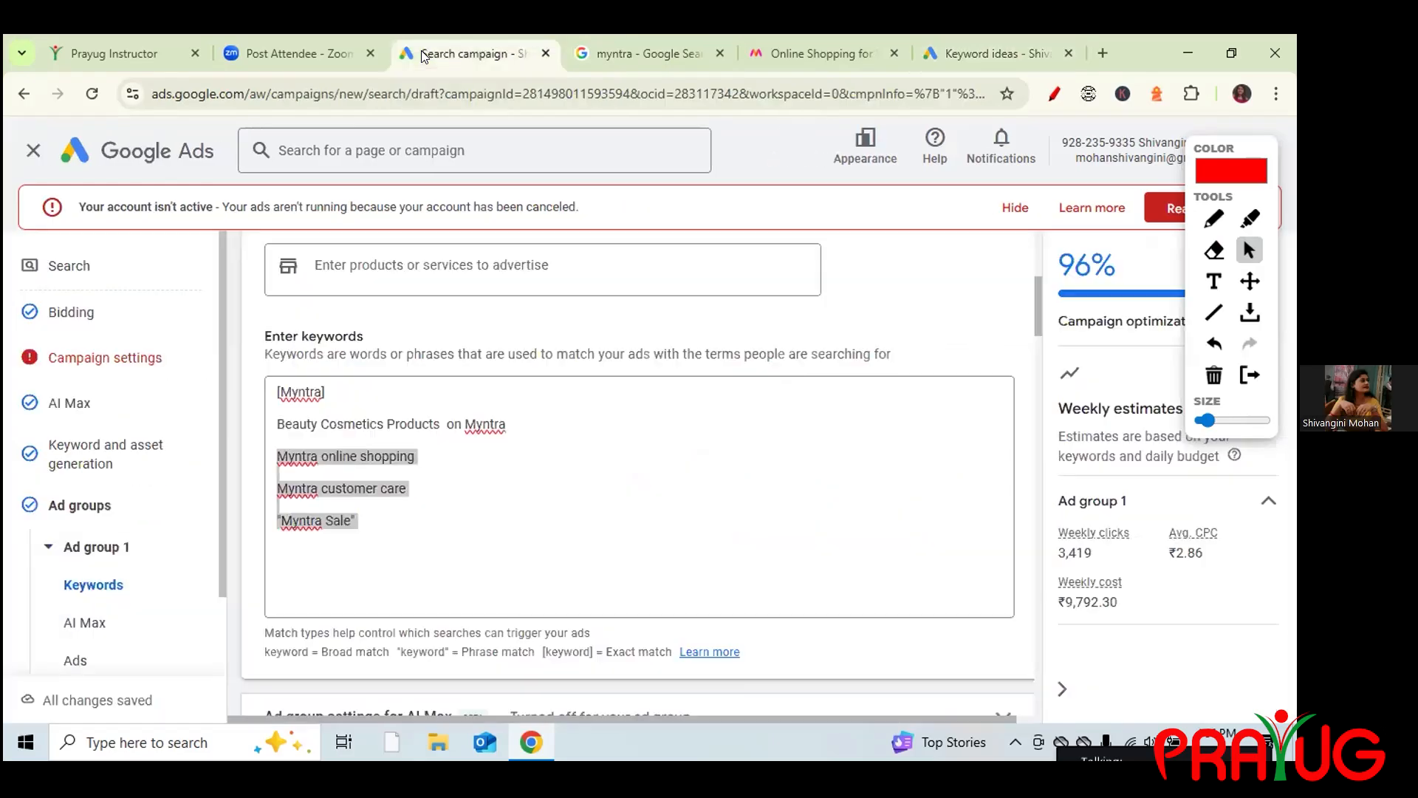
left_click(1210, 379)
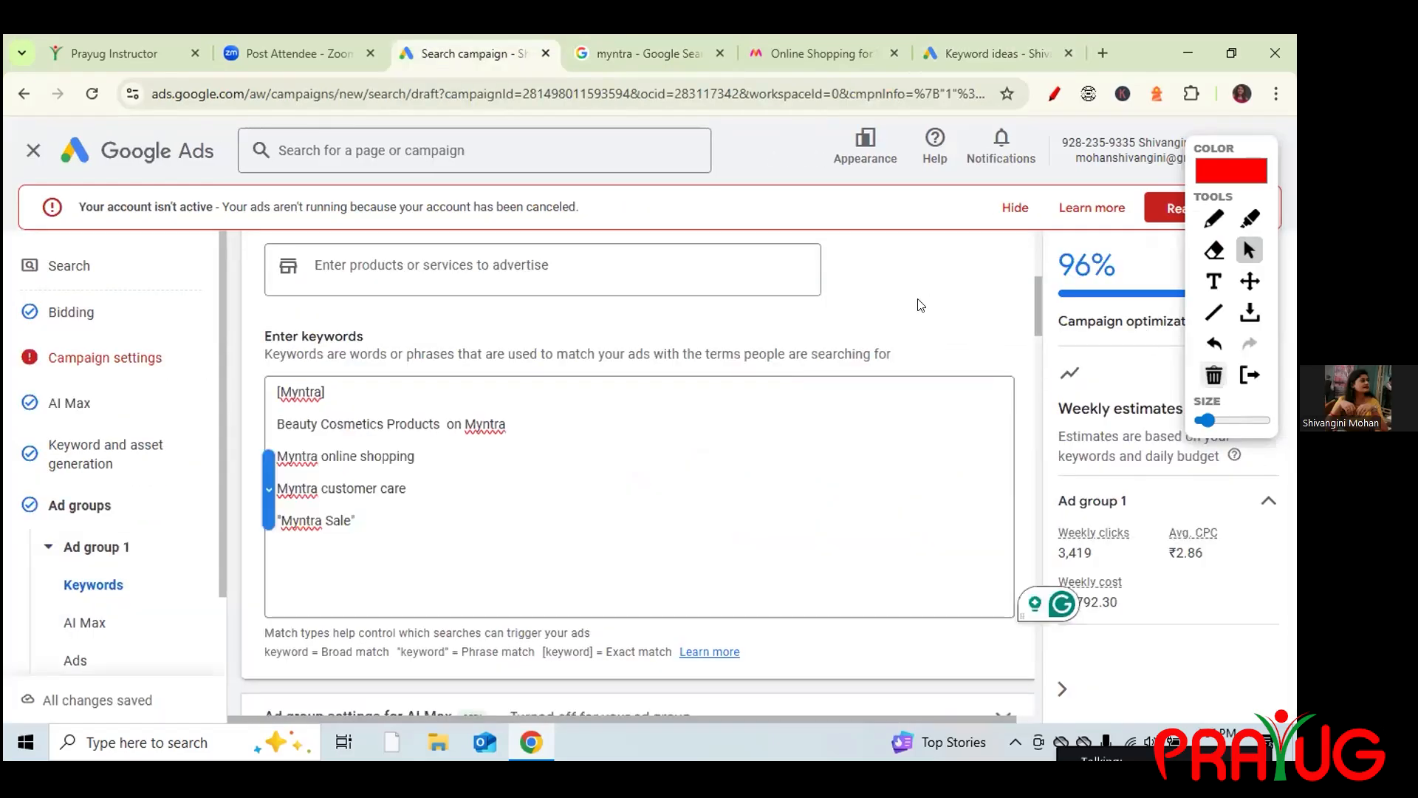
Highlight Ad strength and the Display path heading, then expand the empty Display path fields.
left_click_drag(1036, 312, 1056, 382)
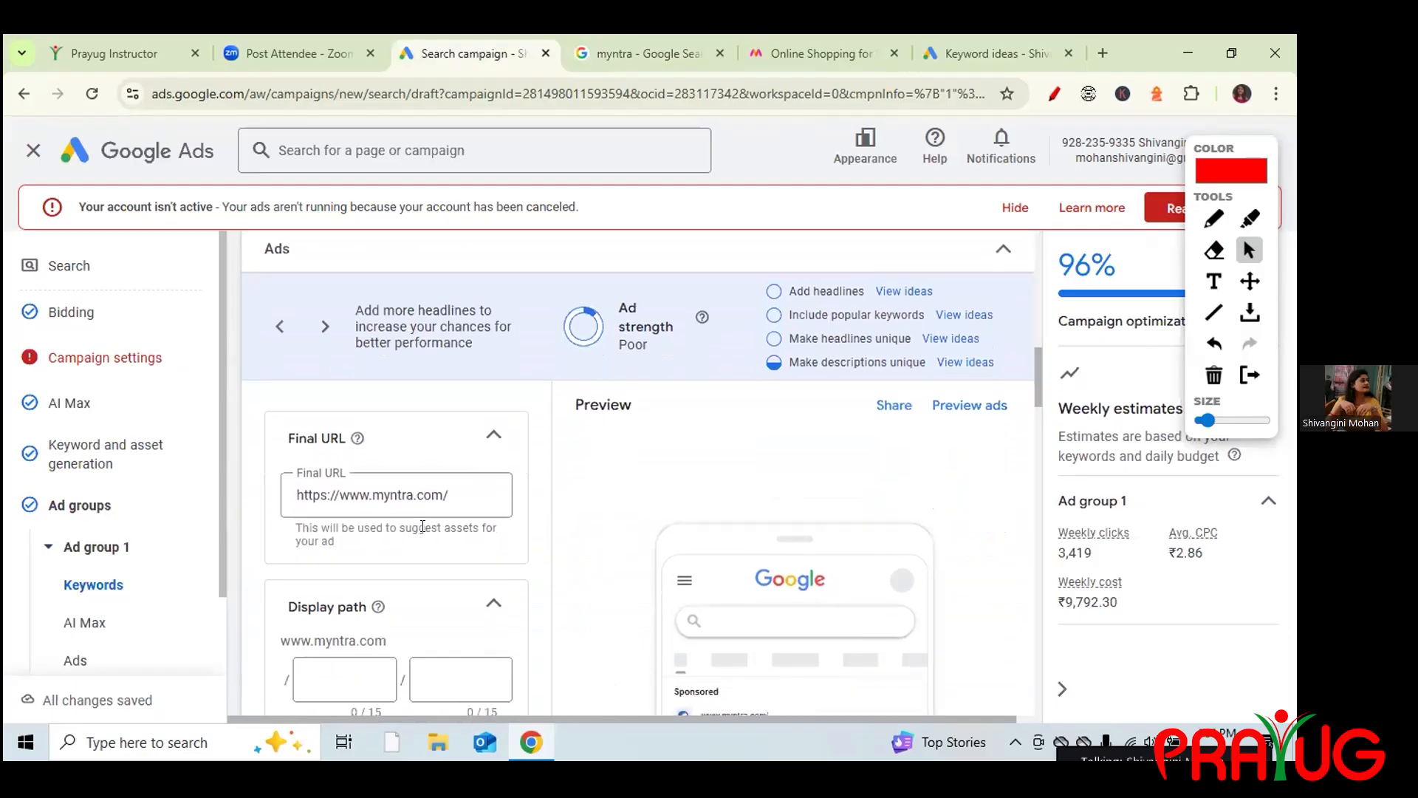
left_click_drag(617, 306, 641, 338)
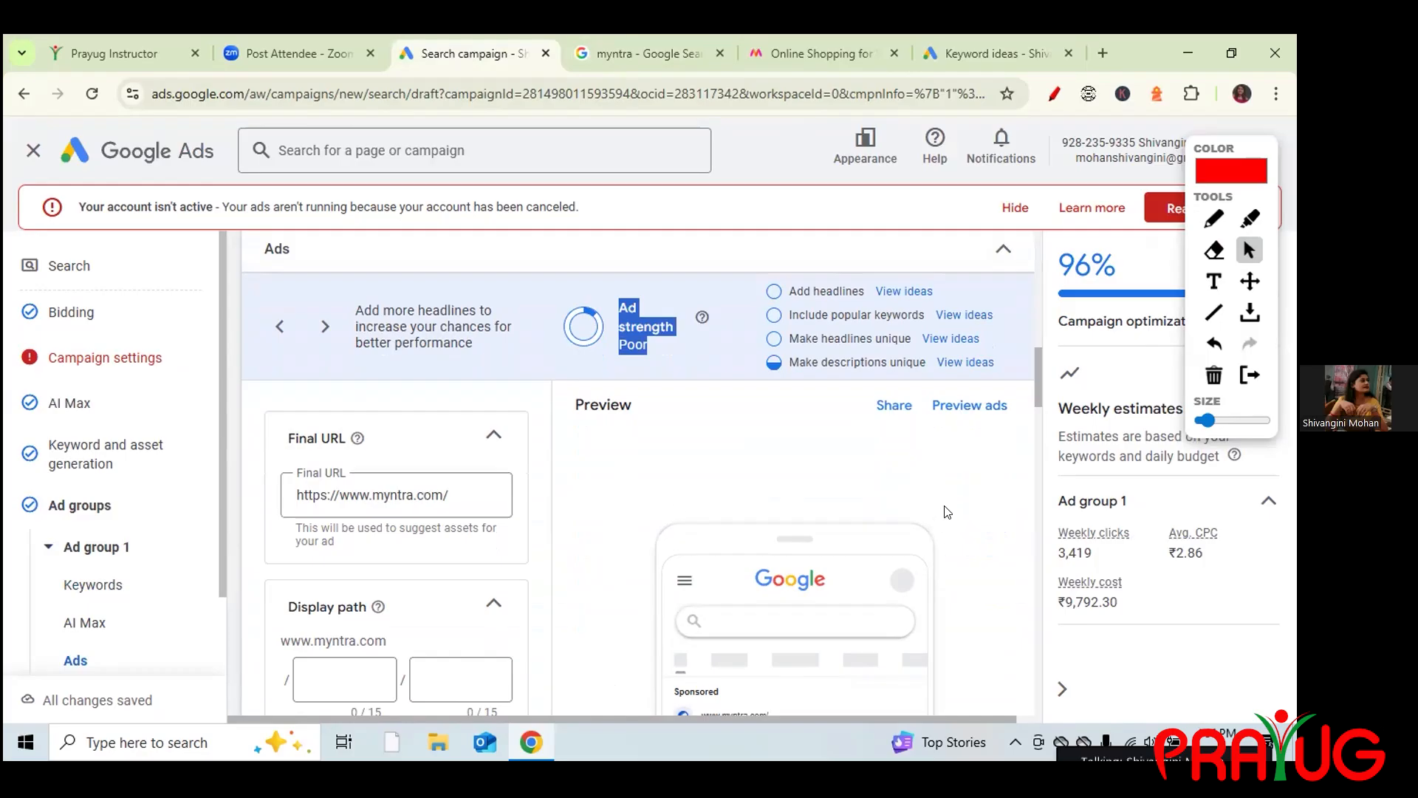
left_click_drag(1036, 402, 1037, 422)
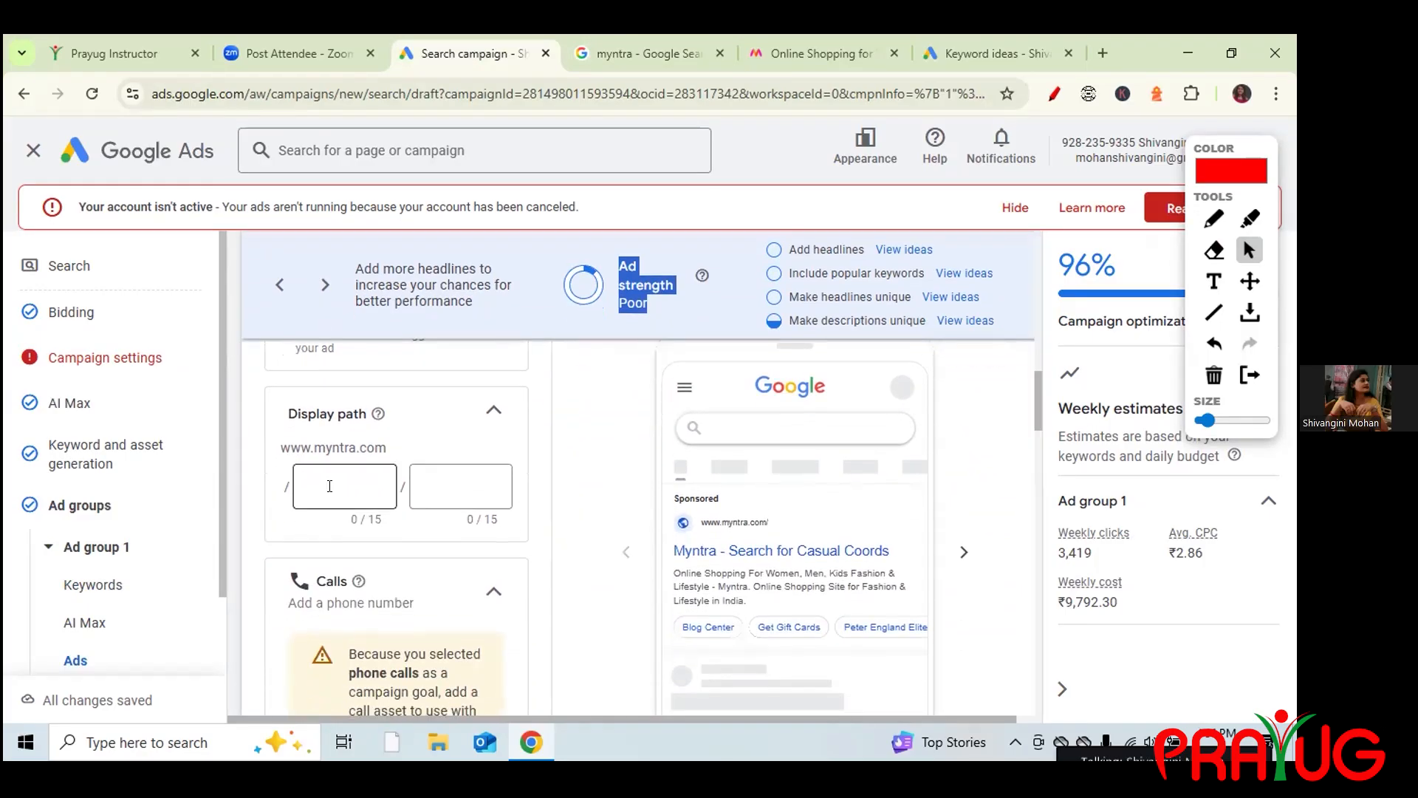
left_click_drag(297, 414, 358, 412)
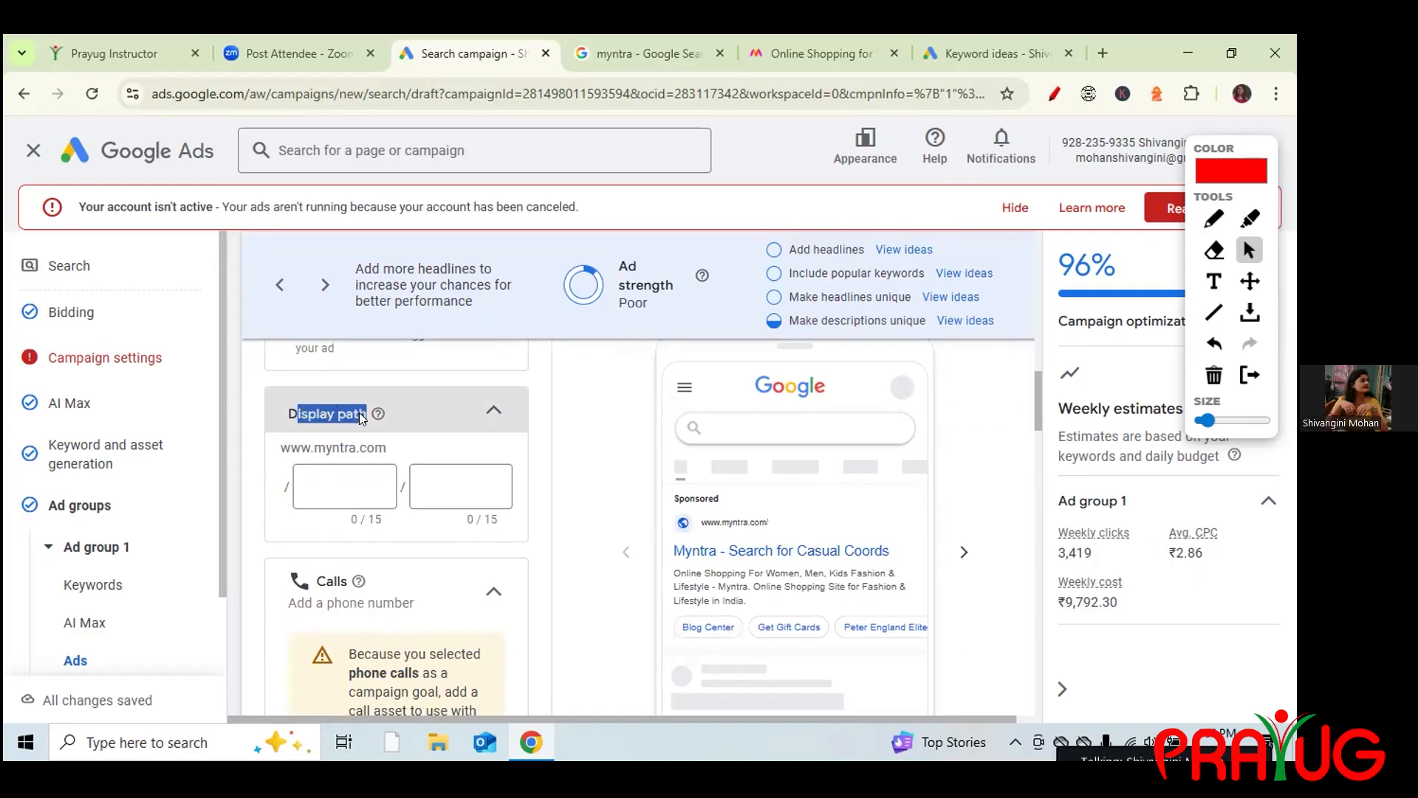
left_click(486, 412)
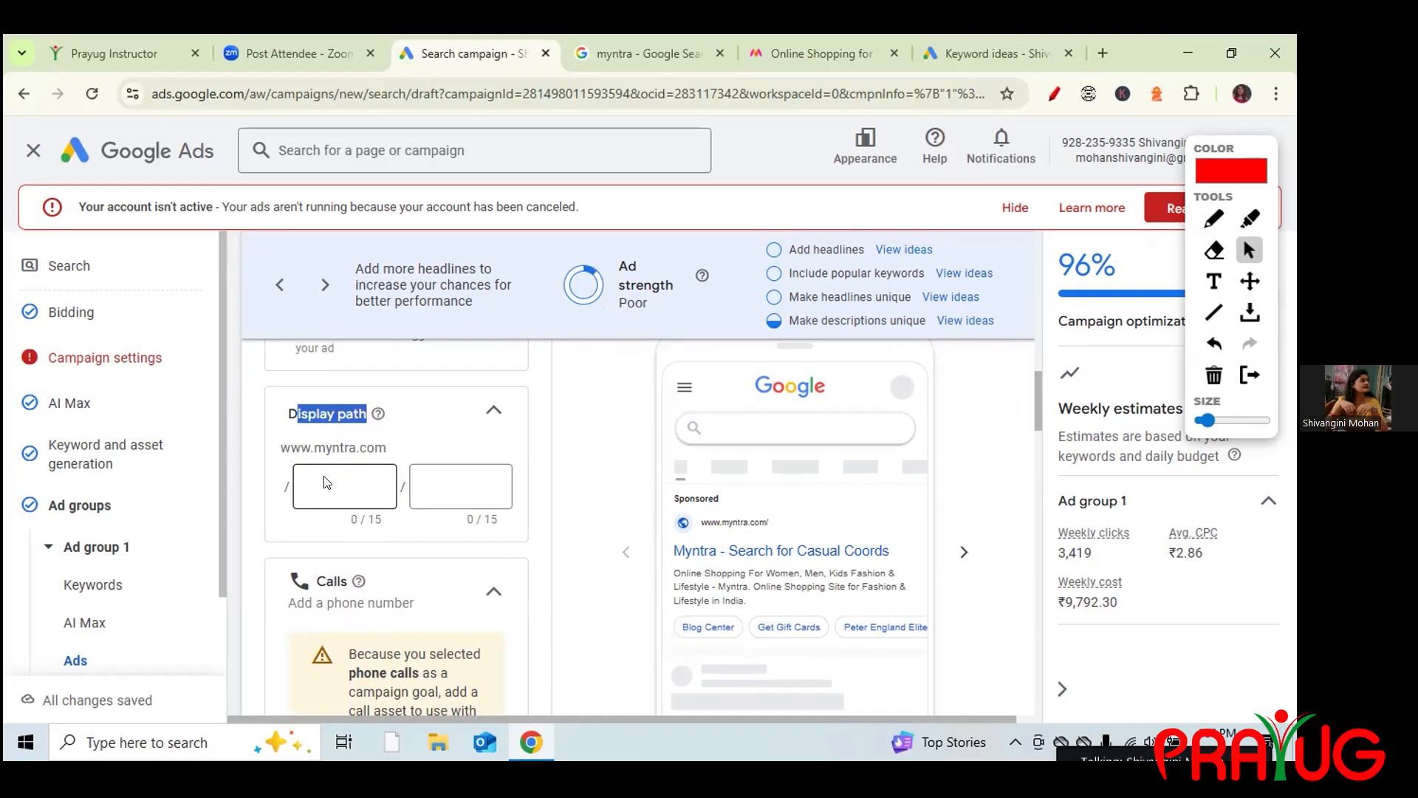
Scroll through the myntra Google search results to People also search for.
left_click(647, 46)
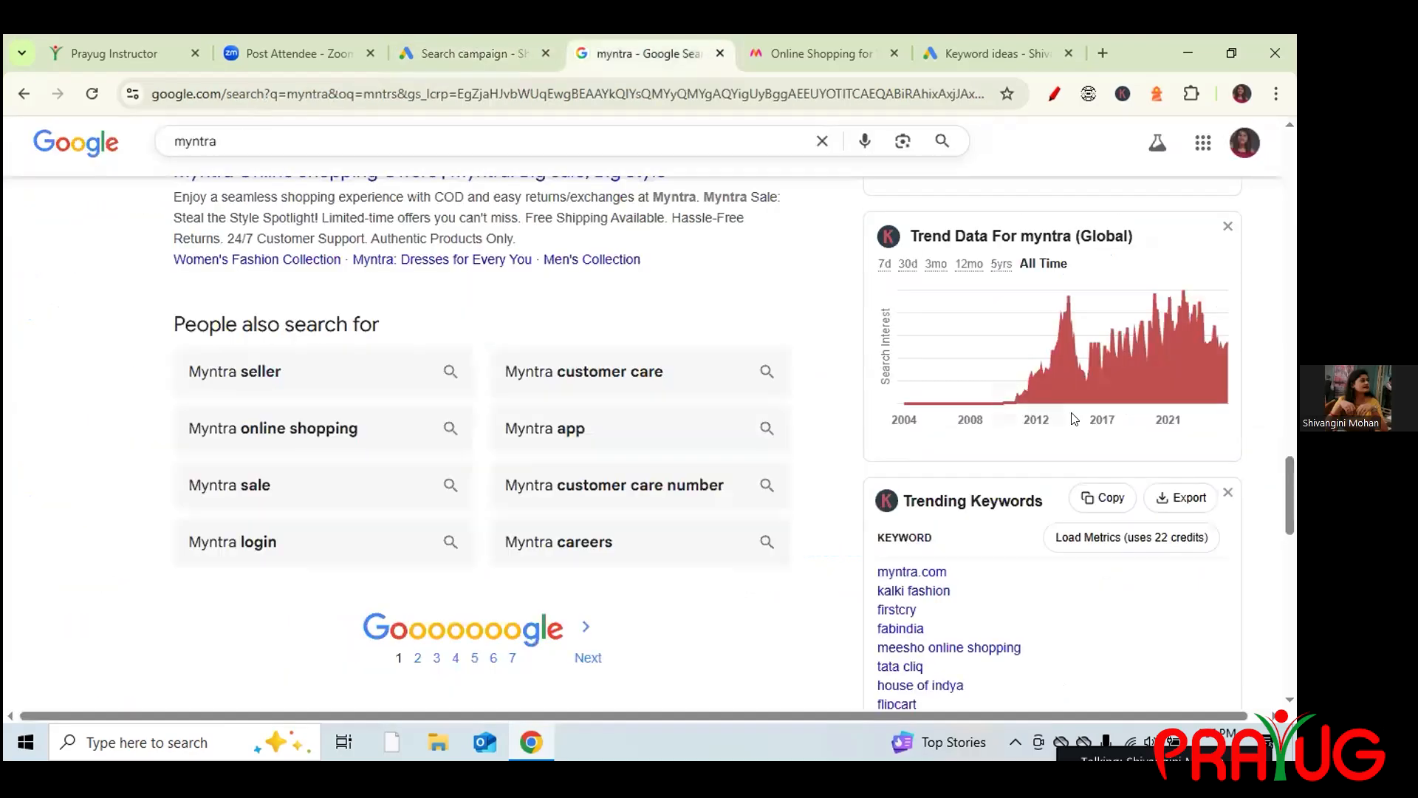
left_click_drag(1291, 505, 1280, 468)
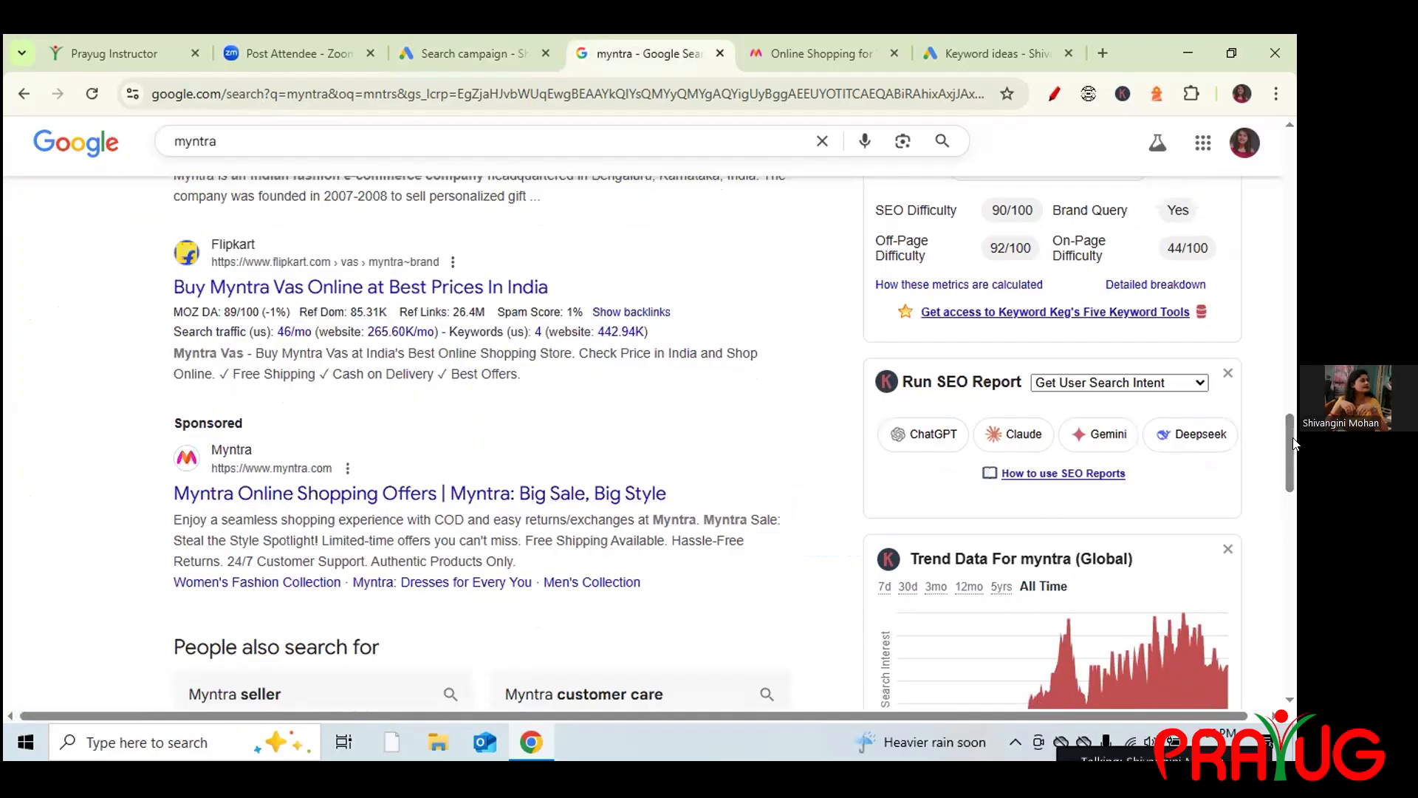
scroll(1285, 437, "down", 3)
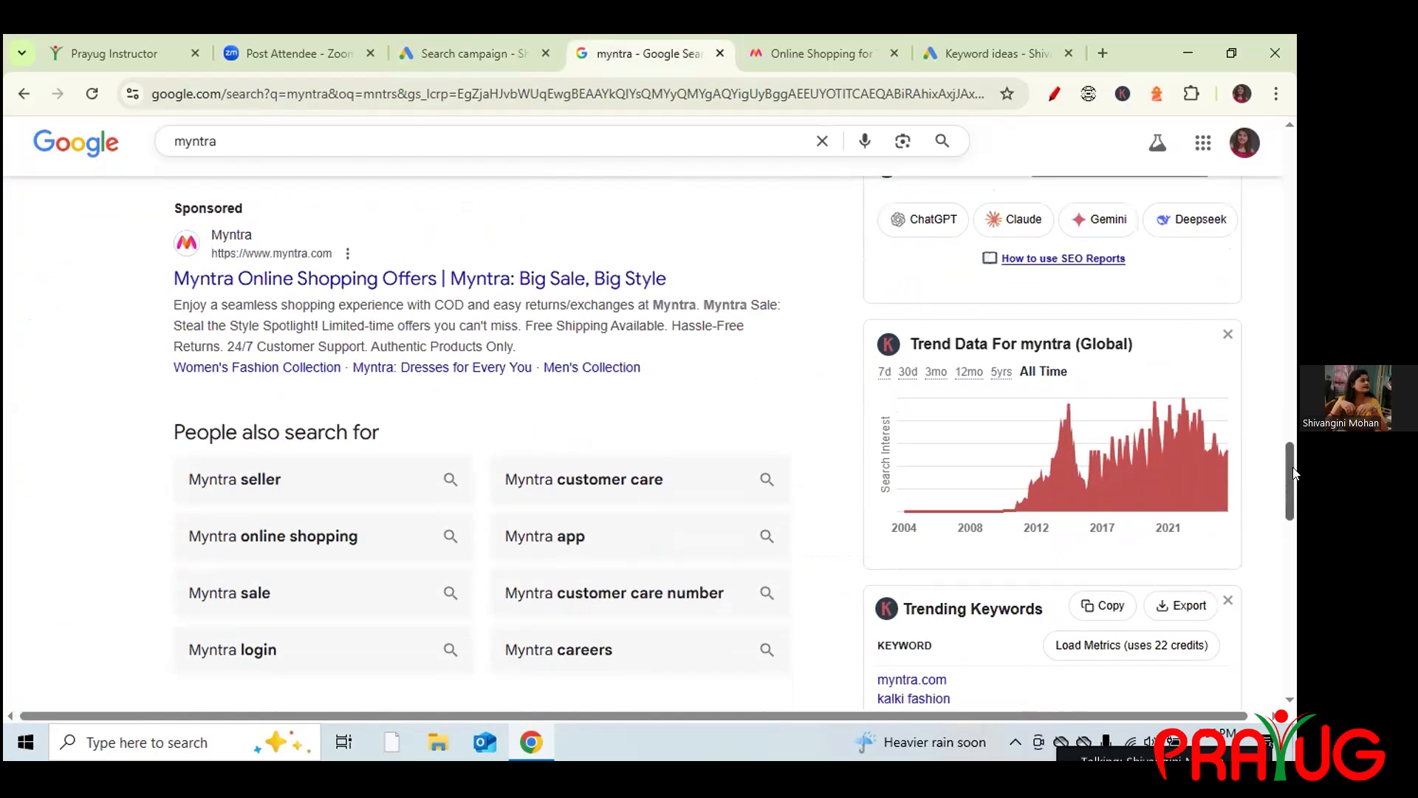
Enter 'Clothing Sale' and 'Cosmetics sale' as the two display path parts.
left_click(480, 53)
left_click(317, 488)
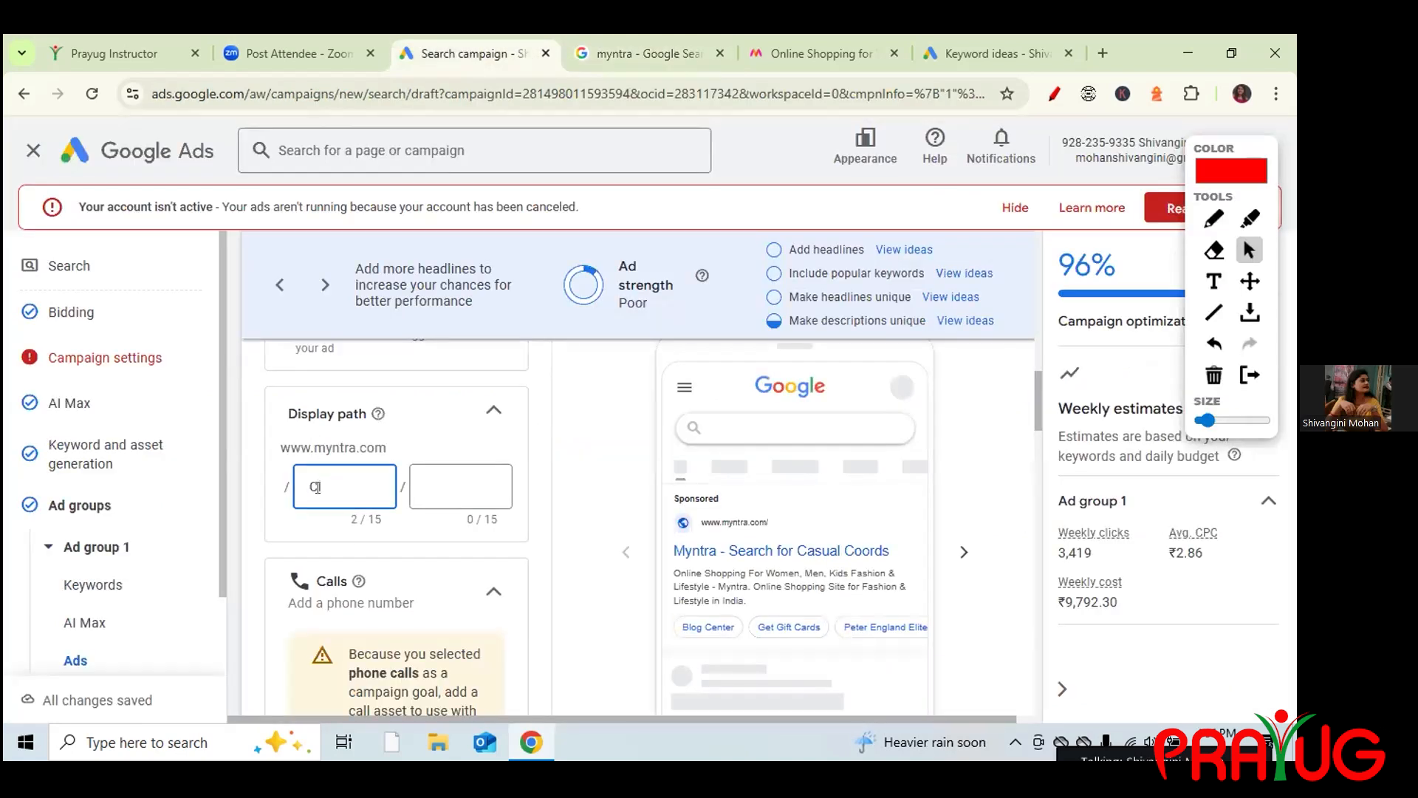
type("Clothing")
left_click(440, 486)
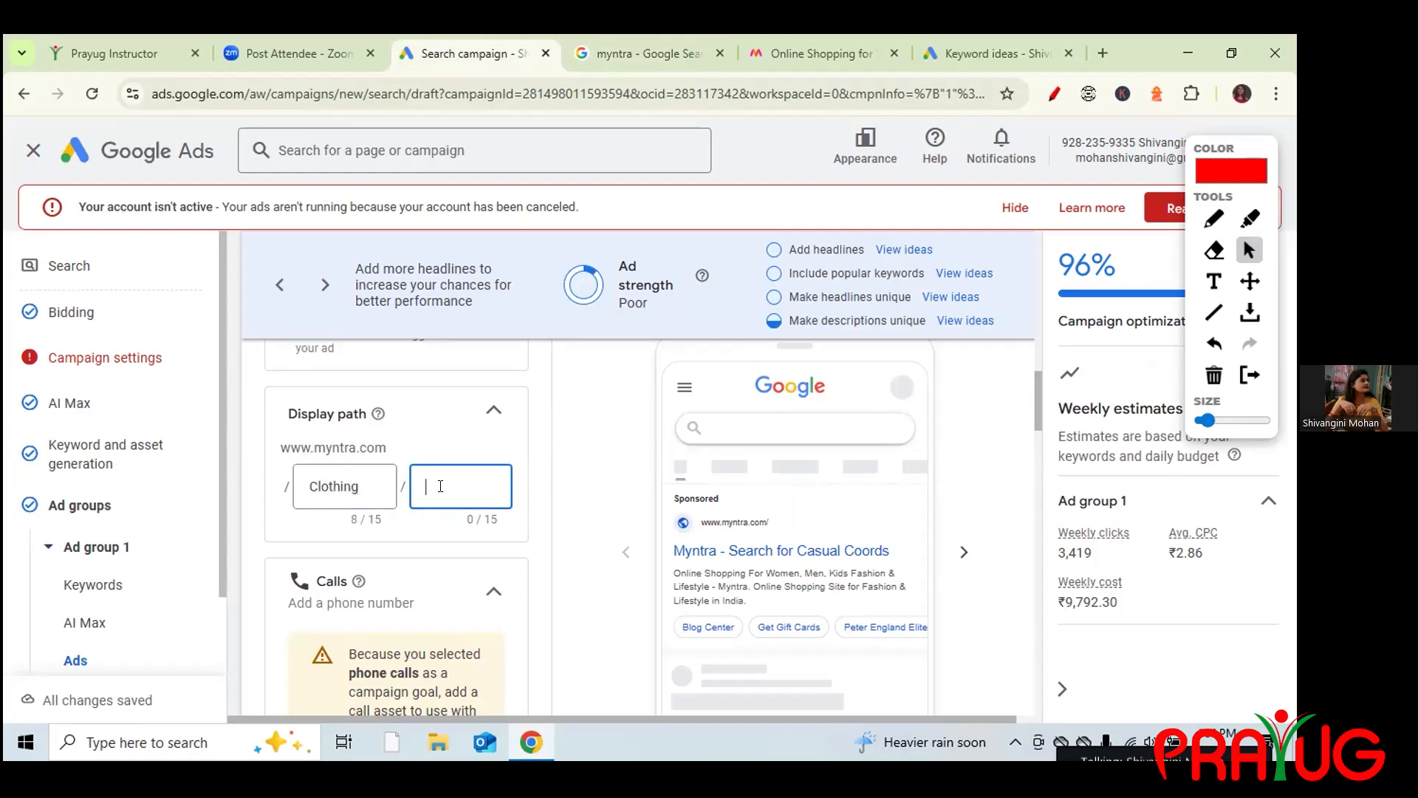
left_click(377, 486)
type("Sale")
left_click(435, 485)
type("C")
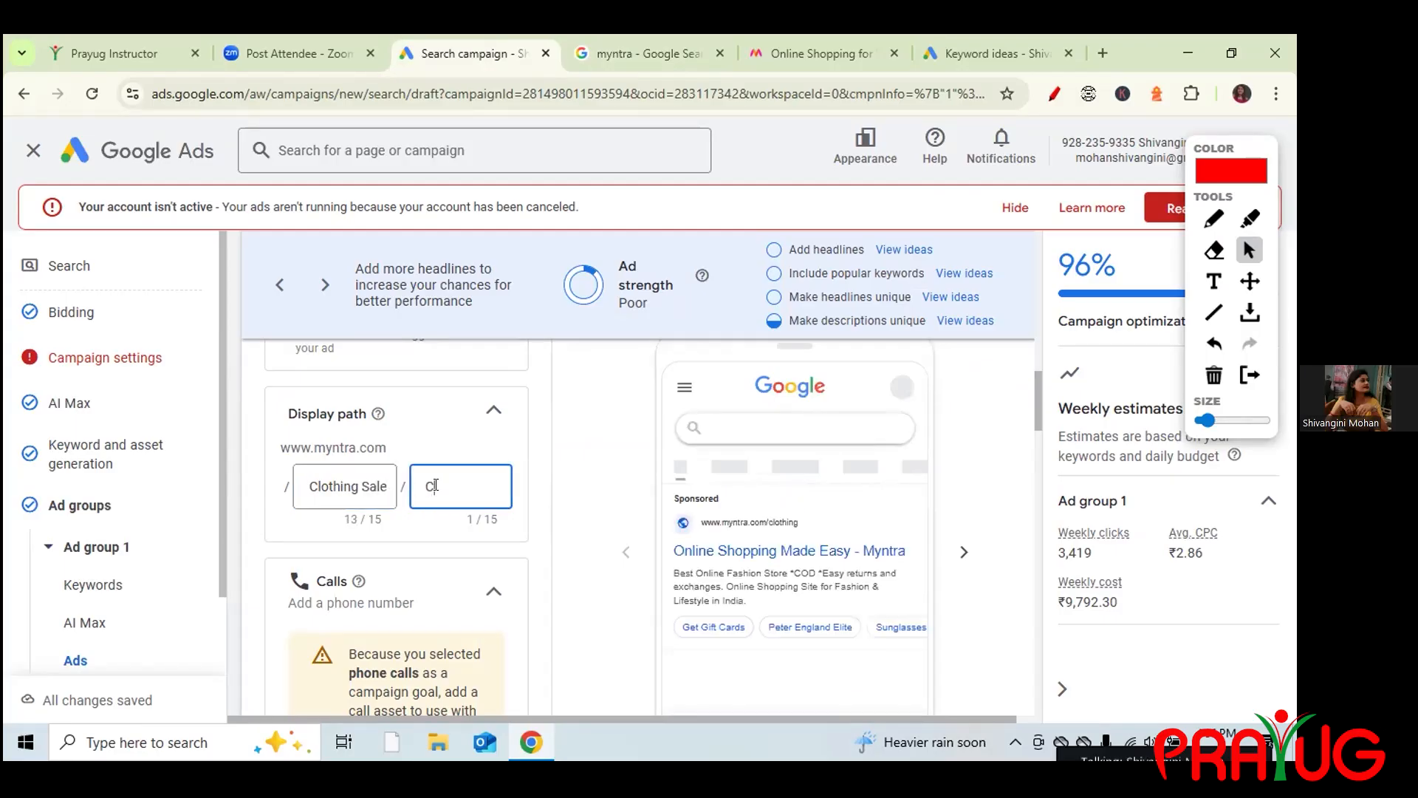
type("osme")
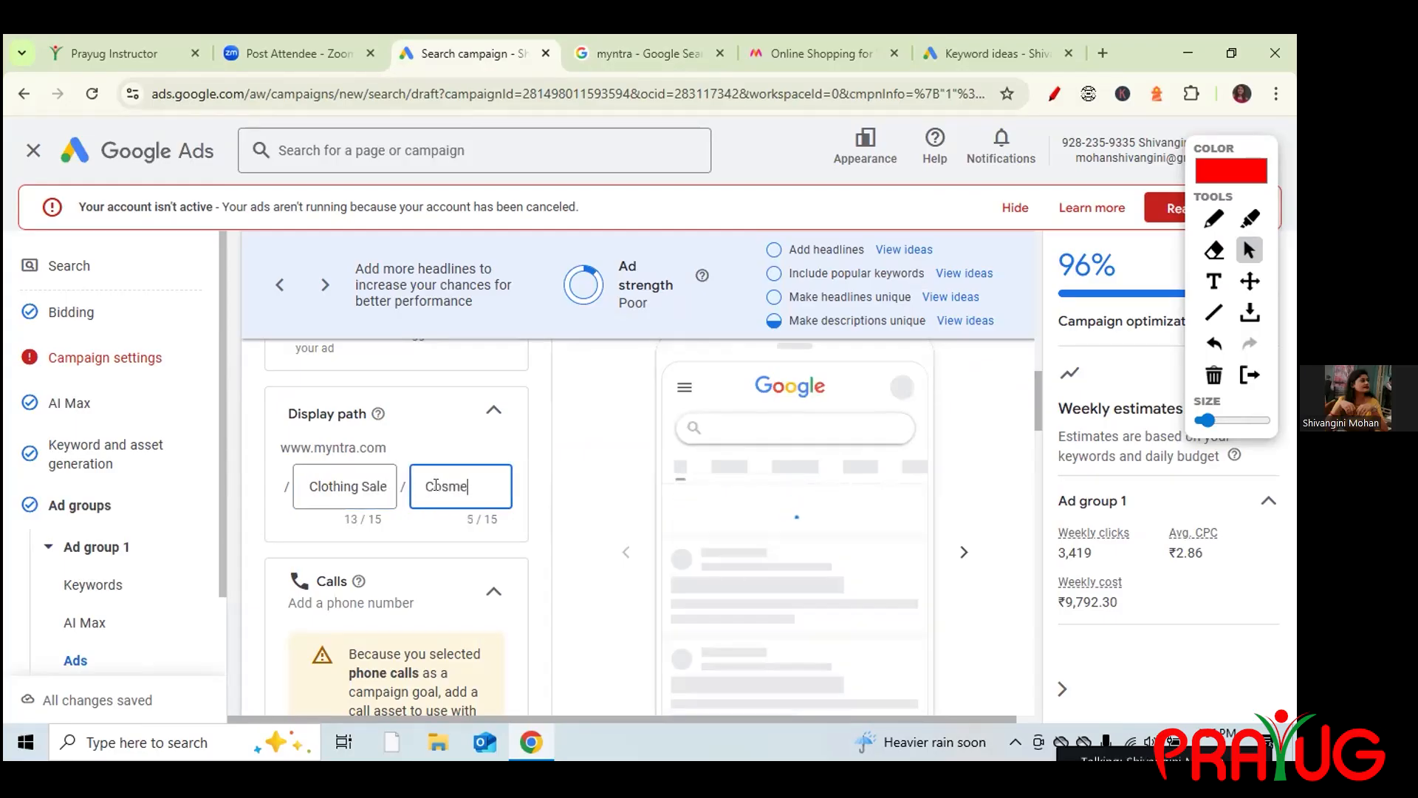
type("tics sale")
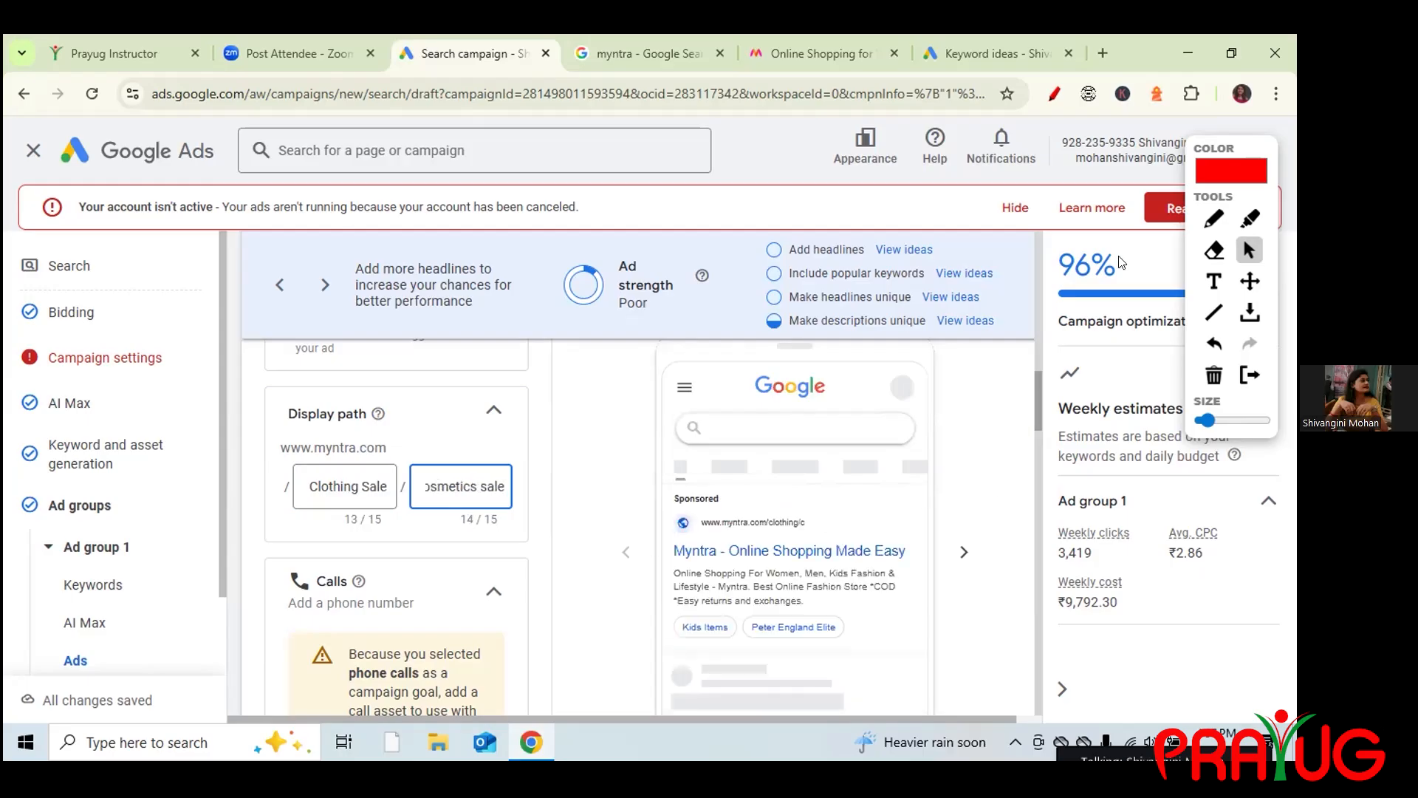
Mark the ad preview with the pen, then collapse the Display path section.
left_click(1210, 228)
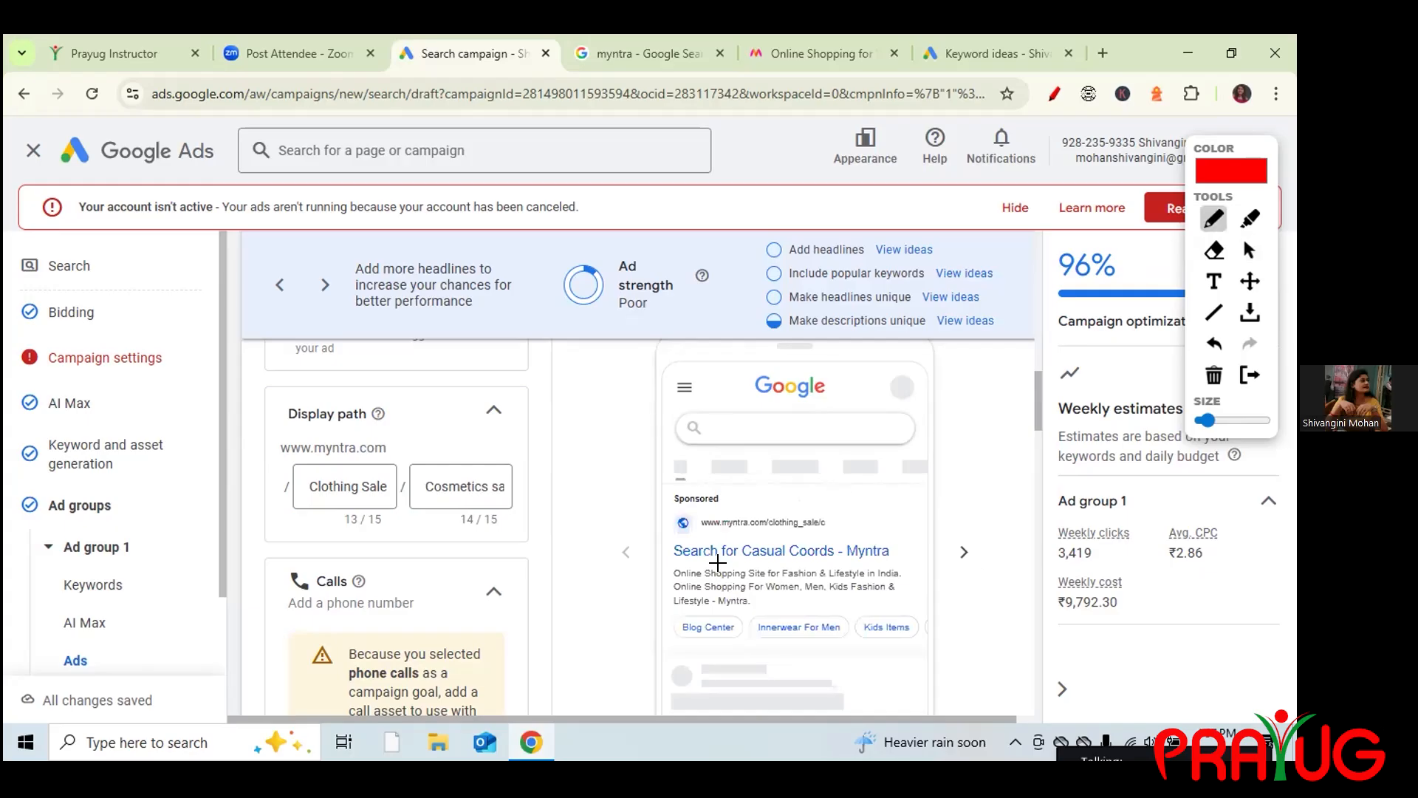
left_click_drag(703, 530, 827, 532)
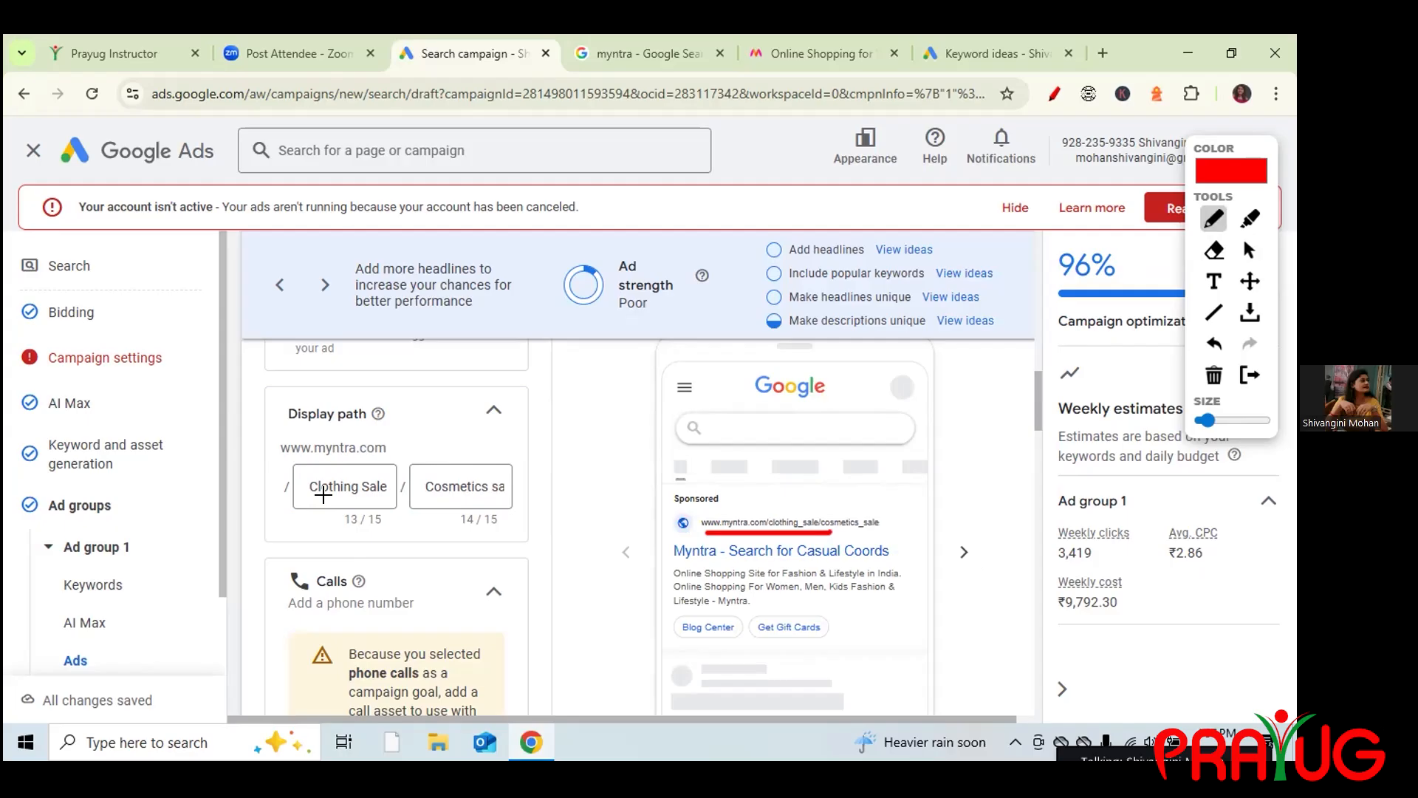
left_click(1248, 250)
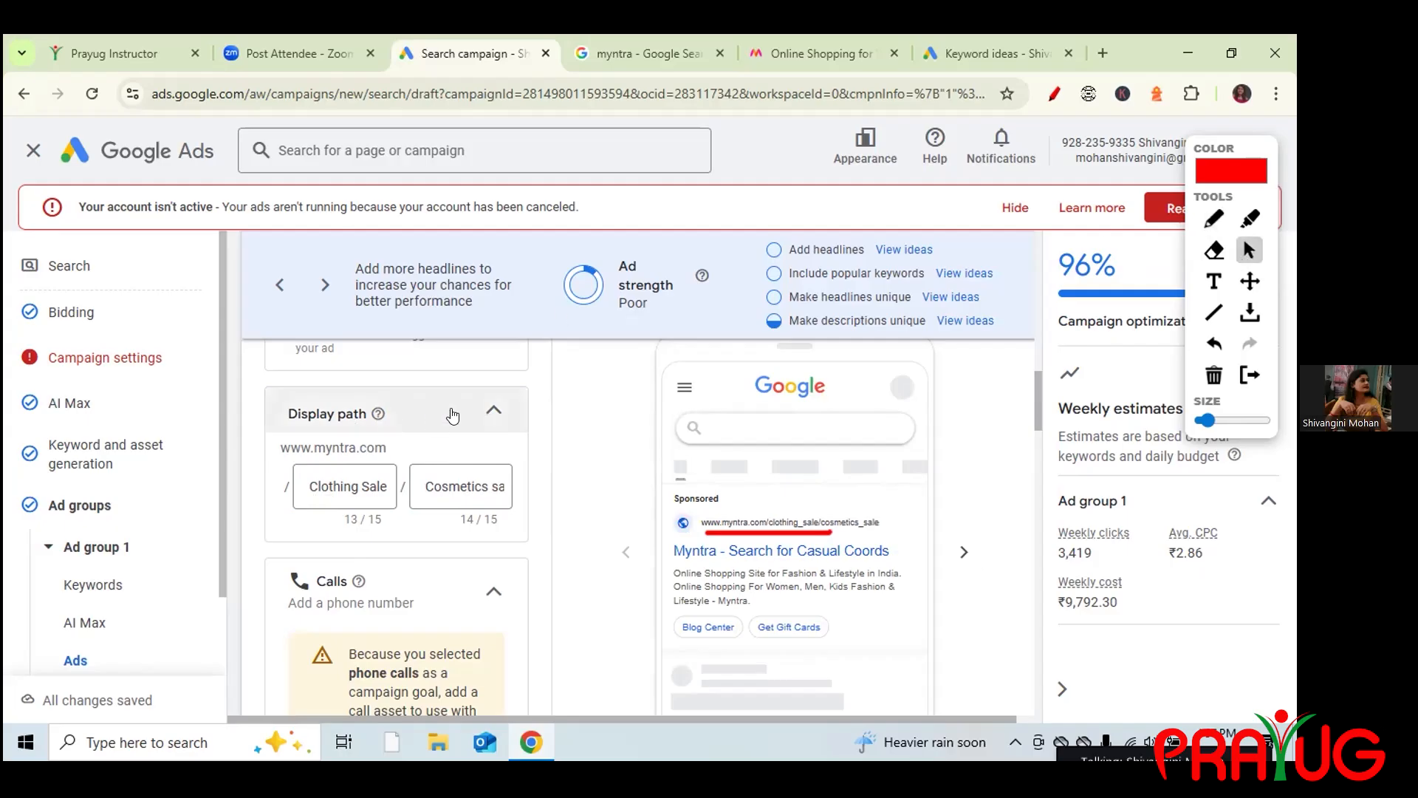
left_click(488, 411)
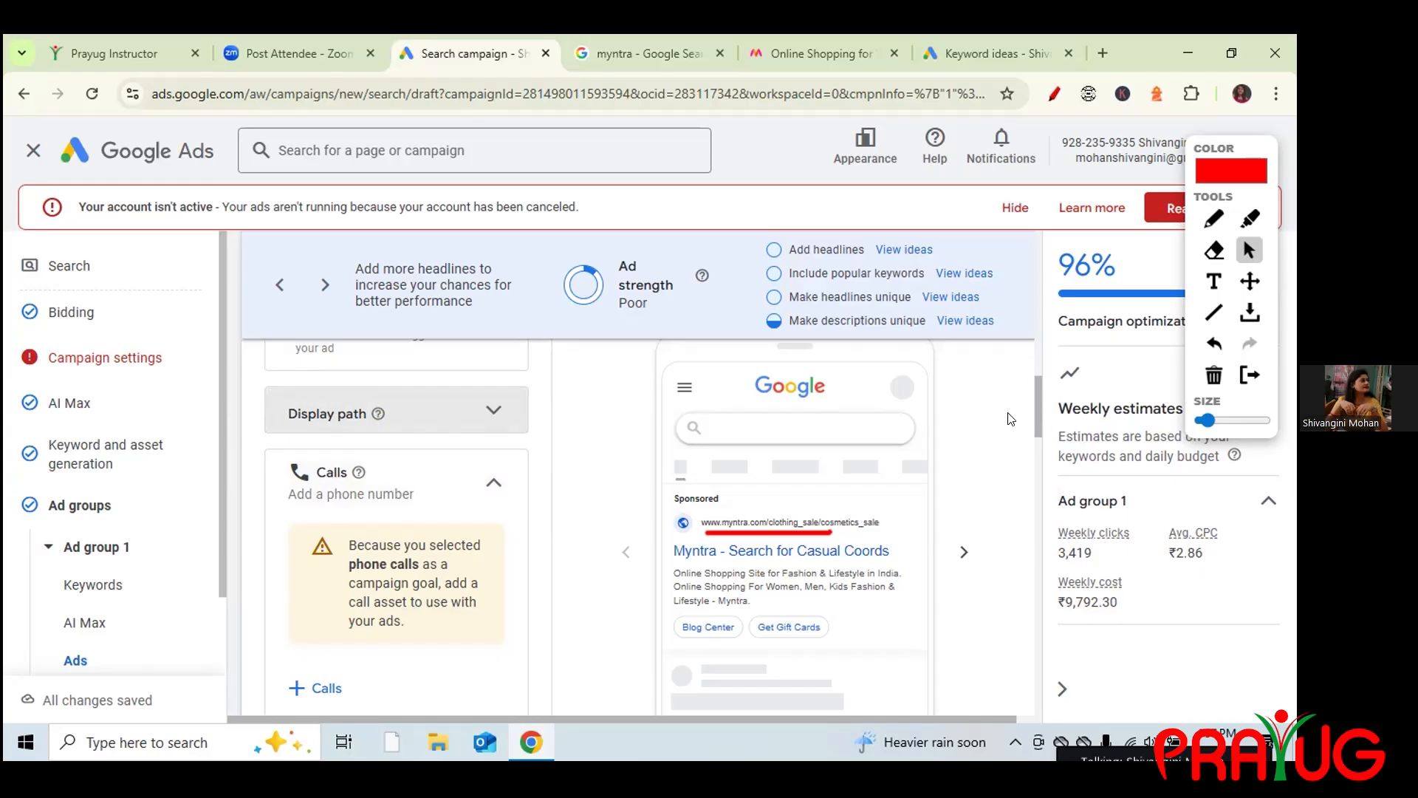
Open the Add calls panel for the campaign.
scroll(1037, 408, "down", 1)
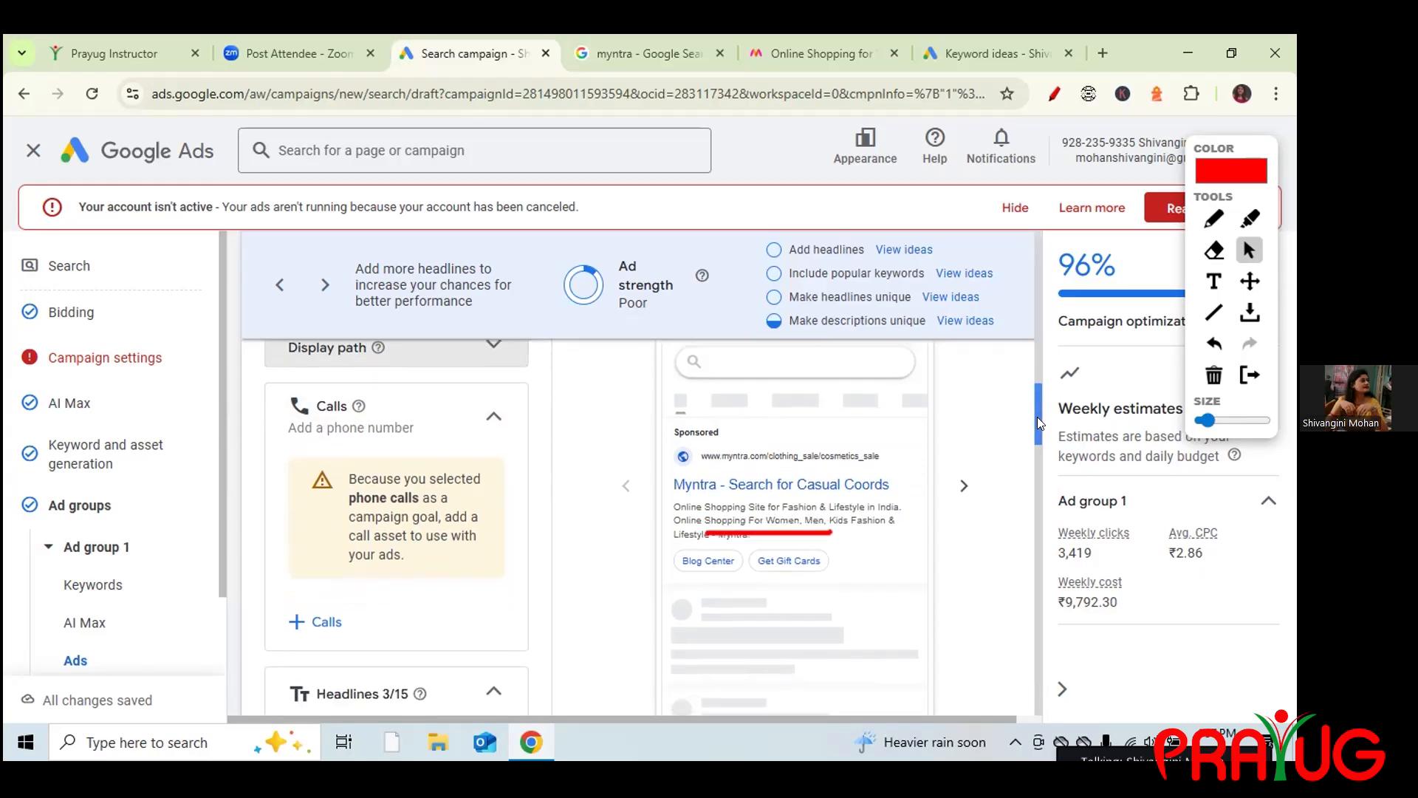
left_click(1214, 218)
left_click_drag(270, 394, 308, 378)
left_click_drag(288, 621, 354, 621)
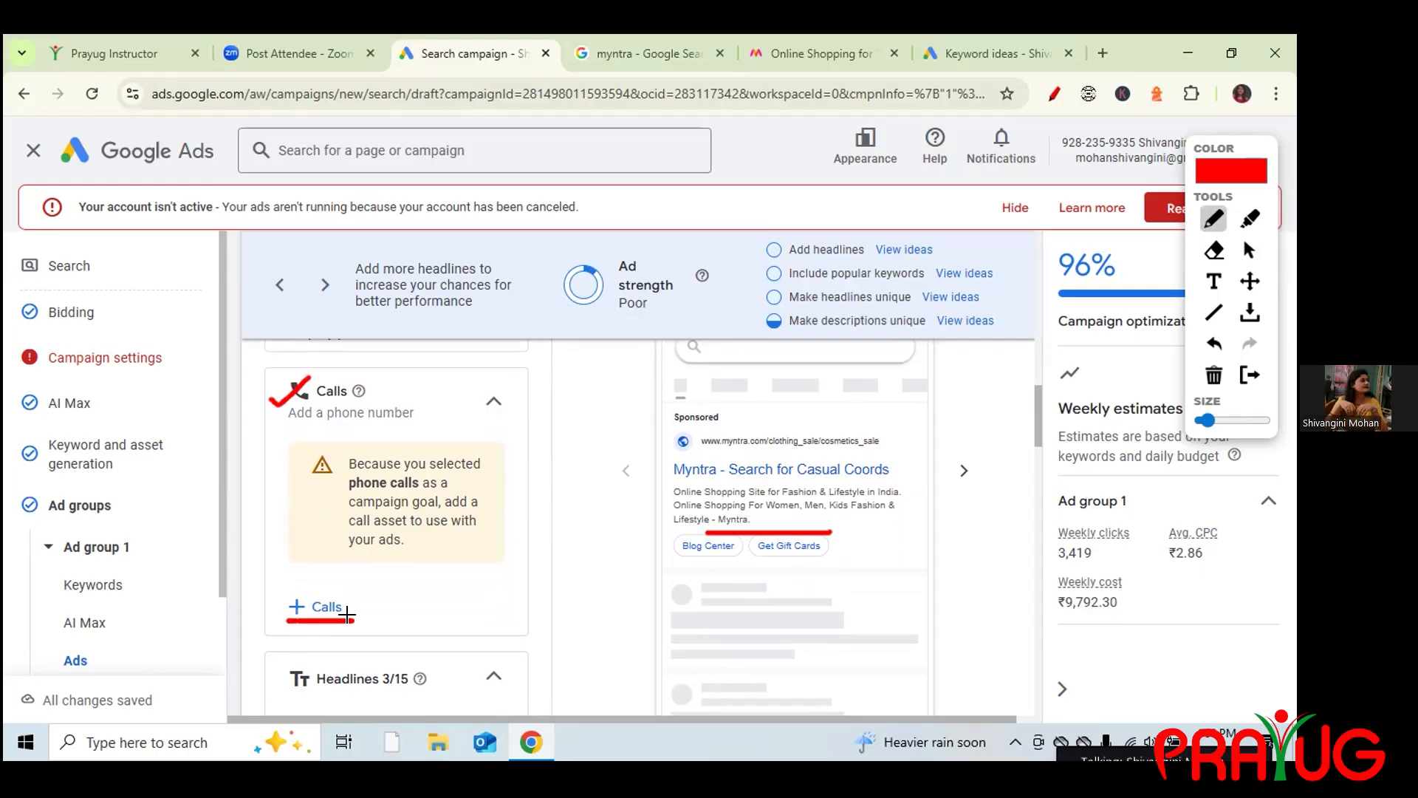
left_click(1247, 252)
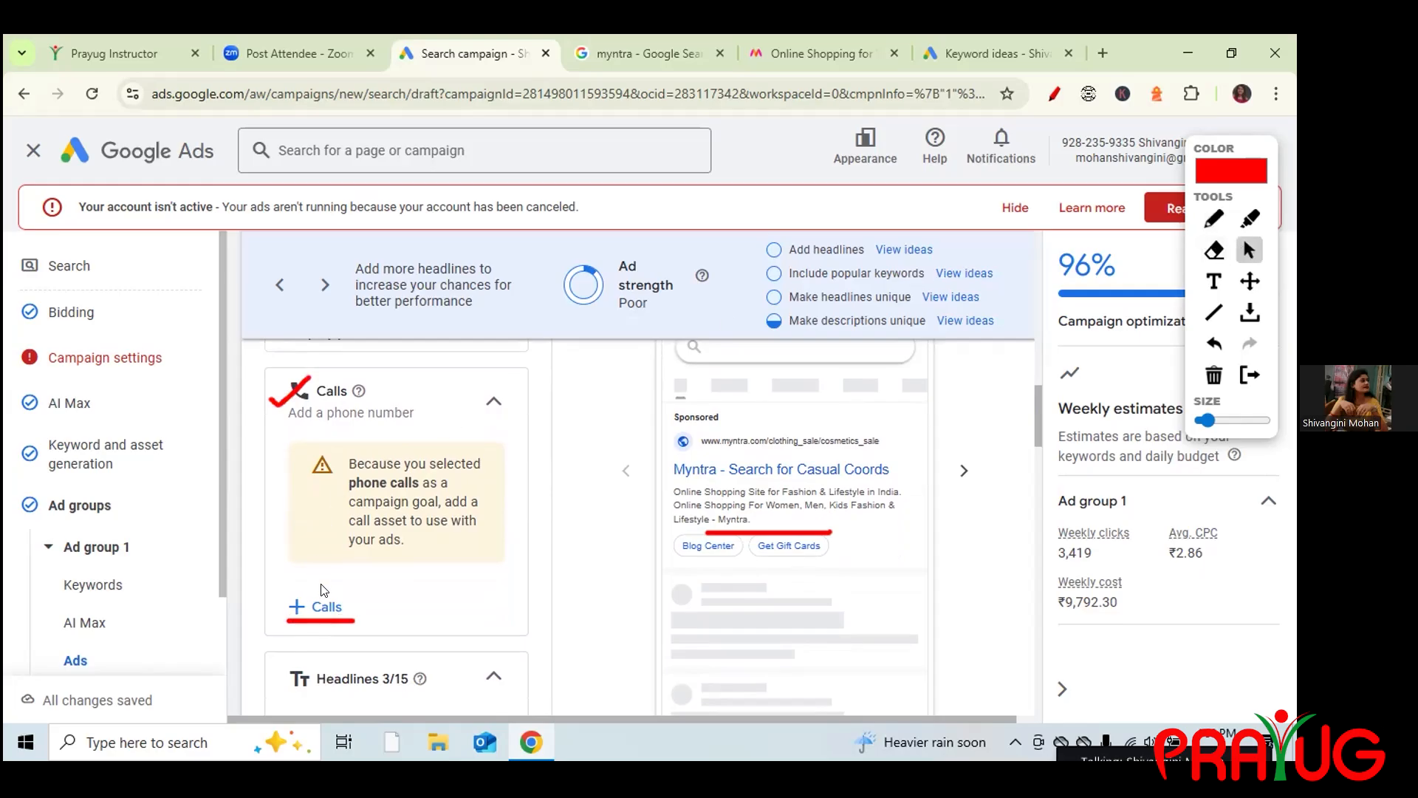
left_click(327, 607)
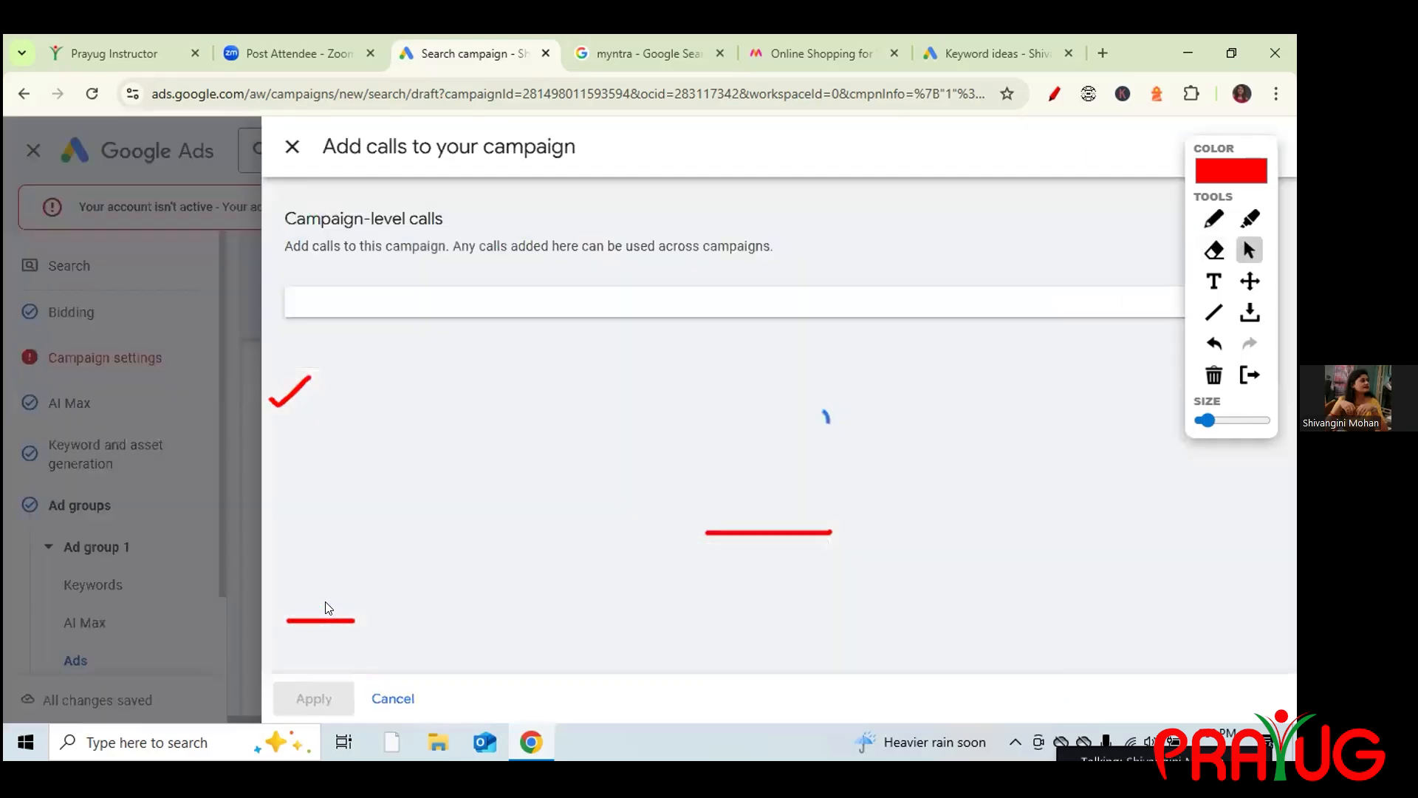
left_click(1213, 377)
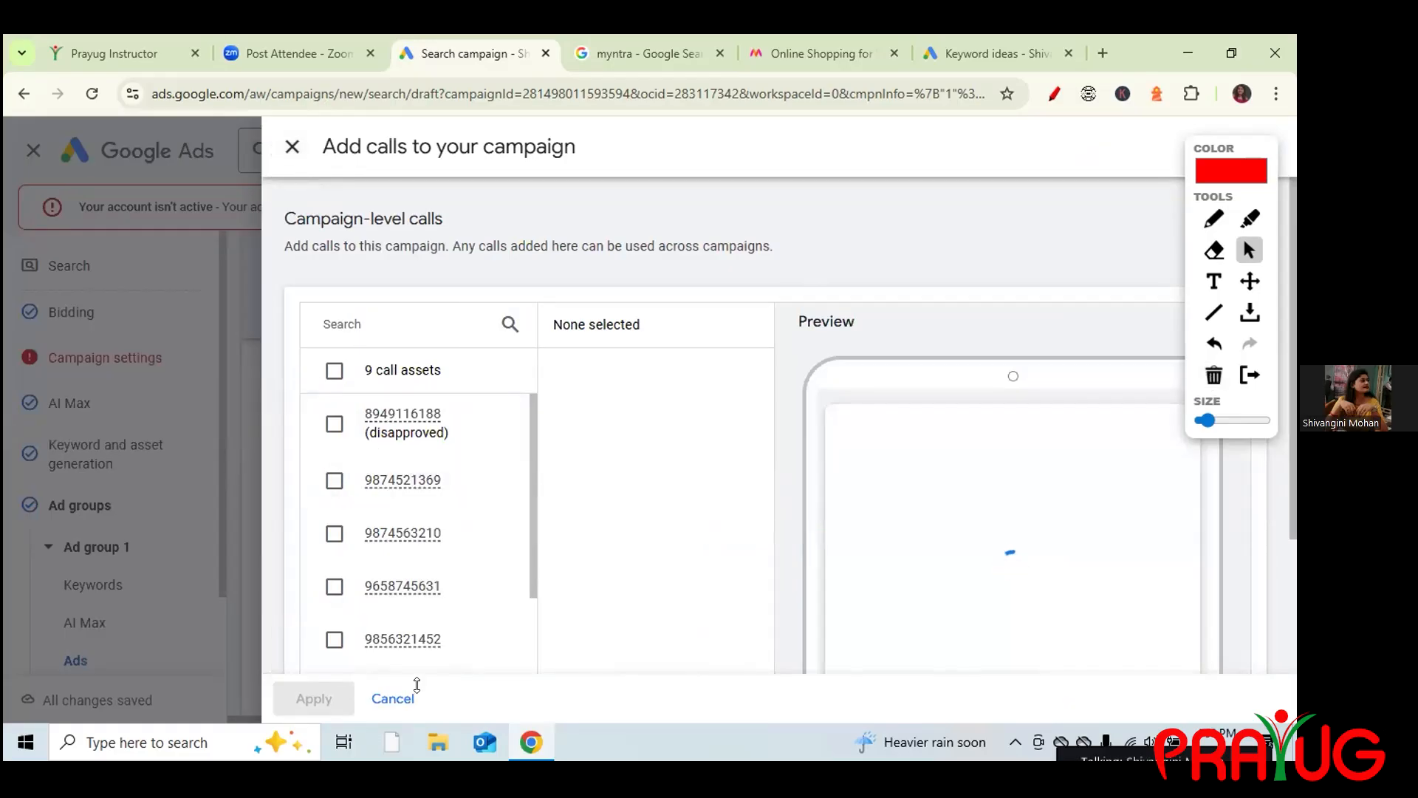
left_click_drag(528, 433, 582, 573)
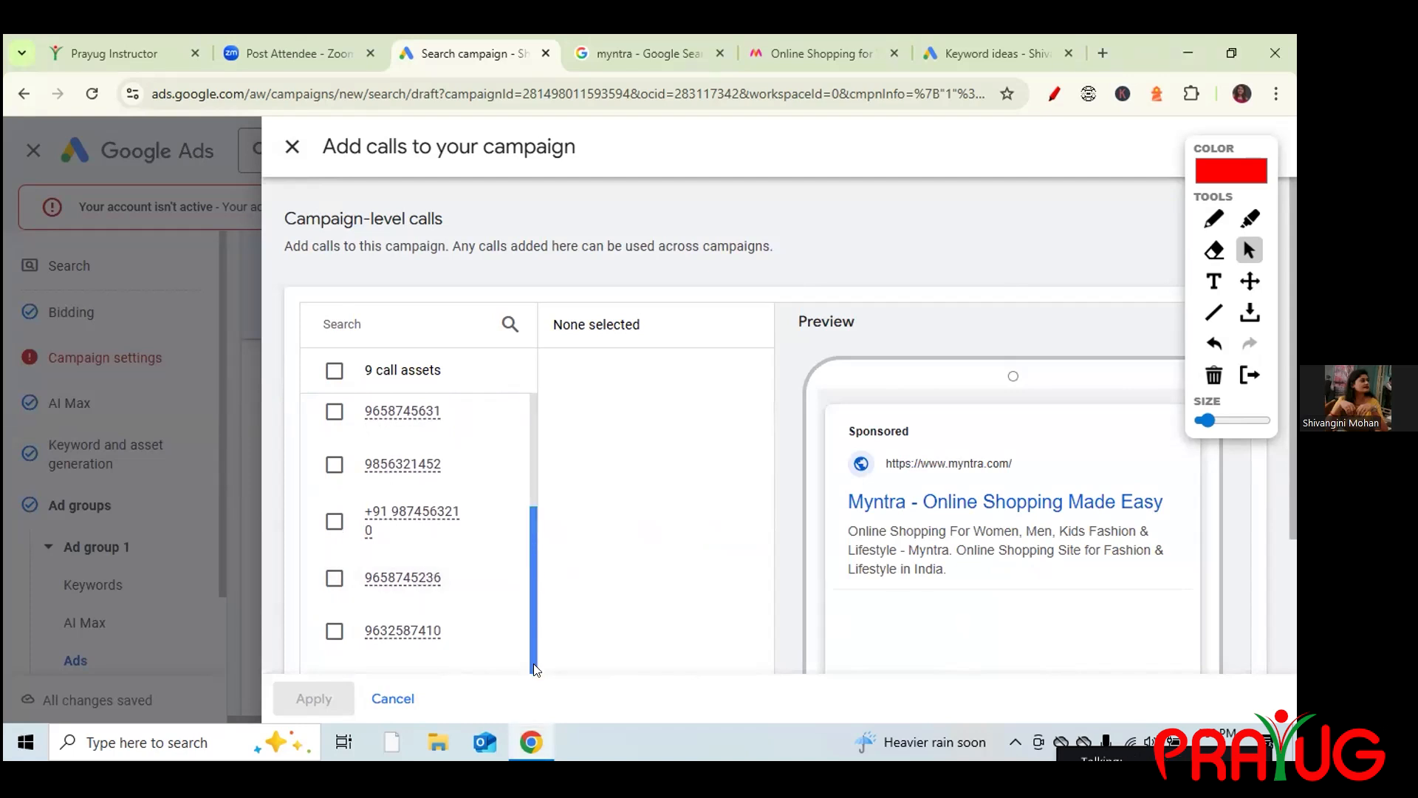
left_click_drag(536, 656, 532, 695)
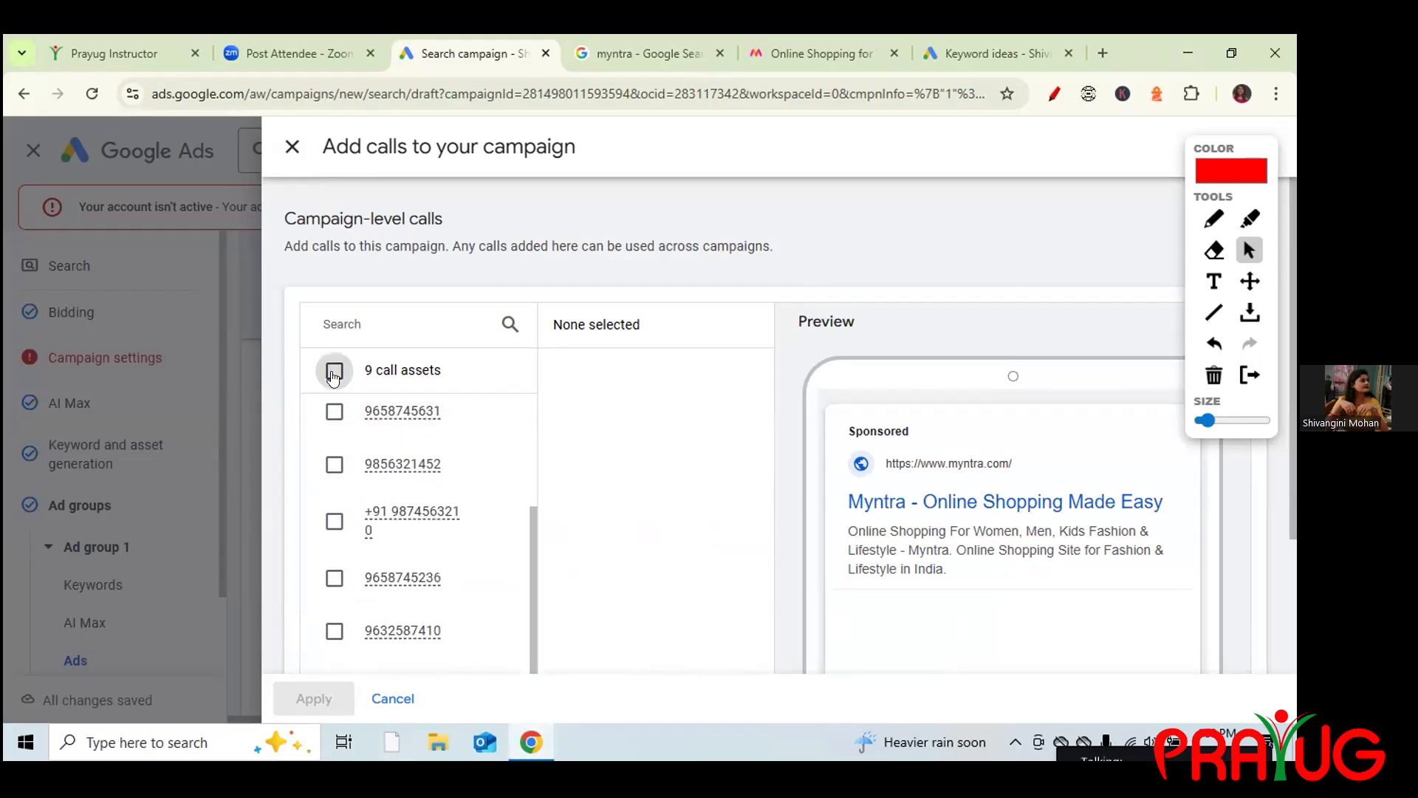
Select all nine call assets, deselect them, and close the panel without applying.
left_click(333, 372)
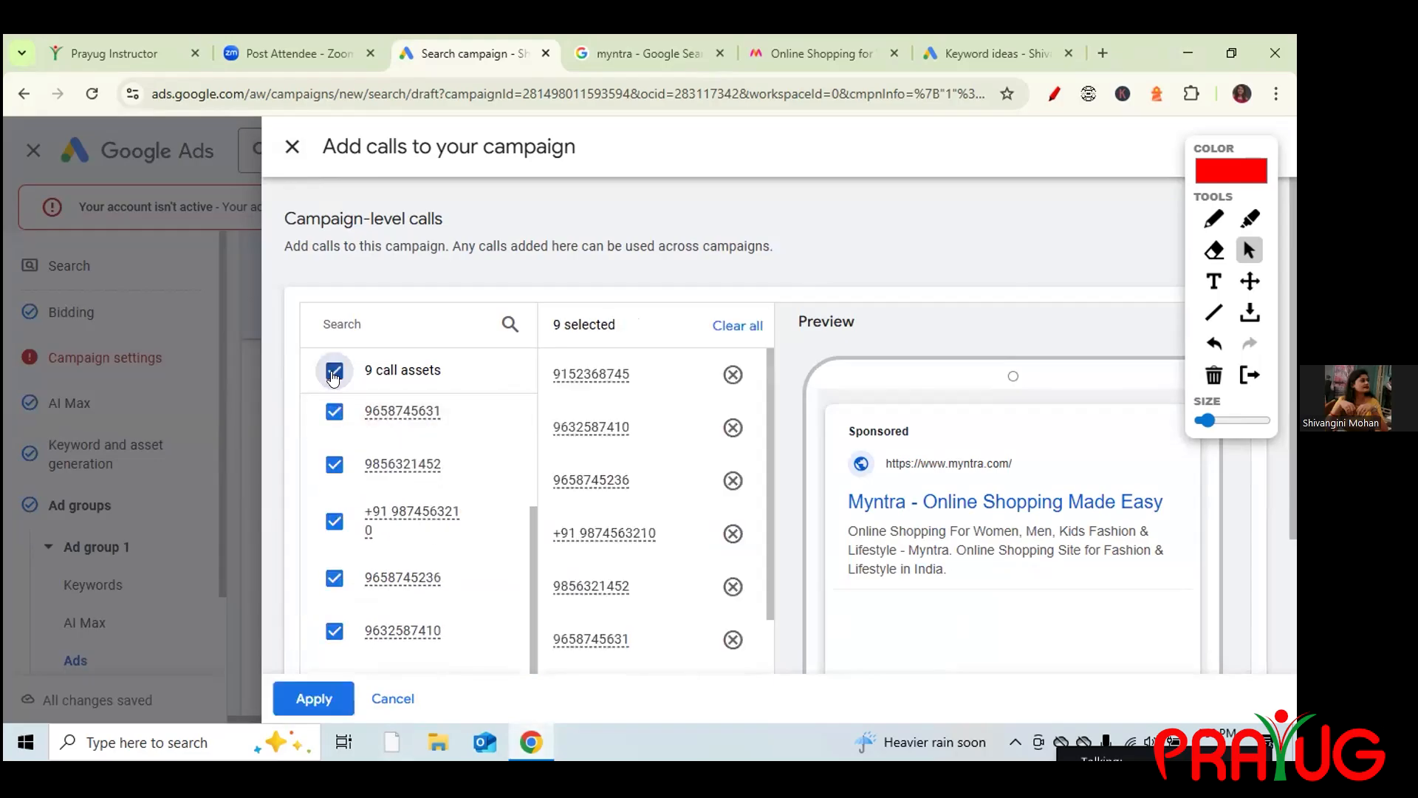
left_click(733, 374)
left_click(731, 427)
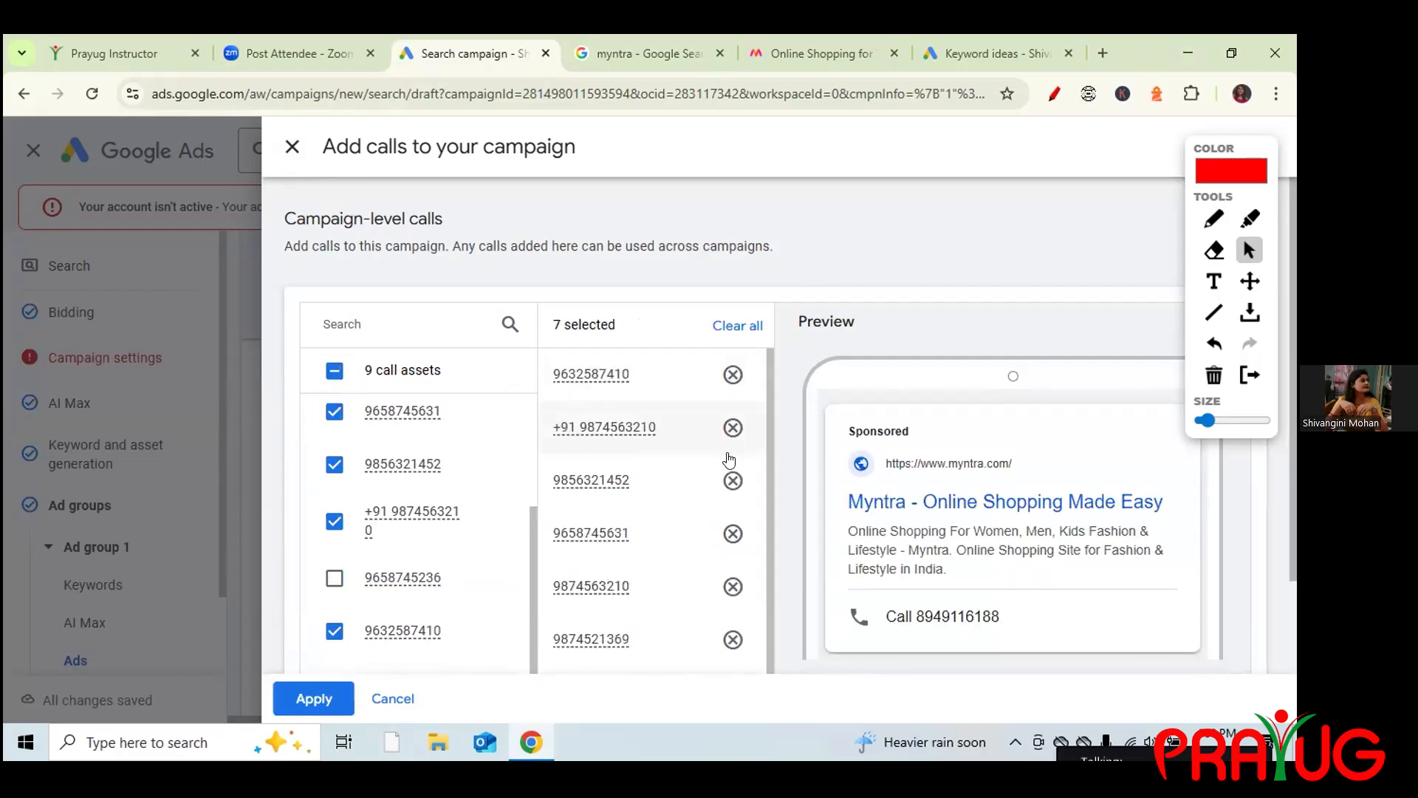
left_click(730, 482)
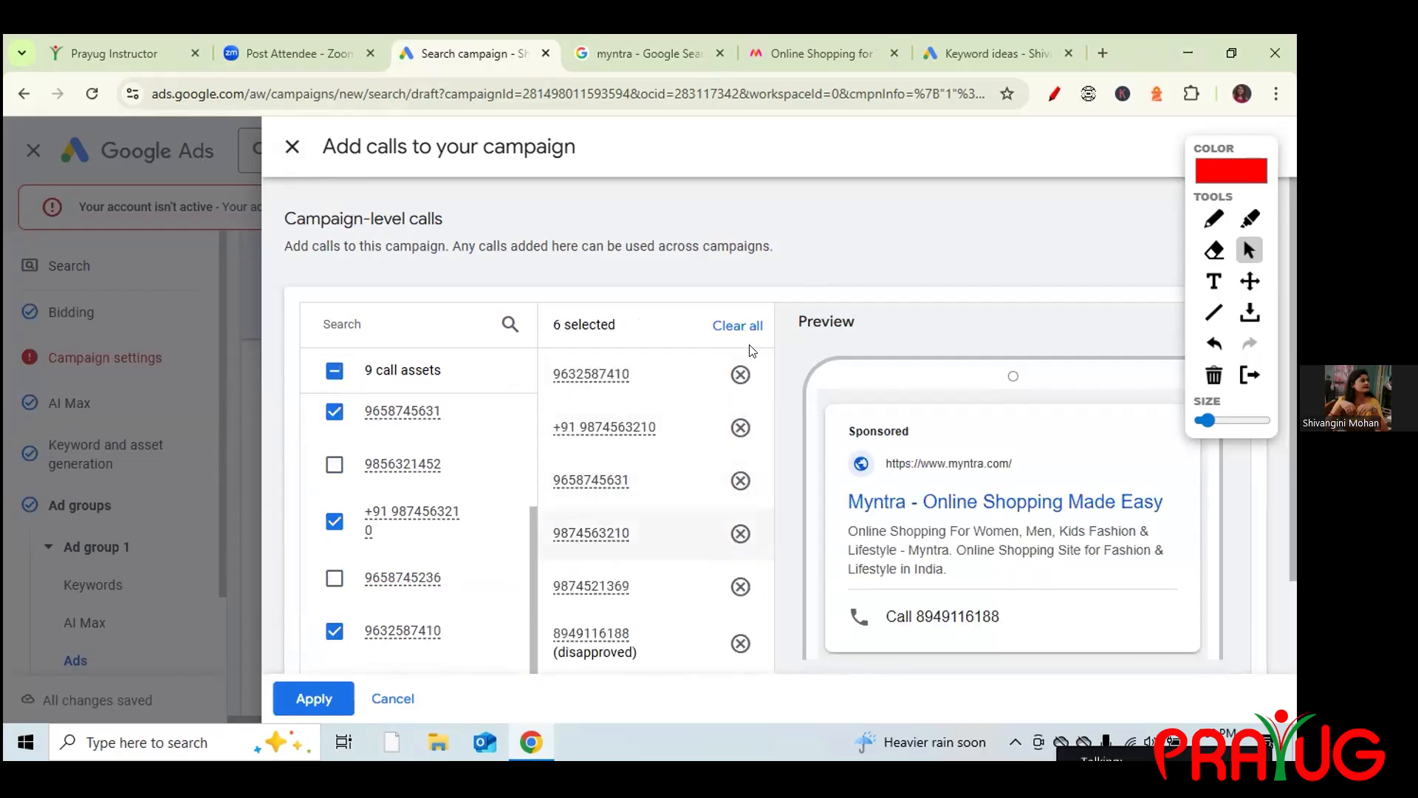
left_click(740, 533)
left_click(737, 326)
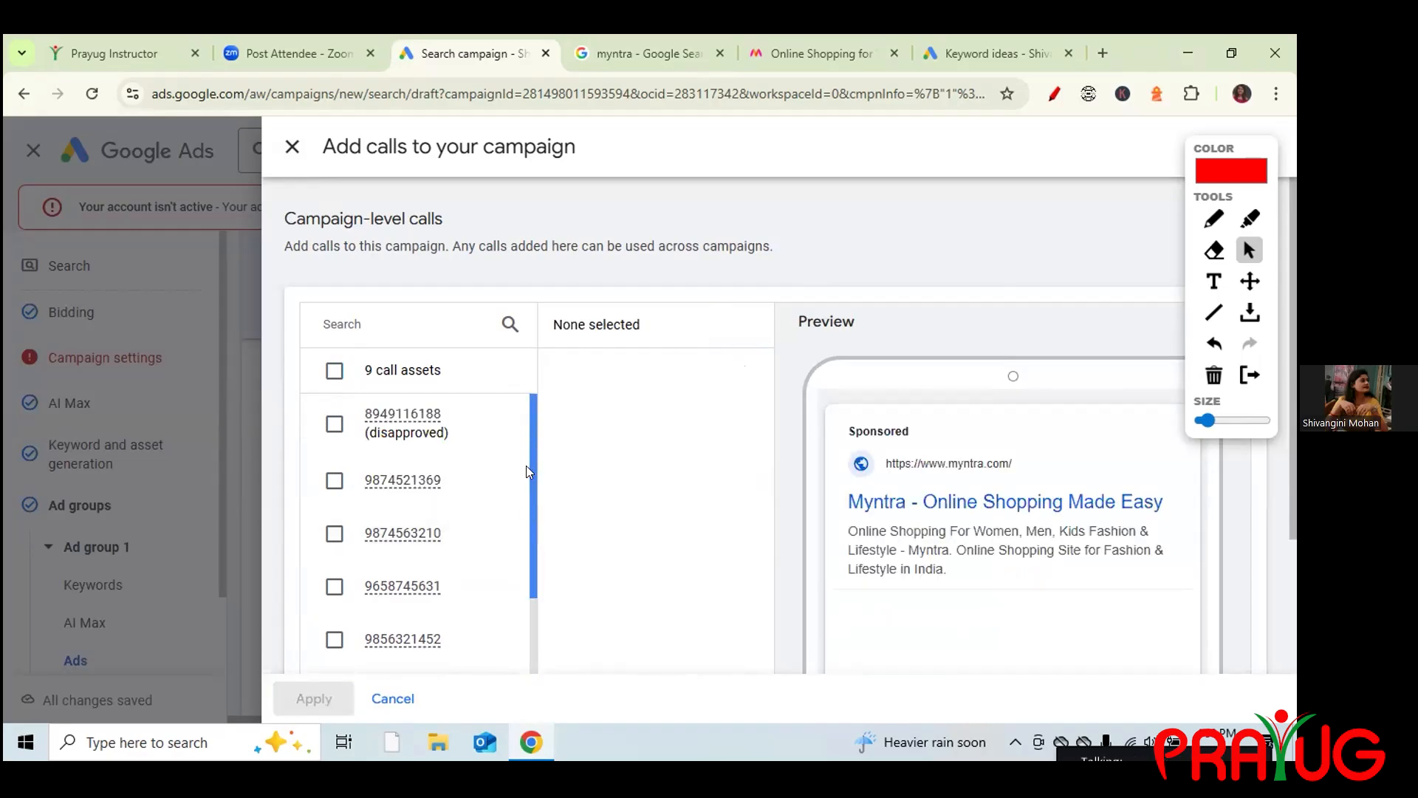
scroll(525, 466, "down", 3)
scroll(523, 482, "up", 3)
left_click(1050, 93)
left_click_drag(1291, 382, 1291, 543)
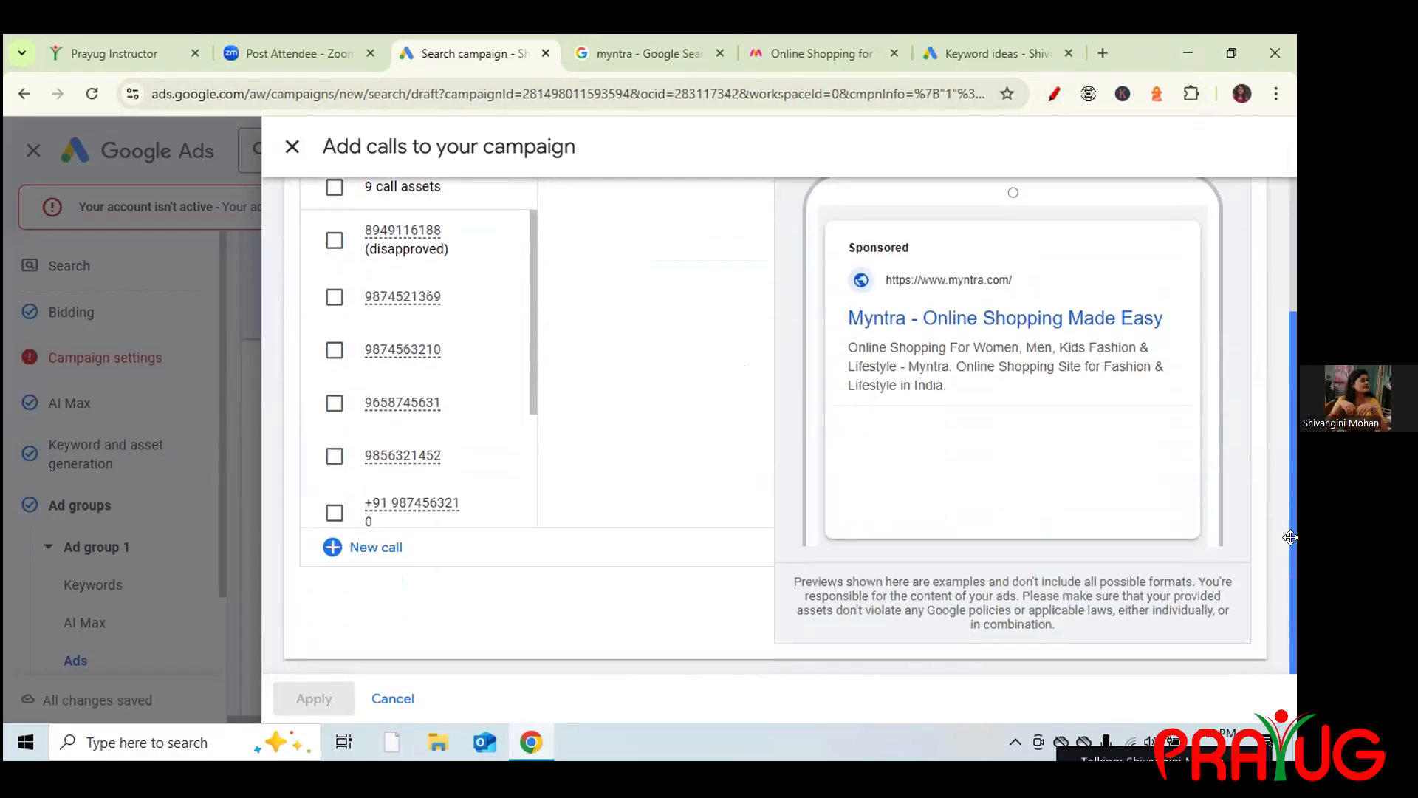
scroll(1261, 338, "up", 3)
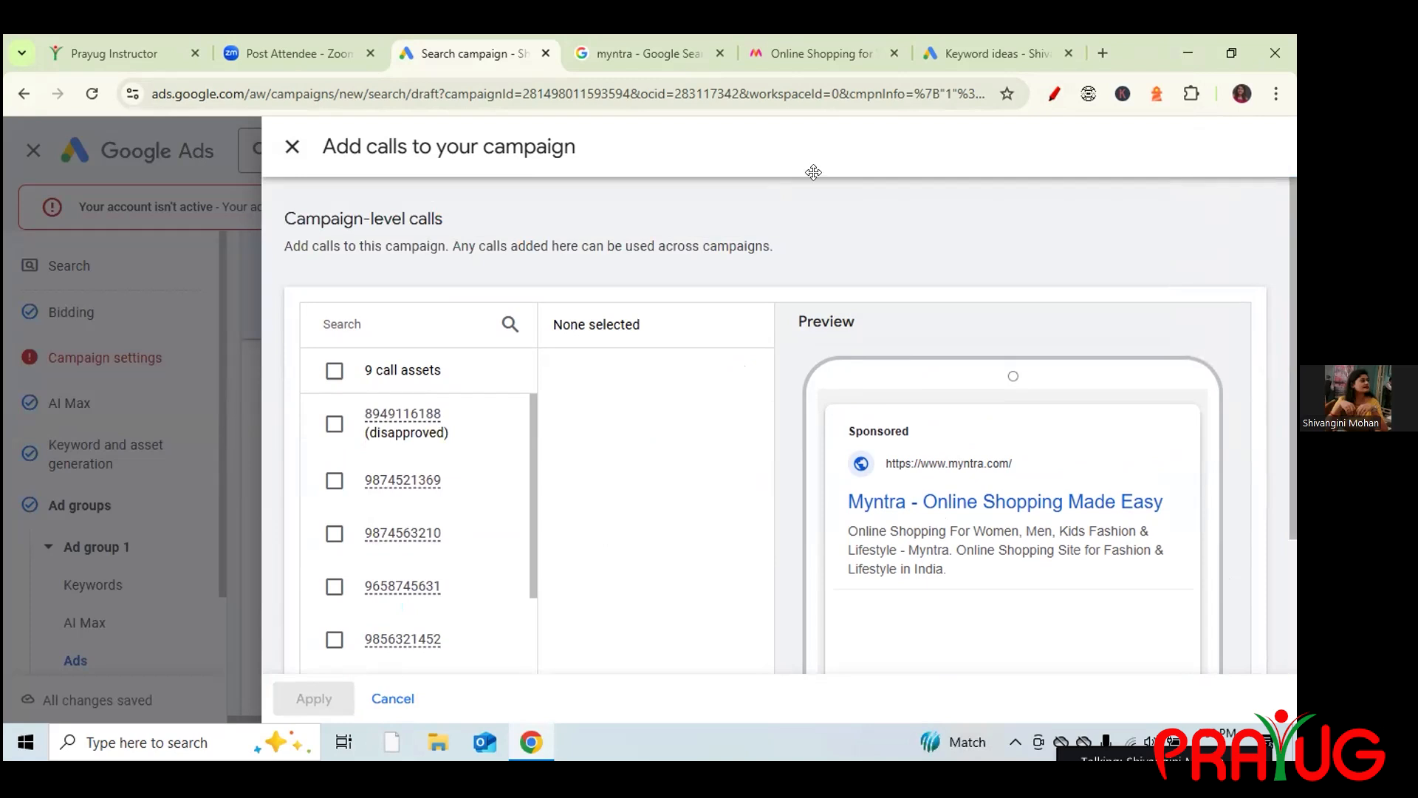
key("Escape")
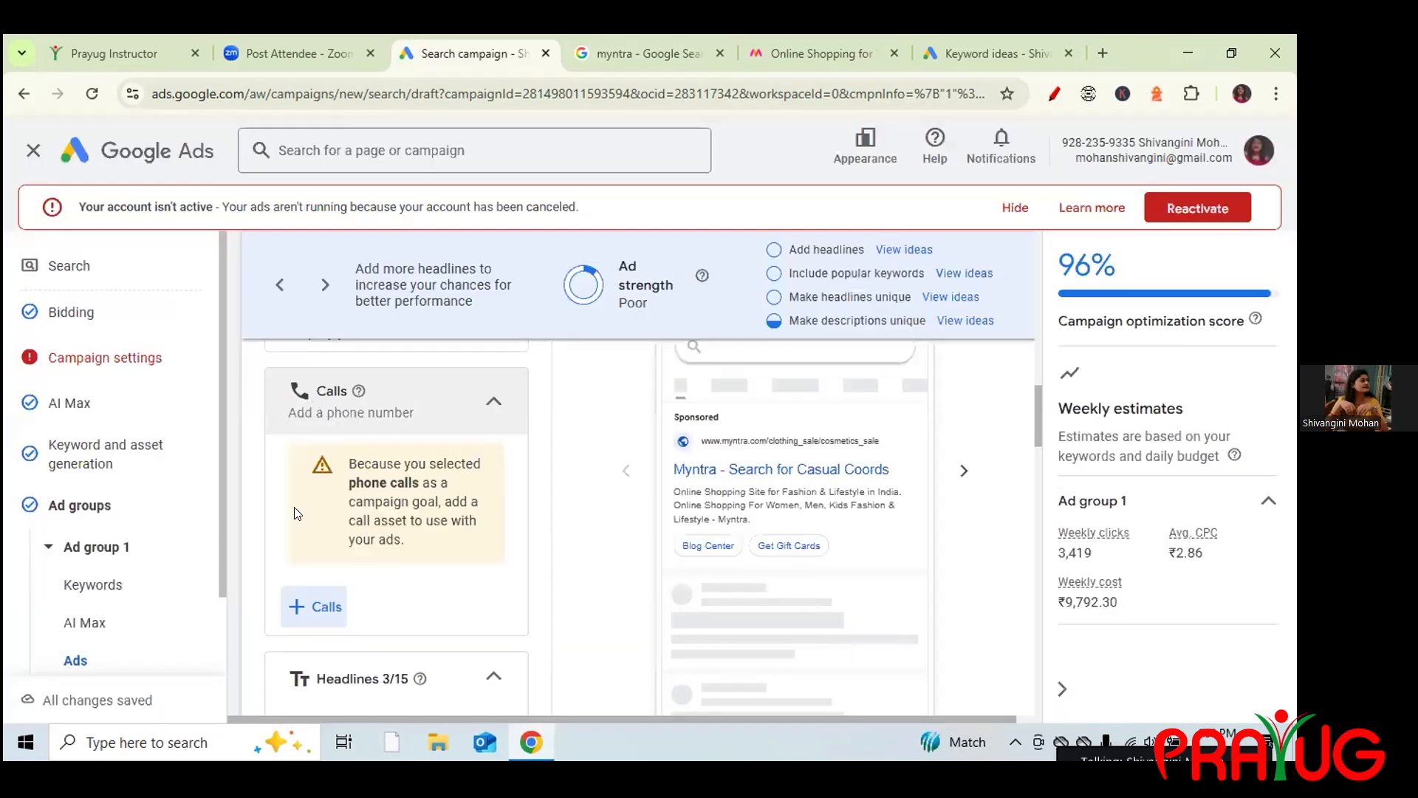
Reopen the Add calls panel and start a new call asset.
left_click(300, 610)
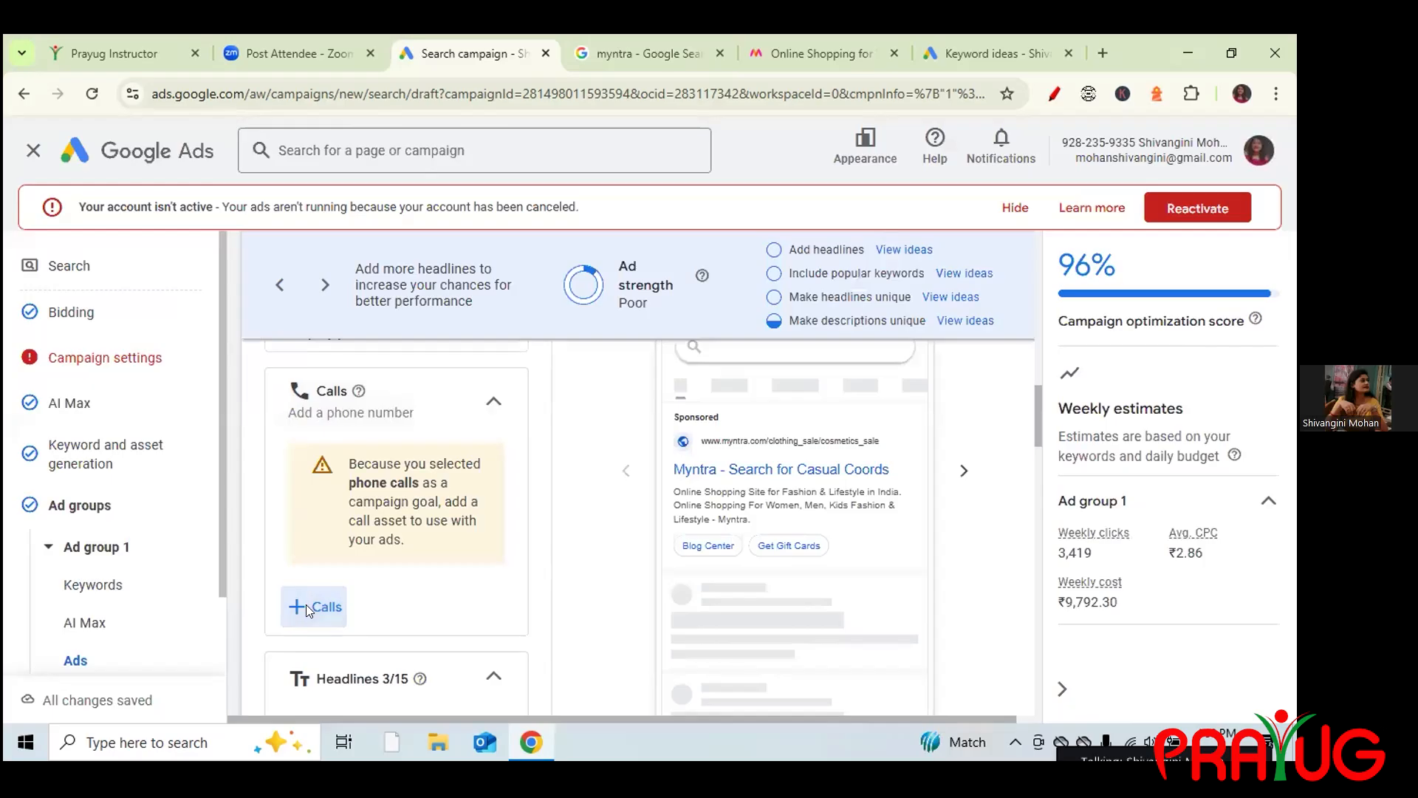
left_click_drag(1292, 377, 1293, 458)
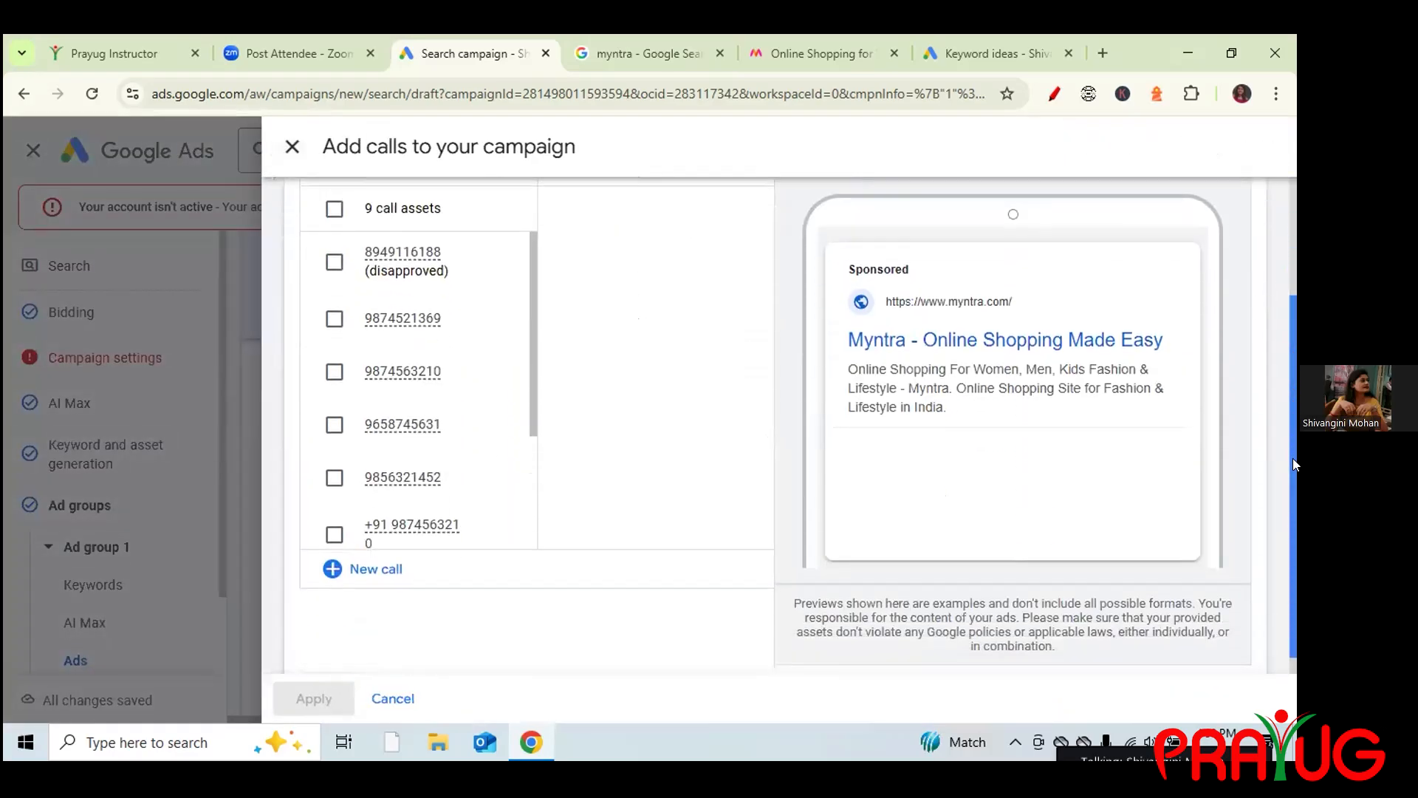
left_click(1054, 93)
left_click_drag(350, 583, 411, 581)
mouse_move(1248, 160)
left_mouse_down()
mouse_move(604, 210)
mouse_move(91, 206)
left_mouse_up()
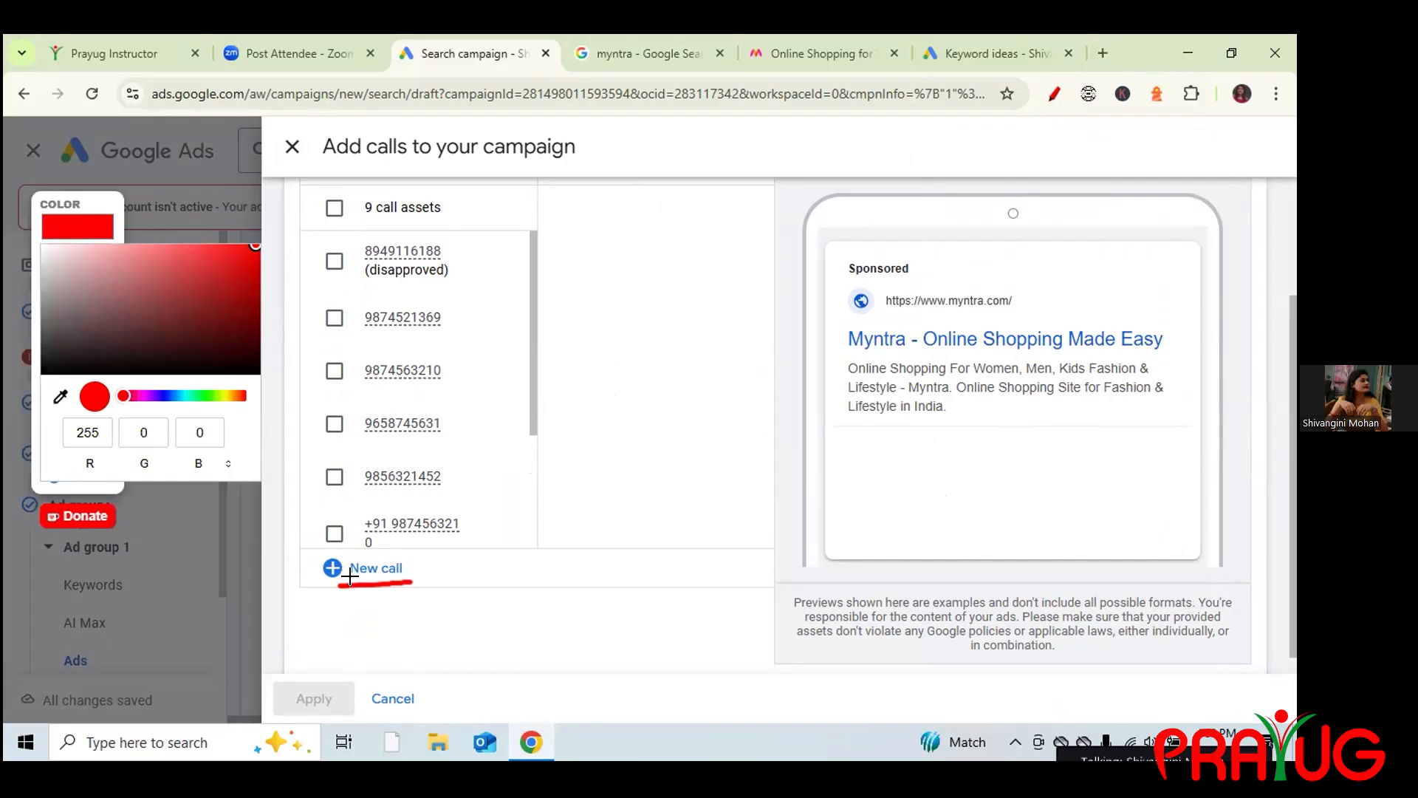
left_click(95, 307)
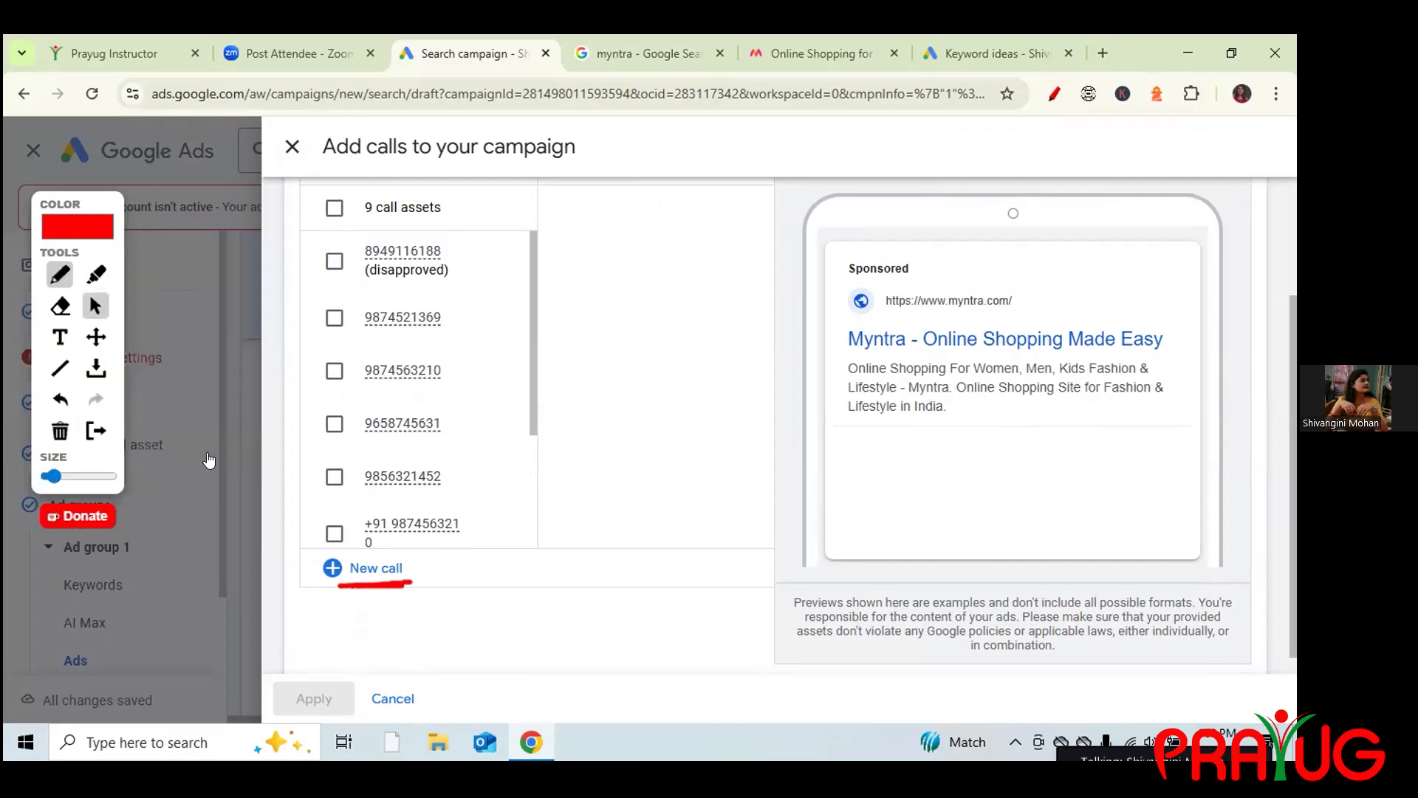
left_click(351, 568)
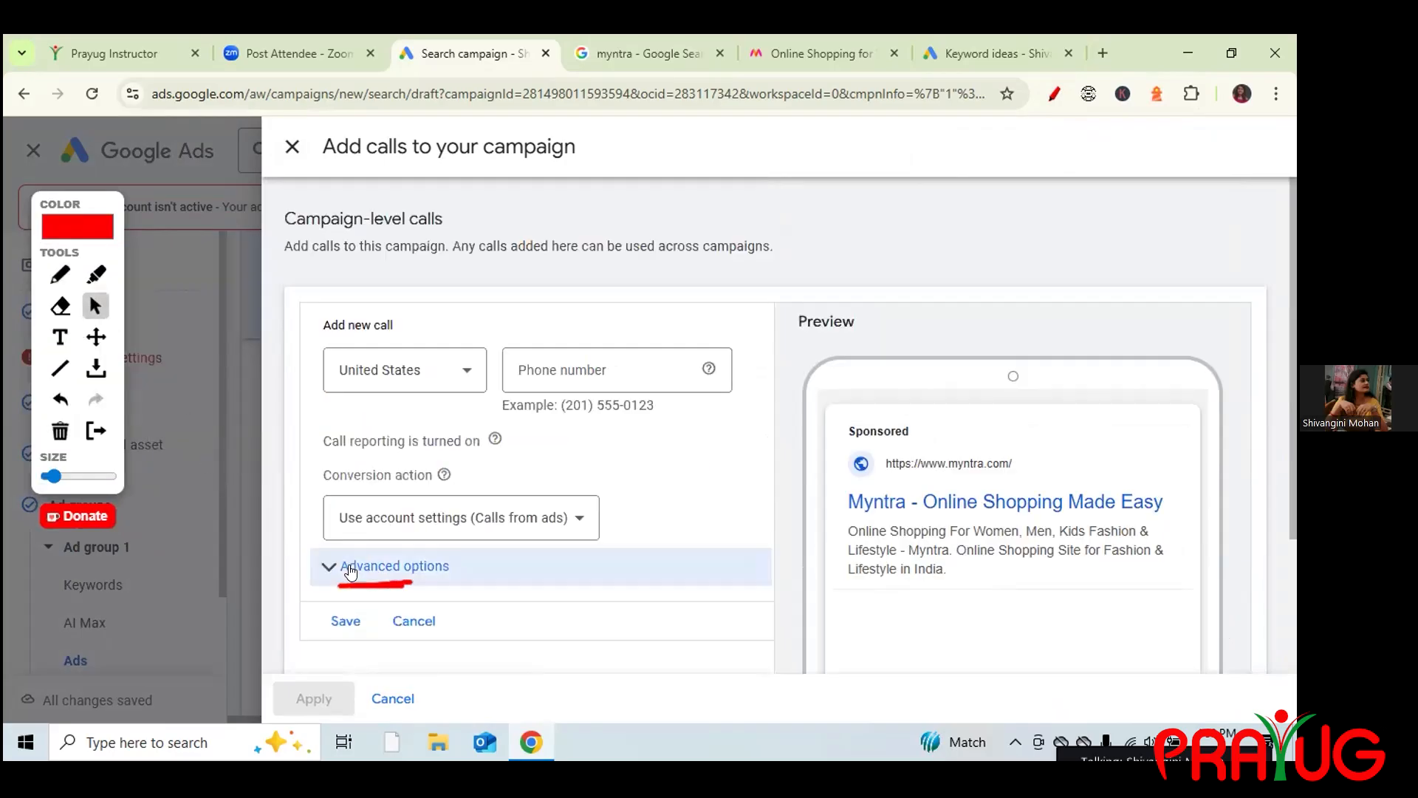
Set the new call's country to India.
left_click(458, 373)
scroll(458, 377, "down", 8)
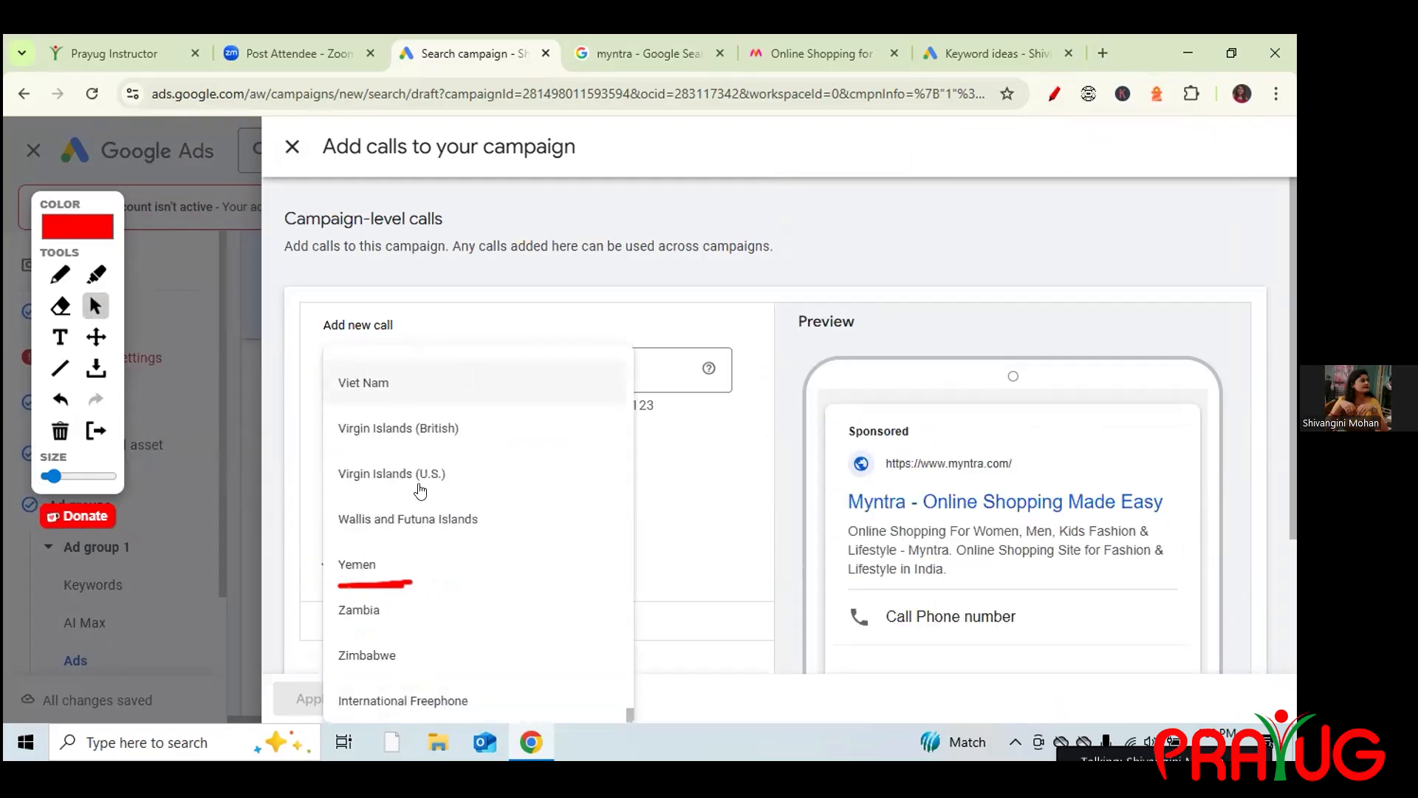
left_click(724, 485)
left_click(468, 378)
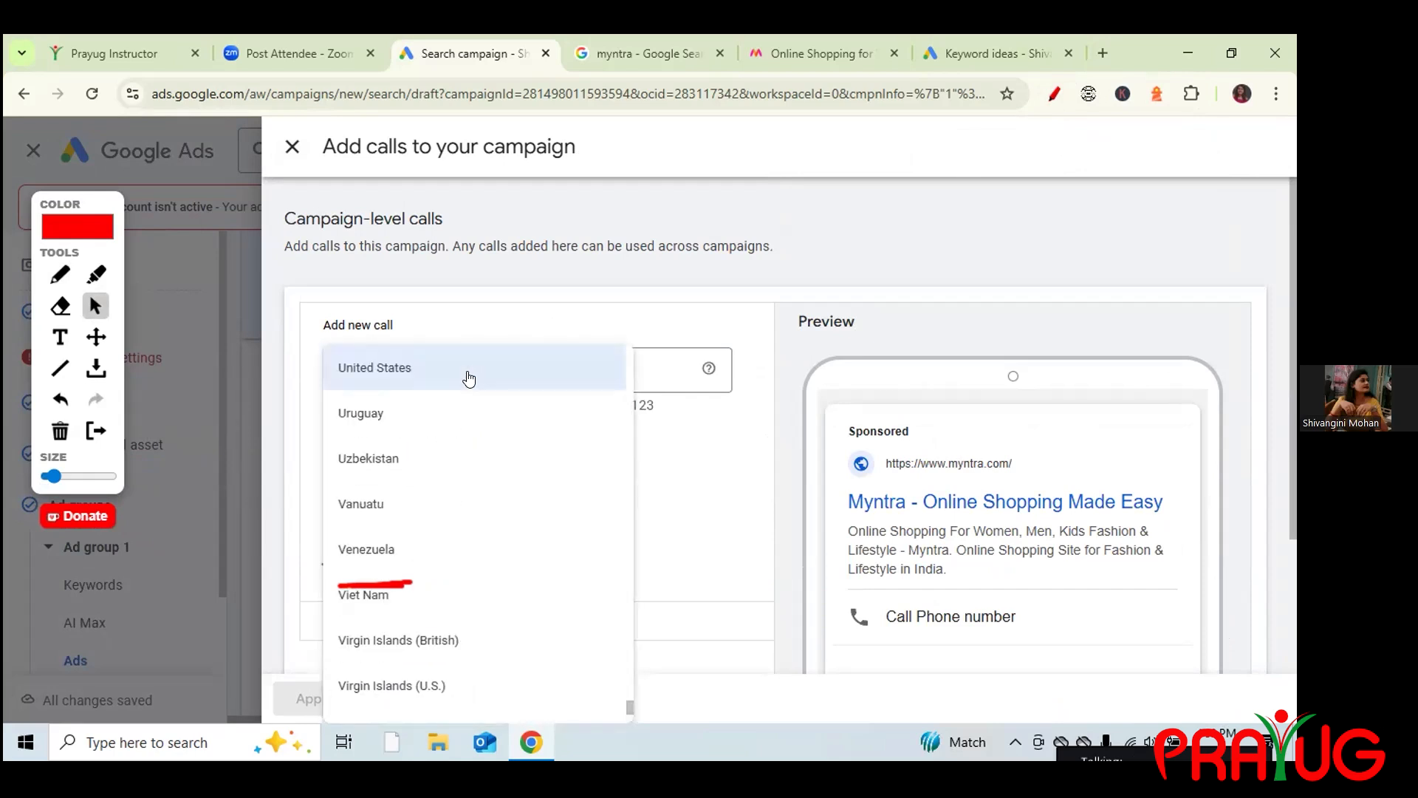
scroll(469, 378, "down", 3)
key("i")
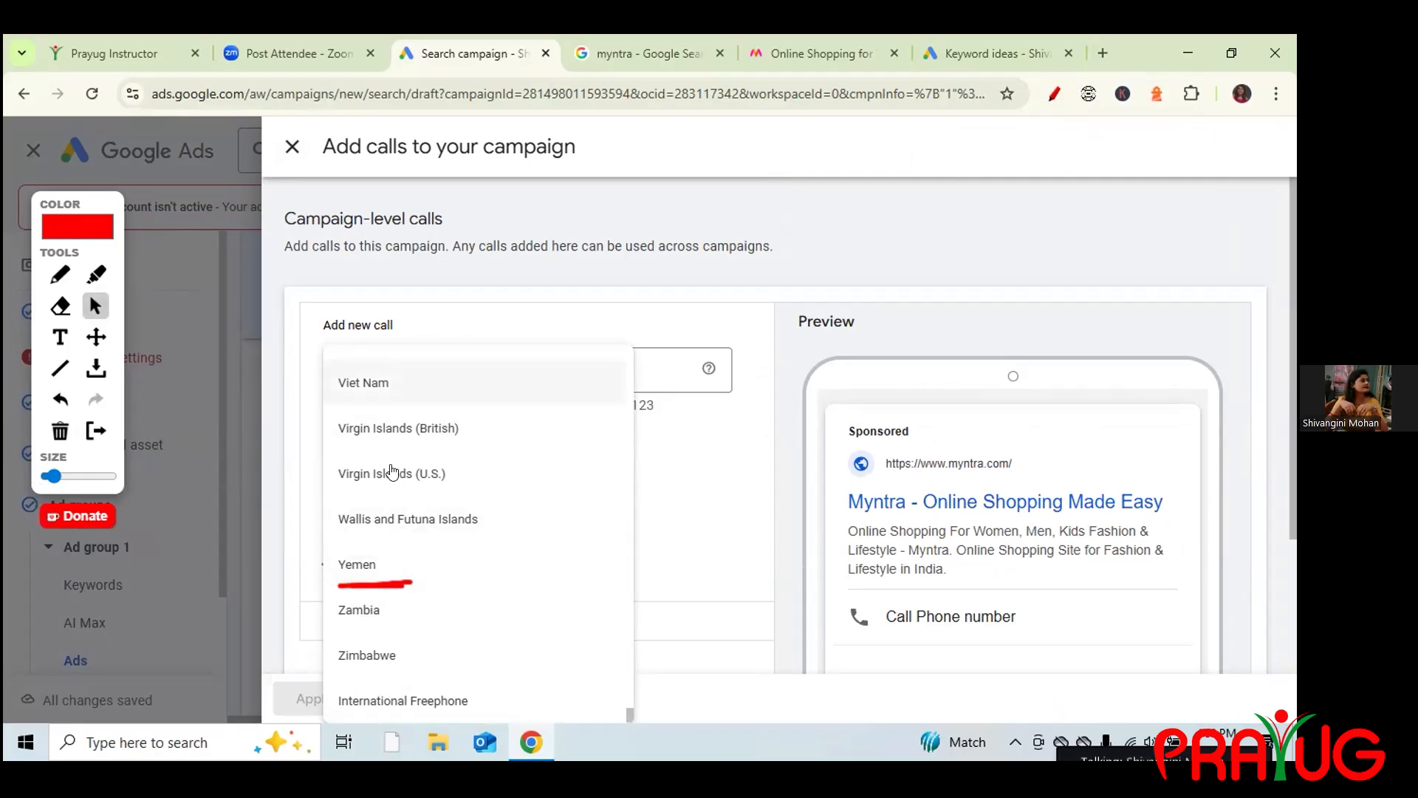
key("Up")
key("Up")
key("Up")
key("Up")
key("Up")
key("Up")
key("Up")
key("Up")
key("Up")
key("Up")
key("Up")
key("Up")
key("Up")
key("Up")
key("Up")
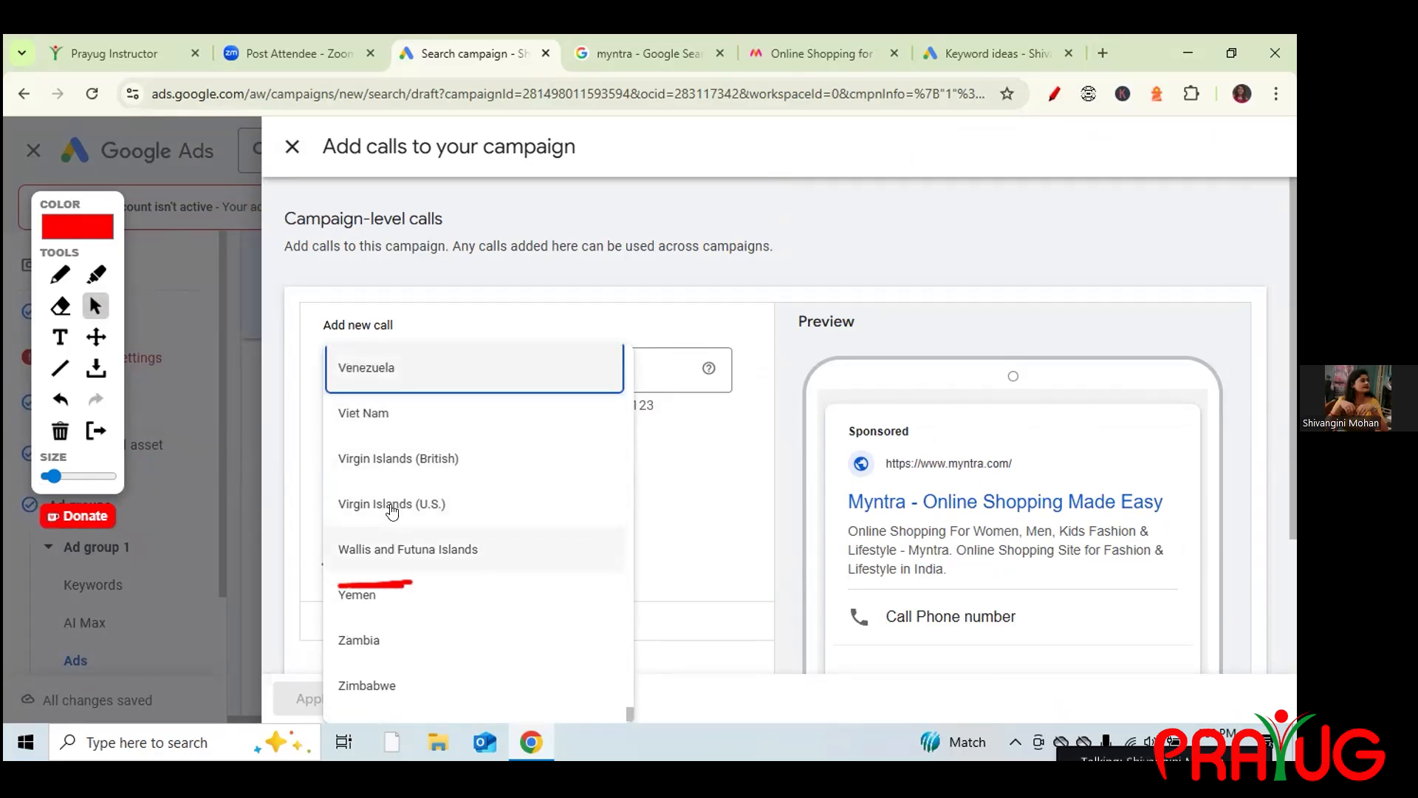
key("Up")
key("Up")
key("Up")
key("Up")
key("Up")
key("Up")
key("Up")
key("Up")
key("Up")
key("Up")
key("Up")
key("Up")
key("Up")
key("Up")
key("Up")
key("Up")
key("Up")
key("Up")
key("Up")
key("Up")
key("Up")
key("Up")
key("Up")
key("Up")
key("Up")
key("Up")
key("Up")
key("Up")
key("Up")
key("Up")
key("Up")
key("Up")
key("Up")
key("Up")
key("Up")
key("Up")
key("Up")
key("Up")
key("Up")
key("Up")
key("Up")
key("Up")
key("Up")
key("Up")
key("Up")
key("Up")
key("Up")
key("Up")
key("Up")
key("Up")
key("Up")
key("Up")
key("Up")
key("Up")
key("Up")
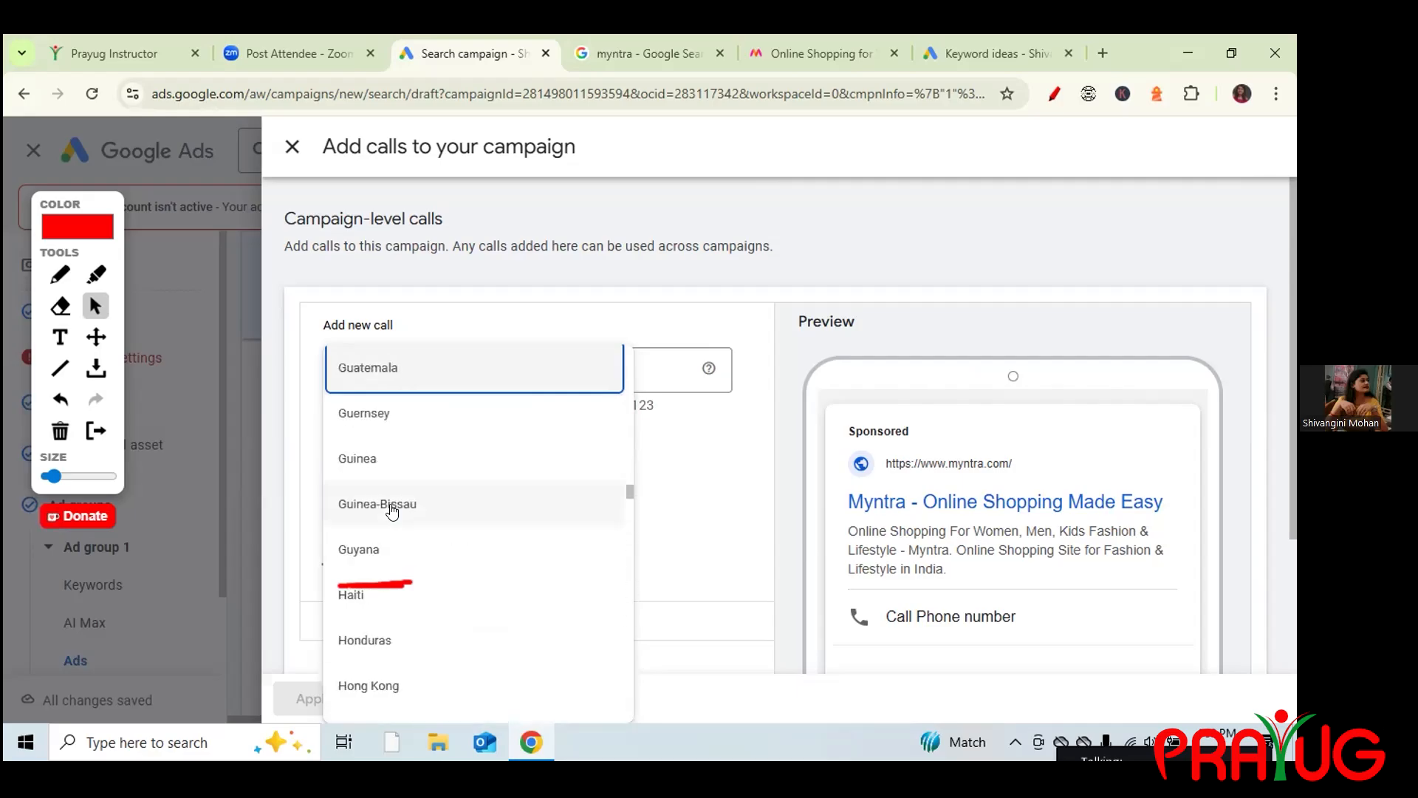
key("Down")
key("Down")
key("Down")
key("Down")
key("Down")
key("Down")
key("Down")
key("Down")
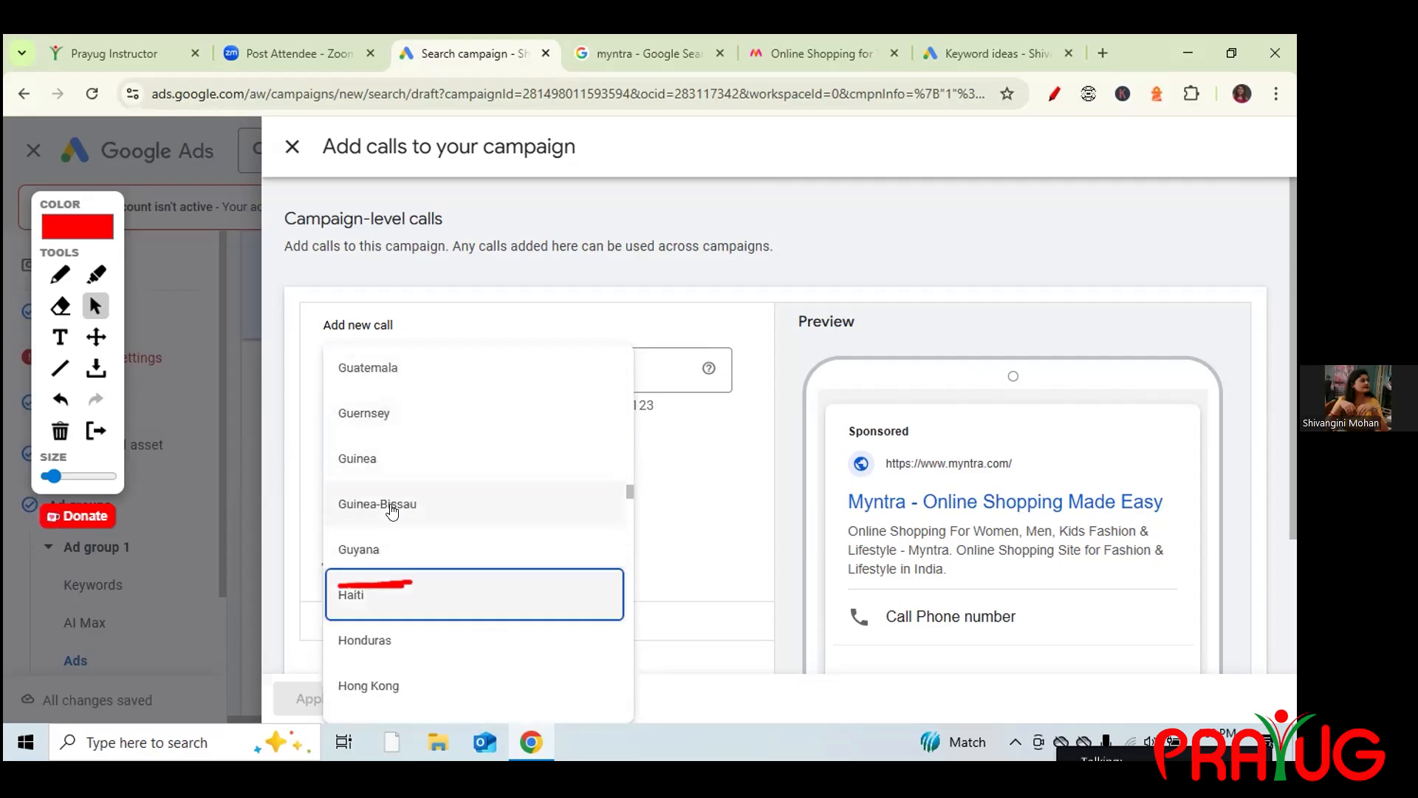
key("Down")
key("Down")
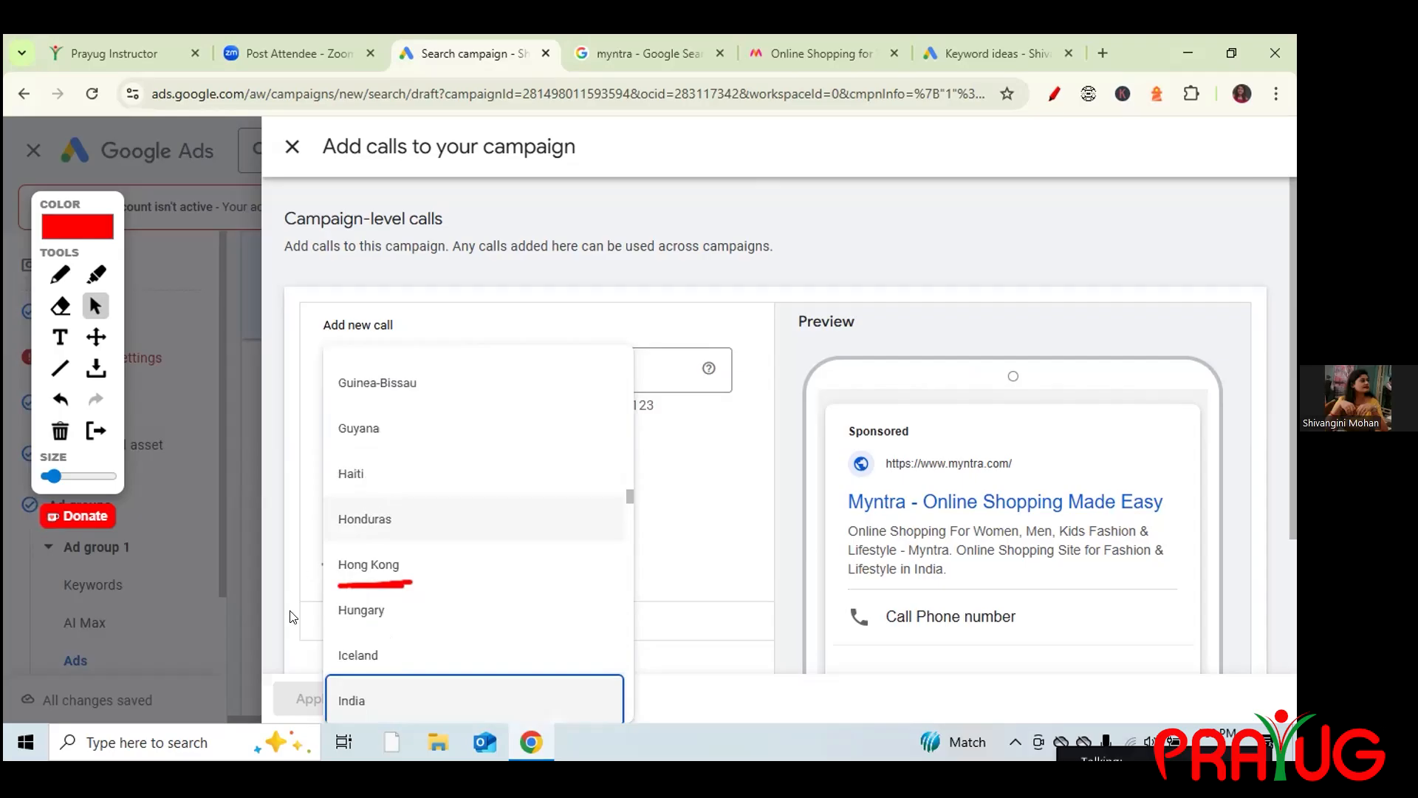
left_click(378, 701)
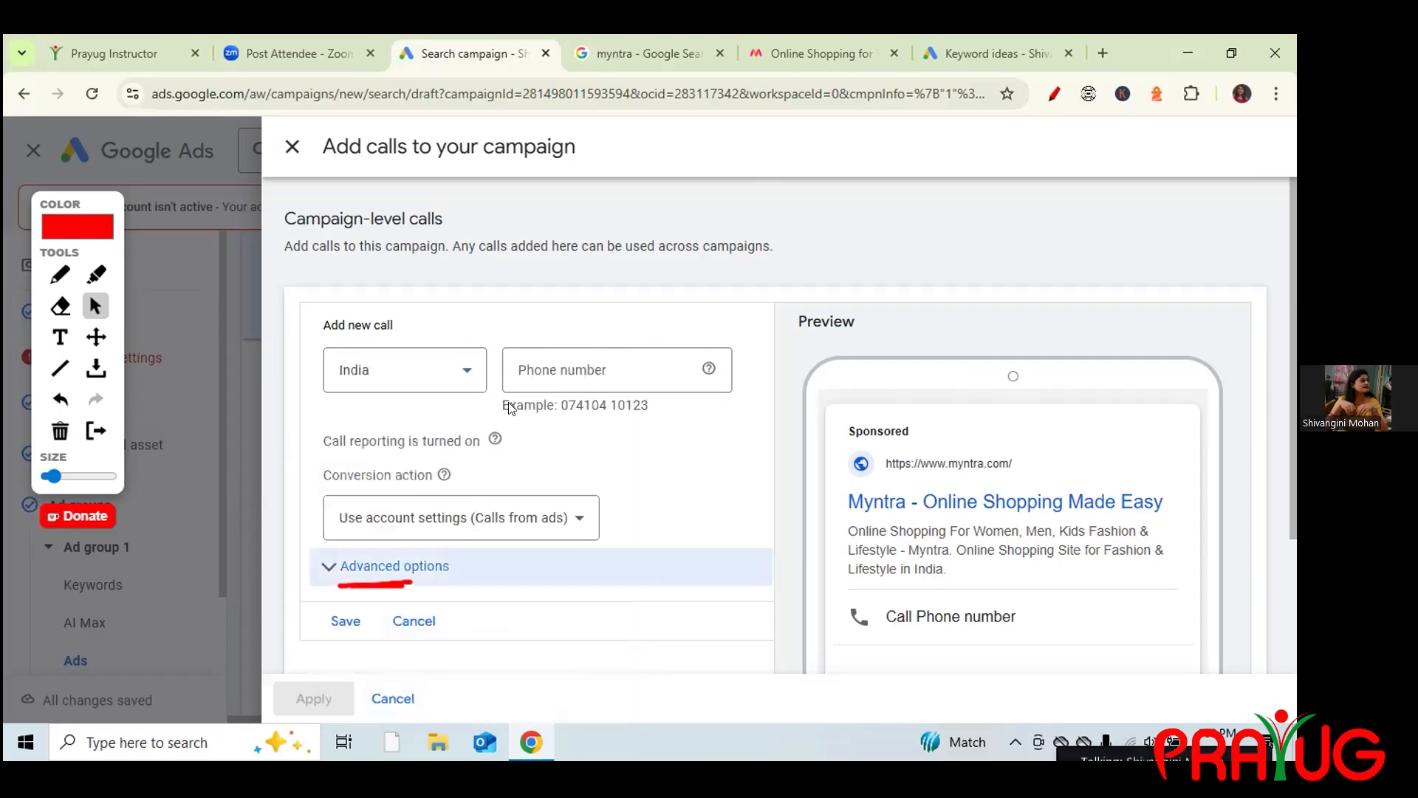
Enter the phone number for the new call and save it.
left_click(564, 369)
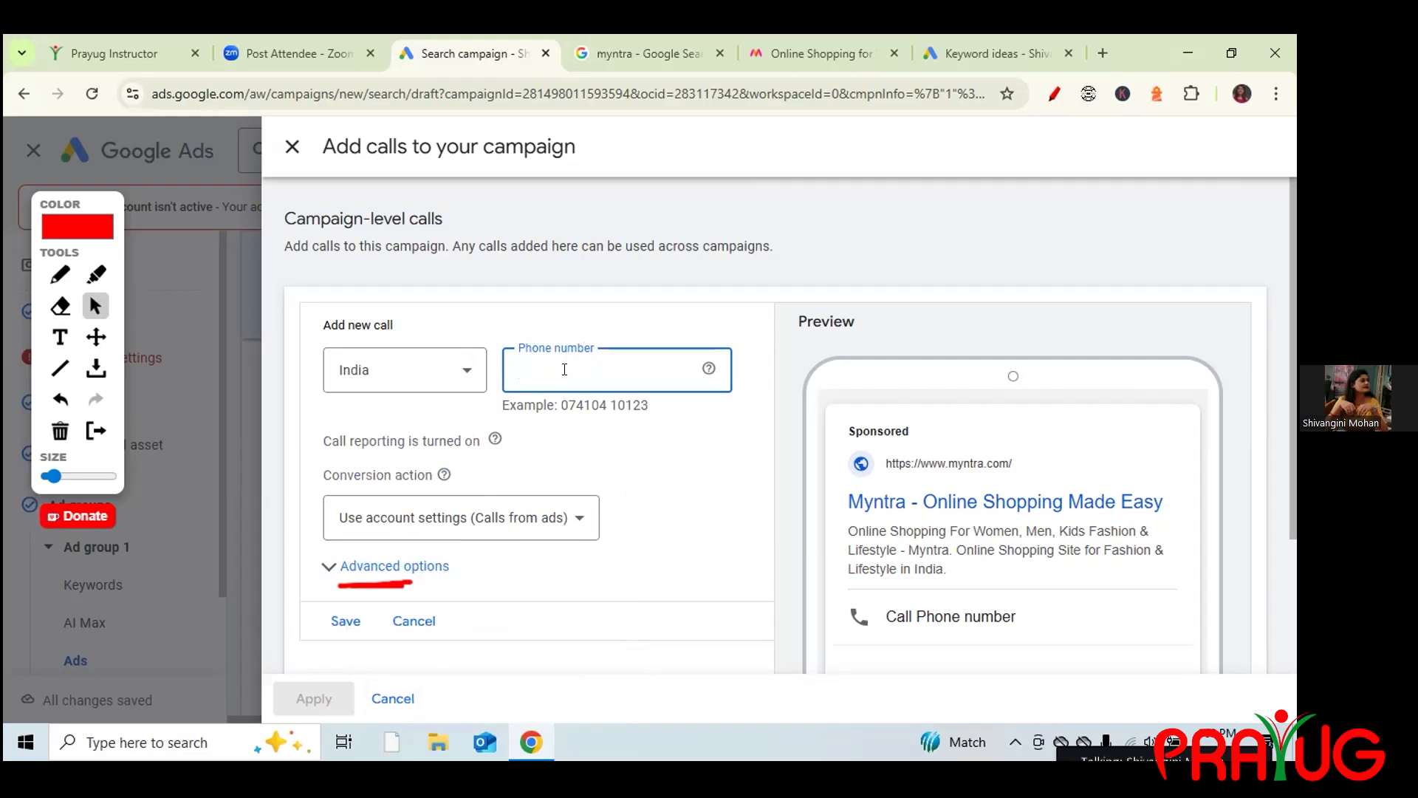
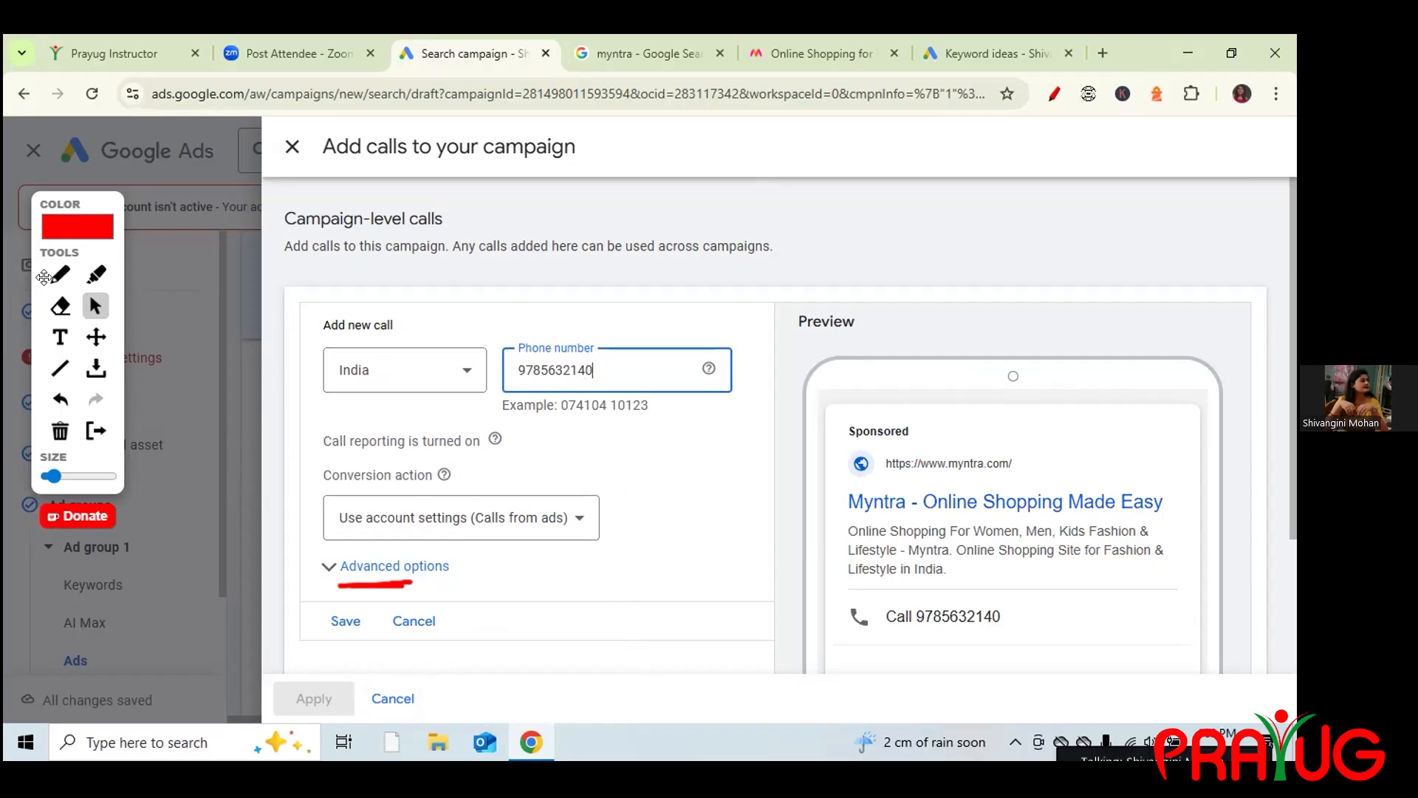
left_click_drag(305, 362, 337, 339)
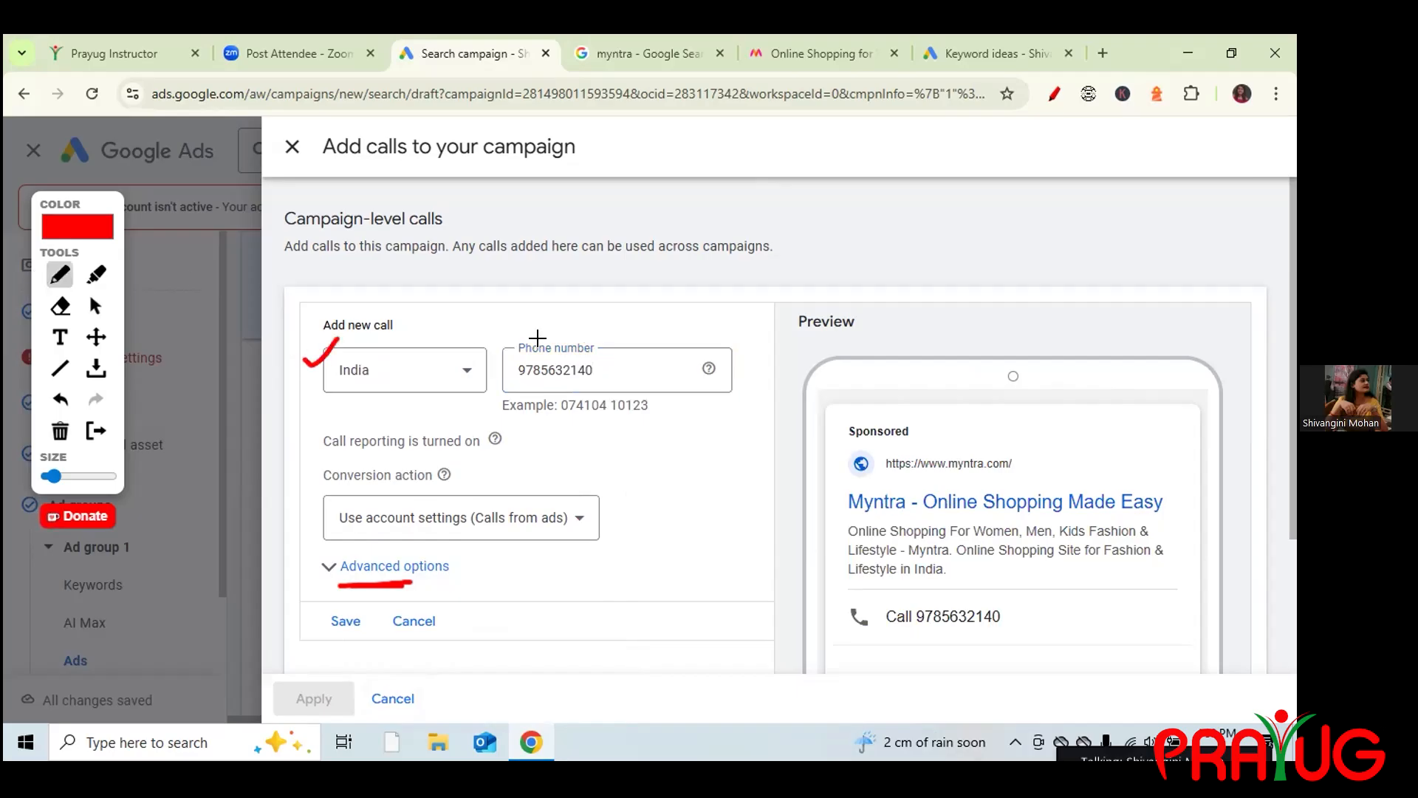
mouse_move(491, 361)
left_mouse_down()
mouse_move(503, 370)
mouse_move(535, 323)
left_mouse_up()
mouse_move(324, 629)
left_mouse_down()
mouse_move(370, 603)
mouse_move(322, 607)
mouse_move(326, 635)
left_mouse_up()
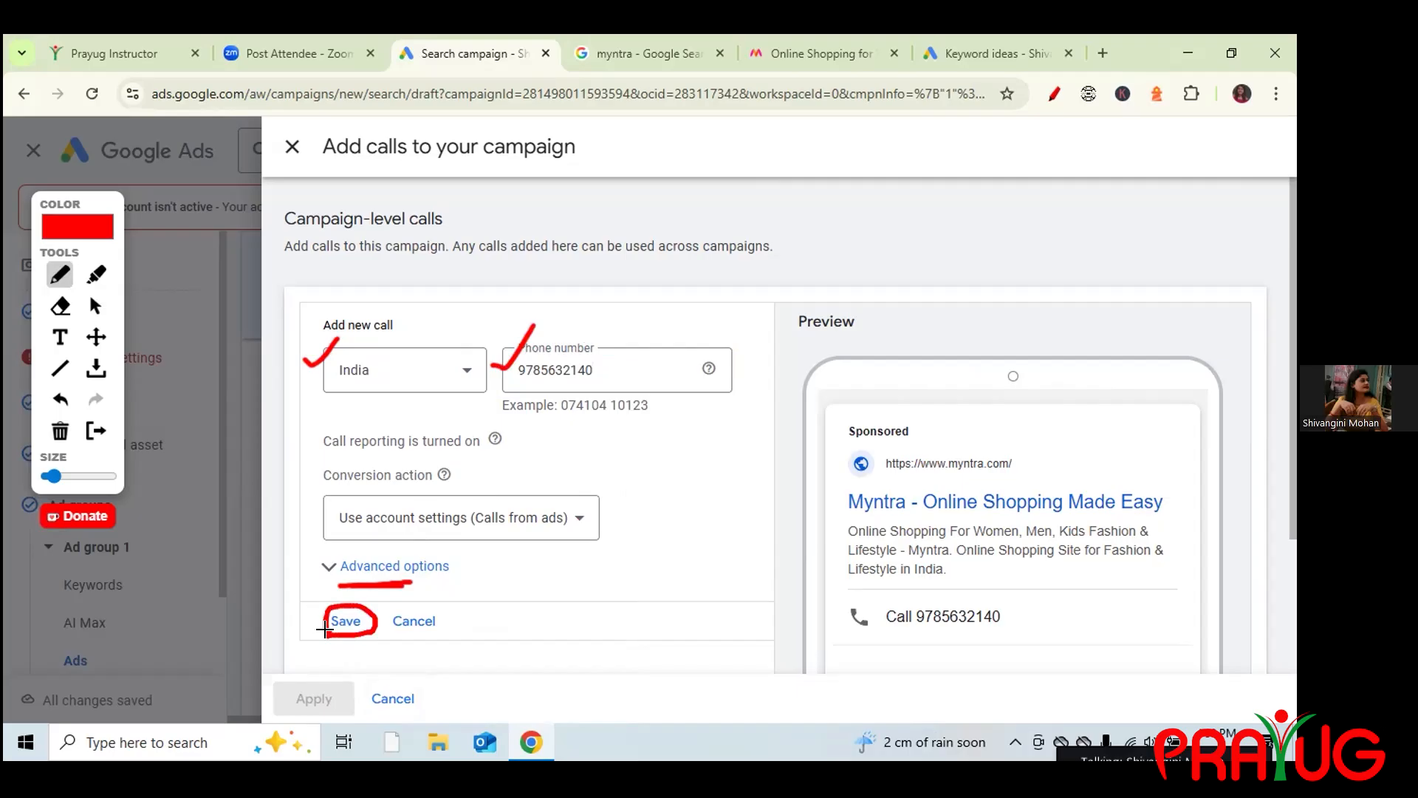
left_click(95, 306)
left_click(349, 623)
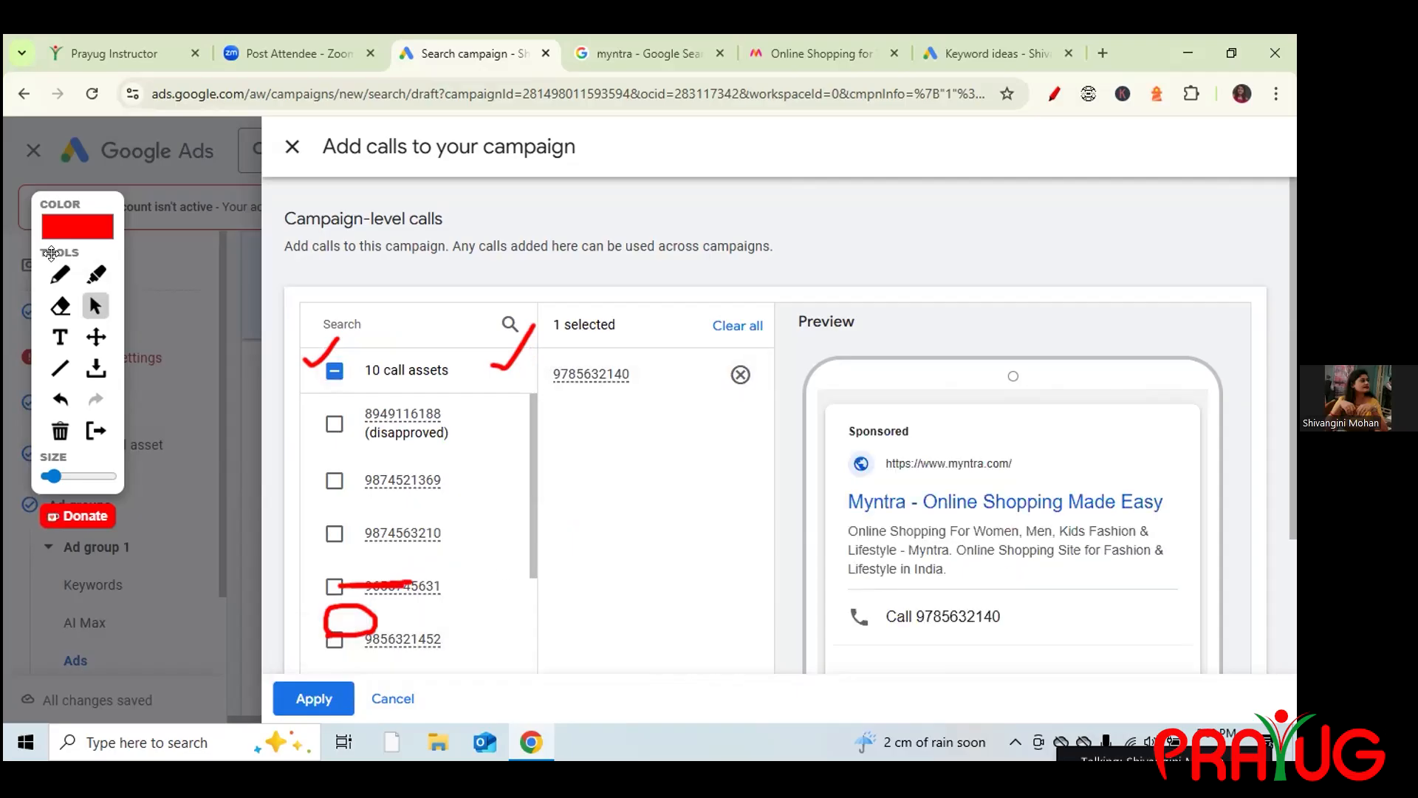
Annotate the selected call number, the preview's Call line and the Apply button.
left_click(60, 274)
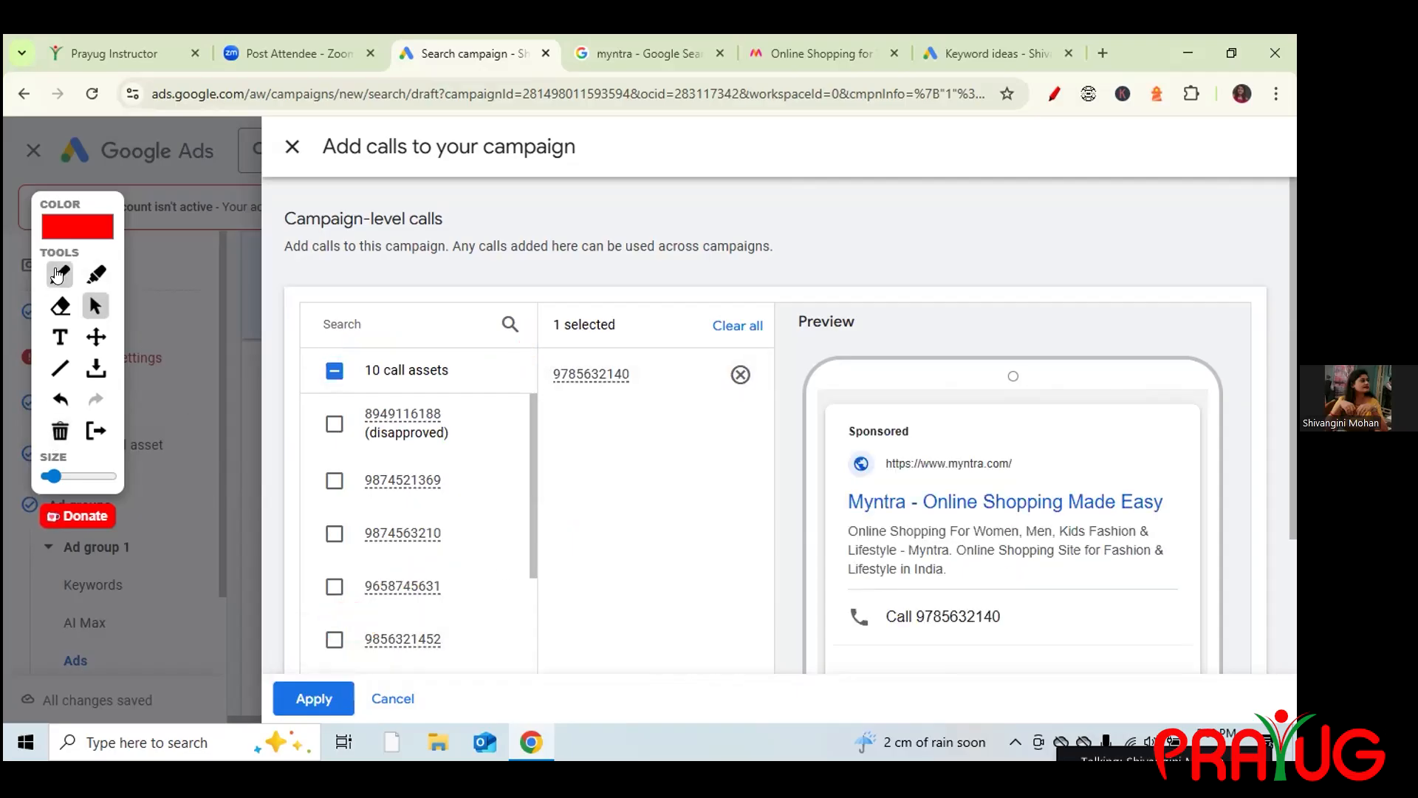
left_click_drag(522, 379, 551, 352)
left_click_drag(879, 633, 939, 630)
mouse_move(253, 697)
left_mouse_down()
mouse_move(263, 710)
mouse_move(301, 645)
left_mouse_up()
left_click(92, 305)
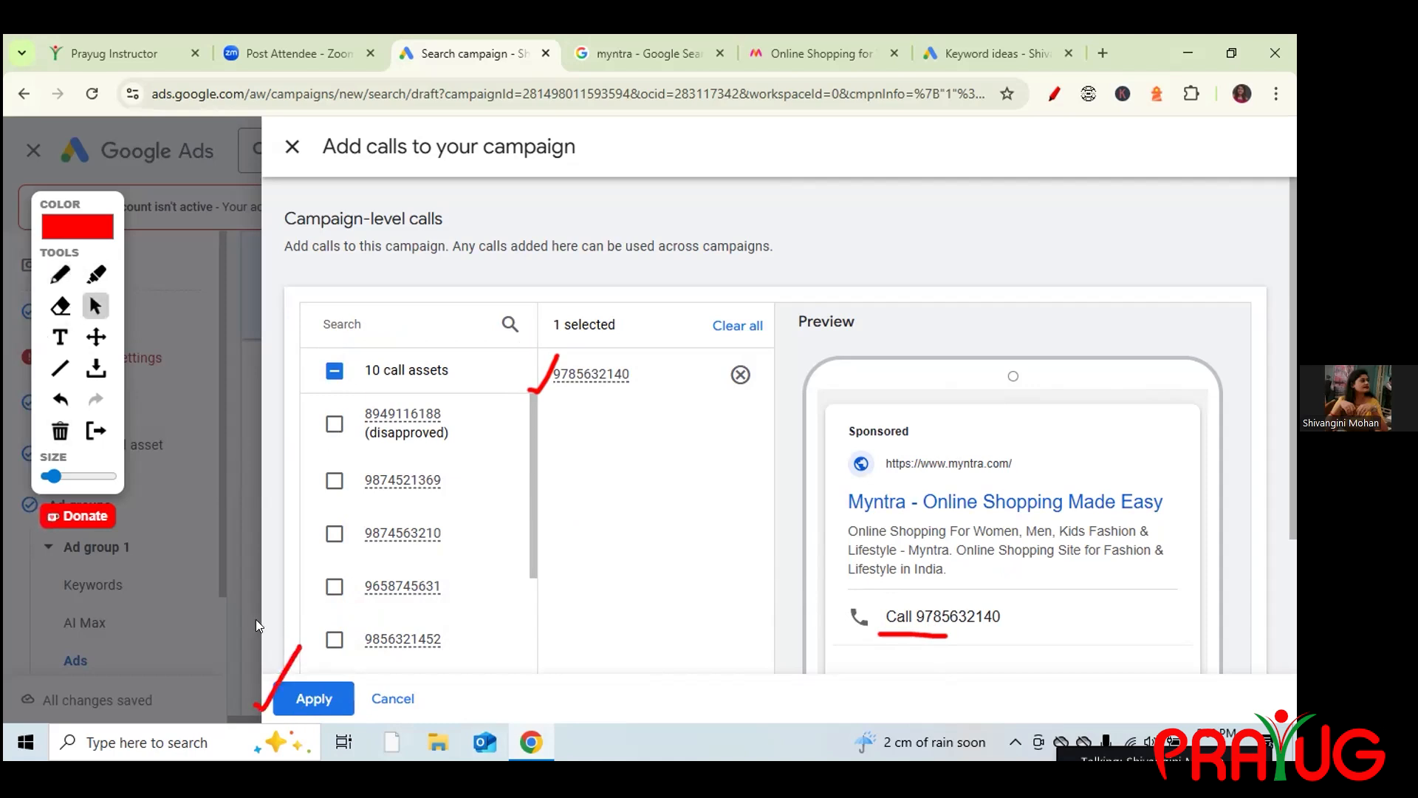
left_click(325, 690)
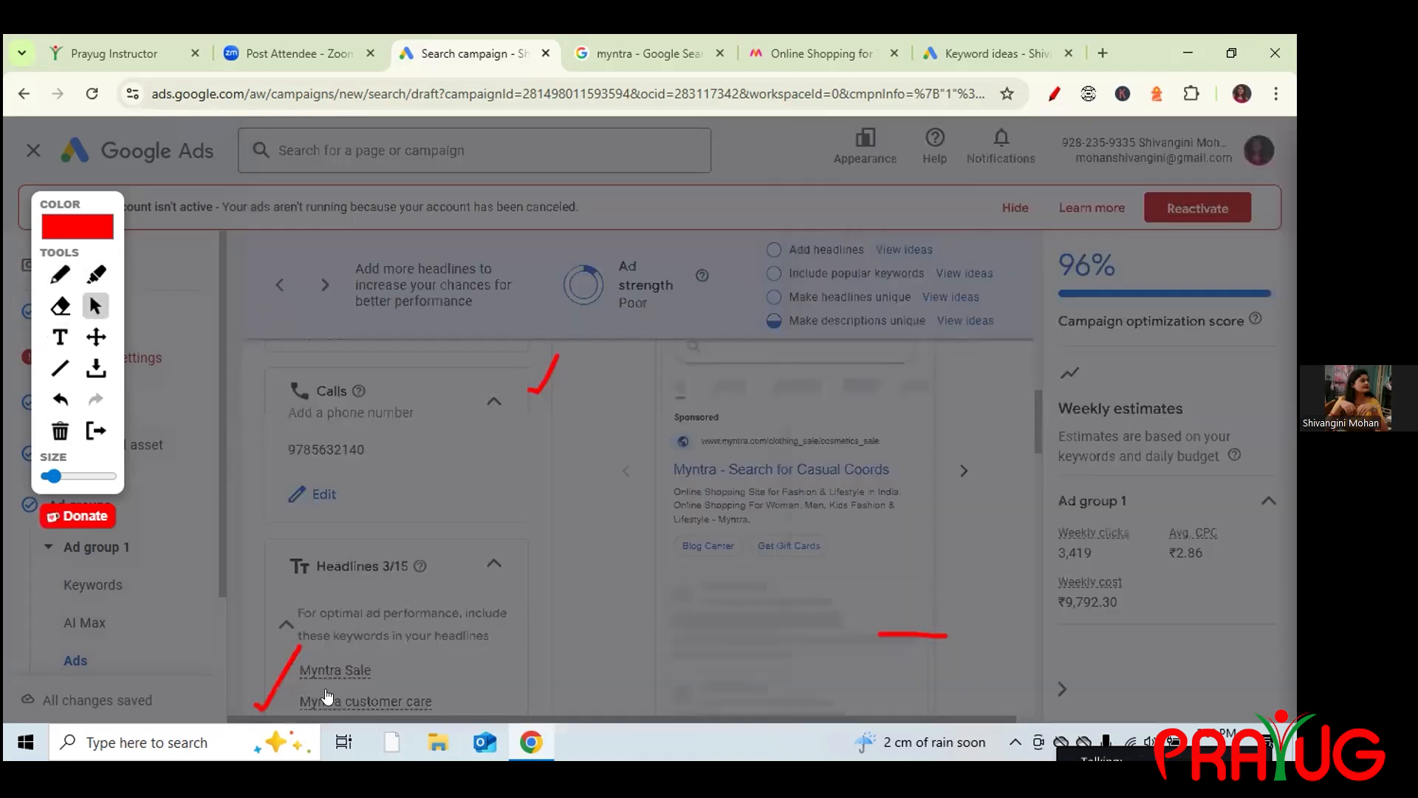
left_click(60, 431)
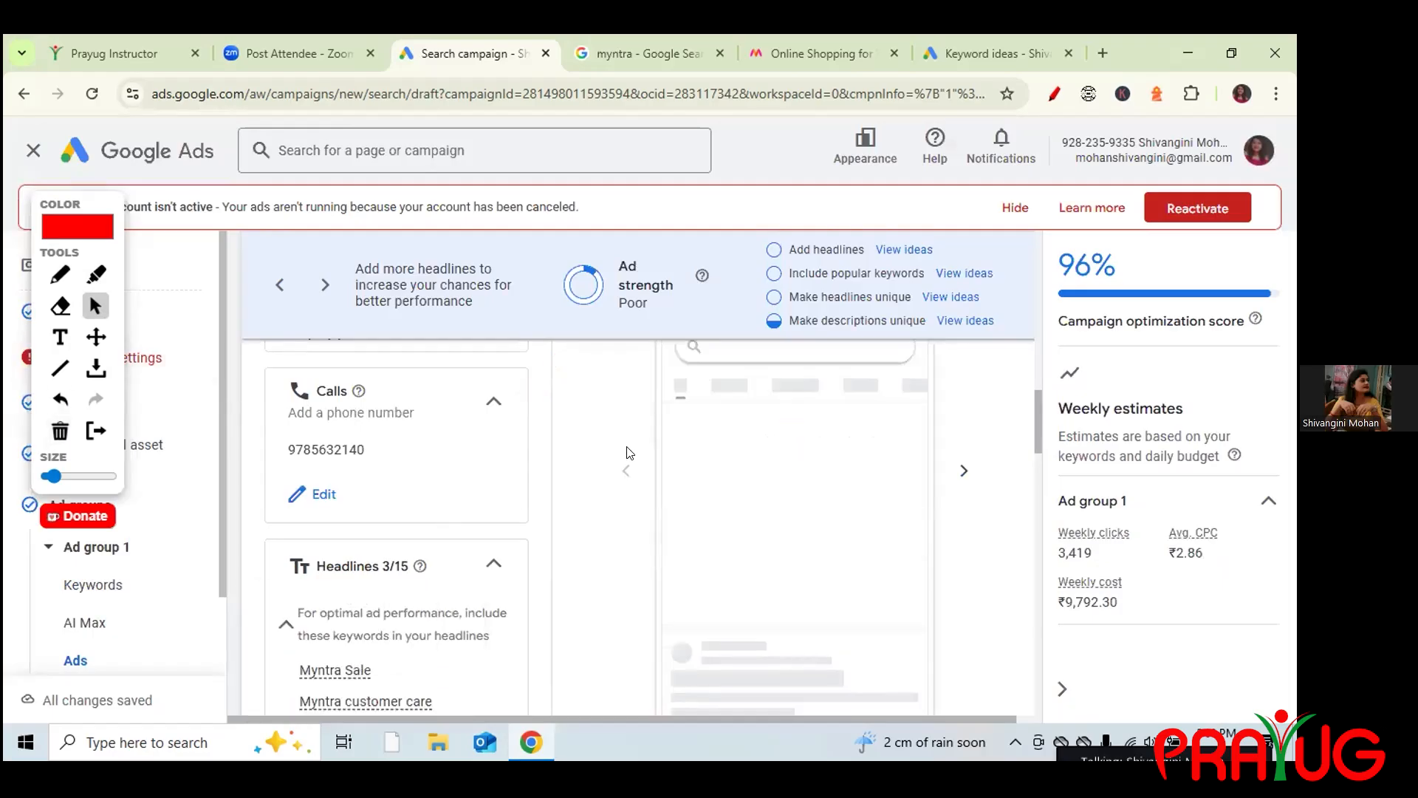
left_click_drag(1036, 416, 1038, 446)
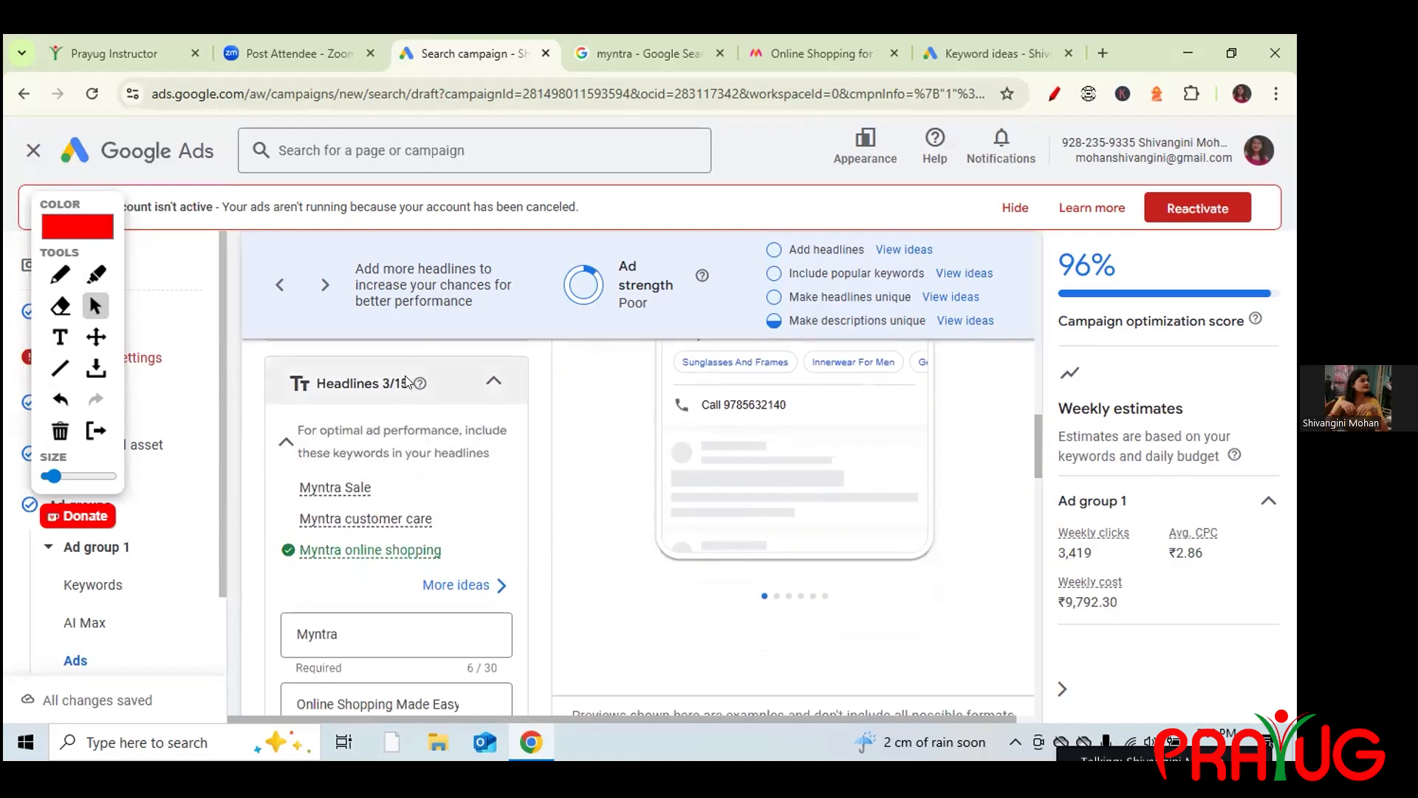
left_click_drag(405, 381, 394, 383)
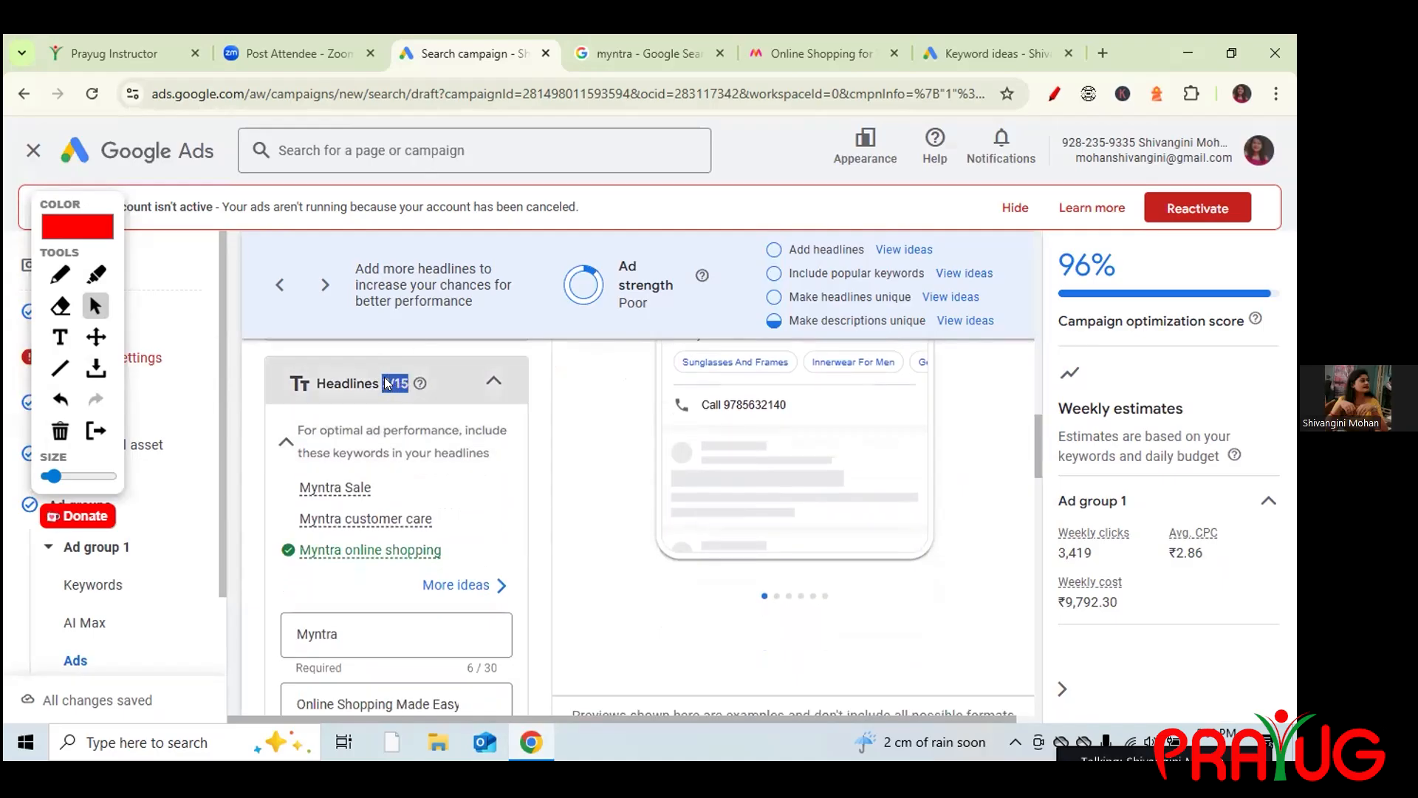
left_click(384, 377)
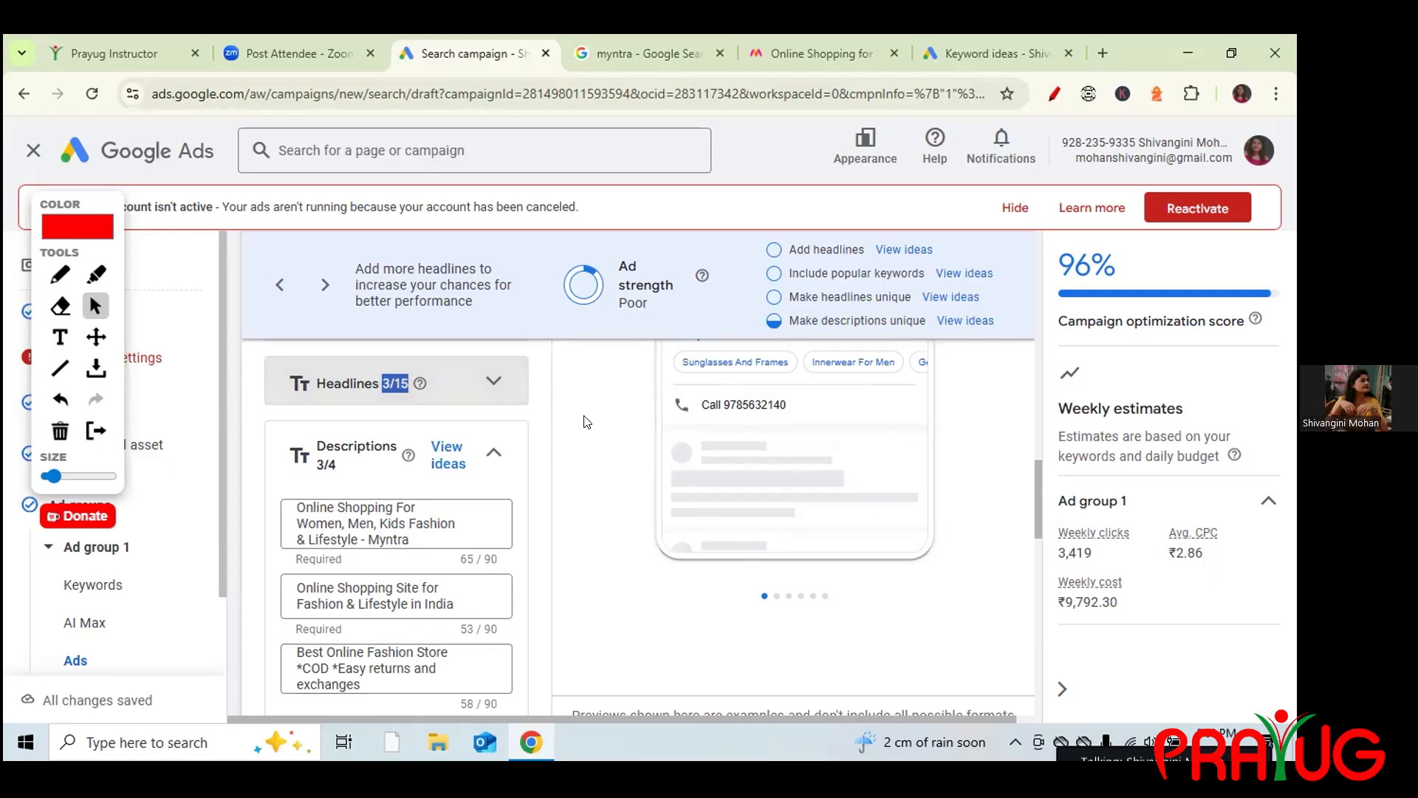
left_click(493, 381)
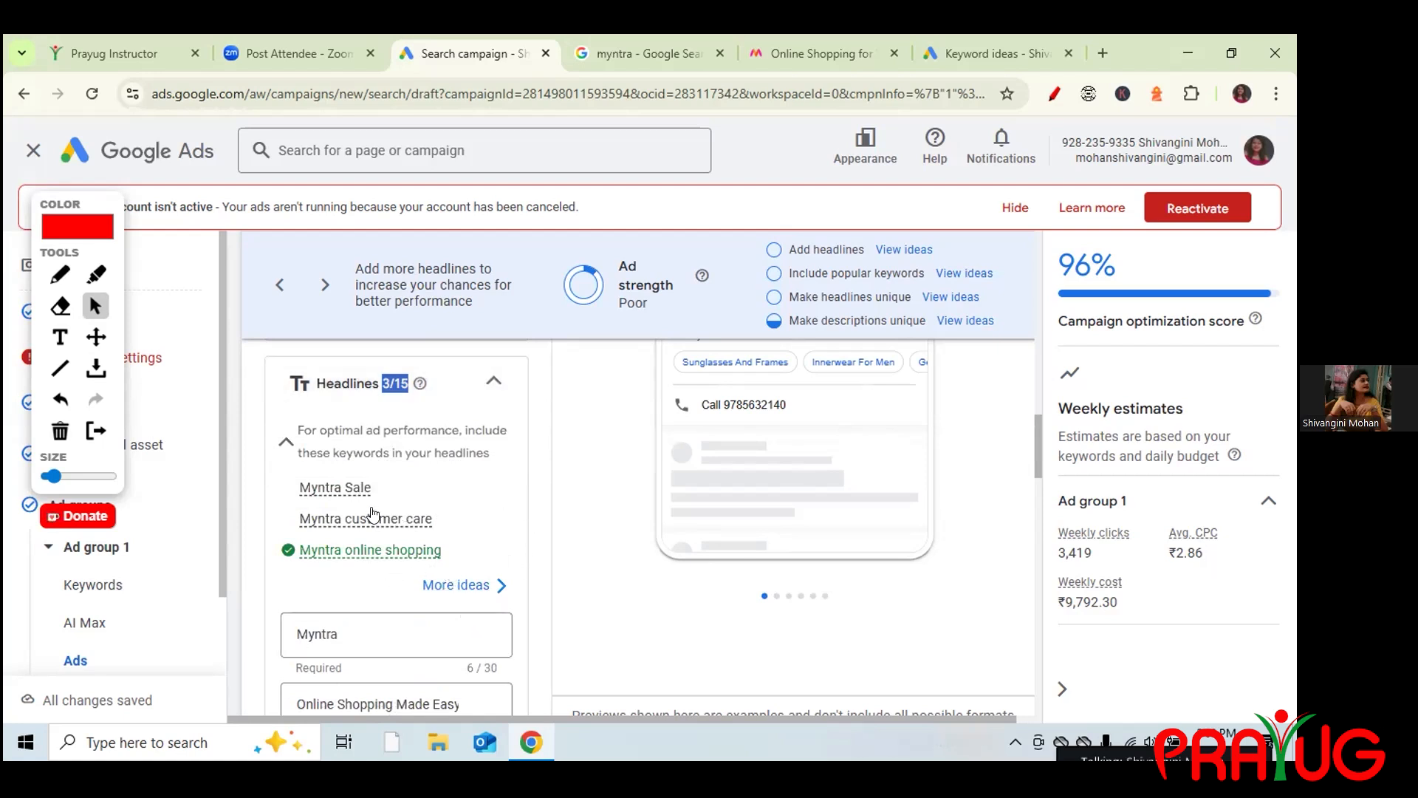
mouse_move(1032, 458)
left_mouse_down()
mouse_move(1037, 491)
mouse_move(1037, 479)
left_mouse_up()
Replace headline 1 'Myntra' with the sponsored ad title copied from Google Search.
left_click(367, 401)
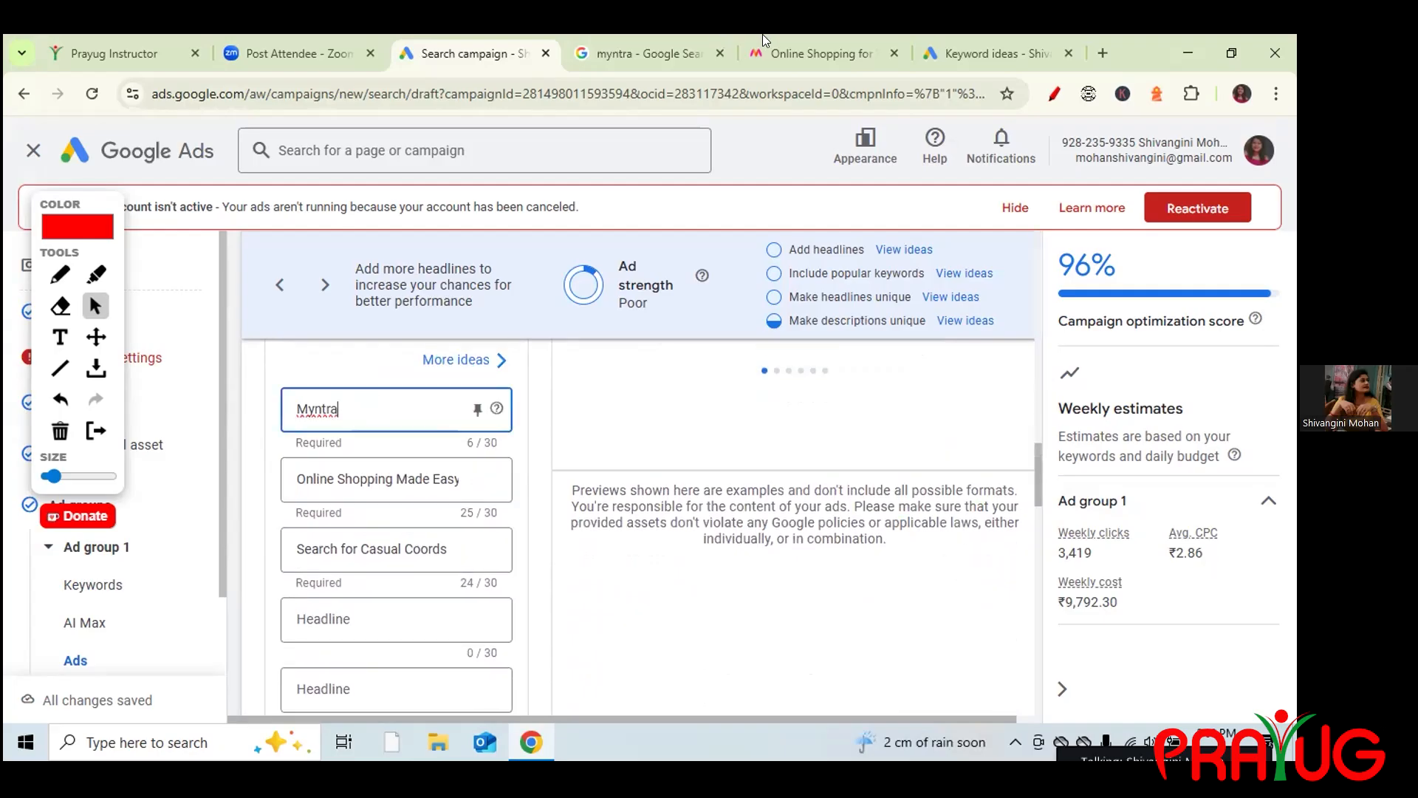
left_click(643, 53)
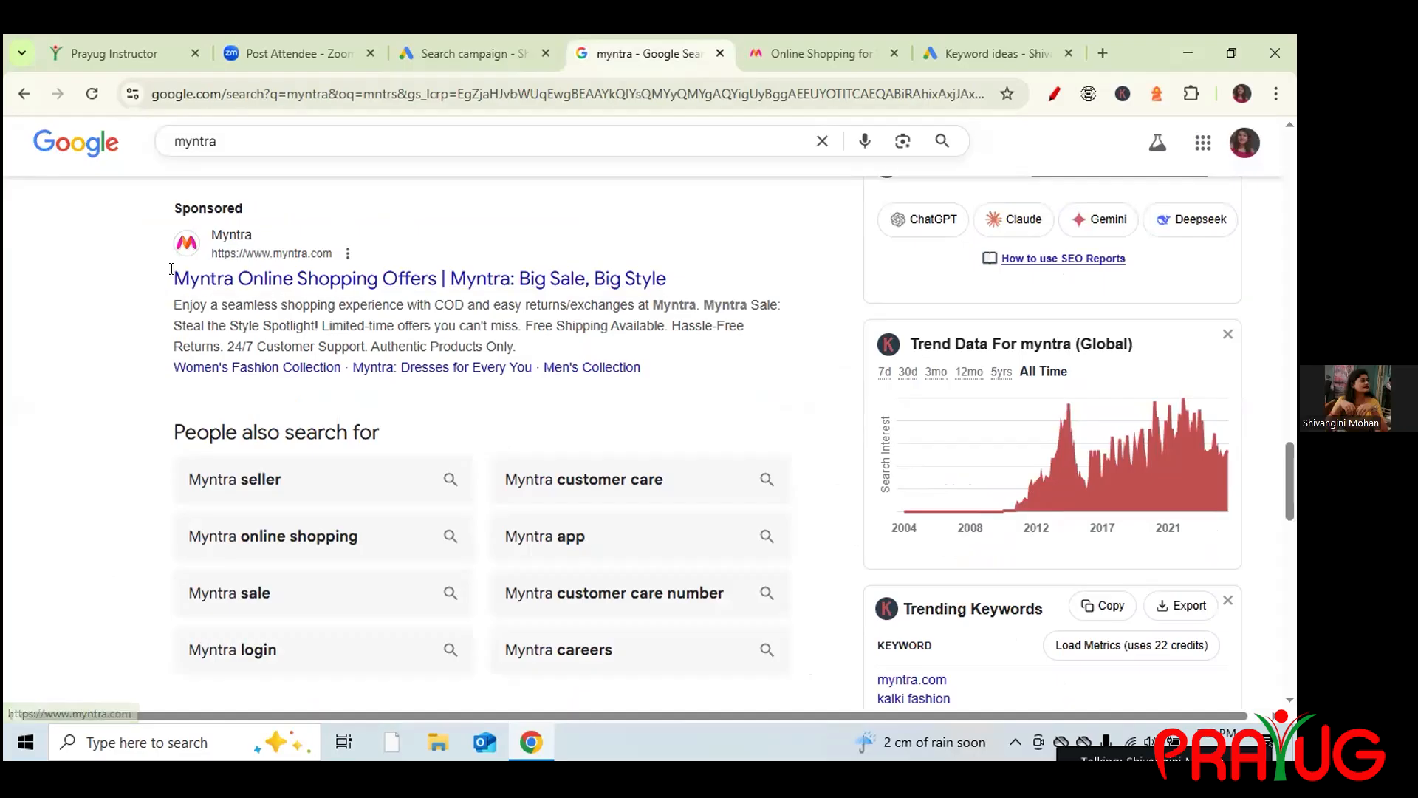
left_click_drag(640, 256, 674, 277)
key("ctrl+c")
left_click(497, 55)
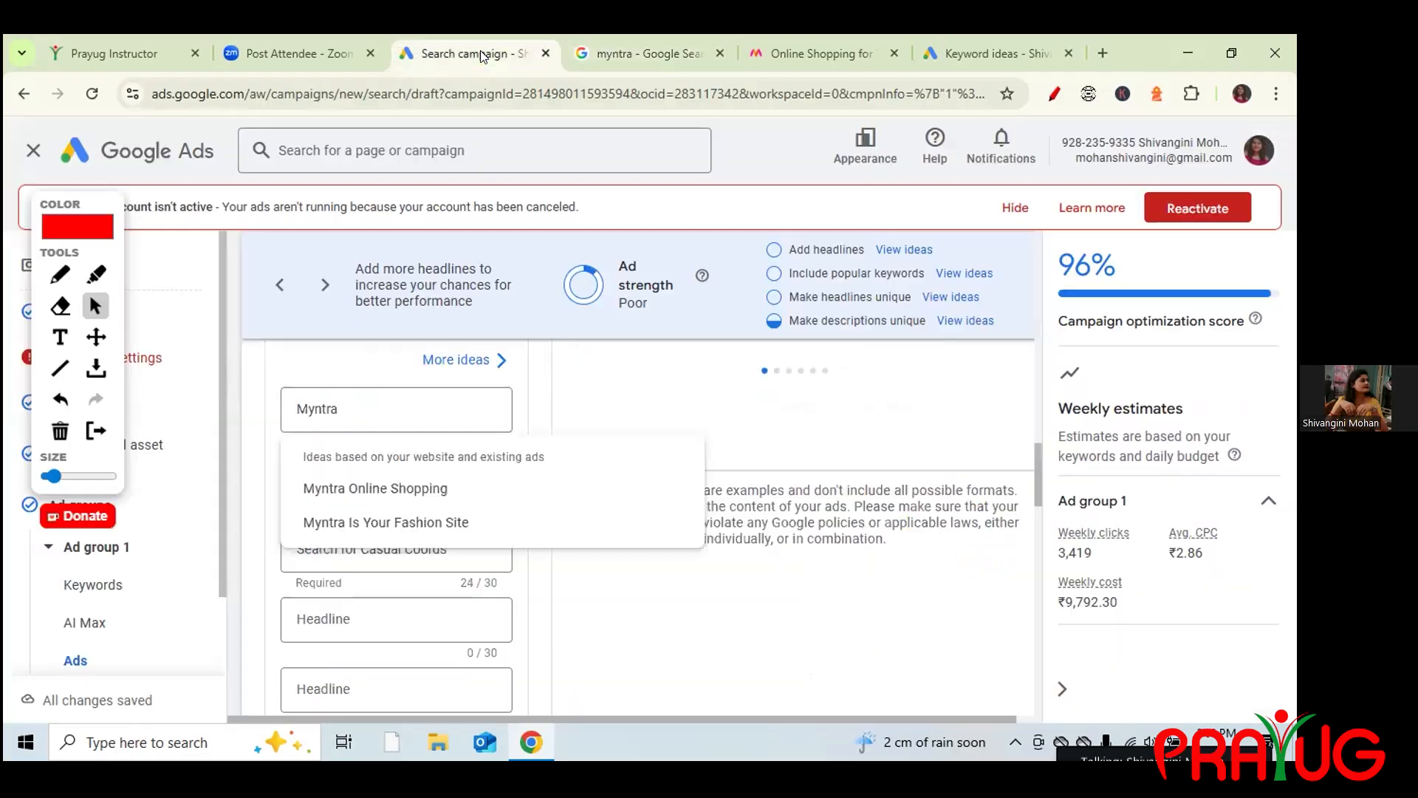
key("BackSpace")
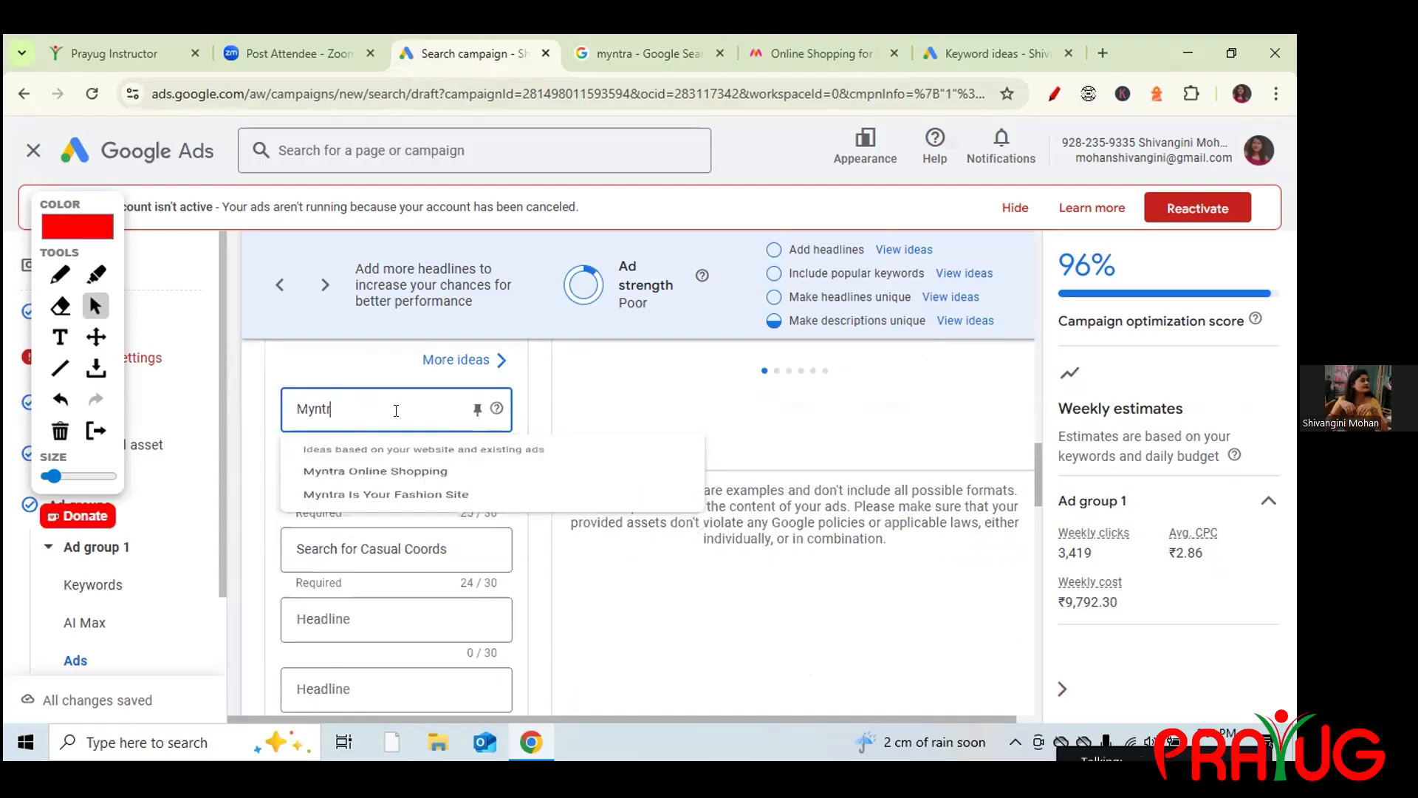
key("BackSpace")
key("BackSpace")
key("BackSpace")
key("BackSpace")
key("BackSpace")
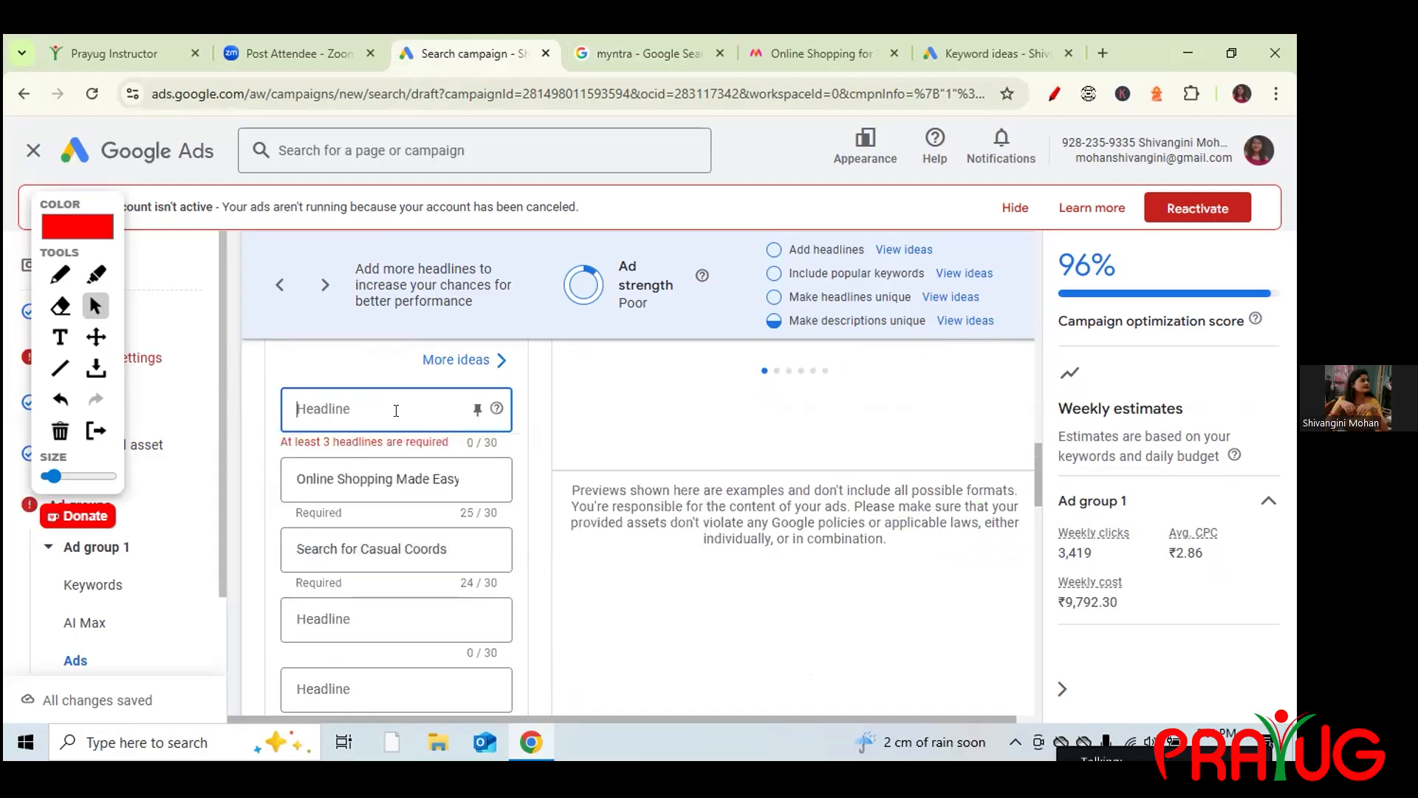
key("ctrl+v")
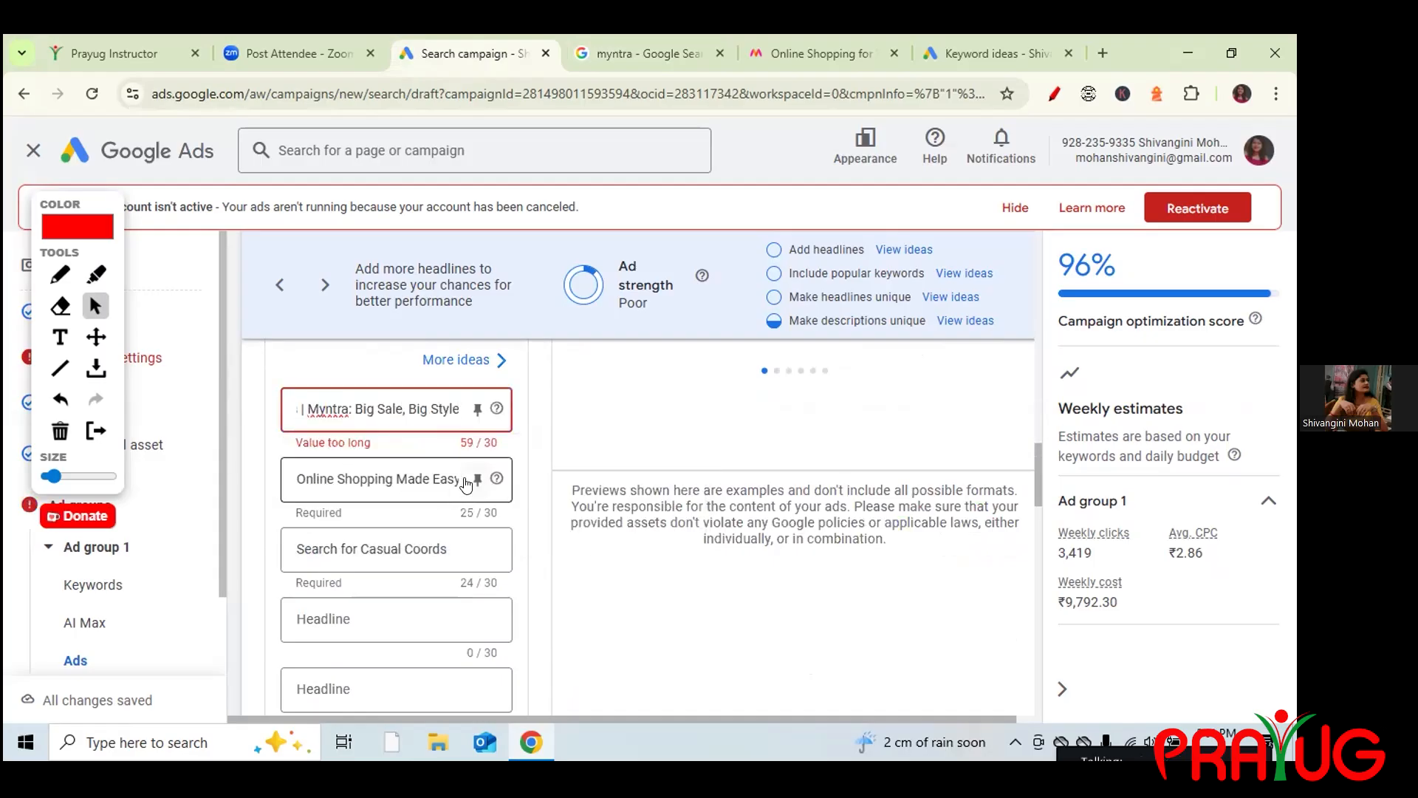
Clear 'Online Shopping Made Easy' from the second headline.
left_click(476, 480)
left_click(446, 476)
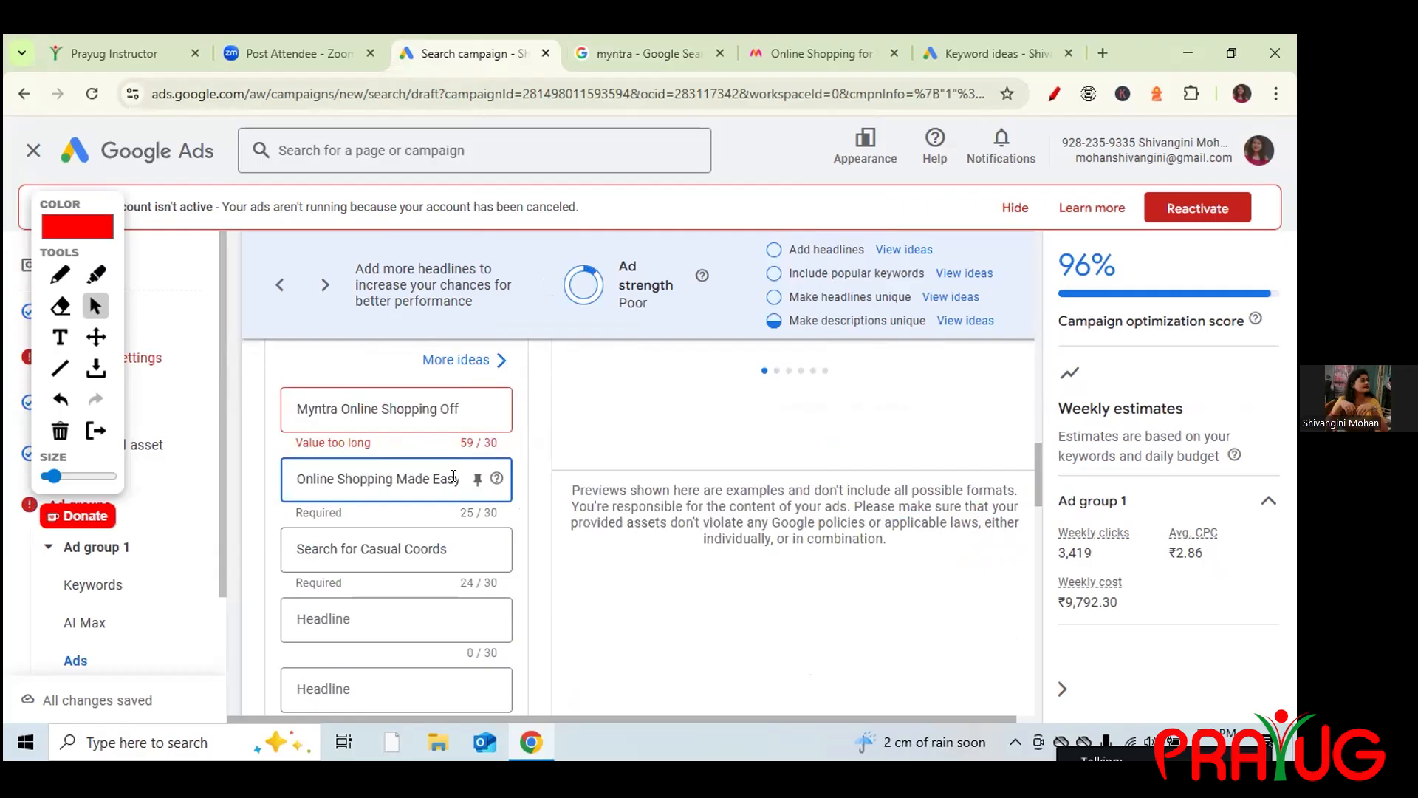
key("ctrl+a")
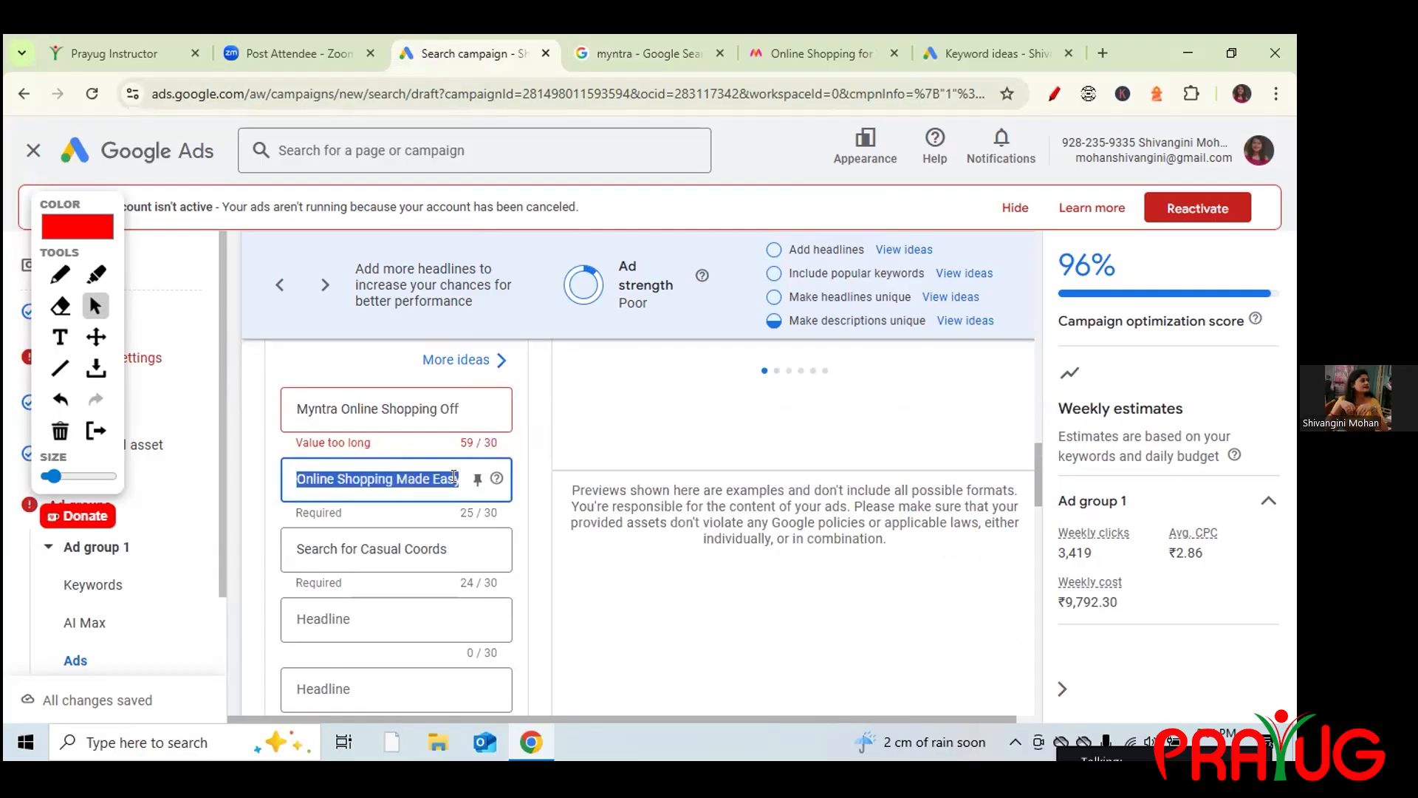
key("BackSpace")
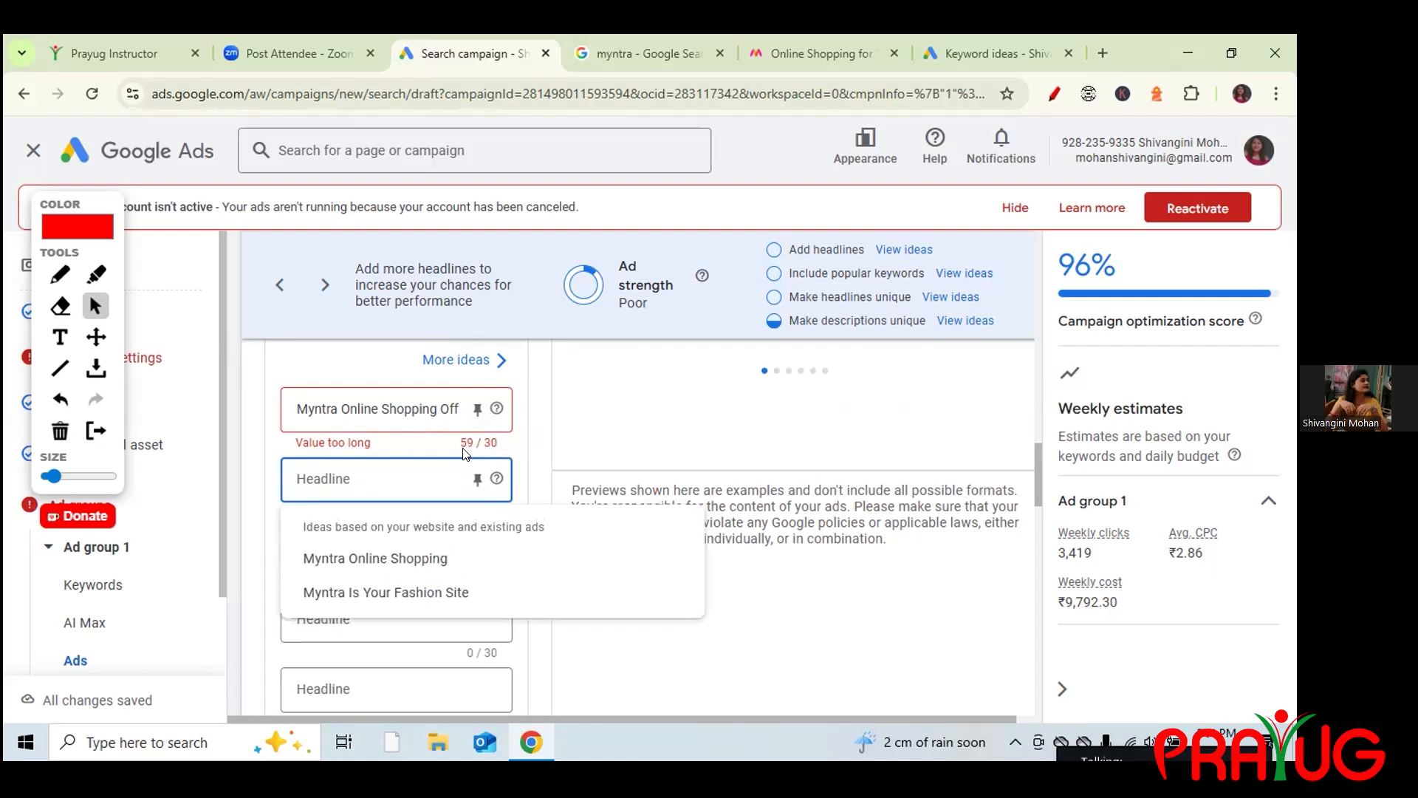
Move 'Myntra: Big Sale, Big Style' from headline 1 into headline 2.
left_click(427, 409)
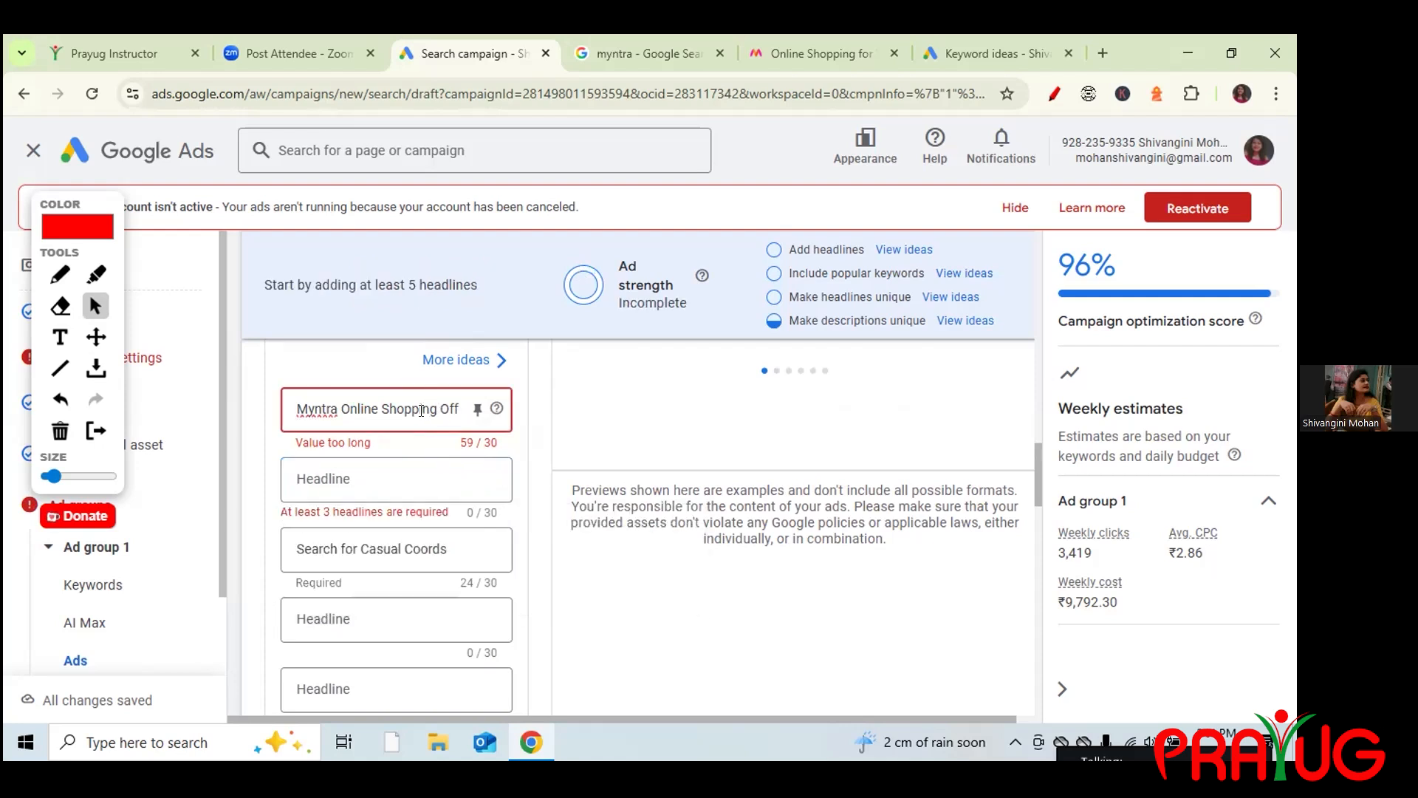
key("Right")
key("Right")
key("Right")
key("Right")
key("Right")
key("Right")
key("Right")
key("Right")
key("Right")
key("Right")
key("Right")
key("Right")
key("Right")
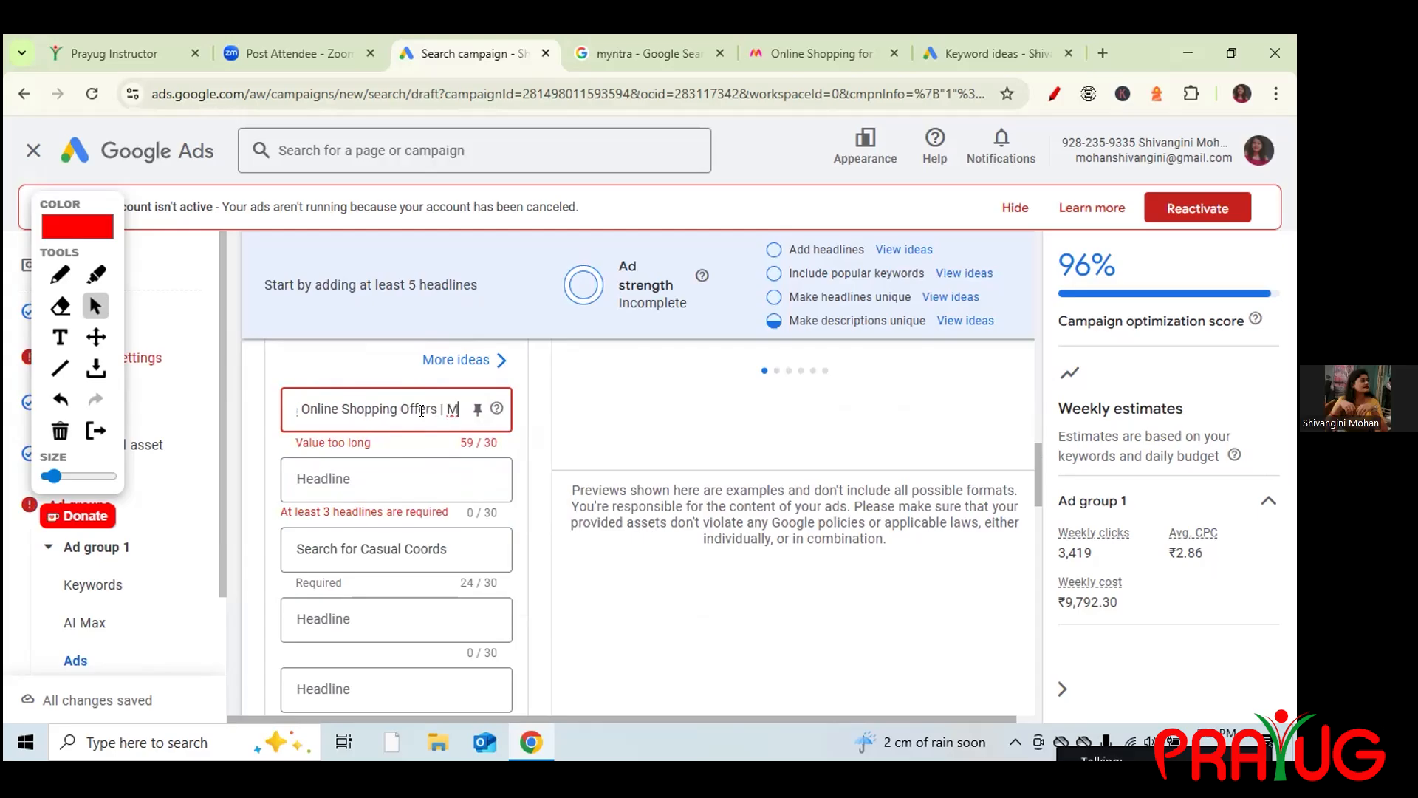
key("Right")
key("Right")
key("Right")
key("Right")
key("Right")
key("Right")
key("Right")
key("Right")
key("Right")
key("Right")
key("Right")
key("Right")
key("Right")
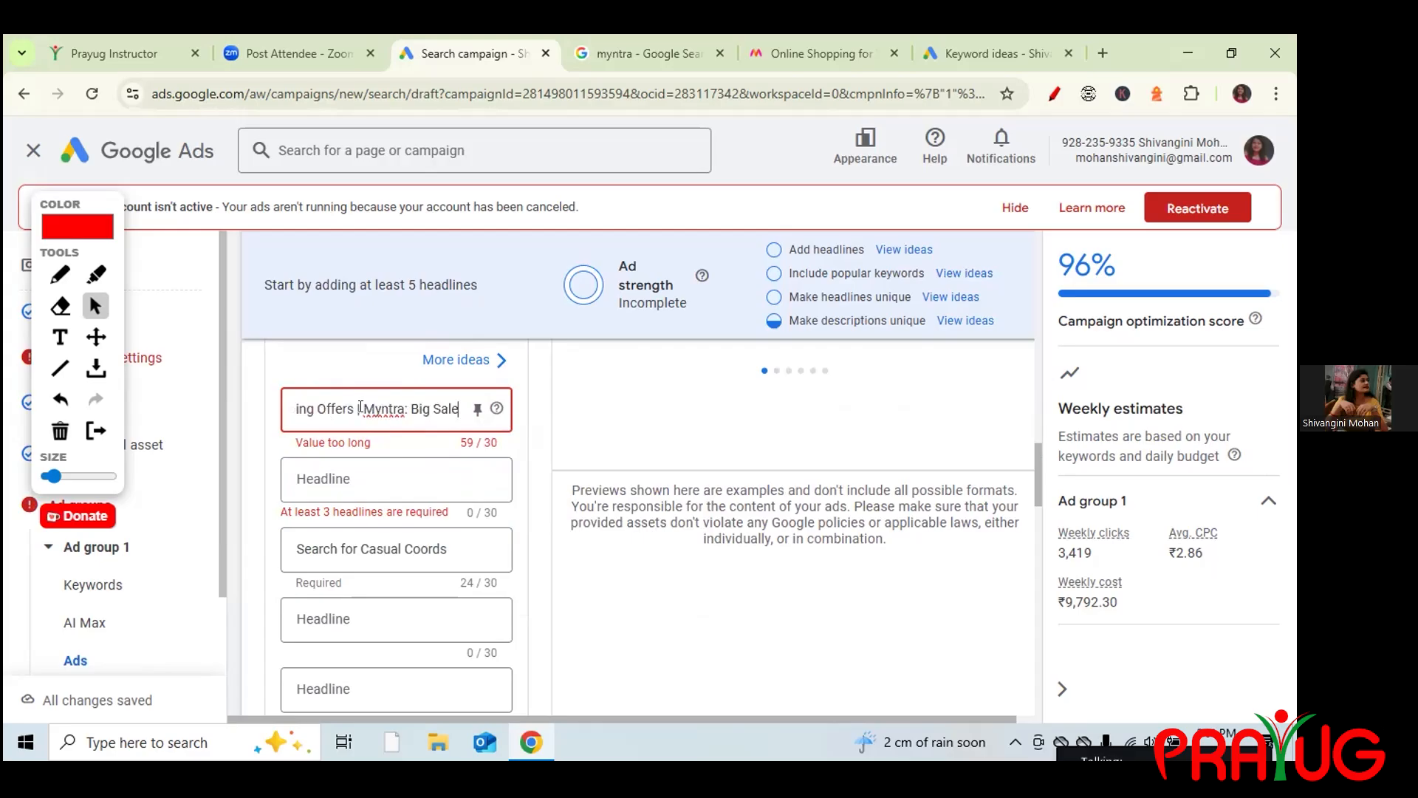
left_click_drag(362, 409, 468, 422)
key("ctrl+c")
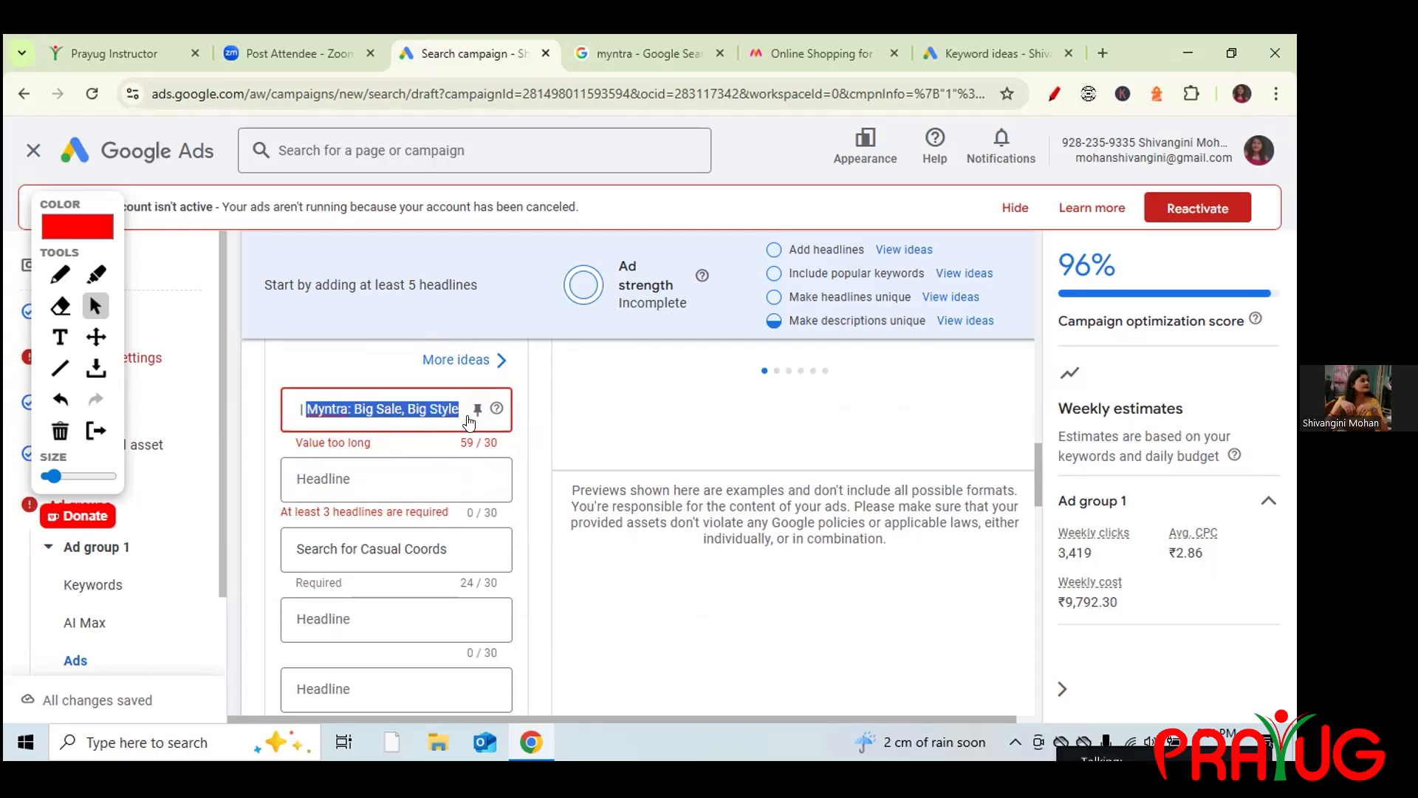
key("BackSpace")
key("BackSpace")
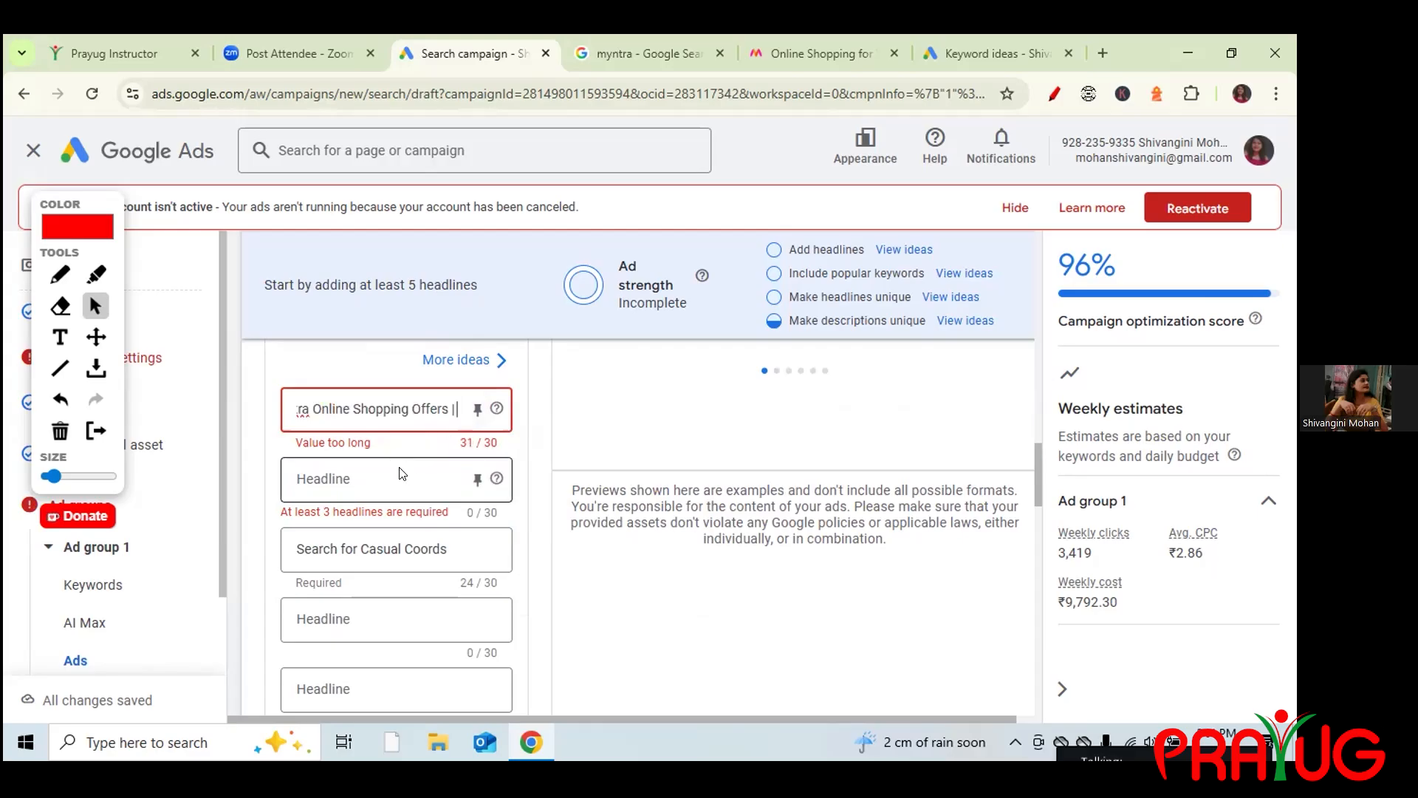
key("BackSpace")
key("BackSpace")
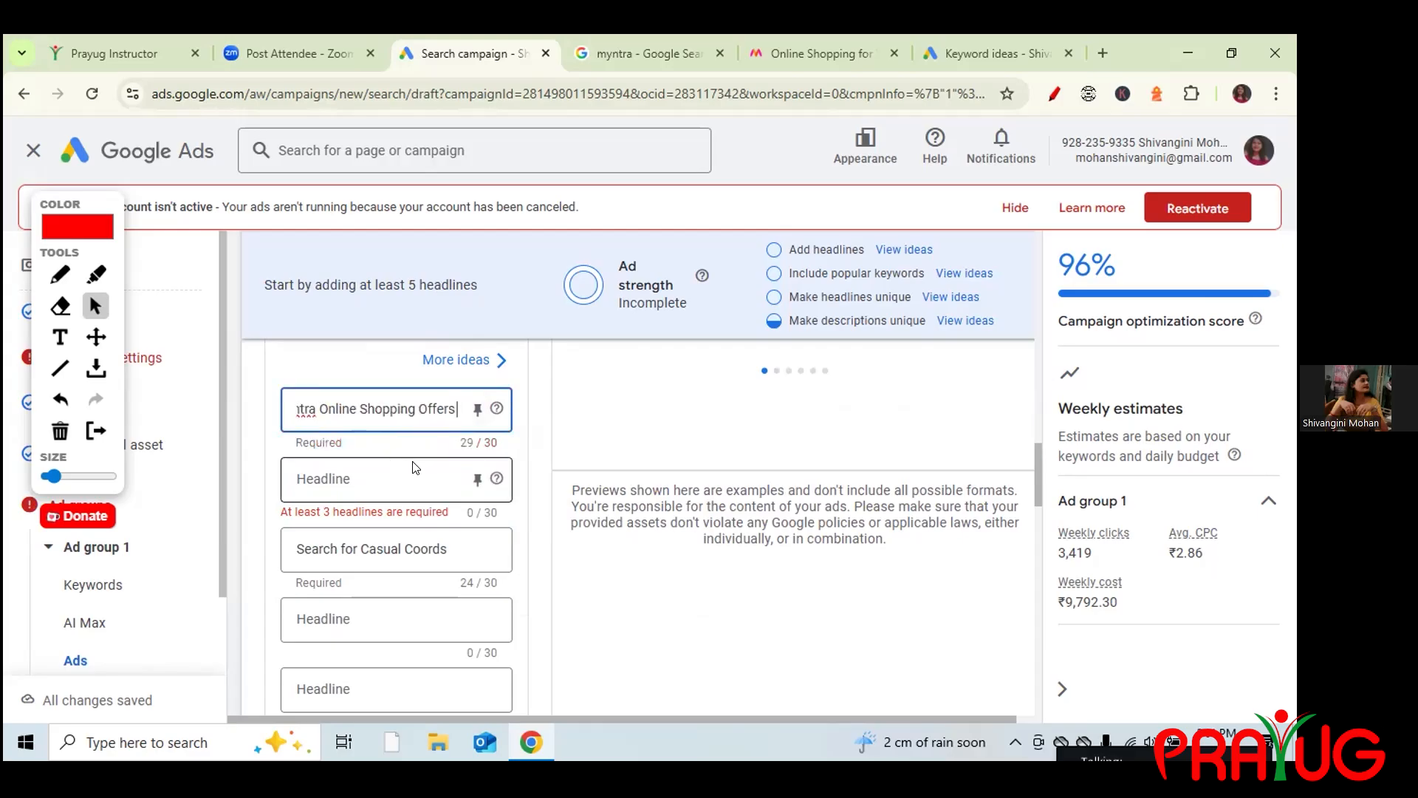
left_click(408, 474)
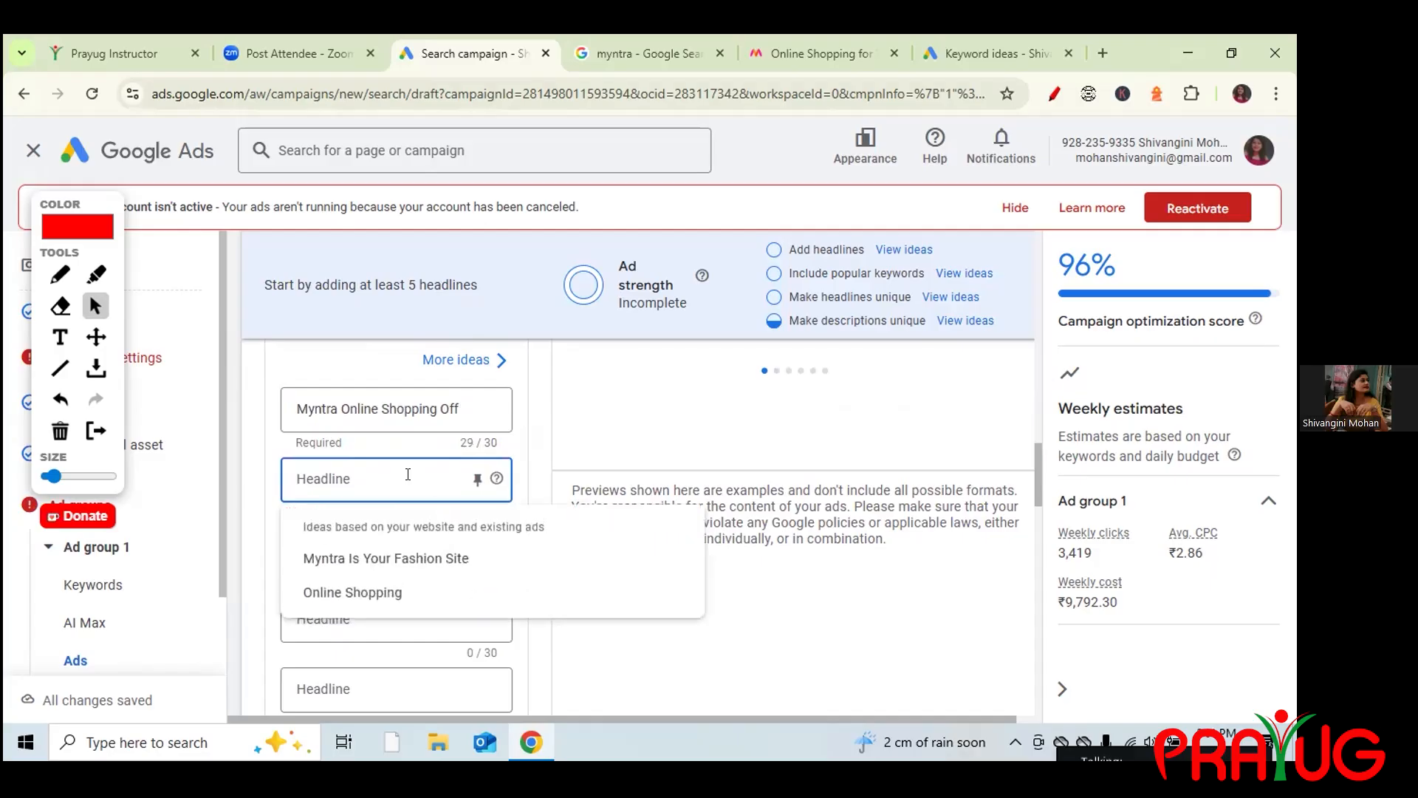
key("ctrl+v")
left_click(362, 550)
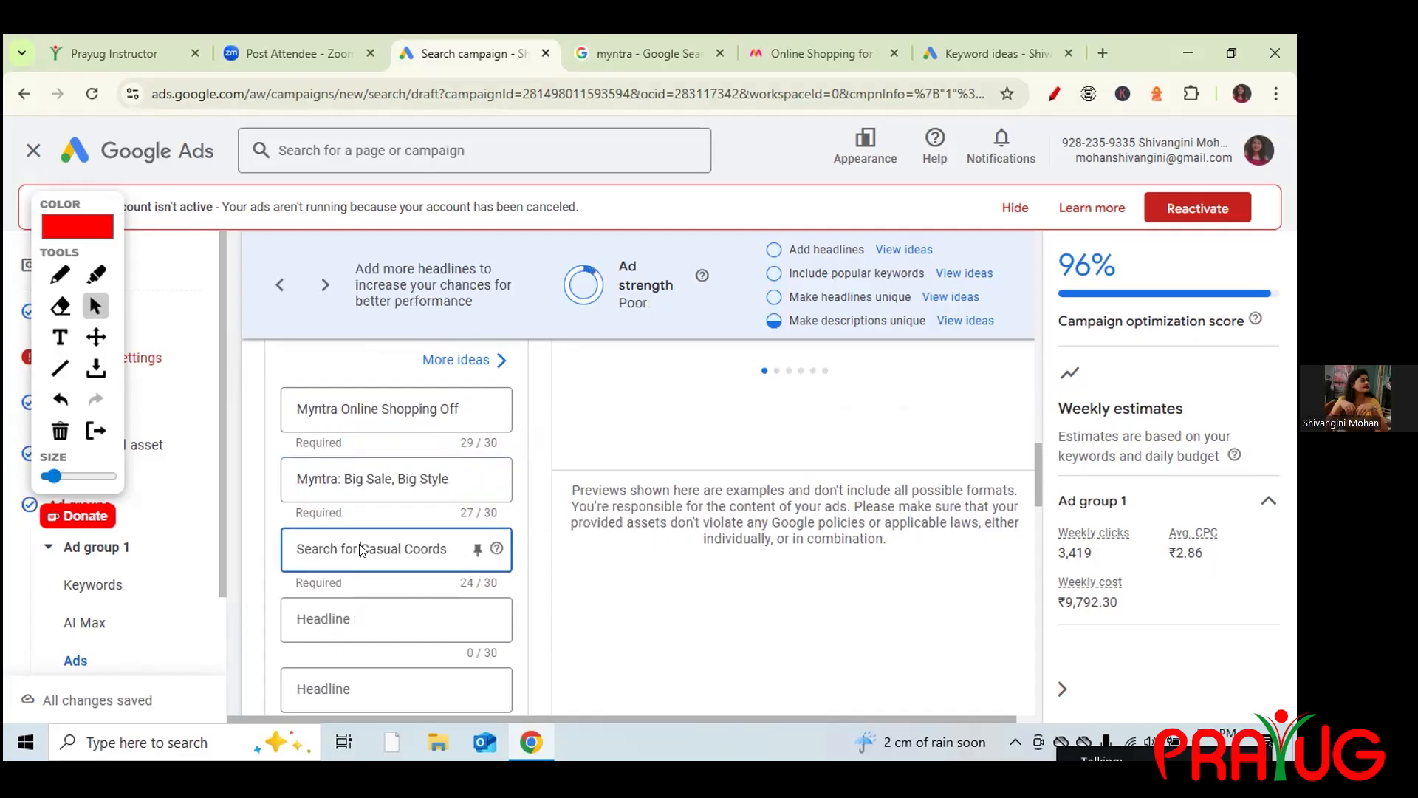
left_click(655, 56)
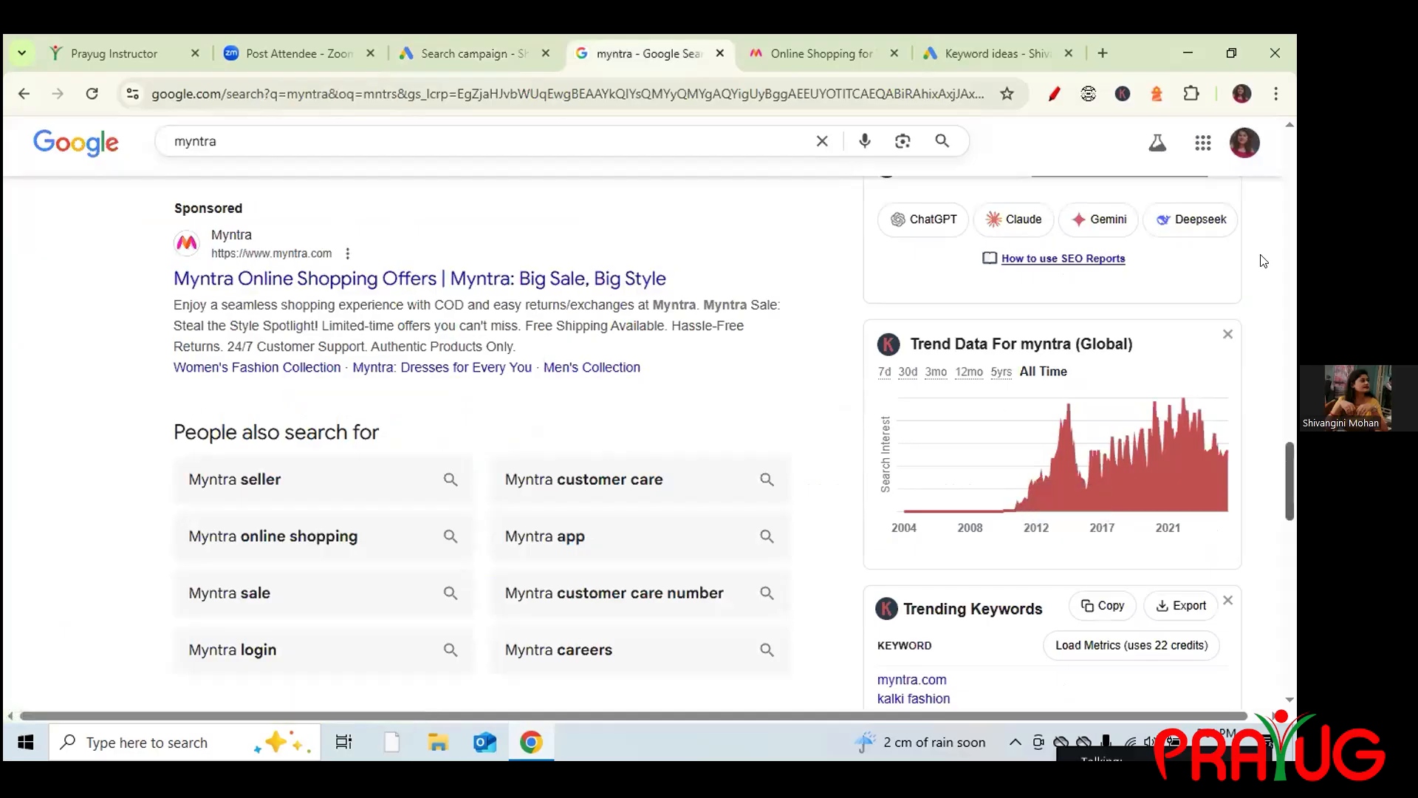
Replace 'Search for Casual Coords' with 'Enjoy Myntra Seamless shopping', trimmed to 30/30.
scroll(1264, 260, "up", 15)
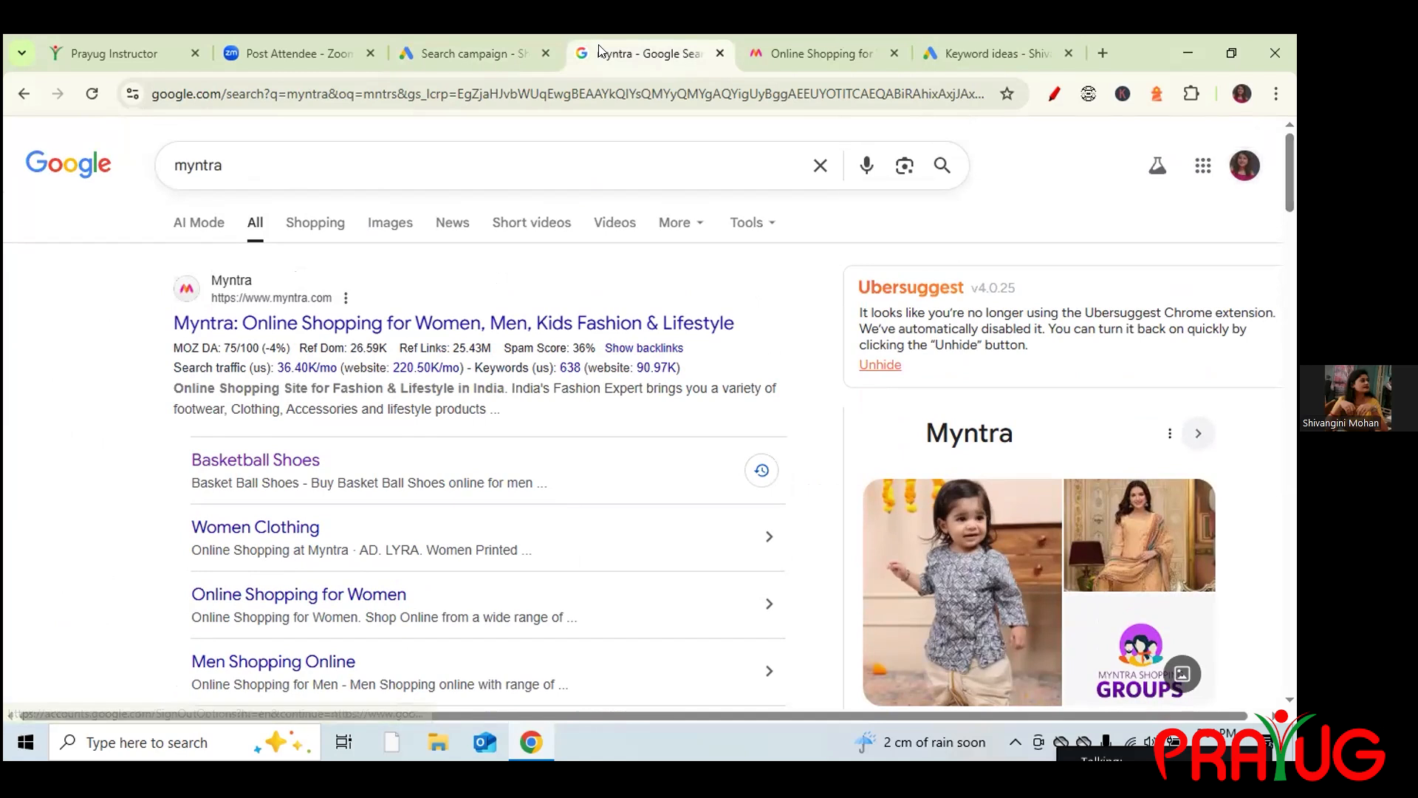
left_click(452, 59)
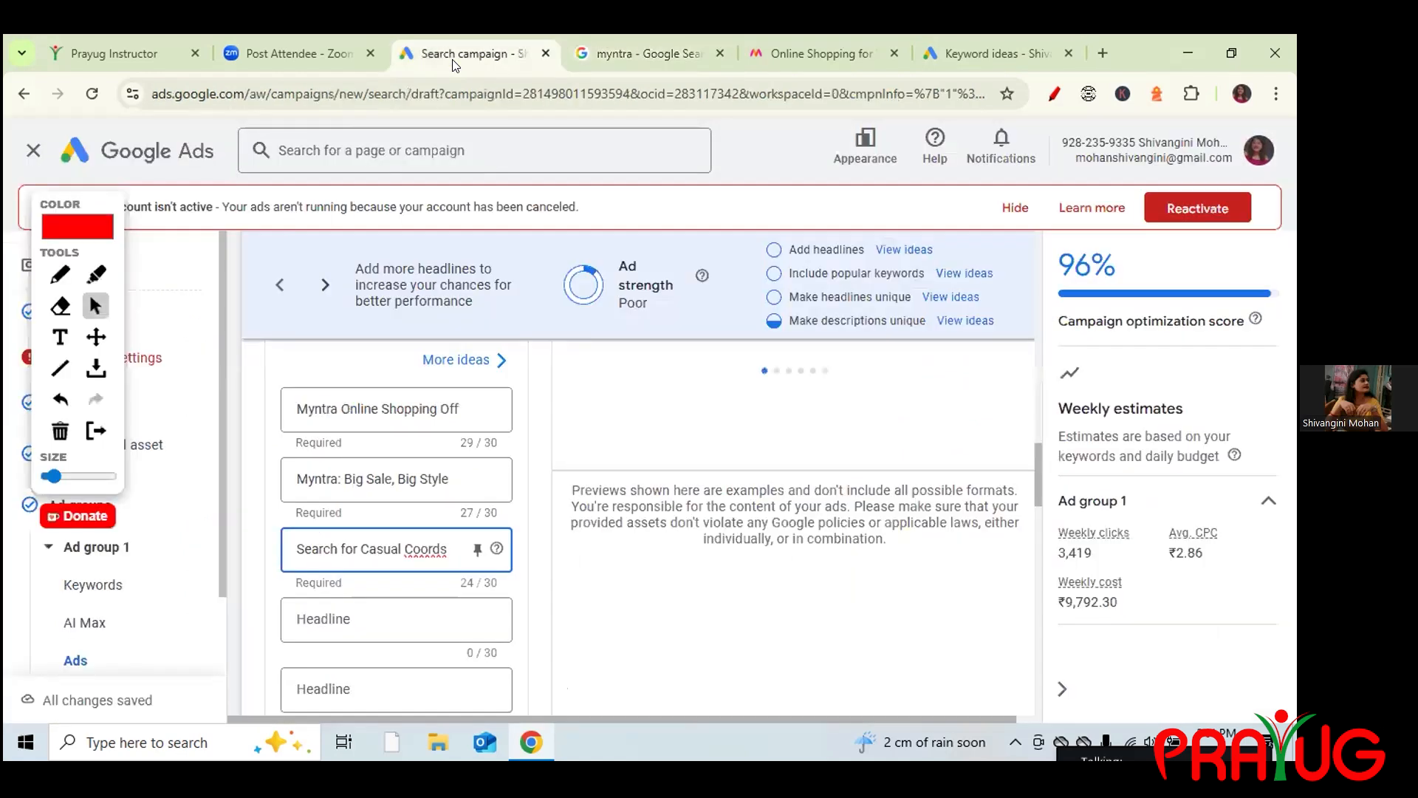
left_click(316, 548)
key("BackSpace")
key("BackSpace")
key("BackSpace")
key("BackSpace")
key("BackSpace")
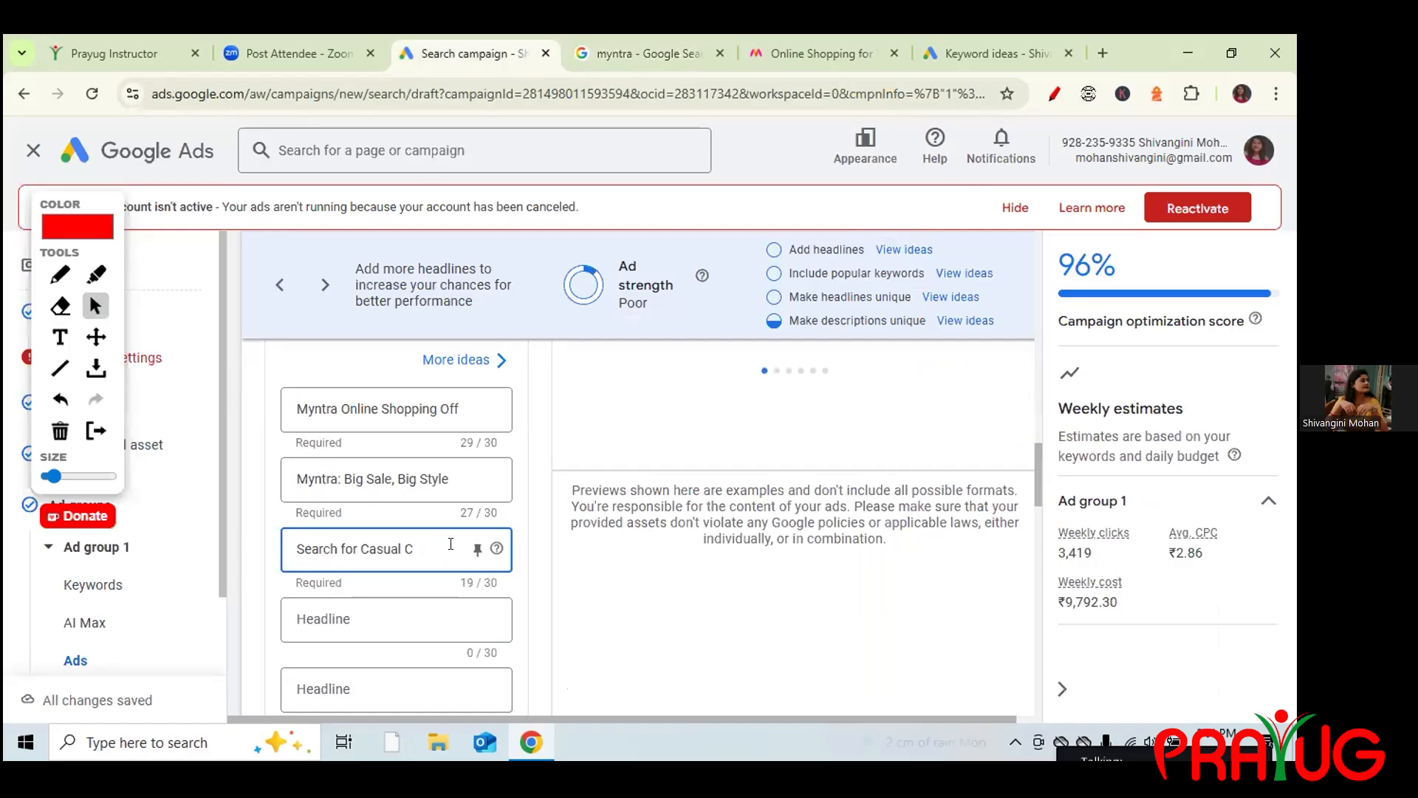
key("ctrl+a")
key("BackSpace")
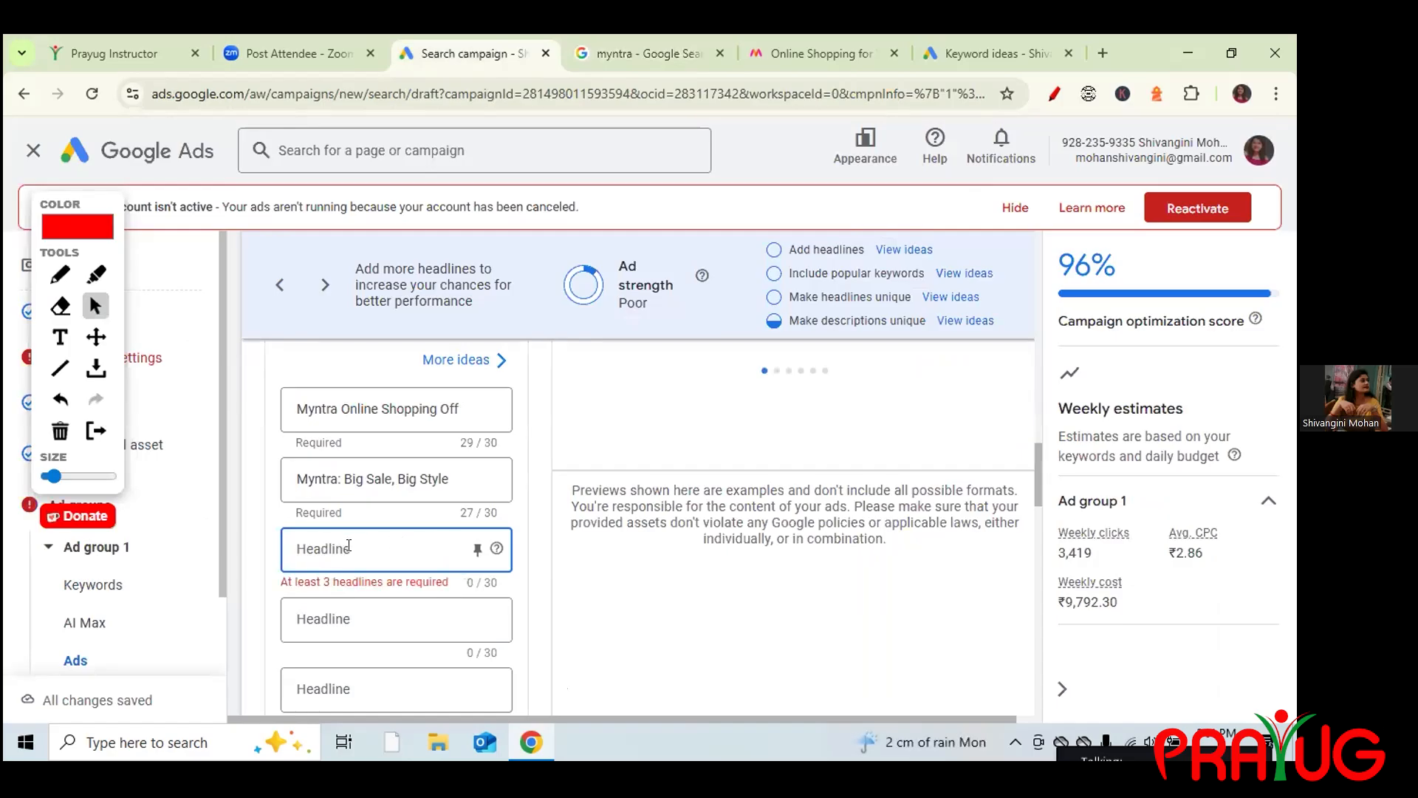
type("Enjoy")
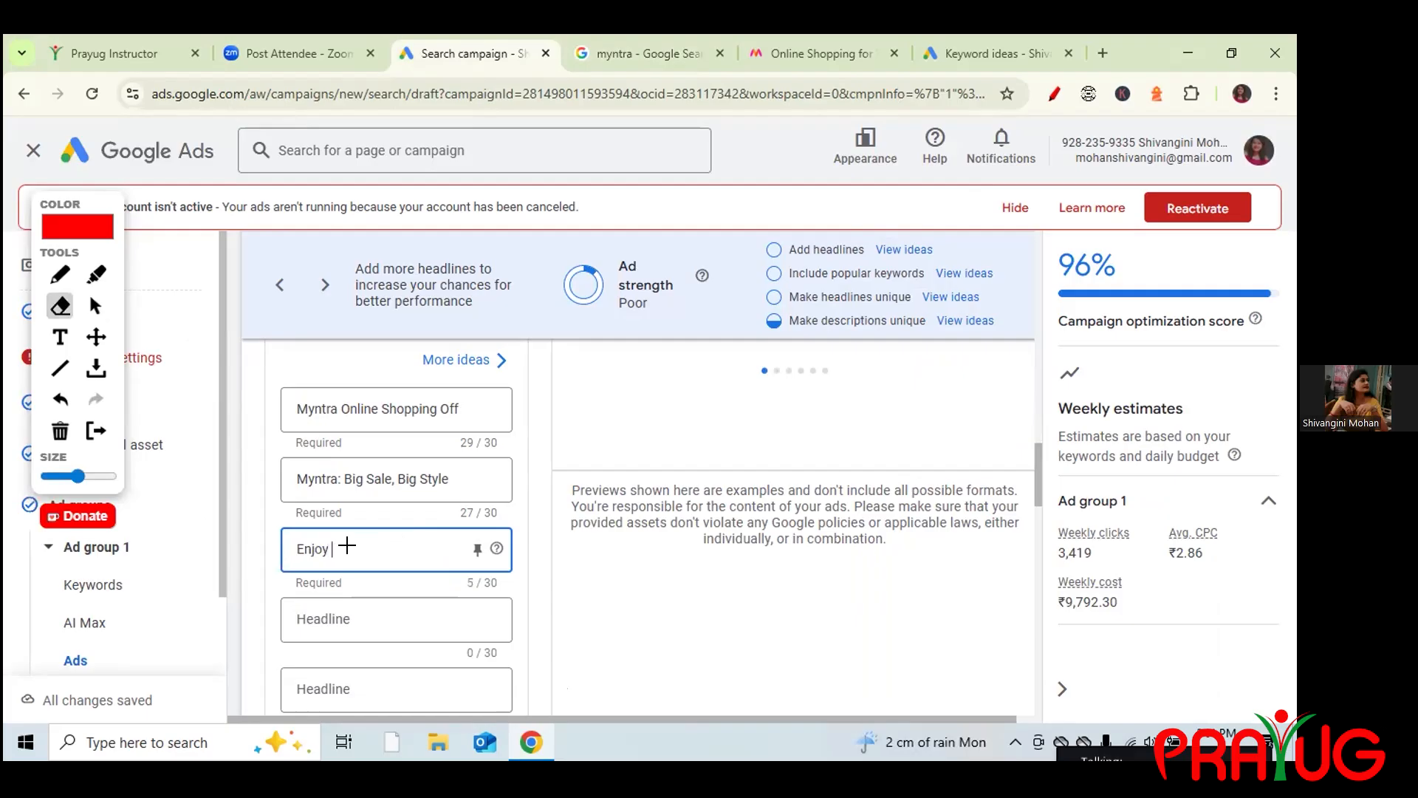
type(" Myntra Seamless shopping offers")
key("BackSpace")
key("BackSpace")
key("BackSpace")
key("BackSpace")
key("BackSpace")
key("BackSpace")
key("BackSpace")
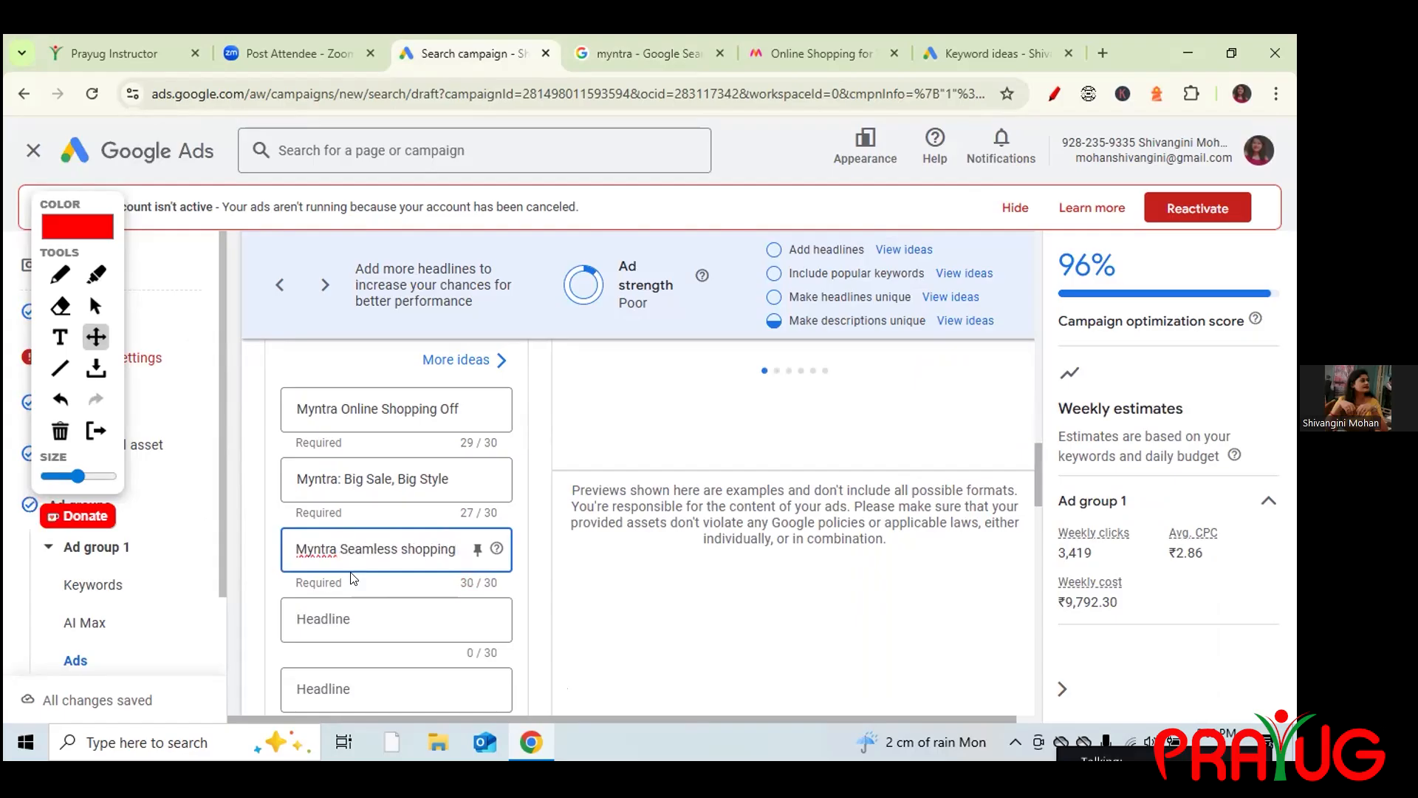
Add headlines 'Online shopping for women' (25/30) and 'Mens online shopping' (20/30).
left_click(95, 305)
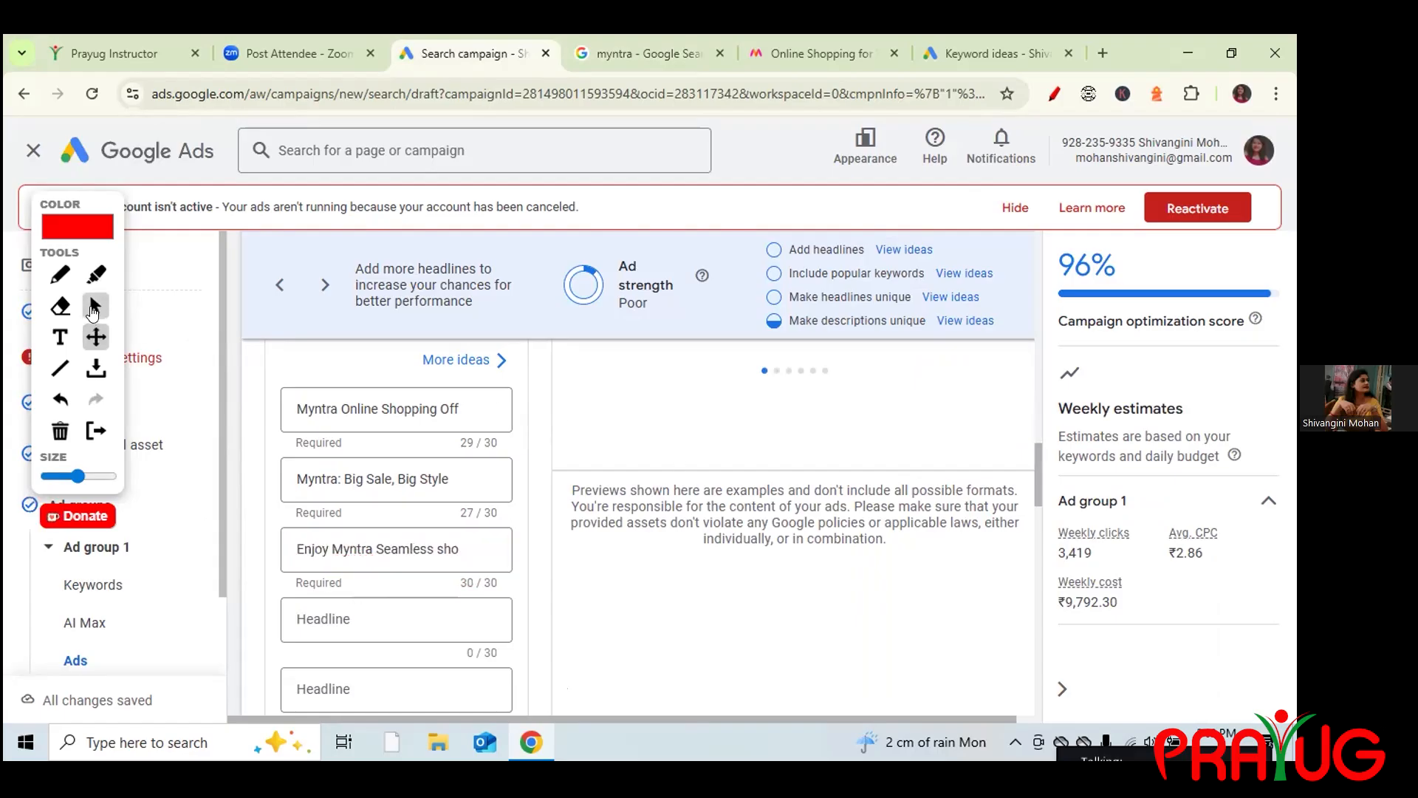
left_click(334, 610)
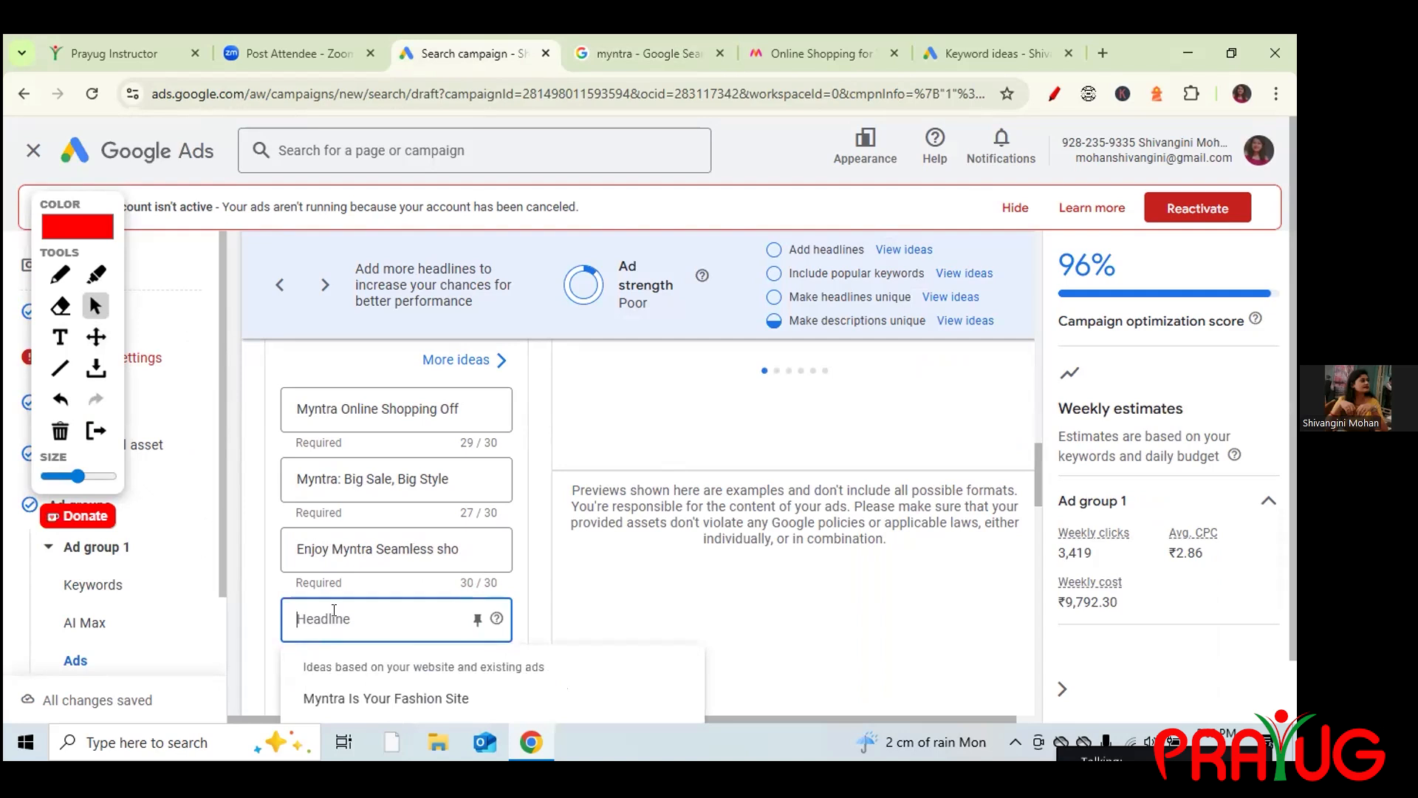
left_click(644, 43)
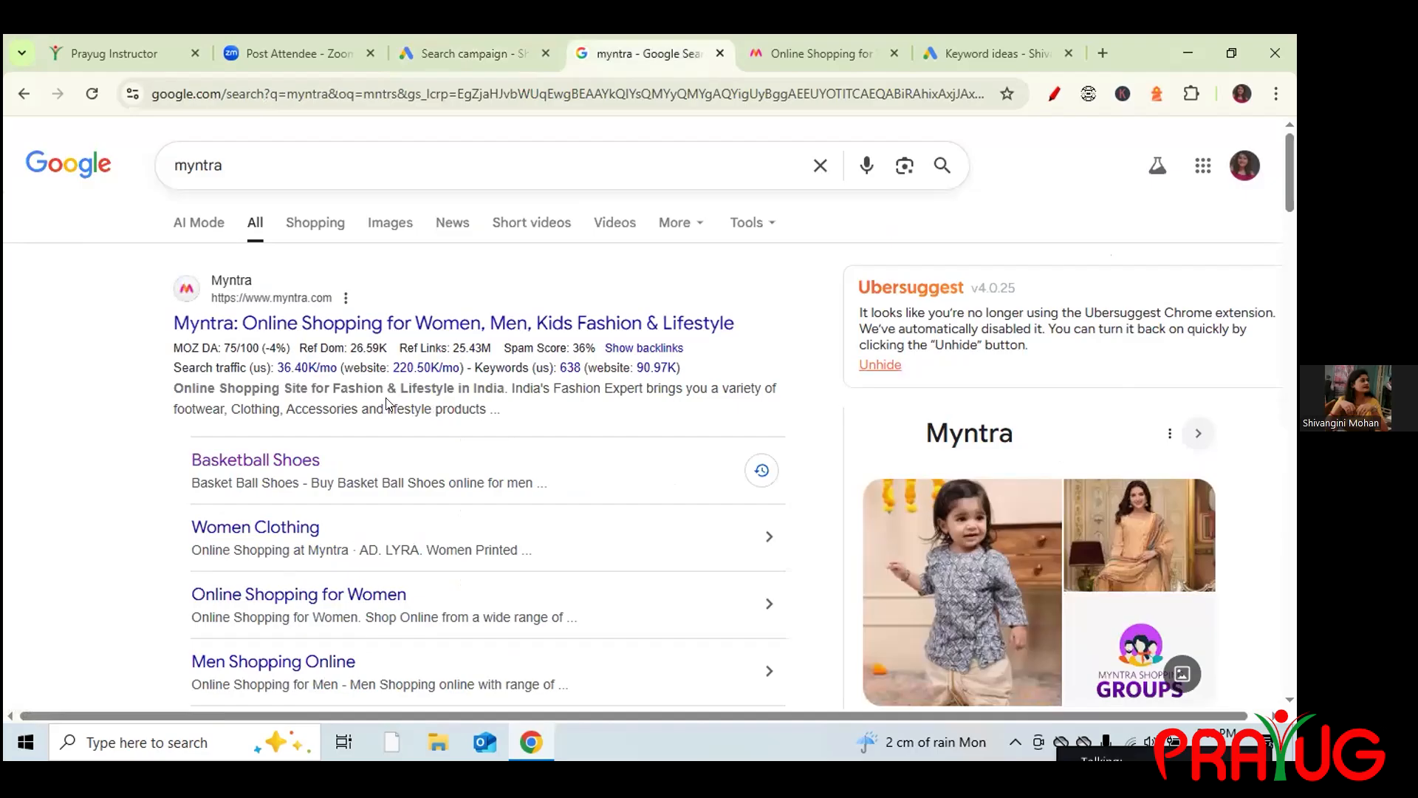
key("ctrl+shift+Tab")
type("On")
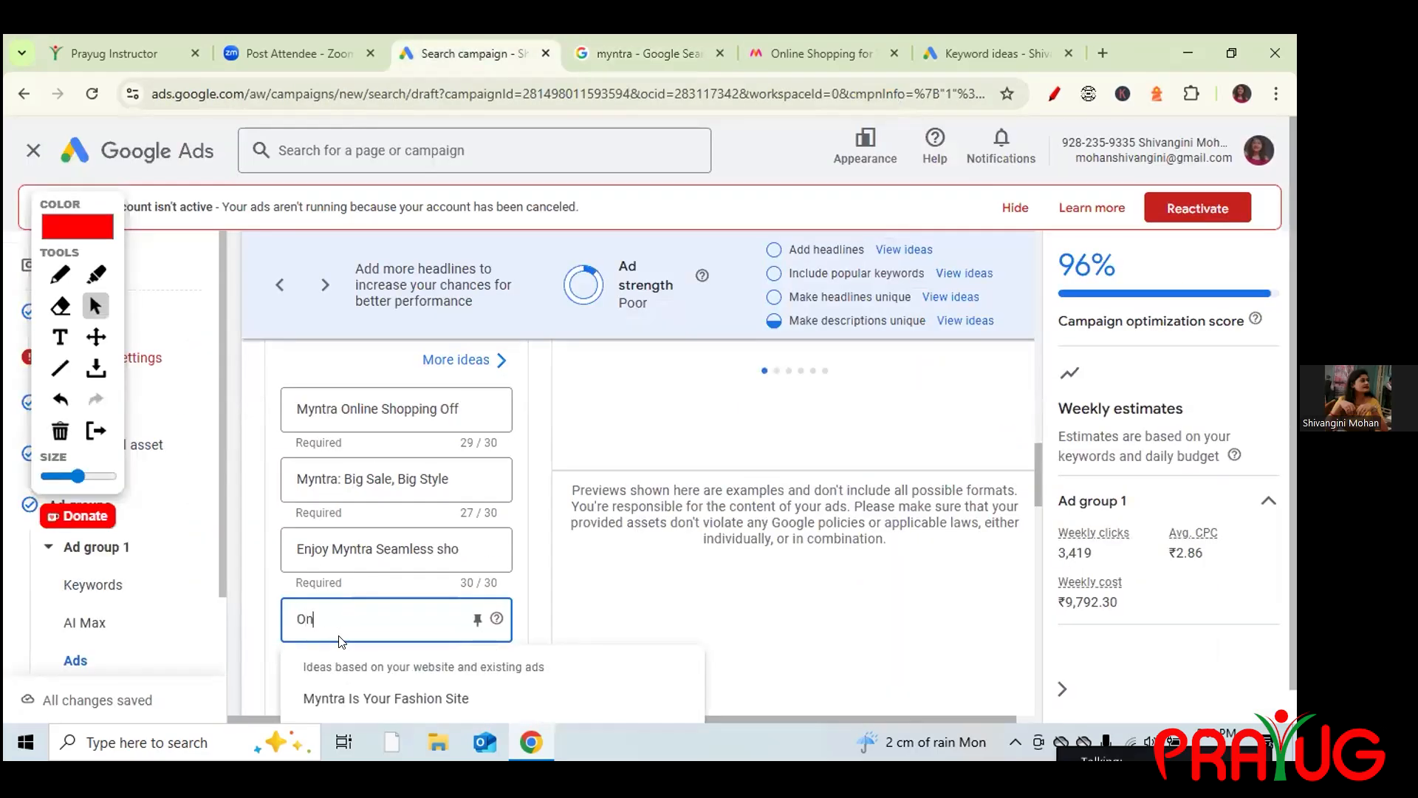
type("line sho")
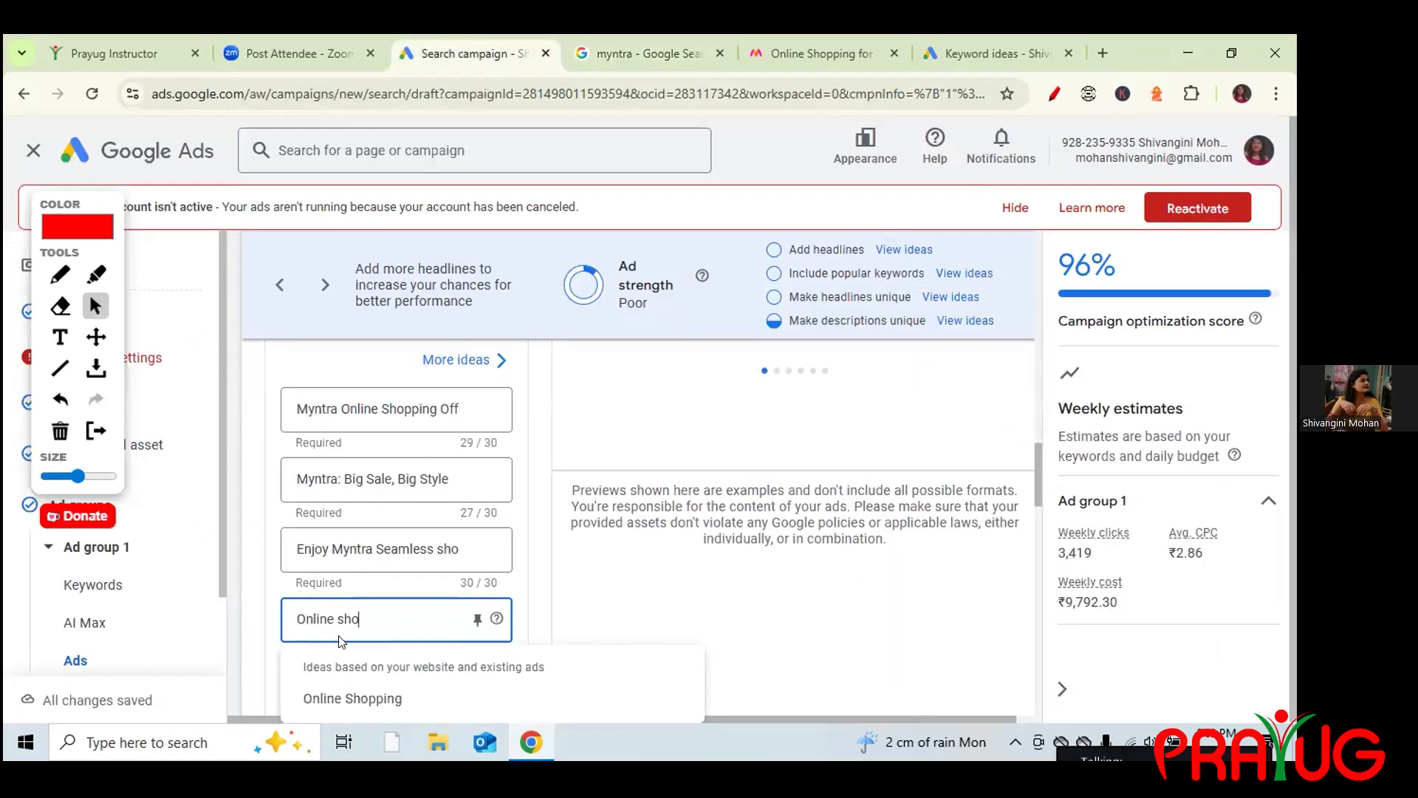
type("pping for")
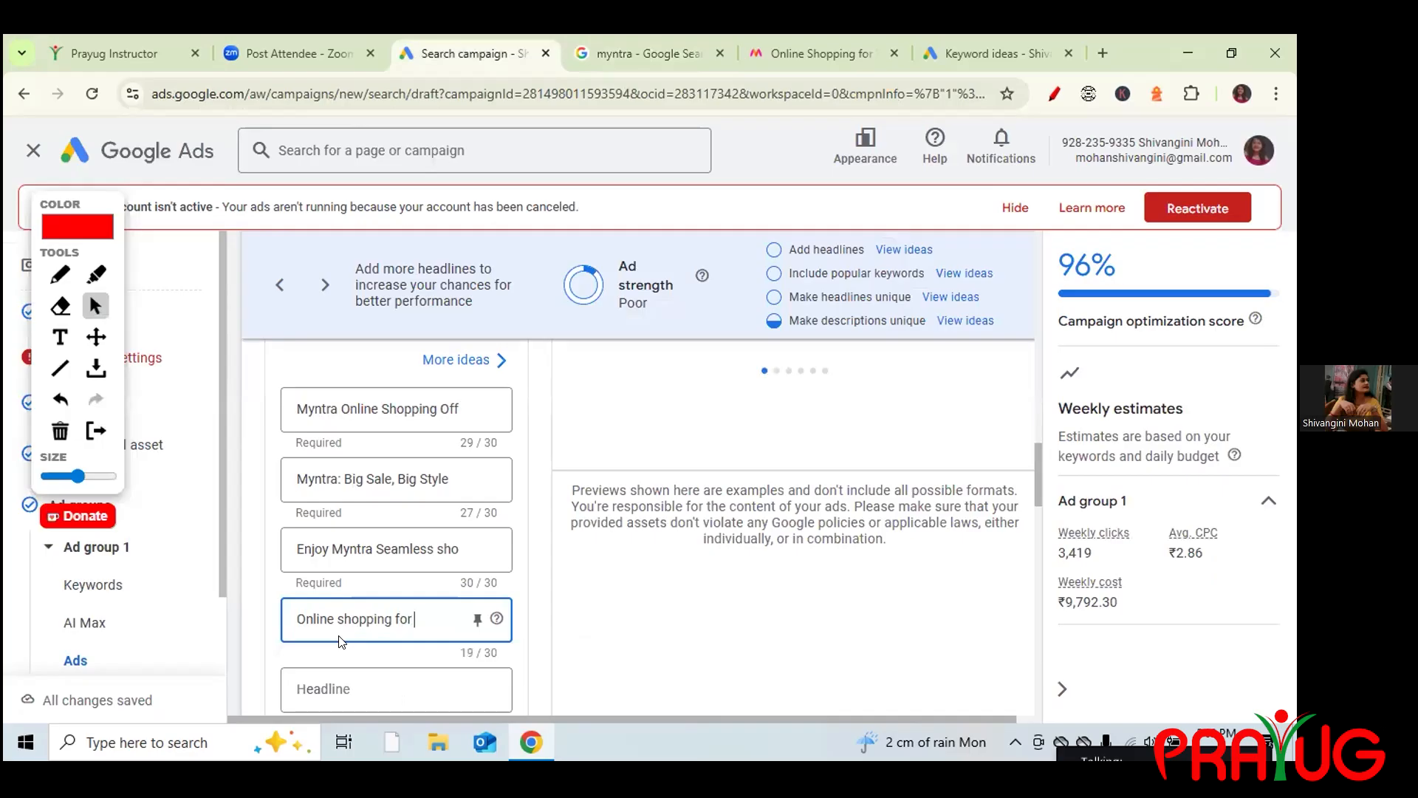
type(" women")
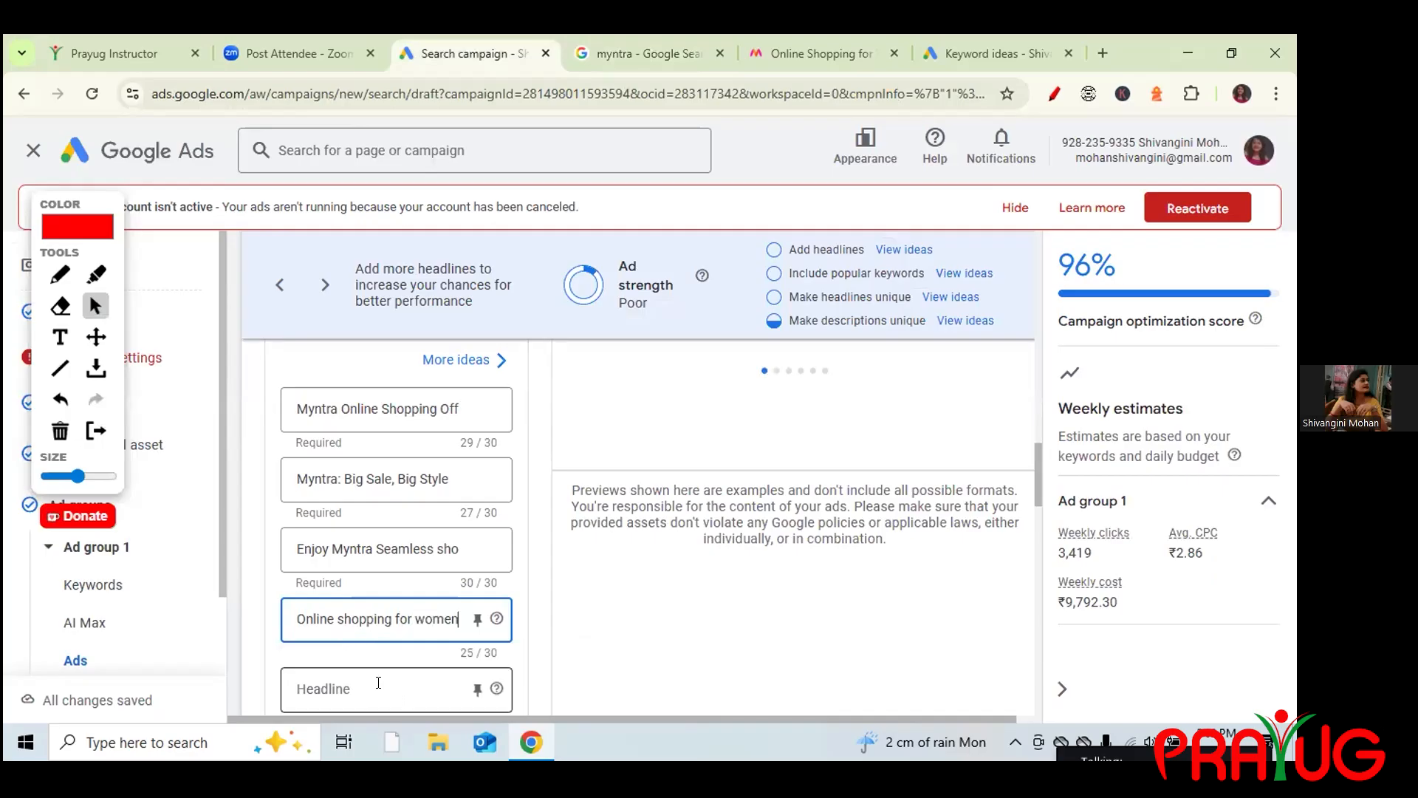
left_click(378, 688)
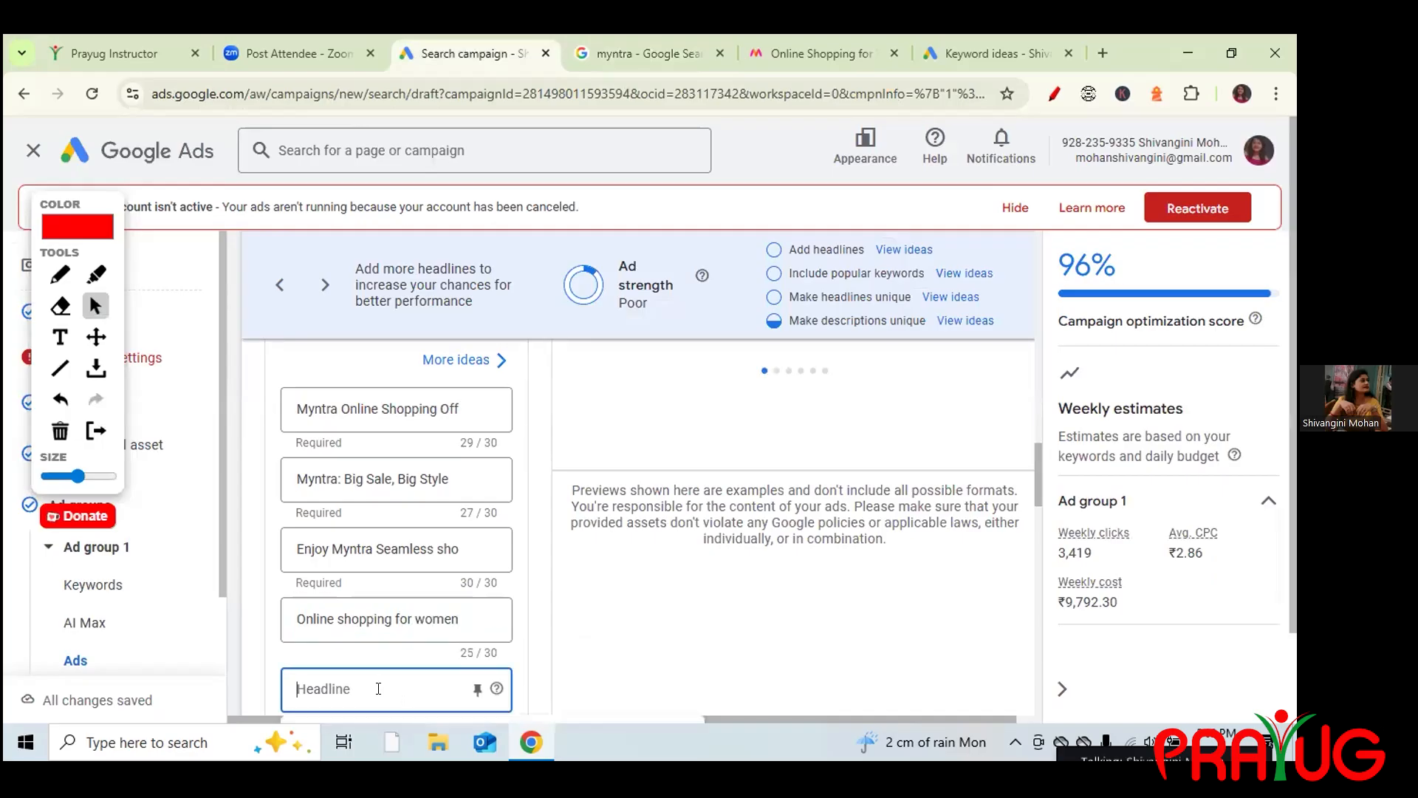
type("Mens online shopping")
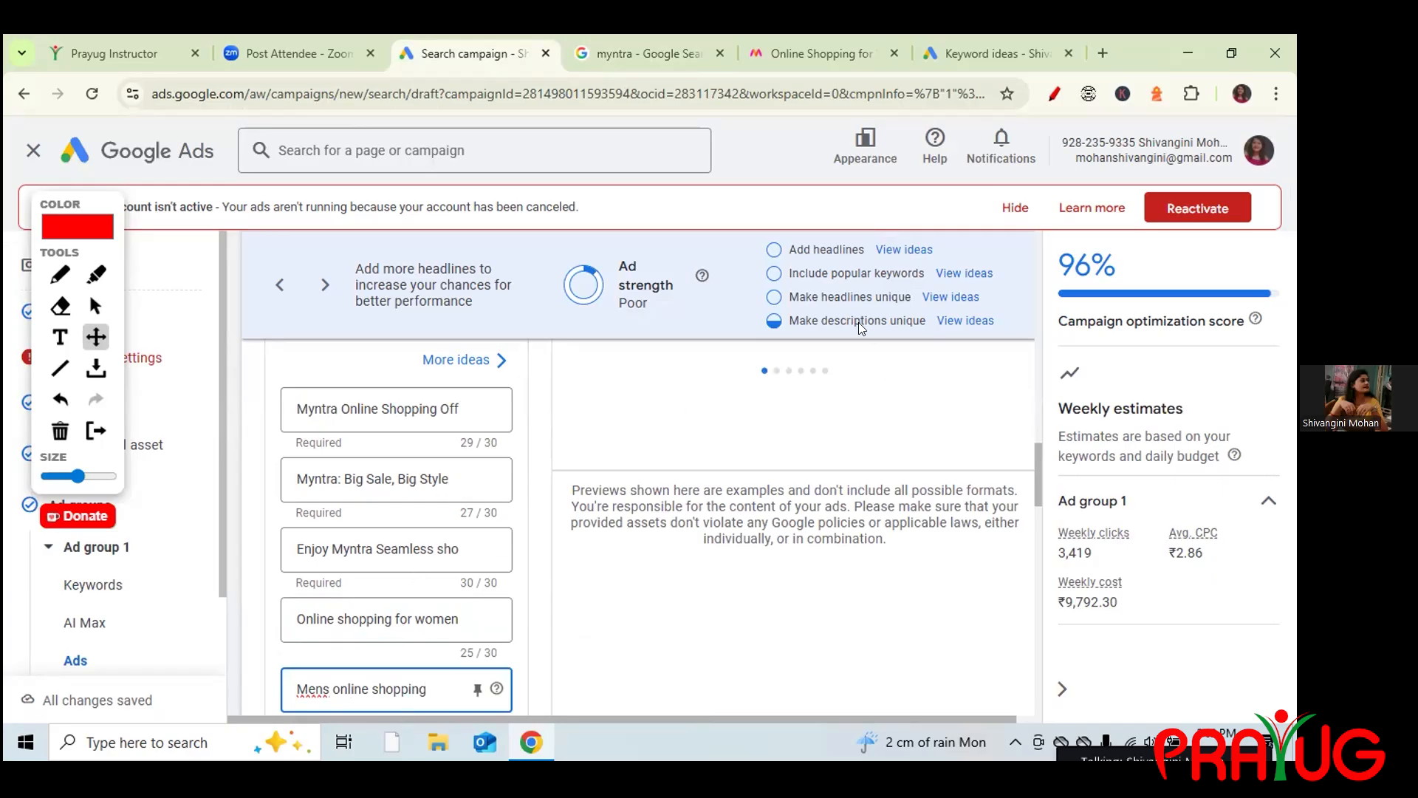
left_click(1037, 490)
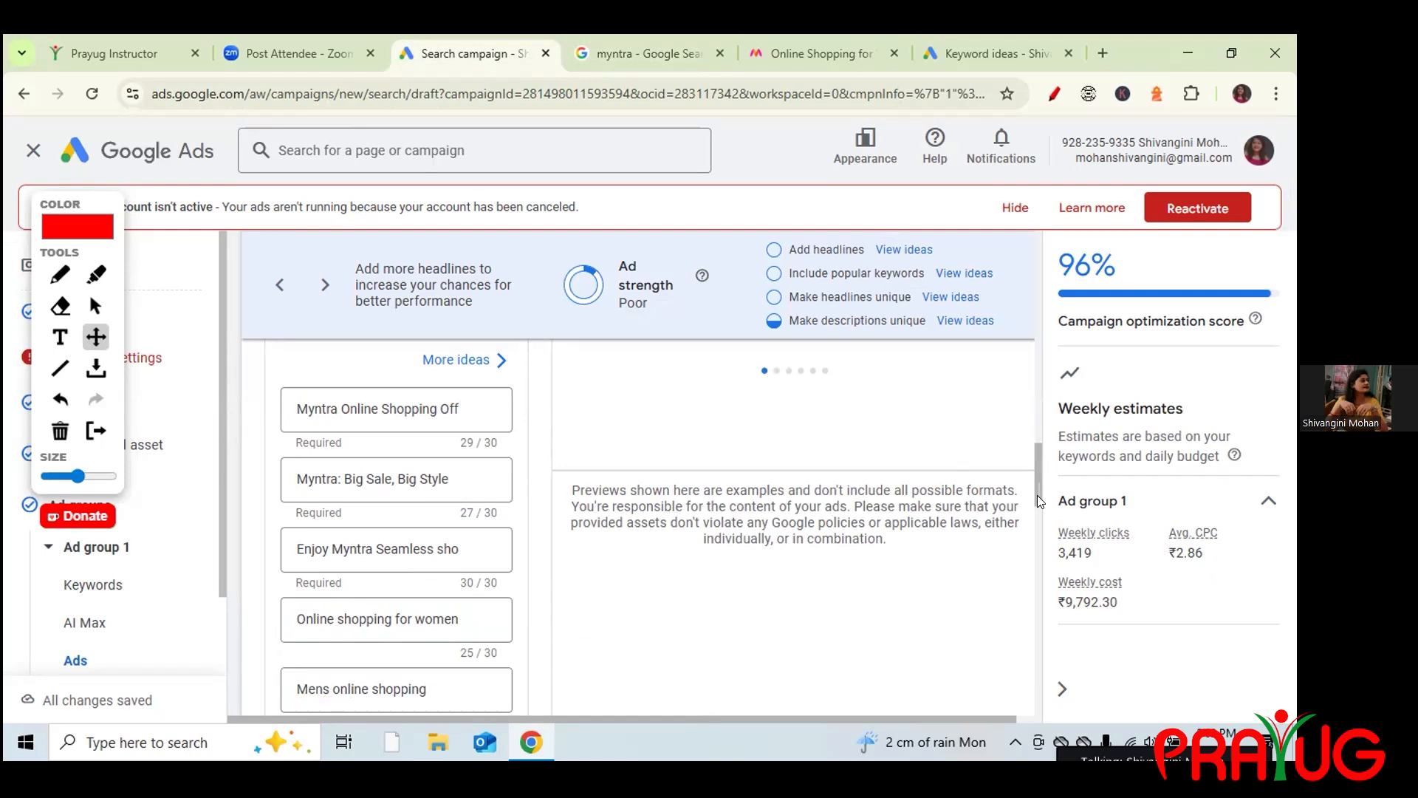
left_click(95, 305)
Add a sixth headline, trimmed from an overlong version to 'mens baskets shoes 50% Off' (27/30).
left_click_drag(1034, 461, 1040, 509)
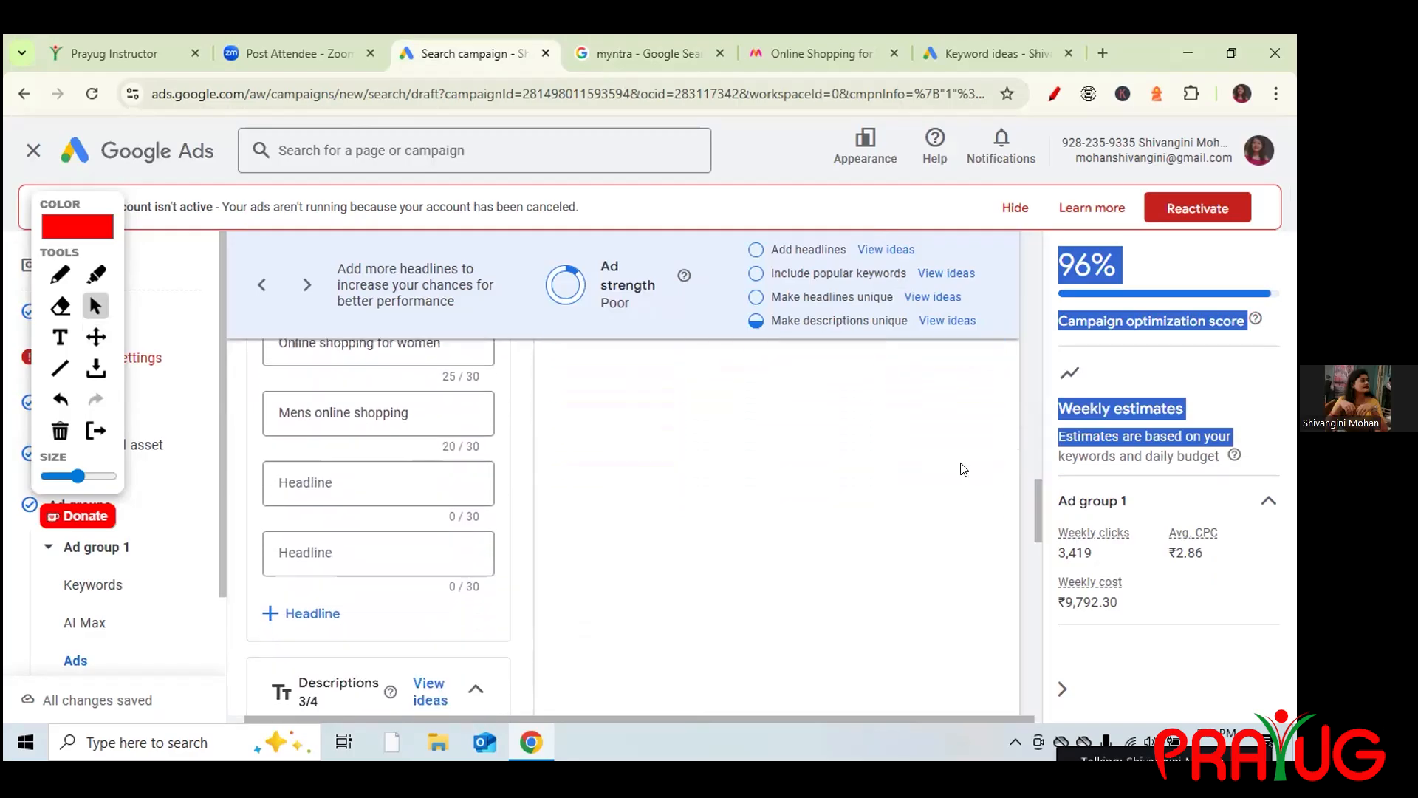
left_click(320, 482)
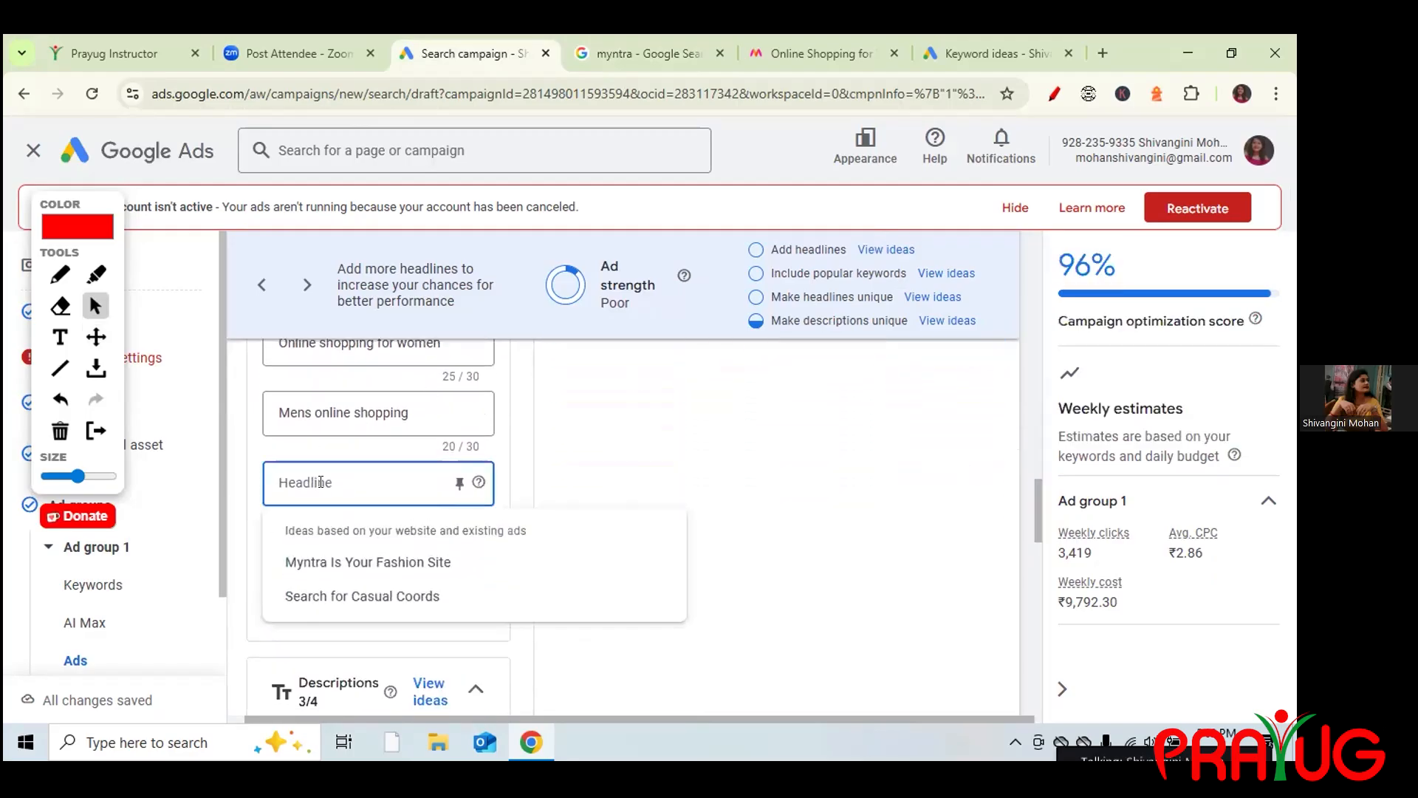
type("mens")
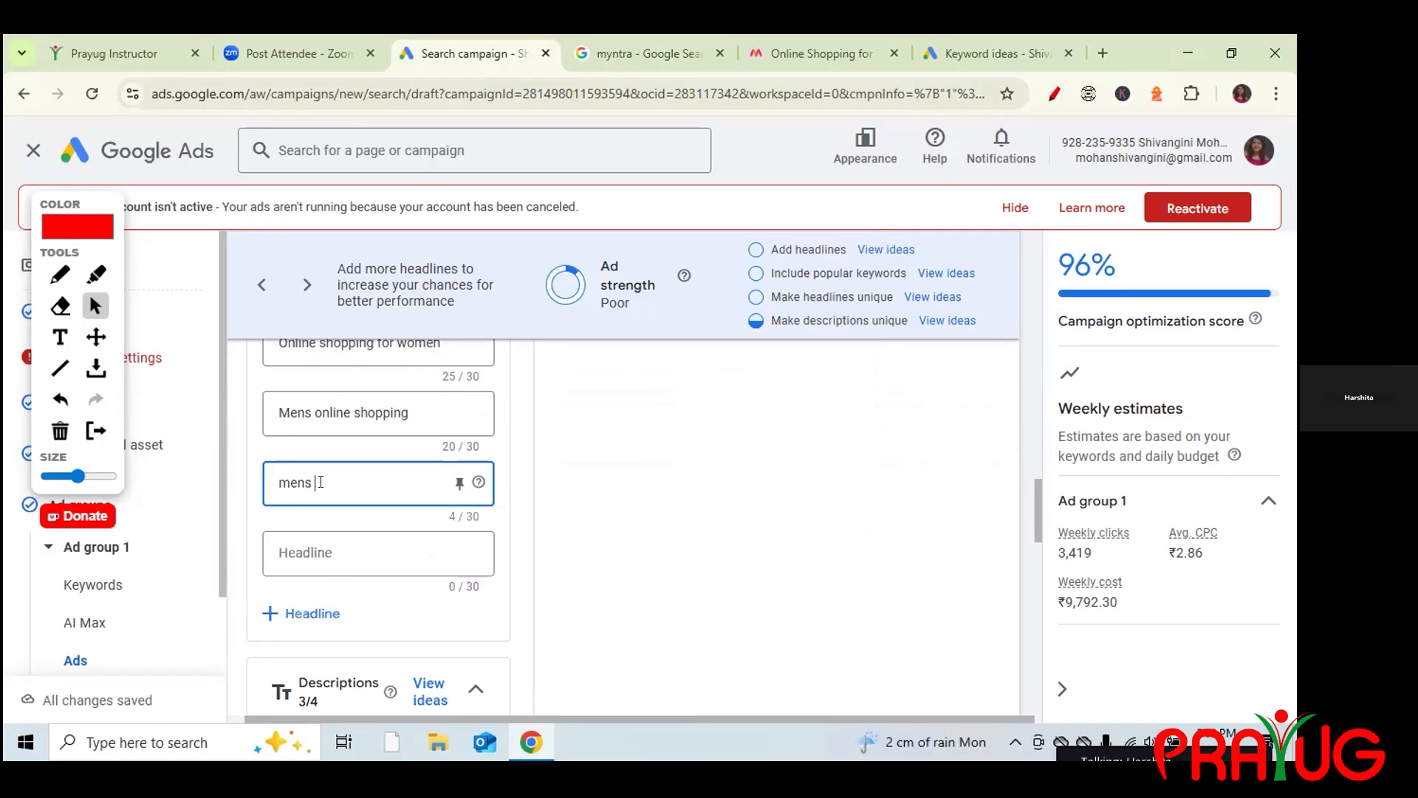
type(" caskets ")
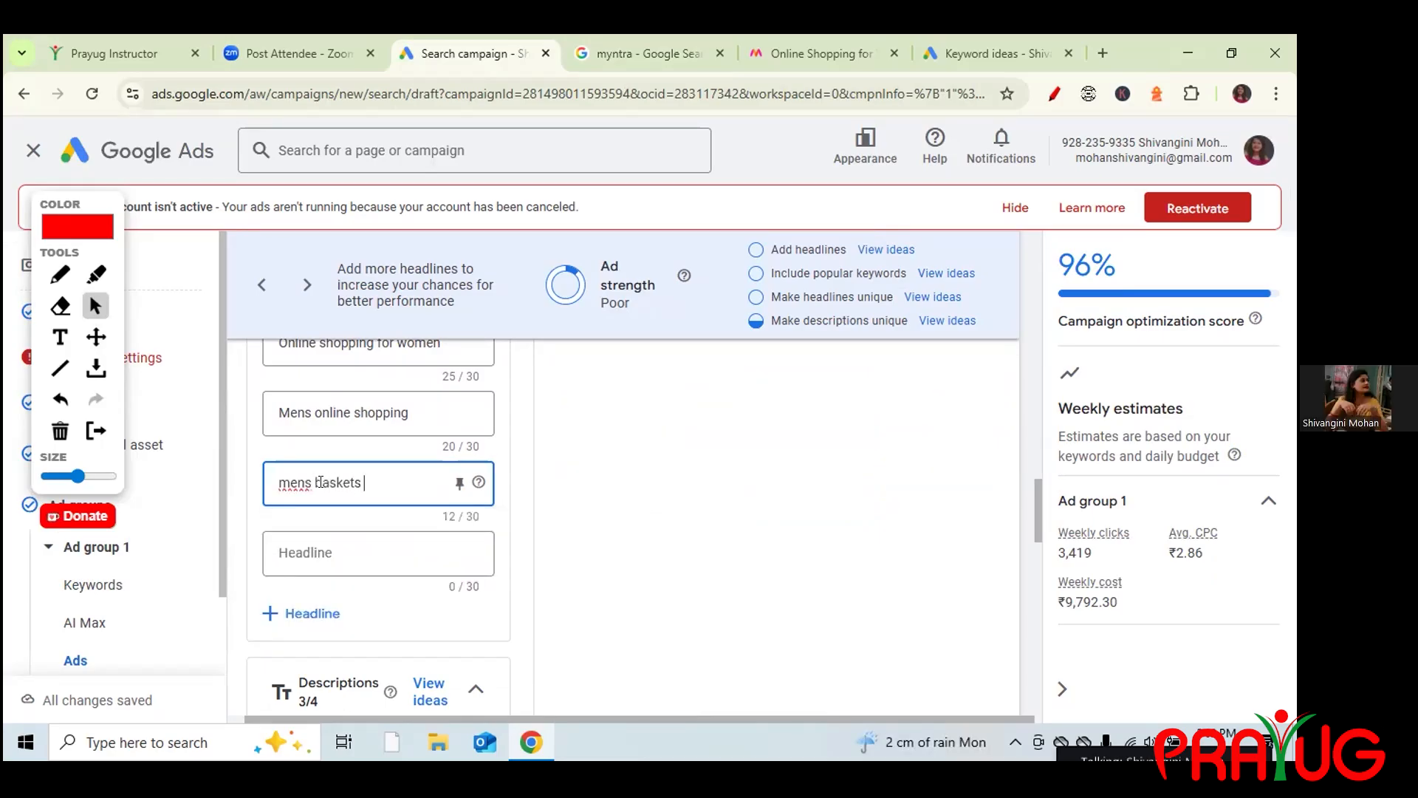
type(" shoes are also")
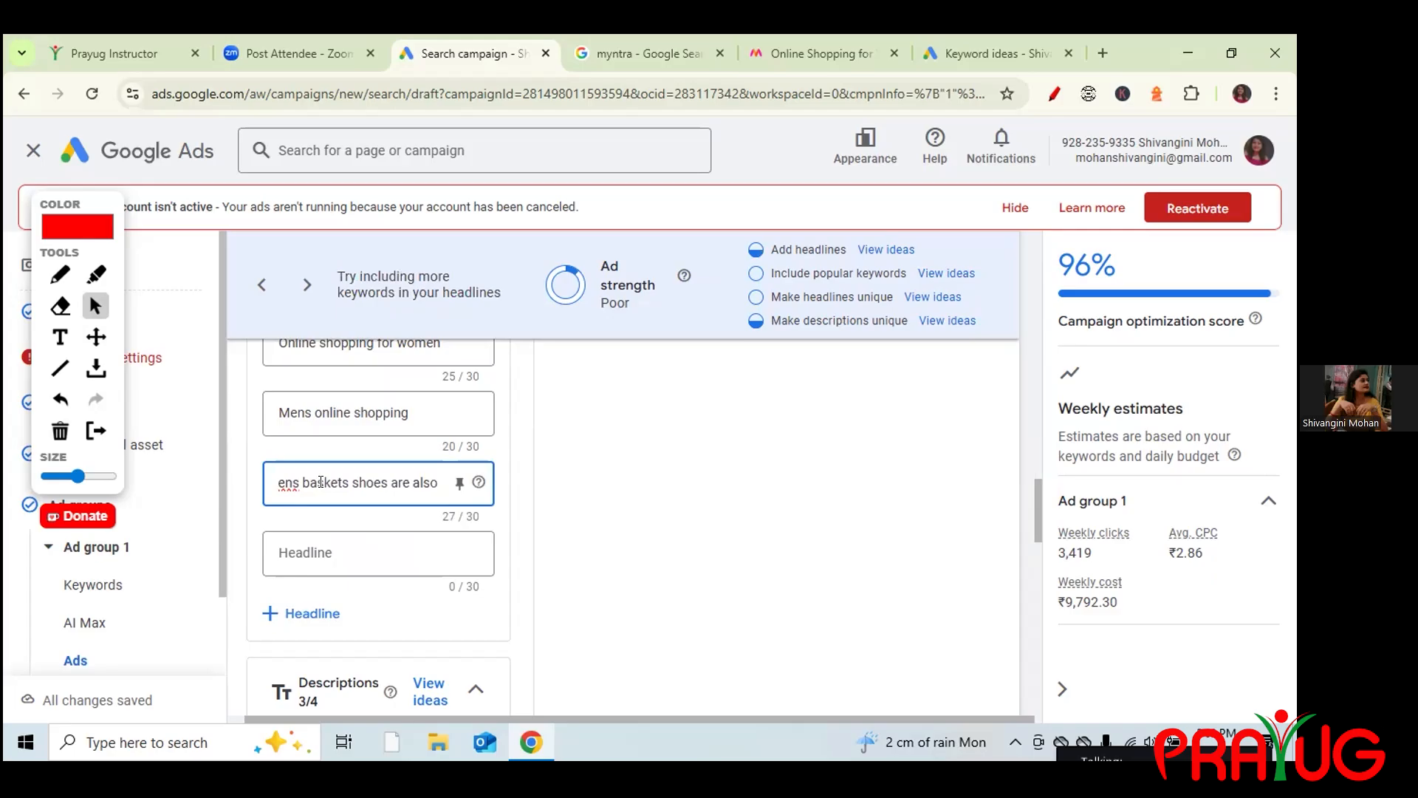
type(" 50%")
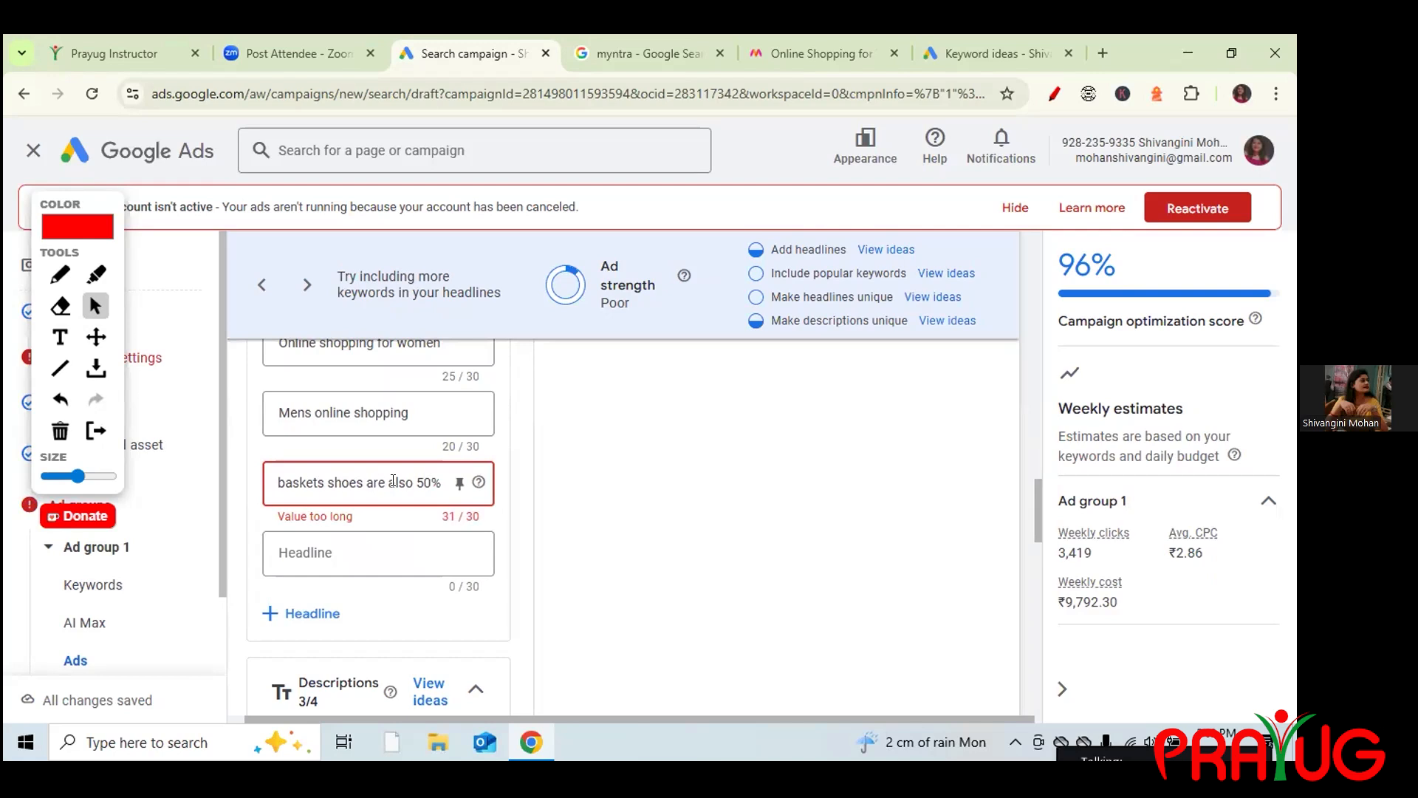
left_click_drag(413, 482, 363, 476)
key("BackSpace")
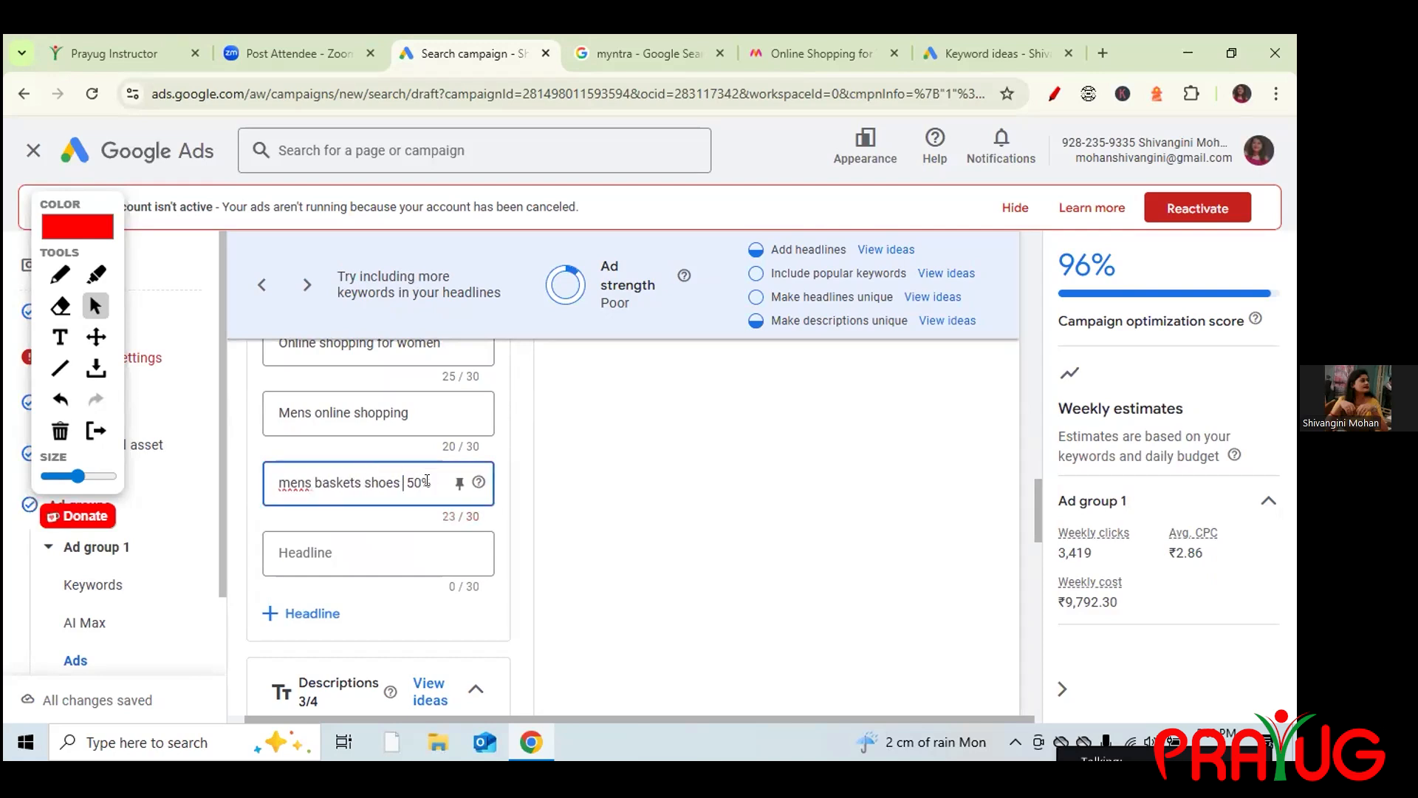
type("off")
left_click(388, 544)
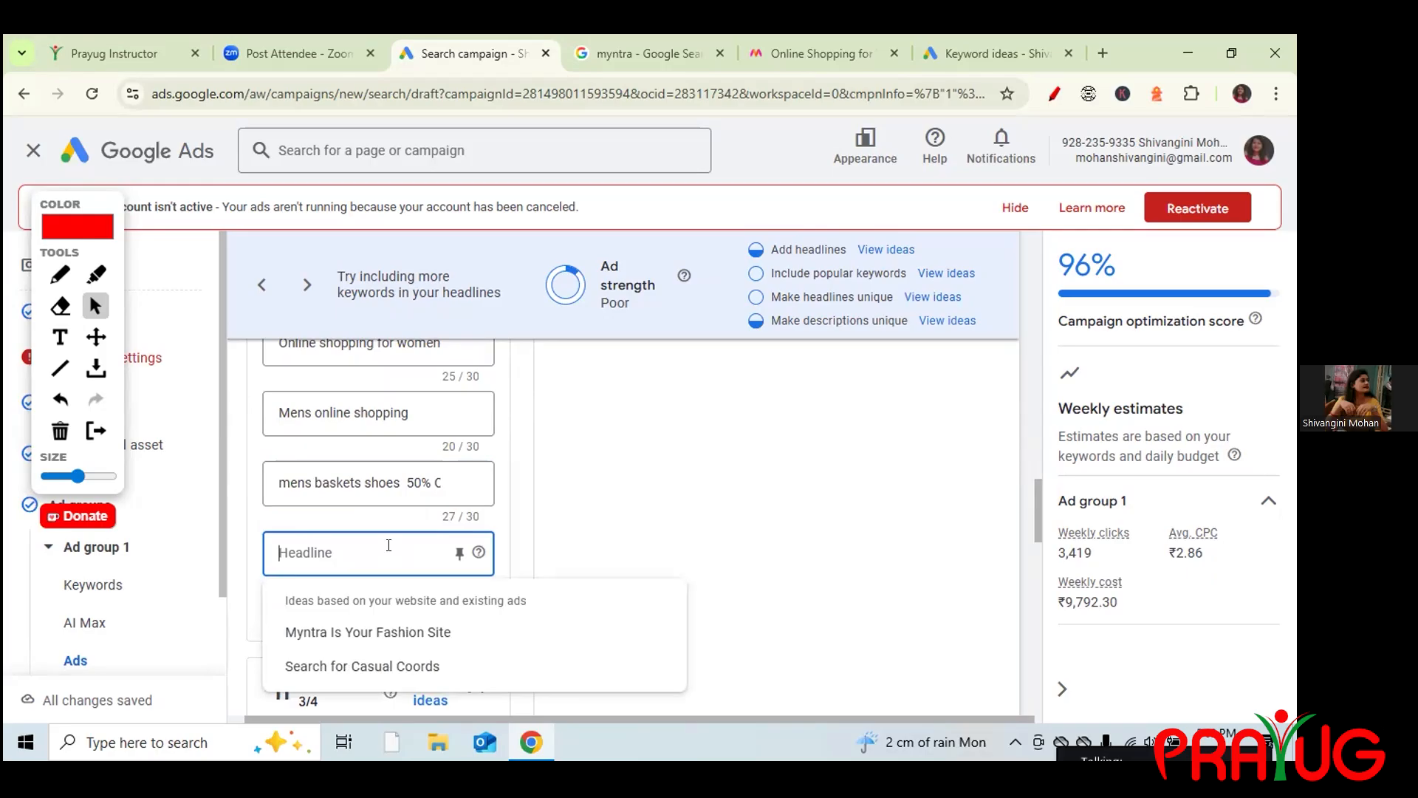
Add the headline 'Big Billions are coming soon', correcting its spelling and capitalization.
type("0")
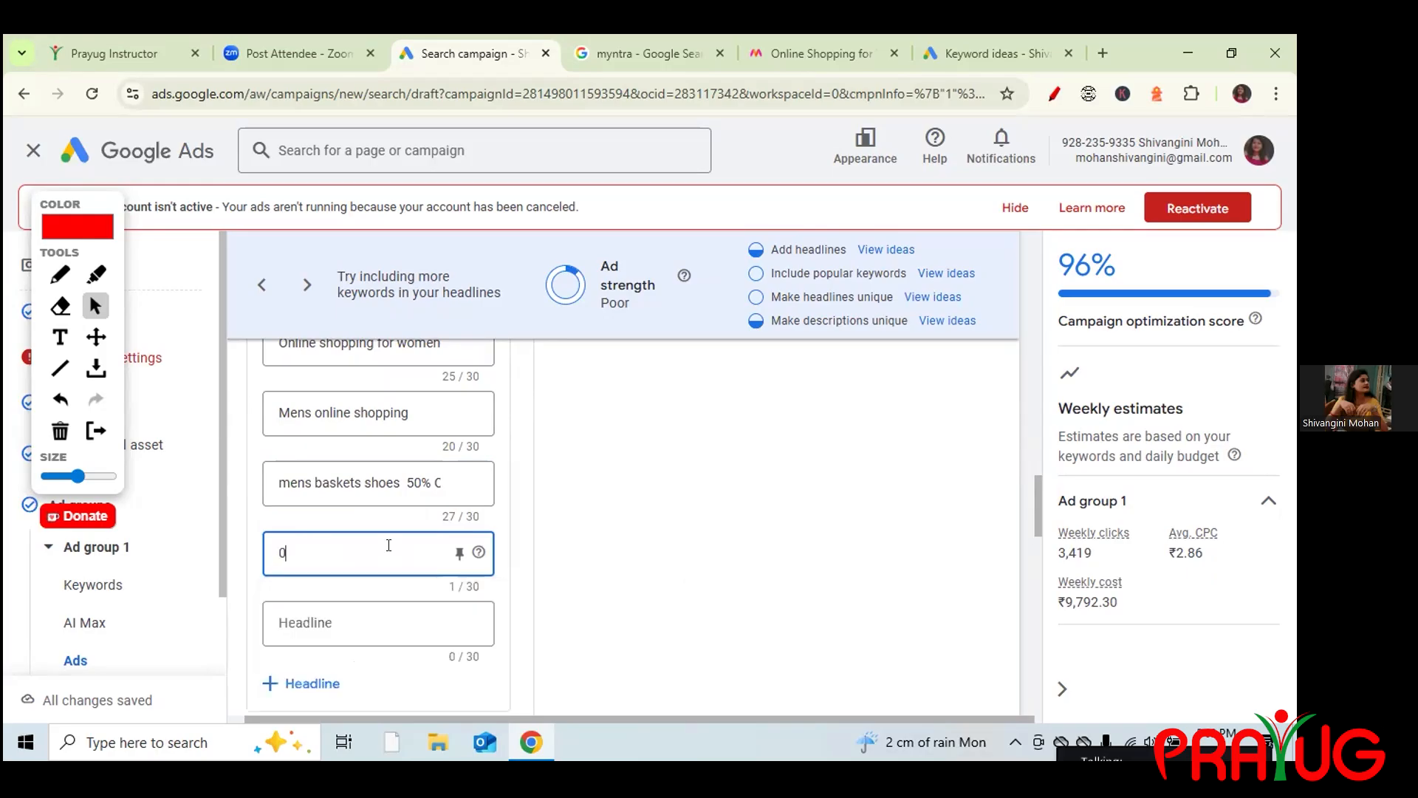
key("BackSpace")
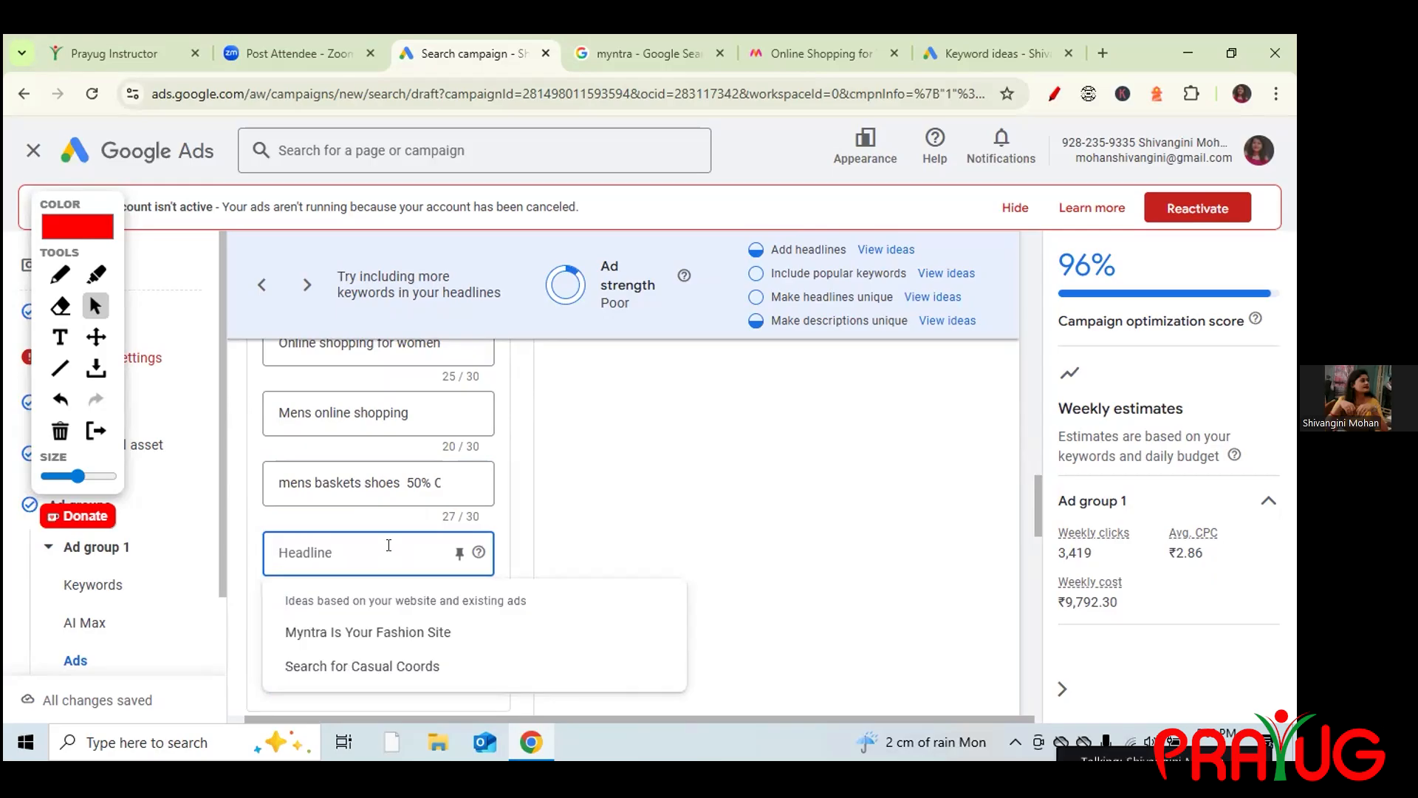
type("Big")
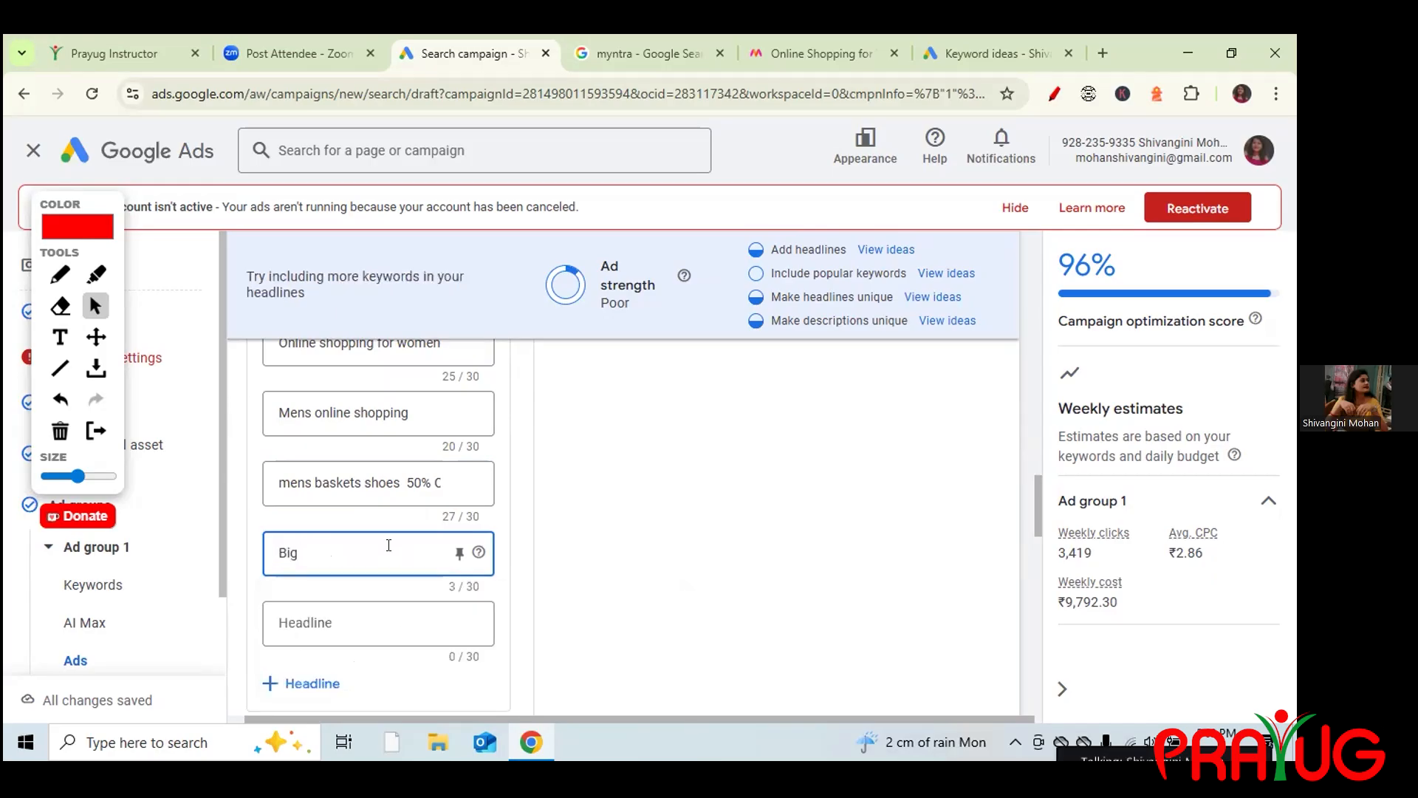
type(" billon")
right_click(317, 551)
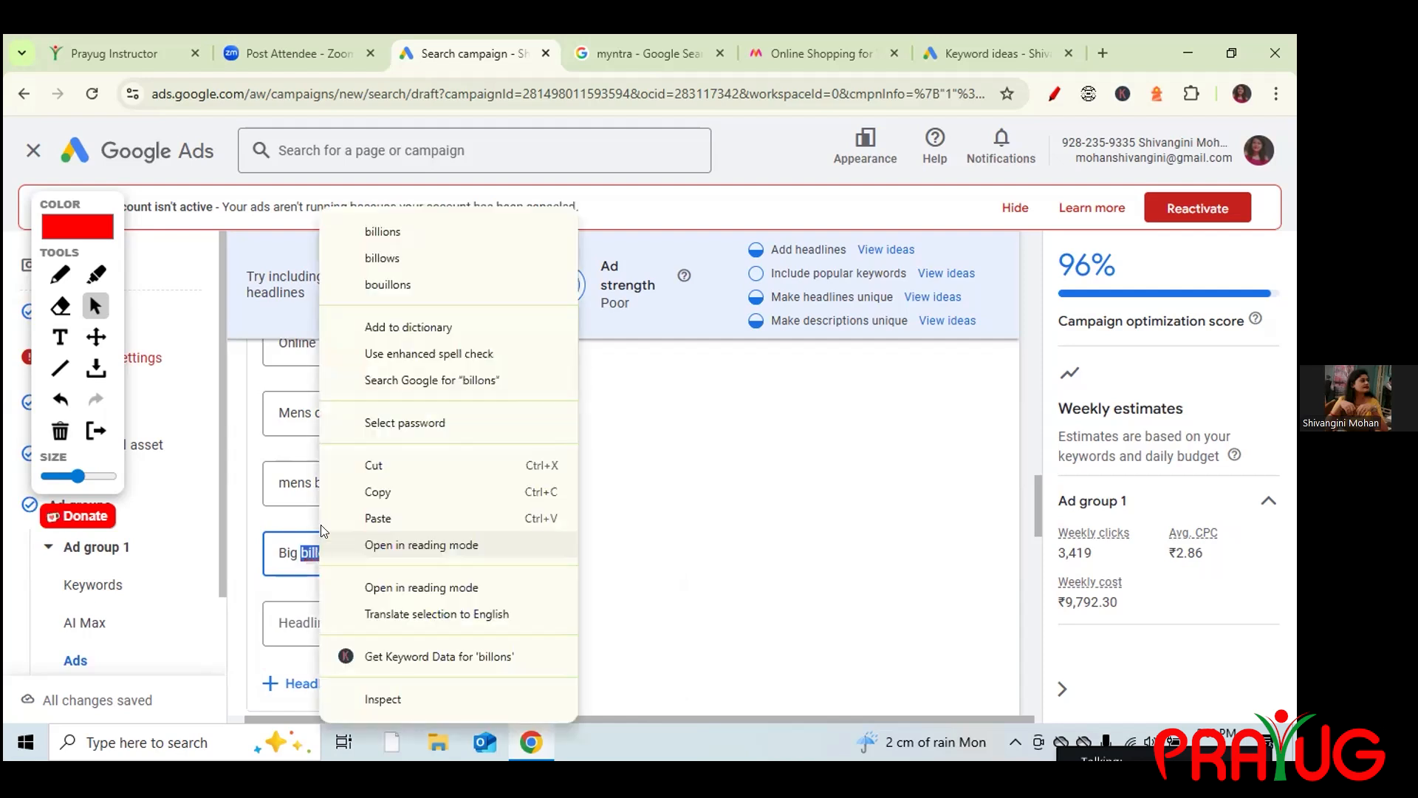
left_click(376, 239)
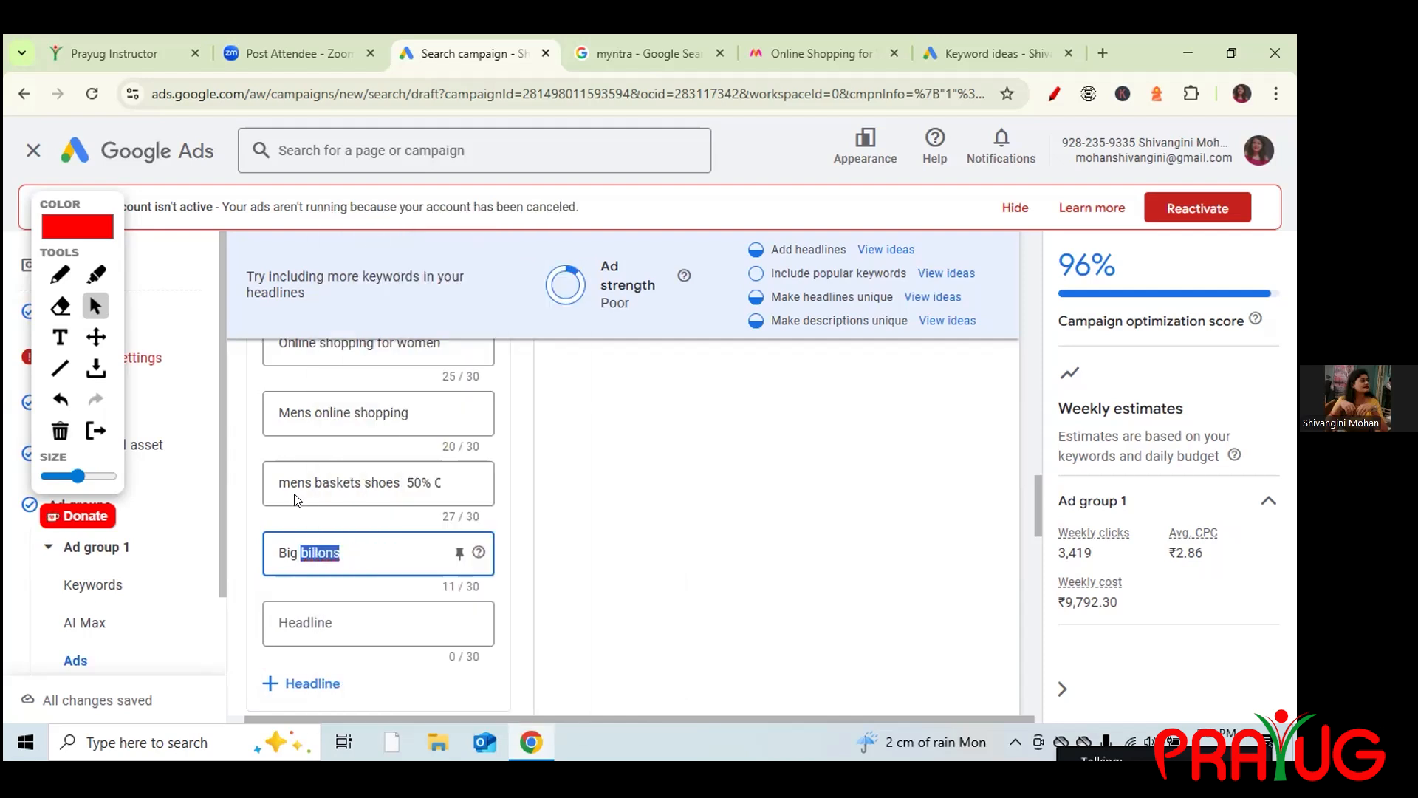
left_click(305, 551)
key("BackSpace")
type("Billions are fro")
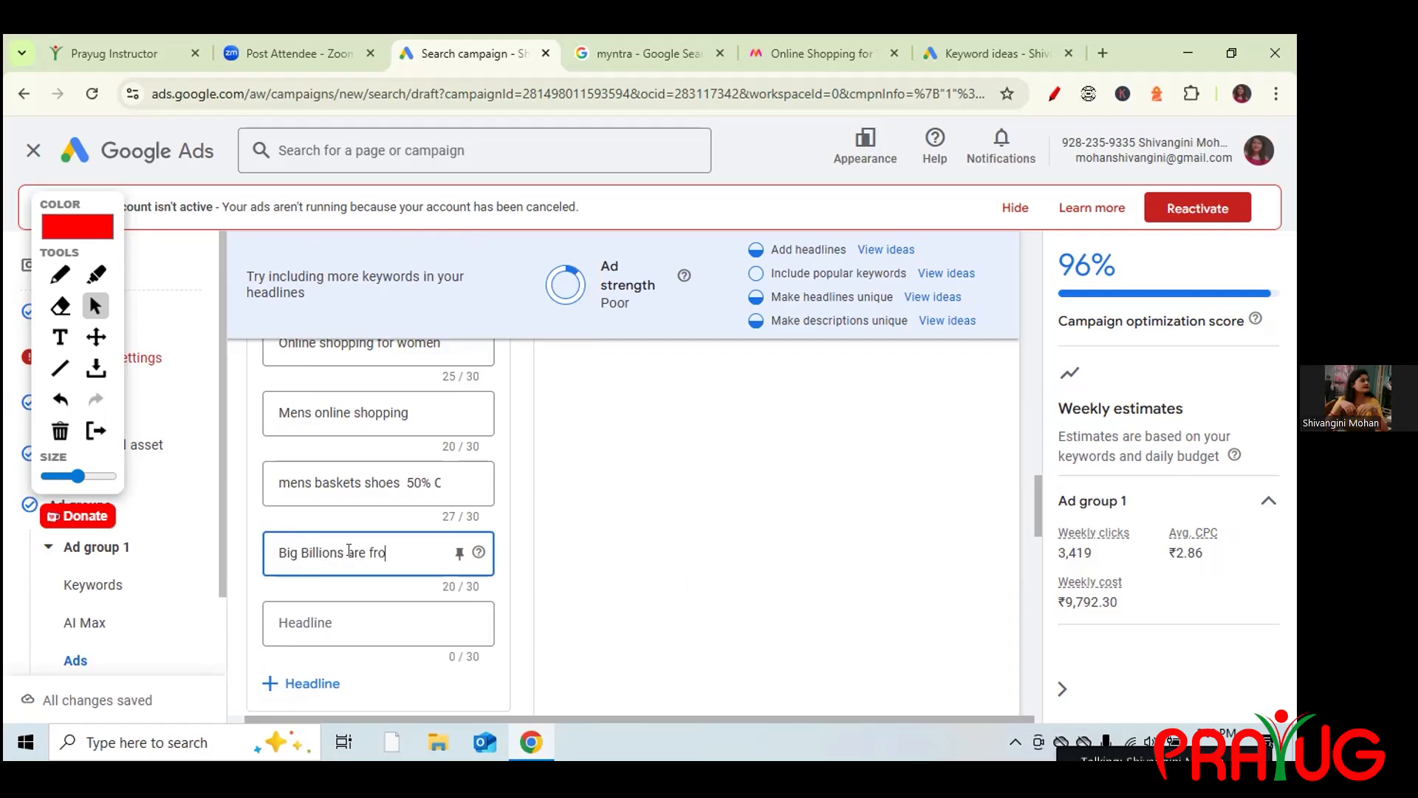
type("m 2")
key("BackSpace")
key("BackSpace")
key("BackSpace")
key("BackSpace")
key("BackSpace")
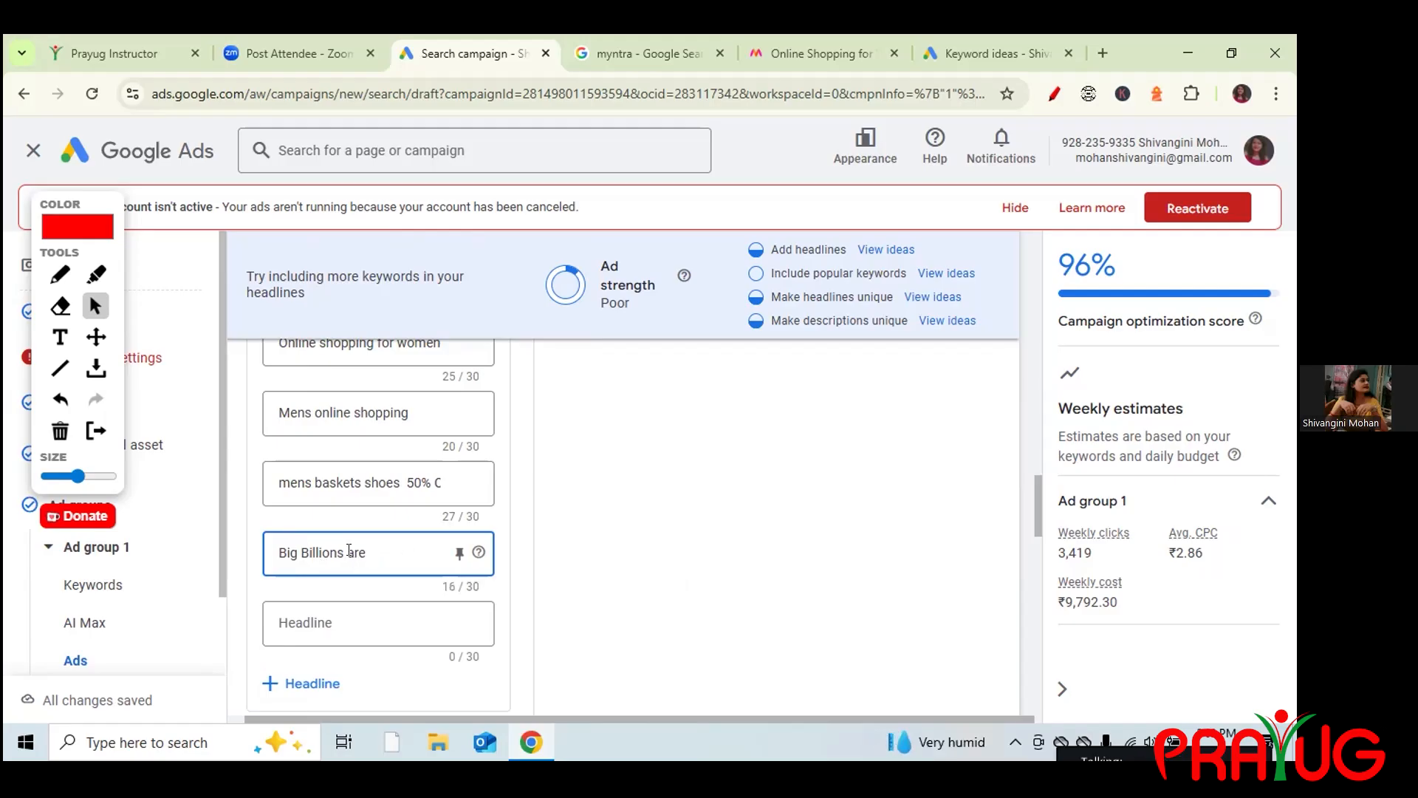
type("coming soon")
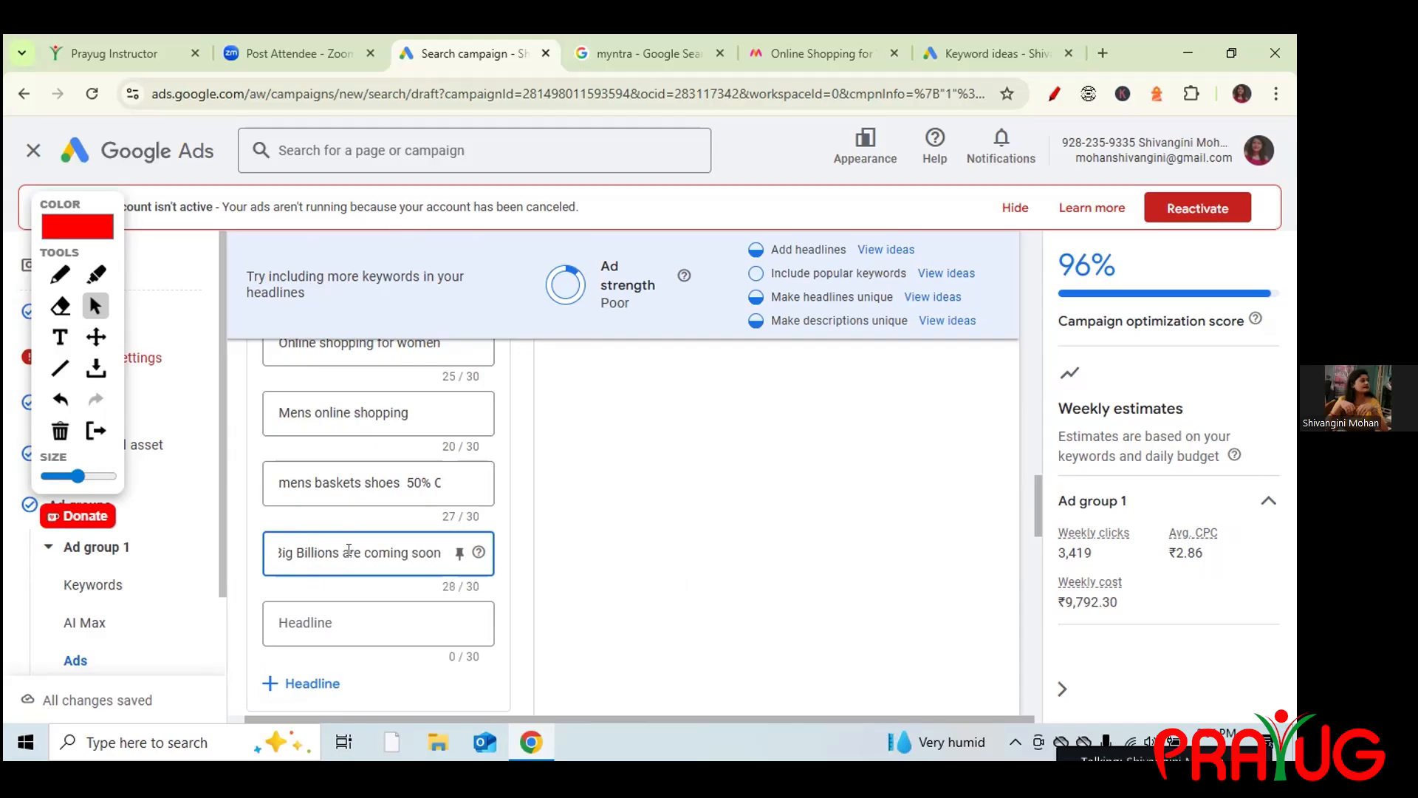
left_click(405, 413)
type(".")
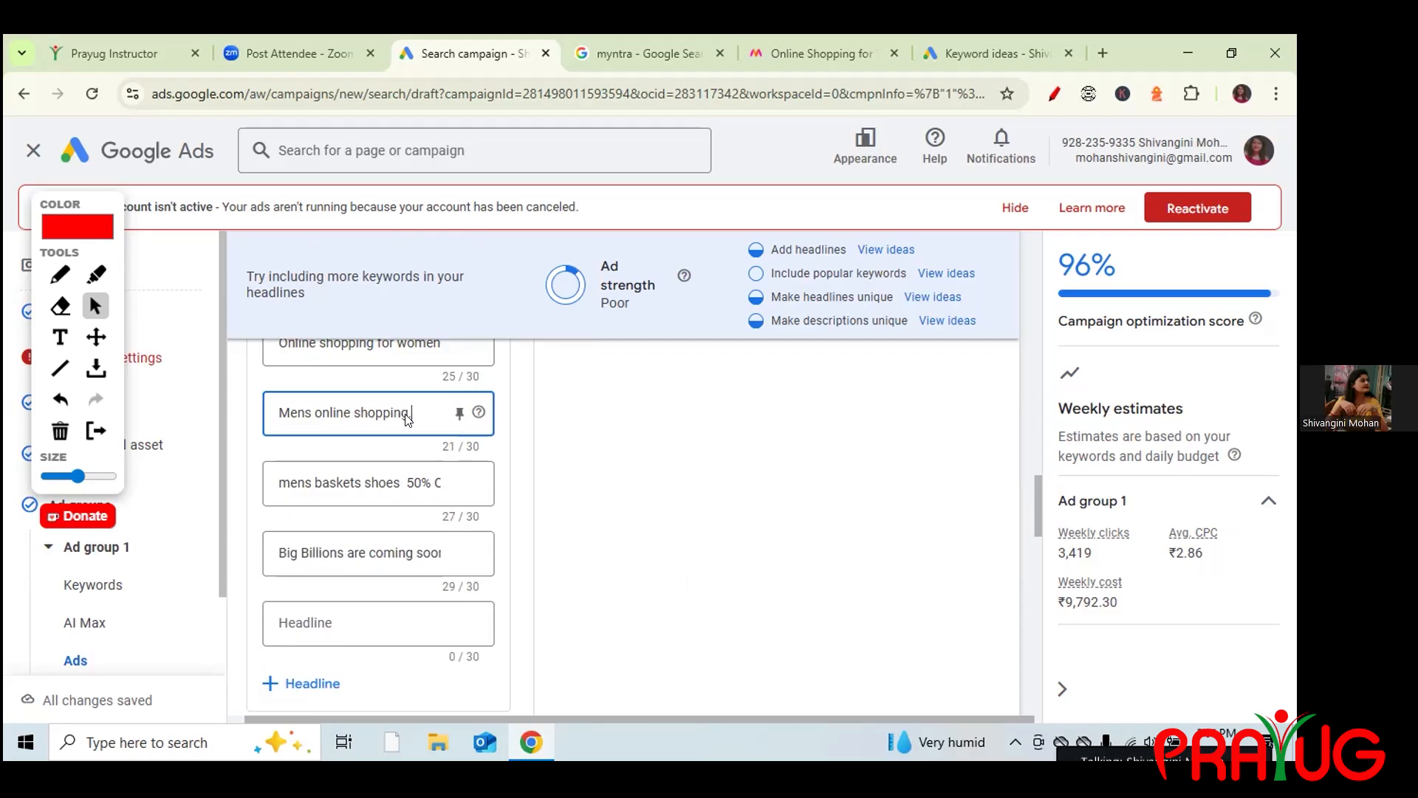
left_click(437, 345)
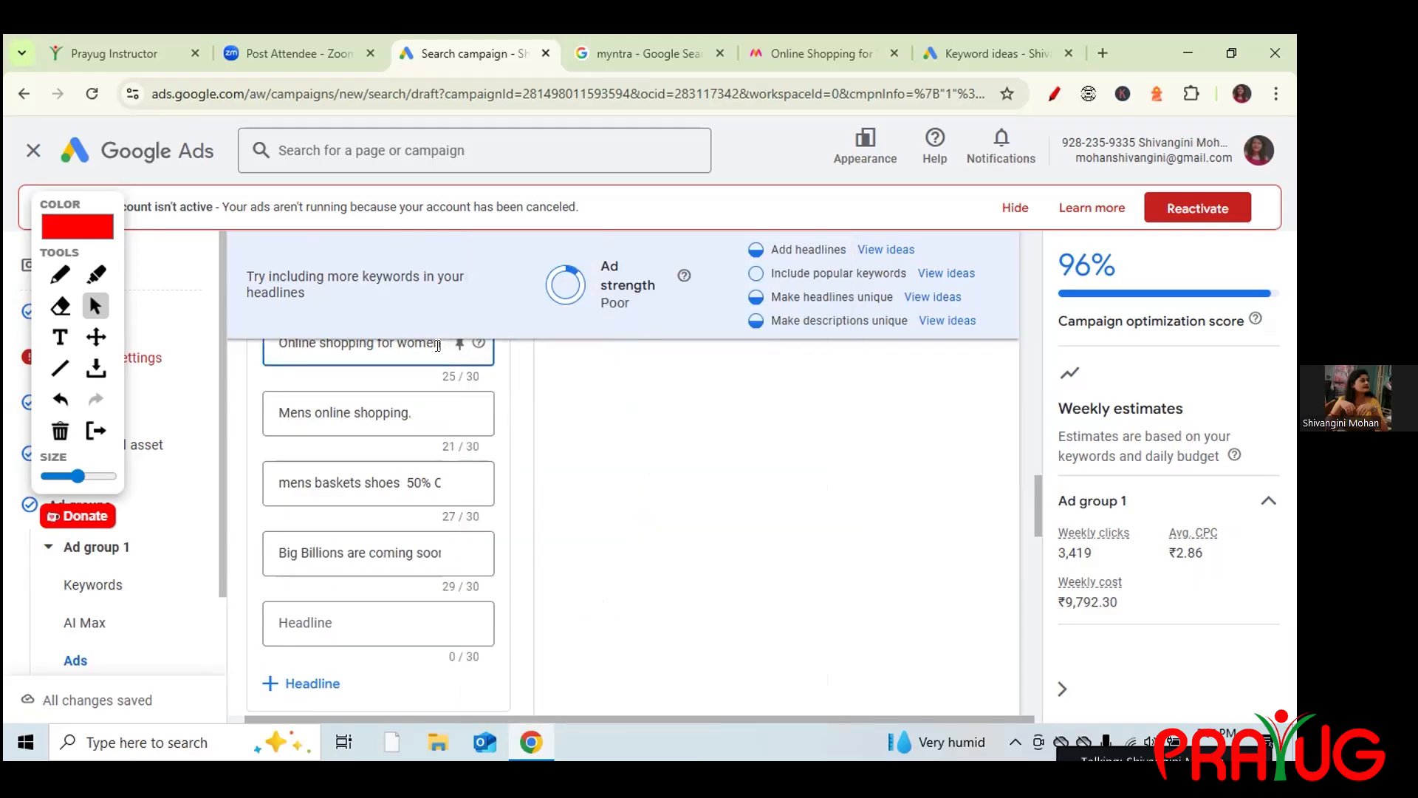
Add the headline 'Offers are also on electroics' (29/30), raising ad strength to Average.
left_click(307, 622)
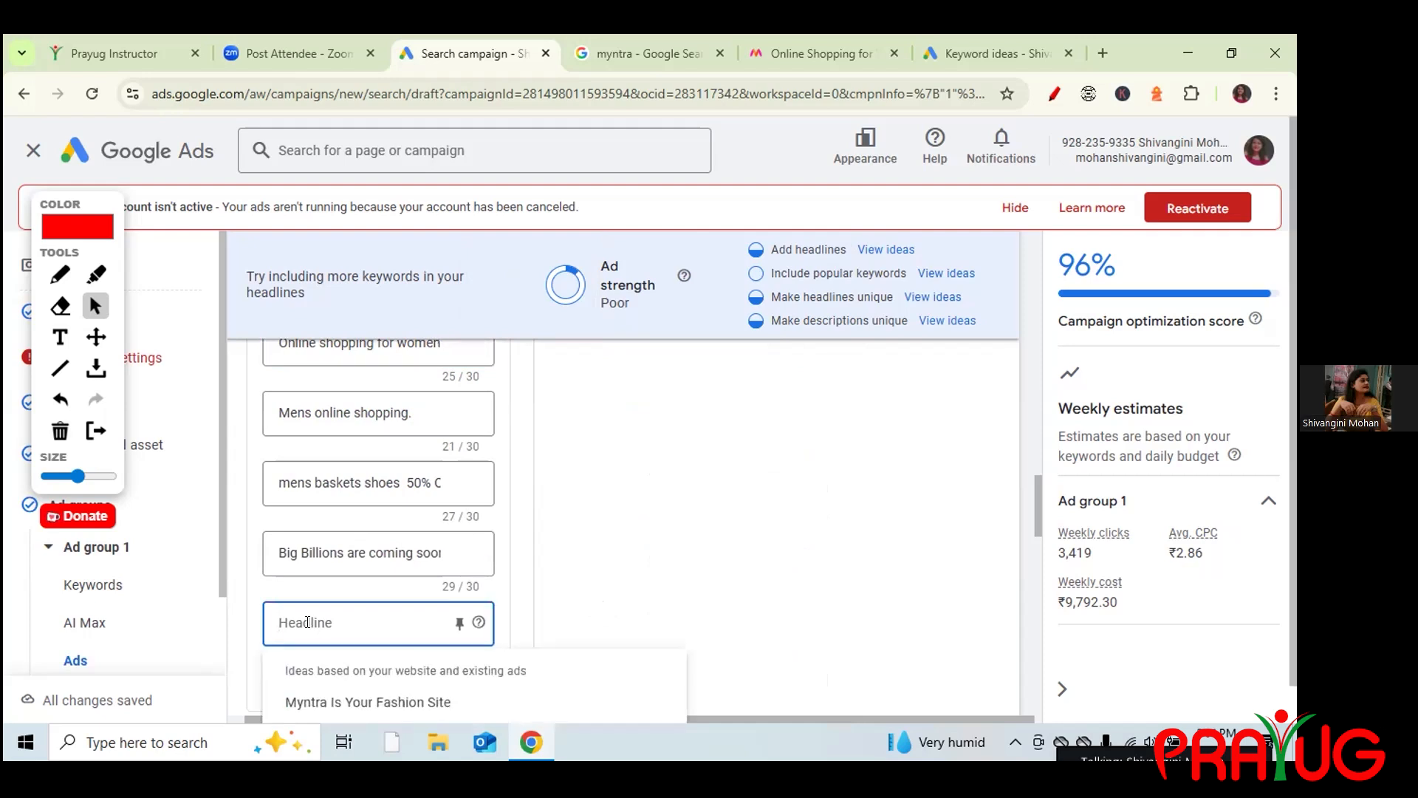
type("offre")
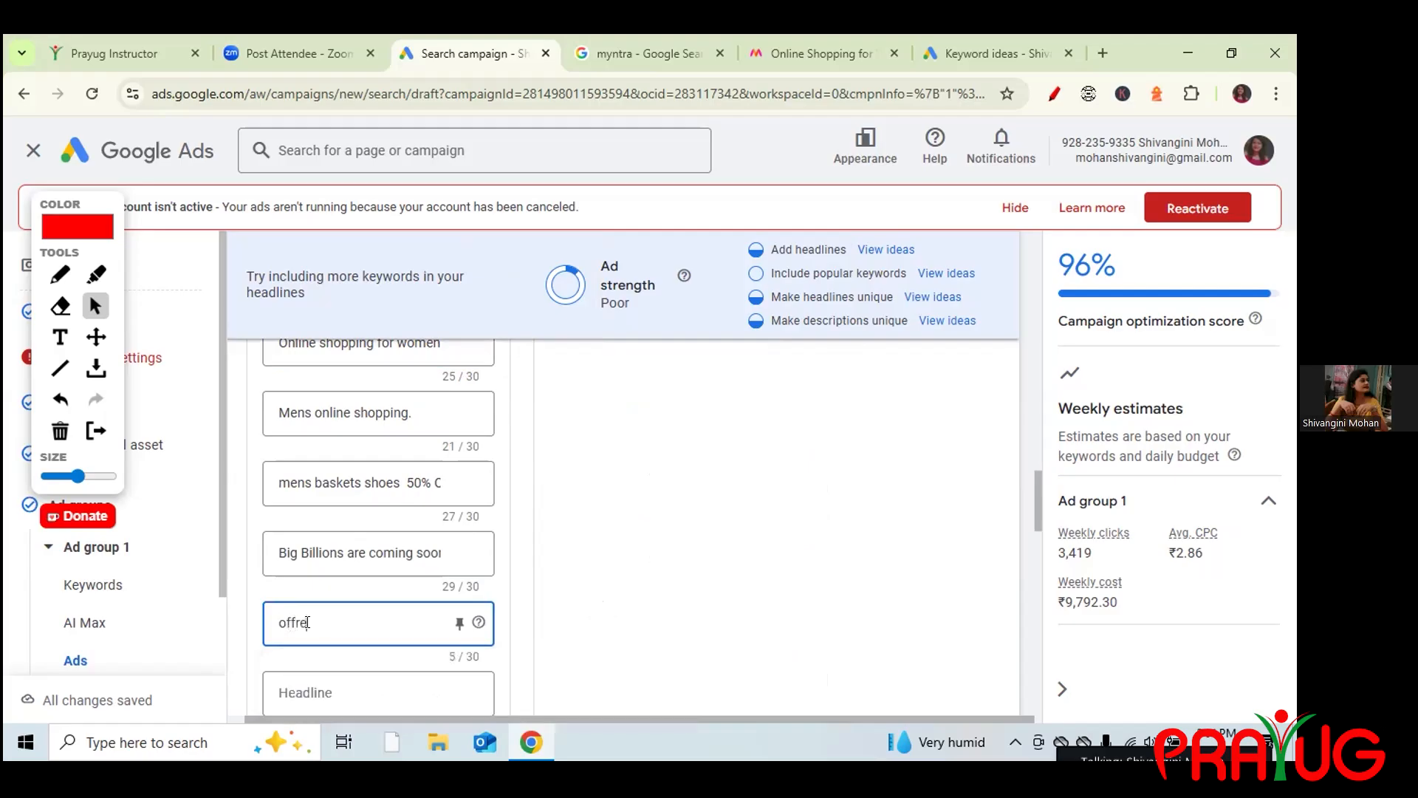
key("BackSpace")
key("BackSpace")
key("BackSpace")
type("Offres")
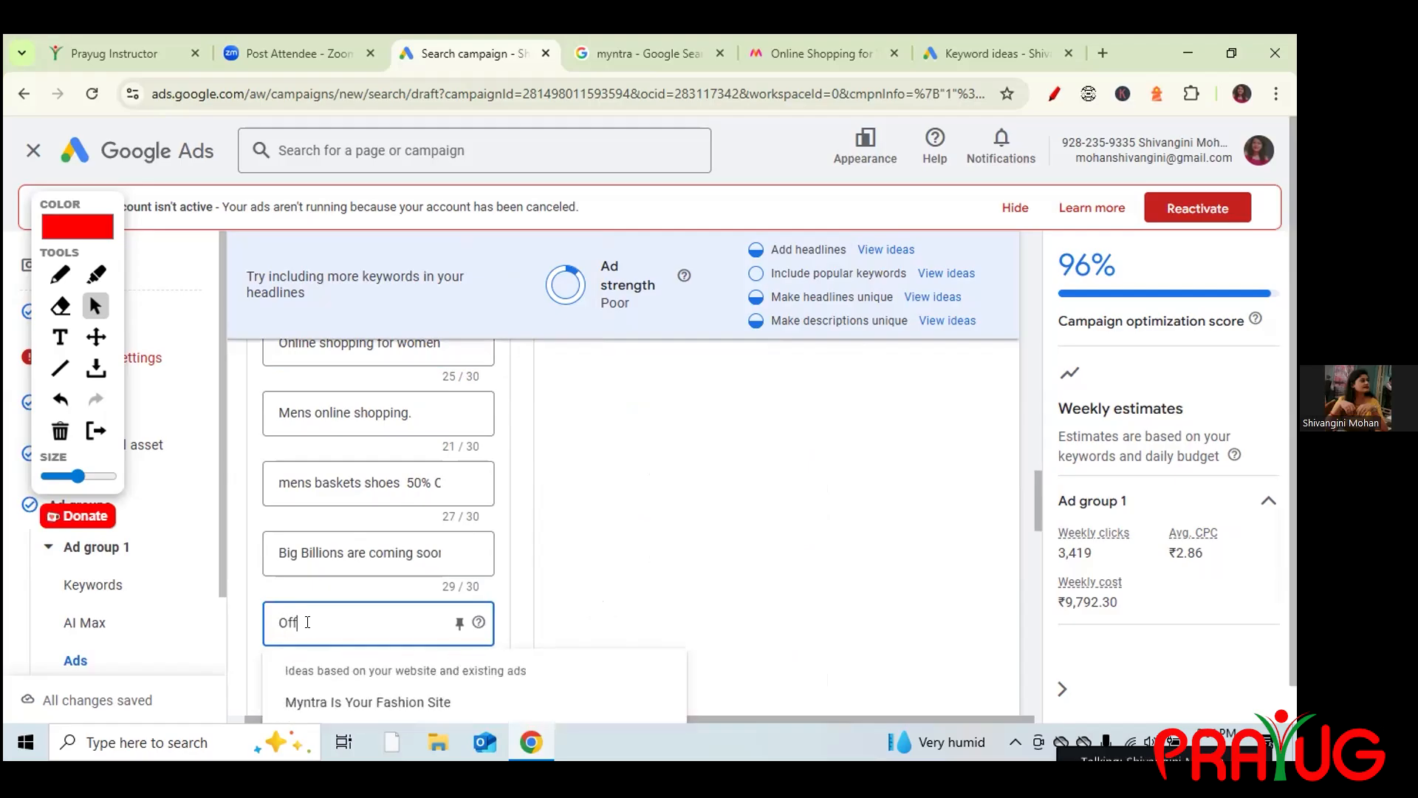
key("BackSpace")
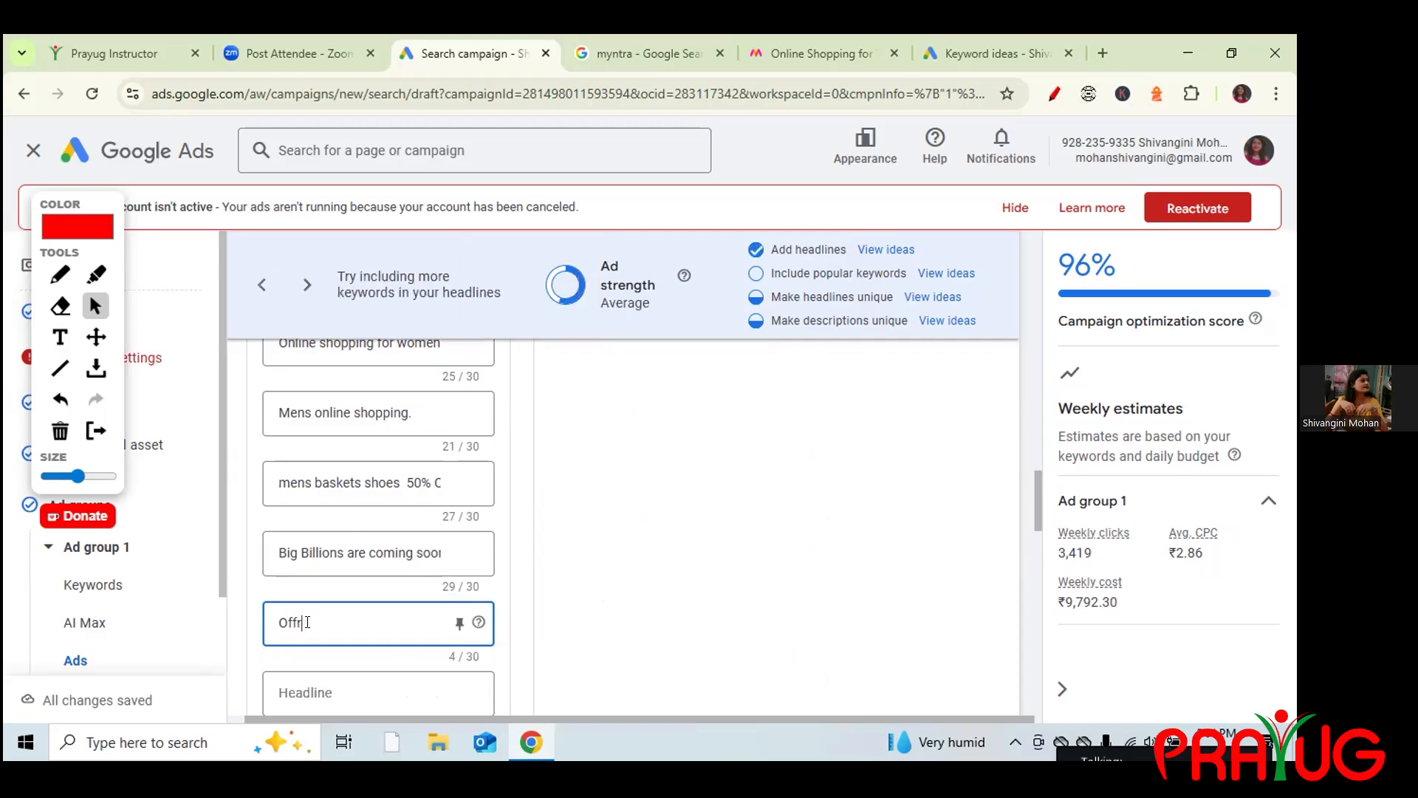
type("rs are also on electro")
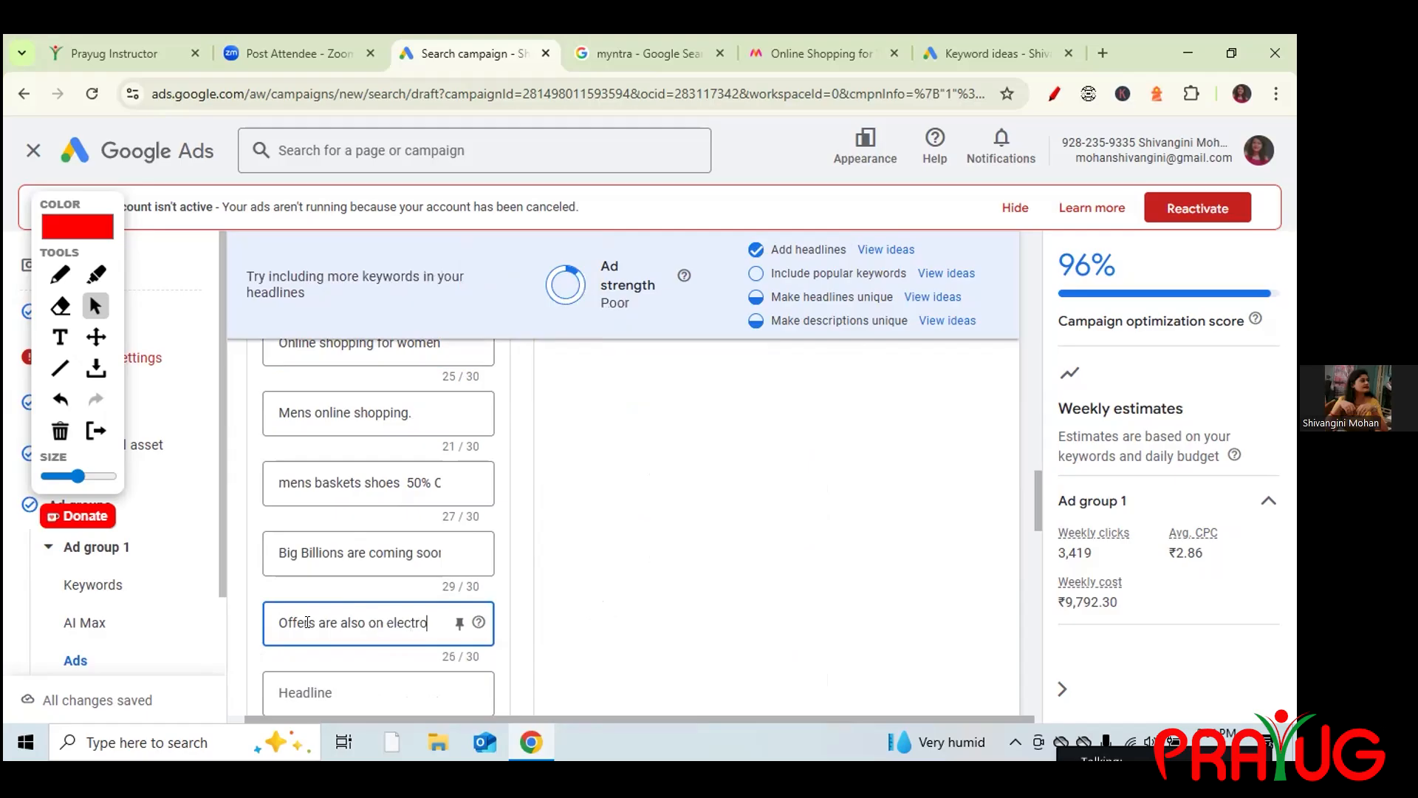
type("ics items")
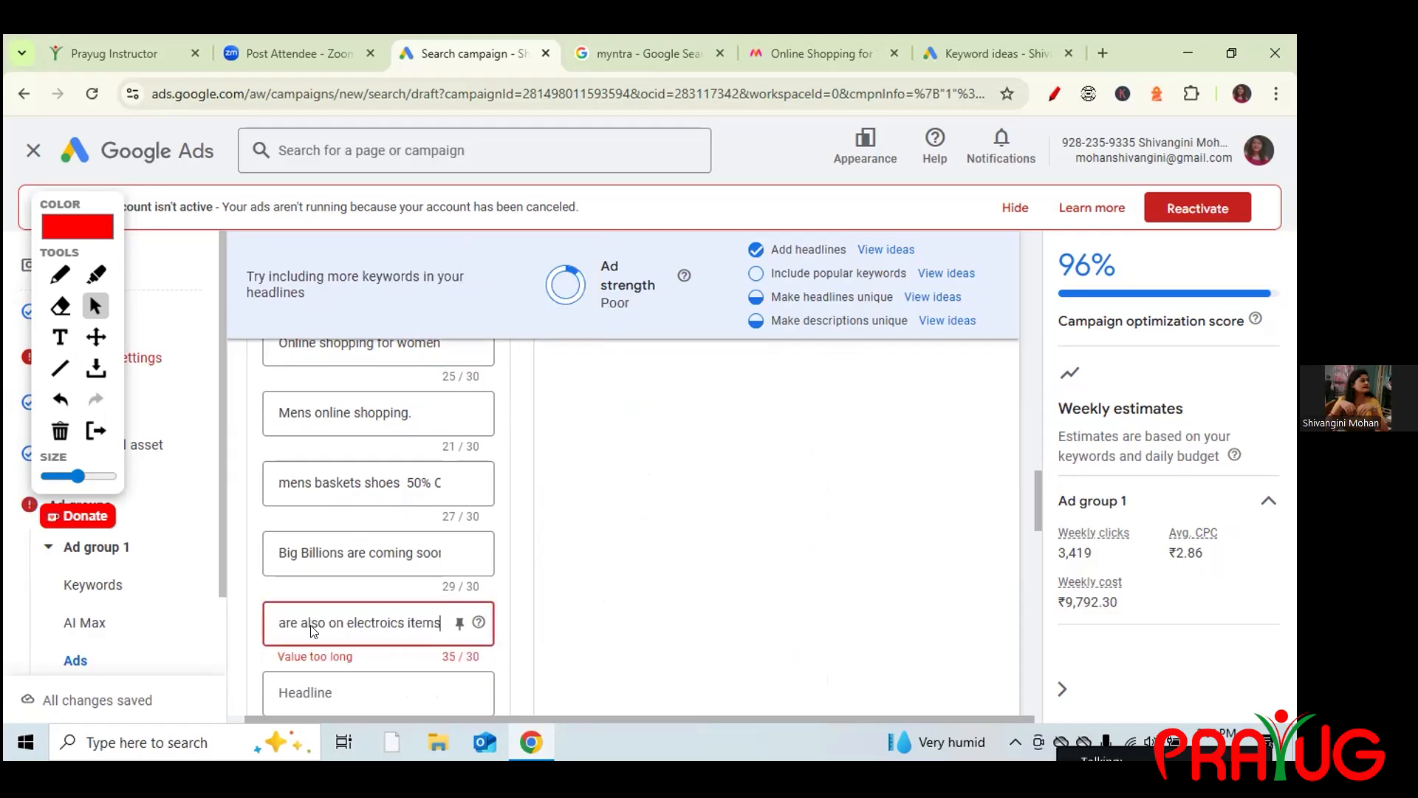
left_click(442, 626)
left_click(435, 624)
key("Right")
key("Right")
key("Right")
key("Right")
key("Right")
key("Right")
key("Right")
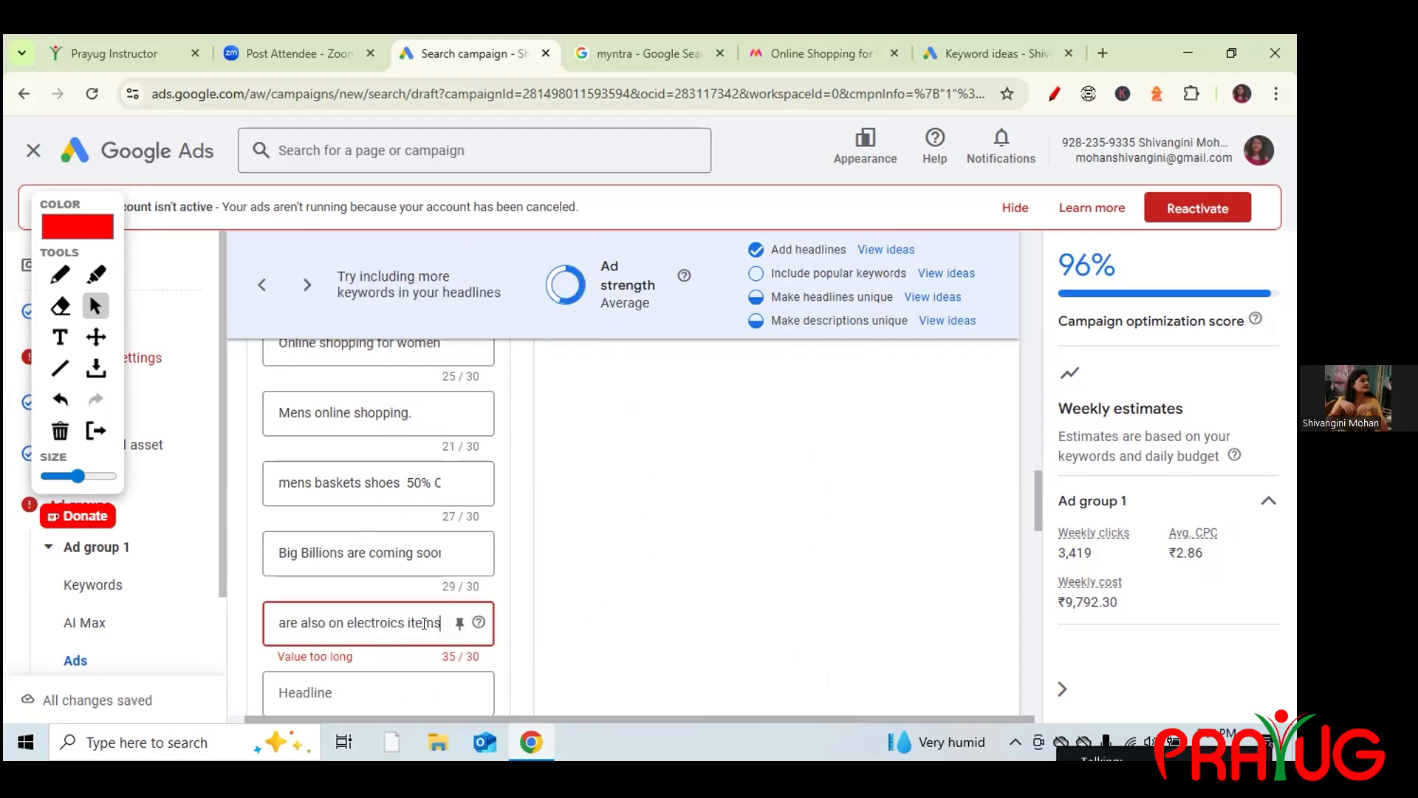
key("BackSpace")
key("BackSpace")
key("BackSpace")
key("BackSpace")
key("BackSpace")
key("BackSpace")
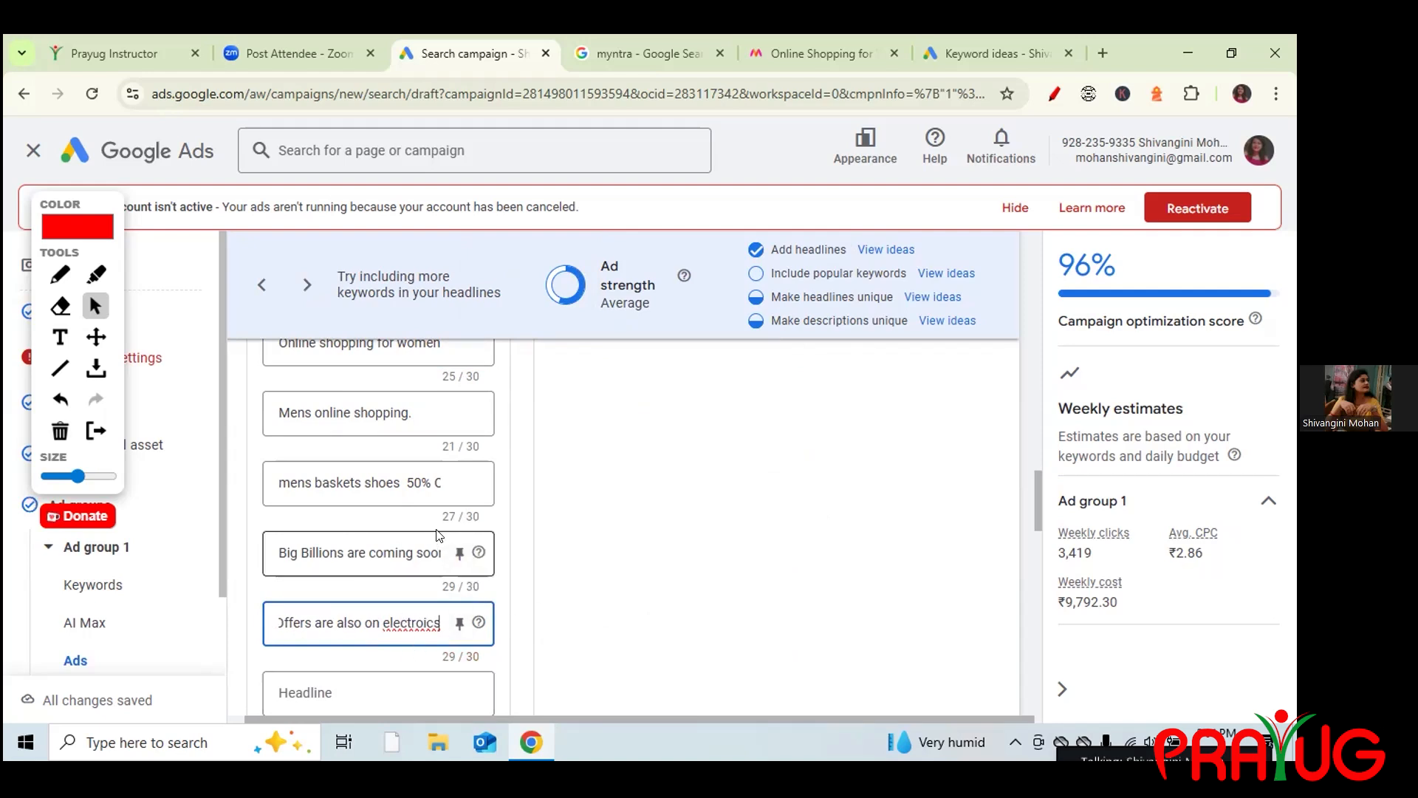
Paste Myntra's Google search snippet into a fourth description.
left_click_drag(1037, 498, 1040, 568)
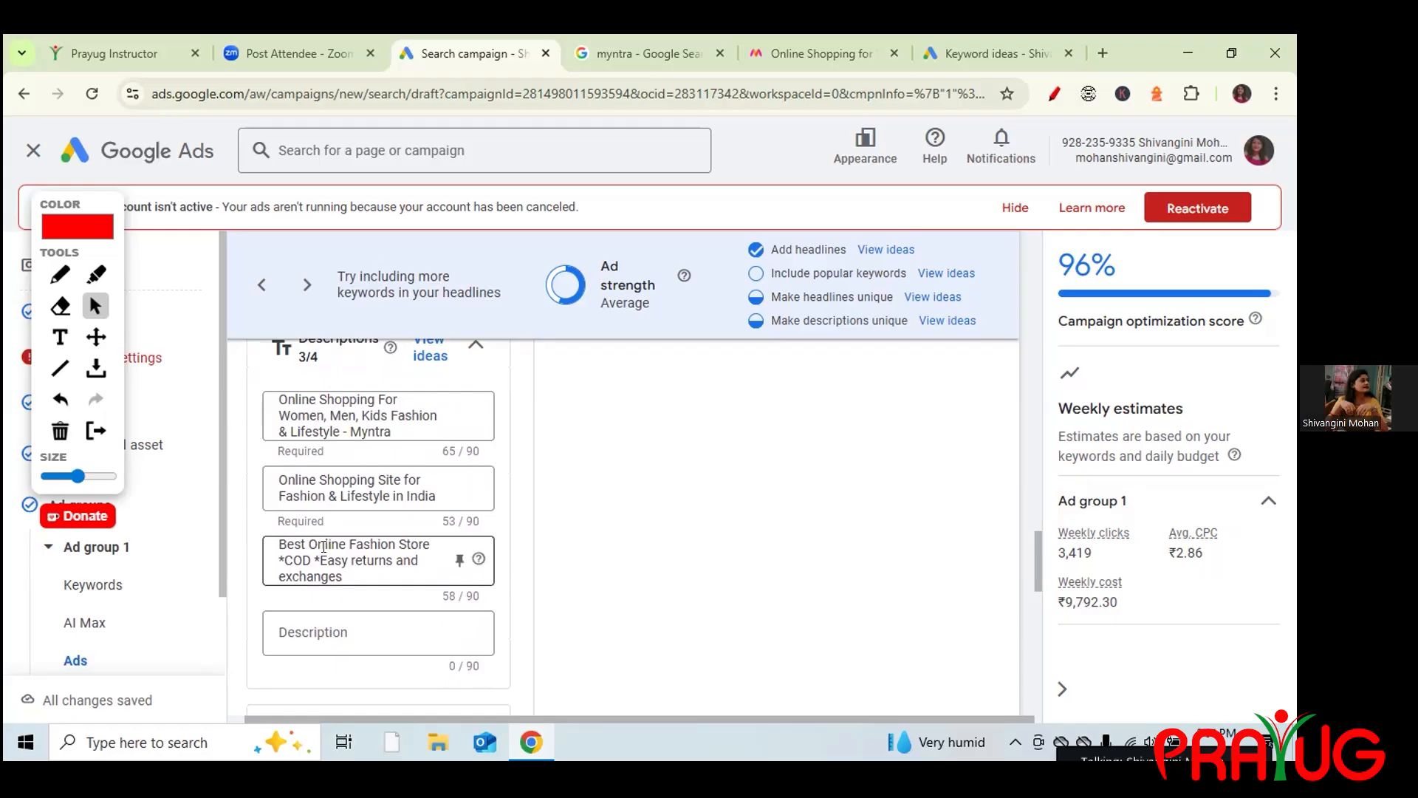
left_click(325, 632)
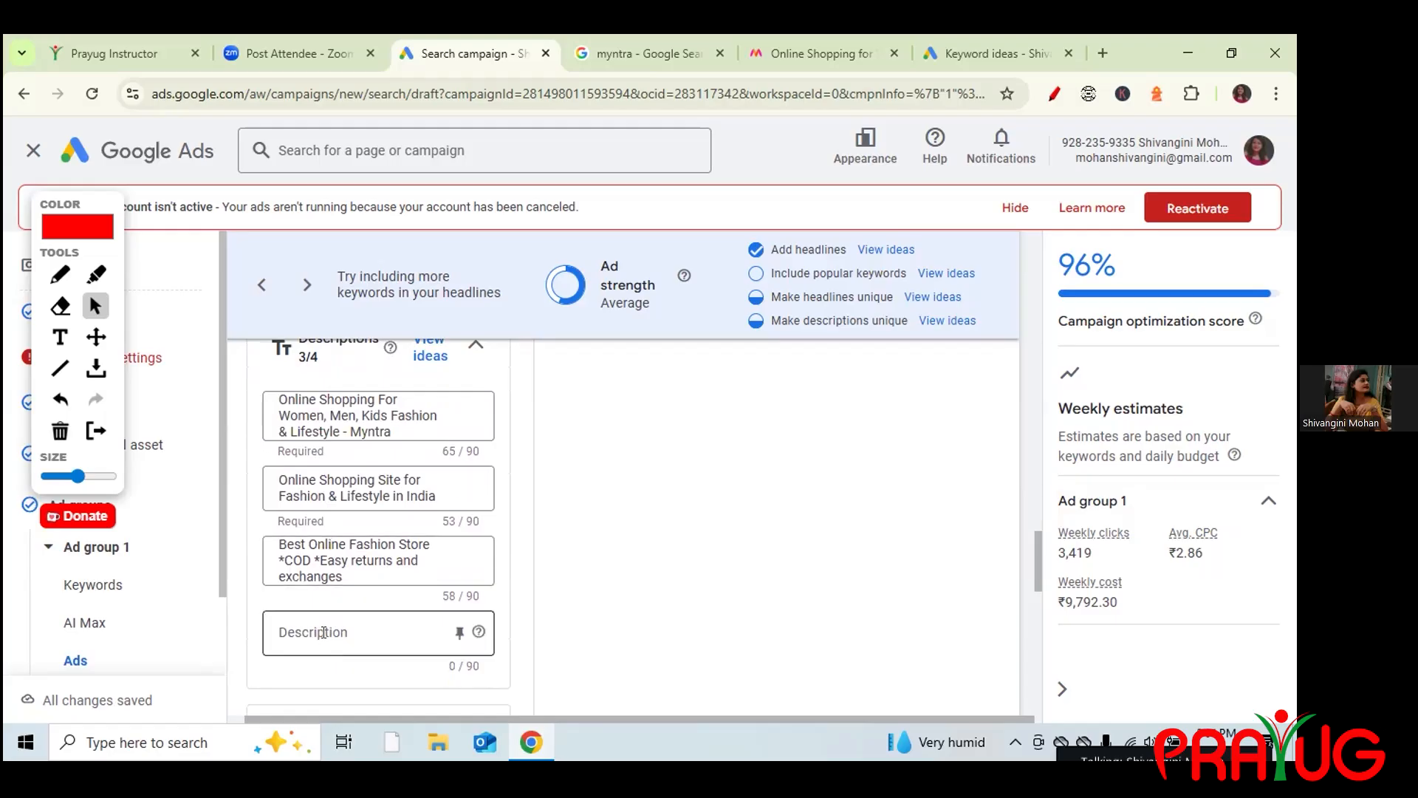
left_click(641, 45)
left_click_drag(174, 387, 487, 397)
key("ctrl+c")
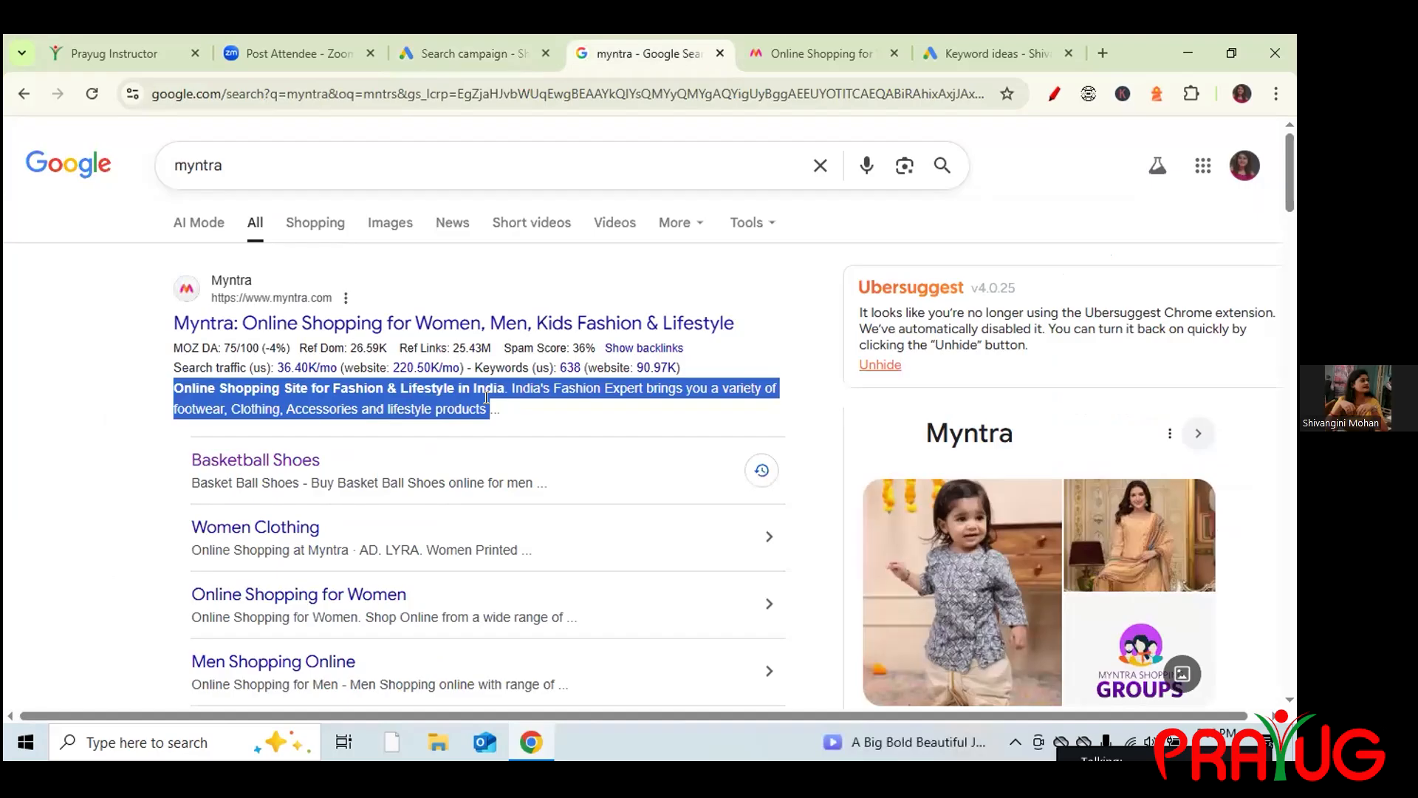
left_click(450, 50)
key("ctrl+v")
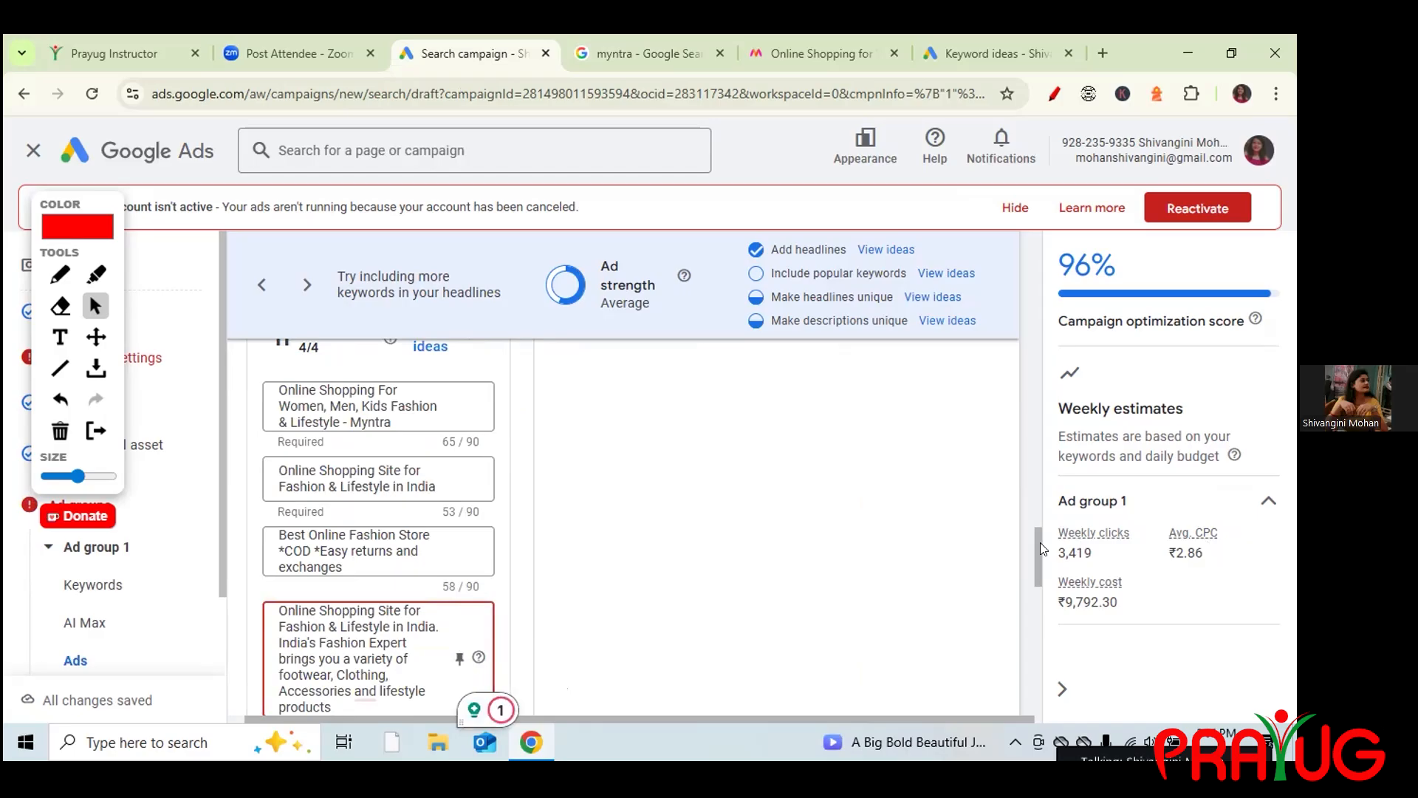
Trim the pasted description toward 90 characters, removing text after 'India.'.
left_click_drag(1037, 542, 1037, 559)
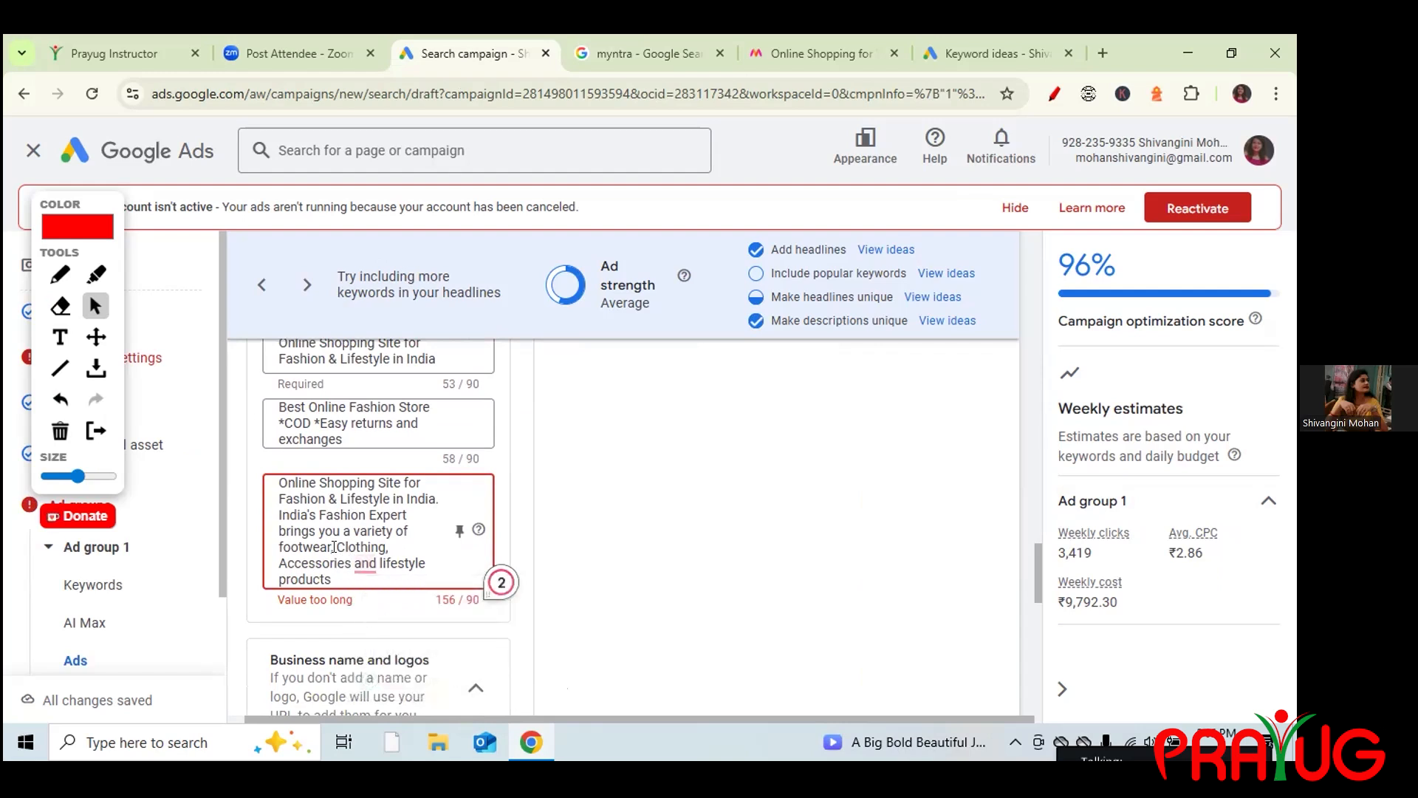
left_click(340, 582, "shift")
key("BackSpace")
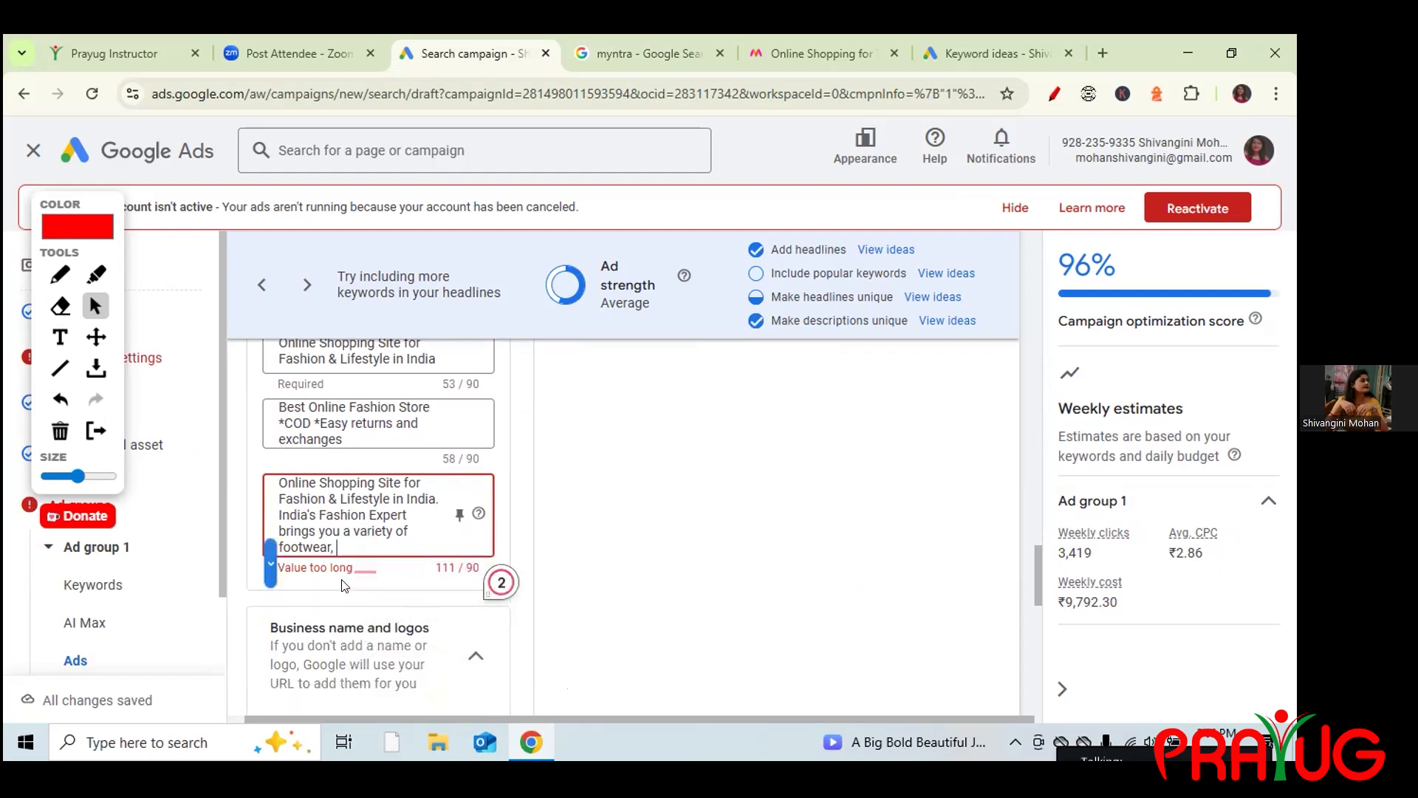
key("BackSpace")
key("BackSpace")
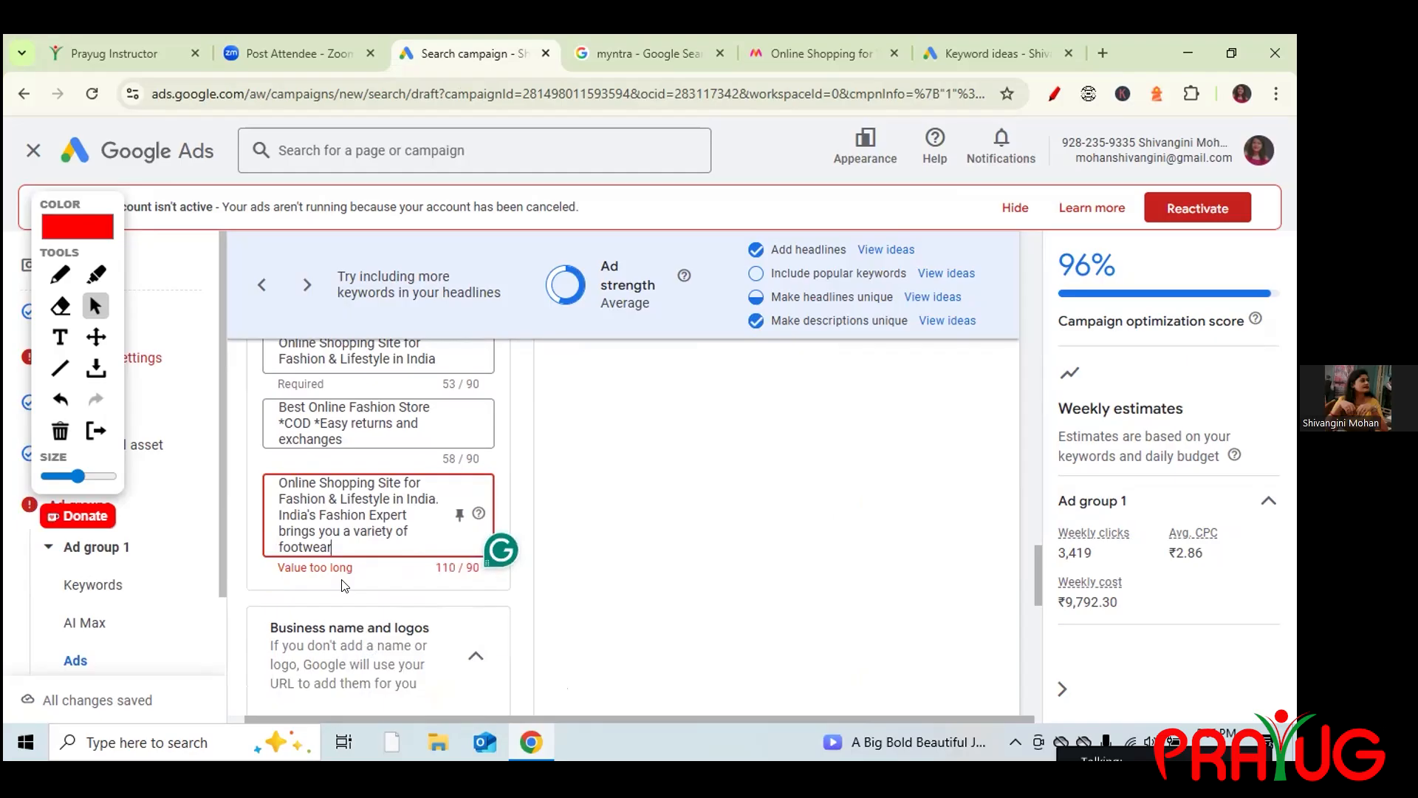
left_click_drag(280, 516, 337, 547)
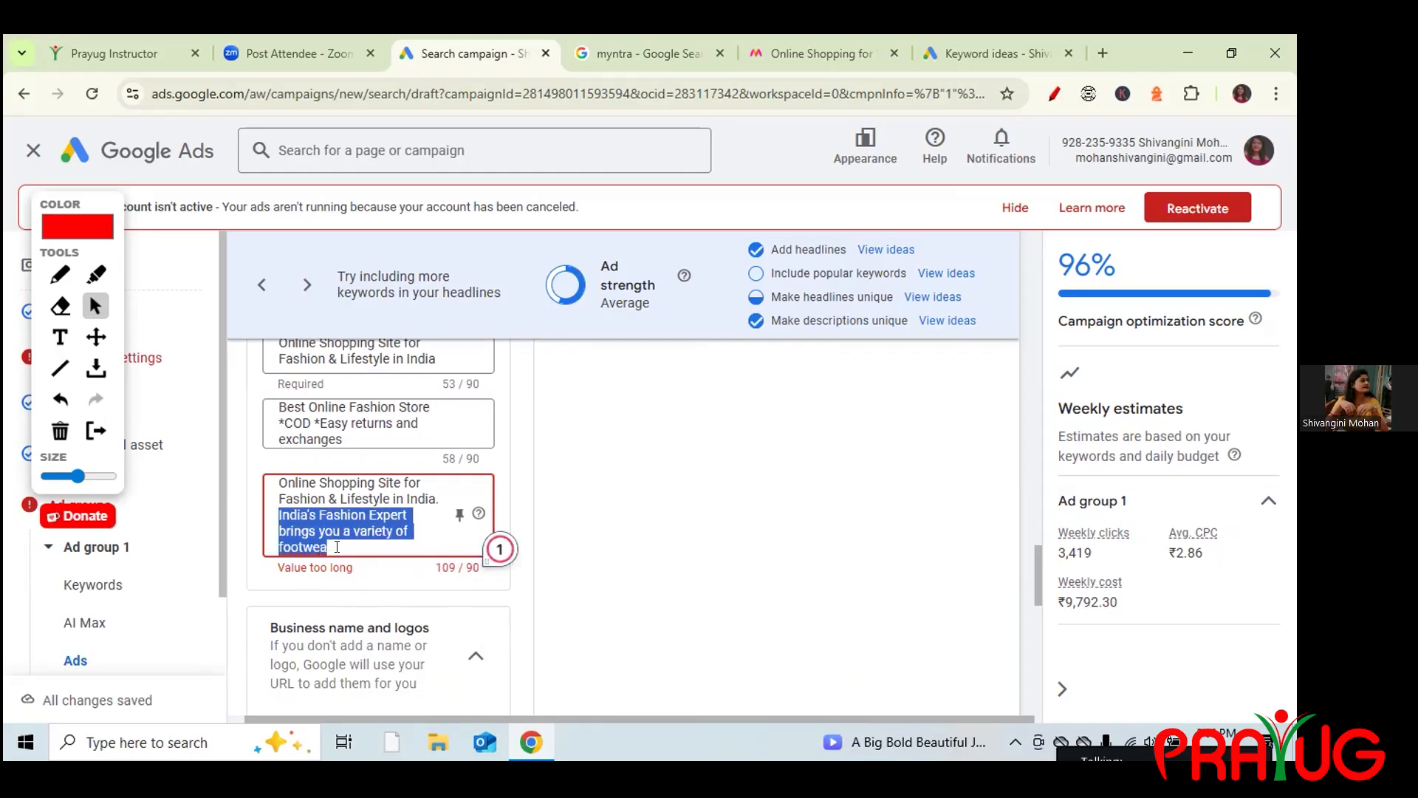
key("BackSpace")
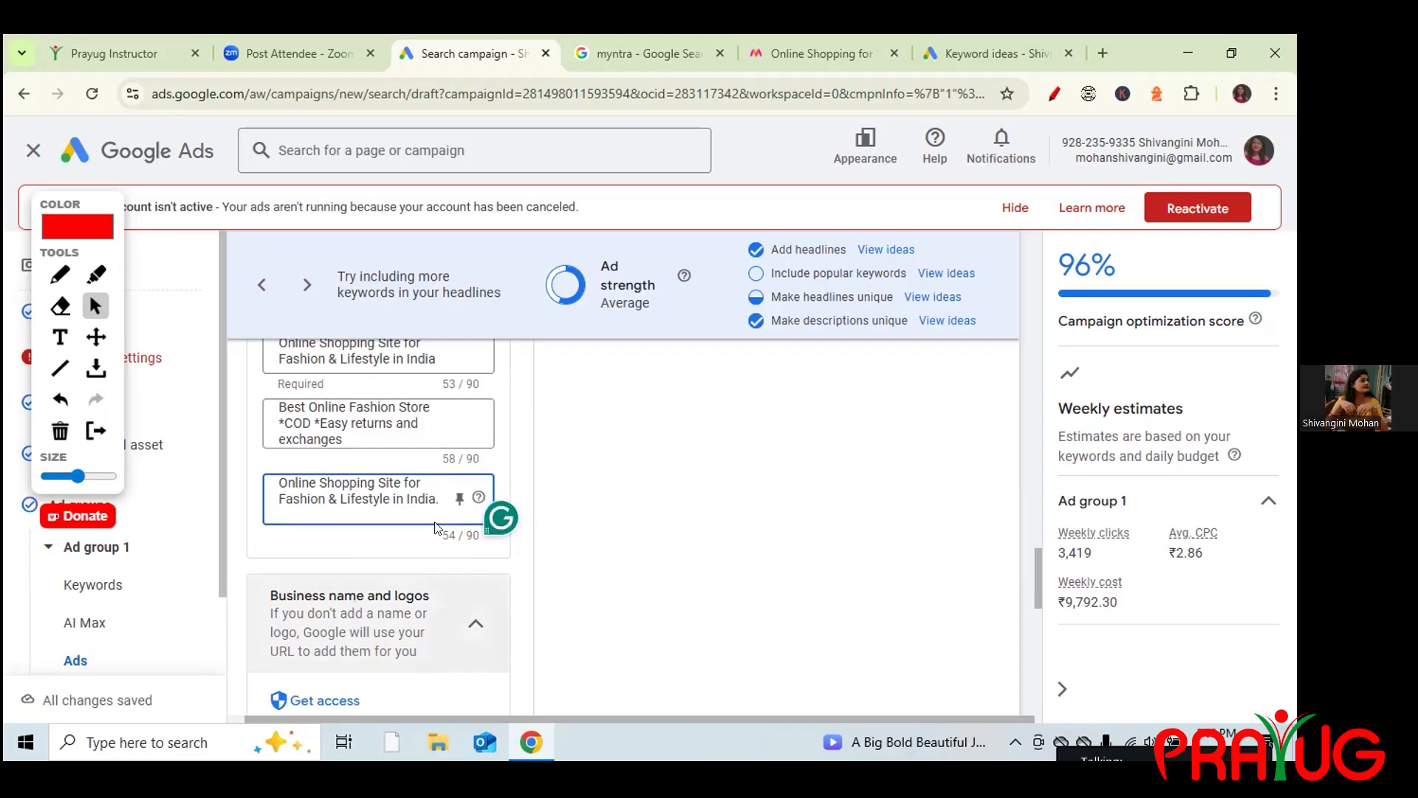
left_click_drag(1037, 551, 1040, 571)
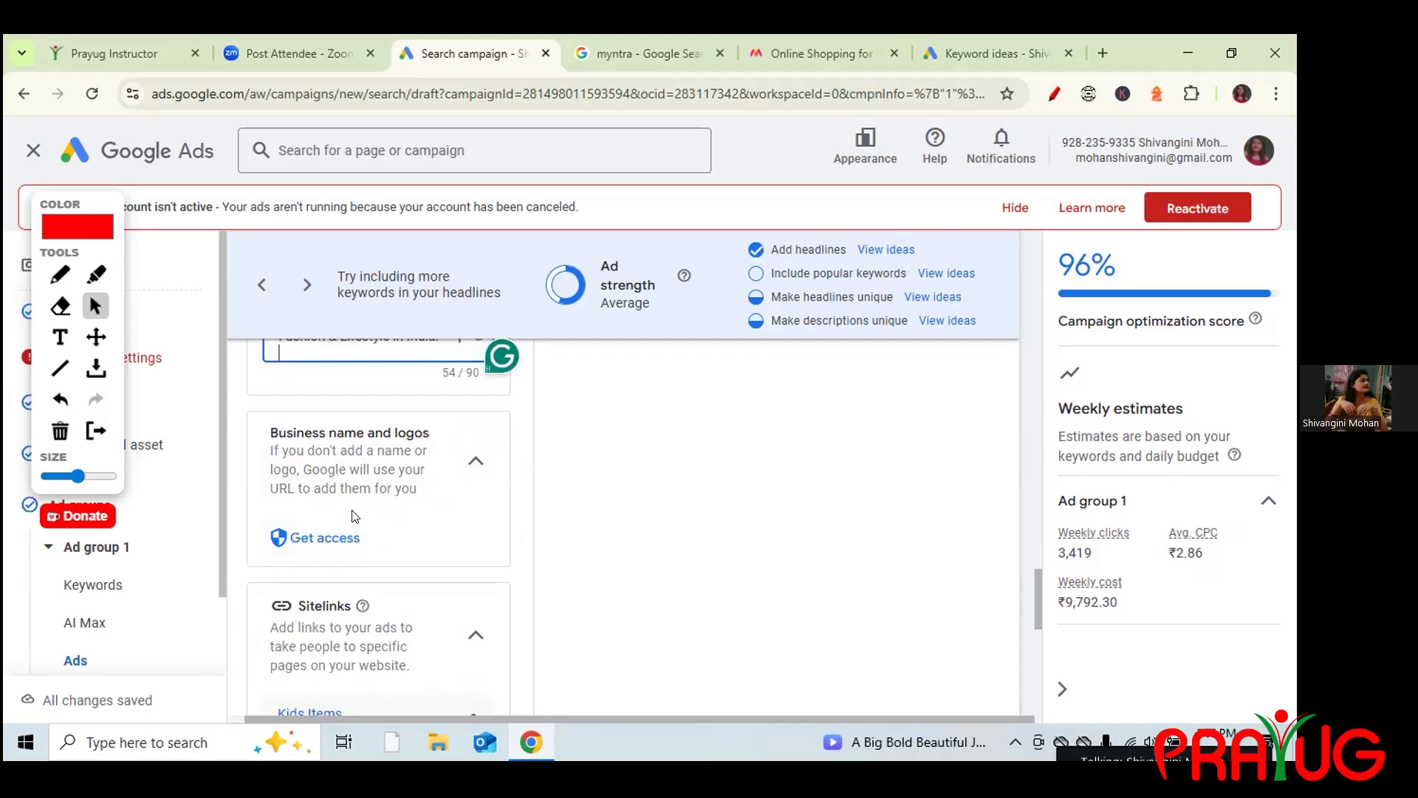
left_click_drag(1037, 581, 1008, 398)
scroll(1008, 399, "up", 3)
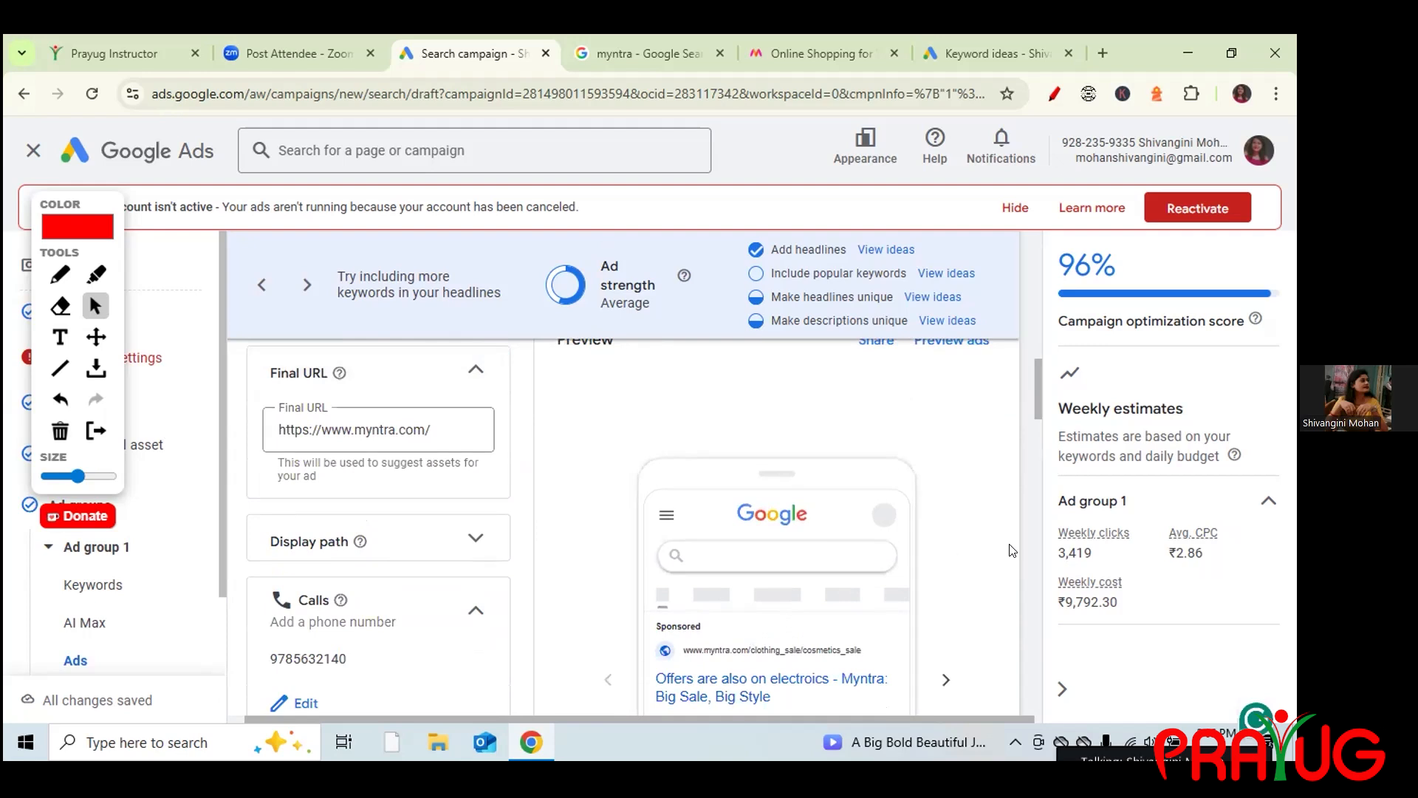
left_click_drag(1034, 401, 1027, 605)
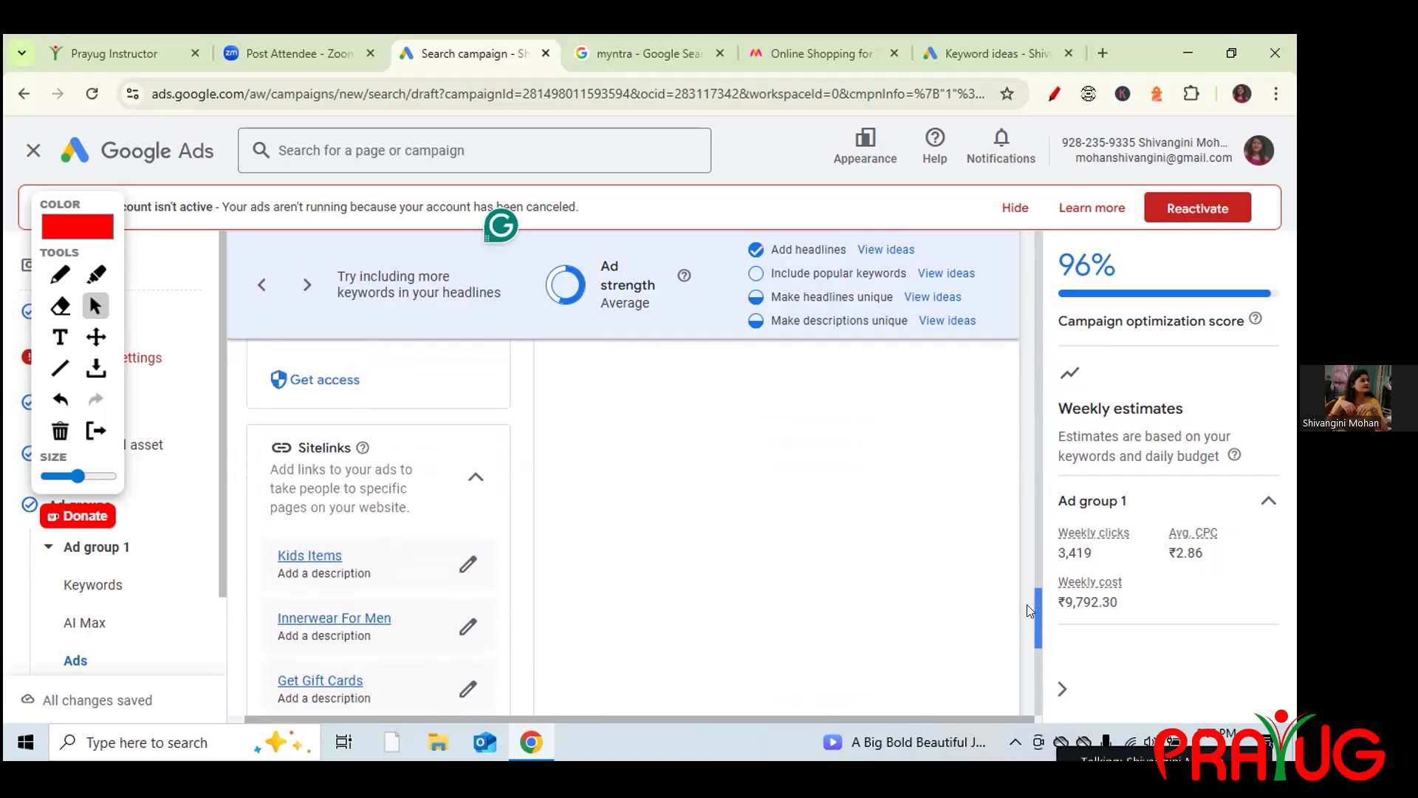
left_click_drag(297, 437, 350, 444)
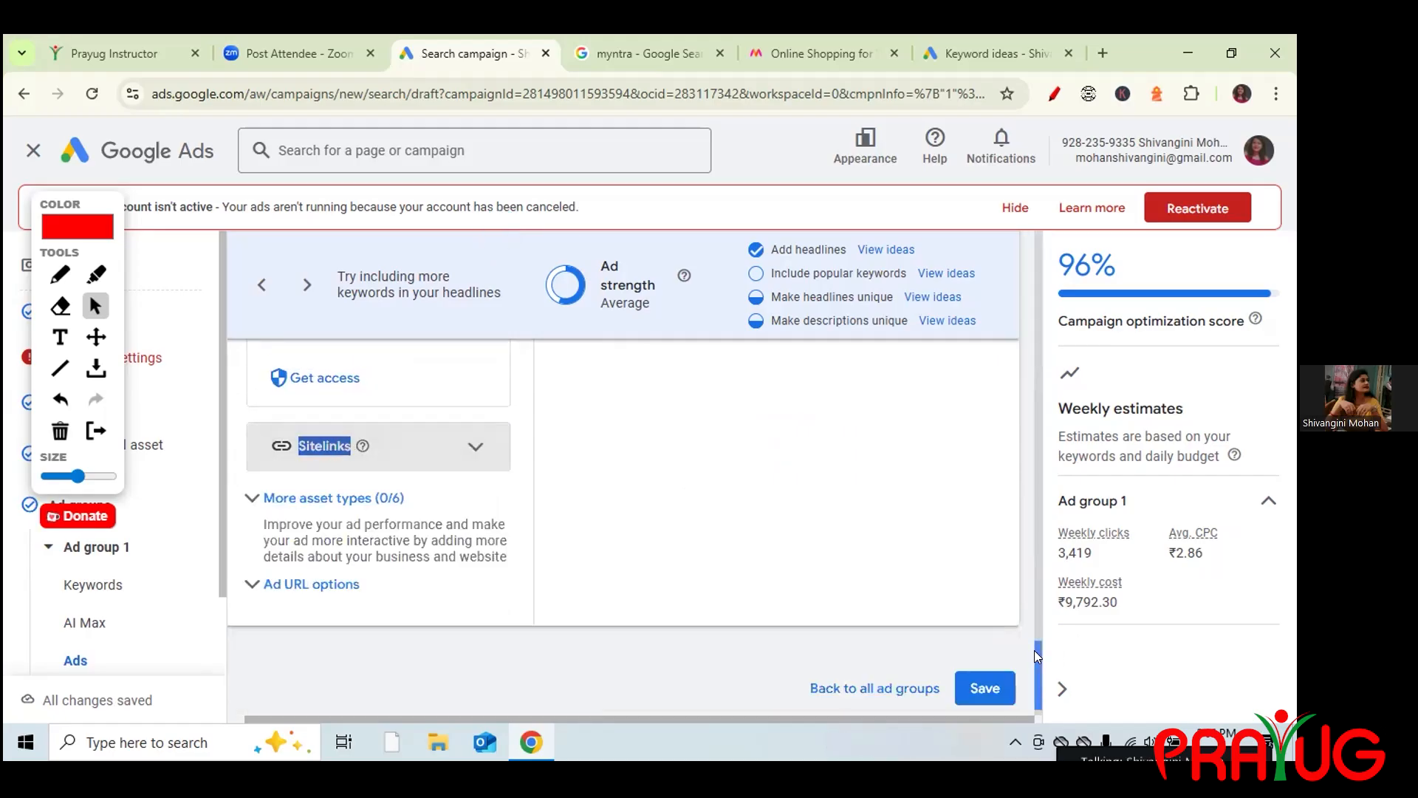
Expand Sitelinks and open the campaign's six sitelinks for editing.
left_click(476, 446)
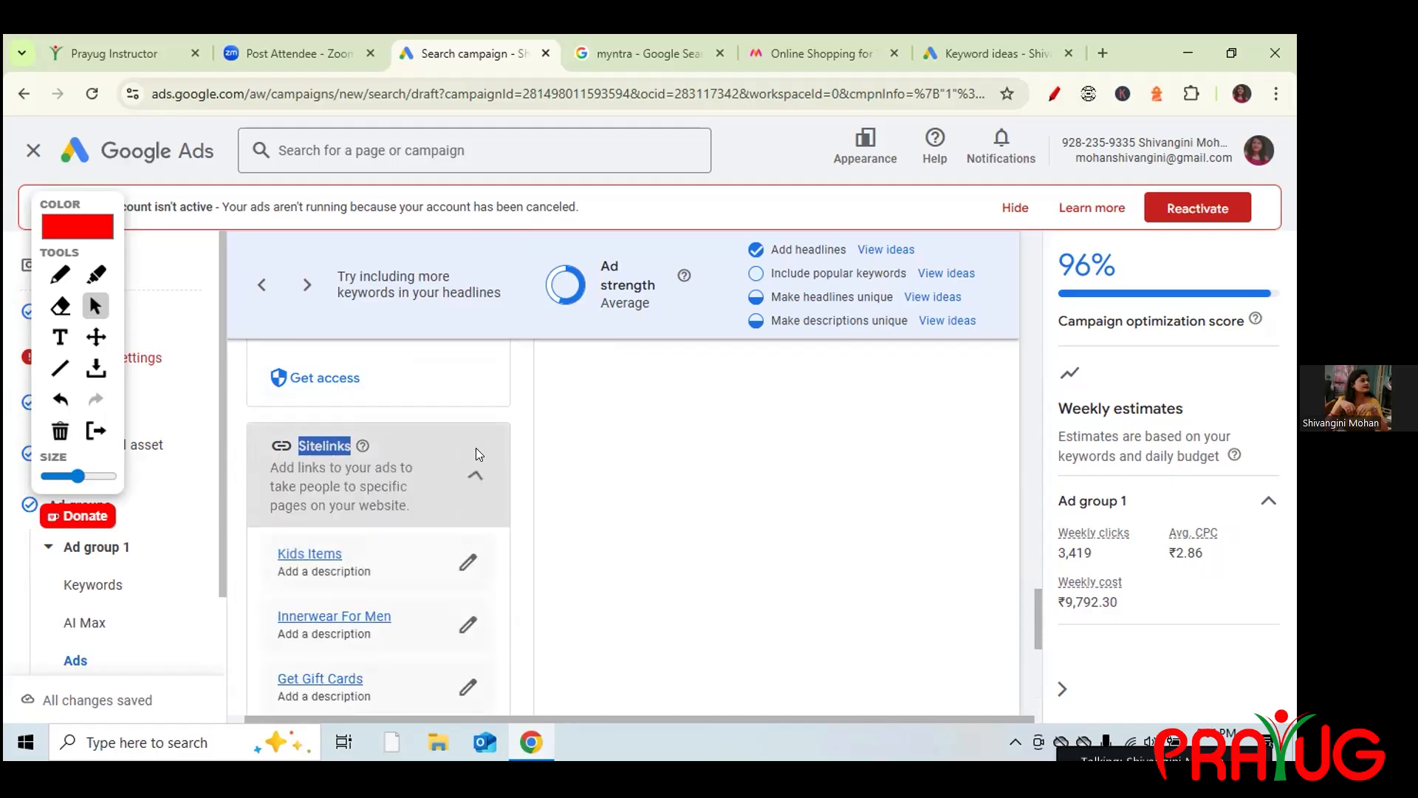
left_click(1039, 600)
left_click_drag(1039, 601, 1055, 674)
left_click(297, 450)
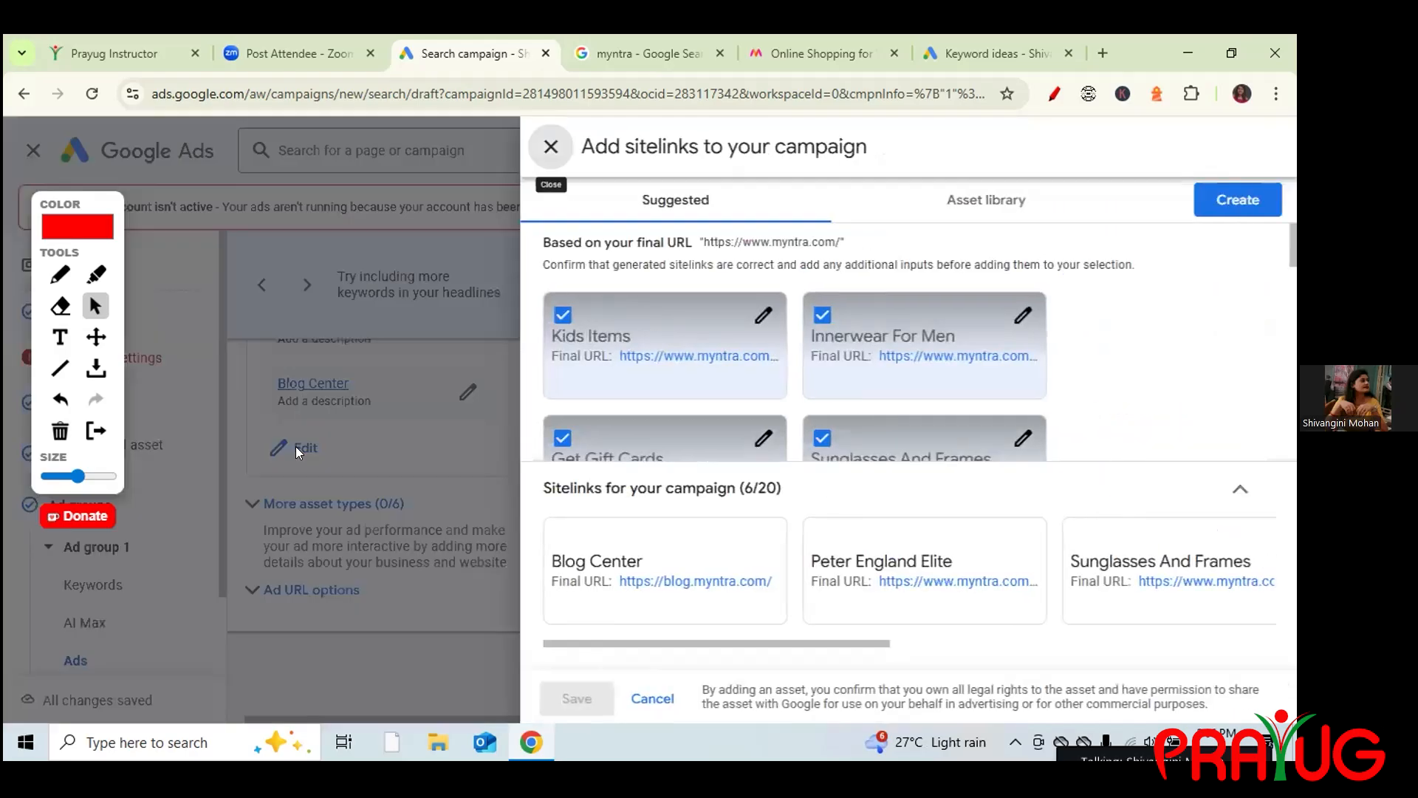
Mark up the Add sitelinks panel with arrows, then start a blank sitelink in the Sitelink text field.
left_click(57, 275)
mouse_move(1242, 259)
left_mouse_down()
mouse_move(1242, 228)
mouse_move(1255, 234)
left_mouse_up()
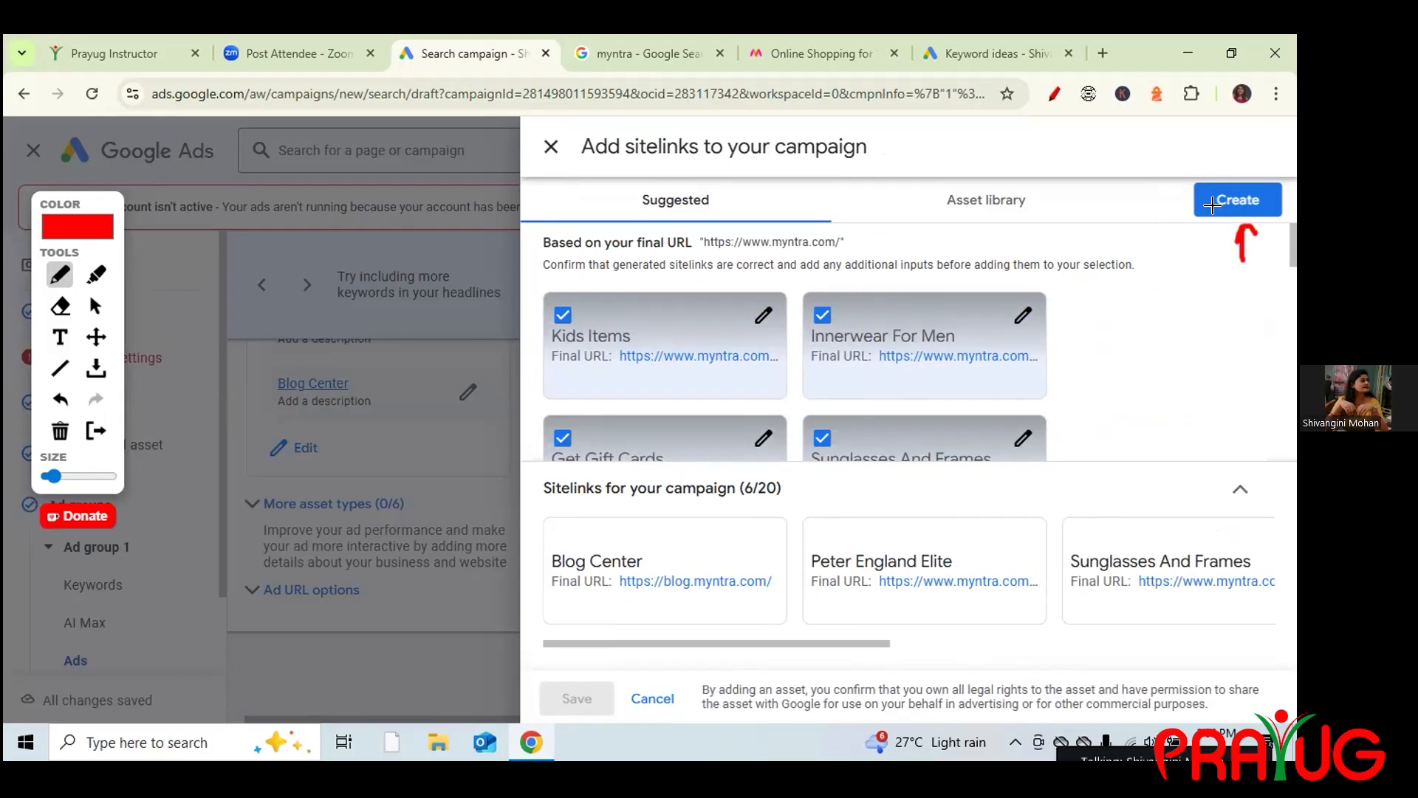
mouse_move(1121, 213)
left_mouse_down()
mouse_move(1198, 209)
mouse_move(1137, 262)
left_mouse_up()
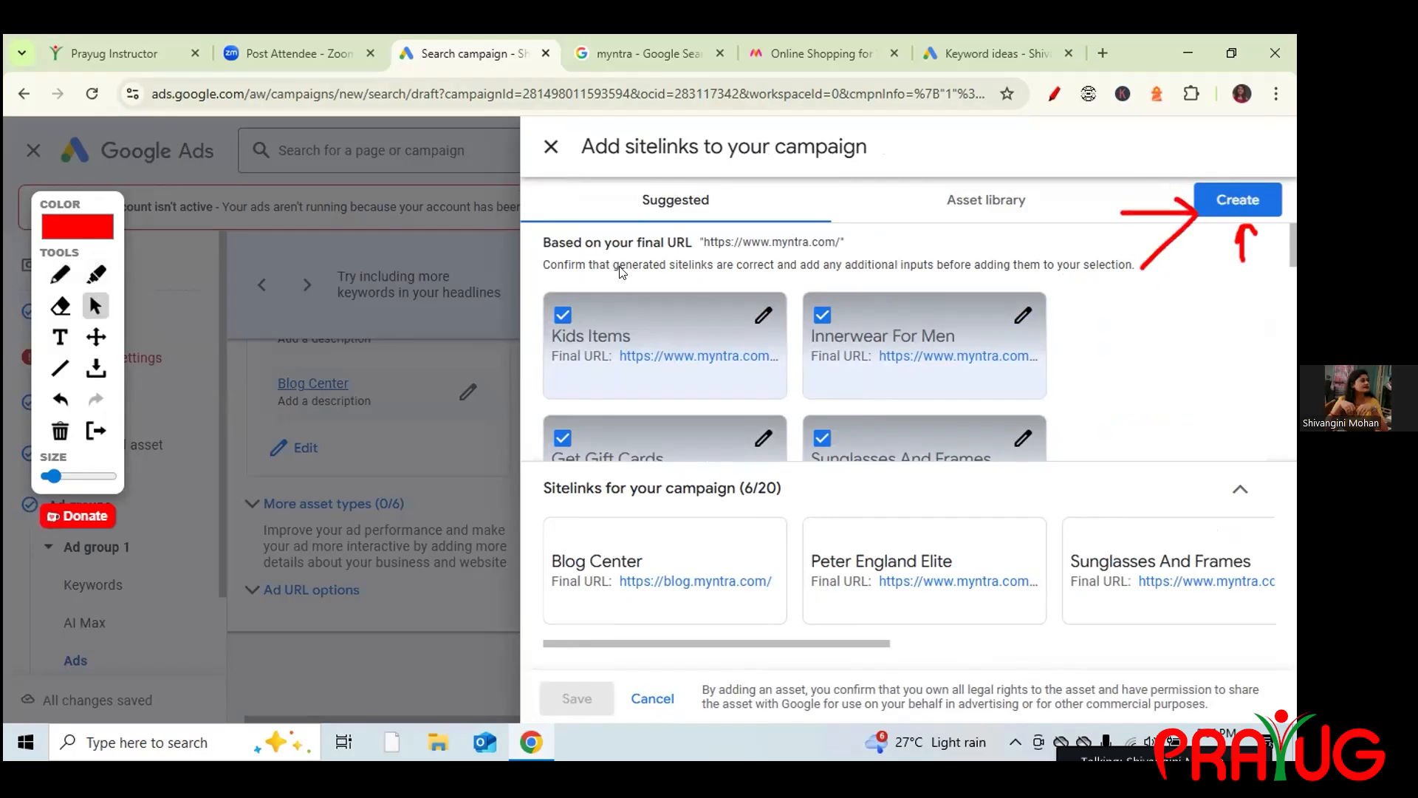
left_click(1255, 200)
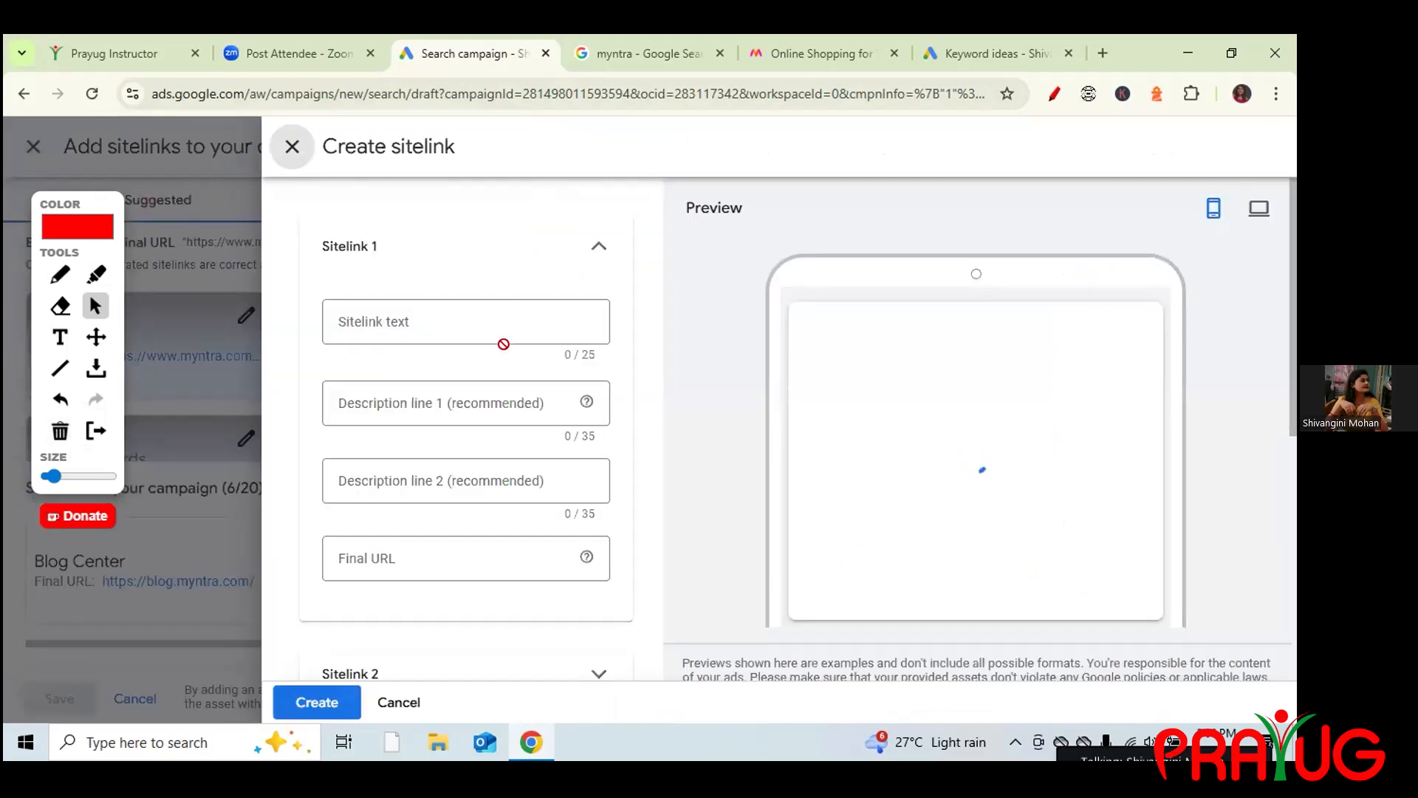
left_click(418, 317)
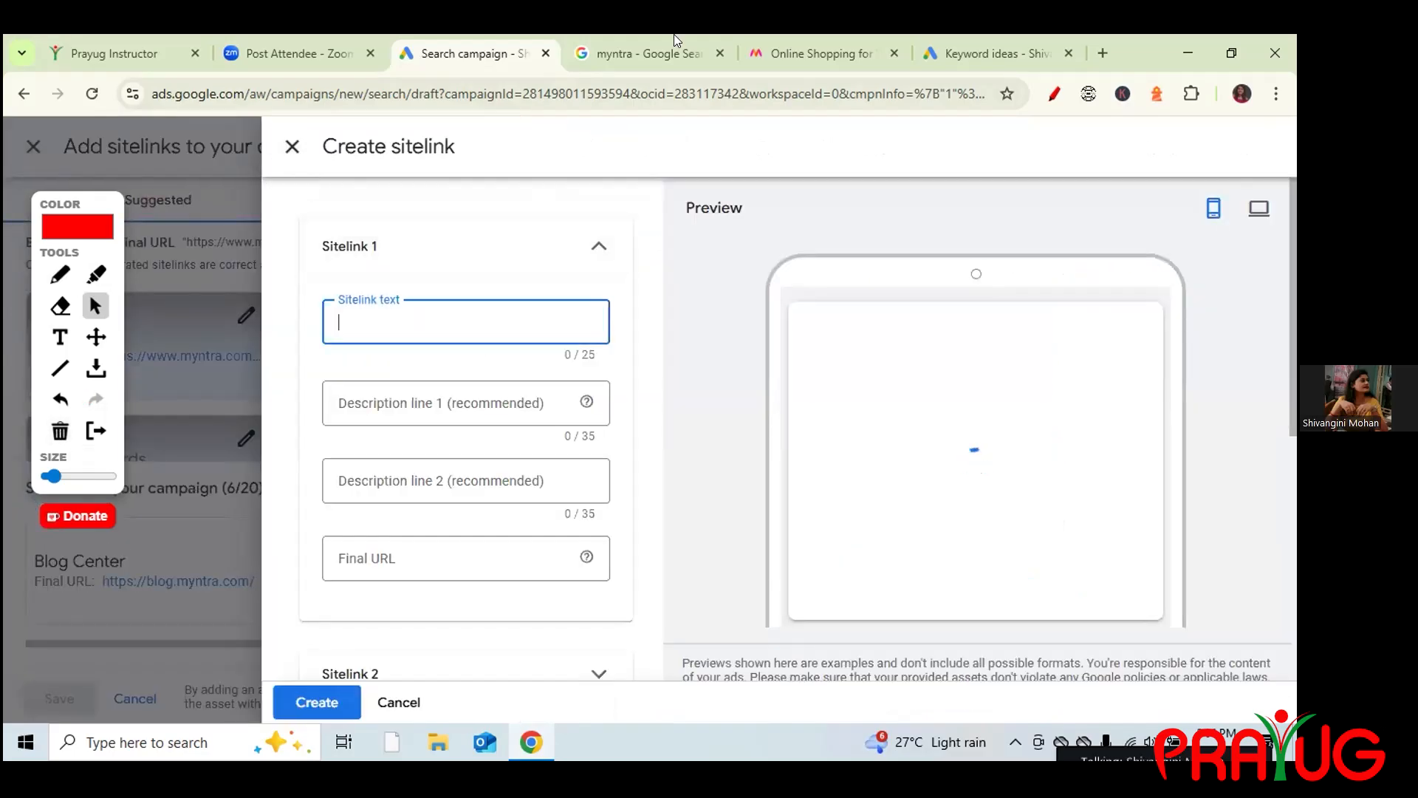
Enter 'BasketBall Shoes' as the first new sitelink's text.
key("ctrl+Tab")
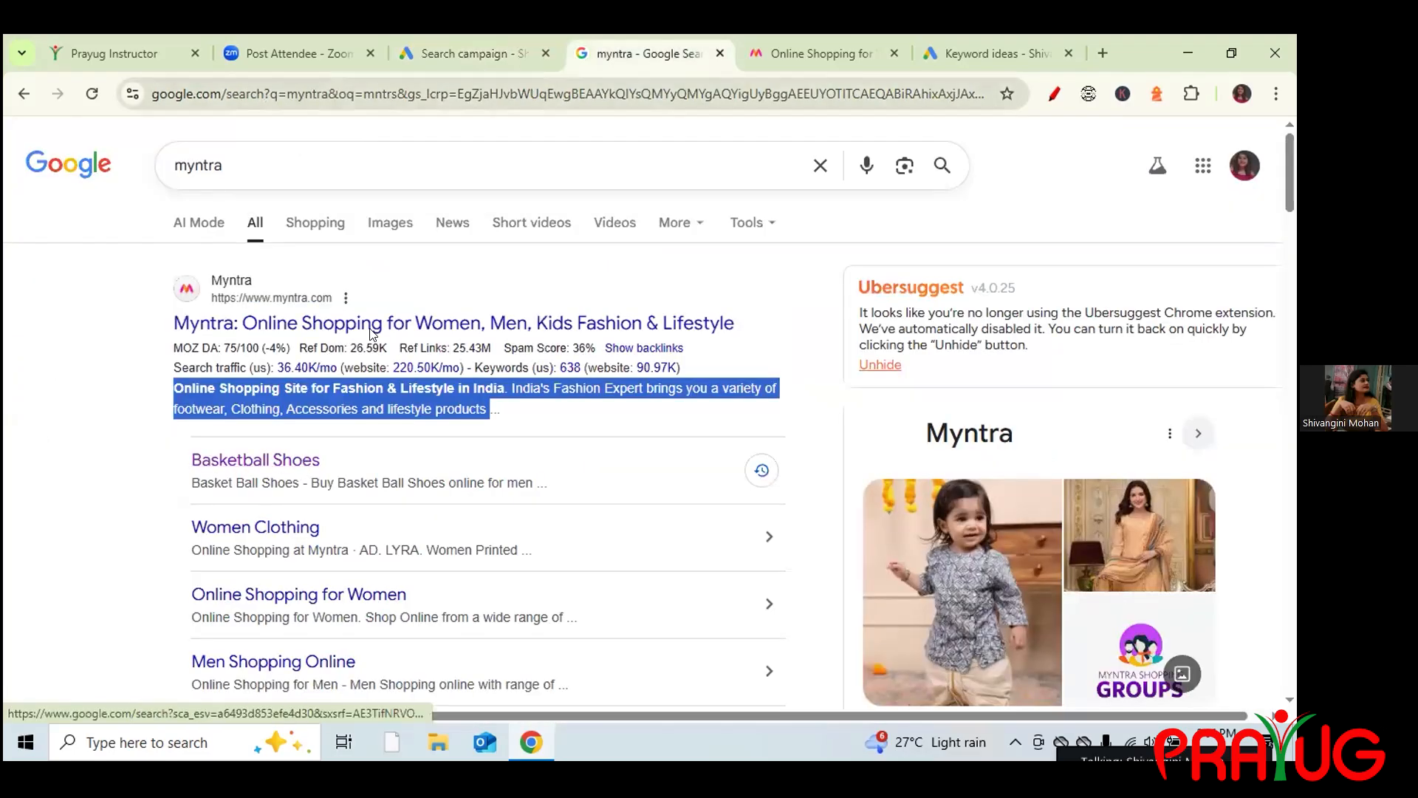
left_click(447, 55)
type("Basket")
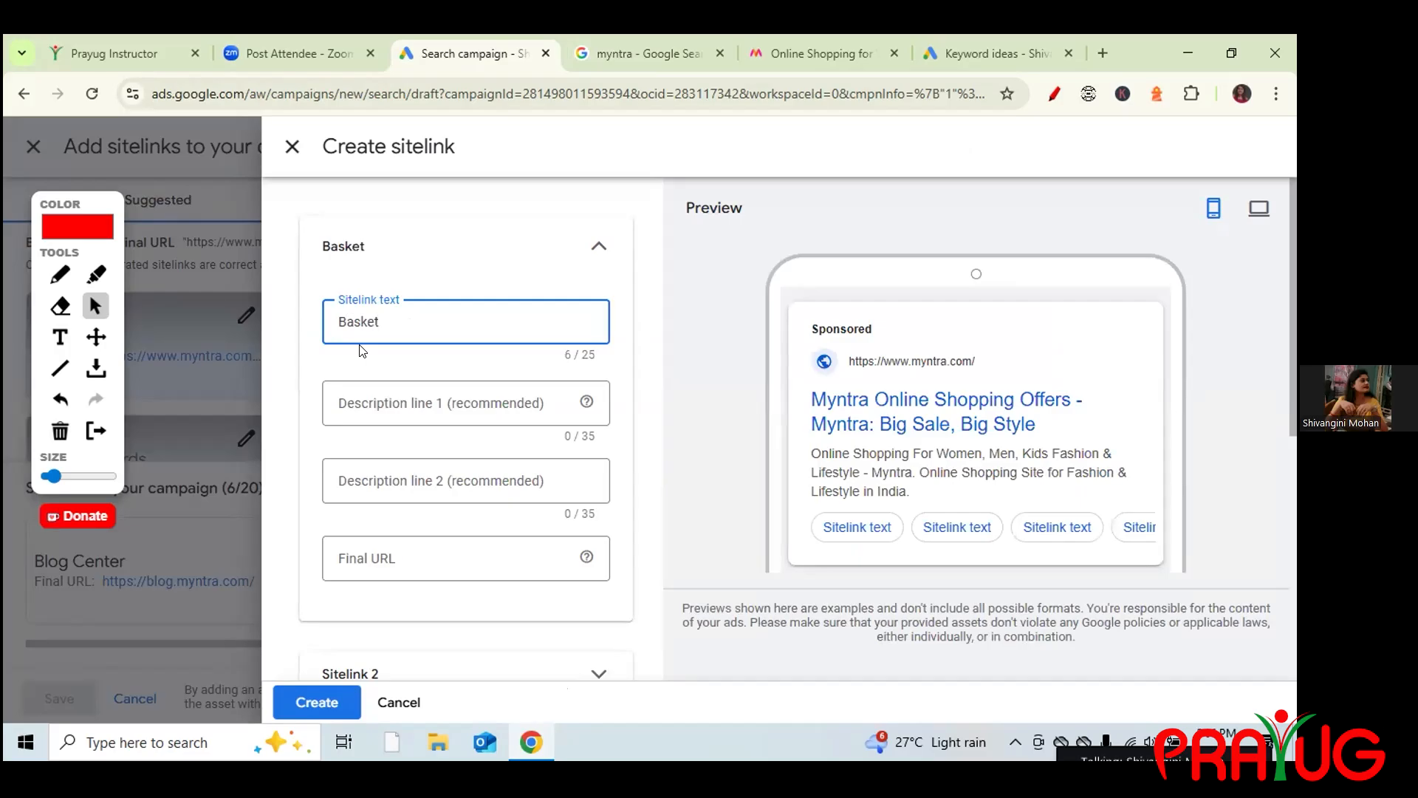
type("Ball Shoes")
left_click(374, 393)
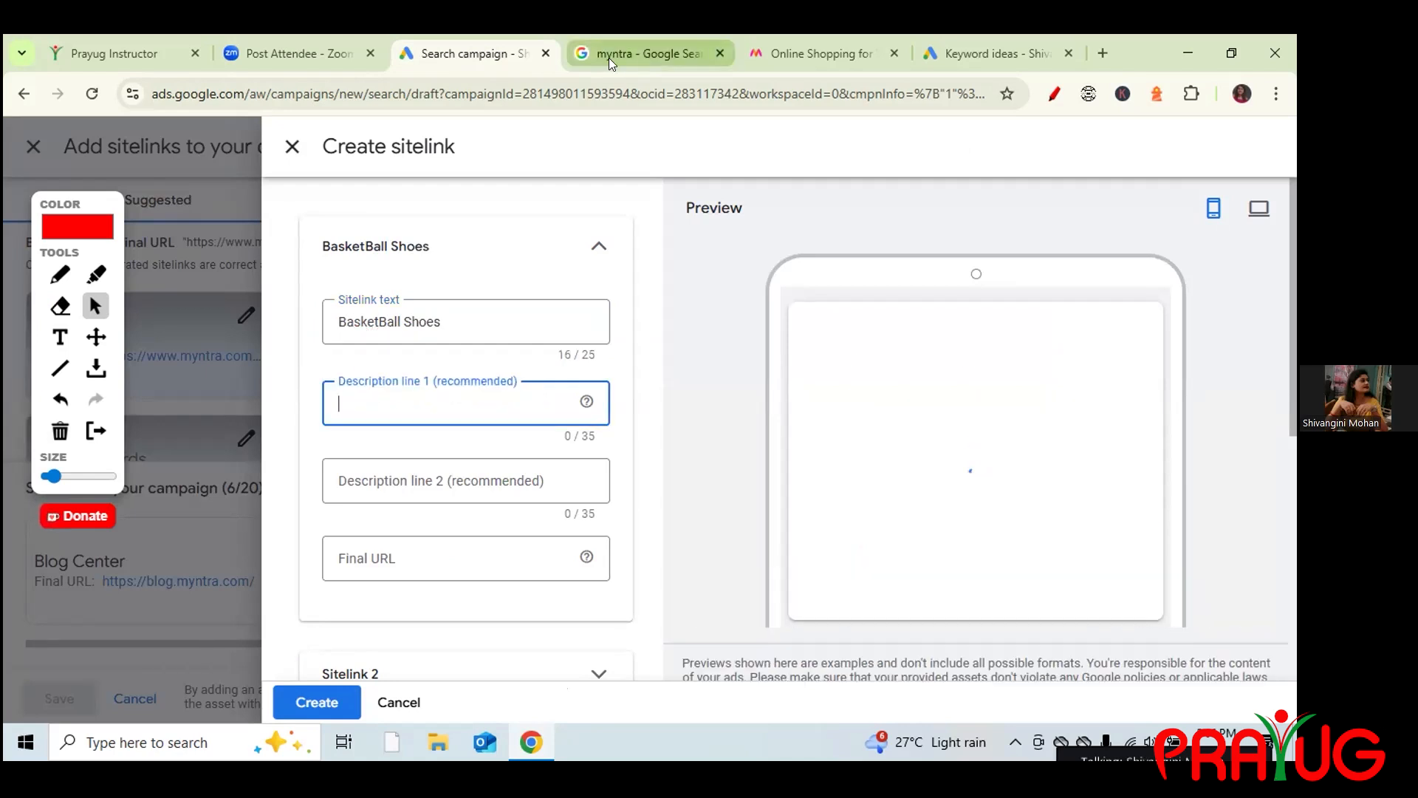
Copy the 'Basket Ball Shoes' snippet from Myntra results into description line 1.
left_click(620, 55)
left_click_drag(298, 484, 195, 495)
key("ctrl+c")
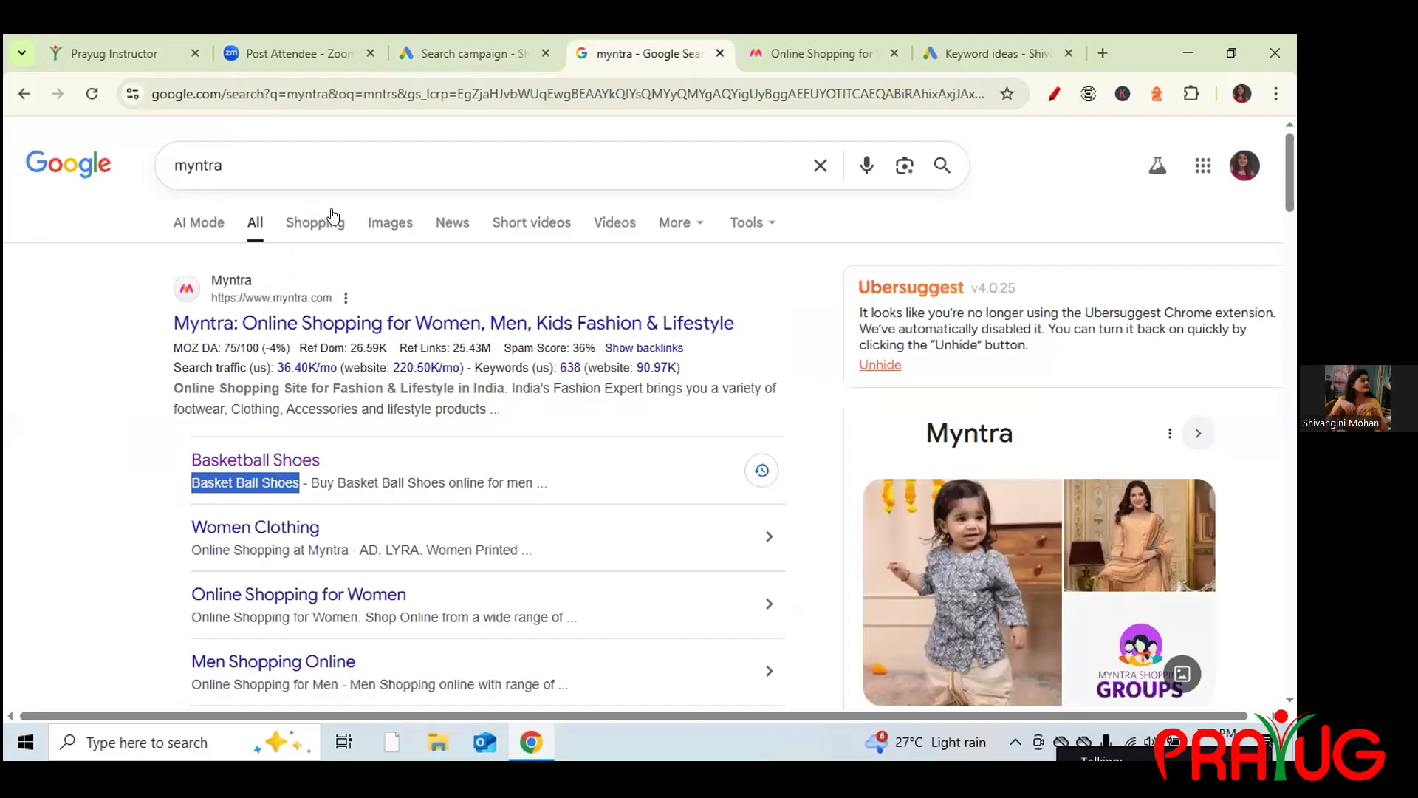
left_click(471, 41)
key("ctrl+v")
left_click(436, 480)
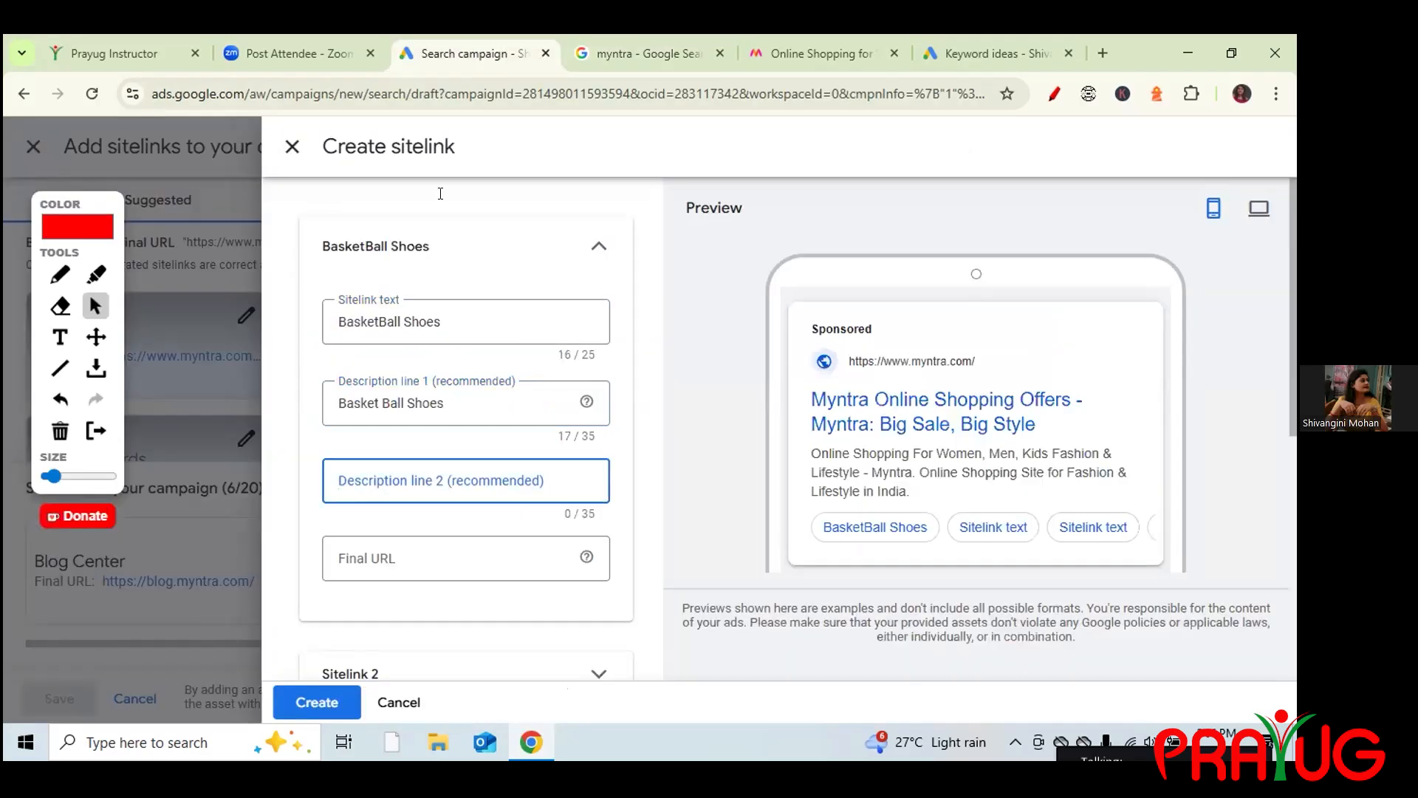
Paste the 'Buy BasketBall Shoes online for men' snippet into description line 2, trimmed to 35 characters.
left_click(613, 41)
left_click_drag(532, 482, 312, 498)
key("ctrl+c")
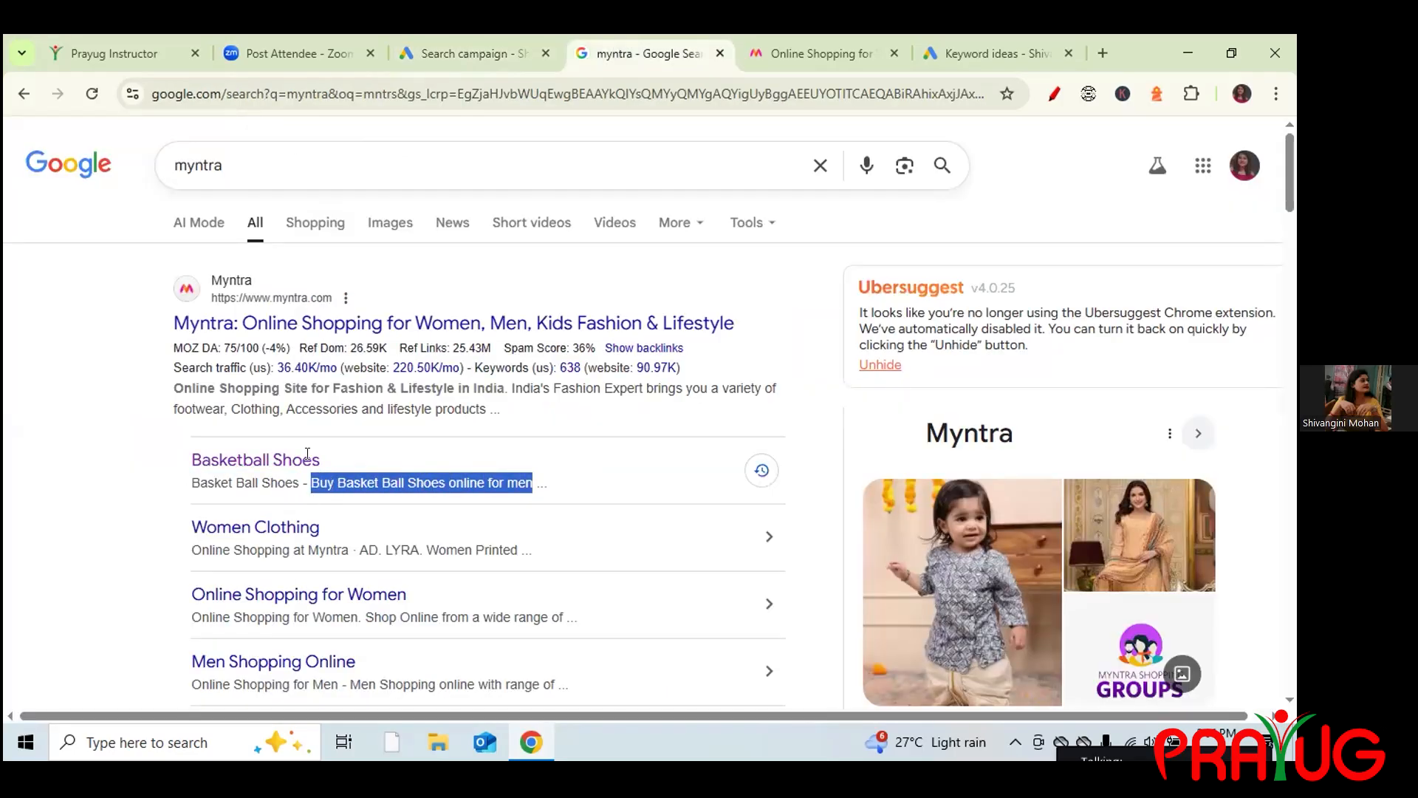
left_click(478, 56)
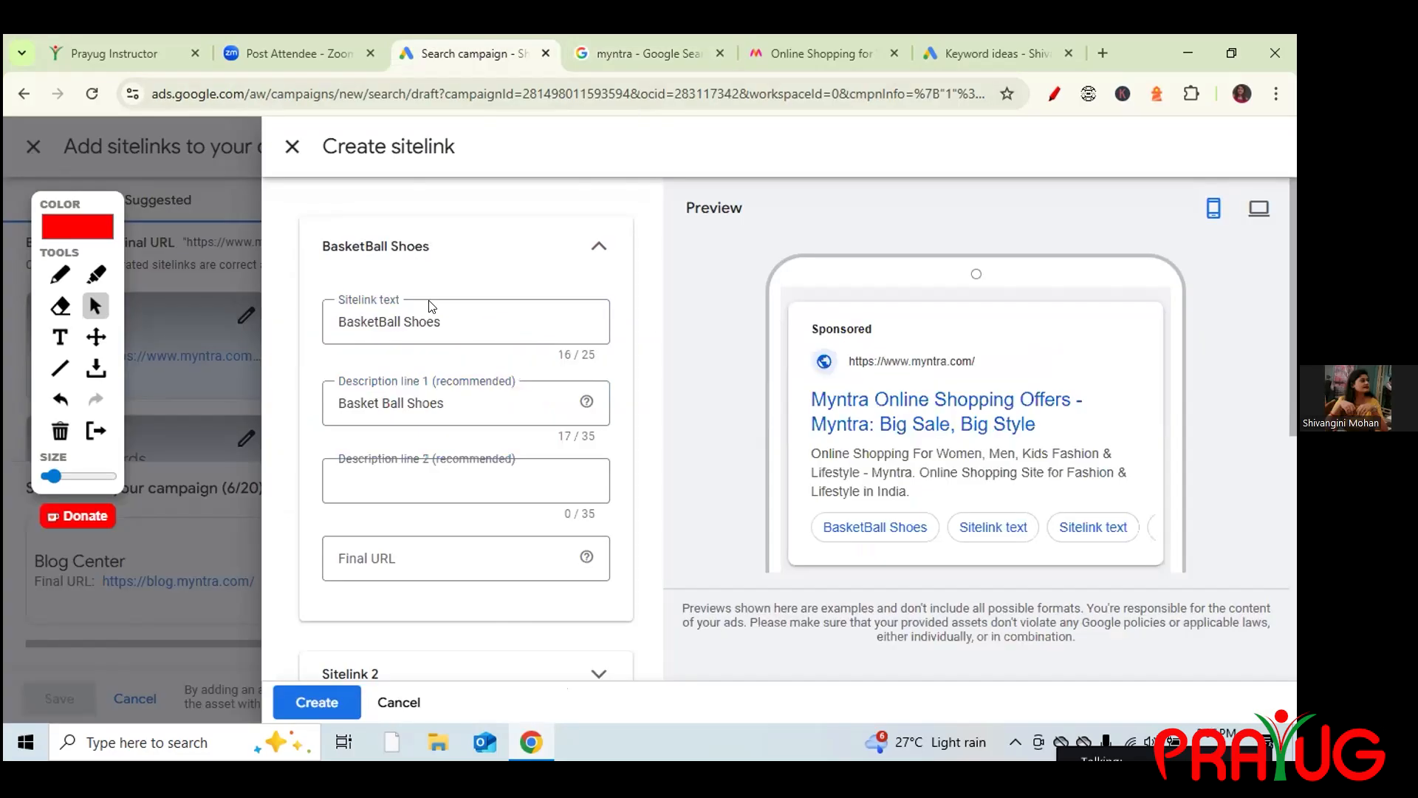
left_click(644, 37)
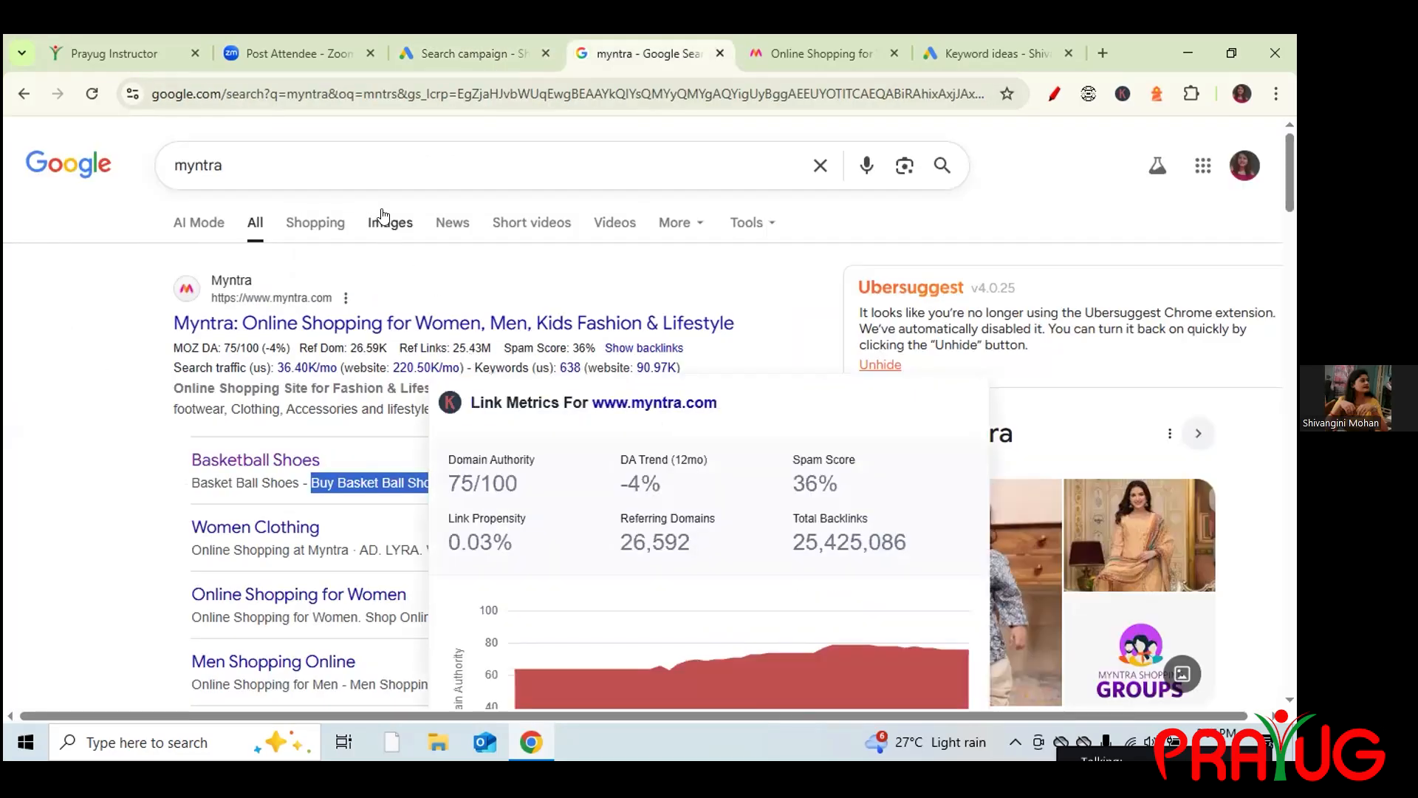
key("ctrl+shift+Tab")
key("ctrl+v")
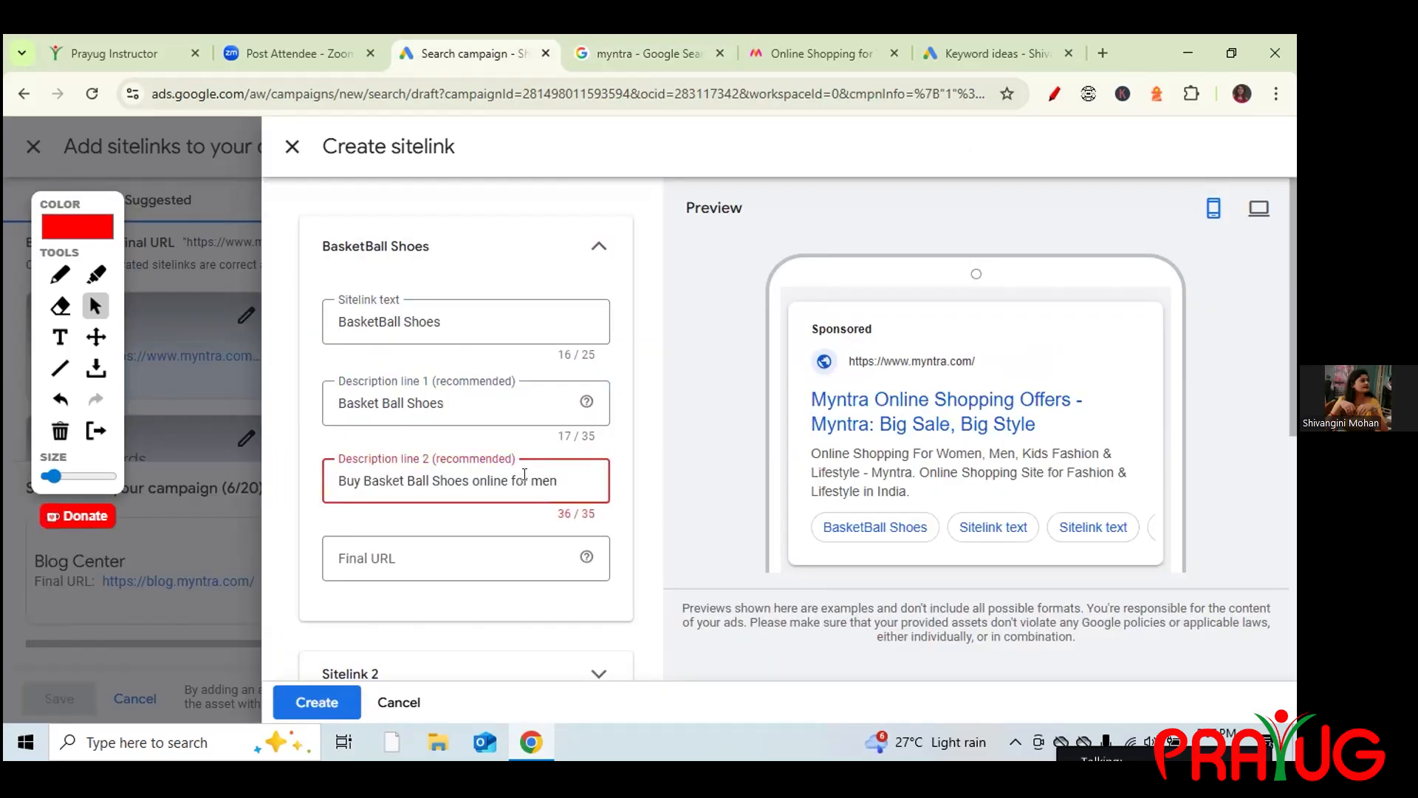
key("BackSpace")
Extend description line 1 to read 'Basket Ball Shoes for Women'.
left_click(449, 393)
type("for")
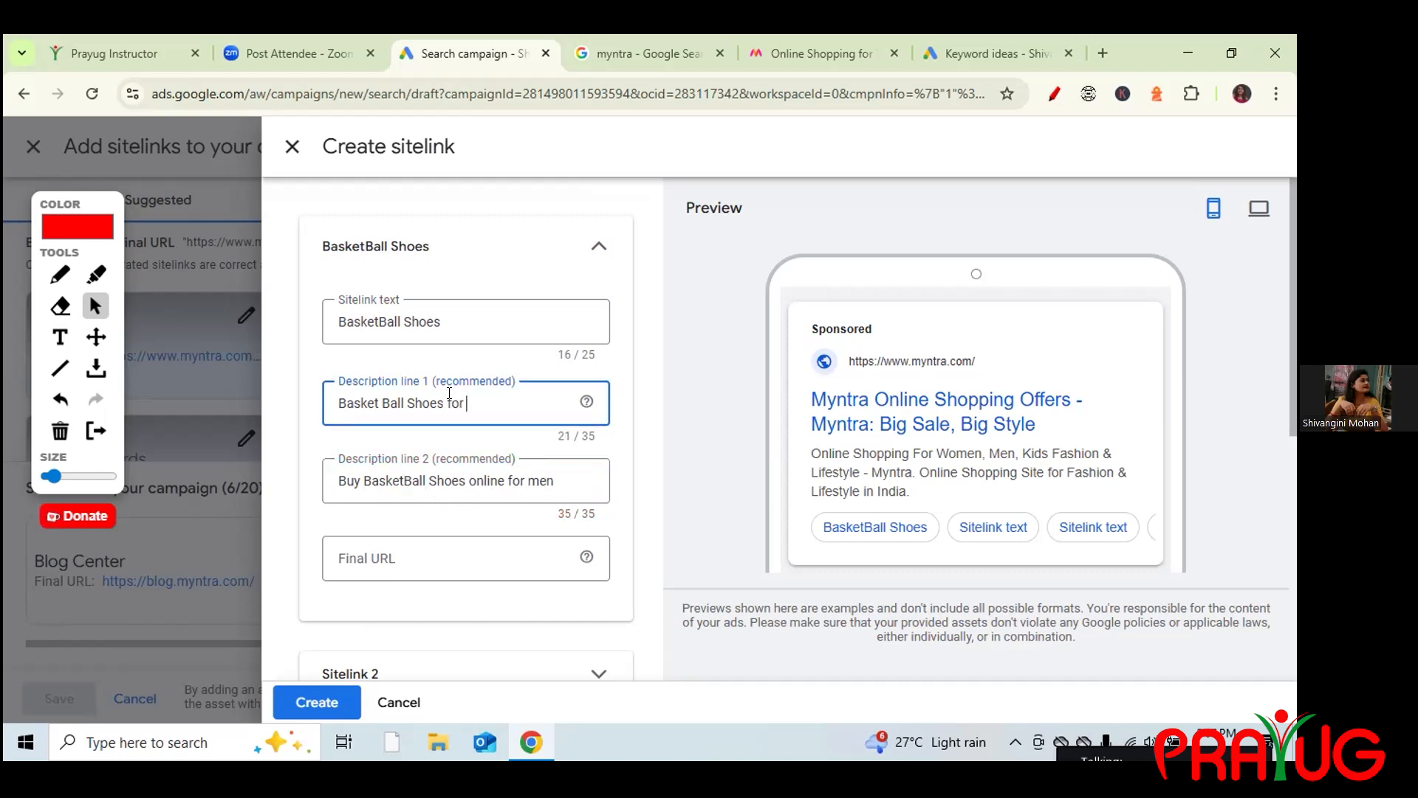
type(" Woemn")
key("BackSpace")
key("BackSpace")
type("men")
left_click(430, 552)
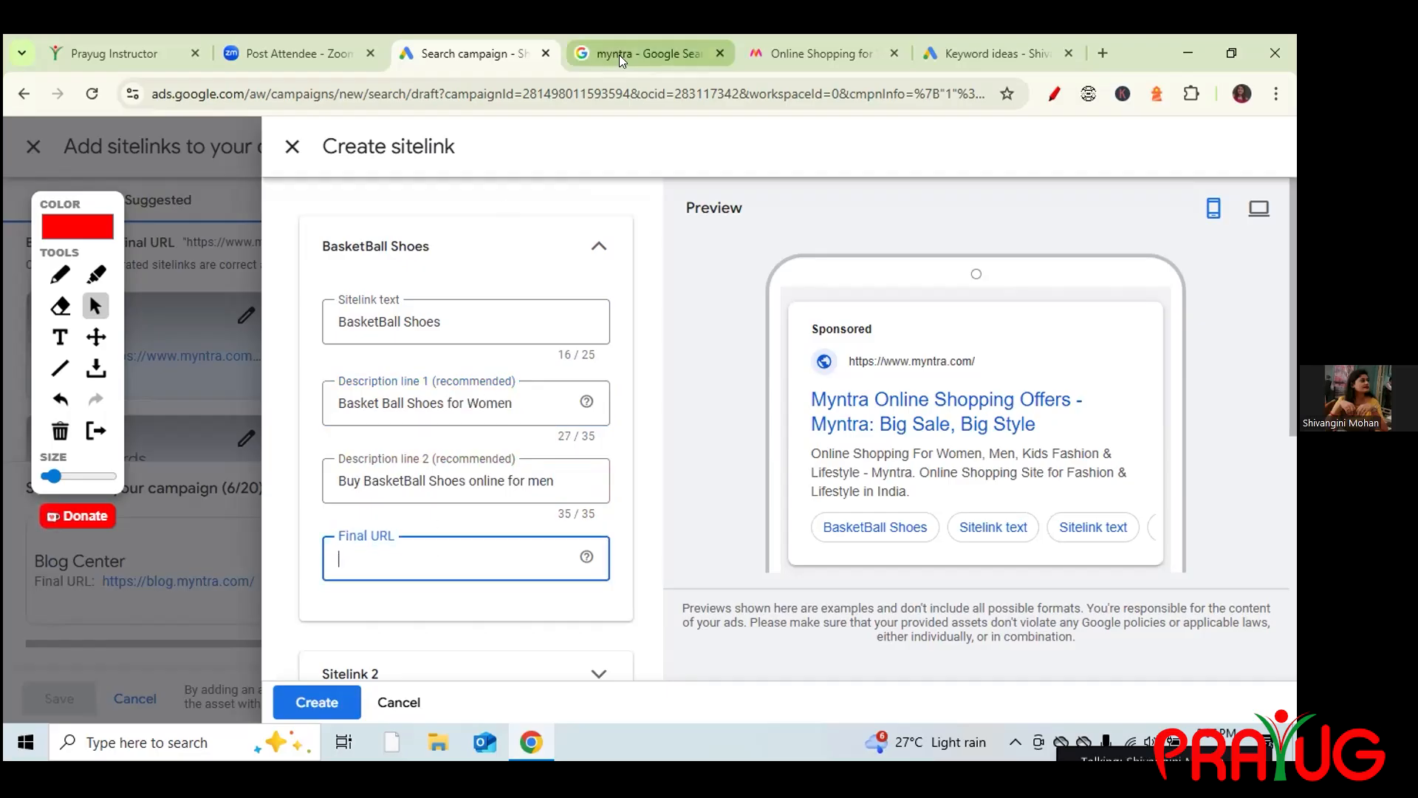
left_click(618, 54)
left_click(273, 461)
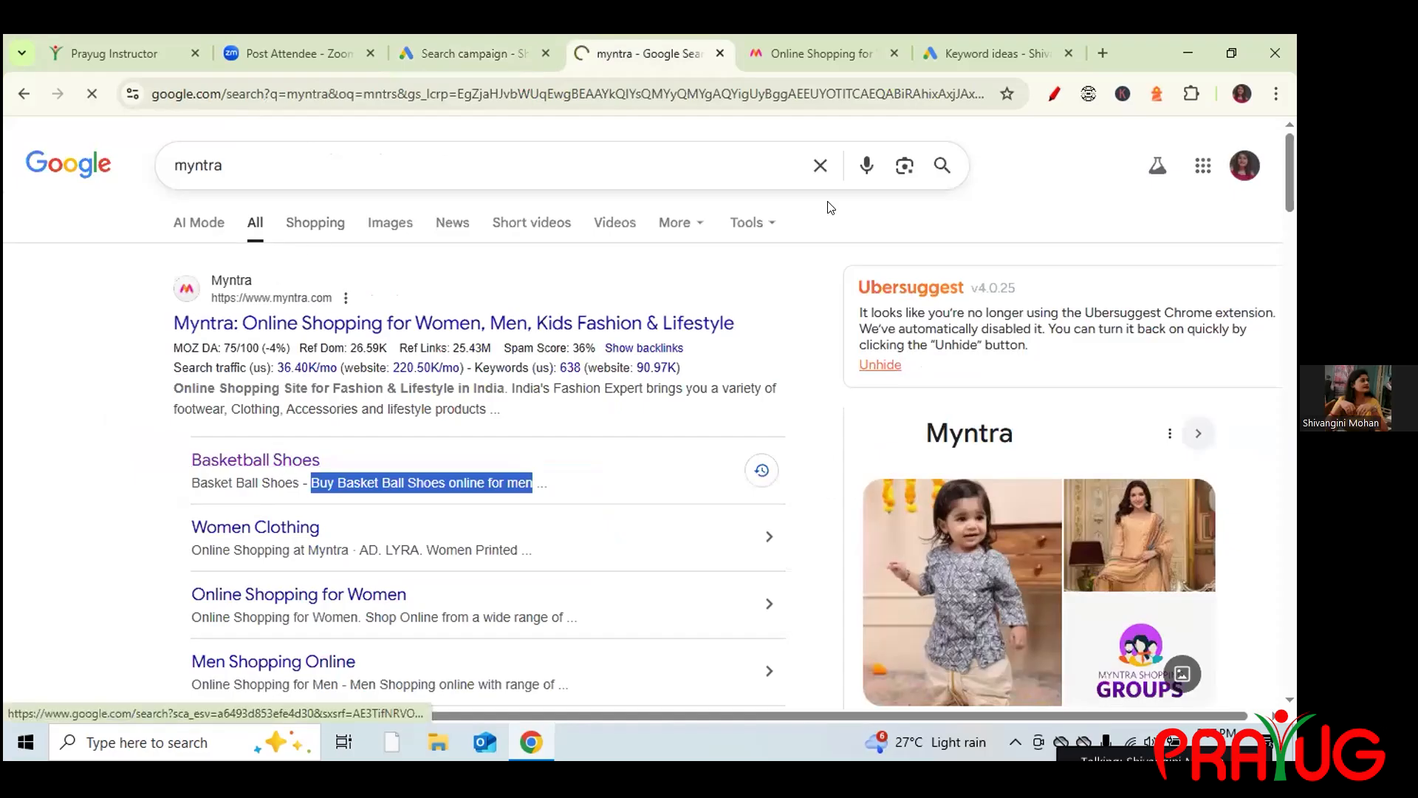
double_click(972, 87)
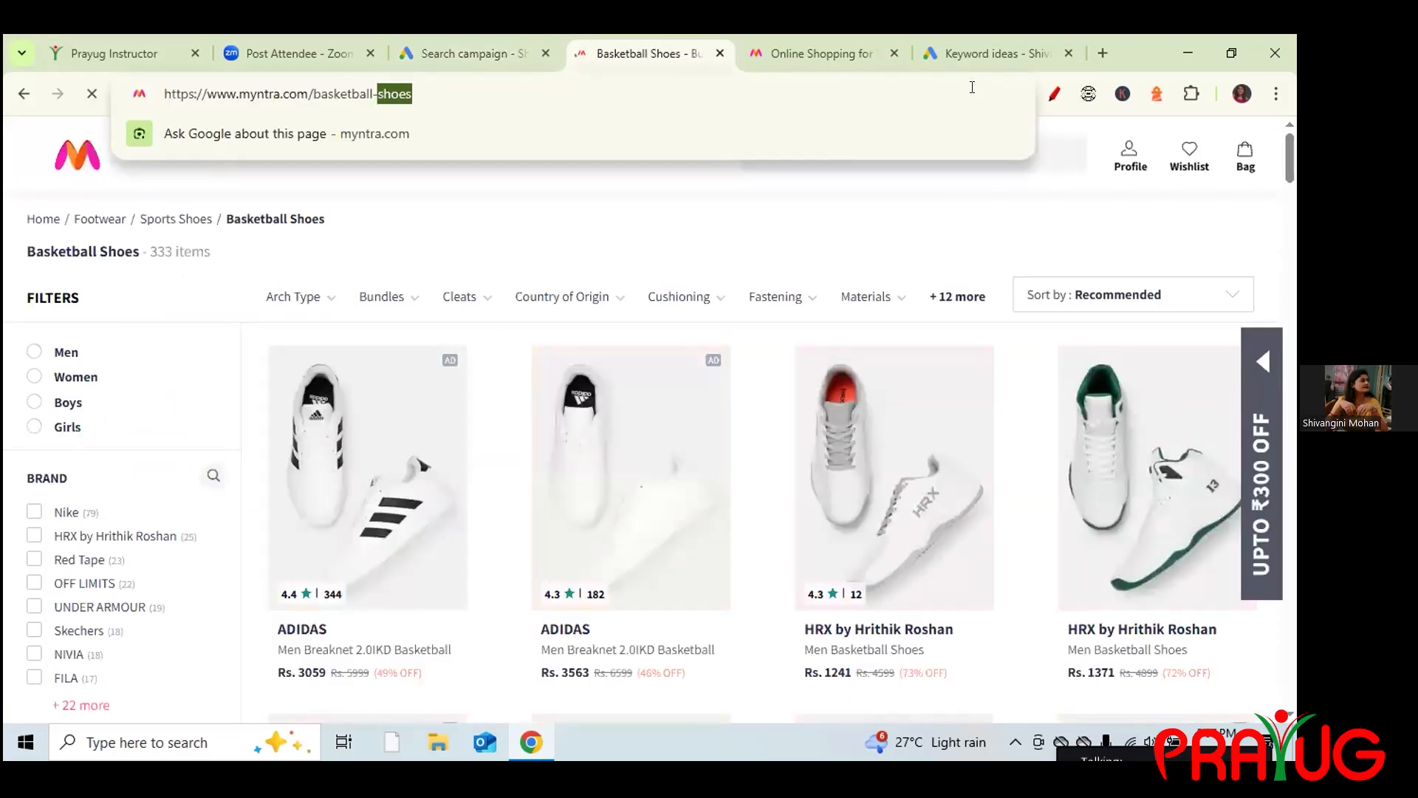
left_click(505, 51)
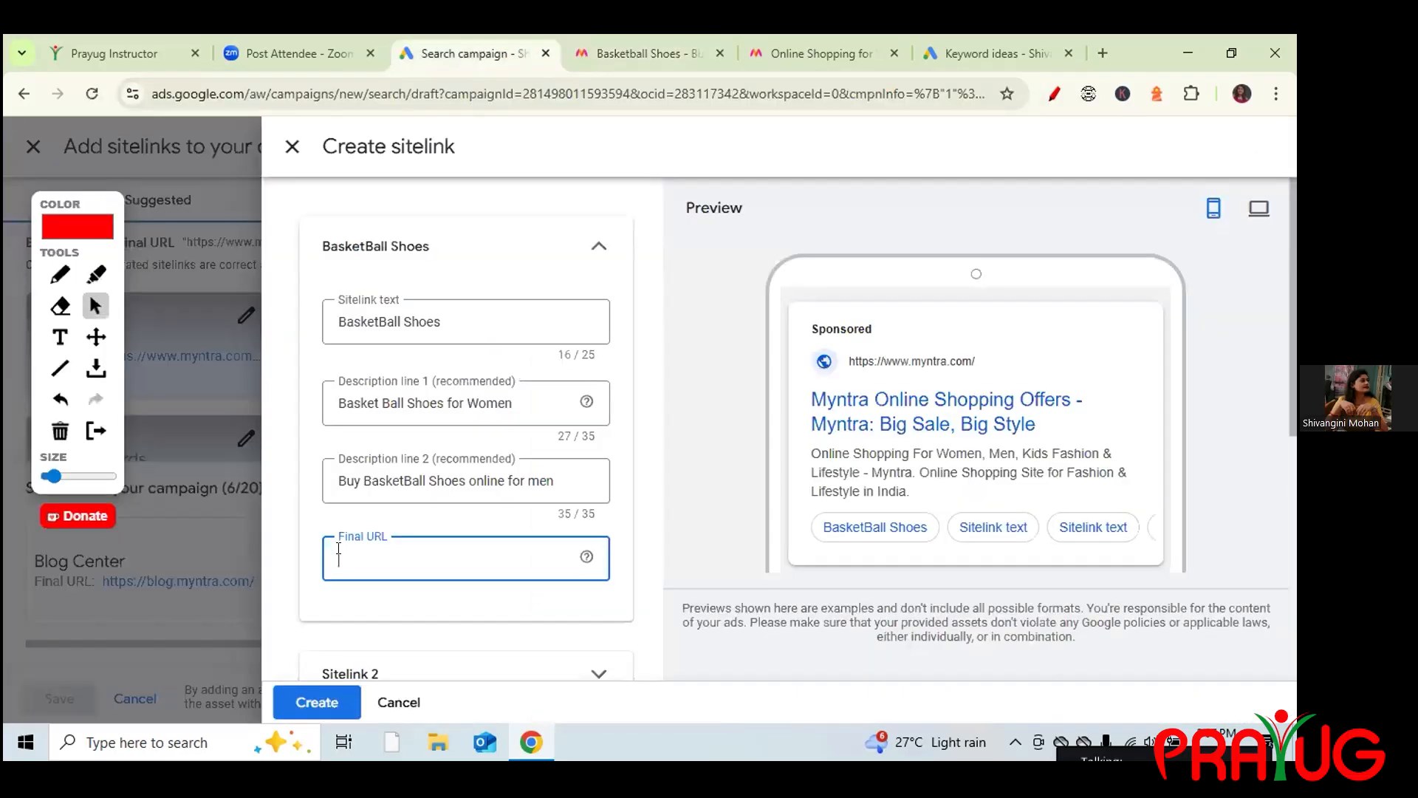
type("https://www.myntra.com/basketball-shoes")
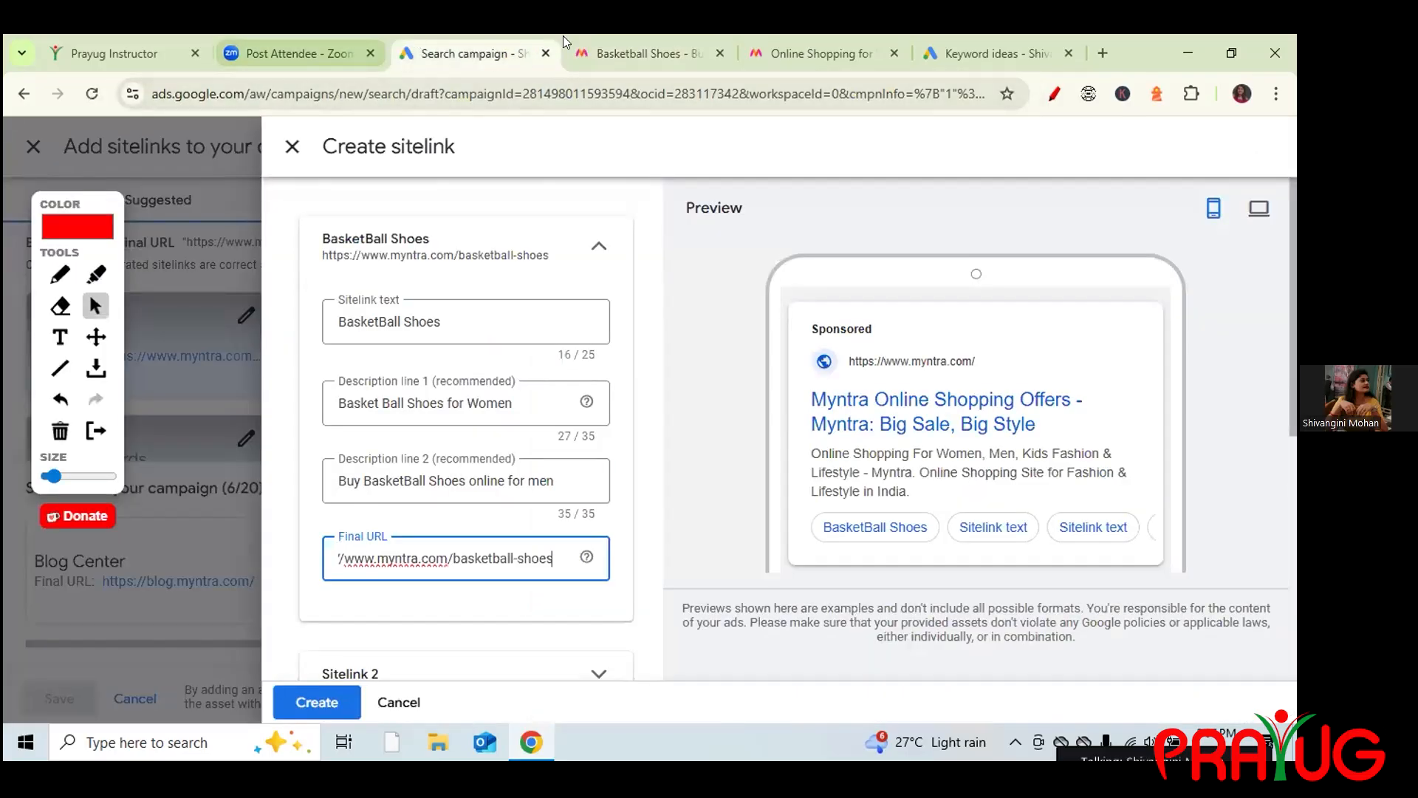
left_click(603, 50)
left_click(25, 96)
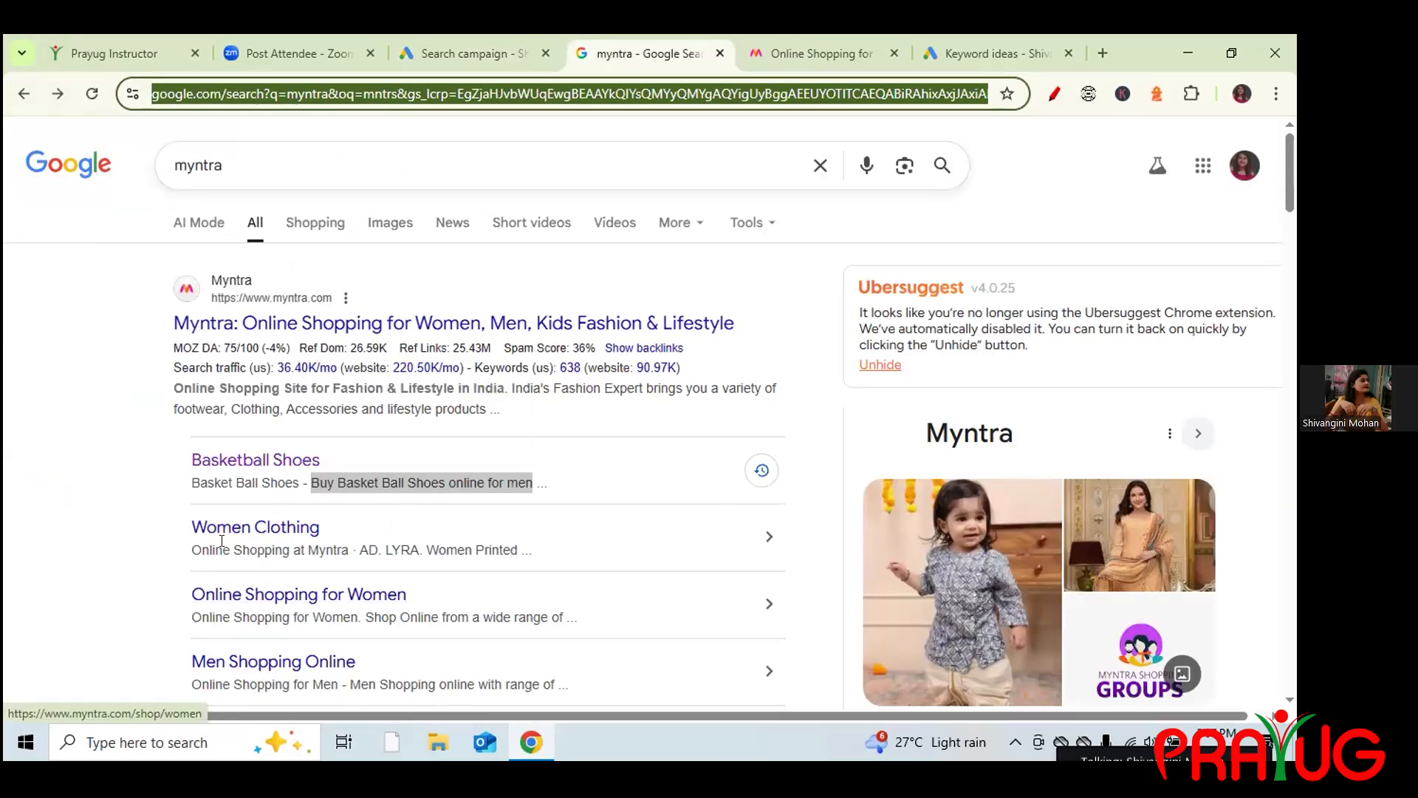
left_click(476, 52)
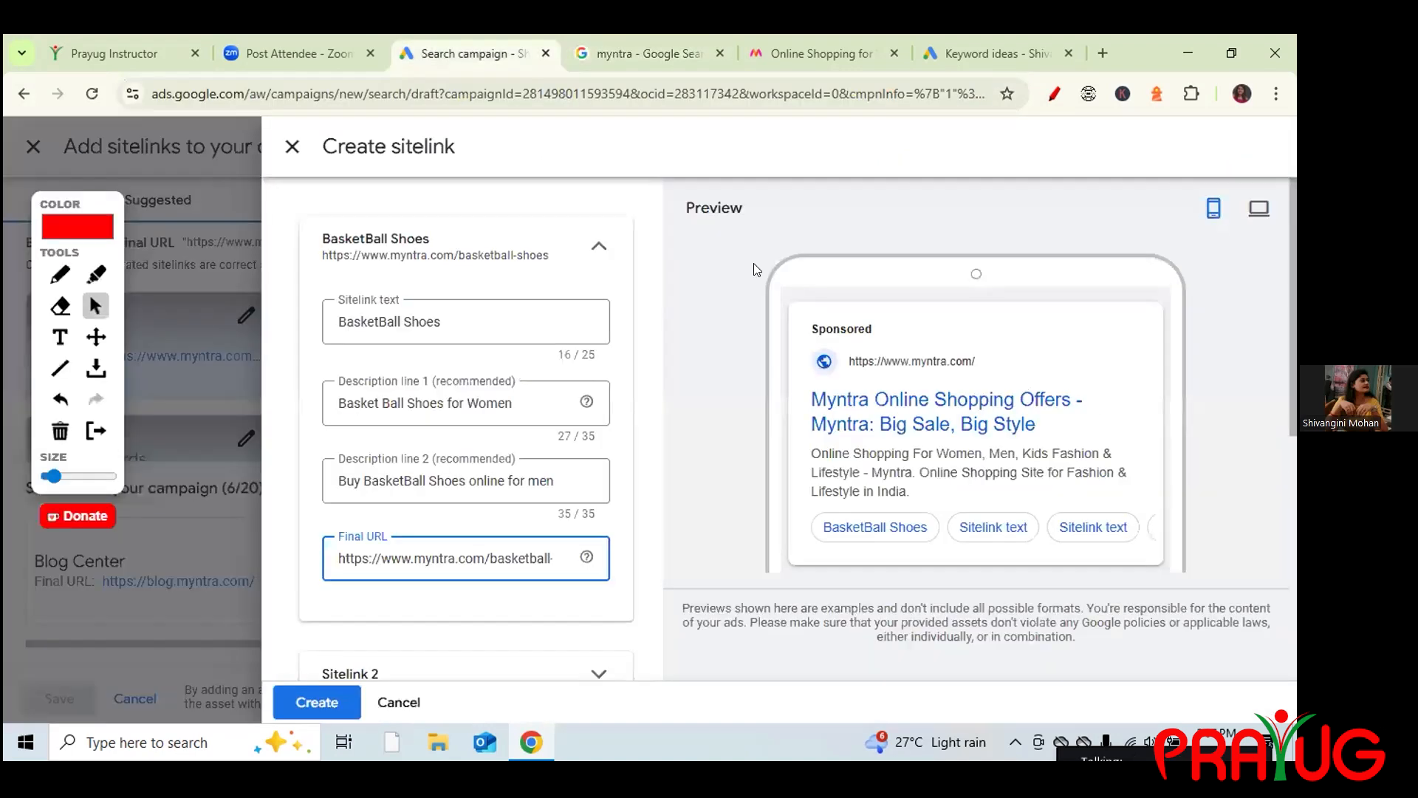
left_click(595, 246)
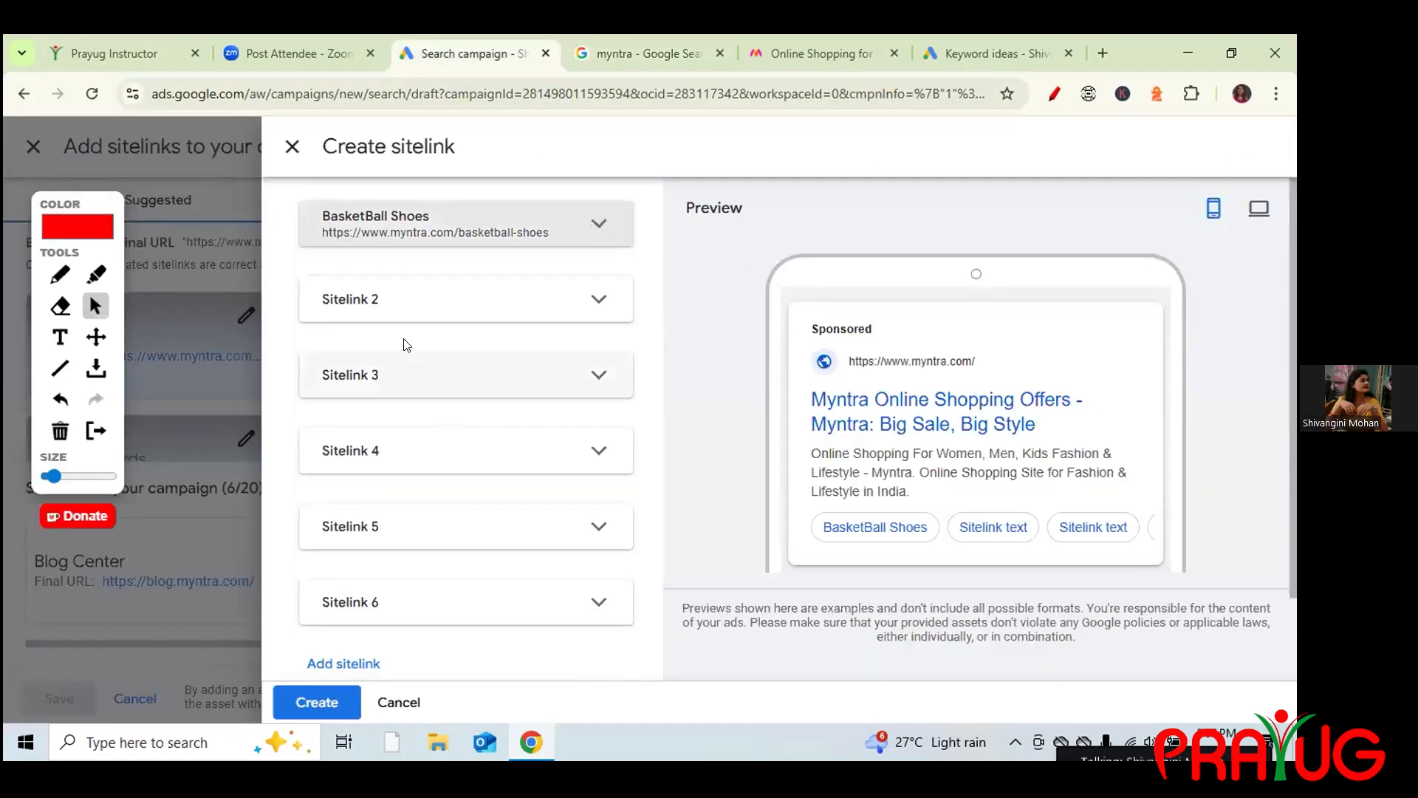
Enter 'Womens Clothing' as the second sitelink's text.
left_click(379, 331)
left_click(362, 380)
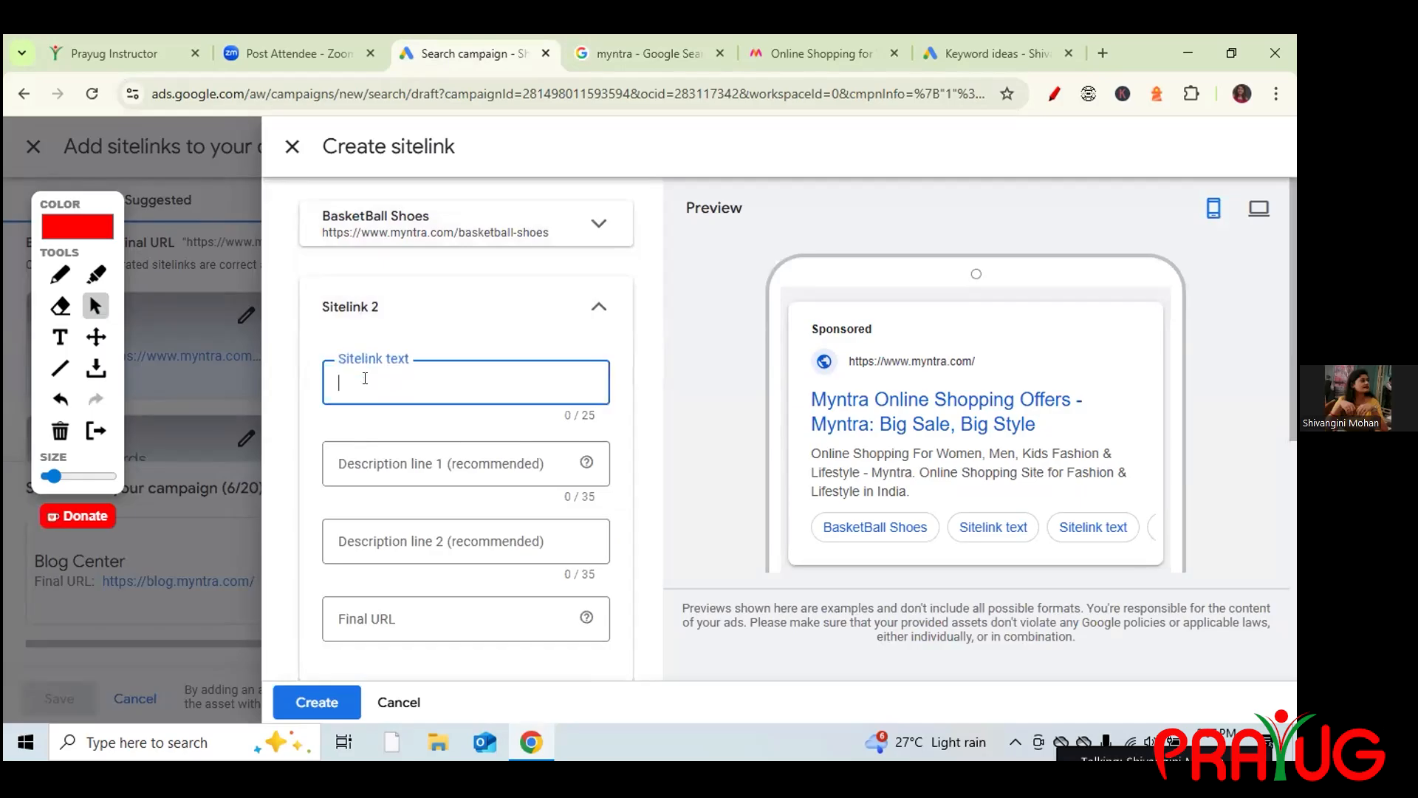
type("Wome")
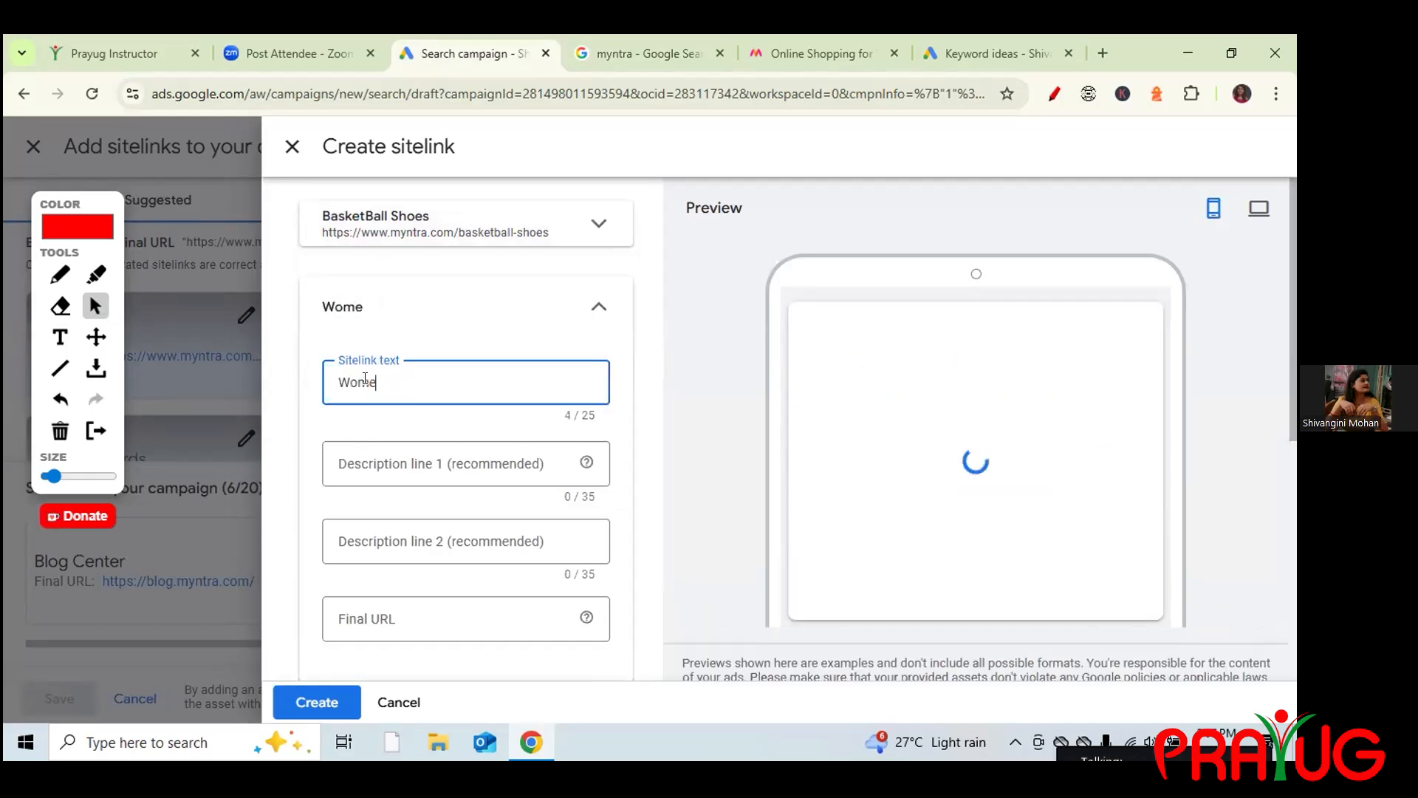
type("ns Clothing")
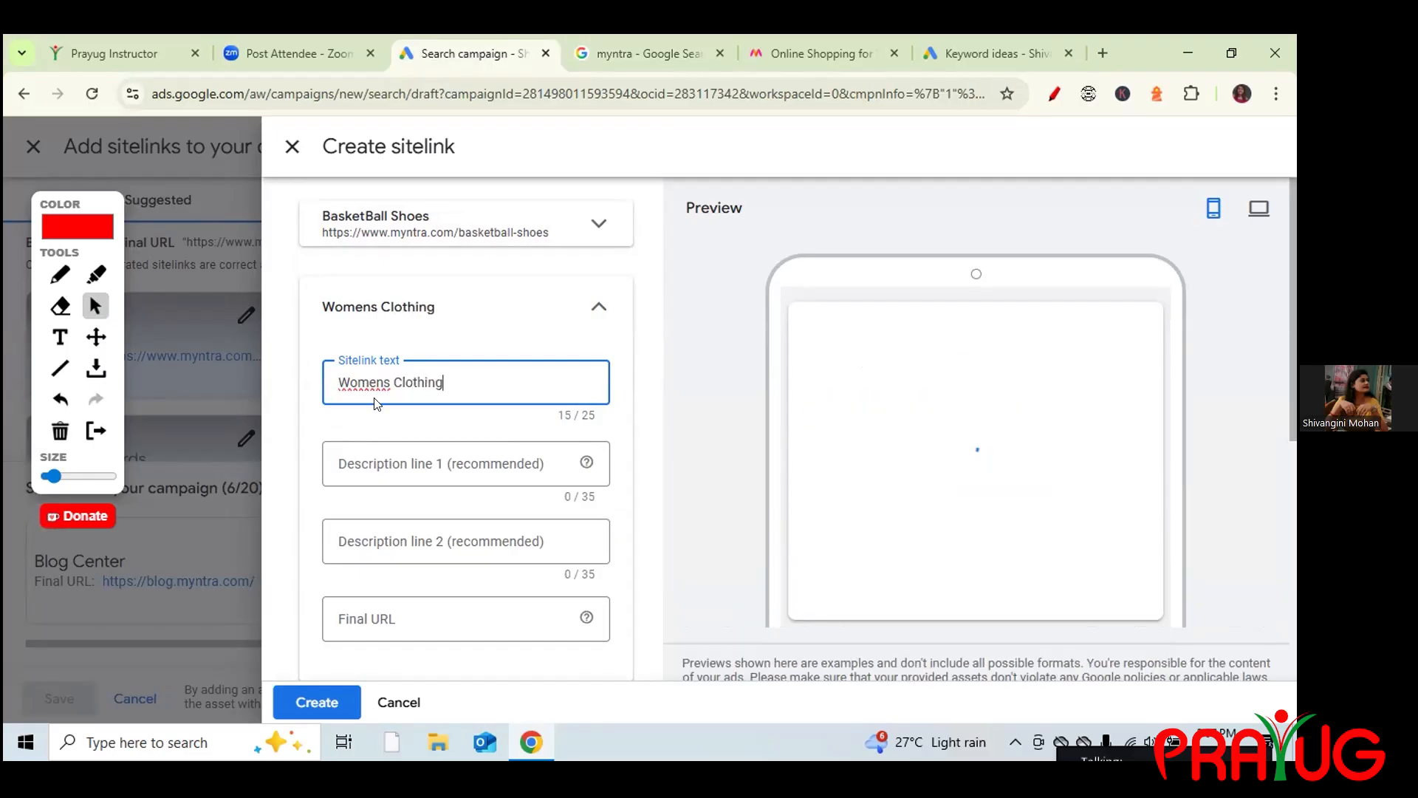
left_click(368, 467)
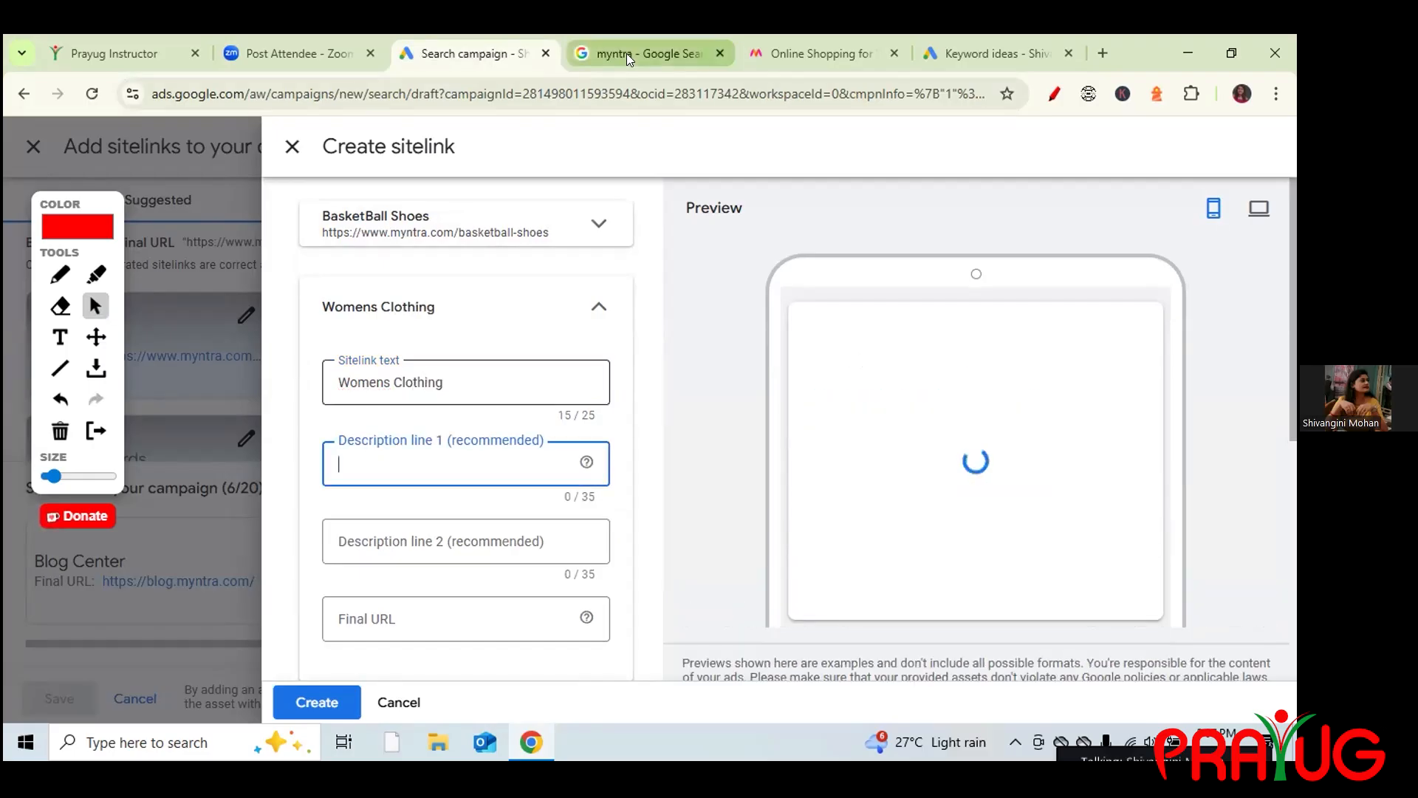
Copy the 'Online Shopping for Women' snippet into description line 1.
left_click(626, 53)
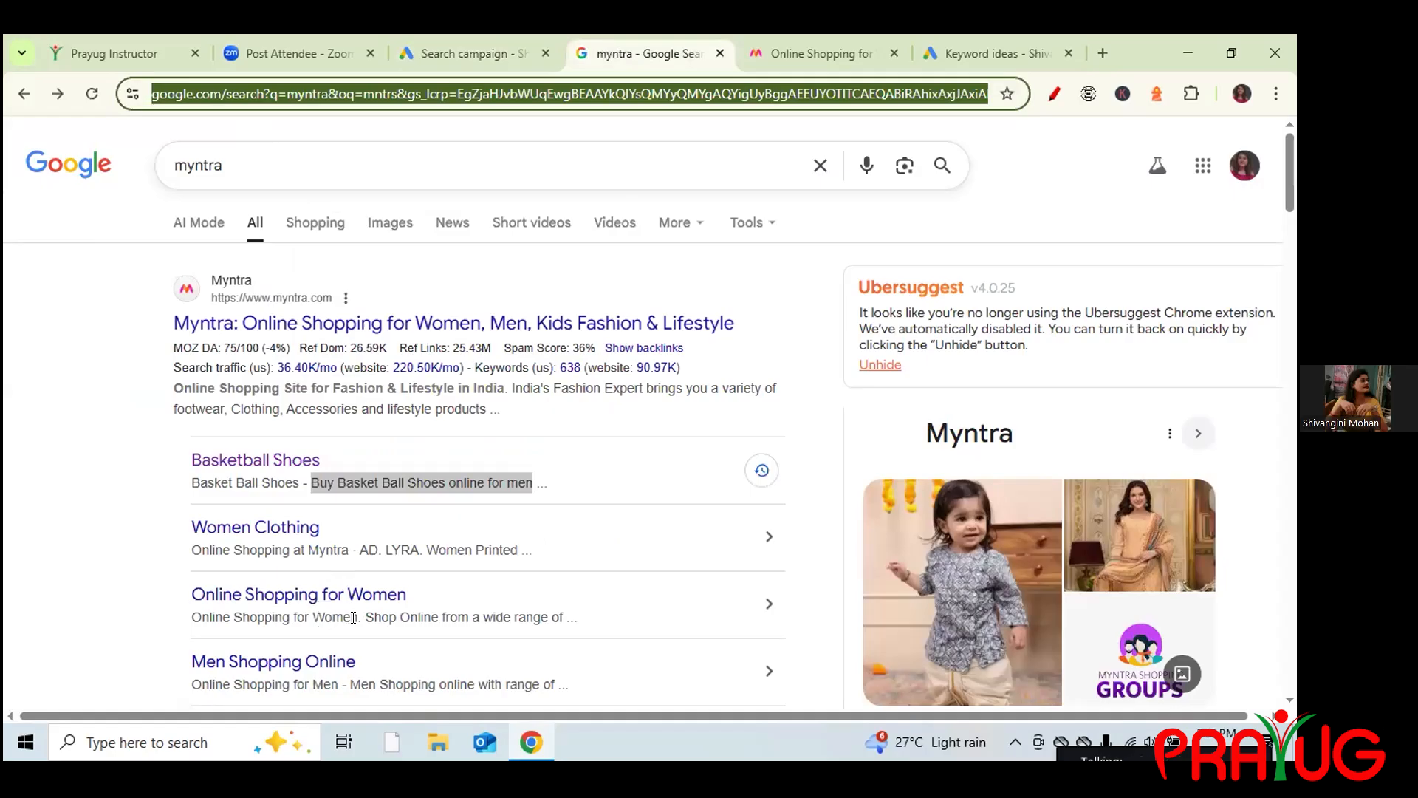
left_click_drag(358, 616, 192, 613)
key("ctrl+c")
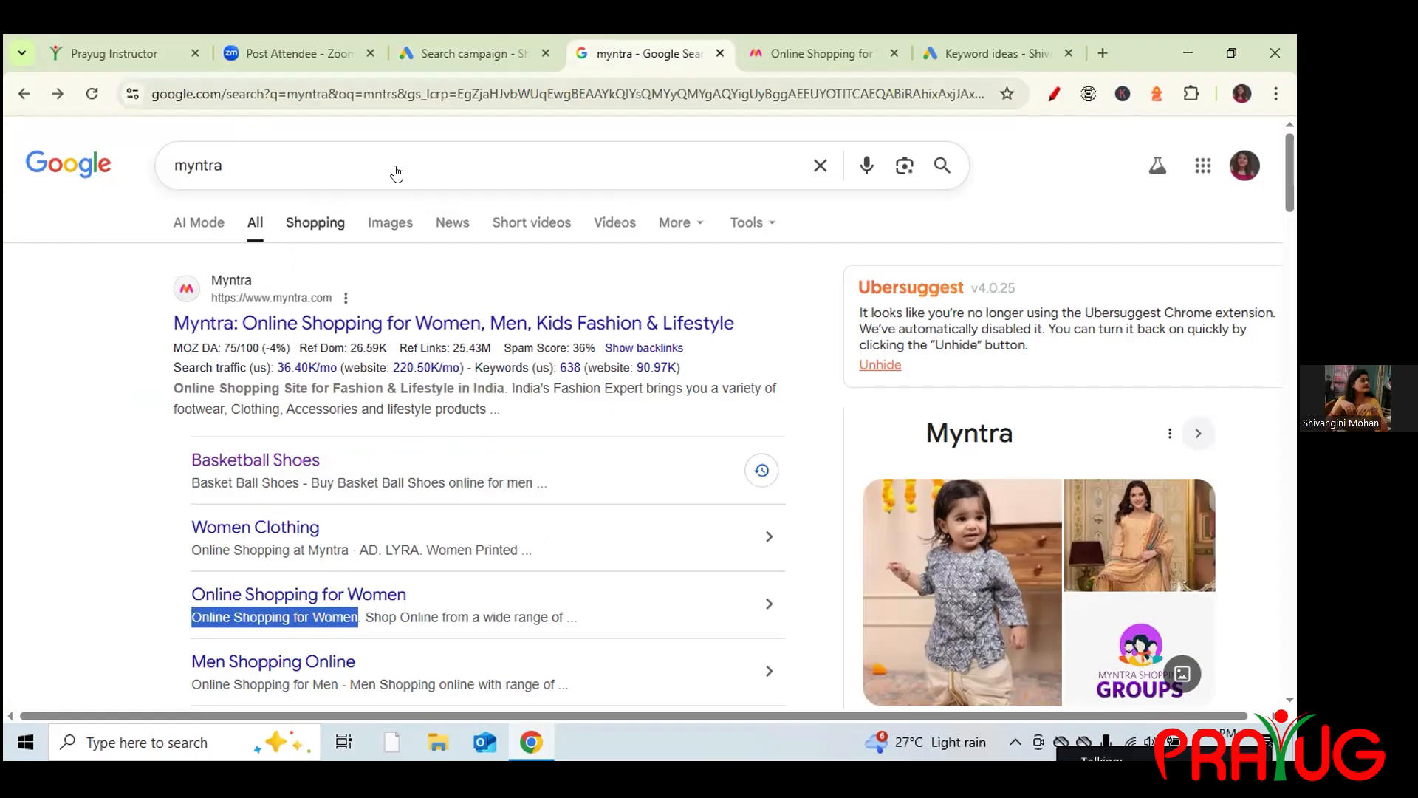
left_click(447, 50)
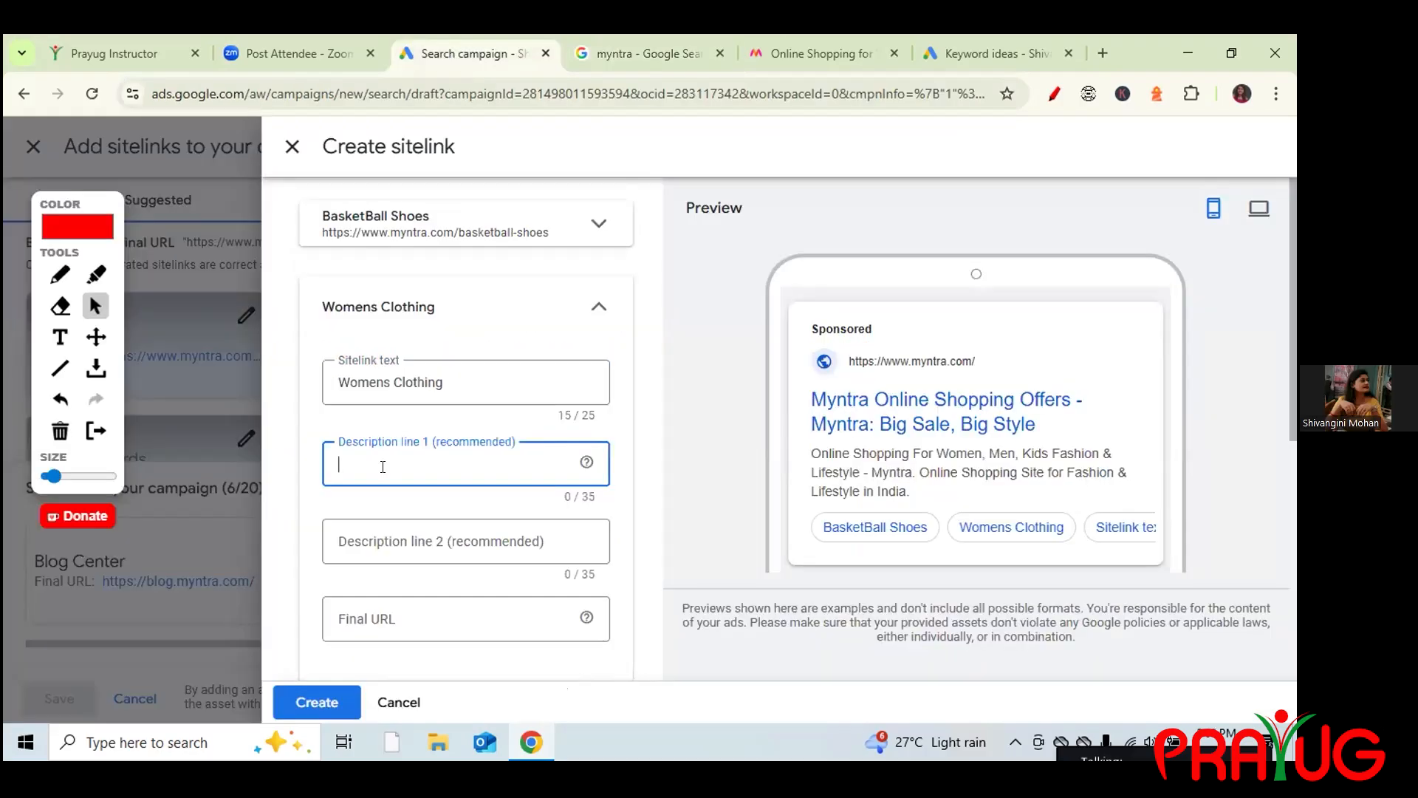
key("ctrl+v")
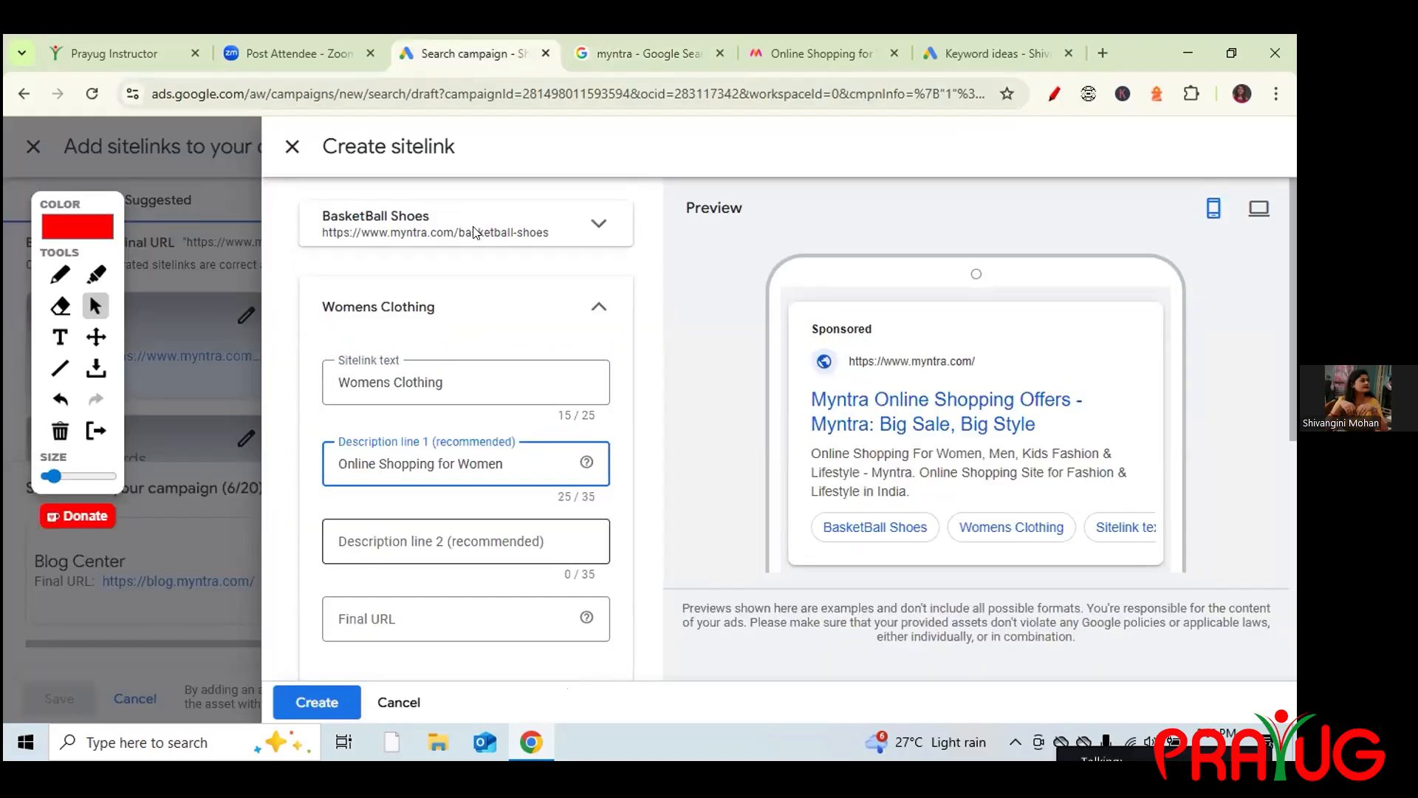
Paste the 'Shop Online from a wide range' snippet into description line 2, trimmed to 35 characters.
left_click(620, 59)
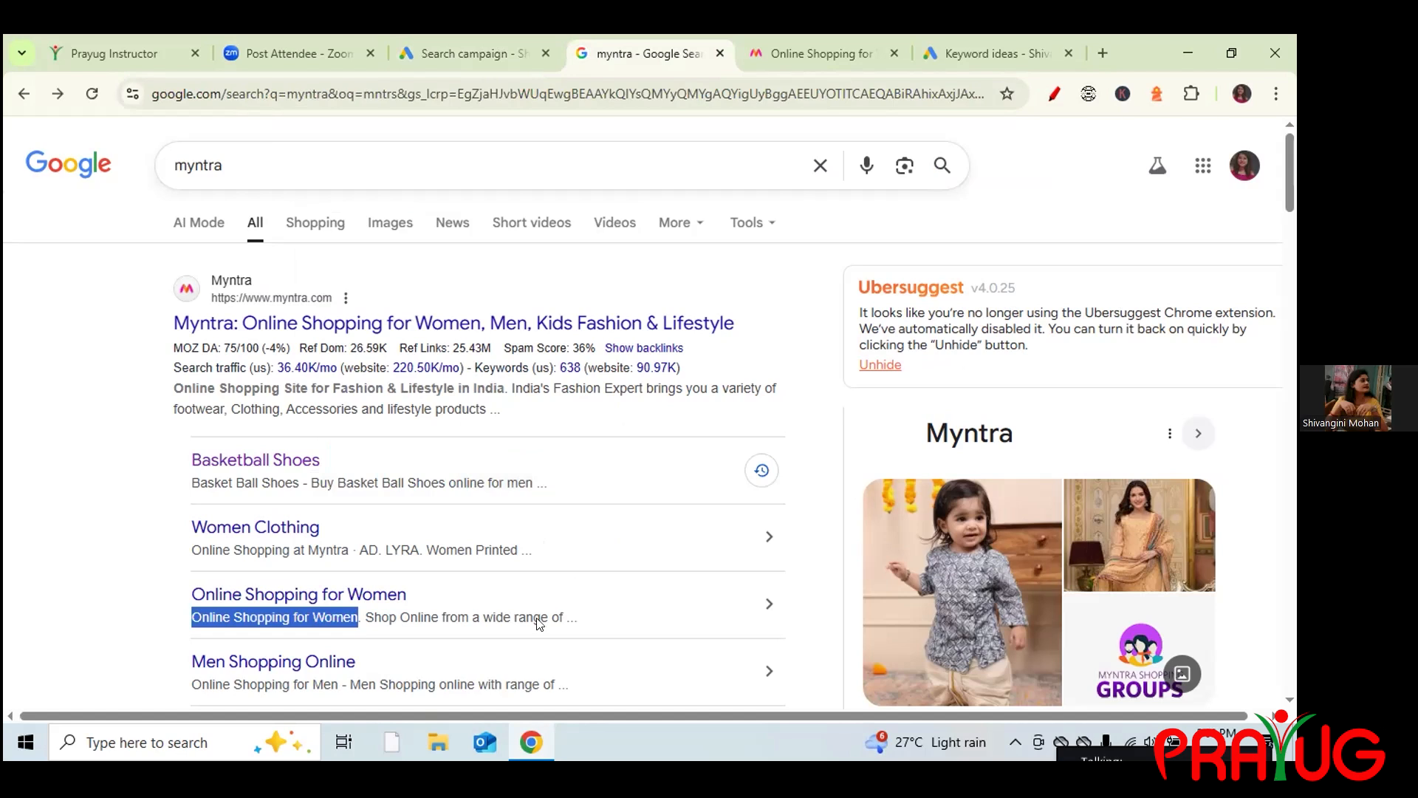
left_click_drag(559, 621, 364, 612)
key("ctrl+c")
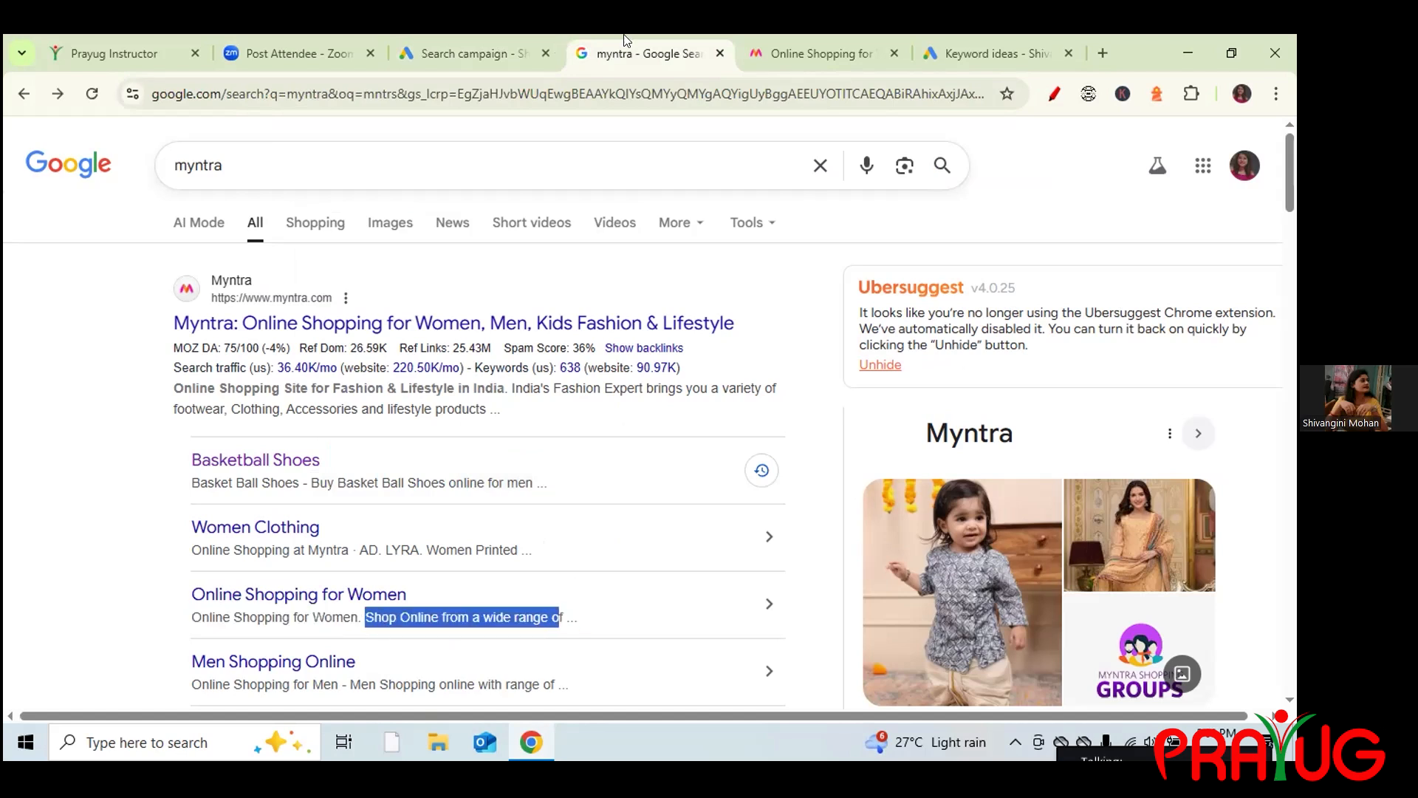
left_click(490, 49)
left_click(415, 549)
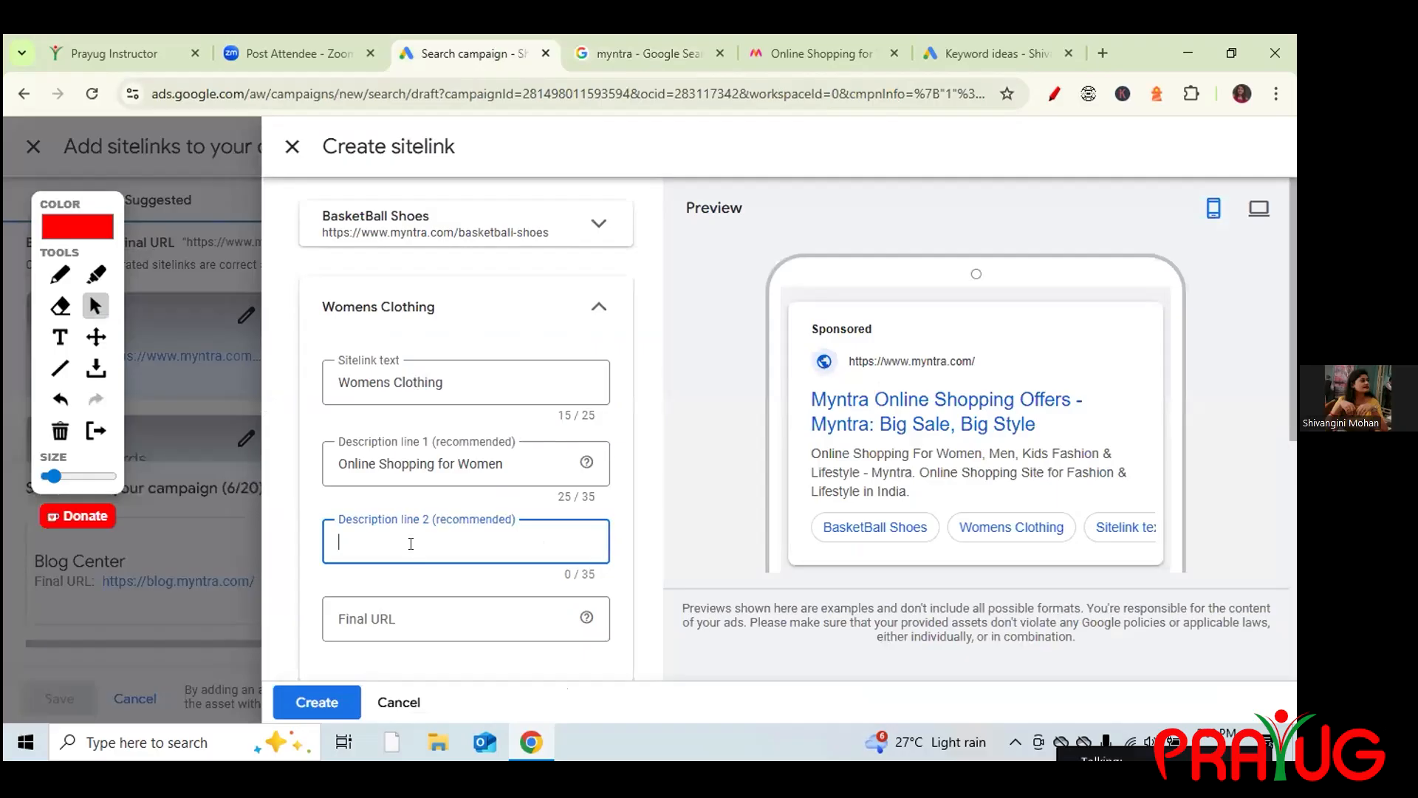
key("ctrl+v")
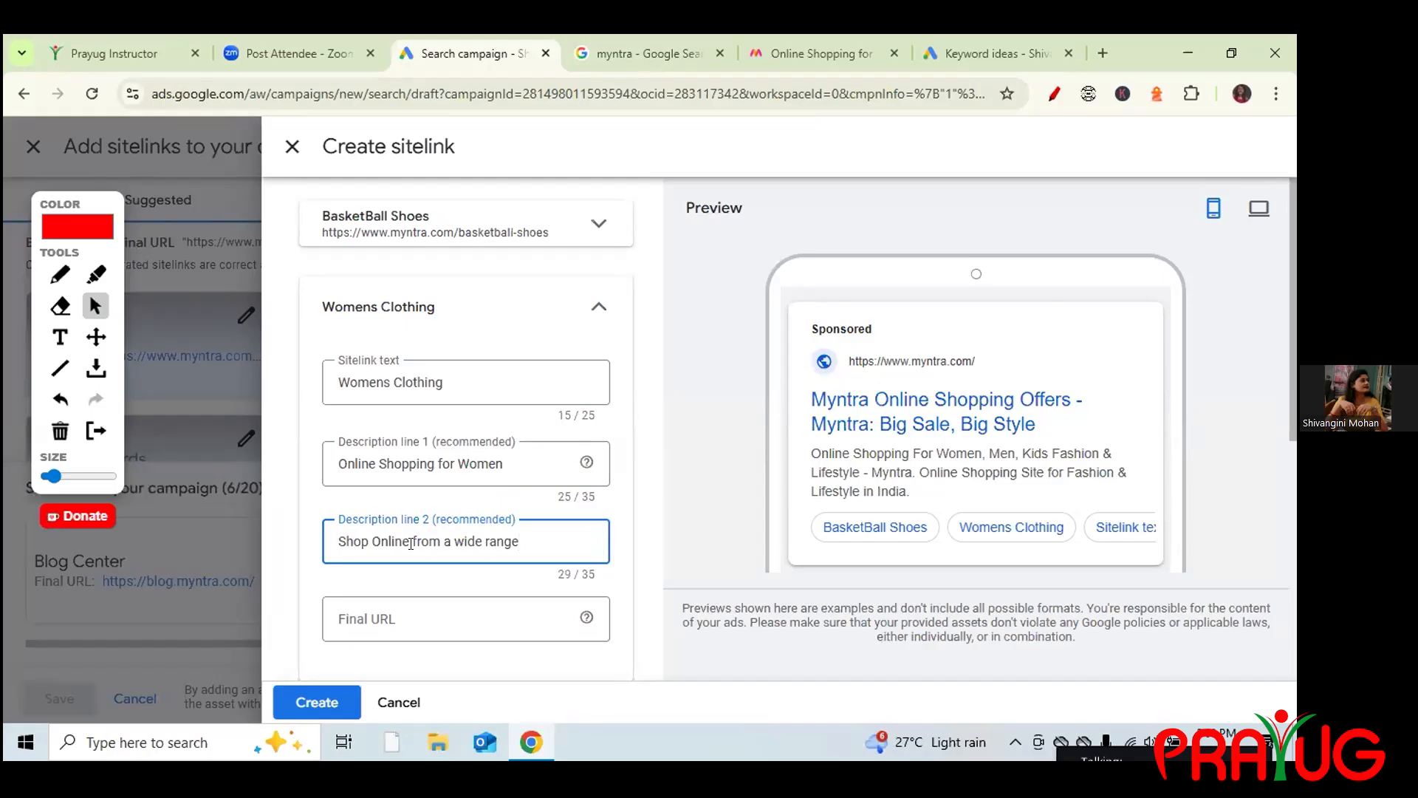
type("roducts")
key("BackSpace")
key("BackSpace")
key("BackSpace")
type("items.")
key("BackSpace")
left_click(414, 619)
left_click(657, 43)
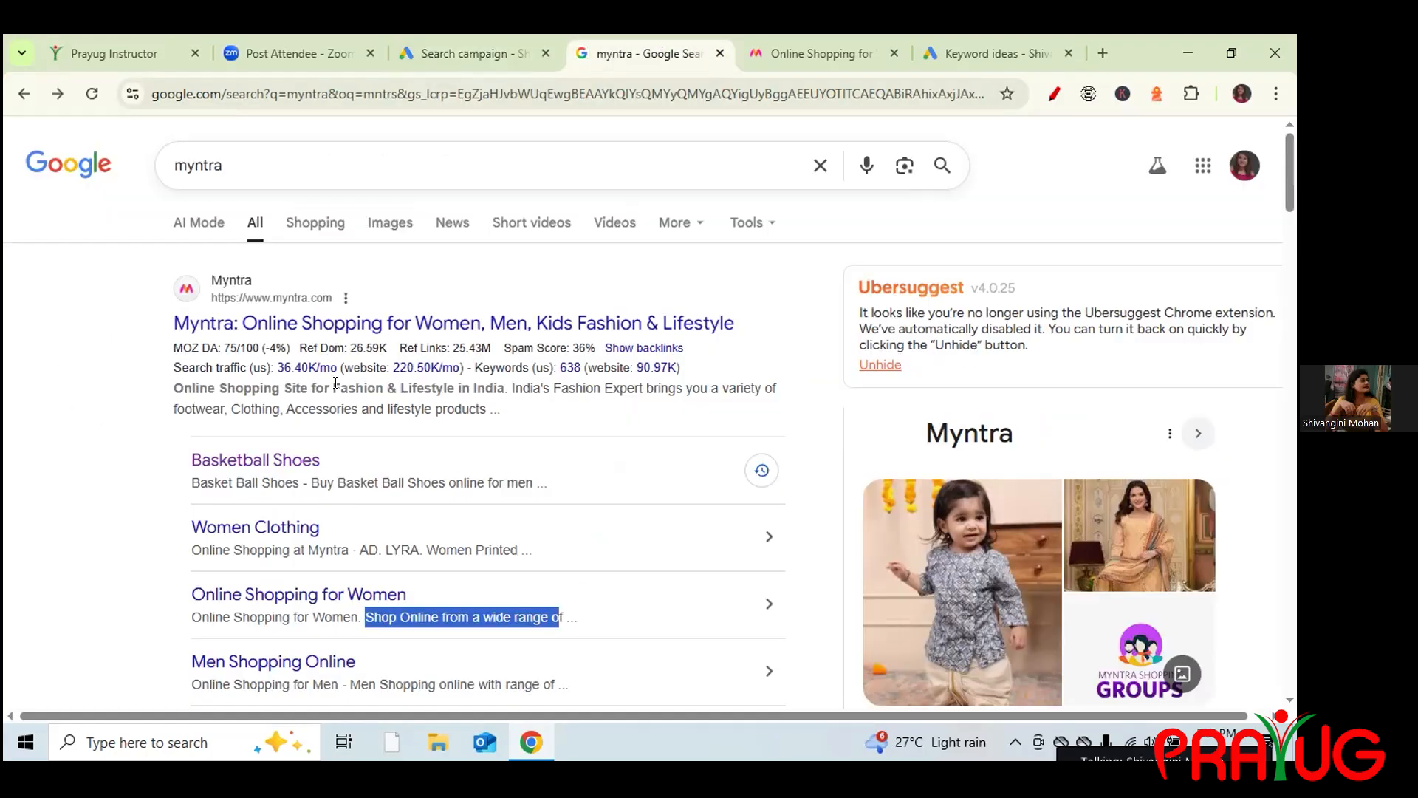
left_click(287, 534)
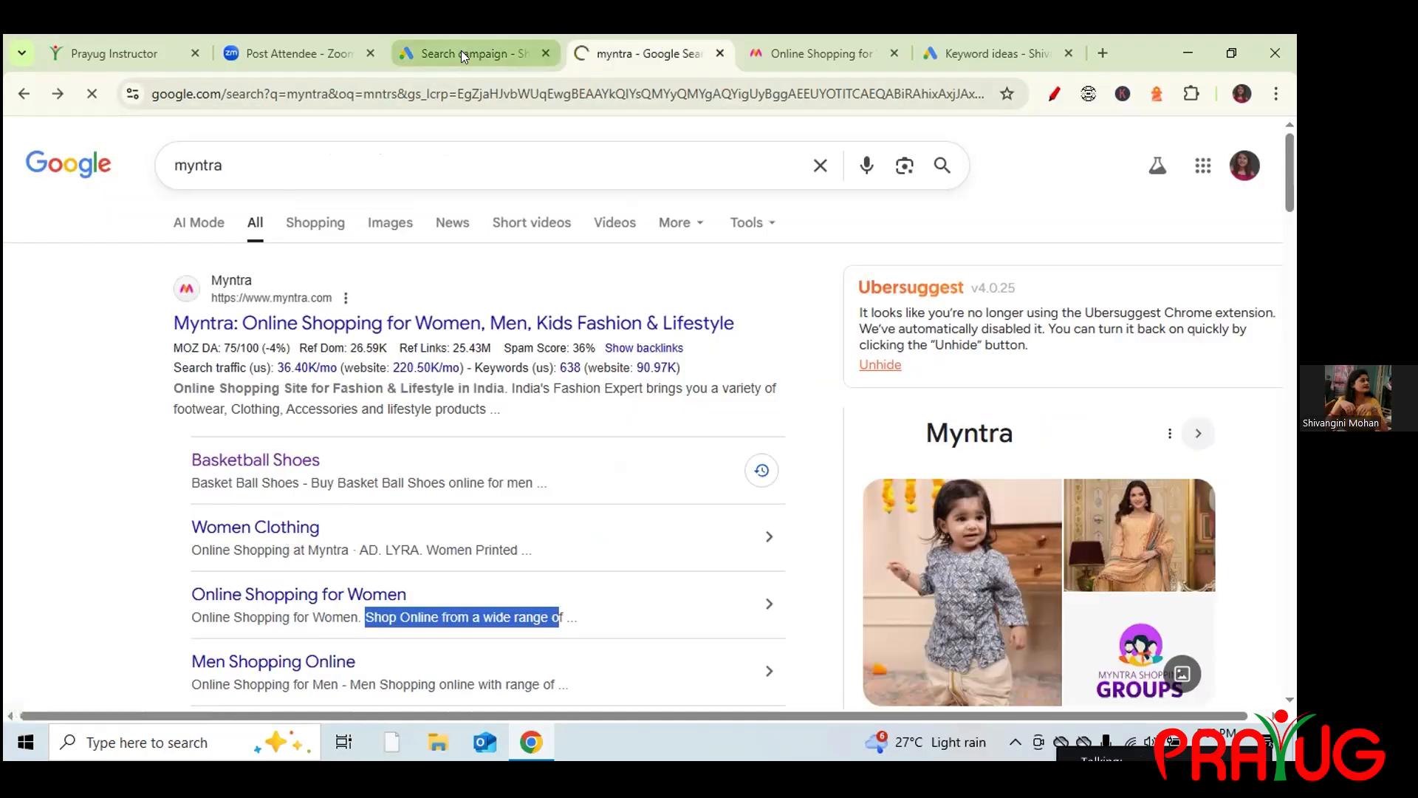
left_click_drag(373, 94, 136, 85)
key("ctrl+c")
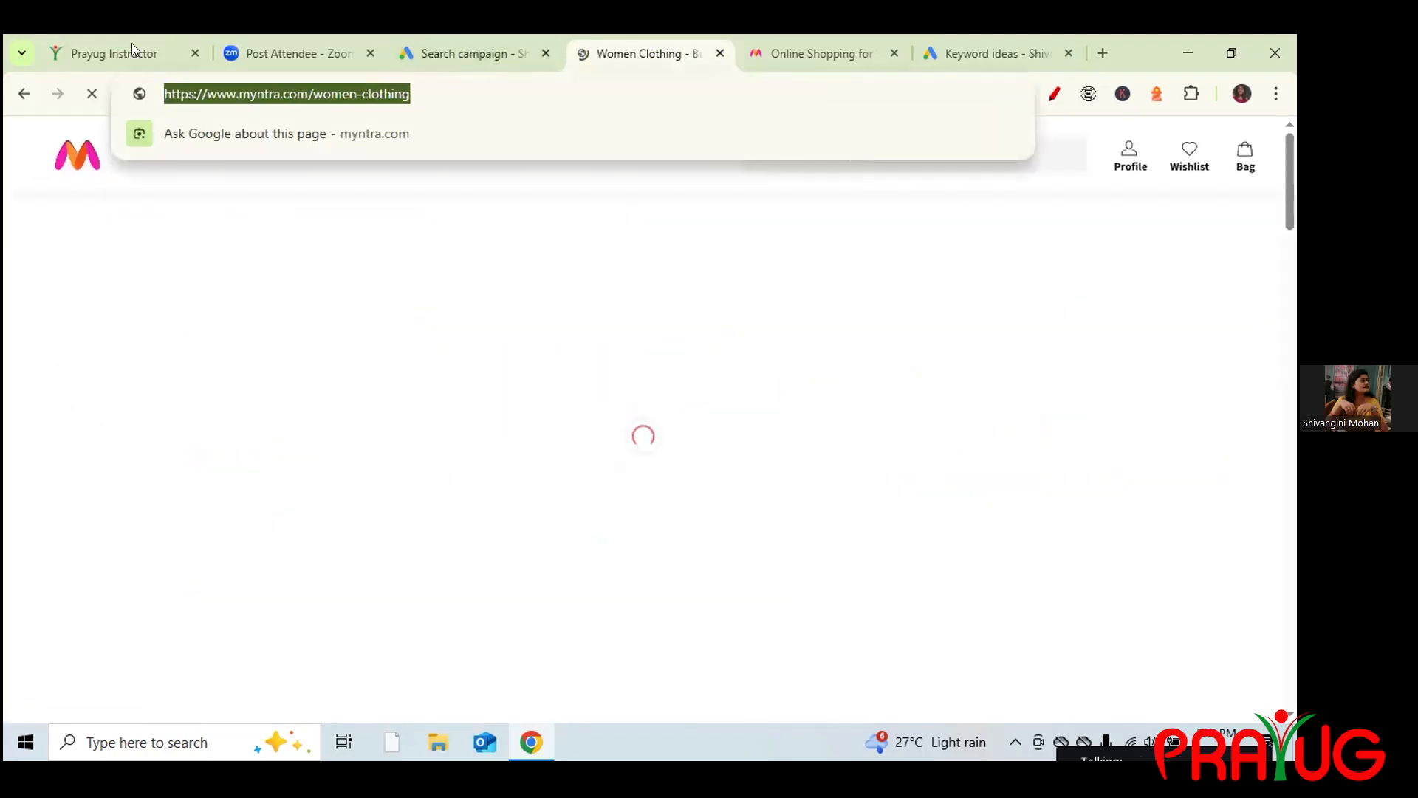
left_click(25, 96)
left_click(435, 57)
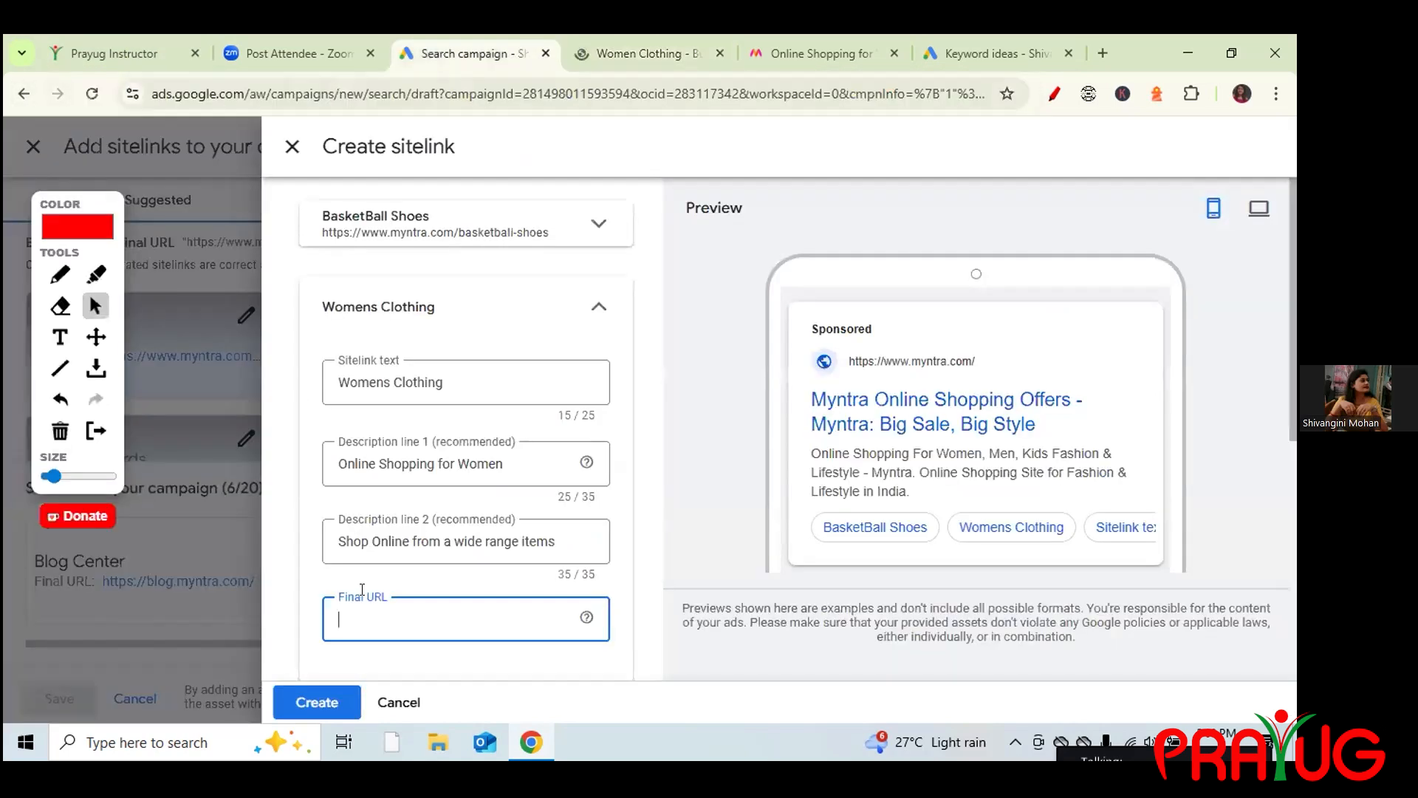
key("ctrl+v")
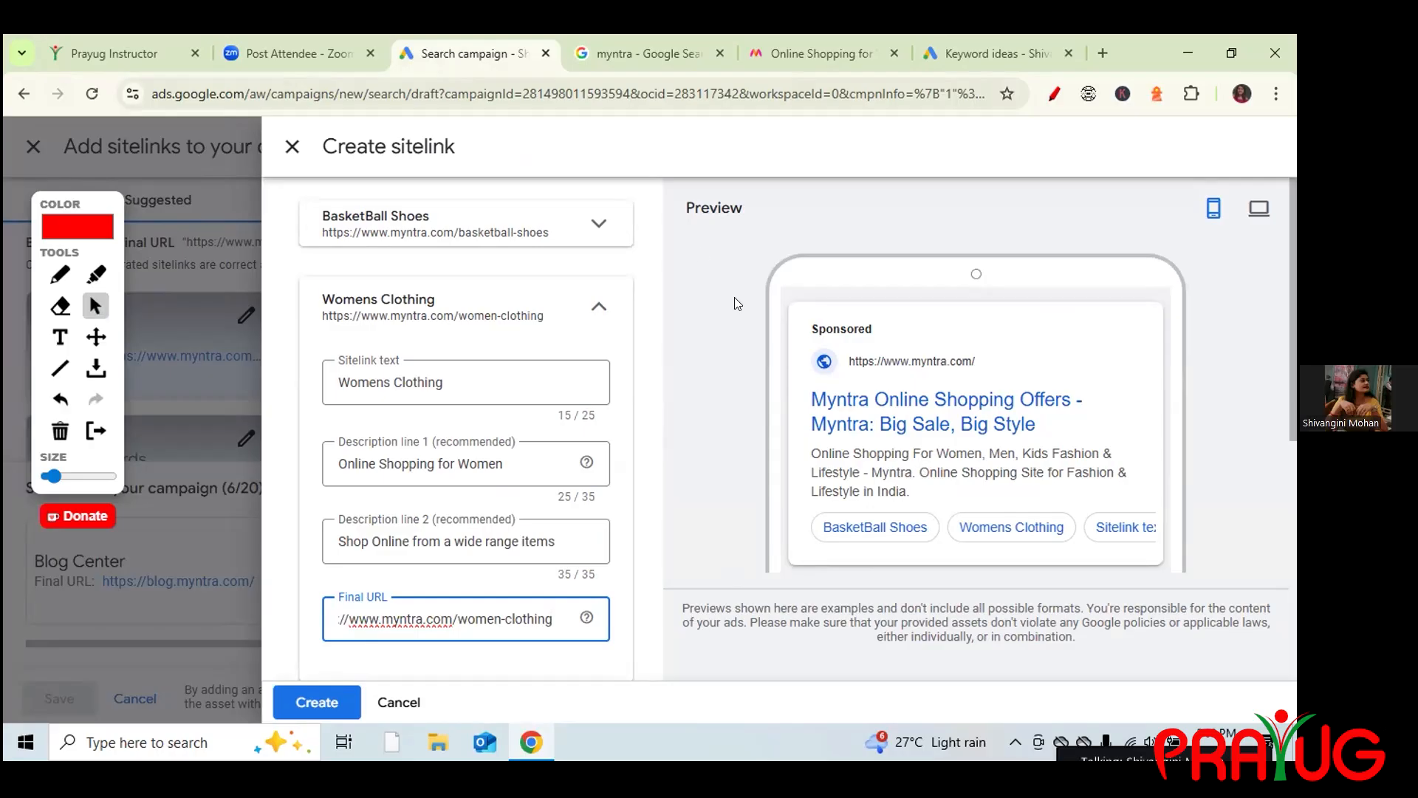
left_click(598, 305)
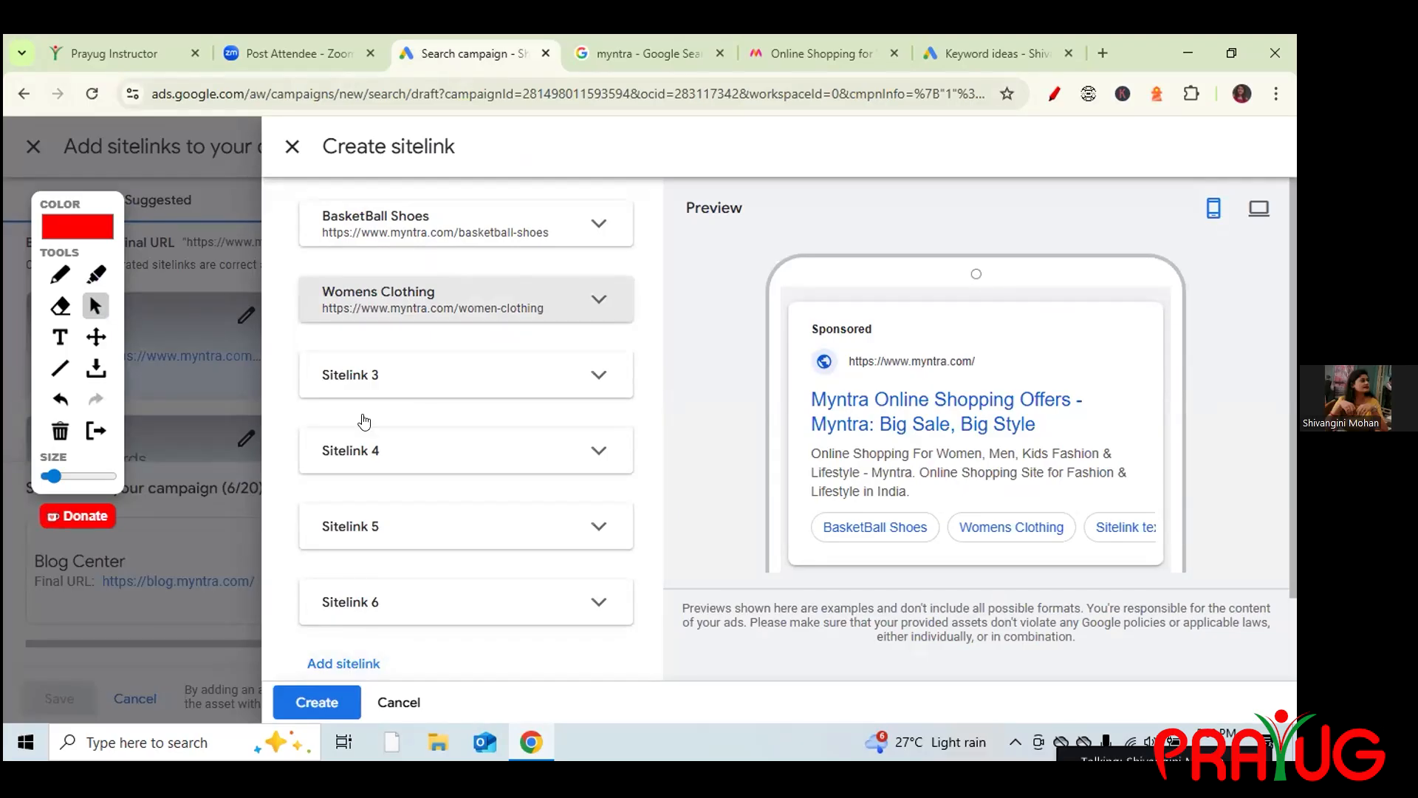
left_click(316, 705)
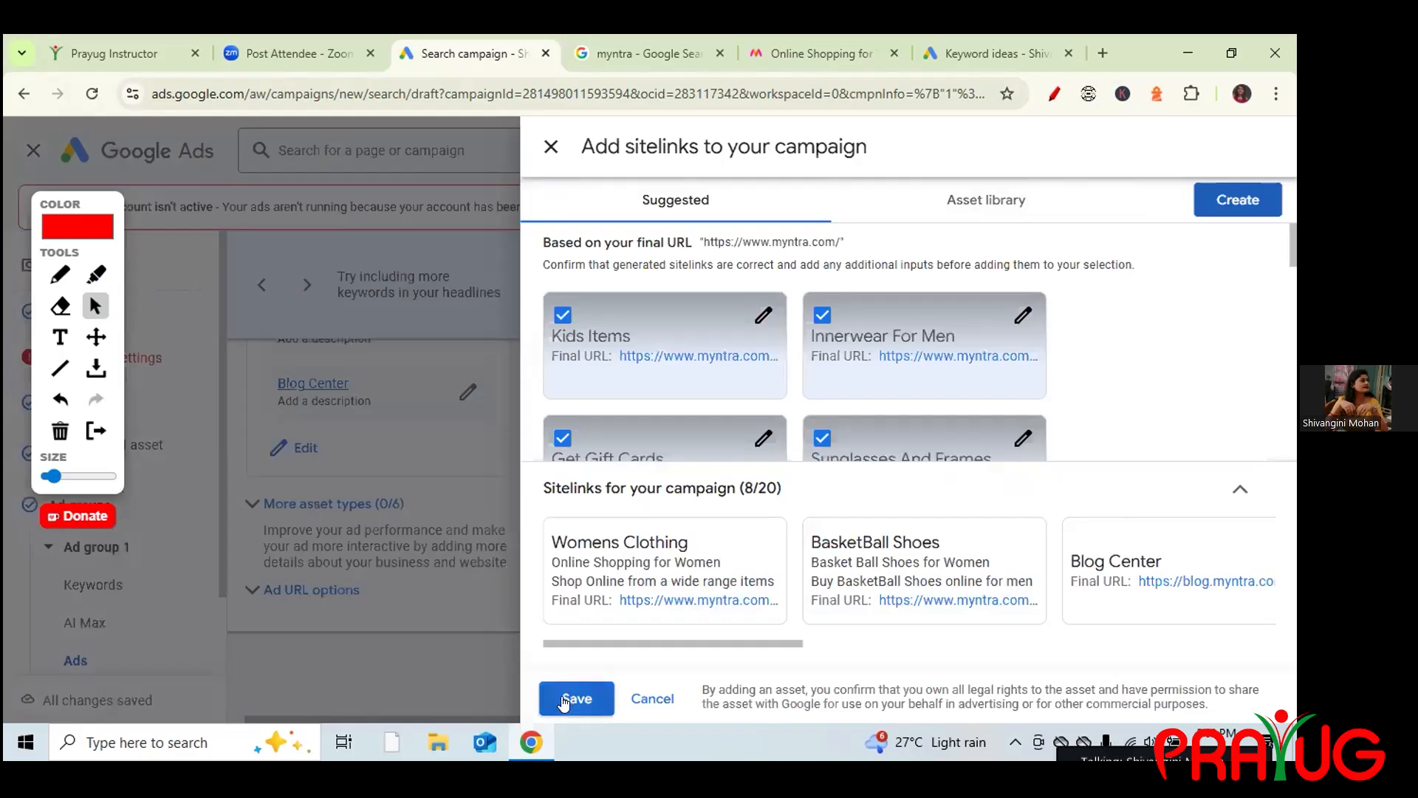
Save the BasketBall Shoes and Womens Clothing sitelinks and review them in the ad editor.
left_click(564, 699)
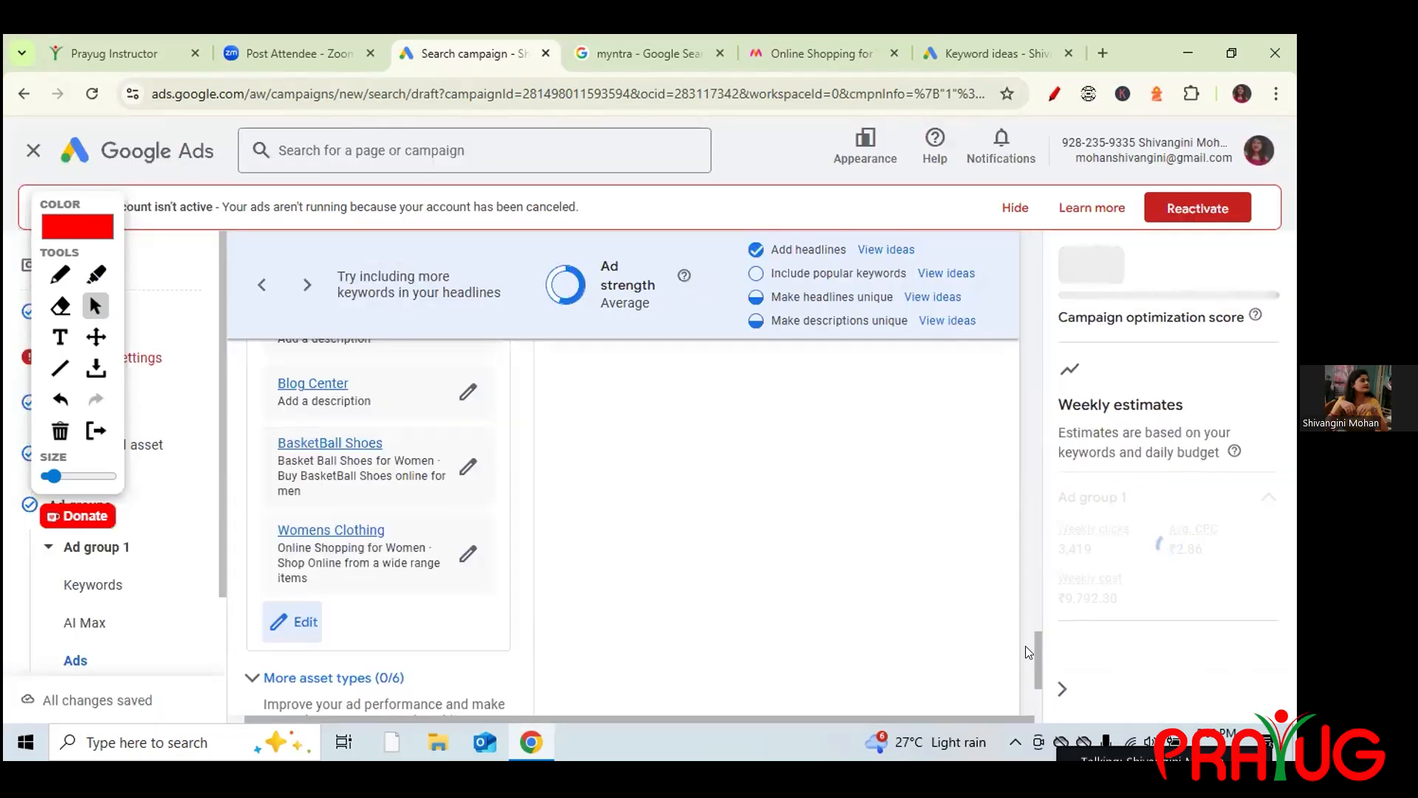
left_click_drag(1027, 644, 1011, 393)
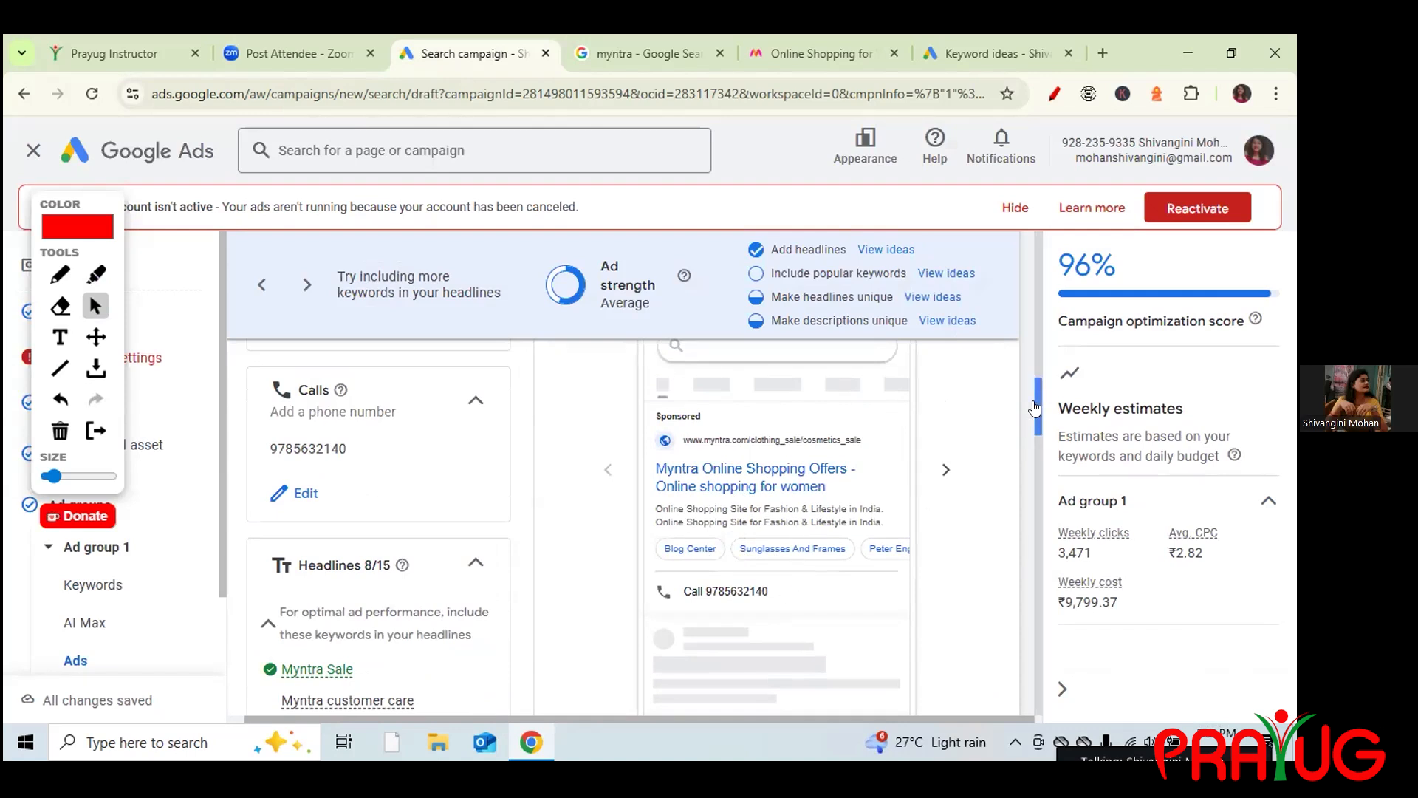
left_click_drag(1043, 408, 1091, 689)
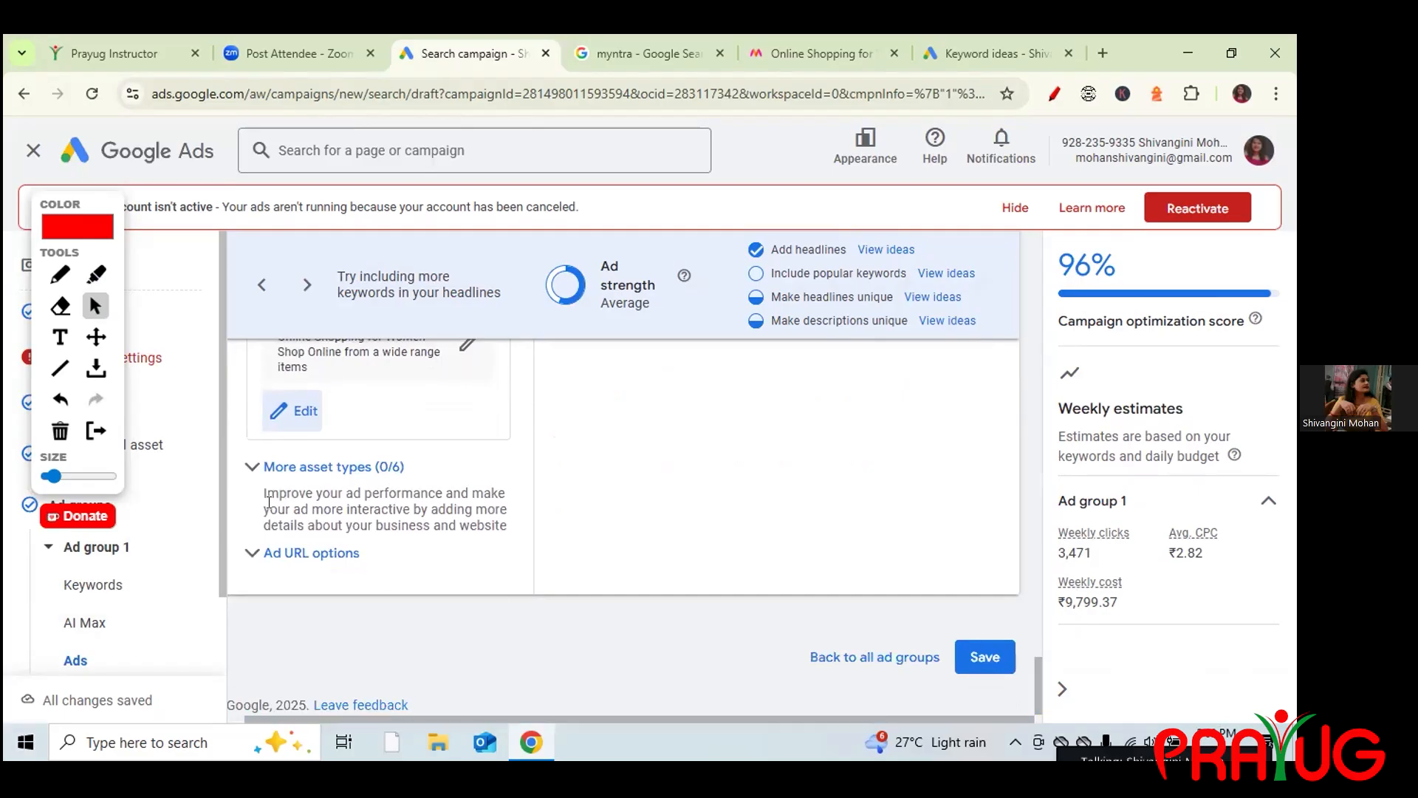
left_click(255, 554)
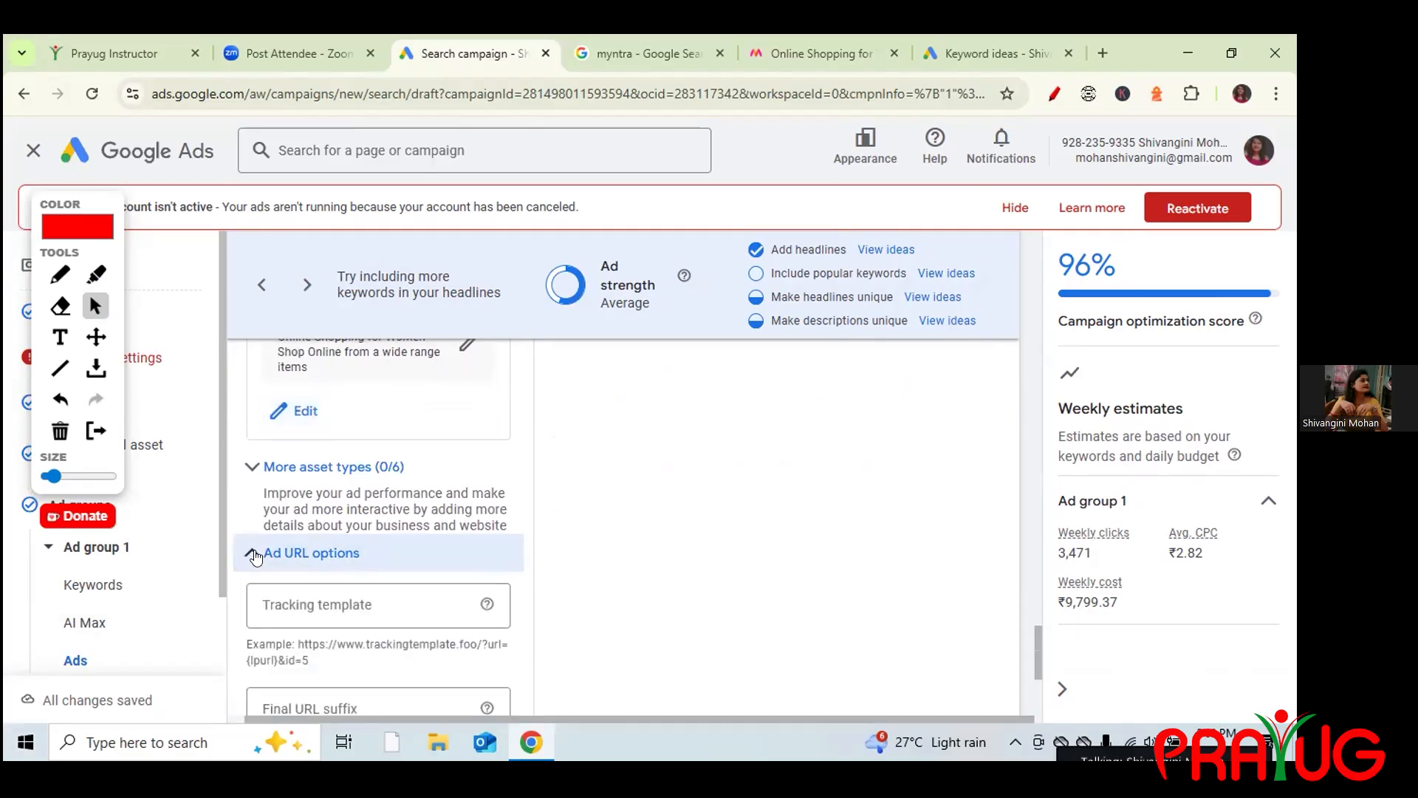
left_click(253, 554)
left_click(254, 468)
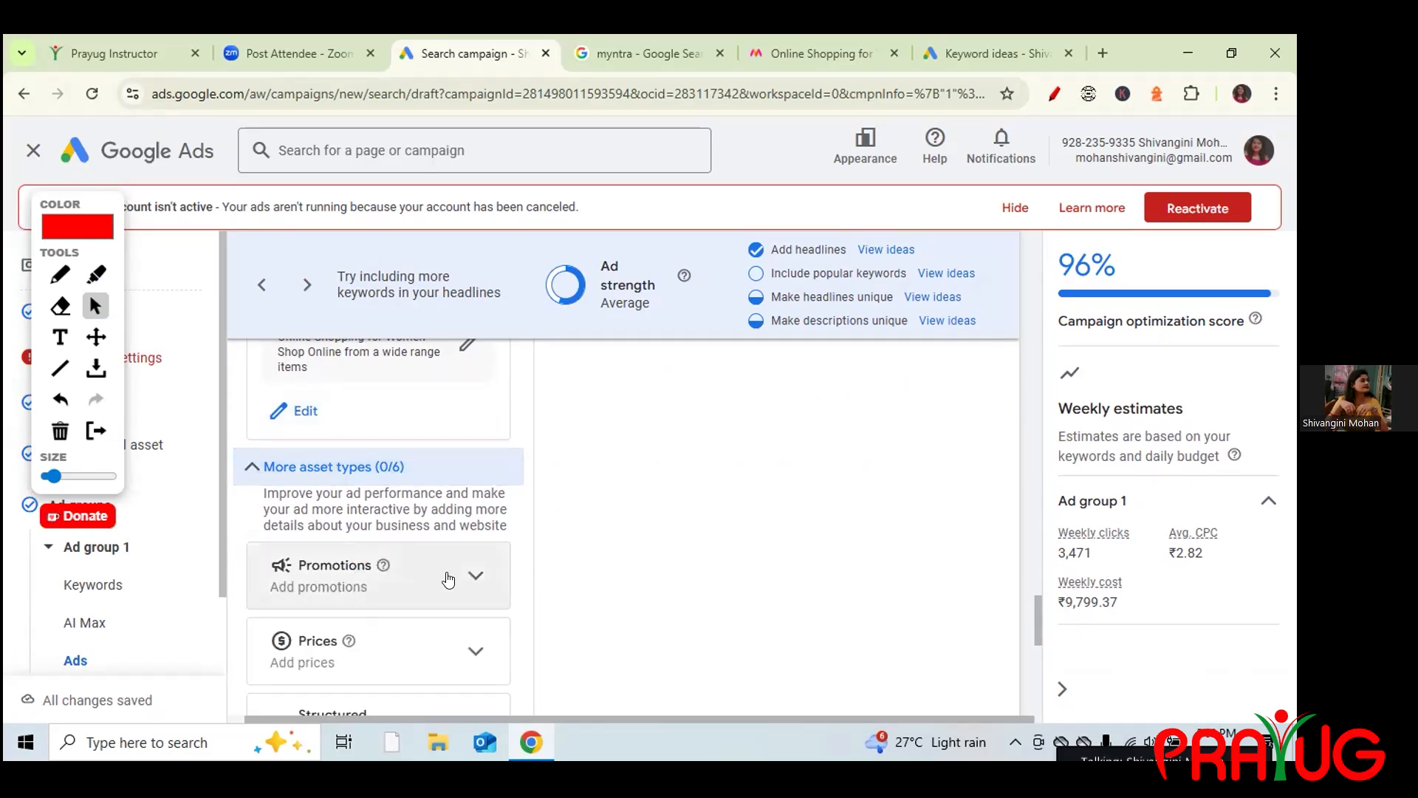
left_click(252, 466)
left_click_drag(1034, 673, 1007, 368)
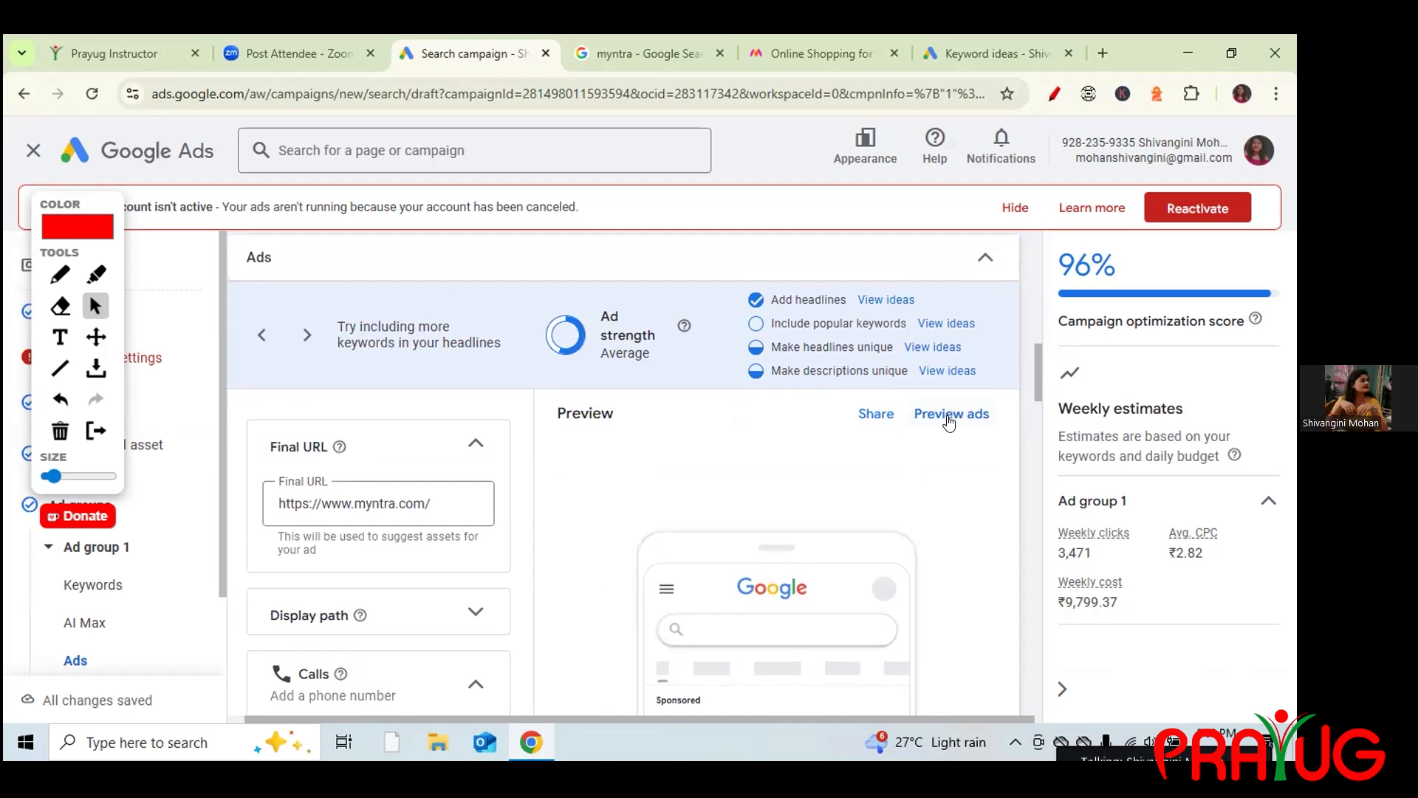
left_click(950, 418)
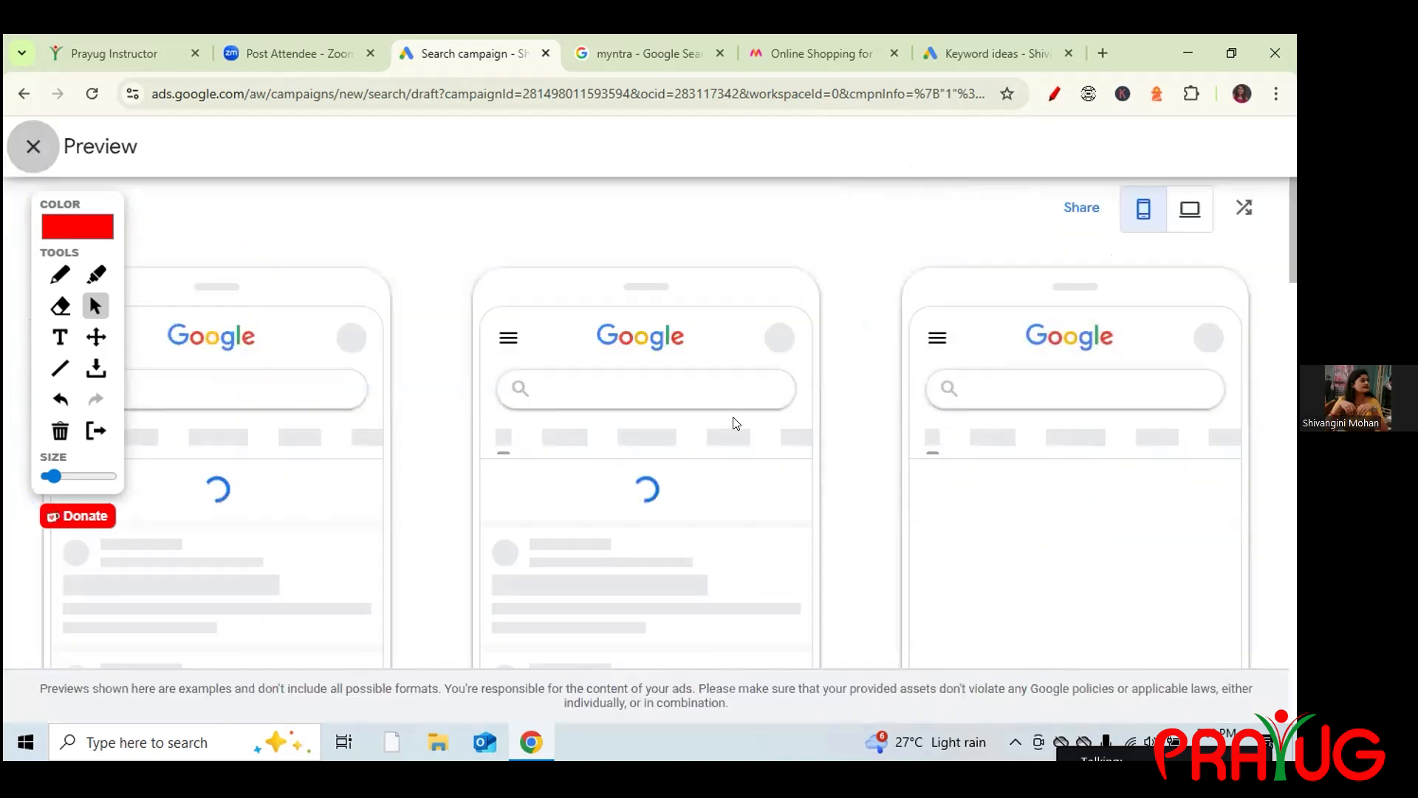
left_click(1055, 93)
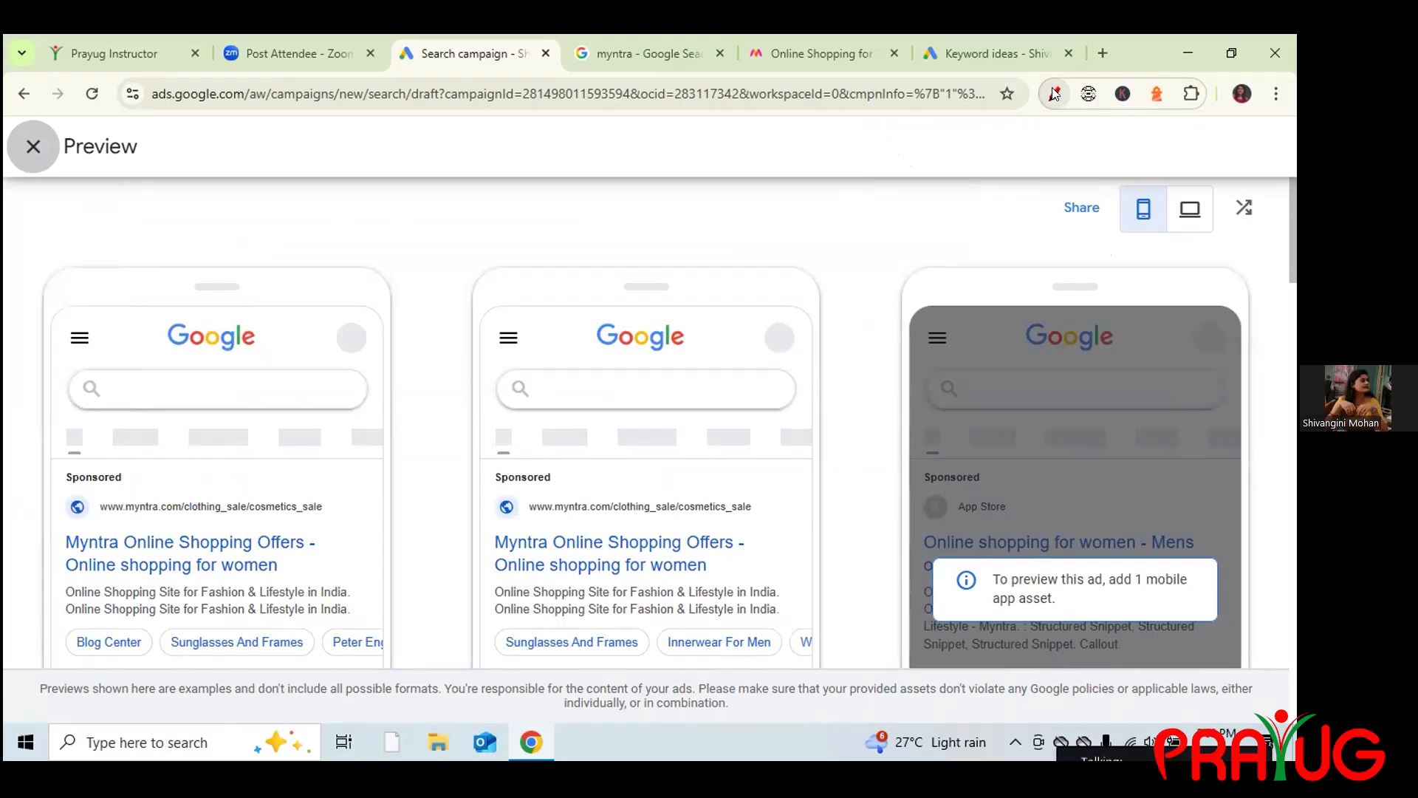
left_click(1185, 211)
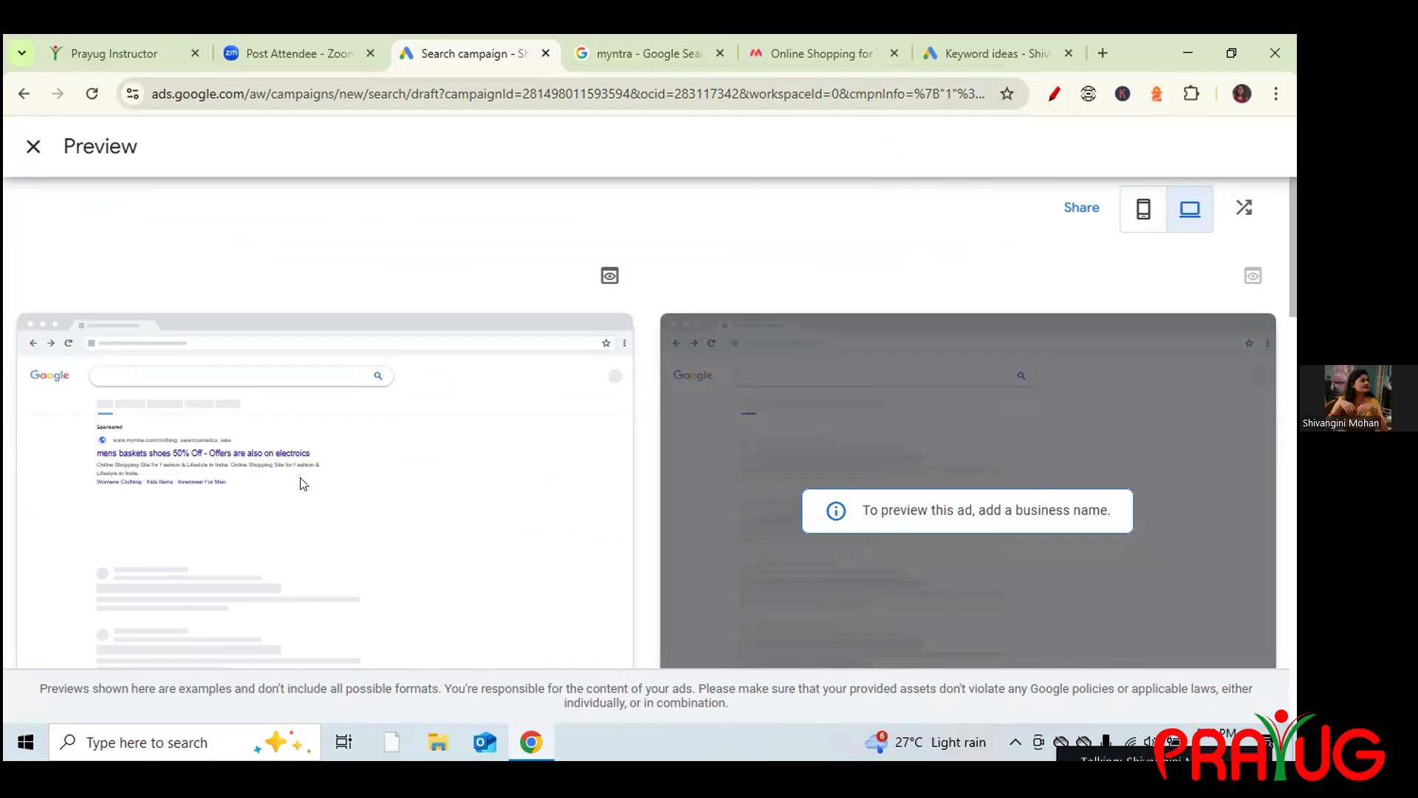
key("Escape")
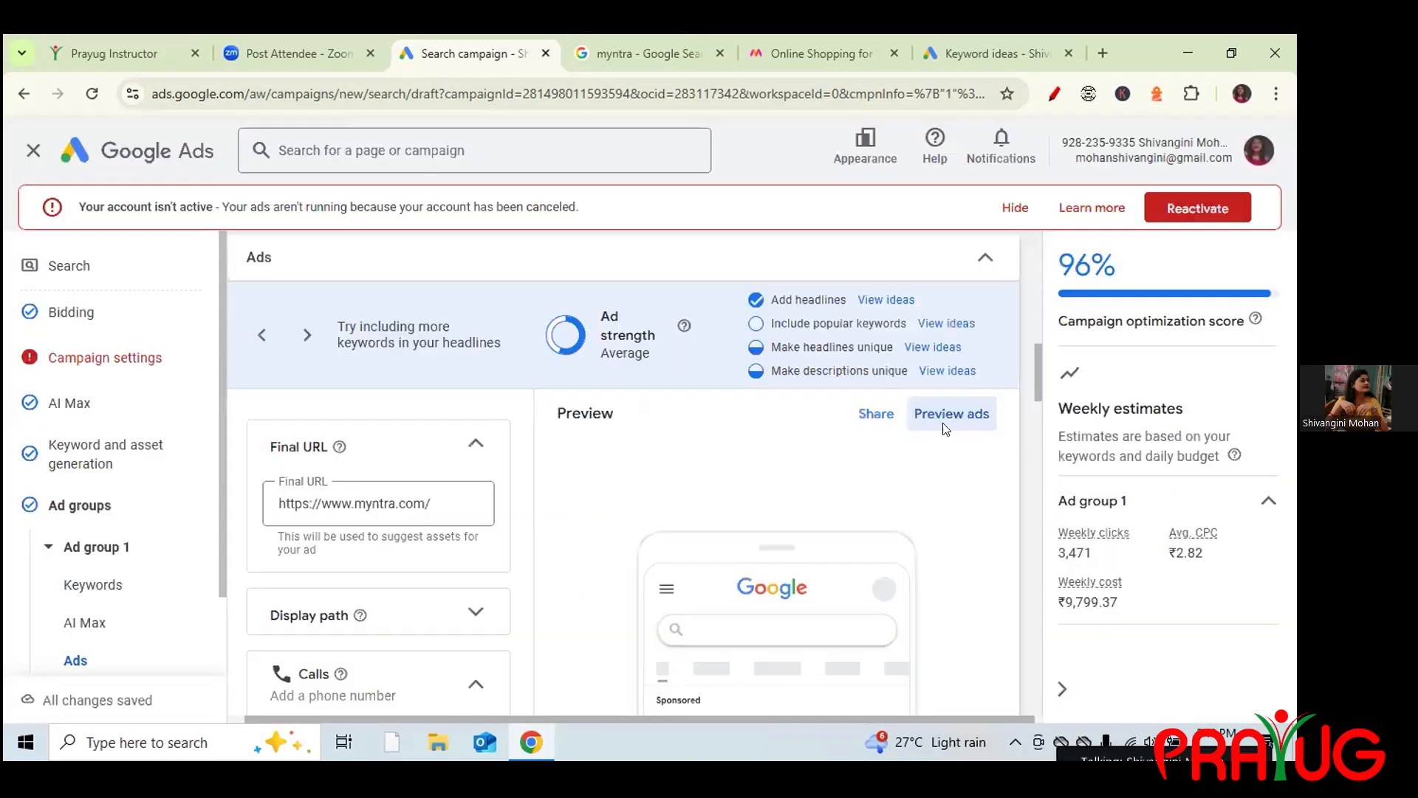
scroll(1039, 408, "down", 5)
left_click_drag(1050, 464, 1090, 600)
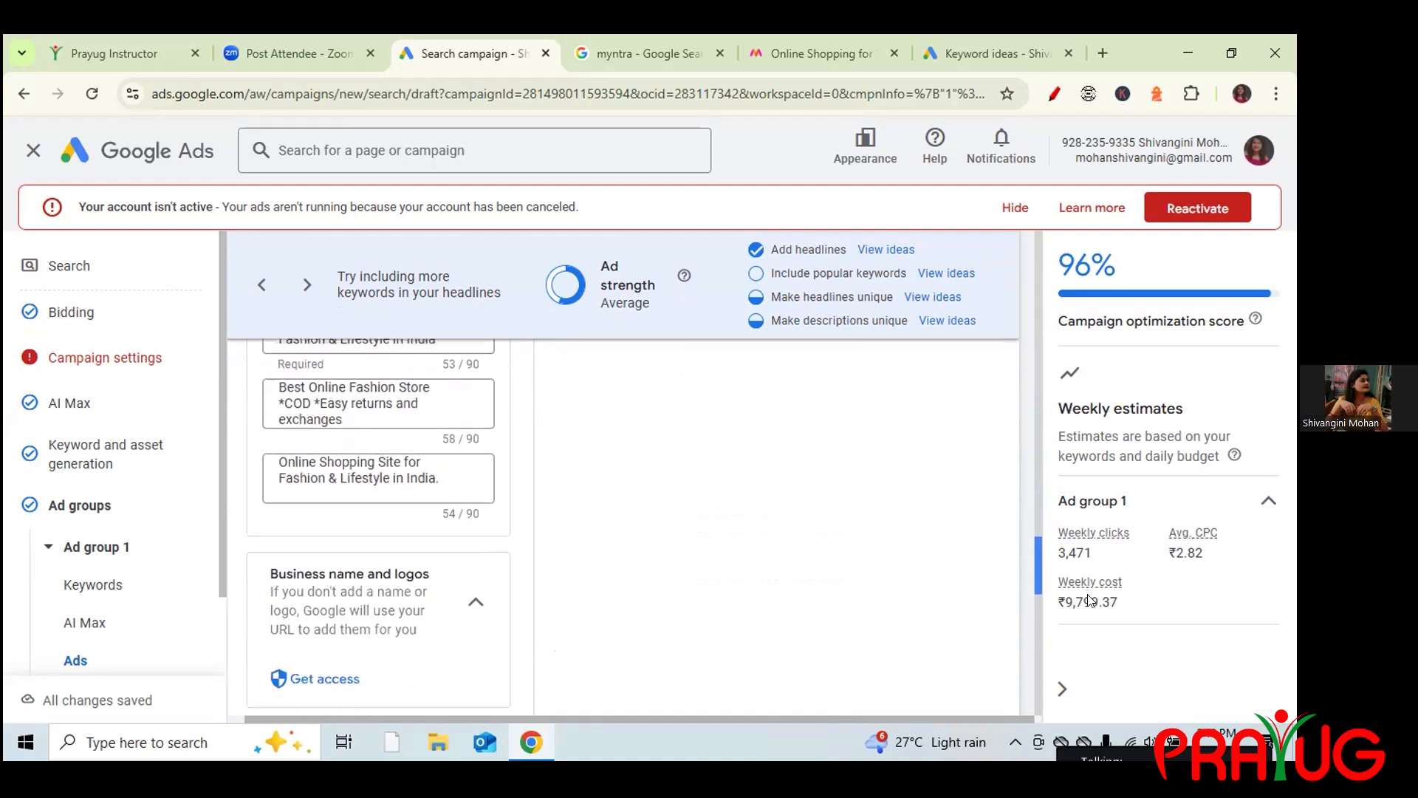
scroll(418, 560, "down", 1)
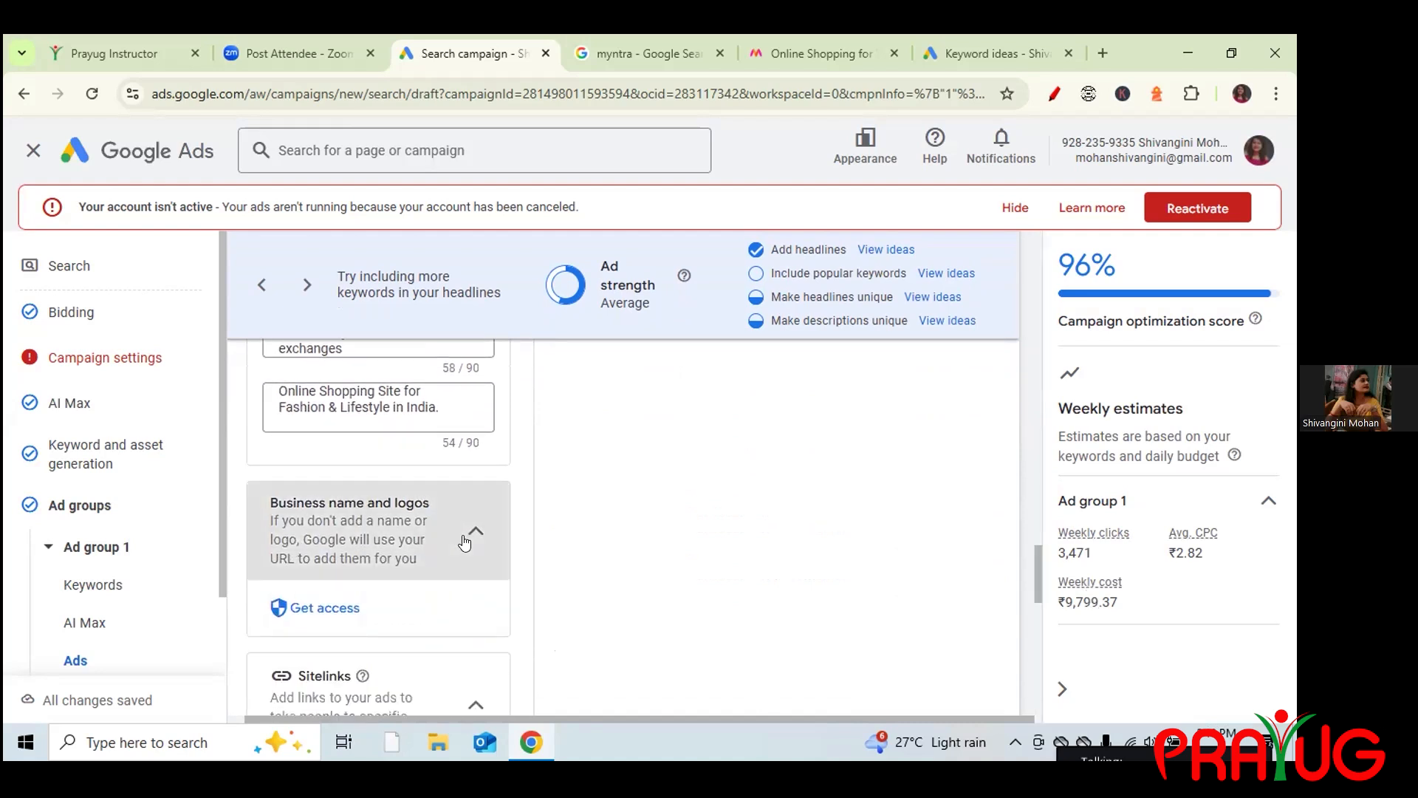
left_click(480, 533)
left_click(481, 533)
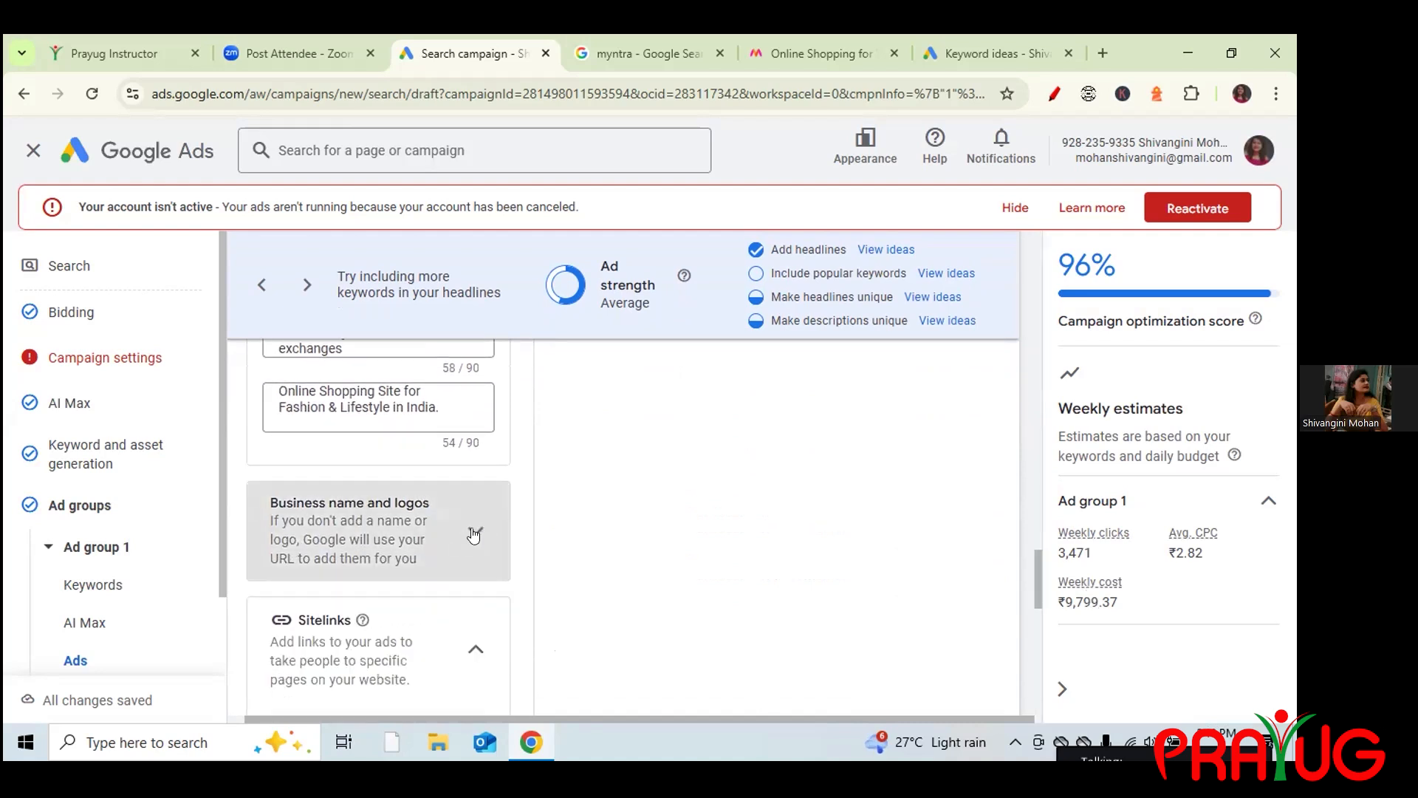
left_click(294, 616)
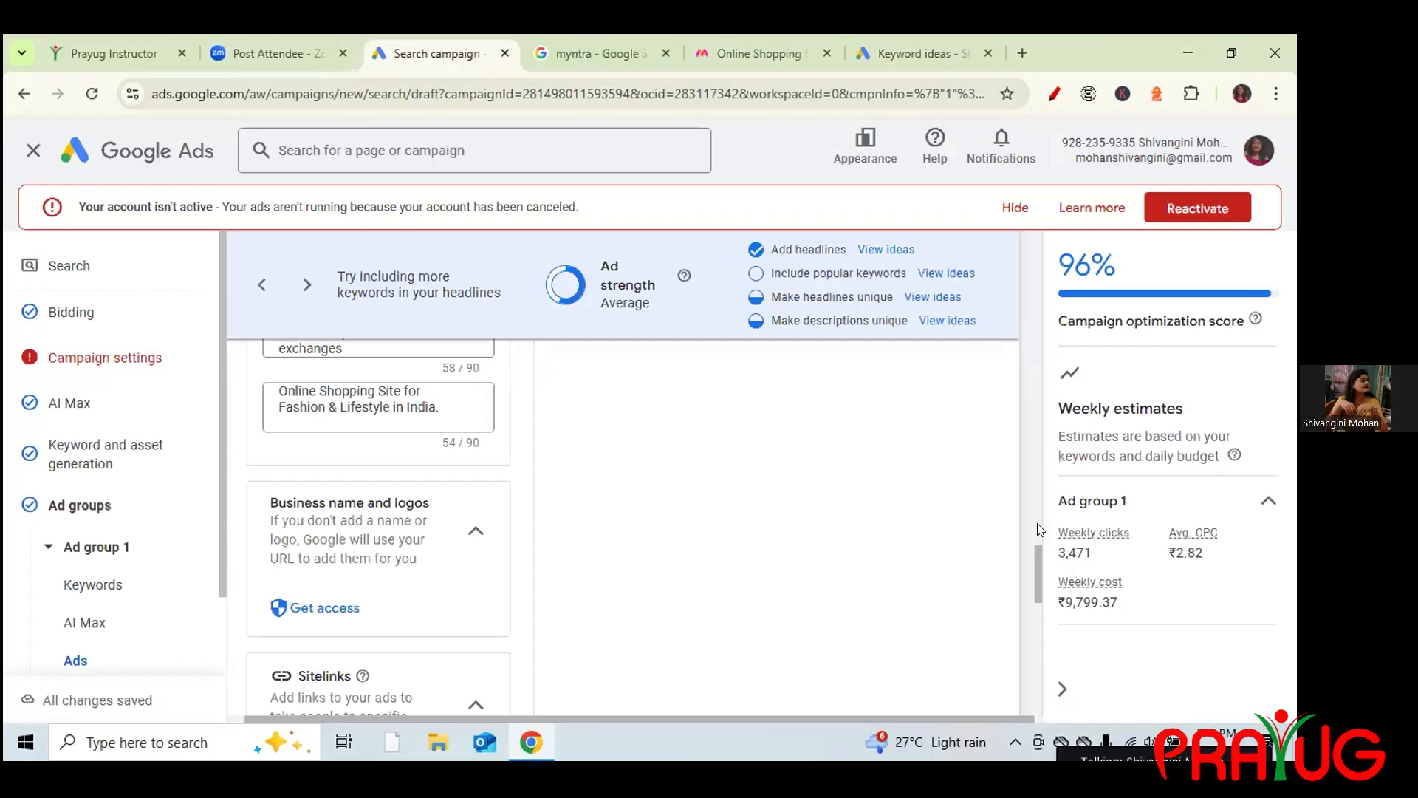
scroll(1028, 451, "up", 5)
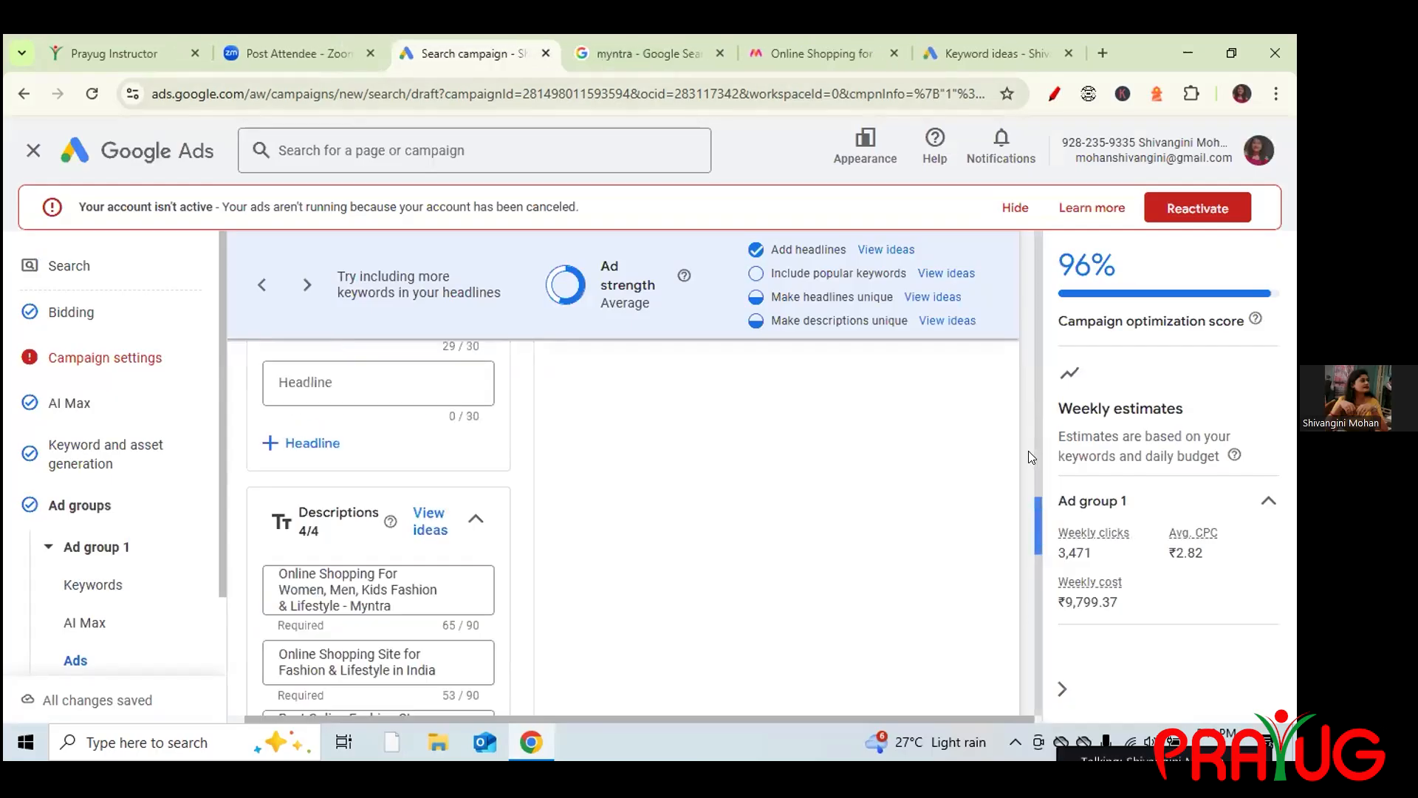
scroll(1022, 373, "up", 10)
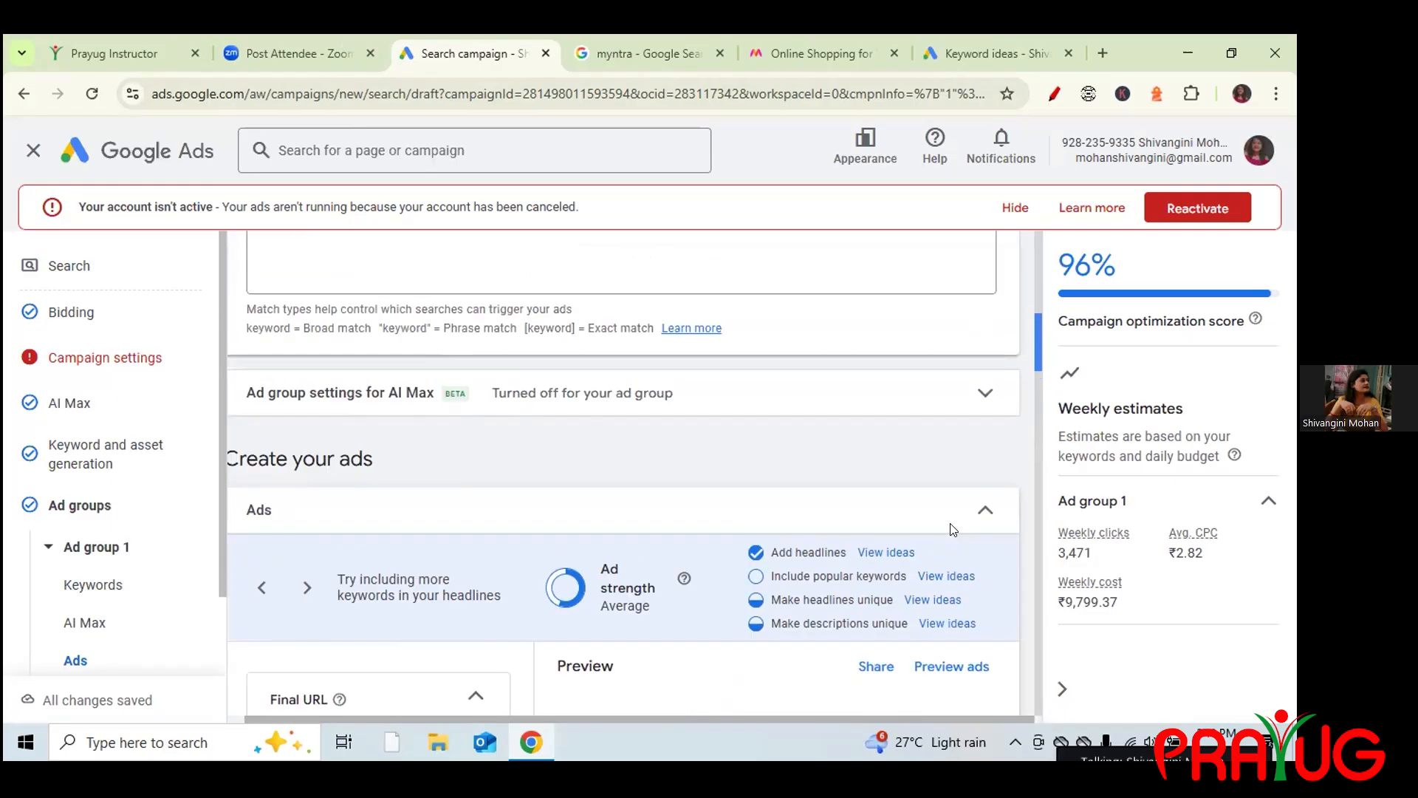
left_click(951, 524)
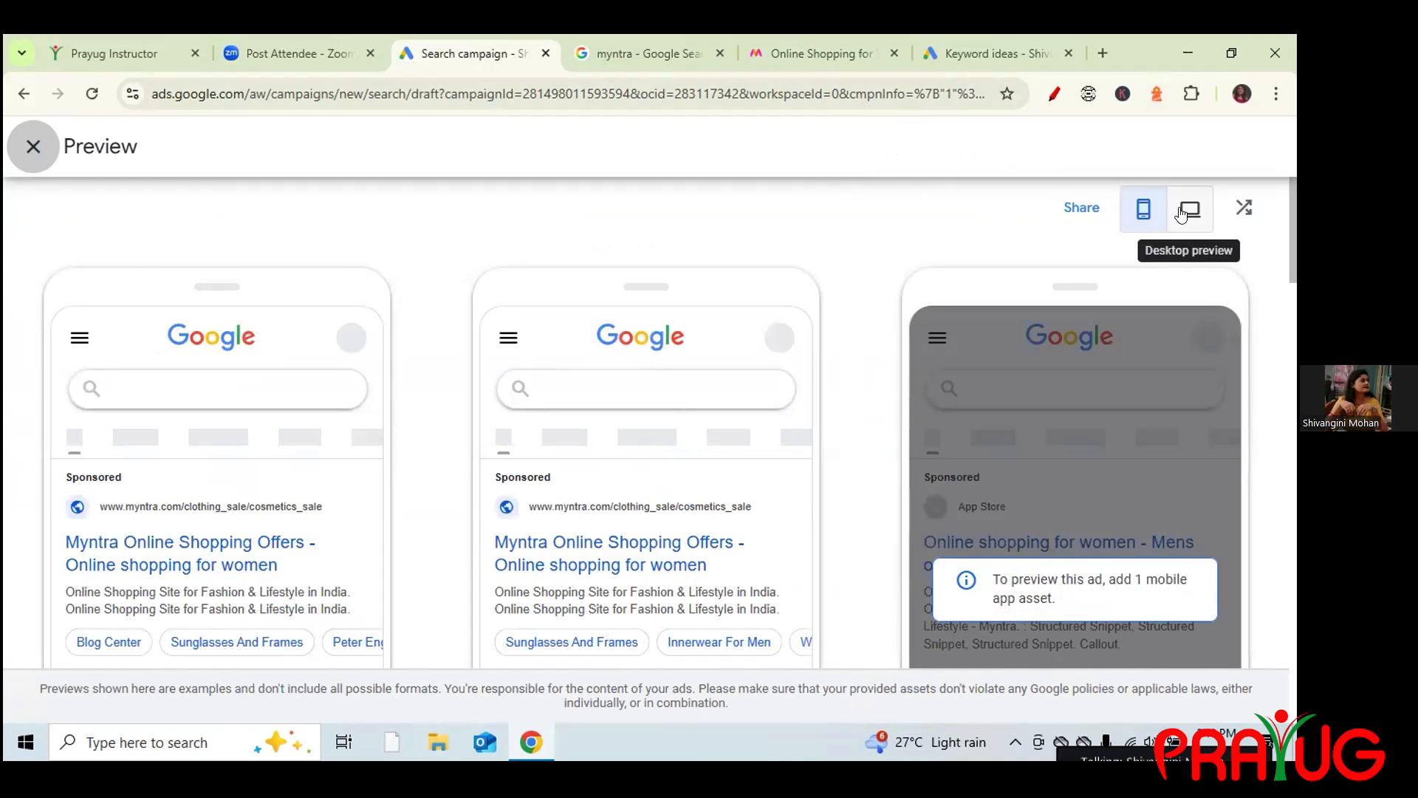
left_click(1182, 213)
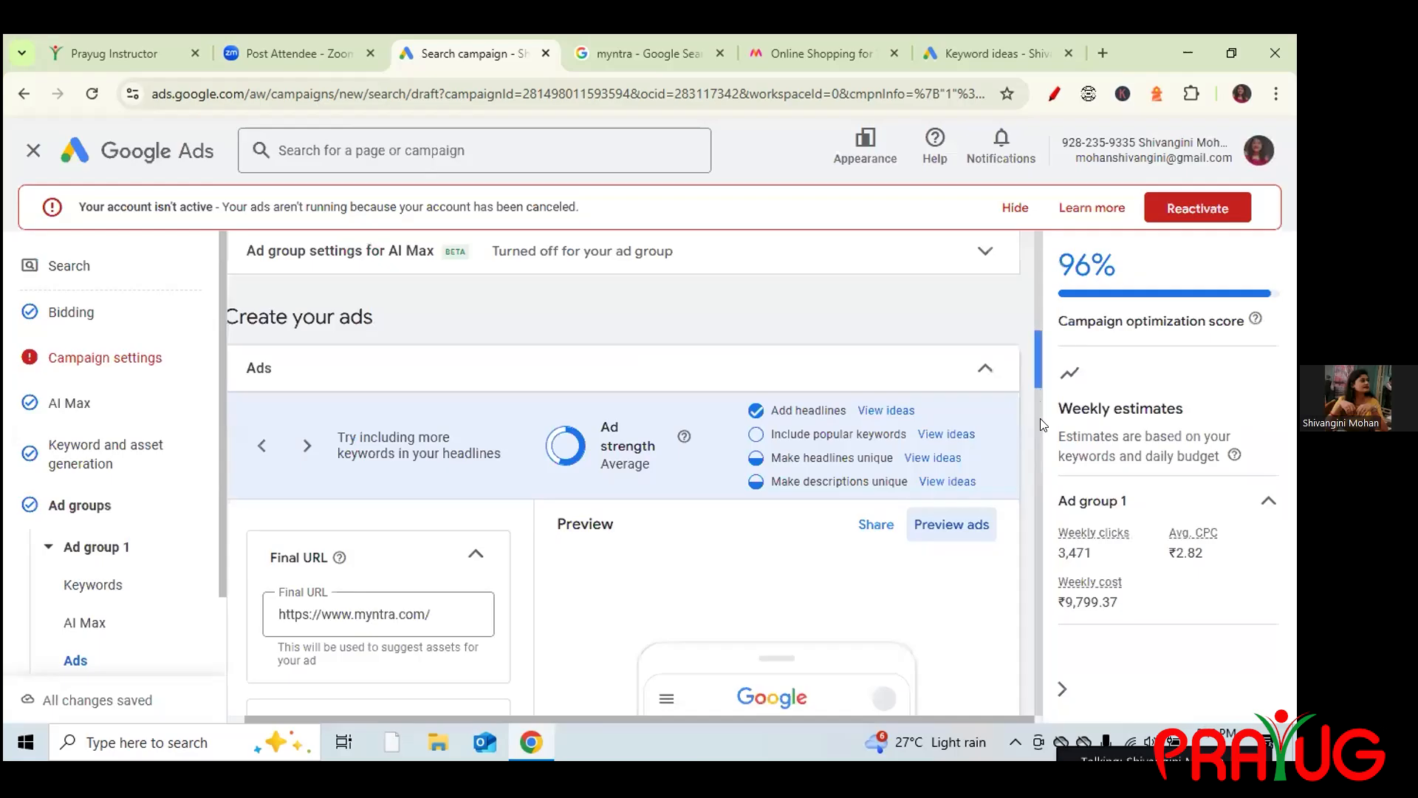
Scroll the ad editor down to the Sitelinks and More asset types (0/6) sections.
scroll(1040, 427, "down", 1)
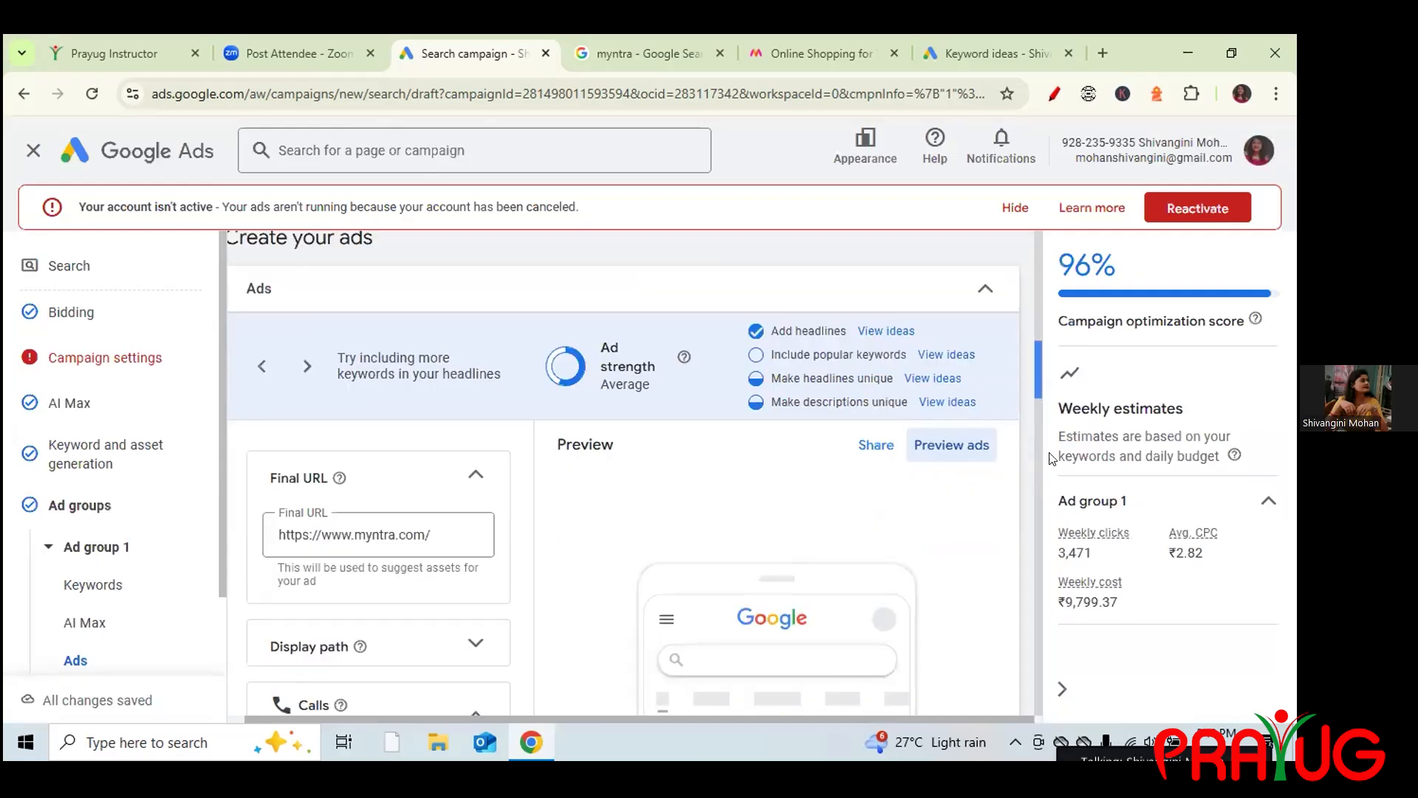
scroll(1051, 458, "down", 1)
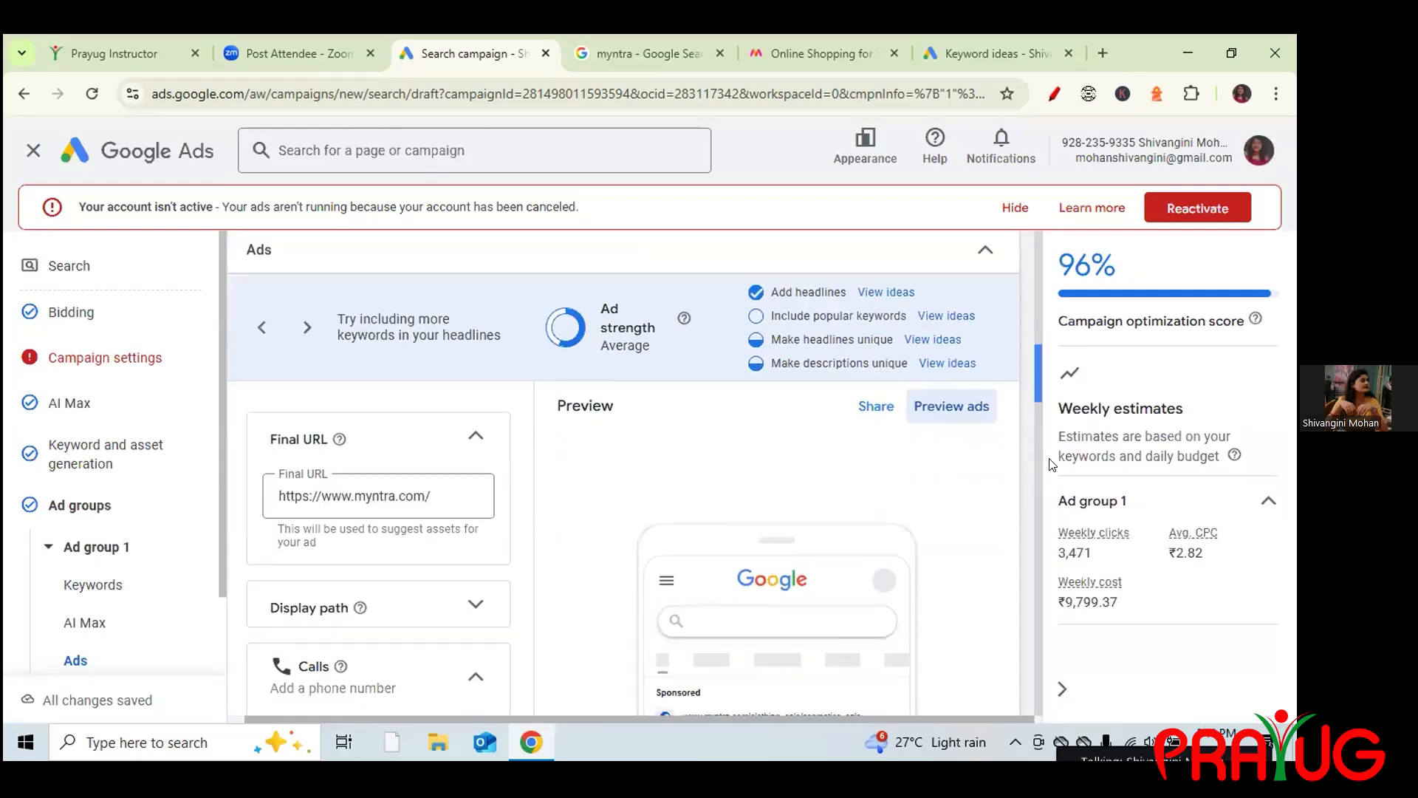
scroll(1075, 570, "down", 3)
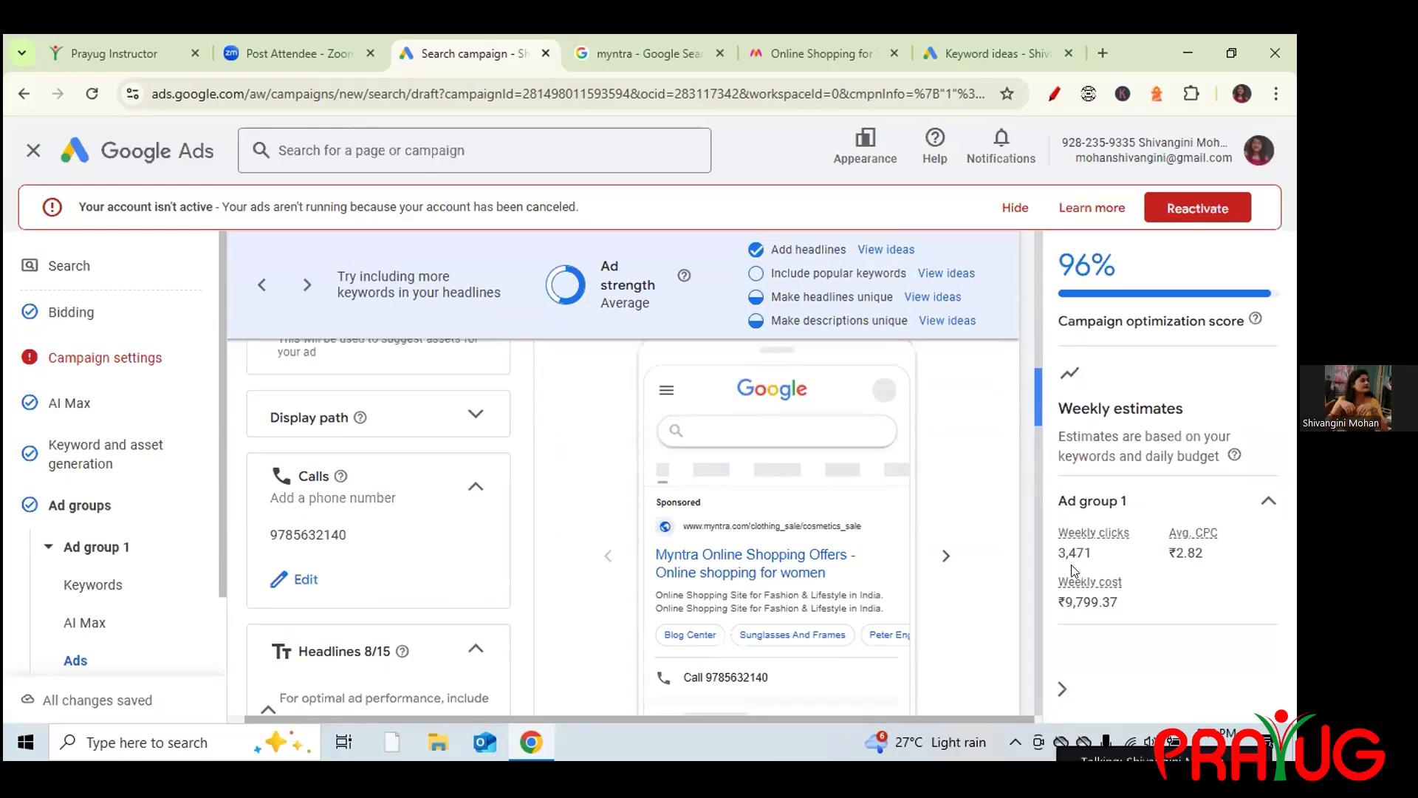
scroll(1075, 570, "down", 5)
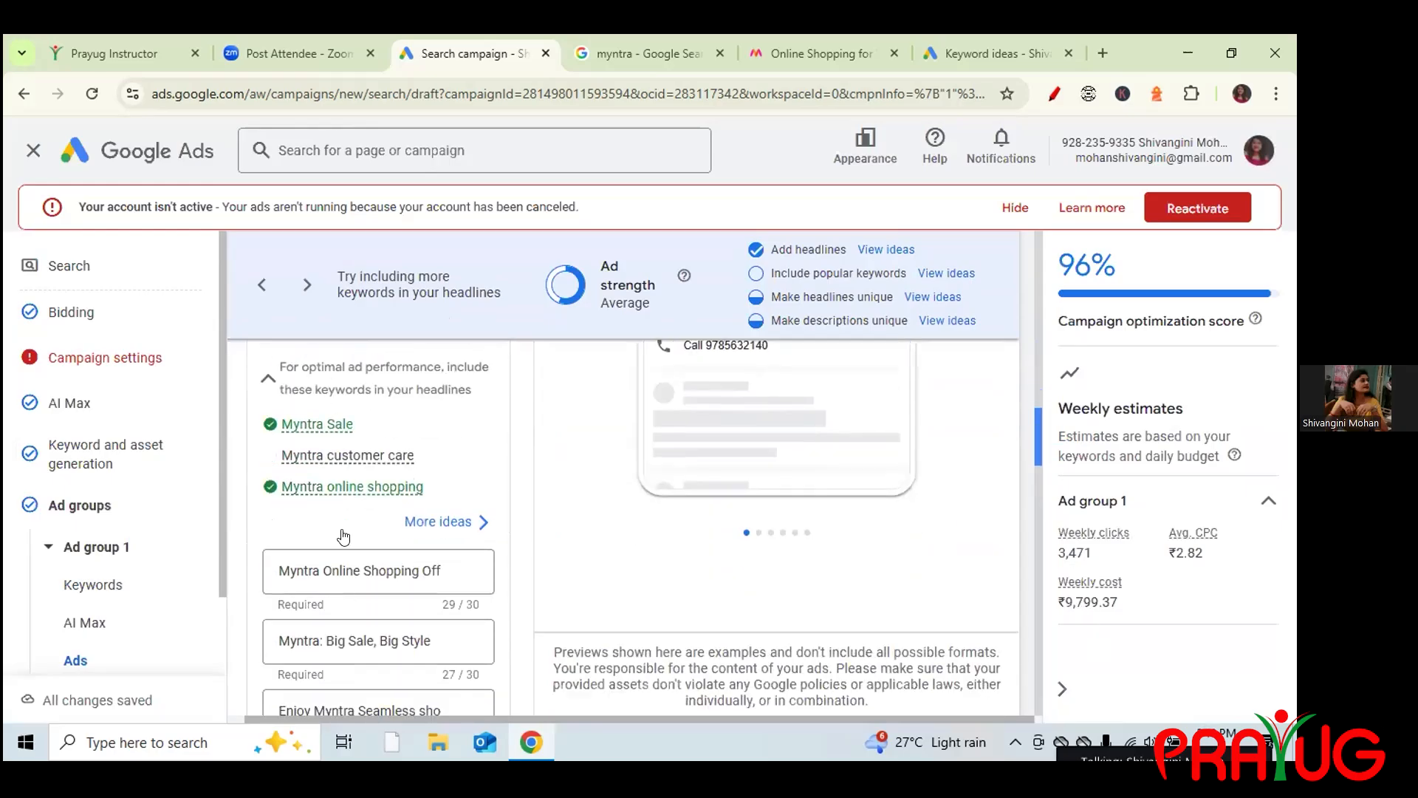
scroll(369, 502, "down", 10)
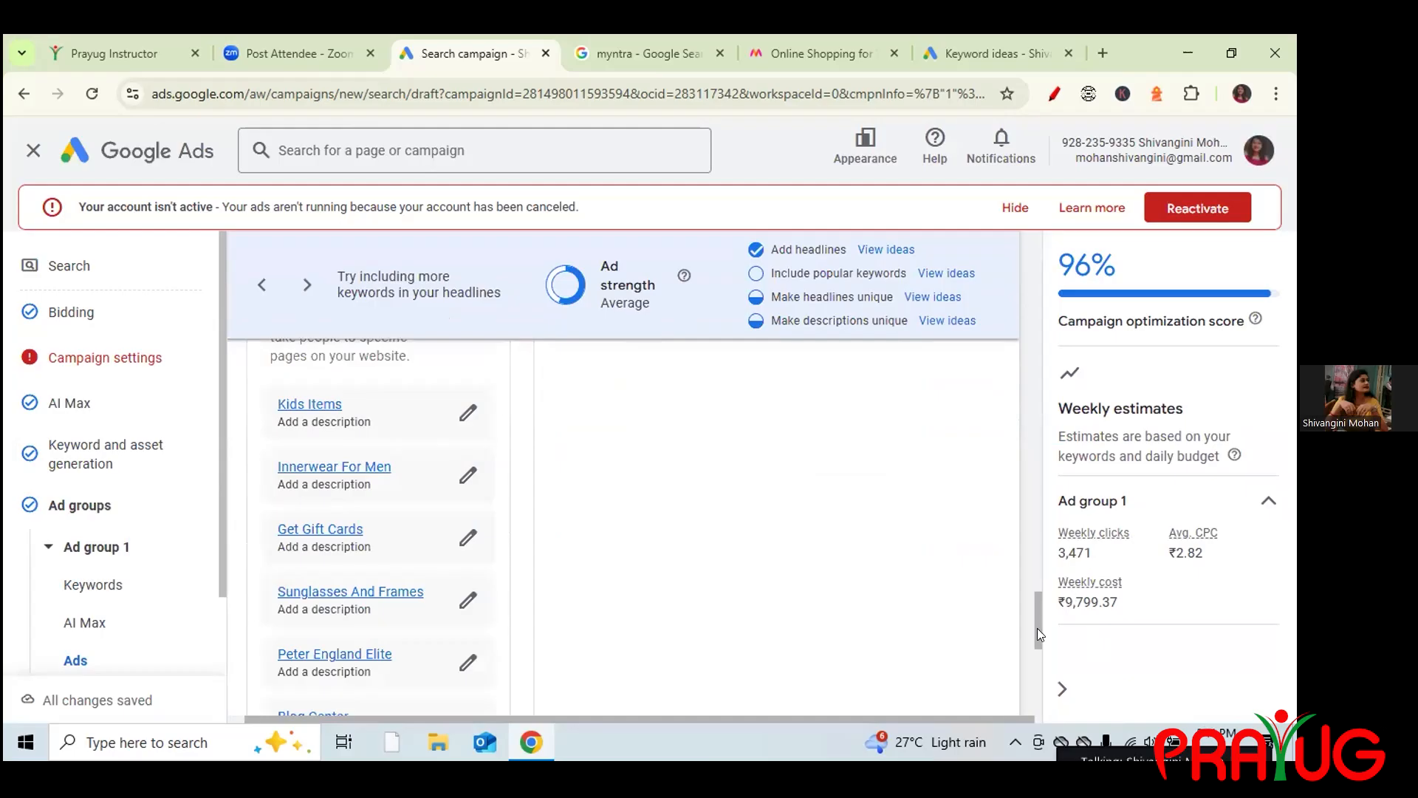
scroll(1039, 640, "down", 4)
scroll(1037, 642, "up", 3)
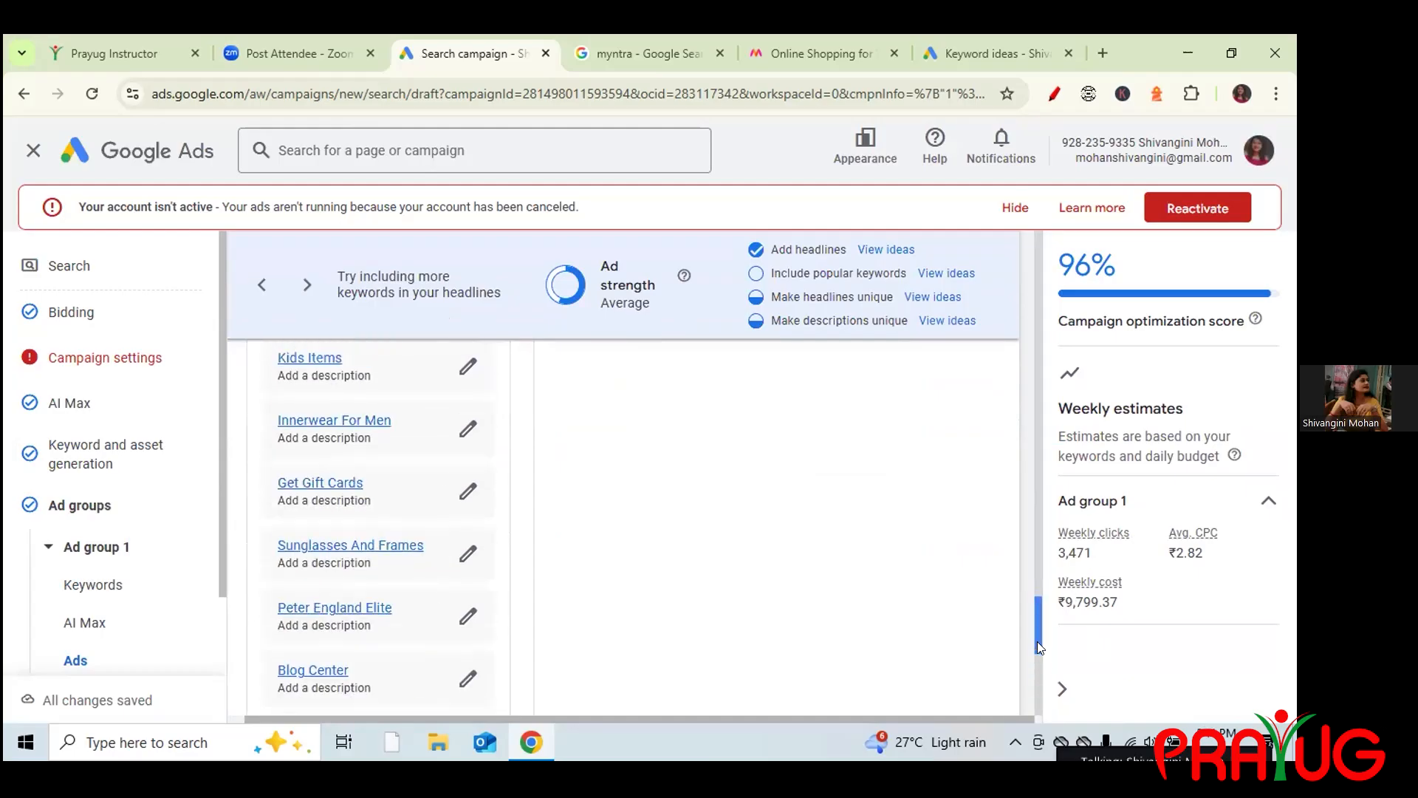
scroll(298, 646, "down", 5)
Cut the sitelinks to four: Womens Clothing, BasketBall Shoes, Blog Center, Peter England Elite.
left_click(295, 625)
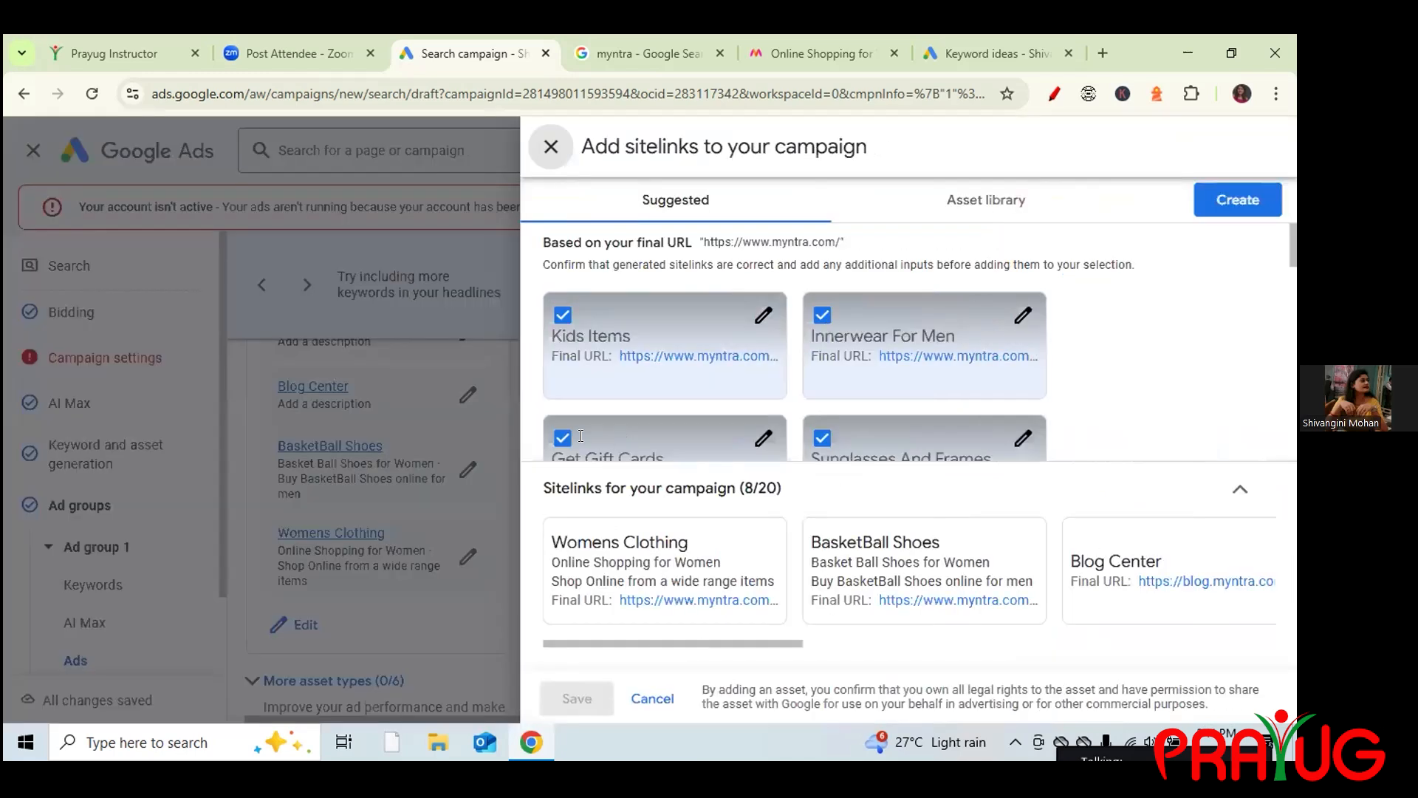
left_click(561, 378)
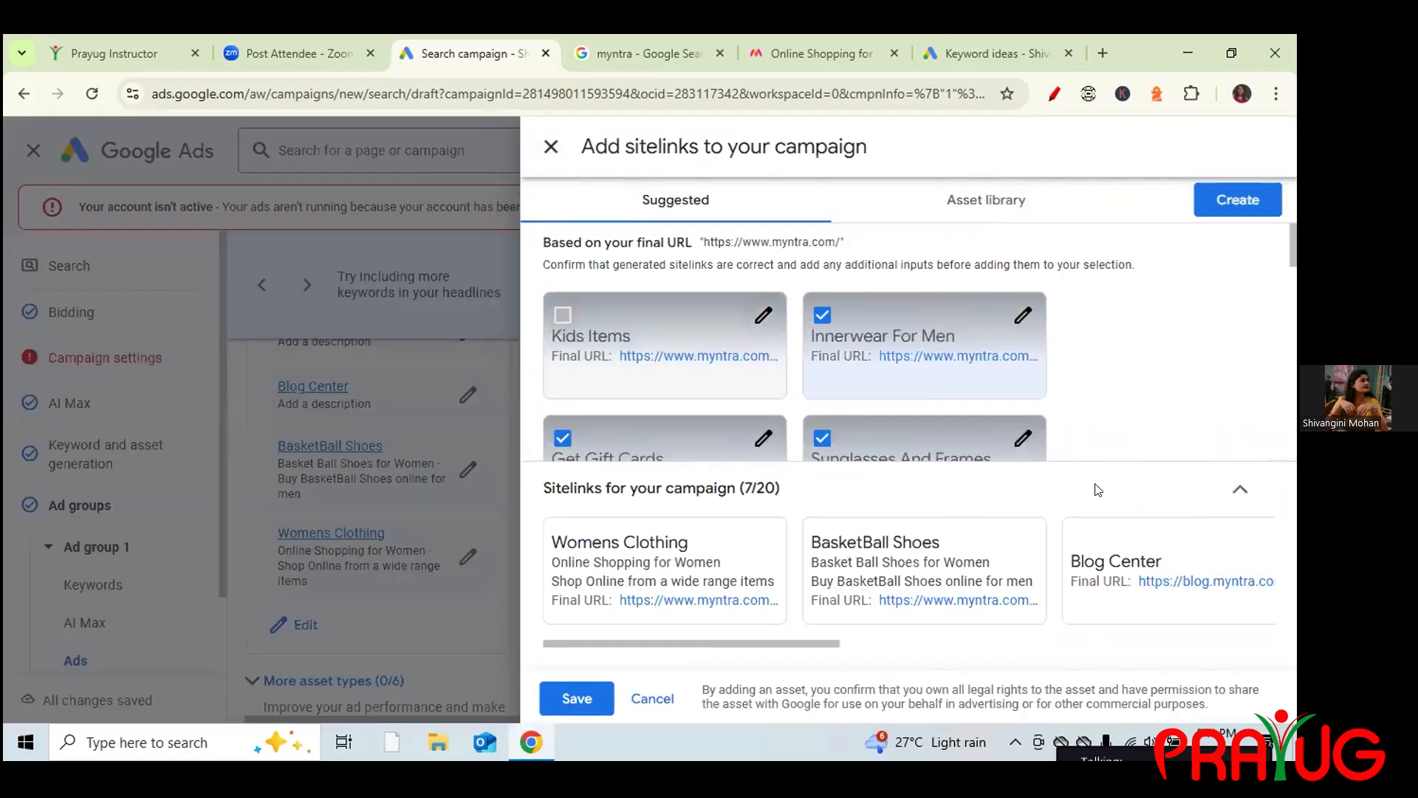
left_click(822, 315)
left_click(822, 438)
left_click(562, 332)
left_click(1240, 443)
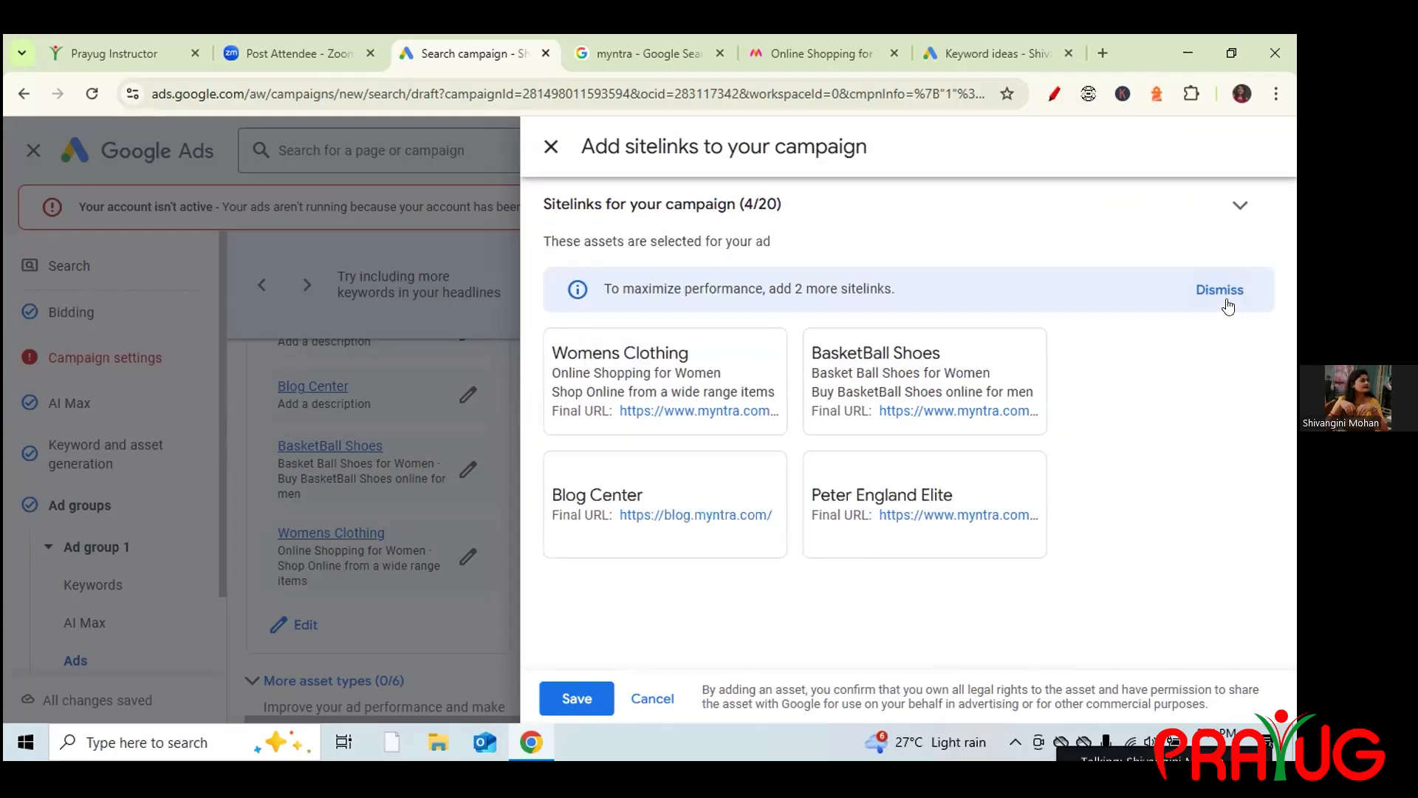
left_click(541, 717)
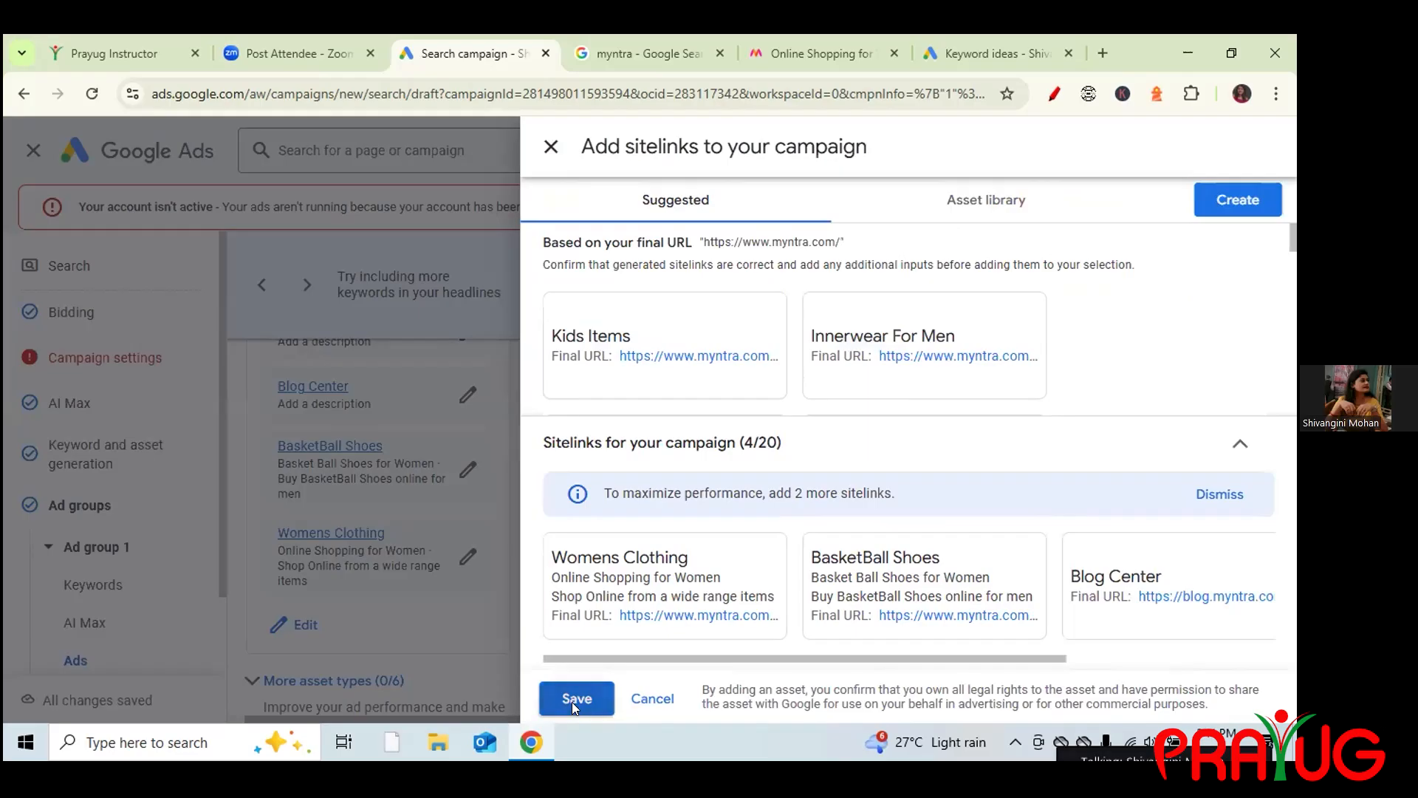
left_click(572, 701)
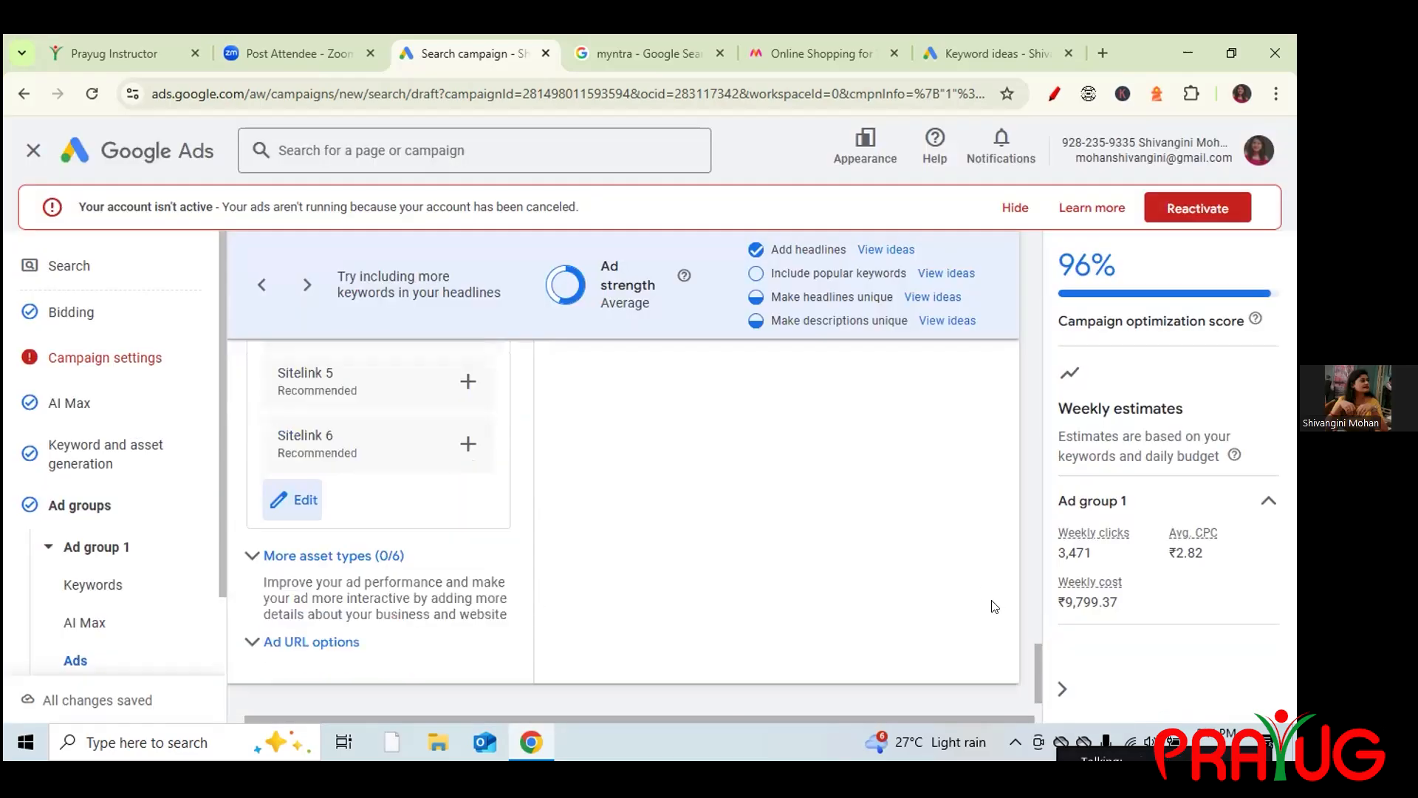
left_click_drag(1037, 657, 796, 471)
scroll(796, 471, "down", 8)
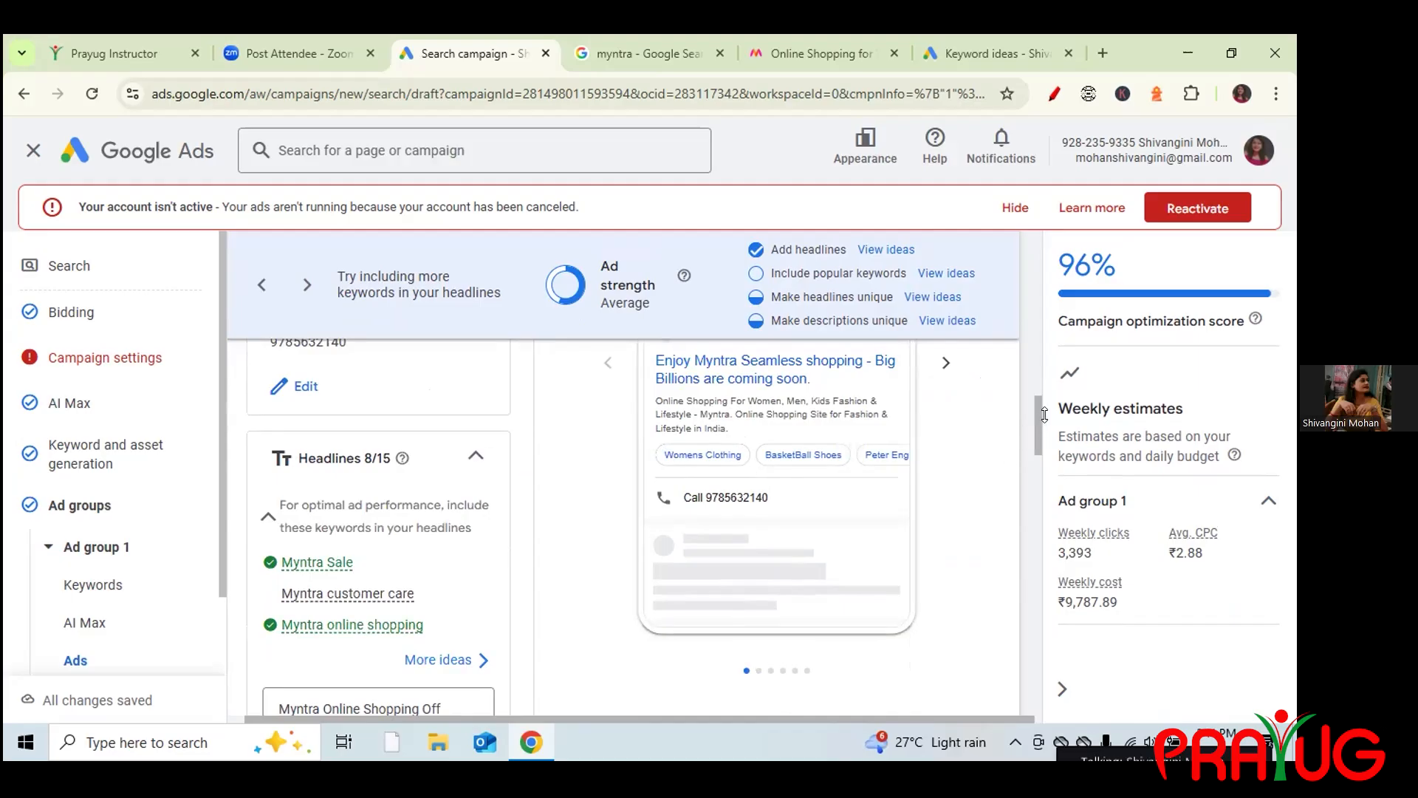
scroll(1038, 415, "up", 1)
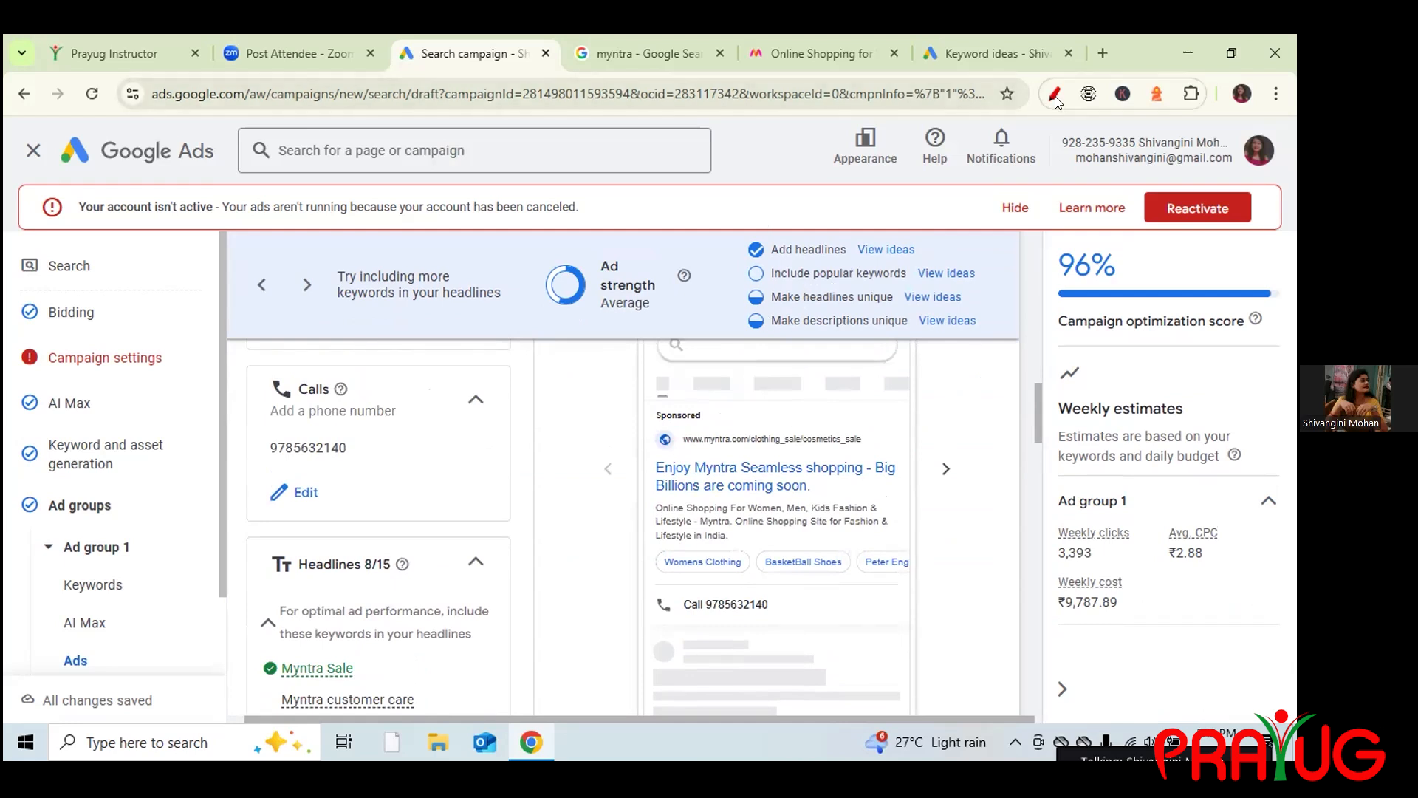
Annotate the Ad strength tips, Average rating and ad preview headline with the pen.
mouse_move(738, 296)
left_mouse_down()
mouse_move(760, 288)
mouse_move(759, 313)
left_mouse_up()
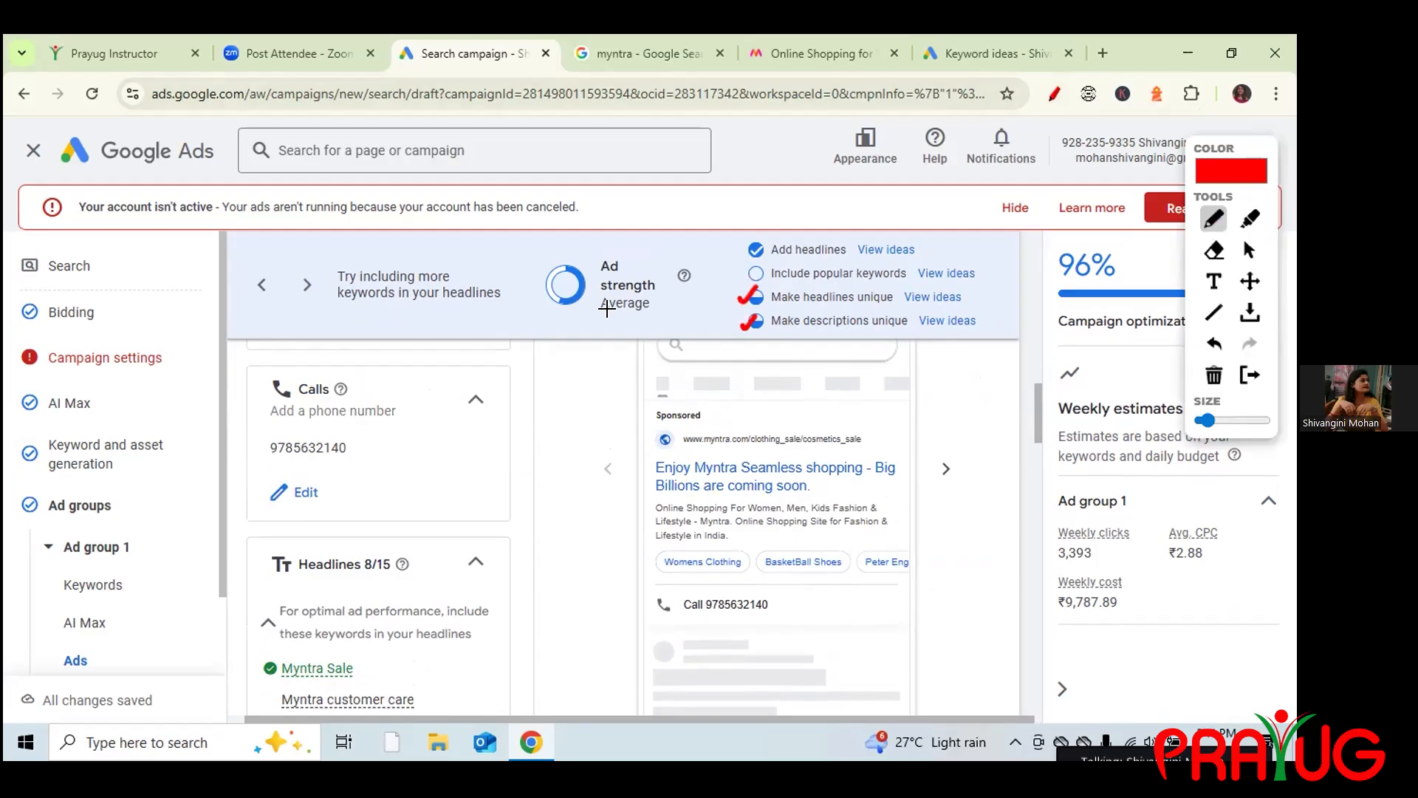
left_click_drag(602, 316, 652, 313)
left_click_drag(629, 475, 654, 467)
mouse_move(570, 451)
left_mouse_down()
mouse_move(593, 483)
mouse_move(588, 463)
left_mouse_up()
mouse_move(581, 517)
left_mouse_down()
mouse_move(618, 553)
mouse_move(577, 606)
left_mouse_up()
left_click_drag(564, 528, 552, 554)
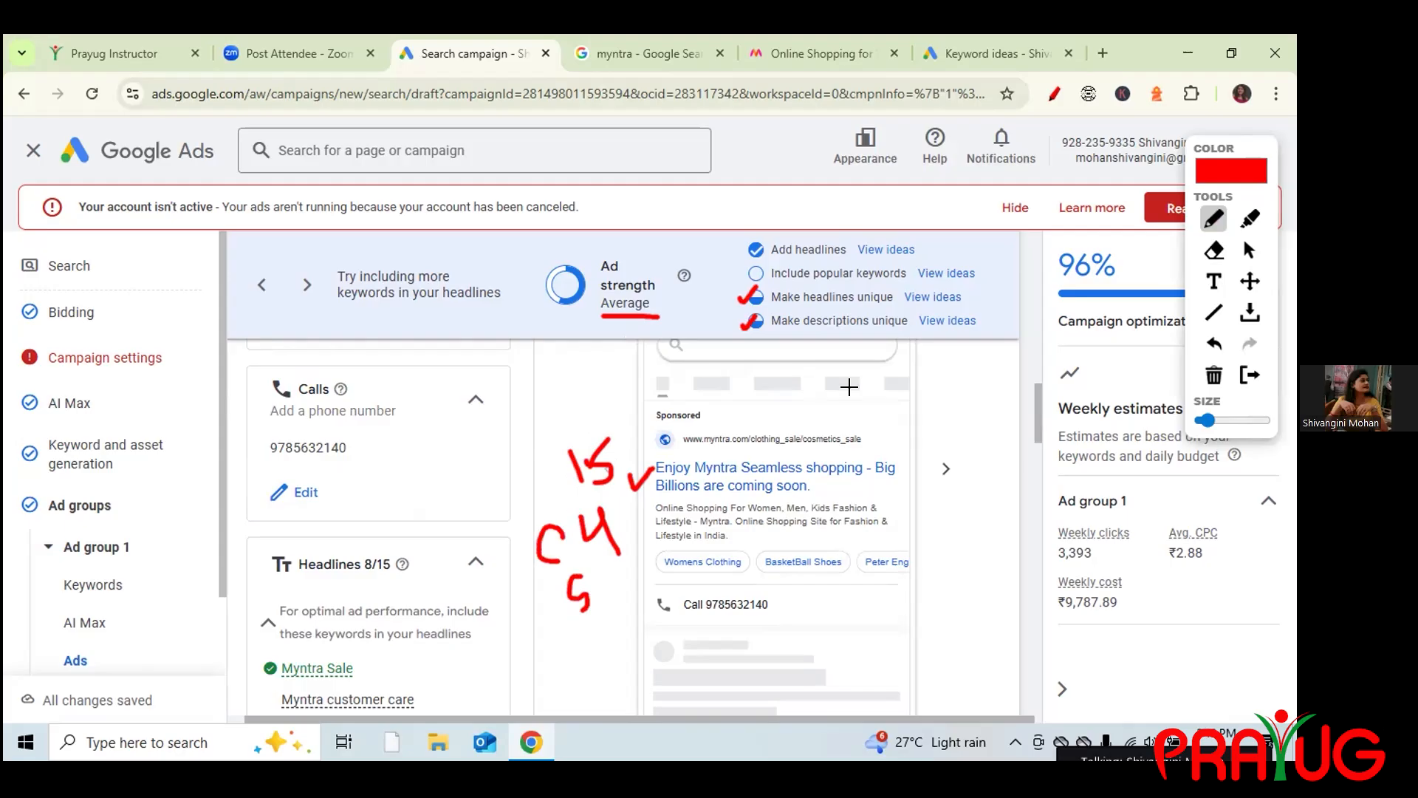
Clear all pen annotations and close the annotation toolbar.
left_click(1214, 377)
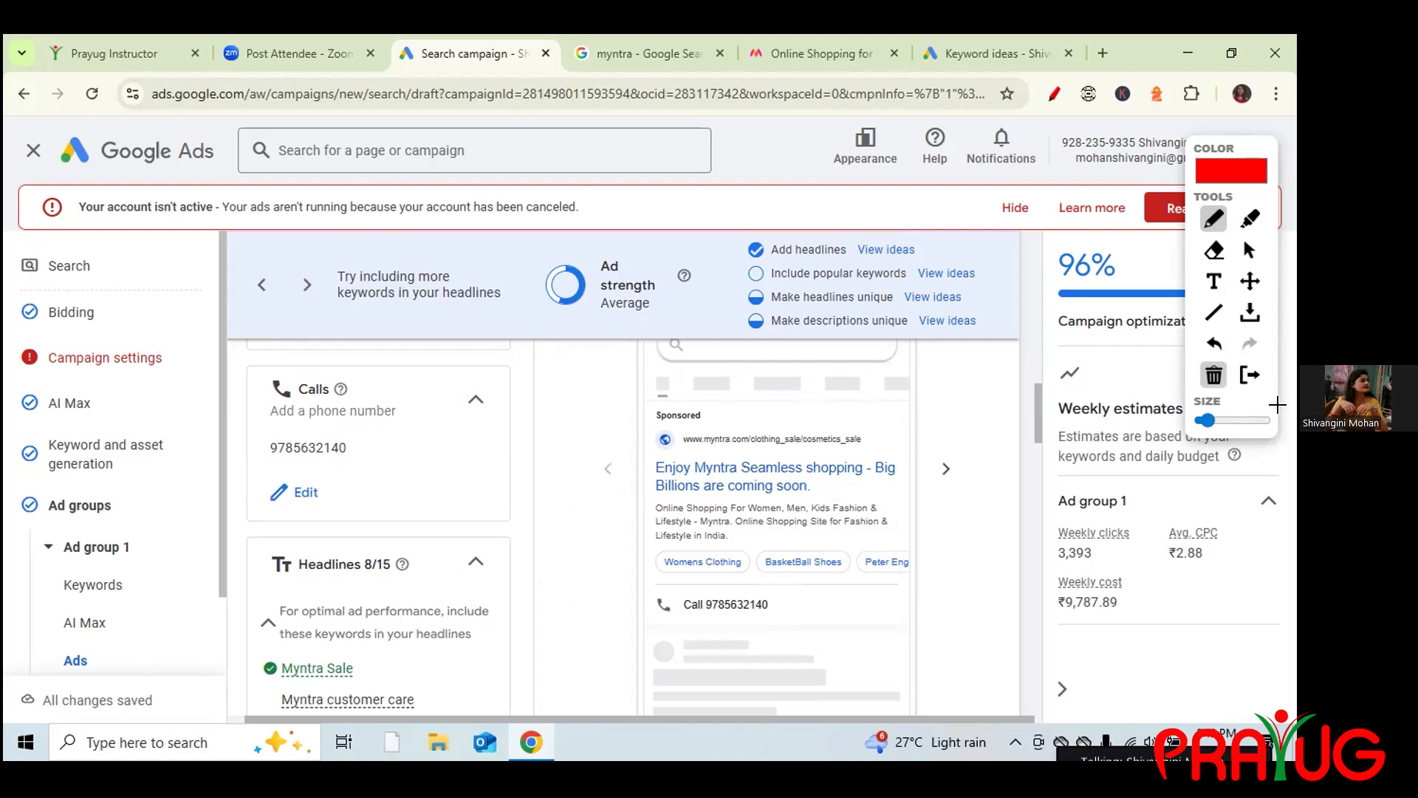
left_click(1248, 251)
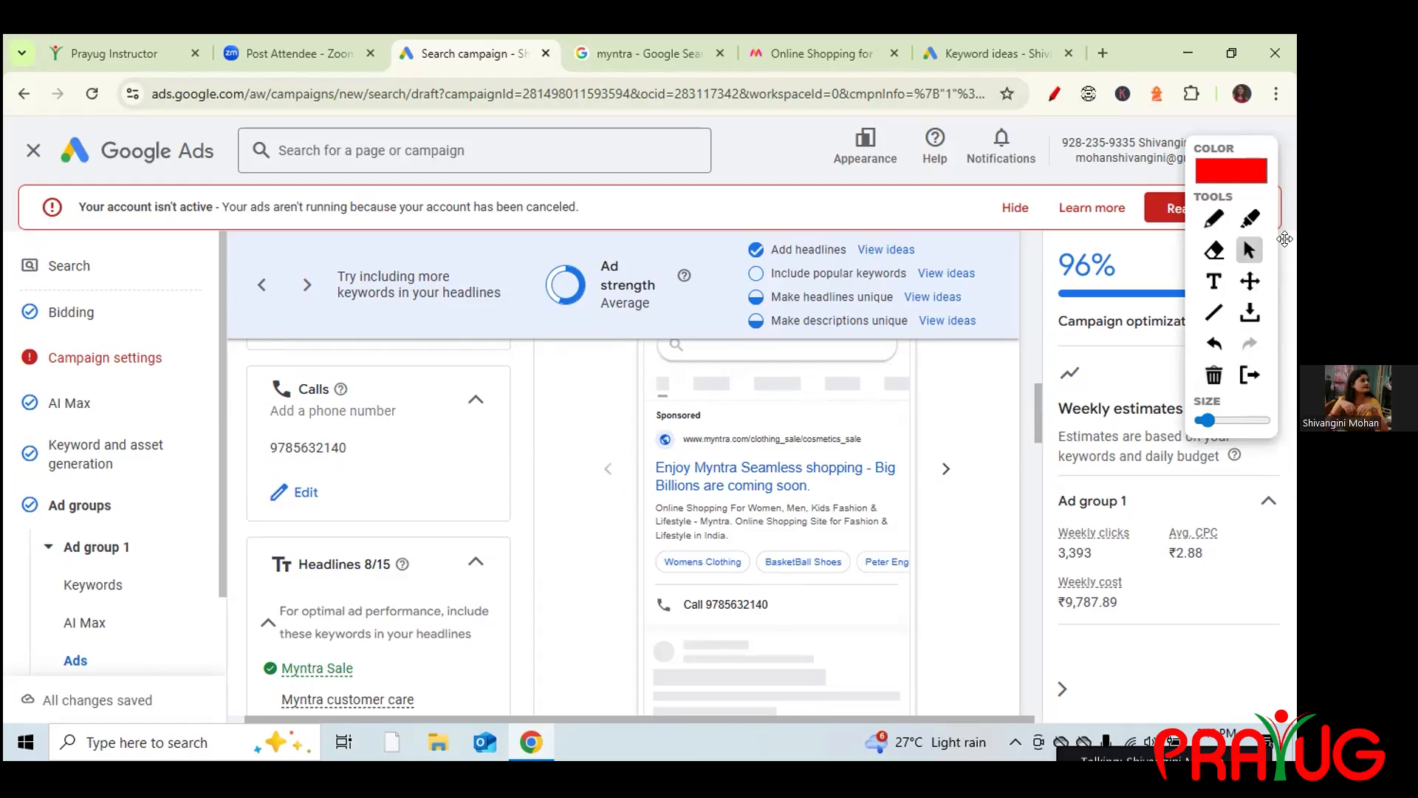
left_click(1054, 94)
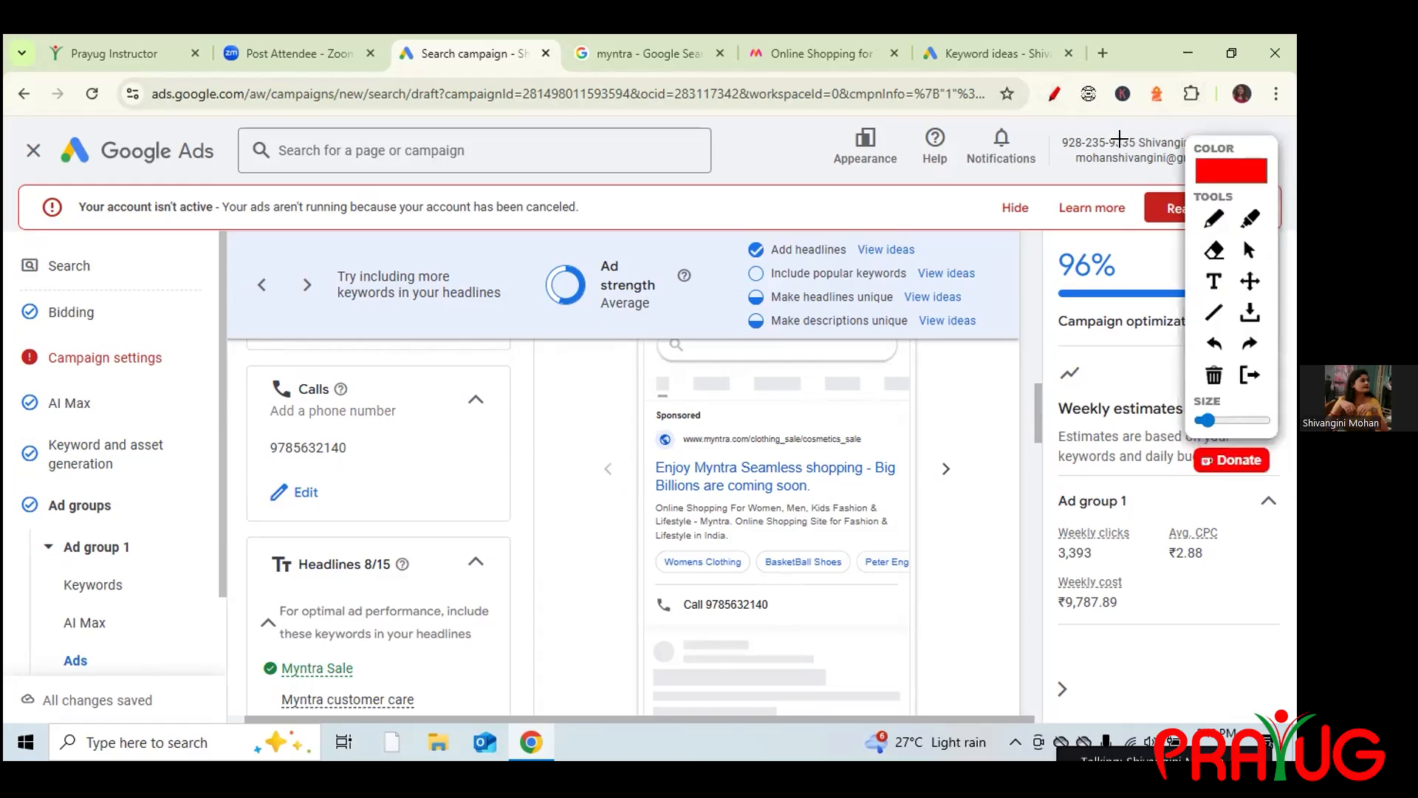
left_click(1052, 95)
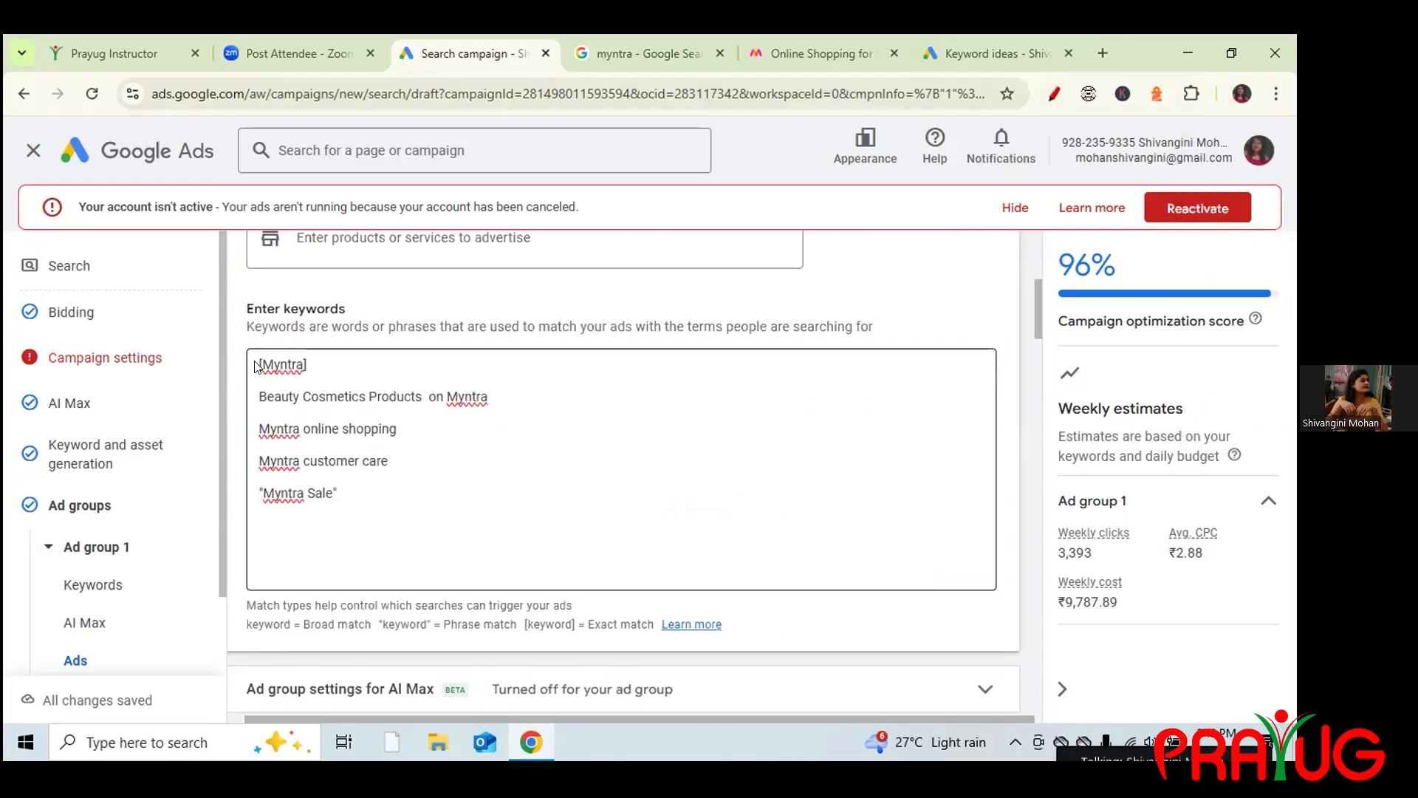
Remove ' on Myntra' from the keyword 'Beauty Cosmetics Products on Myntra'.
left_click(305, 362)
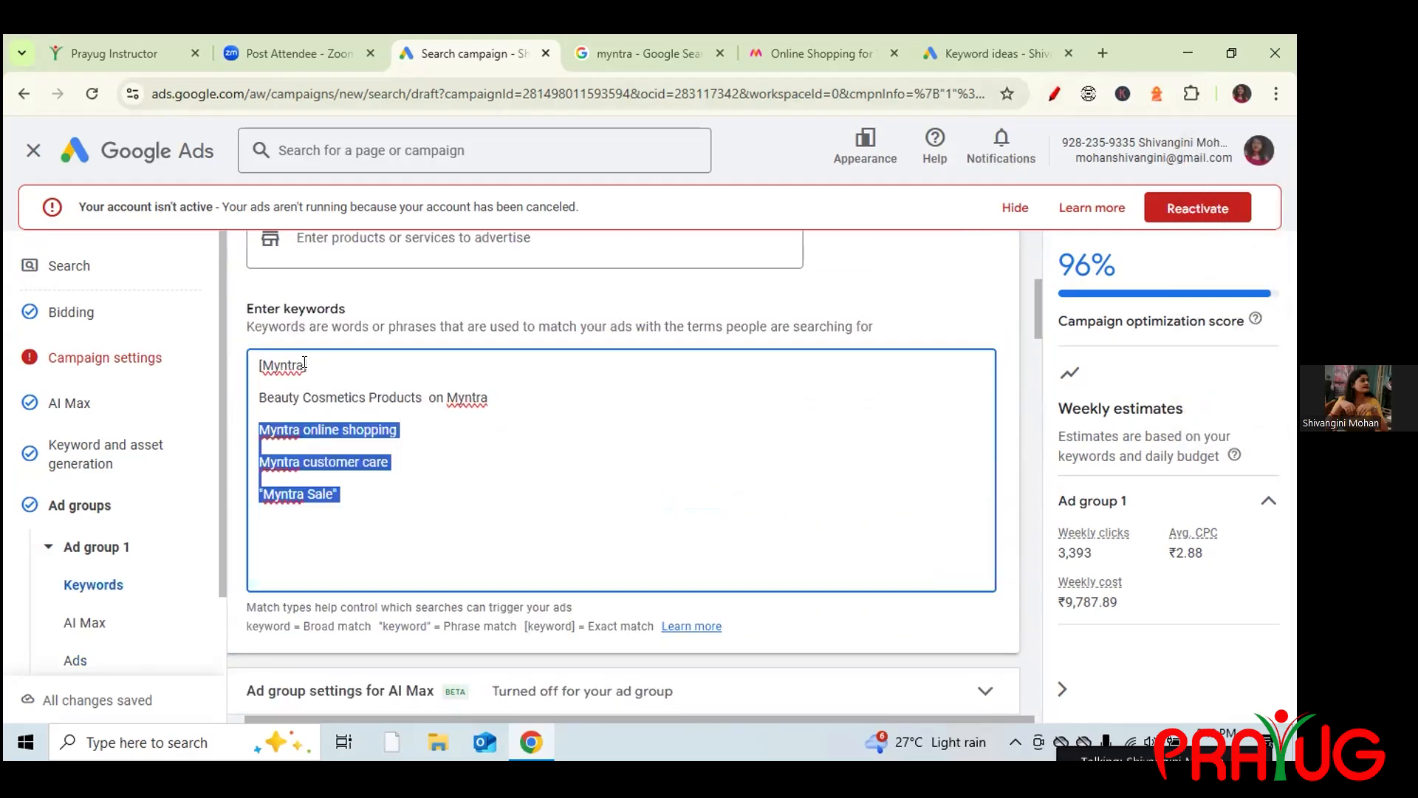
left_click(304, 362)
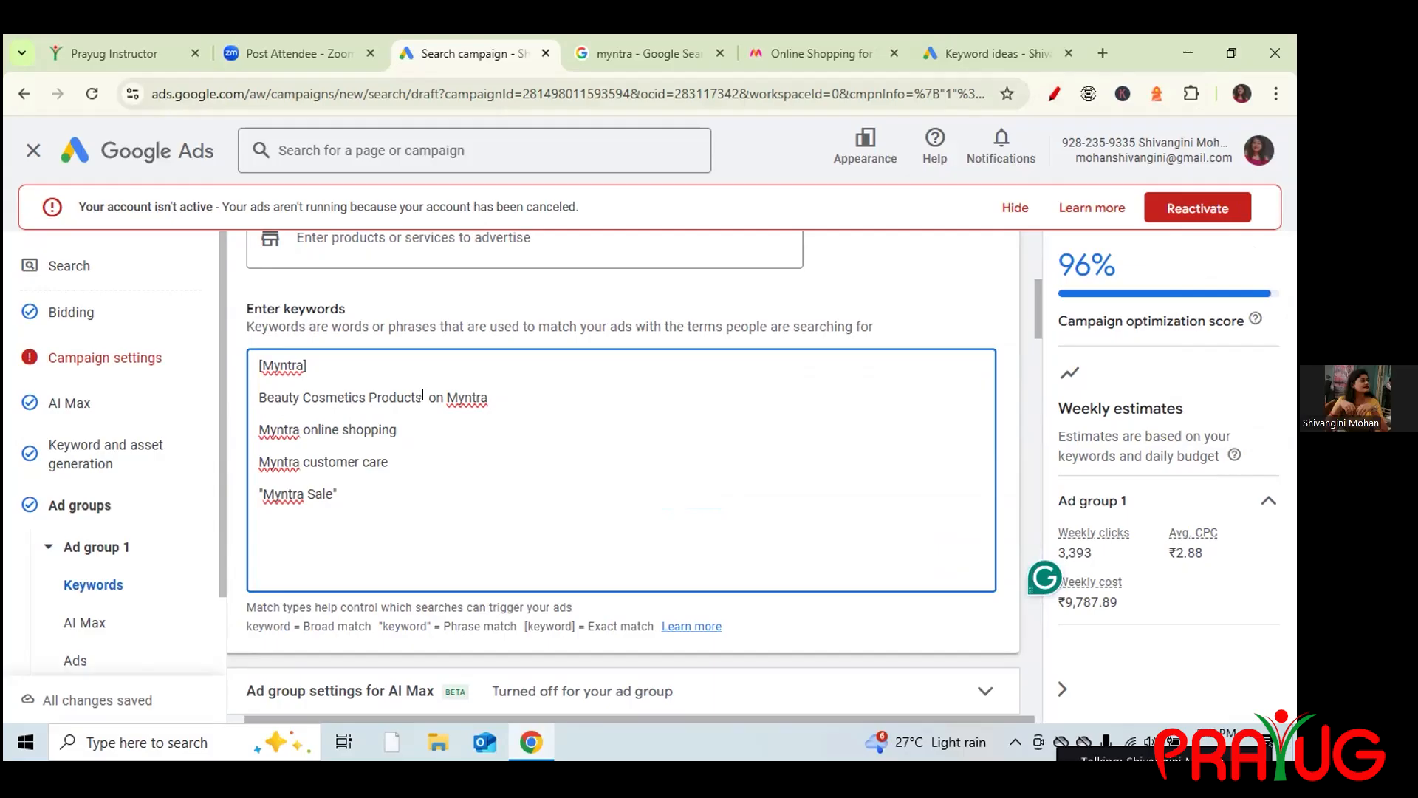
left_click_drag(423, 395, 488, 394)
key("BackSpace")
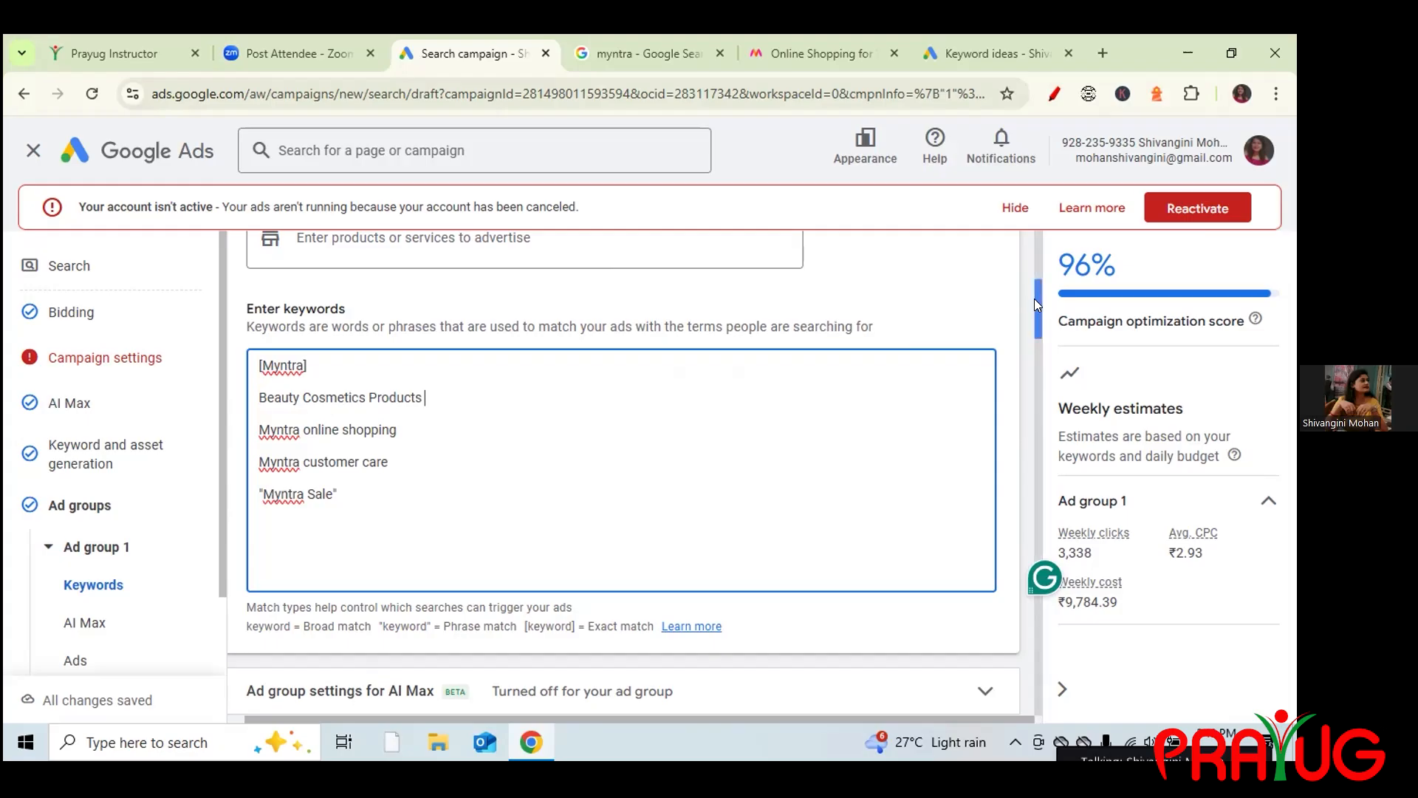
Save Ad group 1's ad and continue to the Budget step.
scroll(1037, 407, "down", 10)
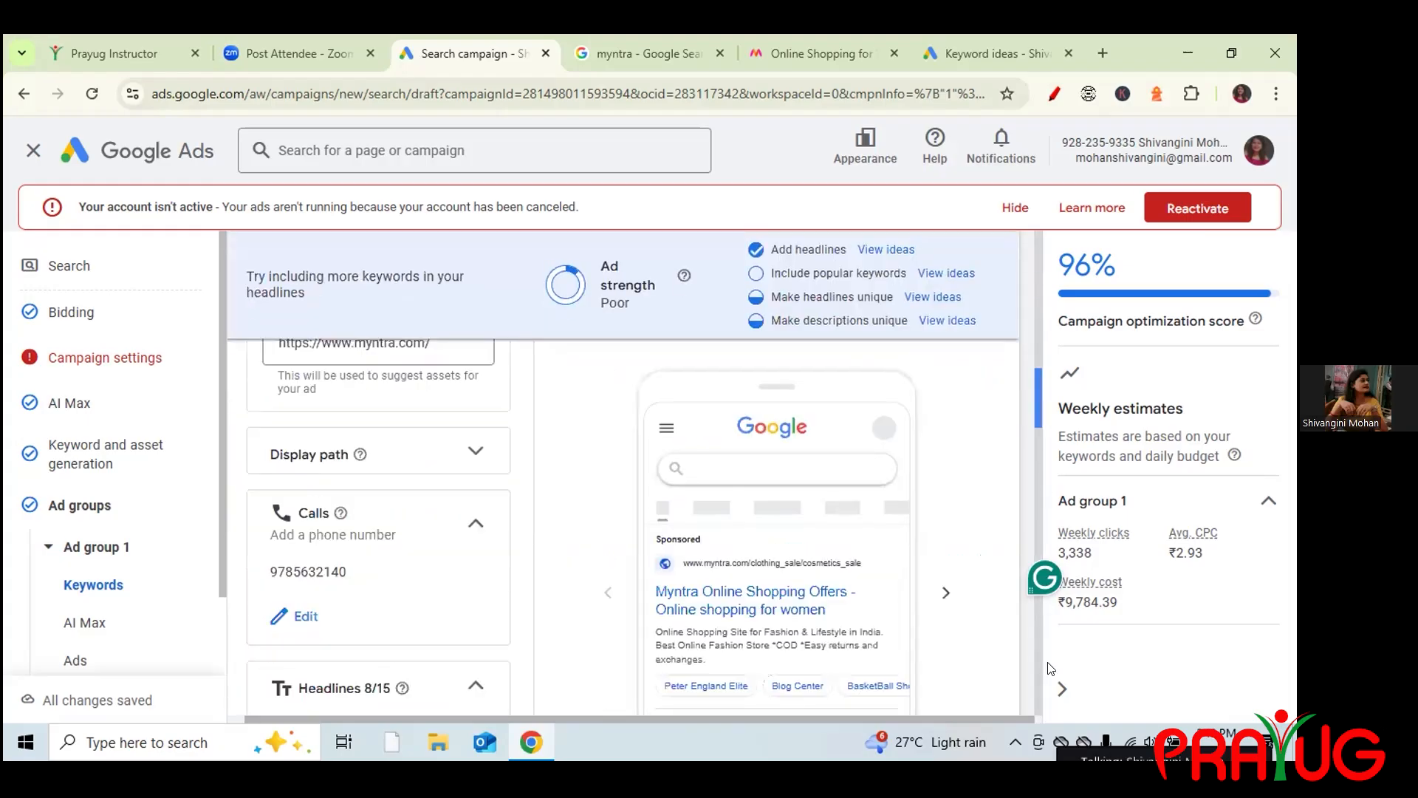
scroll(981, 657, "down", 15)
scroll(981, 657, "down", 15)
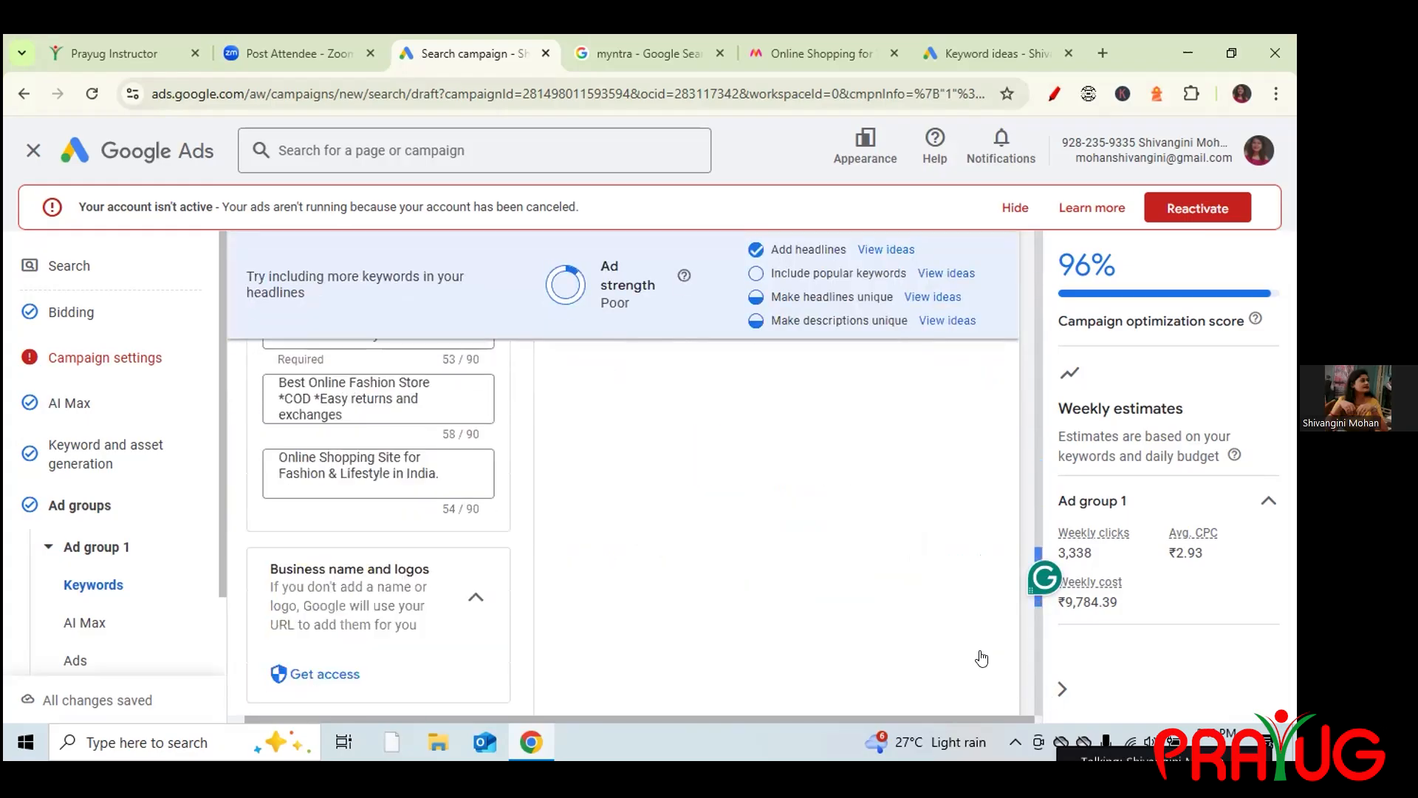
left_click(981, 651)
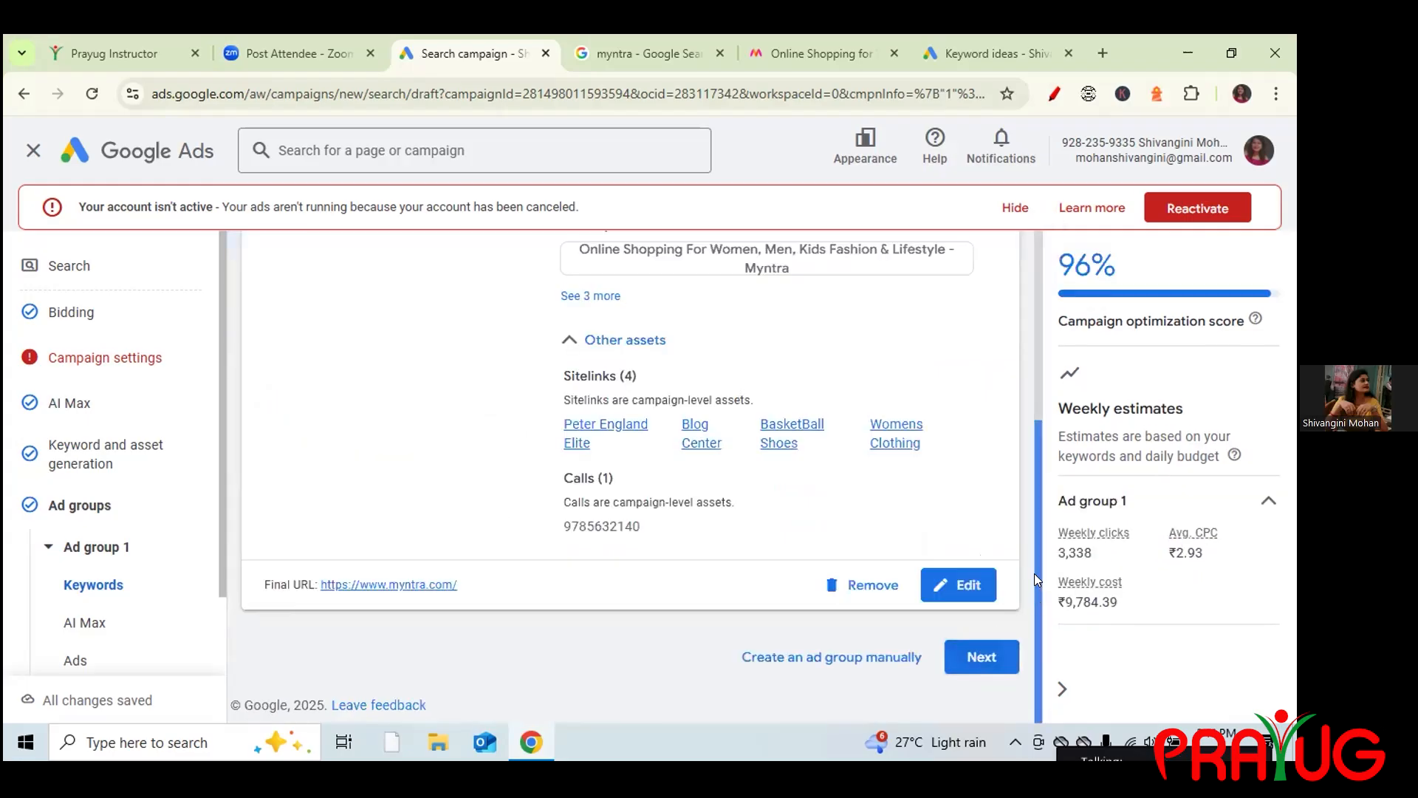
scroll(1030, 517, "up", 4)
scroll(1027, 451, "down", 3)
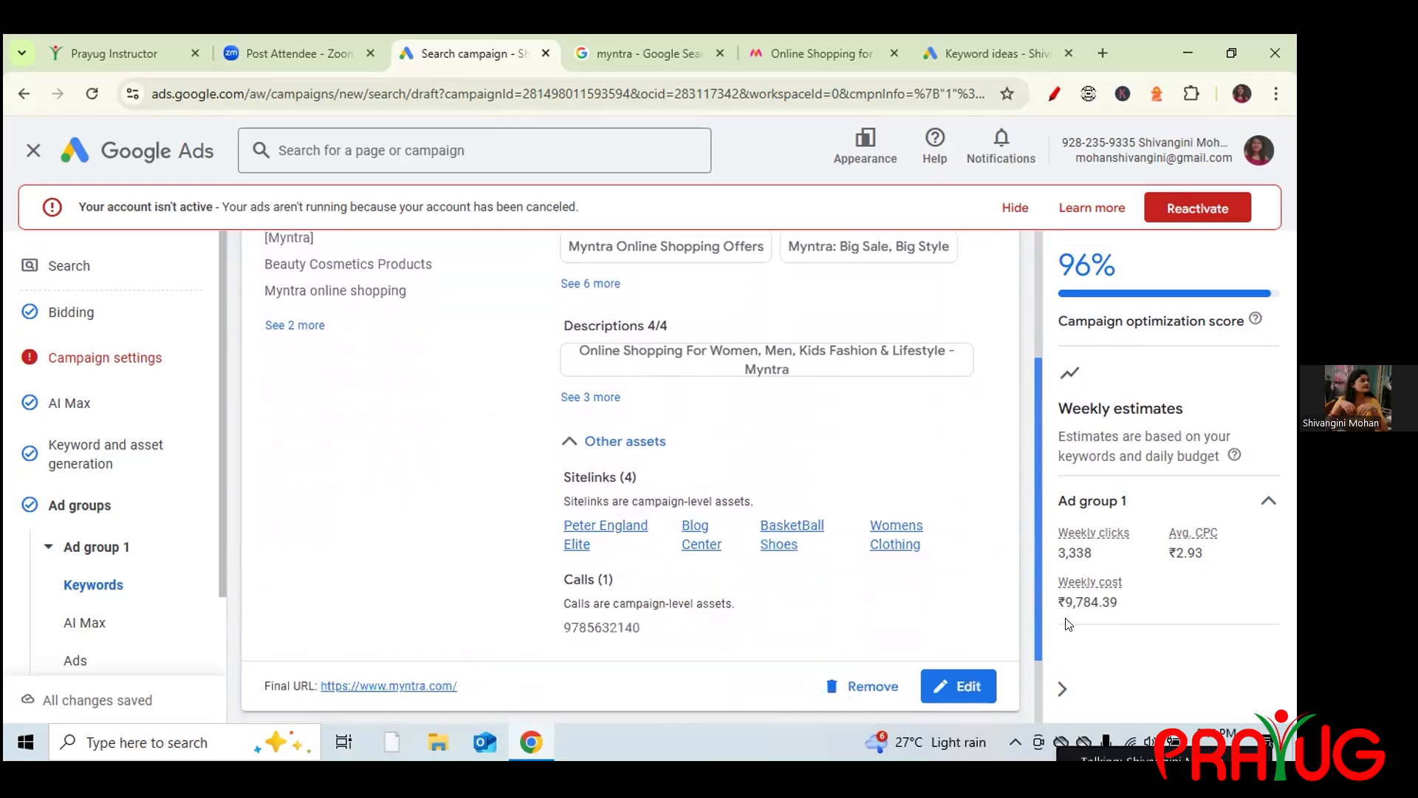
scroll(1034, 629, "down", 2)
left_click(984, 662)
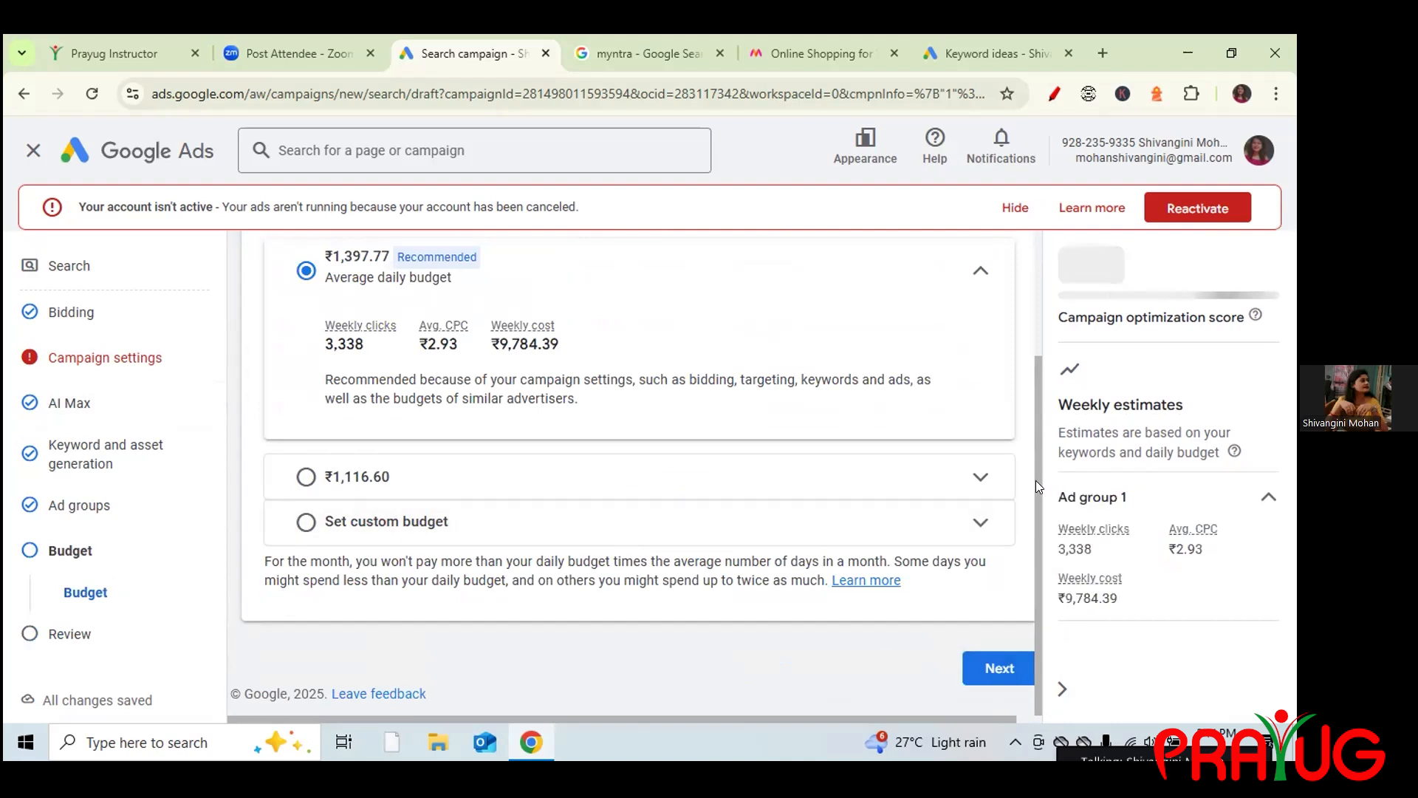
Highlight the ₹2.93 average CPC and ₹9,784.39 weekly cost estimates for the ₹1,397.77 budget.
scroll(1028, 410, "up", 2)
scroll(1016, 344, "up", 1)
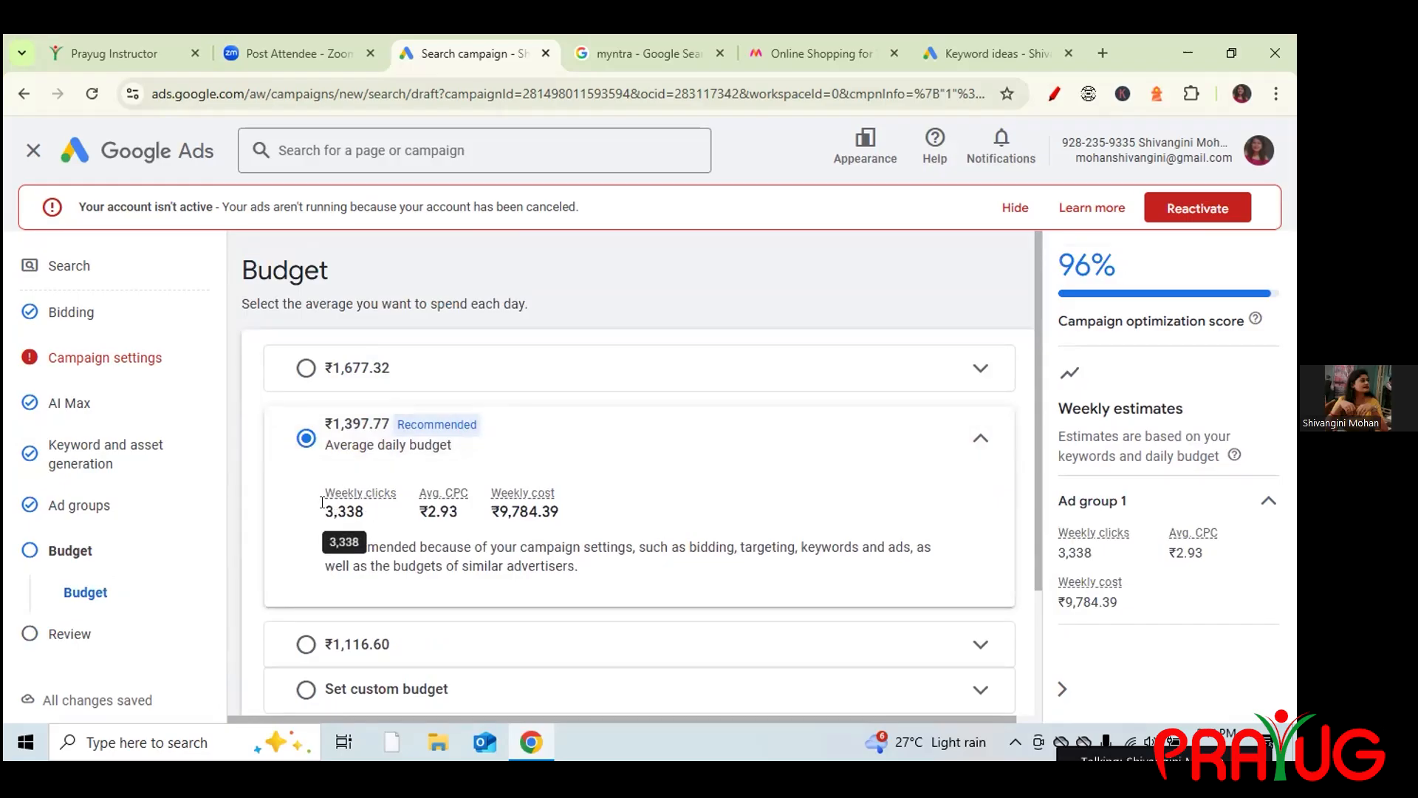
left_click_drag(428, 511, 461, 516)
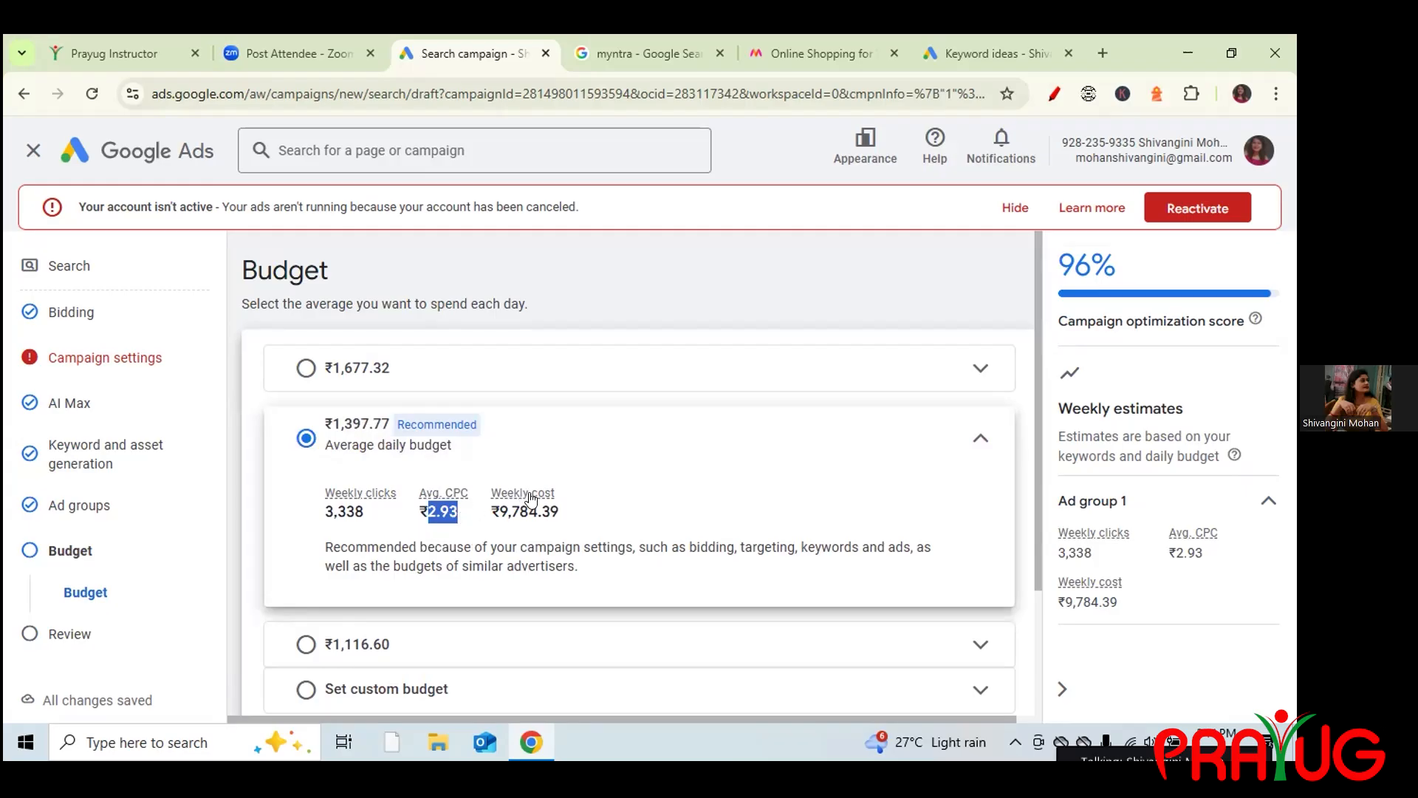
mouse_move(524, 494)
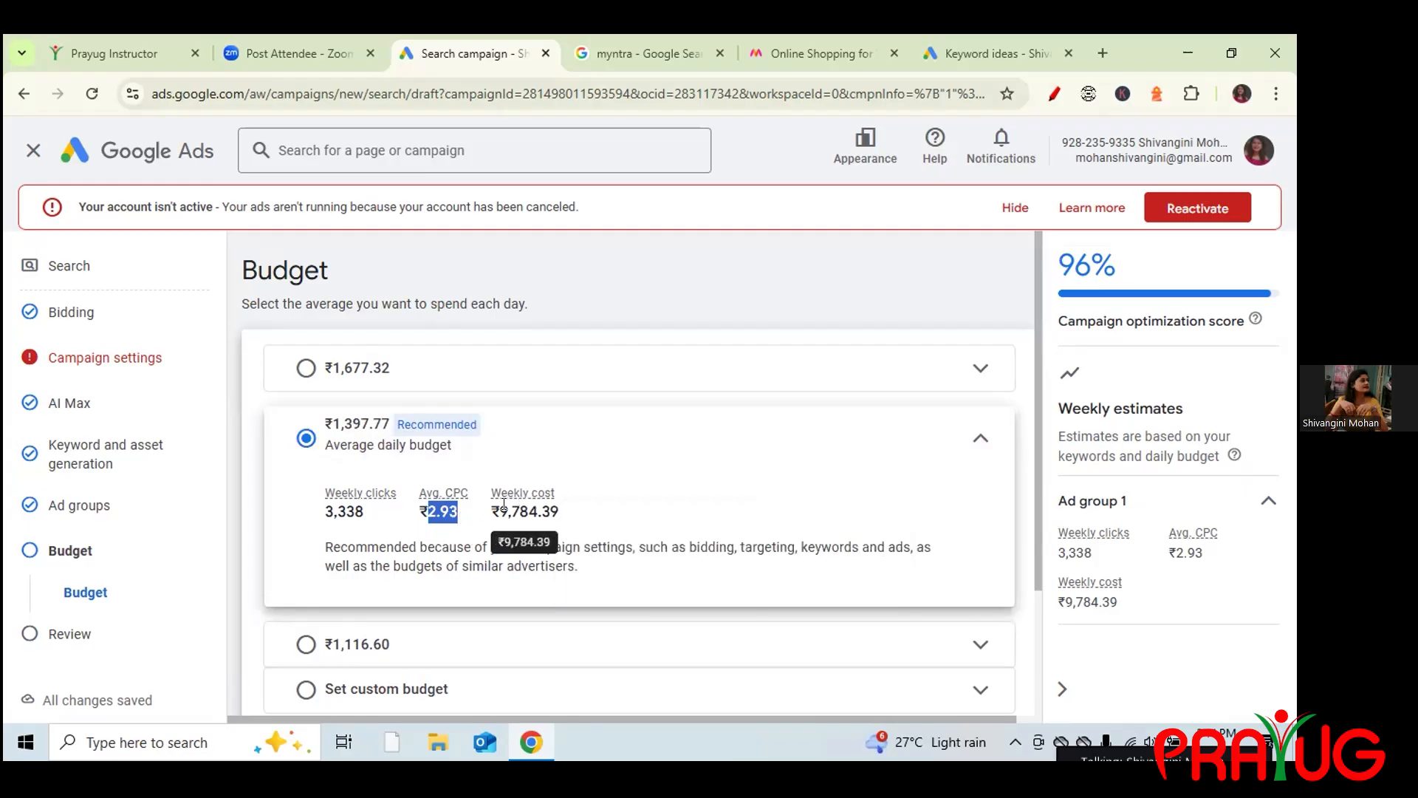
mouse_move(378, 497)
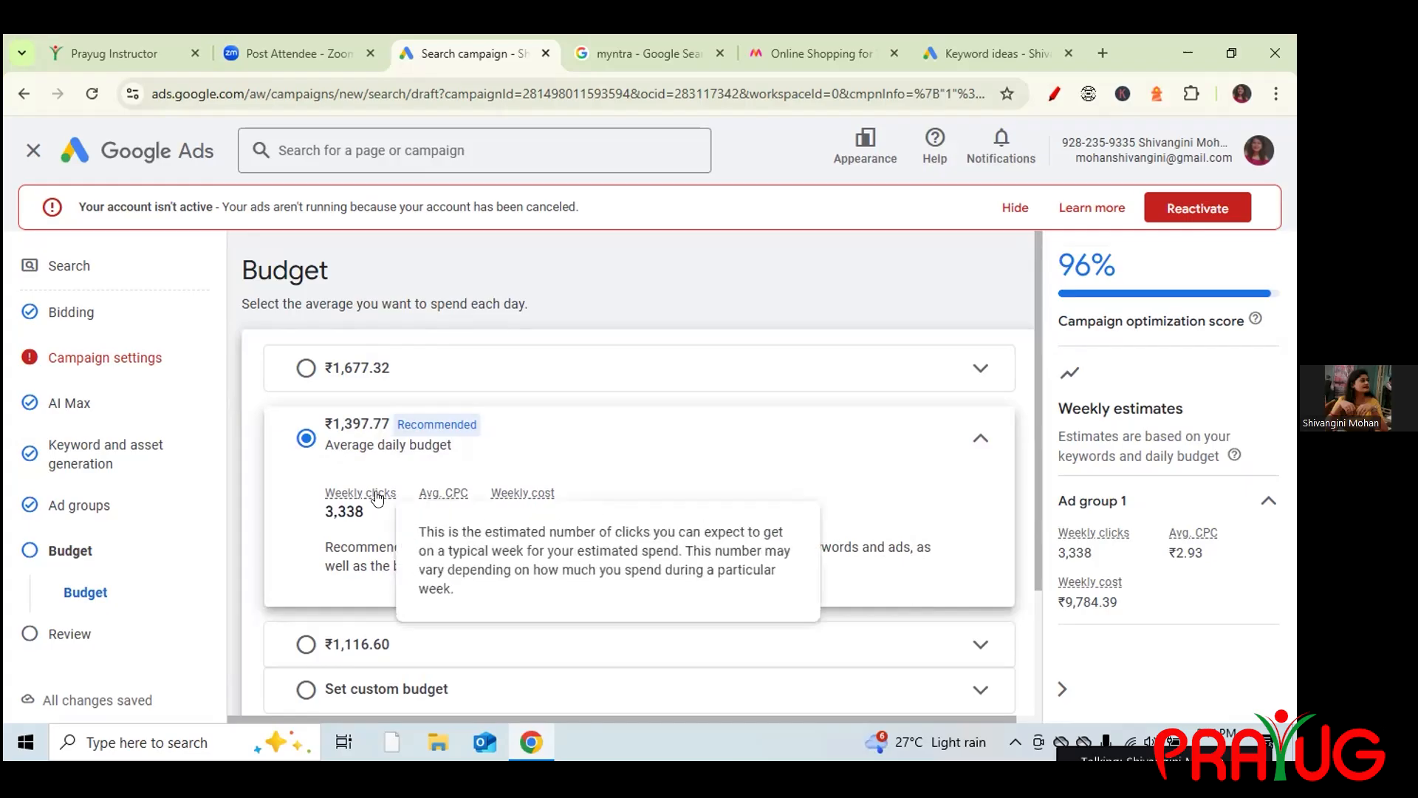
double_click(436, 517)
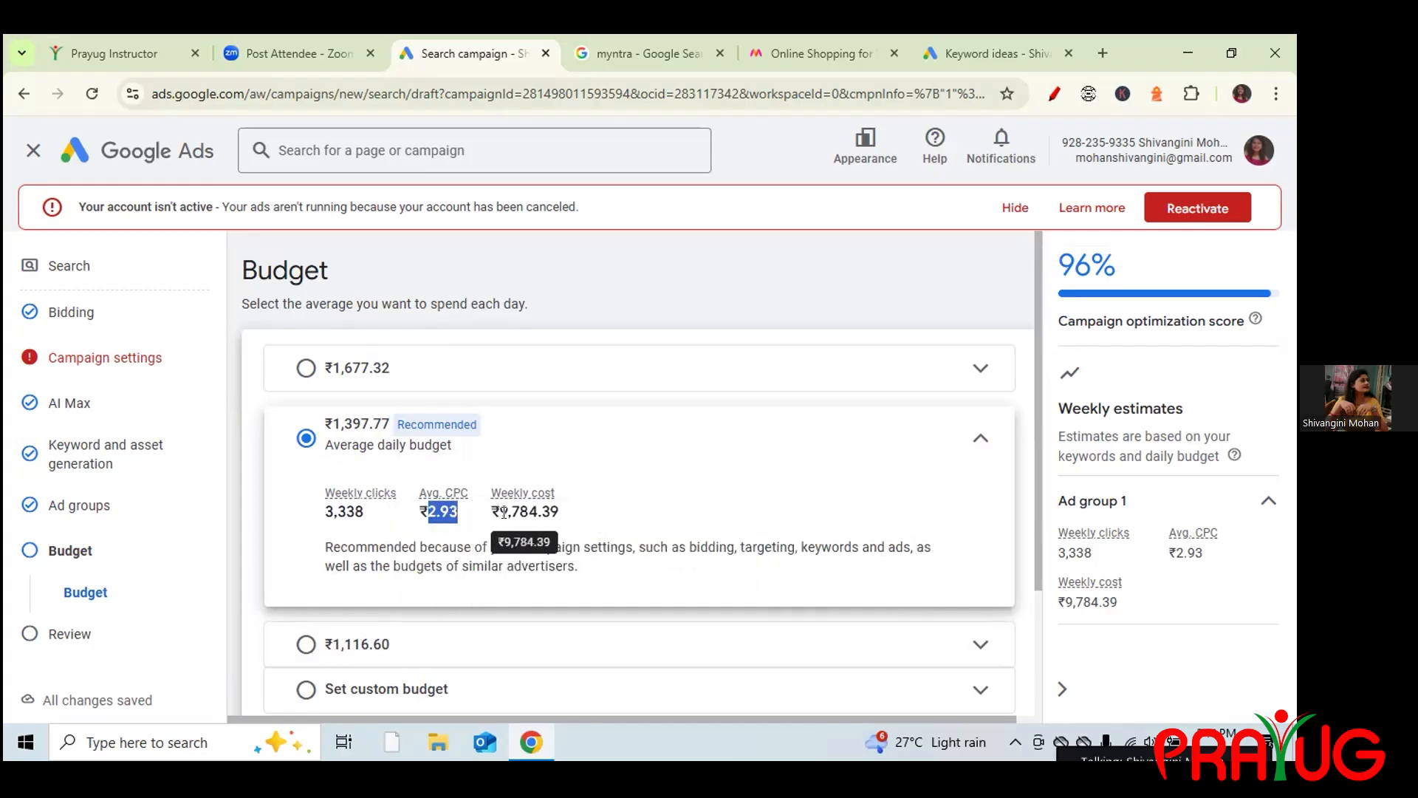
left_click_drag(499, 512, 555, 512)
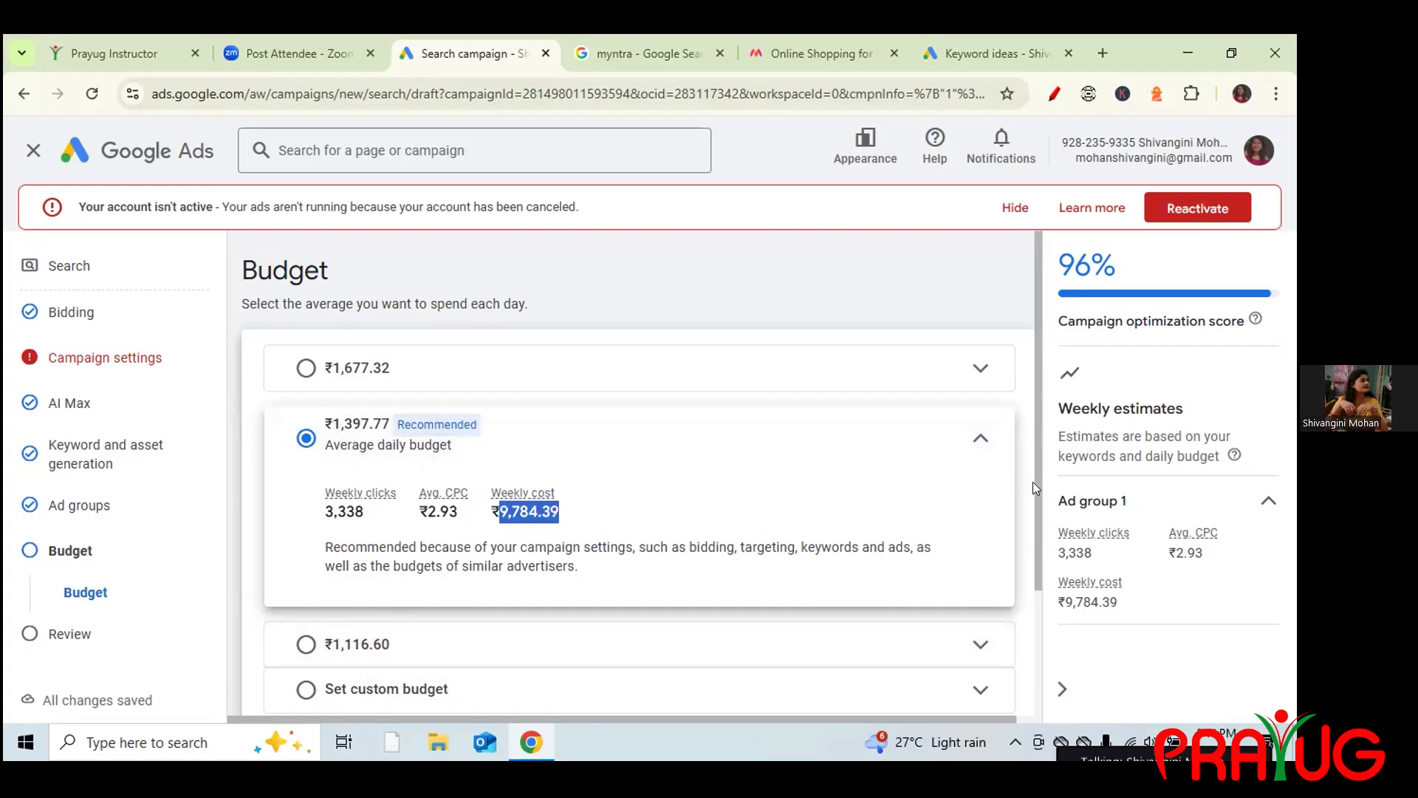
left_click_drag(1034, 481, 1040, 607)
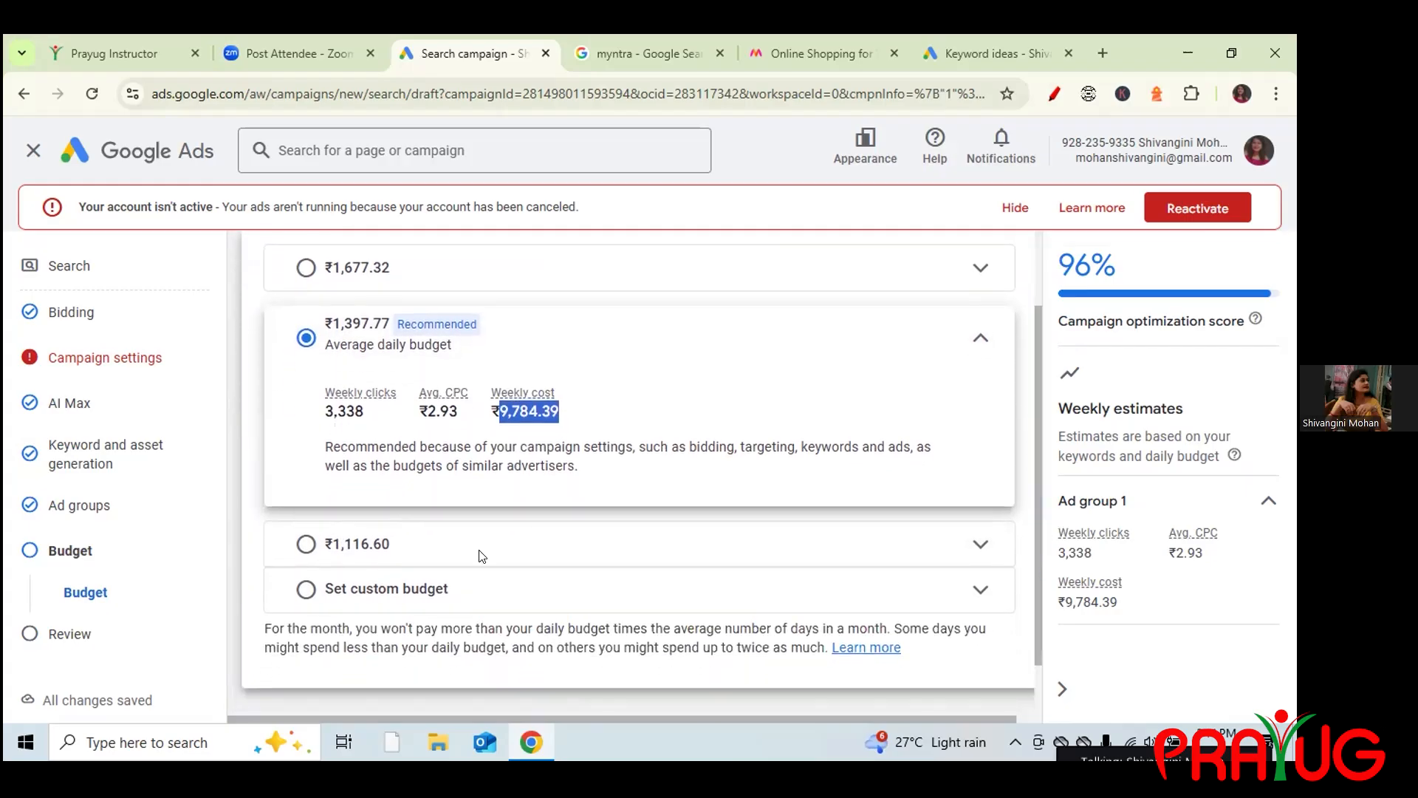
left_click(305, 589)
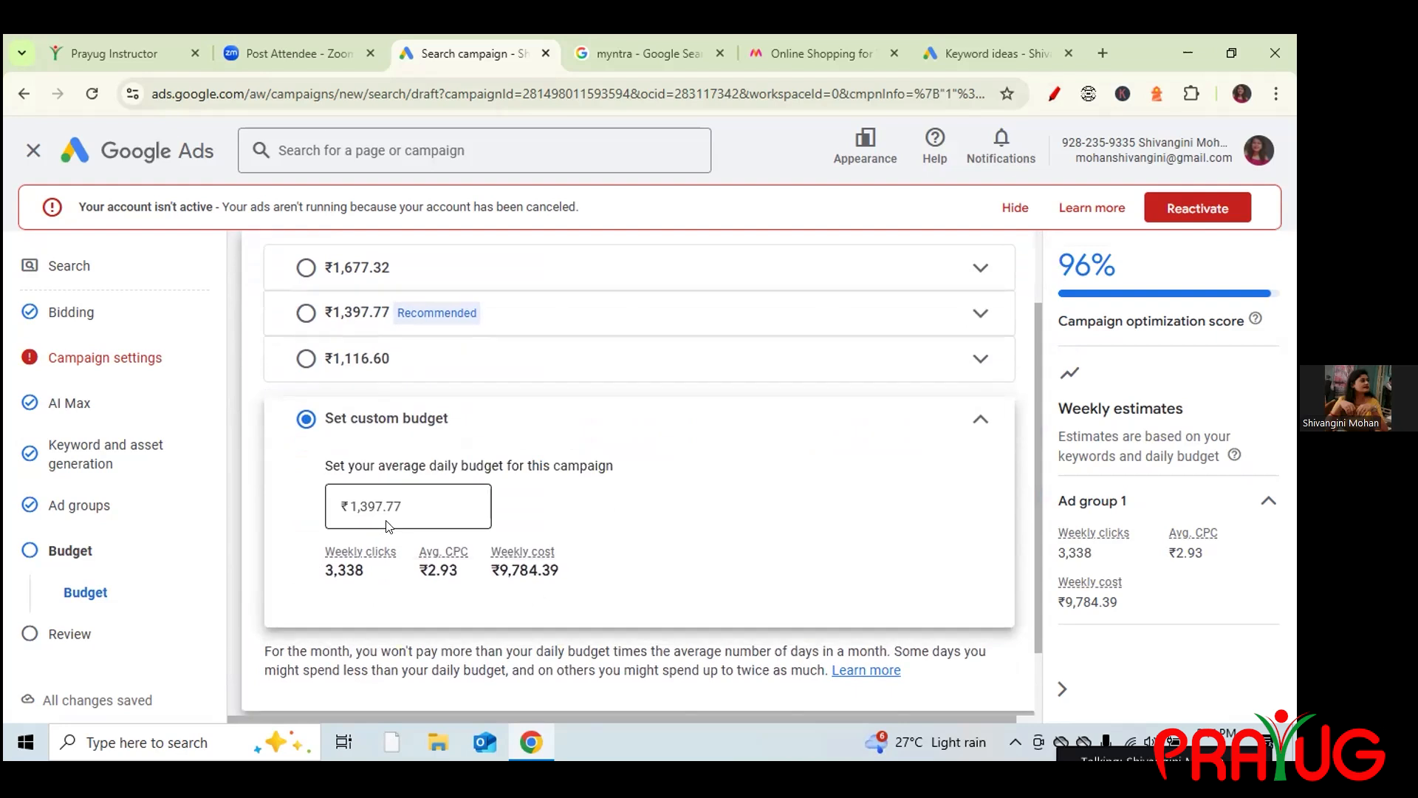
left_click(395, 499)
key("BackSpace")
key("BackSpace")
key("BackSpace")
key("BackSpace")
key("BackSpace")
key("BackSpace")
key("BackSpace")
type("1500")
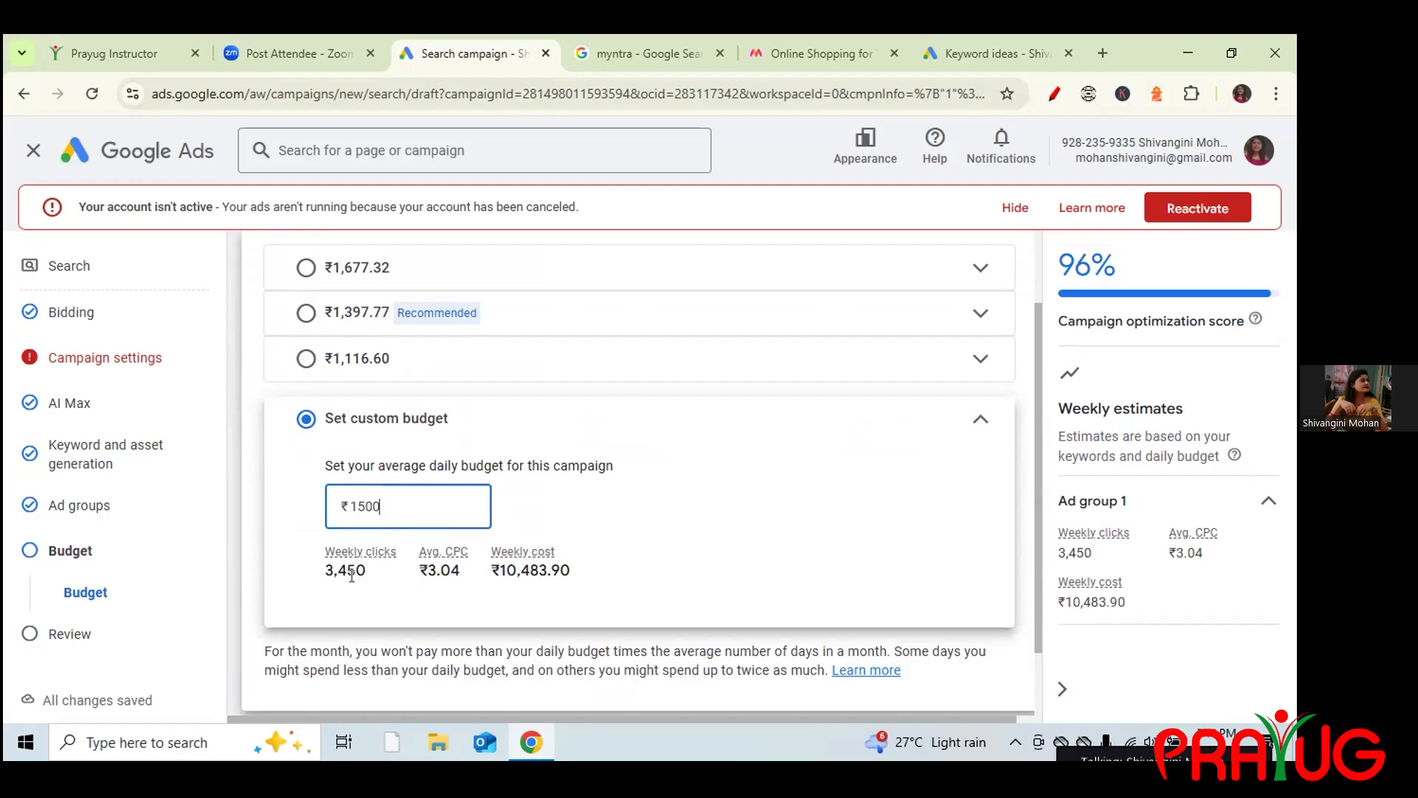
left_click(301, 314)
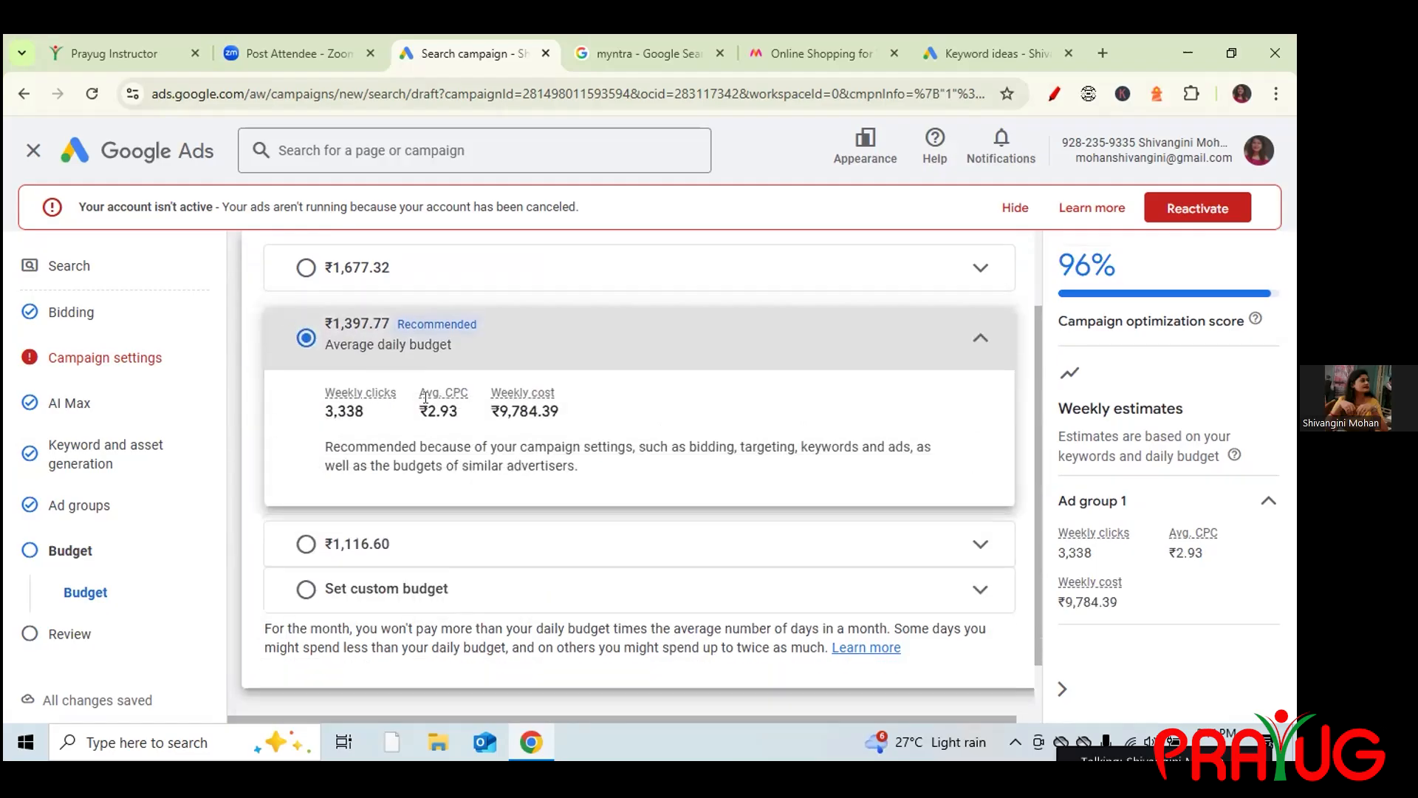
left_click(305, 267)
left_click(303, 442)
left_click(298, 555)
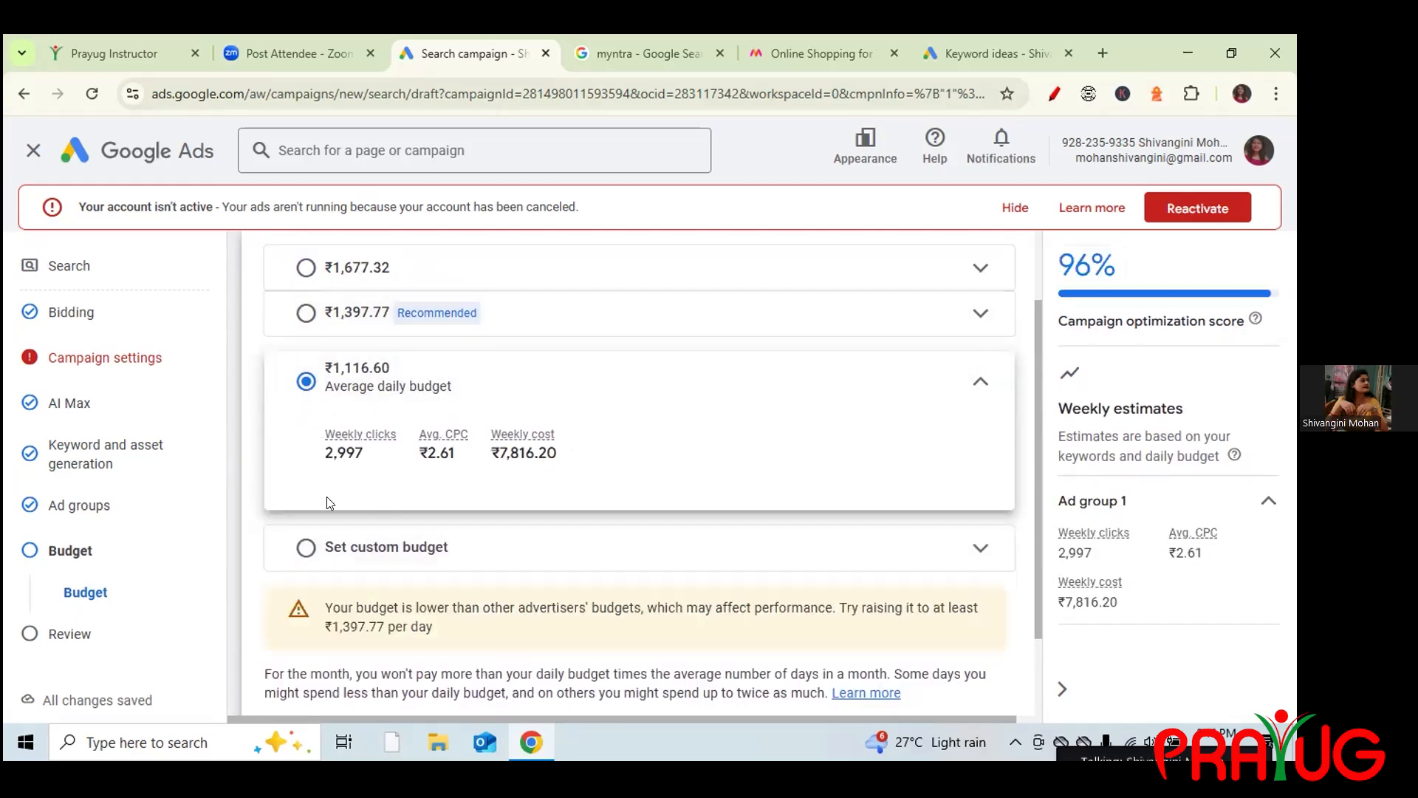
left_click(305, 314)
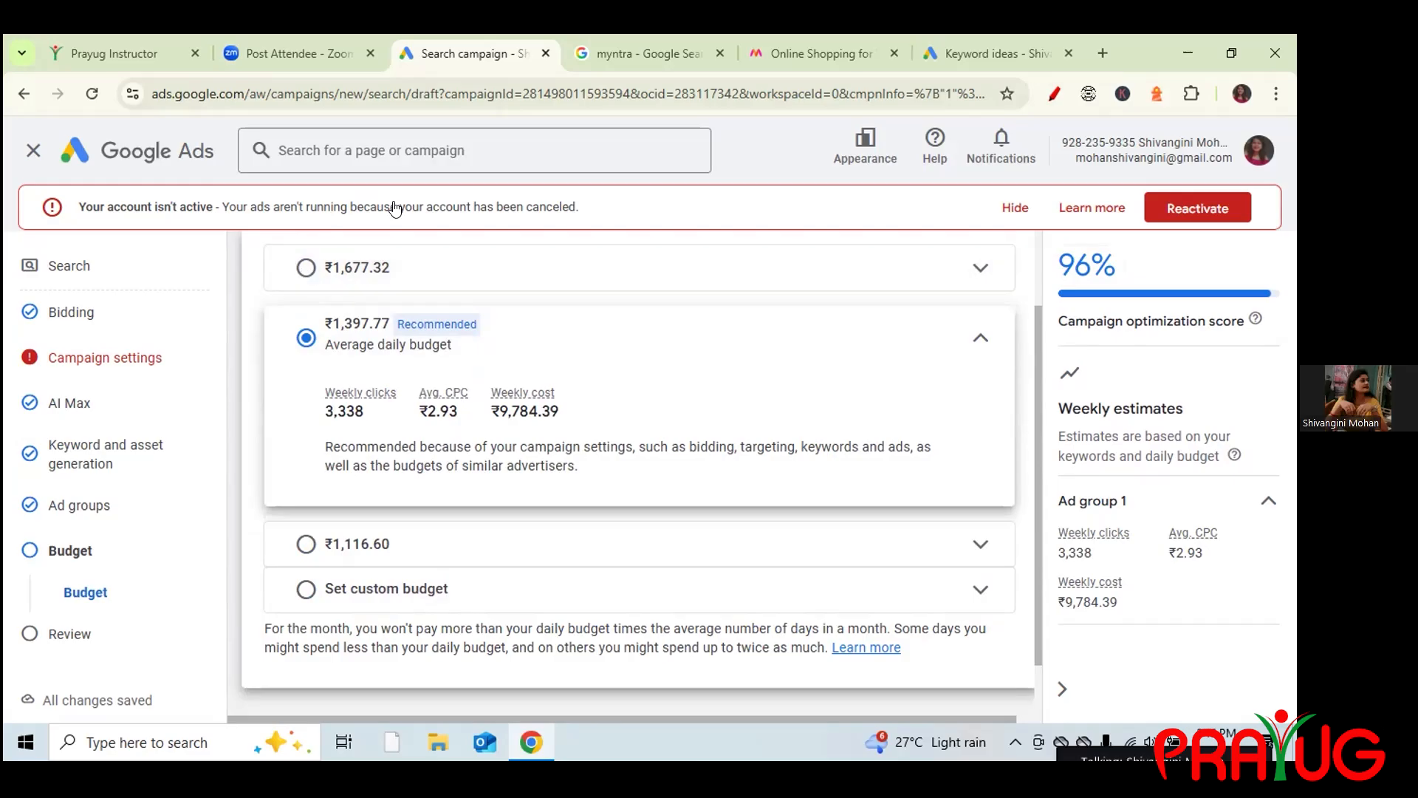
left_click(1054, 93)
mouse_move(102, 256)
left_mouse_down()
mouse_move(153, 425)
mouse_move(163, 572)
left_mouse_up()
left_click_drag(156, 629, 72, 676)
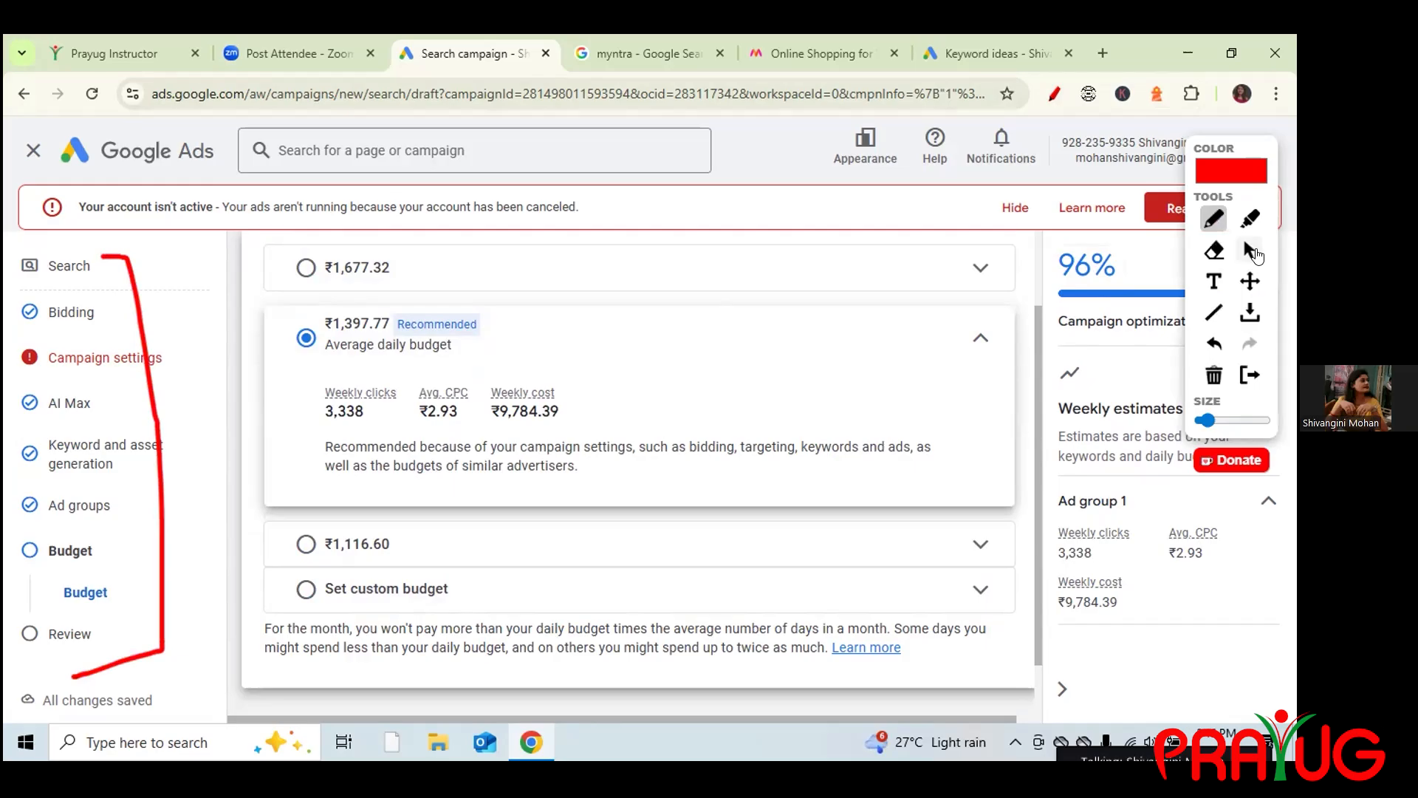
left_click(1253, 250)
left_click(1247, 251)
left_click(330, 262)
left_click(805, 236)
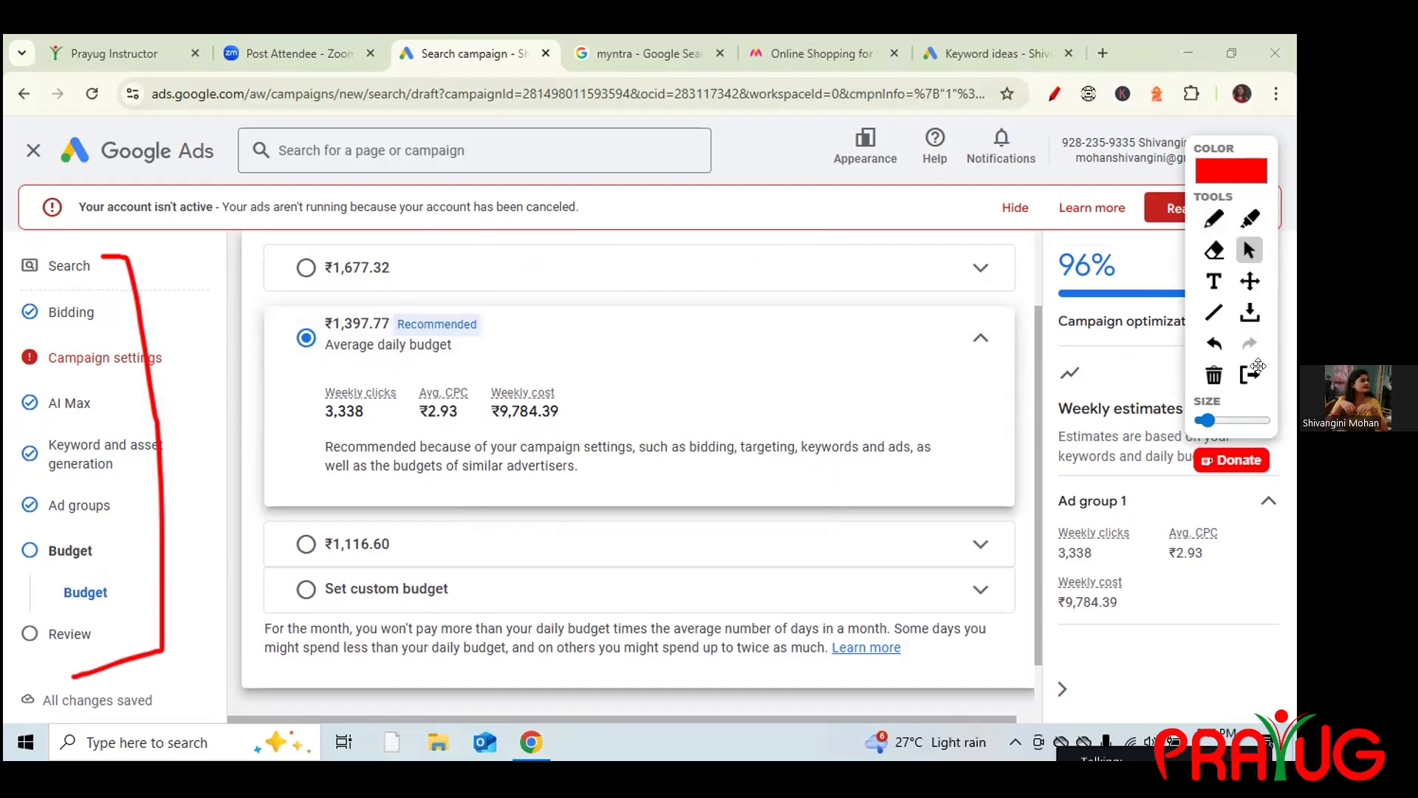
left_click(1214, 375)
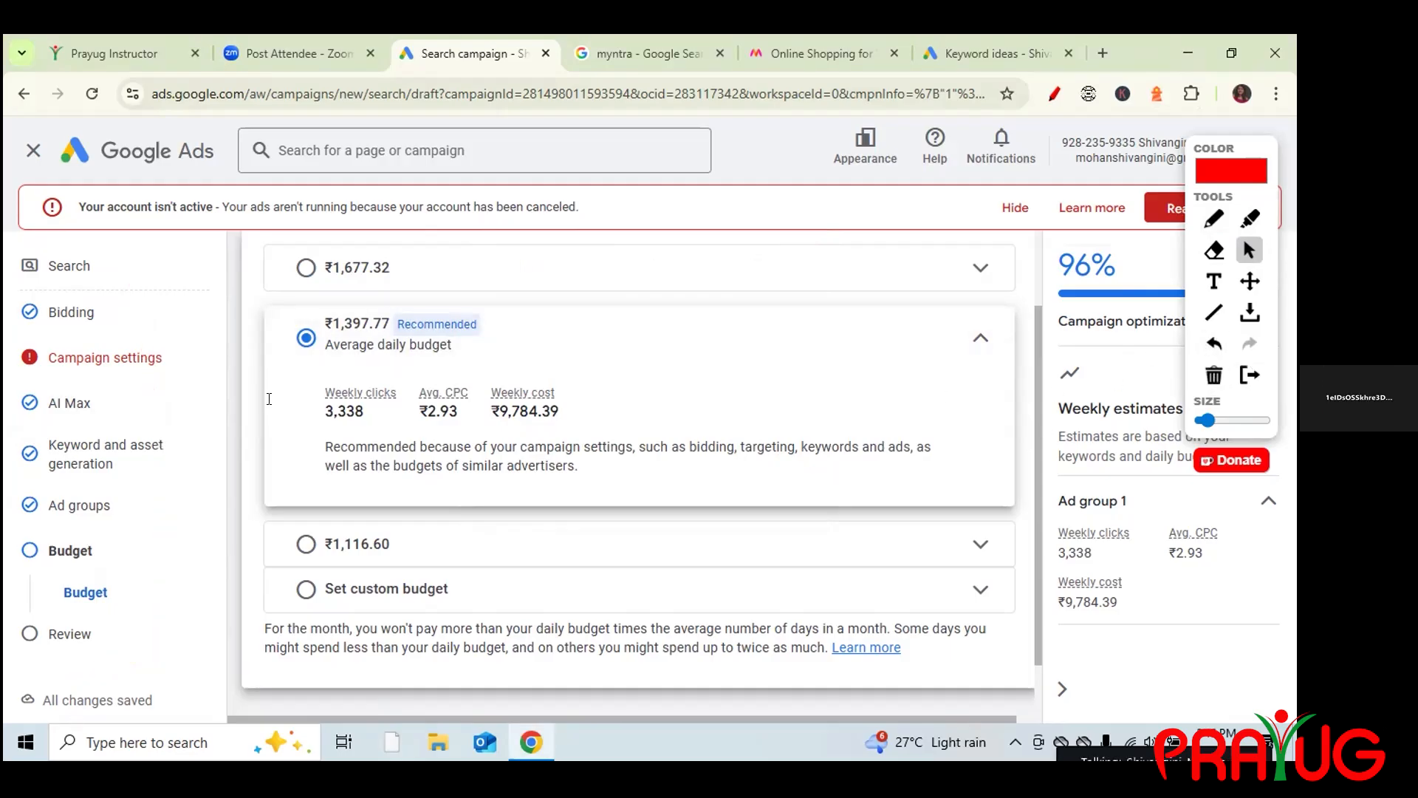
Open the AI Max step, dismissing the 'Confirm it's you' identity check with Cancel.
left_click(64, 411)
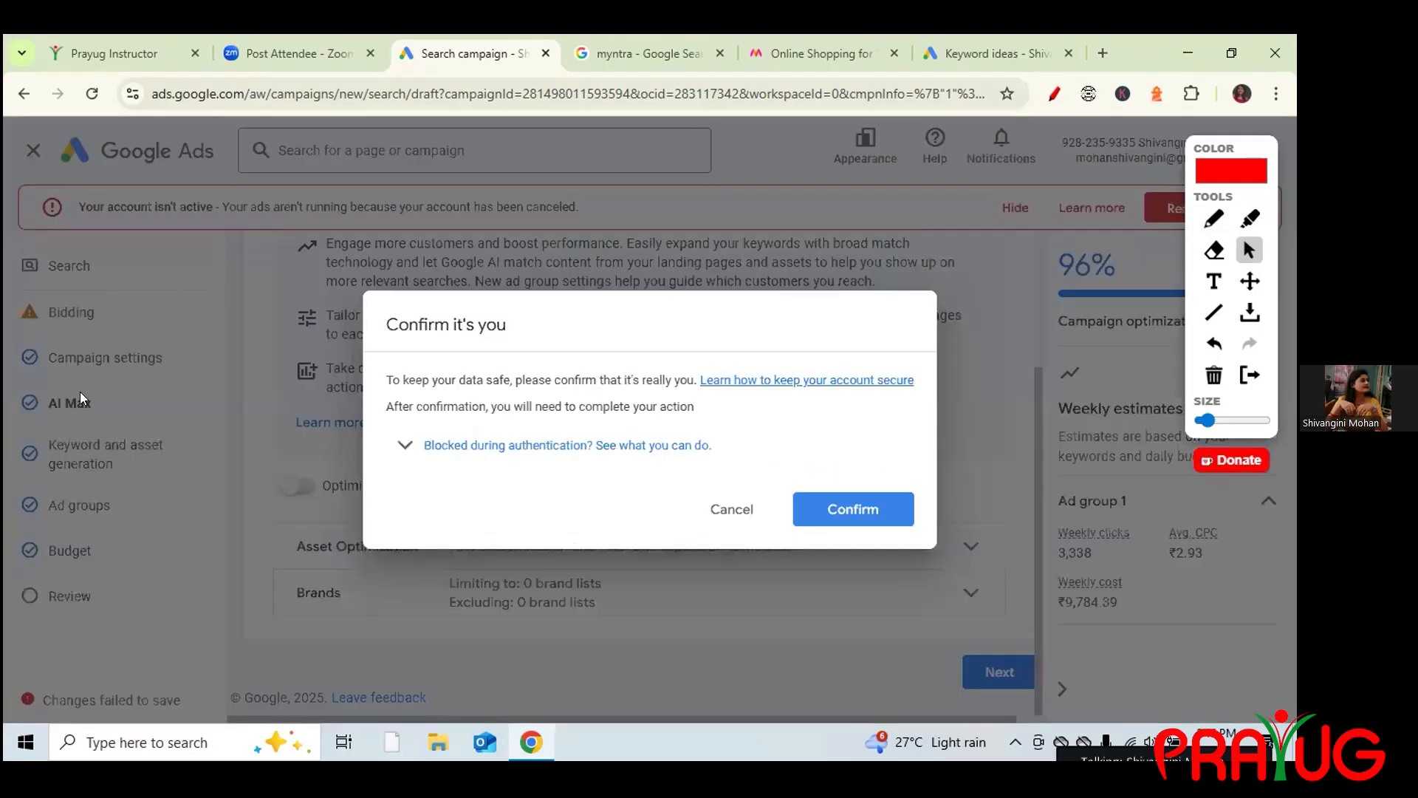
left_click(859, 511)
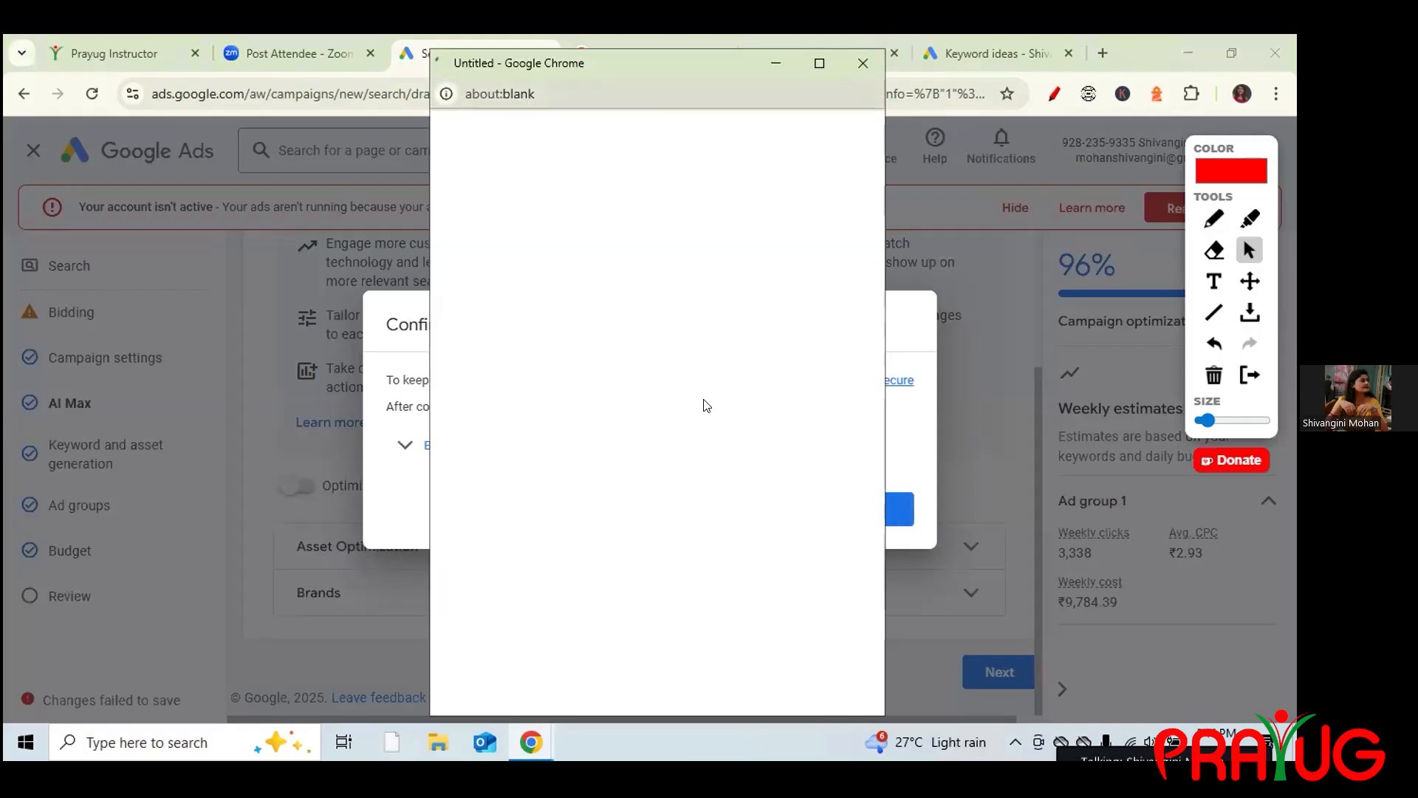
left_click(731, 509)
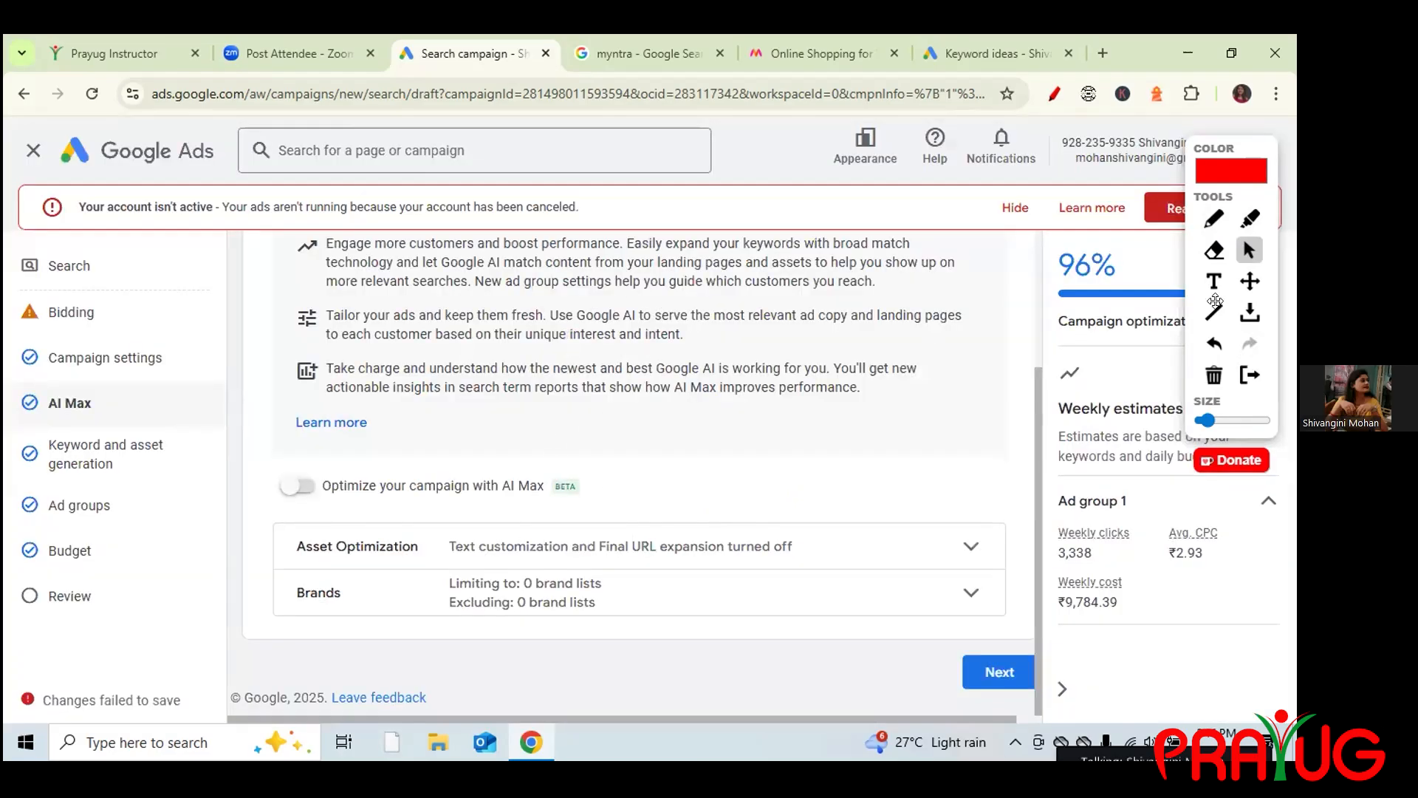
left_click(1211, 217)
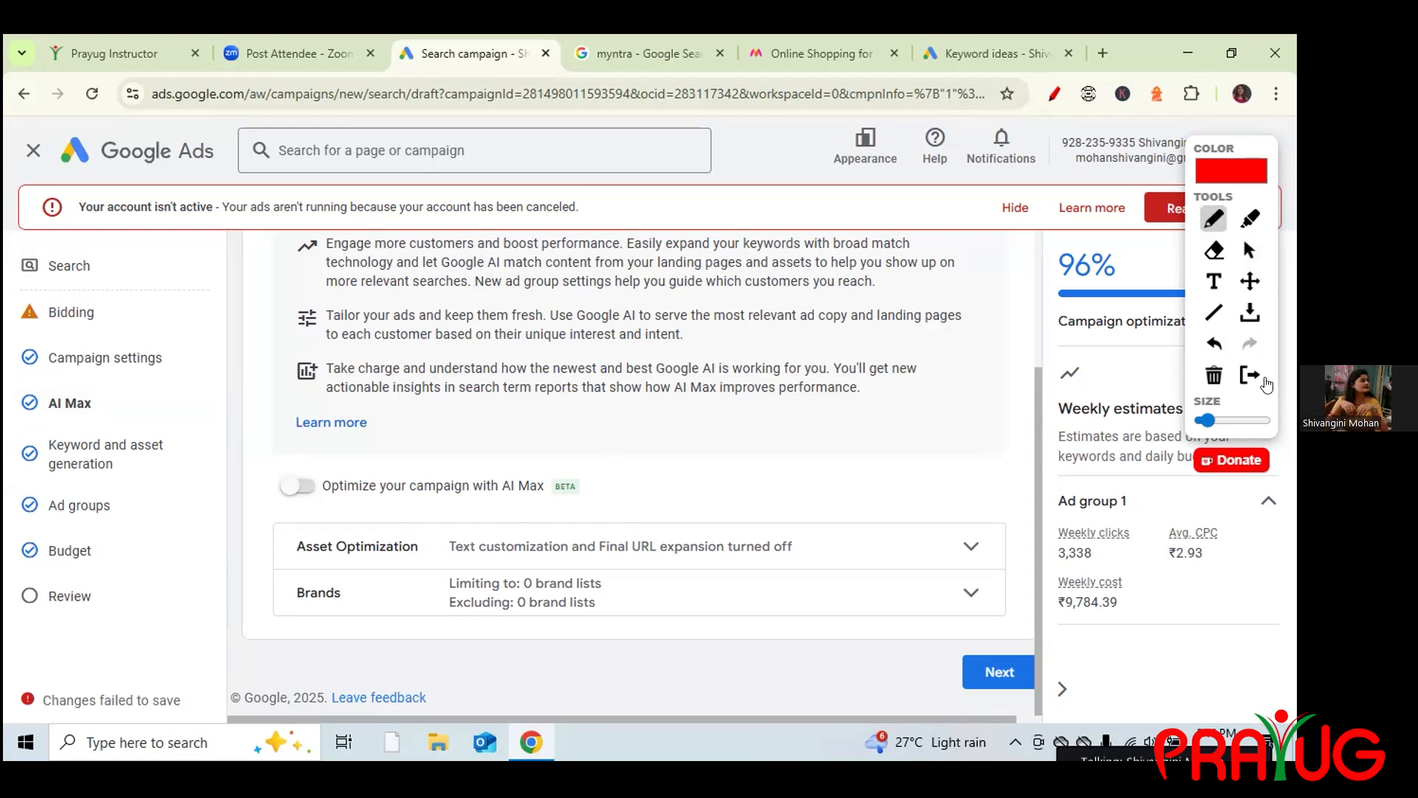
left_click(1251, 249)
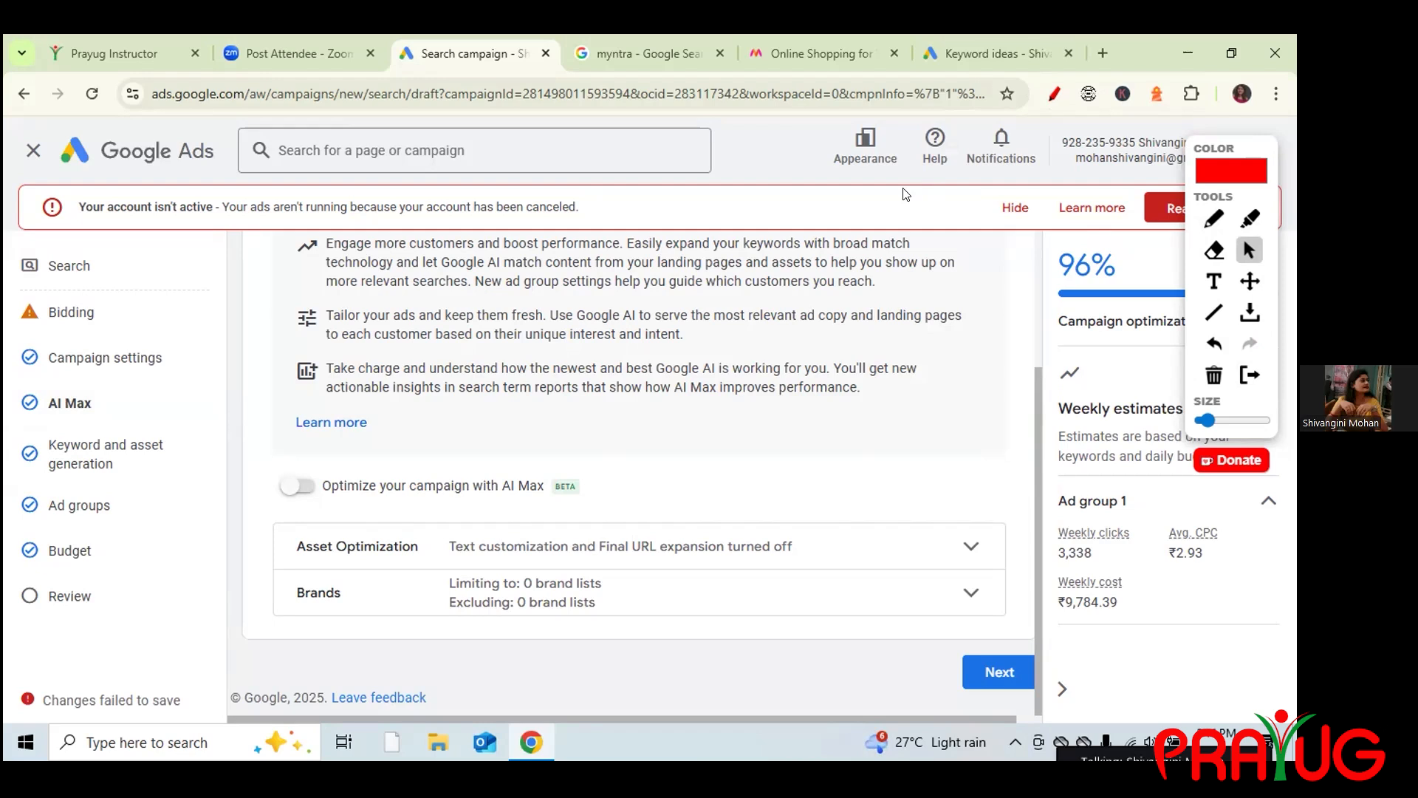
left_click(581, 484)
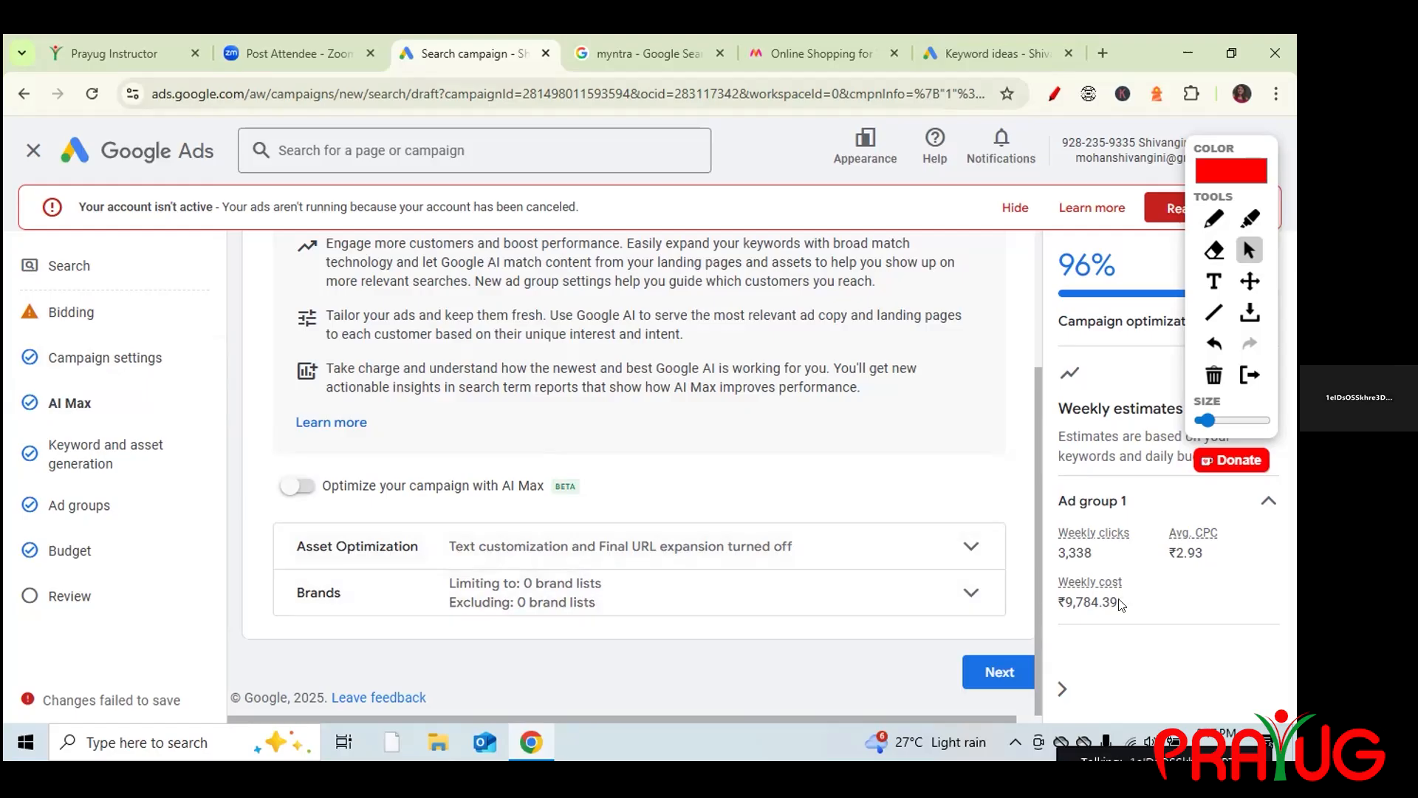
Create a second ad group manually from the Ad groups step.
left_click(77, 509)
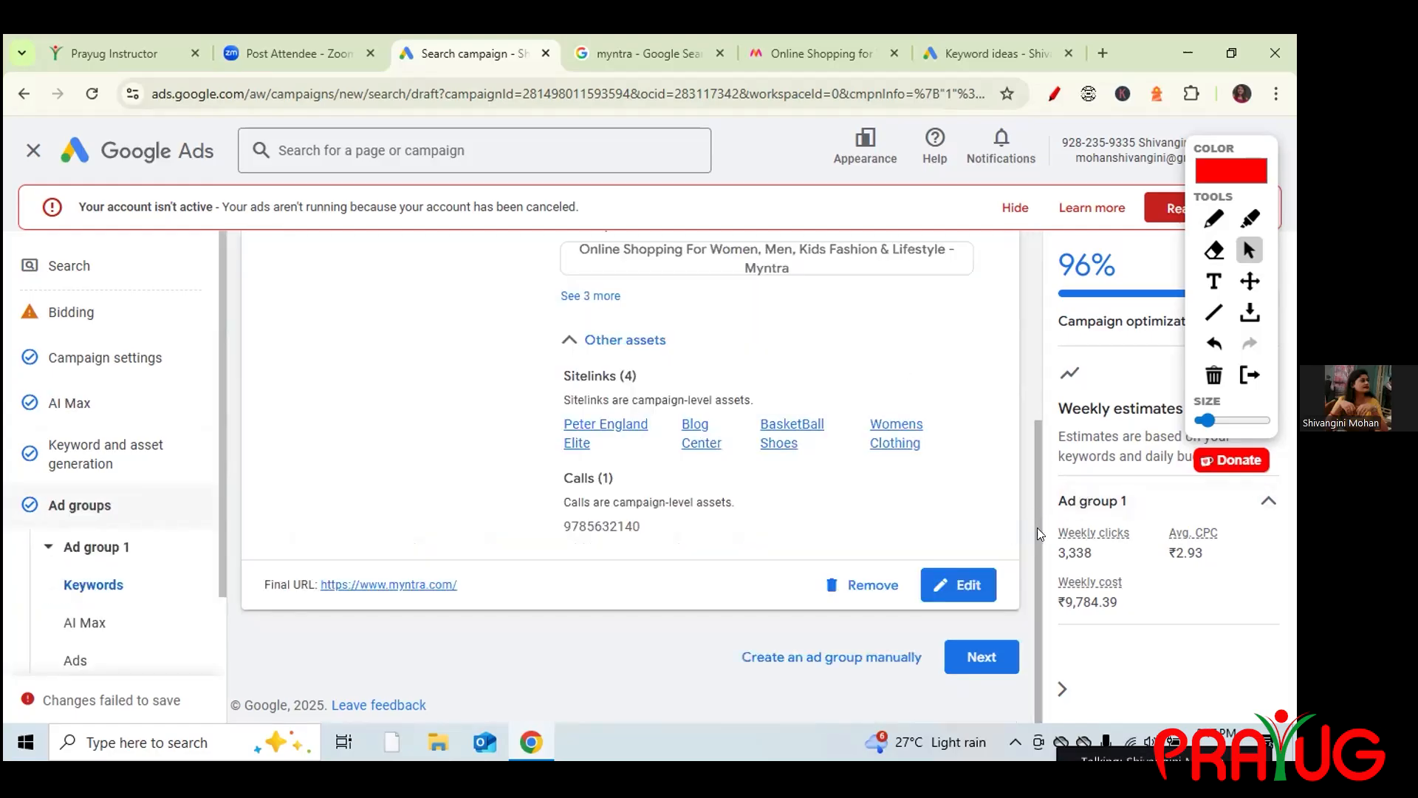
left_click_drag(1038, 527, 1027, 449)
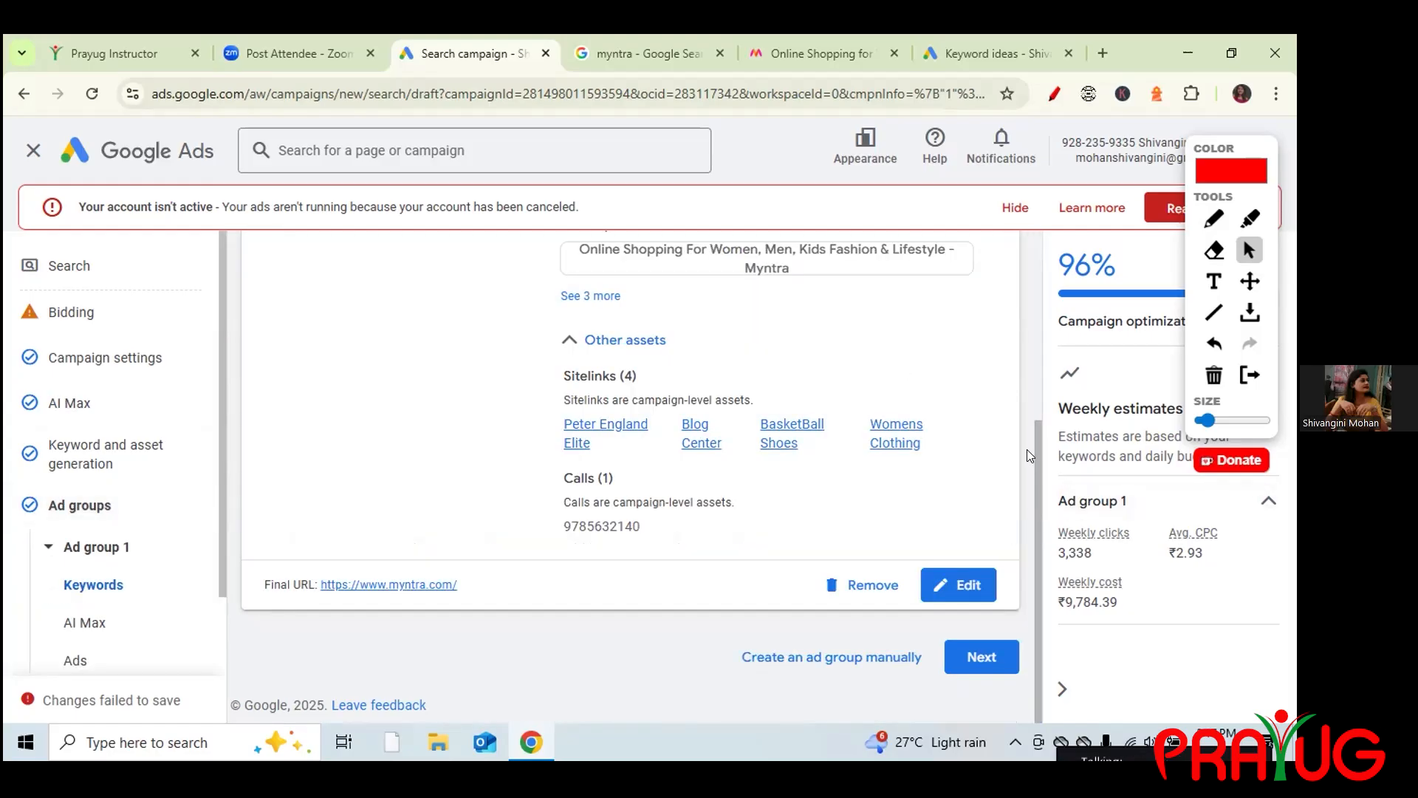
left_click(790, 665)
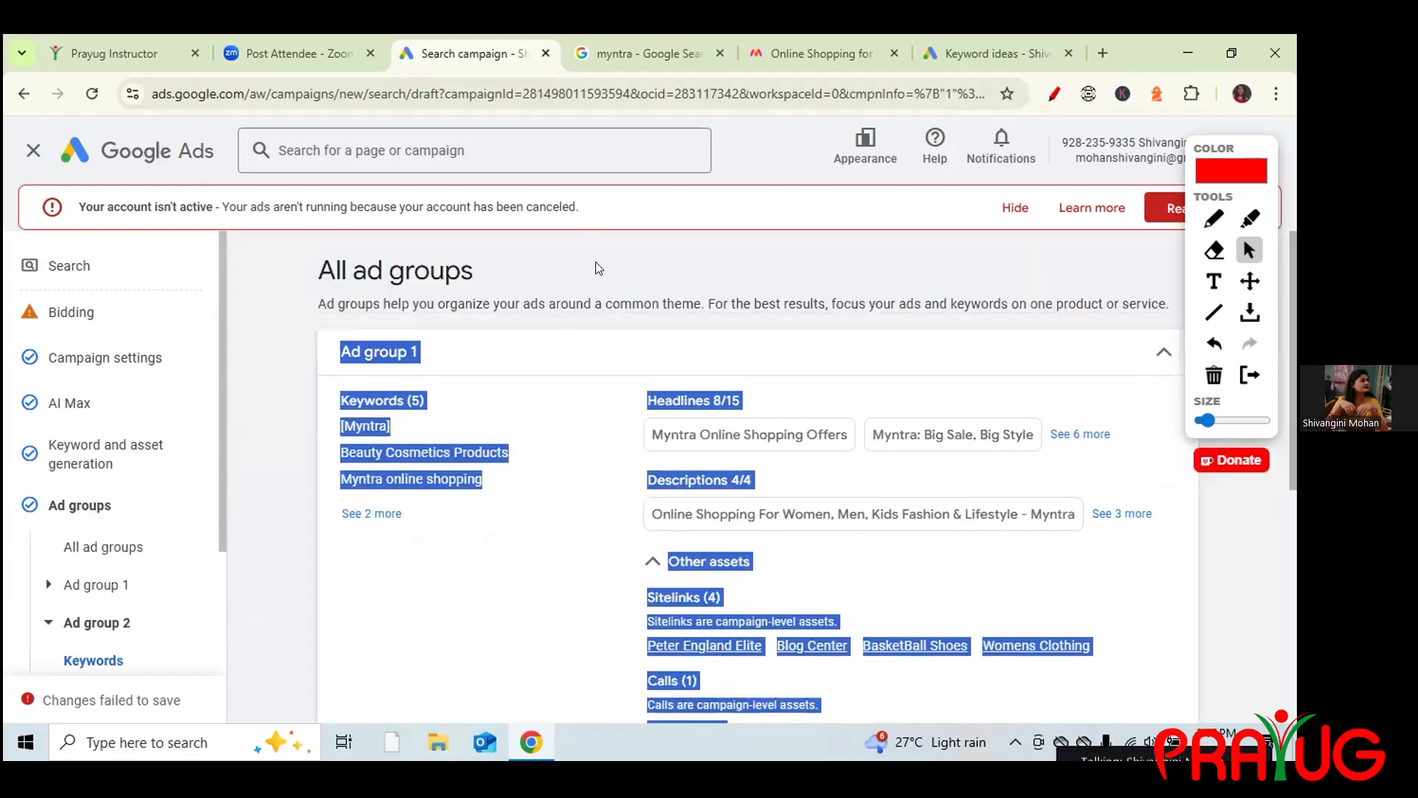
Open Ad group 1 for editing at its keywords section.
left_click(599, 268)
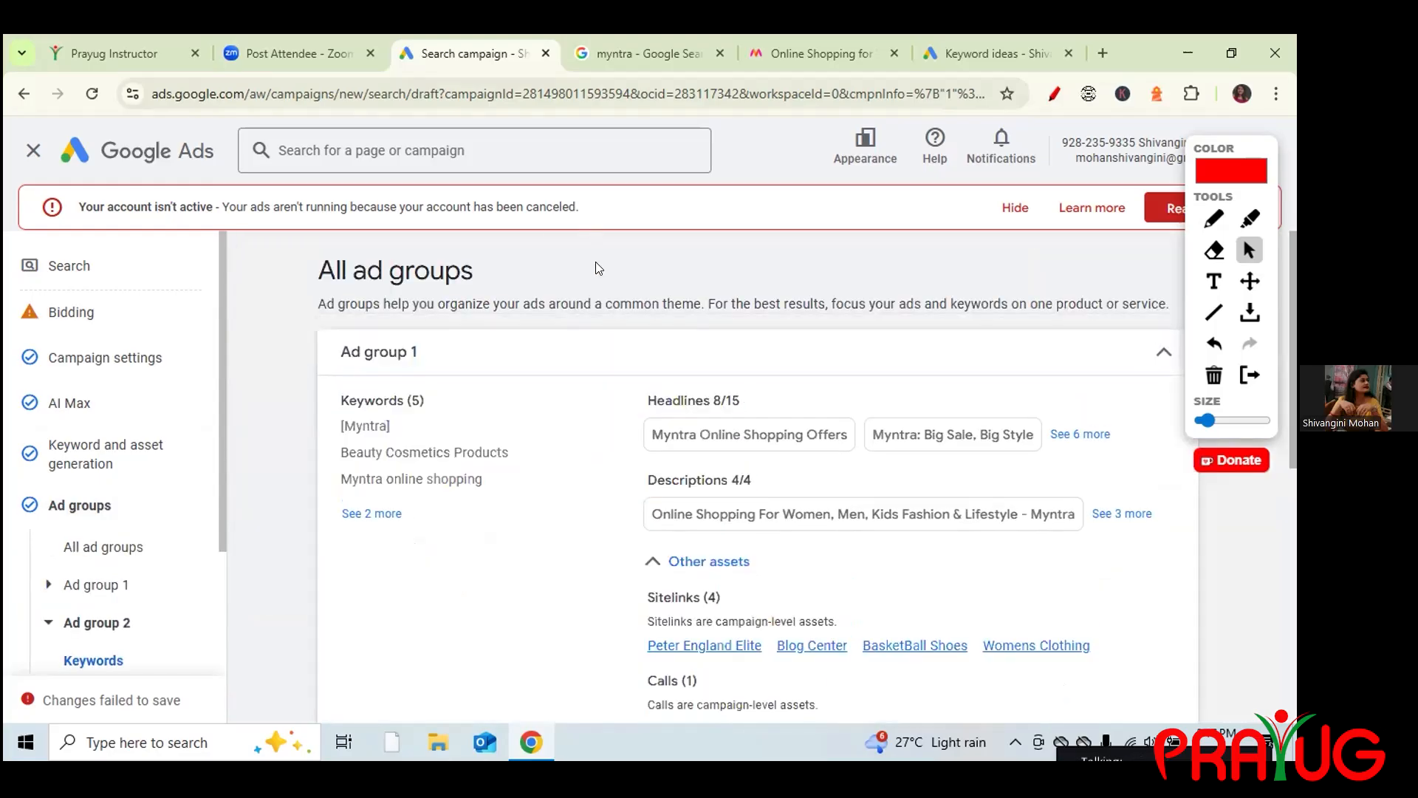
left_click(1054, 92)
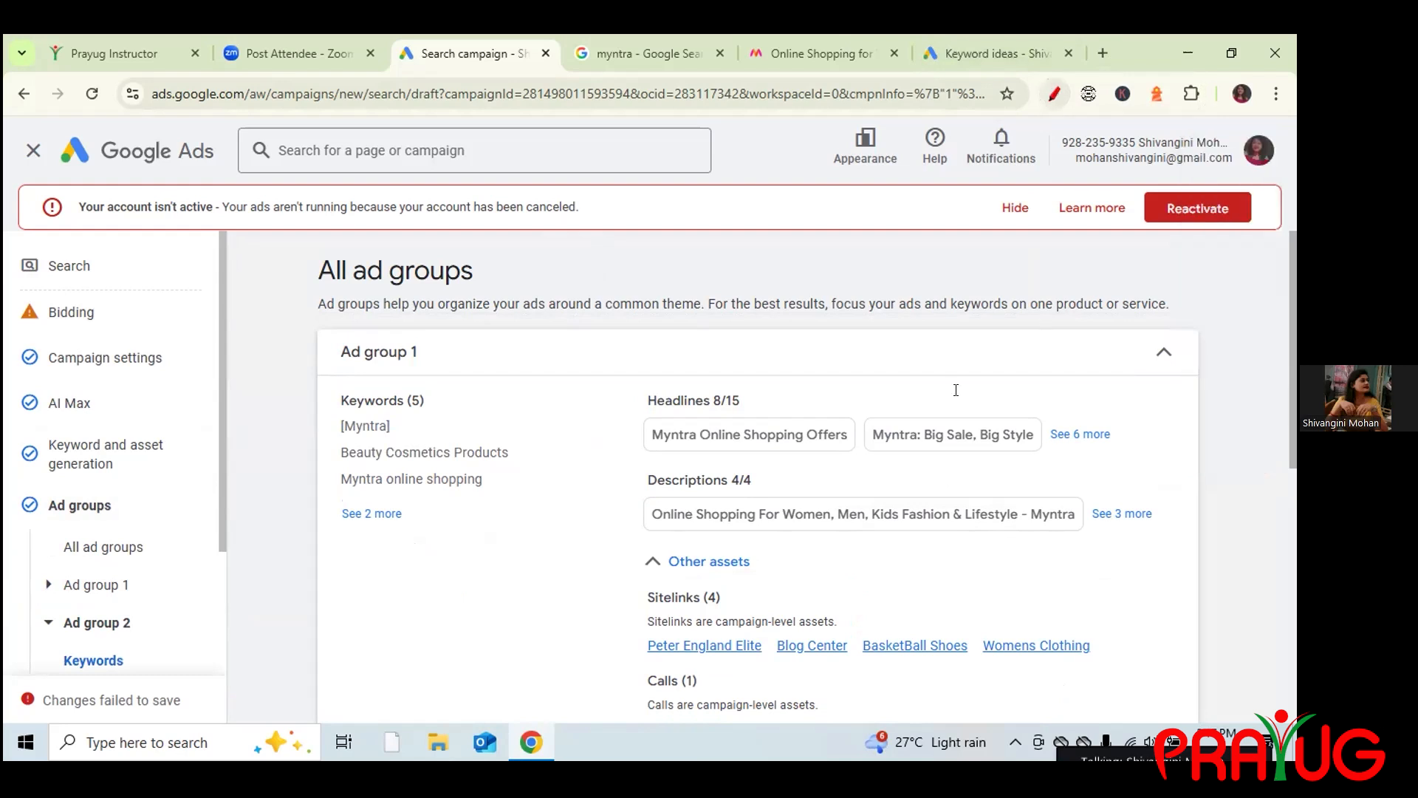
left_click_drag(1292, 358, 1290, 369)
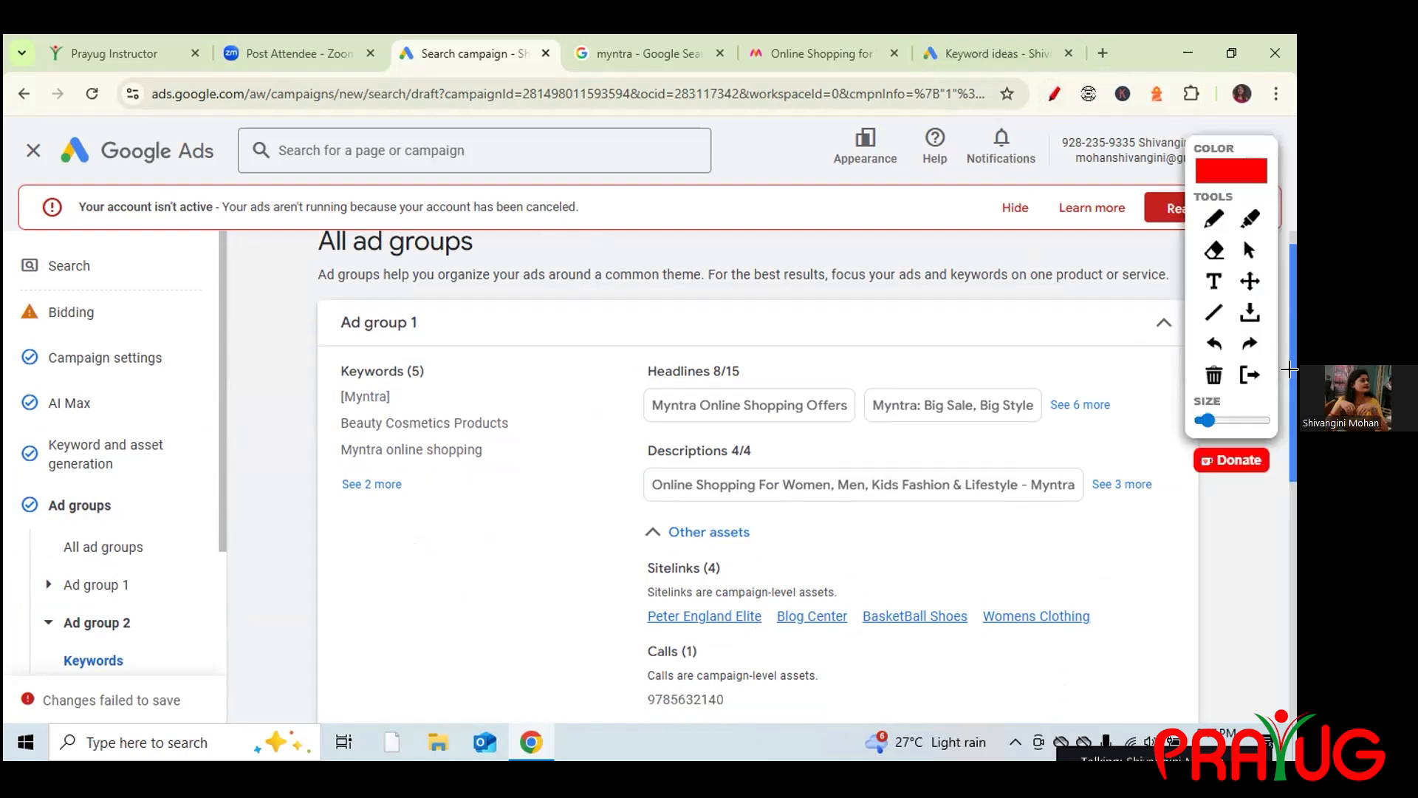
scroll(1290, 369, "down", 2)
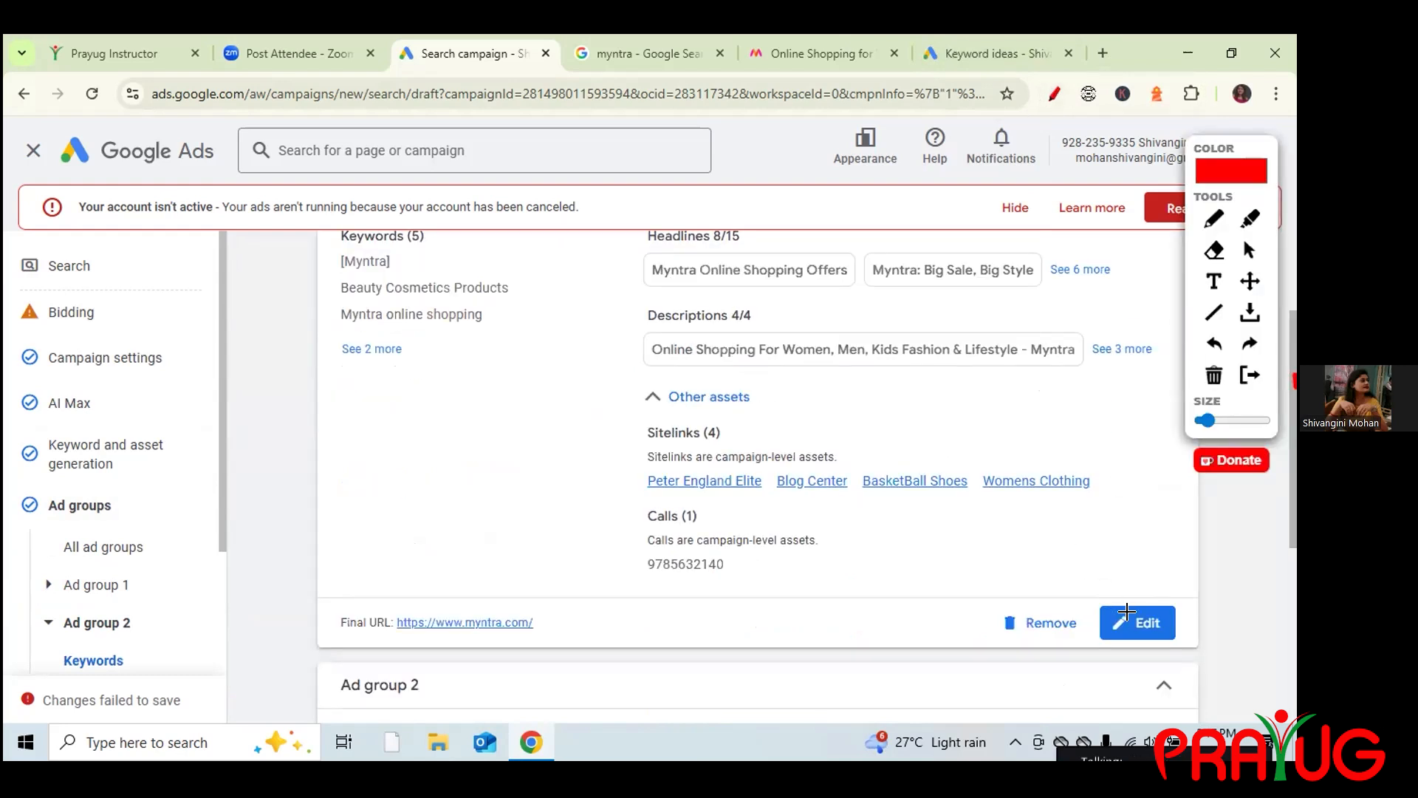
left_click(1054, 92)
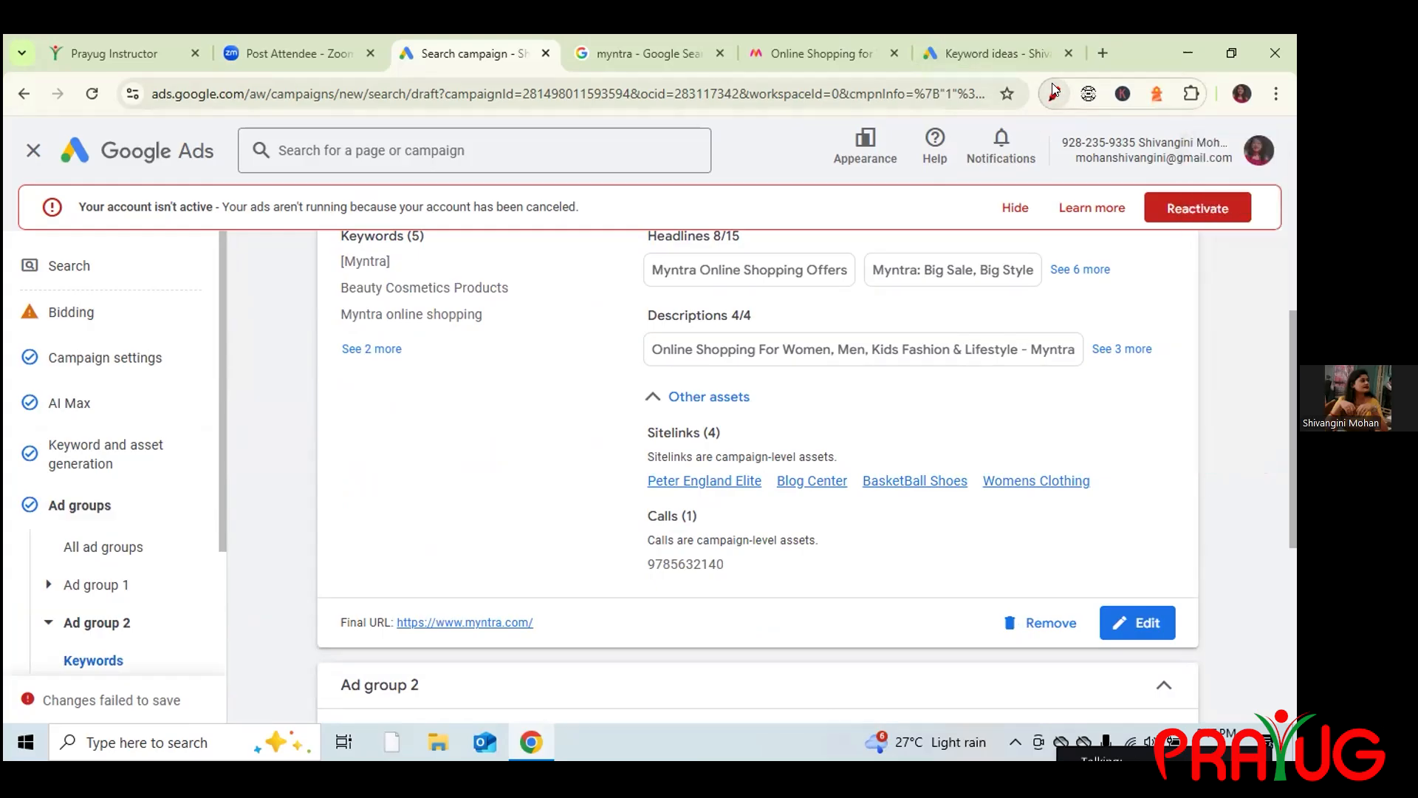
left_click(1136, 624)
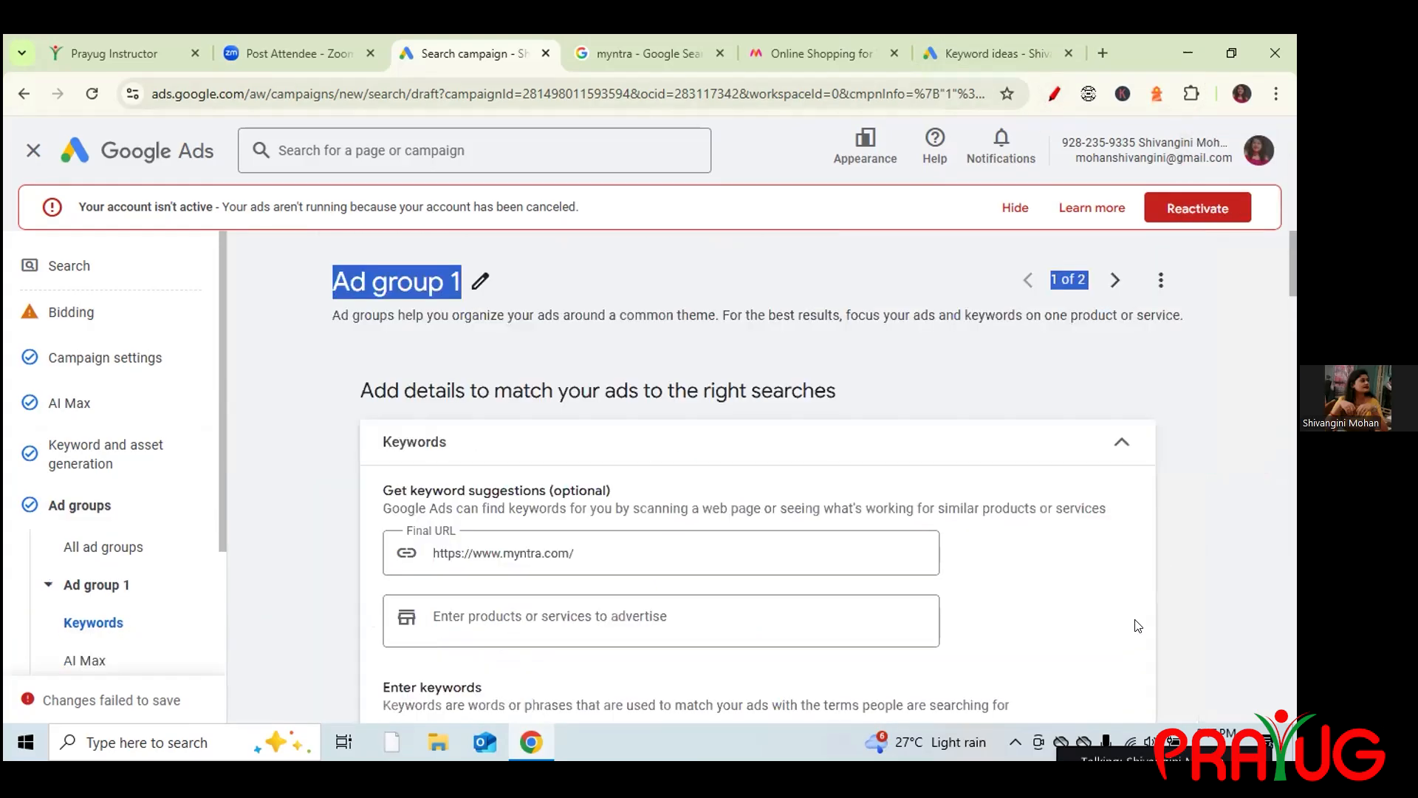
Scroll to Create your ads and circle the Poor ad strength rating with the pen.
left_click_drag(1291, 278, 1294, 405)
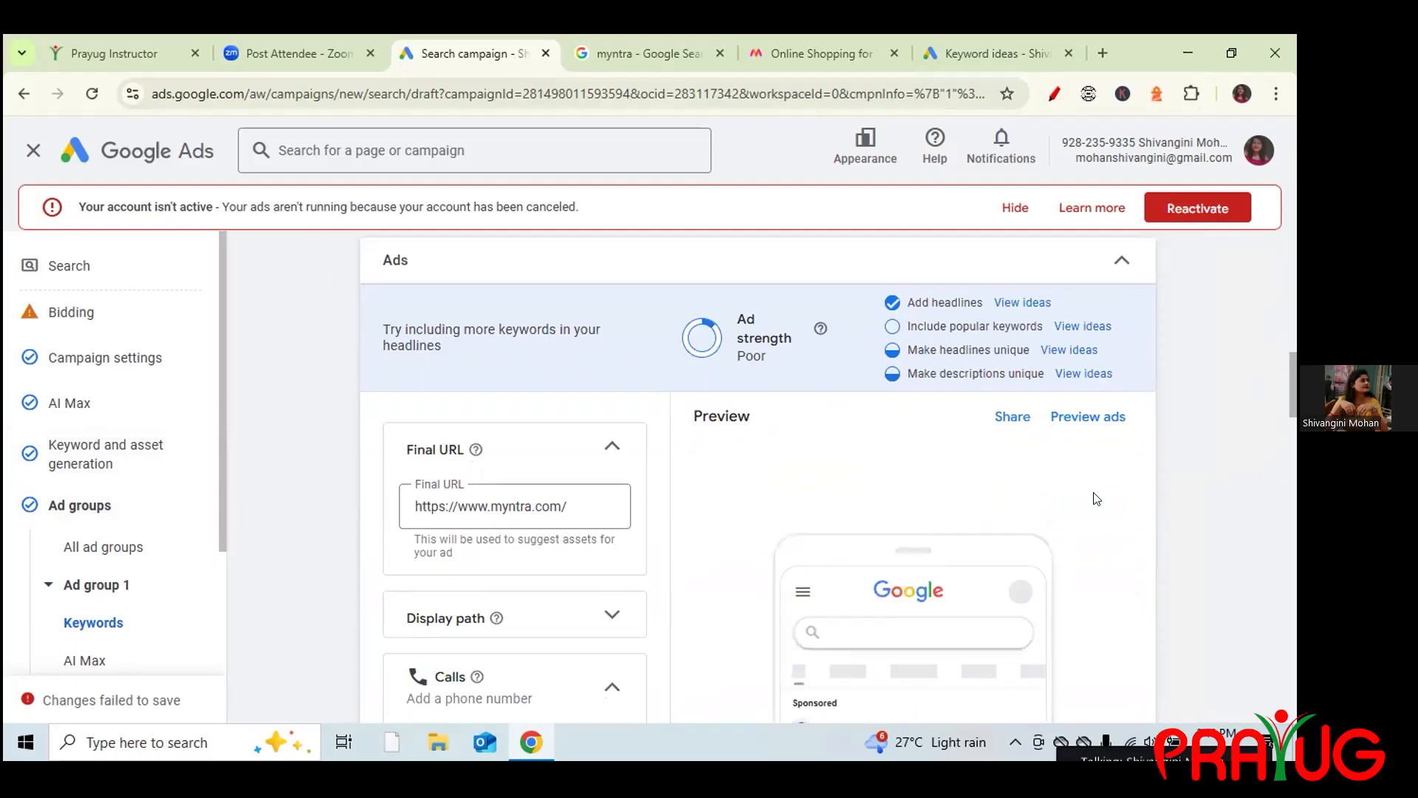
left_click_drag(1293, 401, 1234, 400)
left_click(1055, 93)
mouse_move(774, 331)
left_mouse_down()
mouse_move(671, 408)
mouse_move(783, 330)
mouse_move(750, 309)
left_mouse_up()
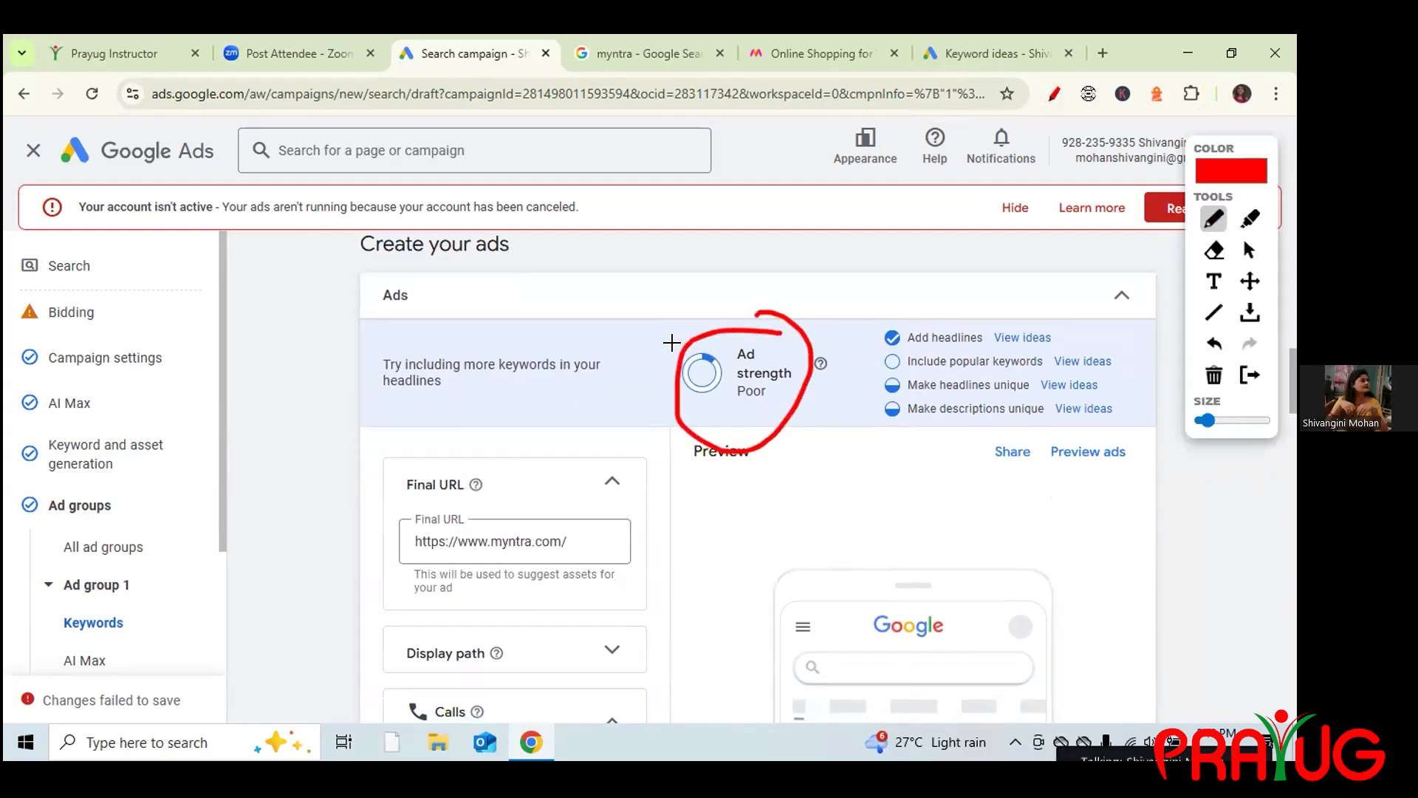
mouse_move(631, 290)
left_mouse_down()
mouse_move(652, 349)
mouse_move(655, 279)
mouse_move(706, 334)
left_mouse_up()
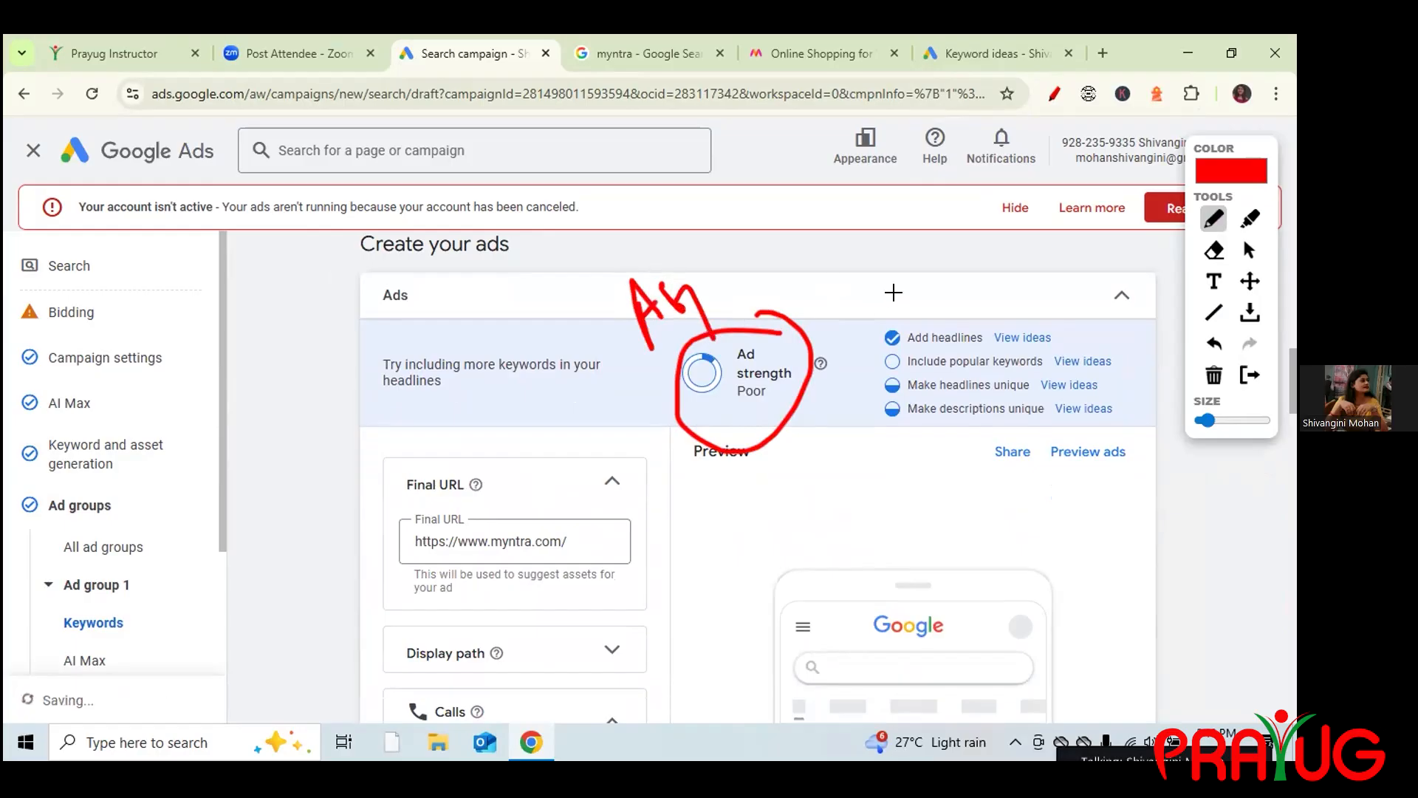
left_click_drag(864, 333, 906, 281)
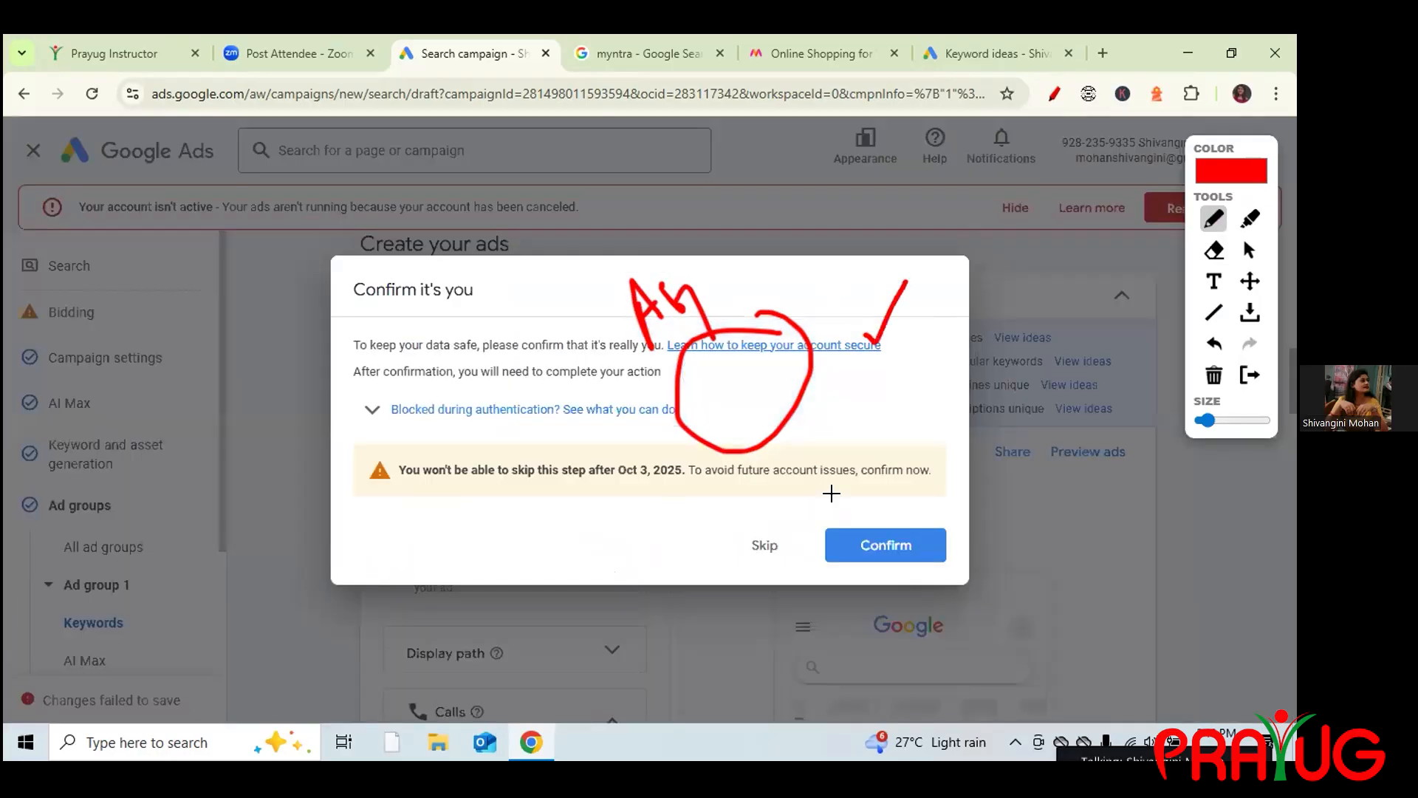
Skip the identity confirmation prompt and clear all on-screen annotations.
left_click(1248, 250)
left_click(757, 545)
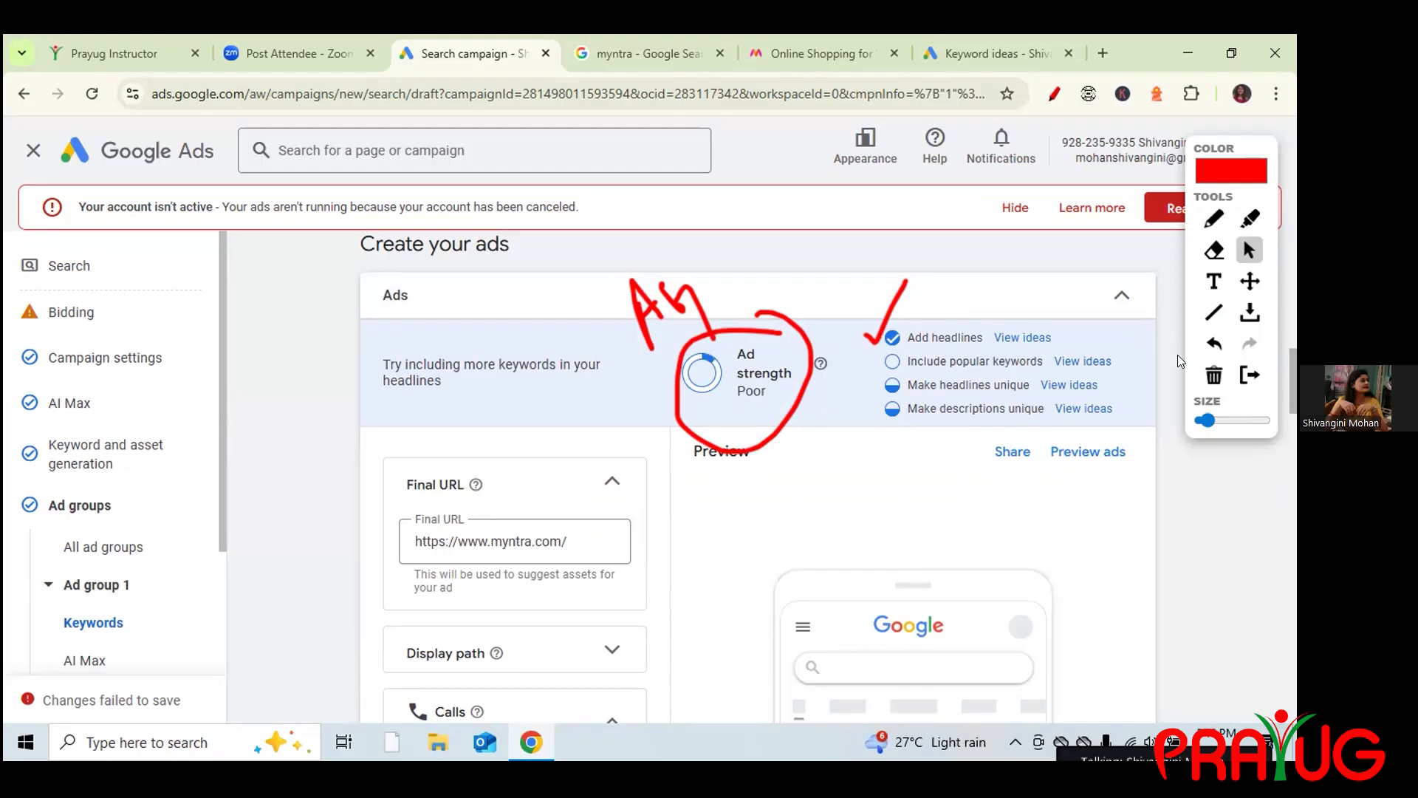
left_click(1212, 376)
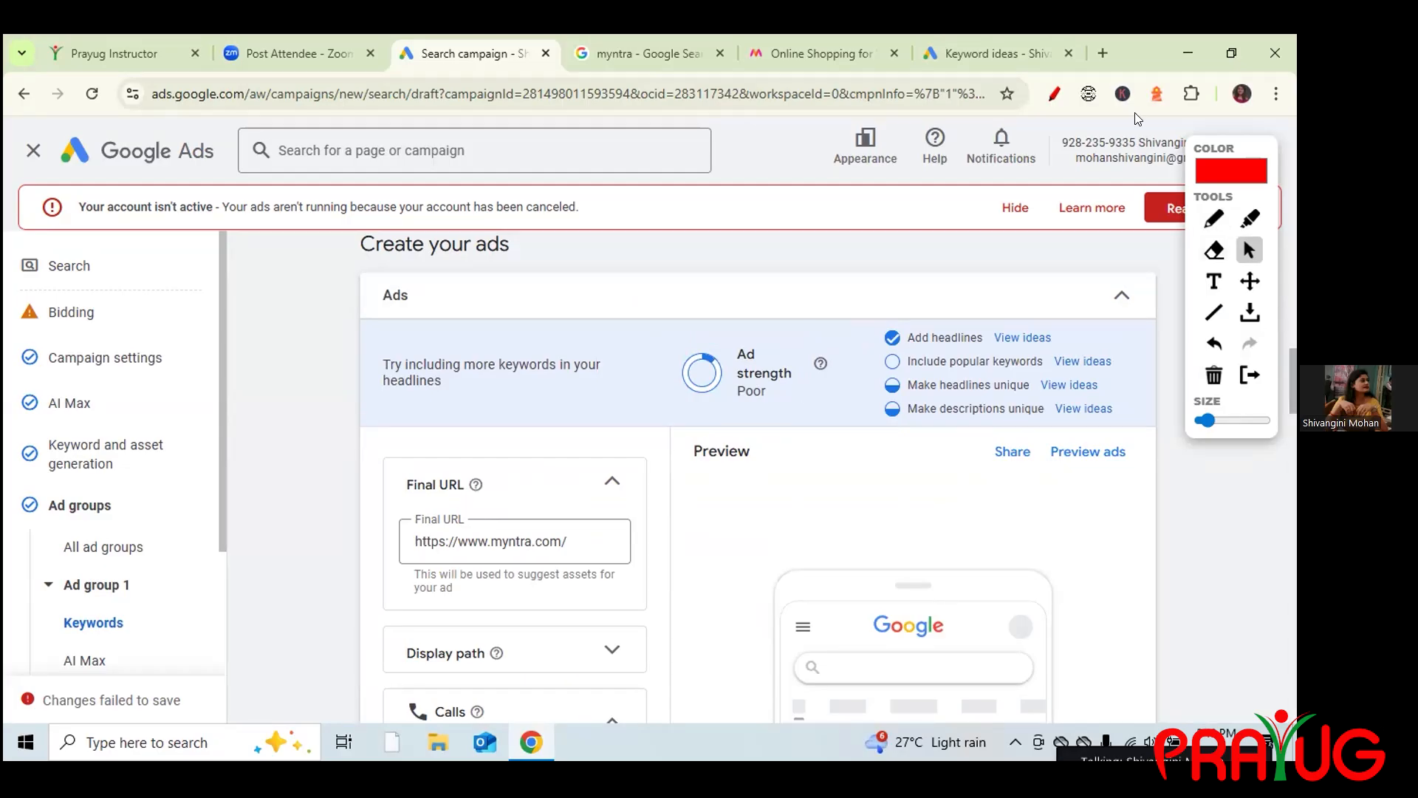
left_click(1054, 93)
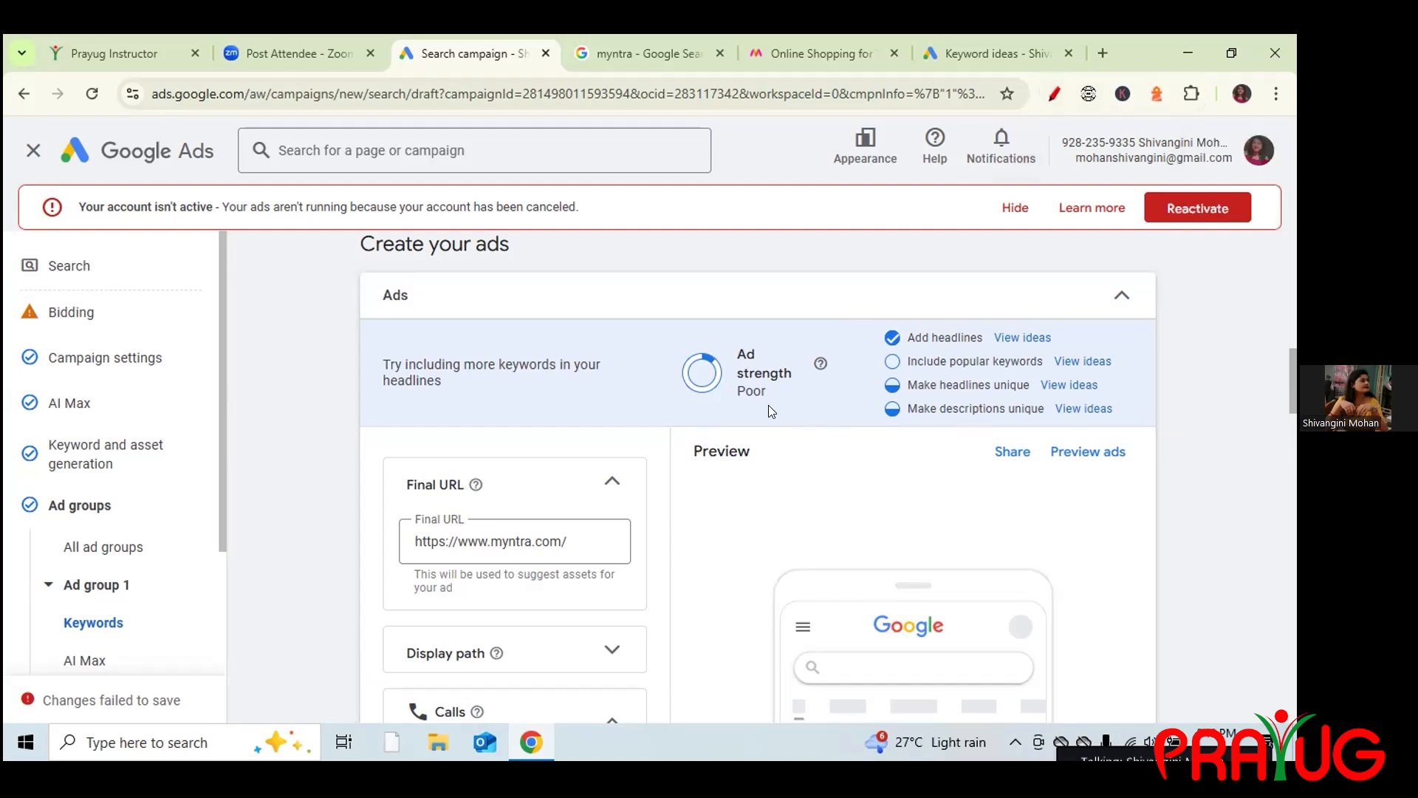
Check Ad group 1's AI Max settings, then reopen its ad showing 8/15 headlines.
left_click(1122, 296)
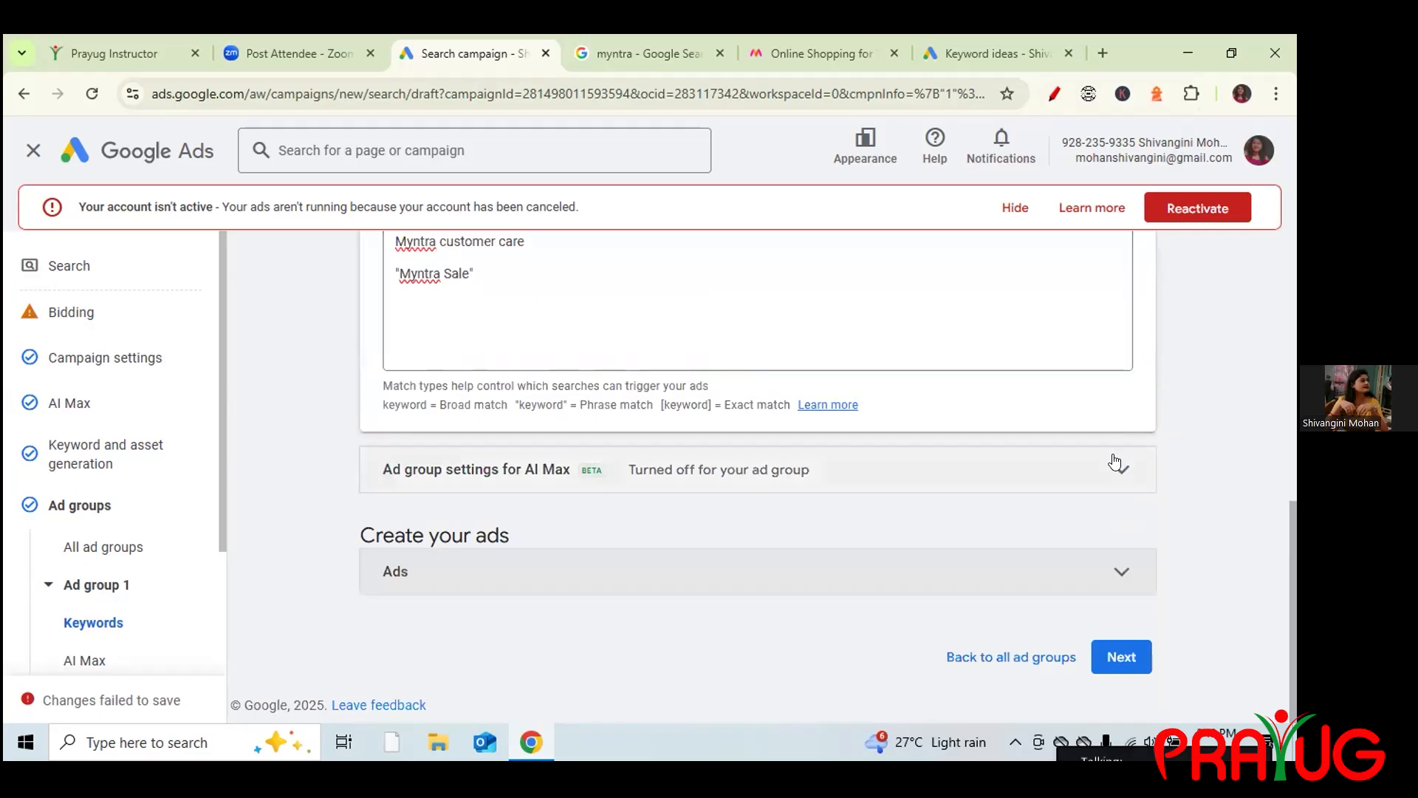
left_click(1130, 477)
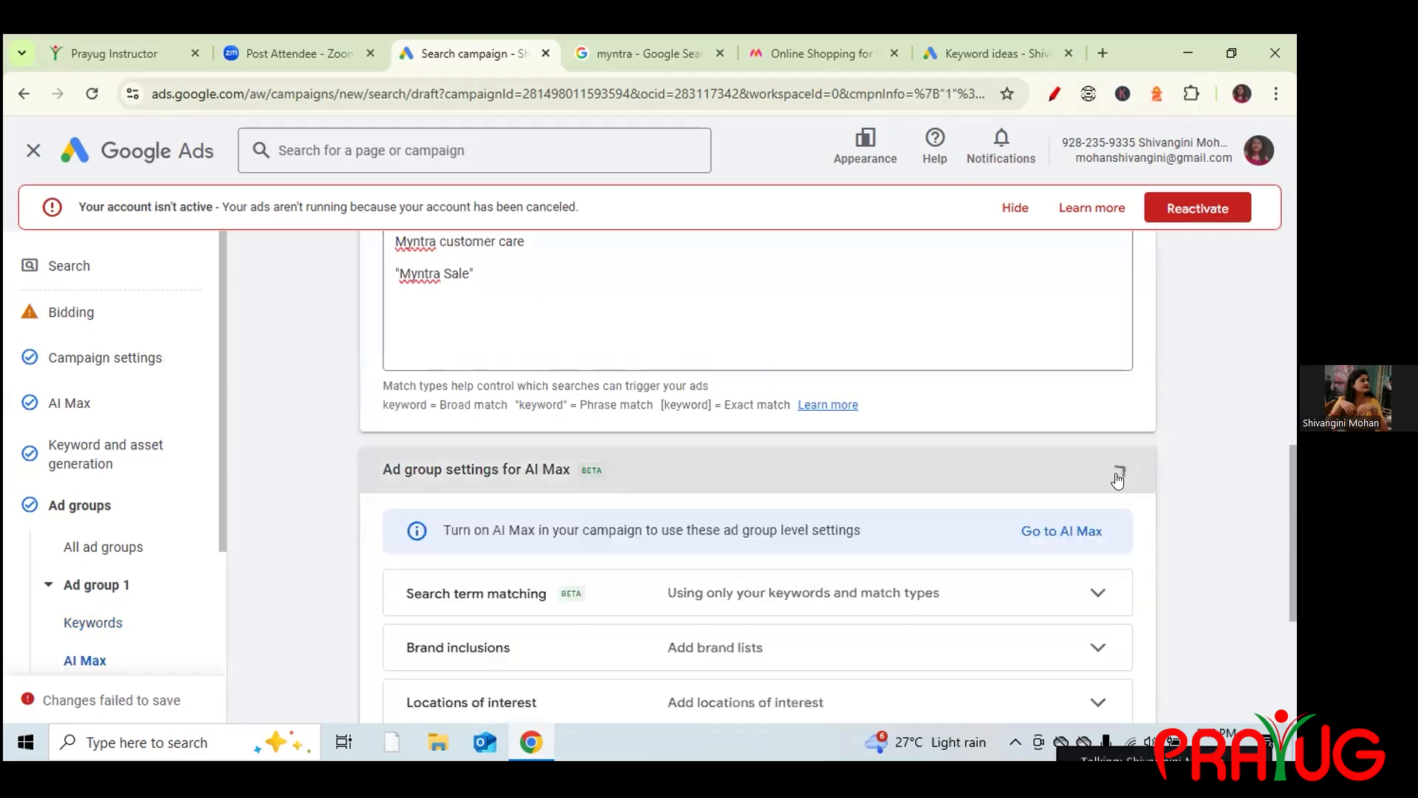
scroll(1285, 535, "down", 5)
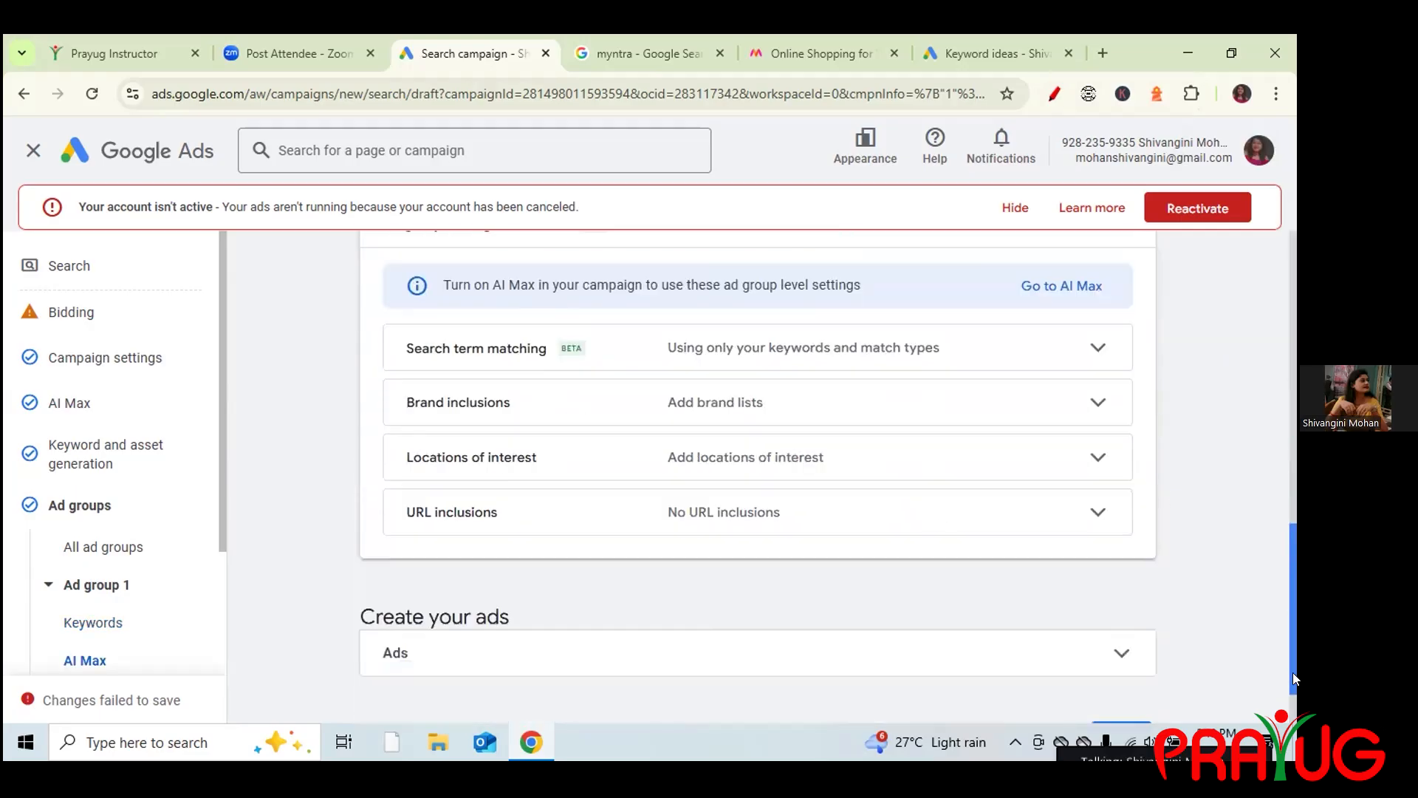
scroll(1278, 534, "up", 6)
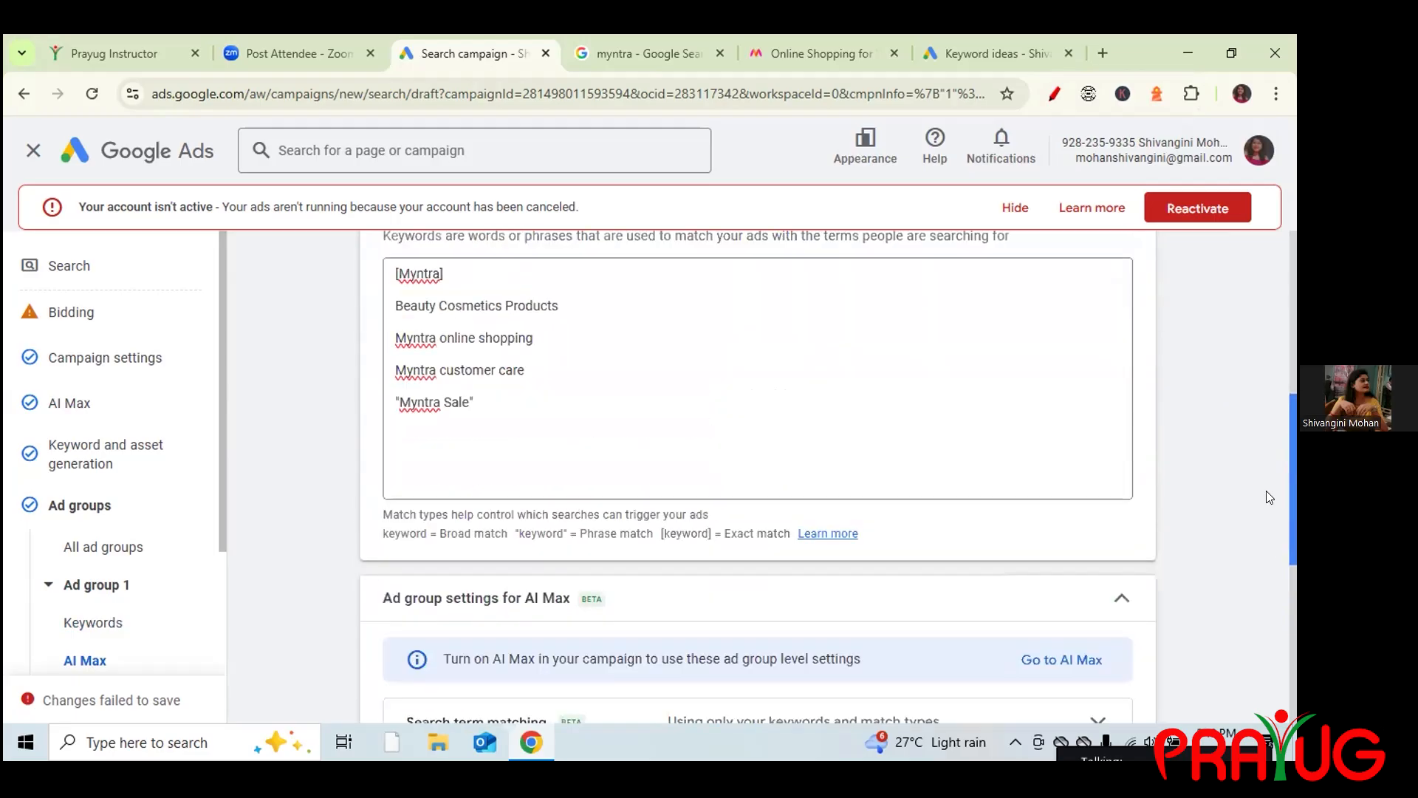
left_click(1120, 598)
left_click_drag(1290, 459, 1293, 533)
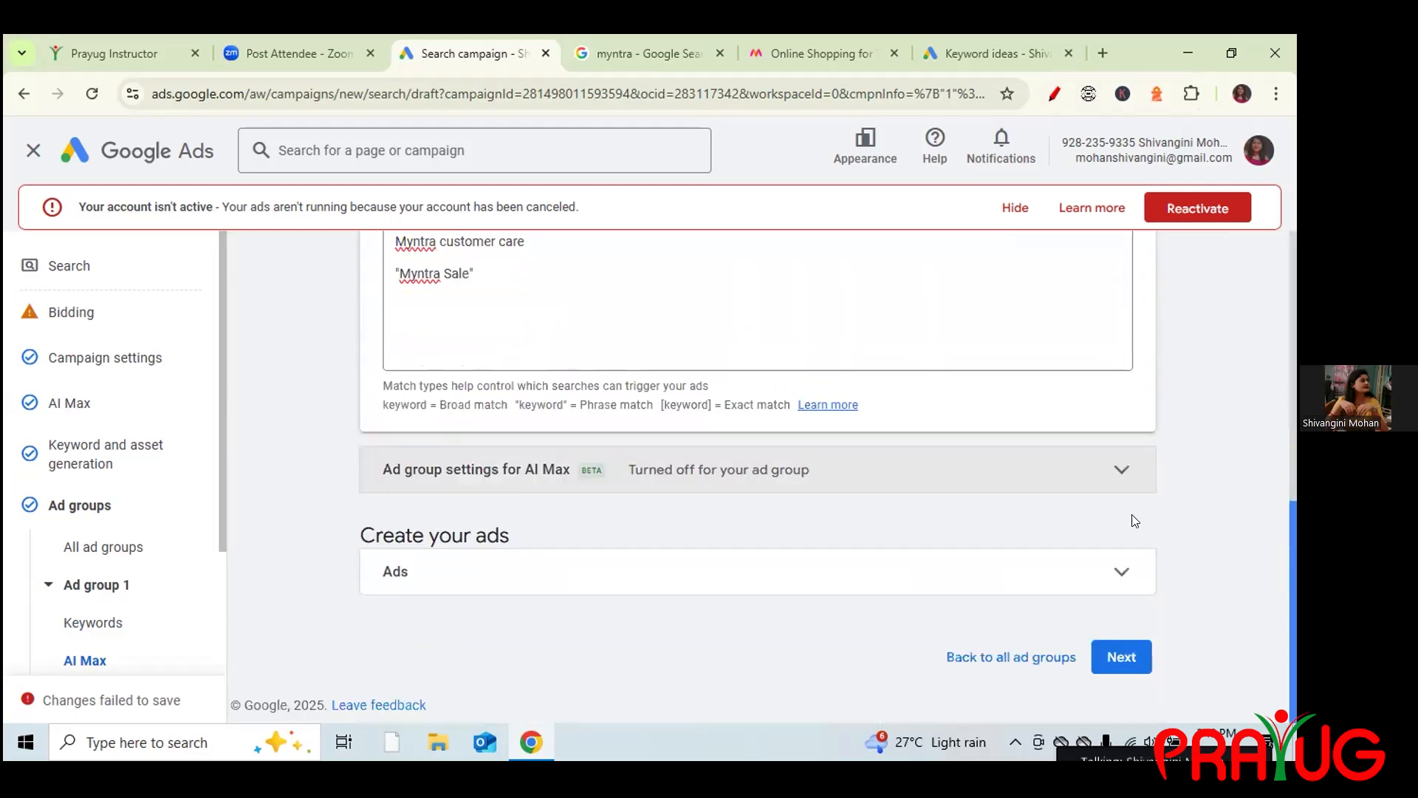
left_click(1149, 570)
left_click_drag(1291, 325, 1293, 412)
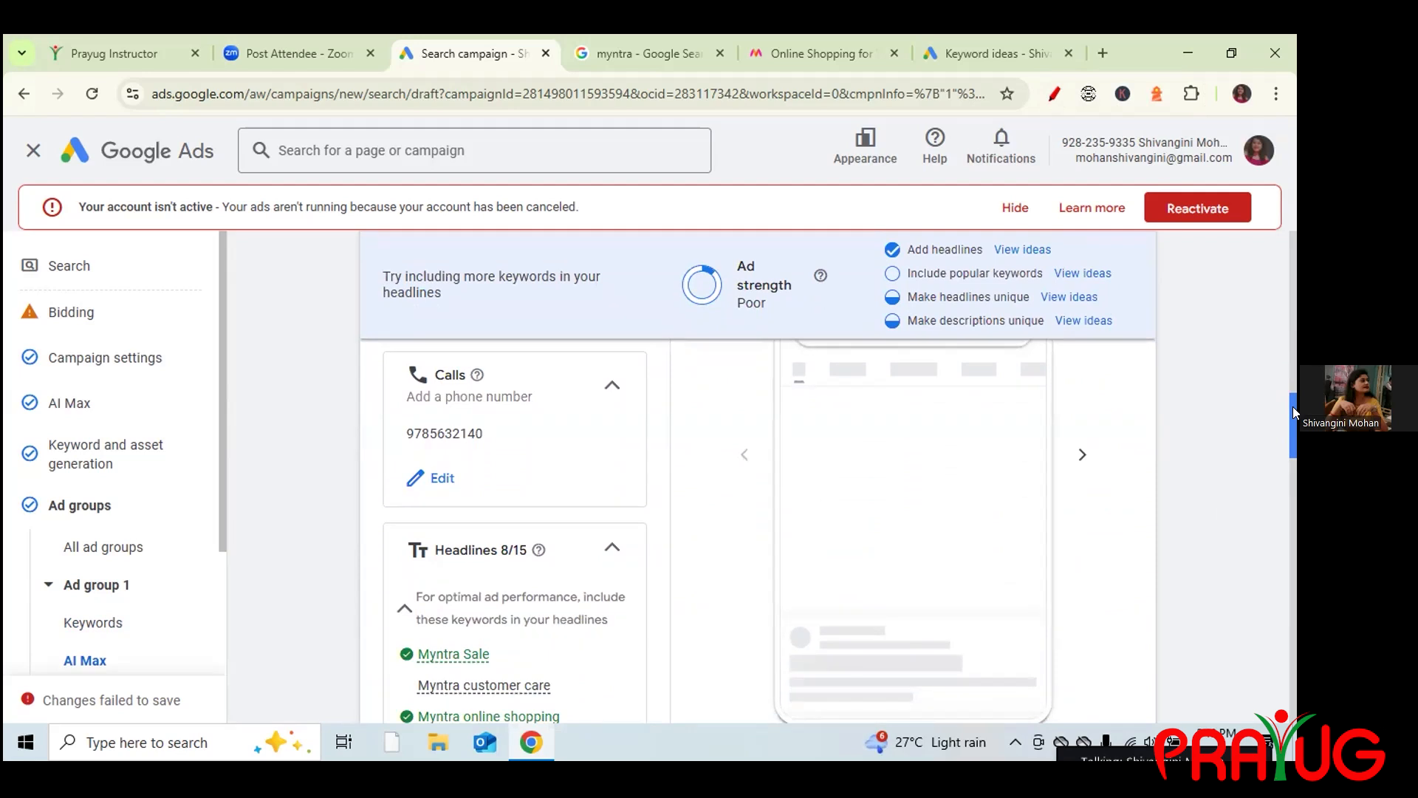
Review the rest of Ad group 1's ad and move on to Ad group 2's keywords.
left_click_drag(1293, 412, 1293, 435)
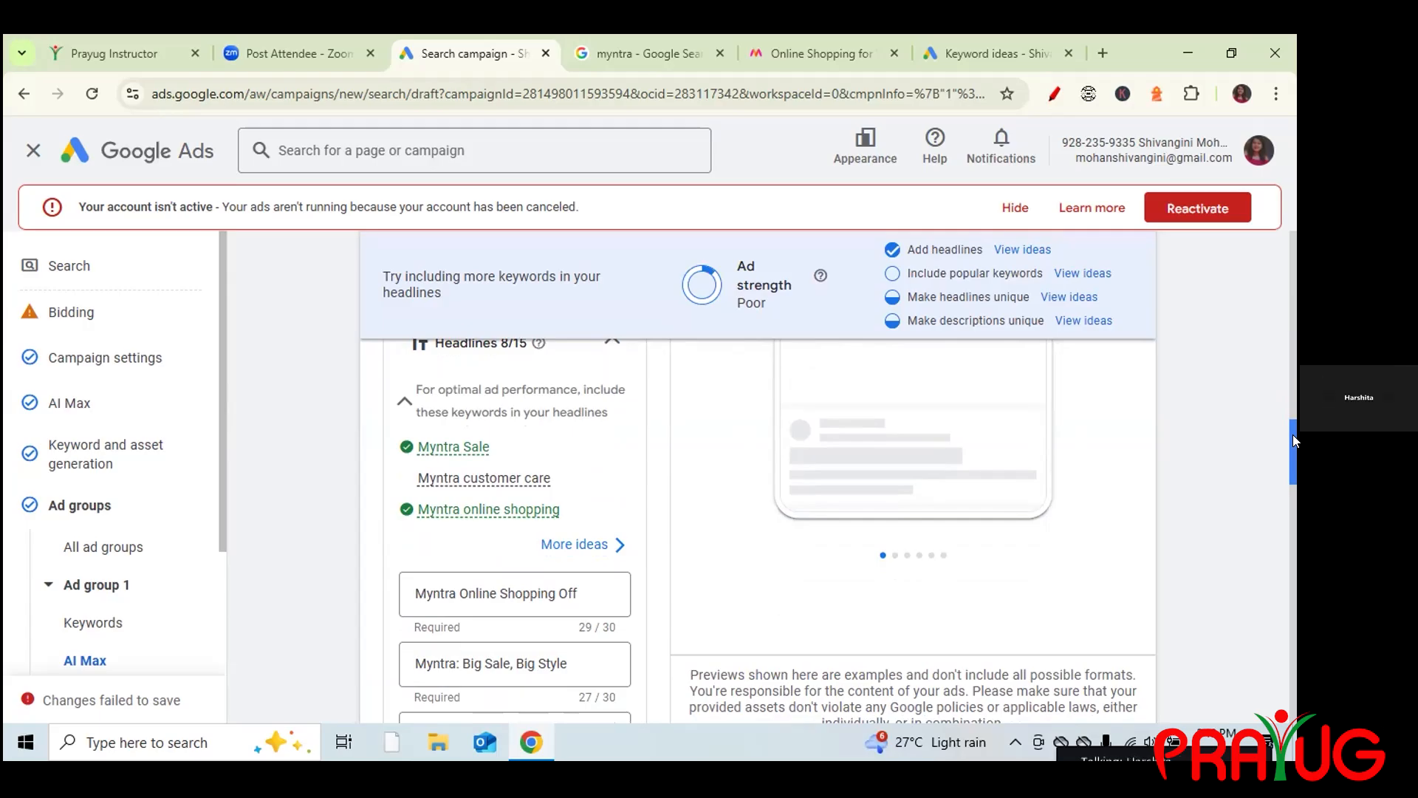
left_click_drag(1293, 434, 1292, 622)
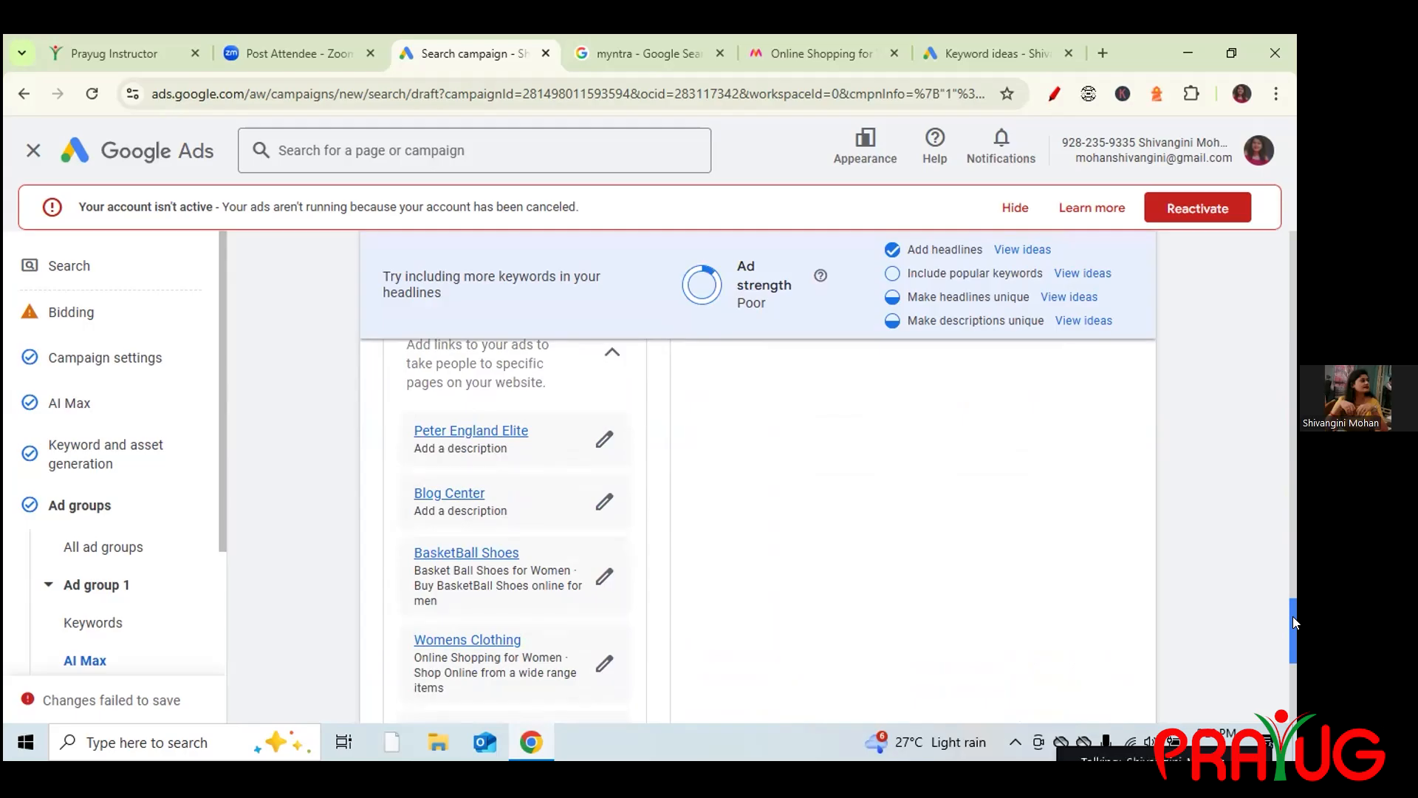
left_click_drag(1293, 623, 1294, 739)
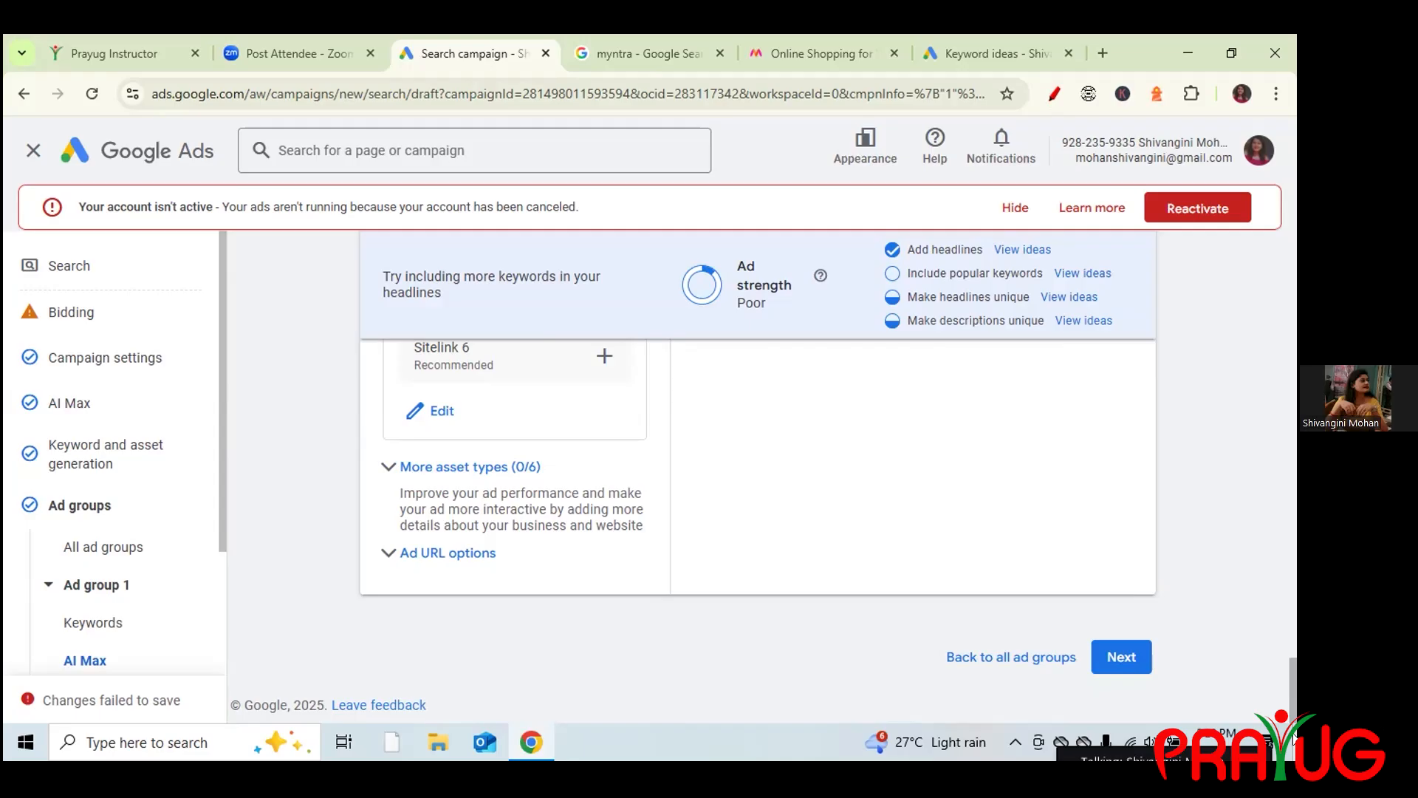
left_click(1111, 661)
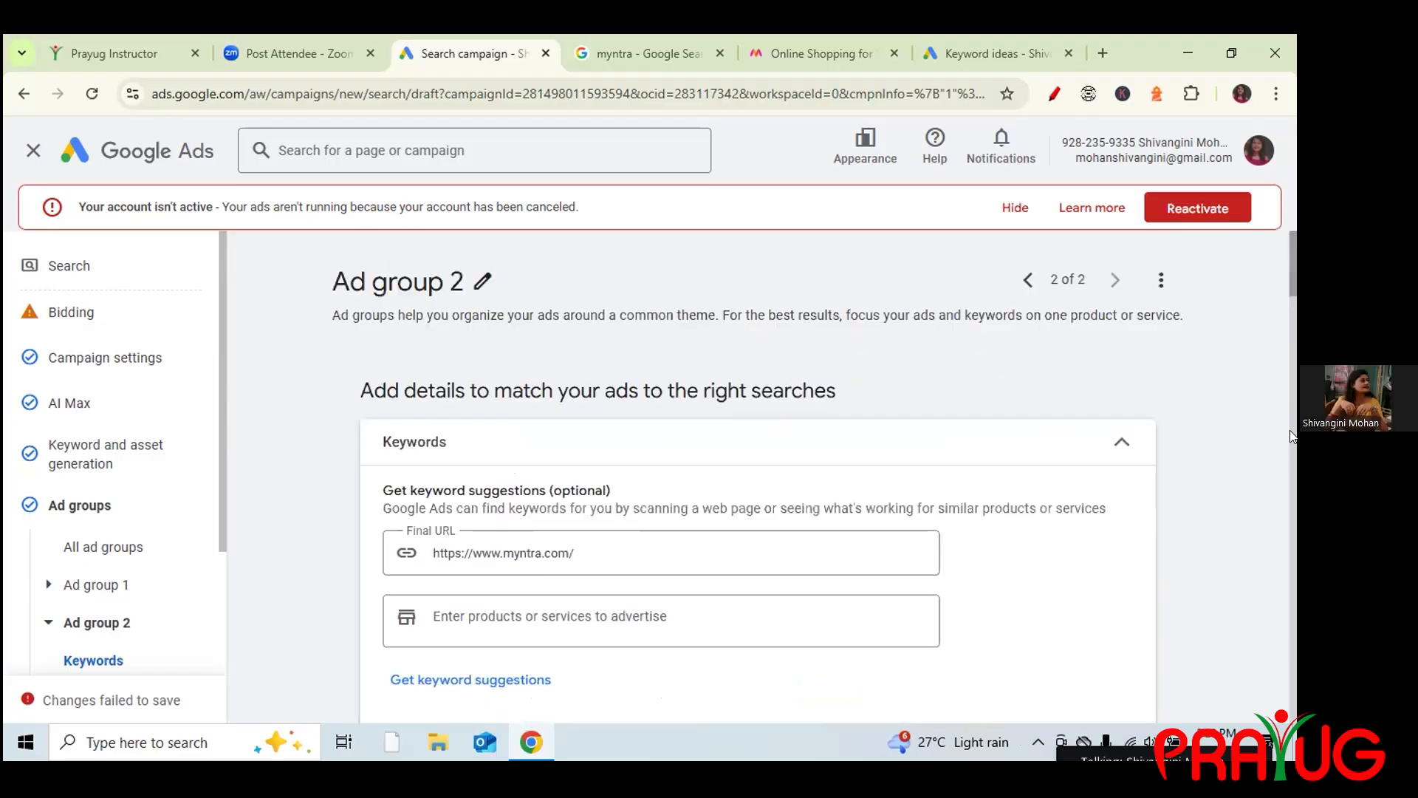
Save Ad group 2 with no keywords and continue to the Budget step.
scroll(1289, 340, "down", 4)
scroll(1285, 374, "down", 15)
scroll(1293, 601, "down", 8)
left_click(1122, 659)
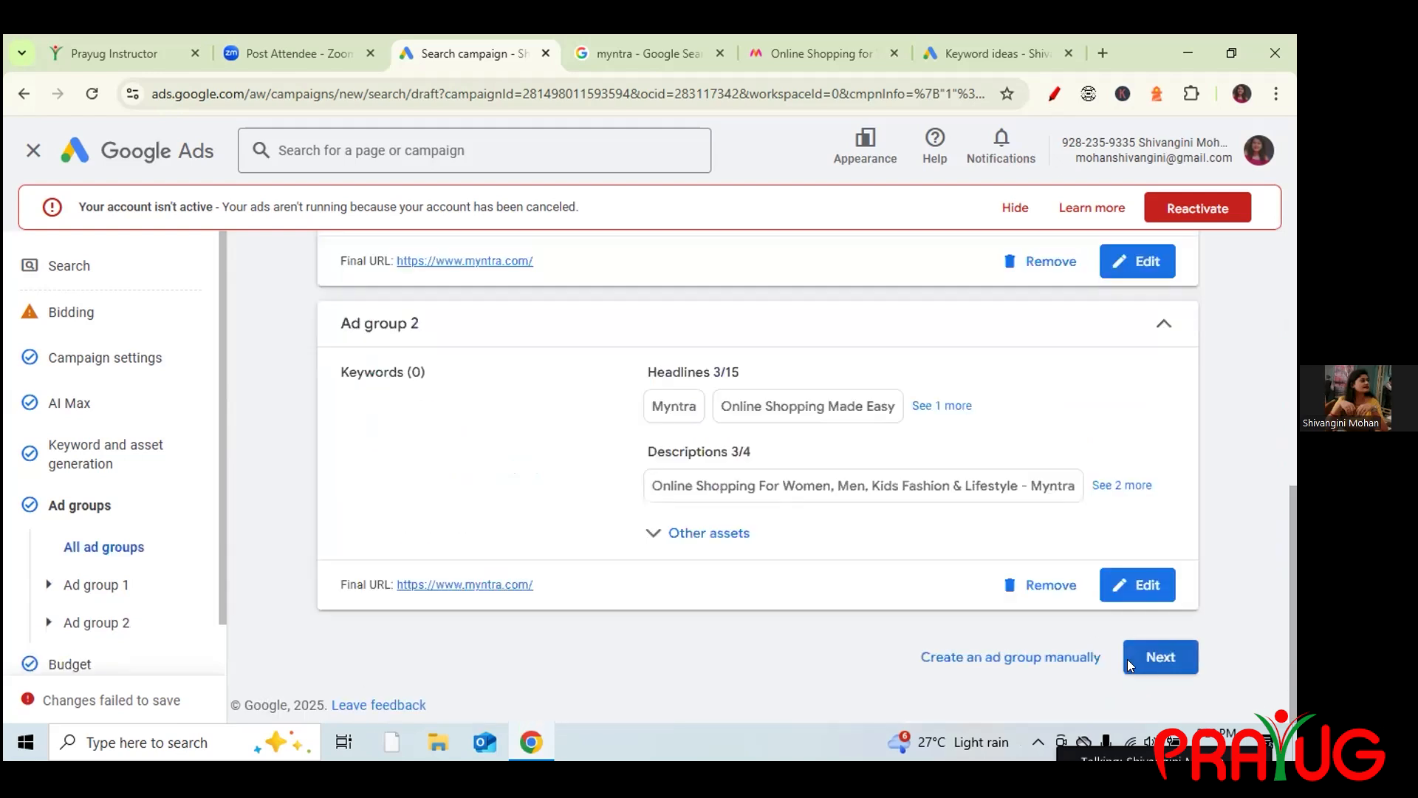
left_click(1130, 664)
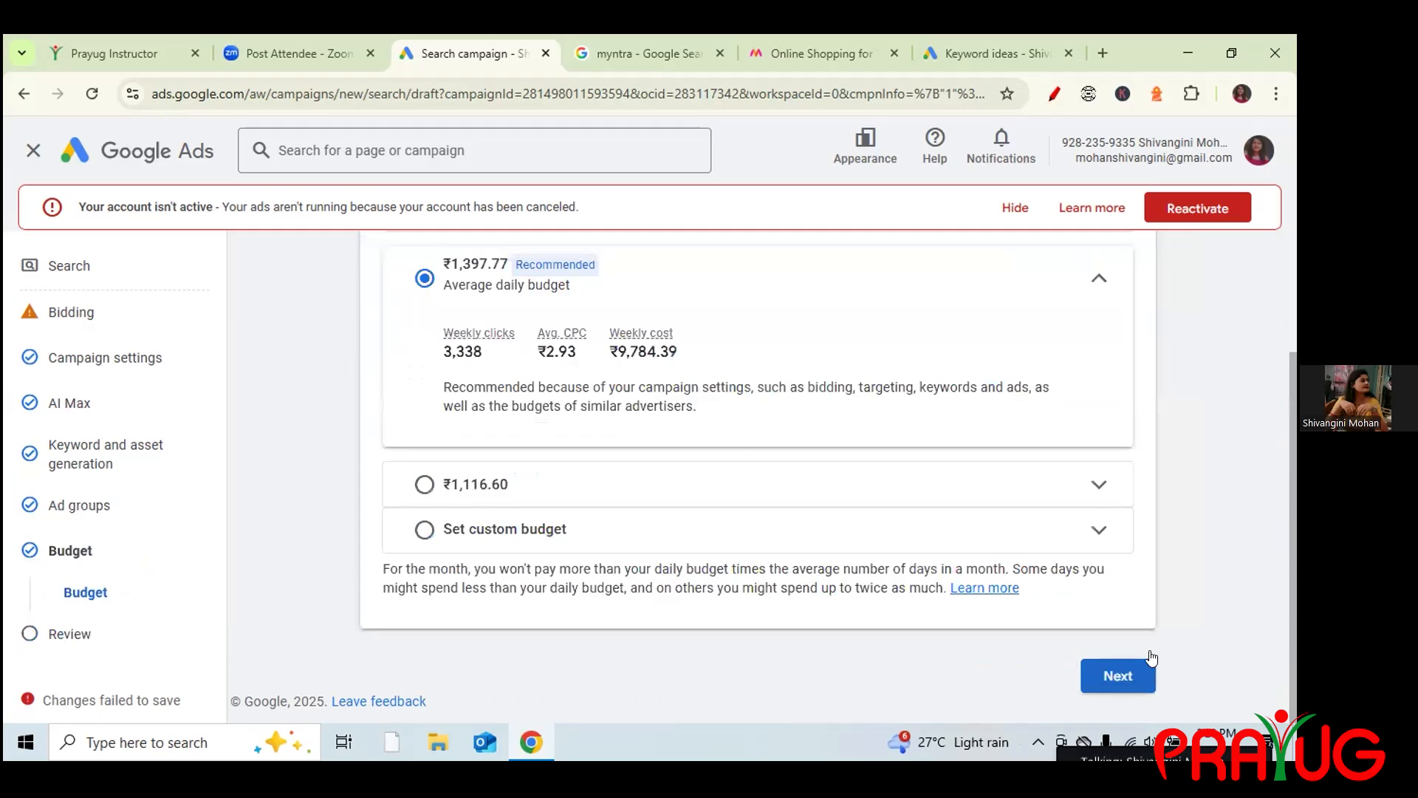
Look over the ₹1,397.77/day campaign review summary, then close the campaign editor.
left_click(1140, 667)
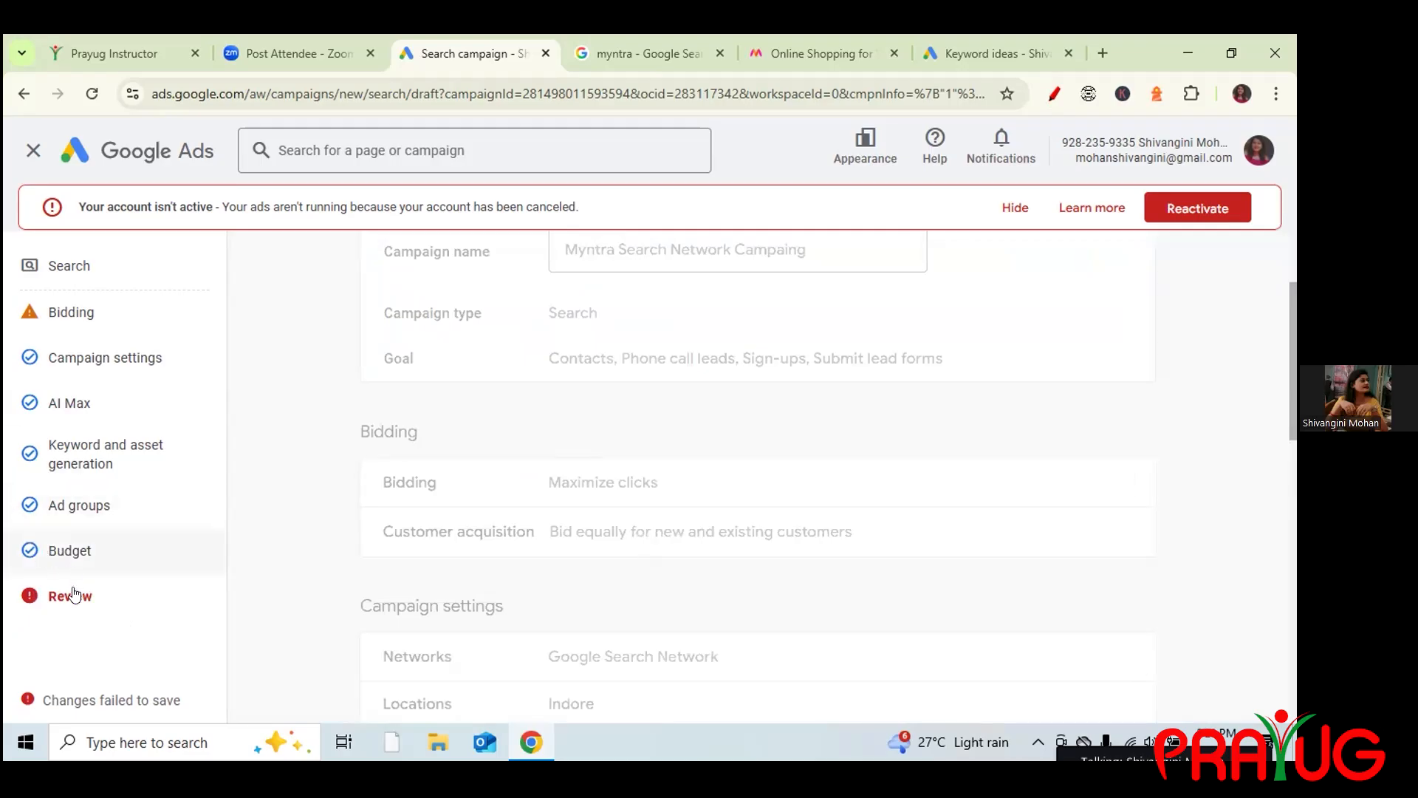
left_click_drag(1291, 353, 1293, 521)
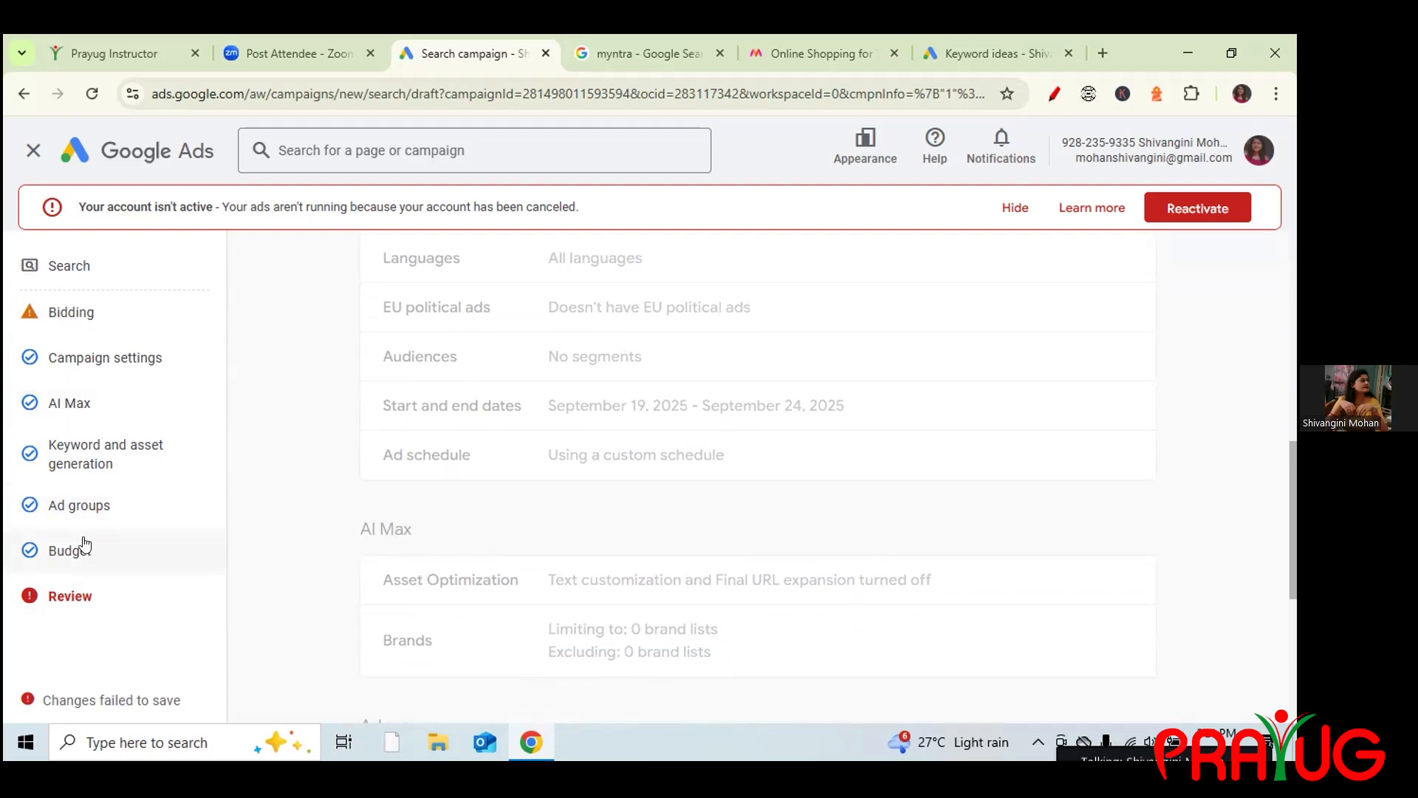
left_click_drag(1293, 478, 1293, 734)
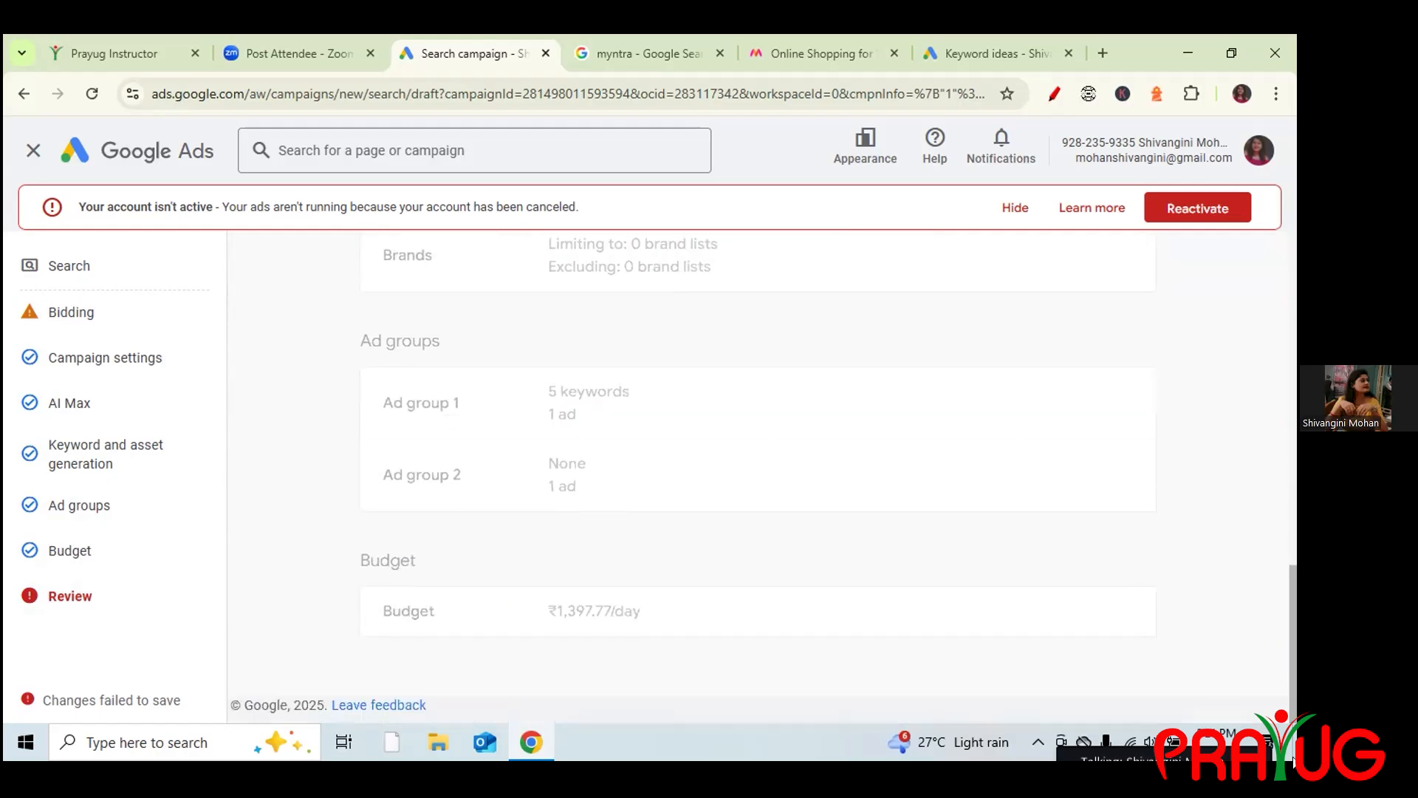
left_click(28, 149)
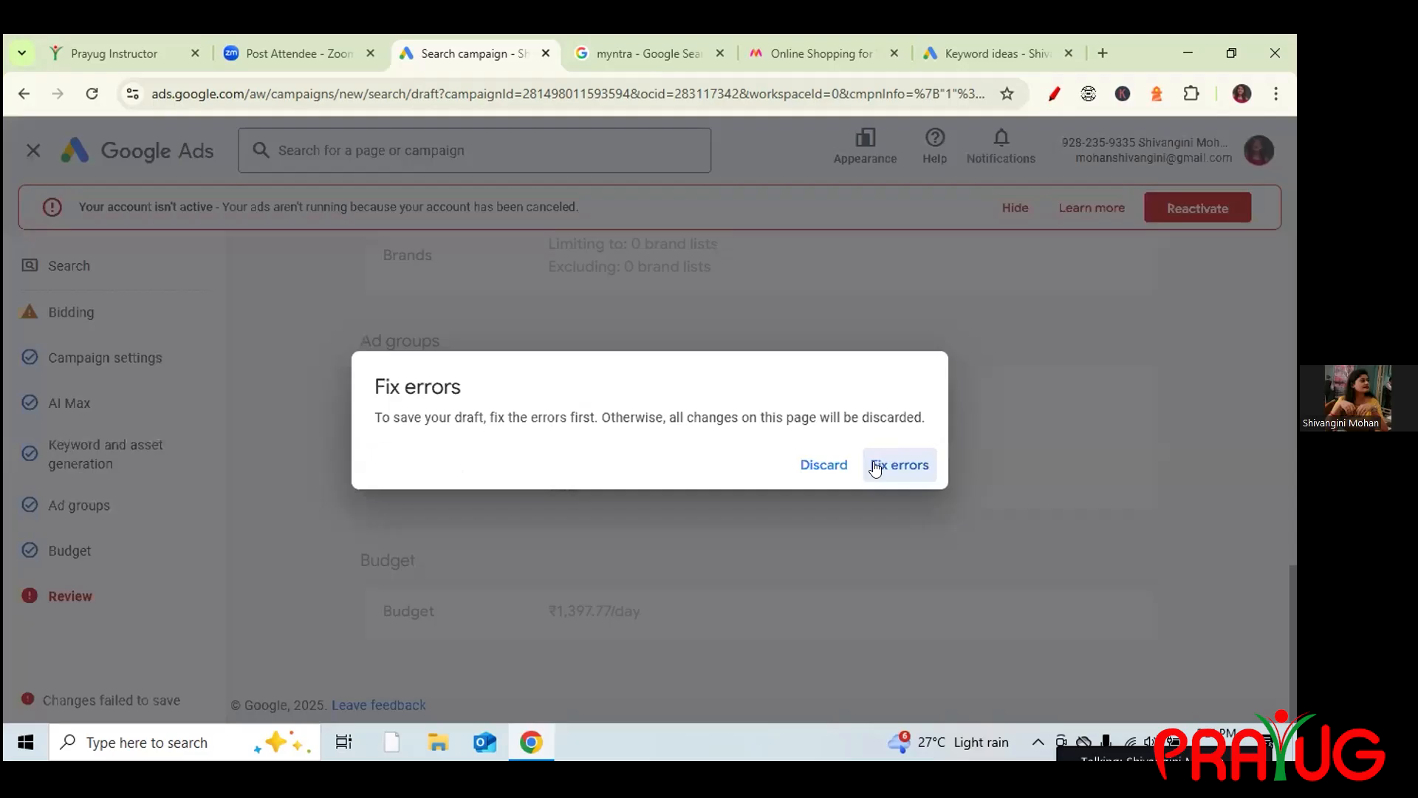
Discard the Search campaign draft, confirm no drafts remain, and start a new campaign.
left_click(820, 467)
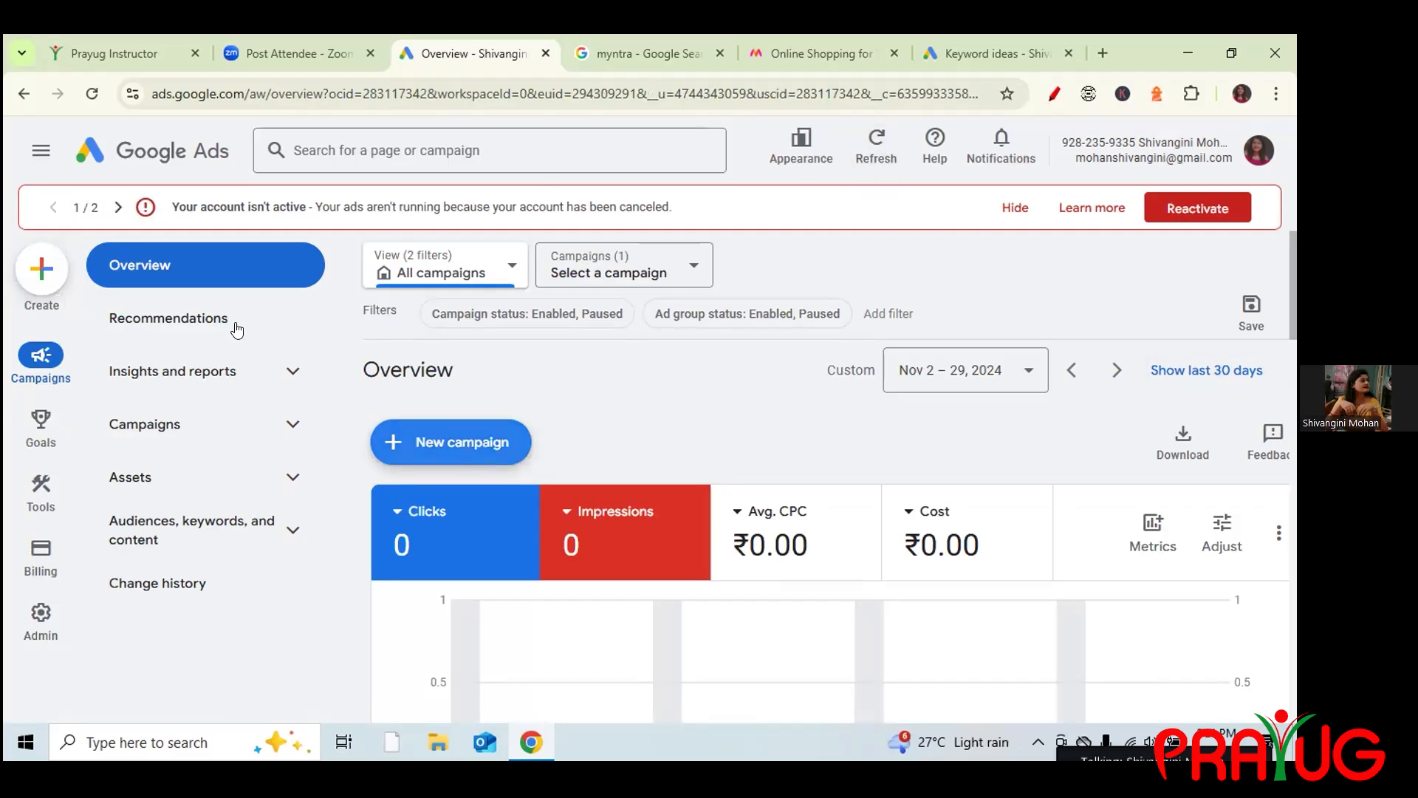
left_click(441, 466)
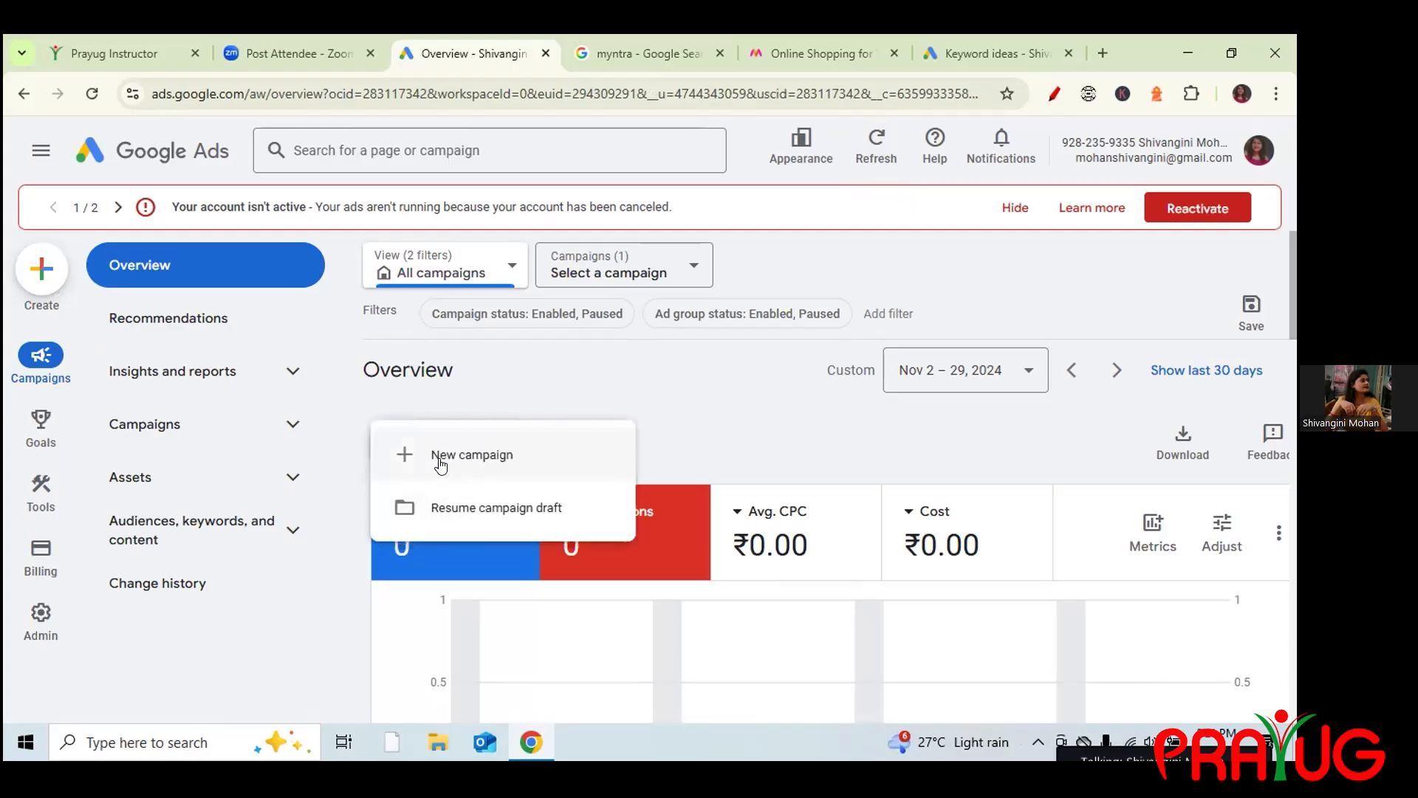
left_click(441, 491)
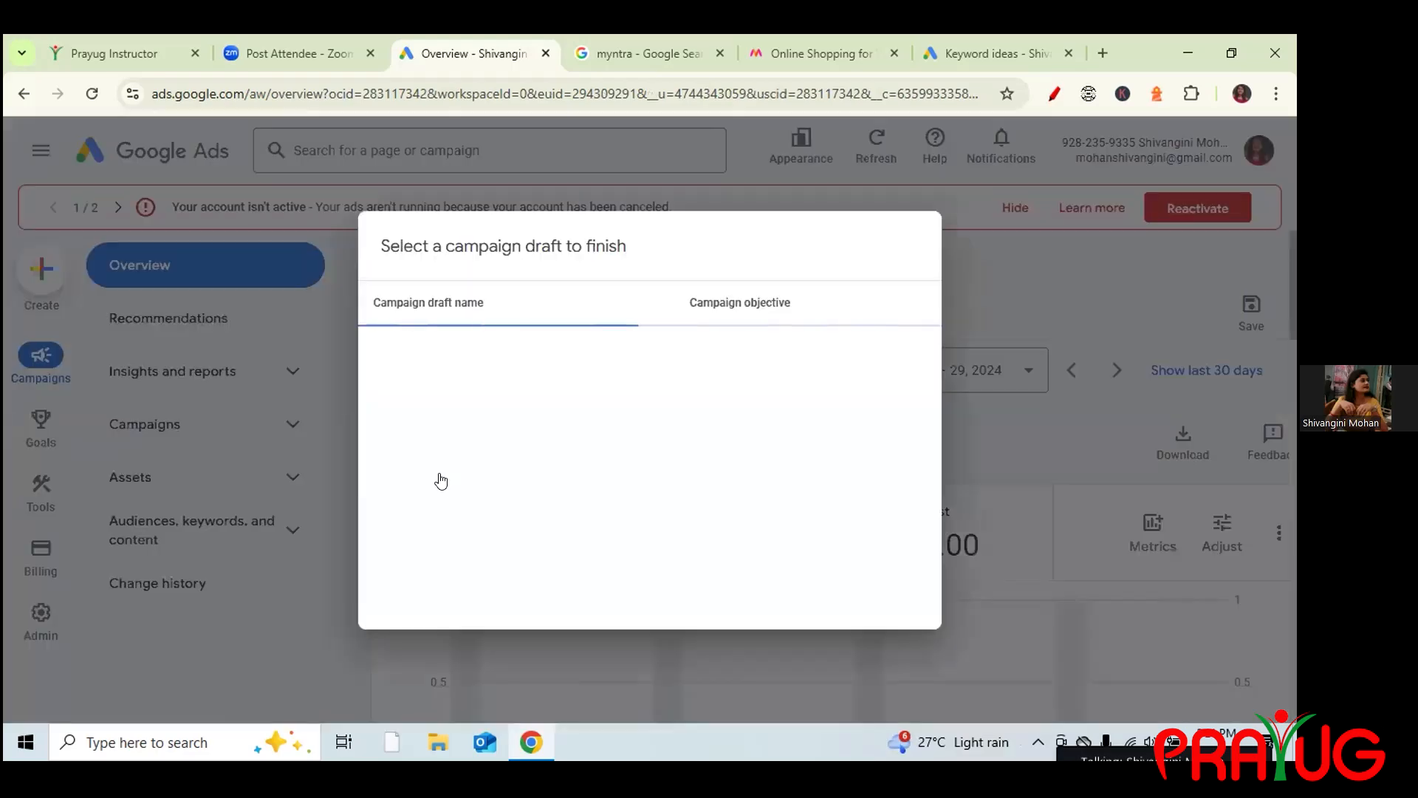
left_click(1056, 308)
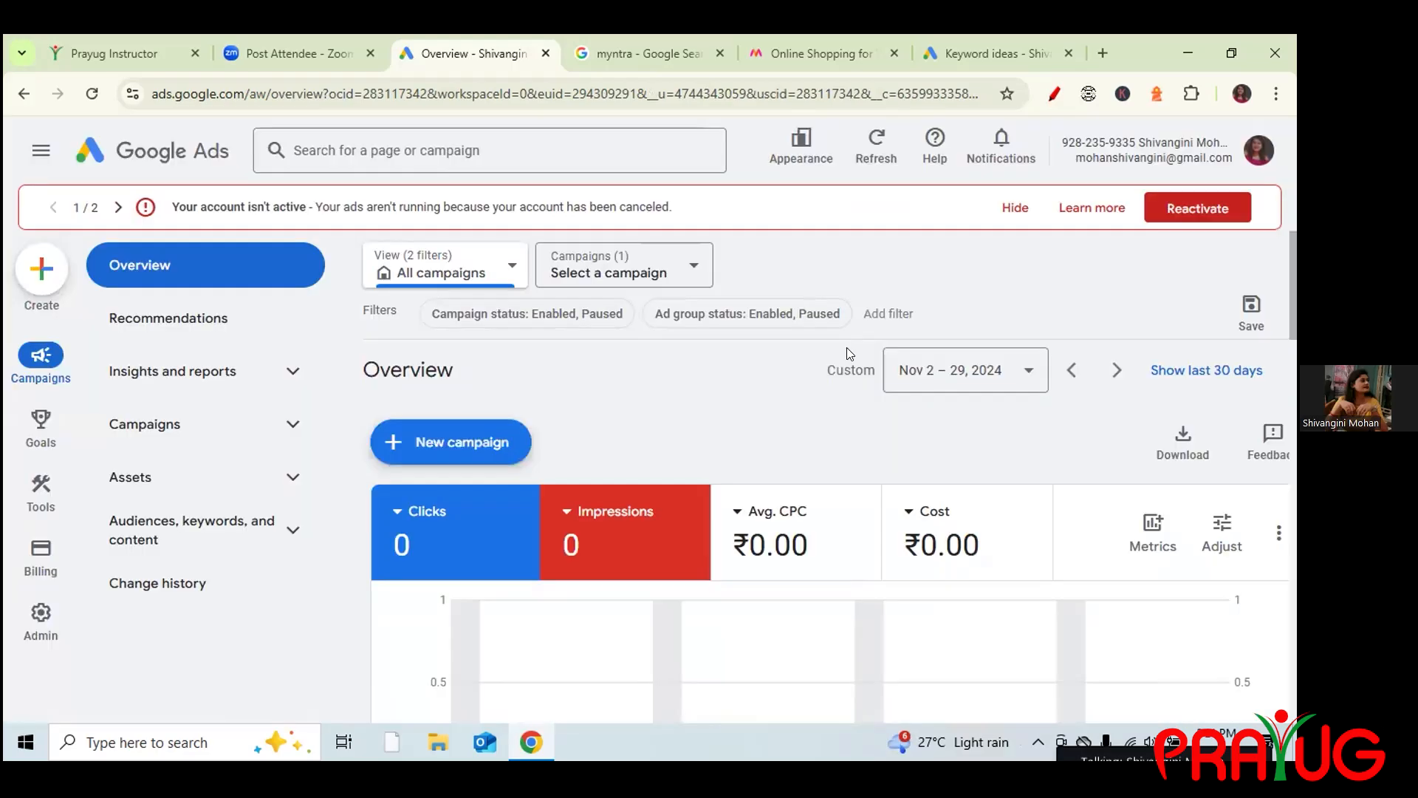
left_click(478, 451)
left_click(467, 454)
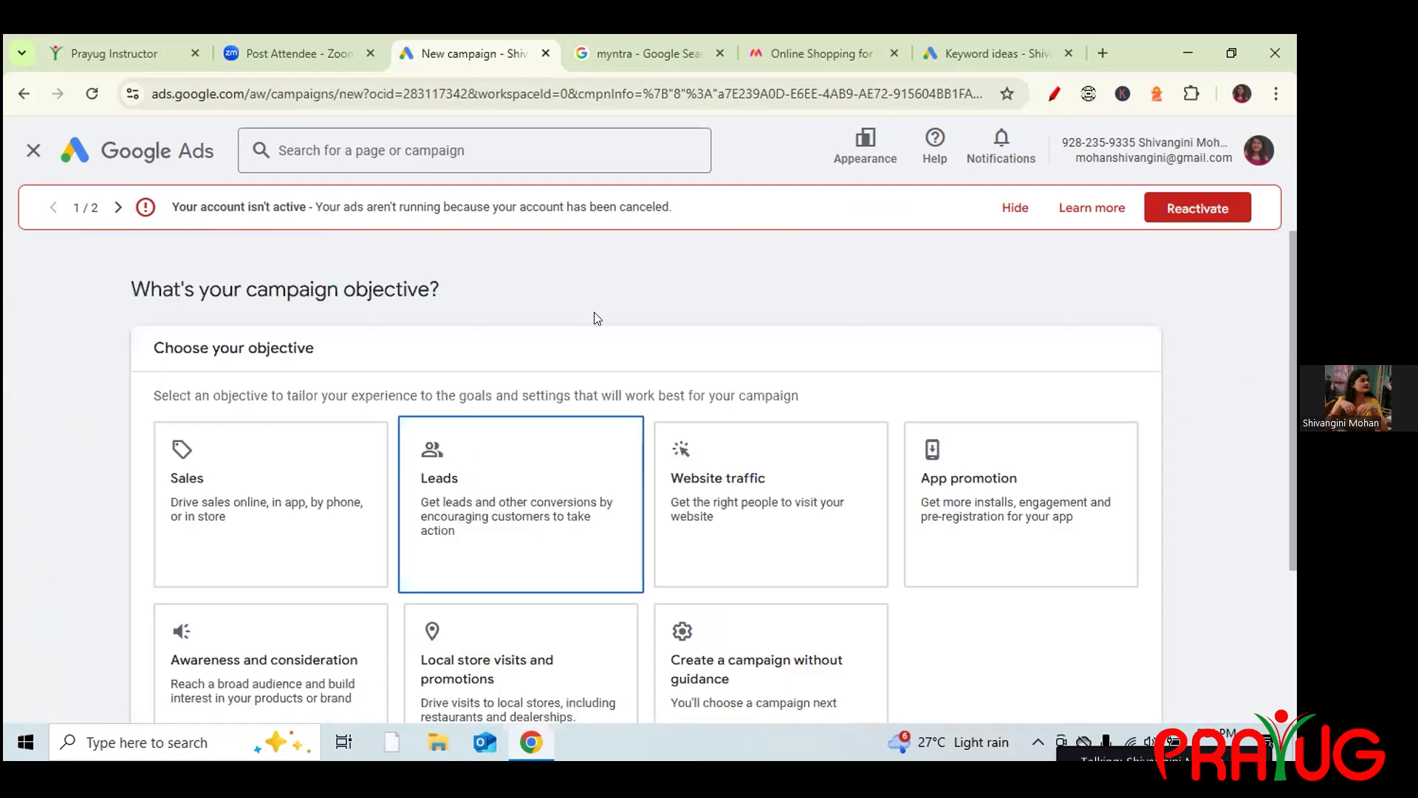
Restart via Create > Campaign with Leads, then create the campaign without guidance.
left_click(33, 150)
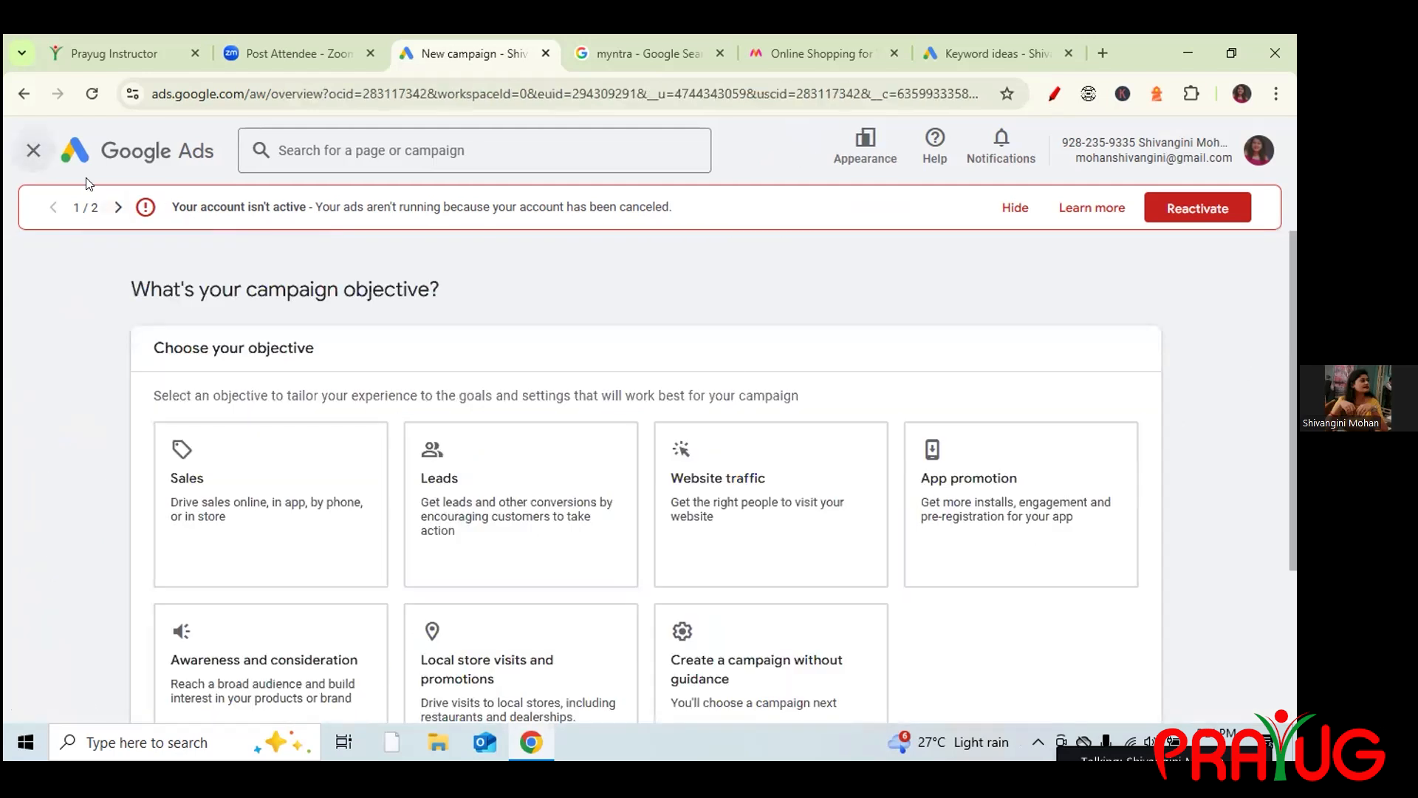
left_click(50, 269)
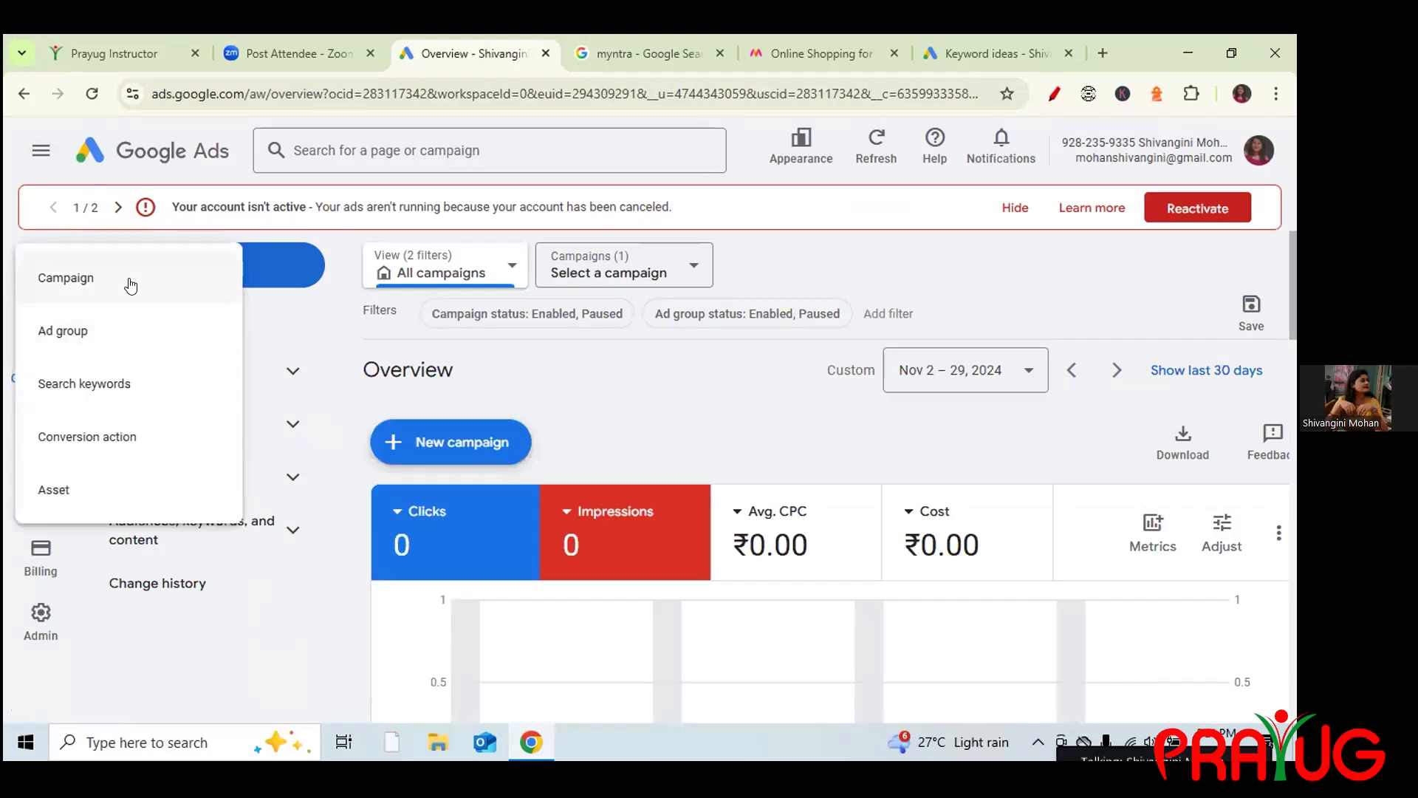
left_click(131, 286)
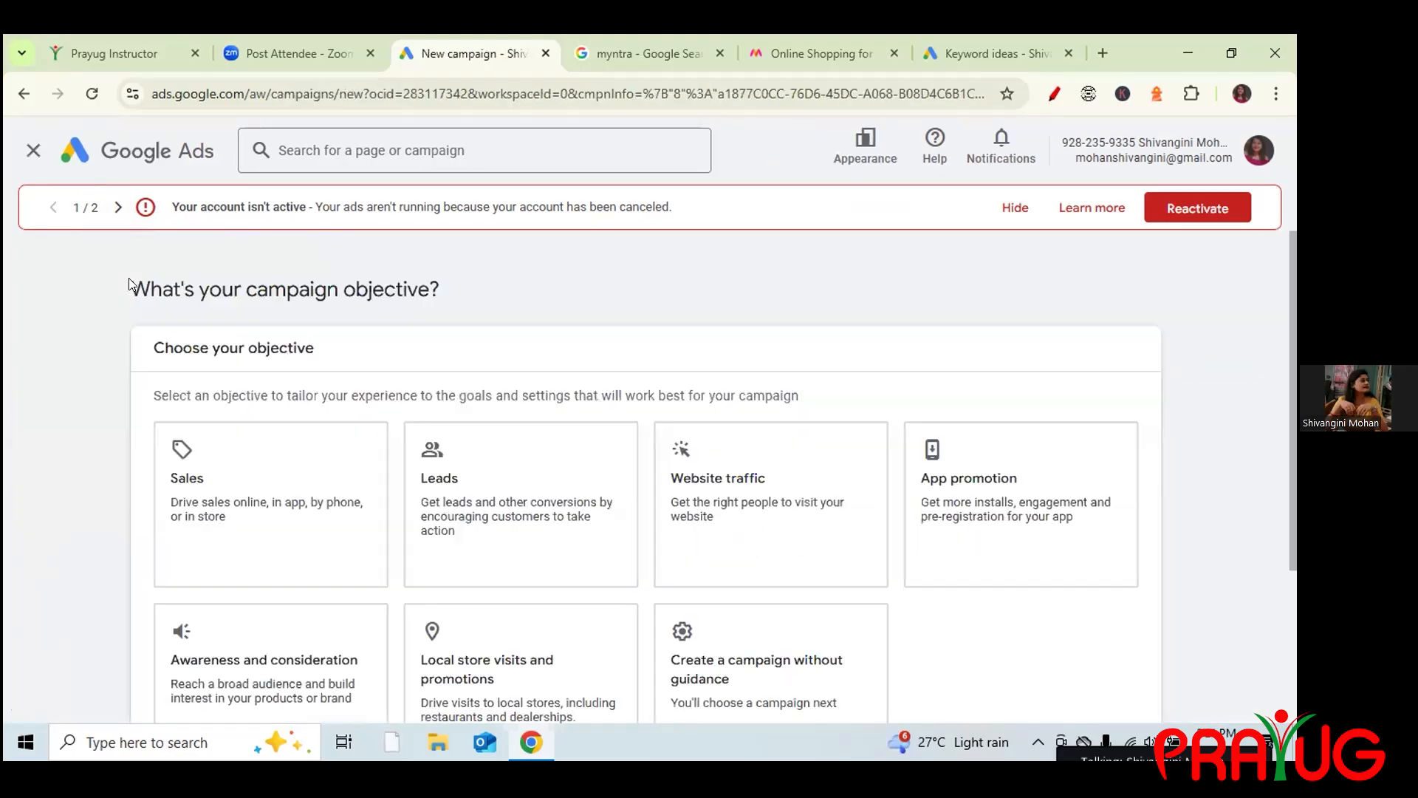
left_click(479, 472)
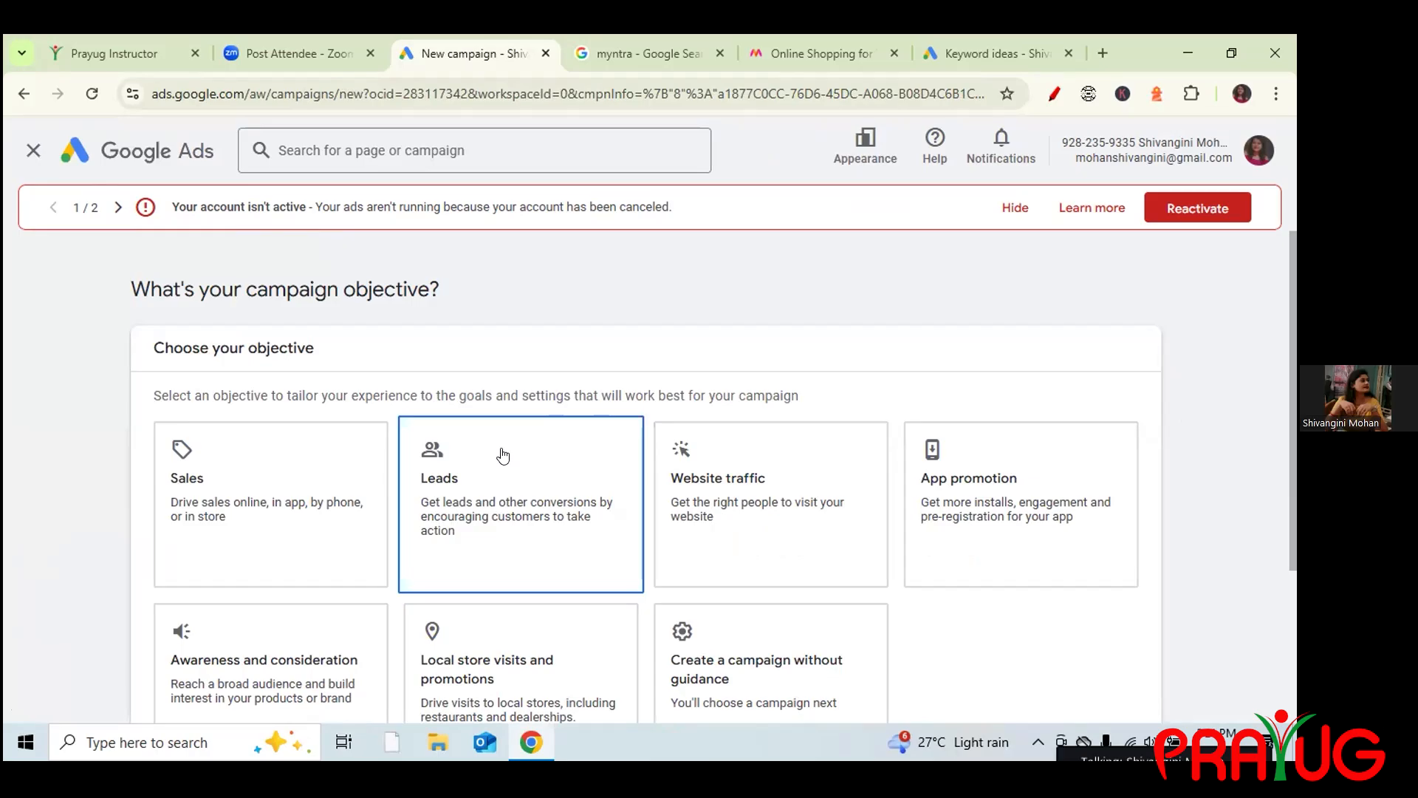
scroll(743, 694, "down", 1)
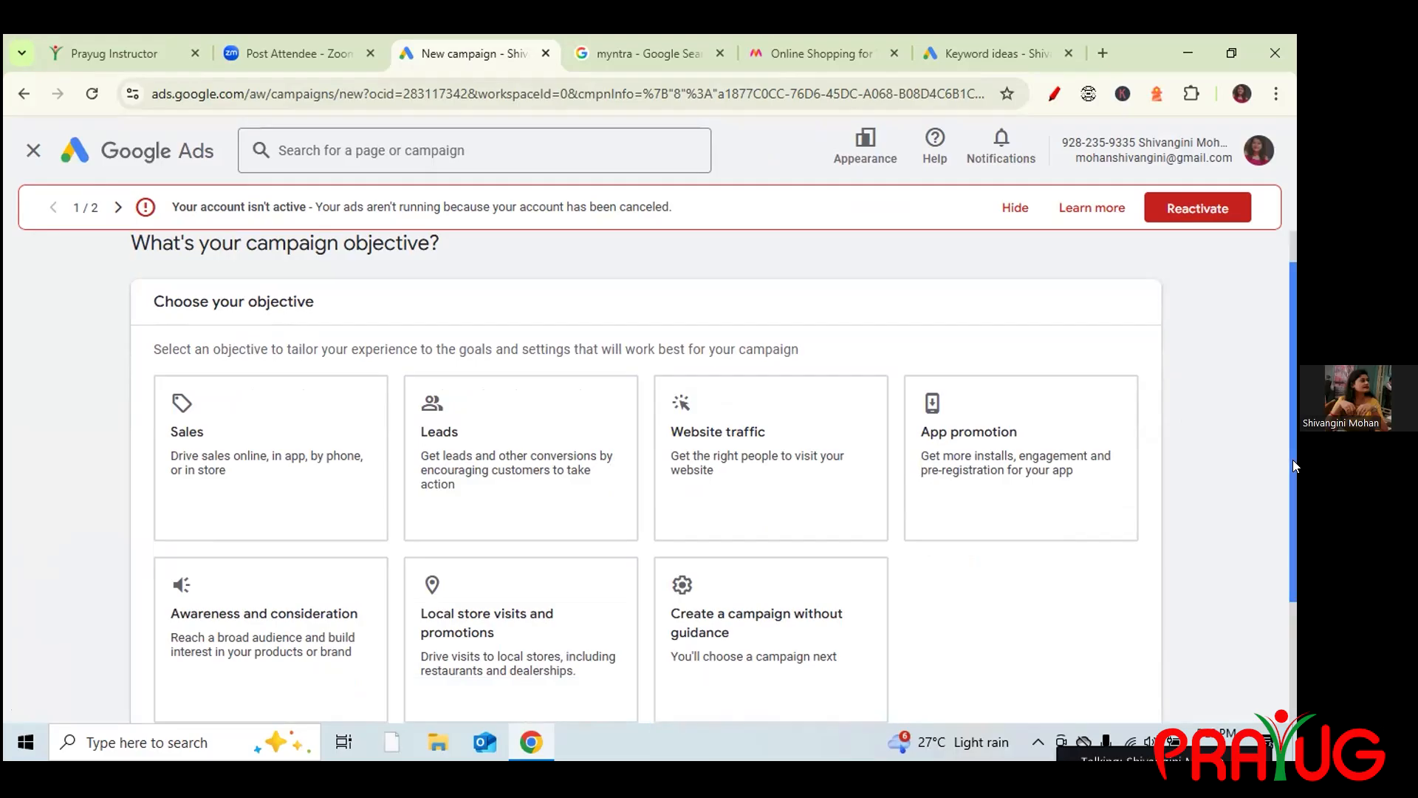
scroll(1293, 460, "down", 3)
left_click(848, 494)
Glance over the campaign types and switch to the myntra Google search tab.
scroll(253, 621, "down", 3)
scroll(224, 295, "up", 1)
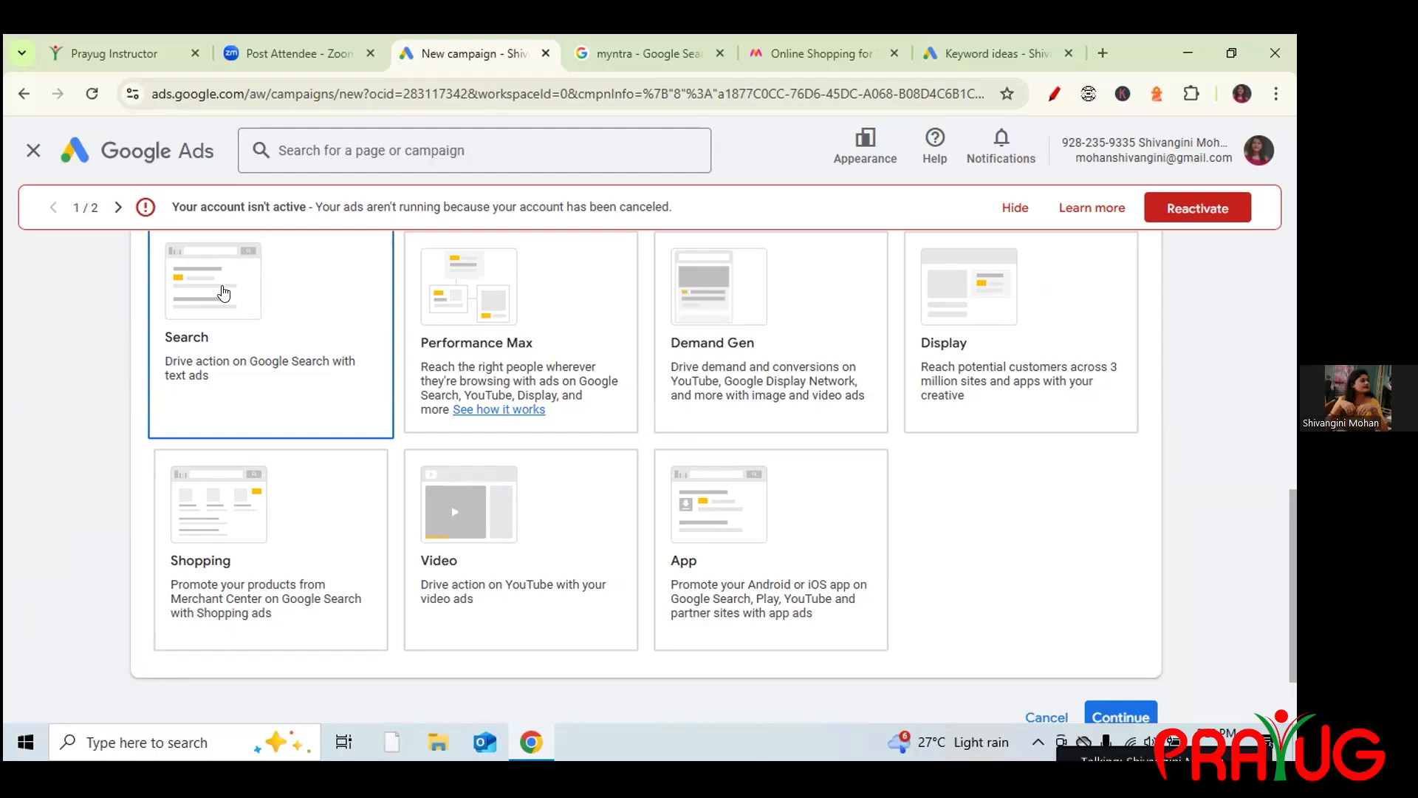
left_click(602, 53)
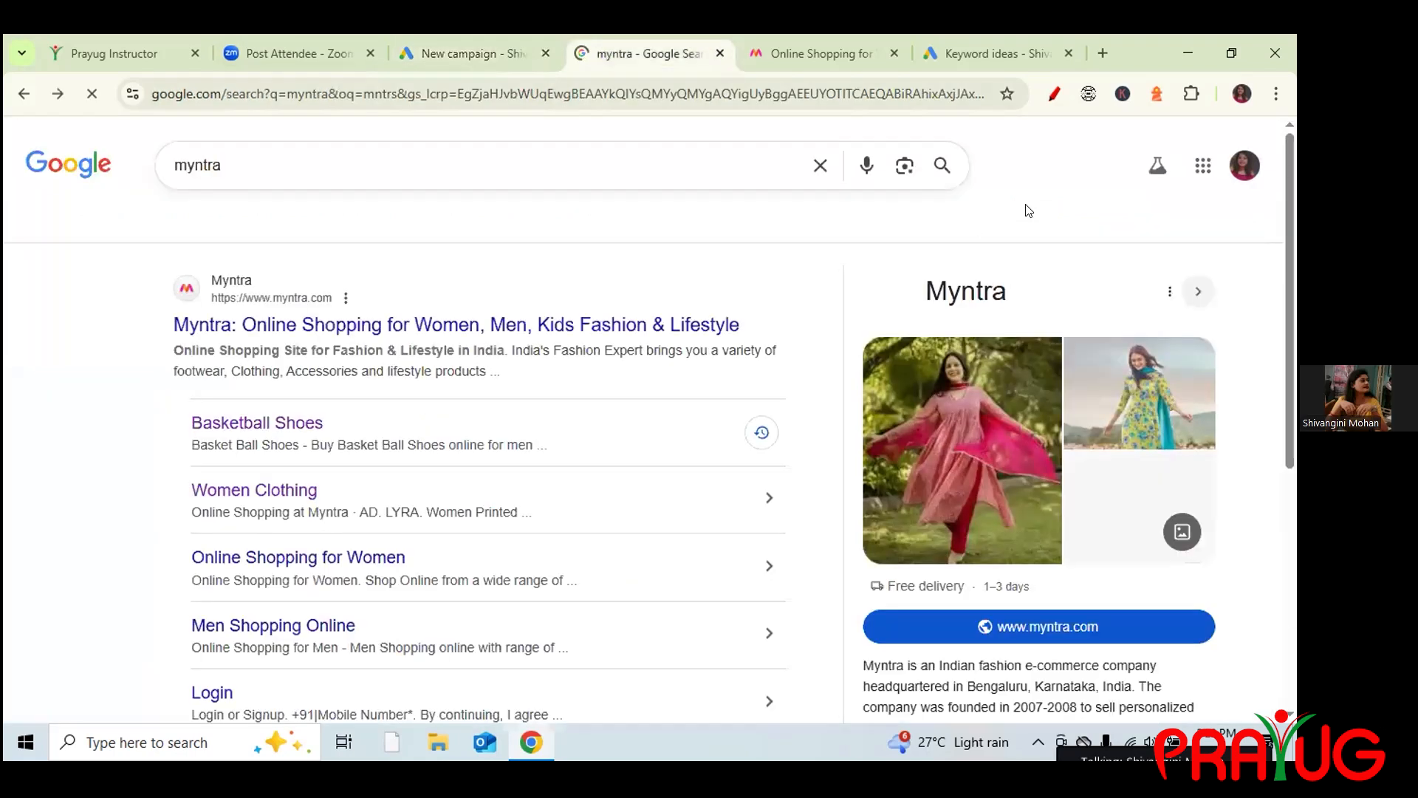
Scroll the myntra results to related searches, then return to the Keyword ideas tab.
left_click_drag(1285, 189, 1250, 625)
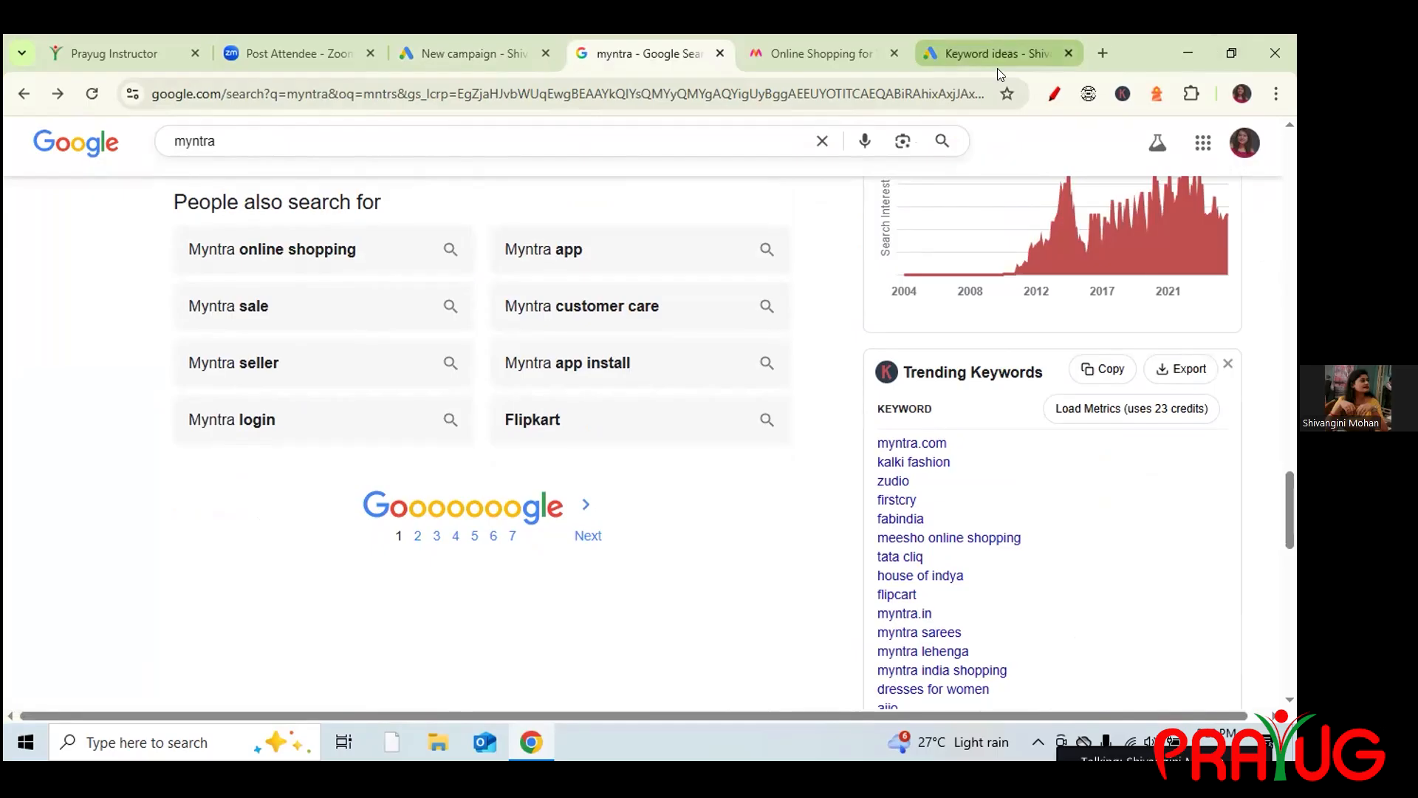
left_click(992, 44)
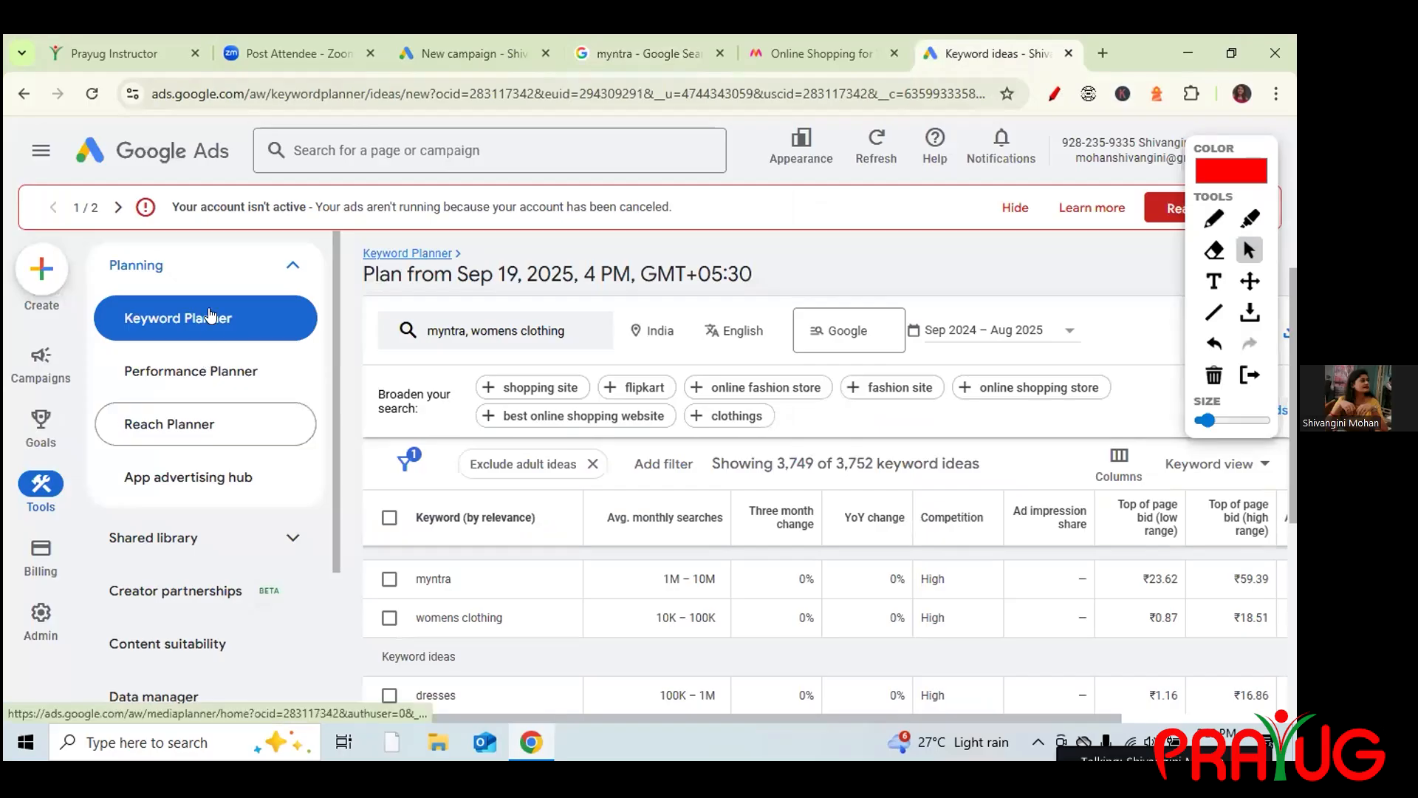
Collapse and re-expand the Tools > Planning list in Keyword Planner.
left_click(235, 267)
left_click(236, 267)
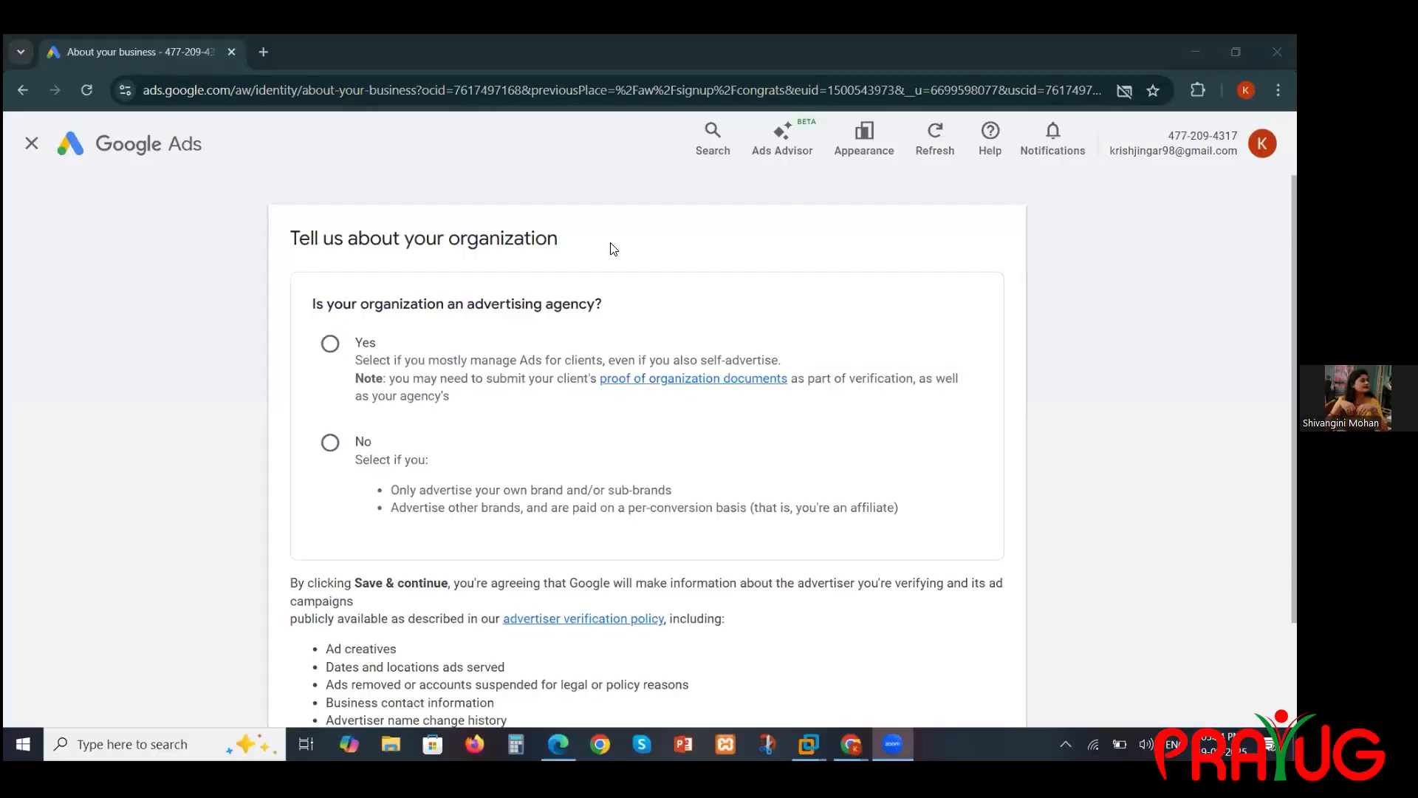
Answer No to advertising agency and 'Yes, we pay Google Ads directly', then save.
left_click(336, 443)
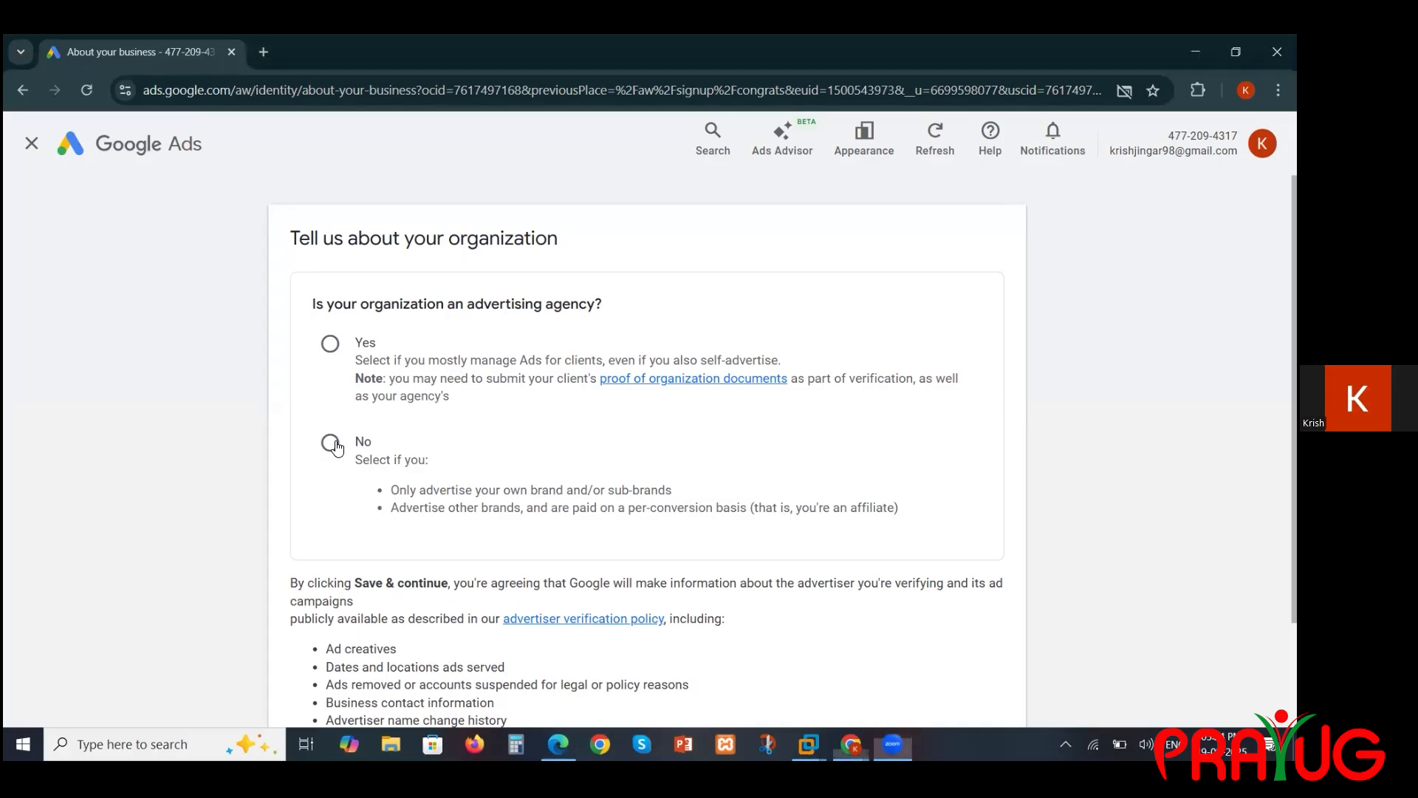
left_click(330, 443)
scroll(632, 452, "down", 3)
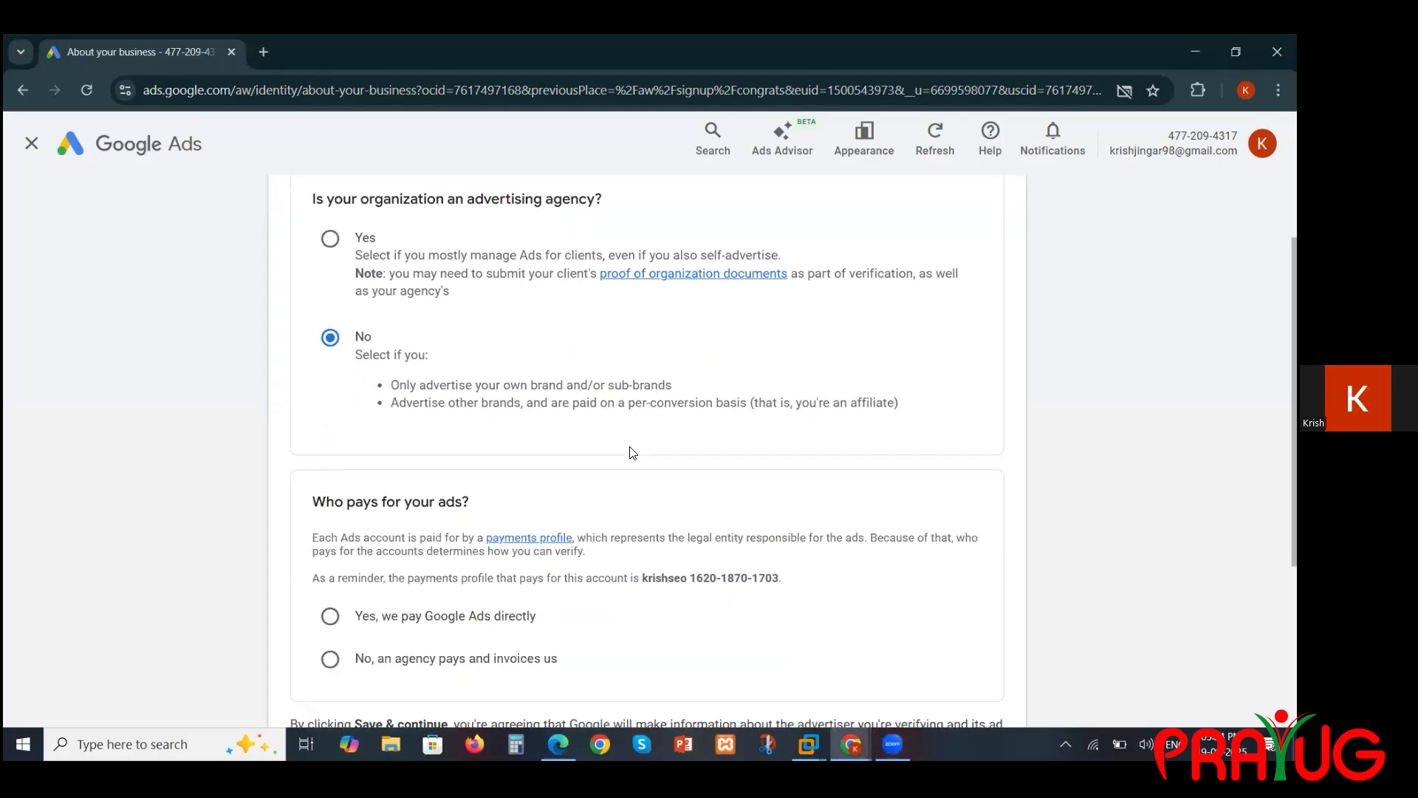
scroll(631, 449, "down", 2)
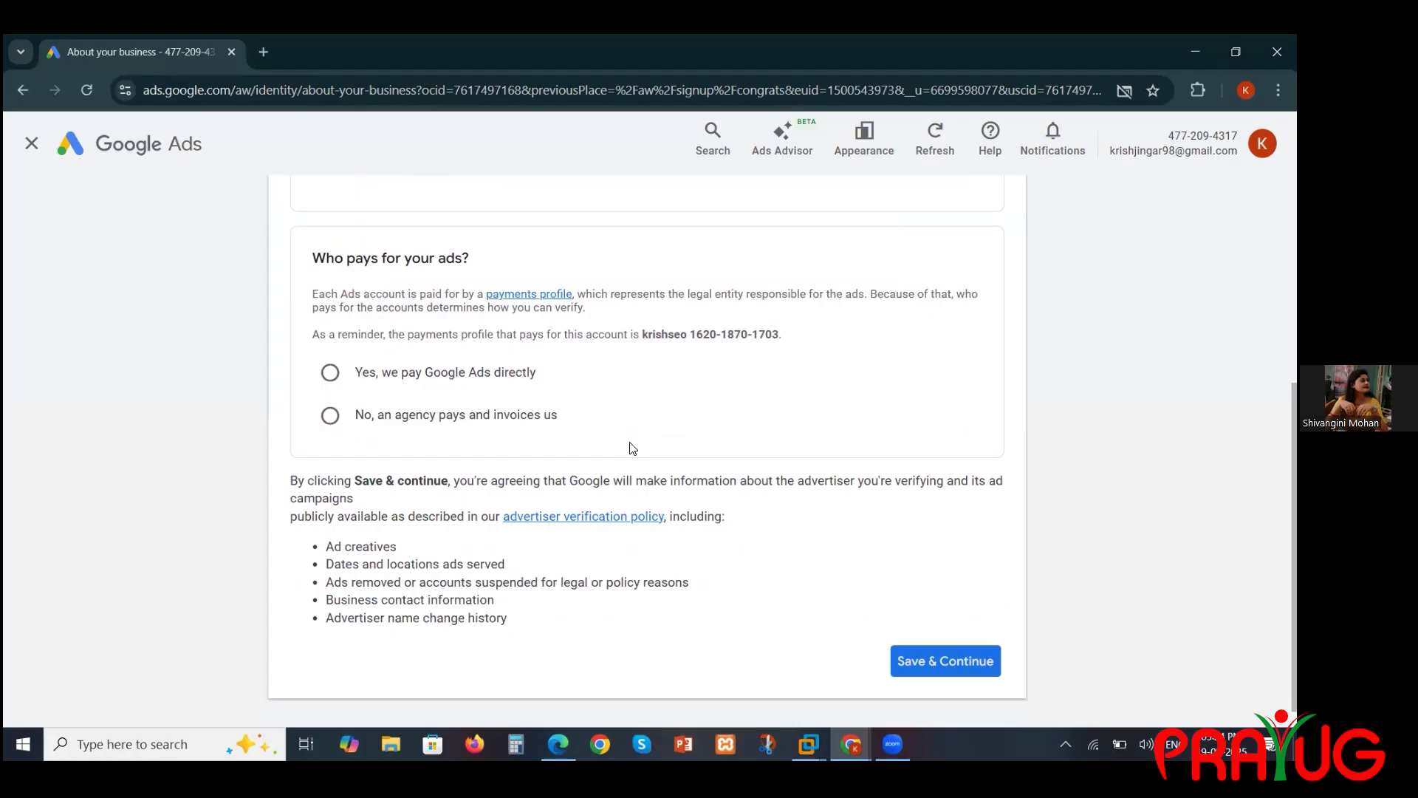
left_click(459, 375)
left_click(936, 675)
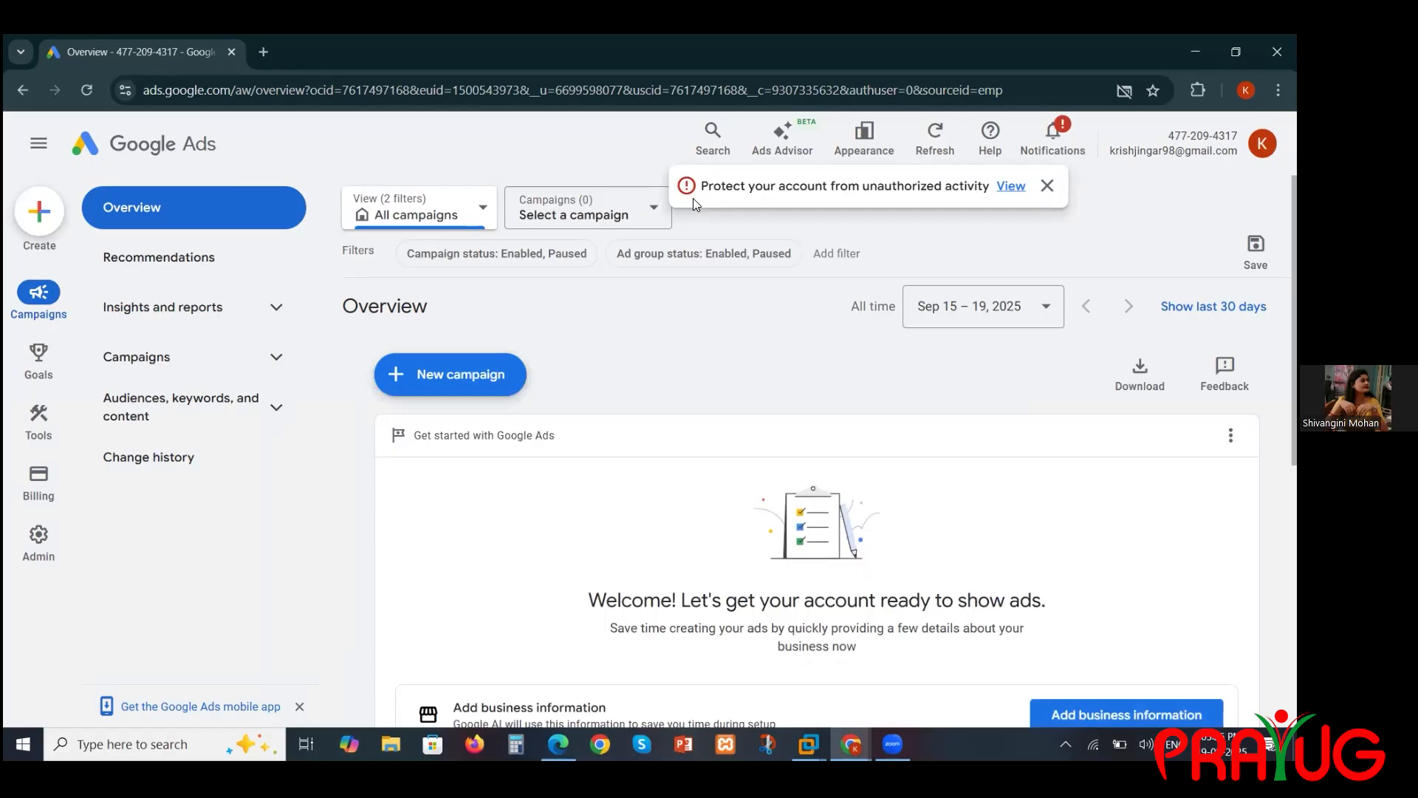
left_click(634, 200)
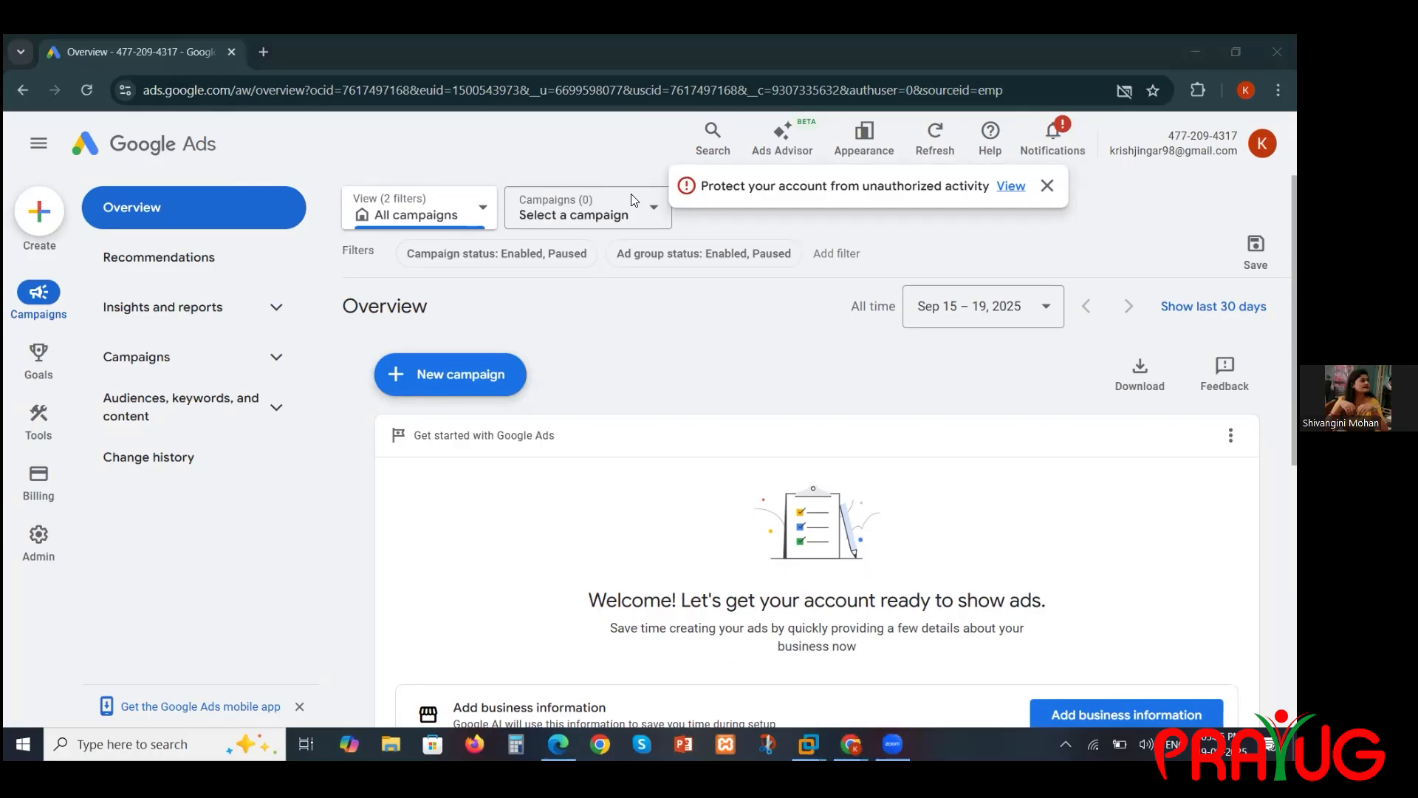